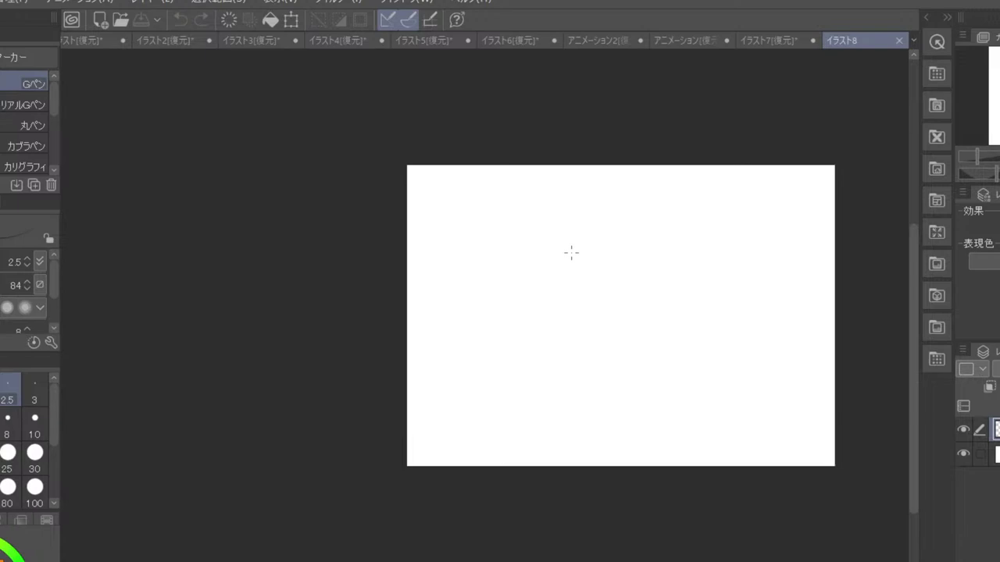
{"action": "scroll", "coordinate": [571, 252], "scroll_direction": "up", "scroll_amount": 2}
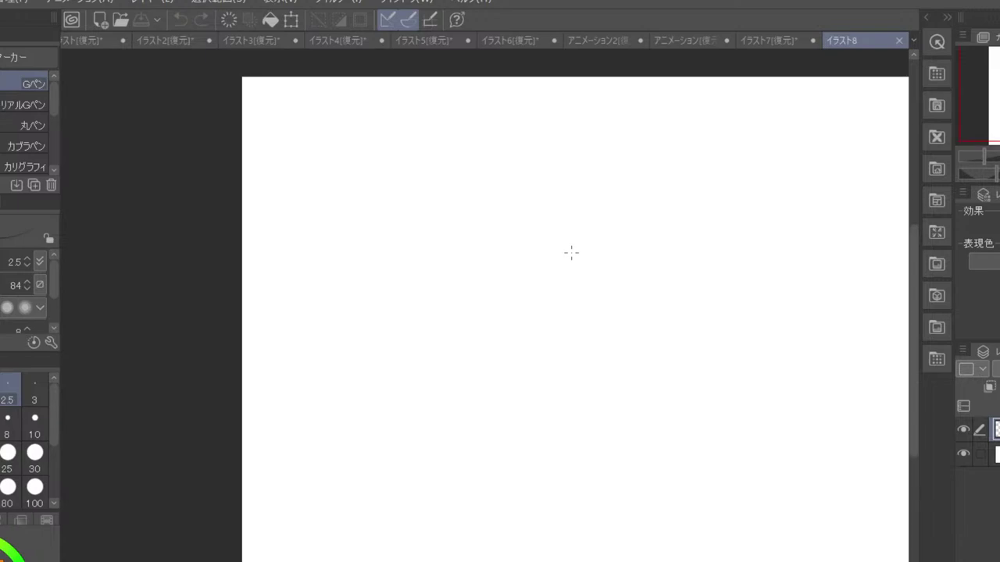
{"action": "left_click_drag", "start_coordinate": [759, 422], "coordinate": [573, 378]}
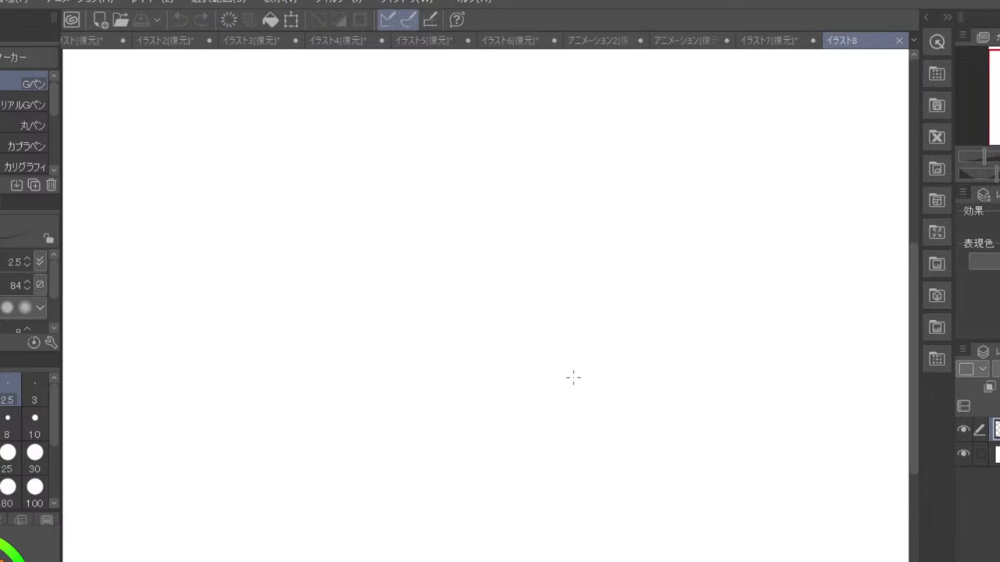
{"action": "scroll", "coordinate": [574, 377], "scroll_direction": "down", "scroll_amount": 2}
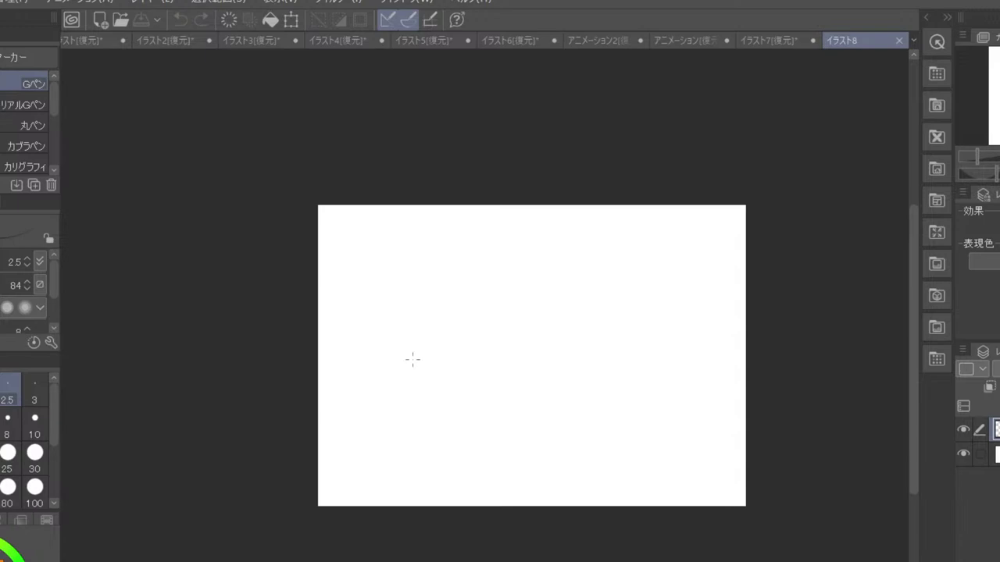
- Switch to the デッサン鉛筆 pencil and set its brush size to 7
{"action": "key", "text": "p"}
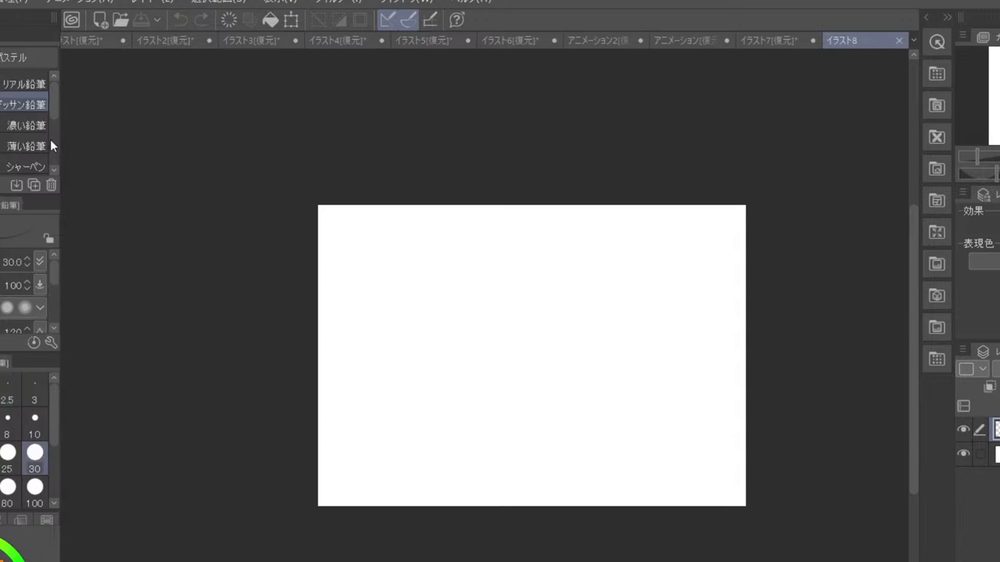
{"action": "left_click", "coordinate": [8, 417]}
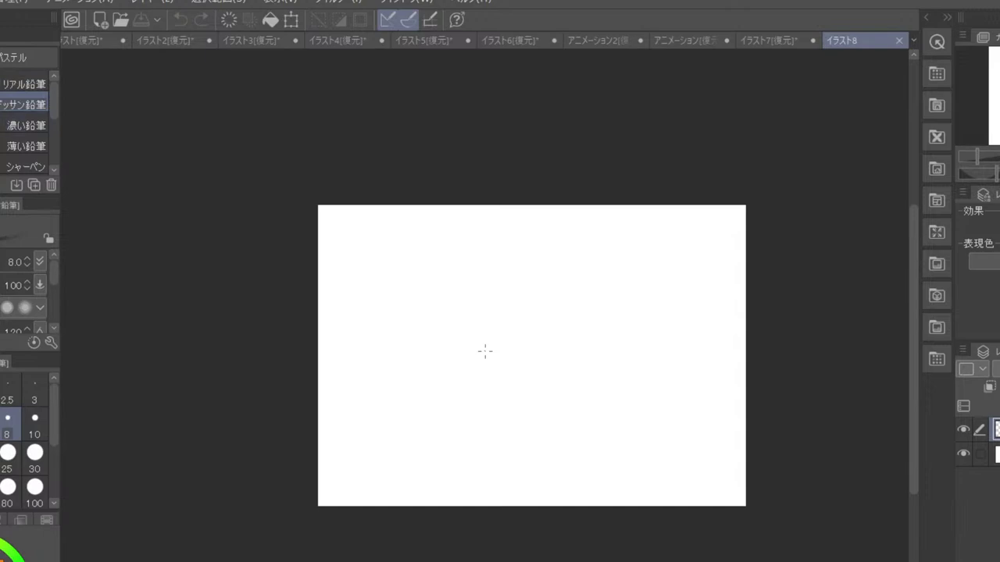
{"action": "key", "text": "bracketleft"}
{"action": "left_click_drag", "start_coordinate": [359, 392], "coordinate": [414, 466]}
{"action": "scroll", "coordinate": [414, 465], "scroll_direction": "up", "scroll_amount": 2}
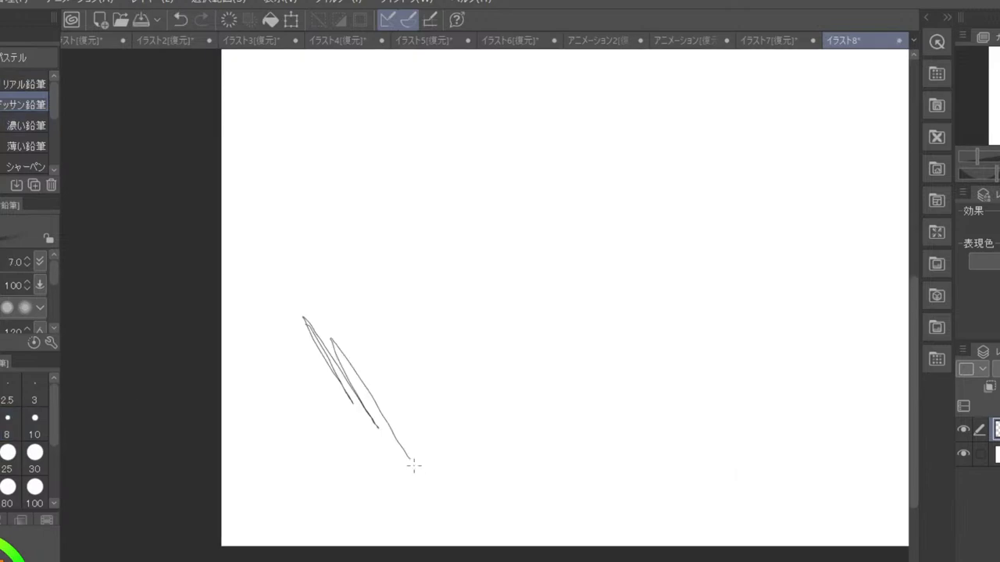
{"action": "key", "text": "ctrl+z"}
{"action": "key", "text": "ctrl+z"}
{"action": "scroll", "coordinate": [414, 466], "scroll_direction": "down", "scroll_amount": 2}
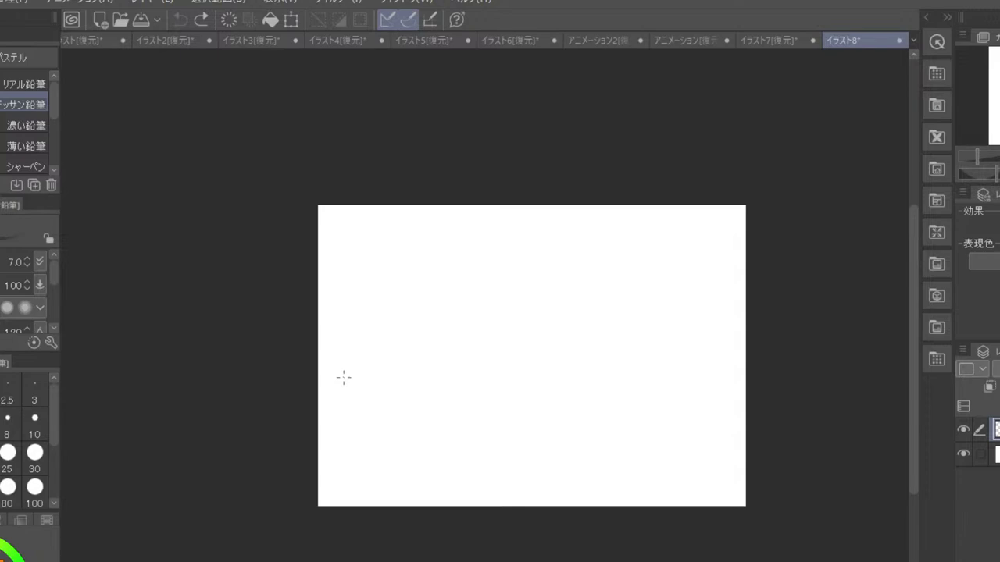
- Handwrite the characters 資料 in the upper half of the canvas with the pencil
{"action": "mouse_move", "coordinate": [406, 261]}
{"action": "left_mouse_down"}
{"action": "mouse_move", "coordinate": [452, 282]}
{"action": "mouse_move", "coordinate": [421, 291]}
{"action": "mouse_move", "coordinate": [433, 287]}
{"action": "mouse_move", "coordinate": [442, 311]}
{"action": "left_mouse_up"}
{"action": "left_click_drag", "start_coordinate": [425, 298], "coordinate": [440, 309]}
{"action": "mouse_move", "coordinate": [431, 319]}
{"action": "left_mouse_down"}
{"action": "mouse_move", "coordinate": [444, 330]}
{"action": "mouse_move", "coordinate": [407, 338]}
{"action": "left_mouse_up"}
{"action": "mouse_move", "coordinate": [473, 273]}
{"action": "left_mouse_down"}
{"action": "mouse_move", "coordinate": [502, 274]}
{"action": "mouse_move", "coordinate": [488, 326]}
{"action": "left_mouse_up"}
{"action": "mouse_move", "coordinate": [484, 280]}
{"action": "left_mouse_down"}
{"action": "mouse_move", "coordinate": [487, 325]}
{"action": "mouse_move", "coordinate": [469, 299]}
{"action": "mouse_move", "coordinate": [500, 293]}
{"action": "left_mouse_up"}
{"action": "mouse_move", "coordinate": [498, 270]}
{"action": "left_mouse_down"}
{"action": "mouse_move", "coordinate": [515, 286]}
{"action": "mouse_move", "coordinate": [523, 275]}
{"action": "left_mouse_up"}
{"action": "mouse_move", "coordinate": [506, 288]}
{"action": "left_mouse_down"}
{"action": "mouse_move", "coordinate": [532, 279]}
{"action": "mouse_move", "coordinate": [528, 321]}
{"action": "left_mouse_up"}
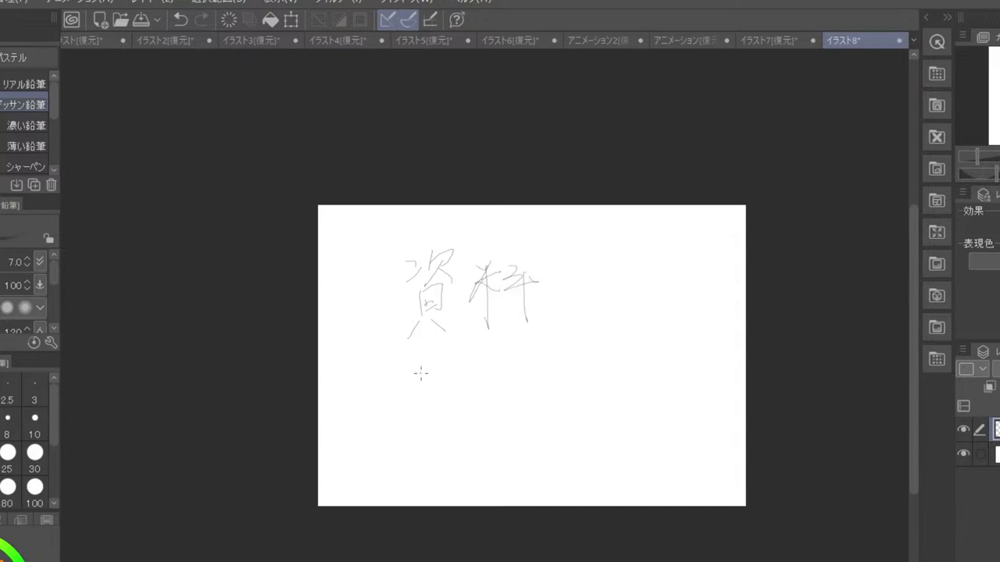
- Try to start the second line of handwriting below 資料, and undo it along with the right half of 料
{"action": "left_click_drag", "start_coordinate": [400, 397], "coordinate": [389, 428]}
{"action": "mouse_move", "coordinate": [402, 381]}
{"action": "left_mouse_down"}
{"action": "mouse_move", "coordinate": [417, 392]}
{"action": "mouse_move", "coordinate": [426, 382]}
{"action": "left_mouse_up"}
{"action": "left_click_drag", "start_coordinate": [412, 385], "coordinate": [422, 395]}
{"action": "left_click_drag", "start_coordinate": [414, 389], "coordinate": [413, 405]}
{"action": "key", "text": "ctrl+z"}
{"action": "key", "text": "ctrl+z"}
{"action": "key", "text": "ctrl+z"}
{"action": "key", "text": "ctrl+z"}
{"action": "key", "text": "ctrl+z"}
{"action": "key", "text": "ctrl+z"}
{"action": "key", "text": "ctrl+z"}
{"action": "key", "text": "ctrl+z"}
{"action": "key", "text": "ctrl+z"}
{"action": "key", "text": "ctrl+z"}
- Redraw the right half of the character 料 on the first line
{"action": "left_click_drag", "start_coordinate": [504, 276], "coordinate": [509, 289]}
{"action": "mouse_move", "coordinate": [496, 293]}
{"action": "left_mouse_down"}
{"action": "mouse_move", "coordinate": [525, 289]}
{"action": "mouse_move", "coordinate": [514, 331]}
{"action": "left_mouse_up"}
{"action": "mouse_move", "coordinate": [496, 305]}
{"action": "left_mouse_down"}
{"action": "mouse_move", "coordinate": [527, 297]}
{"action": "mouse_move", "coordinate": [528, 286]}
{"action": "left_mouse_up"}
{"action": "left_click_drag", "start_coordinate": [522, 292], "coordinate": [559, 290]}
{"action": "left_click_drag", "start_coordinate": [547, 278], "coordinate": [547, 336]}
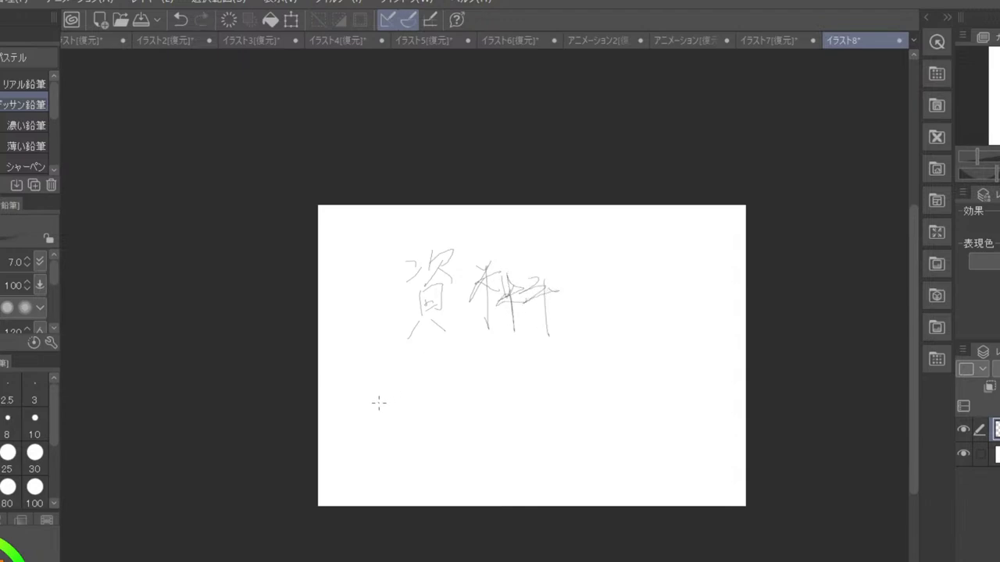
- Handwrite 探し中 on a second line below 資料
{"action": "mouse_move", "coordinate": [370, 401]}
{"action": "left_mouse_down"}
{"action": "mouse_move", "coordinate": [390, 397]}
{"action": "mouse_move", "coordinate": [375, 453]}
{"action": "left_mouse_up"}
{"action": "left_click_drag", "start_coordinate": [369, 434], "coordinate": [394, 409]}
{"action": "mouse_move", "coordinate": [395, 390]}
{"action": "left_mouse_down"}
{"action": "mouse_move", "coordinate": [422, 405]}
{"action": "mouse_move", "coordinate": [417, 396]}
{"action": "left_mouse_up"}
{"action": "mouse_move", "coordinate": [404, 395]}
{"action": "left_mouse_down"}
{"action": "mouse_move", "coordinate": [404, 414]}
{"action": "mouse_move", "coordinate": [418, 417]}
{"action": "left_mouse_up"}
{"action": "left_click_drag", "start_coordinate": [406, 409], "coordinate": [404, 447]}
{"action": "mouse_move", "coordinate": [403, 425]}
{"action": "left_mouse_down"}
{"action": "mouse_move", "coordinate": [433, 416]}
{"action": "mouse_move", "coordinate": [461, 438]}
{"action": "mouse_move", "coordinate": [512, 428]}
{"action": "left_mouse_up"}
{"action": "mouse_move", "coordinate": [514, 411]}
{"action": "left_mouse_down"}
{"action": "mouse_move", "coordinate": [546, 406]}
{"action": "mouse_move", "coordinate": [514, 424]}
{"action": "left_mouse_up"}
{"action": "mouse_move", "coordinate": [534, 397]}
{"action": "left_mouse_down"}
{"action": "mouse_move", "coordinate": [556, 414]}
{"action": "mouse_move", "coordinate": [531, 469]}
{"action": "left_mouse_up"}
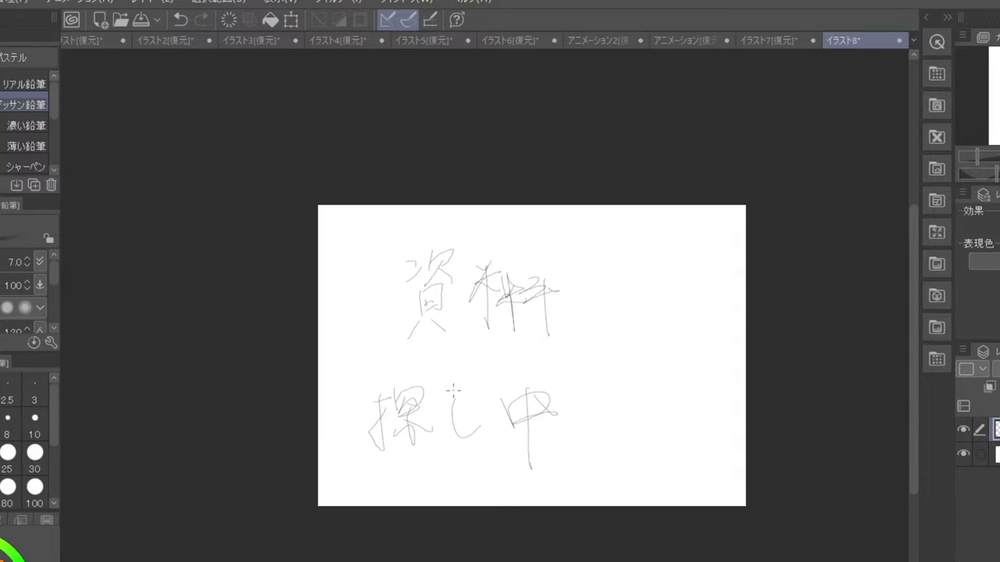
{"action": "mouse_move", "coordinate": [453, 389]}
{"action": "left_mouse_down"}
{"action": "mouse_move", "coordinate": [451, 424]}
{"action": "mouse_move", "coordinate": [475, 426]}
{"action": "left_mouse_up"}
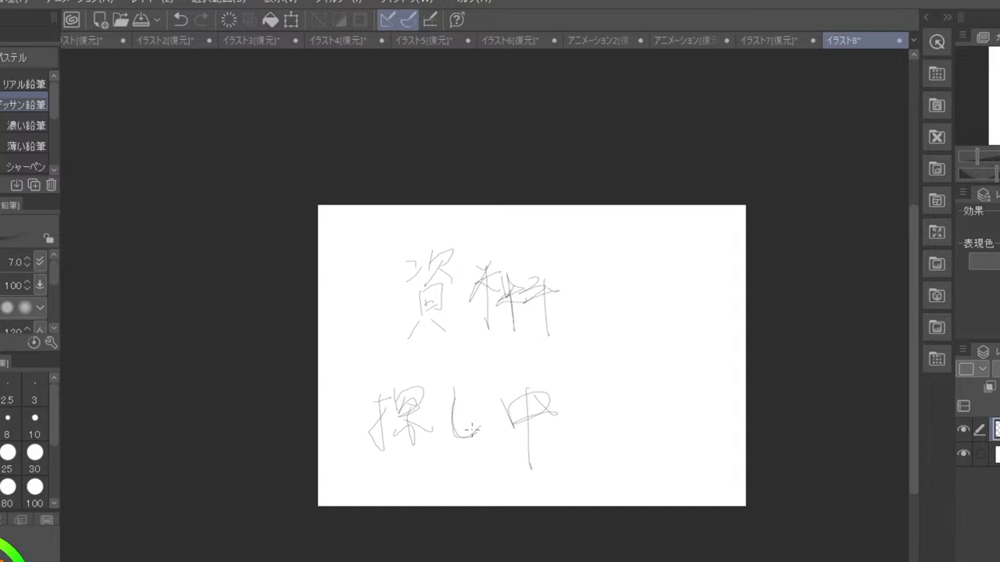
- Erase all the handwriting from the canvas with a very large layer-penetrating eraser
{"action": "key", "text": "e"}
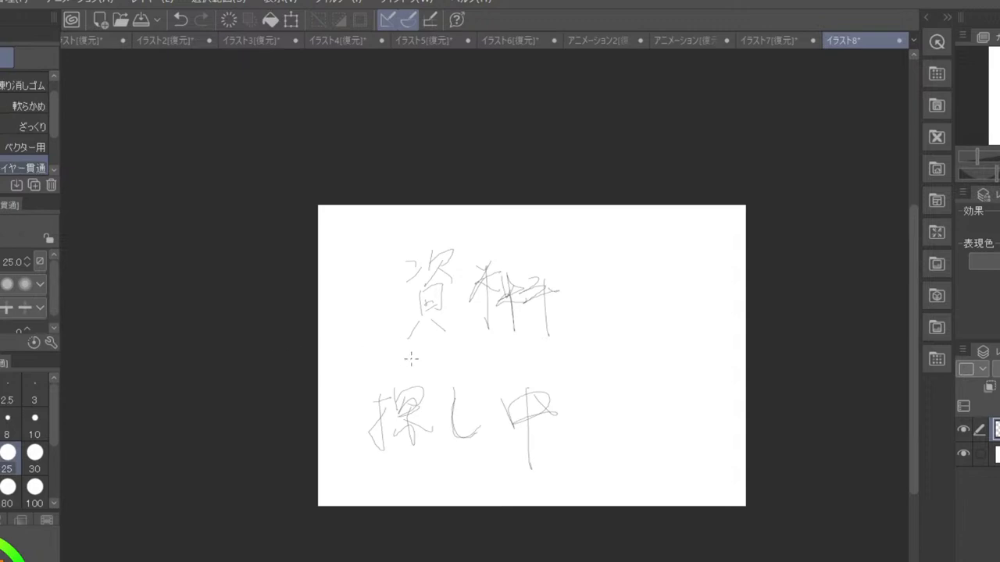
{"action": "scroll", "coordinate": [51, 457], "scroll_direction": "down", "scroll_amount": 3}
{"action": "left_click", "coordinate": [34, 415]}
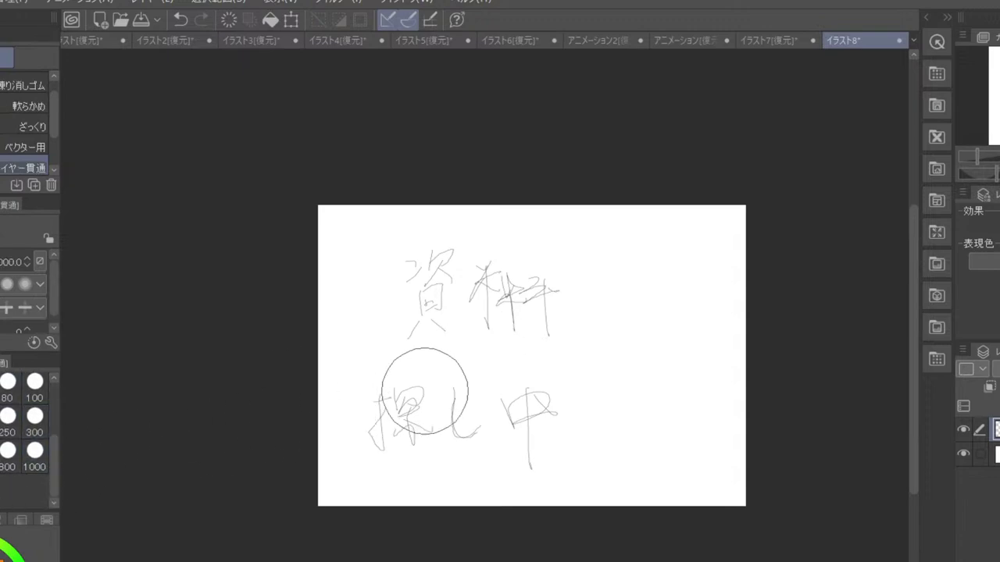
{"action": "mouse_move", "coordinate": [424, 380]}
{"action": "left_mouse_down"}
{"action": "mouse_move", "coordinate": [447, 300]}
{"action": "mouse_move", "coordinate": [453, 387]}
{"action": "mouse_move", "coordinate": [551, 321]}
{"action": "mouse_move", "coordinate": [530, 411]}
{"action": "mouse_move", "coordinate": [482, 431]}
{"action": "mouse_move", "coordinate": [531, 448]}
{"action": "left_mouse_up"}
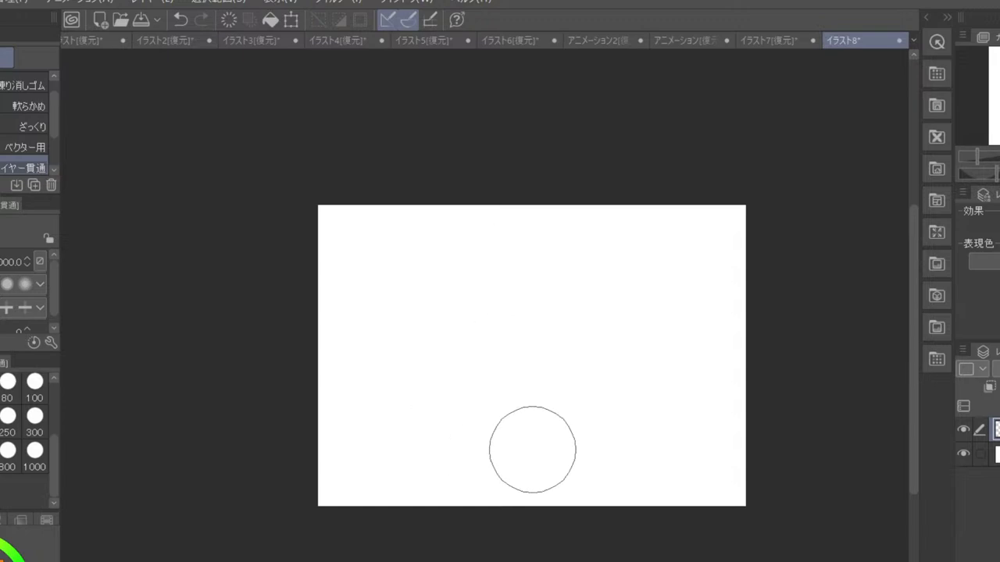
- Switch to the リアル鉛筆 pencil for sketching
{"action": "key", "text": "p"}
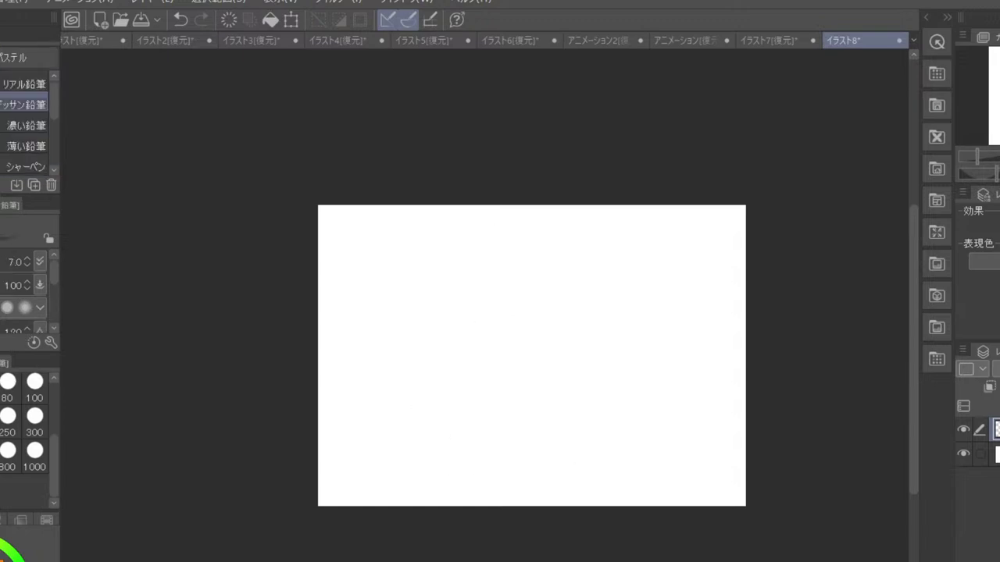
{"action": "left_click", "coordinate": [39, 91]}
{"action": "left_click_drag", "start_coordinate": [54, 463], "coordinate": [48, 440]}
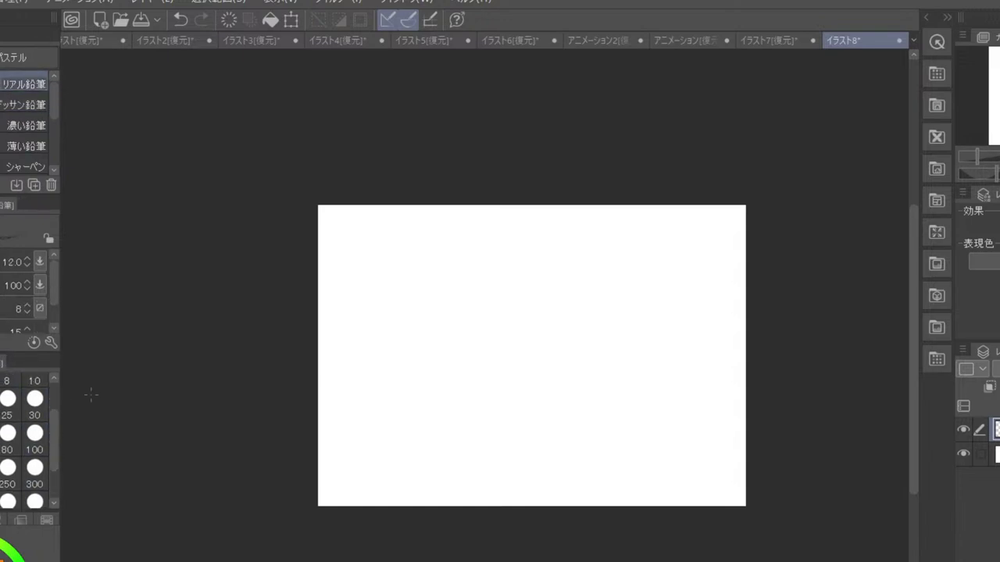
{"action": "left_click_drag", "start_coordinate": [401, 397], "coordinate": [458, 384]}
{"action": "key", "text": "ctrl+z"}
{"action": "key", "text": "ctrl+z"}
{"action": "key", "text": "ctrl+z"}
- Sketch small marks in the upper middle and diagonal ceiling lines from both upper canvas corners with the pencil at size 7
{"action": "left_click_drag", "start_coordinate": [52, 455], "coordinate": [48, 421]}
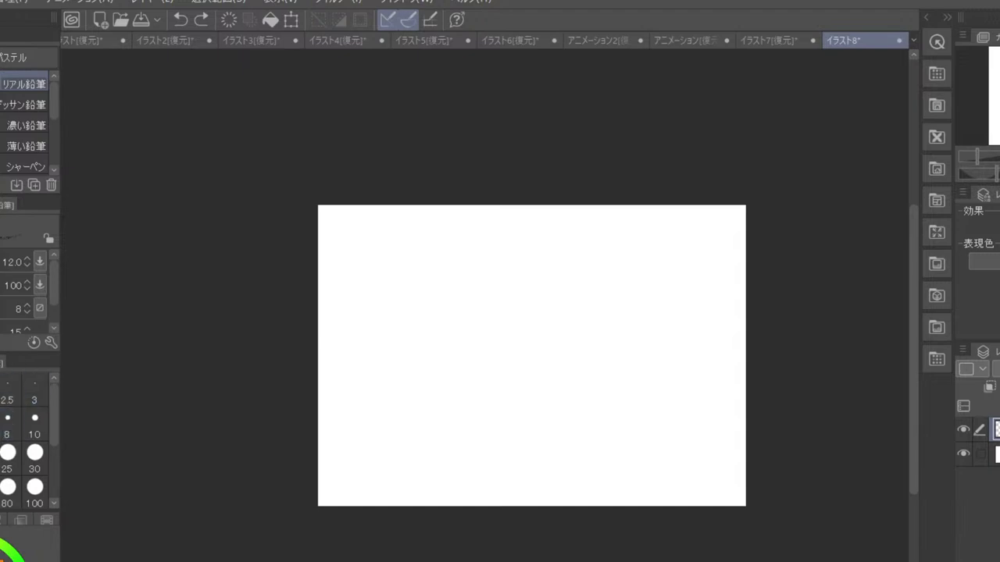
{"action": "left_click", "coordinate": [0, 426]}
{"action": "scroll", "coordinate": [485, 352], "scroll_direction": "up", "scroll_amount": 2}
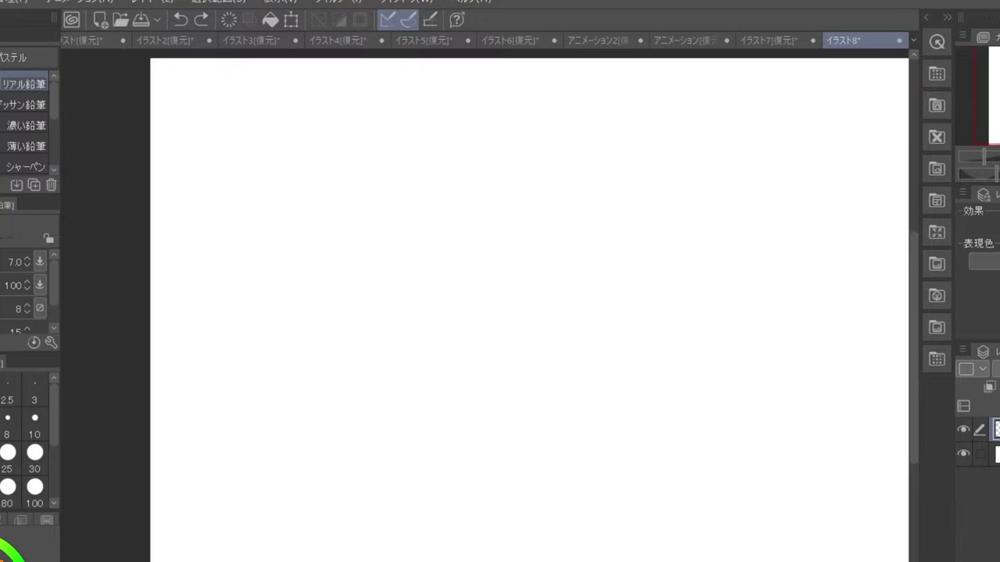
{"action": "left_click_drag", "start_coordinate": [643, 474], "coordinate": [549, 455]}
{"action": "scroll", "coordinate": [525, 460], "scroll_direction": "down", "scroll_amount": 3}
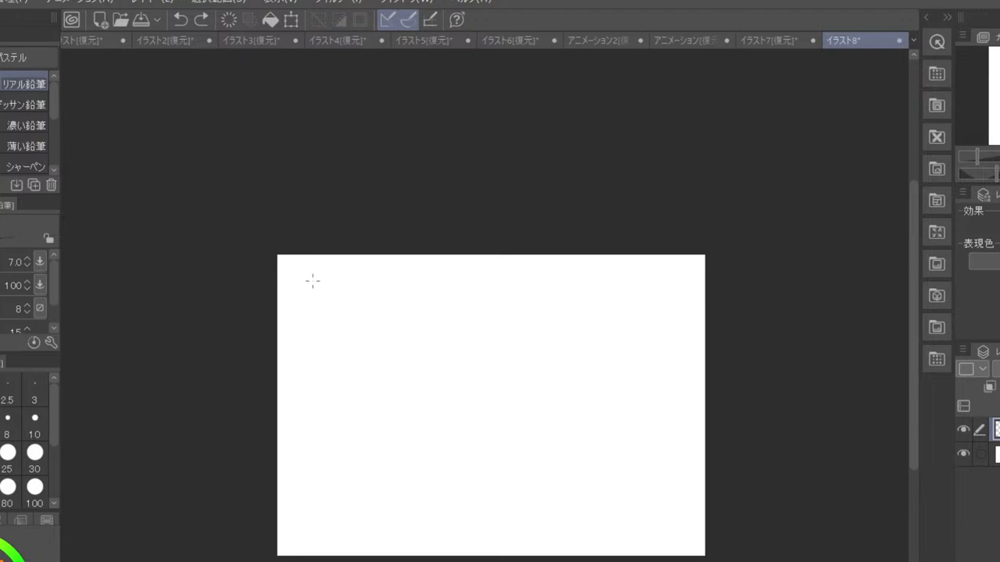
{"action": "left_click_drag", "start_coordinate": [456, 329], "coordinate": [465, 326]}
{"action": "left_click_drag", "start_coordinate": [476, 332], "coordinate": [485, 326]}
{"action": "left_click_drag", "start_coordinate": [279, 260], "coordinate": [304, 272]}
{"action": "left_click_drag", "start_coordinate": [478, 291], "coordinate": [474, 292]}
{"action": "left_click_drag", "start_coordinate": [284, 258], "coordinate": [328, 271]}
{"action": "mouse_move", "coordinate": [687, 257]}
{"action": "left_mouse_down"}
{"action": "mouse_move", "coordinate": [631, 275]}
{"action": "mouse_move", "coordinate": [652, 266]}
{"action": "left_mouse_up"}
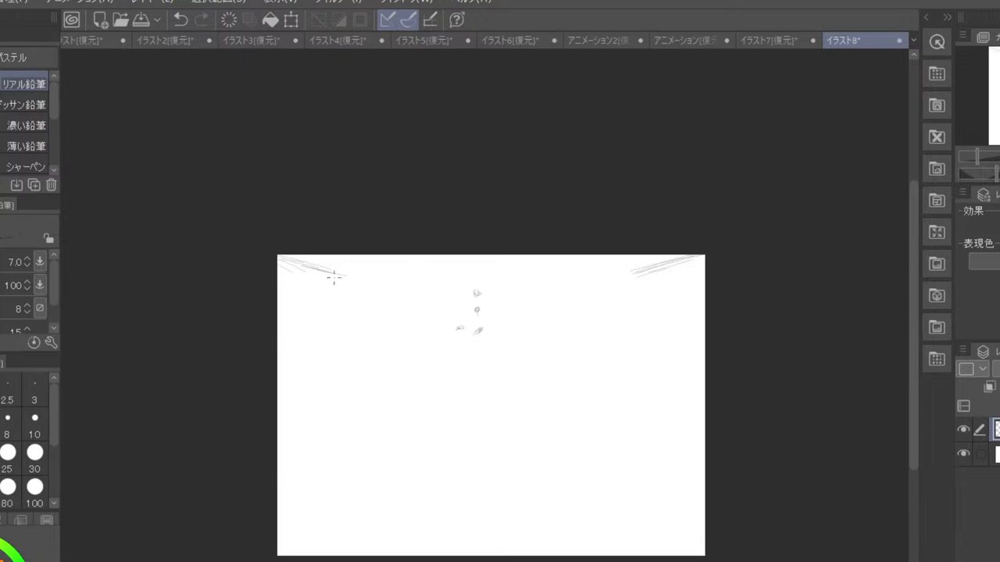
- Sketch vertical wall edges down from both diagonals and a roughly horizontal ceiling line connecting them
{"action": "left_click_drag", "start_coordinate": [341, 274], "coordinate": [342, 368]}
{"action": "left_click_drag", "start_coordinate": [341, 294], "coordinate": [346, 388]}
{"action": "left_click_drag", "start_coordinate": [635, 275], "coordinate": [632, 357]}
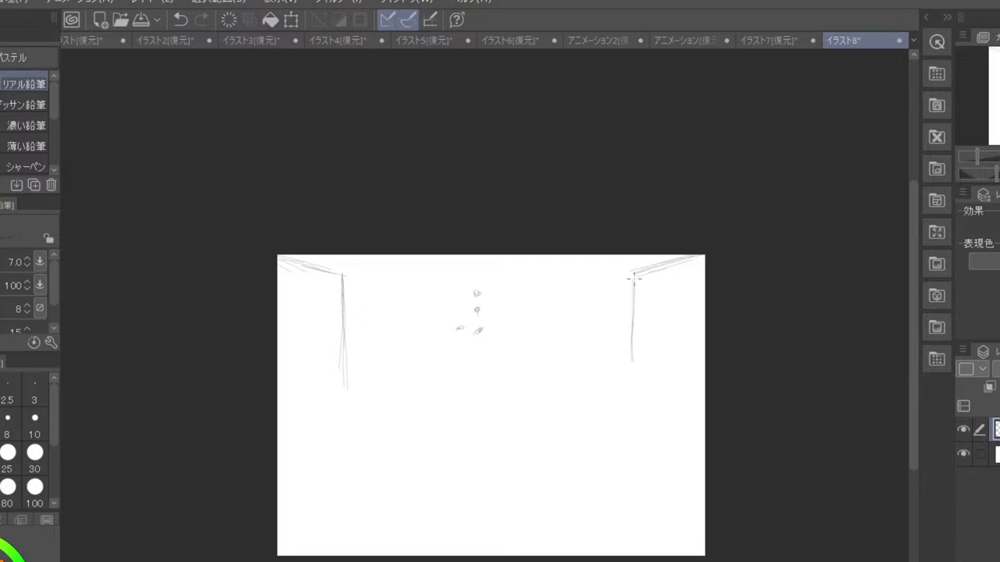
{"action": "left_click_drag", "start_coordinate": [356, 275], "coordinate": [431, 269]}
{"action": "left_click_drag", "start_coordinate": [344, 272], "coordinate": [523, 260]}
{"action": "left_click_drag", "start_coordinate": [403, 275], "coordinate": [557, 270]}
{"action": "left_click_drag", "start_coordinate": [462, 271], "coordinate": [650, 267]}
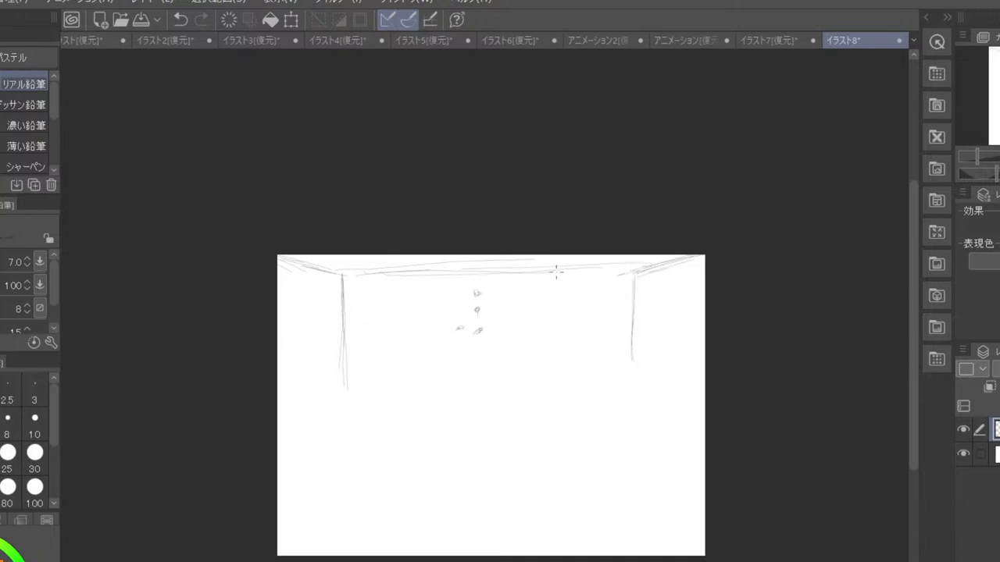
- Try to place a straight-line ruler (直線定規) along the ceiling line between the two wall edges, and undo it
{"action": "key", "text": "u"}
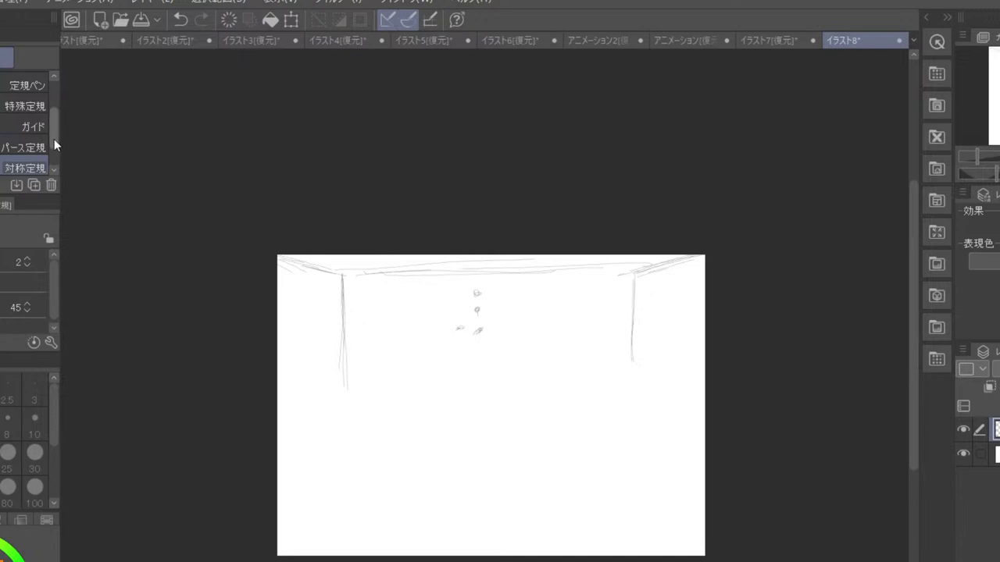
{"action": "left_click_drag", "start_coordinate": [54, 139], "coordinate": [54, 105]}
{"action": "left_click", "coordinate": [31, 84]}
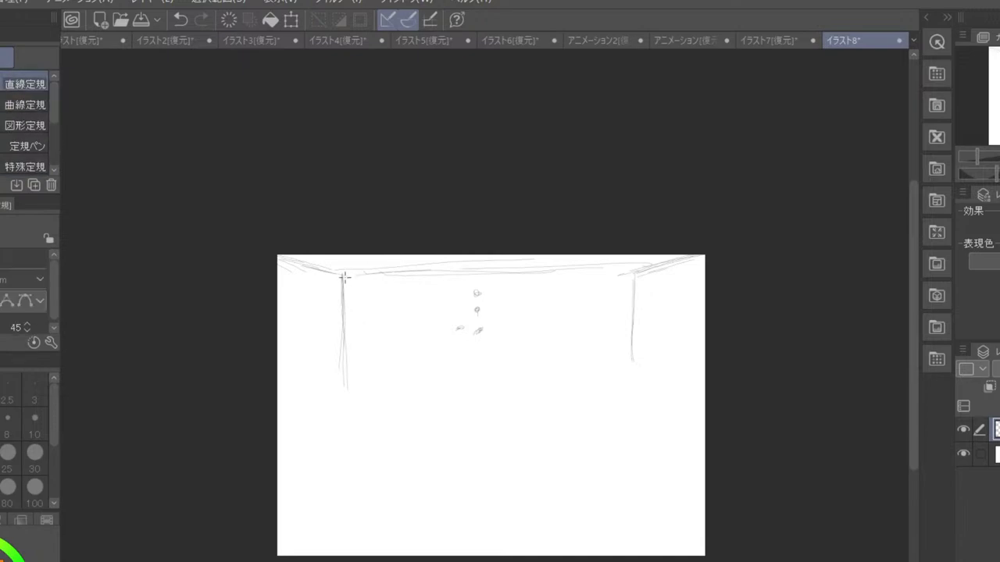
{"action": "left_click_drag", "start_coordinate": [344, 276], "coordinate": [637, 275]}
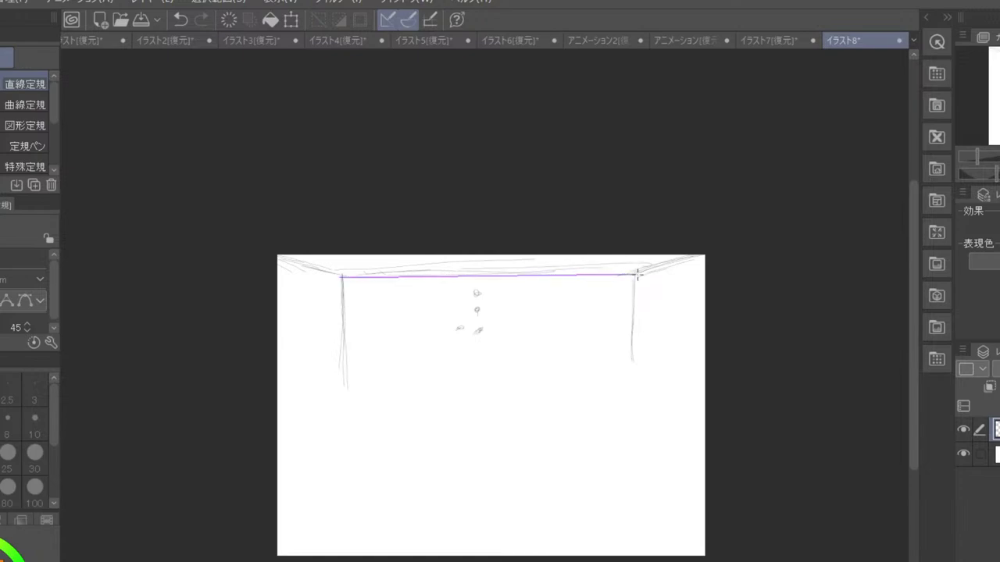
{"action": "mouse_move", "coordinate": [344, 276]}
{"action": "left_mouse_down"}
{"action": "mouse_move", "coordinate": [518, 278]}
{"action": "mouse_move", "coordinate": [506, 278]}
{"action": "left_mouse_up"}
{"action": "key", "text": "ctrl+z"}
{"action": "key", "text": "p"}
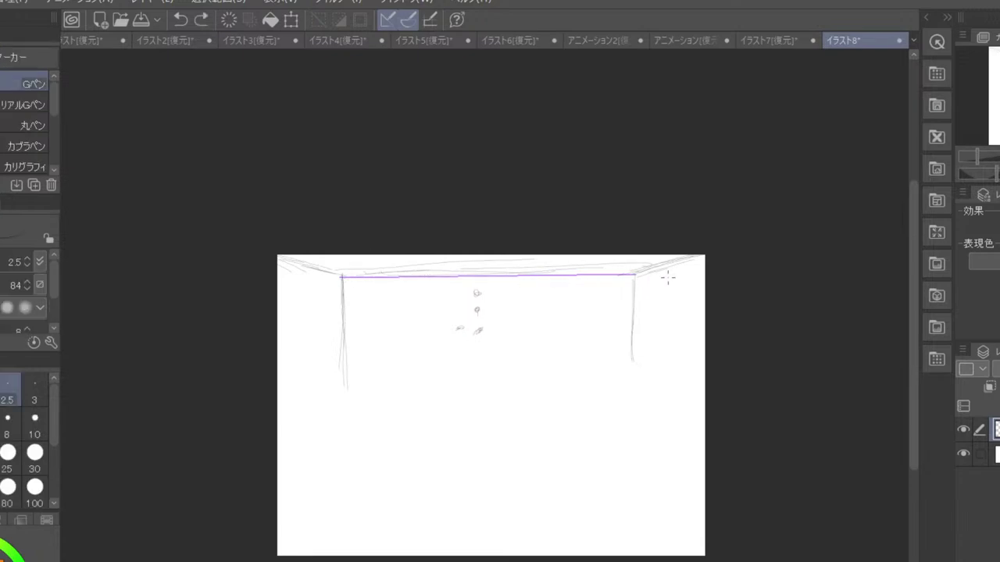
{"action": "key", "text": "ctrl+z"}
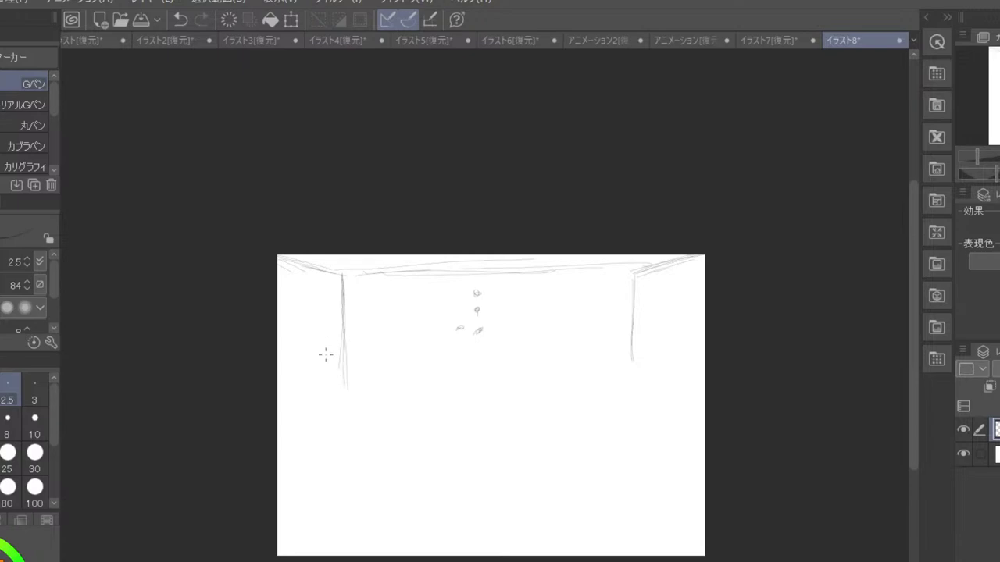
- Sketch faint angled lines meeting in a peak near the canvas's lower left, raising the Gペン size to 4
{"action": "left_click_drag", "start_coordinate": [342, 350], "coordinate": [335, 357]}
{"action": "left_click_drag", "start_coordinate": [361, 516], "coordinate": [404, 499]}
{"action": "left_click", "coordinate": [0, 426]}
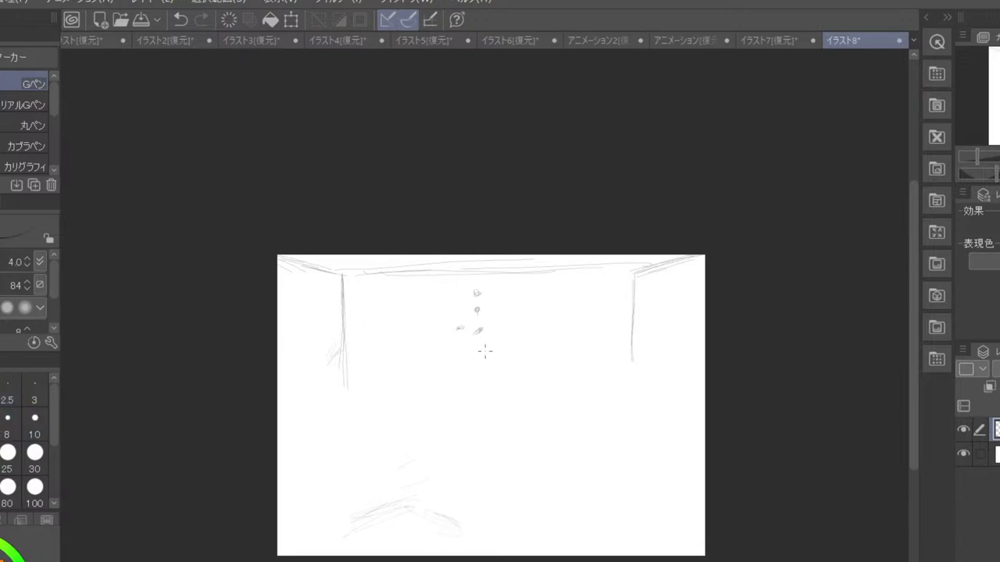
{"action": "mouse_move", "coordinate": [331, 534]}
{"action": "left_mouse_down"}
{"action": "mouse_move", "coordinate": [408, 514]}
{"action": "mouse_move", "coordinate": [331, 529]}
{"action": "mouse_move", "coordinate": [405, 504]}
{"action": "mouse_move", "coordinate": [425, 519]}
{"action": "left_mouse_up"}
- Try sketching vertical lines on the left wall, and undo them
{"action": "mouse_move", "coordinate": [283, 273]}
{"action": "left_mouse_down"}
{"action": "mouse_move", "coordinate": [332, 282]}
{"action": "mouse_move", "coordinate": [317, 380]}
{"action": "left_mouse_up"}
{"action": "left_click_drag", "start_coordinate": [304, 303], "coordinate": [303, 388]}
{"action": "left_click_drag", "start_coordinate": [311, 291], "coordinate": [312, 404]}
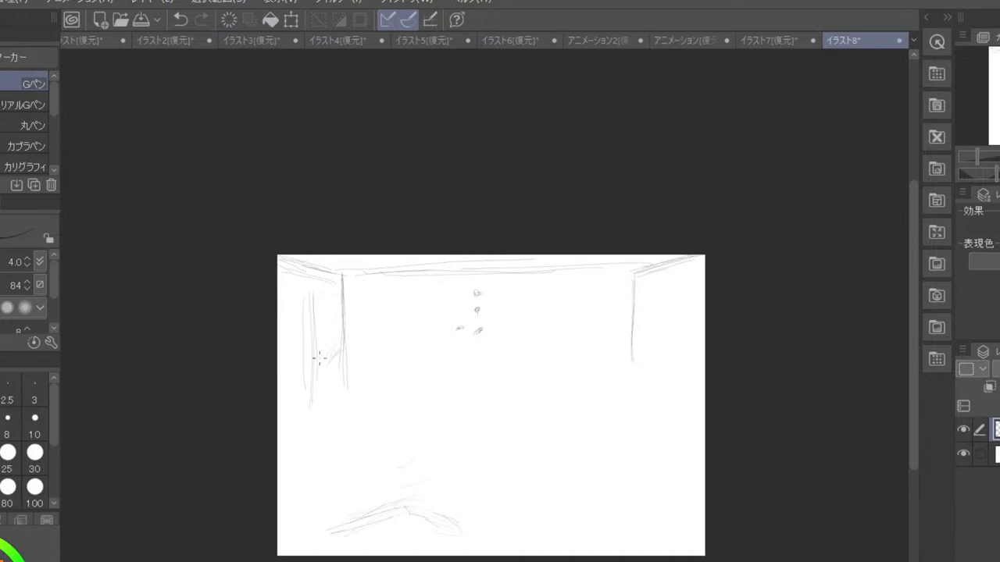
{"action": "key", "text": "ctrl+z"}
{"action": "key", "text": "ctrl+z"}
{"action": "key", "text": "ctrl+z"}
- Try to erase the middle and left of the room sketch and extend both ceiling diagonals inward with リアル鉛筆
{"action": "key", "text": "e"}
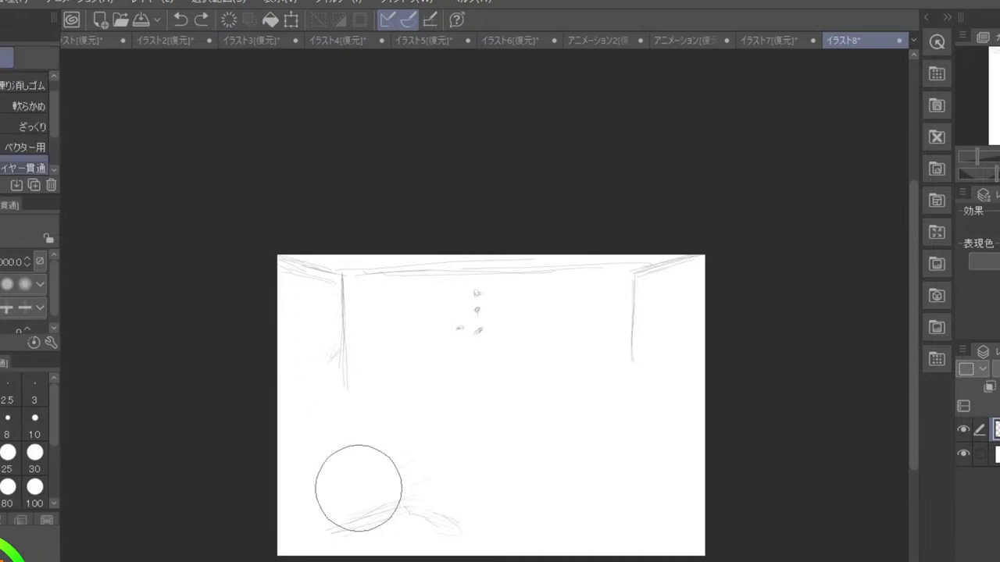
{"action": "mouse_move", "coordinate": [359, 491]}
{"action": "left_mouse_down"}
{"action": "mouse_move", "coordinate": [396, 508]}
{"action": "mouse_move", "coordinate": [346, 537]}
{"action": "mouse_move", "coordinate": [437, 501]}
{"action": "mouse_move", "coordinate": [358, 332]}
{"action": "mouse_move", "coordinate": [507, 341]}
{"action": "mouse_move", "coordinate": [385, 278]}
{"action": "mouse_move", "coordinate": [565, 267]}
{"action": "mouse_move", "coordinate": [525, 277]}
{"action": "left_mouse_up"}
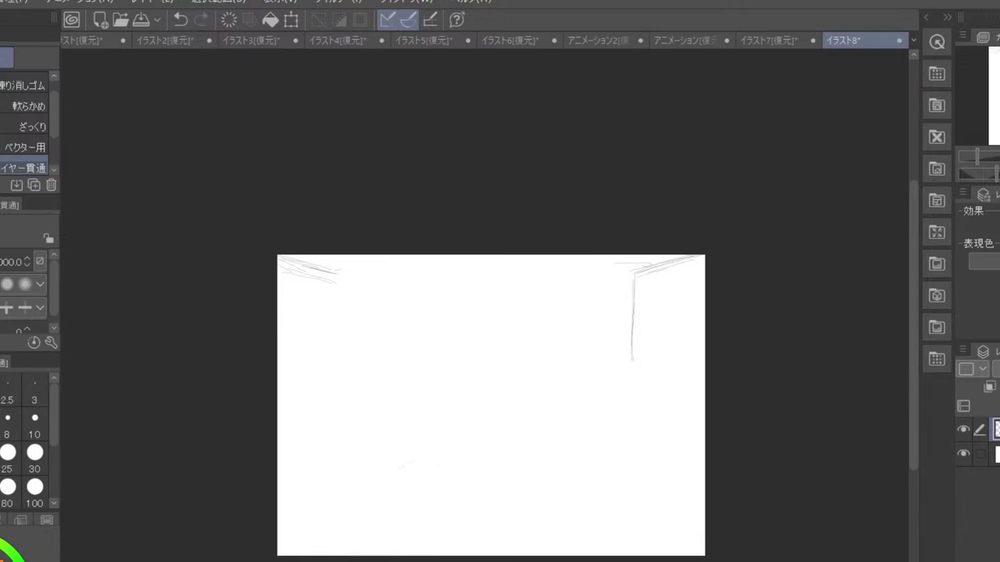
{"action": "key", "text": "p"}
{"action": "left_click_drag", "start_coordinate": [344, 274], "coordinate": [398, 288]}
{"action": "mouse_move", "coordinate": [596, 291]}
{"action": "left_mouse_down"}
{"action": "mouse_move", "coordinate": [663, 263]}
{"action": "mouse_move", "coordinate": [583, 293]}
{"action": "mouse_move", "coordinate": [673, 259]}
{"action": "mouse_move", "coordinate": [587, 289]}
{"action": "left_mouse_up"}
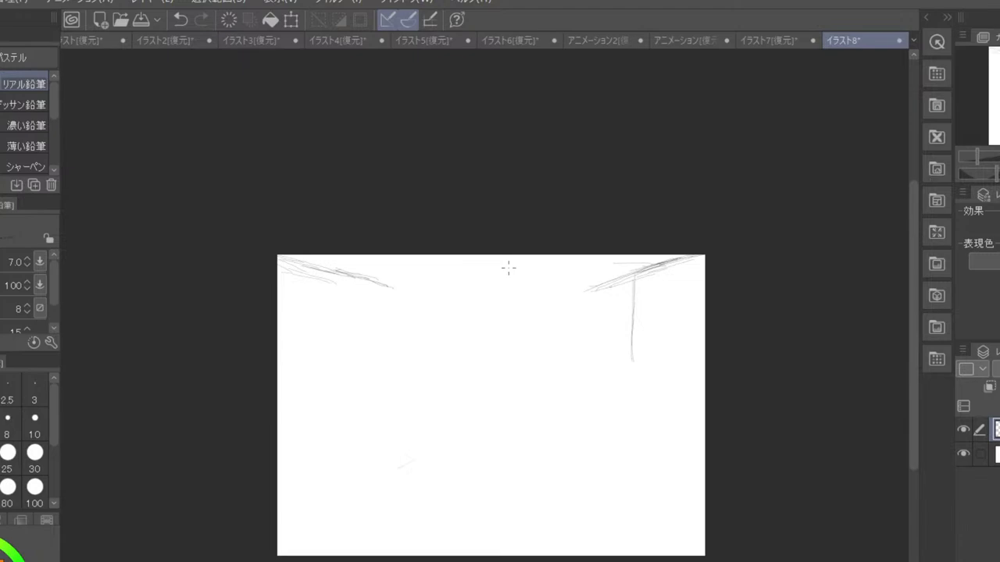
- Undo the diagonal extensions and the erasing of the room sketch
{"action": "key", "text": "ctrl+z"}
{"action": "key", "text": "ctrl+z"}
{"action": "key", "text": "ctrl+z"}
{"action": "key", "text": "ctrl+z"}
{"action": "key", "text": "ctrl+z"}
{"action": "key", "text": "ctrl+z"}
{"action": "key", "text": "ctrl+z"}
{"action": "key", "text": "ctrl+z"}
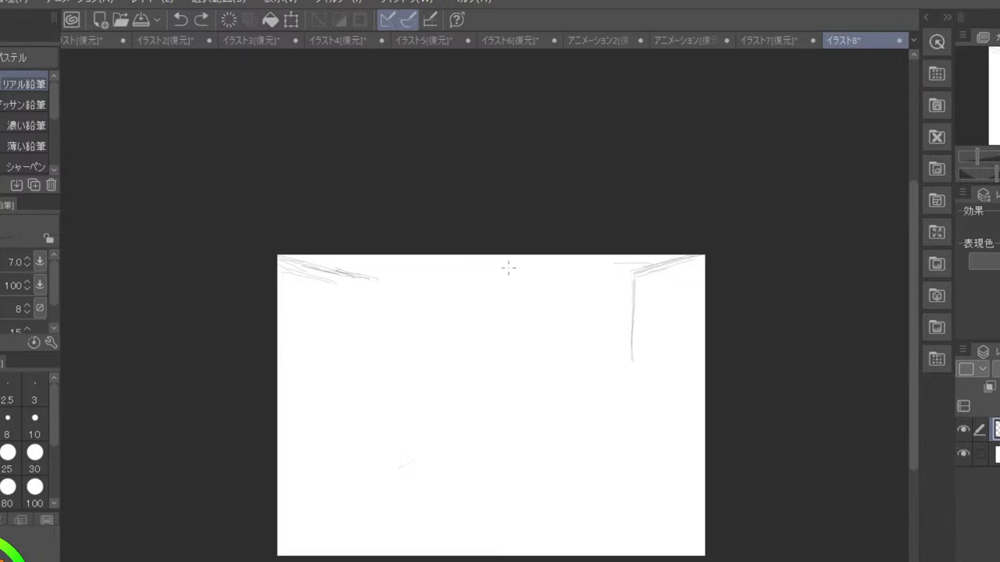
{"action": "key", "text": "ctrl+z"}
{"action": "key", "text": "ctrl+z"}
{"action": "key", "text": "ctrl+z"}
{"action": "key", "text": "ctrl+z"}
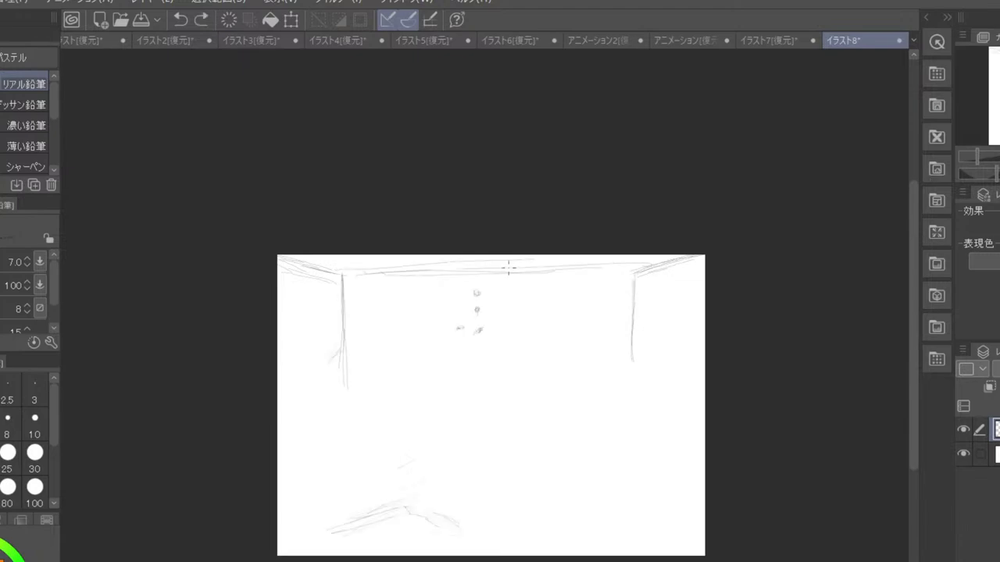
- Erase the peaked lines at the canvas's lower left, the left wall's vertical edge, the back ceiling line and most central marks
{"action": "key", "text": "e"}
{"action": "mouse_move", "coordinate": [399, 514]}
{"action": "left_mouse_down"}
{"action": "mouse_move", "coordinate": [360, 491]}
{"action": "mouse_move", "coordinate": [404, 491]}
{"action": "mouse_move", "coordinate": [353, 329]}
{"action": "mouse_move", "coordinate": [351, 338]}
{"action": "mouse_move", "coordinate": [380, 239]}
{"action": "left_mouse_up"}
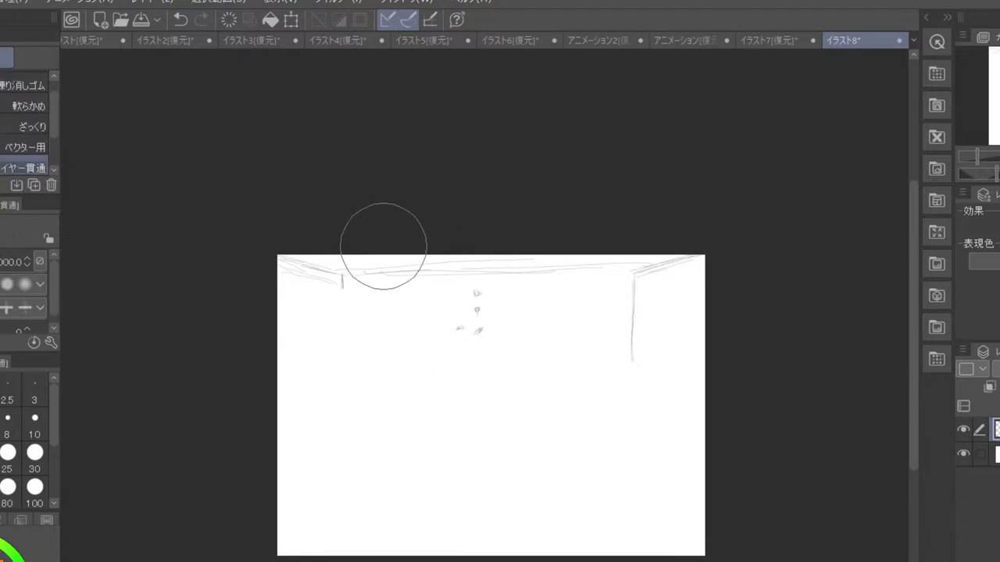
{"action": "mouse_move", "coordinate": [458, 234]}
{"action": "left_mouse_down"}
{"action": "mouse_move", "coordinate": [578, 244]}
{"action": "mouse_move", "coordinate": [574, 296]}
{"action": "mouse_move", "coordinate": [535, 338]}
{"action": "mouse_move", "coordinate": [461, 367]}
{"action": "left_mouse_up"}
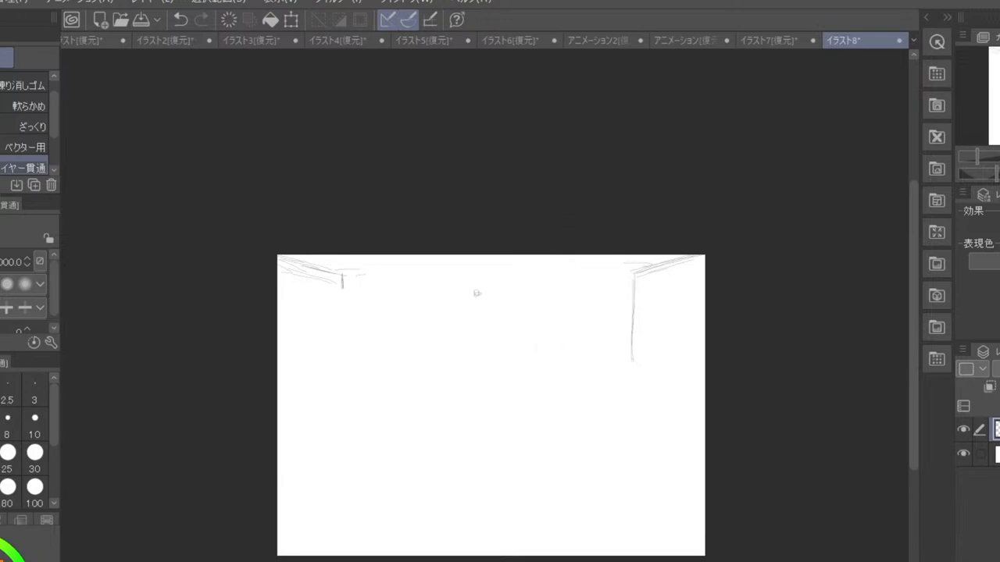
- Extend both ceiling diagonals inward with リアル鉛筆 and sketch a vertical back-wall edge down from each inner end
{"action": "key", "text": "p"}
{"action": "left_click_drag", "start_coordinate": [594, 281], "coordinate": [650, 266]}
{"action": "mouse_move", "coordinate": [341, 275]}
{"action": "left_mouse_down"}
{"action": "mouse_move", "coordinate": [411, 287]}
{"action": "mouse_move", "coordinate": [384, 309]}
{"action": "mouse_move", "coordinate": [383, 367]}
{"action": "left_mouse_up"}
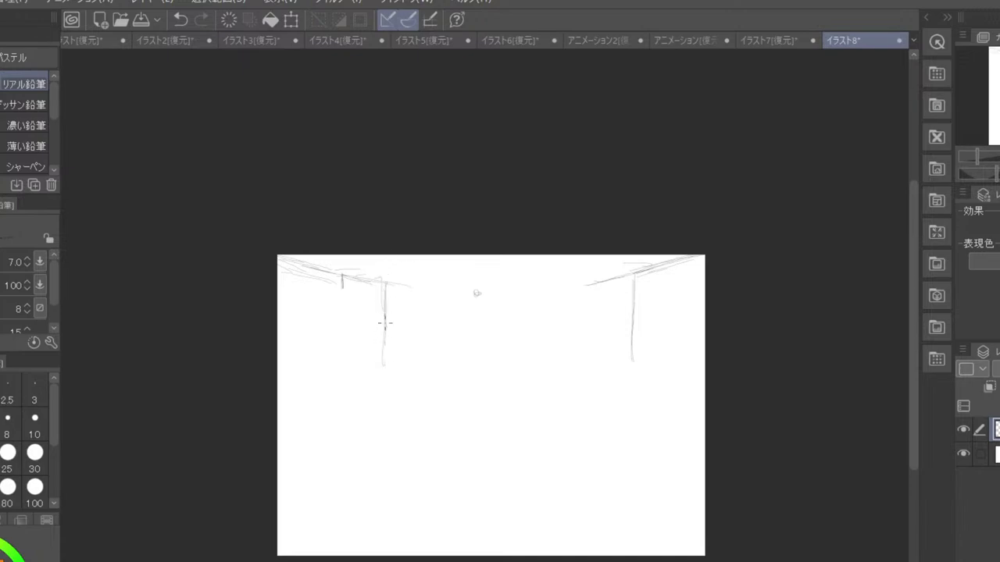
{"action": "left_click_drag", "start_coordinate": [386, 321], "coordinate": [378, 383]}
{"action": "mouse_move", "coordinate": [590, 304]}
{"action": "left_mouse_down"}
{"action": "mouse_move", "coordinate": [589, 342]}
{"action": "mouse_move", "coordinate": [589, 328]}
{"action": "left_mouse_up"}
- Sketch the back wall's ceiling line with loose strokes joining the two inner wall corners
{"action": "left_click_drag", "start_coordinate": [384, 293], "coordinate": [413, 298]}
{"action": "mouse_move", "coordinate": [383, 290]}
{"action": "left_mouse_down"}
{"action": "mouse_move", "coordinate": [463, 273]}
{"action": "mouse_move", "coordinate": [565, 272]}
{"action": "left_mouse_up"}
{"action": "mouse_move", "coordinate": [437, 284]}
{"action": "left_mouse_down"}
{"action": "mouse_move", "coordinate": [592, 280]}
{"action": "mouse_move", "coordinate": [587, 288]}
{"action": "left_mouse_up"}
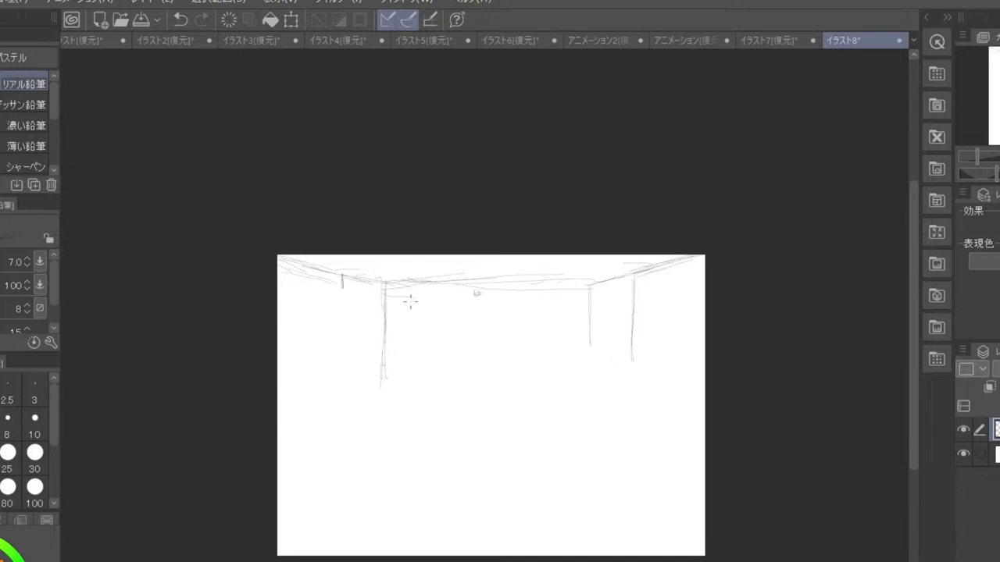
- Try lengthening the back-right corner edge and adding a tall vertical near the canvas's right side, and undo the recent strokes
{"action": "left_click_drag", "start_coordinate": [589, 284], "coordinate": [587, 360]}
{"action": "left_click_drag", "start_coordinate": [678, 279], "coordinate": [673, 434]}
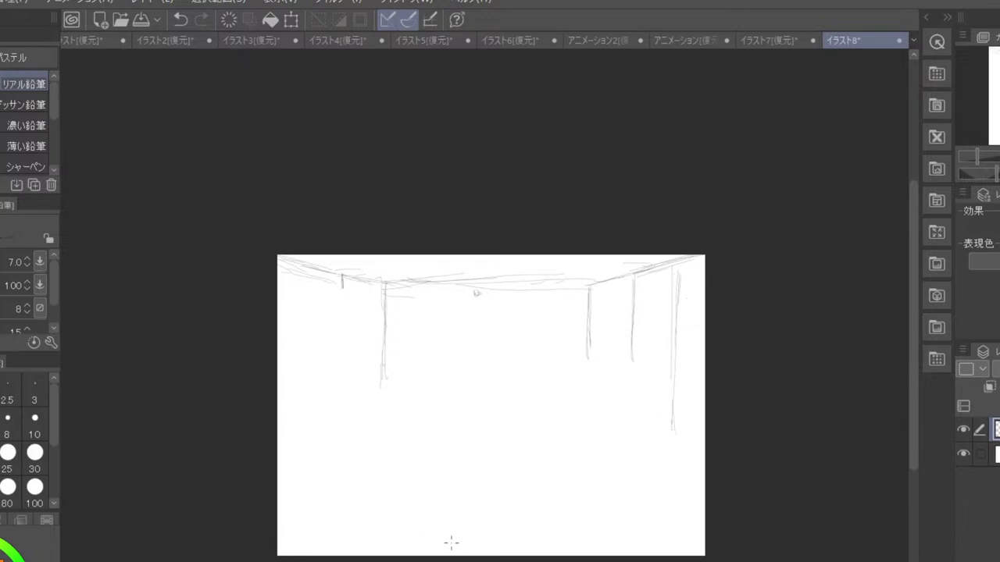
{"action": "key", "text": "ctrl+z"}
{"action": "key", "text": "ctrl+z"}
{"action": "key", "text": "ctrl+z"}
{"action": "key", "text": "ctrl+z"}
{"action": "key", "text": "ctrl+z"}
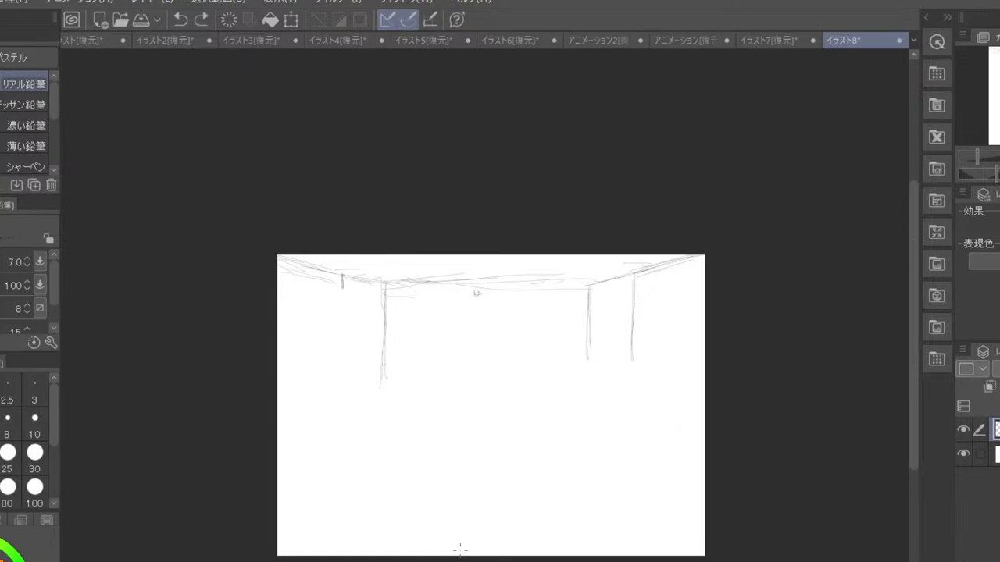
{"action": "key", "text": "ctrl+z"}
{"action": "key", "text": "ctrl+z"}
- Try extending the two right-hand vertical edges downward at a slight inward slant, and undo them
{"action": "left_click_drag", "start_coordinate": [638, 291], "coordinate": [624, 389]}
{"action": "left_click_drag", "start_coordinate": [587, 292], "coordinate": [581, 394]}
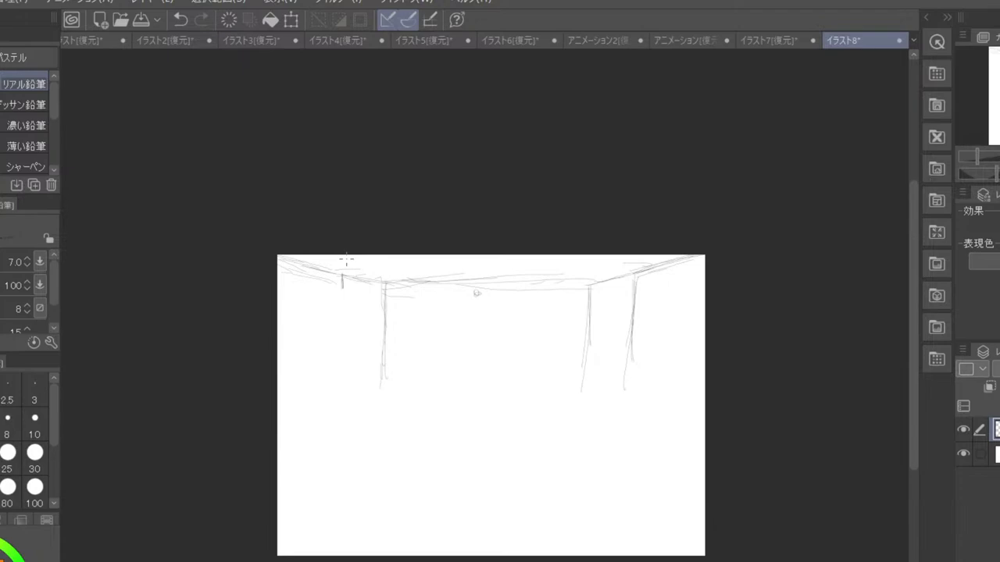
{"action": "key", "text": "ctrl+z"}
{"action": "key", "text": "ctrl+z"}
{"action": "key", "text": "ctrl+z"}
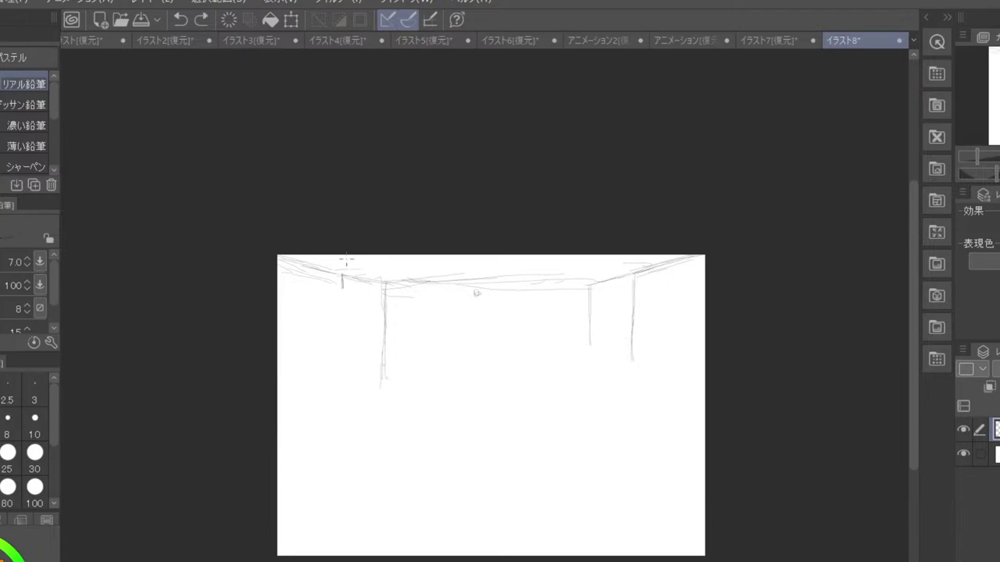
- Sketch the left wall's near vertical edge, the floor diagonal running to the canvas edge, and the back-left corner's lower end
{"action": "mouse_move", "coordinate": [370, 290]}
{"action": "left_mouse_down"}
{"action": "mouse_move", "coordinate": [385, 289]}
{"action": "mouse_move", "coordinate": [339, 328]}
{"action": "mouse_move", "coordinate": [340, 424]}
{"action": "mouse_move", "coordinate": [329, 420]}
{"action": "mouse_move", "coordinate": [281, 457]}
{"action": "left_mouse_up"}
{"action": "left_click_drag", "start_coordinate": [341, 408], "coordinate": [281, 460]}
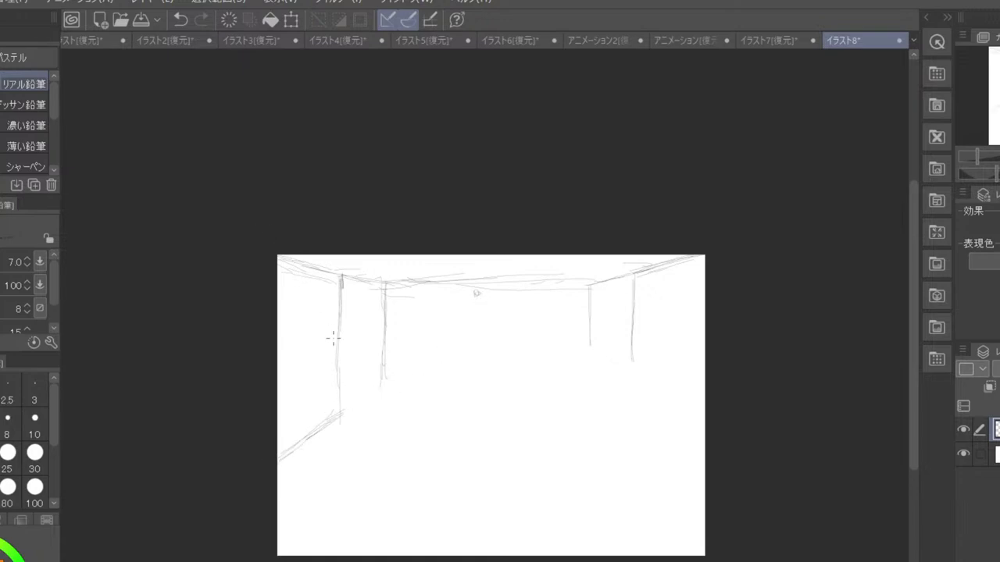
{"action": "left_click_drag", "start_coordinate": [341, 311], "coordinate": [334, 422]}
{"action": "left_click_drag", "start_coordinate": [335, 385], "coordinate": [335, 406]}
{"action": "mouse_move", "coordinate": [384, 376]}
{"action": "left_mouse_down"}
{"action": "mouse_move", "coordinate": [392, 371]}
{"action": "mouse_move", "coordinate": [371, 409]}
{"action": "left_mouse_up"}
- Sketch rough, angular foreground shapes in the canvas's lower-left corner
{"action": "mouse_move", "coordinate": [282, 508]}
{"action": "left_mouse_down"}
{"action": "mouse_move", "coordinate": [293, 536]}
{"action": "mouse_move", "coordinate": [273, 498]}
{"action": "mouse_move", "coordinate": [296, 531]}
{"action": "mouse_move", "coordinate": [295, 550]}
{"action": "mouse_move", "coordinate": [325, 533]}
{"action": "left_mouse_up"}
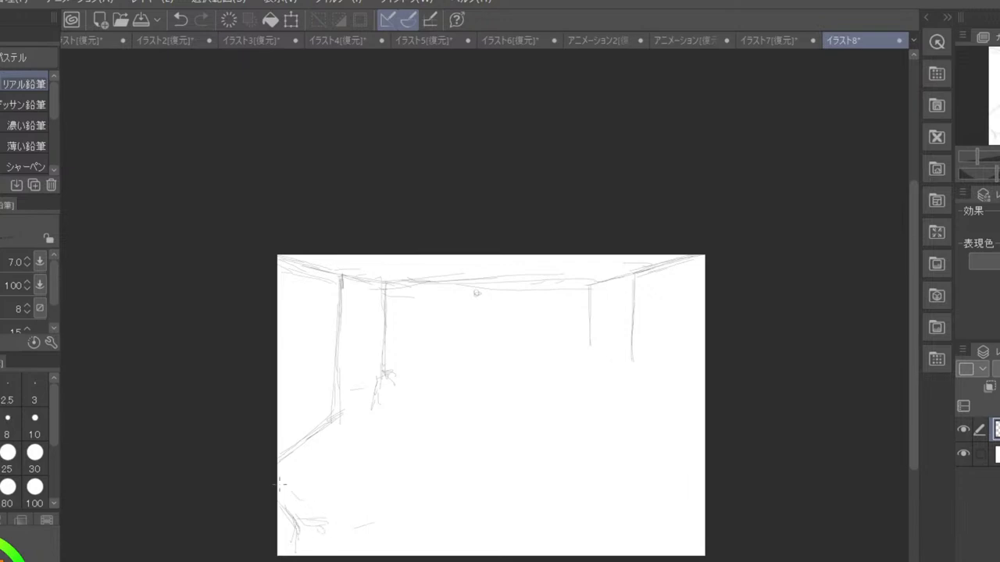
{"action": "left_click_drag", "start_coordinate": [280, 478], "coordinate": [306, 484]}
{"action": "left_click_drag", "start_coordinate": [292, 484], "coordinate": [303, 508]}
{"action": "mouse_move", "coordinate": [297, 493]}
{"action": "left_mouse_down"}
{"action": "mouse_move", "coordinate": [346, 511]}
{"action": "mouse_move", "coordinate": [349, 526]}
{"action": "mouse_move", "coordinate": [339, 501]}
{"action": "mouse_move", "coordinate": [285, 490]}
{"action": "mouse_move", "coordinate": [279, 499]}
{"action": "mouse_move", "coordinate": [297, 517]}
{"action": "mouse_move", "coordinate": [350, 499]}
{"action": "mouse_move", "coordinate": [333, 495]}
{"action": "mouse_move", "coordinate": [344, 499]}
{"action": "mouse_move", "coordinate": [332, 504]}
{"action": "mouse_move", "coordinate": [345, 506]}
{"action": "mouse_move", "coordinate": [348, 529]}
{"action": "mouse_move", "coordinate": [313, 534]}
{"action": "mouse_move", "coordinate": [336, 529]}
{"action": "mouse_move", "coordinate": [329, 549]}
{"action": "mouse_move", "coordinate": [297, 545]}
{"action": "left_mouse_up"}
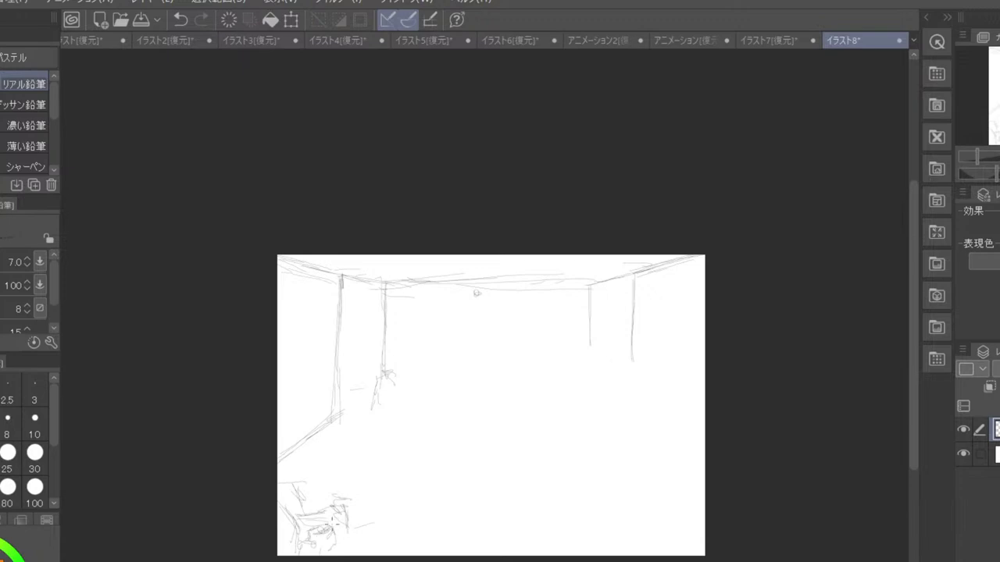
- Sketch a wide arched foreground shape along the bottom centre of the canvas
{"action": "mouse_move", "coordinate": [341, 501]}
{"action": "left_mouse_down"}
{"action": "mouse_move", "coordinate": [344, 526]}
{"action": "mouse_move", "coordinate": [353, 501]}
{"action": "mouse_move", "coordinate": [339, 520]}
{"action": "mouse_move", "coordinate": [335, 498]}
{"action": "mouse_move", "coordinate": [351, 508]}
{"action": "mouse_move", "coordinate": [335, 545]}
{"action": "mouse_move", "coordinate": [384, 549]}
{"action": "mouse_move", "coordinate": [370, 541]}
{"action": "mouse_move", "coordinate": [350, 550]}
{"action": "mouse_move", "coordinate": [376, 531]}
{"action": "mouse_move", "coordinate": [347, 544]}
{"action": "mouse_move", "coordinate": [369, 523]}
{"action": "mouse_move", "coordinate": [403, 518]}
{"action": "left_mouse_up"}
{"action": "mouse_move", "coordinate": [355, 539]}
{"action": "left_mouse_down"}
{"action": "mouse_move", "coordinate": [389, 520]}
{"action": "mouse_move", "coordinate": [433, 517]}
{"action": "left_mouse_up"}
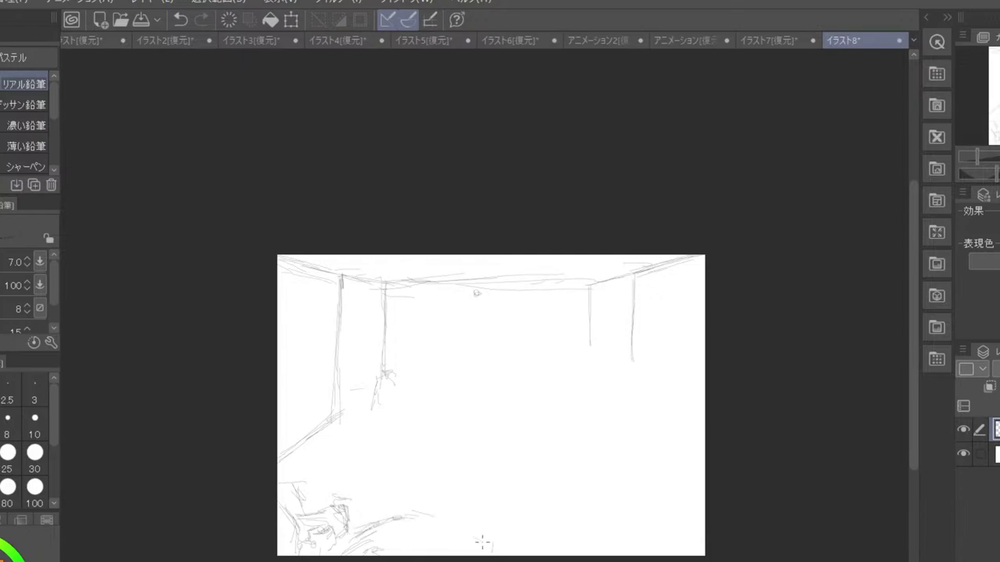
{"action": "left_click_drag", "start_coordinate": [478, 536], "coordinate": [488, 548]}
{"action": "left_click_drag", "start_coordinate": [473, 515], "coordinate": [502, 553]}
{"action": "mouse_move", "coordinate": [396, 511]}
{"action": "left_mouse_down"}
{"action": "mouse_move", "coordinate": [465, 512]}
{"action": "mouse_move", "coordinate": [446, 508]}
{"action": "left_mouse_up"}
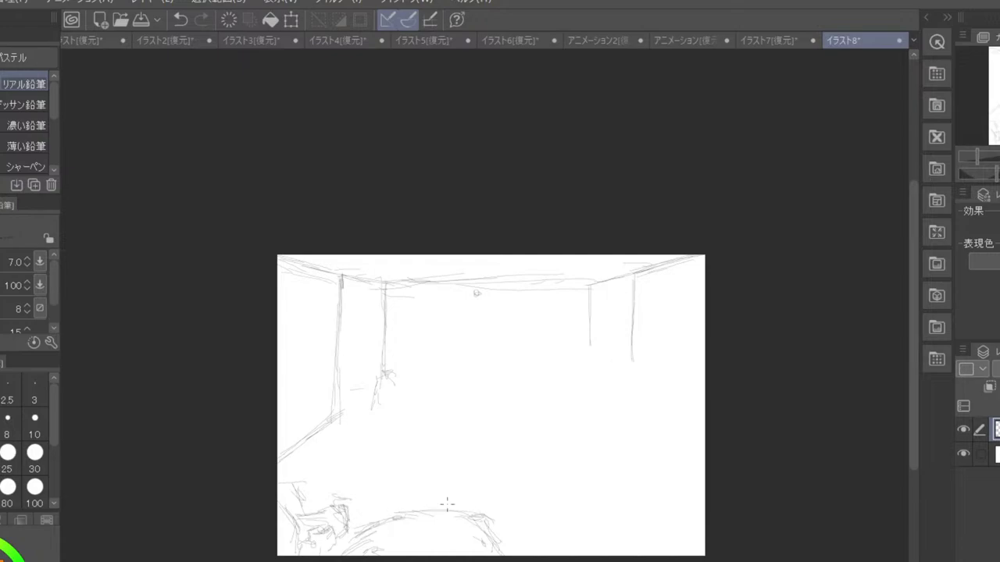
- Add a horizontal line, a central vertical band and short ribs inside the bottom-centre arch
{"action": "mouse_move", "coordinate": [370, 543]}
{"action": "left_mouse_down"}
{"action": "mouse_move", "coordinate": [472, 543]}
{"action": "mouse_move", "coordinate": [429, 556]}
{"action": "mouse_move", "coordinate": [417, 521]}
{"action": "mouse_move", "coordinate": [422, 537]}
{"action": "left_mouse_up"}
{"action": "mouse_move", "coordinate": [431, 520]}
{"action": "left_mouse_down"}
{"action": "mouse_move", "coordinate": [434, 540]}
{"action": "mouse_move", "coordinate": [440, 534]}
{"action": "left_mouse_up"}
{"action": "left_click_drag", "start_coordinate": [450, 510], "coordinate": [453, 534]}
{"action": "left_click_drag", "start_coordinate": [395, 520], "coordinate": [399, 536]}
{"action": "left_click_drag", "start_coordinate": [465, 517], "coordinate": [497, 544]}
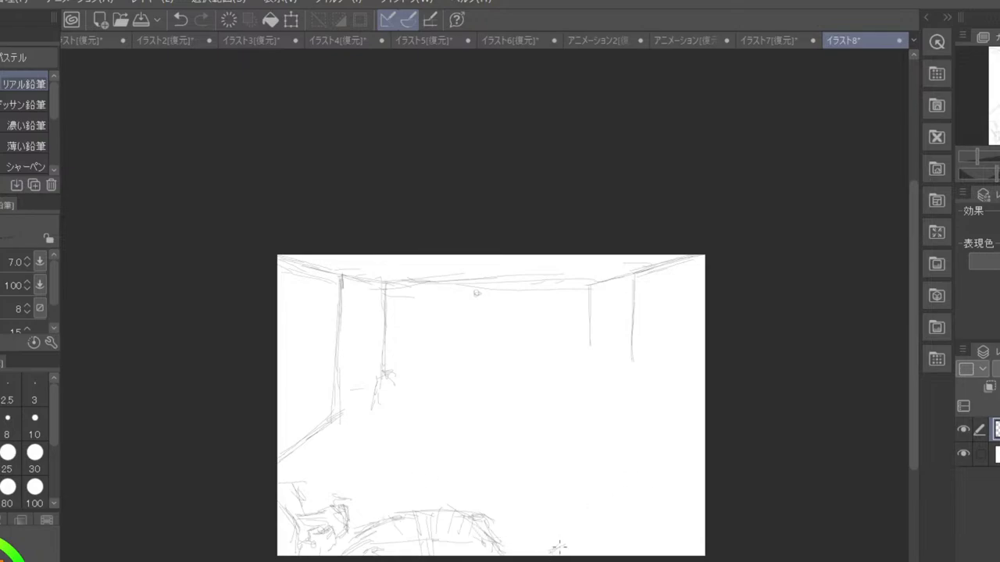
- Sketch layered, mounded foreground shapes in the canvas's lower-right corner, and reinforce the back-left wall edge
{"action": "mouse_move", "coordinate": [542, 555]}
{"action": "left_mouse_down"}
{"action": "mouse_move", "coordinate": [622, 504]}
{"action": "mouse_move", "coordinate": [636, 506]}
{"action": "mouse_move", "coordinate": [607, 499]}
{"action": "mouse_move", "coordinate": [624, 502]}
{"action": "left_mouse_up"}
{"action": "mouse_move", "coordinate": [638, 551]}
{"action": "left_mouse_down"}
{"action": "mouse_move", "coordinate": [677, 525]}
{"action": "mouse_move", "coordinate": [702, 523]}
{"action": "mouse_move", "coordinate": [638, 557]}
{"action": "left_mouse_up"}
{"action": "mouse_move", "coordinate": [684, 528]}
{"action": "left_mouse_down"}
{"action": "mouse_move", "coordinate": [702, 534]}
{"action": "mouse_move", "coordinate": [679, 556]}
{"action": "left_mouse_up"}
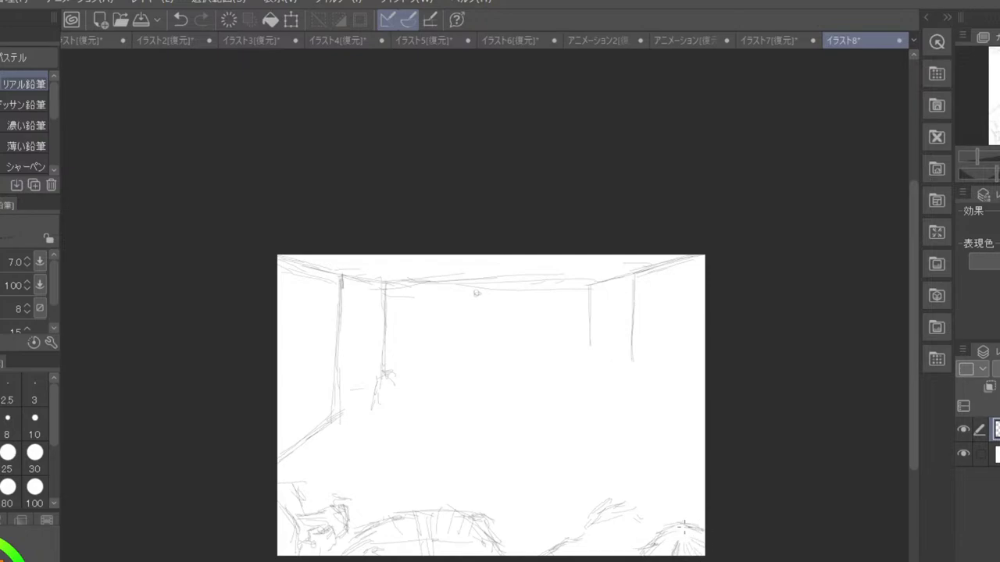
{"action": "left_click_drag", "start_coordinate": [390, 286], "coordinate": [387, 342]}
{"action": "left_click_drag", "start_coordinate": [388, 304], "coordinate": [386, 357]}
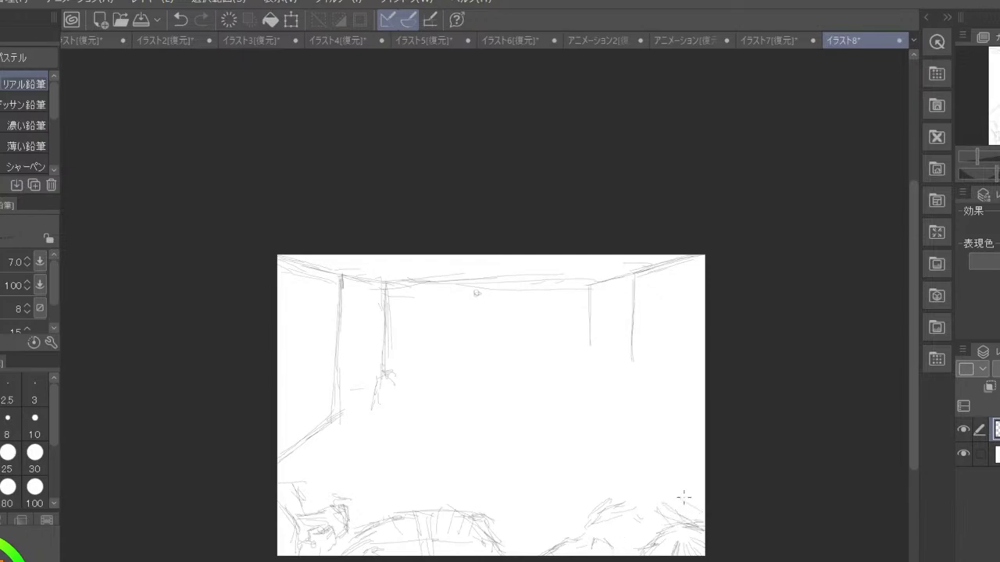
{"action": "mouse_move", "coordinate": [694, 500]}
{"action": "left_mouse_down"}
{"action": "mouse_move", "coordinate": [704, 512]}
{"action": "mouse_move", "coordinate": [694, 485]}
{"action": "mouse_move", "coordinate": [627, 506]}
{"action": "left_mouse_up"}
{"action": "mouse_move", "coordinate": [641, 496]}
{"action": "left_mouse_down"}
{"action": "mouse_move", "coordinate": [652, 473]}
{"action": "mouse_move", "coordinate": [683, 471]}
{"action": "mouse_move", "coordinate": [697, 488]}
{"action": "mouse_move", "coordinate": [666, 492]}
{"action": "mouse_move", "coordinate": [677, 490]}
{"action": "left_mouse_up"}
{"action": "mouse_move", "coordinate": [684, 475]}
{"action": "left_mouse_down"}
{"action": "mouse_move", "coordinate": [690, 486]}
{"action": "mouse_move", "coordinate": [703, 450]}
{"action": "left_mouse_up"}
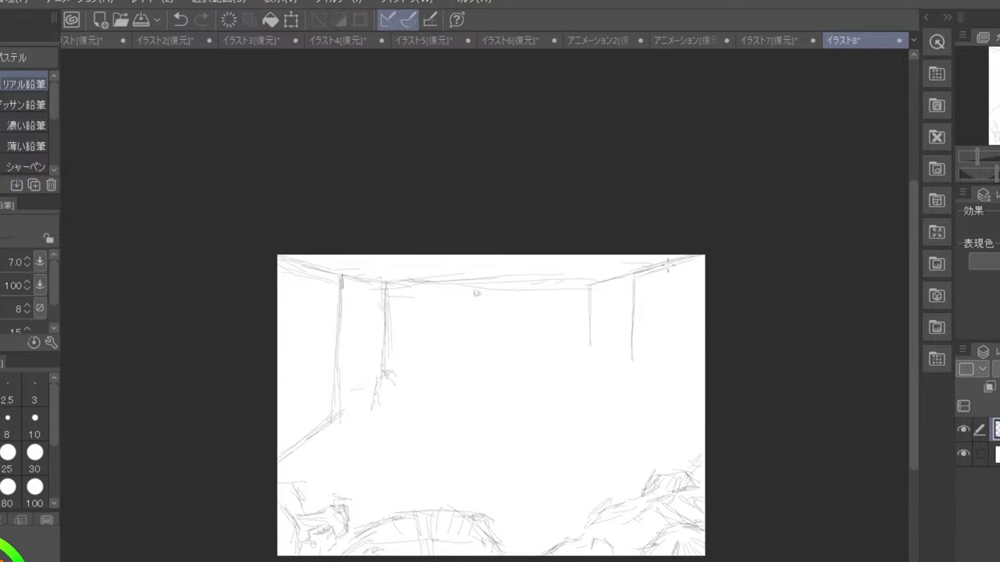
- Sketch a tall vertical wall edge along the canvas's right side, reaching down to the foreground mounds
{"action": "left_click_drag", "start_coordinate": [699, 278], "coordinate": [692, 411]}
{"action": "left_click_drag", "start_coordinate": [697, 316], "coordinate": [698, 447]}
{"action": "left_click_drag", "start_coordinate": [702, 337], "coordinate": [702, 455]}
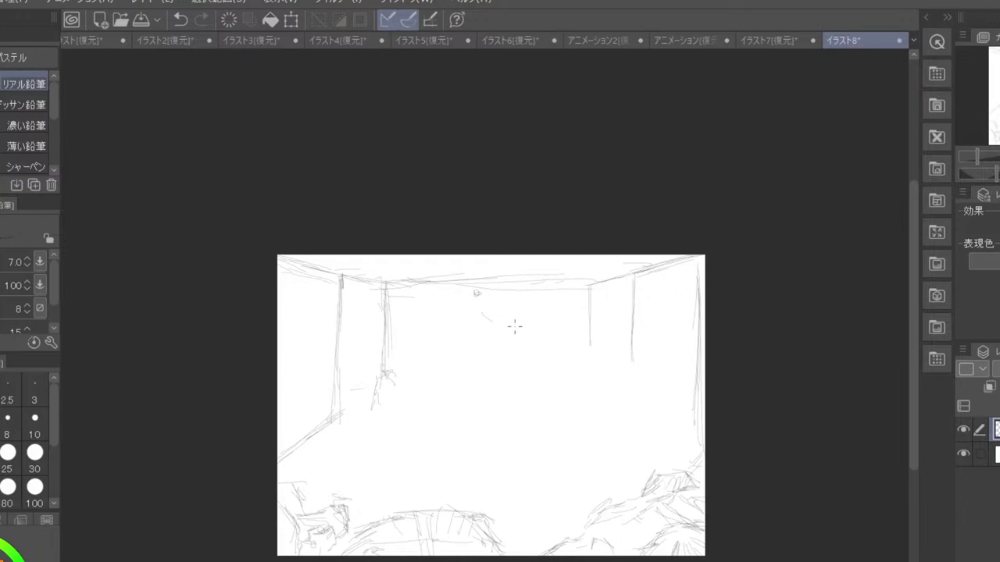
- Sketch the converging floor diagonals on both sides, running from the back of the room toward the foreground
{"action": "left_click_drag", "start_coordinate": [611, 450], "coordinate": [639, 485]}
{"action": "left_click_drag", "start_coordinate": [589, 420], "coordinate": [647, 495]}
{"action": "left_click_drag", "start_coordinate": [413, 402], "coordinate": [311, 506]}
{"action": "left_click_drag", "start_coordinate": [391, 418], "coordinate": [315, 495]}
{"action": "left_click_drag", "start_coordinate": [590, 421], "coordinate": [612, 471]}
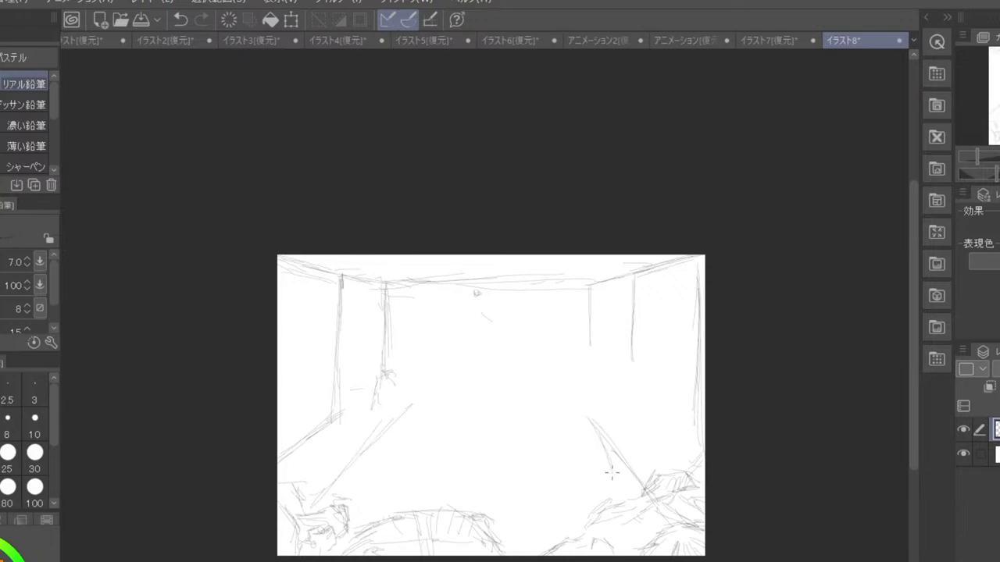
- Reinforce the two back-corner edges and add a double vertical dividing line on the back wall, right of centre
{"action": "left_click_drag", "start_coordinate": [383, 295], "coordinate": [384, 384]}
{"action": "left_click_drag", "start_coordinate": [587, 293], "coordinate": [587, 374]}
{"action": "left_click_drag", "start_coordinate": [596, 294], "coordinate": [597, 388]}
{"action": "left_click_drag", "start_coordinate": [528, 295], "coordinate": [526, 340]}
{"action": "mouse_move", "coordinate": [519, 289]}
{"action": "left_mouse_down"}
{"action": "mouse_move", "coordinate": [523, 398]}
{"action": "mouse_move", "coordinate": [522, 330]}
{"action": "mouse_move", "coordinate": [514, 365]}
{"action": "left_mouse_up"}
- Sketch a cluster of rounded, overlapping shapes at the base of the back-left corner
{"action": "left_click_drag", "start_coordinate": [328, 381], "coordinate": [386, 362]}
{"action": "mouse_move", "coordinate": [384, 371]}
{"action": "left_mouse_down"}
{"action": "mouse_move", "coordinate": [402, 387]}
{"action": "mouse_move", "coordinate": [374, 388]}
{"action": "mouse_move", "coordinate": [370, 400]}
{"action": "mouse_move", "coordinate": [387, 398]}
{"action": "mouse_move", "coordinate": [403, 419]}
{"action": "mouse_move", "coordinate": [391, 419]}
{"action": "mouse_move", "coordinate": [396, 392]}
{"action": "mouse_move", "coordinate": [381, 399]}
{"action": "mouse_move", "coordinate": [408, 400]}
{"action": "left_mouse_up"}
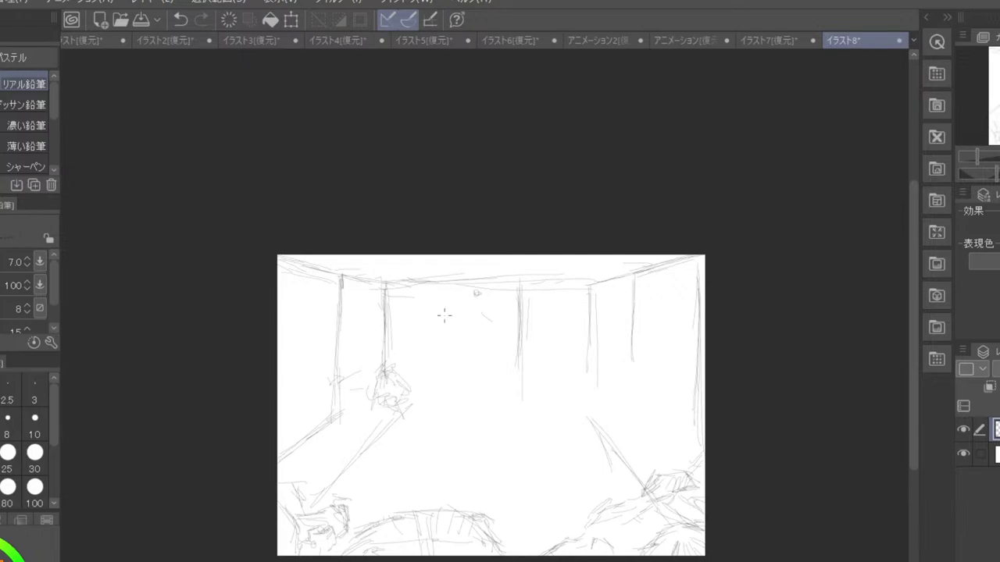
{"action": "scroll", "coordinate": [443, 315], "scroll_direction": "up", "scroll_amount": 3}
{"action": "mouse_move", "coordinate": [653, 383]}
{"action": "left_mouse_down"}
{"action": "mouse_move", "coordinate": [614, 276]}
{"action": "mouse_move", "coordinate": [629, 190]}
{"action": "left_mouse_up"}
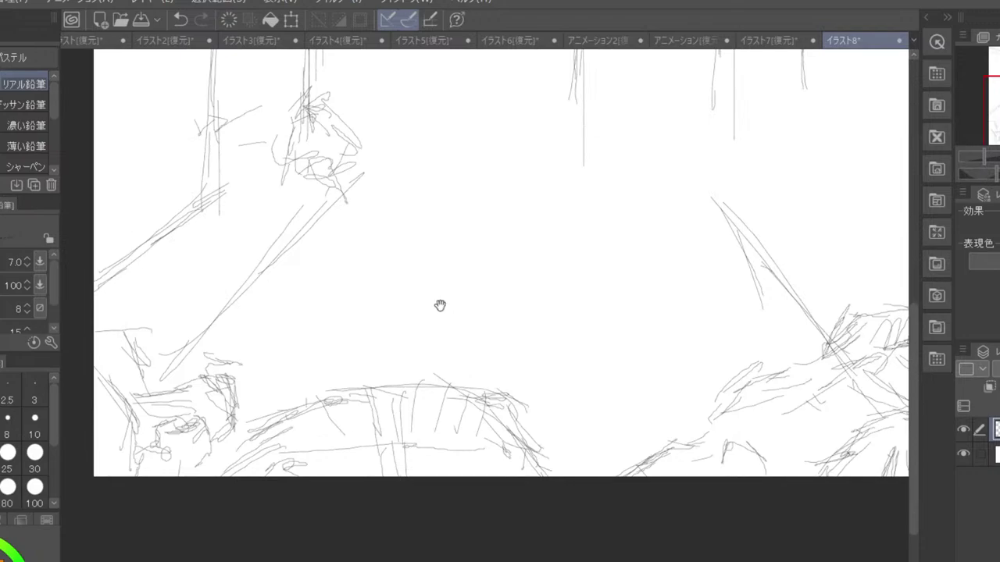
{"action": "left_click_drag", "start_coordinate": [439, 305], "coordinate": [497, 484]}
{"action": "mouse_move", "coordinate": [373, 291]}
{"action": "left_mouse_down"}
{"action": "mouse_move", "coordinate": [358, 323]}
{"action": "mouse_move", "coordinate": [316, 353]}
{"action": "mouse_move", "coordinate": [353, 341]}
{"action": "mouse_move", "coordinate": [374, 354]}
{"action": "mouse_move", "coordinate": [339, 346]}
{"action": "mouse_move", "coordinate": [350, 365]}
{"action": "mouse_move", "coordinate": [318, 391]}
{"action": "mouse_move", "coordinate": [320, 364]}
{"action": "mouse_move", "coordinate": [358, 371]}
{"action": "mouse_move", "coordinate": [361, 403]}
{"action": "mouse_move", "coordinate": [322, 400]}
{"action": "mouse_move", "coordinate": [357, 397]}
{"action": "mouse_move", "coordinate": [363, 363]}
{"action": "mouse_move", "coordinate": [381, 373]}
{"action": "mouse_move", "coordinate": [363, 361]}
{"action": "mouse_move", "coordinate": [408, 358]}
{"action": "left_mouse_up"}
{"action": "mouse_move", "coordinate": [404, 349]}
{"action": "left_mouse_down"}
{"action": "mouse_move", "coordinate": [411, 395]}
{"action": "mouse_move", "coordinate": [400, 402]}
{"action": "mouse_move", "coordinate": [443, 342]}
{"action": "mouse_move", "coordinate": [418, 354]}
{"action": "mouse_move", "coordinate": [449, 350]}
{"action": "mouse_move", "coordinate": [457, 396]}
{"action": "left_mouse_up"}
{"action": "left_click_drag", "start_coordinate": [430, 406], "coordinate": [461, 412]}
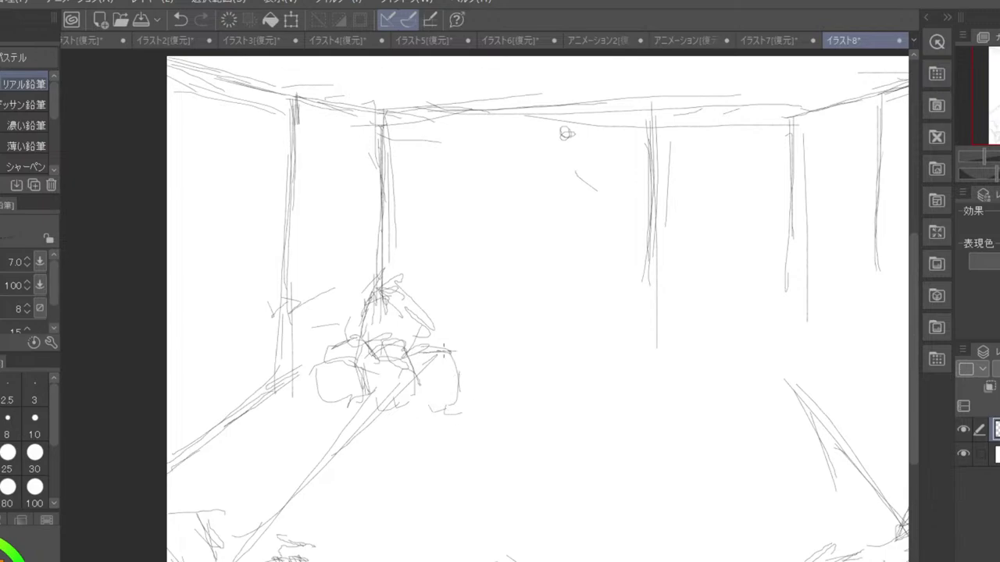
- Extend the back-left cluster to the right and down along the left floor diagonal with more rounded shapes
{"action": "mouse_move", "coordinate": [452, 356]}
{"action": "left_mouse_down"}
{"action": "mouse_move", "coordinate": [484, 348]}
{"action": "mouse_move", "coordinate": [495, 386]}
{"action": "left_mouse_up"}
{"action": "mouse_move", "coordinate": [364, 414]}
{"action": "left_mouse_down"}
{"action": "mouse_move", "coordinate": [360, 449]}
{"action": "mouse_move", "coordinate": [379, 457]}
{"action": "mouse_move", "coordinate": [381, 406]}
{"action": "left_mouse_up"}
{"action": "mouse_move", "coordinate": [307, 367]}
{"action": "left_mouse_down"}
{"action": "mouse_move", "coordinate": [286, 391]}
{"action": "mouse_move", "coordinate": [300, 439]}
{"action": "left_mouse_up"}
{"action": "mouse_move", "coordinate": [305, 414]}
{"action": "left_mouse_down"}
{"action": "mouse_move", "coordinate": [279, 433]}
{"action": "mouse_move", "coordinate": [298, 434]}
{"action": "mouse_move", "coordinate": [328, 406]}
{"action": "left_mouse_up"}
{"action": "mouse_move", "coordinate": [270, 447]}
{"action": "left_mouse_down"}
{"action": "mouse_move", "coordinate": [307, 427]}
{"action": "mouse_move", "coordinate": [279, 432]}
{"action": "mouse_move", "coordinate": [301, 426]}
{"action": "mouse_move", "coordinate": [321, 438]}
{"action": "mouse_move", "coordinate": [266, 442]}
{"action": "mouse_move", "coordinate": [264, 485]}
{"action": "mouse_move", "coordinate": [312, 477]}
{"action": "left_mouse_up"}
- Sketch more shapes at the cluster's right end and add a vertical wall line above them on the back wall
{"action": "scroll", "coordinate": [266, 496], "scroll_direction": "down", "scroll_amount": 3}
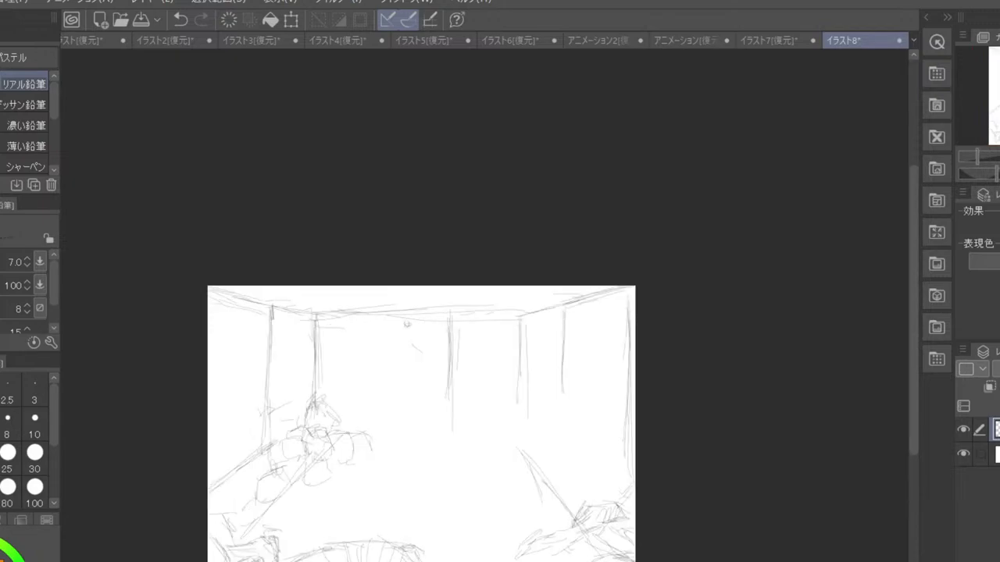
{"action": "mouse_move", "coordinate": [361, 426]}
{"action": "left_mouse_down"}
{"action": "mouse_move", "coordinate": [347, 433]}
{"action": "mouse_move", "coordinate": [359, 421]}
{"action": "mouse_move", "coordinate": [381, 437]}
{"action": "mouse_move", "coordinate": [365, 450]}
{"action": "mouse_move", "coordinate": [386, 458]}
{"action": "left_mouse_up"}
{"action": "mouse_move", "coordinate": [364, 412]}
{"action": "left_mouse_down"}
{"action": "mouse_move", "coordinate": [353, 425]}
{"action": "mouse_move", "coordinate": [374, 406]}
{"action": "left_mouse_up"}
{"action": "left_click_drag", "start_coordinate": [375, 421], "coordinate": [380, 428]}
{"action": "left_click_drag", "start_coordinate": [380, 320], "coordinate": [380, 376]}
{"action": "mouse_move", "coordinate": [392, 318]}
{"action": "left_mouse_down"}
{"action": "mouse_move", "coordinate": [447, 320]}
{"action": "mouse_move", "coordinate": [375, 420]}
{"action": "left_mouse_up"}
{"action": "left_click_drag", "start_coordinate": [449, 345], "coordinate": [449, 375]}
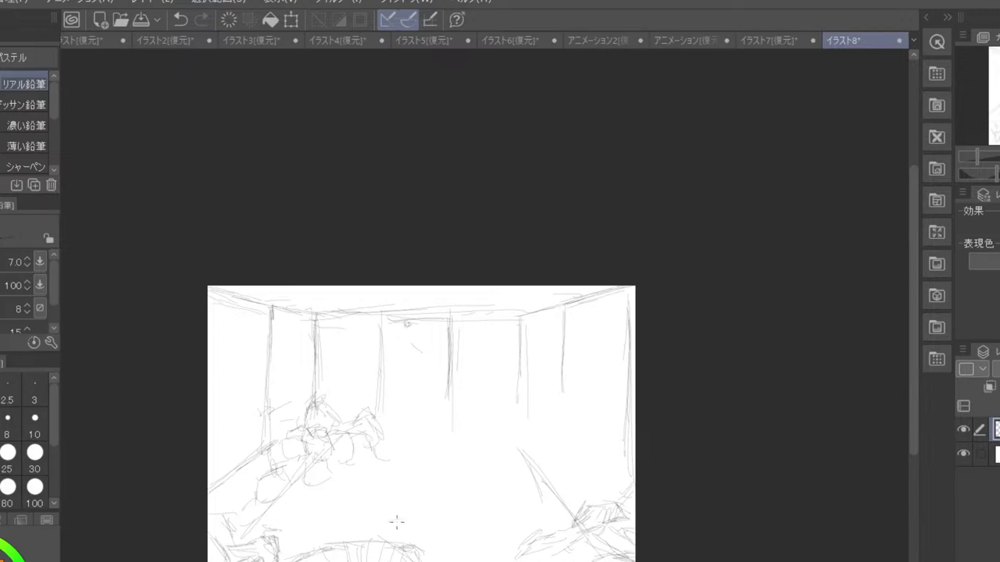
- Add small marks at the back wall's centre base and on the floor, and a small rounded shape beside the arch
{"action": "left_click_drag", "start_coordinate": [392, 522], "coordinate": [400, 520]}
{"action": "left_click_drag", "start_coordinate": [413, 415], "coordinate": [438, 411]}
{"action": "mouse_move", "coordinate": [414, 547]}
{"action": "left_mouse_down"}
{"action": "mouse_move", "coordinate": [464, 555]}
{"action": "mouse_move", "coordinate": [460, 544]}
{"action": "mouse_move", "coordinate": [475, 560]}
{"action": "mouse_move", "coordinate": [466, 555]}
{"action": "mouse_move", "coordinate": [470, 538]}
{"action": "mouse_move", "coordinate": [478, 542]}
{"action": "mouse_move", "coordinate": [460, 553]}
{"action": "mouse_move", "coordinate": [479, 561]}
{"action": "left_mouse_up"}
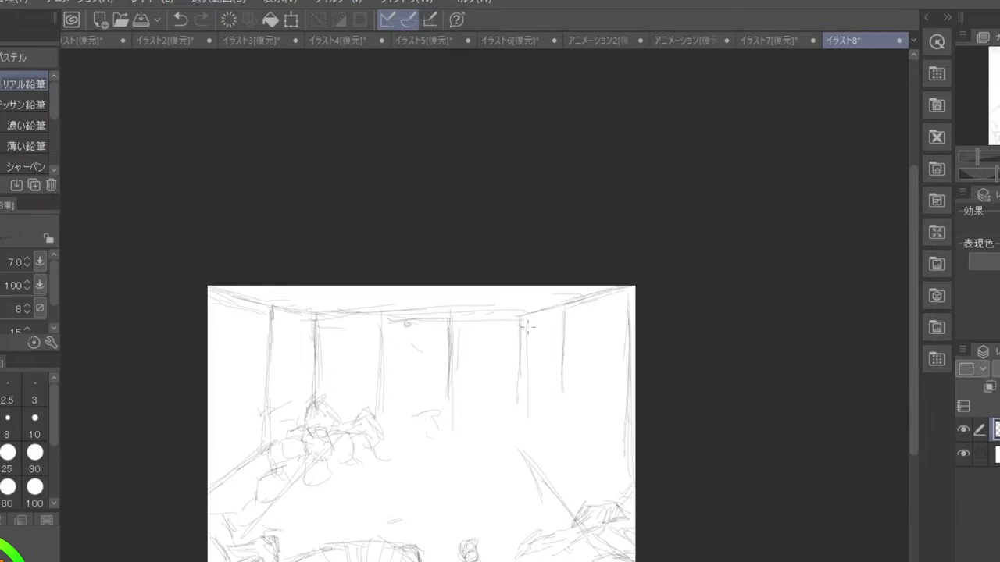
- Add leafy, curved shapes below the back-left cluster, filling the floor down toward the lower-left foreground
{"action": "mouse_move", "coordinate": [299, 398]}
{"action": "left_mouse_down"}
{"action": "mouse_move", "coordinate": [296, 425]}
{"action": "mouse_move", "coordinate": [306, 420]}
{"action": "left_mouse_up"}
{"action": "left_click_drag", "start_coordinate": [271, 508], "coordinate": [298, 499]}
{"action": "left_click_drag", "start_coordinate": [306, 508], "coordinate": [279, 552]}
{"action": "left_click_drag", "start_coordinate": [287, 550], "coordinate": [273, 553]}
{"action": "mouse_move", "coordinate": [306, 484]}
{"action": "left_mouse_down"}
{"action": "mouse_move", "coordinate": [328, 504]}
{"action": "mouse_move", "coordinate": [311, 498]}
{"action": "mouse_move", "coordinate": [326, 516]}
{"action": "mouse_move", "coordinate": [301, 484]}
{"action": "mouse_move", "coordinate": [325, 490]}
{"action": "left_mouse_up"}
{"action": "left_click_drag", "start_coordinate": [327, 500], "coordinate": [323, 515]}
{"action": "mouse_move", "coordinate": [331, 478]}
{"action": "left_mouse_down"}
{"action": "mouse_move", "coordinate": [346, 484]}
{"action": "mouse_move", "coordinate": [331, 486]}
{"action": "left_mouse_up"}
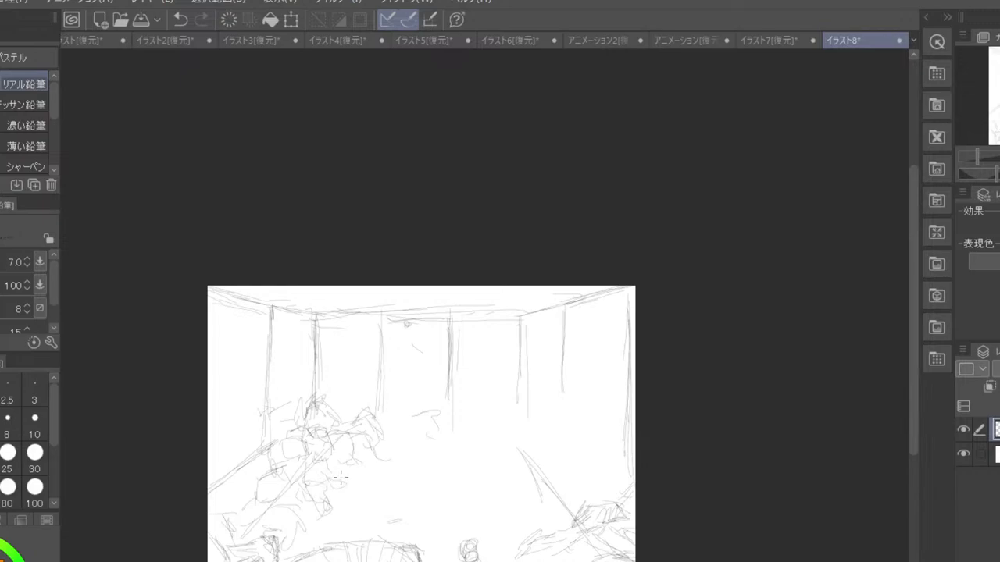
- Sketch a long slanted line across the floor, and outline the back wall's right panel down to its base
{"action": "mouse_move", "coordinate": [305, 522]}
{"action": "left_mouse_down"}
{"action": "mouse_move", "coordinate": [436, 476]}
{"action": "mouse_move", "coordinate": [452, 459]}
{"action": "left_mouse_up"}
{"action": "left_click_drag", "start_coordinate": [520, 323], "coordinate": [520, 386]}
{"action": "left_click_drag", "start_coordinate": [452, 324], "coordinate": [473, 323]}
{"action": "left_click_drag", "start_coordinate": [450, 430], "coordinate": [450, 378]}
{"action": "mouse_move", "coordinate": [447, 421]}
{"action": "left_mouse_down"}
{"action": "mouse_move", "coordinate": [514, 422]}
{"action": "mouse_move", "coordinate": [514, 456]}
{"action": "left_mouse_up"}
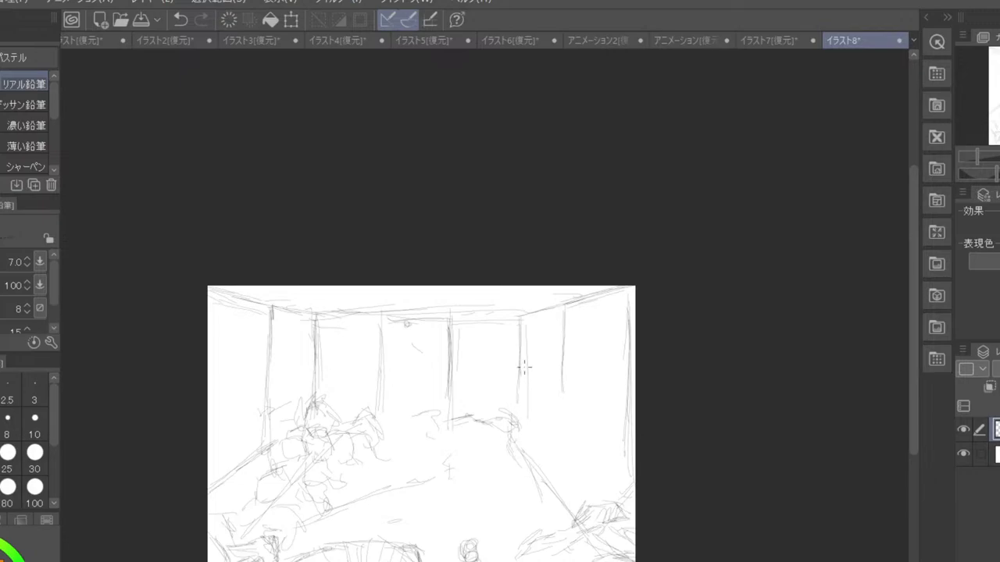
- Erase the ceiling lines, redraw the left ceiling diagonal higher with リアル鉛筆, and extend the left wall edges up to it
{"action": "key", "text": "e"}
{"action": "mouse_move", "coordinate": [241, 275]}
{"action": "left_mouse_down"}
{"action": "mouse_move", "coordinate": [224, 252]}
{"action": "mouse_move", "coordinate": [274, 272]}
{"action": "mouse_move", "coordinate": [365, 282]}
{"action": "mouse_move", "coordinate": [623, 259]}
{"action": "left_mouse_up"}
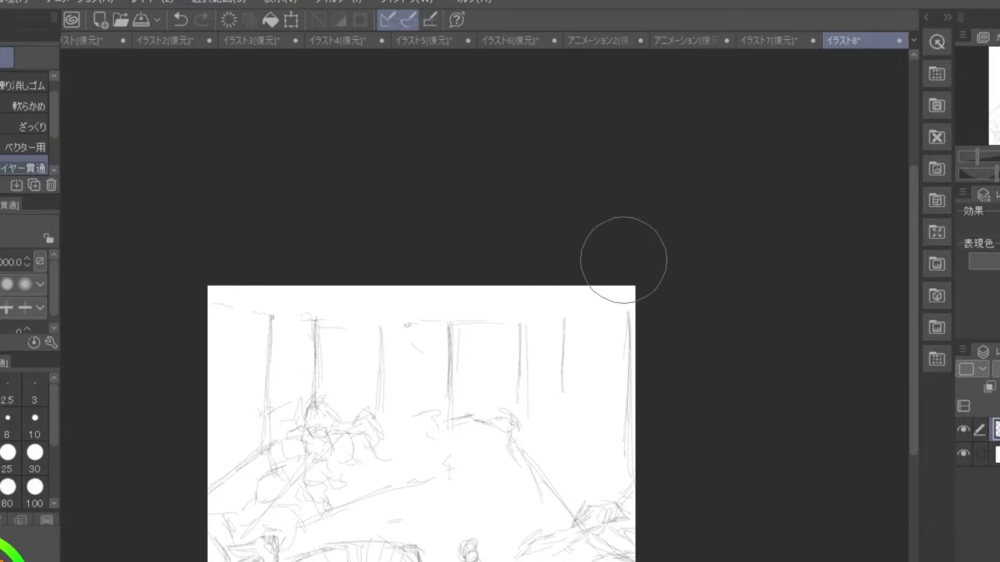
{"action": "key", "text": "p"}
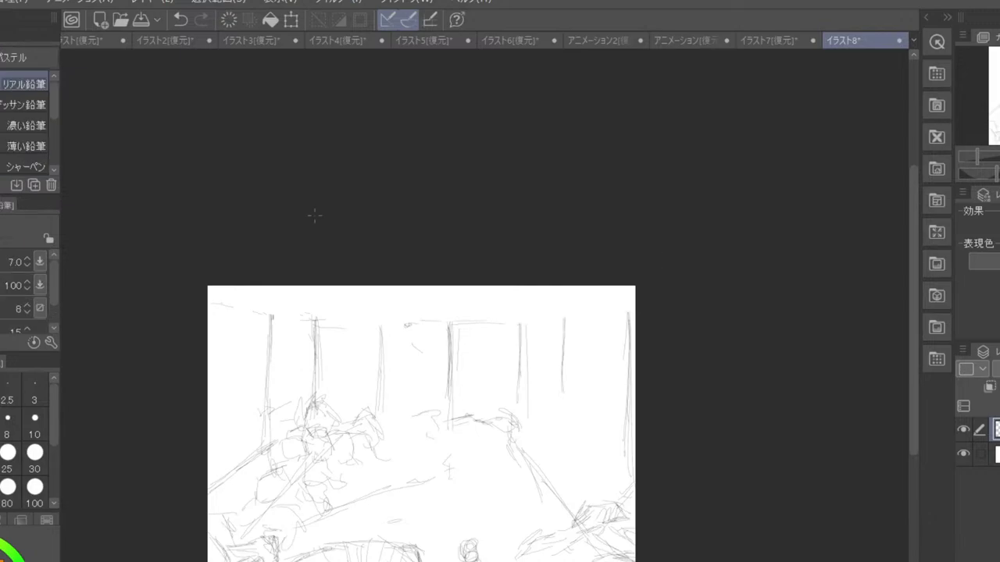
{"action": "left_click_drag", "start_coordinate": [272, 317], "coordinate": [271, 299]}
{"action": "left_click_drag", "start_coordinate": [313, 329], "coordinate": [316, 303]}
{"action": "mouse_move", "coordinate": [286, 290]}
{"action": "left_mouse_down"}
{"action": "mouse_move", "coordinate": [311, 303]}
{"action": "mouse_move", "coordinate": [253, 288]}
{"action": "left_mouse_up"}
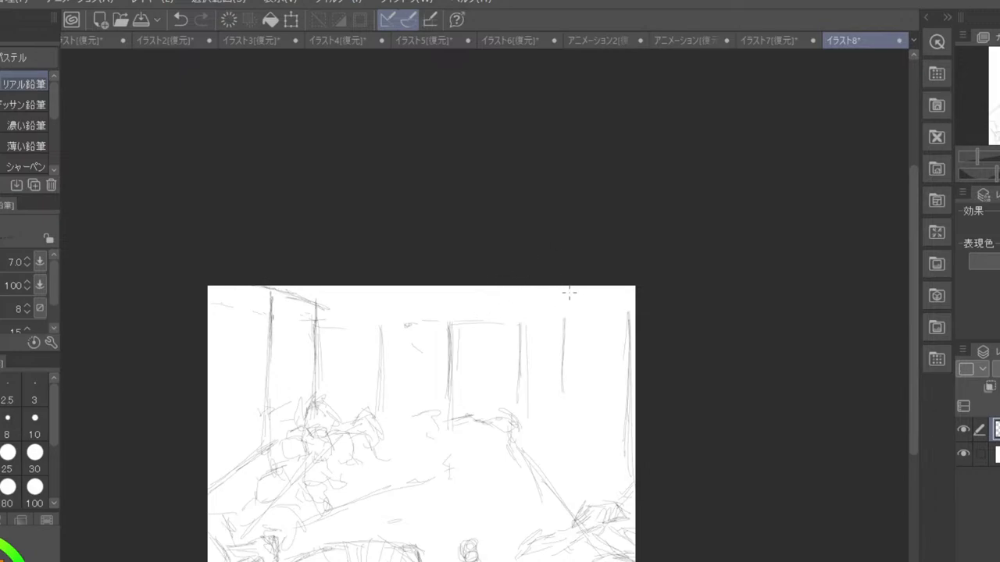
- Redraw the back ceiling line and right ceiling diagonal higher, and reinforce the back-right corner edge down to the floor
{"action": "mouse_move", "coordinate": [520, 333]}
{"action": "left_mouse_down"}
{"action": "mouse_move", "coordinate": [522, 310]}
{"action": "mouse_move", "coordinate": [531, 373]}
{"action": "mouse_move", "coordinate": [519, 434]}
{"action": "left_mouse_up"}
{"action": "mouse_move", "coordinate": [520, 378]}
{"action": "left_mouse_down"}
{"action": "mouse_move", "coordinate": [516, 426]}
{"action": "mouse_move", "coordinate": [522, 413]}
{"action": "left_mouse_up"}
{"action": "mouse_move", "coordinate": [374, 338]}
{"action": "left_mouse_down"}
{"action": "mouse_move", "coordinate": [372, 314]}
{"action": "mouse_move", "coordinate": [315, 296]}
{"action": "mouse_move", "coordinate": [490, 300]}
{"action": "left_mouse_up"}
{"action": "mouse_move", "coordinate": [406, 305]}
{"action": "left_mouse_down"}
{"action": "mouse_move", "coordinate": [531, 300]}
{"action": "mouse_move", "coordinate": [516, 306]}
{"action": "left_mouse_up"}
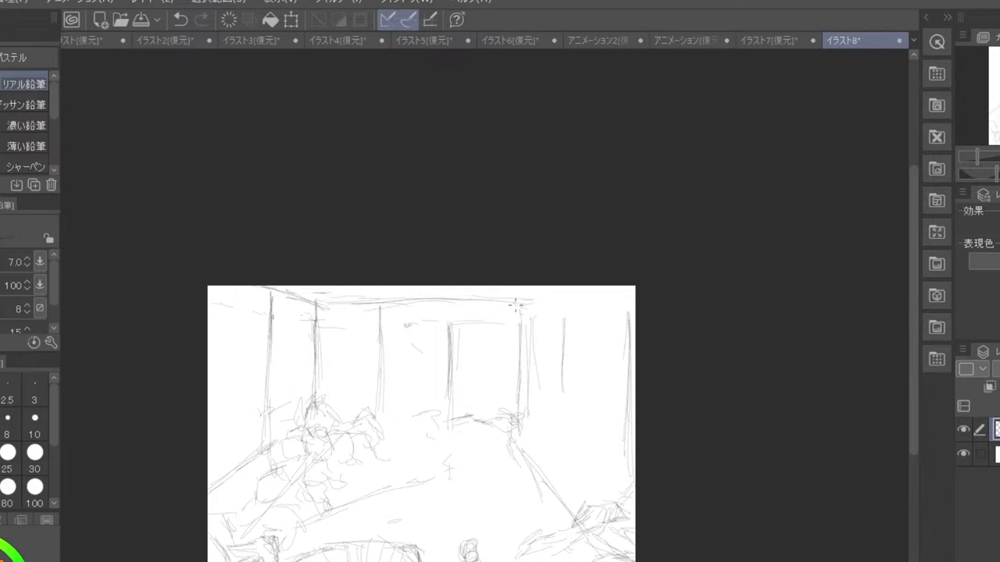
{"action": "left_click_drag", "start_coordinate": [338, 306], "coordinate": [576, 295]}
{"action": "left_click_drag", "start_coordinate": [521, 427], "coordinate": [535, 463]}
{"action": "left_click_drag", "start_coordinate": [523, 314], "coordinate": [579, 287]}
- Sketch loose mounded shapes and short floor strokes at the base of the back wall's right panel
{"action": "mouse_move", "coordinate": [442, 432]}
{"action": "left_mouse_down"}
{"action": "mouse_move", "coordinate": [463, 456]}
{"action": "mouse_move", "coordinate": [473, 444]}
{"action": "left_mouse_up"}
{"action": "mouse_move", "coordinate": [429, 434]}
{"action": "left_mouse_down"}
{"action": "mouse_move", "coordinate": [483, 454]}
{"action": "mouse_move", "coordinate": [486, 434]}
{"action": "mouse_move", "coordinate": [512, 434]}
{"action": "mouse_move", "coordinate": [500, 435]}
{"action": "left_mouse_up"}
{"action": "left_click_drag", "start_coordinate": [503, 439], "coordinate": [514, 487]}
{"action": "mouse_move", "coordinate": [494, 481]}
{"action": "left_mouse_down"}
{"action": "mouse_move", "coordinate": [519, 485]}
{"action": "mouse_move", "coordinate": [520, 467]}
{"action": "left_mouse_up"}
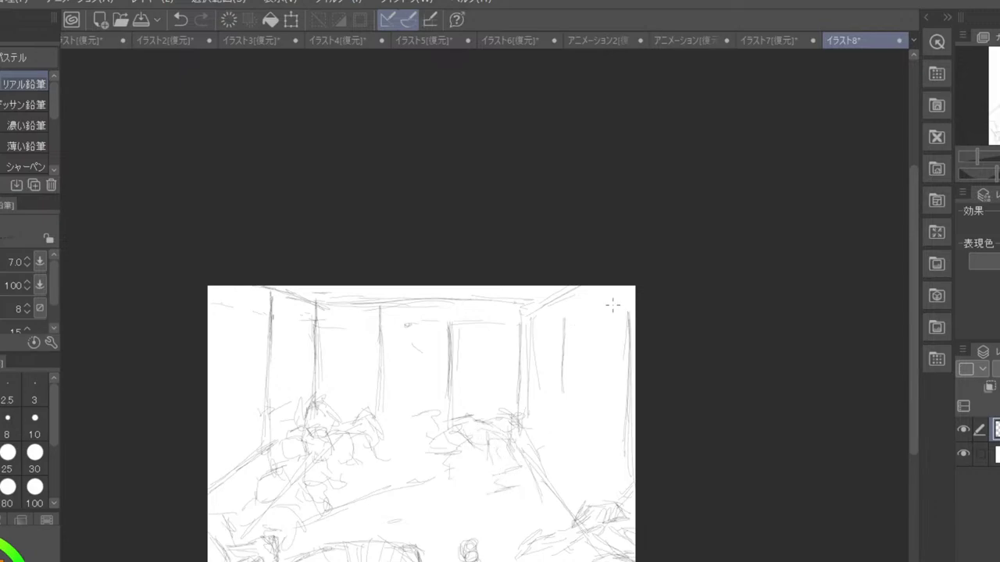
- Sketch a tall column near the canvas's right side with repeated vertical strokes, from the top edge down to the foreground mounds
{"action": "left_click_drag", "start_coordinate": [612, 289], "coordinate": [602, 460]}
{"action": "left_click_drag", "start_coordinate": [606, 324], "coordinate": [603, 489]}
{"action": "left_click_drag", "start_coordinate": [602, 350], "coordinate": [603, 515]}
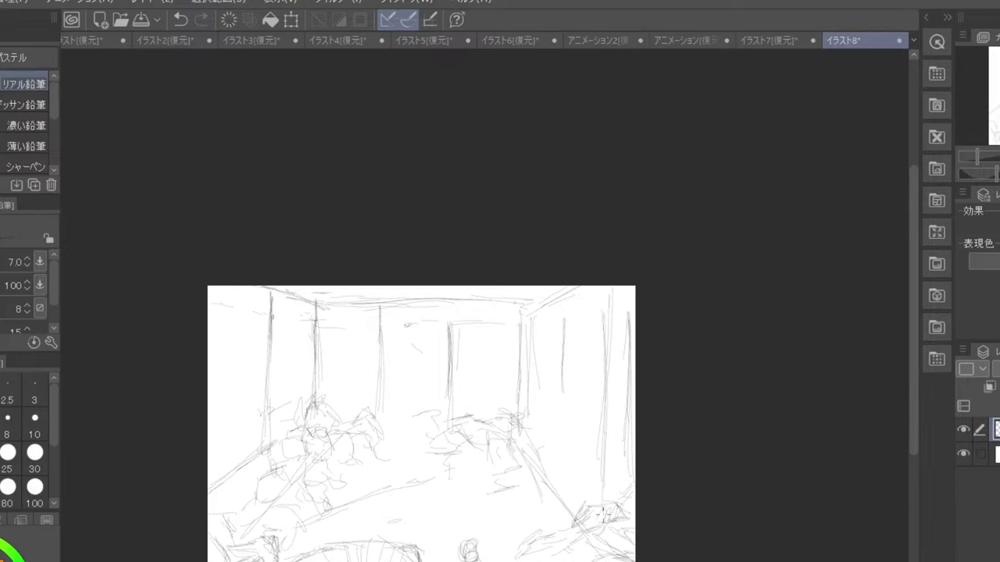
{"action": "left_click_drag", "start_coordinate": [614, 302], "coordinate": [612, 481]}
{"action": "left_click_drag", "start_coordinate": [620, 312], "coordinate": [617, 426]}
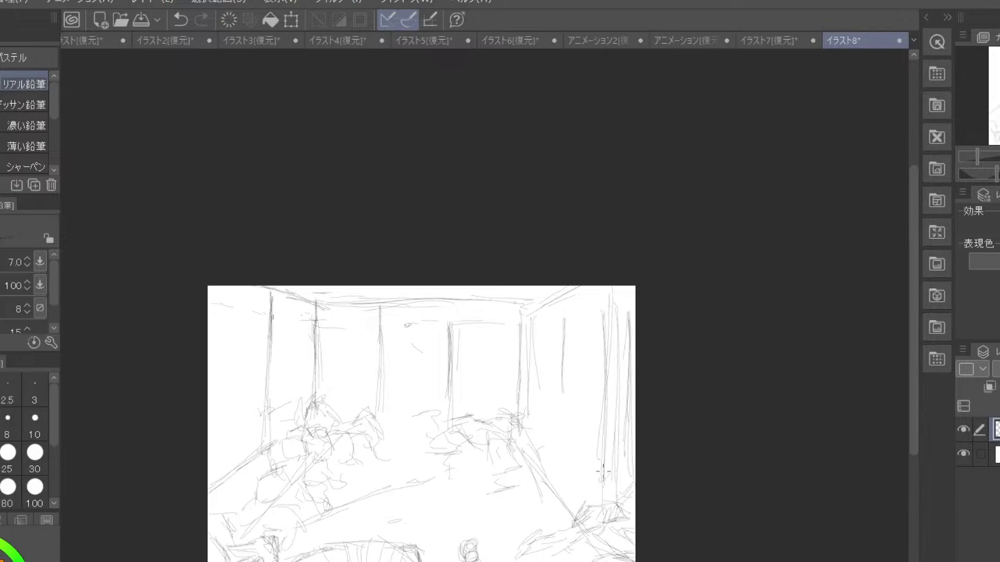
{"action": "mouse_move", "coordinate": [616, 487]}
{"action": "left_mouse_down"}
{"action": "mouse_move", "coordinate": [609, 496]}
{"action": "mouse_move", "coordinate": [622, 497]}
{"action": "left_mouse_up"}
{"action": "left_click_drag", "start_coordinate": [623, 447], "coordinate": [615, 498]}
{"action": "left_click_drag", "start_coordinate": [621, 381], "coordinate": [630, 487]}
{"action": "mouse_move", "coordinate": [605, 301]}
{"action": "left_mouse_down"}
{"action": "mouse_move", "coordinate": [602, 373]}
{"action": "mouse_move", "coordinate": [614, 351]}
{"action": "left_mouse_up"}
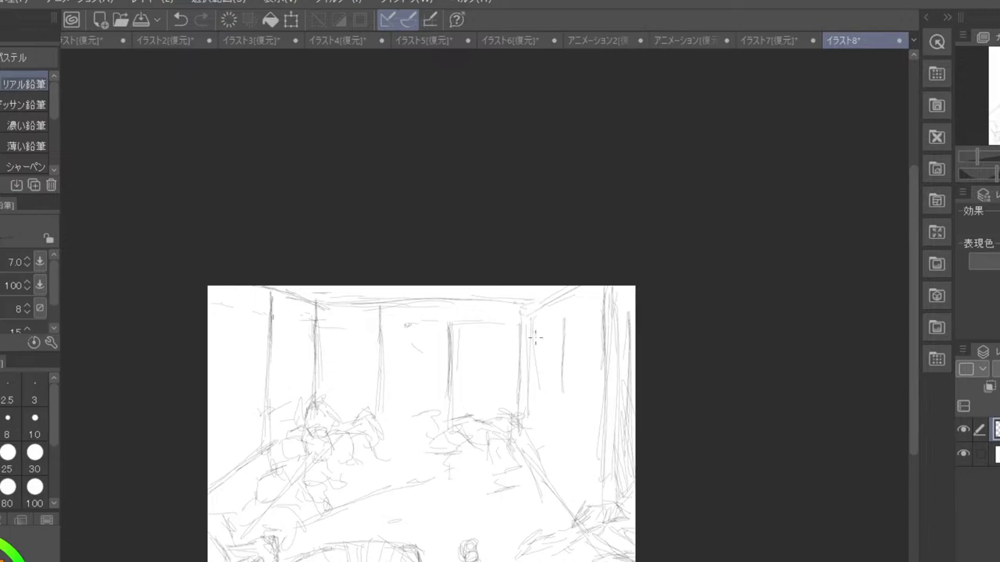
- Reinforce the back-right corner edge with vertical strokes and add a second diagonal beneath the right ceiling line
{"action": "left_click_drag", "start_coordinate": [534, 337], "coordinate": [535, 436]}
{"action": "left_click_drag", "start_coordinate": [529, 381], "coordinate": [528, 446]}
{"action": "left_click_drag", "start_coordinate": [531, 334], "coordinate": [526, 425]}
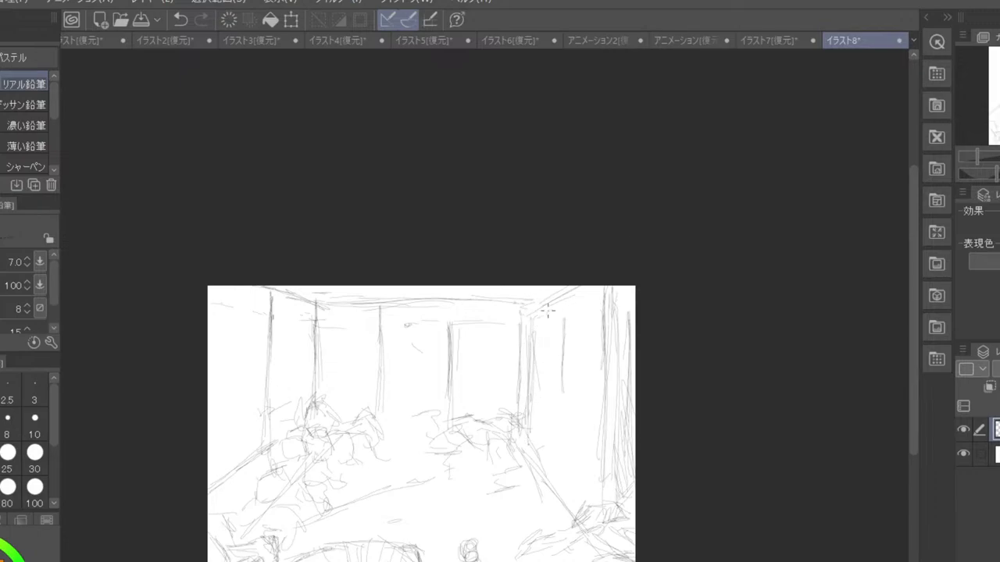
{"action": "mouse_move", "coordinate": [539, 320]}
{"action": "left_mouse_down"}
{"action": "mouse_move", "coordinate": [584, 303]}
{"action": "mouse_move", "coordinate": [593, 288]}
{"action": "mouse_move", "coordinate": [578, 301]}
{"action": "left_mouse_up"}
{"action": "left_click_drag", "start_coordinate": [540, 320], "coordinate": [600, 287]}
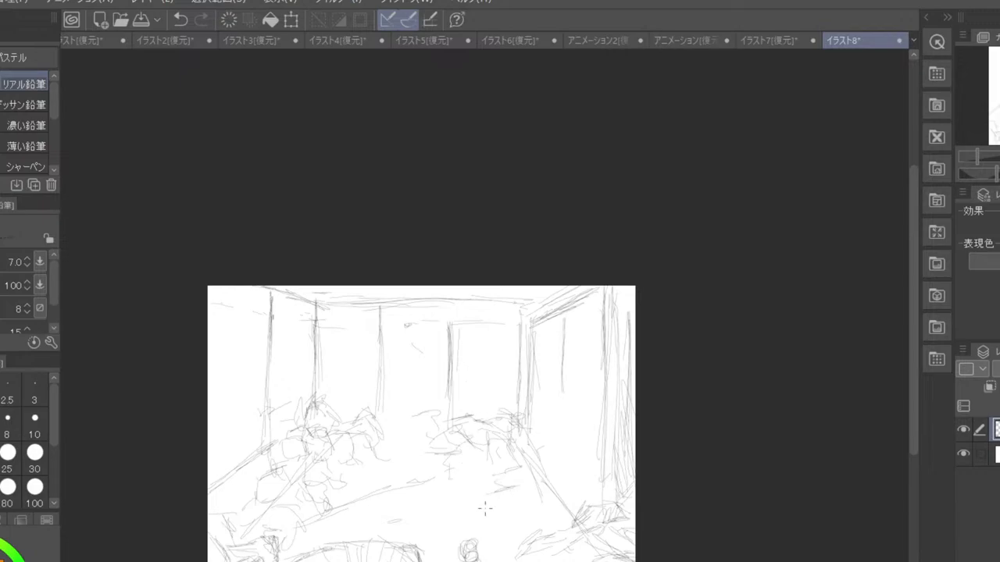
- Sketch loose debris shapes across the right side of the floor and fill in mounds along the middle of the back wall's base
{"action": "mouse_move", "coordinate": [494, 504]}
{"action": "left_mouse_down"}
{"action": "mouse_move", "coordinate": [513, 495]}
{"action": "mouse_move", "coordinate": [498, 485]}
{"action": "mouse_move", "coordinate": [522, 497]}
{"action": "mouse_move", "coordinate": [544, 485]}
{"action": "left_mouse_up"}
{"action": "left_click_drag", "start_coordinate": [477, 487], "coordinate": [545, 468]}
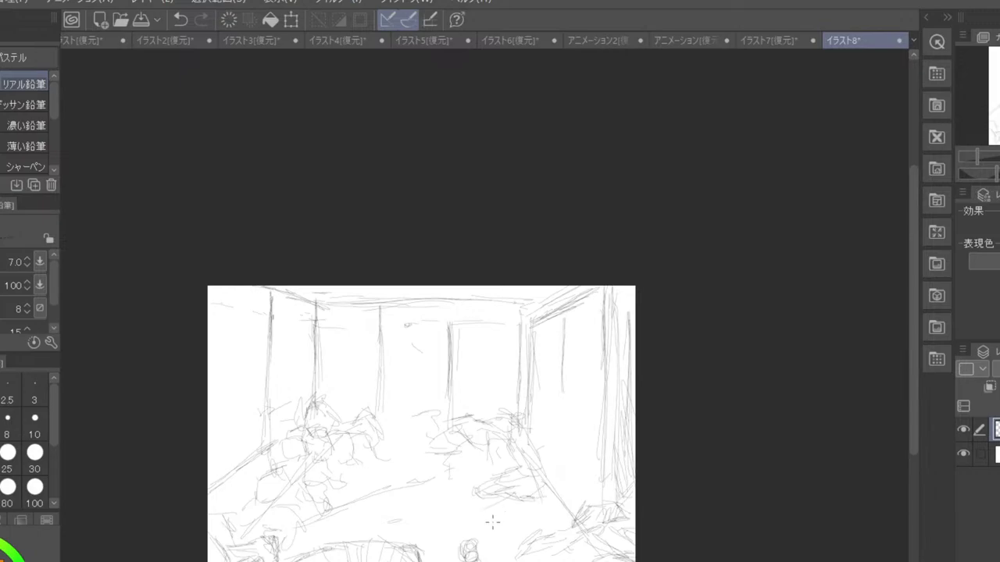
{"action": "mouse_move", "coordinate": [490, 517]}
{"action": "left_mouse_down"}
{"action": "mouse_move", "coordinate": [511, 508]}
{"action": "mouse_move", "coordinate": [540, 530]}
{"action": "mouse_move", "coordinate": [490, 544]}
{"action": "mouse_move", "coordinate": [504, 546]}
{"action": "left_mouse_up"}
{"action": "left_click_drag", "start_coordinate": [485, 537], "coordinate": [504, 546]}
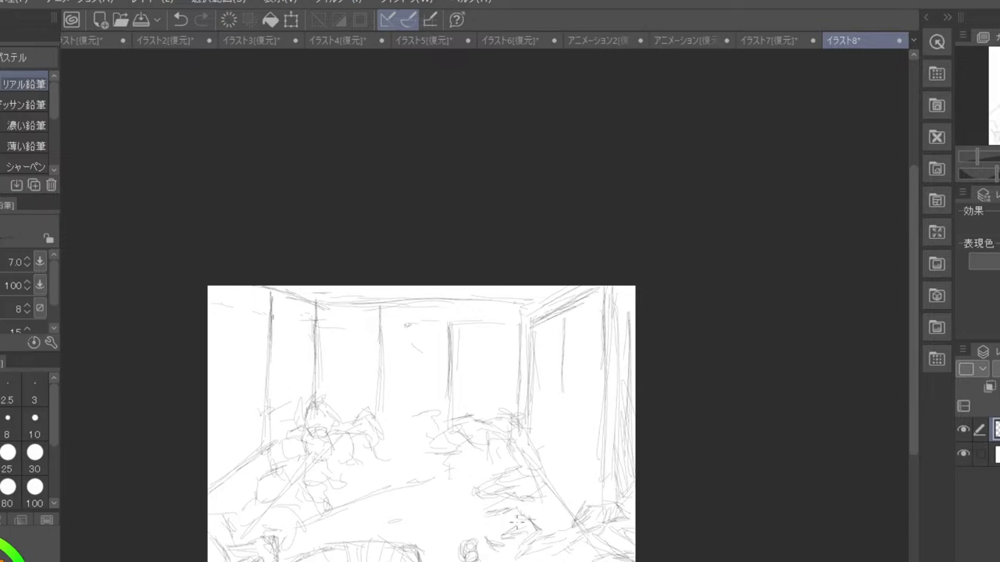
{"action": "mouse_move", "coordinate": [517, 521]}
{"action": "left_mouse_down"}
{"action": "mouse_move", "coordinate": [497, 511]}
{"action": "mouse_move", "coordinate": [504, 506]}
{"action": "left_mouse_up"}
{"action": "mouse_move", "coordinate": [467, 477]}
{"action": "left_mouse_down"}
{"action": "mouse_move", "coordinate": [461, 511]}
{"action": "mouse_move", "coordinate": [449, 484]}
{"action": "mouse_move", "coordinate": [461, 510]}
{"action": "mouse_move", "coordinate": [488, 505]}
{"action": "mouse_move", "coordinate": [452, 482]}
{"action": "mouse_move", "coordinate": [492, 467]}
{"action": "left_mouse_up"}
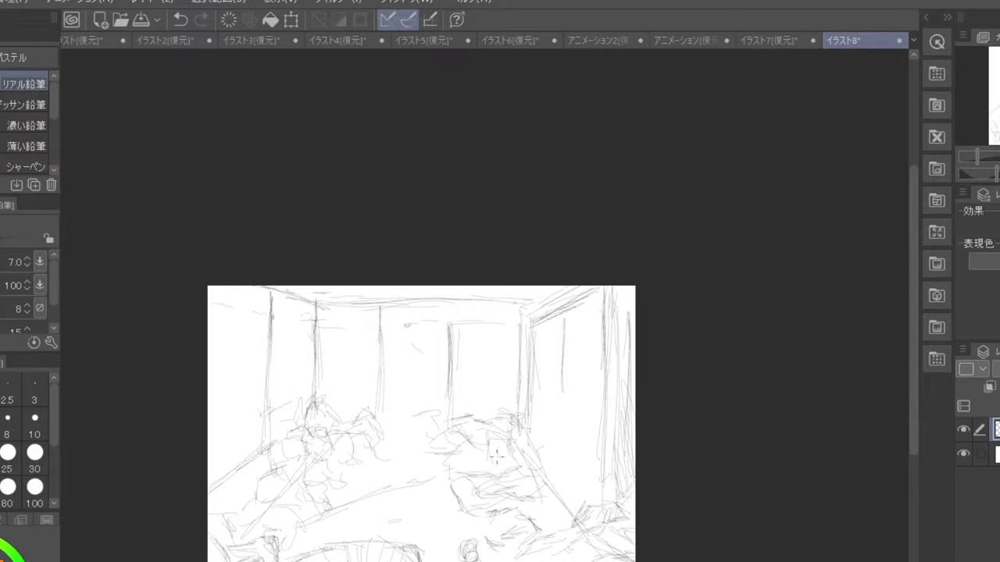
{"action": "left_click_drag", "start_coordinate": [425, 494], "coordinate": [443, 498]}
{"action": "left_click_drag", "start_coordinate": [396, 538], "coordinate": [475, 551]}
{"action": "mouse_move", "coordinate": [389, 421]}
{"action": "left_mouse_down"}
{"action": "mouse_move", "coordinate": [379, 429]}
{"action": "mouse_move", "coordinate": [408, 418]}
{"action": "mouse_move", "coordinate": [395, 436]}
{"action": "mouse_move", "coordinate": [403, 427]}
{"action": "mouse_move", "coordinate": [414, 443]}
{"action": "mouse_move", "coordinate": [421, 434]}
{"action": "left_mouse_up"}
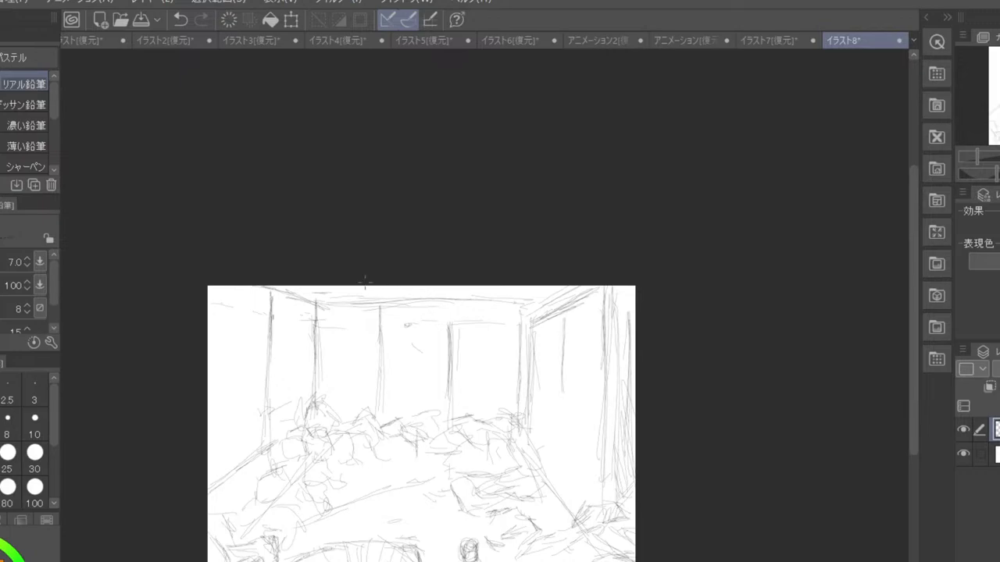
- Sketch a beam below the back ceiling line and widen the back wall's two middle pillars with parallel vertical strokes
{"action": "left_click_drag", "start_coordinate": [371, 324], "coordinate": [372, 352]}
{"action": "mouse_move", "coordinate": [453, 319]}
{"action": "left_mouse_down"}
{"action": "mouse_move", "coordinate": [505, 316]}
{"action": "mouse_move", "coordinate": [457, 310]}
{"action": "mouse_move", "coordinate": [516, 313]}
{"action": "left_mouse_up"}
{"action": "left_click_drag", "start_coordinate": [450, 302], "coordinate": [450, 326]}
{"action": "left_click_drag", "start_coordinate": [450, 362], "coordinate": [450, 409]}
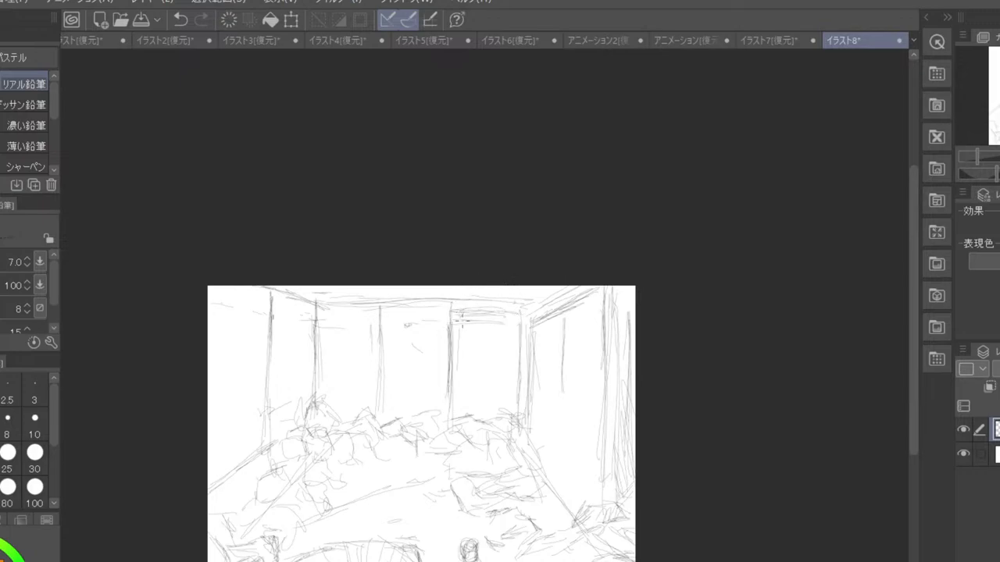
{"action": "mouse_move", "coordinate": [391, 320]}
{"action": "left_mouse_down"}
{"action": "mouse_move", "coordinate": [447, 318]}
{"action": "mouse_move", "coordinate": [432, 313]}
{"action": "mouse_move", "coordinate": [440, 311]}
{"action": "mouse_move", "coordinate": [389, 413]}
{"action": "mouse_move", "coordinate": [388, 375]}
{"action": "left_mouse_up"}
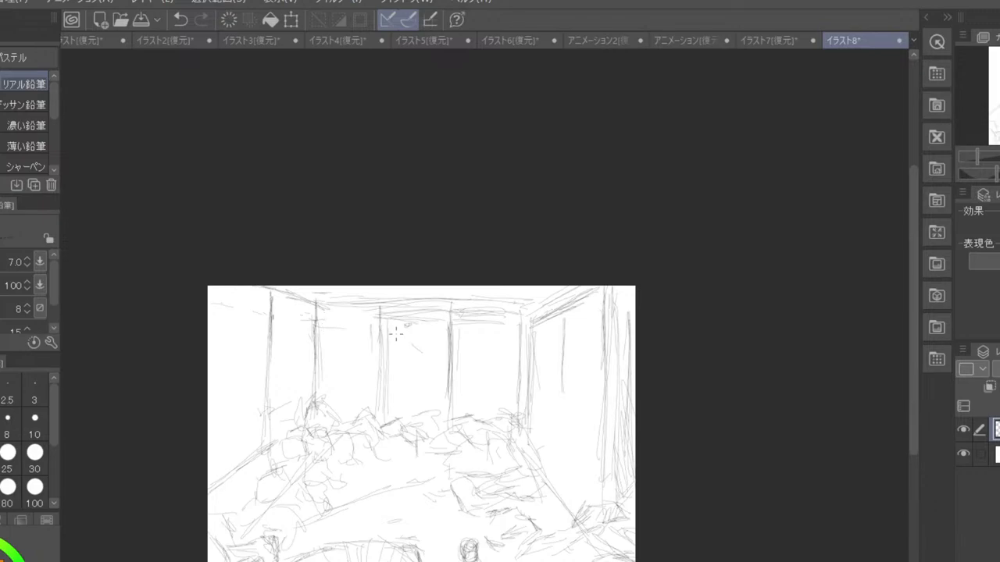
{"action": "mouse_move", "coordinate": [371, 310]}
{"action": "left_mouse_down"}
{"action": "mouse_move", "coordinate": [371, 379]}
{"action": "mouse_move", "coordinate": [369, 334]}
{"action": "mouse_move", "coordinate": [375, 359]}
{"action": "left_mouse_up"}
- Sketch slanted strokes fanning from the back-left corner pillar down to the mounds at the wall's base
{"action": "left_click_drag", "start_coordinate": [313, 331], "coordinate": [312, 356]}
{"action": "mouse_move", "coordinate": [319, 319]}
{"action": "left_mouse_down"}
{"action": "mouse_move", "coordinate": [312, 378]}
{"action": "mouse_move", "coordinate": [342, 330]}
{"action": "mouse_move", "coordinate": [292, 323]}
{"action": "mouse_move", "coordinate": [268, 291]}
{"action": "mouse_move", "coordinate": [307, 289]}
{"action": "mouse_move", "coordinate": [336, 321]}
{"action": "mouse_move", "coordinate": [318, 317]}
{"action": "mouse_move", "coordinate": [349, 431]}
{"action": "left_mouse_up"}
{"action": "mouse_move", "coordinate": [324, 388]}
{"action": "left_mouse_down"}
{"action": "mouse_move", "coordinate": [356, 428]}
{"action": "mouse_move", "coordinate": [351, 420]}
{"action": "left_mouse_up"}
{"action": "left_click_drag", "start_coordinate": [317, 357], "coordinate": [345, 408]}
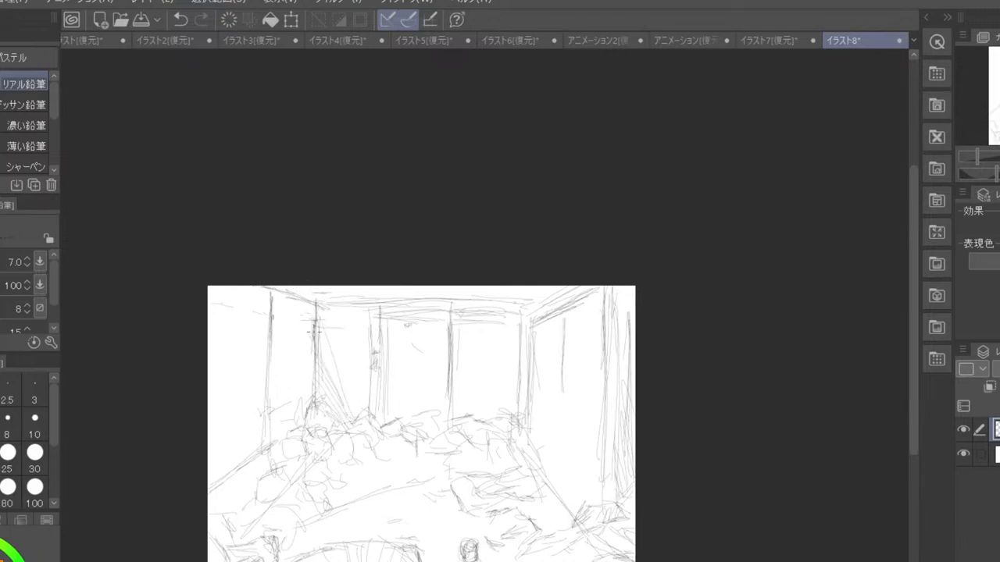
{"action": "left_click_drag", "start_coordinate": [314, 338], "coordinate": [329, 370]}
- Darken the back-right corner column, hatch the right ceiling beam, and add a long stroke to the tall right column
{"action": "mouse_move", "coordinate": [550, 315]}
{"action": "left_mouse_down"}
{"action": "mouse_move", "coordinate": [573, 309]}
{"action": "mouse_move", "coordinate": [535, 432]}
{"action": "left_mouse_up"}
{"action": "left_click_drag", "start_coordinate": [521, 339], "coordinate": [521, 413]}
{"action": "left_click_drag", "start_coordinate": [353, 303], "coordinate": [526, 307]}
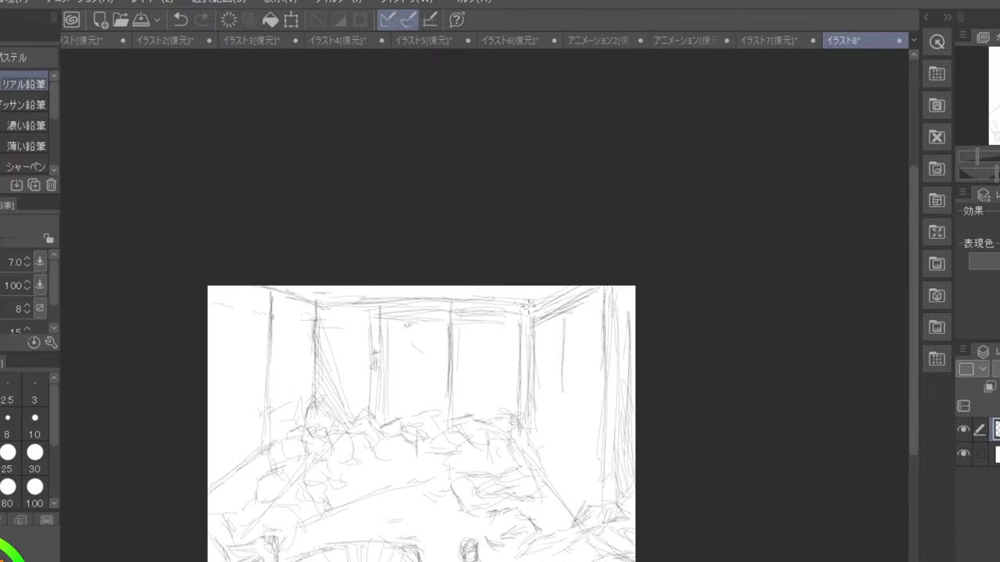
{"action": "mouse_move", "coordinate": [532, 345]}
{"action": "left_mouse_down"}
{"action": "mouse_move", "coordinate": [531, 291]}
{"action": "mouse_move", "coordinate": [532, 332]}
{"action": "mouse_move", "coordinate": [577, 290]}
{"action": "mouse_move", "coordinate": [554, 307]}
{"action": "left_mouse_up"}
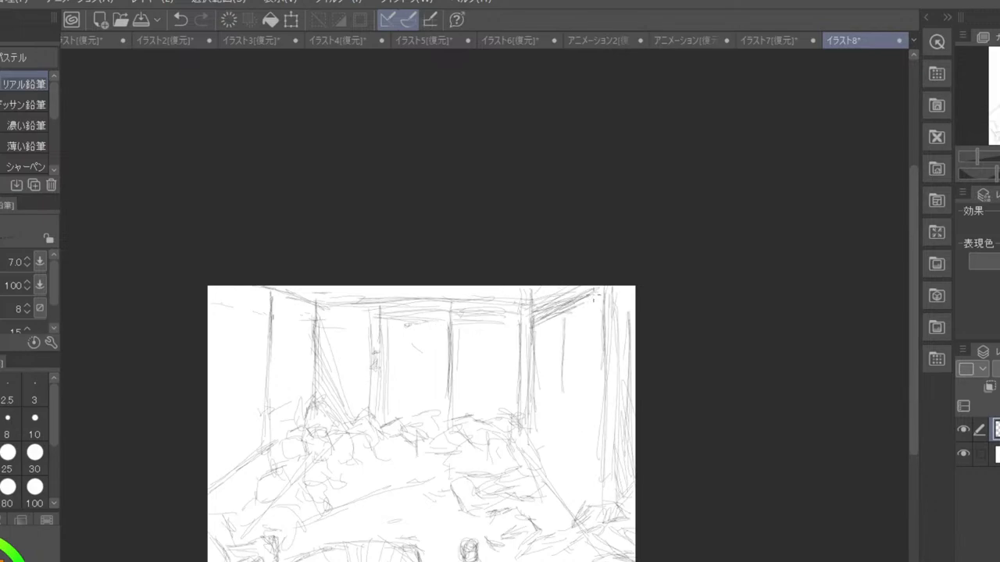
{"action": "mouse_move", "coordinate": [588, 295]}
{"action": "left_mouse_down"}
{"action": "mouse_move", "coordinate": [533, 319]}
{"action": "mouse_move", "coordinate": [545, 313]}
{"action": "left_mouse_up"}
{"action": "mouse_move", "coordinate": [612, 300]}
{"action": "left_mouse_down"}
{"action": "mouse_move", "coordinate": [612, 454]}
{"action": "mouse_move", "coordinate": [610, 426]}
{"action": "left_mouse_up"}
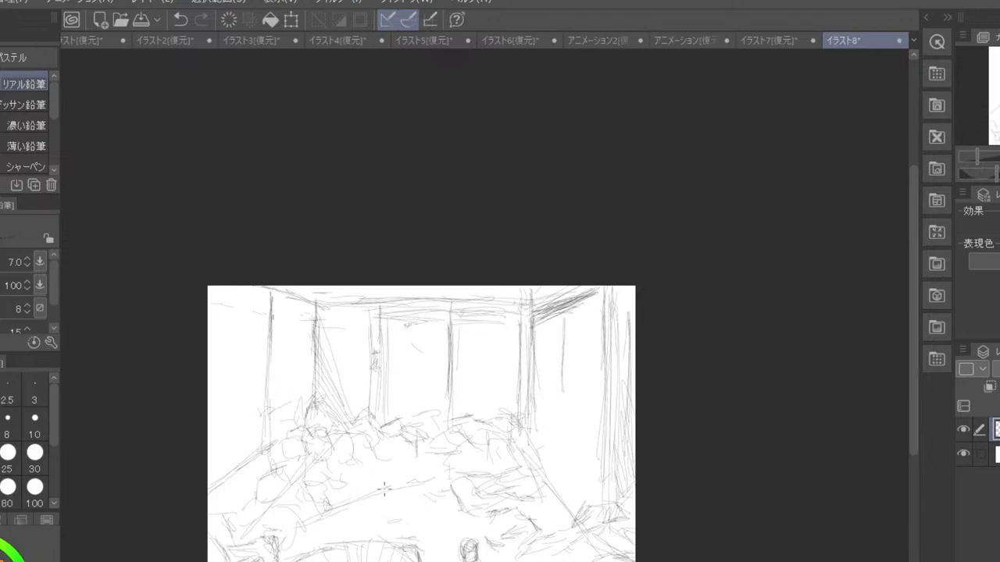
- Sketch small debris on the middle floor: a round cluster and several small blocks in front of the mounds
{"action": "mouse_move", "coordinate": [380, 510]}
{"action": "left_mouse_down"}
{"action": "mouse_move", "coordinate": [401, 514]}
{"action": "mouse_move", "coordinate": [409, 502]}
{"action": "mouse_move", "coordinate": [384, 500]}
{"action": "mouse_move", "coordinate": [403, 492]}
{"action": "mouse_move", "coordinate": [400, 512]}
{"action": "mouse_move", "coordinate": [395, 494]}
{"action": "left_mouse_up"}
{"action": "mouse_move", "coordinate": [357, 448]}
{"action": "left_mouse_down"}
{"action": "mouse_move", "coordinate": [365, 477]}
{"action": "mouse_move", "coordinate": [367, 456]}
{"action": "mouse_move", "coordinate": [353, 451]}
{"action": "mouse_move", "coordinate": [376, 454]}
{"action": "mouse_move", "coordinate": [363, 456]}
{"action": "mouse_move", "coordinate": [376, 468]}
{"action": "left_mouse_up"}
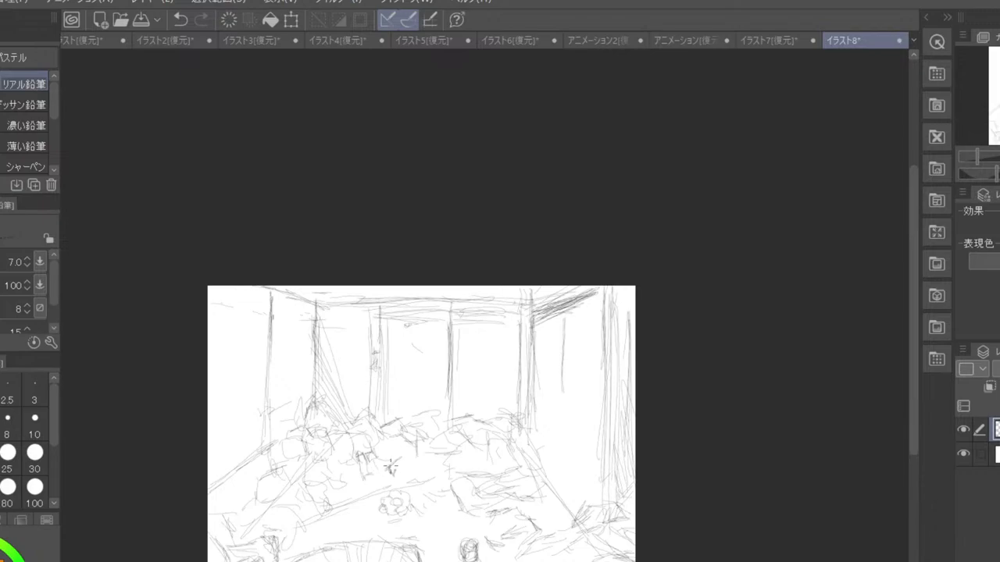
{"action": "mouse_move", "coordinate": [387, 471]}
{"action": "left_mouse_down"}
{"action": "mouse_move", "coordinate": [414, 453]}
{"action": "mouse_move", "coordinate": [417, 461]}
{"action": "mouse_move", "coordinate": [410, 451]}
{"action": "mouse_move", "coordinate": [434, 451]}
{"action": "mouse_move", "coordinate": [447, 478]}
{"action": "left_mouse_up"}
{"action": "mouse_move", "coordinate": [328, 508]}
{"action": "left_mouse_down"}
{"action": "mouse_move", "coordinate": [347, 490]}
{"action": "mouse_move", "coordinate": [334, 494]}
{"action": "left_mouse_up"}
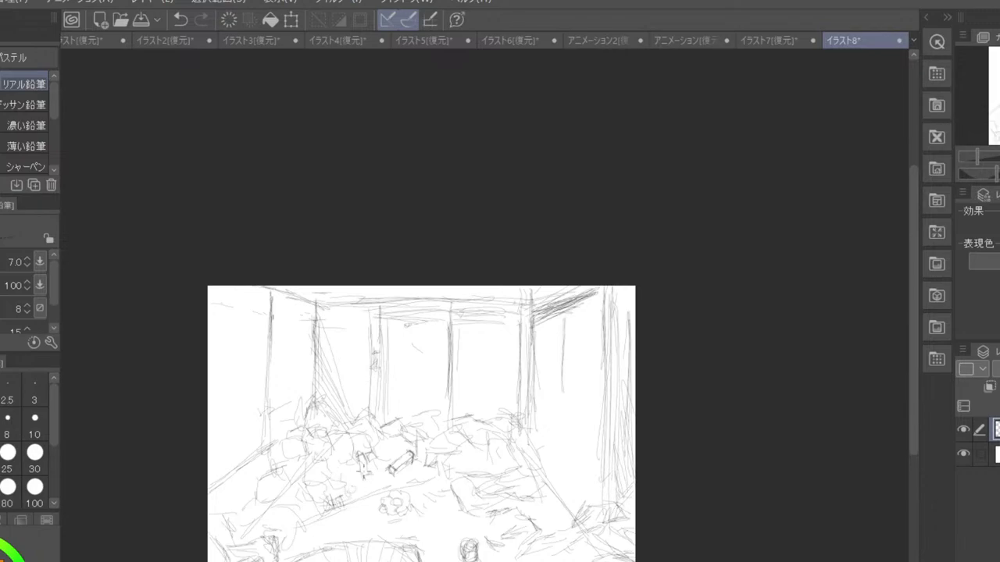
- Erase the dark hatching beneath the right ceiling diagonal with the レイヤー貫通 eraser at size 80
{"action": "key", "text": "e"}
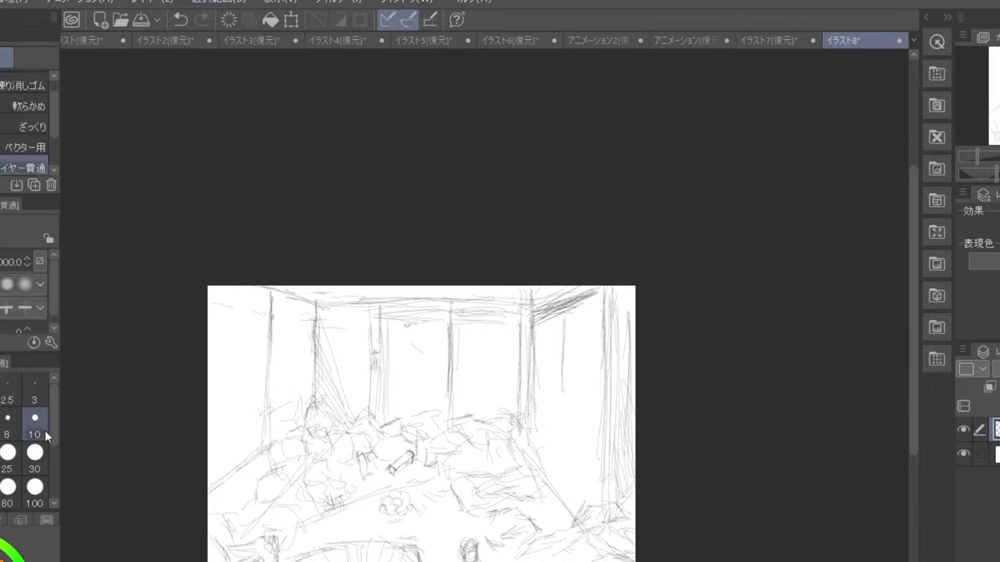
{"action": "left_click", "coordinate": [34, 468]}
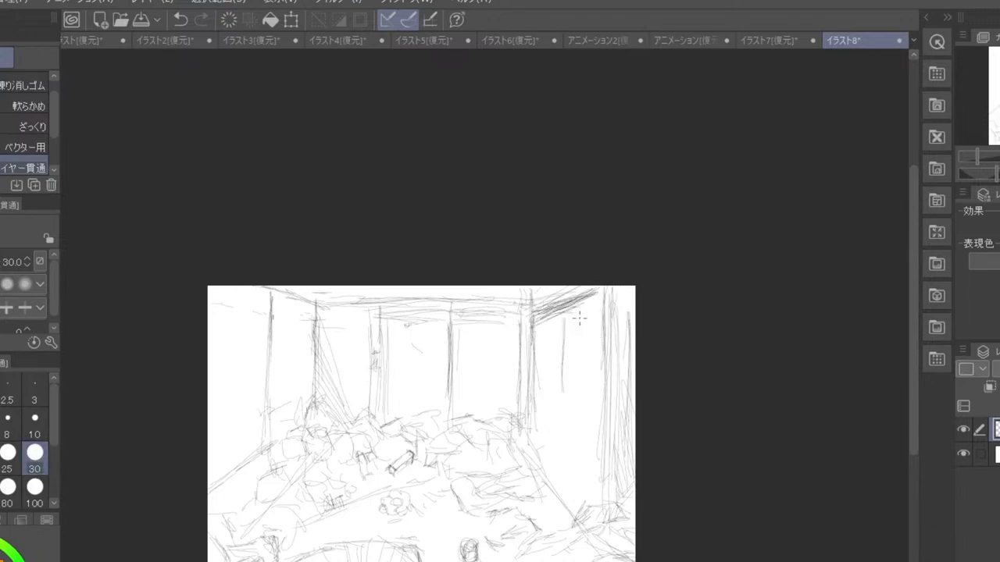
{"action": "scroll", "coordinate": [53, 437], "scroll_direction": "down", "scroll_amount": 2}
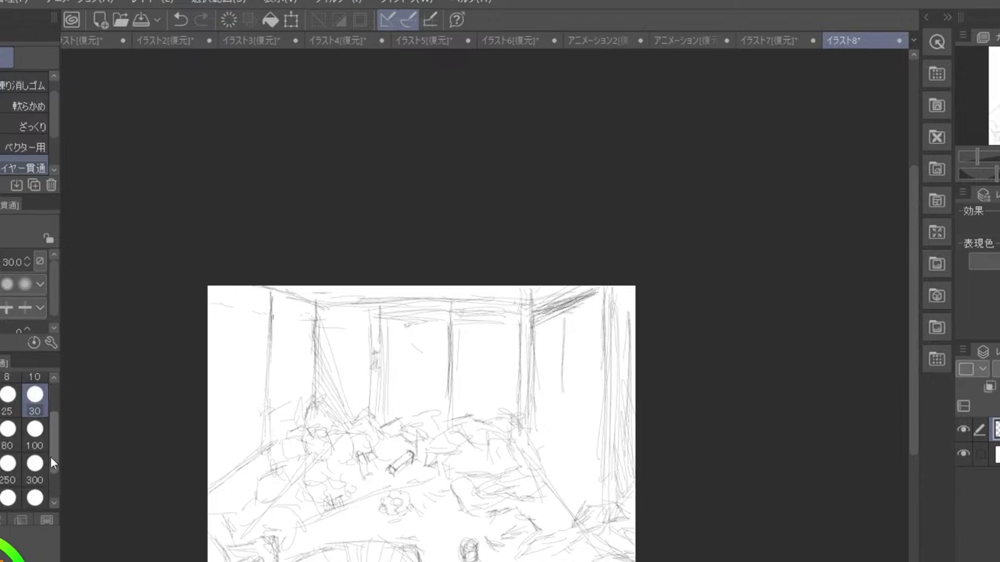
{"action": "left_click", "coordinate": [9, 445]}
{"action": "mouse_move", "coordinate": [540, 321]}
{"action": "left_mouse_down"}
{"action": "mouse_move", "coordinate": [593, 299]}
{"action": "mouse_move", "coordinate": [539, 322]}
{"action": "left_mouse_up"}
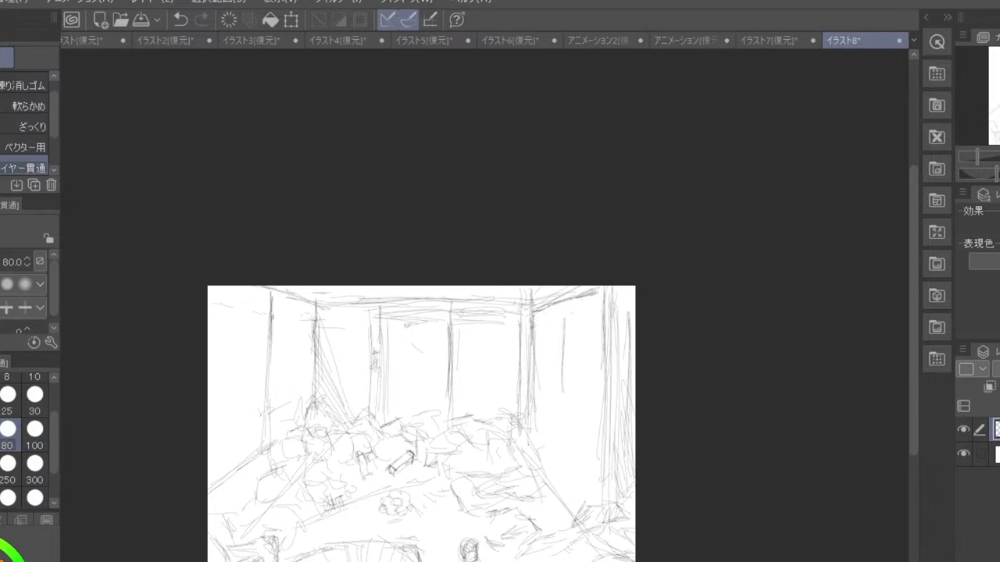
- Reinforce the back ceiling beam with リアル鉛筆 and extend both back corner edges up to the canvas's top edge
{"action": "key", "text": "p"}
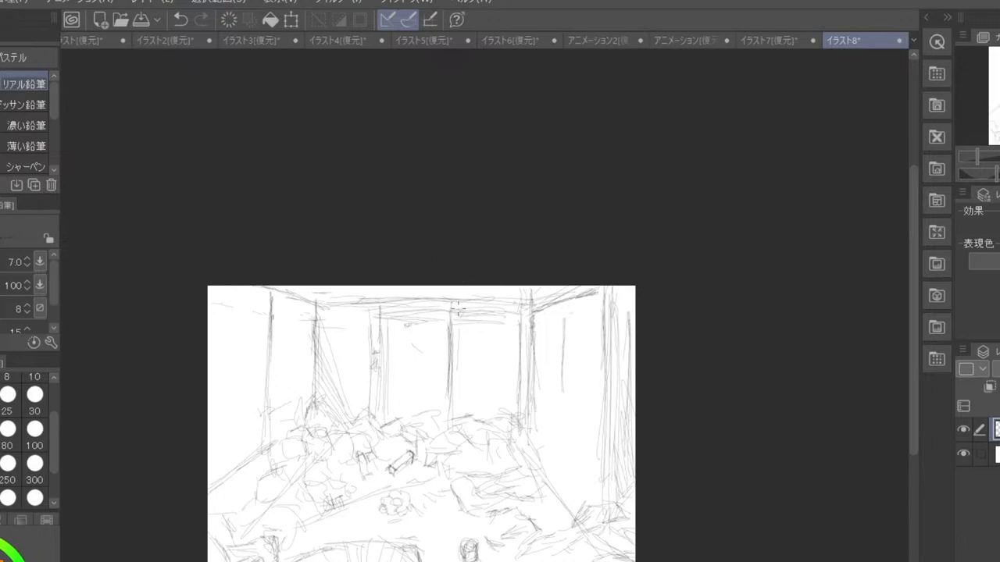
{"action": "left_click_drag", "start_coordinate": [469, 300], "coordinate": [525, 311]}
{"action": "mouse_move", "coordinate": [314, 290]}
{"action": "left_mouse_down"}
{"action": "mouse_move", "coordinate": [315, 305]}
{"action": "mouse_move", "coordinate": [316, 286]}
{"action": "left_mouse_up"}
{"action": "left_click_drag", "start_coordinate": [527, 288], "coordinate": [530, 306]}
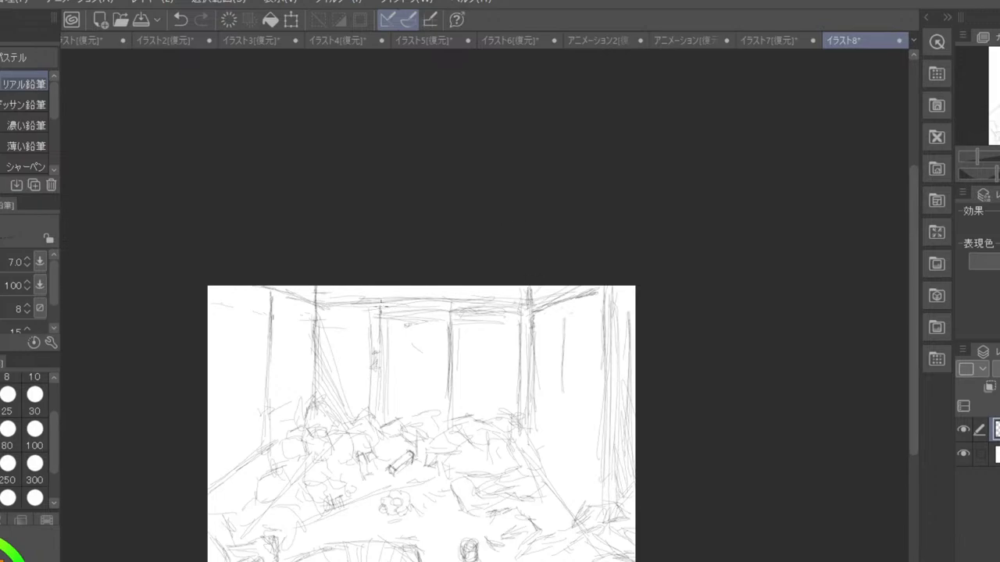
{"action": "mouse_move", "coordinate": [361, 326]}
{"action": "left_mouse_down"}
{"action": "mouse_move", "coordinate": [375, 327]}
{"action": "mouse_move", "coordinate": [356, 310]}
{"action": "mouse_move", "coordinate": [367, 312]}
{"action": "left_mouse_up"}
- Widen the left wall's column with vertical strokes on both sides and reinforce the floor line at its base
{"action": "left_click_drag", "start_coordinate": [274, 312], "coordinate": [273, 417]}
{"action": "mouse_move", "coordinate": [276, 334]}
{"action": "left_mouse_down"}
{"action": "mouse_move", "coordinate": [273, 431]}
{"action": "mouse_move", "coordinate": [278, 418]}
{"action": "left_mouse_up"}
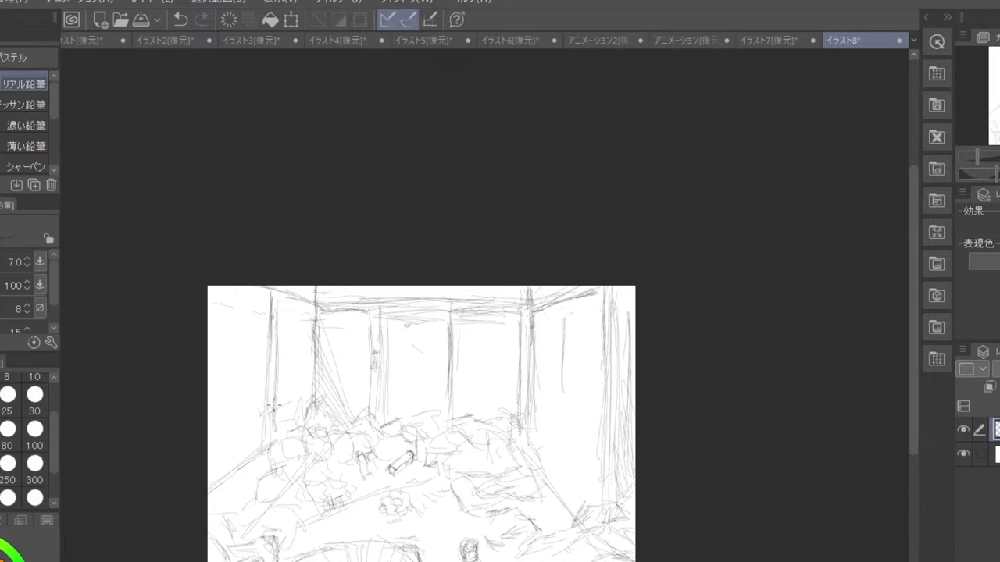
{"action": "left_click_drag", "start_coordinate": [228, 479], "coordinate": [217, 496]}
{"action": "mouse_move", "coordinate": [256, 464]}
{"action": "left_mouse_down"}
{"action": "mouse_move", "coordinate": [210, 498]}
{"action": "mouse_move", "coordinate": [274, 467]}
{"action": "left_mouse_up"}
{"action": "mouse_move", "coordinate": [266, 297]}
{"action": "left_mouse_down"}
{"action": "mouse_move", "coordinate": [230, 293]}
{"action": "mouse_move", "coordinate": [260, 295]}
{"action": "mouse_move", "coordinate": [267, 433]}
{"action": "left_mouse_up"}
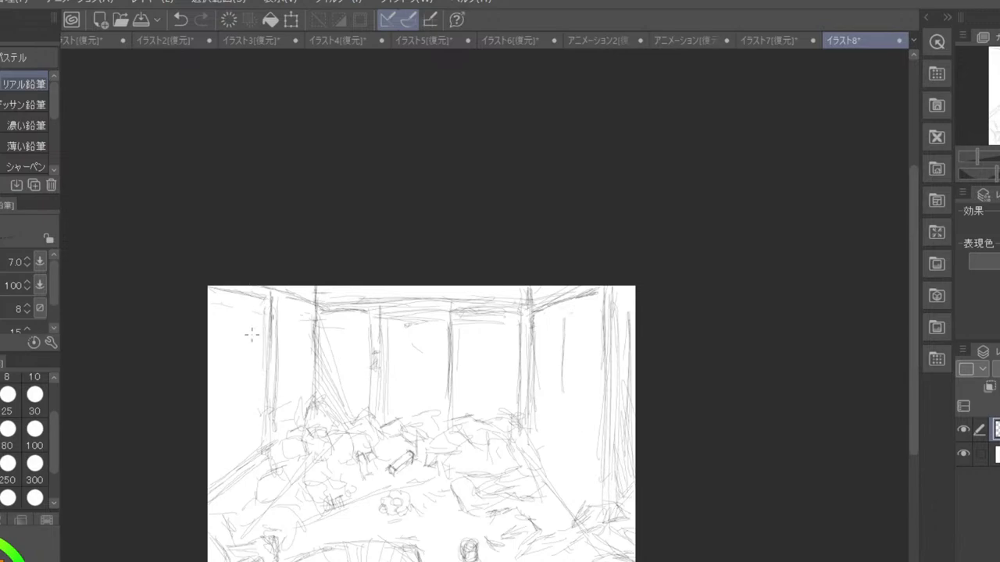
- Sketch two more narrow columns on the left wall, from the ceiling diagonal down to the floor line
{"action": "left_click_drag", "start_coordinate": [250, 291], "coordinate": [243, 442]}
{"action": "left_click_drag", "start_coordinate": [246, 337], "coordinate": [241, 457]}
{"action": "left_click_drag", "start_coordinate": [250, 305], "coordinate": [251, 425]}
{"action": "left_click_drag", "start_coordinate": [248, 453], "coordinate": [243, 472]}
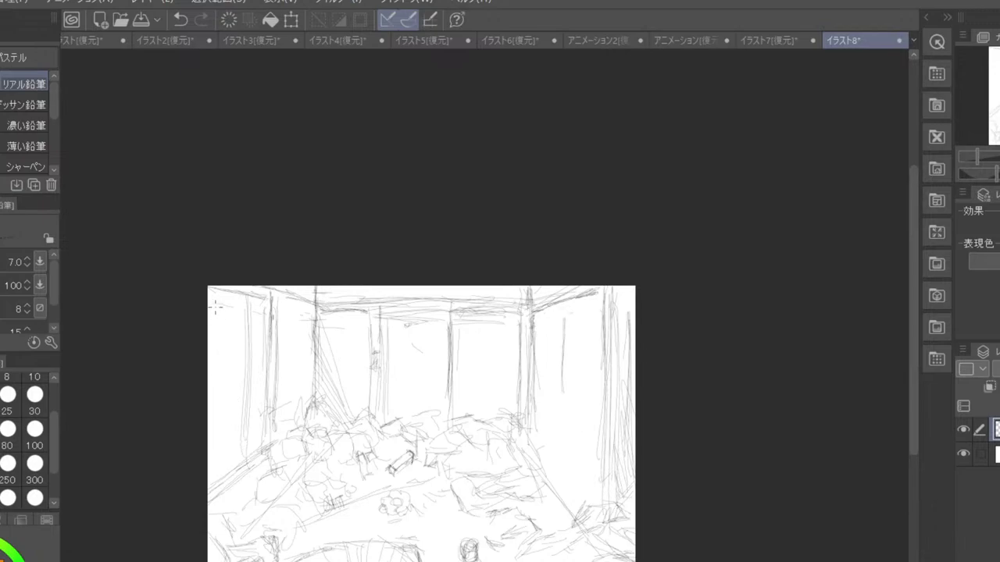
{"action": "left_click_drag", "start_coordinate": [217, 300], "coordinate": [217, 442]}
{"action": "mouse_move", "coordinate": [218, 290]}
{"action": "left_mouse_down"}
{"action": "mouse_move", "coordinate": [219, 475]}
{"action": "mouse_move", "coordinate": [223, 375]}
{"action": "left_mouse_up"}
{"action": "left_click_drag", "start_coordinate": [224, 423], "coordinate": [224, 478]}
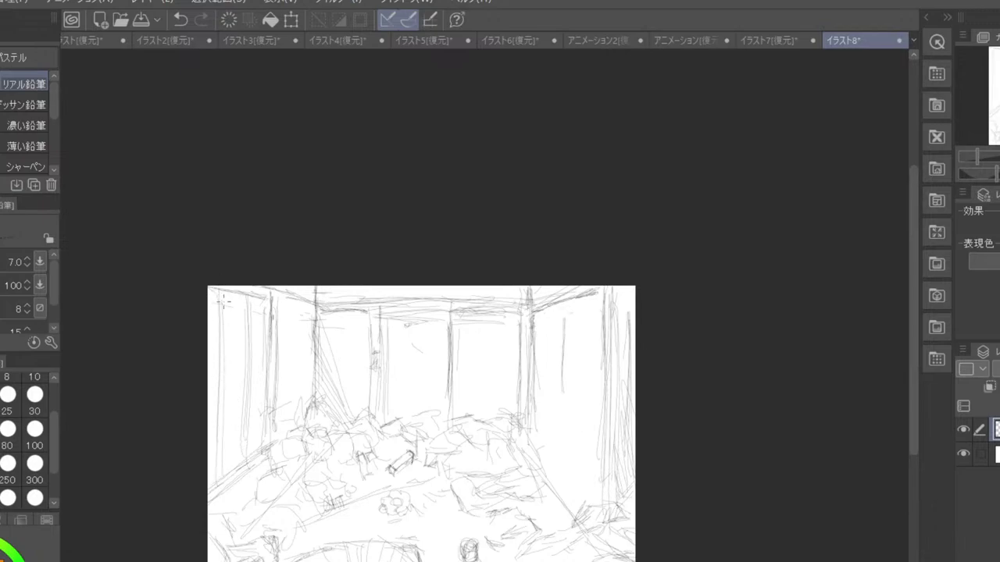
{"action": "left_click_drag", "start_coordinate": [223, 301], "coordinate": [224, 423]}
{"action": "left_click_drag", "start_coordinate": [211, 313], "coordinate": [258, 315]}
{"action": "mouse_move", "coordinate": [260, 341]}
{"action": "left_mouse_down"}
{"action": "mouse_move", "coordinate": [209, 353]}
{"action": "mouse_move", "coordinate": [269, 337]}
{"action": "mouse_move", "coordinate": [209, 356]}
{"action": "left_mouse_up"}
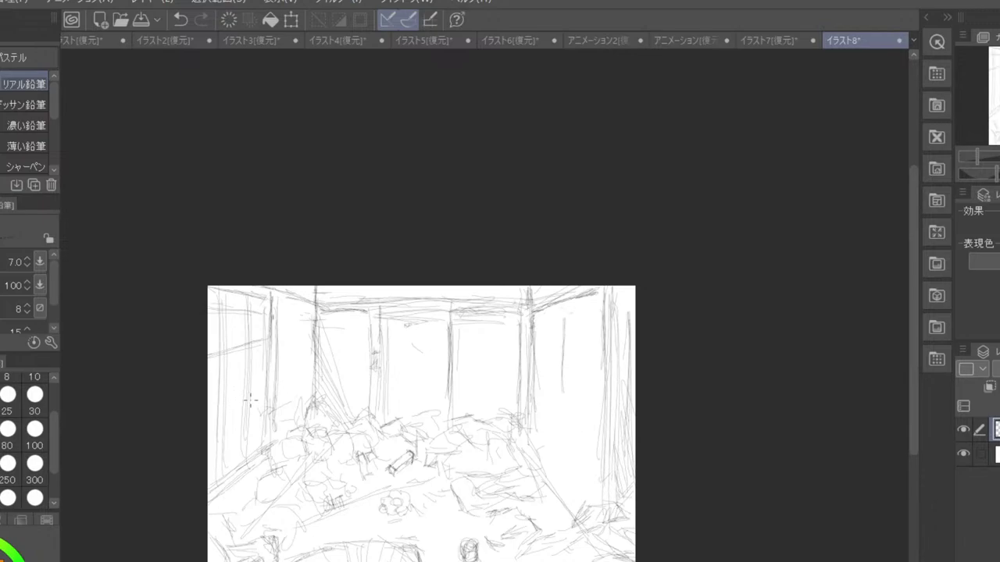
{"action": "key", "text": "ctrl+z"}
{"action": "key", "text": "ctrl+z"}
{"action": "key", "text": "ctrl+z"}
{"action": "mouse_move", "coordinate": [209, 382]}
{"action": "left_mouse_down"}
{"action": "mouse_move", "coordinate": [264, 364]}
{"action": "mouse_move", "coordinate": [182, 402]}
{"action": "left_mouse_up"}
{"action": "key", "text": "ctrl+z"}
{"action": "key", "text": "ctrl+z"}
{"action": "key", "text": "ctrl+z"}
{"action": "key", "text": "ctrl+z"}
{"action": "key", "text": "ctrl+z"}
- Sketch a rectangular box on the middle floor and add short strokes to the foreground shapes
{"action": "mouse_move", "coordinate": [420, 493]}
{"action": "left_mouse_down"}
{"action": "mouse_move", "coordinate": [416, 501]}
{"action": "mouse_move", "coordinate": [431, 508]}
{"action": "mouse_move", "coordinate": [453, 493]}
{"action": "mouse_move", "coordinate": [455, 503]}
{"action": "mouse_move", "coordinate": [450, 486]}
{"action": "left_mouse_up"}
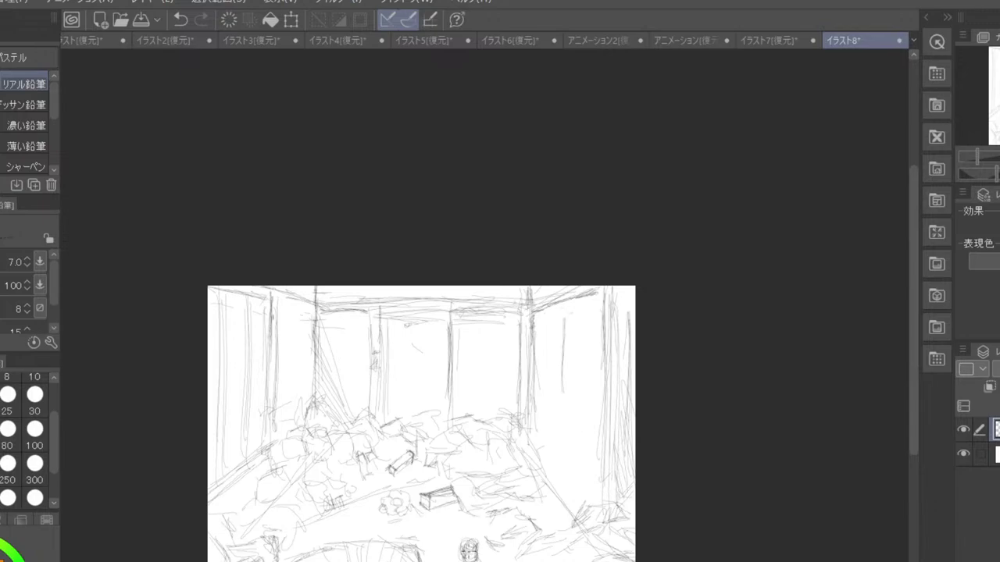
{"action": "left_click_drag", "start_coordinate": [337, 541], "coordinate": [364, 538]}
{"action": "left_click_drag", "start_coordinate": [383, 546], "coordinate": [394, 561]}
{"action": "mouse_move", "coordinate": [367, 561]}
{"action": "left_mouse_down"}
{"action": "mouse_move", "coordinate": [364, 542]}
{"action": "mouse_move", "coordinate": [378, 536]}
{"action": "left_mouse_up"}
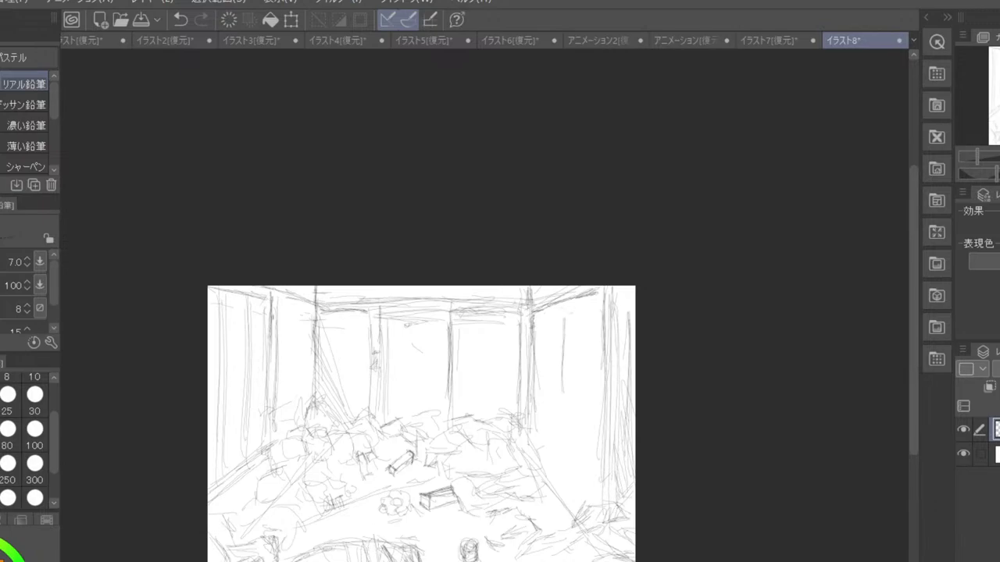
{"action": "left_click_drag", "start_coordinate": [542, 552], "coordinate": [534, 559]}
{"action": "mouse_move", "coordinate": [336, 541]}
{"action": "left_mouse_down"}
{"action": "mouse_move", "coordinate": [354, 523]}
{"action": "mouse_move", "coordinate": [341, 545]}
{"action": "mouse_move", "coordinate": [302, 546]}
{"action": "mouse_move", "coordinate": [304, 535]}
{"action": "mouse_move", "coordinate": [286, 545]}
{"action": "left_mouse_up"}
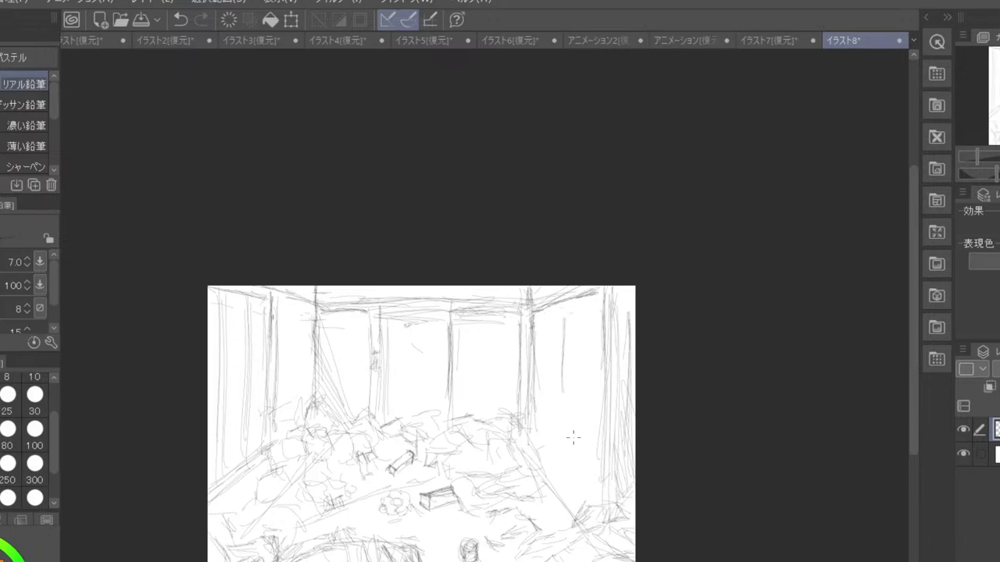
- Reinforce the back wall's beam and left-centre pillar, thicken the back-right corner column, and add strokes along the right wall's base
{"action": "left_click_drag", "start_coordinate": [328, 320], "coordinate": [515, 312]}
{"action": "left_click_drag", "start_coordinate": [371, 317], "coordinate": [369, 424]}
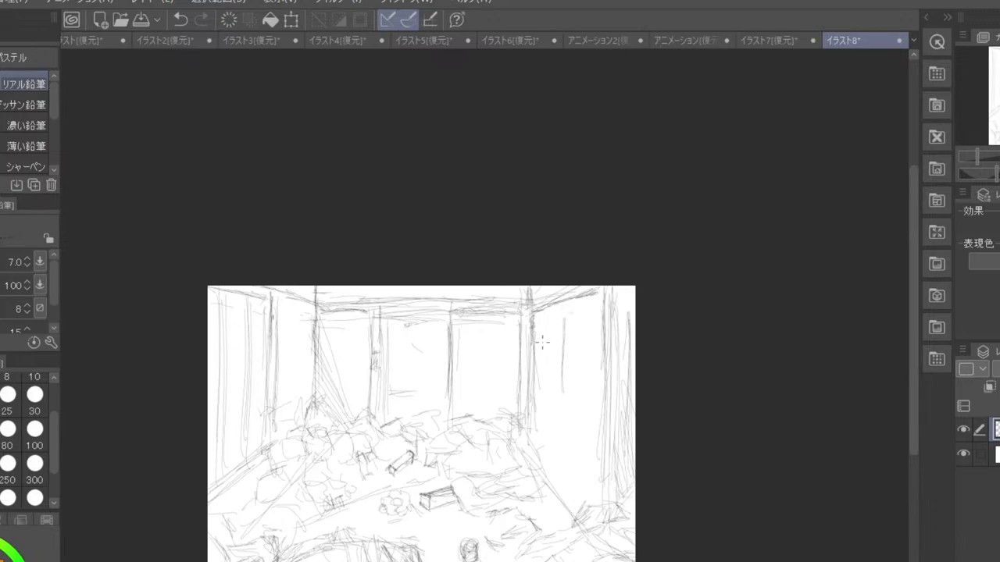
{"action": "mouse_move", "coordinate": [542, 341]}
{"action": "left_mouse_down"}
{"action": "mouse_move", "coordinate": [535, 453]}
{"action": "mouse_move", "coordinate": [531, 443]}
{"action": "left_mouse_up"}
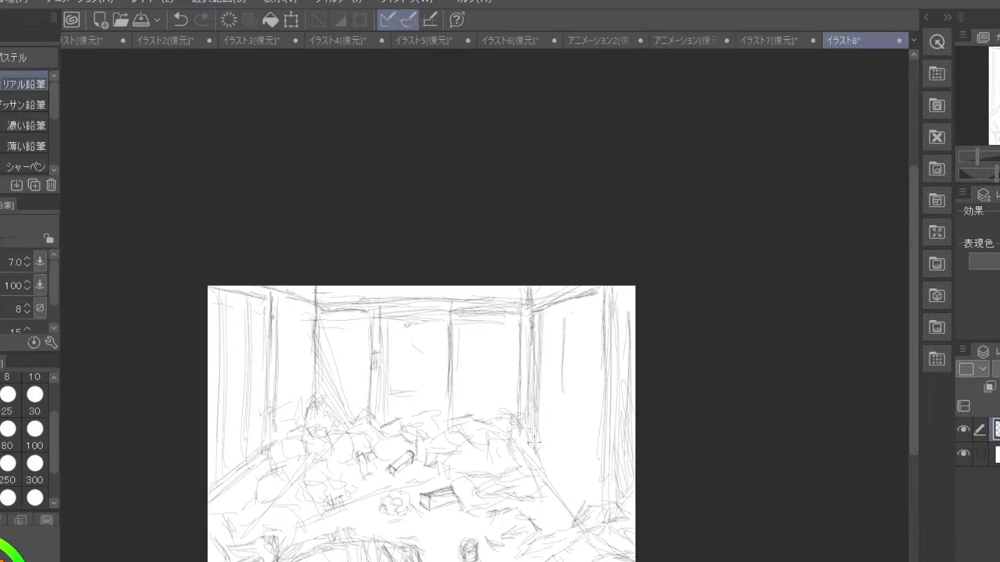
{"action": "left_click_drag", "start_coordinate": [537, 305], "coordinate": [535, 406]}
{"action": "left_click_drag", "start_coordinate": [532, 336], "coordinate": [532, 372]}
{"action": "left_click_drag", "start_coordinate": [539, 288], "coordinate": [536, 350]}
{"action": "left_click_drag", "start_coordinate": [534, 348], "coordinate": [540, 319]}
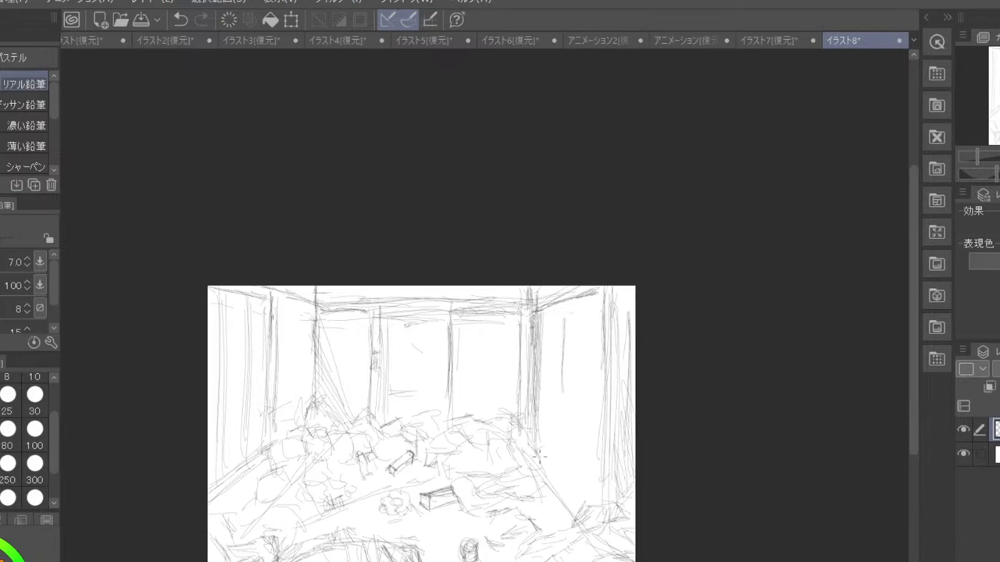
{"action": "left_click_drag", "start_coordinate": [525, 496], "coordinate": [553, 488]}
{"action": "left_click_drag", "start_coordinate": [602, 391], "coordinate": [595, 492]}
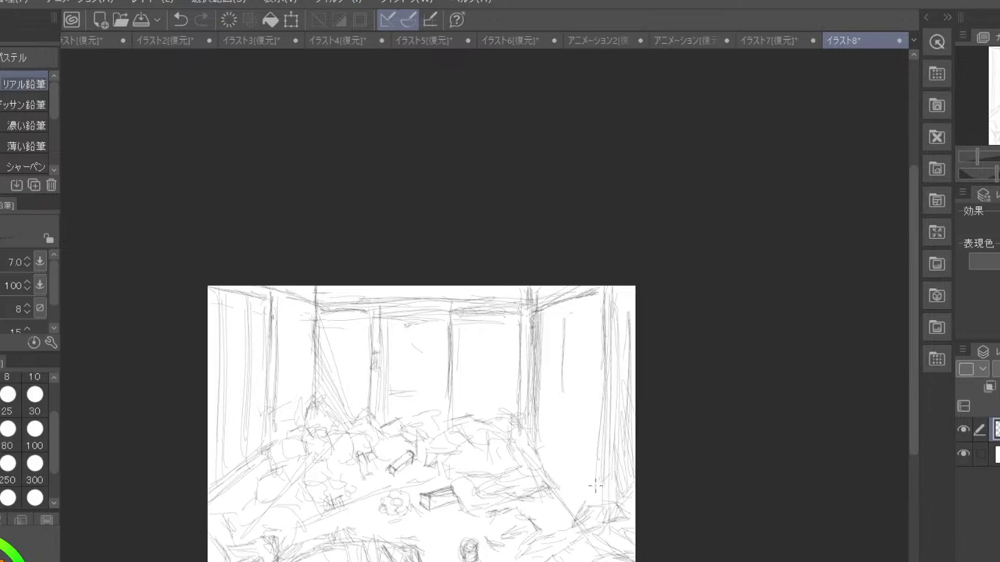
- Erase the strokes on the right side of the tall right column with the size 80 eraser, and return to リアル鉛筆
{"action": "key", "text": "e"}
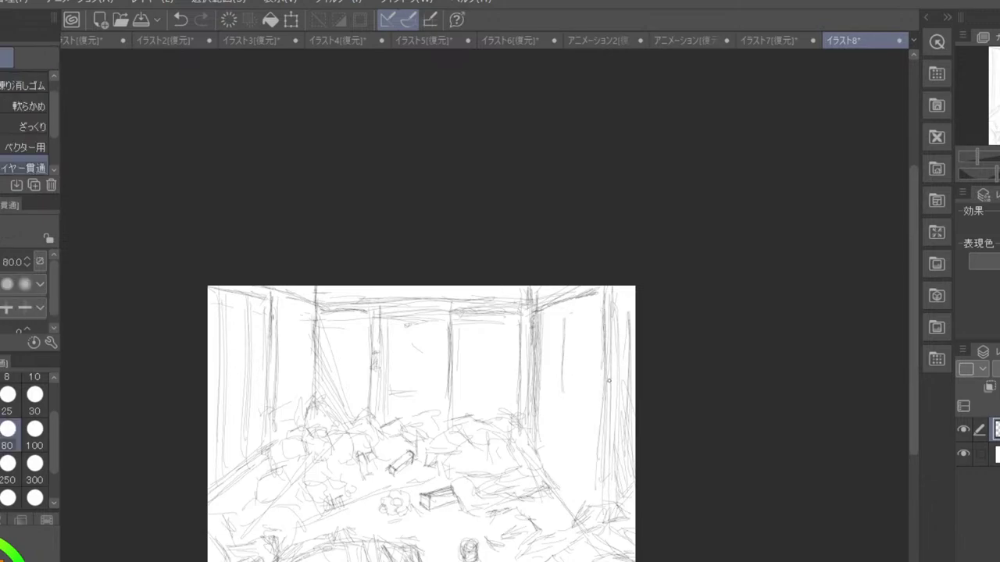
{"action": "left_click_drag", "start_coordinate": [627, 367], "coordinate": [620, 484]}
{"action": "left_click_drag", "start_coordinate": [616, 443], "coordinate": [613, 481]}
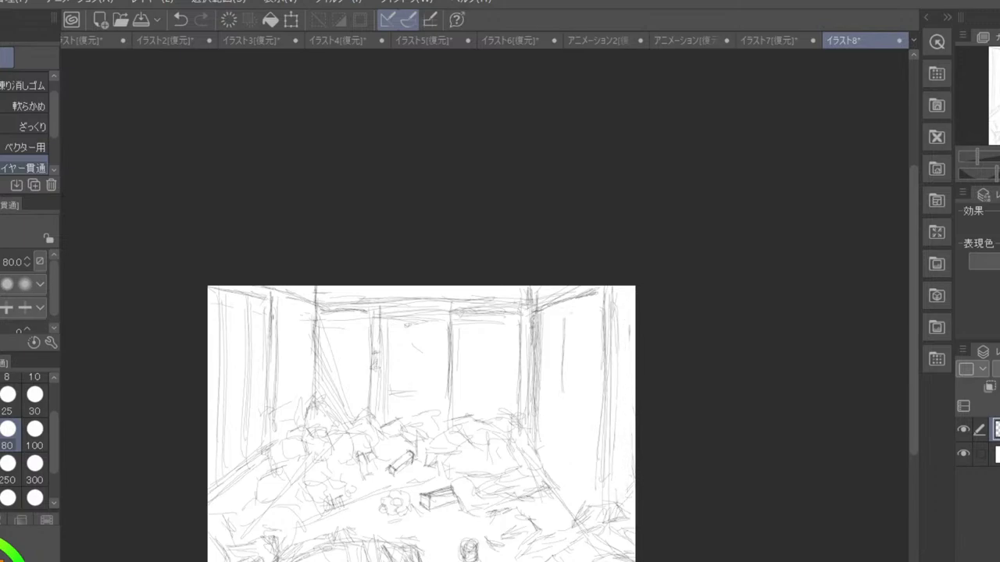
{"action": "key", "text": "p"}
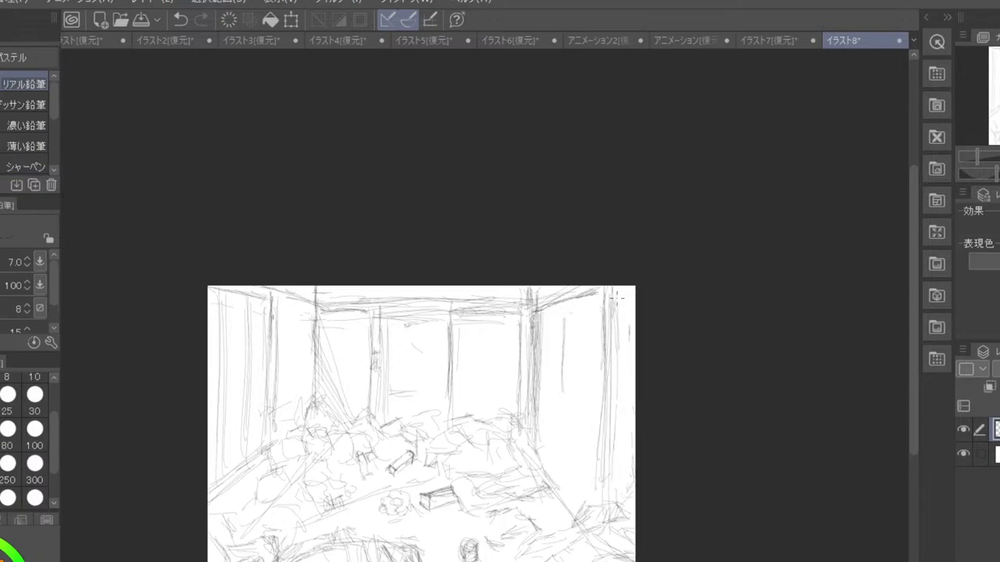
- Reinforce the tall right column, sketch a round doorknob beside it, and check the drawing in a mirrored view
{"action": "left_click_drag", "start_coordinate": [613, 326], "coordinate": [612, 504]}
{"action": "left_click_drag", "start_coordinate": [591, 446], "coordinate": [599, 467]}
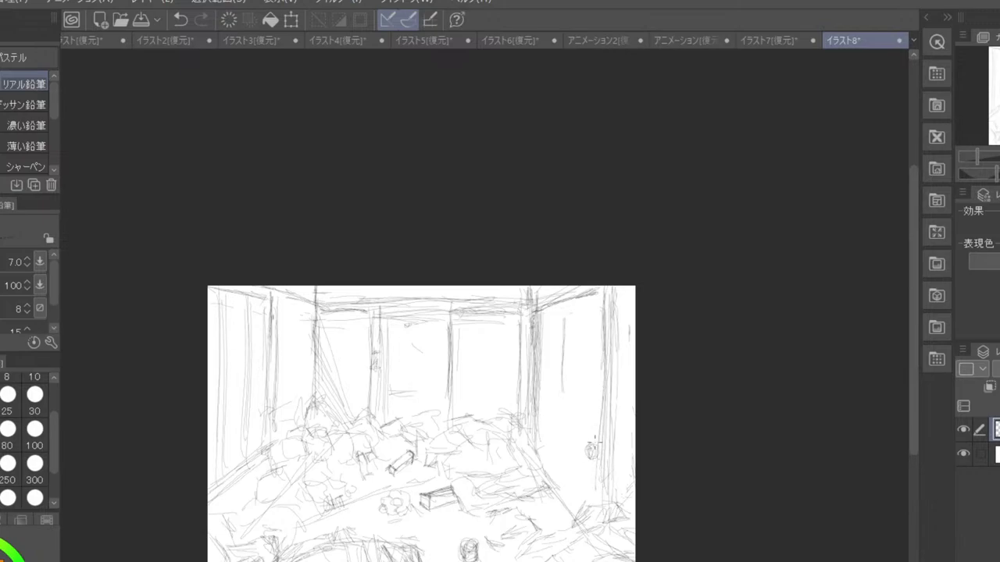
{"action": "mouse_move", "coordinate": [619, 286]}
{"action": "left_mouse_down"}
{"action": "mouse_move", "coordinate": [613, 360]}
{"action": "mouse_move", "coordinate": [617, 316]}
{"action": "left_mouse_up"}
{"action": "key", "text": "h"}
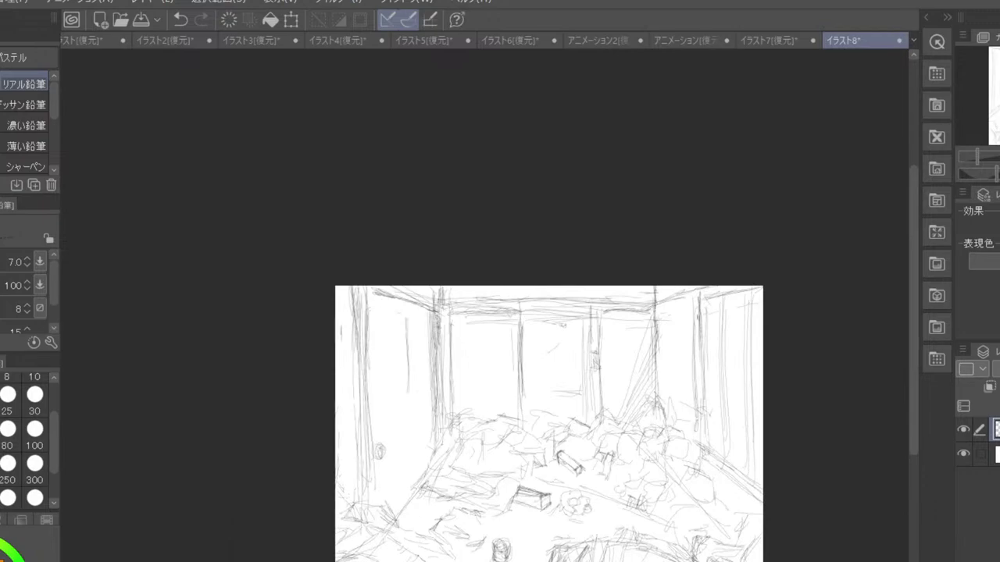
{"action": "key", "text": "h"}
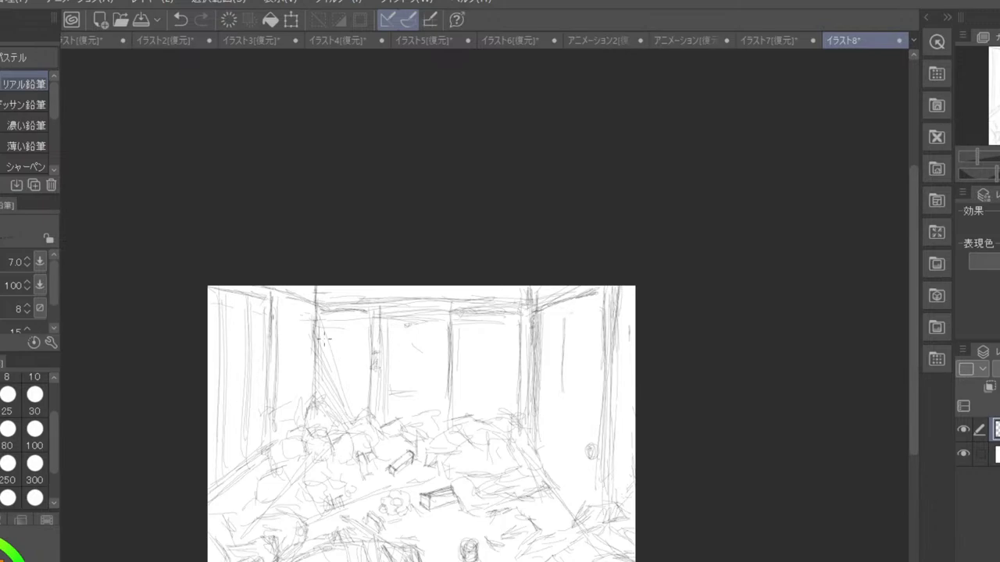
- Sketch a lattice of vertical and horizontal bars in the back wall's right panel, with a few strokes on the left debris mound
{"action": "left_click_drag", "start_coordinate": [306, 417], "coordinate": [311, 400]}
{"action": "mouse_move", "coordinate": [463, 310]}
{"action": "left_mouse_down"}
{"action": "mouse_move", "coordinate": [486, 310]}
{"action": "mouse_move", "coordinate": [468, 421]}
{"action": "mouse_move", "coordinate": [472, 393]}
{"action": "left_mouse_up"}
{"action": "mouse_move", "coordinate": [490, 320]}
{"action": "left_mouse_down"}
{"action": "mouse_move", "coordinate": [489, 437]}
{"action": "mouse_move", "coordinate": [505, 434]}
{"action": "mouse_move", "coordinate": [513, 412]}
{"action": "left_mouse_up"}
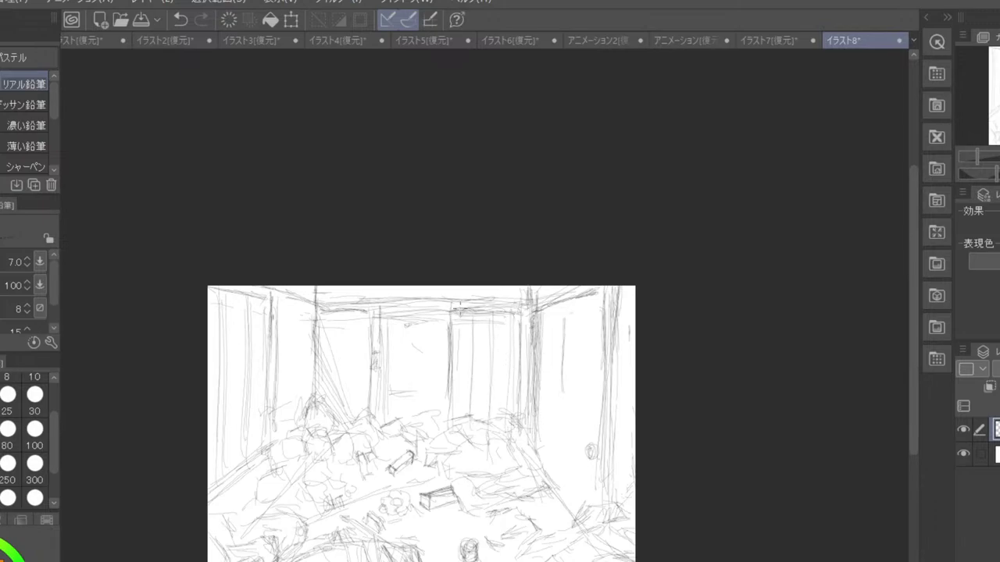
{"action": "mouse_move", "coordinate": [462, 347]}
{"action": "left_mouse_down"}
{"action": "mouse_move", "coordinate": [517, 351]}
{"action": "mouse_move", "coordinate": [513, 343]}
{"action": "left_mouse_up"}
{"action": "left_click_drag", "start_coordinate": [453, 386], "coordinate": [517, 382]}
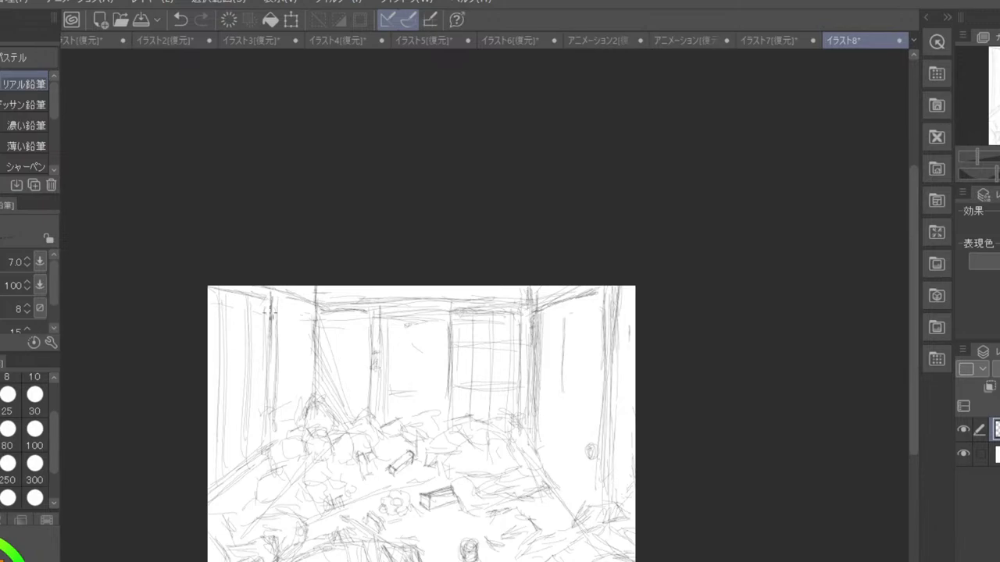
- Reinforce the left wall's main column and the back wall's left-centre pillar, and add rubble shapes to the debris below them
{"action": "mouse_move", "coordinate": [265, 319]}
{"action": "left_mouse_down"}
{"action": "mouse_move", "coordinate": [263, 414]}
{"action": "mouse_move", "coordinate": [266, 319]}
{"action": "mouse_move", "coordinate": [261, 433]}
{"action": "left_mouse_up"}
{"action": "left_click_drag", "start_coordinate": [271, 297], "coordinate": [270, 314]}
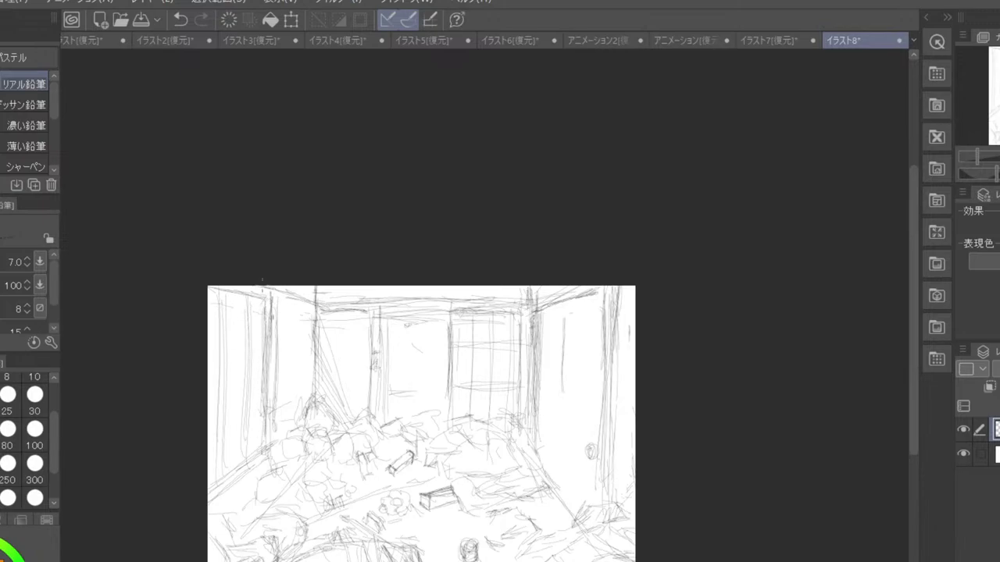
{"action": "left_click_drag", "start_coordinate": [367, 320], "coordinate": [366, 392]}
{"action": "left_click_drag", "start_coordinate": [373, 353], "coordinate": [370, 413]}
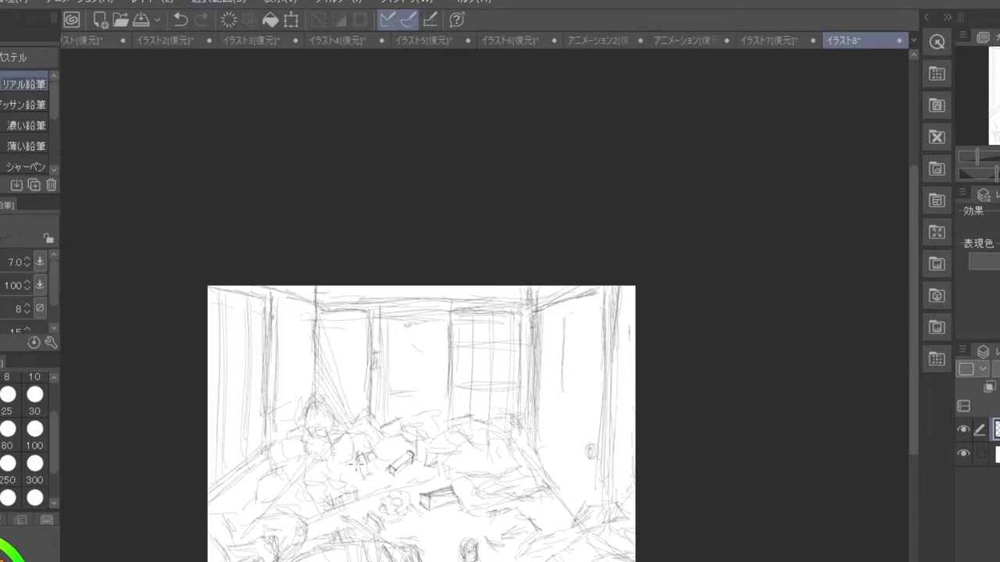
{"action": "mouse_move", "coordinate": [361, 472]}
{"action": "left_mouse_down"}
{"action": "mouse_move", "coordinate": [372, 490]}
{"action": "mouse_move", "coordinate": [346, 465]}
{"action": "mouse_move", "coordinate": [357, 465]}
{"action": "mouse_move", "coordinate": [353, 482]}
{"action": "mouse_move", "coordinate": [341, 481]}
{"action": "mouse_move", "coordinate": [370, 491]}
{"action": "mouse_move", "coordinate": [366, 503]}
{"action": "mouse_move", "coordinate": [379, 476]}
{"action": "mouse_move", "coordinate": [395, 478]}
{"action": "left_mouse_up"}
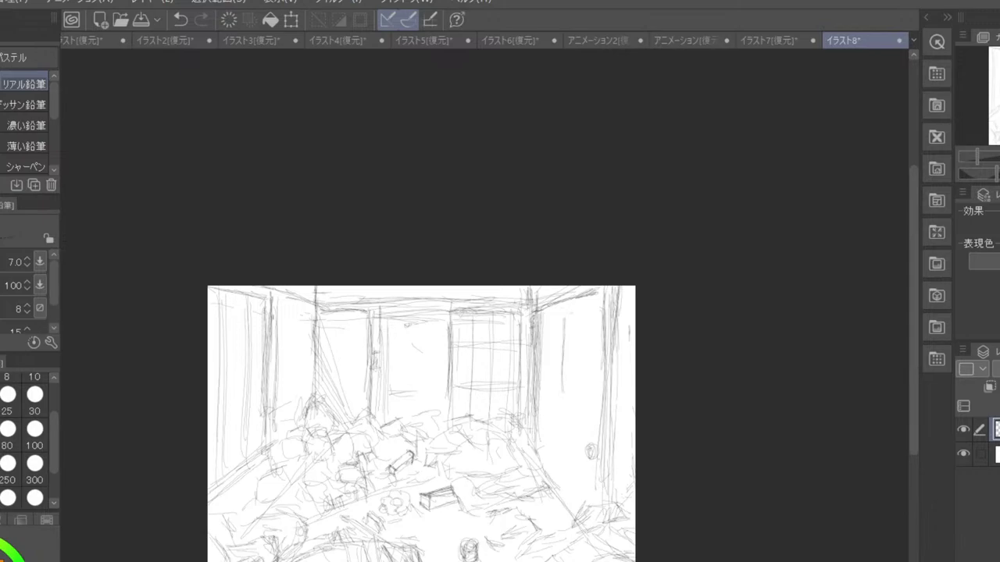
- Turn the rough sketch layer blue with the layer colour effect and add a new layer above it for the line art
{"action": "key", "text": "ctrl+b"}
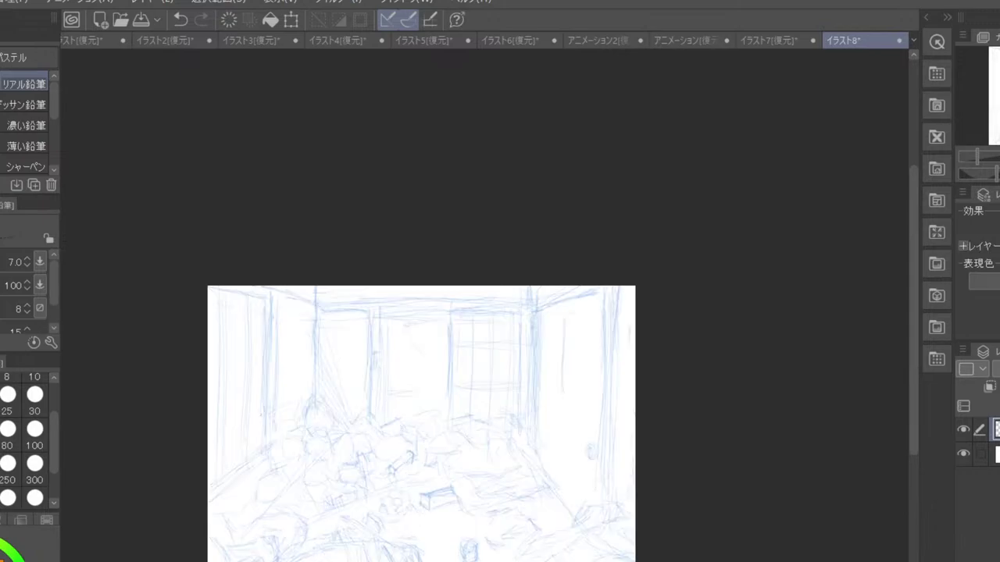
{"action": "key", "text": "ctrl+shift+n"}
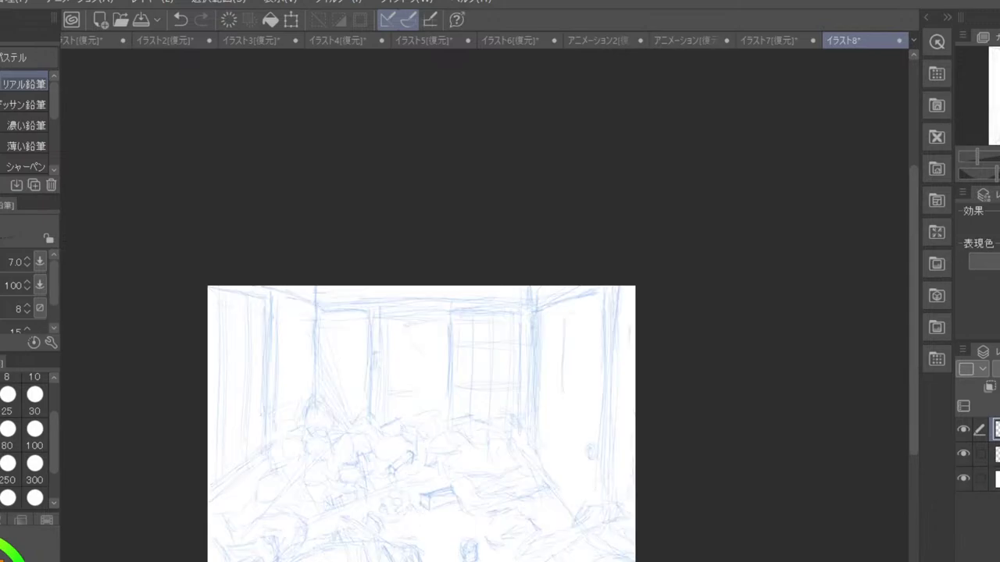
{"action": "key", "text": "ctrl+plus"}
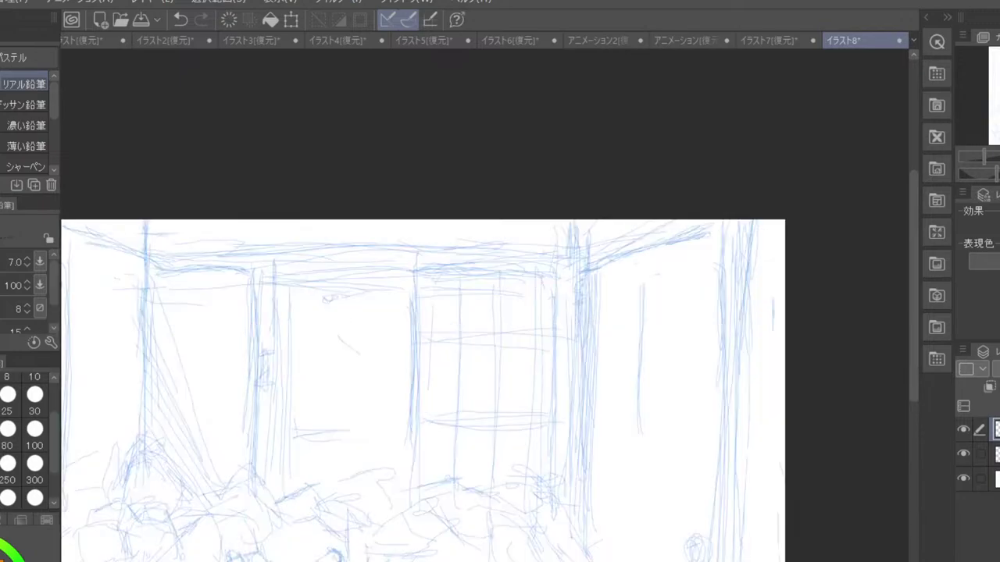
{"action": "left_click_drag", "start_coordinate": [241, 457], "coordinate": [453, 507]}
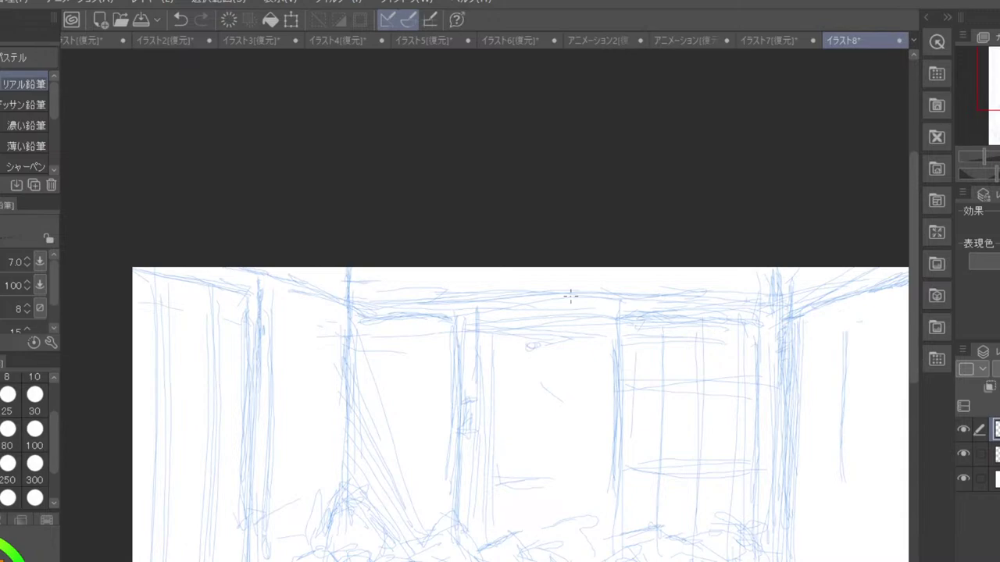
- Ink the left ceiling diagonal up to the back corner with Gペン at size 6 along a straight ruler, and remove the ruler
{"action": "key", "text": "u"}
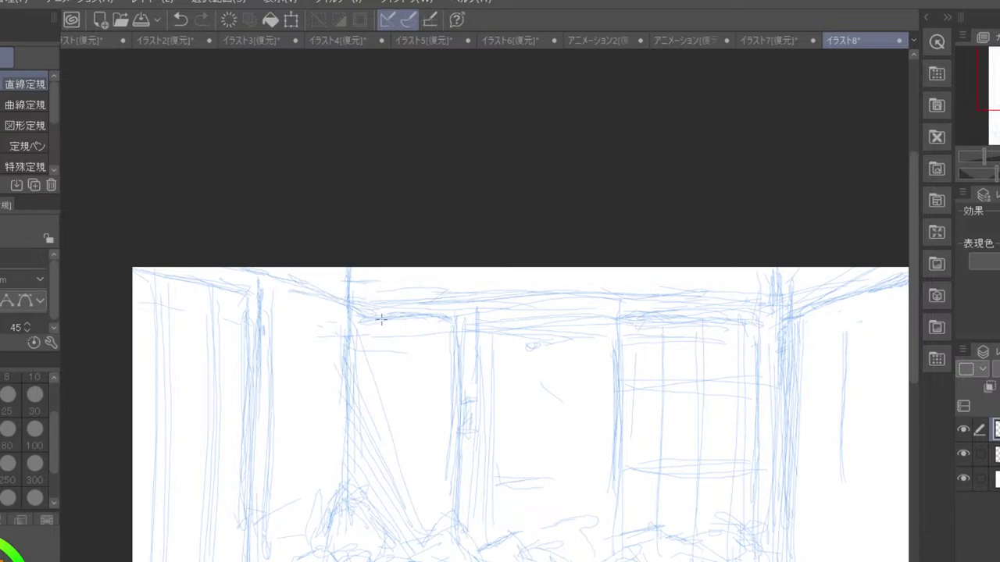
{"action": "left_click_drag", "start_coordinate": [531, 348], "coordinate": [196, 265]}
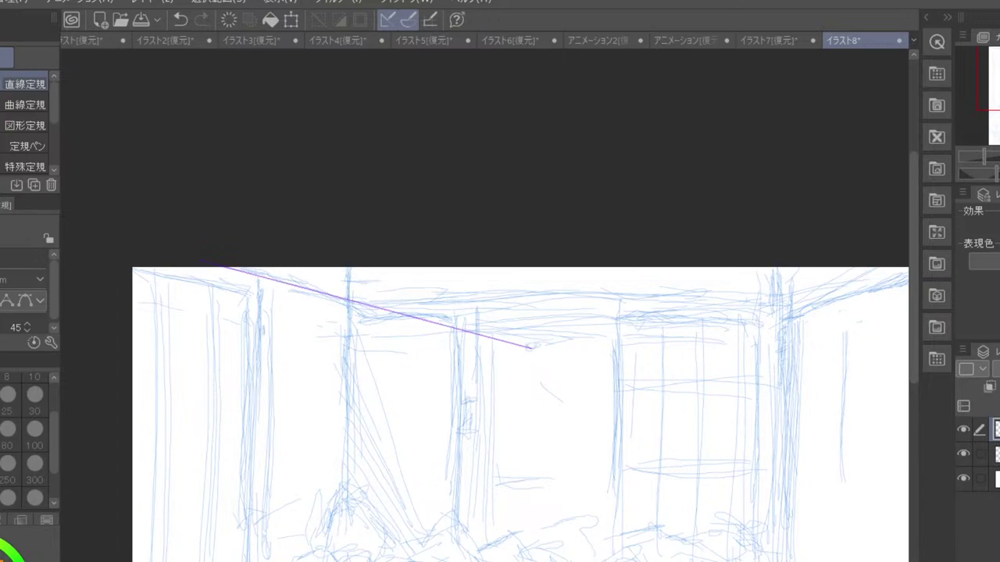
{"action": "key", "text": "p"}
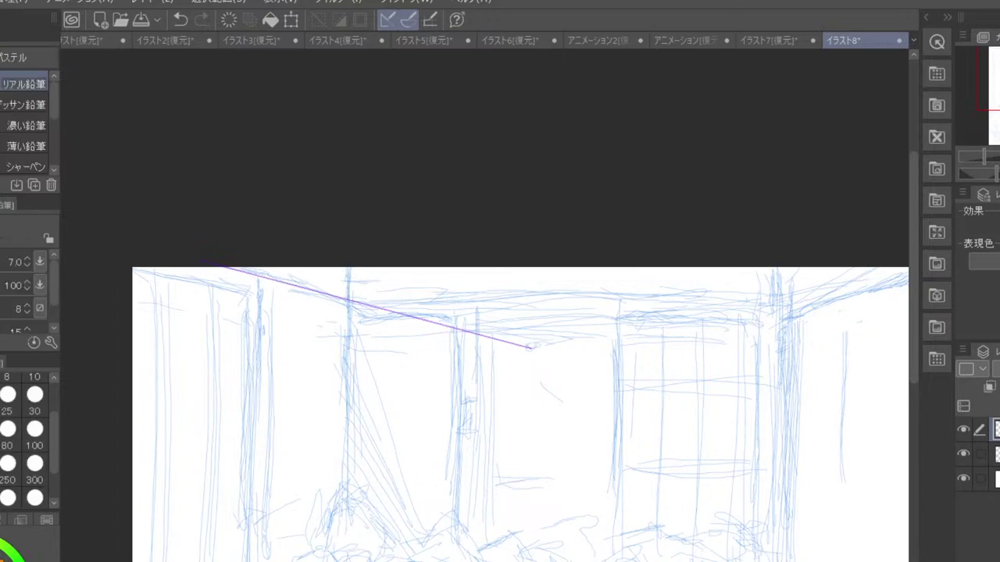
{"action": "key", "text": "p"}
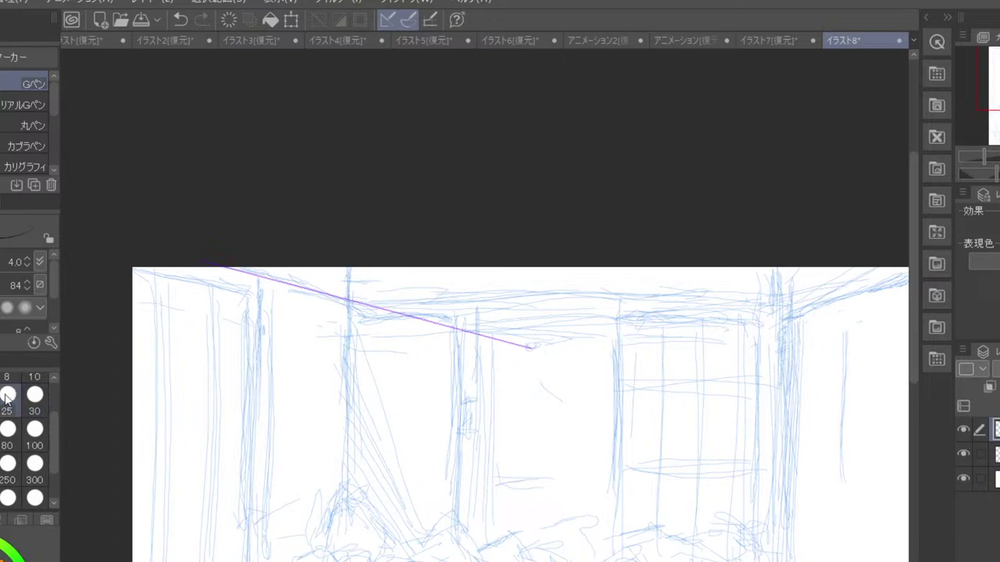
{"action": "key", "text": "bracketright"}
{"action": "key", "text": "bracketright"}
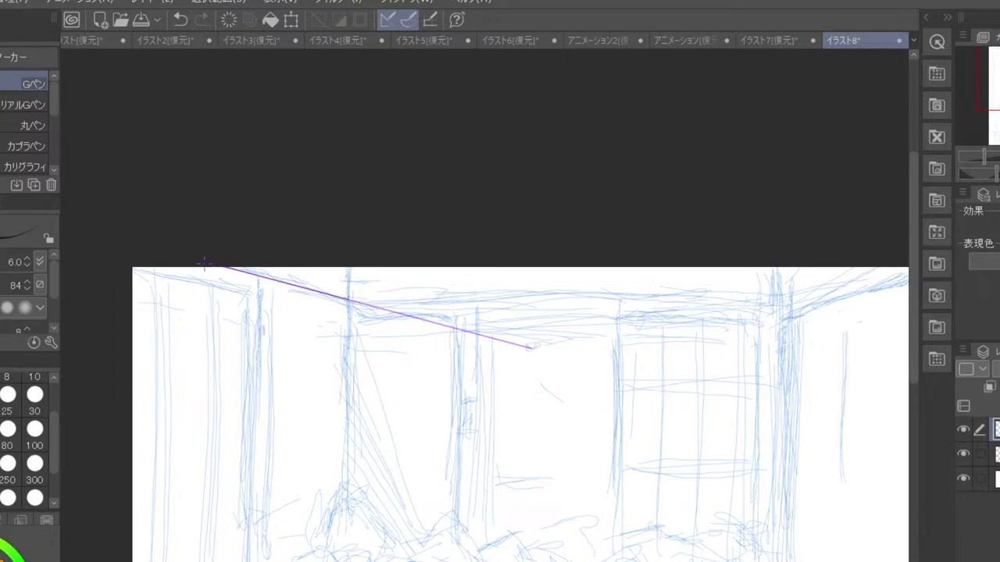
{"action": "left_click", "coordinate": [998, 429]}
{"action": "key", "text": "ctrl+z"}
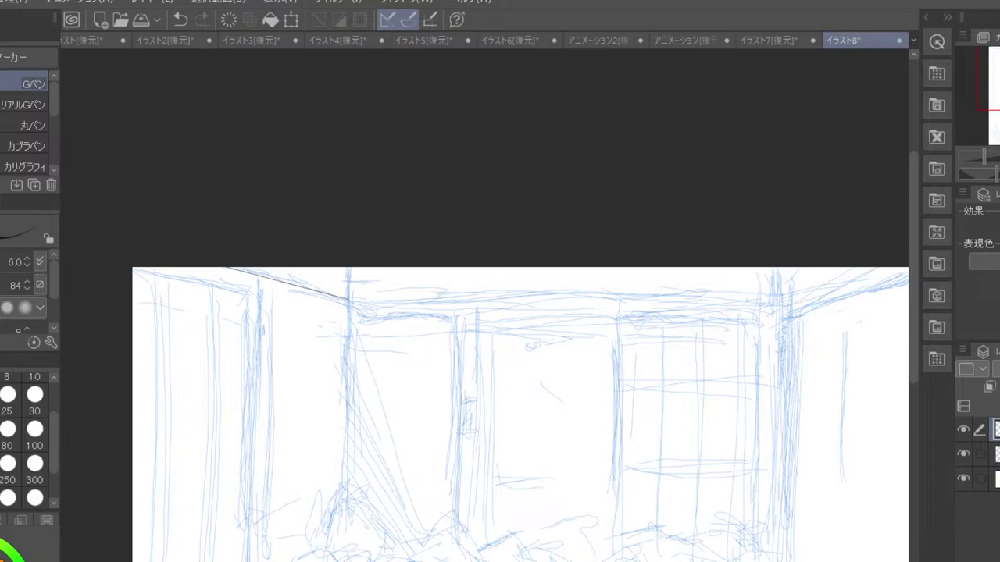
{"action": "left_click", "coordinate": [963, 452]}
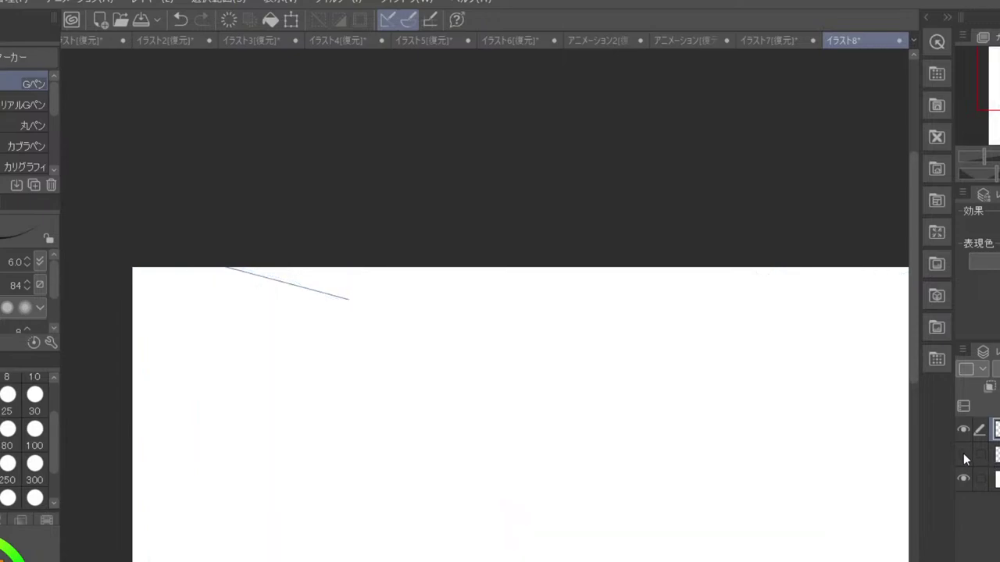
{"action": "left_click", "coordinate": [964, 453]}
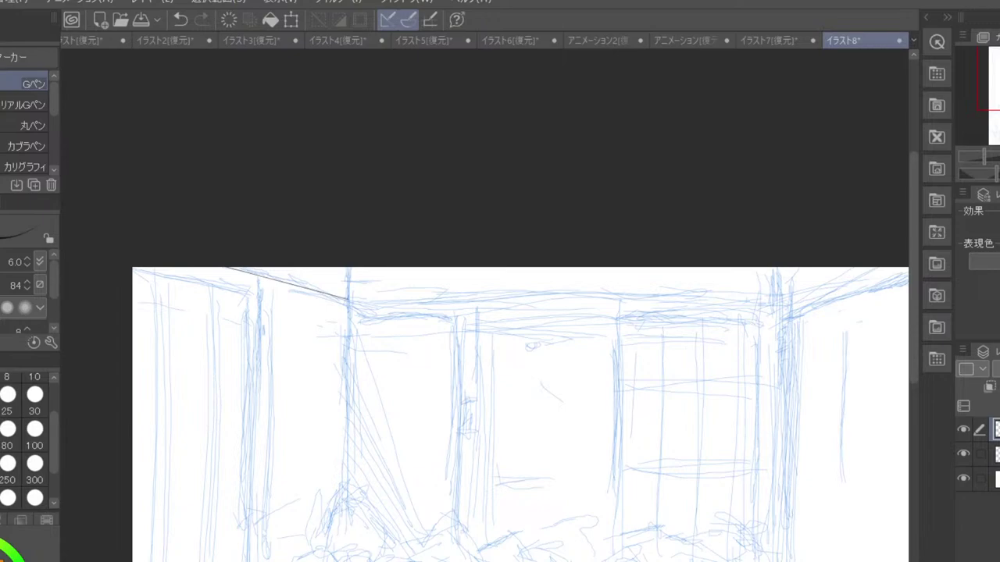
- Ink the back-left corner's vertical edge with Gペン along a straight ruler, remove the ruler, and set the pen size to 8
{"action": "key", "text": "u"}
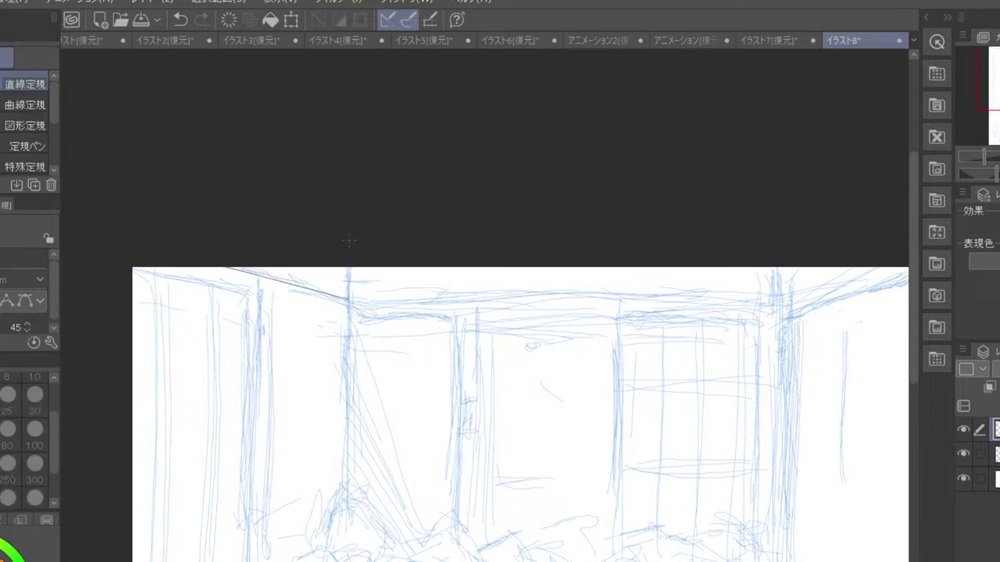
{"action": "left_click_drag", "start_coordinate": [348, 238], "coordinate": [345, 500]}
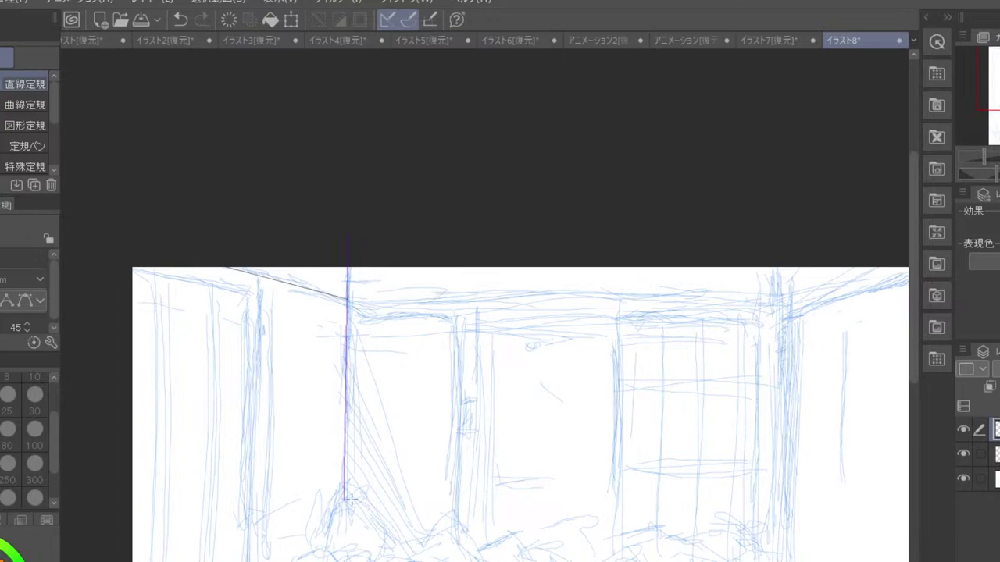
{"action": "key", "text": "p"}
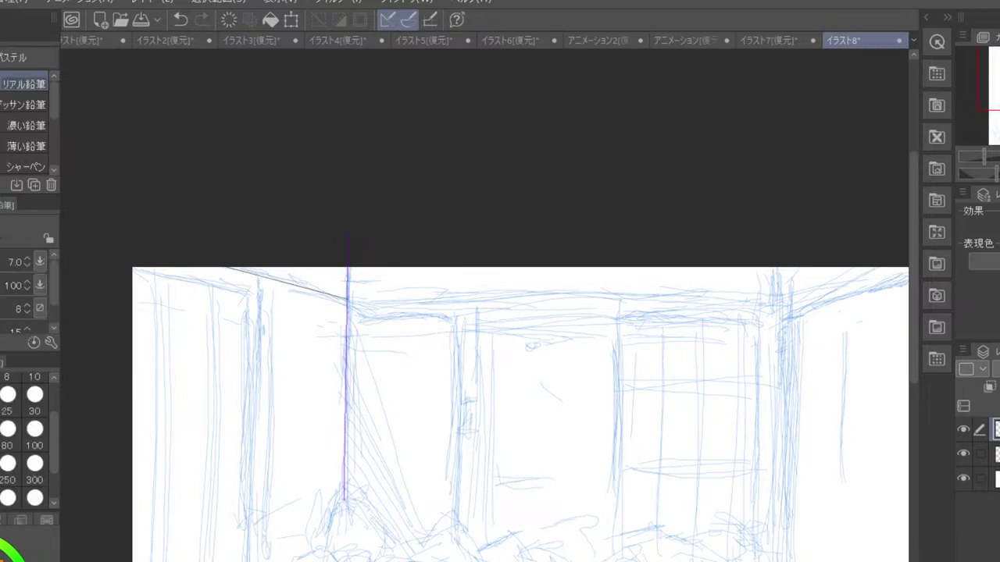
{"action": "key", "text": "p"}
{"action": "left_click_drag", "start_coordinate": [347, 271], "coordinate": [345, 501]}
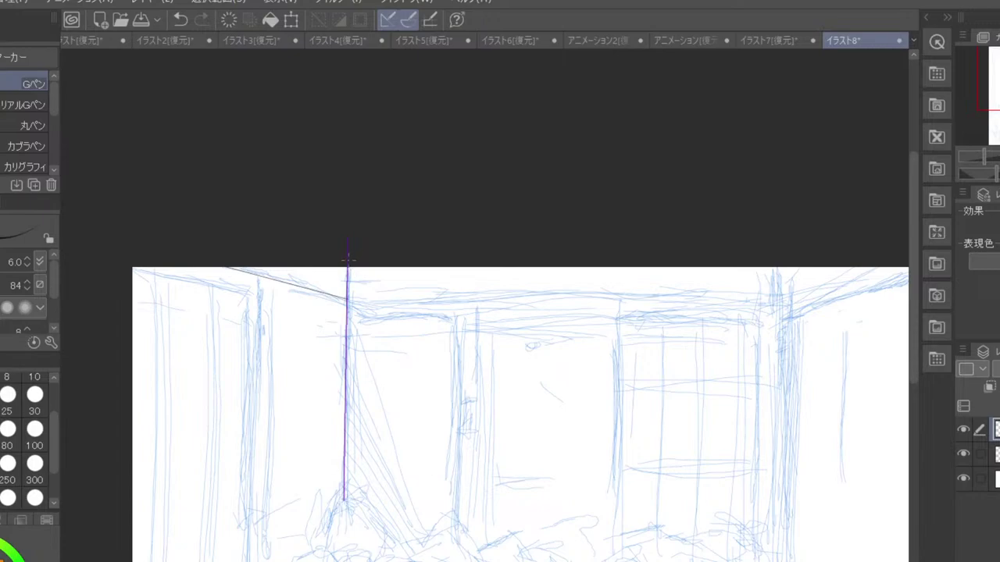
{"action": "left_click", "coordinate": [999, 430]}
{"action": "key", "text": "Delete"}
{"action": "scroll", "coordinate": [564, 242], "scroll_direction": "down", "scroll_amount": 2}
{"action": "scroll", "coordinate": [564, 243], "scroll_direction": "up", "scroll_amount": 2}
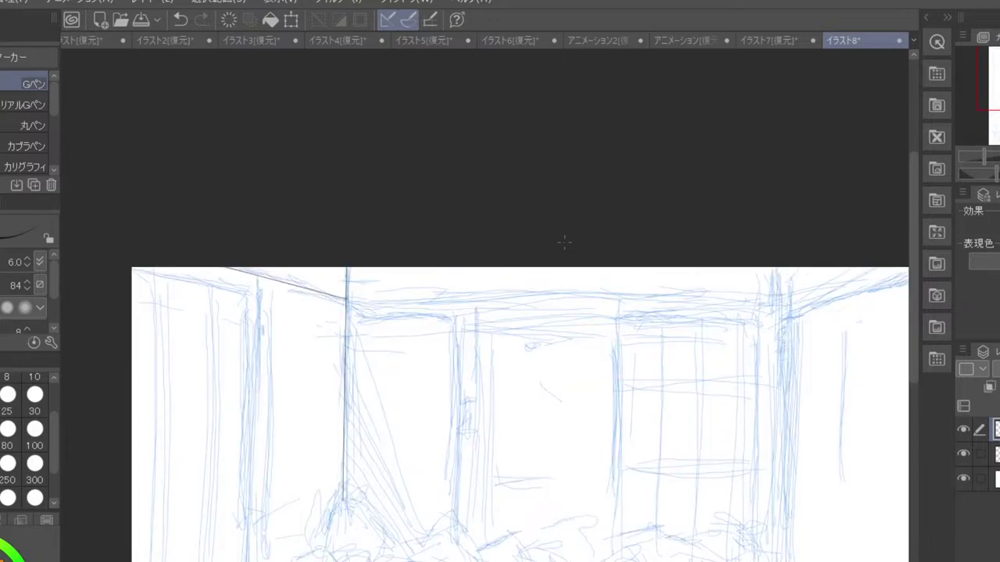
{"action": "left_click", "coordinate": [7, 379]}
- Try to thicken the inked back-left corner line with freehand strokes, and undo them
{"action": "left_click_drag", "start_coordinate": [347, 270], "coordinate": [346, 388]}
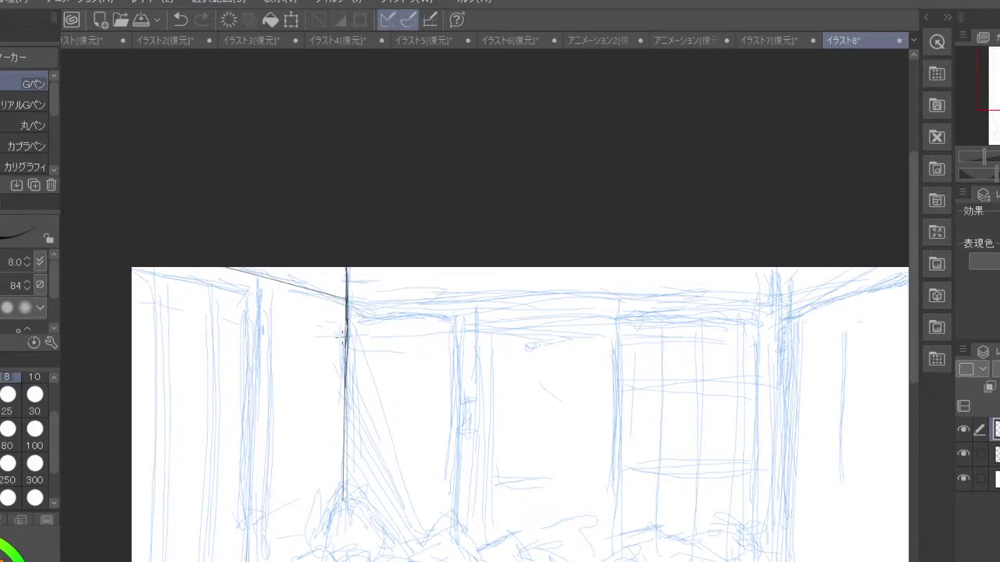
{"action": "key", "text": "ctrl+z"}
{"action": "left_click_drag", "start_coordinate": [341, 383], "coordinate": [343, 499]}
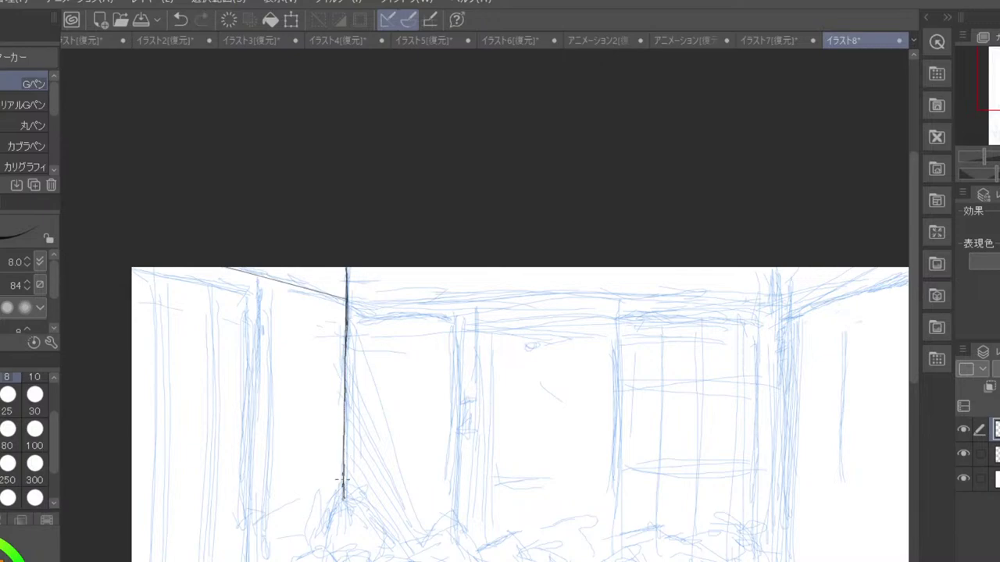
{"action": "key", "text": "ctrl+z"}
{"action": "key", "text": "ctrl+z"}
{"action": "key", "text": "ctrl+z"}
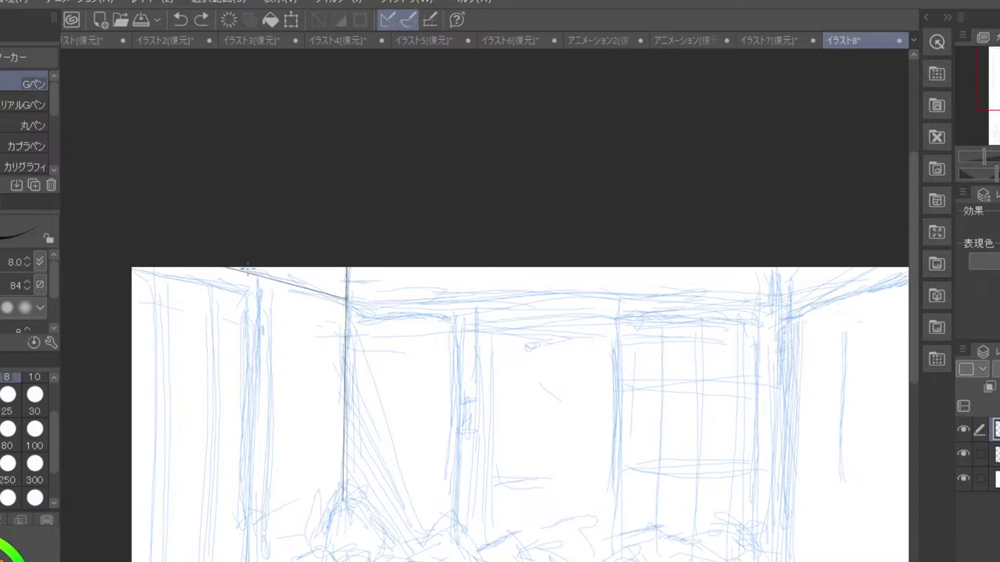
- Restore the corner's vertical ruler, re-ink the edge along it at size 8, and remove the ruler
{"action": "key", "text": "ctrl+z"}
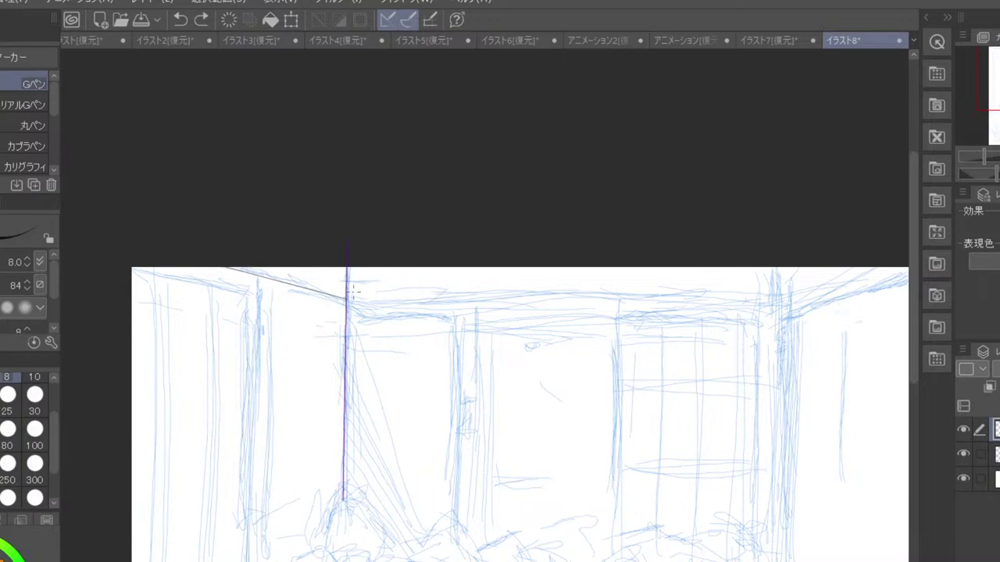
{"action": "left_click_drag", "start_coordinate": [347, 268], "coordinate": [345, 274]}
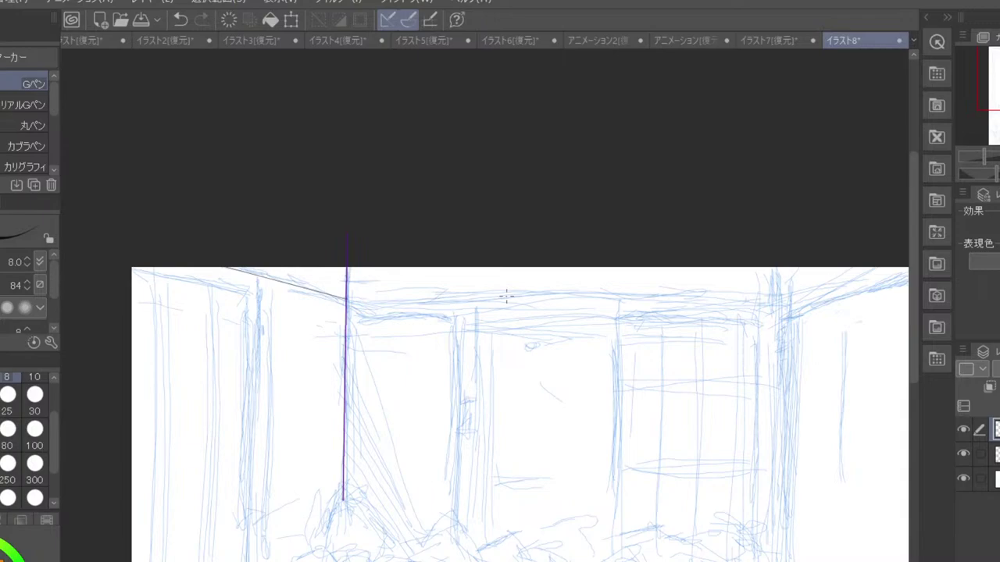
{"action": "left_click", "coordinate": [998, 429]}
{"action": "key", "text": "alt+["}
- Ink the back wall's horizontal ceiling edge from the left corner to the right one with Gペン along a straight ruler, and remove the ruler
{"action": "key", "text": "u"}
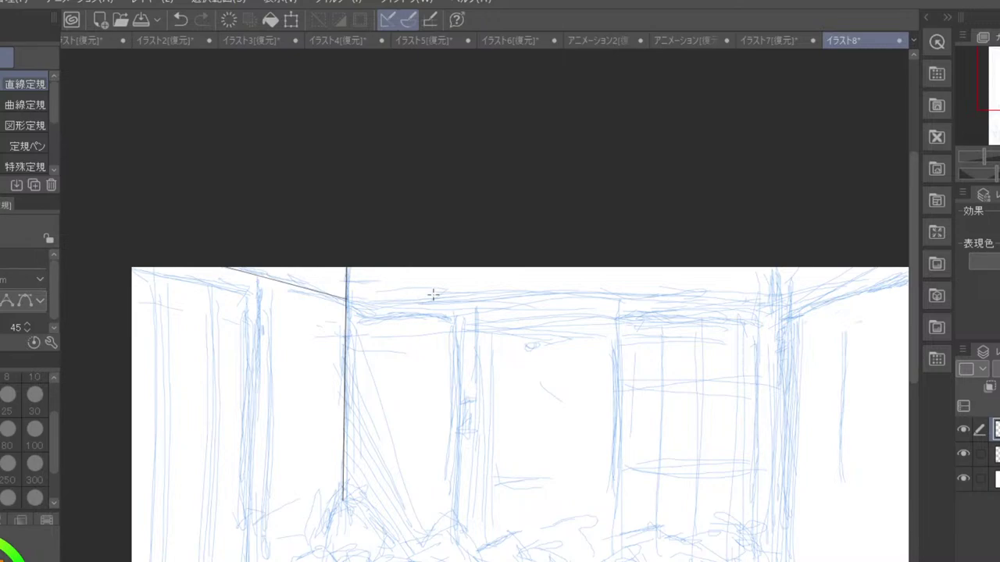
{"action": "left_click_drag", "start_coordinate": [347, 300], "coordinate": [788, 300]}
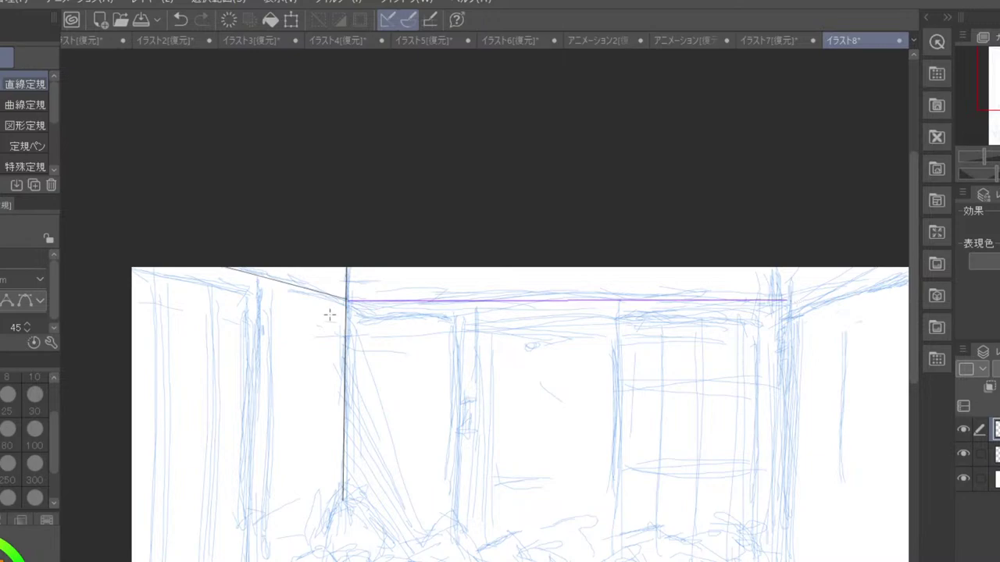
{"action": "key", "text": "p"}
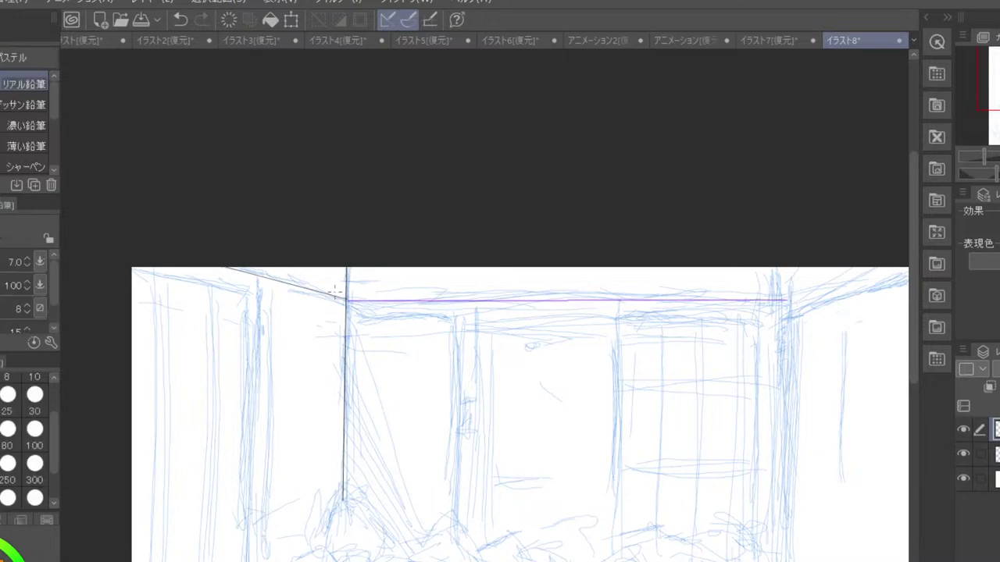
{"action": "key", "text": "p"}
{"action": "left_click_drag", "start_coordinate": [348, 302], "coordinate": [786, 302]}
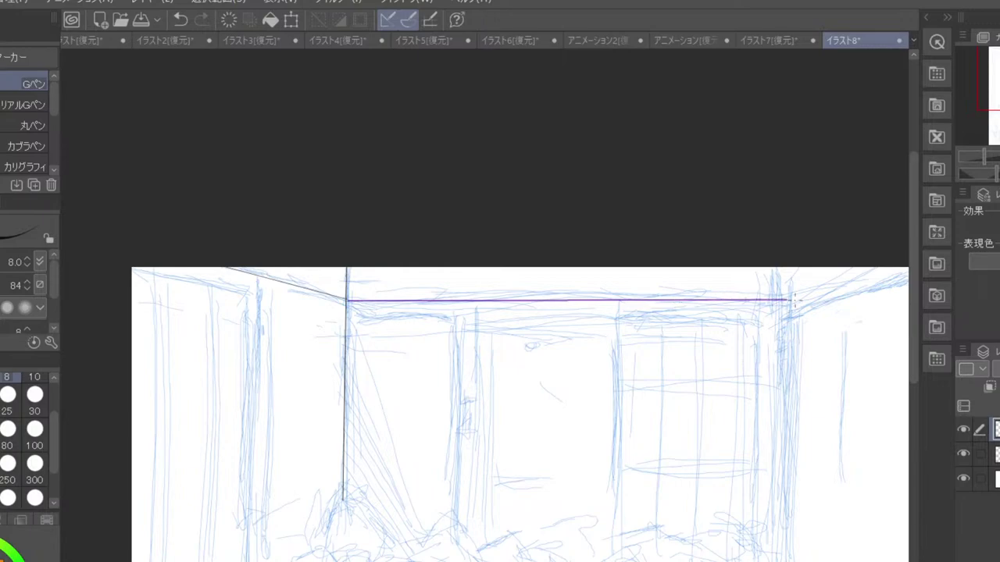
{"action": "left_click", "coordinate": [998, 430]}
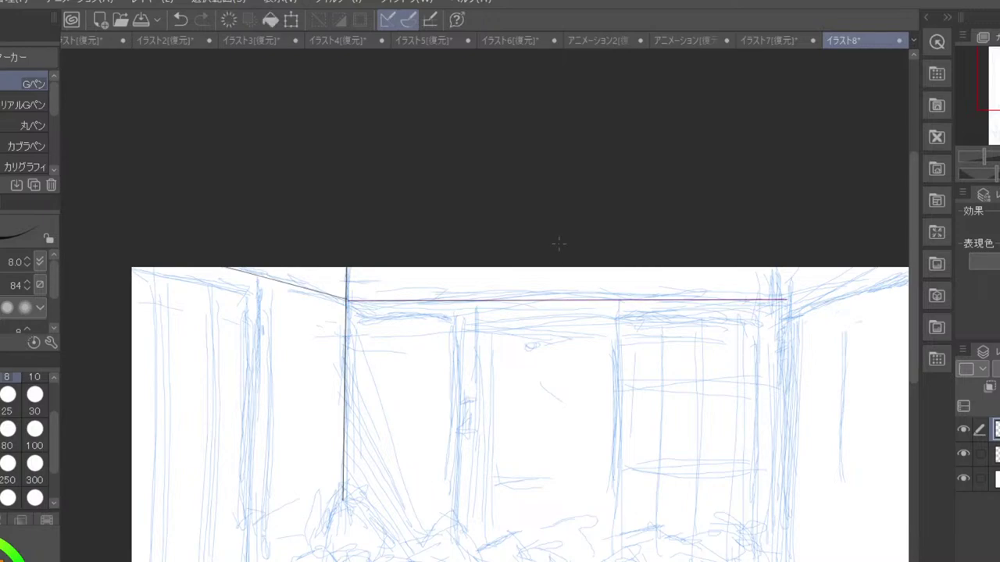
- Check the drawing in a mirrored view, and undo the back wall's inked ceiling line and its ruler
{"action": "key", "text": "h"}
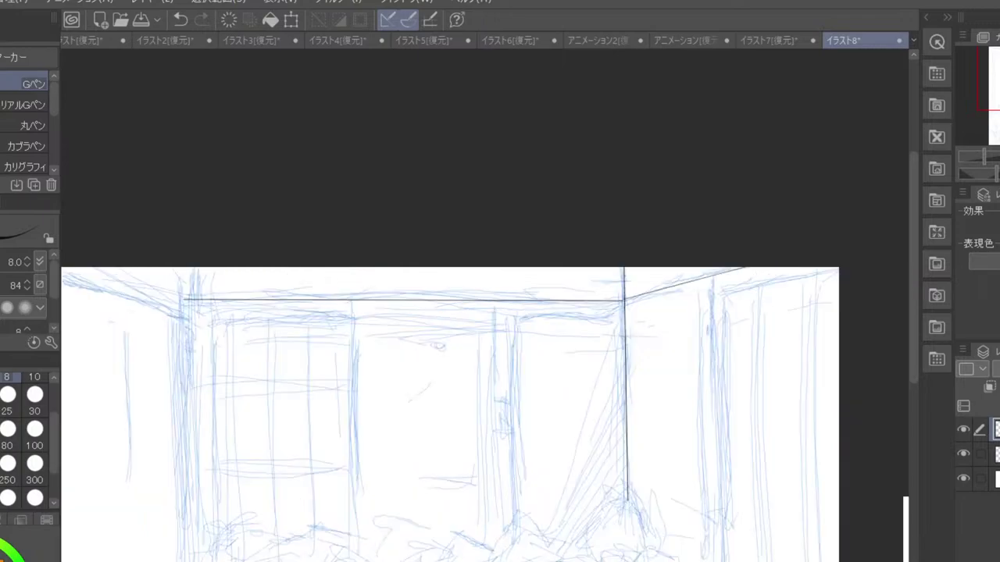
{"action": "key", "text": "h"}
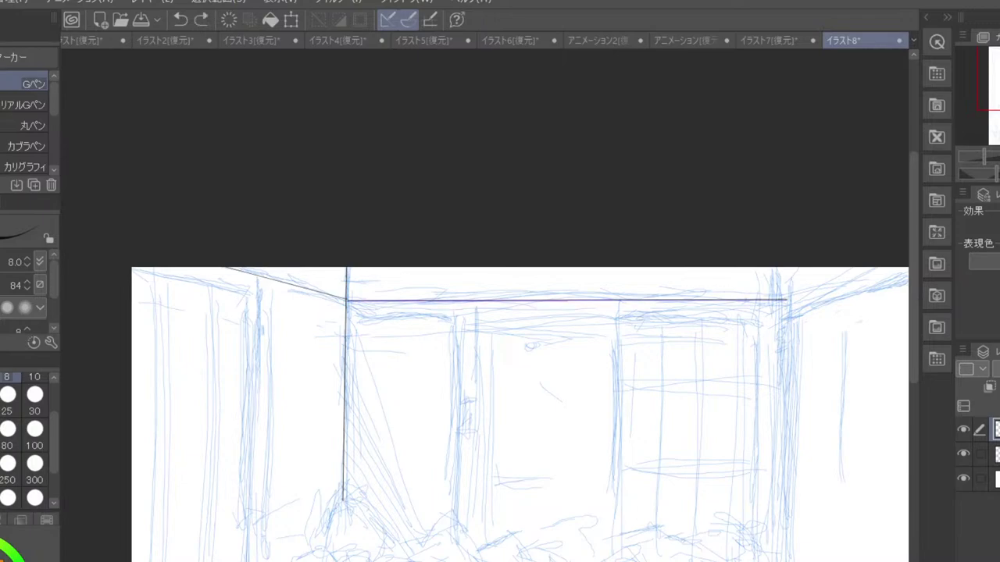
{"action": "key", "text": "ctrl+z"}
{"action": "key", "text": "ctrl+z"}
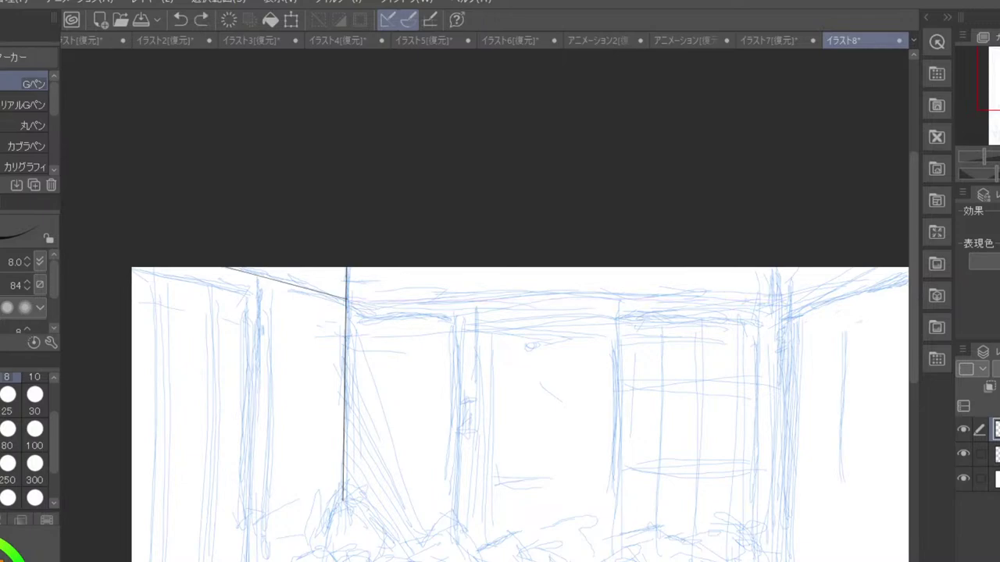
- Re-ink the back wall's ceiling edge between the two corners with Gペン at size 8 along a new straight ruler, and remove the ruler
{"action": "key", "text": "u"}
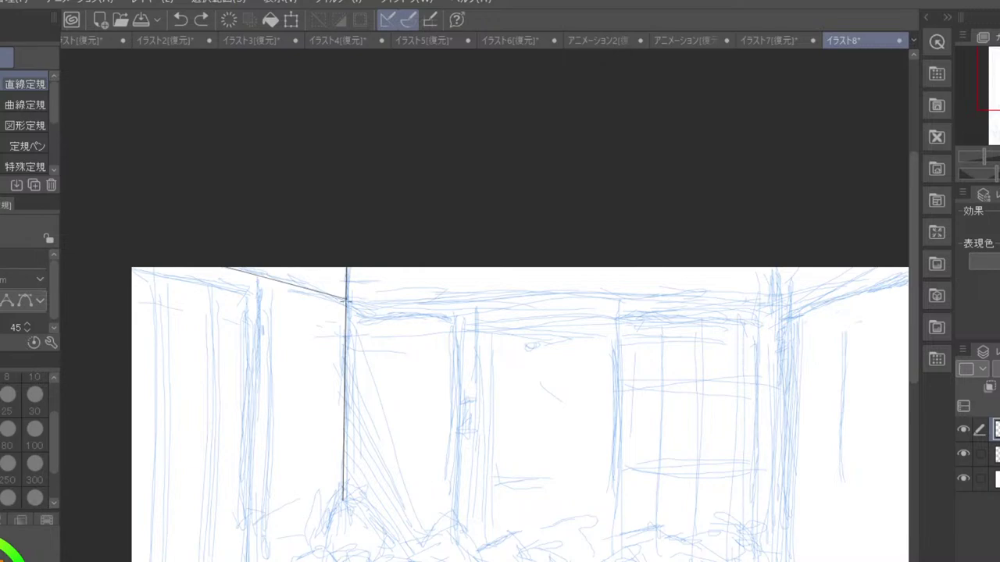
{"action": "left_click_drag", "start_coordinate": [344, 299], "coordinate": [786, 299]}
{"action": "key", "text": "ctrl+z"}
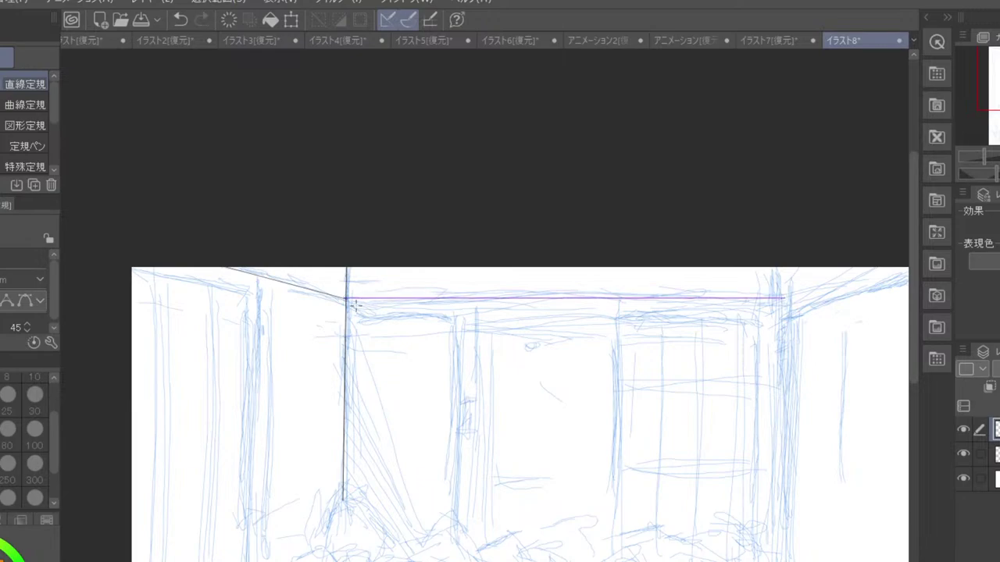
{"action": "left_click_drag", "start_coordinate": [421, 296], "coordinate": [513, 298]}
{"action": "key", "text": "ctrl+z"}
{"action": "key", "text": "p"}
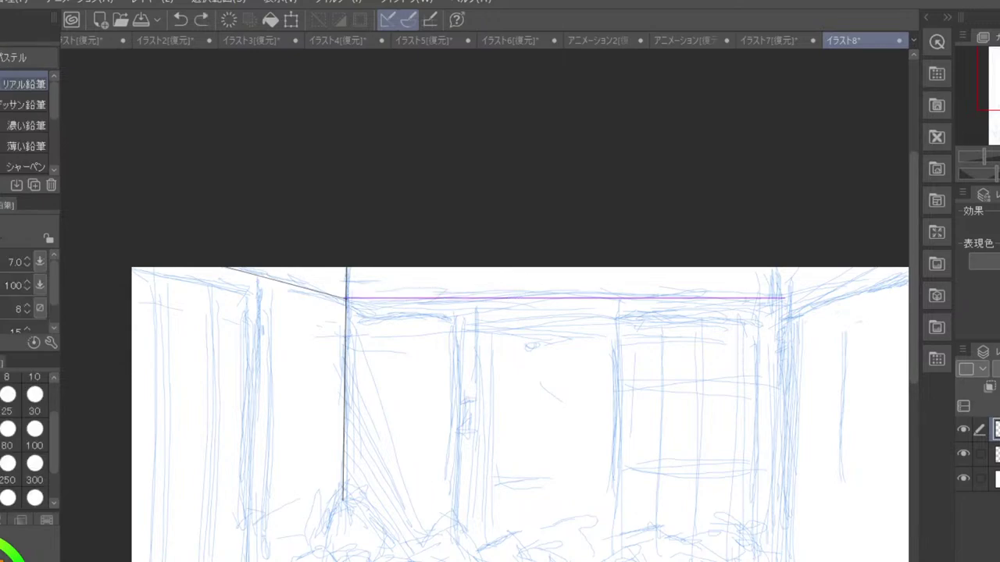
{"action": "left_click_drag", "start_coordinate": [347, 297], "coordinate": [782, 298]}
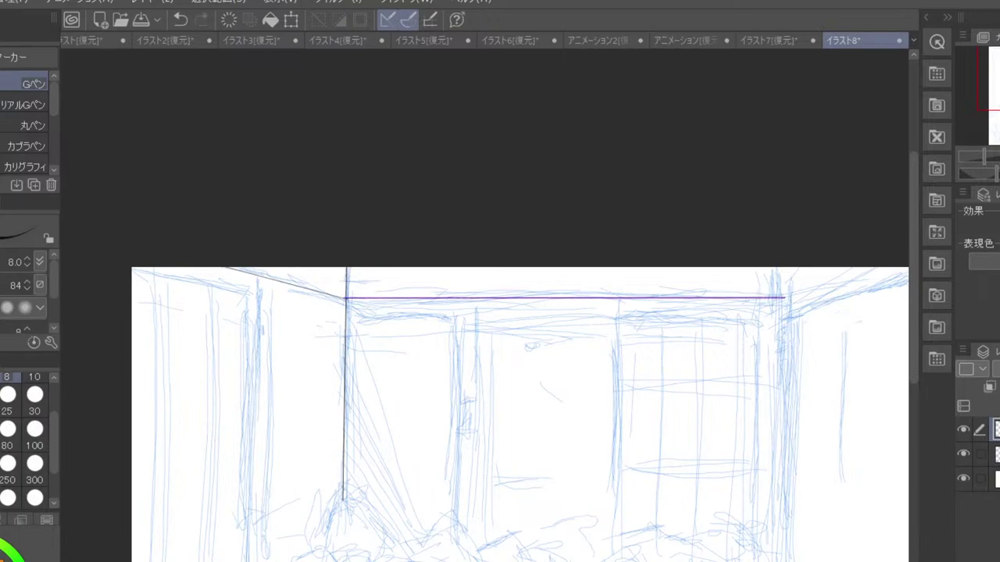
{"action": "left_click", "coordinate": [998, 430]}
{"action": "key", "text": "Delete"}
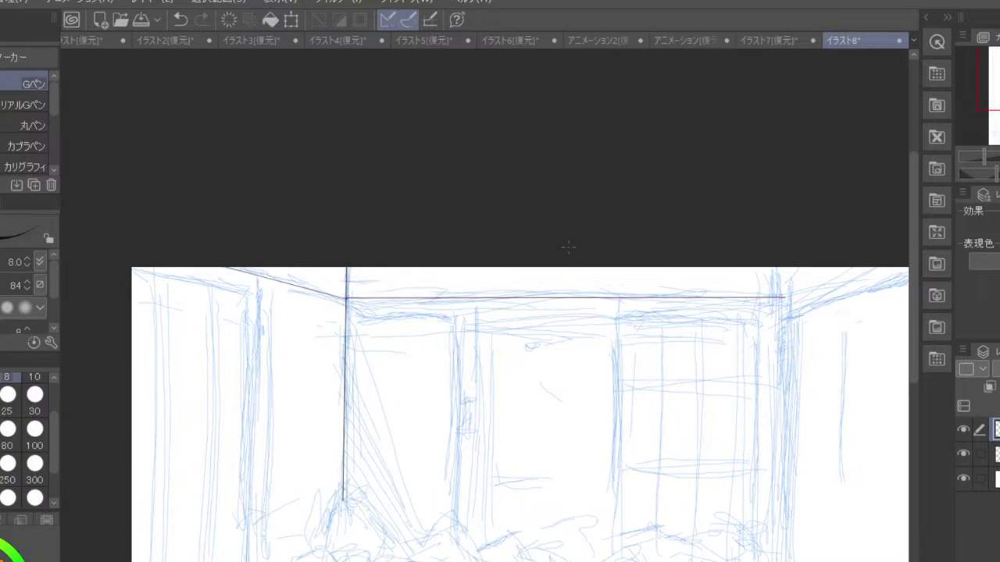
- Ink the right wall's slanted ceiling edge from the back-right corner to the canvas's upper border with Gペン along a straight ruler, and remove the ruler
{"action": "scroll", "coordinate": [567, 246], "scroll_direction": "down", "scroll_amount": 2}
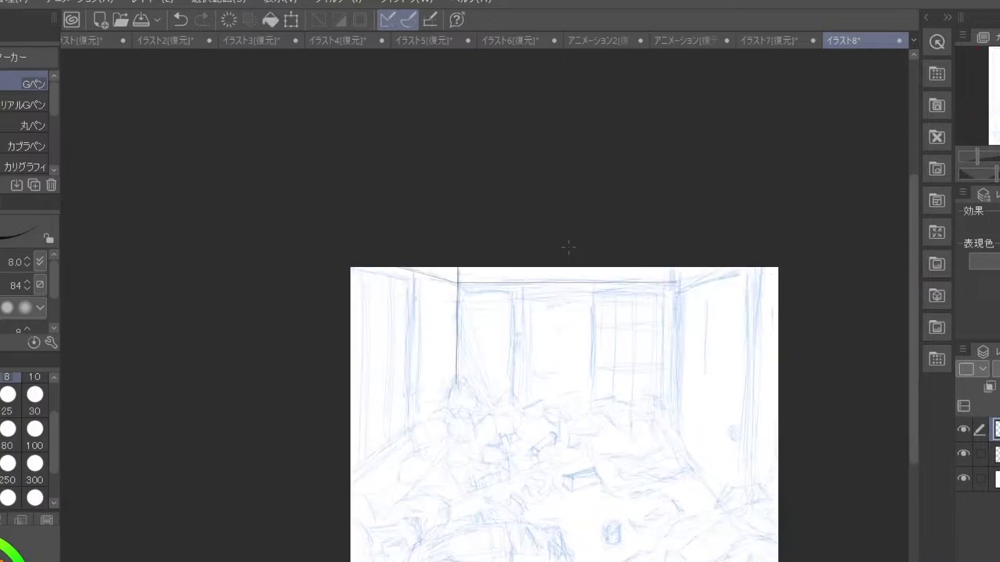
{"action": "scroll", "coordinate": [568, 246], "scroll_direction": "up", "scroll_amount": 2}
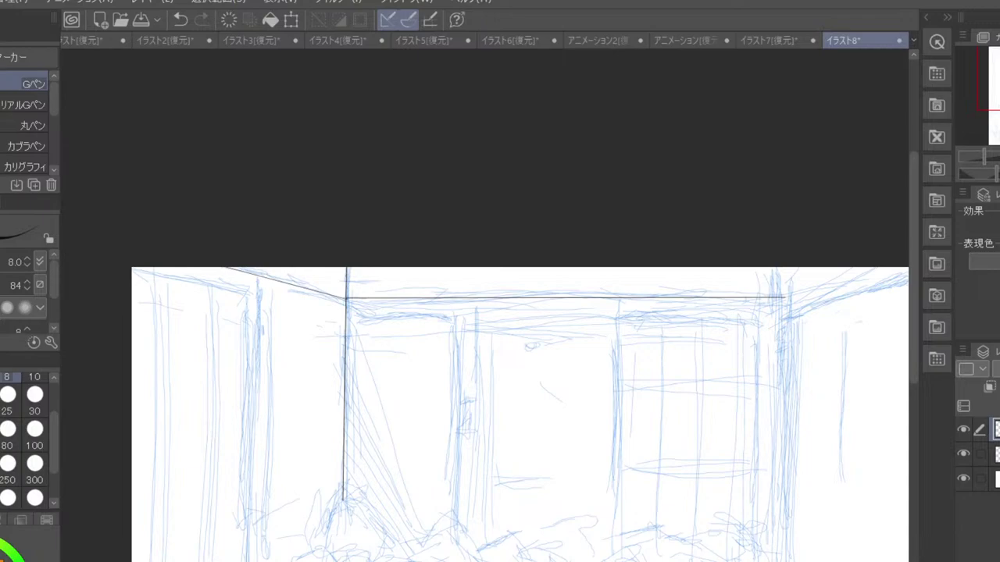
{"action": "key", "text": "u"}
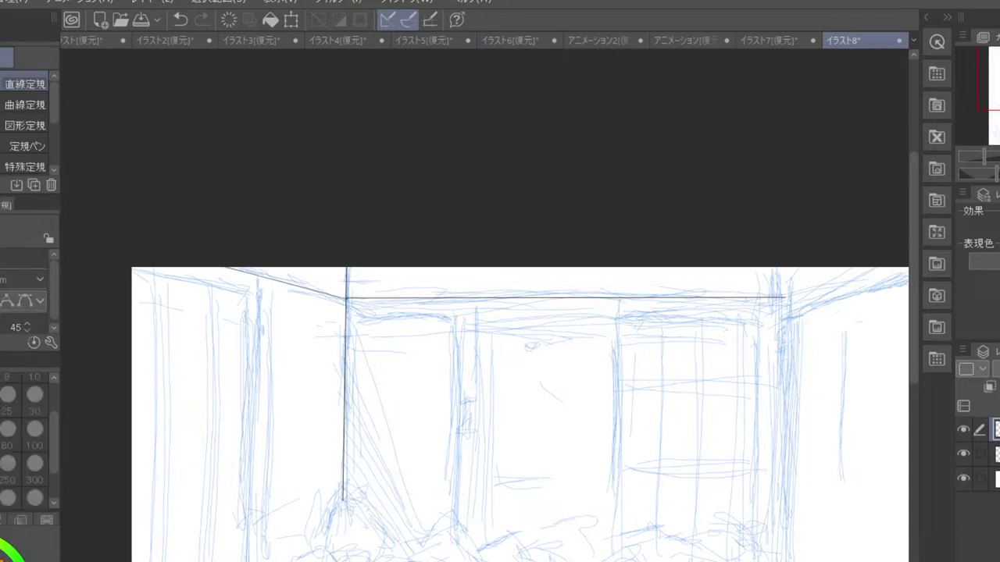
{"action": "left_click_drag", "start_coordinate": [526, 348], "coordinate": [734, 217]}
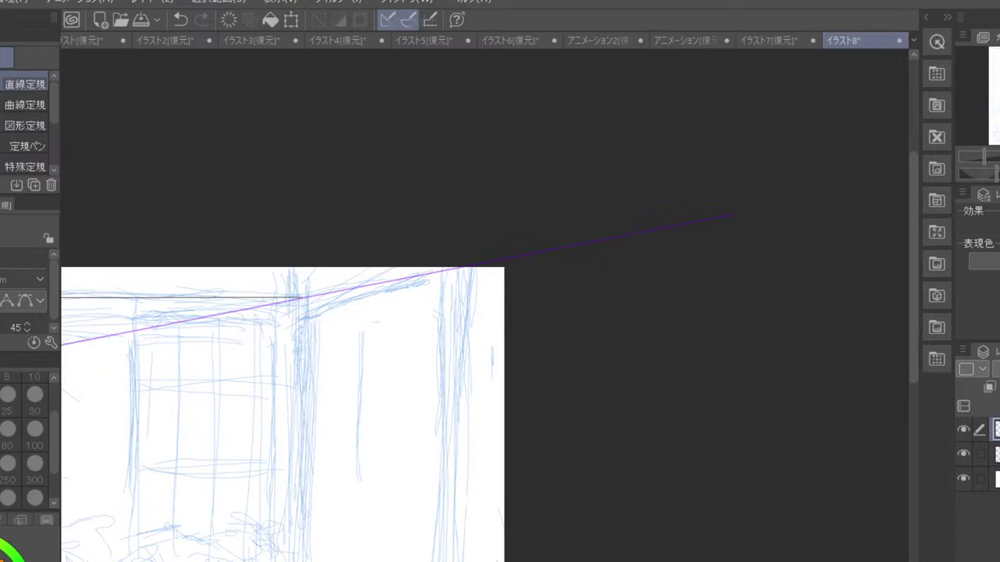
{"action": "key", "text": "p"}
{"action": "key", "text": "p"}
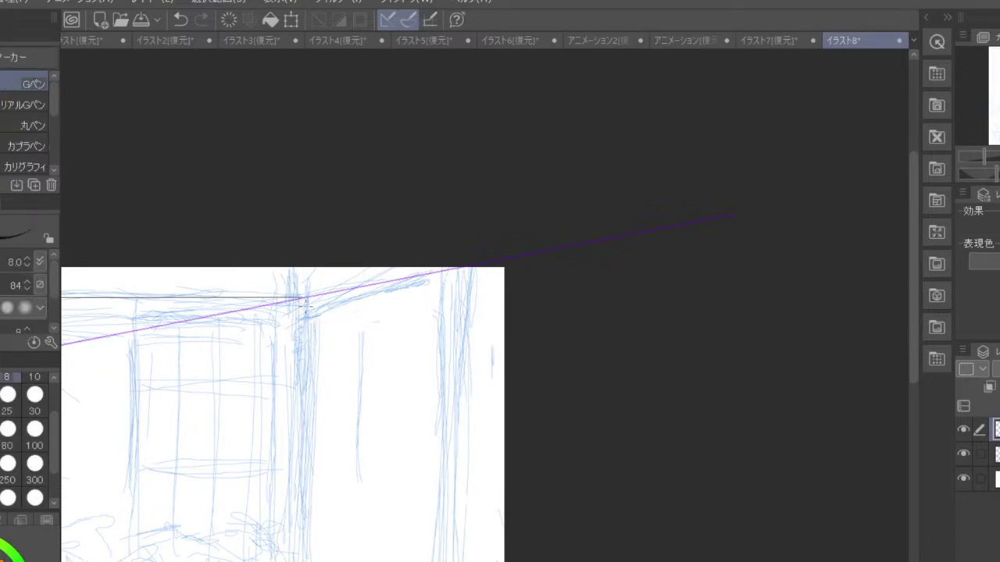
{"action": "left_click_drag", "start_coordinate": [307, 300], "coordinate": [506, 258]}
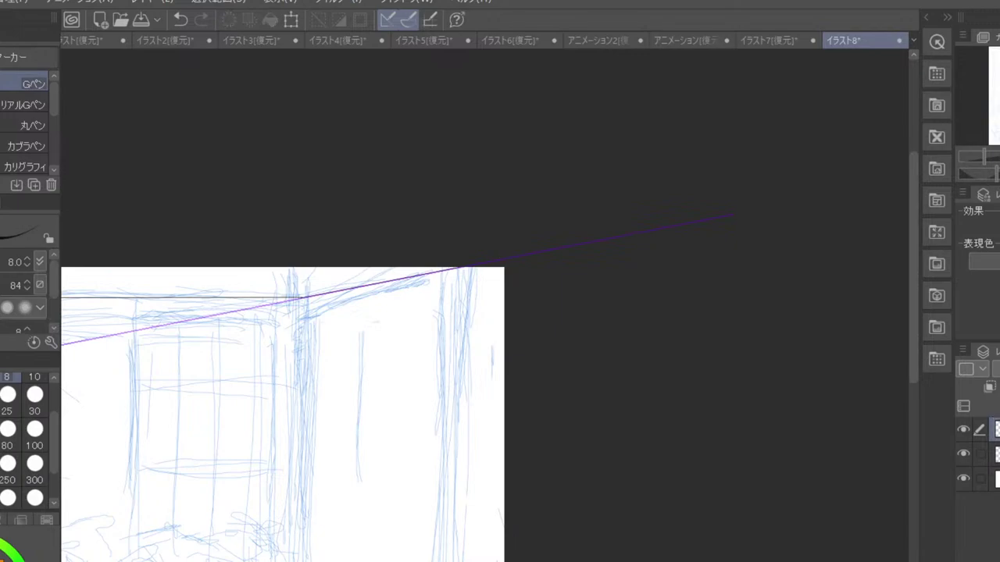
{"action": "mouse_move", "coordinate": [425, 273]}
{"action": "left_mouse_down"}
{"action": "mouse_move", "coordinate": [437, 256]}
{"action": "mouse_move", "coordinate": [576, 249]}
{"action": "left_mouse_up"}
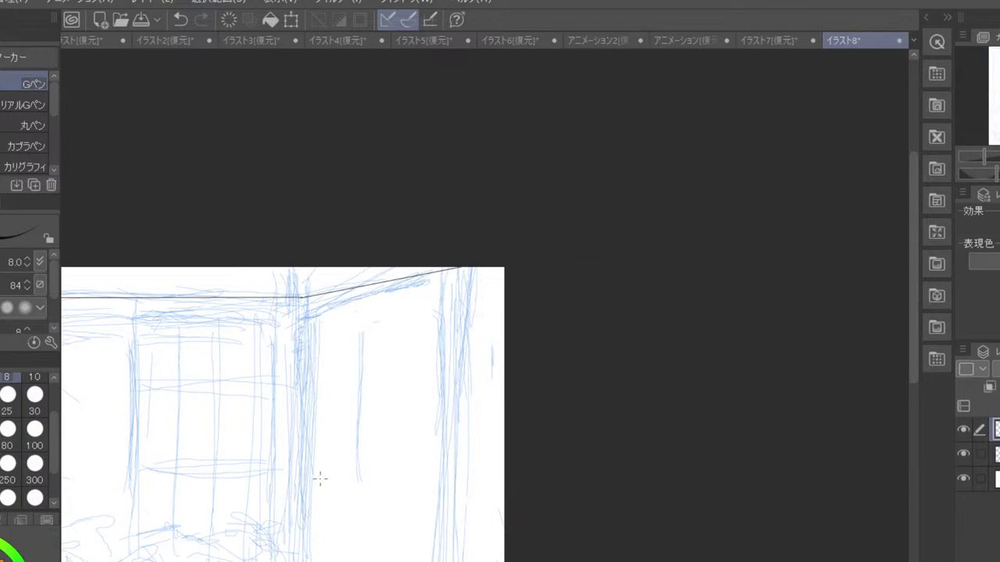
- Ink the back-right corner's vertical edge from the canvas's upper border to the floor with Gペン along a straight ruler, and remove the ruler
{"action": "mouse_move", "coordinate": [261, 509]}
{"action": "left_mouse_down"}
{"action": "mouse_move", "coordinate": [640, 500]}
{"action": "mouse_move", "coordinate": [663, 511]}
{"action": "mouse_move", "coordinate": [652, 514]}
{"action": "left_mouse_up"}
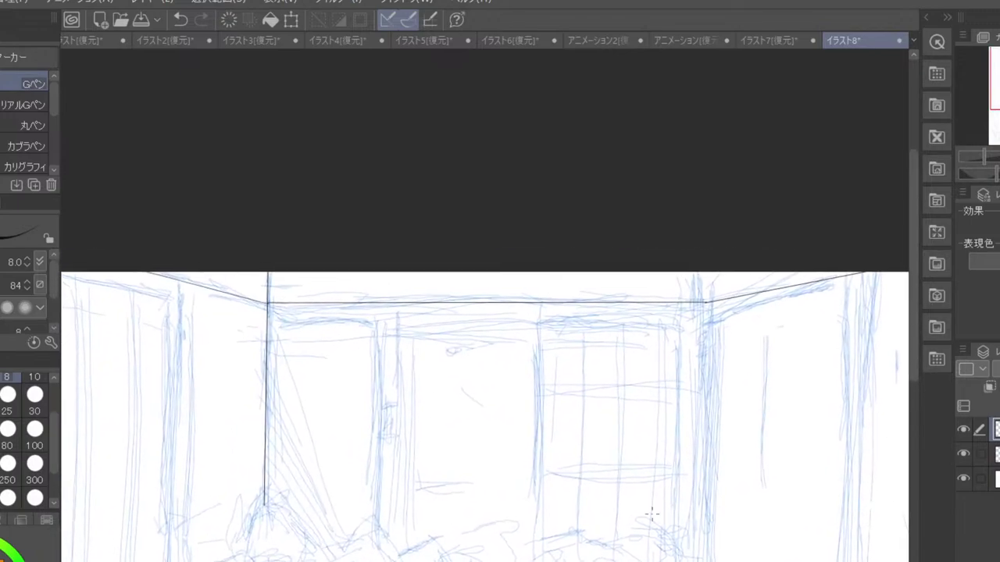
{"action": "scroll", "coordinate": [440, 353], "scroll_direction": "down", "scroll_amount": 3}
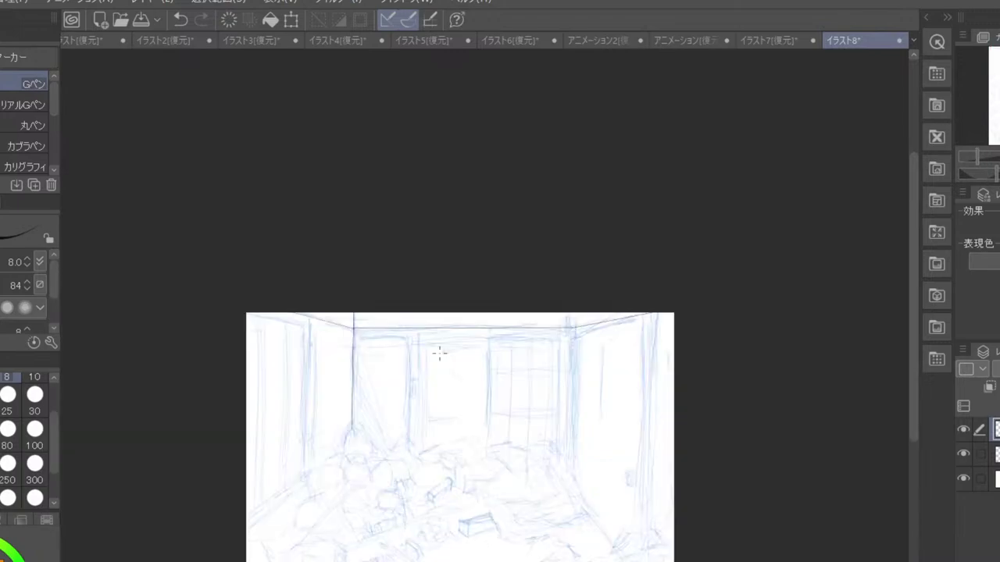
{"action": "scroll", "coordinate": [440, 353], "scroll_direction": "up", "scroll_amount": 3}
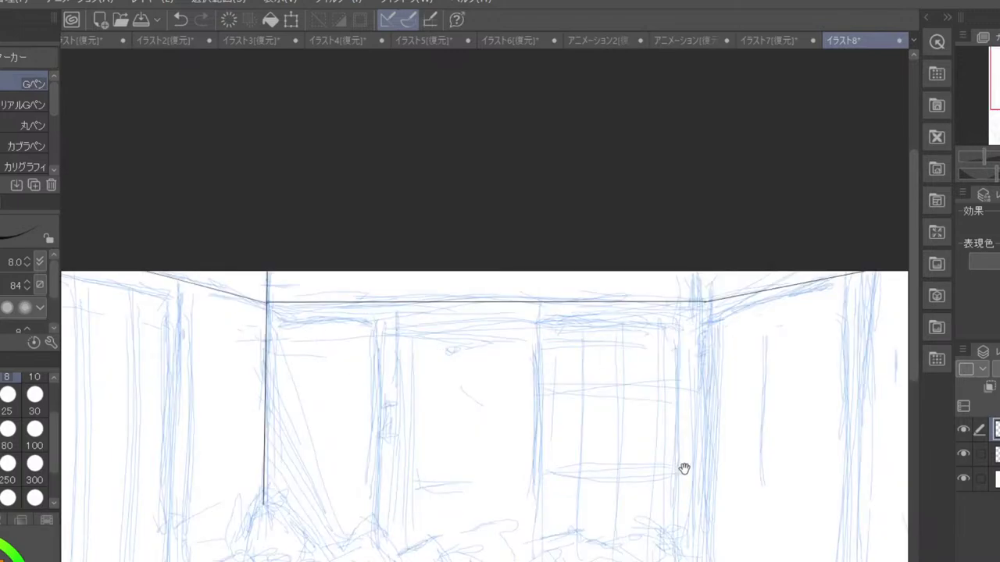
{"action": "left_click_drag", "start_coordinate": [682, 467], "coordinate": [500, 438]}
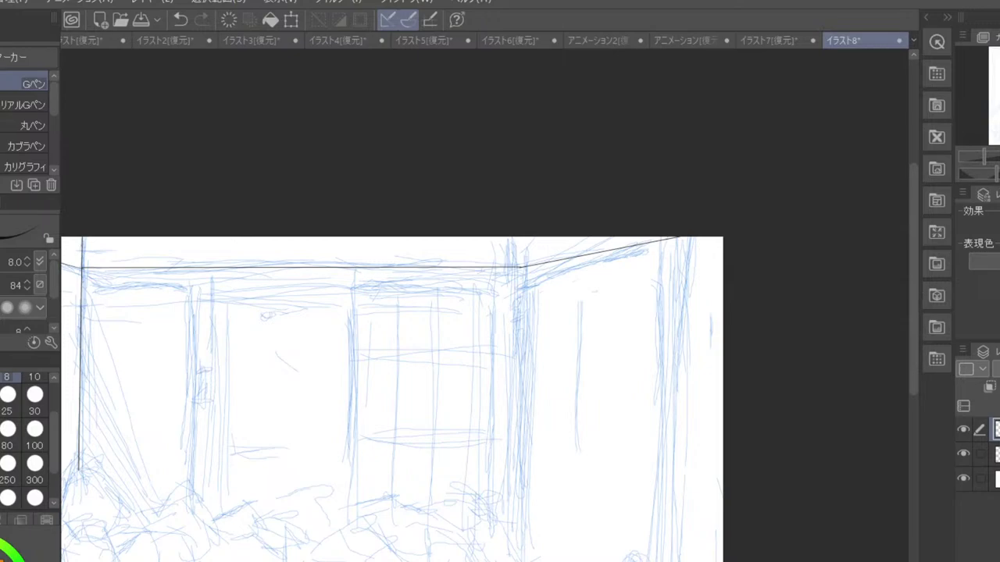
{"action": "key", "text": "u"}
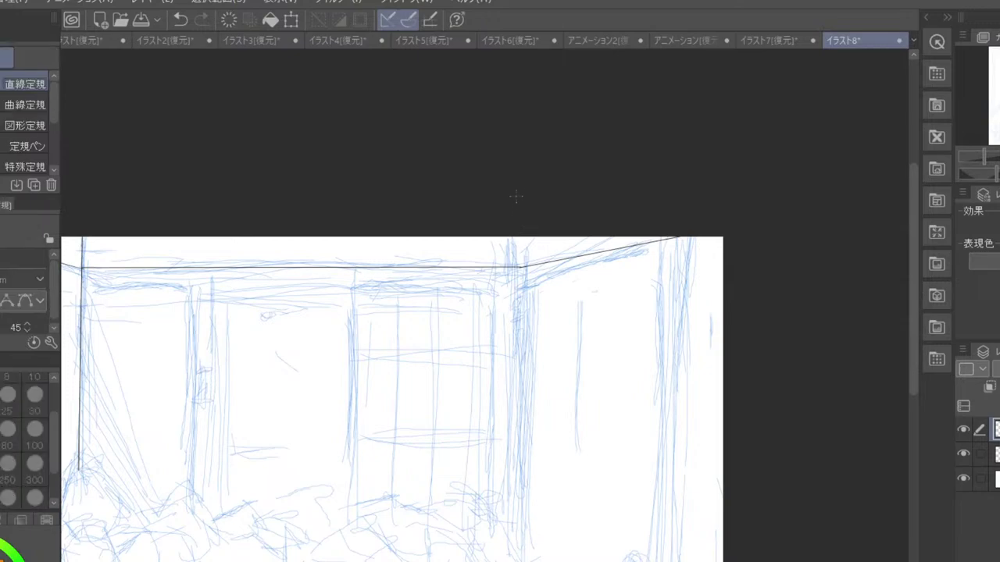
{"action": "left_click_drag", "start_coordinate": [522, 169], "coordinate": [519, 561]}
{"action": "left_click_drag", "start_coordinate": [517, 191], "coordinate": [518, 561]}
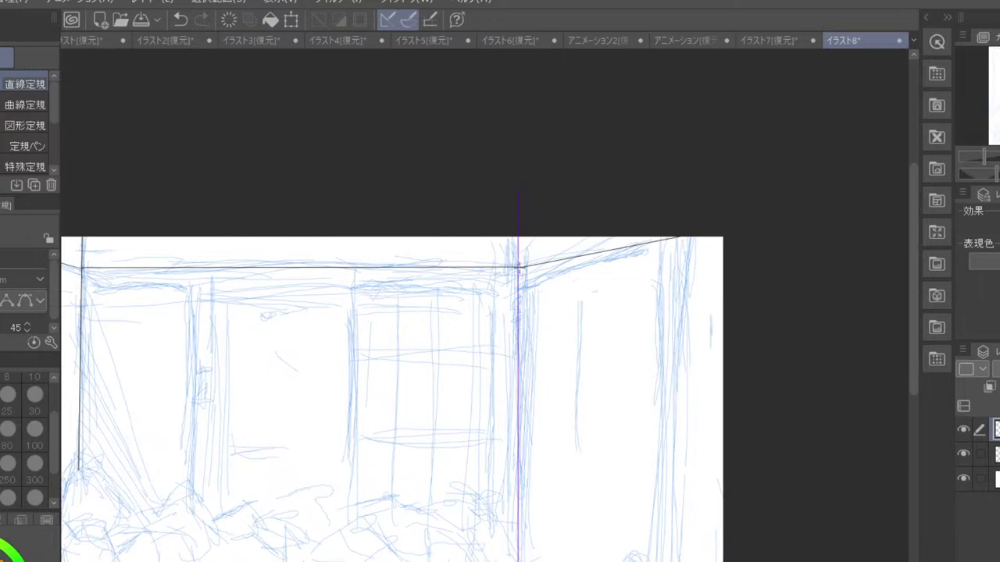
{"action": "left_click_drag", "start_coordinate": [517, 239], "coordinate": [520, 466]}
{"action": "key", "text": "ctrl+z"}
{"action": "key", "text": "p"}
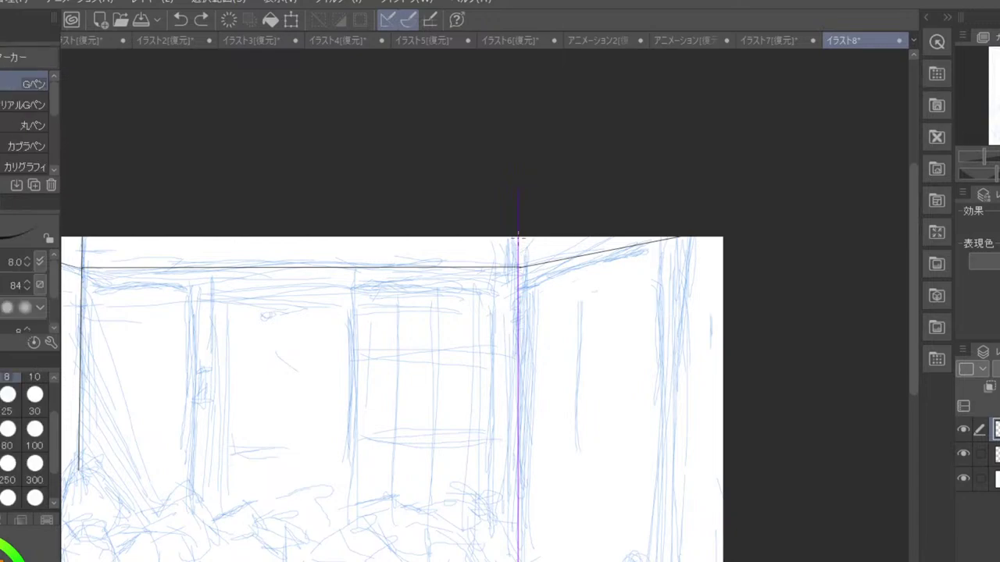
{"action": "left_click_drag", "start_coordinate": [518, 234], "coordinate": [518, 558]}
{"action": "left_click", "coordinate": [998, 430]}
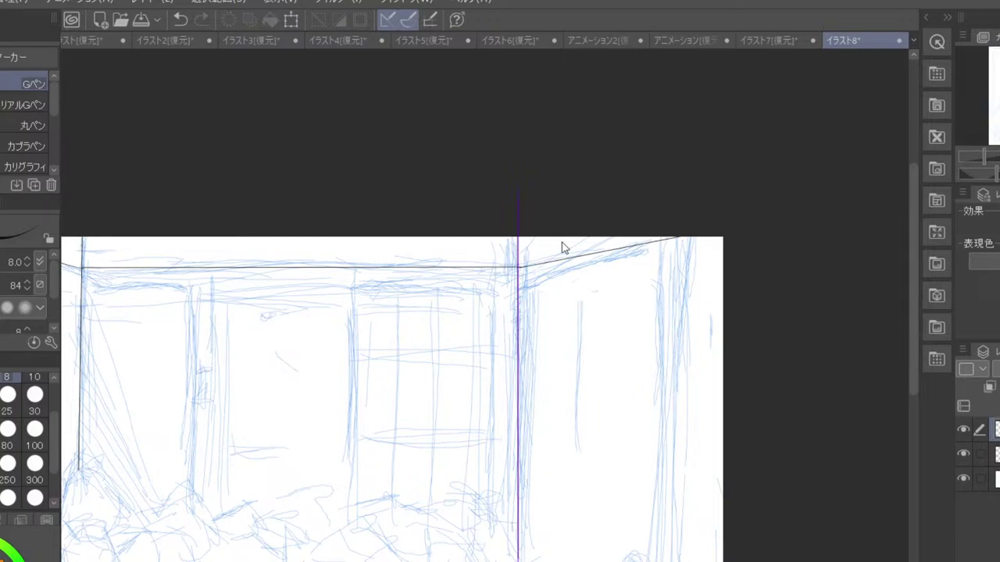
{"action": "key", "text": "Delete"}
- Examine the inked wall and ceiling edges in the whole room and close up
{"action": "scroll", "coordinate": [551, 244], "scroll_direction": "down", "scroll_amount": 3}
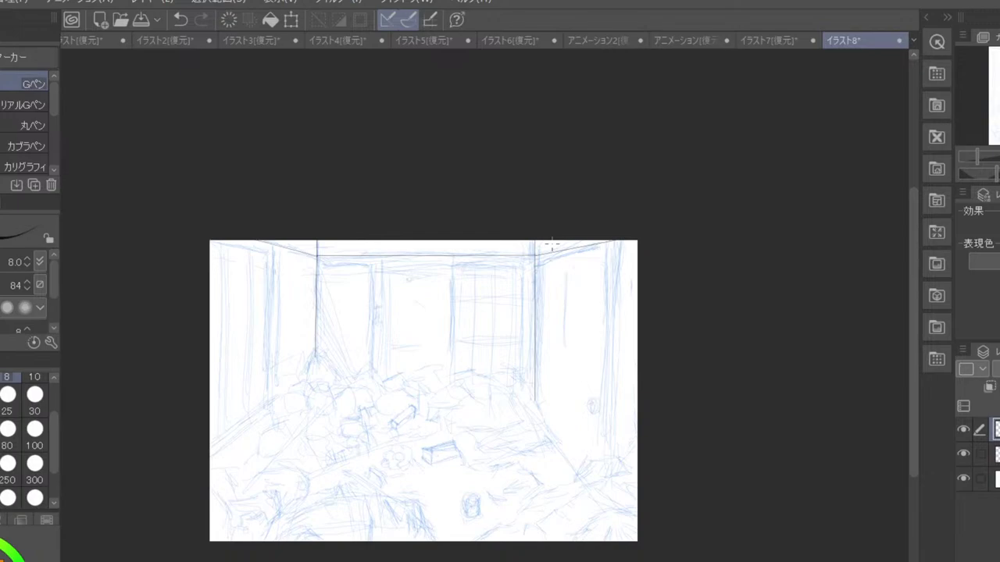
{"action": "scroll", "coordinate": [552, 245], "scroll_direction": "up", "scroll_amount": 2}
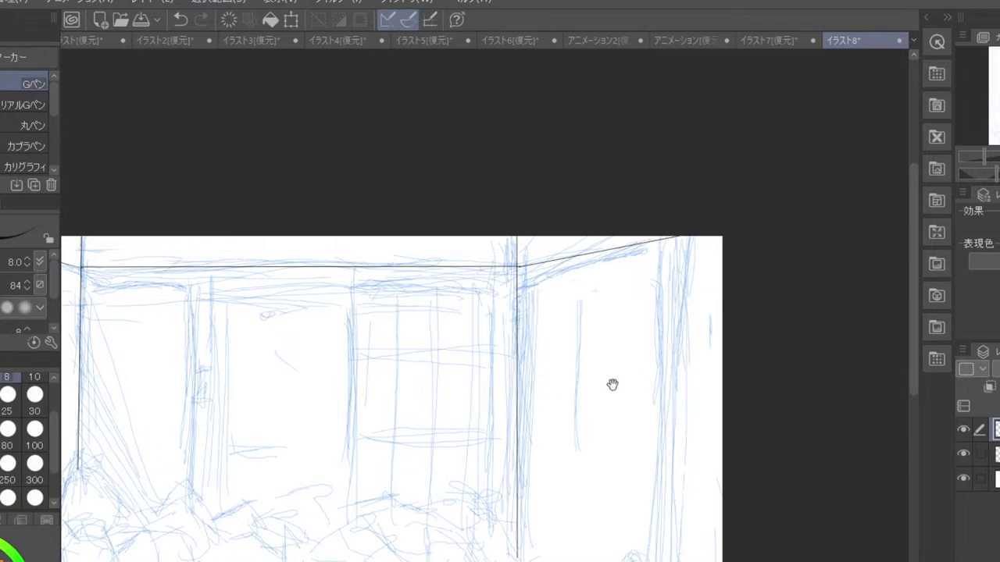
{"action": "mouse_move", "coordinate": [586, 461]}
{"action": "left_mouse_down"}
{"action": "mouse_move", "coordinate": [662, 361]}
{"action": "mouse_move", "coordinate": [681, 376]}
{"action": "mouse_move", "coordinate": [671, 409]}
{"action": "mouse_move", "coordinate": [647, 433]}
{"action": "left_mouse_up"}
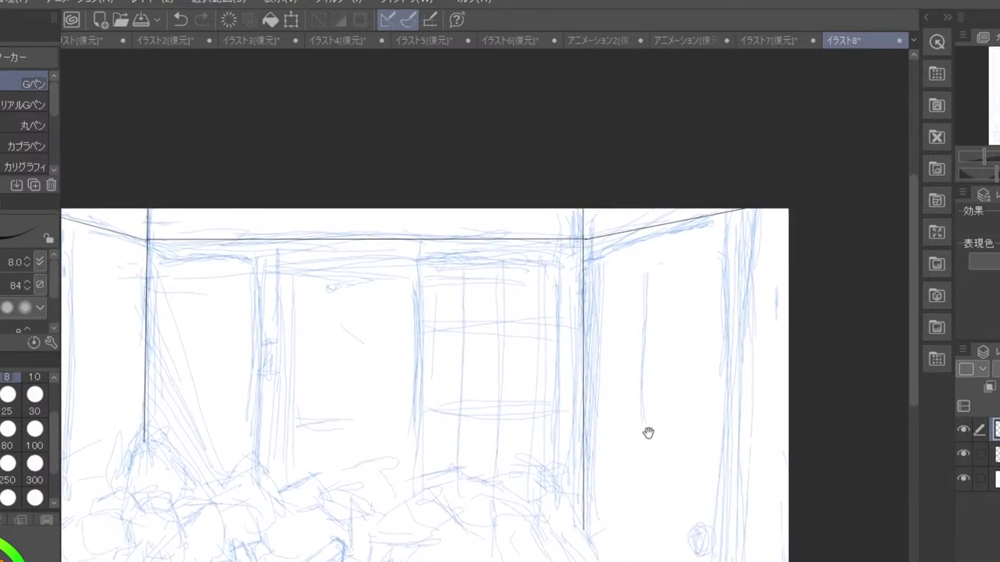
{"action": "scroll", "coordinate": [648, 433], "scroll_direction": "down", "scroll_amount": 2}
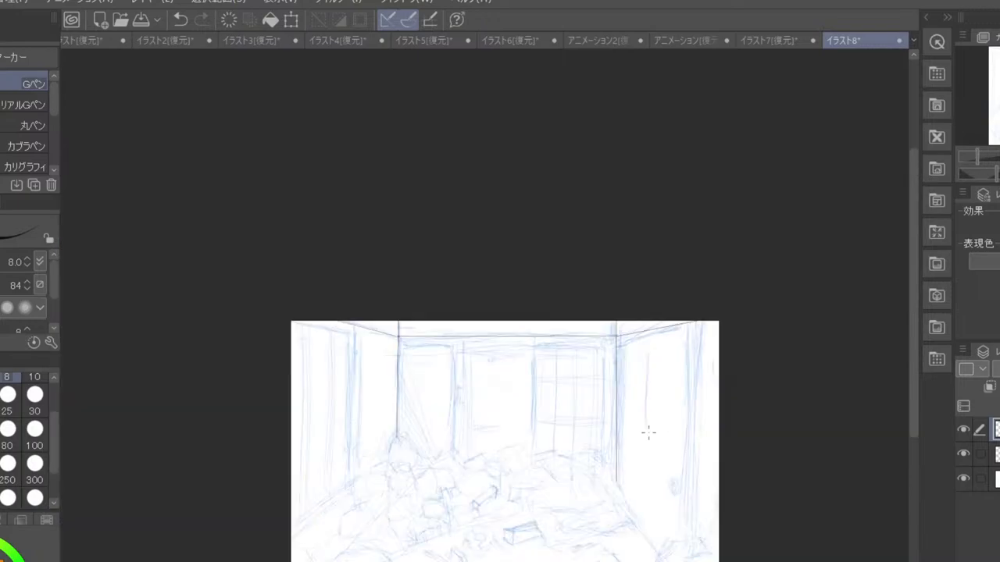
{"action": "scroll", "coordinate": [648, 433], "scroll_direction": "up", "scroll_amount": 2}
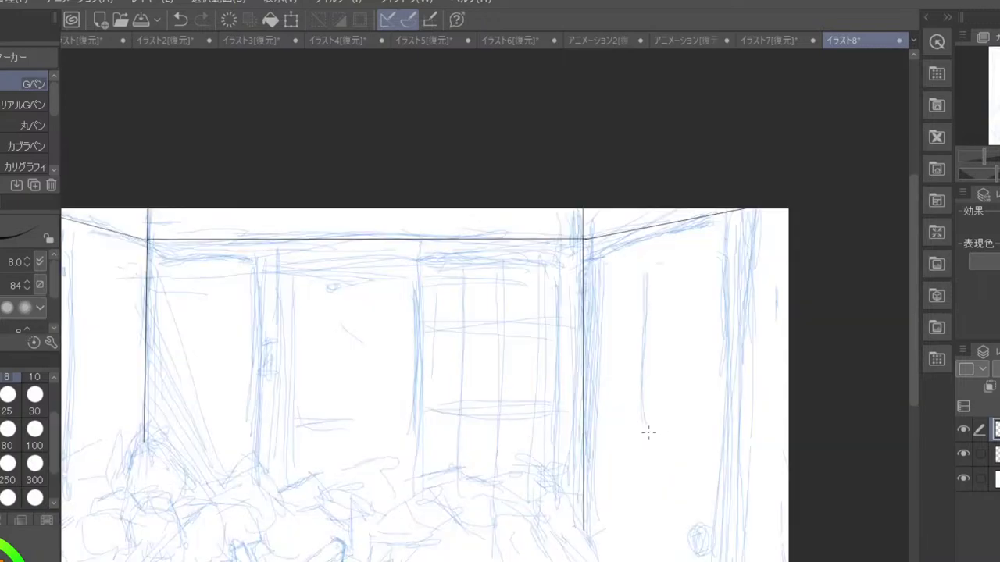
{"action": "scroll", "coordinate": [648, 433], "scroll_direction": "down", "scroll_amount": 2}
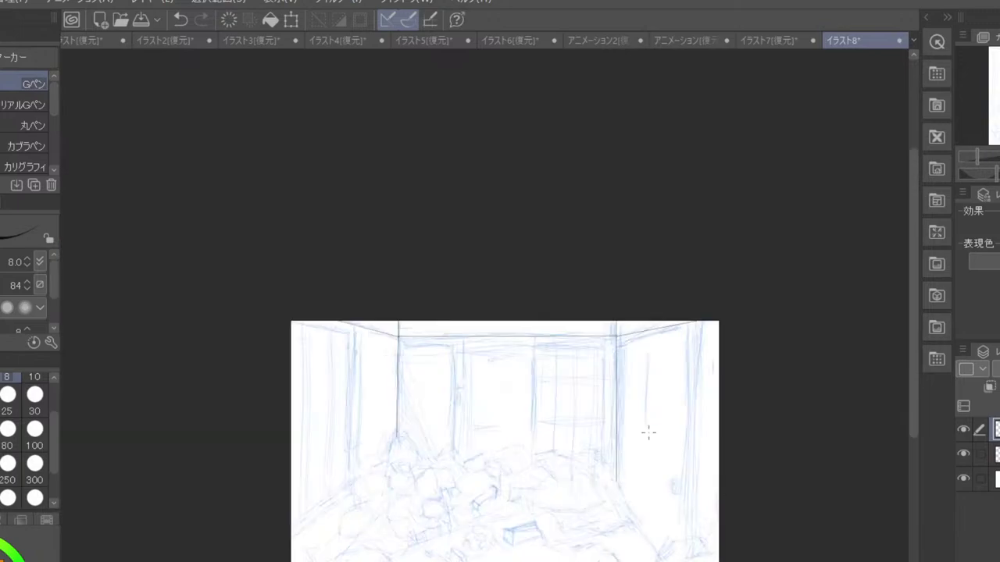
{"action": "scroll", "coordinate": [648, 433], "scroll_direction": "up", "scroll_amount": 2}
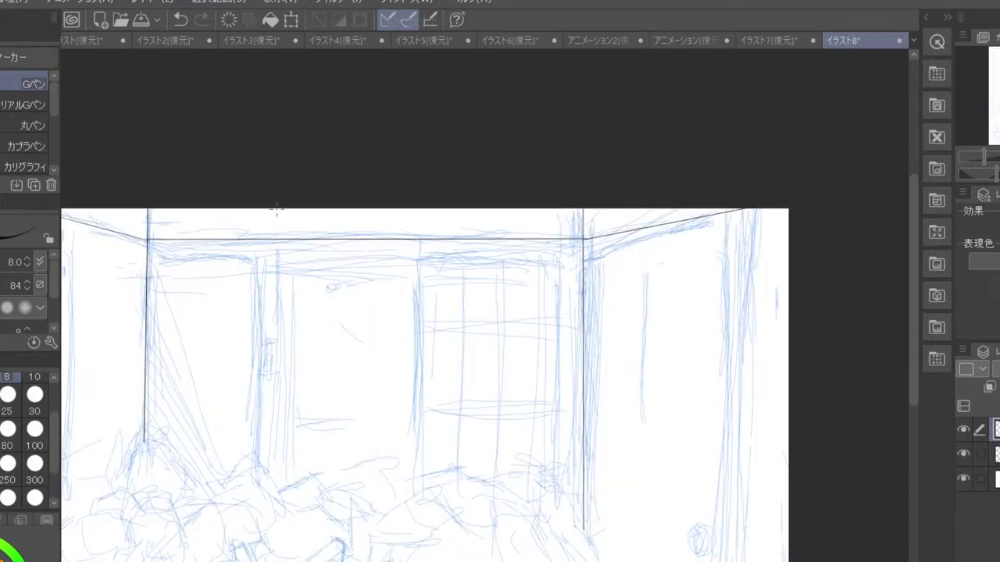
{"action": "key", "text": "u"}
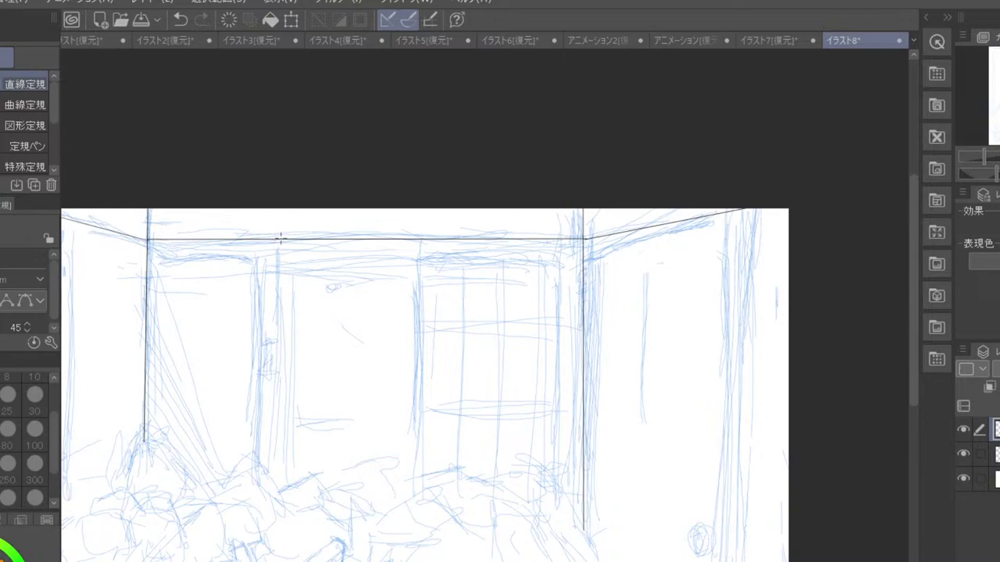
{"action": "left_click_drag", "start_coordinate": [280, 237], "coordinate": [270, 484]}
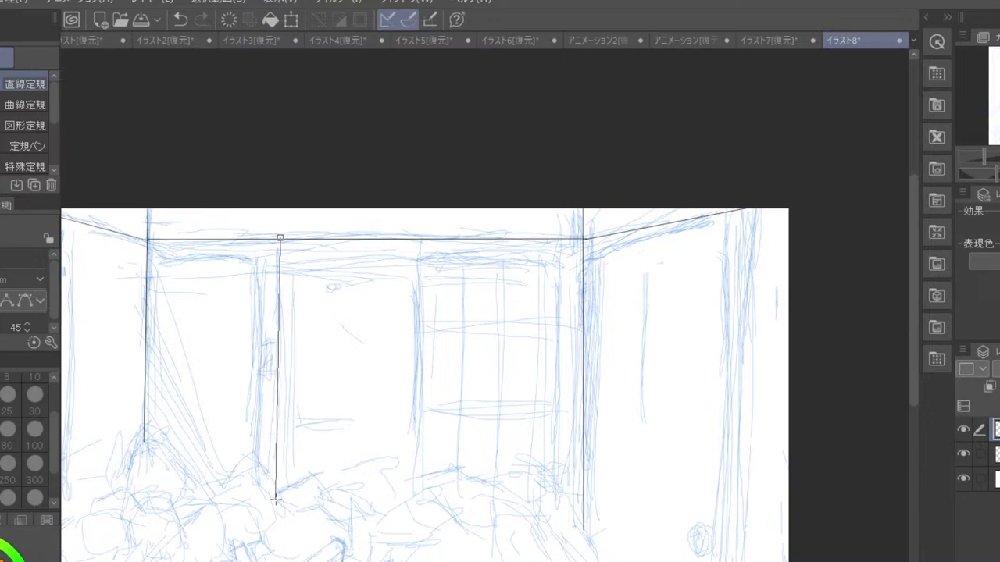
{"action": "left_click_drag", "start_coordinate": [275, 496], "coordinate": [277, 503]}
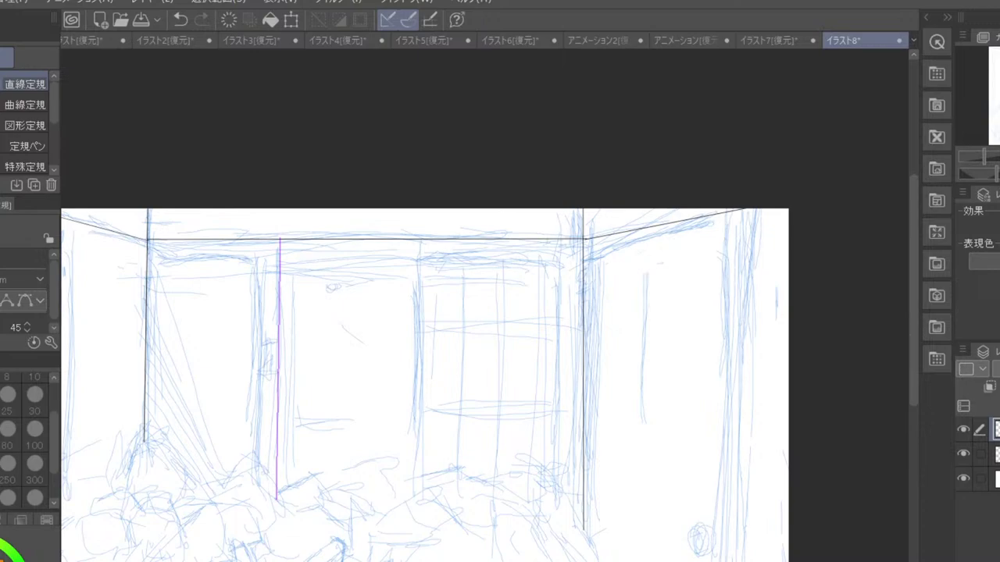
{"action": "key", "text": "ctrl+z"}
- Ink the back wall's left post as a vertical line from below the ceiling edge to the rubble along a straight ruler, and remove the ruler
{"action": "left_click", "coordinate": [277, 236]}
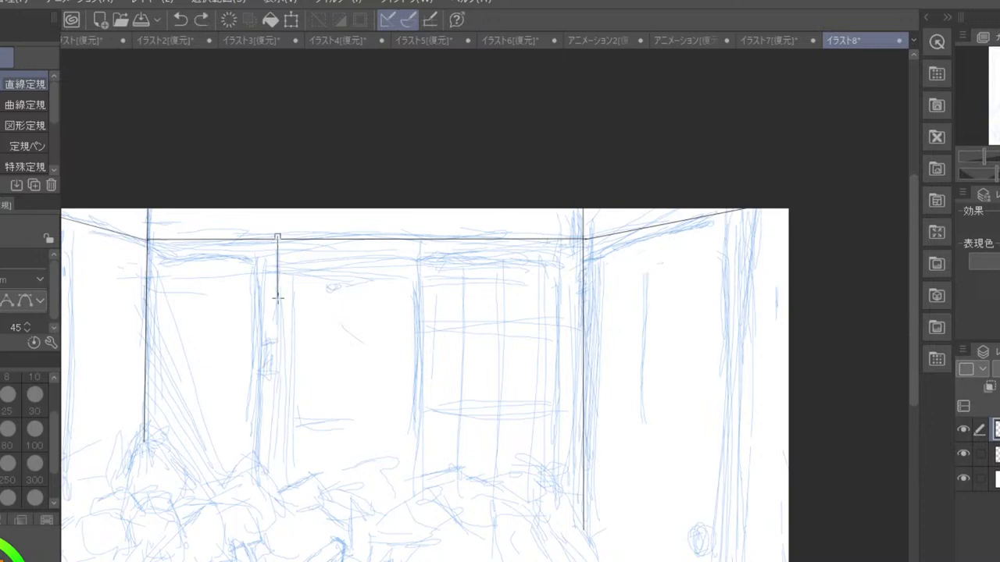
{"action": "left_click_drag", "start_coordinate": [277, 297], "coordinate": [277, 493]}
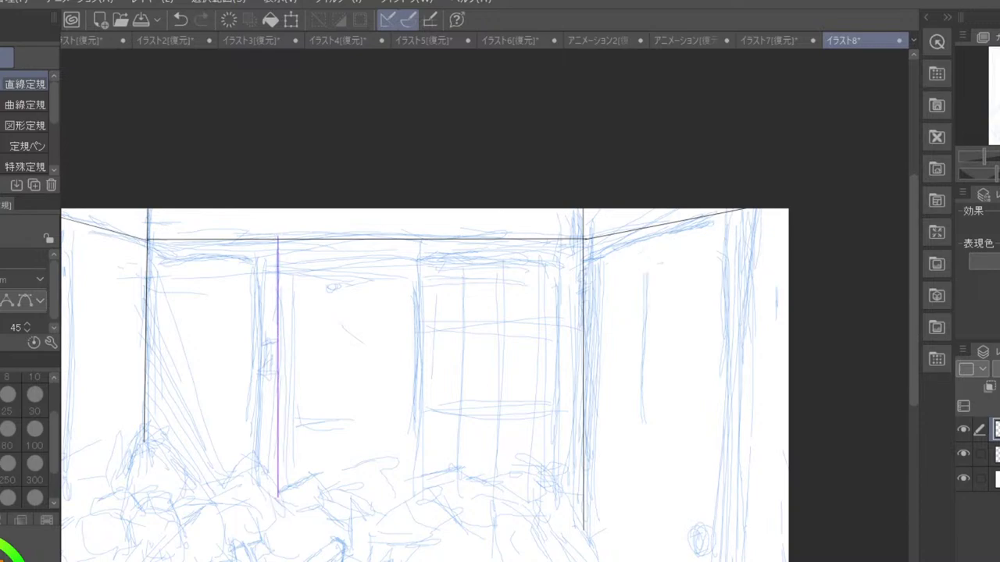
{"action": "key", "text": "p"}
{"action": "left_click_drag", "start_coordinate": [281, 243], "coordinate": [276, 490]}
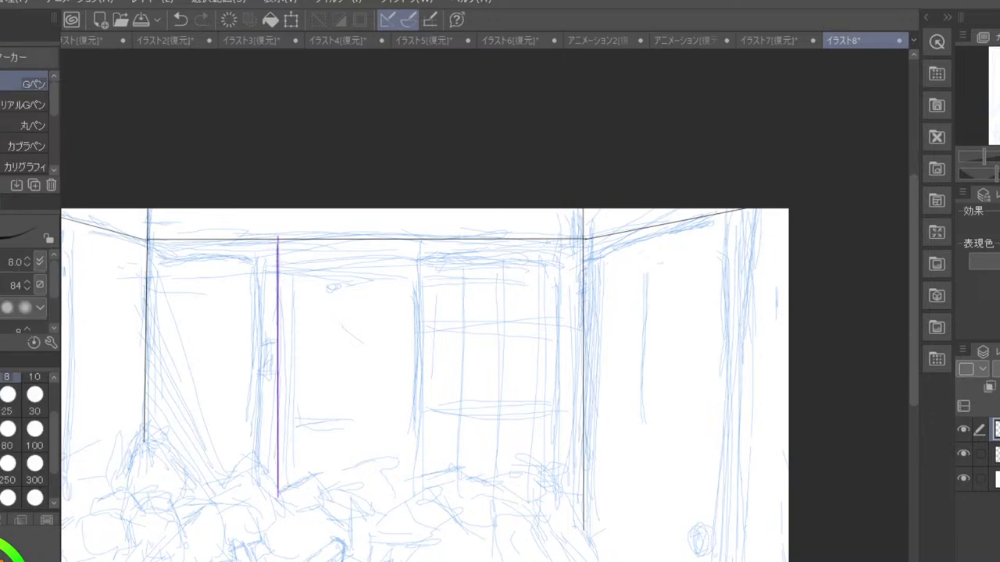
{"action": "left_click", "coordinate": [999, 429]}
{"action": "key", "text": "Delete"}
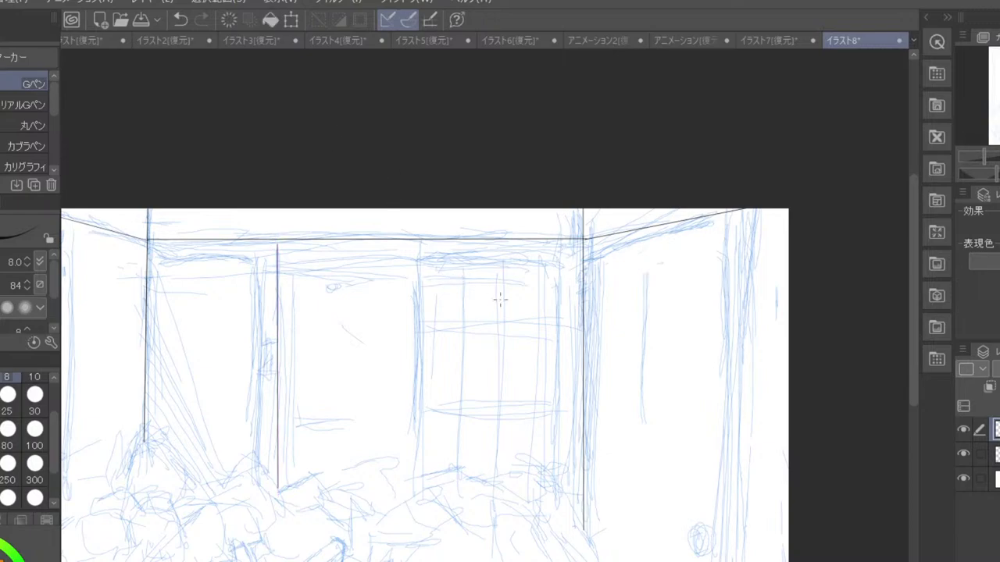
- Examine the inked lines with the blue rough layer hidden, and show the rough again
{"action": "left_click", "coordinate": [962, 454]}
{"action": "key", "text": "ctrl+minus"}
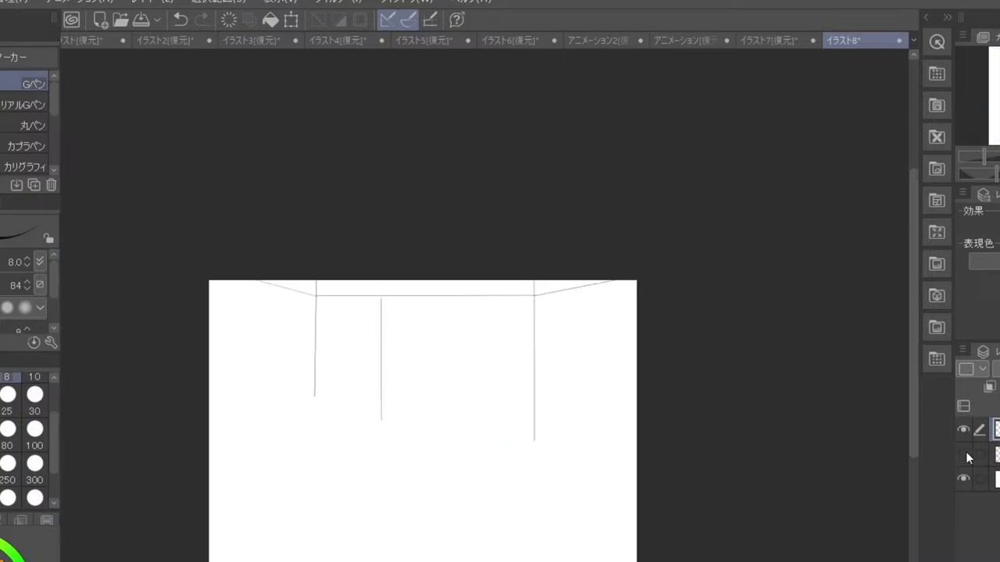
{"action": "key", "text": "ctrl+minus"}
{"action": "key", "text": "ctrl+plus"}
{"action": "key", "text": "ctrl+plus"}
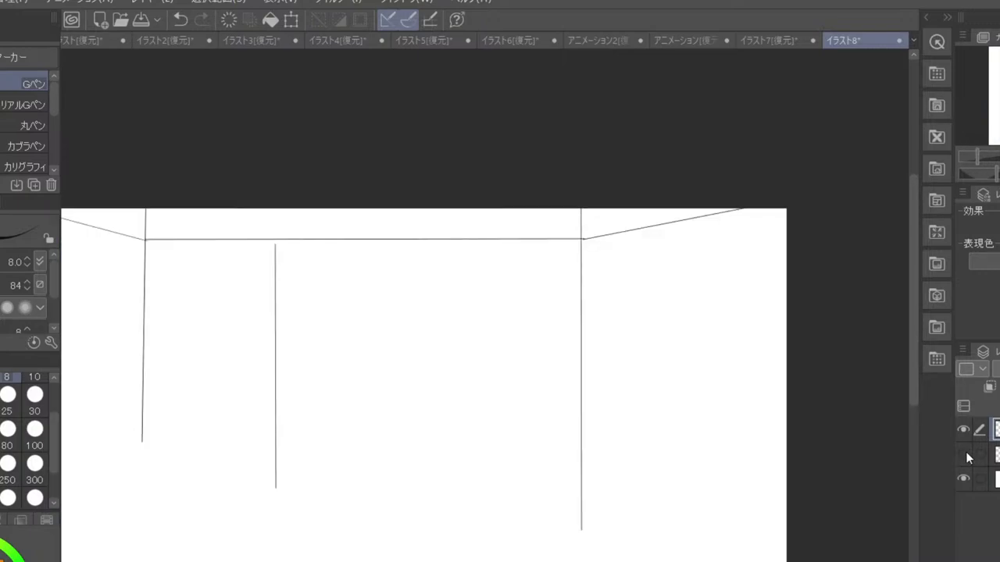
{"action": "left_click", "coordinate": [963, 454]}
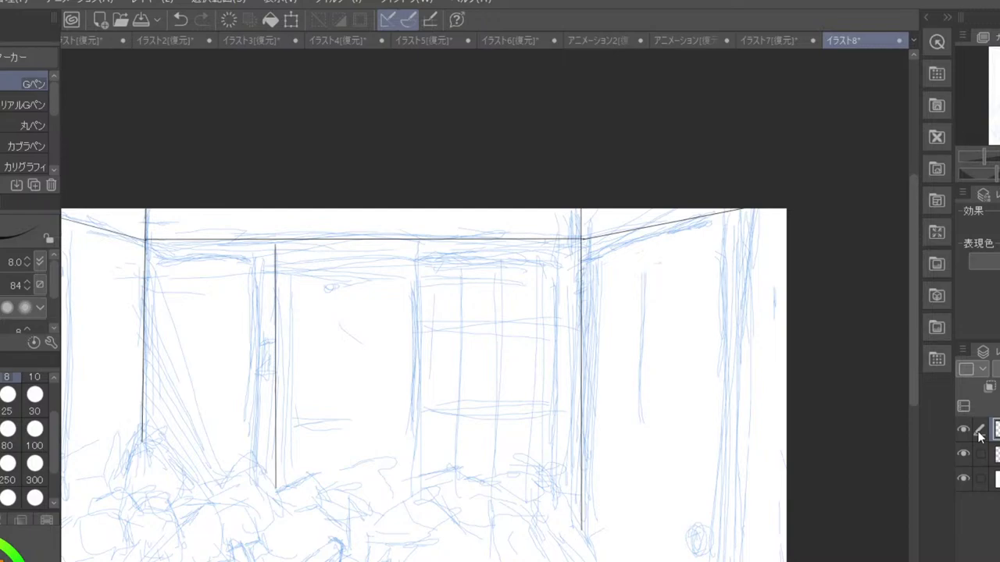
{"action": "key", "text": "ctrl+minus"}
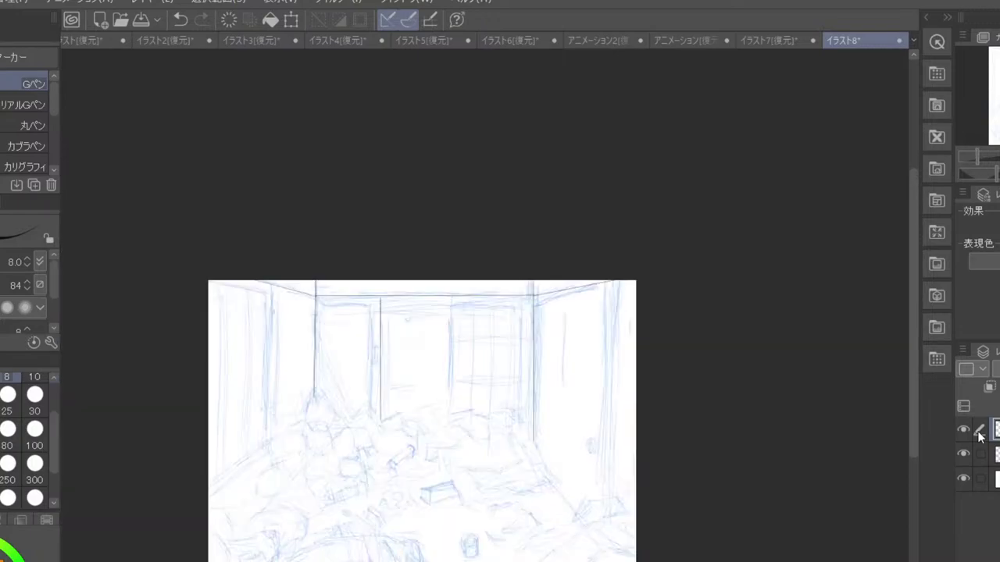
{"action": "key", "text": "ctrl+plus"}
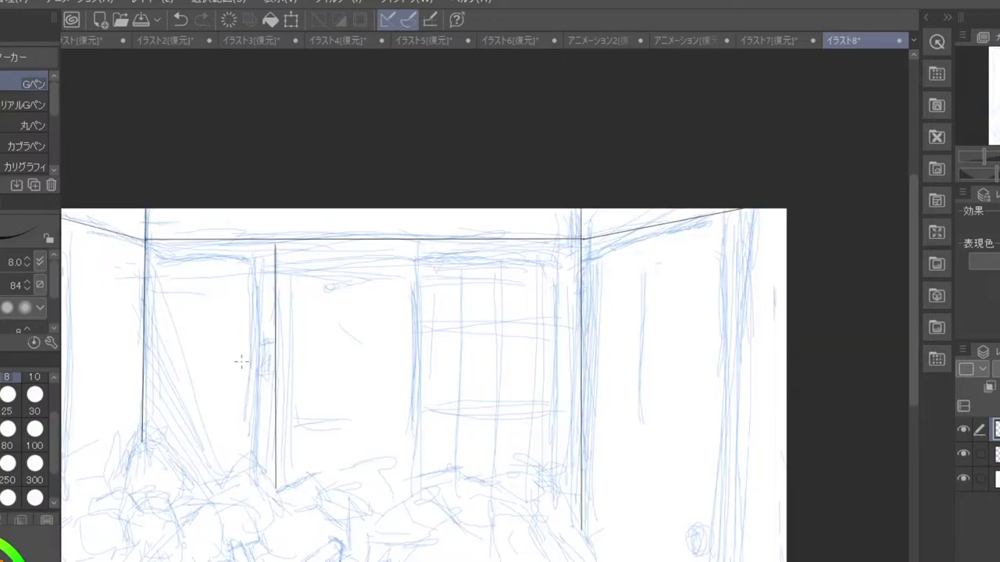
- Ink the left wall's second slanted line from the canvas's upper-left corner to the back-left corner with Gペン along a straight ruler, and remove the ruler
{"action": "left_click_drag", "start_coordinate": [192, 364], "coordinate": [357, 408]}
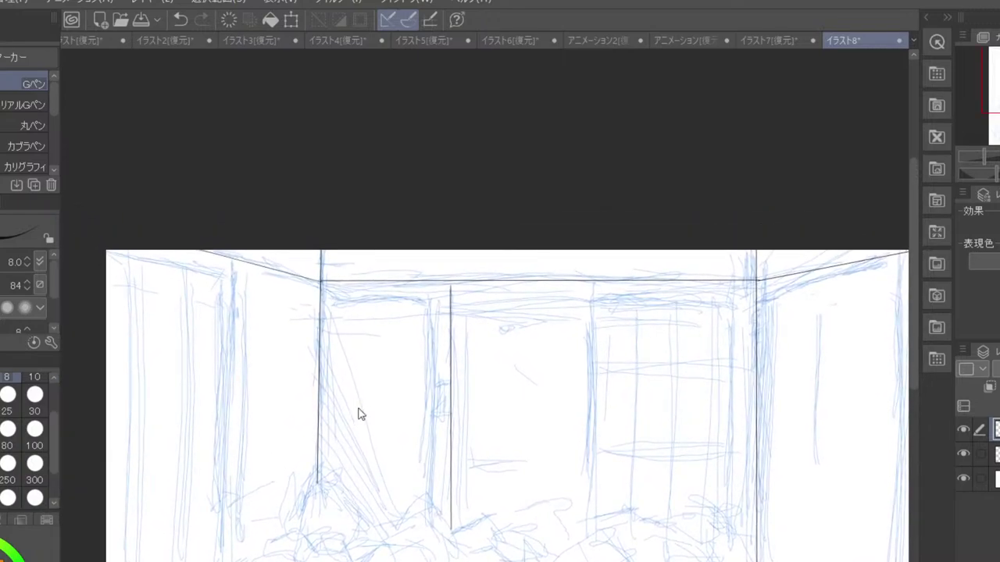
{"action": "key", "text": "u"}
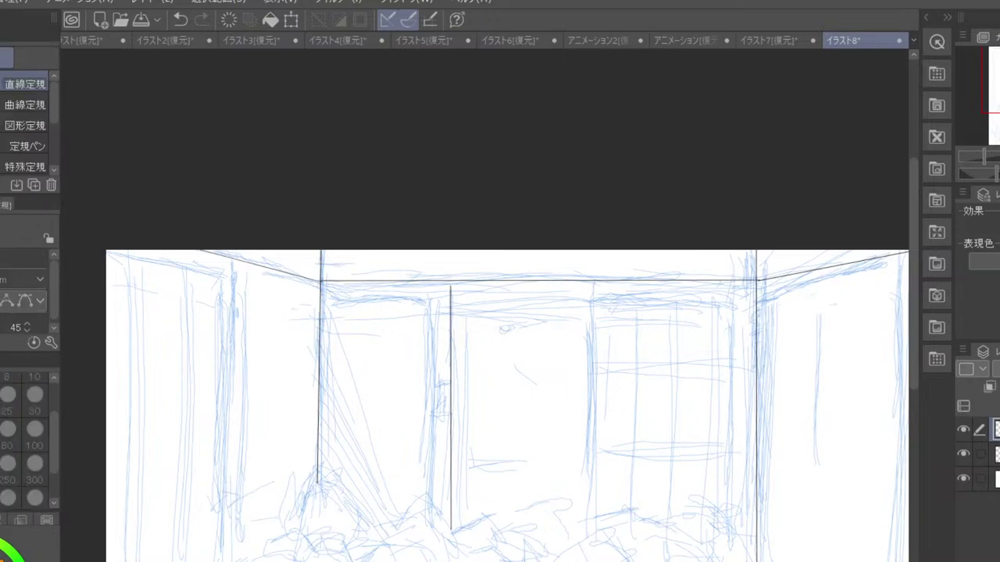
{"action": "left_click_drag", "start_coordinate": [505, 328], "coordinate": [104, 251]}
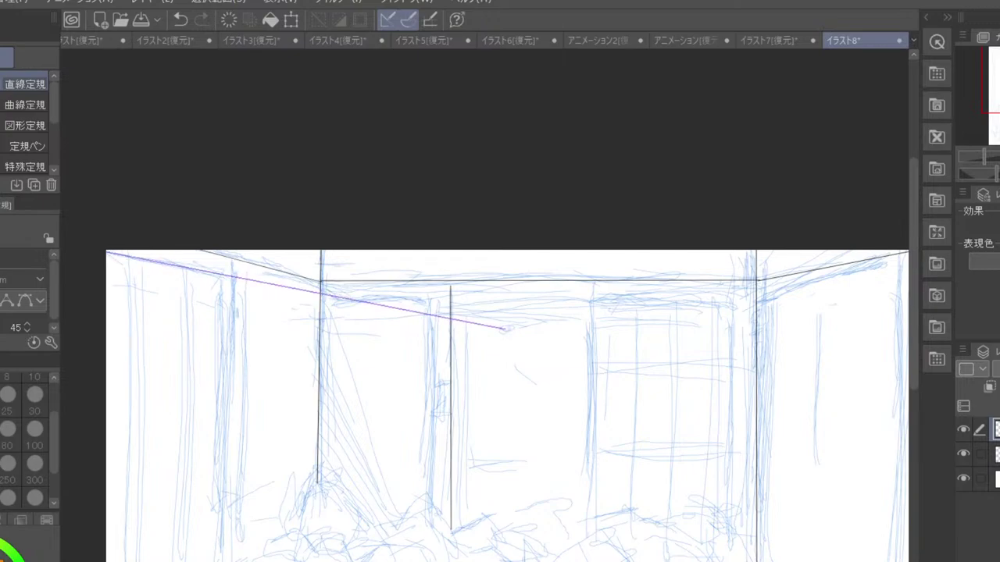
{"action": "key", "text": "p"}
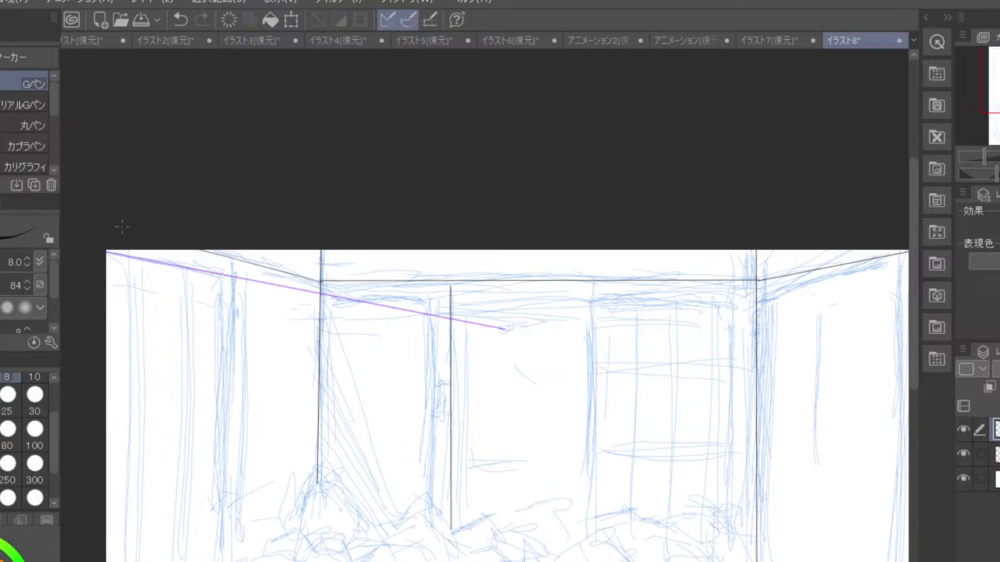
{"action": "left_click_drag", "start_coordinate": [109, 257], "coordinate": [320, 293]}
{"action": "left_click", "coordinate": [999, 429]}
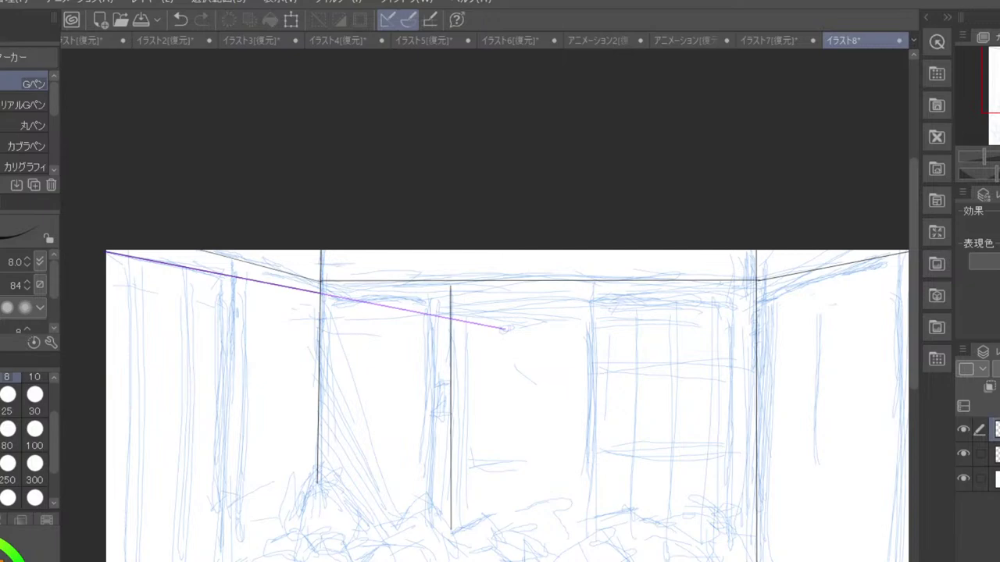
{"action": "key", "text": "ctrl+z"}
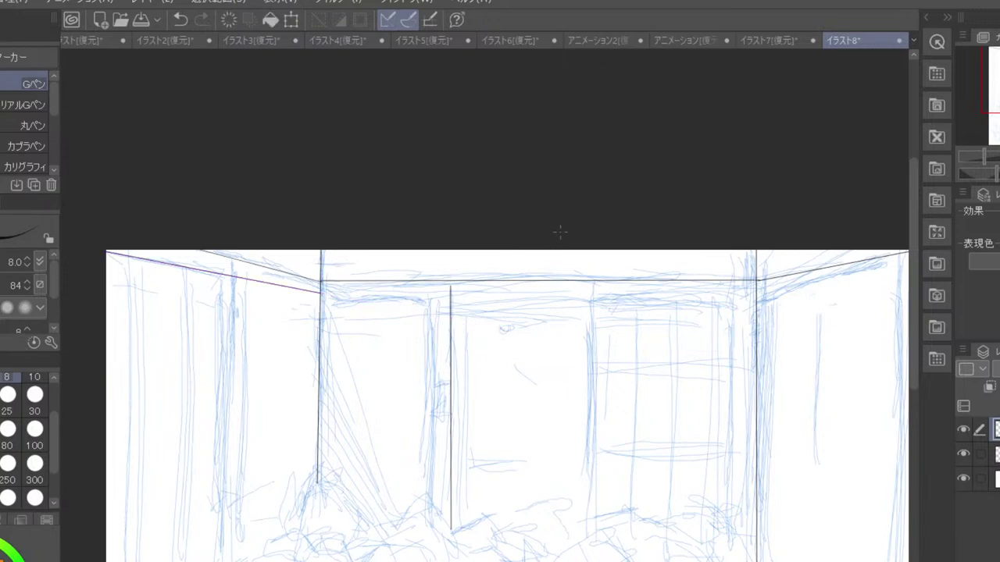
{"action": "left_click", "coordinate": [962, 454]}
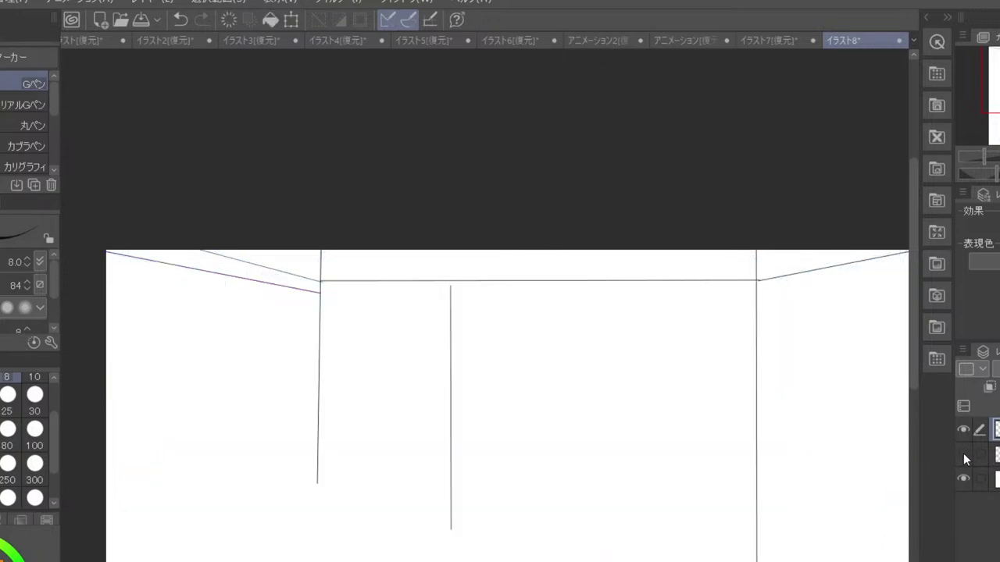
{"action": "left_click", "coordinate": [964, 454]}
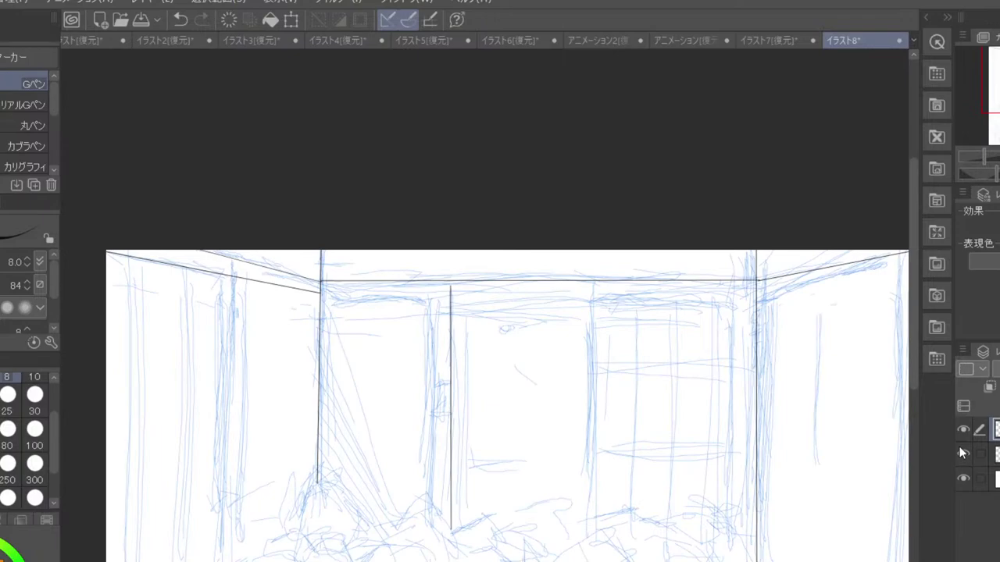
- Ink a horizontal line below the back wall's ceiling edge from the back-left corner to the left post along a straight ruler, and remove the ruler
{"action": "key", "text": "u"}
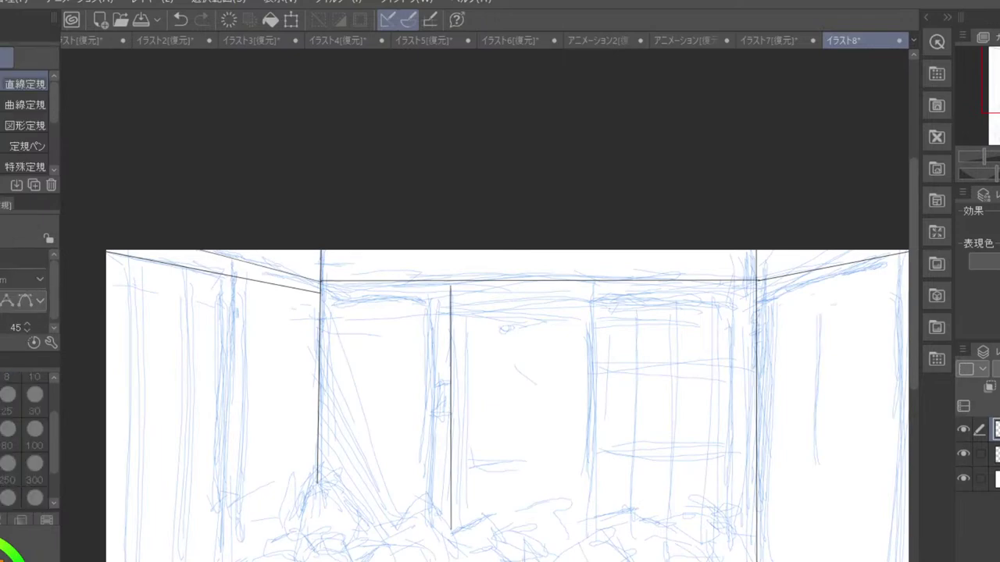
{"action": "left_click_drag", "start_coordinate": [320, 293], "coordinate": [455, 294]}
{"action": "key", "text": "p"}
{"action": "left_click_drag", "start_coordinate": [322, 294], "coordinate": [453, 293]}
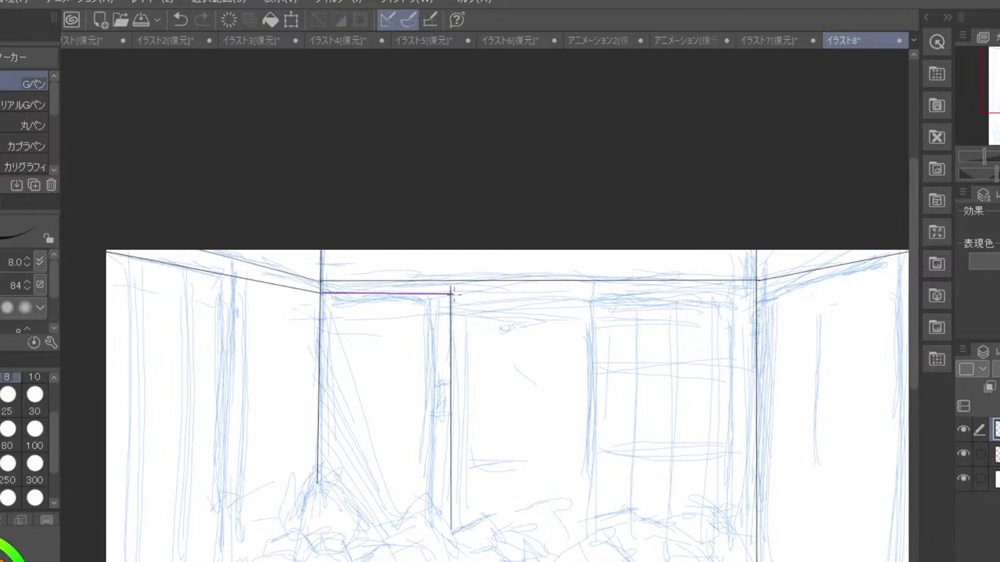
{"action": "left_click", "coordinate": [998, 429]}
{"action": "key", "text": "Delete"}
- Ink the horizontal line above the back wall's right window along a straight ruler at the left beam line's height, and remove the ruler
{"action": "key", "text": "u"}
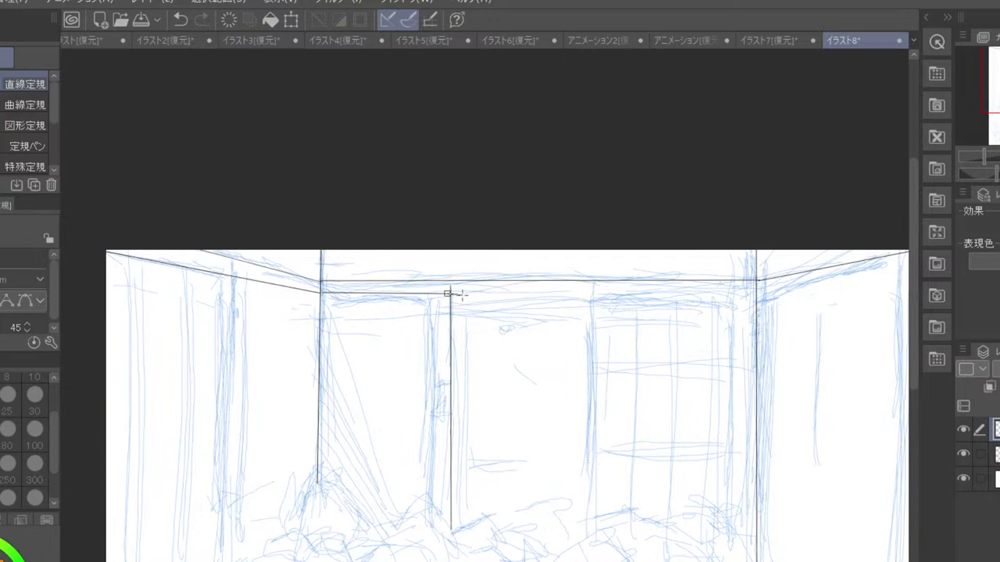
{"action": "left_click_drag", "start_coordinate": [447, 293], "coordinate": [734, 294]}
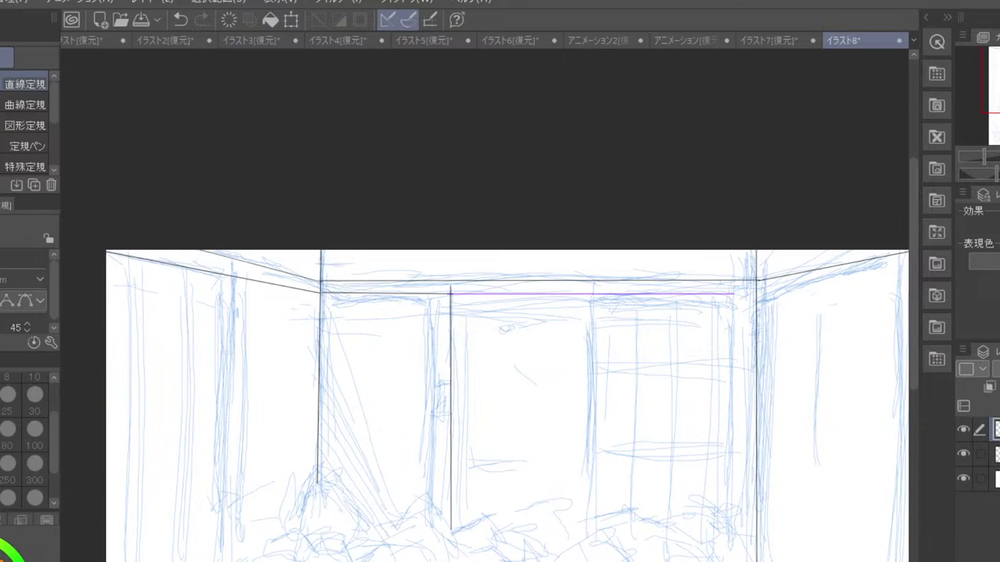
{"action": "key", "text": "p"}
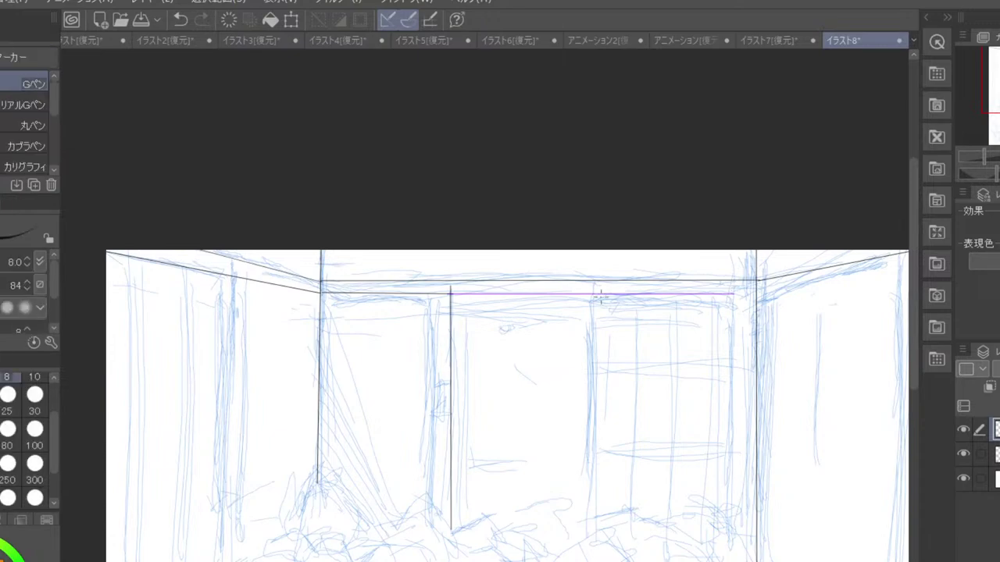
{"action": "left_click_drag", "start_coordinate": [598, 295], "coordinate": [739, 293]}
{"action": "left_click", "coordinate": [999, 428]}
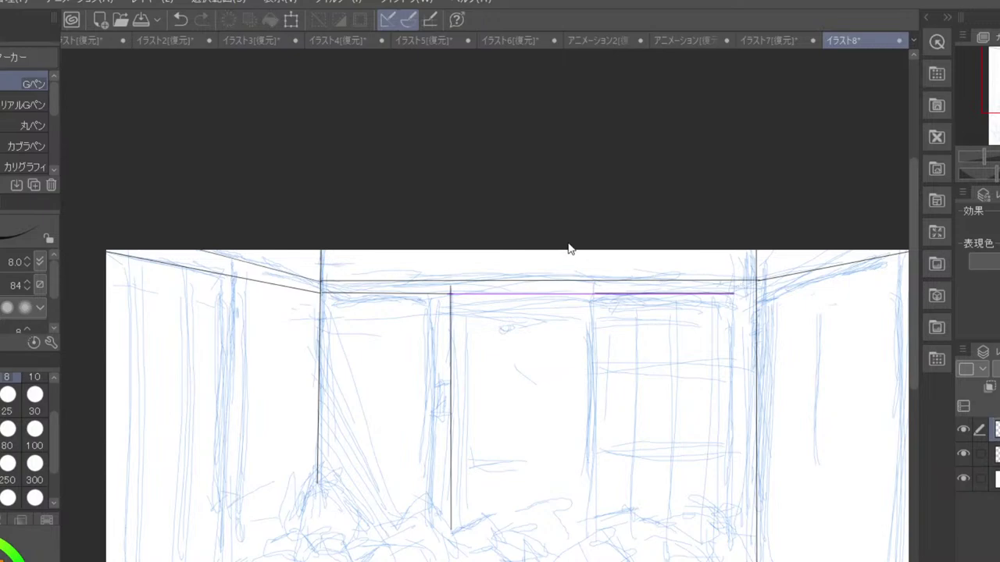
{"action": "key", "text": "Delete"}
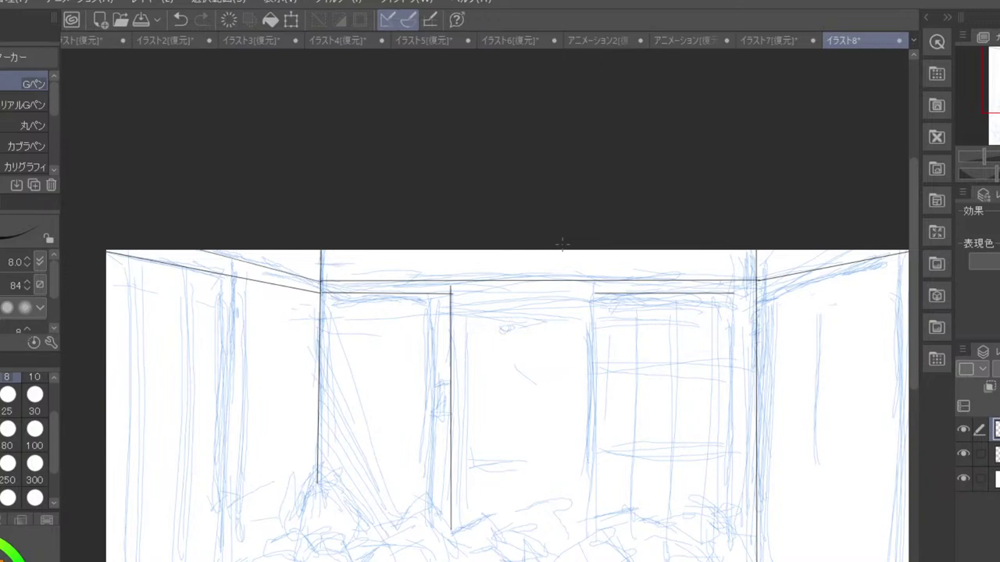
- Ink the vertical line left of the back wall's right window from the ceiling edge to the rubble along a straight ruler, and remove the ruler
{"action": "key", "text": "u"}
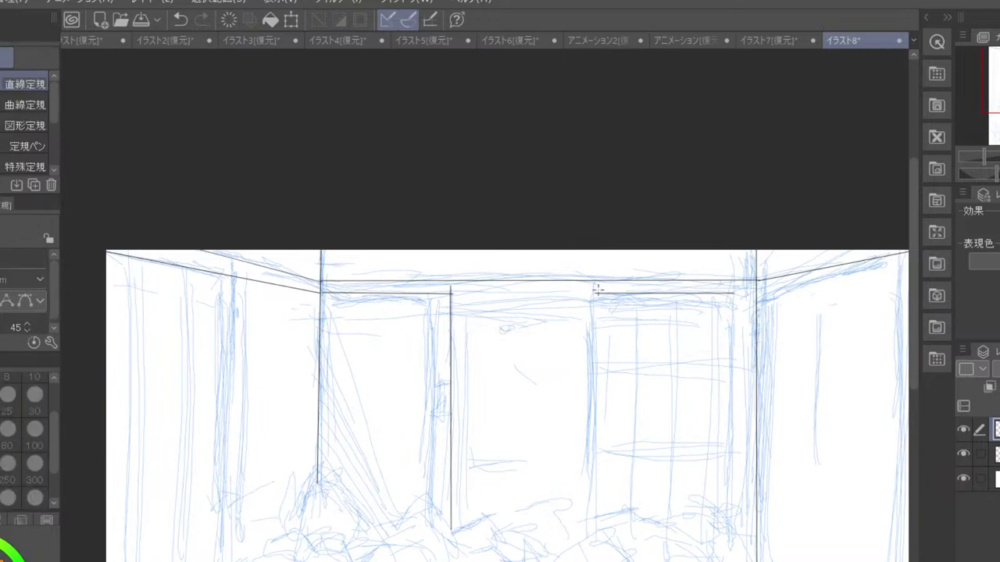
{"action": "left_click_drag", "start_coordinate": [590, 282], "coordinate": [588, 538]}
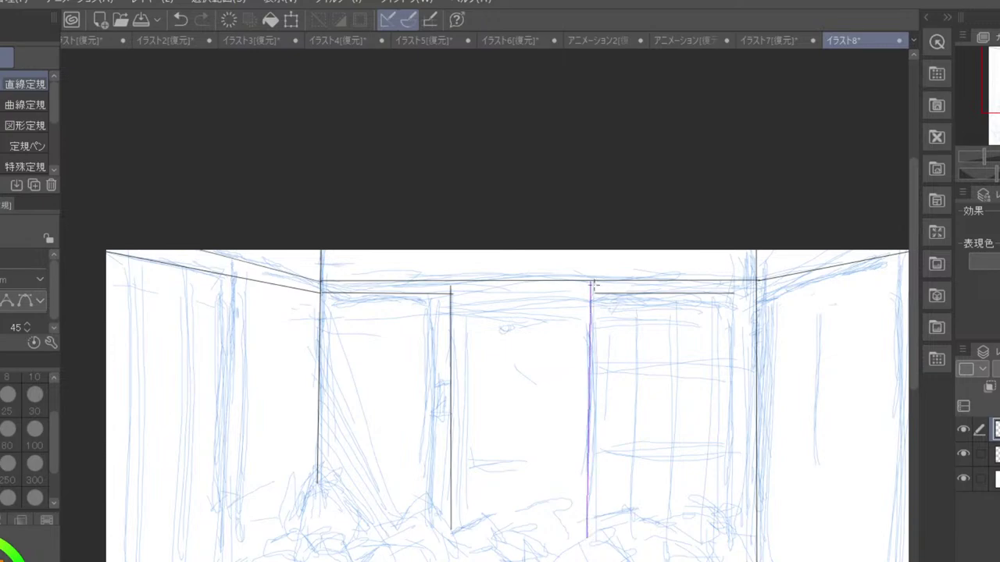
{"action": "key", "text": "p"}
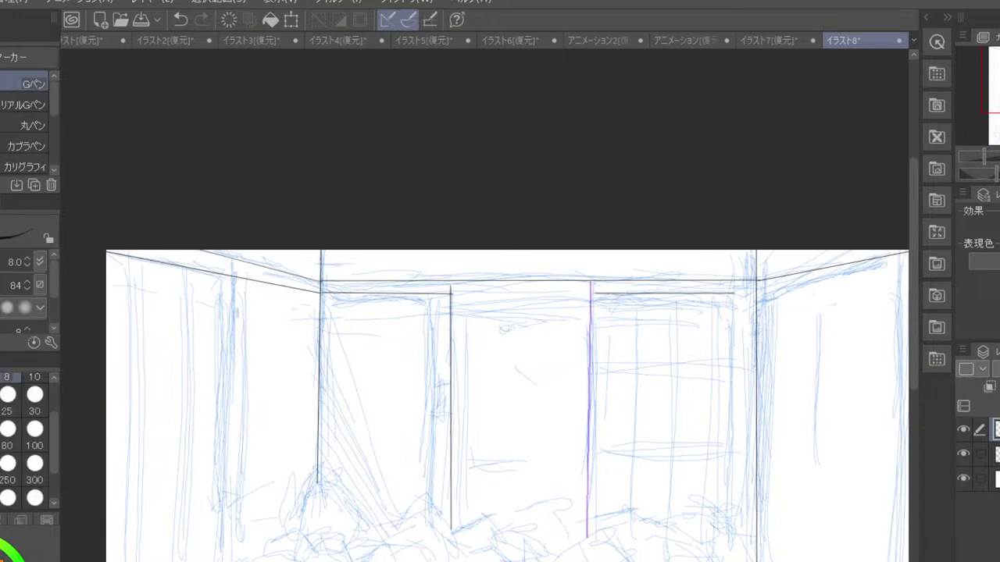
{"action": "left_click_drag", "start_coordinate": [590, 285], "coordinate": [588, 537]}
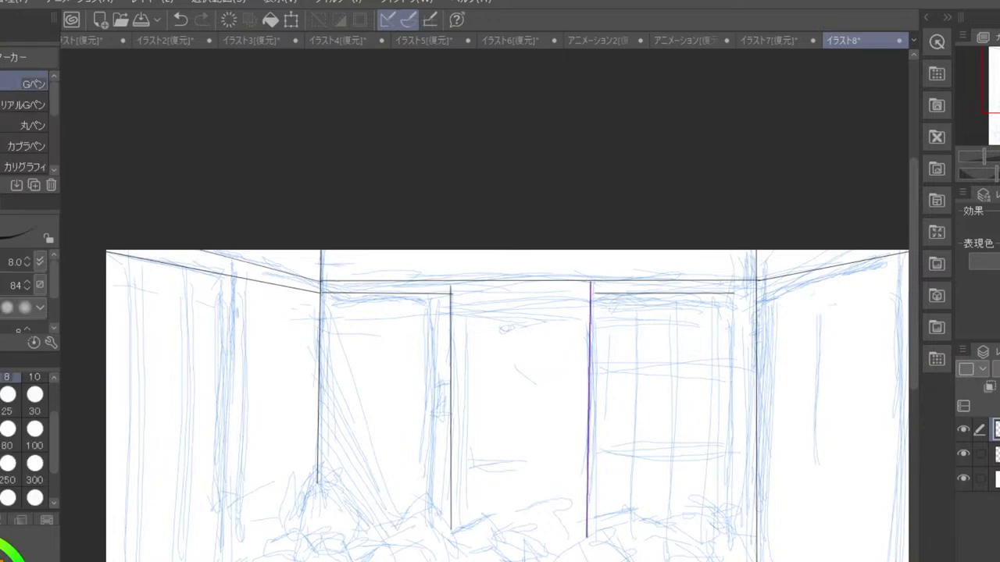
{"action": "left_click", "coordinate": [998, 430]}
{"action": "key", "text": "Delete"}
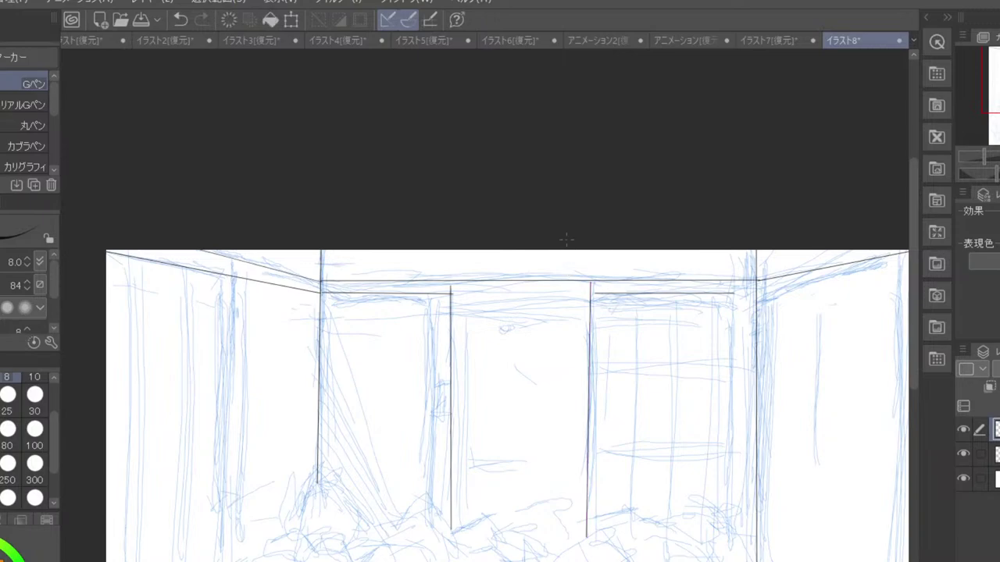
- Check the back wall's inked posts and beam lines with the blue rough layer hidden, and show the rough again
{"action": "left_click", "coordinate": [963, 453]}
{"action": "key", "text": "ctrl+minus"}
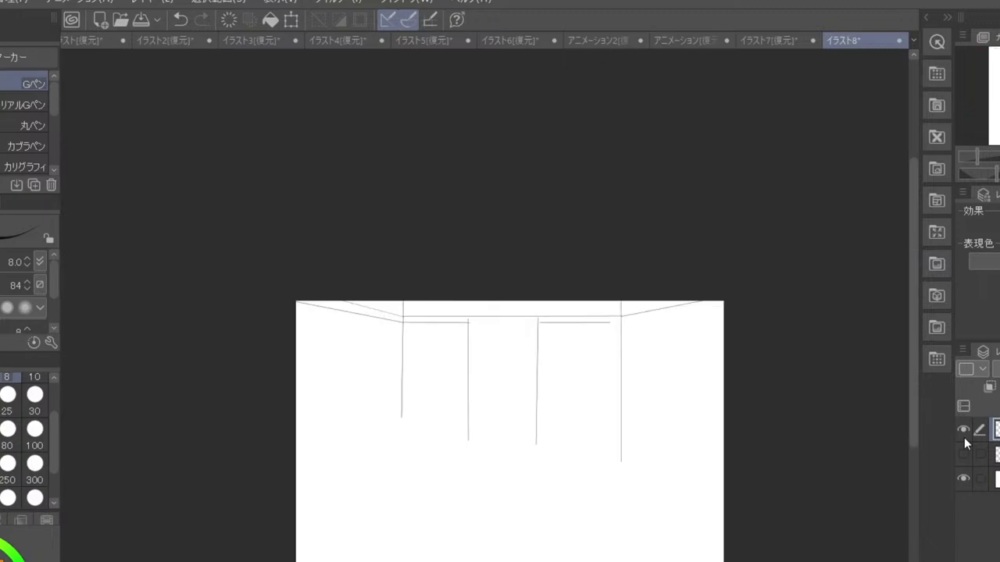
{"action": "key", "text": "ctrl+minus"}
{"action": "key", "text": "ctrl+plus"}
{"action": "key", "text": "ctrl+plus"}
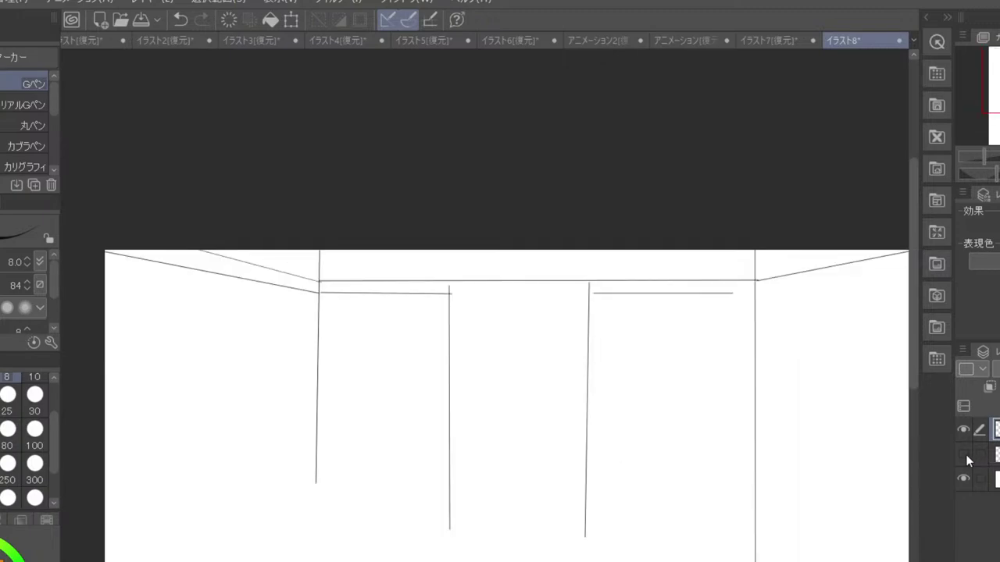
{"action": "left_click", "coordinate": [962, 453]}
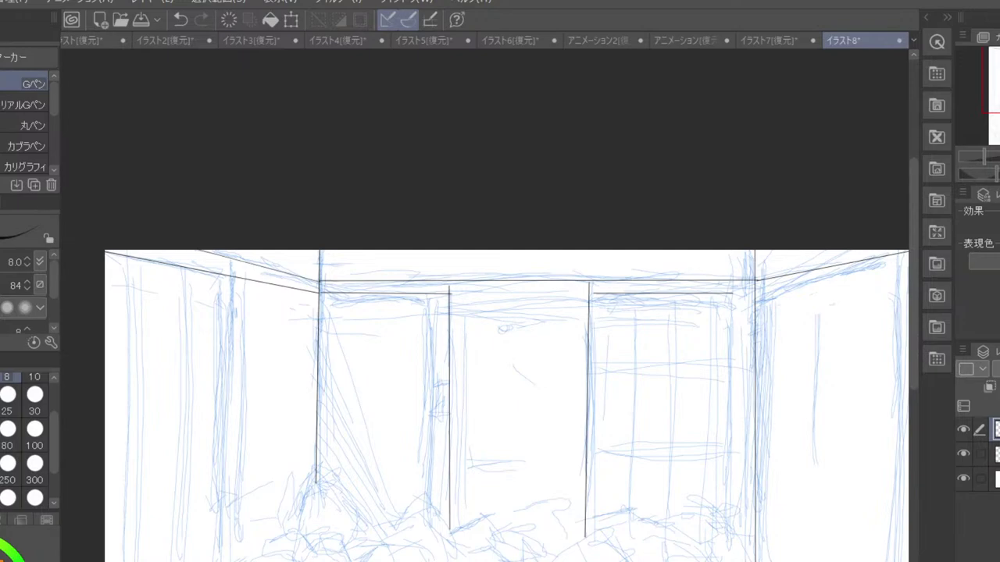
- Try to ink a slightly slanted vertical line at the right side of the back wall's right window along a straight ruler, checking it without the rough
{"action": "key", "text": "u"}
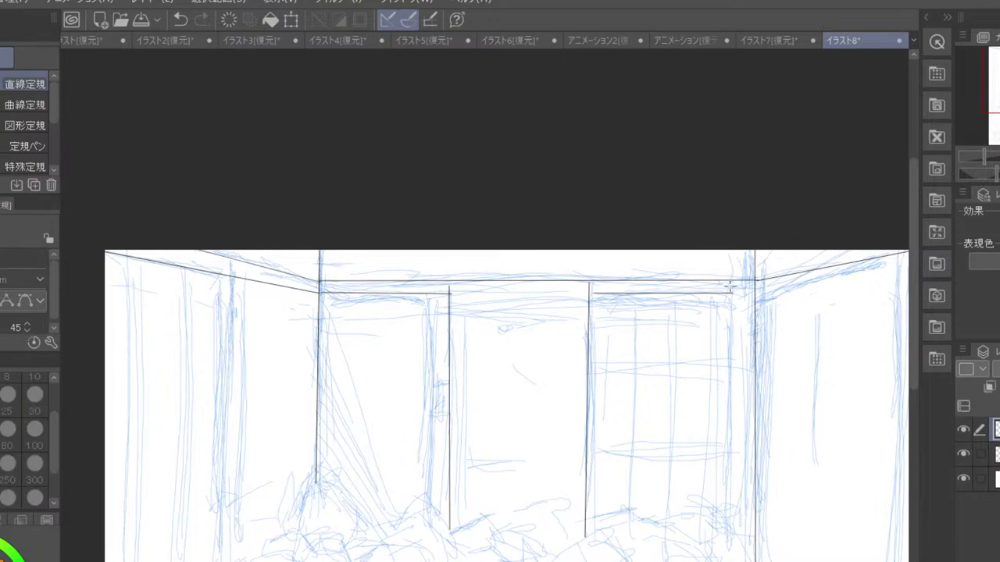
{"action": "left_click_drag", "start_coordinate": [732, 281], "coordinate": [727, 519]}
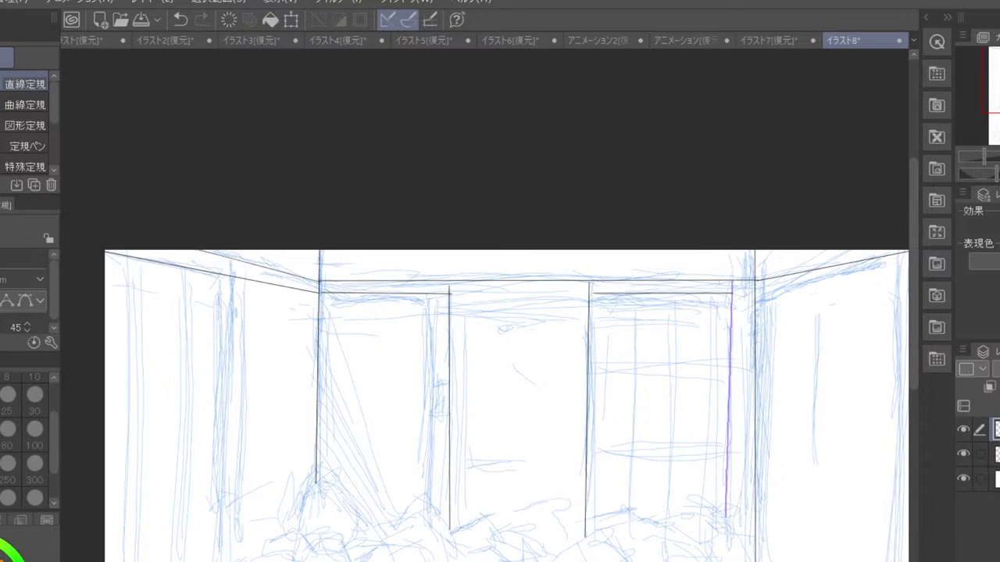
{"action": "key", "text": "p"}
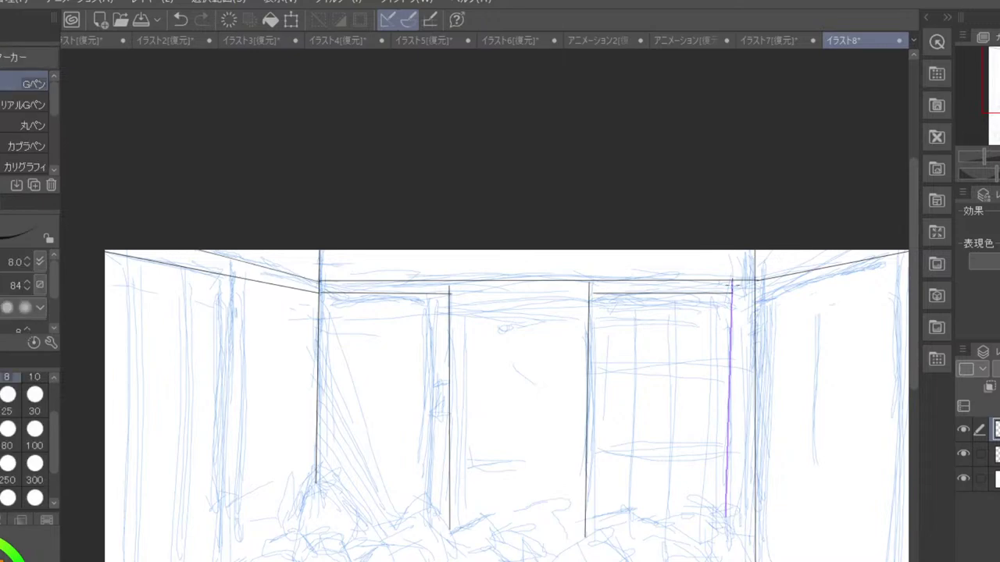
{"action": "left_click_drag", "start_coordinate": [732, 285], "coordinate": [727, 489]}
{"action": "left_click_drag", "start_coordinate": [727, 509], "coordinate": [727, 517]}
{"action": "left_click", "coordinate": [963, 454]}
{"action": "key", "text": "ctrl+minus"}
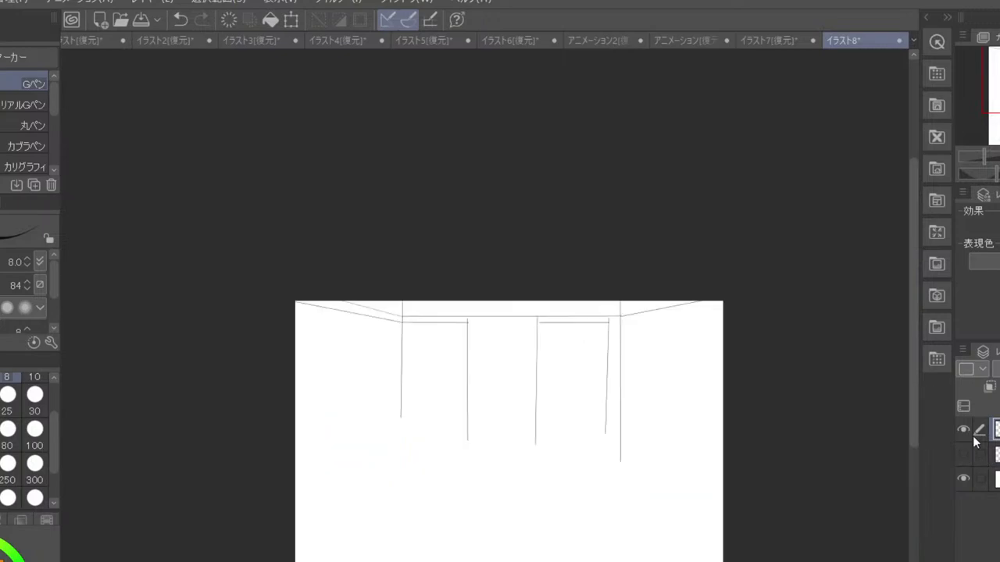
{"action": "key", "text": "ctrl+plus"}
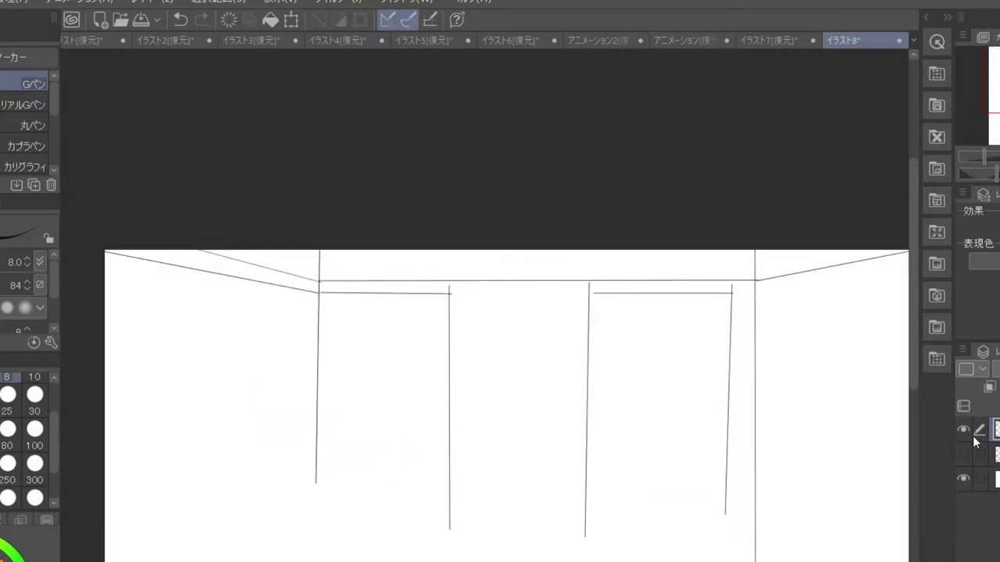
- Undo the slanted line beside the right window and show the blue rough again
{"action": "key", "text": "ctrl+z"}
{"action": "key", "text": "ctrl+z"}
{"action": "key", "text": "ctrl+minus"}
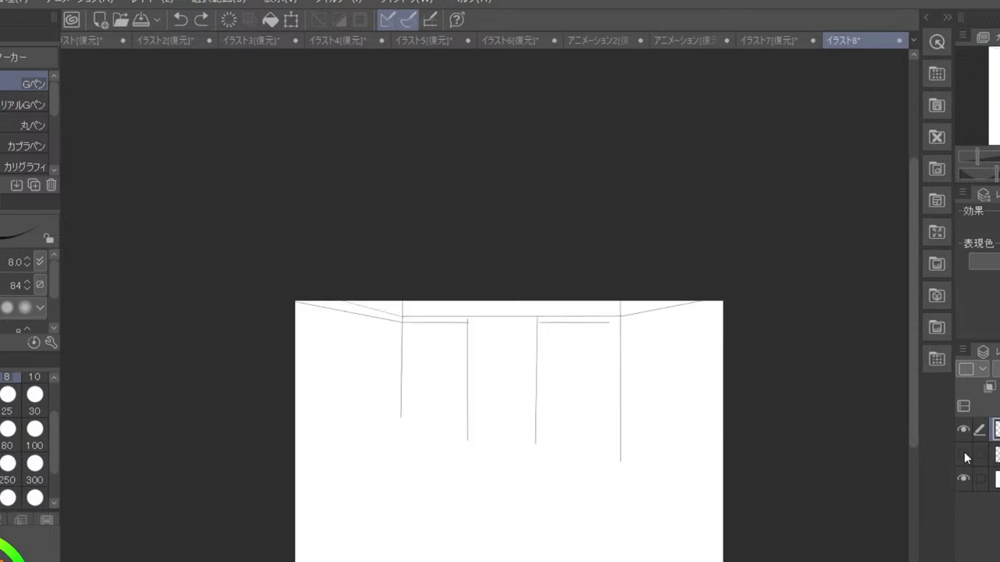
{"action": "left_click", "coordinate": [965, 454]}
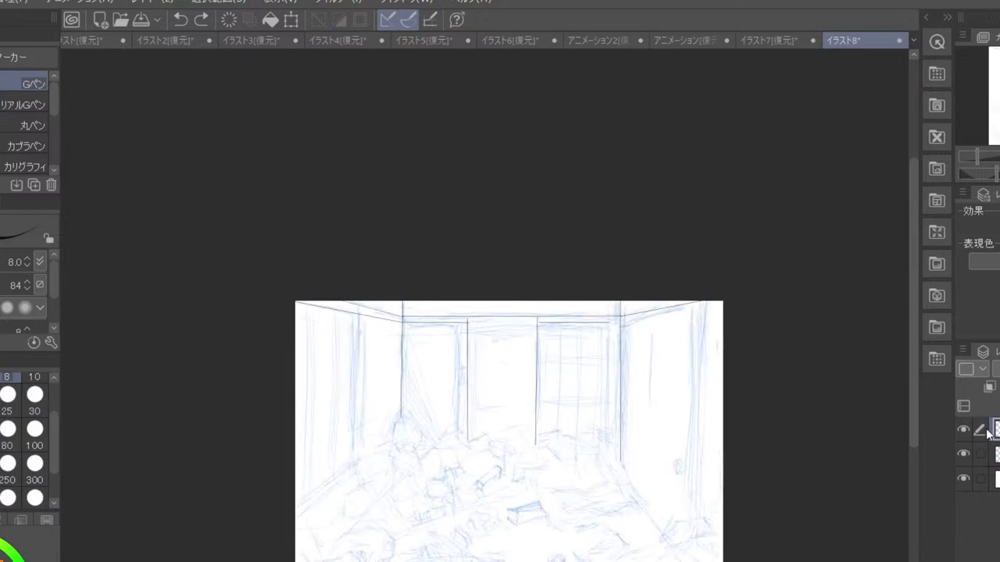
- Ink a plumb vertical line at the right window's right side from ceiling edge to rubble along a straight ruler, remove the ruler, and check the lines
{"action": "key", "text": "u"}
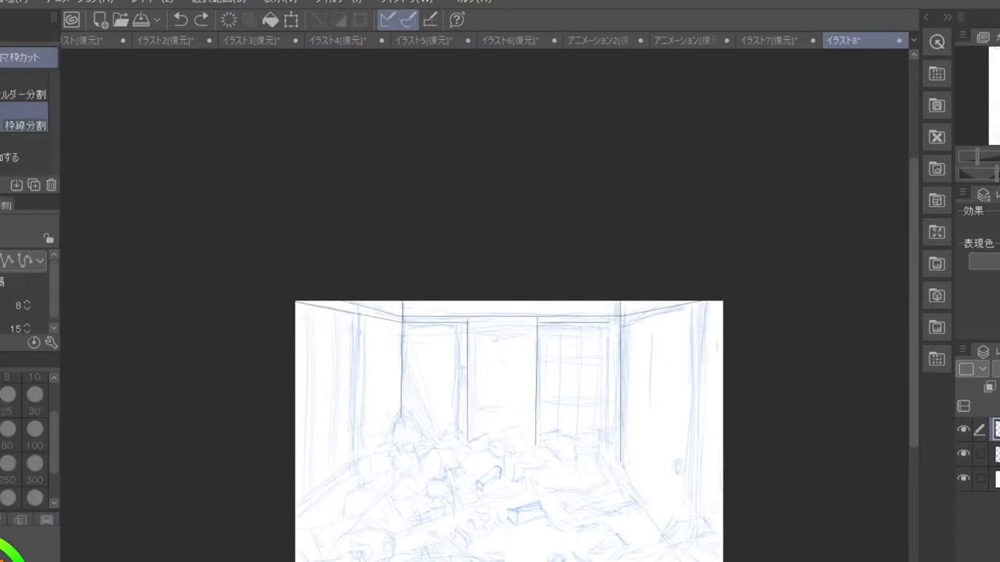
{"action": "key", "text": "u"}
{"action": "scroll", "coordinate": [684, 260], "scroll_direction": "up", "scroll_amount": 2}
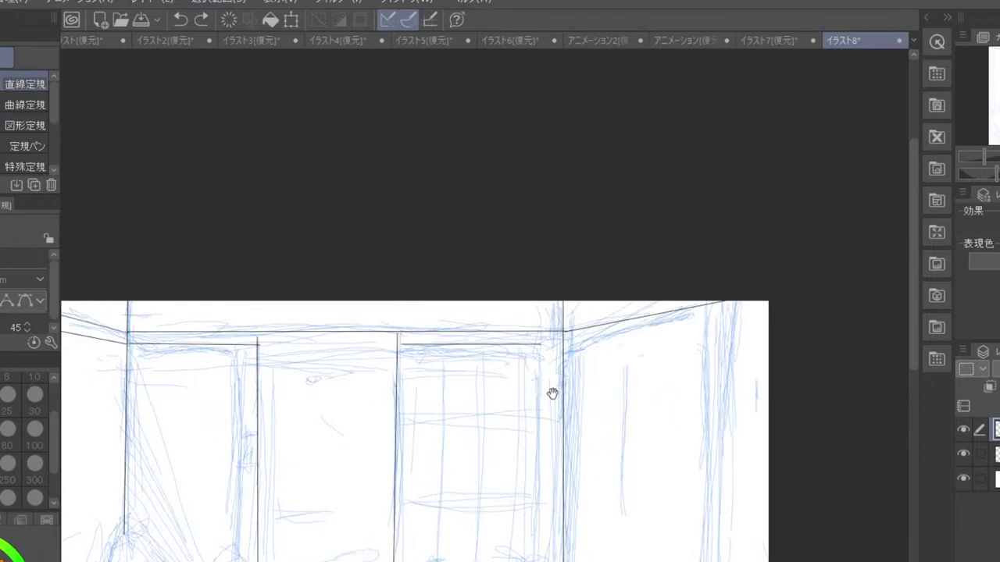
{"action": "left_click_drag", "start_coordinate": [552, 392], "coordinate": [565, 308]}
{"action": "left_click_drag", "start_coordinate": [554, 246], "coordinate": [554, 501]}
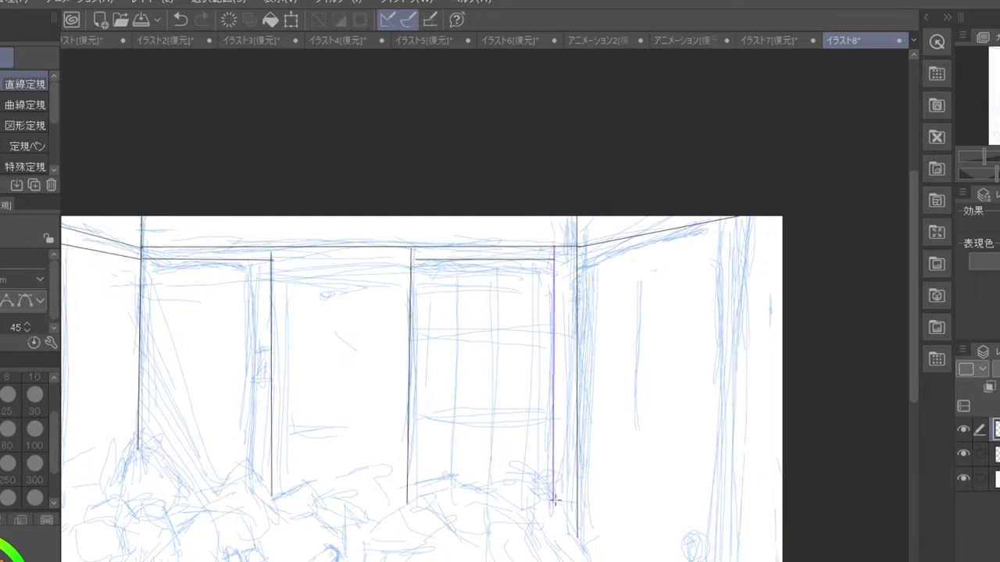
{"action": "key", "text": "p"}
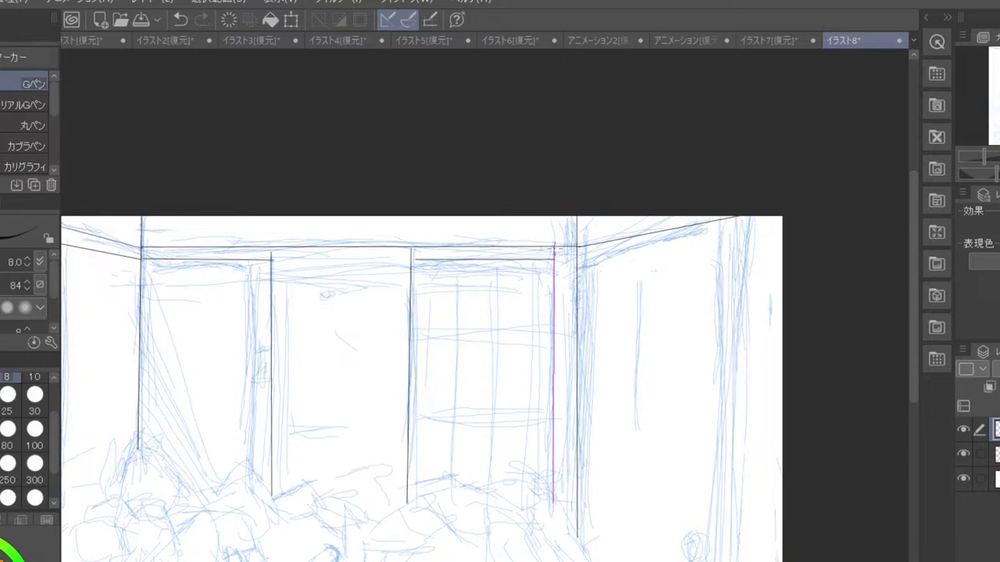
{"action": "left_click_drag", "start_coordinate": [556, 249], "coordinate": [552, 500]}
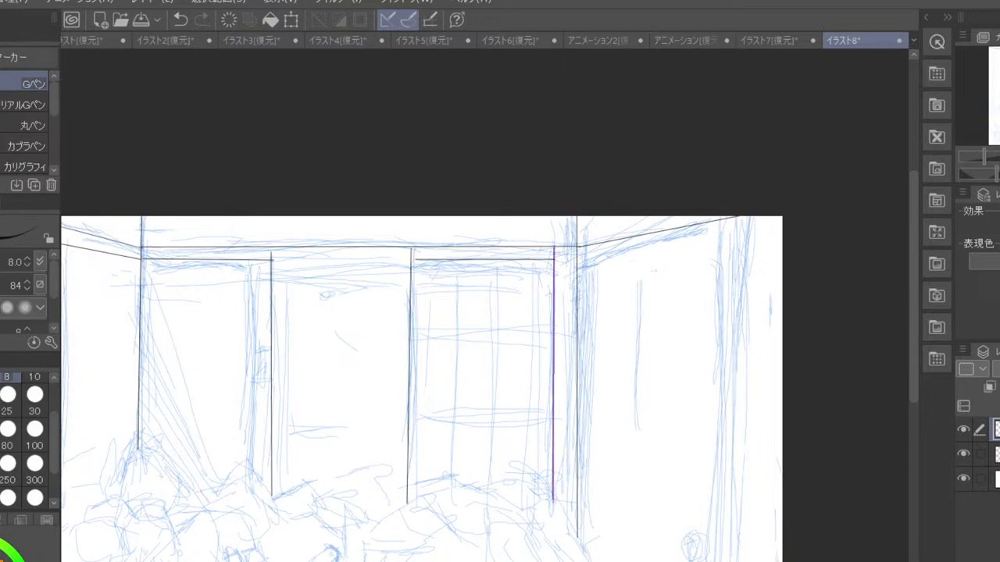
{"action": "left_click", "coordinate": [999, 429]}
{"action": "left_click", "coordinate": [963, 454]}
{"action": "key", "text": "ctrl+minus"}
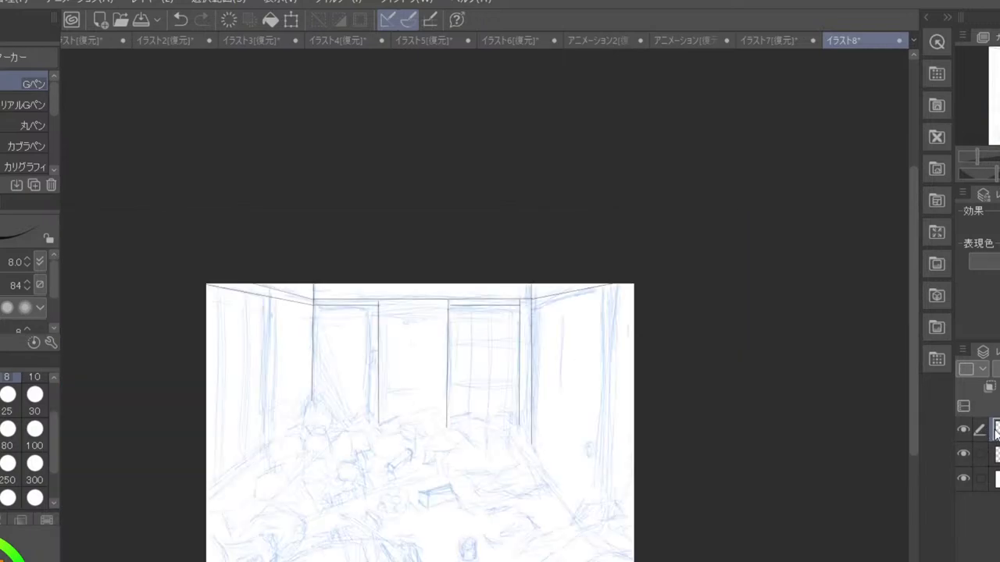
{"action": "left_click", "coordinate": [963, 453]}
{"action": "key", "text": "ctrl+plus"}
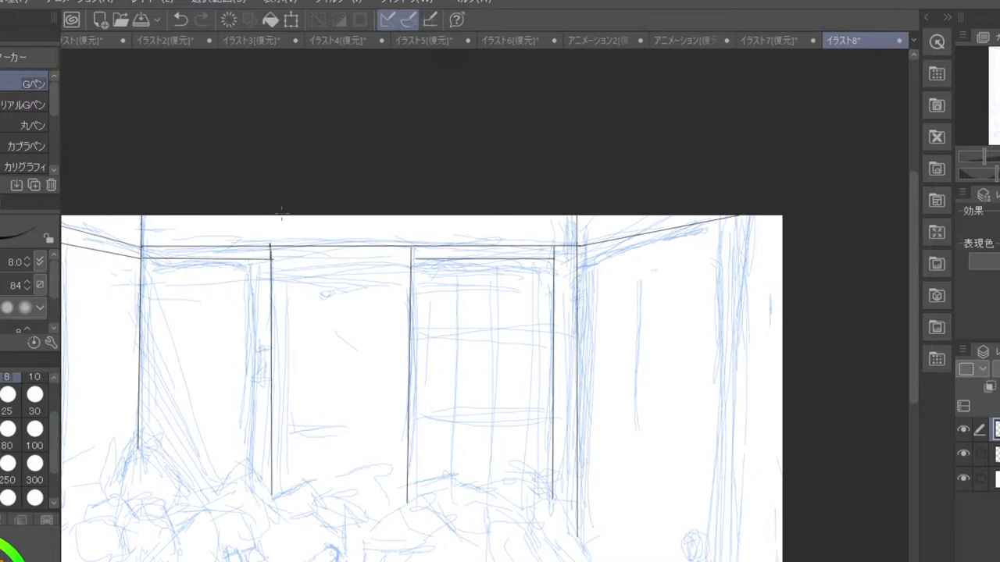
- Redo the top of the back wall's left post as a short stroke reaching up to the ceiling edge
{"action": "key", "text": "ctrl+z"}
{"action": "scroll", "coordinate": [281, 235], "scroll_direction": "up", "scroll_amount": 2}
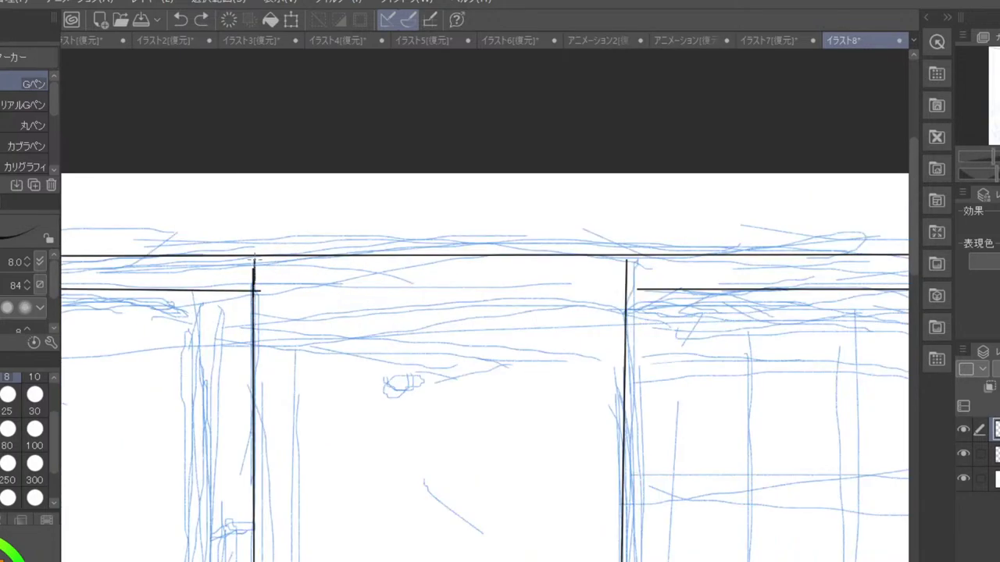
{"action": "left_click_drag", "start_coordinate": [254, 265], "coordinate": [255, 248]}
{"action": "scroll", "coordinate": [255, 249], "scroll_direction": "down", "scroll_amount": 1}
{"action": "scroll", "coordinate": [256, 248], "scroll_direction": "down", "scroll_amount": 1}
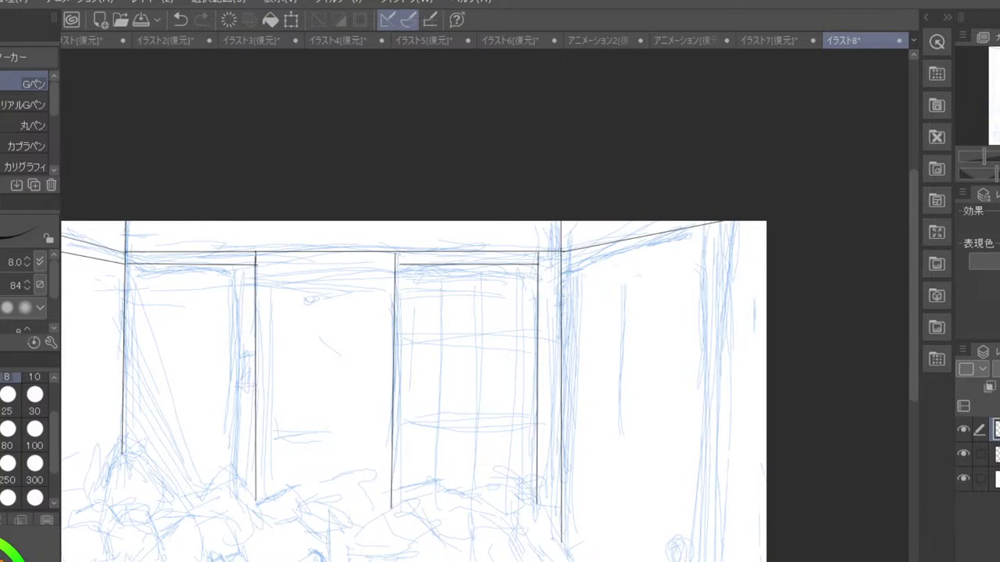
- Ink a vertical line just left of the left post down to the rubble along a straight ruler, remove the ruler, and check it without the rough
{"action": "key", "text": "u"}
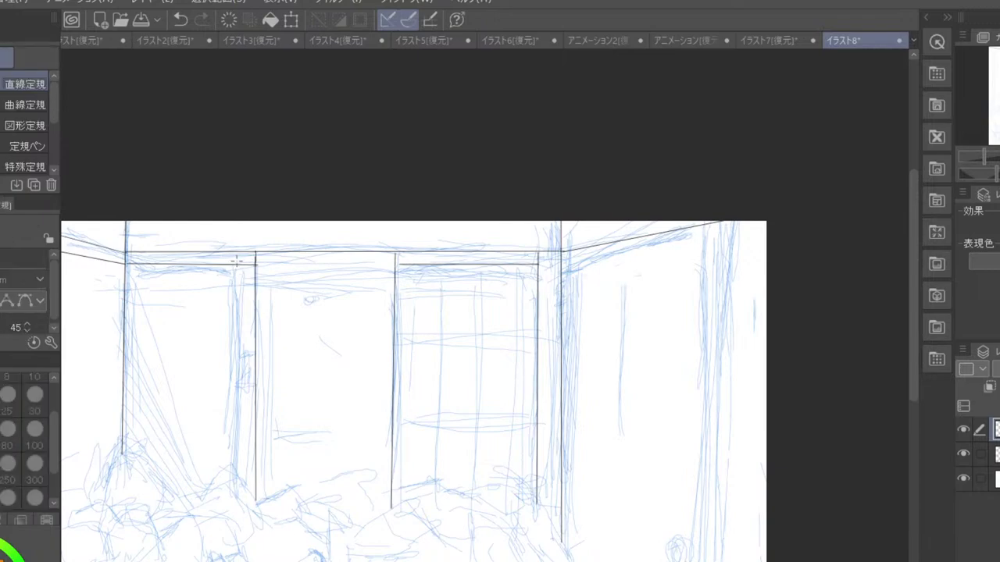
{"action": "left_click_drag", "start_coordinate": [236, 260], "coordinate": [235, 484]}
{"action": "key", "text": "ctrl+z"}
{"action": "left_click_drag", "start_coordinate": [236, 252], "coordinate": [235, 484]}
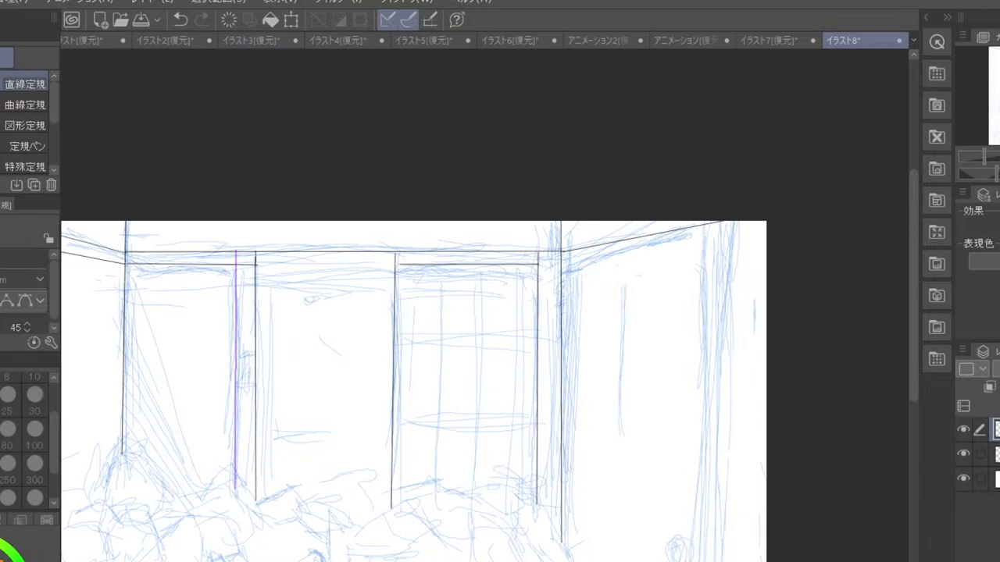
{"action": "key", "text": "p"}
{"action": "left_click_drag", "start_coordinate": [234, 257], "coordinate": [236, 478]}
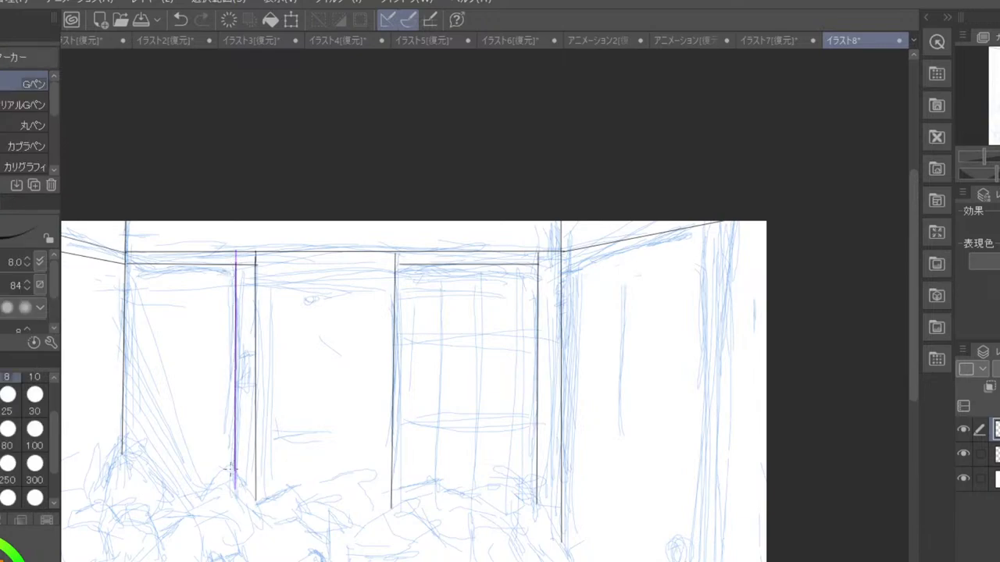
{"action": "left_click", "coordinate": [998, 430]}
{"action": "key", "text": "Delete"}
{"action": "left_click", "coordinate": [964, 455]}
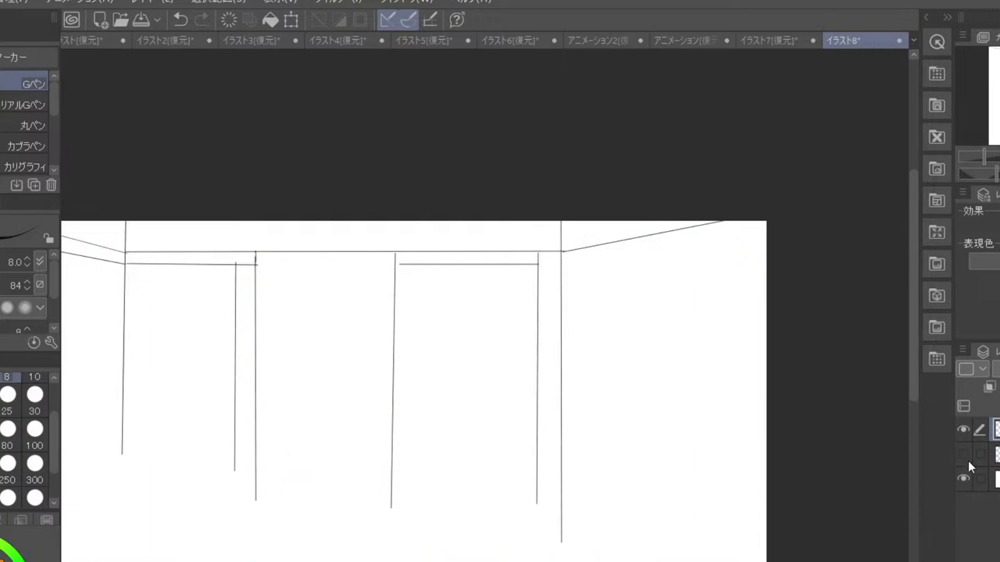
{"action": "key", "text": "ctrl+minus"}
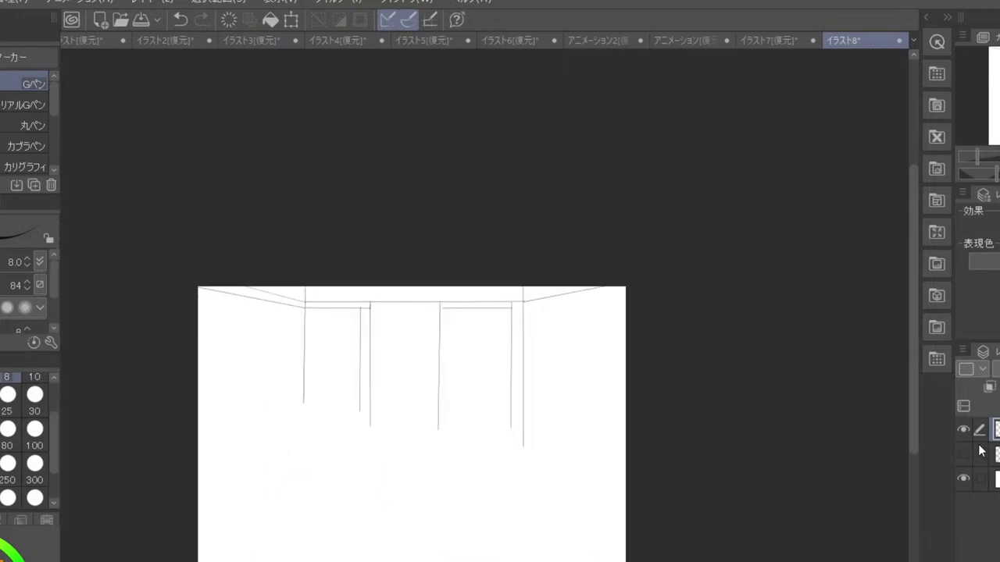
{"action": "left_click", "coordinate": [963, 453]}
{"action": "key", "text": "ctrl+plus"}
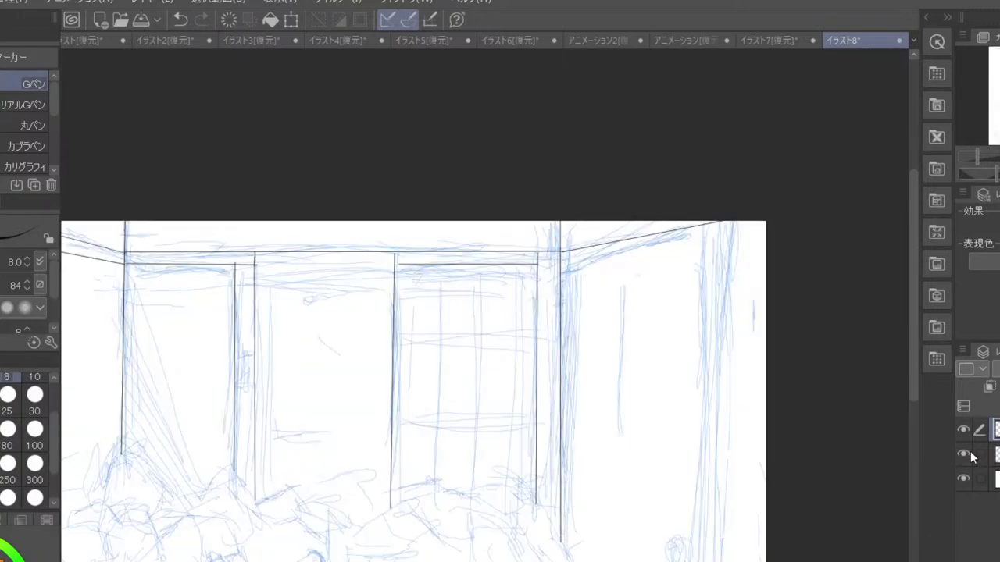
- Try to ink the long diagonal board across the floor rubble at brush size 12, and undo the line
{"action": "mouse_move", "coordinate": [111, 304]}
{"action": "left_mouse_down"}
{"action": "mouse_move", "coordinate": [279, 364]}
{"action": "mouse_move", "coordinate": [437, 304]}
{"action": "mouse_move", "coordinate": [387, 213]}
{"action": "left_mouse_up"}
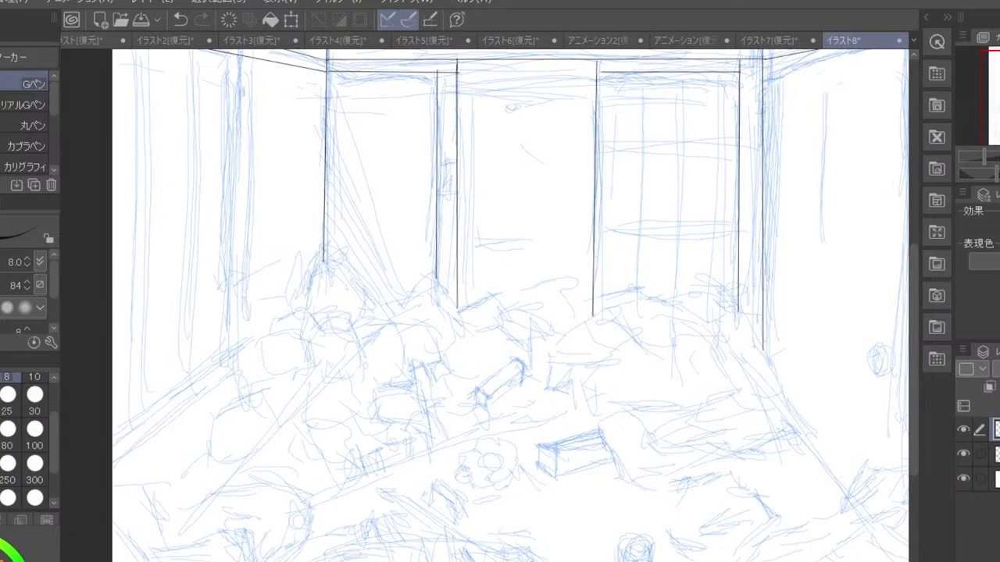
{"action": "left_click", "coordinate": [0, 396]}
{"action": "left_click_drag", "start_coordinate": [306, 498], "coordinate": [571, 408]}
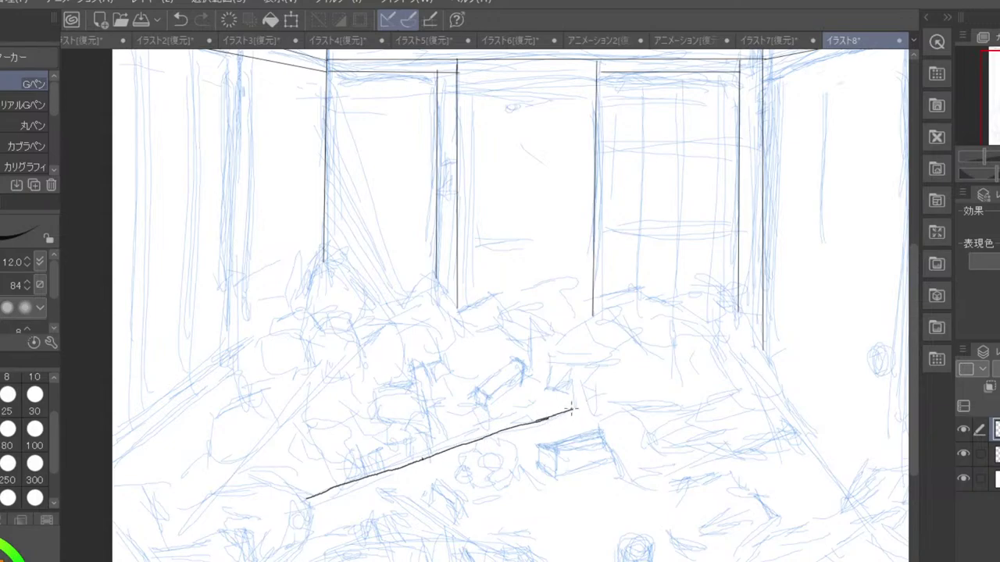
{"action": "key", "text": "ctrl+z"}
{"action": "key", "text": "ctrl+z"}
{"action": "key", "text": "ctrl+z"}
- Set the brush size to 8 and ink the two freehand edges of the long diagonal board across the floor rubble
{"action": "left_click", "coordinate": [13, 377]}
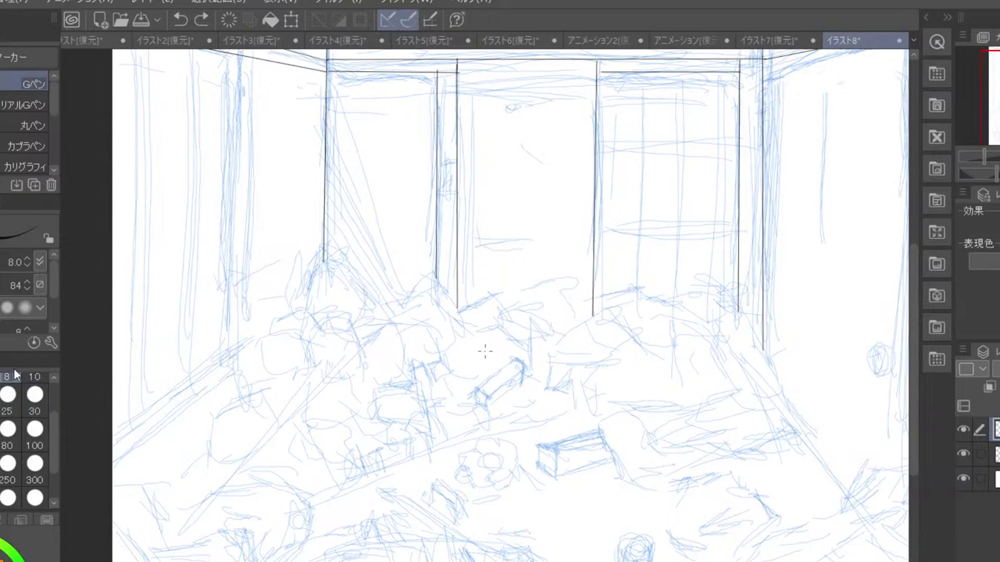
{"action": "left_click_drag", "start_coordinate": [307, 499], "coordinate": [577, 407]}
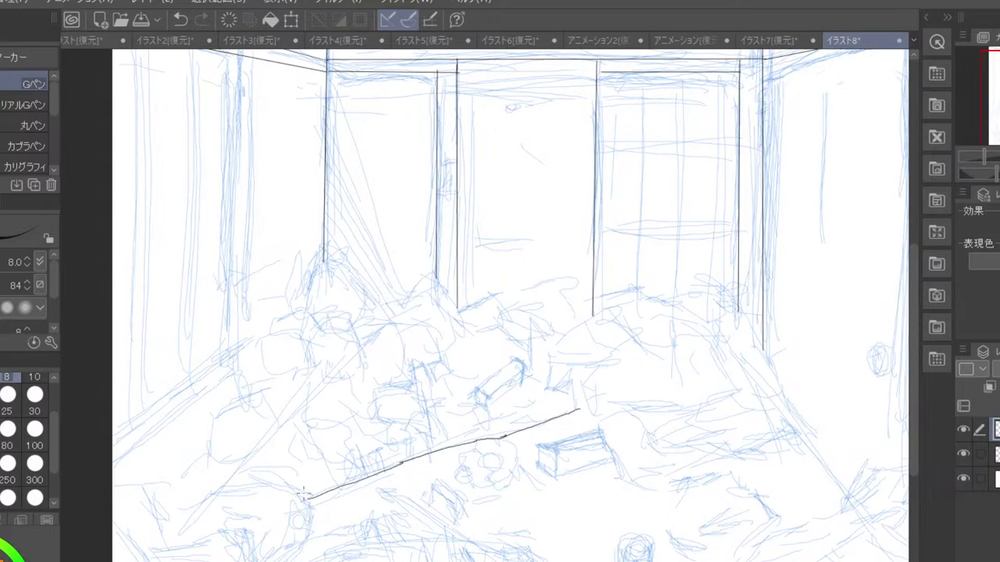
{"action": "mouse_move", "coordinate": [303, 494]}
{"action": "left_mouse_down"}
{"action": "mouse_move", "coordinate": [449, 445]}
{"action": "mouse_move", "coordinate": [460, 431]}
{"action": "mouse_move", "coordinate": [482, 436]}
{"action": "mouse_move", "coordinate": [587, 404]}
{"action": "left_mouse_up"}
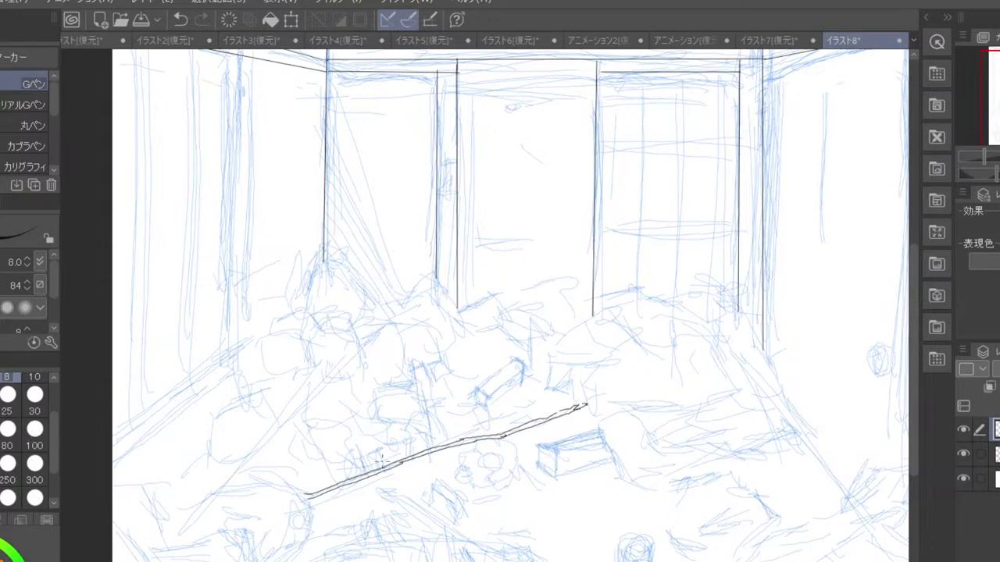
- Ink a small box resting on the board's left part and the curved debris pieces directly left of it
{"action": "left_click_drag", "start_coordinate": [370, 466], "coordinate": [382, 466]}
{"action": "mouse_move", "coordinate": [368, 451]}
{"action": "left_mouse_down"}
{"action": "mouse_move", "coordinate": [384, 447]}
{"action": "mouse_move", "coordinate": [367, 450]}
{"action": "left_mouse_up"}
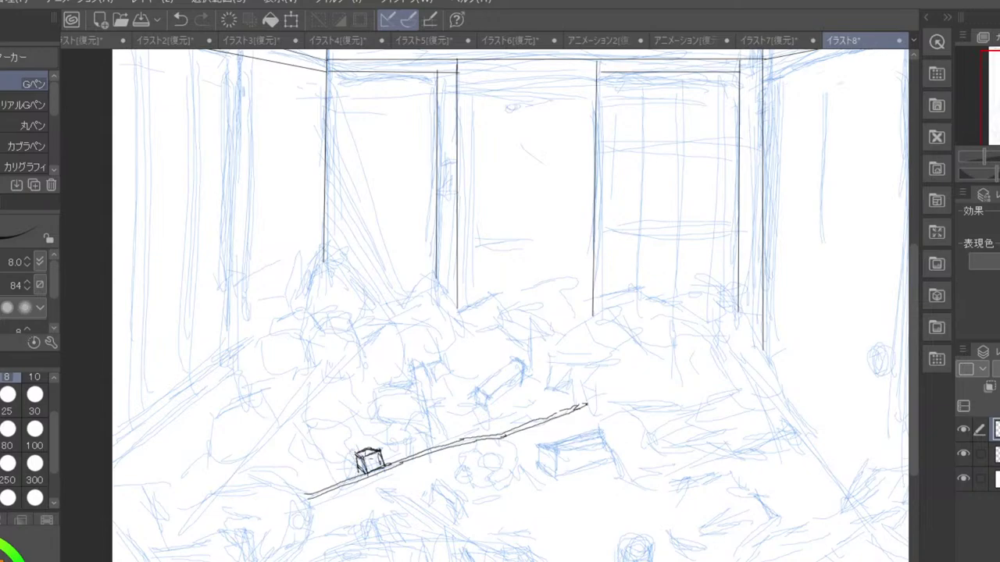
{"action": "left_click_drag", "start_coordinate": [341, 451], "coordinate": [348, 470]}
{"action": "mouse_move", "coordinate": [342, 450]}
{"action": "left_mouse_down"}
{"action": "mouse_move", "coordinate": [353, 452]}
{"action": "mouse_move", "coordinate": [350, 480]}
{"action": "left_mouse_up"}
{"action": "left_click_drag", "start_coordinate": [353, 455], "coordinate": [358, 478]}
{"action": "left_click_drag", "start_coordinate": [331, 451], "coordinate": [332, 462]}
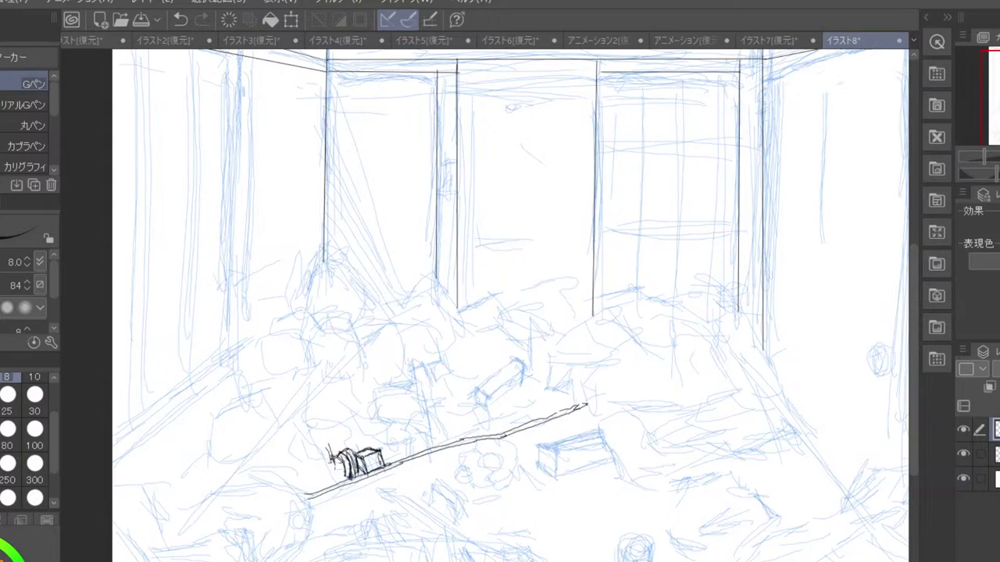
- Ink a tall rounded rubble piece with inner detail strokes at the left end of the diagonal board
{"action": "mouse_move", "coordinate": [333, 462]}
{"action": "left_mouse_down"}
{"action": "mouse_move", "coordinate": [329, 489]}
{"action": "mouse_move", "coordinate": [317, 487]}
{"action": "mouse_move", "coordinate": [331, 489]}
{"action": "mouse_move", "coordinate": [309, 481]}
{"action": "mouse_move", "coordinate": [309, 497]}
{"action": "mouse_move", "coordinate": [308, 473]}
{"action": "left_mouse_up"}
{"action": "mouse_move", "coordinate": [312, 454]}
{"action": "left_mouse_down"}
{"action": "mouse_move", "coordinate": [318, 443]}
{"action": "mouse_move", "coordinate": [327, 450]}
{"action": "mouse_move", "coordinate": [323, 477]}
{"action": "mouse_move", "coordinate": [332, 483]}
{"action": "left_mouse_up"}
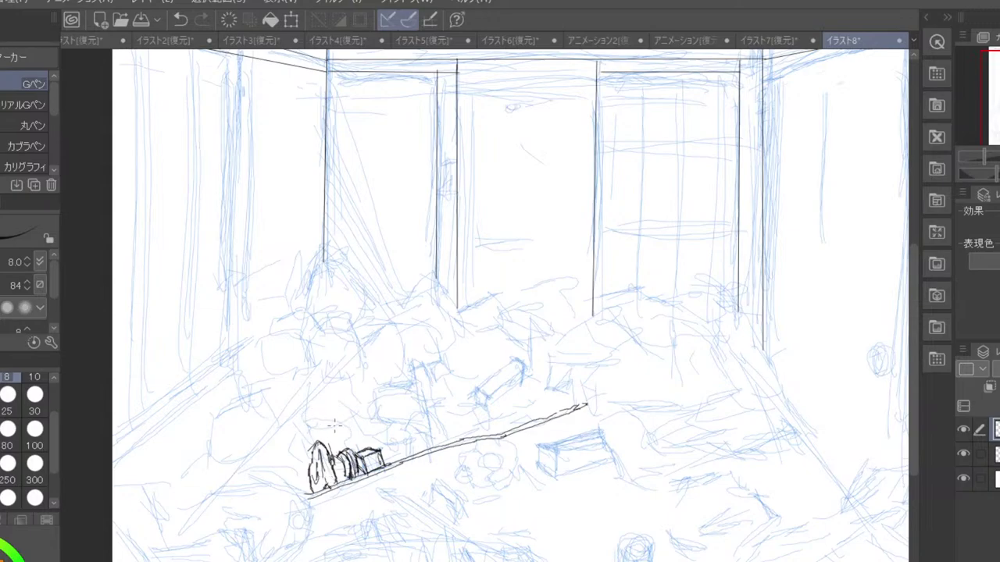
{"action": "left_click_drag", "start_coordinate": [330, 461], "coordinate": [318, 465]}
{"action": "left_click_drag", "start_coordinate": [321, 464], "coordinate": [320, 478]}
- Ink a jagged pointed fragment rising behind the rounded rubble piece and sloping down to the small box
{"action": "mouse_move", "coordinate": [340, 417]}
{"action": "left_mouse_down"}
{"action": "mouse_move", "coordinate": [359, 450]}
{"action": "mouse_move", "coordinate": [346, 449]}
{"action": "mouse_move", "coordinate": [351, 425]}
{"action": "mouse_move", "coordinate": [340, 434]}
{"action": "mouse_move", "coordinate": [298, 392]}
{"action": "mouse_move", "coordinate": [303, 414]}
{"action": "left_mouse_up"}
{"action": "mouse_move", "coordinate": [292, 401]}
{"action": "left_mouse_down"}
{"action": "mouse_move", "coordinate": [305, 422]}
{"action": "mouse_move", "coordinate": [301, 456]}
{"action": "mouse_move", "coordinate": [349, 453]}
{"action": "left_mouse_up"}
{"action": "left_click_drag", "start_coordinate": [298, 411], "coordinate": [303, 418]}
{"action": "left_click_drag", "start_coordinate": [301, 397], "coordinate": [304, 439]}
{"action": "mouse_move", "coordinate": [306, 433]}
{"action": "left_mouse_down"}
{"action": "mouse_move", "coordinate": [299, 440]}
{"action": "mouse_move", "coordinate": [309, 452]}
{"action": "left_mouse_up"}
{"action": "left_click_drag", "start_coordinate": [317, 442], "coordinate": [305, 452]}
{"action": "left_click_drag", "start_coordinate": [358, 433], "coordinate": [342, 436]}
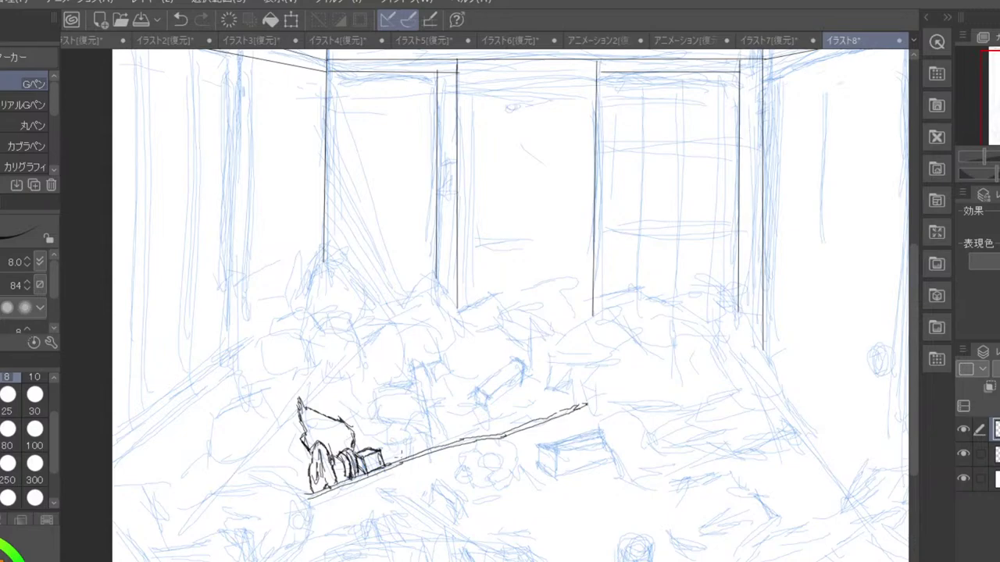
- Ink angular debris just right of the small box and a large rounded slab resting on top of it
{"action": "mouse_move", "coordinate": [403, 447]}
{"action": "left_mouse_down"}
{"action": "mouse_move", "coordinate": [399, 460]}
{"action": "mouse_move", "coordinate": [423, 438]}
{"action": "mouse_move", "coordinate": [410, 462]}
{"action": "mouse_move", "coordinate": [392, 464]}
{"action": "left_mouse_up"}
{"action": "mouse_move", "coordinate": [391, 434]}
{"action": "left_mouse_down"}
{"action": "mouse_move", "coordinate": [391, 451]}
{"action": "mouse_move", "coordinate": [378, 442]}
{"action": "left_mouse_up"}
{"action": "left_click_drag", "start_coordinate": [370, 437], "coordinate": [392, 437]}
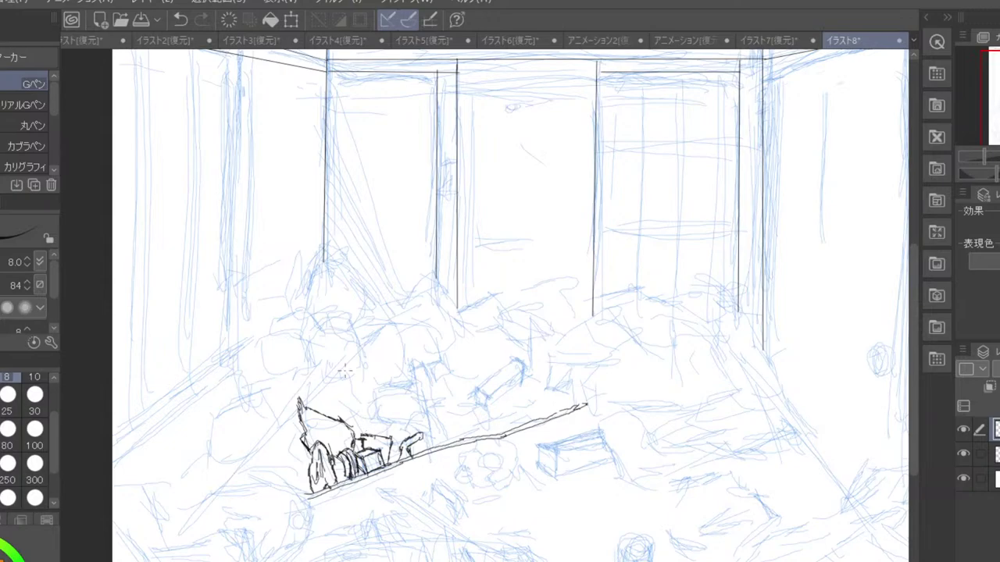
{"action": "mouse_move", "coordinate": [352, 437]}
{"action": "left_mouse_down"}
{"action": "mouse_move", "coordinate": [382, 423]}
{"action": "mouse_move", "coordinate": [390, 434]}
{"action": "left_mouse_up"}
{"action": "mouse_move", "coordinate": [378, 423]}
{"action": "left_mouse_down"}
{"action": "mouse_move", "coordinate": [378, 435]}
{"action": "mouse_move", "coordinate": [384, 397]}
{"action": "mouse_move", "coordinate": [424, 405]}
{"action": "mouse_move", "coordinate": [413, 395]}
{"action": "mouse_move", "coordinate": [426, 417]}
{"action": "mouse_move", "coordinate": [367, 428]}
{"action": "mouse_move", "coordinate": [401, 436]}
{"action": "mouse_move", "coordinate": [425, 421]}
{"action": "mouse_move", "coordinate": [414, 438]}
{"action": "mouse_move", "coordinate": [409, 421]}
{"action": "mouse_move", "coordinate": [415, 430]}
{"action": "mouse_move", "coordinate": [425, 398]}
{"action": "mouse_move", "coordinate": [428, 417]}
{"action": "left_mouse_up"}
{"action": "left_click_drag", "start_coordinate": [420, 422], "coordinate": [407, 438]}
{"action": "left_click_drag", "start_coordinate": [414, 397], "coordinate": [426, 414]}
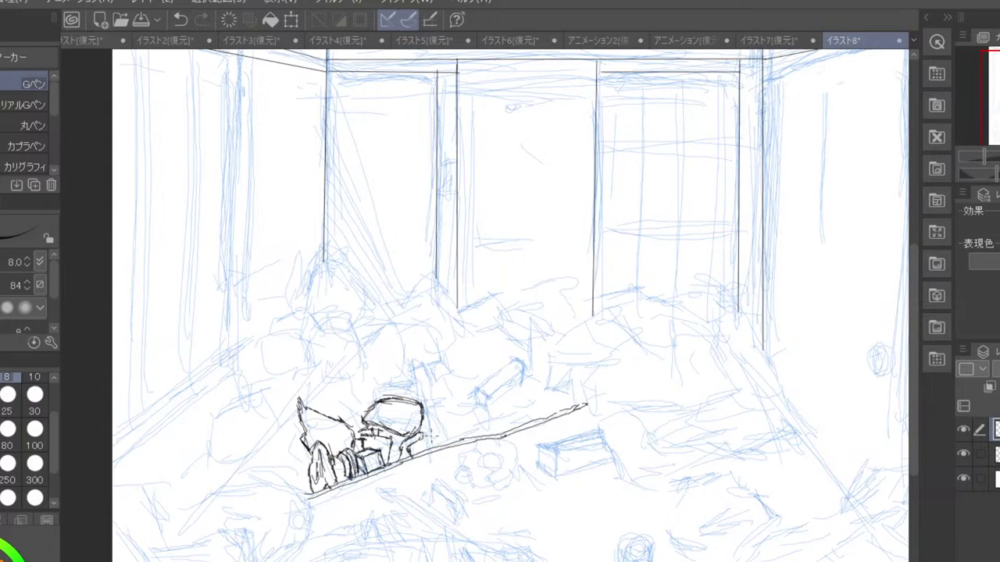
- Ink two upright broken posts with pointed tops standing on the board, right of the rounded slab
{"action": "mouse_move", "coordinate": [416, 451]}
{"action": "left_mouse_down"}
{"action": "mouse_move", "coordinate": [445, 433]}
{"action": "mouse_move", "coordinate": [479, 429]}
{"action": "mouse_move", "coordinate": [438, 439]}
{"action": "mouse_move", "coordinate": [450, 426]}
{"action": "mouse_move", "coordinate": [438, 438]}
{"action": "left_mouse_up"}
{"action": "mouse_move", "coordinate": [425, 399]}
{"action": "left_mouse_down"}
{"action": "mouse_move", "coordinate": [445, 389]}
{"action": "mouse_move", "coordinate": [453, 431]}
{"action": "mouse_move", "coordinate": [460, 425]}
{"action": "left_mouse_up"}
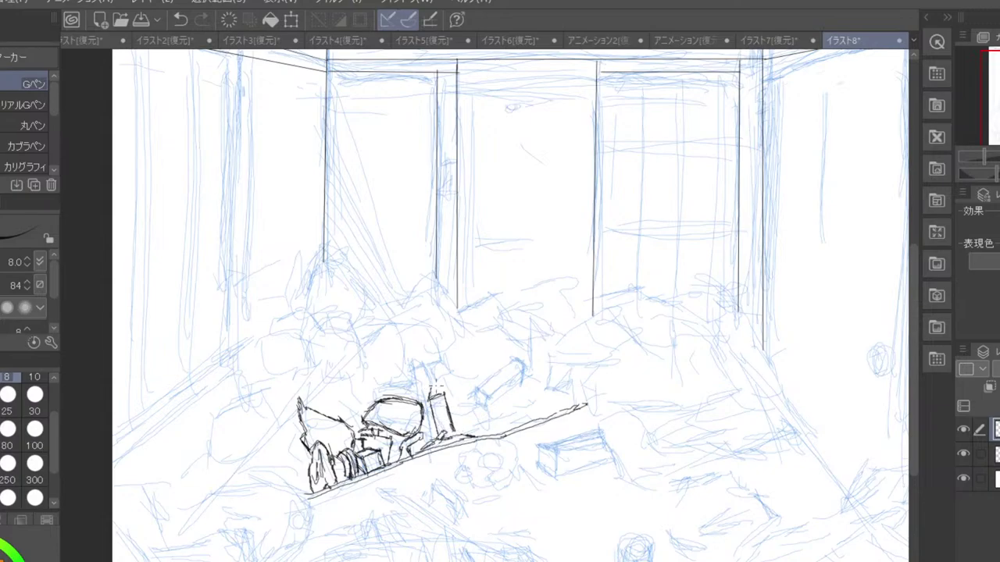
{"action": "mouse_move", "coordinate": [434, 383]}
{"action": "left_mouse_down"}
{"action": "mouse_move", "coordinate": [445, 394]}
{"action": "mouse_move", "coordinate": [430, 398]}
{"action": "mouse_move", "coordinate": [444, 394]}
{"action": "left_mouse_up"}
{"action": "left_click_drag", "start_coordinate": [440, 428], "coordinate": [442, 440]}
{"action": "left_click_drag", "start_coordinate": [463, 416], "coordinate": [470, 437]}
{"action": "mouse_move", "coordinate": [444, 394]}
{"action": "left_mouse_down"}
{"action": "mouse_move", "coordinate": [445, 410]}
{"action": "mouse_move", "coordinate": [461, 398]}
{"action": "left_mouse_up"}
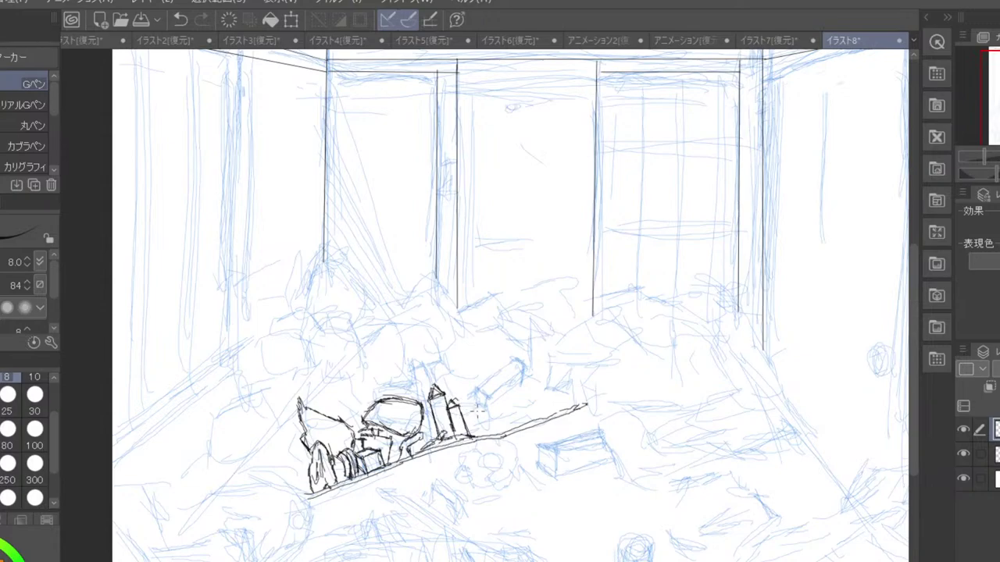
- Ink small angular blocks and a round stub on the broken posts, and a tilted rectangular block behind the pointed fragment
{"action": "mouse_move", "coordinate": [471, 399]}
{"action": "left_mouse_down"}
{"action": "mouse_move", "coordinate": [473, 415]}
{"action": "mouse_move", "coordinate": [471, 398]}
{"action": "mouse_move", "coordinate": [478, 413]}
{"action": "mouse_move", "coordinate": [460, 402]}
{"action": "mouse_move", "coordinate": [469, 384]}
{"action": "mouse_move", "coordinate": [473, 397]}
{"action": "mouse_move", "coordinate": [448, 367]}
{"action": "mouse_move", "coordinate": [436, 390]}
{"action": "mouse_move", "coordinate": [456, 391]}
{"action": "mouse_move", "coordinate": [454, 400]}
{"action": "mouse_move", "coordinate": [454, 366]}
{"action": "mouse_move", "coordinate": [467, 383]}
{"action": "left_mouse_up"}
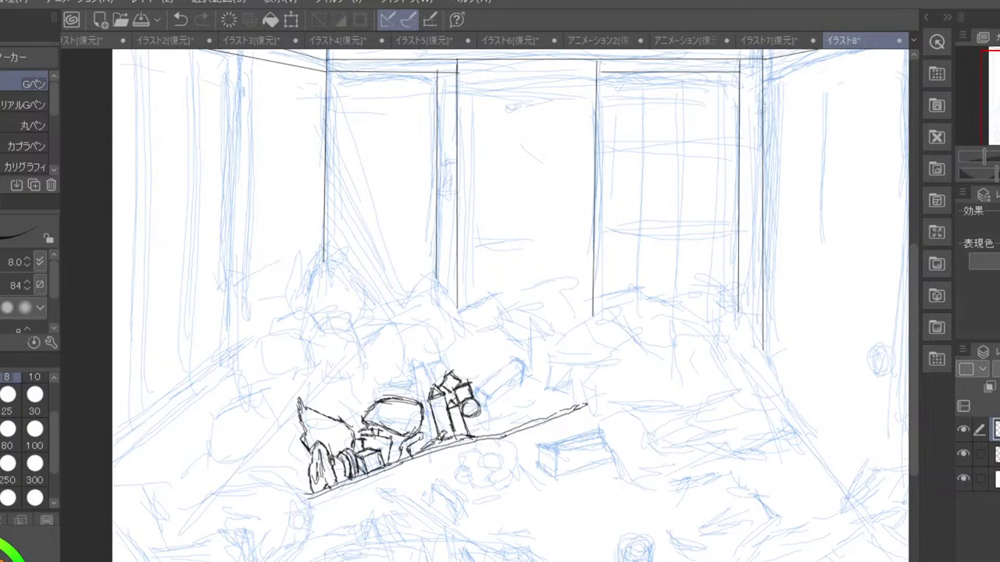
{"action": "left_click_drag", "start_coordinate": [459, 384], "coordinate": [462, 398]}
{"action": "mouse_move", "coordinate": [321, 389]}
{"action": "left_mouse_down"}
{"action": "mouse_move", "coordinate": [345, 380]}
{"action": "mouse_move", "coordinate": [361, 403]}
{"action": "left_mouse_up"}
{"action": "left_click_drag", "start_coordinate": [345, 380], "coordinate": [364, 410]}
{"action": "mouse_move", "coordinate": [317, 384]}
{"action": "left_mouse_down"}
{"action": "mouse_move", "coordinate": [336, 423]}
{"action": "mouse_move", "coordinate": [353, 372]}
{"action": "left_mouse_up"}
{"action": "mouse_move", "coordinate": [345, 411]}
{"action": "left_mouse_down"}
{"action": "mouse_move", "coordinate": [362, 382]}
{"action": "mouse_move", "coordinate": [353, 363]}
{"action": "mouse_move", "coordinate": [331, 369]}
{"action": "mouse_move", "coordinate": [364, 361]}
{"action": "mouse_move", "coordinate": [356, 383]}
{"action": "mouse_move", "coordinate": [326, 382]}
{"action": "mouse_move", "coordinate": [328, 373]}
{"action": "left_mouse_up"}
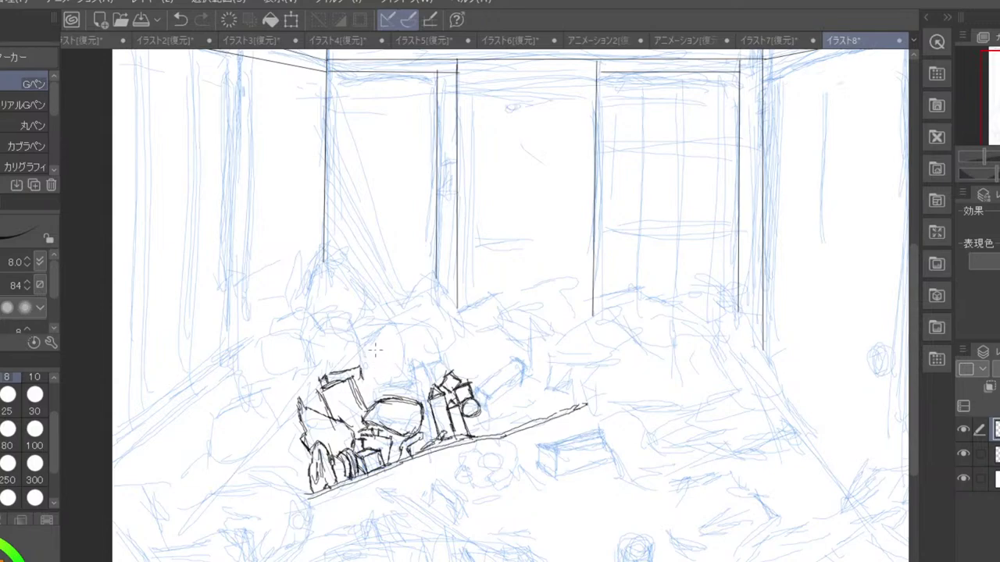
- Ink a narrow leaning slab beside the tilted block and a lumpy boulder with inner detail above the rounded slab
{"action": "mouse_move", "coordinate": [364, 386]}
{"action": "left_mouse_down"}
{"action": "mouse_move", "coordinate": [373, 388]}
{"action": "mouse_move", "coordinate": [366, 404]}
{"action": "left_mouse_up"}
{"action": "mouse_move", "coordinate": [364, 354]}
{"action": "left_mouse_down"}
{"action": "mouse_move", "coordinate": [361, 368]}
{"action": "mouse_move", "coordinate": [380, 353]}
{"action": "mouse_move", "coordinate": [388, 382]}
{"action": "mouse_move", "coordinate": [359, 380]}
{"action": "mouse_move", "coordinate": [387, 395]}
{"action": "mouse_move", "coordinate": [377, 399]}
{"action": "left_mouse_up"}
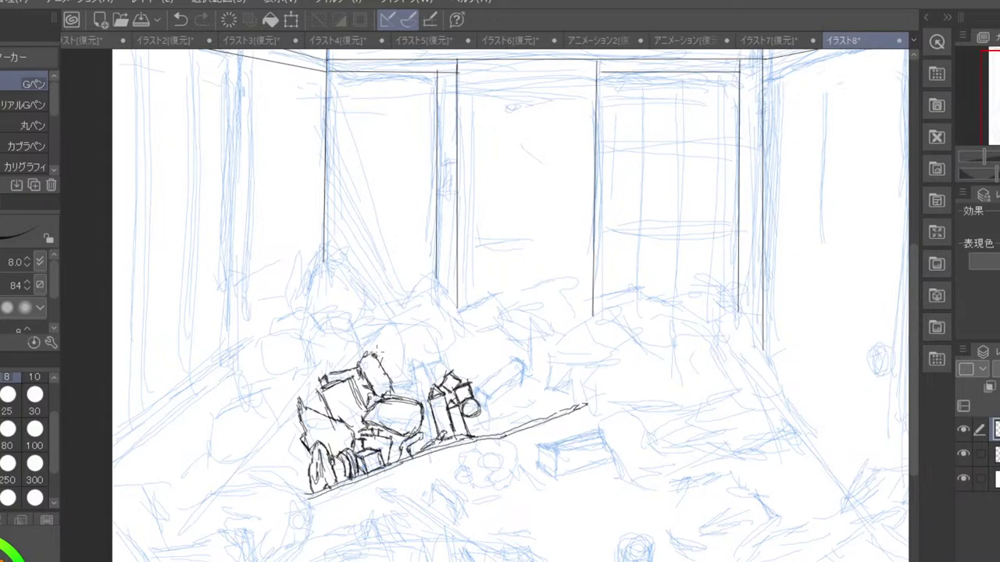
{"action": "mouse_move", "coordinate": [381, 345]}
{"action": "left_mouse_down"}
{"action": "mouse_move", "coordinate": [370, 358]}
{"action": "mouse_move", "coordinate": [406, 337]}
{"action": "mouse_move", "coordinate": [422, 353]}
{"action": "mouse_move", "coordinate": [428, 375]}
{"action": "mouse_move", "coordinate": [406, 394]}
{"action": "mouse_move", "coordinate": [395, 384]}
{"action": "left_mouse_up"}
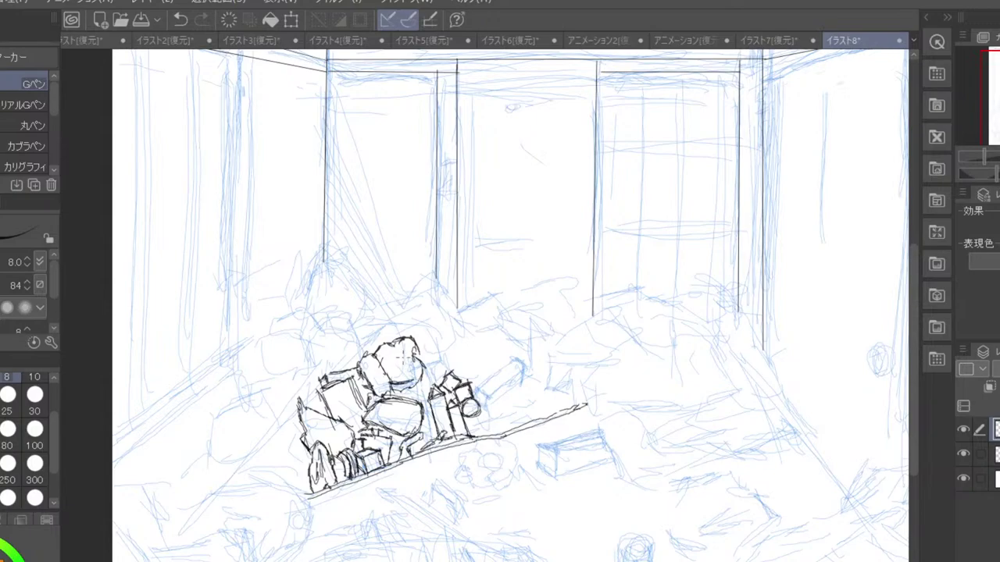
{"action": "left_click_drag", "start_coordinate": [400, 357], "coordinate": [403, 377]}
{"action": "mouse_move", "coordinate": [427, 379]}
{"action": "left_mouse_down"}
{"action": "mouse_move", "coordinate": [430, 387]}
{"action": "mouse_move", "coordinate": [424, 370]}
{"action": "mouse_move", "coordinate": [416, 401]}
{"action": "mouse_move", "coordinate": [406, 397]}
{"action": "left_mouse_up"}
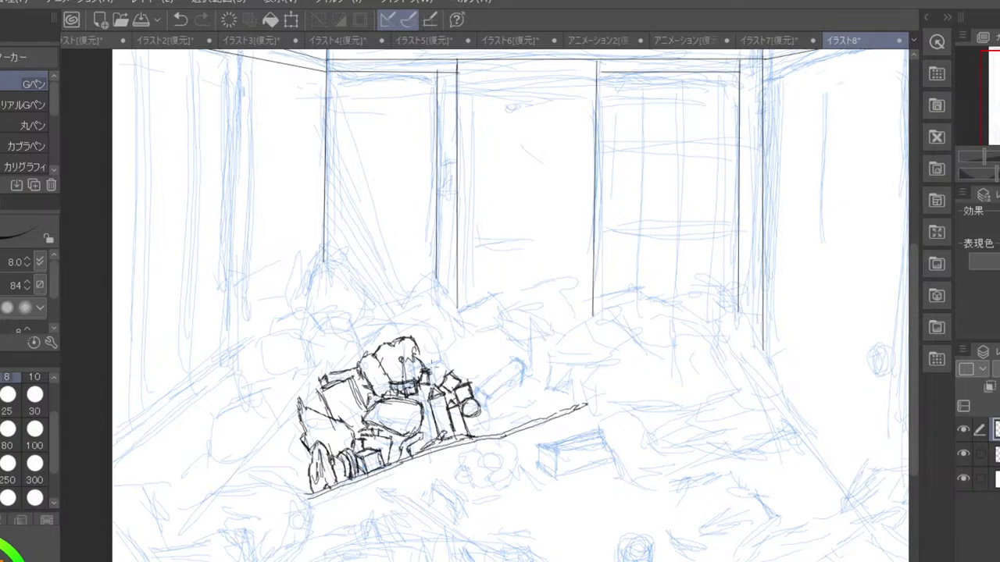
- Ink a broad sloping slab behind the lumpy boulder and jagged broken pieces to its right
{"action": "mouse_move", "coordinate": [417, 348]}
{"action": "left_mouse_down"}
{"action": "mouse_move", "coordinate": [429, 322]}
{"action": "mouse_move", "coordinate": [450, 318]}
{"action": "mouse_move", "coordinate": [469, 343]}
{"action": "mouse_move", "coordinate": [462, 367]}
{"action": "mouse_move", "coordinate": [459, 358]}
{"action": "left_mouse_up"}
{"action": "mouse_move", "coordinate": [434, 325]}
{"action": "left_mouse_down"}
{"action": "mouse_move", "coordinate": [480, 309]}
{"action": "mouse_move", "coordinate": [487, 335]}
{"action": "mouse_move", "coordinate": [480, 325]}
{"action": "left_mouse_up"}
{"action": "mouse_move", "coordinate": [470, 317]}
{"action": "left_mouse_down"}
{"action": "mouse_move", "coordinate": [485, 328]}
{"action": "mouse_move", "coordinate": [462, 347]}
{"action": "left_mouse_up"}
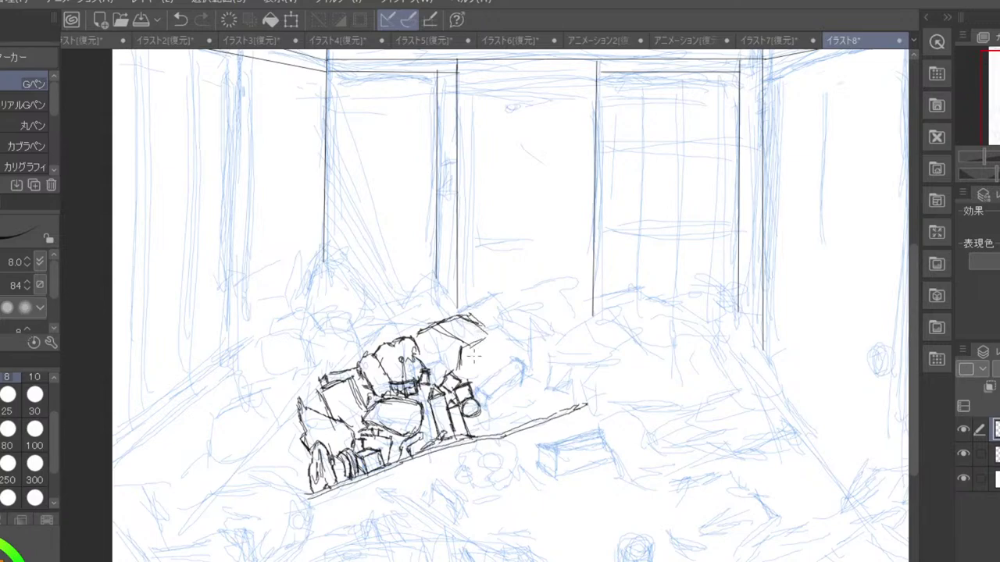
{"action": "mouse_move", "coordinate": [468, 357]}
{"action": "left_mouse_down"}
{"action": "mouse_move", "coordinate": [460, 369]}
{"action": "mouse_move", "coordinate": [488, 383]}
{"action": "mouse_move", "coordinate": [478, 369]}
{"action": "mouse_move", "coordinate": [530, 336]}
{"action": "mouse_move", "coordinate": [533, 360]}
{"action": "mouse_move", "coordinate": [521, 343]}
{"action": "mouse_move", "coordinate": [534, 369]}
{"action": "left_mouse_up"}
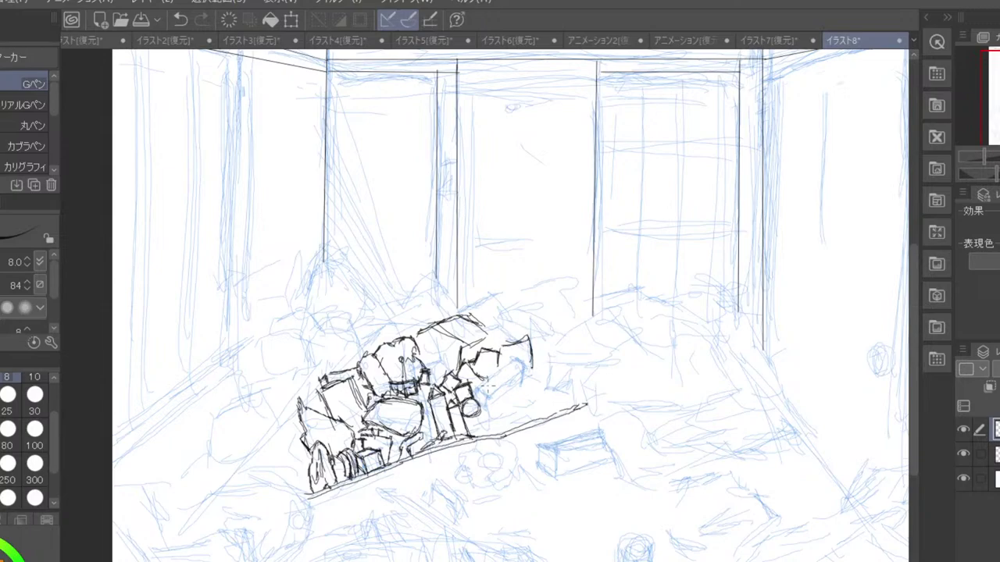
- Ink a short box-shaped beam lying diagonally right of the broken posts, with its edges and end face
{"action": "mouse_move", "coordinate": [478, 389]}
{"action": "left_mouse_down"}
{"action": "mouse_move", "coordinate": [521, 351]}
{"action": "mouse_move", "coordinate": [491, 380]}
{"action": "left_mouse_up"}
{"action": "mouse_move", "coordinate": [484, 414]}
{"action": "left_mouse_down"}
{"action": "mouse_move", "coordinate": [492, 394]}
{"action": "mouse_move", "coordinate": [509, 387]}
{"action": "left_mouse_up"}
{"action": "left_click_drag", "start_coordinate": [485, 406], "coordinate": [522, 377]}
{"action": "mouse_move", "coordinate": [521, 365]}
{"action": "left_mouse_down"}
{"action": "mouse_move", "coordinate": [514, 383]}
{"action": "mouse_move", "coordinate": [519, 372]}
{"action": "left_mouse_up"}
{"action": "left_click_drag", "start_coordinate": [506, 381], "coordinate": [526, 363]}
{"action": "mouse_move", "coordinate": [468, 400]}
{"action": "left_mouse_down"}
{"action": "mouse_move", "coordinate": [475, 387]}
{"action": "mouse_move", "coordinate": [484, 395]}
{"action": "left_mouse_up"}
{"action": "left_click_drag", "start_coordinate": [517, 376], "coordinate": [520, 363]}
{"action": "left_click_drag", "start_coordinate": [514, 383], "coordinate": [520, 370]}
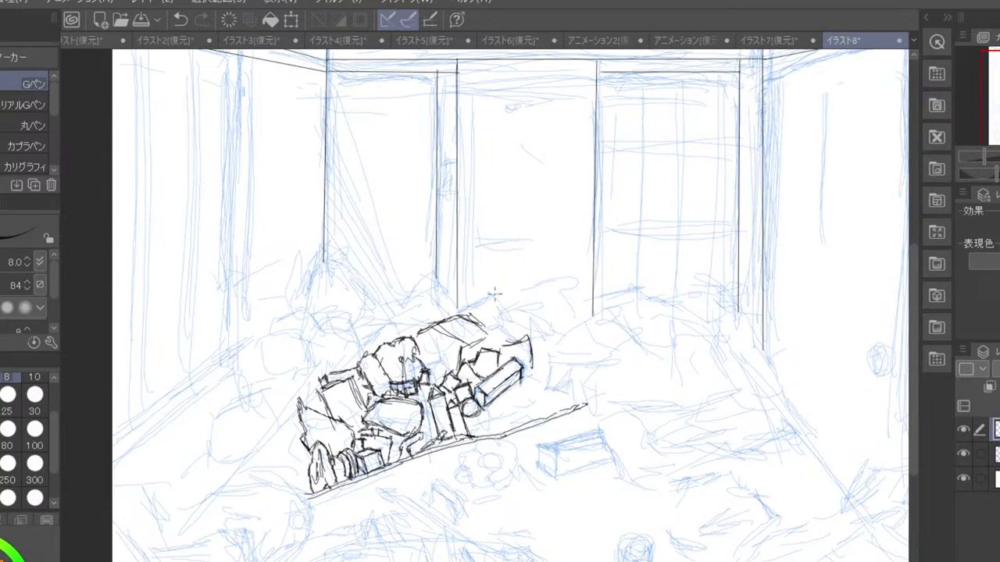
- Ink an angular block and a round-ended pipe on the crest of the pile, with broken debris just right of them
{"action": "mouse_move", "coordinate": [478, 347]}
{"action": "left_mouse_down"}
{"action": "mouse_move", "coordinate": [490, 333]}
{"action": "mouse_move", "coordinate": [484, 347]}
{"action": "left_mouse_up"}
{"action": "mouse_move", "coordinate": [484, 352]}
{"action": "left_mouse_down"}
{"action": "mouse_move", "coordinate": [483, 336]}
{"action": "mouse_move", "coordinate": [462, 339]}
{"action": "left_mouse_up"}
{"action": "left_click_drag", "start_coordinate": [472, 334], "coordinate": [484, 334]}
{"action": "mouse_move", "coordinate": [465, 315]}
{"action": "left_mouse_down"}
{"action": "mouse_move", "coordinate": [491, 295]}
{"action": "mouse_move", "coordinate": [507, 309]}
{"action": "mouse_move", "coordinate": [509, 298]}
{"action": "mouse_move", "coordinate": [500, 330]}
{"action": "mouse_move", "coordinate": [502, 316]}
{"action": "mouse_move", "coordinate": [531, 306]}
{"action": "mouse_move", "coordinate": [512, 323]}
{"action": "mouse_move", "coordinate": [534, 301]}
{"action": "mouse_move", "coordinate": [526, 314]}
{"action": "mouse_move", "coordinate": [548, 319]}
{"action": "mouse_move", "coordinate": [551, 356]}
{"action": "mouse_move", "coordinate": [531, 348]}
{"action": "mouse_move", "coordinate": [525, 319]}
{"action": "mouse_move", "coordinate": [548, 341]}
{"action": "mouse_move", "coordinate": [545, 360]}
{"action": "left_mouse_up"}
{"action": "left_click_drag", "start_coordinate": [547, 350], "coordinate": [551, 368]}
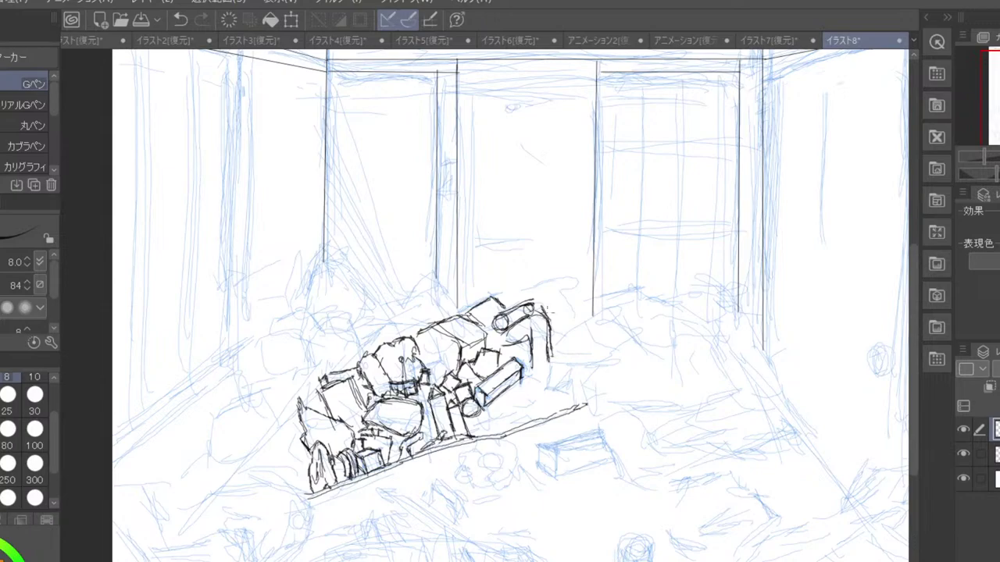
{"action": "mouse_move", "coordinate": [549, 320]}
{"action": "left_mouse_down"}
{"action": "mouse_move", "coordinate": [562, 312]}
{"action": "mouse_move", "coordinate": [575, 322]}
{"action": "mouse_move", "coordinate": [565, 333]}
{"action": "mouse_move", "coordinate": [575, 331]}
{"action": "mouse_move", "coordinate": [563, 314]}
{"action": "mouse_move", "coordinate": [580, 335]}
{"action": "left_mouse_up"}
{"action": "mouse_move", "coordinate": [535, 309]}
{"action": "left_mouse_down"}
{"action": "mouse_move", "coordinate": [565, 289]}
{"action": "mouse_move", "coordinate": [543, 303]}
{"action": "mouse_move", "coordinate": [563, 290]}
{"action": "mouse_move", "coordinate": [565, 306]}
{"action": "mouse_move", "coordinate": [547, 303]}
{"action": "mouse_move", "coordinate": [580, 286]}
{"action": "mouse_move", "coordinate": [583, 297]}
{"action": "left_mouse_up"}
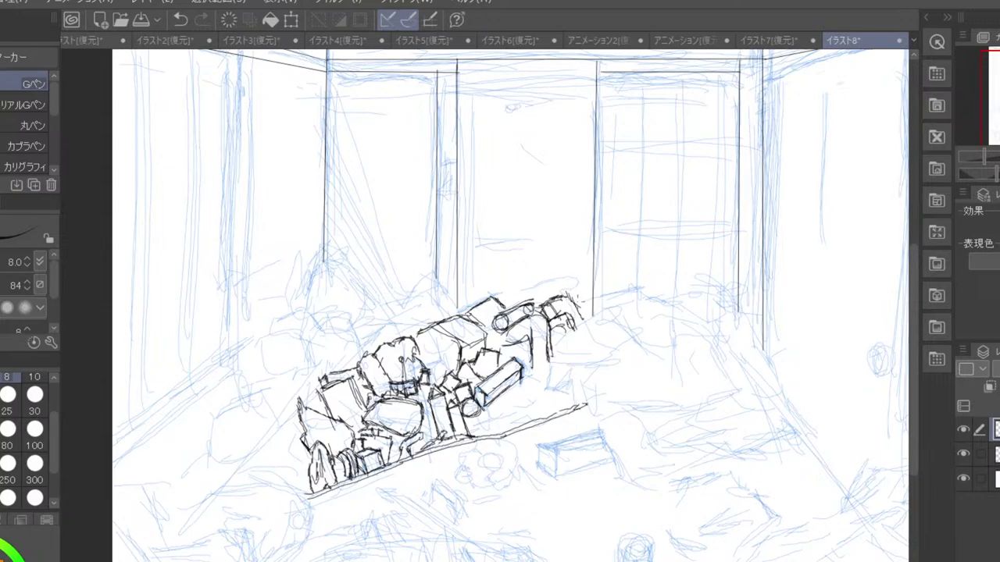
- Ink angular chunks along the back of the pile and a small rounded rock at its left end
{"action": "scroll", "coordinate": [592, 328], "scroll_direction": "down", "scroll_amount": 4}
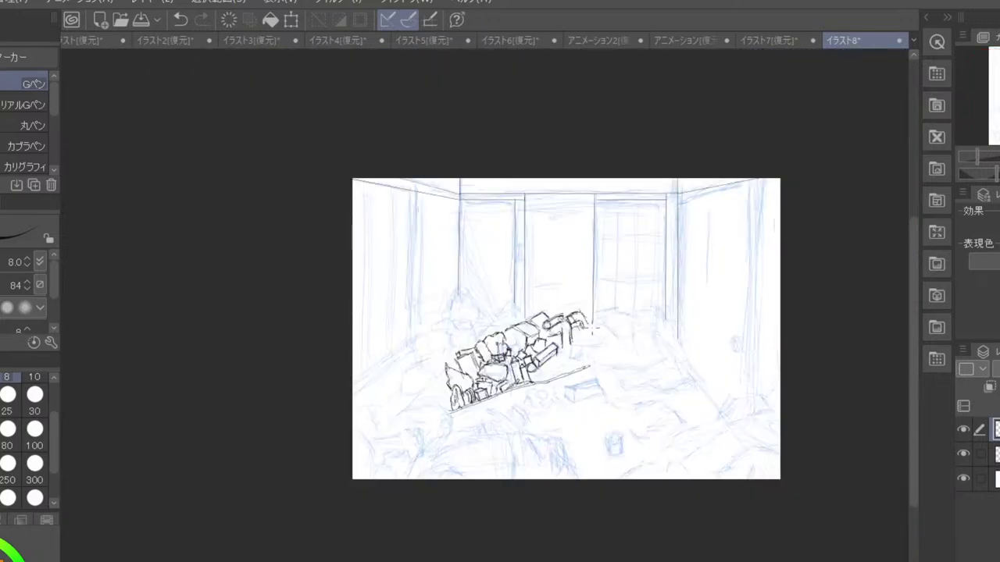
{"action": "scroll", "coordinate": [592, 329], "scroll_direction": "up", "scroll_amount": 4}
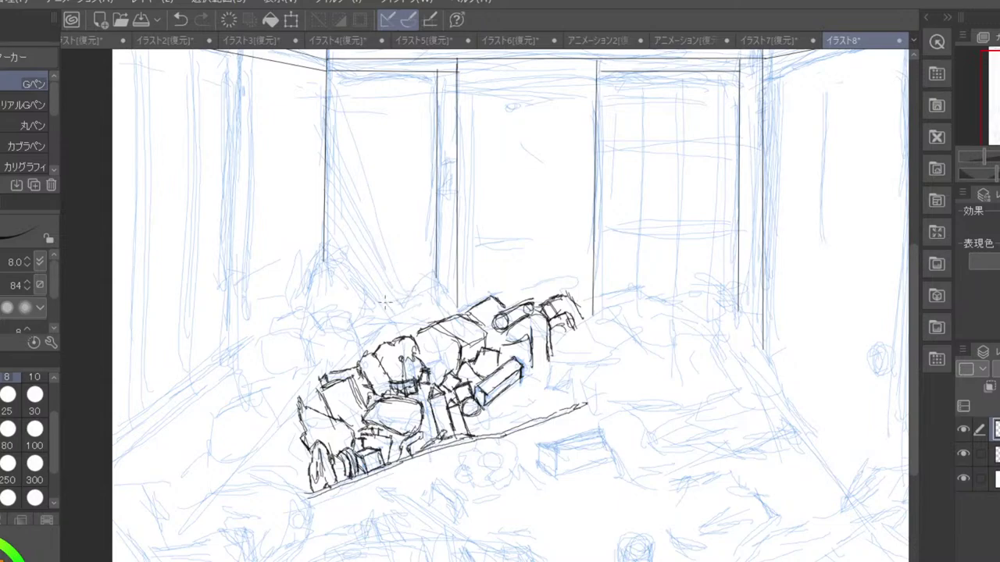
{"action": "mouse_move", "coordinate": [388, 303]}
{"action": "left_mouse_down"}
{"action": "mouse_move", "coordinate": [415, 294]}
{"action": "mouse_move", "coordinate": [439, 322]}
{"action": "mouse_move", "coordinate": [439, 285]}
{"action": "mouse_move", "coordinate": [455, 317]}
{"action": "mouse_move", "coordinate": [434, 285]}
{"action": "mouse_move", "coordinate": [412, 335]}
{"action": "left_mouse_up"}
{"action": "left_click_drag", "start_coordinate": [380, 295], "coordinate": [397, 328]}
{"action": "mouse_move", "coordinate": [328, 317]}
{"action": "left_mouse_down"}
{"action": "mouse_move", "coordinate": [323, 325]}
{"action": "mouse_move", "coordinate": [368, 293]}
{"action": "mouse_move", "coordinate": [392, 310]}
{"action": "mouse_move", "coordinate": [393, 334]}
{"action": "left_mouse_up"}
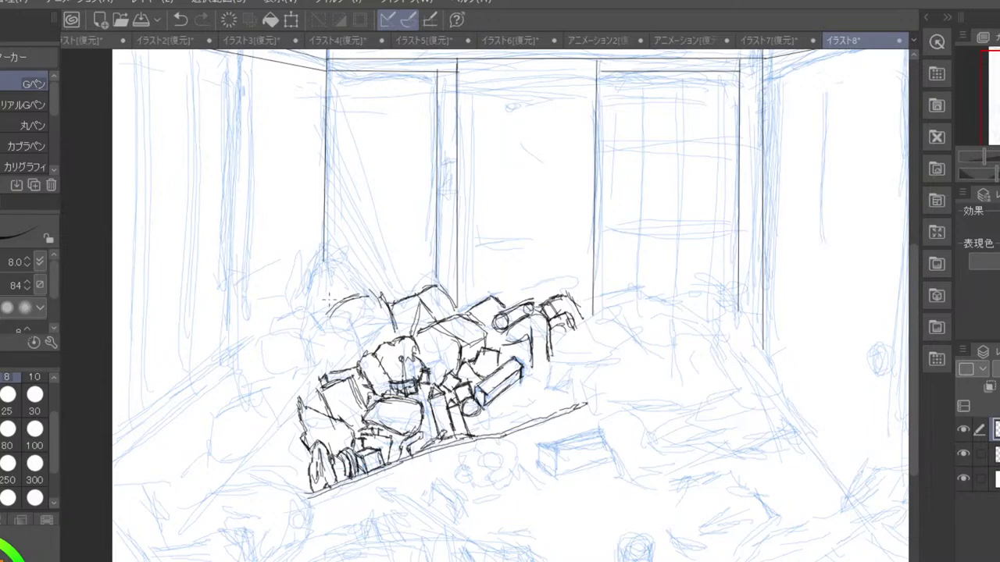
{"action": "mouse_move", "coordinate": [359, 305]}
{"action": "left_mouse_down"}
{"action": "mouse_move", "coordinate": [367, 340]}
{"action": "mouse_move", "coordinate": [380, 340]}
{"action": "mouse_move", "coordinate": [328, 315]}
{"action": "left_mouse_up"}
{"action": "mouse_move", "coordinate": [326, 318]}
{"action": "left_mouse_down"}
{"action": "mouse_move", "coordinate": [336, 310]}
{"action": "mouse_move", "coordinate": [323, 338]}
{"action": "mouse_move", "coordinate": [285, 325]}
{"action": "mouse_move", "coordinate": [272, 333]}
{"action": "left_mouse_up"}
{"action": "mouse_move", "coordinate": [286, 328]}
{"action": "left_mouse_down"}
{"action": "mouse_move", "coordinate": [303, 335]}
{"action": "mouse_move", "coordinate": [286, 317]}
{"action": "mouse_move", "coordinate": [295, 308]}
{"action": "mouse_move", "coordinate": [323, 333]}
{"action": "mouse_move", "coordinate": [300, 342]}
{"action": "mouse_move", "coordinate": [314, 342]}
{"action": "mouse_move", "coordinate": [281, 319]}
{"action": "mouse_move", "coordinate": [289, 339]}
{"action": "mouse_move", "coordinate": [278, 302]}
{"action": "mouse_move", "coordinate": [282, 321]}
{"action": "left_mouse_up"}
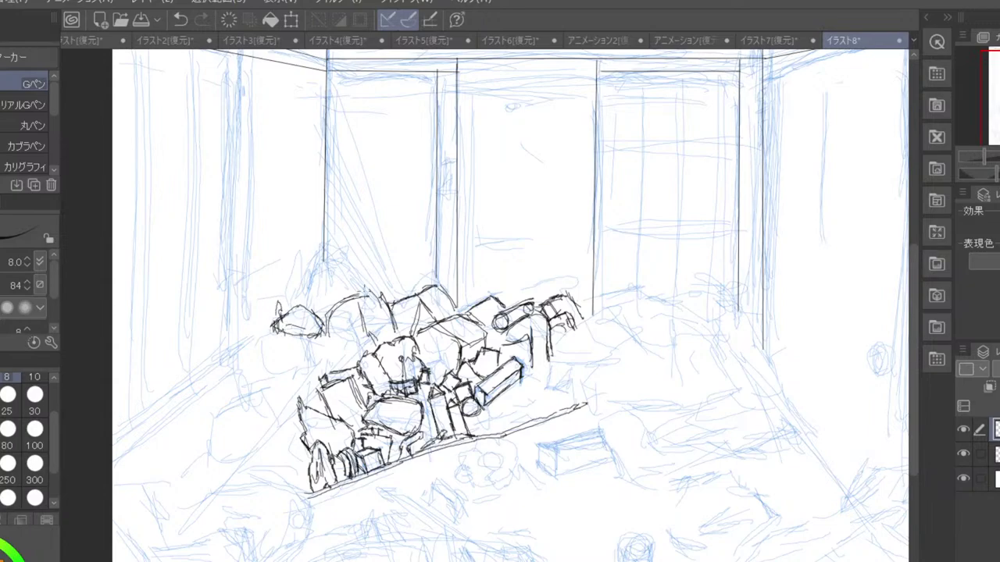
- Ink a large rounded boulder with a thick underside below the small rock, and fill the gap toward the tilted block
{"action": "mouse_move", "coordinate": [363, 295]}
{"action": "left_mouse_down"}
{"action": "mouse_move", "coordinate": [372, 285]}
{"action": "mouse_move", "coordinate": [345, 360]}
{"action": "mouse_move", "coordinate": [325, 357]}
{"action": "mouse_move", "coordinate": [326, 369]}
{"action": "left_mouse_up"}
{"action": "mouse_move", "coordinate": [236, 357]}
{"action": "left_mouse_down"}
{"action": "mouse_move", "coordinate": [241, 371]}
{"action": "mouse_move", "coordinate": [275, 384]}
{"action": "left_mouse_up"}
{"action": "mouse_move", "coordinate": [239, 355]}
{"action": "left_mouse_down"}
{"action": "mouse_move", "coordinate": [278, 328]}
{"action": "mouse_move", "coordinate": [317, 354]}
{"action": "mouse_move", "coordinate": [321, 344]}
{"action": "mouse_move", "coordinate": [322, 370]}
{"action": "mouse_move", "coordinate": [284, 384]}
{"action": "mouse_move", "coordinate": [306, 367]}
{"action": "mouse_move", "coordinate": [306, 380]}
{"action": "left_mouse_up"}
{"action": "mouse_move", "coordinate": [317, 371]}
{"action": "left_mouse_down"}
{"action": "mouse_move", "coordinate": [312, 391]}
{"action": "mouse_move", "coordinate": [238, 386]}
{"action": "mouse_move", "coordinate": [314, 386]}
{"action": "left_mouse_up"}
{"action": "left_click_drag", "start_coordinate": [308, 392], "coordinate": [284, 392]}
{"action": "mouse_move", "coordinate": [320, 381]}
{"action": "left_mouse_down"}
{"action": "mouse_move", "coordinate": [309, 391]}
{"action": "mouse_move", "coordinate": [312, 380]}
{"action": "left_mouse_up"}
{"action": "left_click_drag", "start_coordinate": [305, 384], "coordinate": [292, 395]}
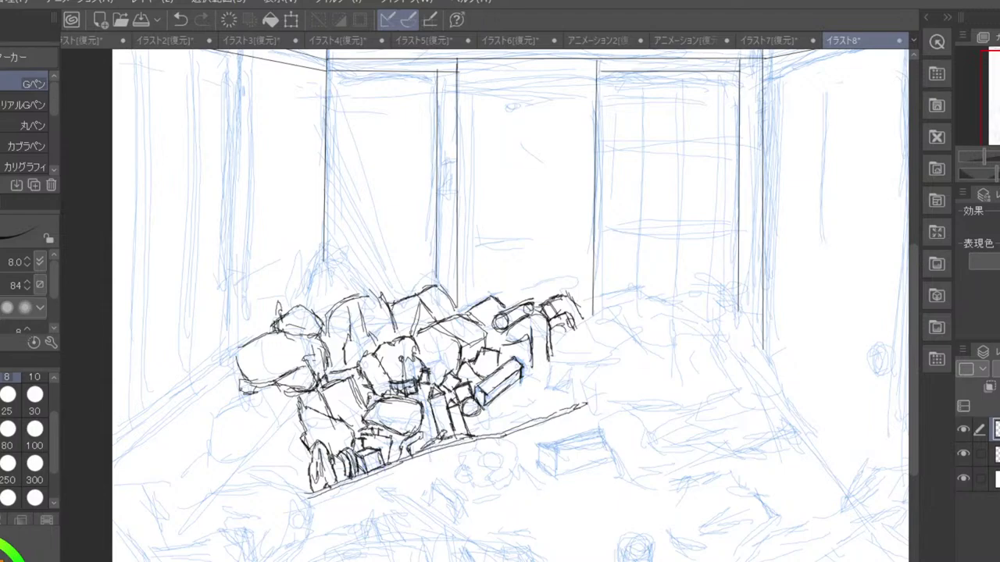
- Ink a peaked chunk at the base of the rear left wall corner and reinforce the debris around the beam's upper end
{"action": "mouse_move", "coordinate": [310, 282]}
{"action": "left_mouse_down"}
{"action": "mouse_move", "coordinate": [295, 310]}
{"action": "mouse_move", "coordinate": [314, 273]}
{"action": "mouse_move", "coordinate": [341, 265]}
{"action": "mouse_move", "coordinate": [367, 287]}
{"action": "mouse_move", "coordinate": [319, 283]}
{"action": "mouse_move", "coordinate": [351, 281]}
{"action": "mouse_move", "coordinate": [339, 282]}
{"action": "mouse_move", "coordinate": [367, 301]}
{"action": "left_mouse_up"}
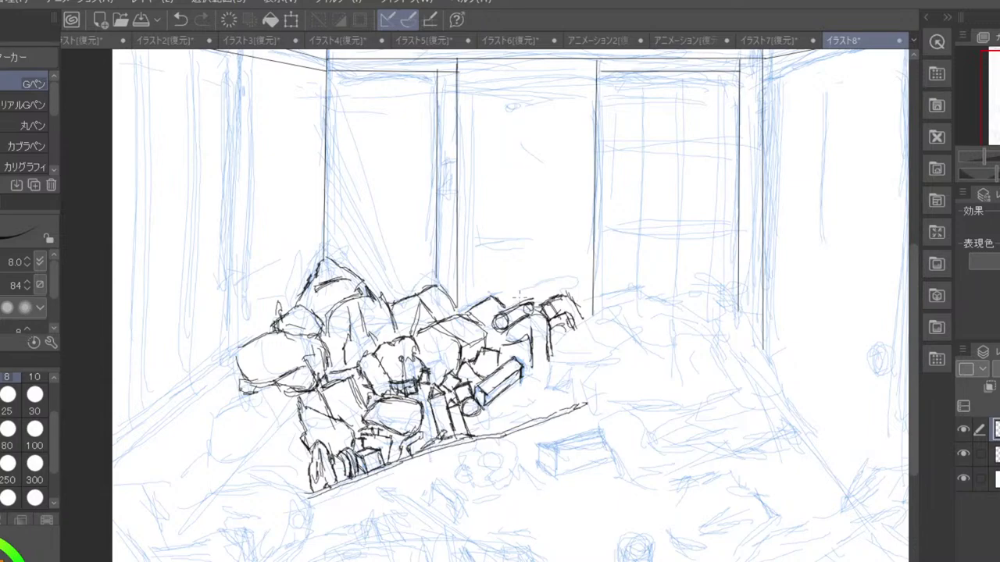
{"action": "mouse_move", "coordinate": [519, 355]}
{"action": "left_mouse_down"}
{"action": "mouse_move", "coordinate": [535, 362]}
{"action": "mouse_move", "coordinate": [521, 370]}
{"action": "mouse_move", "coordinate": [539, 371]}
{"action": "mouse_move", "coordinate": [528, 357]}
{"action": "mouse_move", "coordinate": [535, 355]}
{"action": "left_mouse_up"}
{"action": "scroll", "coordinate": [537, 352], "scroll_direction": "down", "scroll_amount": 2}
{"action": "scroll", "coordinate": [537, 352], "scroll_direction": "up", "scroll_amount": 2}
- Ink the pile's left slope with a hatched edge and a boxy rock below the large boulder
{"action": "mouse_move", "coordinate": [233, 364]}
{"action": "left_mouse_down"}
{"action": "mouse_move", "coordinate": [210, 421]}
{"action": "mouse_move", "coordinate": [142, 470]}
{"action": "mouse_move", "coordinate": [191, 448]}
{"action": "mouse_move", "coordinate": [227, 391]}
{"action": "mouse_move", "coordinate": [232, 407]}
{"action": "mouse_move", "coordinate": [209, 434]}
{"action": "mouse_move", "coordinate": [229, 440]}
{"action": "mouse_move", "coordinate": [228, 459]}
{"action": "left_mouse_up"}
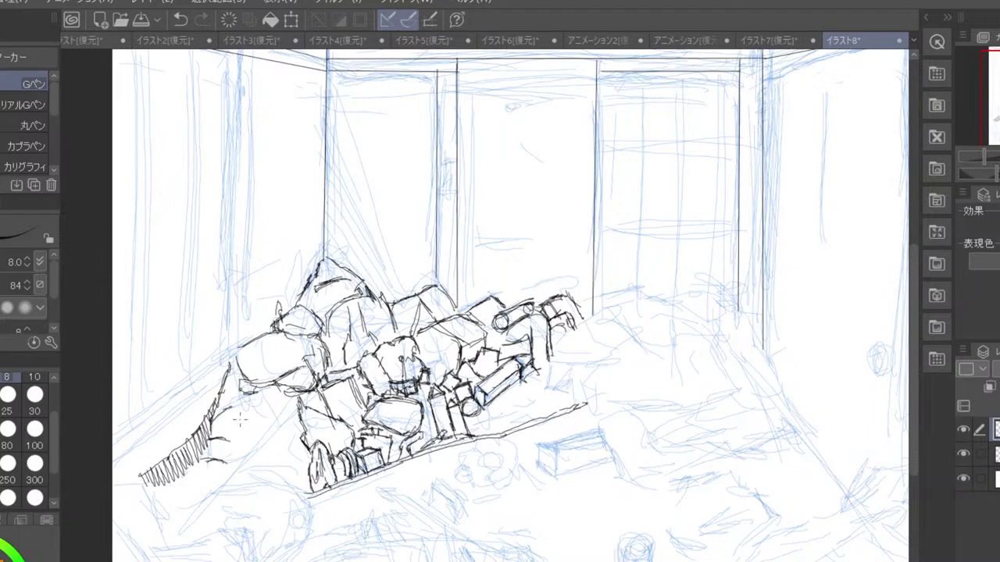
{"action": "mouse_move", "coordinate": [211, 435]}
{"action": "left_mouse_down"}
{"action": "mouse_move", "coordinate": [205, 448]}
{"action": "mouse_move", "coordinate": [230, 452]}
{"action": "mouse_move", "coordinate": [211, 464]}
{"action": "mouse_move", "coordinate": [231, 451]}
{"action": "mouse_move", "coordinate": [227, 469]}
{"action": "left_mouse_up"}
{"action": "mouse_move", "coordinate": [222, 462]}
{"action": "left_mouse_down"}
{"action": "mouse_move", "coordinate": [207, 470]}
{"action": "mouse_move", "coordinate": [250, 434]}
{"action": "mouse_move", "coordinate": [247, 398]}
{"action": "mouse_move", "coordinate": [253, 429]}
{"action": "mouse_move", "coordinate": [262, 397]}
{"action": "mouse_move", "coordinate": [277, 420]}
{"action": "mouse_move", "coordinate": [234, 457]}
{"action": "mouse_move", "coordinate": [258, 450]}
{"action": "left_mouse_up"}
{"action": "left_click_drag", "start_coordinate": [250, 456], "coordinate": [278, 426]}
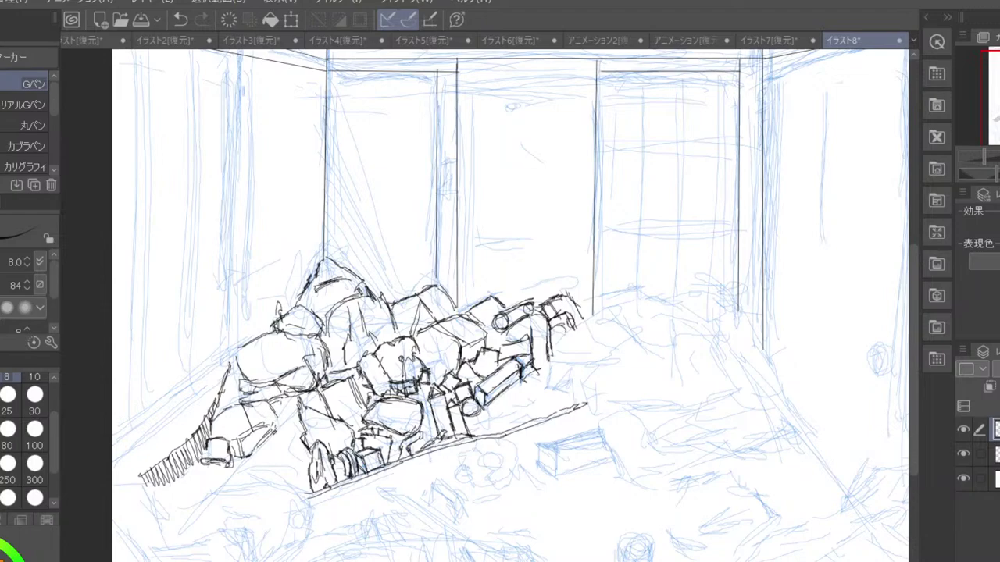
{"action": "left_click_drag", "start_coordinate": [277, 419], "coordinate": [294, 411]}
- Ink an elongated rounded slab right of the pipe debris, with a round lump behind it and a smaller slab beneath
{"action": "left_click_drag", "start_coordinate": [520, 334], "coordinate": [531, 356]}
{"action": "mouse_move", "coordinate": [548, 321]}
{"action": "left_mouse_down"}
{"action": "mouse_move", "coordinate": [551, 364]}
{"action": "mouse_move", "coordinate": [537, 368]}
{"action": "left_mouse_up"}
{"action": "mouse_move", "coordinate": [552, 331]}
{"action": "left_mouse_down"}
{"action": "mouse_move", "coordinate": [557, 352]}
{"action": "mouse_move", "coordinate": [585, 347]}
{"action": "mouse_move", "coordinate": [590, 317]}
{"action": "mouse_move", "coordinate": [611, 317]}
{"action": "mouse_move", "coordinate": [625, 332]}
{"action": "mouse_move", "coordinate": [598, 349]}
{"action": "mouse_move", "coordinate": [553, 351]}
{"action": "left_mouse_up"}
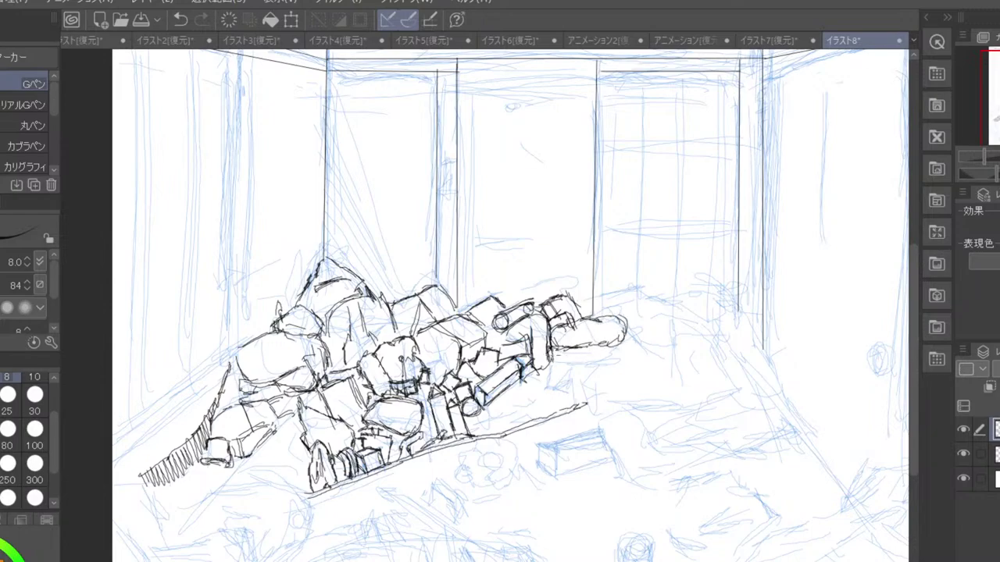
{"action": "mouse_move", "coordinate": [549, 367]}
{"action": "left_mouse_down"}
{"action": "mouse_move", "coordinate": [551, 358]}
{"action": "mouse_move", "coordinate": [561, 391]}
{"action": "mouse_move", "coordinate": [575, 375]}
{"action": "mouse_move", "coordinate": [572, 387]}
{"action": "mouse_move", "coordinate": [611, 369]}
{"action": "mouse_move", "coordinate": [589, 347]}
{"action": "mouse_move", "coordinate": [631, 356]}
{"action": "left_mouse_up"}
{"action": "left_click_drag", "start_coordinate": [626, 354], "coordinate": [642, 357]}
{"action": "left_click_drag", "start_coordinate": [633, 323], "coordinate": [646, 335]}
{"action": "mouse_move", "coordinate": [642, 327]}
{"action": "left_mouse_down"}
{"action": "mouse_move", "coordinate": [641, 354]}
{"action": "mouse_move", "coordinate": [623, 364]}
{"action": "left_mouse_up"}
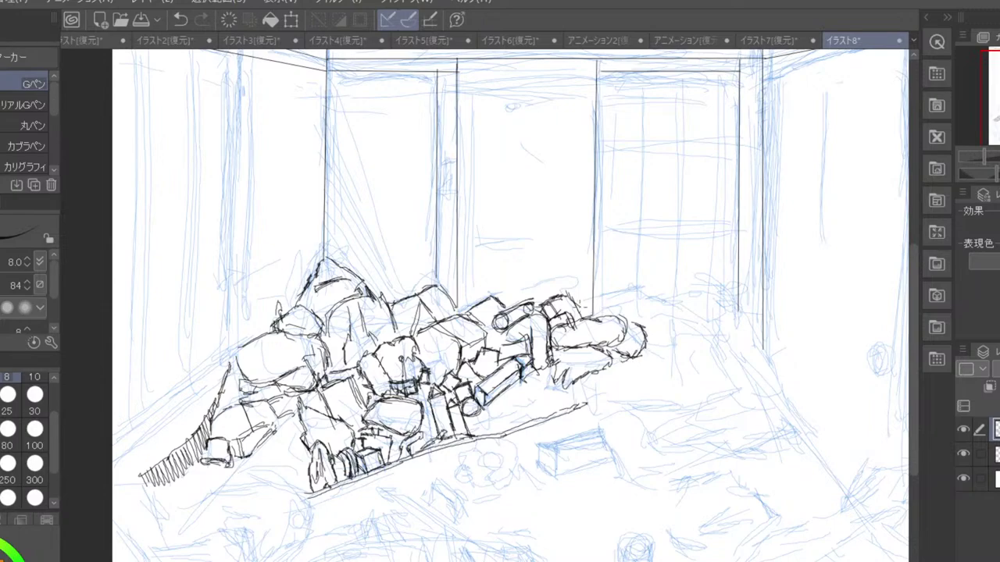
- Ink flat boards and thin debris along the base of the back wall to the rear right corner
{"action": "left_click_drag", "start_coordinate": [584, 311], "coordinate": [614, 303]}
{"action": "left_click_drag", "start_coordinate": [603, 317], "coordinate": [617, 309]}
{"action": "left_click_drag", "start_coordinate": [608, 306], "coordinate": [614, 305]}
{"action": "left_click_drag", "start_coordinate": [608, 317], "coordinate": [623, 307]}
{"action": "left_click_drag", "start_coordinate": [609, 318], "coordinate": [626, 308]}
{"action": "mouse_move", "coordinate": [622, 317]}
{"action": "left_mouse_down"}
{"action": "mouse_move", "coordinate": [653, 301]}
{"action": "mouse_move", "coordinate": [645, 296]}
{"action": "mouse_move", "coordinate": [693, 320]}
{"action": "mouse_move", "coordinate": [651, 302]}
{"action": "mouse_move", "coordinate": [677, 293]}
{"action": "mouse_move", "coordinate": [715, 311]}
{"action": "mouse_move", "coordinate": [734, 301]}
{"action": "left_mouse_up"}
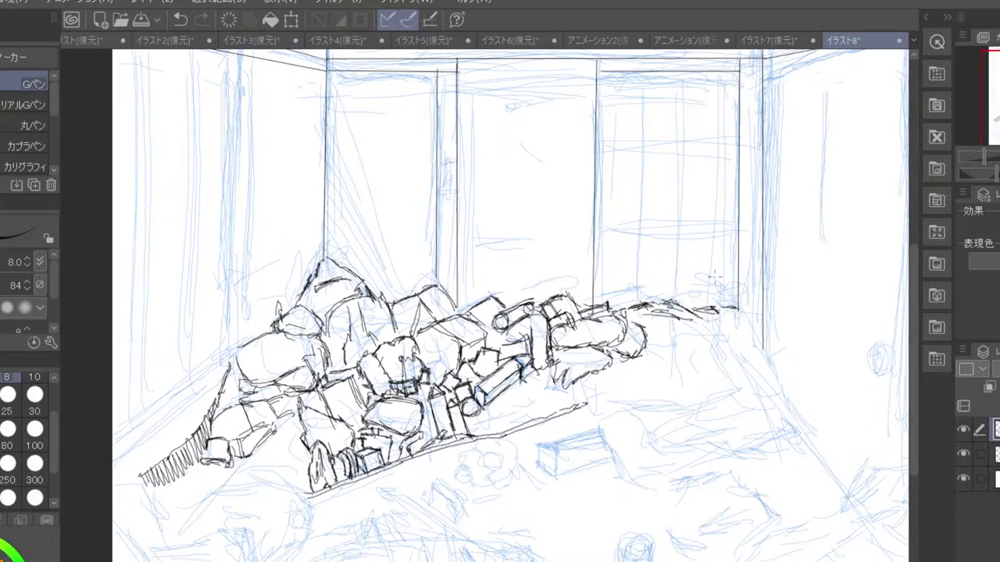
{"action": "left_click_drag", "start_coordinate": [597, 303], "coordinate": [645, 289]}
{"action": "mouse_move", "coordinate": [719, 314]}
{"action": "left_mouse_down"}
{"action": "mouse_move", "coordinate": [735, 300]}
{"action": "mouse_move", "coordinate": [756, 301]}
{"action": "mouse_move", "coordinate": [754, 326]}
{"action": "mouse_move", "coordinate": [714, 348]}
{"action": "left_mouse_up"}
- Ink a short post and rounded stub at the diagonal board's right end, and the curved near end of a long sack-like form
{"action": "mouse_move", "coordinate": [578, 383]}
{"action": "left_mouse_down"}
{"action": "mouse_move", "coordinate": [584, 401]}
{"action": "mouse_move", "coordinate": [567, 387]}
{"action": "mouse_move", "coordinate": [585, 381]}
{"action": "mouse_move", "coordinate": [577, 417]}
{"action": "mouse_move", "coordinate": [588, 429]}
{"action": "mouse_move", "coordinate": [605, 428]}
{"action": "mouse_move", "coordinate": [617, 402]}
{"action": "mouse_move", "coordinate": [609, 449]}
{"action": "left_mouse_up"}
{"action": "mouse_move", "coordinate": [616, 415]}
{"action": "left_mouse_down"}
{"action": "mouse_move", "coordinate": [603, 429]}
{"action": "mouse_move", "coordinate": [609, 452]}
{"action": "left_mouse_up"}
{"action": "mouse_move", "coordinate": [607, 437]}
{"action": "left_mouse_down"}
{"action": "mouse_move", "coordinate": [621, 478]}
{"action": "mouse_move", "coordinate": [601, 433]}
{"action": "mouse_move", "coordinate": [631, 422]}
{"action": "mouse_move", "coordinate": [642, 436]}
{"action": "mouse_move", "coordinate": [655, 420]}
{"action": "left_mouse_up"}
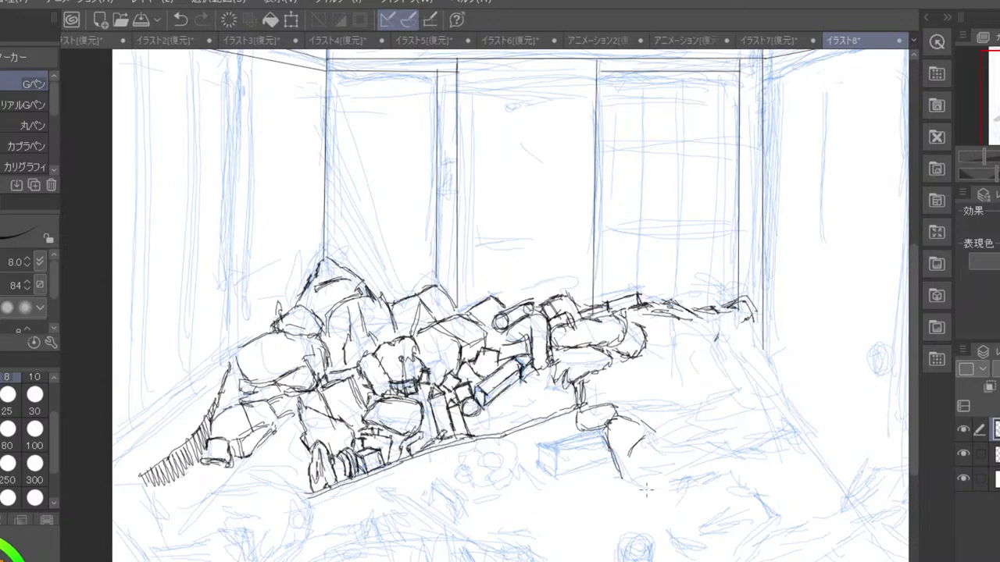
{"action": "left_click_drag", "start_coordinate": [625, 484], "coordinate": [659, 494]}
{"action": "mouse_move", "coordinate": [653, 434]}
{"action": "left_mouse_down"}
{"action": "mouse_move", "coordinate": [716, 439]}
{"action": "mouse_move", "coordinate": [688, 433]}
{"action": "mouse_move", "coordinate": [729, 429]}
{"action": "left_mouse_up"}
- Ink the tapered far half of the sack-like form, close its underside and add fold strokes at its middle
{"action": "mouse_move", "coordinate": [695, 467]}
{"action": "left_mouse_down"}
{"action": "mouse_move", "coordinate": [748, 442]}
{"action": "mouse_move", "coordinate": [745, 431]}
{"action": "mouse_move", "coordinate": [773, 442]}
{"action": "mouse_move", "coordinate": [803, 434]}
{"action": "mouse_move", "coordinate": [804, 451]}
{"action": "left_mouse_up"}
{"action": "mouse_move", "coordinate": [692, 468]}
{"action": "left_mouse_down"}
{"action": "mouse_move", "coordinate": [747, 464]}
{"action": "mouse_move", "coordinate": [730, 478]}
{"action": "mouse_move", "coordinate": [783, 474]}
{"action": "mouse_move", "coordinate": [751, 483]}
{"action": "mouse_move", "coordinate": [768, 483]}
{"action": "mouse_move", "coordinate": [800, 468]}
{"action": "left_mouse_up"}
{"action": "left_click_drag", "start_coordinate": [787, 473], "coordinate": [809, 457]}
{"action": "mouse_move", "coordinate": [801, 469]}
{"action": "left_mouse_down"}
{"action": "mouse_move", "coordinate": [797, 451]}
{"action": "mouse_move", "coordinate": [806, 451]}
{"action": "left_mouse_up"}
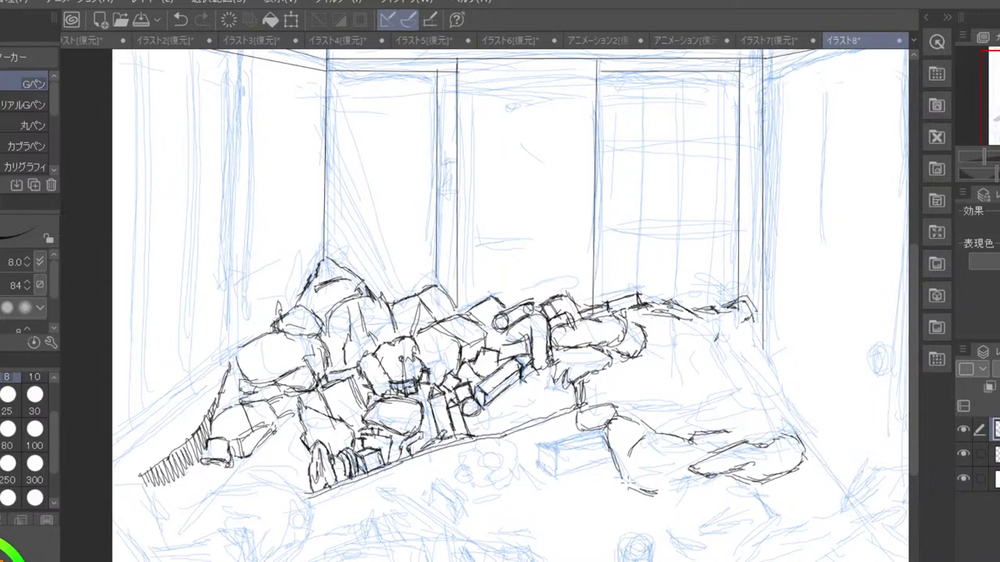
{"action": "left_click_drag", "start_coordinate": [626, 489], "coordinate": [697, 472]}
{"action": "mouse_move", "coordinate": [618, 455]}
{"action": "left_mouse_down"}
{"action": "mouse_move", "coordinate": [644, 476]}
{"action": "mouse_move", "coordinate": [687, 476]}
{"action": "mouse_move", "coordinate": [697, 468]}
{"action": "mouse_move", "coordinate": [660, 442]}
{"action": "mouse_move", "coordinate": [681, 448]}
{"action": "mouse_move", "coordinate": [693, 439]}
{"action": "left_mouse_up"}
{"action": "left_click_drag", "start_coordinate": [689, 458], "coordinate": [701, 444]}
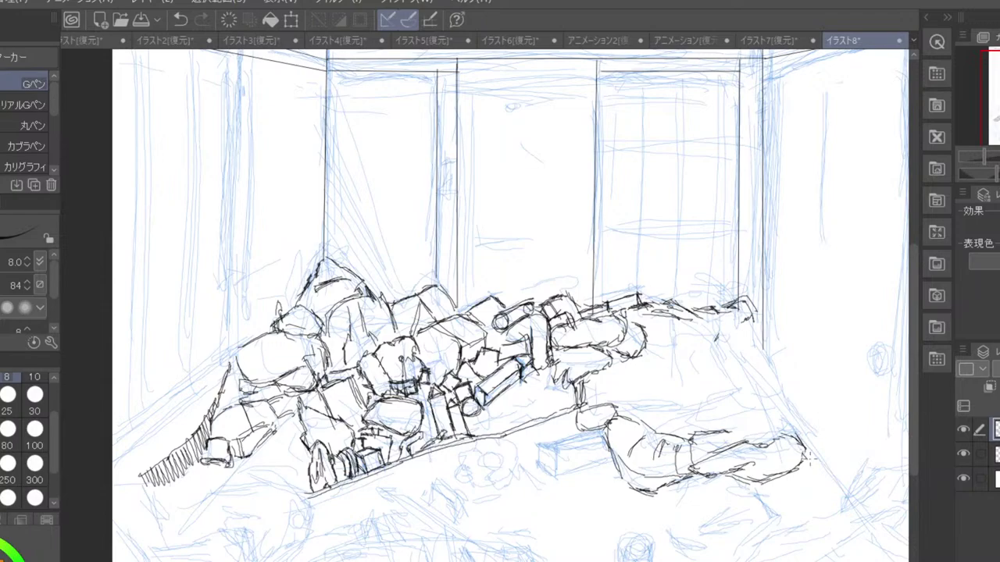
- Ink an angular fragment with inner crease strokes on the floor just below the sack-like form
{"action": "scroll", "coordinate": [812, 462], "scroll_direction": "down", "scroll_amount": 3}
{"action": "scroll", "coordinate": [812, 463], "scroll_direction": "up", "scroll_amount": 3}
{"action": "mouse_move", "coordinate": [773, 515]}
{"action": "left_mouse_down"}
{"action": "mouse_move", "coordinate": [714, 411]}
{"action": "mouse_move", "coordinate": [651, 378]}
{"action": "mouse_move", "coordinate": [688, 404]}
{"action": "mouse_move", "coordinate": [628, 416]}
{"action": "left_mouse_up"}
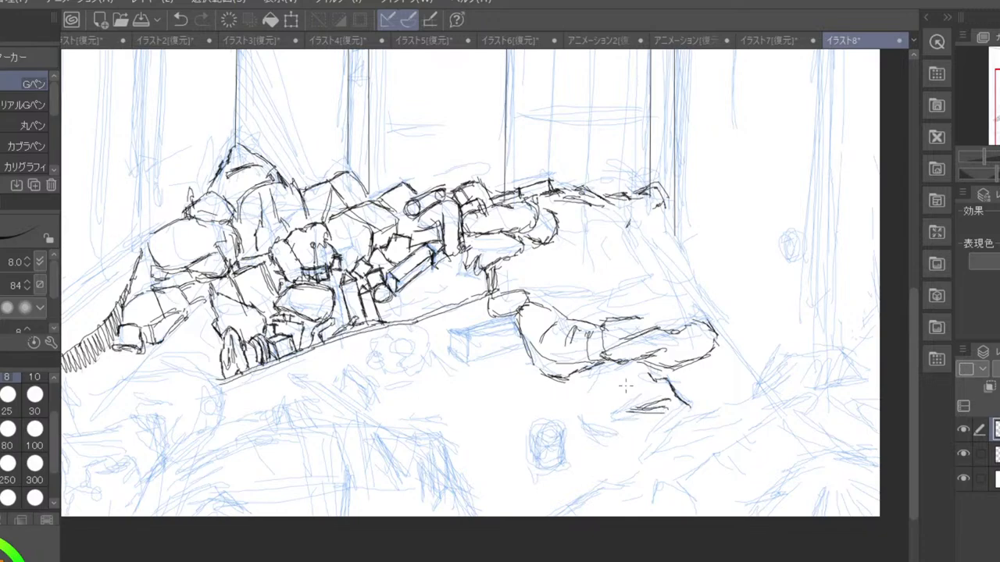
{"action": "mouse_move", "coordinate": [639, 367]}
{"action": "left_mouse_down"}
{"action": "mouse_move", "coordinate": [597, 395]}
{"action": "mouse_move", "coordinate": [607, 388]}
{"action": "mouse_move", "coordinate": [592, 425]}
{"action": "mouse_move", "coordinate": [614, 415]}
{"action": "mouse_move", "coordinate": [598, 420]}
{"action": "left_mouse_up"}
{"action": "mouse_move", "coordinate": [670, 390]}
{"action": "left_mouse_down"}
{"action": "mouse_move", "coordinate": [614, 417]}
{"action": "mouse_move", "coordinate": [617, 428]}
{"action": "mouse_move", "coordinate": [653, 430]}
{"action": "left_mouse_up"}
- Ink a low ridge of debris from the angular fragment to the right edge of the canvas
{"action": "mouse_move", "coordinate": [654, 422]}
{"action": "left_mouse_down"}
{"action": "mouse_move", "coordinate": [639, 435]}
{"action": "mouse_move", "coordinate": [720, 395]}
{"action": "mouse_move", "coordinate": [779, 393]}
{"action": "left_mouse_up"}
{"action": "mouse_move", "coordinate": [720, 422]}
{"action": "left_mouse_down"}
{"action": "mouse_move", "coordinate": [707, 397]}
{"action": "mouse_move", "coordinate": [767, 397]}
{"action": "left_mouse_up"}
{"action": "left_click_drag", "start_coordinate": [690, 412], "coordinate": [657, 457]}
{"action": "left_click_drag", "start_coordinate": [761, 392], "coordinate": [787, 405]}
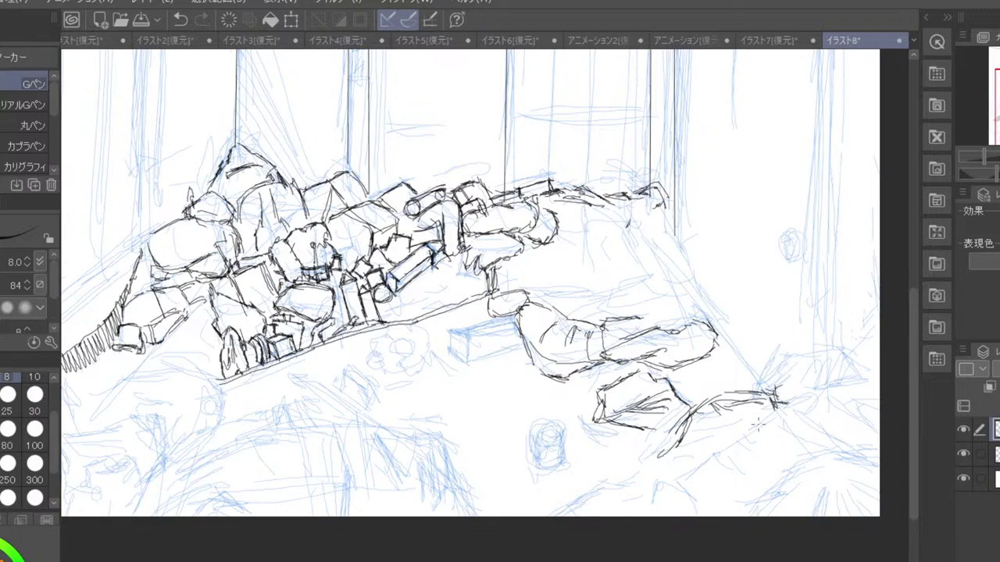
{"action": "left_click_drag", "start_coordinate": [758, 423], "coordinate": [778, 413]}
{"action": "mouse_move", "coordinate": [788, 410]}
{"action": "left_mouse_down"}
{"action": "mouse_move", "coordinate": [852, 403]}
{"action": "mouse_move", "coordinate": [825, 398]}
{"action": "mouse_move", "coordinate": [877, 380]}
{"action": "left_mouse_up"}
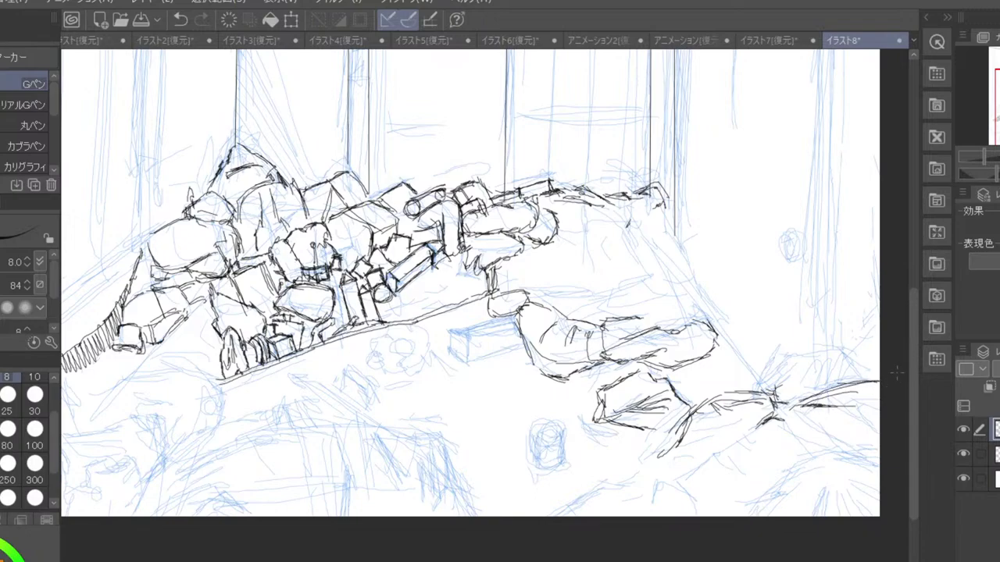
- Ink the foreground rubble contours running diagonally from the debris ridge down to the lower edge of the canvas
{"action": "scroll", "coordinate": [895, 374], "scroll_direction": "down", "scroll_amount": 3}
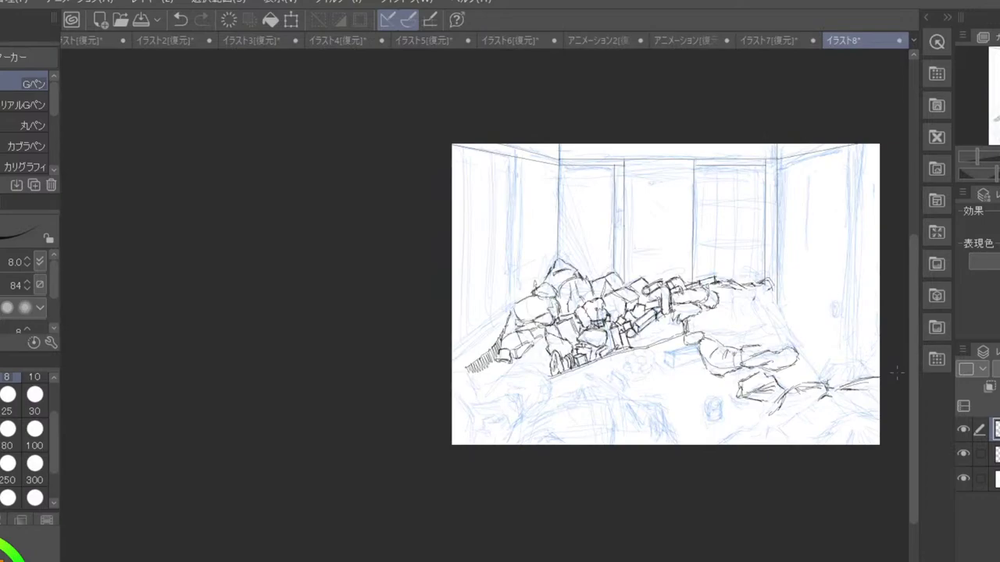
{"action": "scroll", "coordinate": [895, 373], "scroll_direction": "down", "scroll_amount": 3}
{"action": "scroll", "coordinate": [897, 376], "scroll_direction": "up", "scroll_amount": 3}
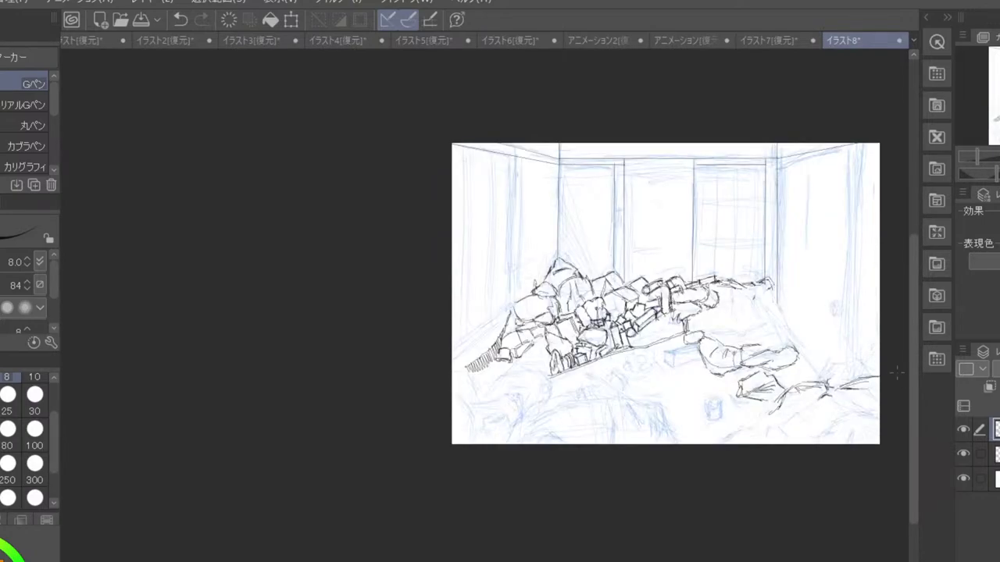
{"action": "scroll", "coordinate": [850, 373], "scroll_direction": "up", "scroll_amount": 4}
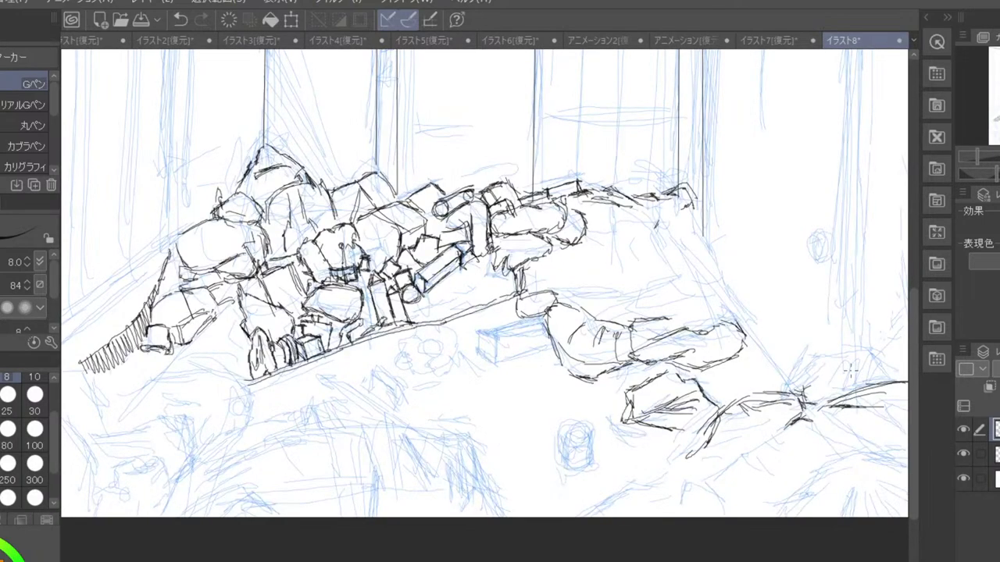
{"action": "left_click_drag", "start_coordinate": [764, 485], "coordinate": [713, 453]}
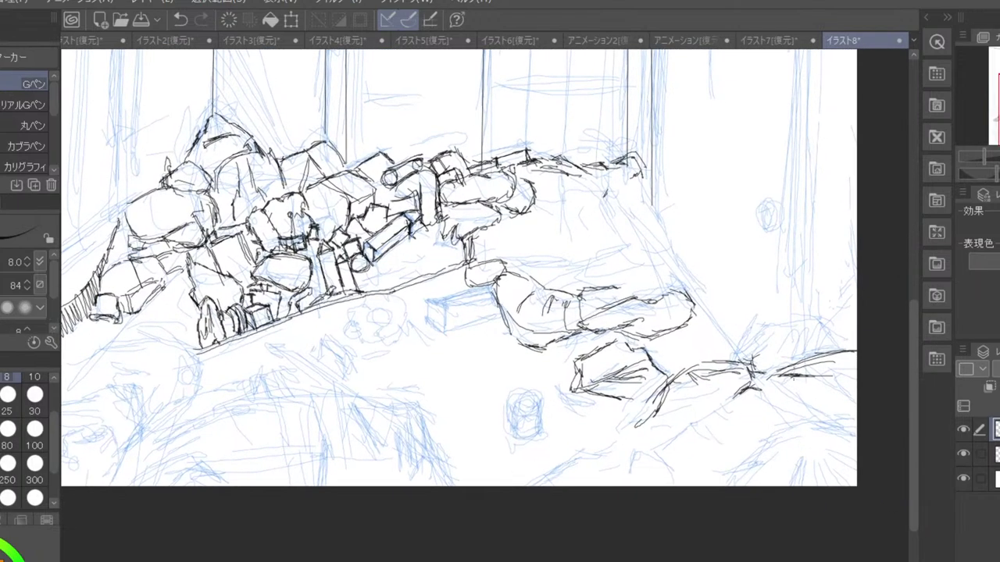
{"action": "mouse_move", "coordinate": [765, 383]}
{"action": "left_mouse_down"}
{"action": "mouse_move", "coordinate": [655, 443]}
{"action": "mouse_move", "coordinate": [631, 428]}
{"action": "mouse_move", "coordinate": [600, 431]}
{"action": "mouse_move", "coordinate": [624, 426]}
{"action": "mouse_move", "coordinate": [592, 435]}
{"action": "mouse_move", "coordinate": [579, 453]}
{"action": "mouse_move", "coordinate": [566, 448]}
{"action": "mouse_move", "coordinate": [553, 474]}
{"action": "mouse_move", "coordinate": [523, 488]}
{"action": "left_mouse_up"}
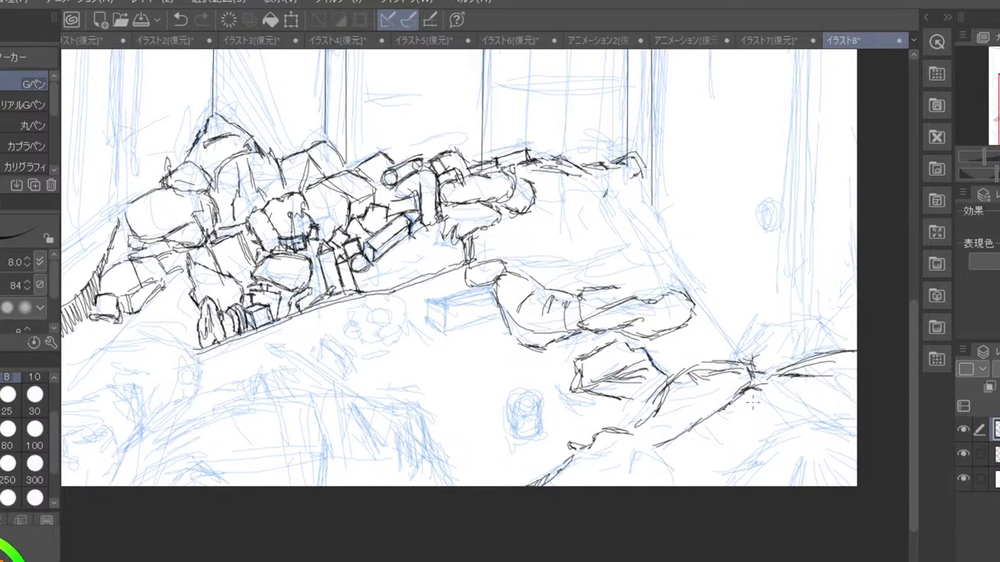
- Ink radiating crease strokes below the debris ridge and the outline of a mound in the canvas's lower right corner
{"action": "mouse_move", "coordinate": [751, 398]}
{"action": "left_mouse_down"}
{"action": "mouse_move", "coordinate": [740, 423]}
{"action": "mouse_move", "coordinate": [764, 434]}
{"action": "mouse_move", "coordinate": [749, 433]}
{"action": "left_mouse_up"}
{"action": "left_click_drag", "start_coordinate": [747, 427], "coordinate": [760, 442]}
{"action": "mouse_move", "coordinate": [749, 398]}
{"action": "left_mouse_down"}
{"action": "mouse_move", "coordinate": [809, 425]}
{"action": "mouse_move", "coordinate": [799, 400]}
{"action": "mouse_move", "coordinate": [806, 408]}
{"action": "left_mouse_up"}
{"action": "mouse_move", "coordinate": [830, 376]}
{"action": "left_mouse_down"}
{"action": "mouse_move", "coordinate": [847, 398]}
{"action": "mouse_move", "coordinate": [842, 372]}
{"action": "mouse_move", "coordinate": [854, 375]}
{"action": "left_mouse_up"}
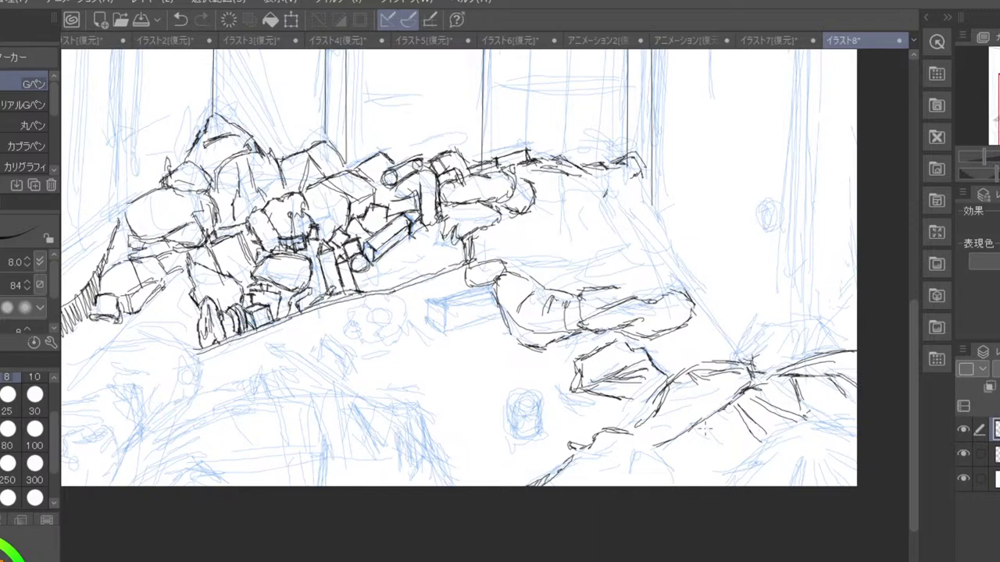
{"action": "mouse_move", "coordinate": [724, 413]}
{"action": "left_mouse_down"}
{"action": "mouse_move", "coordinate": [737, 451]}
{"action": "mouse_move", "coordinate": [744, 442]}
{"action": "left_mouse_up"}
{"action": "left_click_drag", "start_coordinate": [742, 423], "coordinate": [750, 442]}
{"action": "mouse_move", "coordinate": [806, 429]}
{"action": "left_mouse_down"}
{"action": "mouse_move", "coordinate": [848, 429]}
{"action": "mouse_move", "coordinate": [778, 438]}
{"action": "left_mouse_up"}
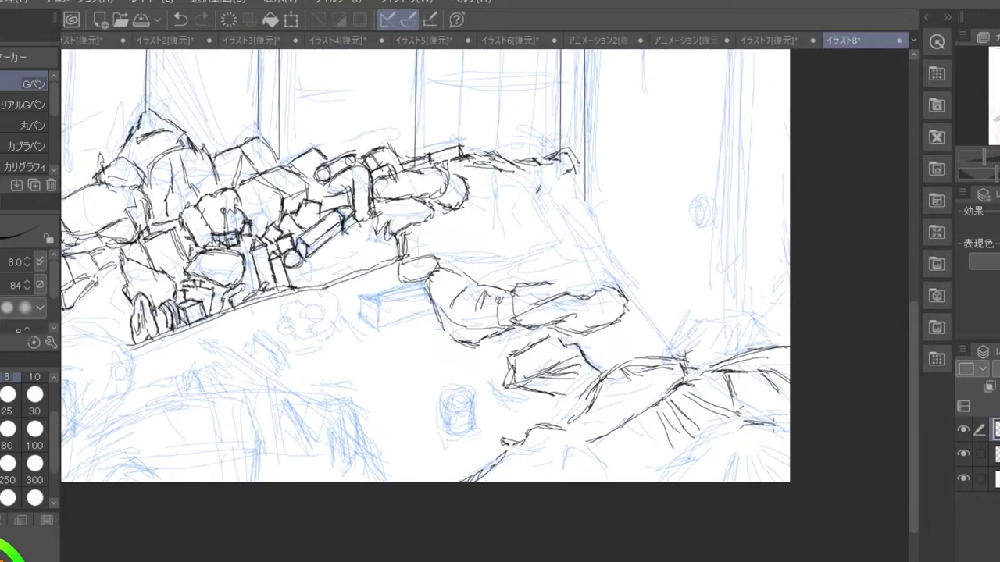
{"action": "mouse_move", "coordinate": [728, 414]}
{"action": "left_mouse_down"}
{"action": "mouse_move", "coordinate": [788, 433]}
{"action": "mouse_move", "coordinate": [714, 438]}
{"action": "mouse_move", "coordinate": [660, 484]}
{"action": "left_mouse_up"}
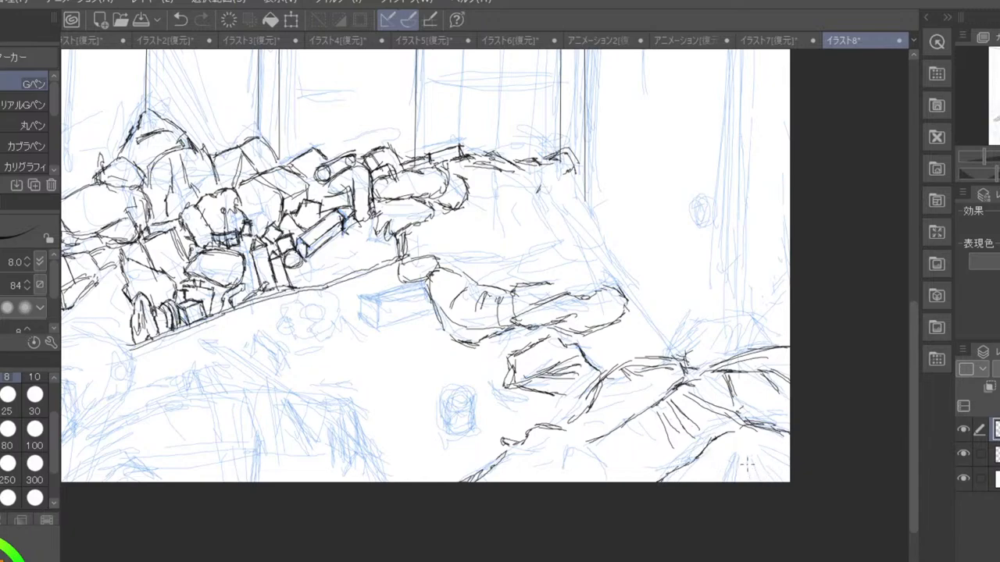
- Ink radiating crease strokes across the mound in the canvas's lower right corner
{"action": "left_click_drag", "start_coordinate": [746, 464], "coordinate": [781, 481]}
{"action": "mouse_move", "coordinate": [789, 447]}
{"action": "left_mouse_down"}
{"action": "mouse_move", "coordinate": [758, 452]}
{"action": "mouse_move", "coordinate": [788, 480]}
{"action": "left_mouse_up"}
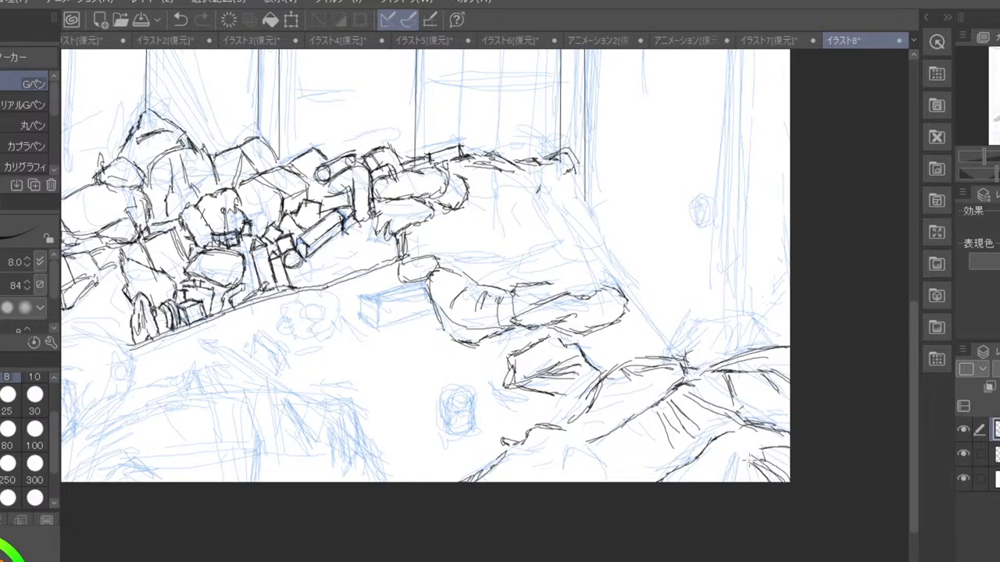
{"action": "mouse_move", "coordinate": [735, 459]}
{"action": "left_mouse_down"}
{"action": "mouse_move", "coordinate": [744, 481]}
{"action": "mouse_move", "coordinate": [701, 473]}
{"action": "mouse_move", "coordinate": [687, 482]}
{"action": "left_mouse_up"}
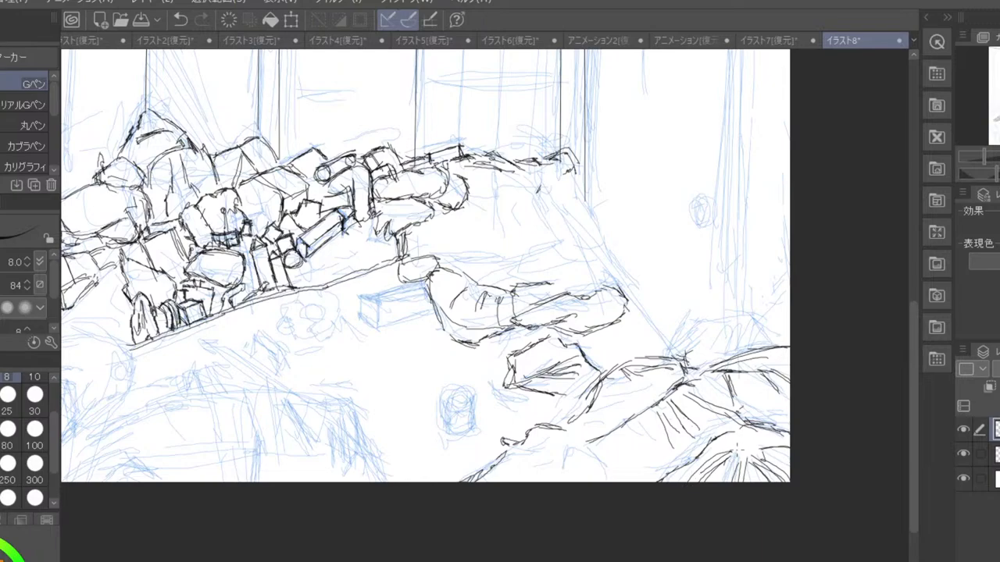
{"action": "left_click_drag", "start_coordinate": [737, 436], "coordinate": [738, 449]}
- Ink a row of broken slats between the corner mound and the rubble beside it, along the canvas's lower edge
{"action": "mouse_move", "coordinate": [639, 467]}
{"action": "left_mouse_down"}
{"action": "mouse_move", "coordinate": [630, 481]}
{"action": "mouse_move", "coordinate": [641, 485]}
{"action": "left_mouse_up"}
{"action": "left_click_drag", "start_coordinate": [606, 453], "coordinate": [618, 483]}
{"action": "mouse_move", "coordinate": [670, 436]}
{"action": "left_mouse_down"}
{"action": "mouse_move", "coordinate": [695, 455]}
{"action": "mouse_move", "coordinate": [681, 469]}
{"action": "left_mouse_up"}
{"action": "mouse_move", "coordinate": [671, 439]}
{"action": "left_mouse_down"}
{"action": "mouse_move", "coordinate": [676, 467]}
{"action": "mouse_move", "coordinate": [652, 448]}
{"action": "mouse_move", "coordinate": [636, 483]}
{"action": "left_mouse_up"}
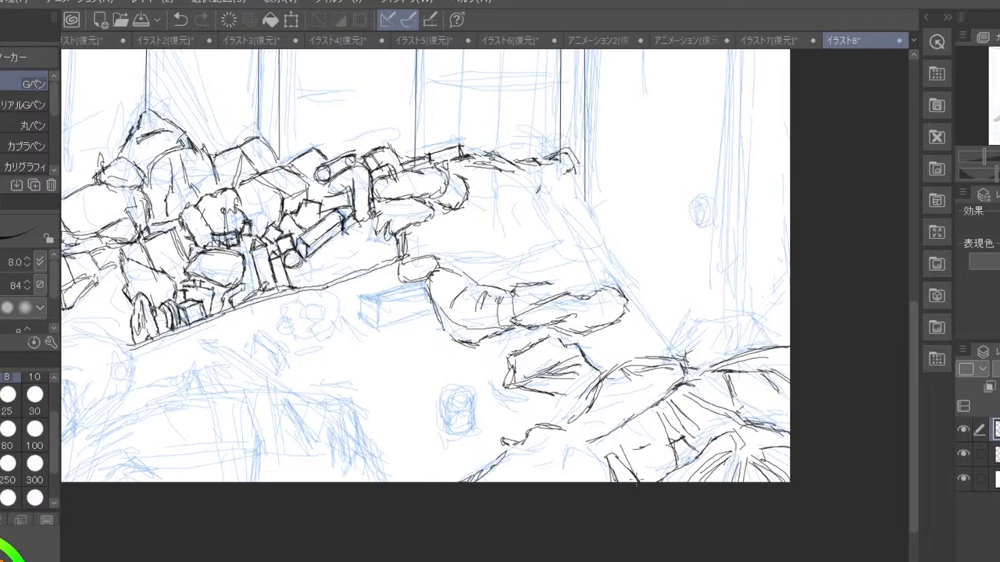
{"action": "left_click_drag", "start_coordinate": [619, 447], "coordinate": [629, 465]}
{"action": "left_click_drag", "start_coordinate": [631, 465], "coordinate": [641, 481]}
{"action": "mouse_move", "coordinate": [620, 443]}
{"action": "left_mouse_down"}
{"action": "mouse_move", "coordinate": [635, 480]}
{"action": "mouse_move", "coordinate": [645, 442]}
{"action": "left_mouse_up"}
{"action": "mouse_move", "coordinate": [642, 442]}
{"action": "left_mouse_down"}
{"action": "mouse_move", "coordinate": [656, 434]}
{"action": "mouse_move", "coordinate": [664, 473]}
{"action": "left_mouse_up"}
{"action": "mouse_move", "coordinate": [645, 442]}
{"action": "left_mouse_down"}
{"action": "mouse_move", "coordinate": [667, 481]}
{"action": "mouse_move", "coordinate": [650, 433]}
{"action": "left_mouse_up"}
{"action": "mouse_move", "coordinate": [629, 445]}
{"action": "left_mouse_down"}
{"action": "mouse_move", "coordinate": [650, 431]}
{"action": "mouse_move", "coordinate": [662, 478]}
{"action": "left_mouse_up"}
{"action": "left_click_drag", "start_coordinate": [640, 443], "coordinate": [650, 431]}
{"action": "left_click_drag", "start_coordinate": [643, 439], "coordinate": [668, 478]}
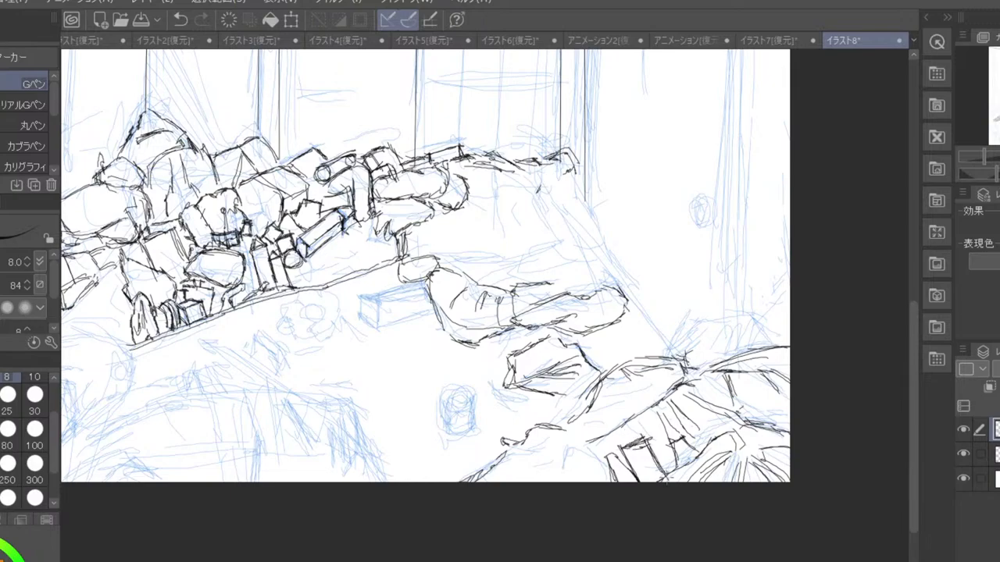
- Add short rubble strokes on the foreground debris near the lower edge, beside the broken slats
{"action": "mouse_move", "coordinate": [553, 465]}
{"action": "left_mouse_down"}
{"action": "mouse_move", "coordinate": [527, 478]}
{"action": "mouse_move", "coordinate": [552, 467]}
{"action": "left_mouse_up"}
{"action": "left_click_drag", "start_coordinate": [545, 473], "coordinate": [571, 448]}
{"action": "mouse_move", "coordinate": [563, 464]}
{"action": "left_mouse_down"}
{"action": "mouse_move", "coordinate": [584, 451]}
{"action": "mouse_move", "coordinate": [595, 474]}
{"action": "left_mouse_up"}
{"action": "left_click_drag", "start_coordinate": [581, 462], "coordinate": [586, 467]}
- Ink the right-hand curve of the large arched form at the bottom centre of the canvas
{"action": "left_click_drag", "start_coordinate": [370, 466], "coordinate": [478, 453]}
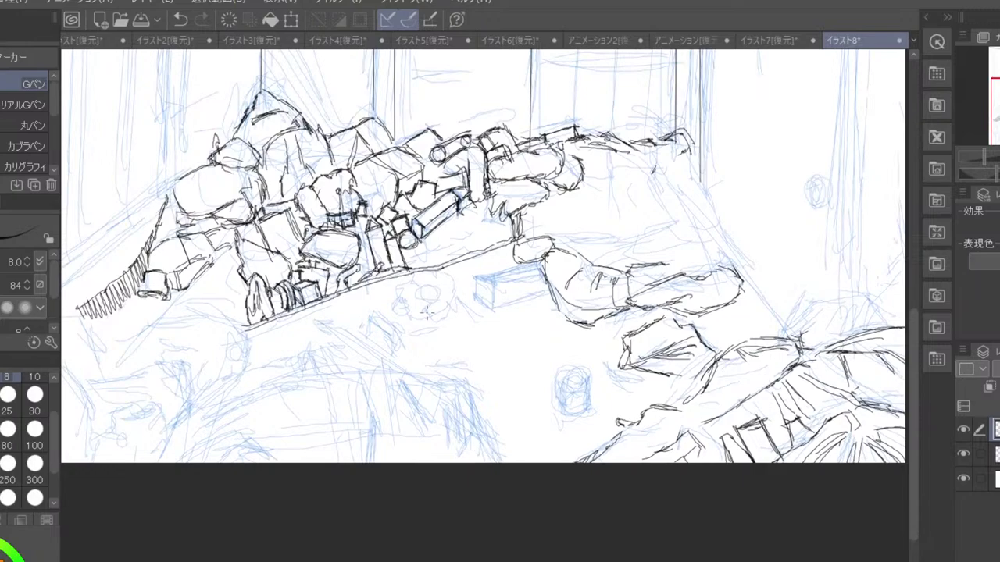
{"action": "left_click_drag", "start_coordinate": [435, 383], "coordinate": [492, 439]}
{"action": "left_click_drag", "start_coordinate": [462, 395], "coordinate": [501, 464]}
{"action": "left_click_drag", "start_coordinate": [438, 383], "coordinate": [395, 373]}
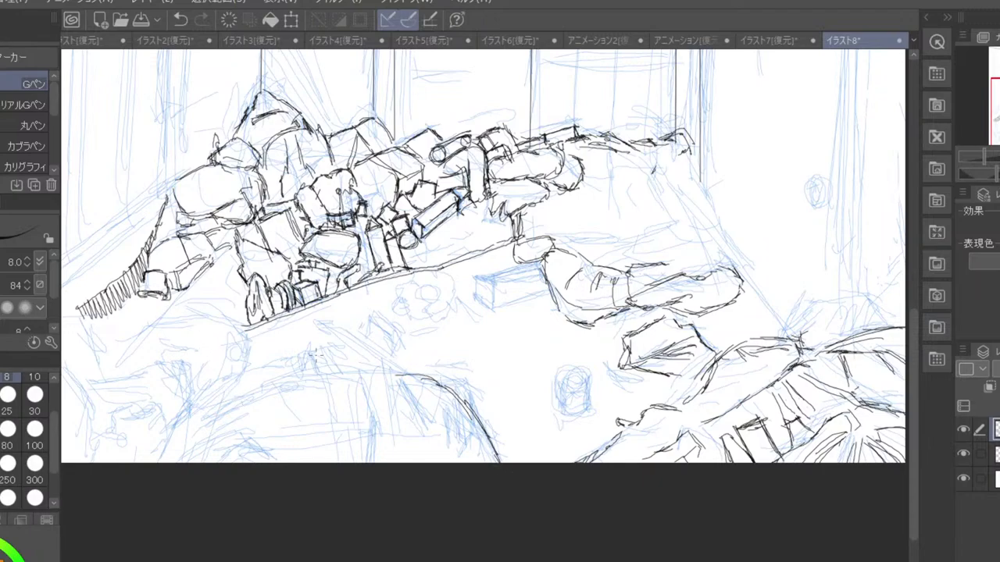
{"action": "mouse_move", "coordinate": [260, 385]}
{"action": "left_mouse_down"}
{"action": "mouse_move", "coordinate": [375, 368]}
{"action": "mouse_move", "coordinate": [413, 381]}
{"action": "left_mouse_up"}
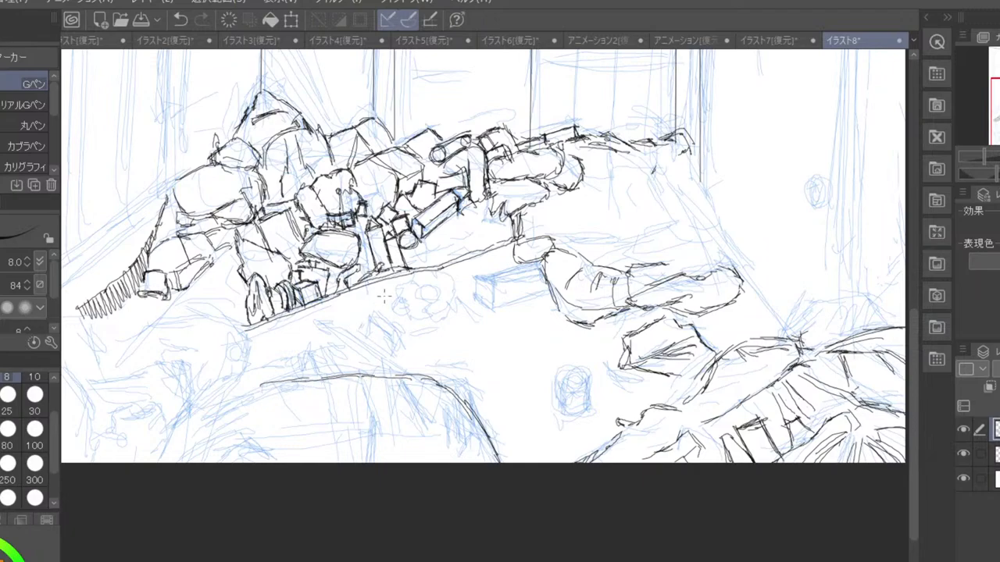
{"action": "key", "text": "ctrl+z"}
{"action": "key", "text": "ctrl+z"}
{"action": "key", "text": "ctrl+z"}
{"action": "key", "text": "ctrl+z"}
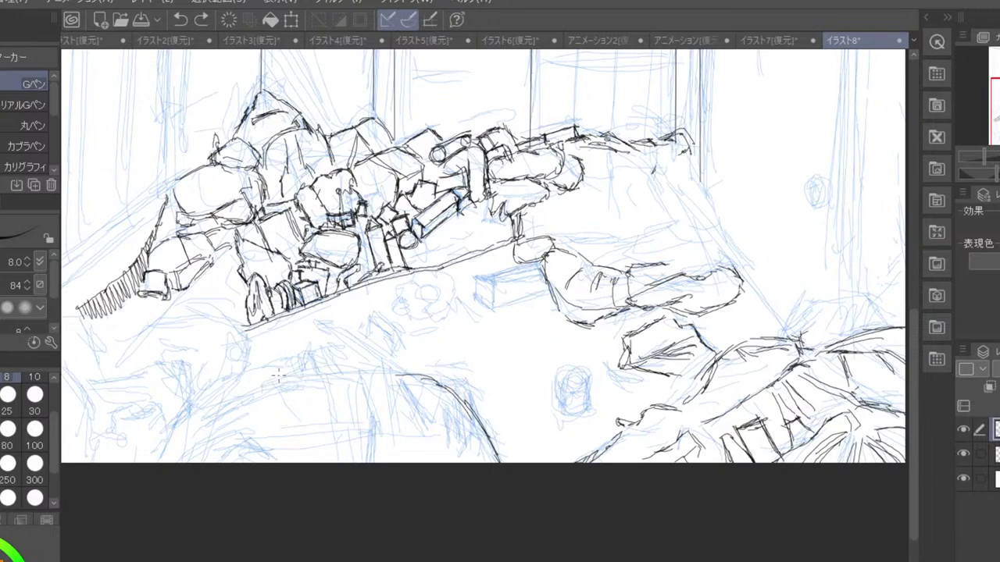
- Ink the top and left curve of the large arched form and a wavy horizontal line inside it
{"action": "mouse_move", "coordinate": [270, 385]}
{"action": "left_mouse_down"}
{"action": "mouse_move", "coordinate": [403, 367]}
{"action": "mouse_move", "coordinate": [390, 361]}
{"action": "mouse_move", "coordinate": [437, 388]}
{"action": "left_mouse_up"}
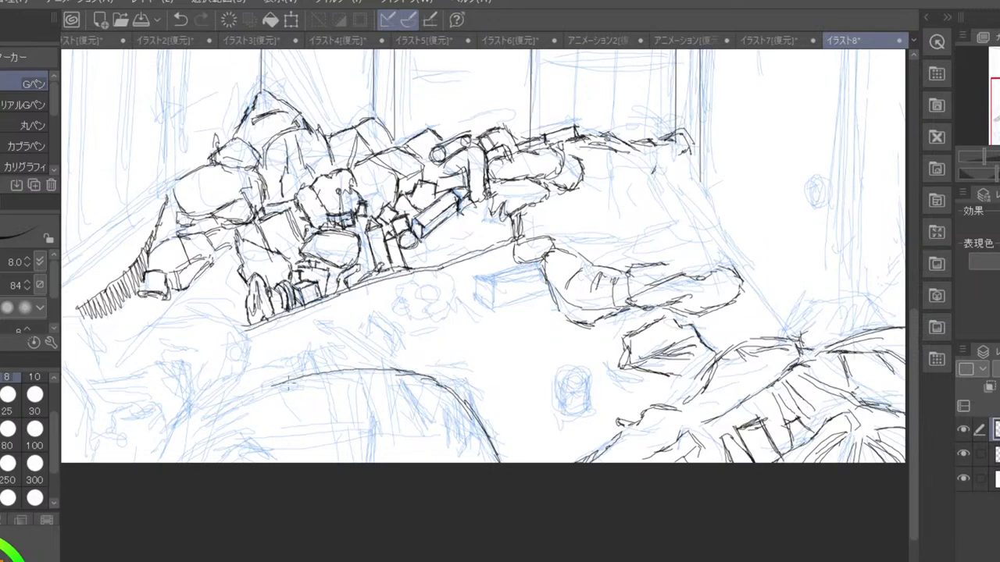
{"action": "mouse_move", "coordinate": [275, 384]}
{"action": "left_mouse_down"}
{"action": "mouse_move", "coordinate": [217, 414]}
{"action": "mouse_move", "coordinate": [245, 407]}
{"action": "mouse_move", "coordinate": [202, 432]}
{"action": "mouse_move", "coordinate": [215, 424]}
{"action": "mouse_move", "coordinate": [181, 462]}
{"action": "left_mouse_up"}
{"action": "left_click_drag", "start_coordinate": [345, 428], "coordinate": [416, 439]}
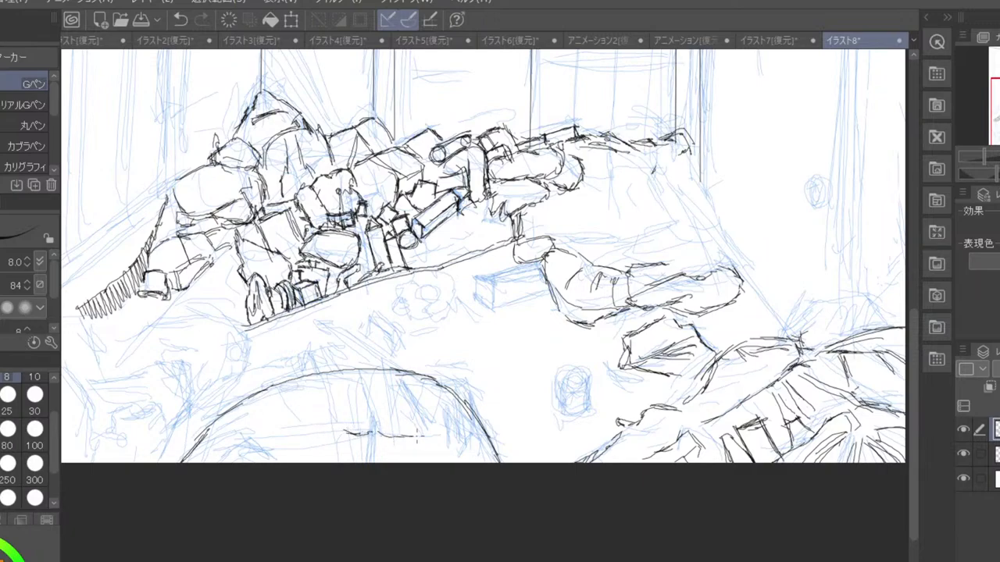
- Ink the inner edge and hatch strokes along the right side of the large arched form
{"action": "mouse_move", "coordinate": [408, 396]}
{"action": "left_mouse_down"}
{"action": "mouse_move", "coordinate": [419, 436]}
{"action": "mouse_move", "coordinate": [414, 391]}
{"action": "mouse_move", "coordinate": [426, 433]}
{"action": "mouse_move", "coordinate": [406, 414]}
{"action": "mouse_move", "coordinate": [415, 442]}
{"action": "mouse_move", "coordinate": [426, 447]}
{"action": "mouse_move", "coordinate": [431, 430]}
{"action": "mouse_move", "coordinate": [435, 451]}
{"action": "mouse_move", "coordinate": [419, 467]}
{"action": "mouse_move", "coordinate": [442, 461]}
{"action": "left_mouse_up"}
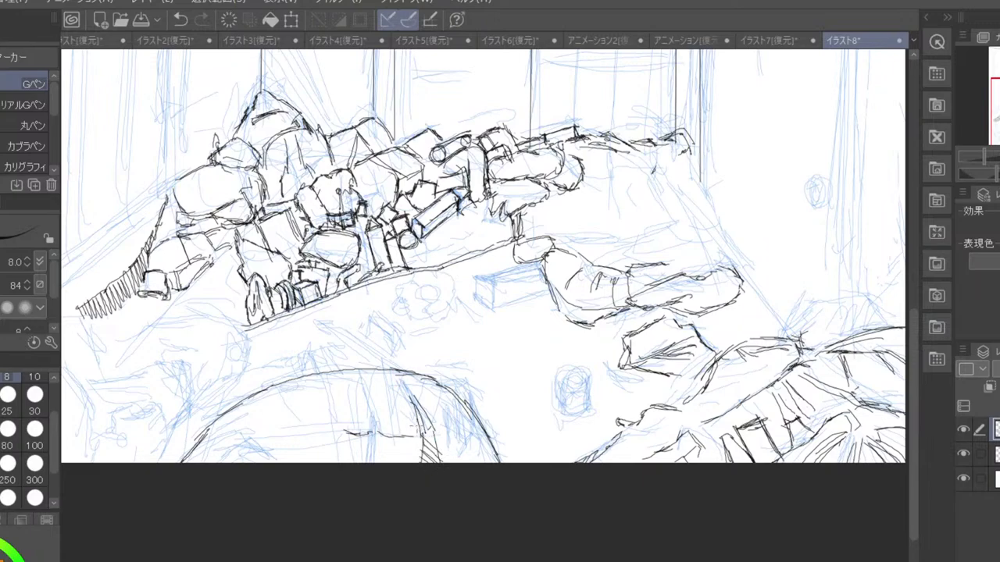
{"action": "mouse_move", "coordinate": [416, 419]}
{"action": "left_mouse_down"}
{"action": "mouse_move", "coordinate": [439, 443]}
{"action": "mouse_move", "coordinate": [453, 431]}
{"action": "mouse_move", "coordinate": [461, 450]}
{"action": "left_mouse_up"}
{"action": "left_click_drag", "start_coordinate": [446, 416], "coordinate": [451, 429]}
{"action": "left_click_drag", "start_coordinate": [445, 414], "coordinate": [459, 450]}
{"action": "mouse_move", "coordinate": [454, 428]}
{"action": "left_mouse_down"}
{"action": "mouse_move", "coordinate": [467, 435]}
{"action": "mouse_move", "coordinate": [468, 462]}
{"action": "mouse_move", "coordinate": [490, 460]}
{"action": "left_mouse_up"}
{"action": "left_click_drag", "start_coordinate": [463, 431], "coordinate": [458, 464]}
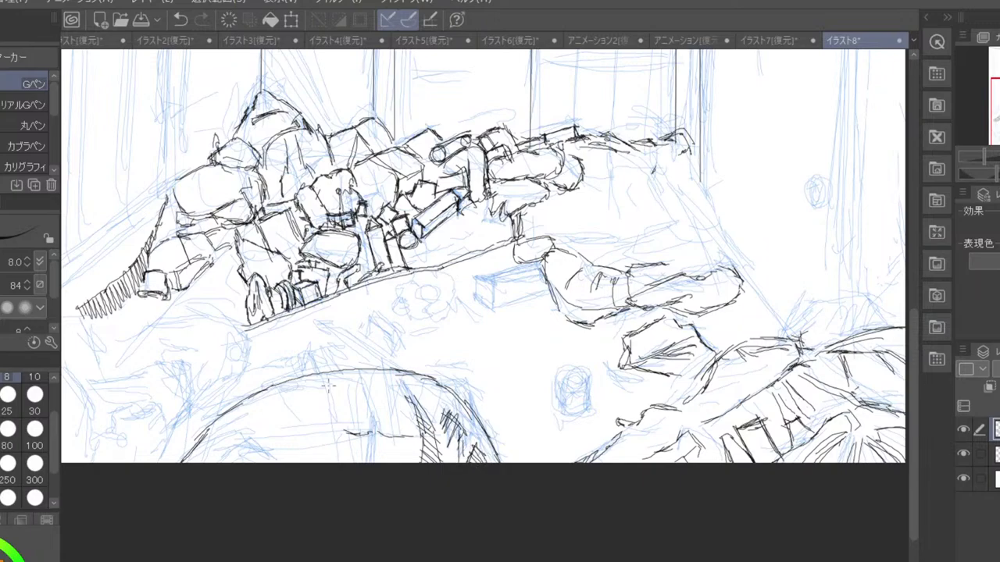
- Extend the wavy inner line leftward and ink a jagged inner contour along the arched form's left side
{"action": "left_click_drag", "start_coordinate": [348, 434], "coordinate": [296, 446]}
{"action": "mouse_move", "coordinate": [301, 444]}
{"action": "left_mouse_down"}
{"action": "mouse_move", "coordinate": [266, 434]}
{"action": "mouse_move", "coordinate": [259, 450]}
{"action": "mouse_move", "coordinate": [245, 427]}
{"action": "mouse_move", "coordinate": [282, 462]}
{"action": "left_mouse_up"}
{"action": "mouse_move", "coordinate": [244, 421]}
{"action": "left_mouse_down"}
{"action": "mouse_move", "coordinate": [217, 452]}
{"action": "mouse_move", "coordinate": [212, 442]}
{"action": "mouse_move", "coordinate": [189, 461]}
{"action": "mouse_move", "coordinate": [217, 464]}
{"action": "left_mouse_up"}
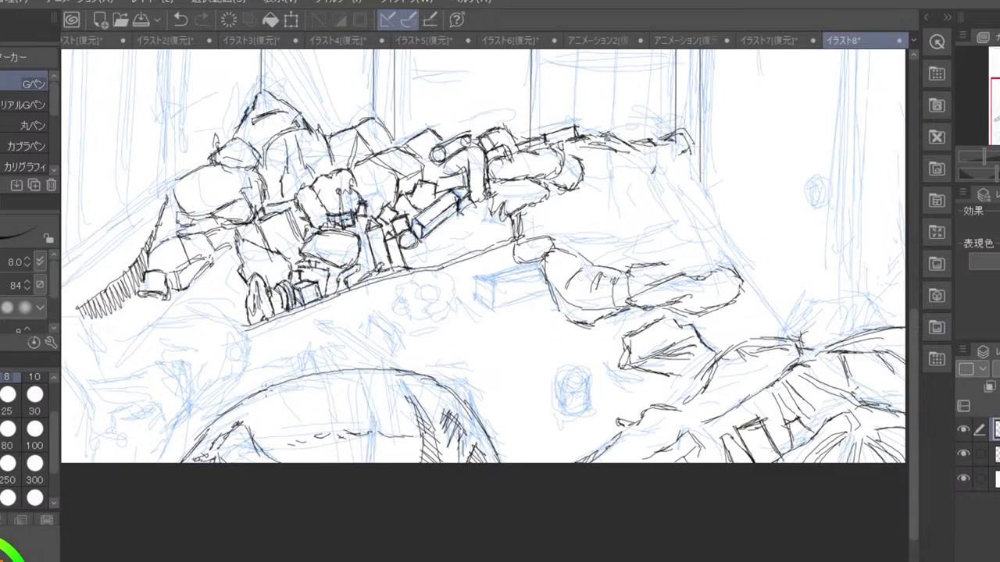
- Ink the steep, slightly curved fold strokes inside the left part of the large arched form
{"action": "left_click_drag", "start_coordinate": [252, 411], "coordinate": [241, 432]}
{"action": "mouse_move", "coordinate": [261, 396]}
{"action": "left_mouse_down"}
{"action": "mouse_move", "coordinate": [253, 440]}
{"action": "mouse_move", "coordinate": [254, 426]}
{"action": "left_mouse_up"}
{"action": "left_click_drag", "start_coordinate": [262, 419], "coordinate": [278, 459]}
{"action": "left_click_drag", "start_coordinate": [271, 399], "coordinate": [289, 462]}
{"action": "left_click_drag", "start_coordinate": [272, 396], "coordinate": [289, 448]}
{"action": "left_click_drag", "start_coordinate": [273, 400], "coordinate": [291, 465]}
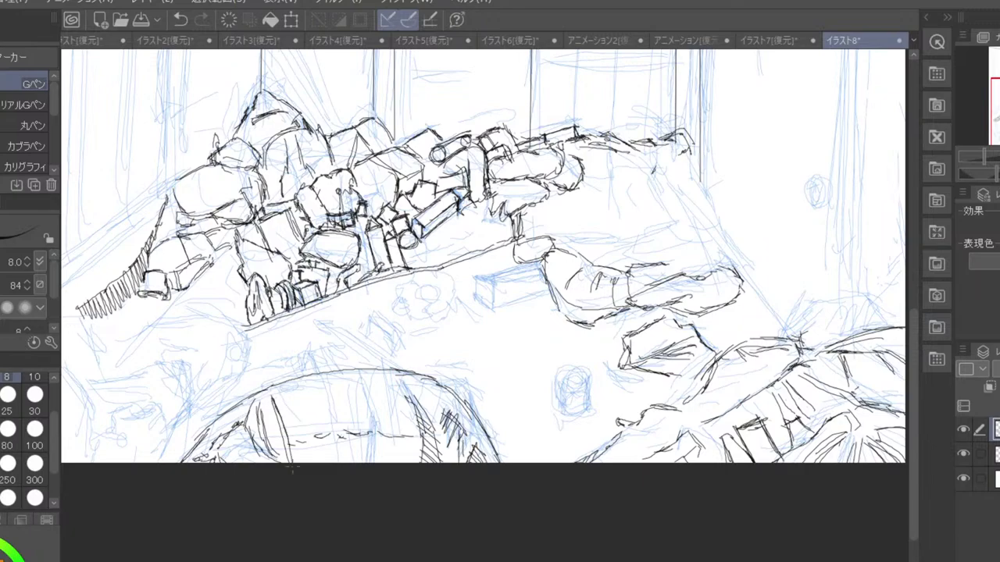
{"action": "left_click_drag", "start_coordinate": [270, 396], "coordinate": [278, 463]}
- Ink the bulging rock contour at the canvas's left edge, running down to the lower left corner
{"action": "scroll", "coordinate": [281, 417], "scroll_direction": "down", "scroll_amount": 2}
{"action": "scroll", "coordinate": [281, 417], "scroll_direction": "up", "scroll_amount": 2}
{"action": "left_click_drag", "start_coordinate": [273, 428], "coordinate": [420, 428]}
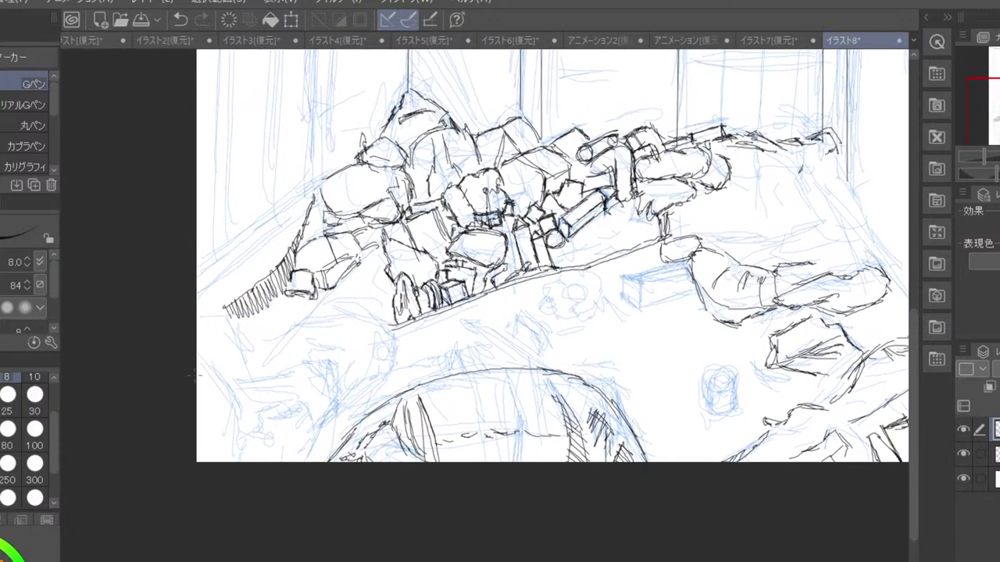
{"action": "mouse_move", "coordinate": [200, 356]}
{"action": "left_mouse_down"}
{"action": "mouse_move", "coordinate": [236, 403]}
{"action": "mouse_move", "coordinate": [219, 446]}
{"action": "left_mouse_up"}
{"action": "mouse_move", "coordinate": [218, 382]}
{"action": "left_mouse_down"}
{"action": "mouse_move", "coordinate": [234, 413]}
{"action": "mouse_move", "coordinate": [210, 448]}
{"action": "mouse_move", "coordinate": [217, 462]}
{"action": "left_mouse_up"}
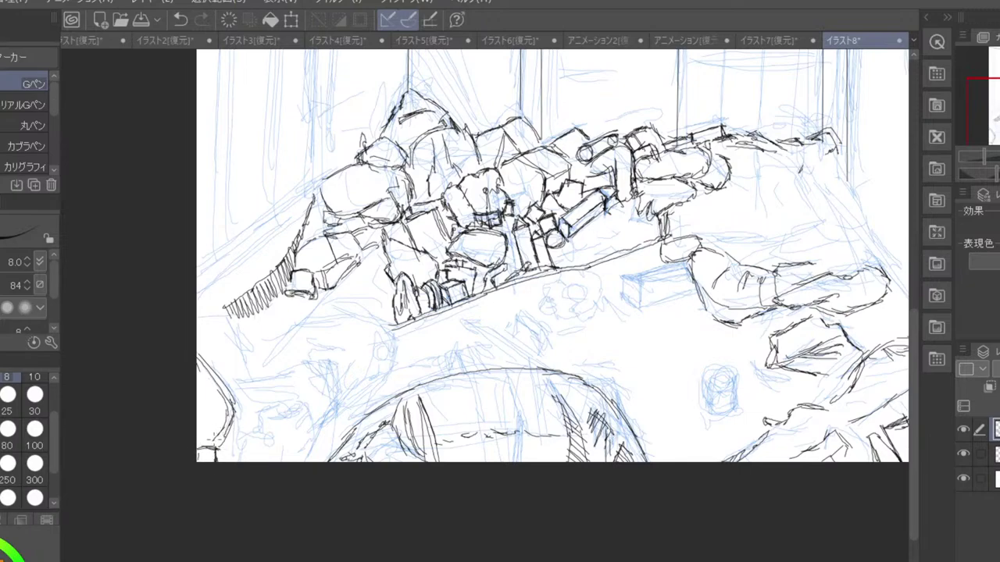
{"action": "left_click_drag", "start_coordinate": [230, 428], "coordinate": [216, 456]}
- Ink a jagged rock with inner crease strokes directly right of the bulging rock in the lower left
{"action": "mouse_move", "coordinate": [233, 389]}
{"action": "left_mouse_down"}
{"action": "mouse_move", "coordinate": [311, 382]}
{"action": "mouse_move", "coordinate": [269, 375]}
{"action": "mouse_move", "coordinate": [326, 357]}
{"action": "mouse_move", "coordinate": [332, 417]}
{"action": "mouse_move", "coordinate": [301, 426]}
{"action": "mouse_move", "coordinate": [301, 439]}
{"action": "mouse_move", "coordinate": [286, 445]}
{"action": "mouse_move", "coordinate": [278, 458]}
{"action": "mouse_move", "coordinate": [300, 448]}
{"action": "mouse_move", "coordinate": [294, 465]}
{"action": "mouse_move", "coordinate": [250, 463]}
{"action": "mouse_move", "coordinate": [258, 439]}
{"action": "mouse_move", "coordinate": [277, 439]}
{"action": "mouse_move", "coordinate": [228, 431]}
{"action": "mouse_move", "coordinate": [257, 425]}
{"action": "mouse_move", "coordinate": [246, 426]}
{"action": "left_mouse_up"}
{"action": "left_click_drag", "start_coordinate": [247, 431], "coordinate": [259, 426]}
{"action": "mouse_move", "coordinate": [255, 435]}
{"action": "left_mouse_down"}
{"action": "mouse_move", "coordinate": [272, 423]}
{"action": "mouse_move", "coordinate": [234, 416]}
{"action": "mouse_move", "coordinate": [268, 401]}
{"action": "left_mouse_up"}
{"action": "left_click_drag", "start_coordinate": [236, 417], "coordinate": [297, 394]}
{"action": "left_click_drag", "start_coordinate": [292, 395], "coordinate": [304, 387]}
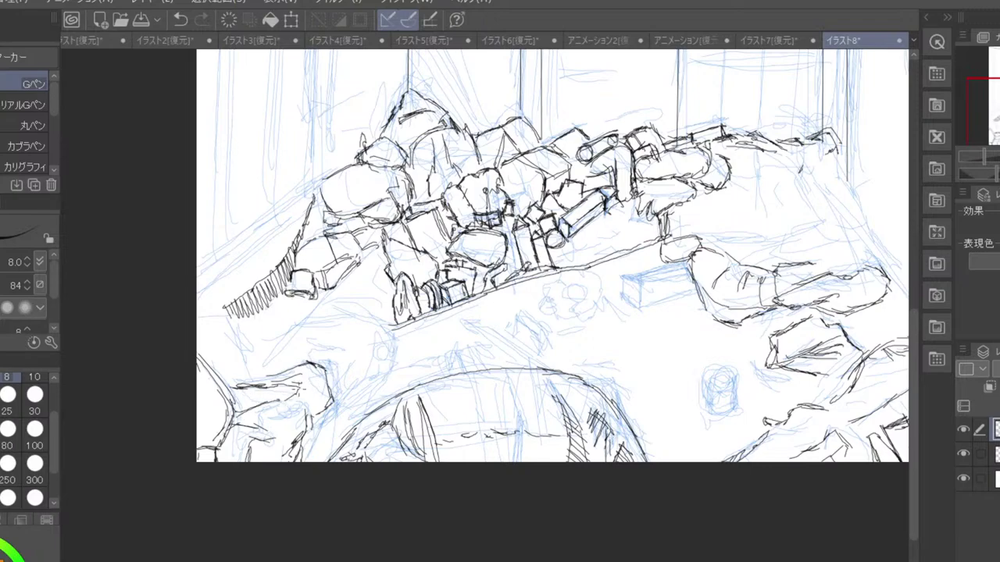
{"action": "mouse_move", "coordinate": [271, 417]}
{"action": "left_mouse_down"}
{"action": "mouse_move", "coordinate": [293, 406]}
{"action": "mouse_move", "coordinate": [285, 431]}
{"action": "mouse_move", "coordinate": [295, 436]}
{"action": "mouse_move", "coordinate": [296, 423]}
{"action": "left_mouse_up"}
- Ink the slope at the canvas's left edge and a small upright block below the hatched strip
{"action": "mouse_move", "coordinate": [198, 334]}
{"action": "left_mouse_down"}
{"action": "mouse_move", "coordinate": [228, 313]}
{"action": "mouse_move", "coordinate": [247, 342]}
{"action": "left_mouse_up"}
{"action": "left_click_drag", "start_coordinate": [200, 318], "coordinate": [227, 315]}
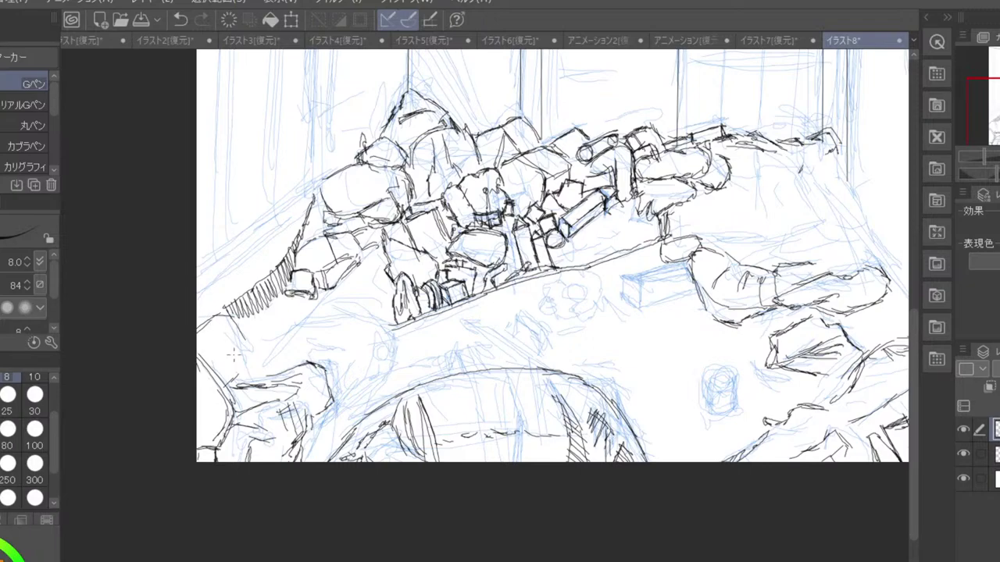
{"action": "left_click_drag", "start_coordinate": [232, 351], "coordinate": [232, 364]}
{"action": "left_click_drag", "start_coordinate": [235, 325], "coordinate": [240, 377]}
{"action": "mouse_move", "coordinate": [252, 346]}
{"action": "left_mouse_down"}
{"action": "mouse_move", "coordinate": [246, 380]}
{"action": "mouse_move", "coordinate": [264, 340]}
{"action": "mouse_move", "coordinate": [270, 370]}
{"action": "left_mouse_up"}
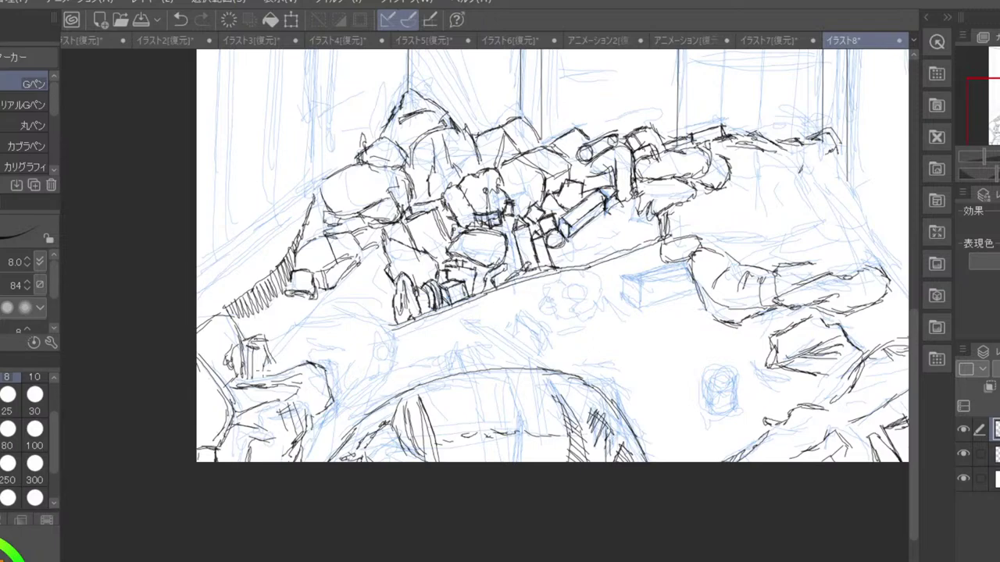
- Ink the large rounded boulder beside the small upright block and add short hatch marks on its upper right
{"action": "mouse_move", "coordinate": [249, 302]}
{"action": "left_mouse_down"}
{"action": "mouse_move", "coordinate": [243, 313]}
{"action": "mouse_move", "coordinate": [269, 310]}
{"action": "mouse_move", "coordinate": [274, 342]}
{"action": "mouse_move", "coordinate": [273, 314]}
{"action": "mouse_move", "coordinate": [269, 347]}
{"action": "mouse_move", "coordinate": [277, 340]}
{"action": "mouse_move", "coordinate": [265, 351]}
{"action": "mouse_move", "coordinate": [313, 322]}
{"action": "mouse_move", "coordinate": [369, 319]}
{"action": "mouse_move", "coordinate": [386, 354]}
{"action": "mouse_move", "coordinate": [396, 346]}
{"action": "mouse_move", "coordinate": [370, 383]}
{"action": "left_mouse_up"}
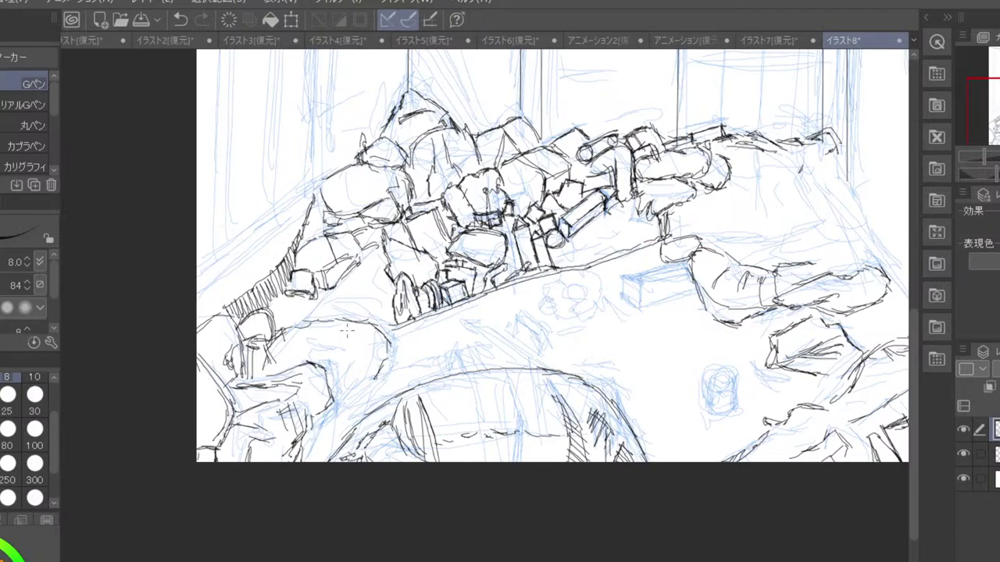
{"action": "left_click_drag", "start_coordinate": [356, 328], "coordinate": [358, 349]}
{"action": "left_click_drag", "start_coordinate": [363, 333], "coordinate": [363, 348]}
- Ink the debris contours between the boulder and the arched form down to the lower edge, undoing the last stroke
{"action": "mouse_move", "coordinate": [430, 366]}
{"action": "left_mouse_down"}
{"action": "mouse_move", "coordinate": [452, 379]}
{"action": "mouse_move", "coordinate": [403, 362]}
{"action": "mouse_move", "coordinate": [364, 378]}
{"action": "mouse_move", "coordinate": [344, 409]}
{"action": "mouse_move", "coordinate": [348, 431]}
{"action": "left_mouse_up"}
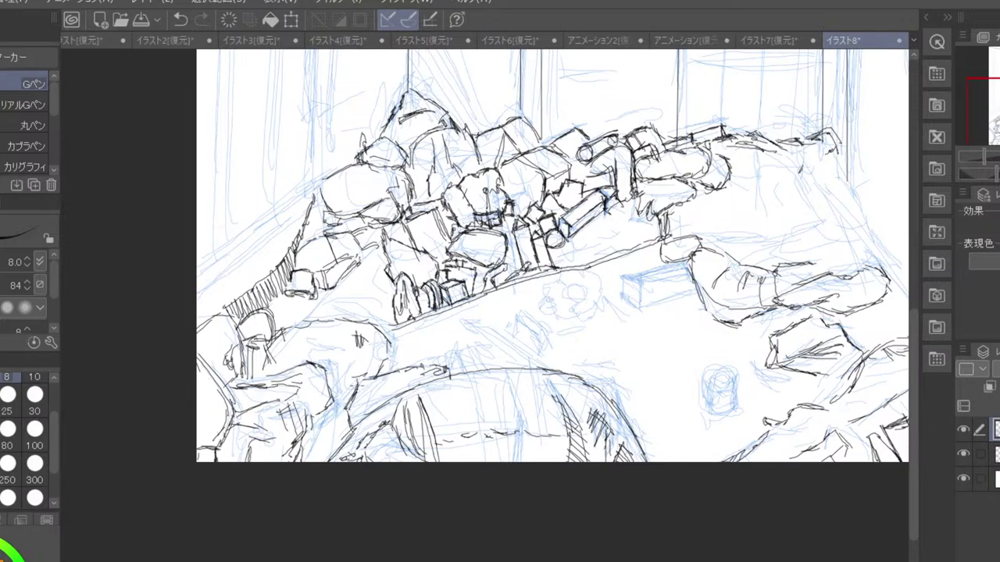
{"action": "mouse_move", "coordinate": [371, 375]}
{"action": "left_mouse_down"}
{"action": "mouse_move", "coordinate": [335, 451]}
{"action": "mouse_move", "coordinate": [320, 430]}
{"action": "mouse_move", "coordinate": [349, 426]}
{"action": "mouse_move", "coordinate": [335, 425]}
{"action": "left_mouse_up"}
{"action": "left_click_drag", "start_coordinate": [328, 428], "coordinate": [313, 460]}
{"action": "scroll", "coordinate": [312, 456], "scroll_direction": "down", "scroll_amount": 2}
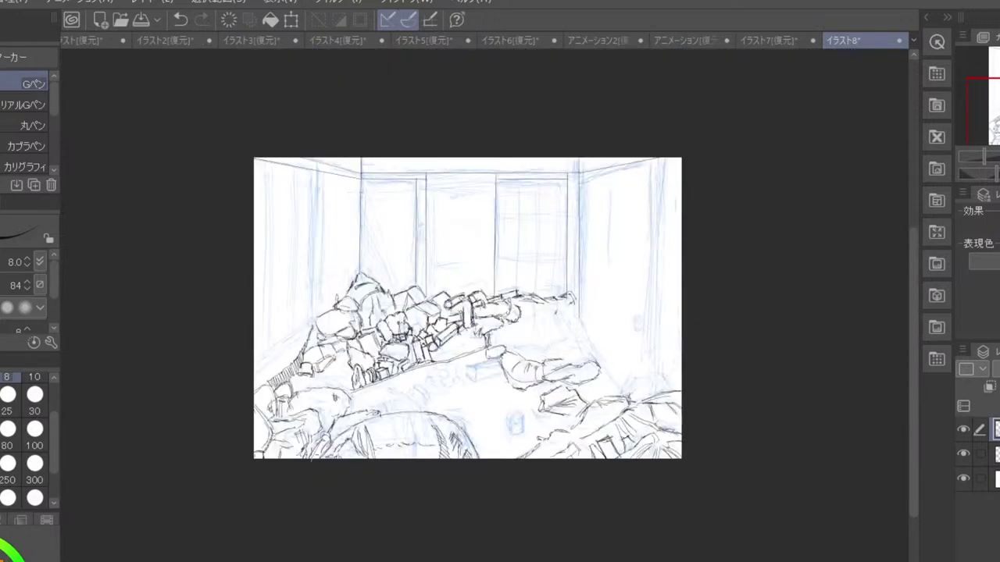
{"action": "key", "text": "ctrl+z"}
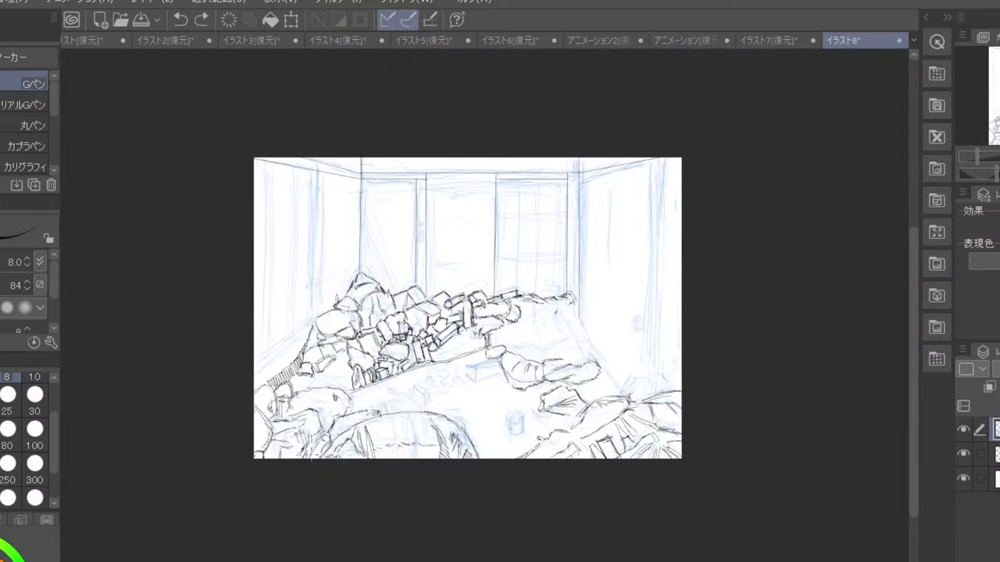
{"action": "scroll", "coordinate": [314, 460], "scroll_direction": "up", "scroll_amount": 3}
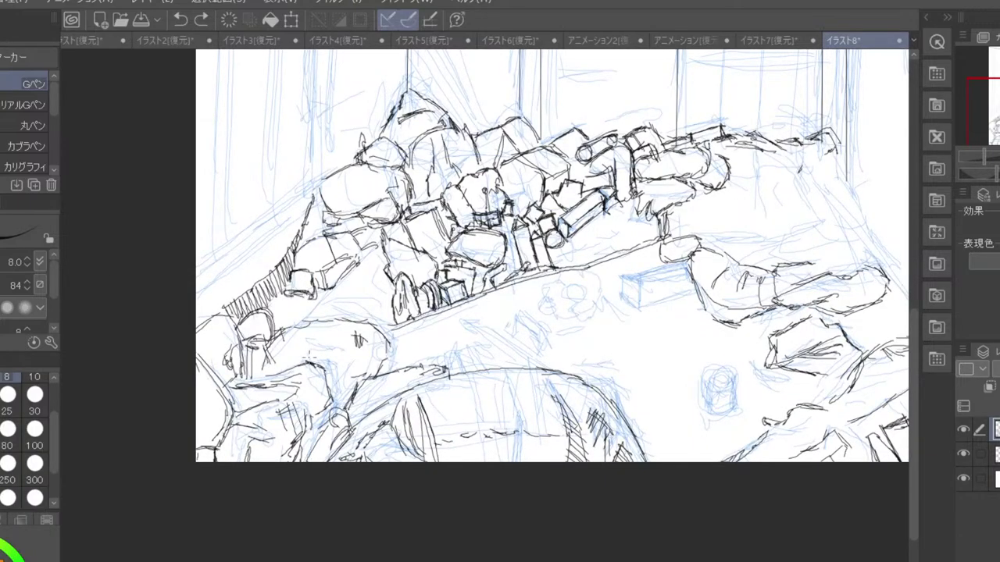
- Ink angular strokes at the jagged rock's tip below the boulder, joining it to the neighbouring debris
{"action": "mouse_move", "coordinate": [315, 364]}
{"action": "left_mouse_down"}
{"action": "mouse_move", "coordinate": [357, 384]}
{"action": "mouse_move", "coordinate": [335, 390]}
{"action": "mouse_move", "coordinate": [355, 382]}
{"action": "mouse_move", "coordinate": [345, 375]}
{"action": "mouse_move", "coordinate": [340, 392]}
{"action": "left_mouse_up"}
{"action": "left_click_drag", "start_coordinate": [324, 393], "coordinate": [344, 397]}
{"action": "left_click_drag", "start_coordinate": [337, 390], "coordinate": [350, 397]}
- Fill the gap between the boulder's top and the rubble pile with small angular rubble blocks
{"action": "mouse_move", "coordinate": [271, 297]}
{"action": "left_mouse_down"}
{"action": "mouse_move", "coordinate": [311, 310]}
{"action": "mouse_move", "coordinate": [292, 296]}
{"action": "mouse_move", "coordinate": [314, 299]}
{"action": "mouse_move", "coordinate": [285, 334]}
{"action": "mouse_move", "coordinate": [319, 307]}
{"action": "mouse_move", "coordinate": [314, 318]}
{"action": "mouse_move", "coordinate": [389, 331]}
{"action": "mouse_move", "coordinate": [374, 321]}
{"action": "mouse_move", "coordinate": [392, 320]}
{"action": "left_mouse_up"}
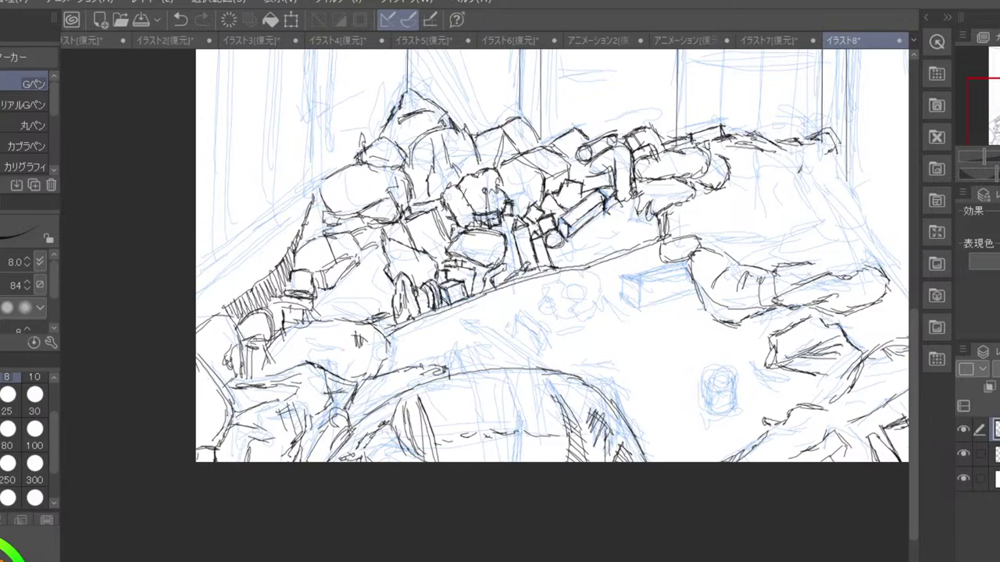
{"action": "mouse_move", "coordinate": [381, 283]}
{"action": "left_mouse_down"}
{"action": "mouse_move", "coordinate": [390, 303]}
{"action": "mouse_move", "coordinate": [378, 312]}
{"action": "left_mouse_up"}
{"action": "left_click_drag", "start_coordinate": [367, 280], "coordinate": [384, 291]}
{"action": "mouse_move", "coordinate": [361, 281]}
{"action": "left_mouse_down"}
{"action": "mouse_move", "coordinate": [372, 289]}
{"action": "mouse_move", "coordinate": [349, 311]}
{"action": "mouse_move", "coordinate": [364, 310]}
{"action": "mouse_move", "coordinate": [333, 314]}
{"action": "mouse_move", "coordinate": [367, 323]}
{"action": "mouse_move", "coordinate": [336, 313]}
{"action": "left_mouse_up"}
{"action": "mouse_move", "coordinate": [325, 314]}
{"action": "left_mouse_down"}
{"action": "mouse_move", "coordinate": [328, 299]}
{"action": "mouse_move", "coordinate": [320, 304]}
{"action": "left_mouse_up"}
{"action": "left_click_drag", "start_coordinate": [362, 271], "coordinate": [346, 282]}
{"action": "left_click_drag", "start_coordinate": [351, 280], "coordinate": [367, 289]}
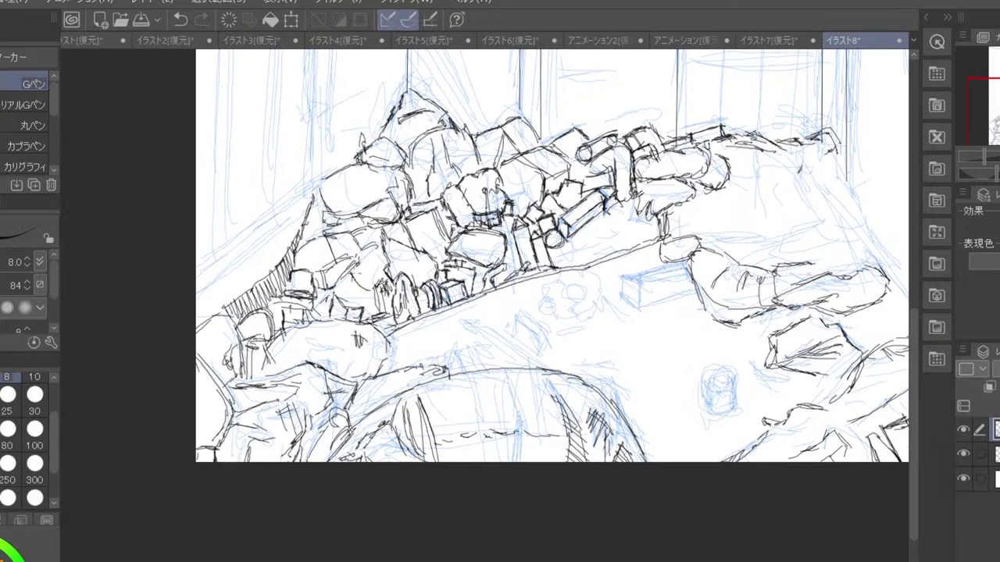
- Ink a small round object with dark hatching among the rubble above the boulder
{"action": "mouse_move", "coordinate": [356, 255]}
{"action": "left_mouse_down"}
{"action": "mouse_move", "coordinate": [384, 284]}
{"action": "mouse_move", "coordinate": [361, 290]}
{"action": "mouse_move", "coordinate": [375, 289]}
{"action": "mouse_move", "coordinate": [349, 276]}
{"action": "left_mouse_up"}
{"action": "mouse_move", "coordinate": [356, 269]}
{"action": "left_mouse_down"}
{"action": "mouse_move", "coordinate": [343, 275]}
{"action": "mouse_move", "coordinate": [367, 290]}
{"action": "mouse_move", "coordinate": [368, 273]}
{"action": "mouse_move", "coordinate": [370, 292]}
{"action": "left_mouse_up"}
{"action": "mouse_move", "coordinate": [341, 258]}
{"action": "left_mouse_down"}
{"action": "mouse_move", "coordinate": [353, 289]}
{"action": "mouse_move", "coordinate": [344, 280]}
{"action": "left_mouse_up"}
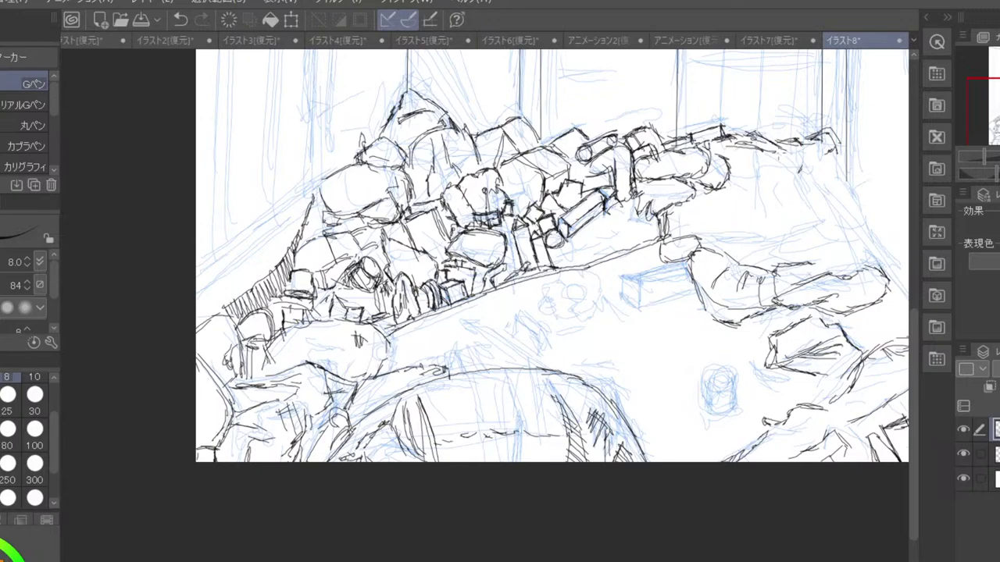
- Ink an angular block with a flat slab beneath it on the floor near the back right corner post
{"action": "mouse_move", "coordinate": [769, 316]}
{"action": "left_mouse_down"}
{"action": "mouse_move", "coordinate": [586, 346]}
{"action": "mouse_move", "coordinate": [577, 368]}
{"action": "mouse_move", "coordinate": [483, 440]}
{"action": "left_mouse_up"}
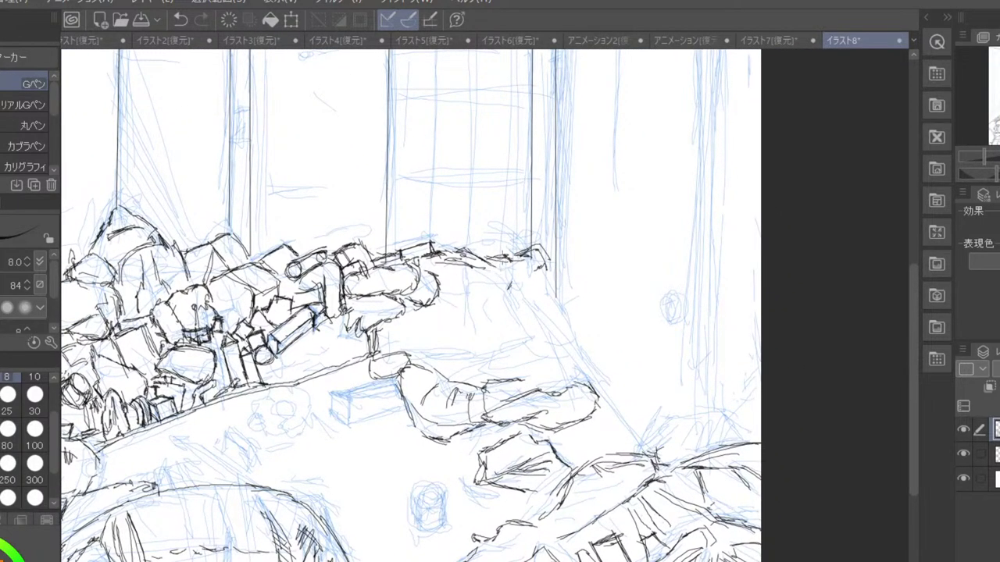
{"action": "mouse_move", "coordinate": [493, 279]}
{"action": "left_mouse_down"}
{"action": "mouse_move", "coordinate": [511, 282]}
{"action": "mouse_move", "coordinate": [528, 312]}
{"action": "left_mouse_up"}
{"action": "mouse_move", "coordinate": [484, 287]}
{"action": "left_mouse_down"}
{"action": "mouse_move", "coordinate": [482, 296]}
{"action": "mouse_move", "coordinate": [492, 290]}
{"action": "mouse_move", "coordinate": [483, 317]}
{"action": "mouse_move", "coordinate": [502, 326]}
{"action": "mouse_move", "coordinate": [565, 319]}
{"action": "mouse_move", "coordinate": [570, 333]}
{"action": "mouse_move", "coordinate": [547, 334]}
{"action": "left_mouse_up"}
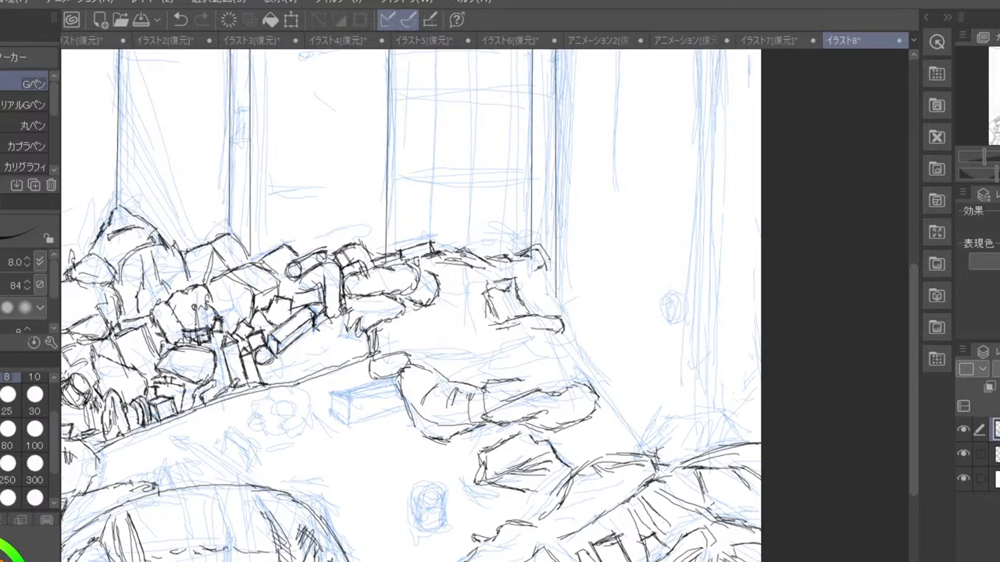
- Ink layered debris contours along the right wall's base, from the flat slab down to the sack-like form
{"action": "mouse_move", "coordinate": [533, 374]}
{"action": "left_mouse_down"}
{"action": "mouse_move", "coordinate": [521, 371]}
{"action": "mouse_move", "coordinate": [515, 382]}
{"action": "left_mouse_up"}
{"action": "left_click_drag", "start_coordinate": [550, 351], "coordinate": [592, 384]}
{"action": "mouse_move", "coordinate": [564, 345]}
{"action": "left_mouse_down"}
{"action": "mouse_move", "coordinate": [600, 362]}
{"action": "mouse_move", "coordinate": [600, 395]}
{"action": "mouse_move", "coordinate": [588, 360]}
{"action": "left_mouse_up"}
{"action": "left_click_drag", "start_coordinate": [557, 327], "coordinate": [583, 349]}
{"action": "left_click_drag", "start_coordinate": [570, 334], "coordinate": [580, 355]}
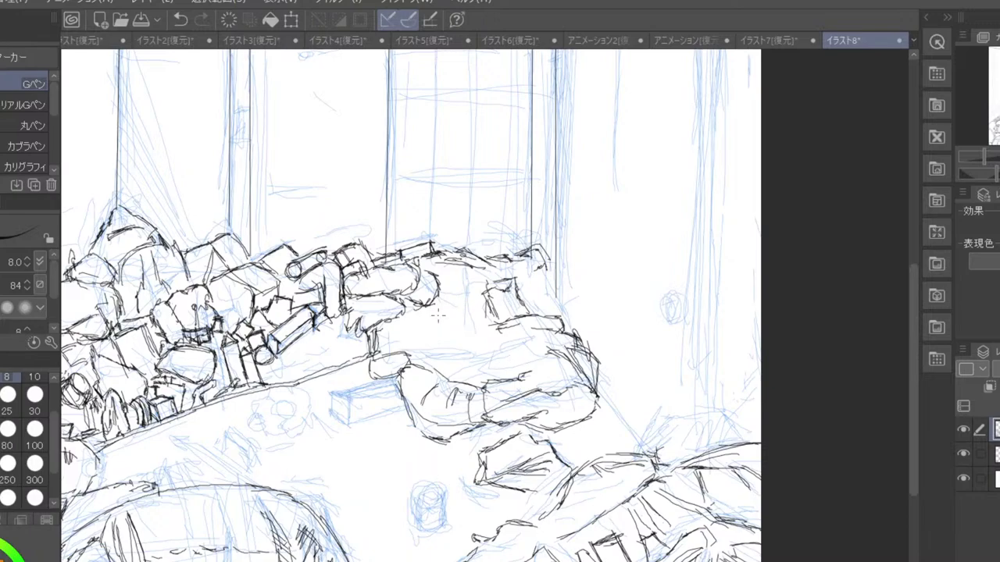
- Ink folds on top of the sack-like form and overlapping broken planks between it and the rubble pile
{"action": "mouse_move", "coordinate": [410, 361]}
{"action": "left_mouse_down"}
{"action": "mouse_move", "coordinate": [493, 374]}
{"action": "mouse_move", "coordinate": [553, 369]}
{"action": "left_mouse_up"}
{"action": "mouse_move", "coordinate": [440, 378]}
{"action": "left_mouse_down"}
{"action": "mouse_move", "coordinate": [468, 364]}
{"action": "mouse_move", "coordinate": [462, 370]}
{"action": "mouse_move", "coordinate": [439, 352]}
{"action": "mouse_move", "coordinate": [453, 329]}
{"action": "mouse_move", "coordinate": [442, 322]}
{"action": "mouse_move", "coordinate": [427, 342]}
{"action": "mouse_move", "coordinate": [449, 333]}
{"action": "mouse_move", "coordinate": [424, 338]}
{"action": "left_mouse_up"}
{"action": "mouse_move", "coordinate": [430, 325]}
{"action": "left_mouse_down"}
{"action": "mouse_move", "coordinate": [408, 363]}
{"action": "mouse_move", "coordinate": [467, 319]}
{"action": "mouse_move", "coordinate": [458, 320]}
{"action": "mouse_move", "coordinate": [470, 304]}
{"action": "mouse_move", "coordinate": [453, 311]}
{"action": "left_mouse_up"}
{"action": "left_click_drag", "start_coordinate": [452, 312], "coordinate": [463, 296]}
{"action": "left_click_drag", "start_coordinate": [454, 312], "coordinate": [478, 304]}
{"action": "mouse_move", "coordinate": [456, 311]}
{"action": "left_mouse_down"}
{"action": "mouse_move", "coordinate": [469, 303]}
{"action": "mouse_move", "coordinate": [451, 298]}
{"action": "mouse_move", "coordinate": [455, 289]}
{"action": "mouse_move", "coordinate": [436, 311]}
{"action": "left_mouse_up"}
{"action": "mouse_move", "coordinate": [427, 296]}
{"action": "left_mouse_down"}
{"action": "mouse_move", "coordinate": [472, 278]}
{"action": "mouse_move", "coordinate": [453, 287]}
{"action": "mouse_move", "coordinate": [461, 295]}
{"action": "mouse_move", "coordinate": [461, 283]}
{"action": "left_mouse_up"}
{"action": "left_click_drag", "start_coordinate": [441, 319], "coordinate": [458, 294]}
{"action": "left_click_drag", "start_coordinate": [445, 307], "coordinate": [472, 275]}
{"action": "mouse_move", "coordinate": [450, 305]}
{"action": "left_mouse_down"}
{"action": "mouse_move", "coordinate": [472, 291]}
{"action": "mouse_move", "coordinate": [456, 274]}
{"action": "mouse_move", "coordinate": [465, 275]}
{"action": "left_mouse_up"}
- Ink jagged debris strokes at the rubble ridge's right end, down along the back corner post
{"action": "left_click_drag", "start_coordinate": [526, 242], "coordinate": [545, 258]}
{"action": "left_click_drag", "start_coordinate": [546, 246], "coordinate": [536, 274]}
{"action": "mouse_move", "coordinate": [541, 262]}
{"action": "left_mouse_down"}
{"action": "mouse_move", "coordinate": [521, 281]}
{"action": "mouse_move", "coordinate": [539, 294]}
{"action": "mouse_move", "coordinate": [540, 320]}
{"action": "left_mouse_up"}
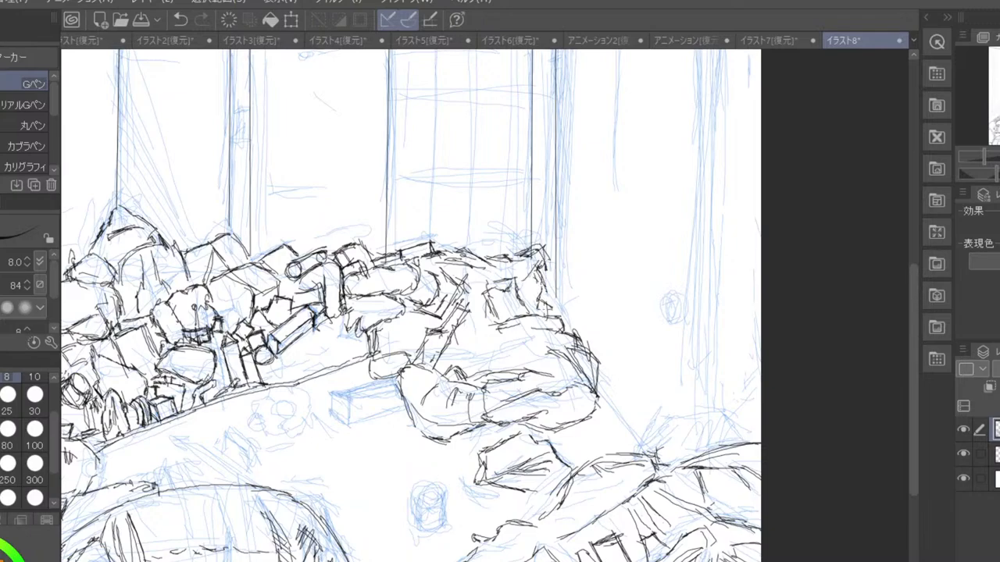
- Ink the floor edge from the sack-like form to the right wall's base and up to the canvas's right edge
{"action": "left_click_drag", "start_coordinate": [547, 426], "coordinate": [570, 430]}
{"action": "mouse_move", "coordinate": [560, 431]}
{"action": "left_mouse_down"}
{"action": "mouse_move", "coordinate": [629, 419]}
{"action": "mouse_move", "coordinate": [623, 413]}
{"action": "left_mouse_up"}
{"action": "mouse_move", "coordinate": [585, 380]}
{"action": "left_mouse_down"}
{"action": "mouse_move", "coordinate": [642, 434]}
{"action": "mouse_move", "coordinate": [648, 414]}
{"action": "mouse_move", "coordinate": [668, 420]}
{"action": "mouse_move", "coordinate": [718, 394]}
{"action": "left_mouse_up"}
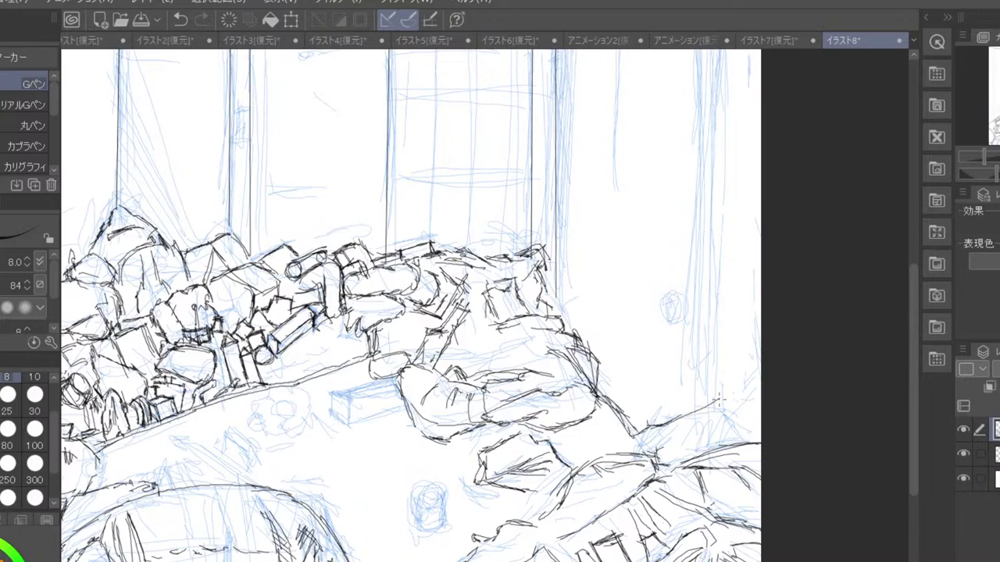
{"action": "mouse_move", "coordinate": [675, 428]}
{"action": "left_mouse_down"}
{"action": "mouse_move", "coordinate": [741, 403]}
{"action": "mouse_move", "coordinate": [758, 386]}
{"action": "left_mouse_up"}
- Ink short crease strokes in the strip between the right wall's base line and the debris ridge
{"action": "left_click_drag", "start_coordinate": [663, 448], "coordinate": [687, 424]}
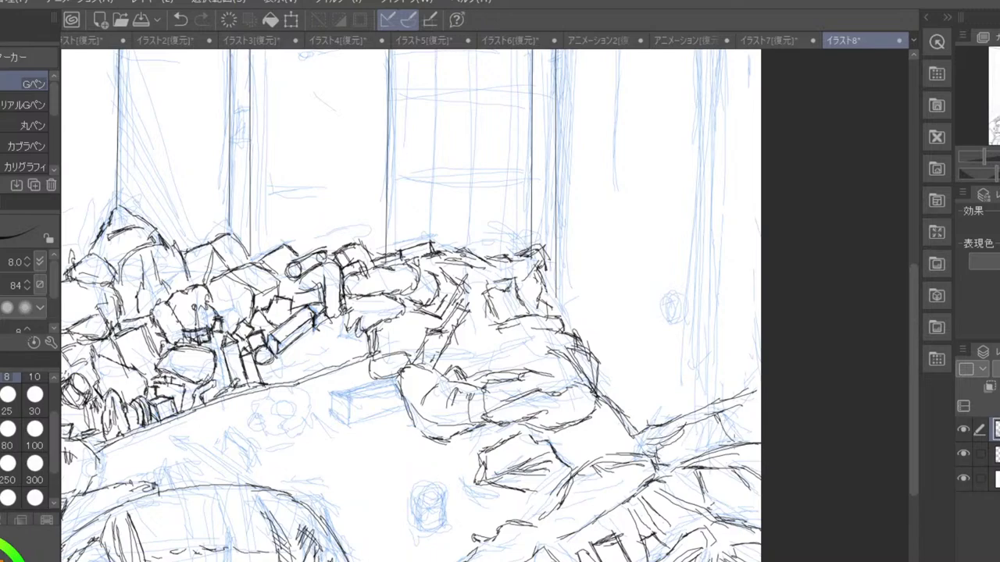
{"action": "left_click_drag", "start_coordinate": [728, 414], "coordinate": [737, 443]}
{"action": "left_click_drag", "start_coordinate": [693, 387], "coordinate": [611, 345]}
{"action": "left_click_drag", "start_coordinate": [660, 368], "coordinate": [678, 399]}
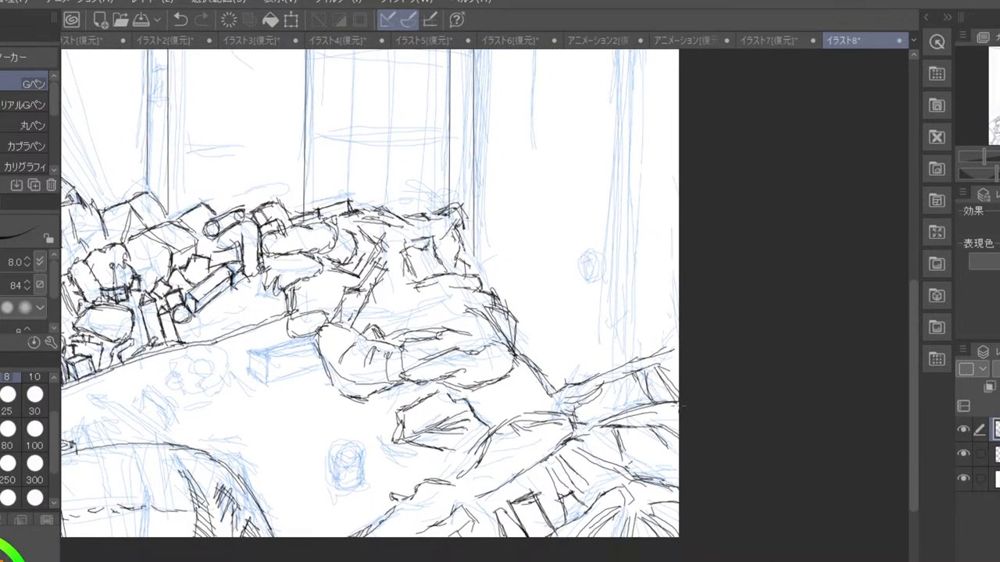
{"action": "scroll", "coordinate": [682, 427], "scroll_direction": "down", "scroll_amount": 3}
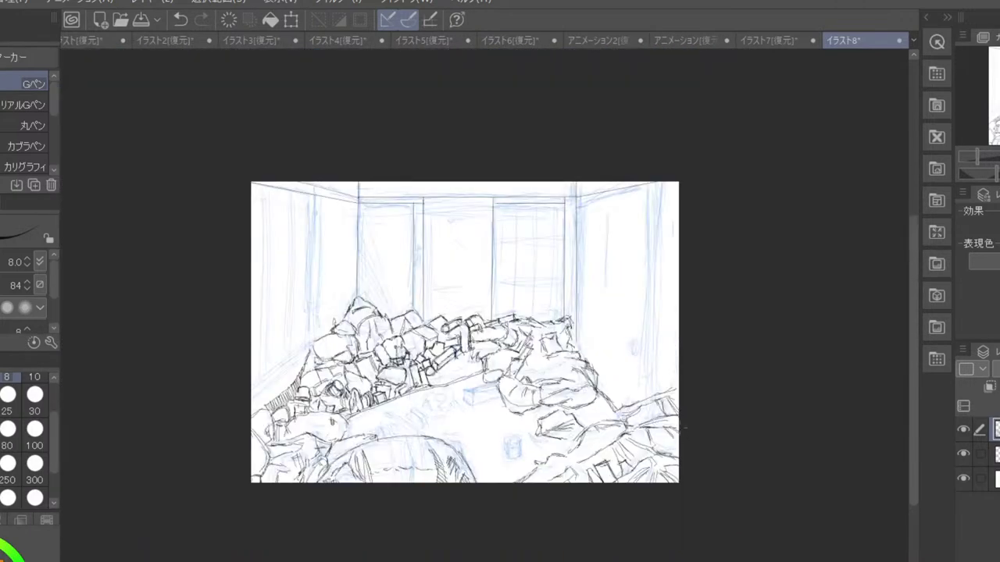
- Ink the outer vertical edge of the right wall's post along a straight ruler and remove the ruler
{"action": "left_click", "coordinate": [962, 454]}
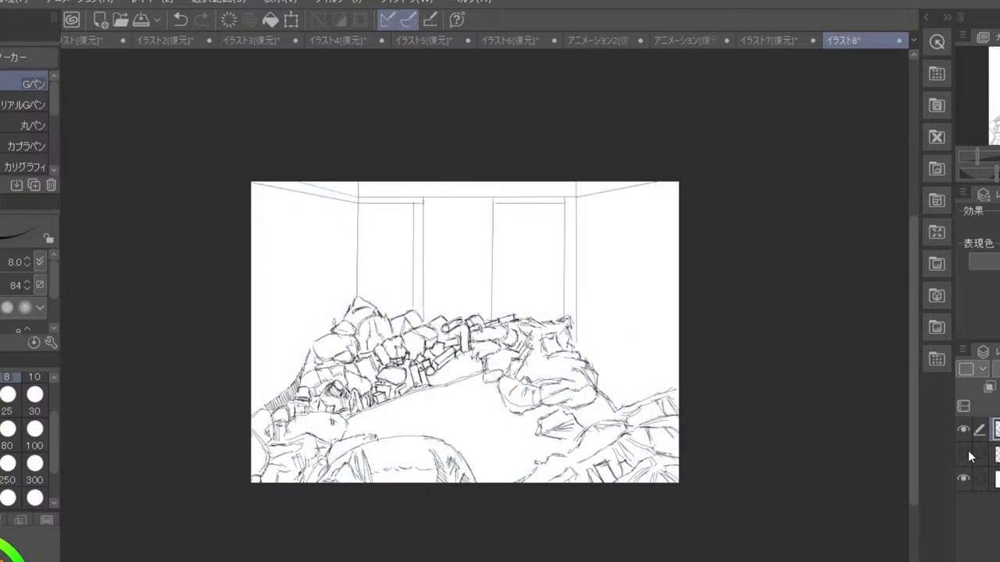
{"action": "left_click", "coordinate": [964, 454]}
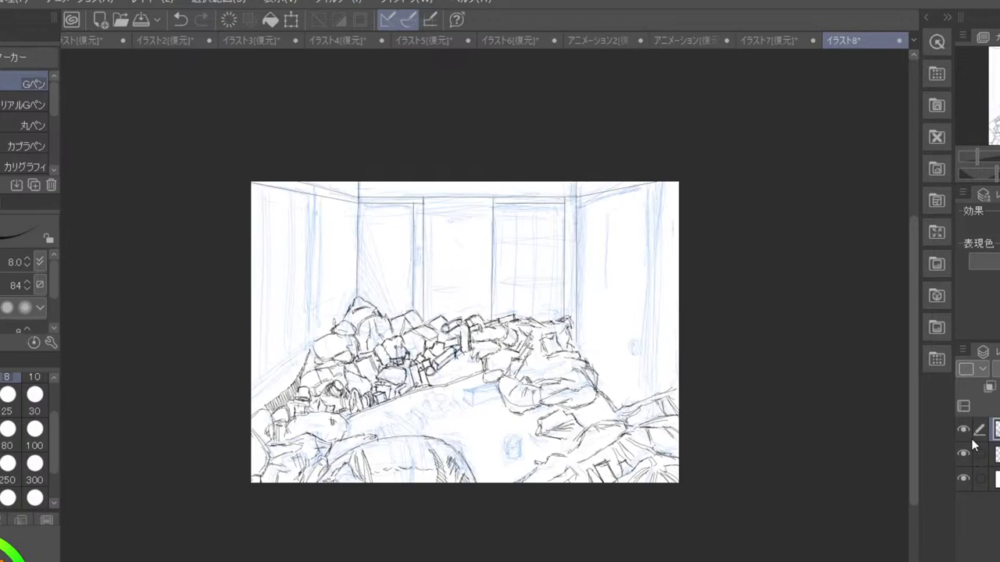
{"action": "key", "text": "ctrl+plus"}
{"action": "left_click_drag", "start_coordinate": [734, 335], "coordinate": [489, 389]}
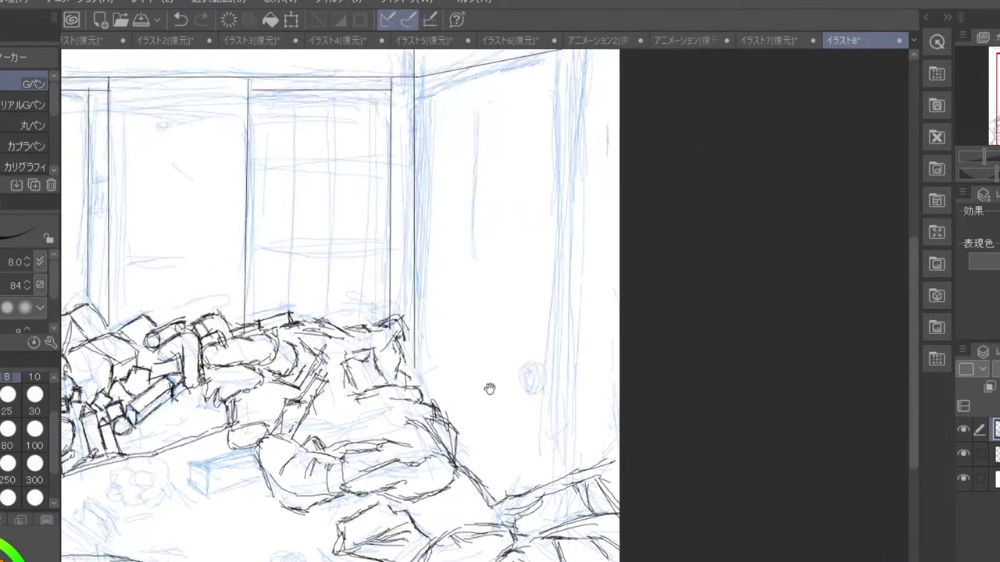
{"action": "left_click_drag", "start_coordinate": [659, 347], "coordinate": [601, 466]}
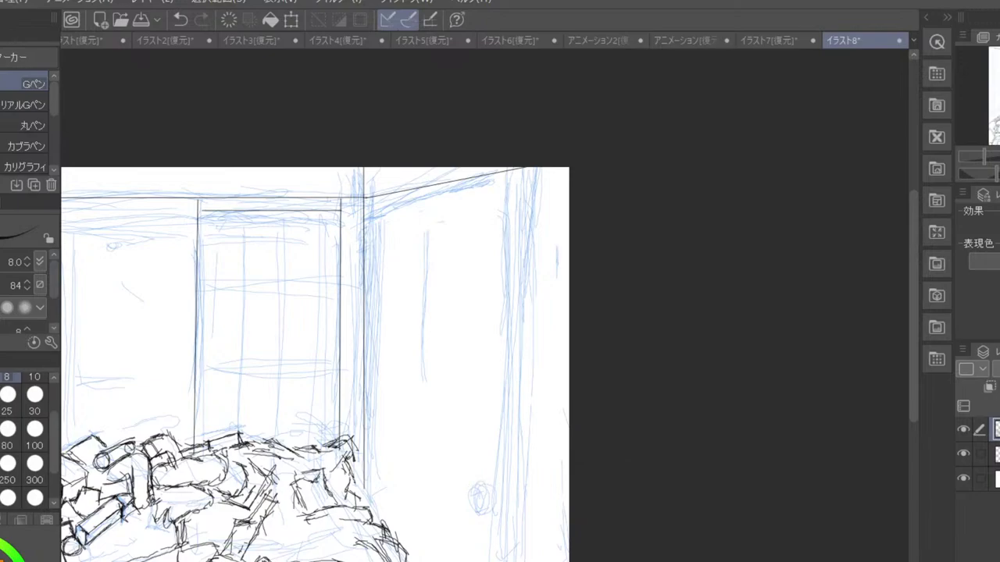
{"action": "key", "text": "u"}
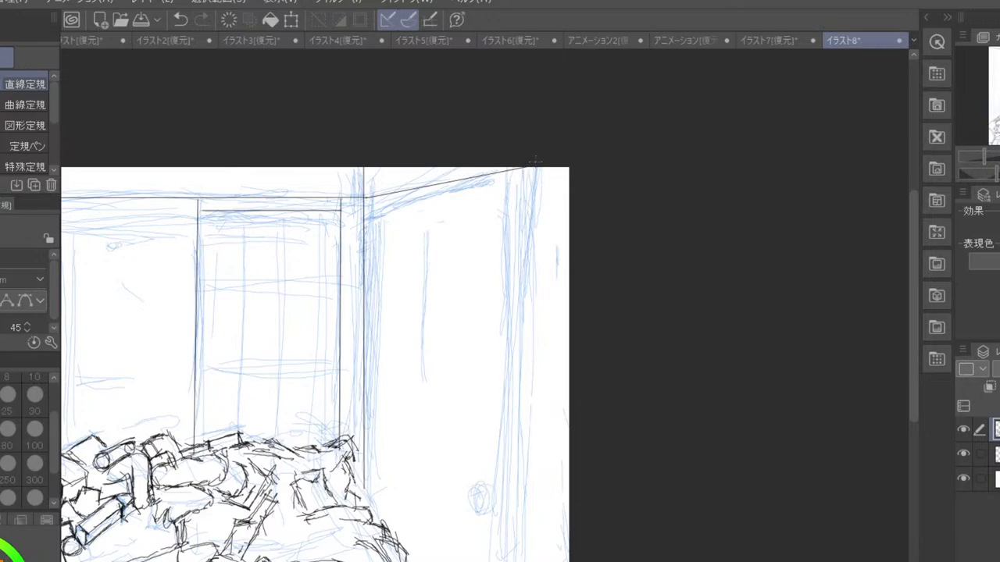
{"action": "left_click_drag", "start_coordinate": [535, 160], "coordinate": [534, 561]}
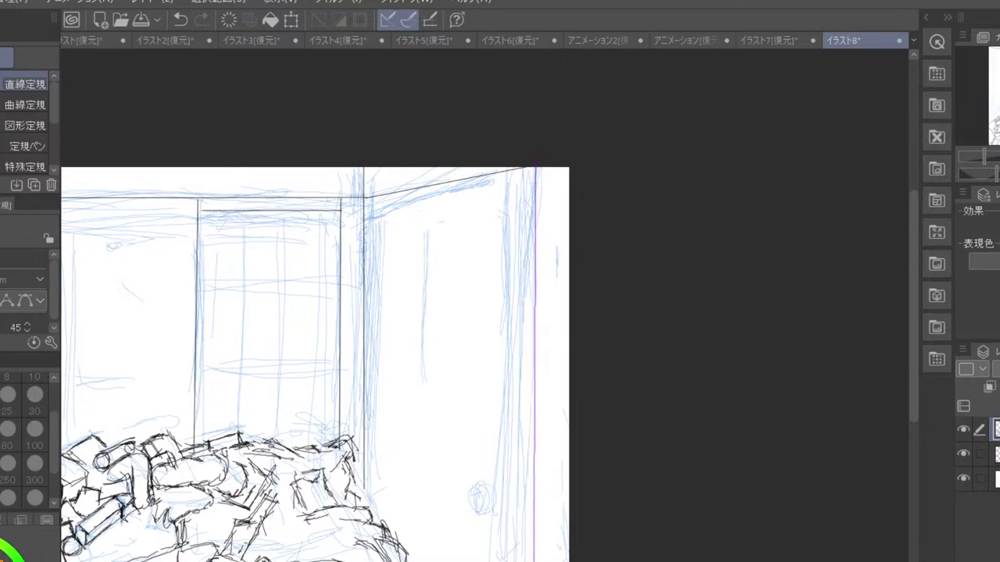
{"action": "key", "text": "p"}
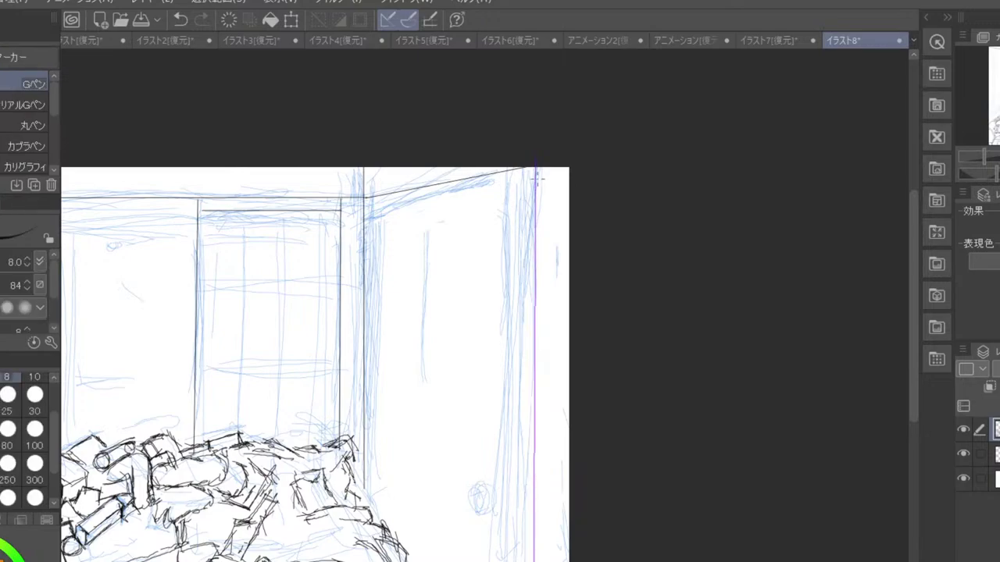
{"action": "left_click_drag", "start_coordinate": [536, 168], "coordinate": [534, 561]}
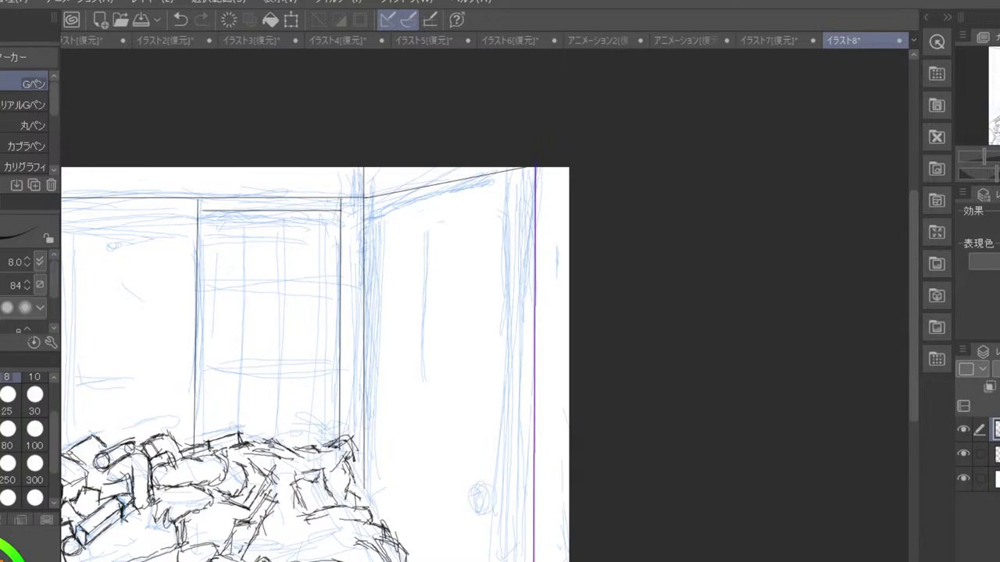
{"action": "left_click", "coordinate": [998, 430]}
{"action": "key", "text": "Delete"}
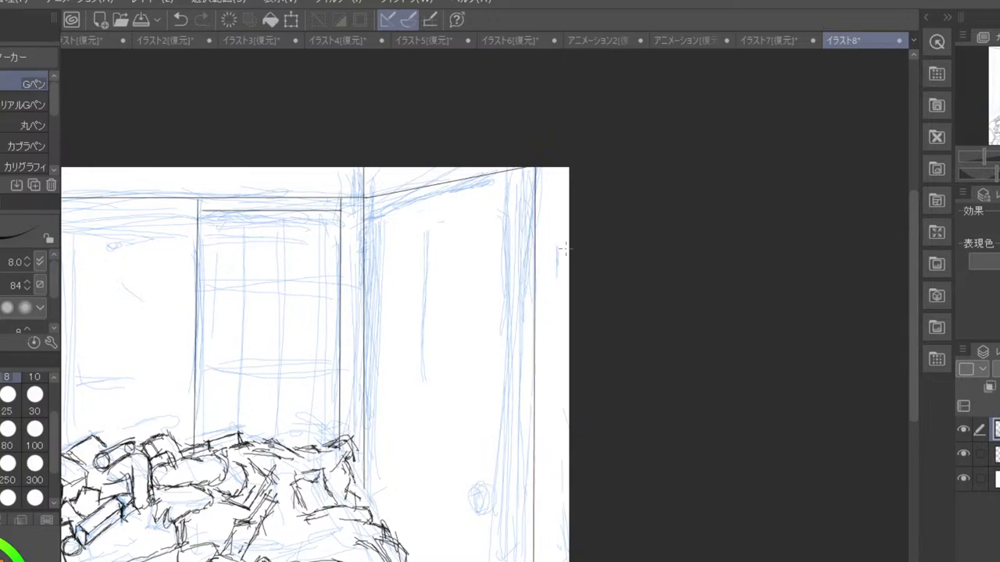
- Ink the inner vertical edge of the right wall's post along a second straight ruler and delete that ruler
{"action": "key", "text": "u"}
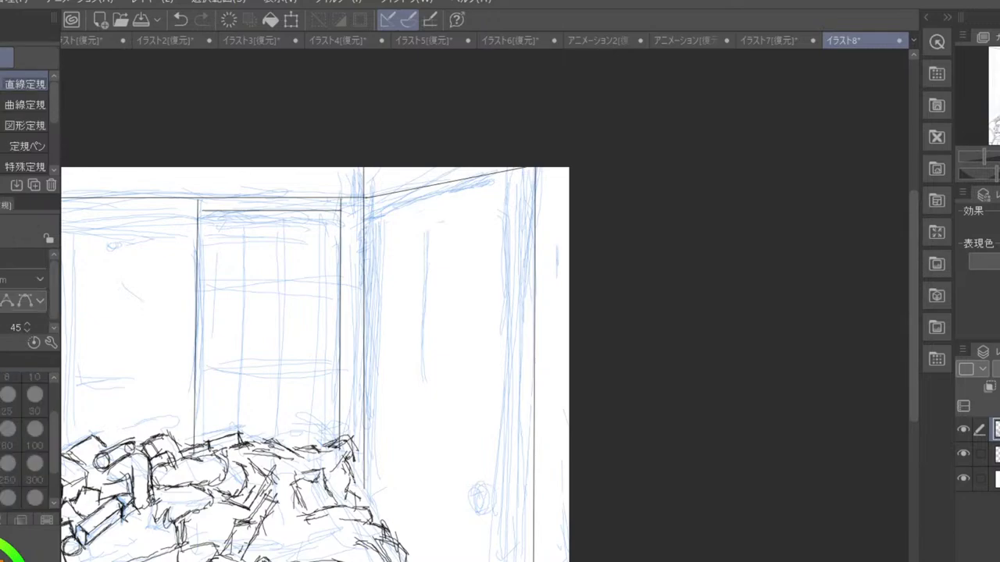
{"action": "left_click_drag", "start_coordinate": [514, 155], "coordinate": [515, 561]}
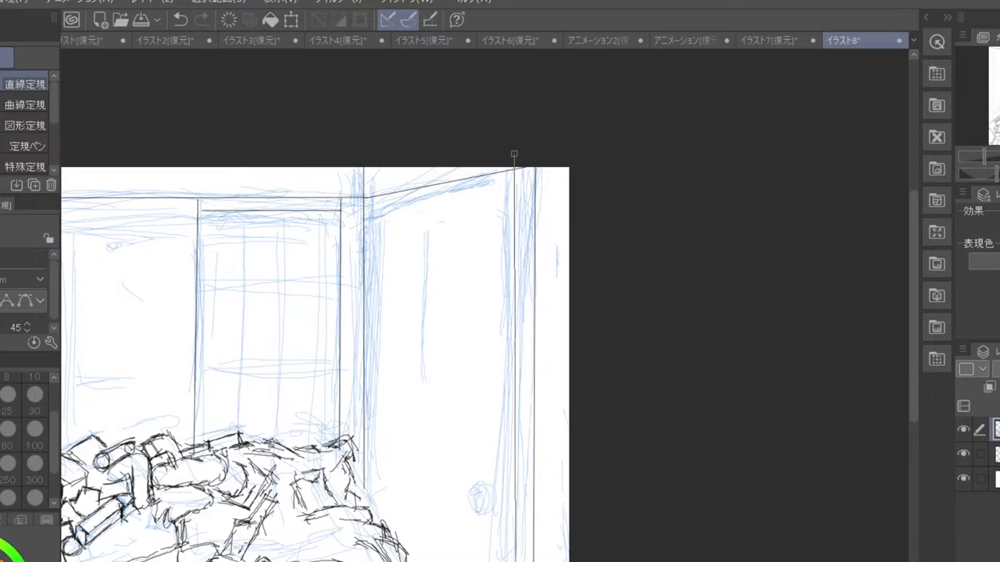
{"action": "left_click_drag", "start_coordinate": [515, 561], "coordinate": [514, 561]}
{"action": "key", "text": "p"}
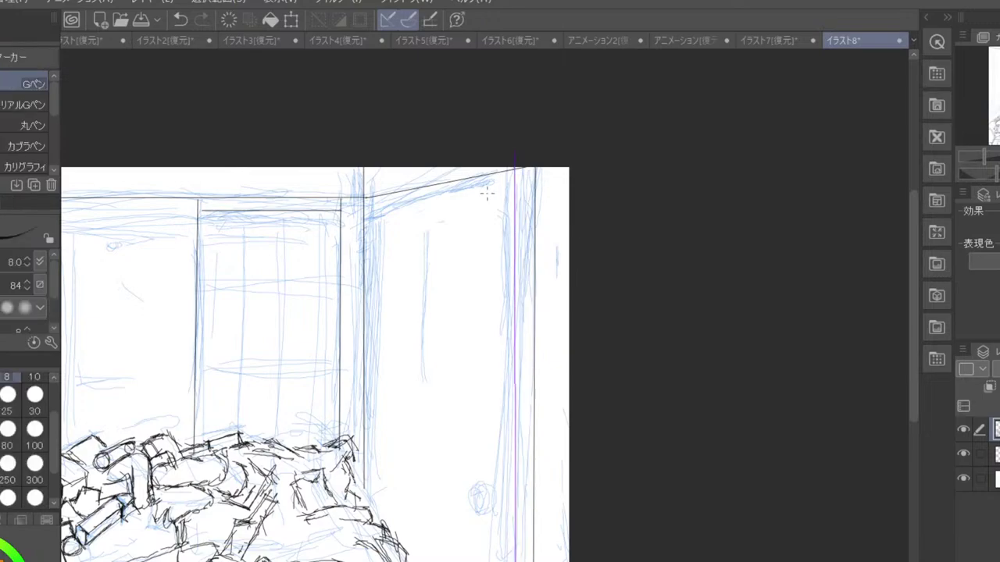
{"action": "left_click_drag", "start_coordinate": [509, 176], "coordinate": [514, 561]}
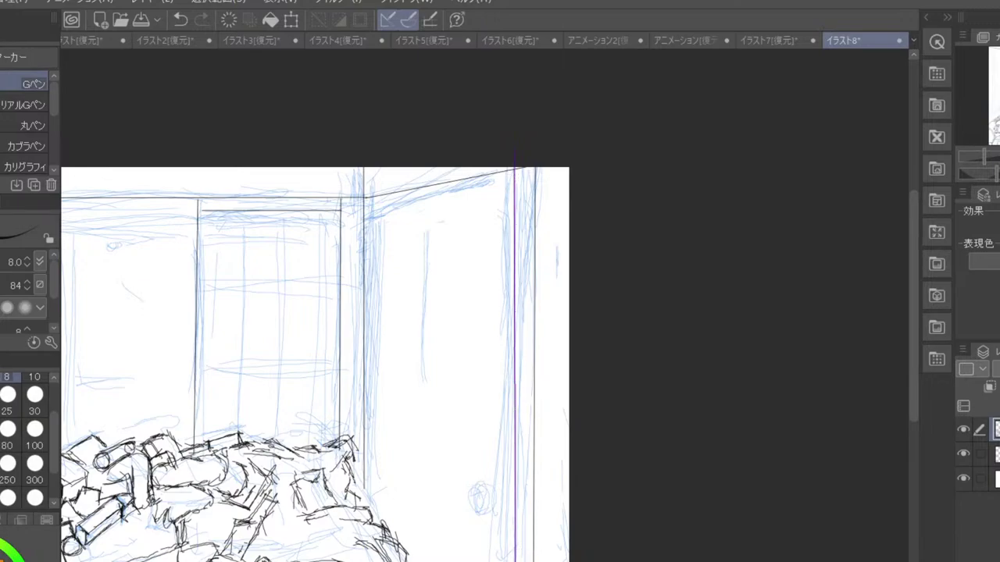
{"action": "left_click", "coordinate": [998, 429]}
{"action": "key", "text": "Delete"}
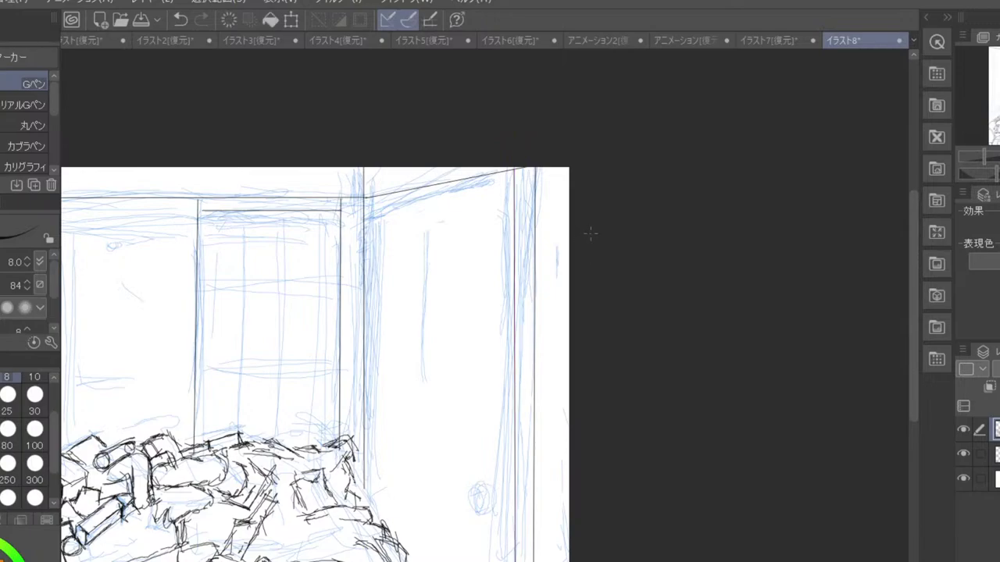
- Hide the blue rough layer to examine the line art of the whole room and show it again
{"action": "left_click", "coordinate": [963, 453]}
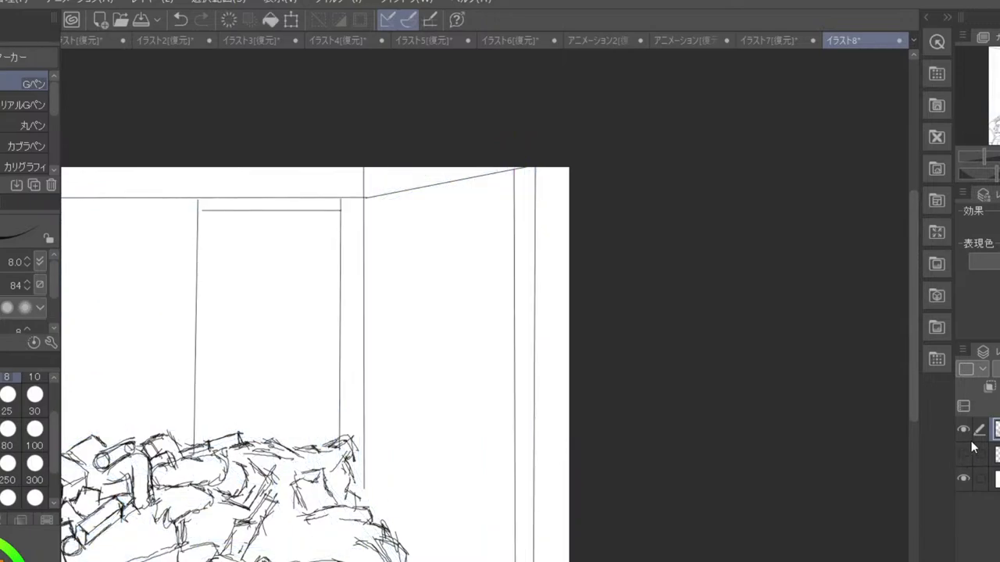
{"action": "key", "text": "ctrl+minus"}
{"action": "key", "text": "ctrl+minus"}
{"action": "key", "text": "ctrl+plus"}
{"action": "key", "text": "ctrl+plus"}
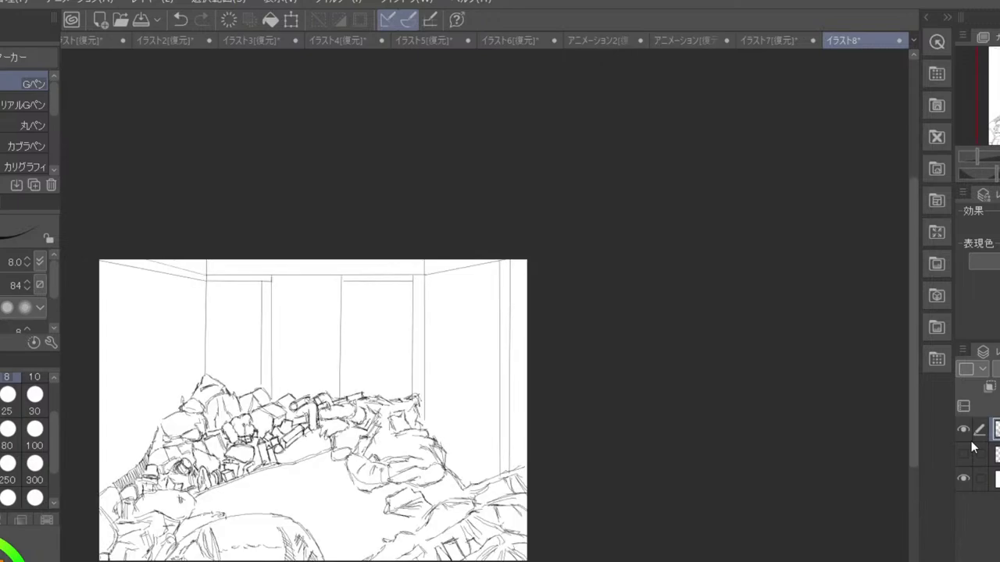
{"action": "left_click", "coordinate": [964, 454]}
{"action": "key", "text": "ctrl+plus"}
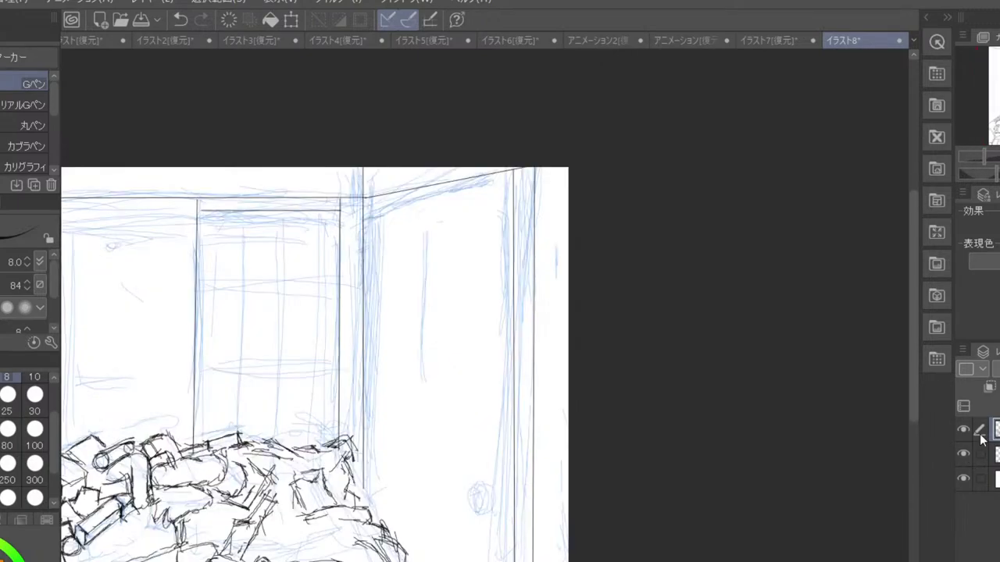
- Ink the round knob on the right wall beside the post and check it with the rough layer briefly hidden
{"action": "mouse_move", "coordinate": [480, 493]}
{"action": "left_mouse_down"}
{"action": "mouse_move", "coordinate": [493, 506]}
{"action": "mouse_move", "coordinate": [478, 500]}
{"action": "mouse_move", "coordinate": [497, 483]}
{"action": "mouse_move", "coordinate": [481, 509]}
{"action": "mouse_move", "coordinate": [499, 481]}
{"action": "mouse_move", "coordinate": [473, 492]}
{"action": "mouse_move", "coordinate": [503, 500]}
{"action": "mouse_move", "coordinate": [485, 478]}
{"action": "mouse_move", "coordinate": [486, 505]}
{"action": "mouse_move", "coordinate": [500, 487]}
{"action": "mouse_move", "coordinate": [485, 506]}
{"action": "mouse_move", "coordinate": [494, 474]}
{"action": "left_mouse_up"}
{"action": "scroll", "coordinate": [492, 478], "scroll_direction": "down", "scroll_amount": 2}
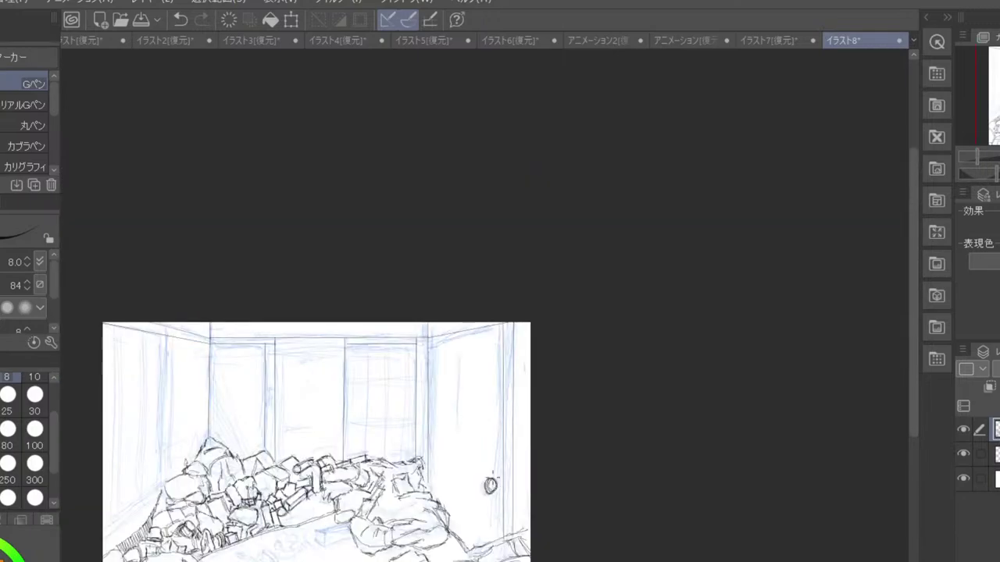
{"action": "left_click", "coordinate": [965, 454]}
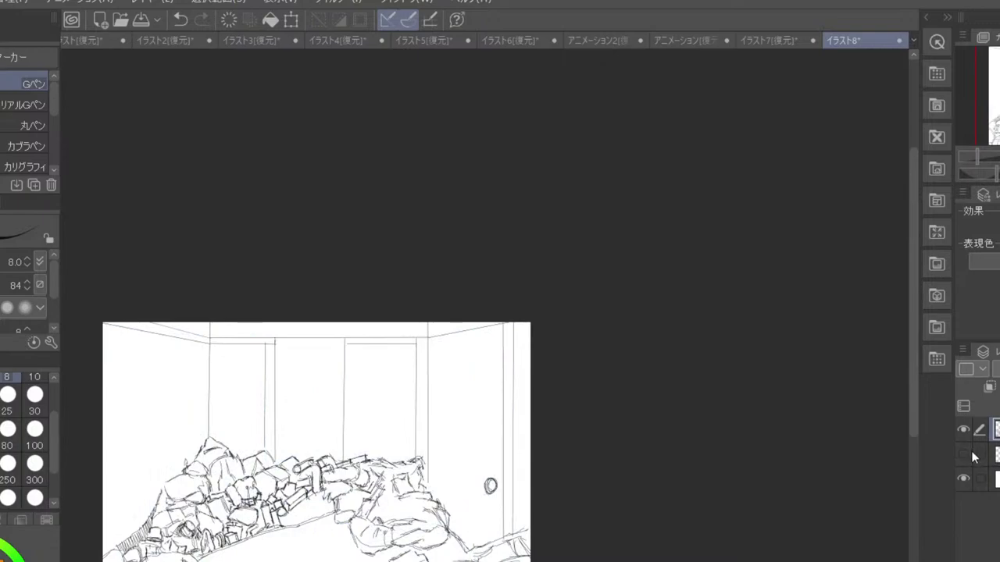
{"action": "left_click_drag", "start_coordinate": [478, 536], "coordinate": [547, 486]}
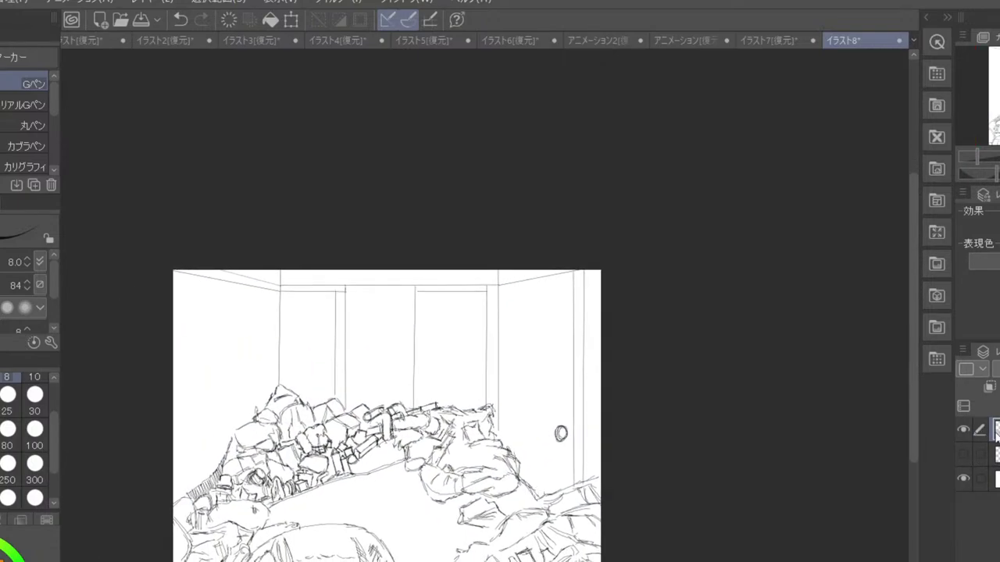
{"action": "left_click", "coordinate": [964, 453]}
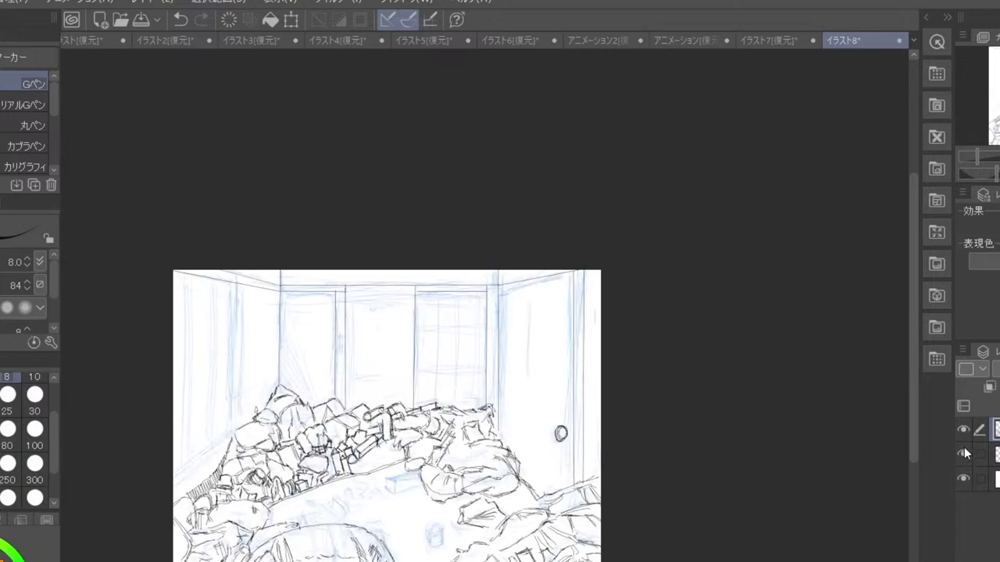
- Ink a half-round piece, an angular block beside it and a flat fragment along the top of the foreground mound
{"action": "key", "text": "ctrl+plus"}
{"action": "left_click_drag", "start_coordinate": [357, 547], "coordinate": [374, 467]}
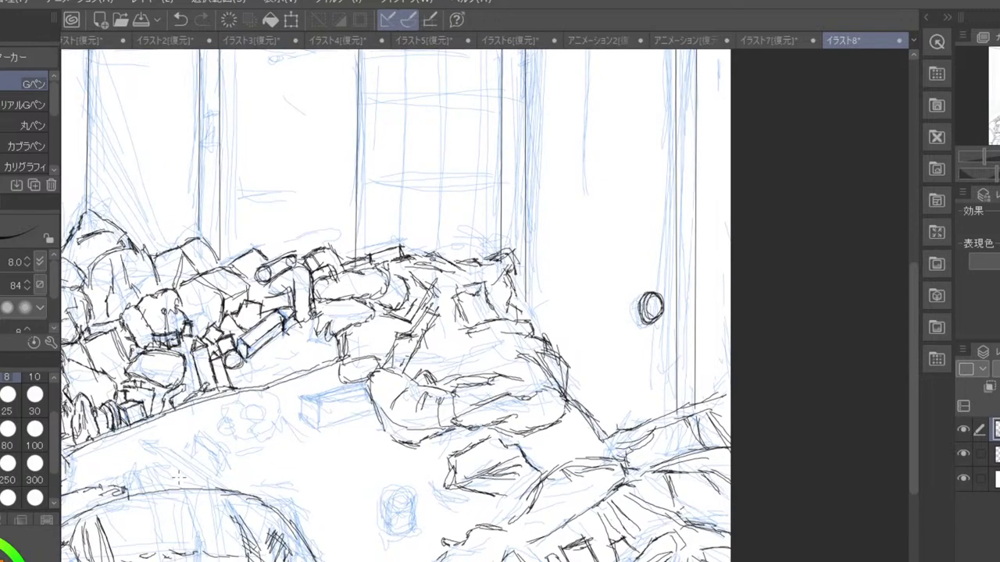
{"action": "mouse_move", "coordinate": [179, 477]}
{"action": "left_mouse_down"}
{"action": "mouse_move", "coordinate": [205, 474]}
{"action": "mouse_move", "coordinate": [247, 494]}
{"action": "mouse_move", "coordinate": [204, 462]}
{"action": "mouse_move", "coordinate": [236, 467]}
{"action": "mouse_move", "coordinate": [242, 474]}
{"action": "mouse_move", "coordinate": [230, 488]}
{"action": "mouse_move", "coordinate": [230, 454]}
{"action": "mouse_move", "coordinate": [237, 466]}
{"action": "mouse_move", "coordinate": [219, 455]}
{"action": "mouse_move", "coordinate": [236, 466]}
{"action": "left_mouse_up"}
{"action": "left_click_drag", "start_coordinate": [233, 470], "coordinate": [243, 478]}
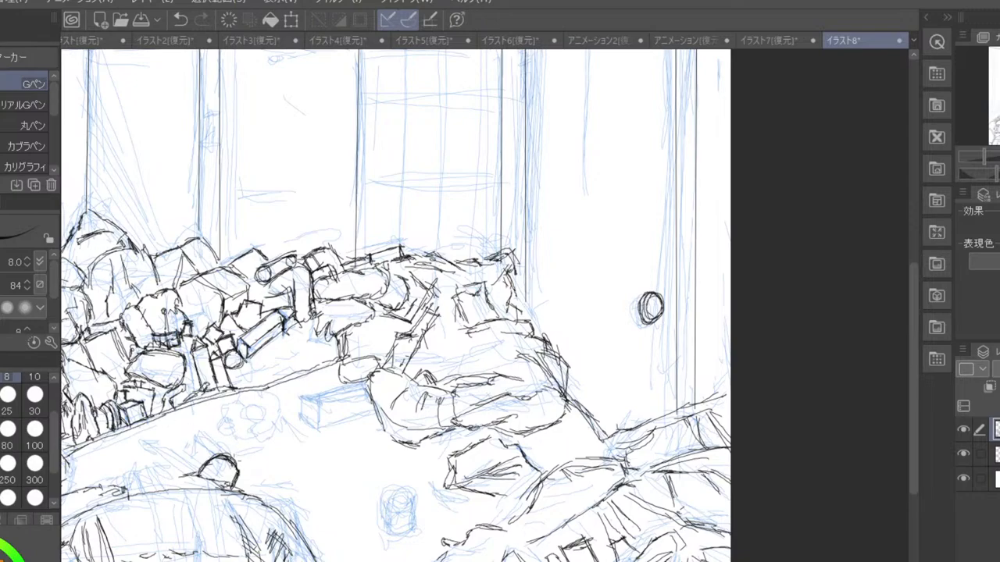
{"action": "mouse_move", "coordinate": [228, 452]}
{"action": "left_mouse_down"}
{"action": "mouse_move", "coordinate": [240, 447]}
{"action": "mouse_move", "coordinate": [267, 467]}
{"action": "mouse_move", "coordinate": [235, 455]}
{"action": "mouse_move", "coordinate": [258, 492]}
{"action": "mouse_move", "coordinate": [266, 473]}
{"action": "left_mouse_up"}
{"action": "mouse_move", "coordinate": [248, 467]}
{"action": "left_mouse_down"}
{"action": "mouse_move", "coordinate": [255, 480]}
{"action": "mouse_move", "coordinate": [238, 488]}
{"action": "mouse_move", "coordinate": [241, 474]}
{"action": "mouse_move", "coordinate": [248, 492]}
{"action": "left_mouse_up"}
{"action": "left_click_drag", "start_coordinate": [220, 454], "coordinate": [230, 458]}
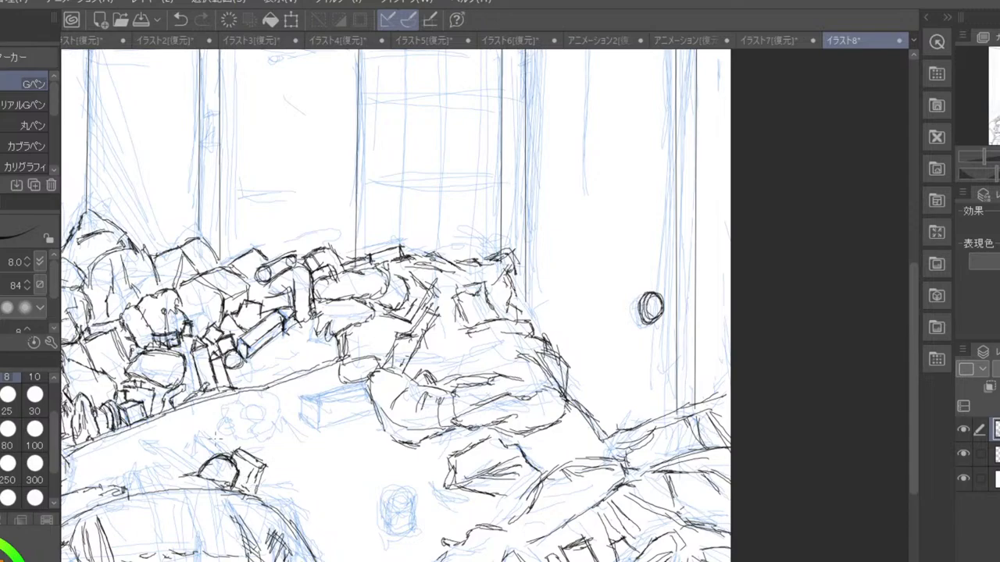
{"action": "left_click_drag", "start_coordinate": [115, 475], "coordinate": [166, 480]}
{"action": "mouse_move", "coordinate": [154, 479]}
{"action": "left_mouse_down"}
{"action": "mouse_move", "coordinate": [158, 490]}
{"action": "mouse_move", "coordinate": [113, 485]}
{"action": "mouse_move", "coordinate": [159, 473]}
{"action": "mouse_move", "coordinate": [157, 490]}
{"action": "mouse_move", "coordinate": [172, 478]}
{"action": "left_mouse_up"}
- Ink the small cylindrical can standing on the open floor, with its rounded top and sides
{"action": "mouse_move", "coordinate": [392, 509]}
{"action": "left_mouse_down"}
{"action": "mouse_move", "coordinate": [402, 524]}
{"action": "mouse_move", "coordinate": [391, 521]}
{"action": "mouse_move", "coordinate": [414, 537]}
{"action": "mouse_move", "coordinate": [390, 539]}
{"action": "mouse_move", "coordinate": [418, 512]}
{"action": "mouse_move", "coordinate": [395, 534]}
{"action": "mouse_move", "coordinate": [388, 515]}
{"action": "mouse_move", "coordinate": [417, 539]}
{"action": "mouse_move", "coordinate": [394, 517]}
{"action": "mouse_move", "coordinate": [418, 491]}
{"action": "mouse_move", "coordinate": [404, 520]}
{"action": "mouse_move", "coordinate": [419, 499]}
{"action": "left_mouse_up"}
{"action": "mouse_move", "coordinate": [392, 503]}
{"action": "left_mouse_down"}
{"action": "mouse_move", "coordinate": [410, 492]}
{"action": "mouse_move", "coordinate": [395, 516]}
{"action": "mouse_move", "coordinate": [405, 525]}
{"action": "mouse_move", "coordinate": [393, 523]}
{"action": "left_mouse_up"}
{"action": "mouse_move", "coordinate": [392, 503]}
{"action": "left_mouse_down"}
{"action": "mouse_move", "coordinate": [406, 524]}
{"action": "mouse_move", "coordinate": [416, 502]}
{"action": "mouse_move", "coordinate": [400, 526]}
{"action": "left_mouse_up"}
{"action": "mouse_move", "coordinate": [397, 503]}
{"action": "left_mouse_down"}
{"action": "mouse_move", "coordinate": [412, 522]}
{"action": "mouse_move", "coordinate": [399, 534]}
{"action": "mouse_move", "coordinate": [407, 540]}
{"action": "left_mouse_up"}
{"action": "left_click_drag", "start_coordinate": [407, 514], "coordinate": [418, 529]}
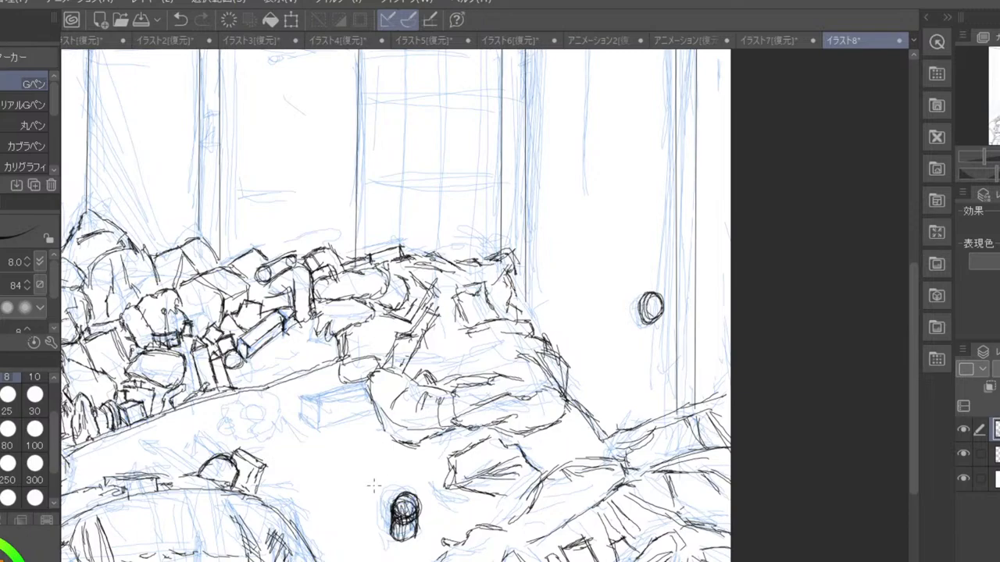
- Ink a thin jagged sliver on the floor above the can and the long rectangular block beside the sack-like form
{"action": "left_click_drag", "start_coordinate": [366, 489], "coordinate": [409, 470]}
{"action": "mouse_move", "coordinate": [367, 491]}
{"action": "left_mouse_down"}
{"action": "mouse_move", "coordinate": [403, 478]}
{"action": "mouse_move", "coordinate": [420, 464]}
{"action": "mouse_move", "coordinate": [413, 459]}
{"action": "mouse_move", "coordinate": [421, 473]}
{"action": "left_mouse_up"}
{"action": "mouse_move", "coordinate": [409, 474]}
{"action": "left_mouse_down"}
{"action": "mouse_move", "coordinate": [415, 459]}
{"action": "mouse_move", "coordinate": [445, 489]}
{"action": "left_mouse_up"}
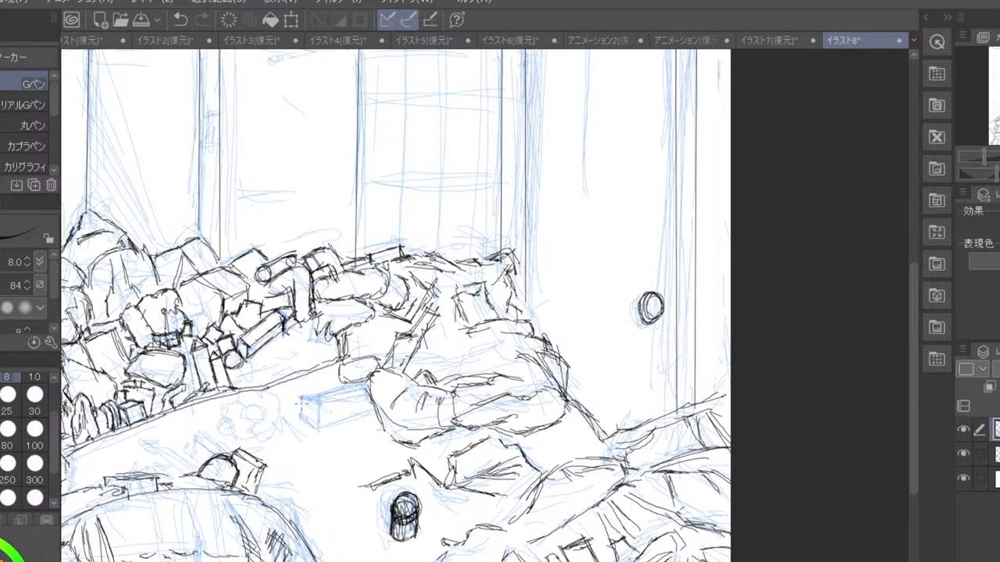
{"action": "mouse_move", "coordinate": [300, 394]}
{"action": "left_mouse_down"}
{"action": "mouse_move", "coordinate": [301, 420]}
{"action": "mouse_move", "coordinate": [324, 436]}
{"action": "mouse_move", "coordinate": [319, 392]}
{"action": "left_mouse_up"}
{"action": "left_click_drag", "start_coordinate": [325, 426], "coordinate": [376, 412]}
{"action": "mouse_move", "coordinate": [312, 405]}
{"action": "left_mouse_down"}
{"action": "mouse_move", "coordinate": [382, 387]}
{"action": "mouse_move", "coordinate": [357, 387]}
{"action": "left_mouse_up"}
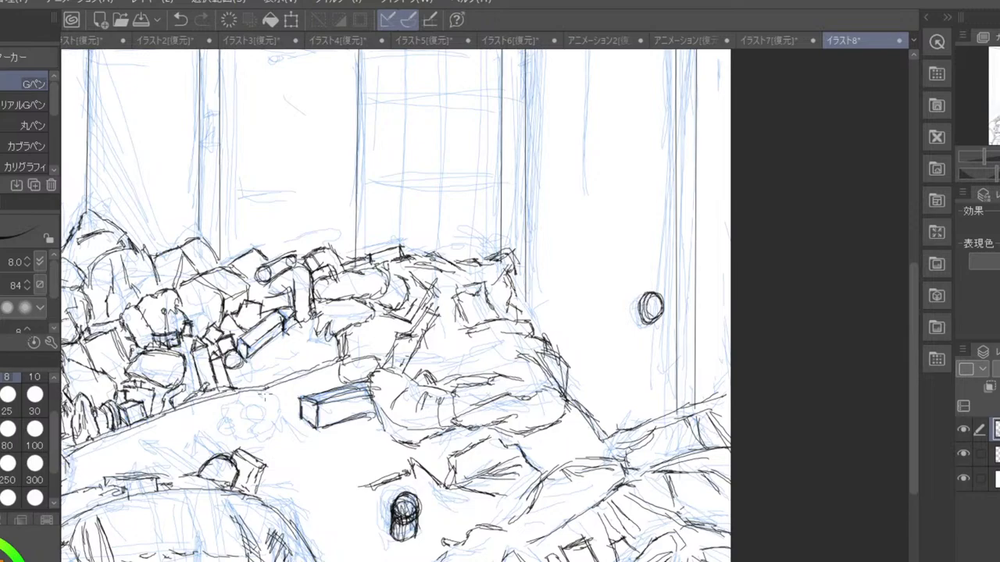
- Place a vertical straight ruler along the left wall's post, from the ceiling line down to the rubble
{"action": "scroll", "coordinate": [461, 355], "scroll_direction": "down", "scroll_amount": 3}
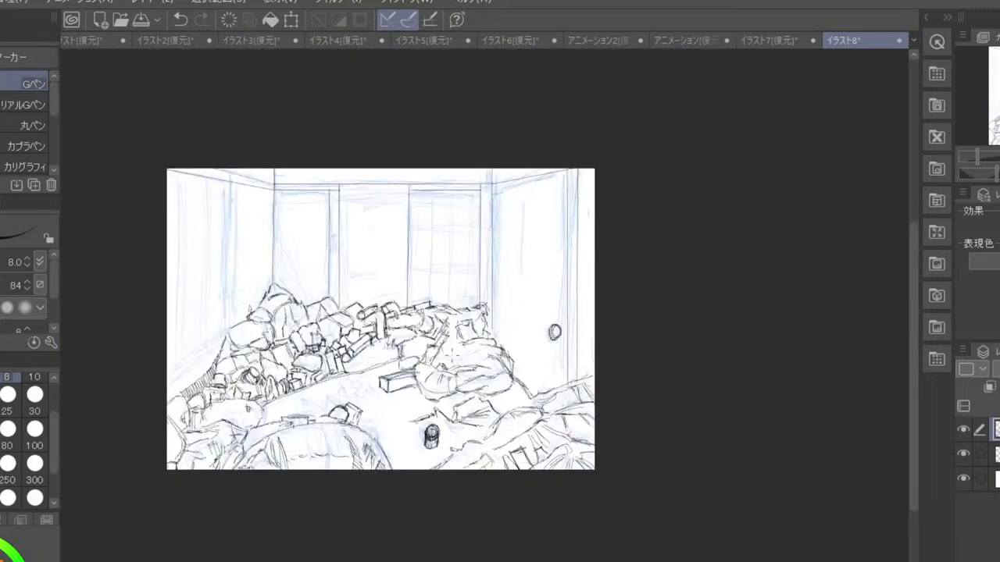
{"action": "left_click_drag", "start_coordinate": [230, 283], "coordinate": [313, 321]}
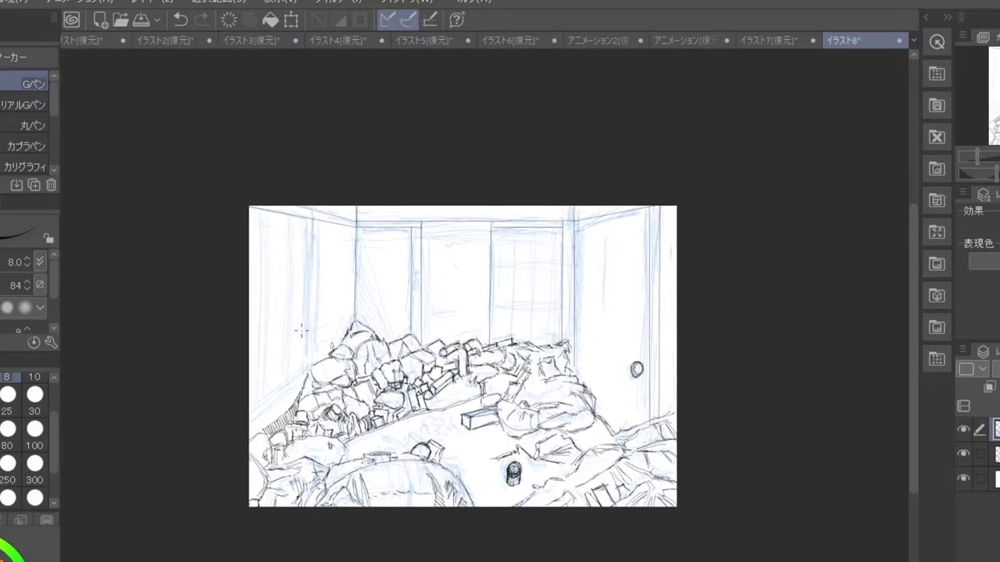
{"action": "scroll", "coordinate": [301, 330], "scroll_direction": "up", "scroll_amount": 3}
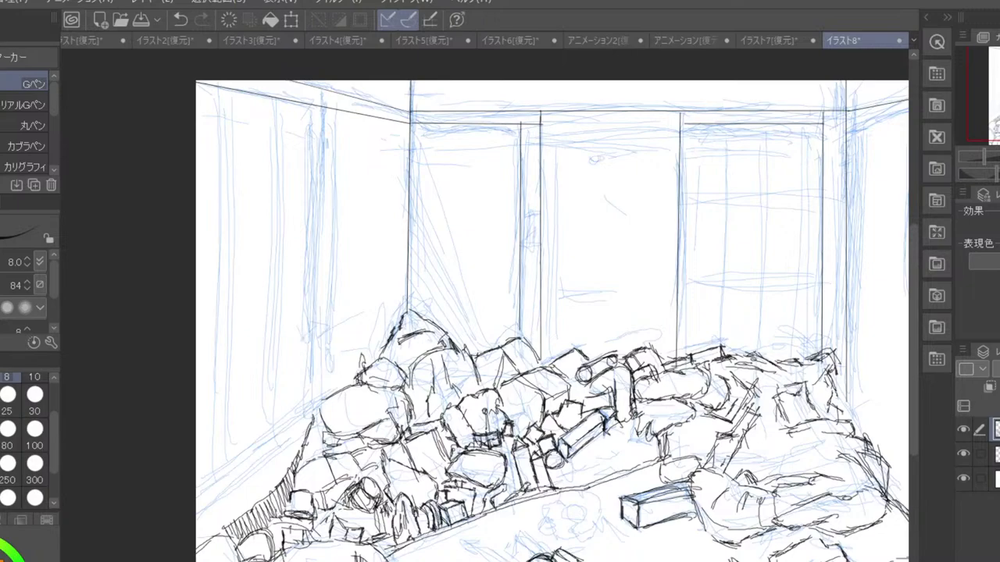
{"action": "key", "text": "u"}
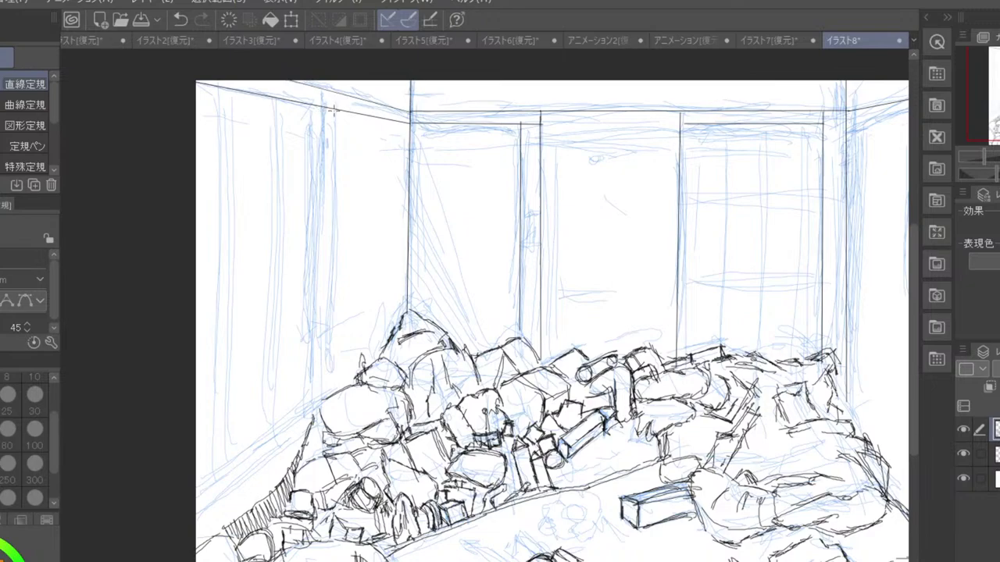
{"action": "left_click_drag", "start_coordinate": [334, 106], "coordinate": [334, 395]}
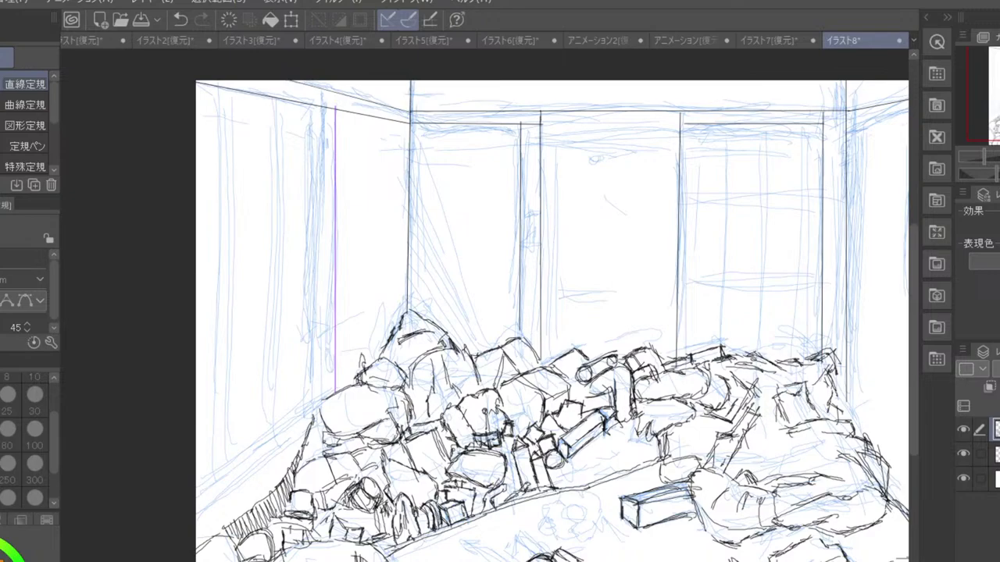
{"action": "key", "text": "p"}
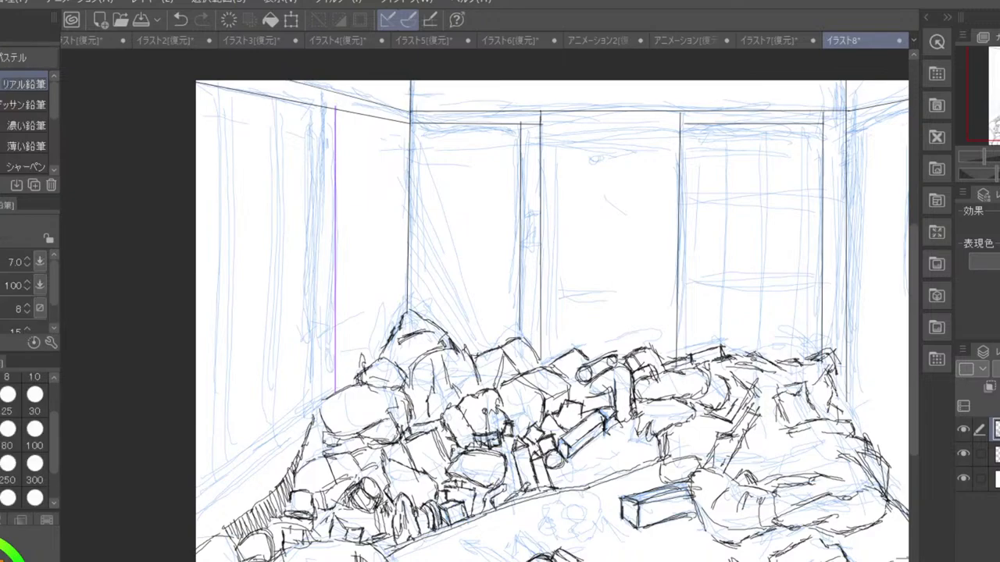
- Ink the left wall's first vertical pillar edge with the G-pen along the existing straight ruler and delete the ruler
{"action": "key", "text": "p"}
{"action": "left_click_drag", "start_coordinate": [336, 108], "coordinate": [337, 397]}
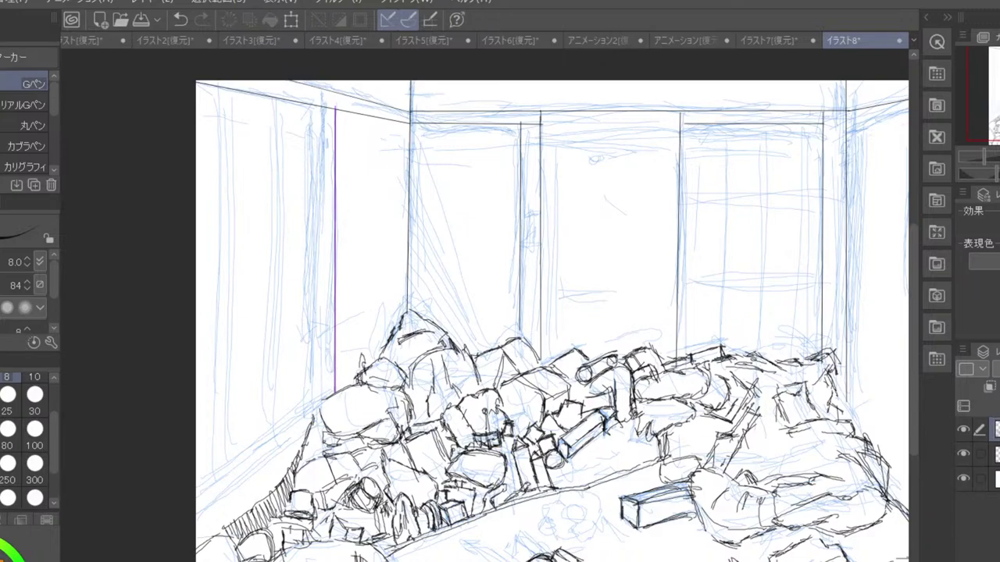
{"action": "key", "text": "Delete"}
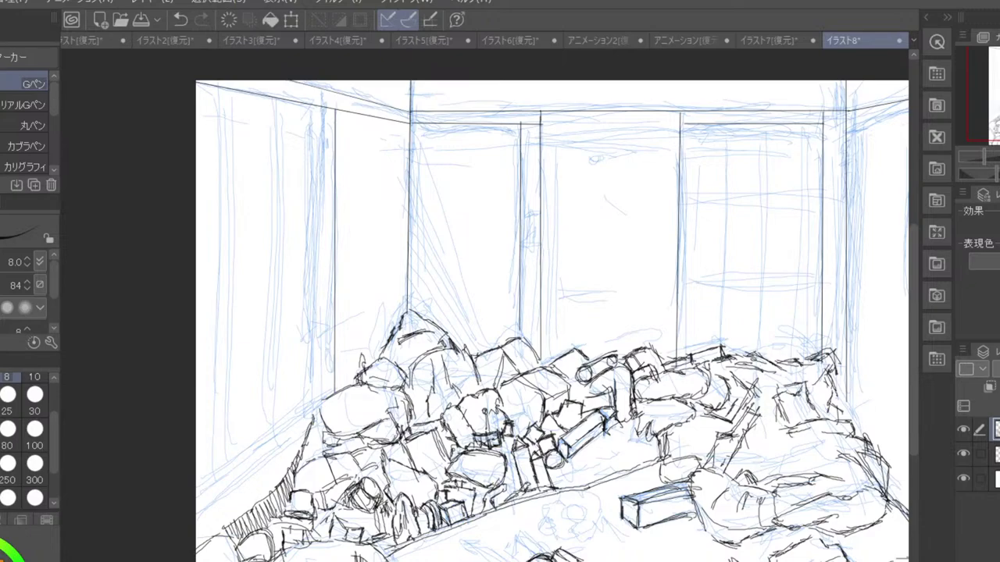
- Place a vertical straight ruler just left of the inked pillar edge, ink along it with the G-pen, and delete the ruler
{"action": "key", "text": "u"}
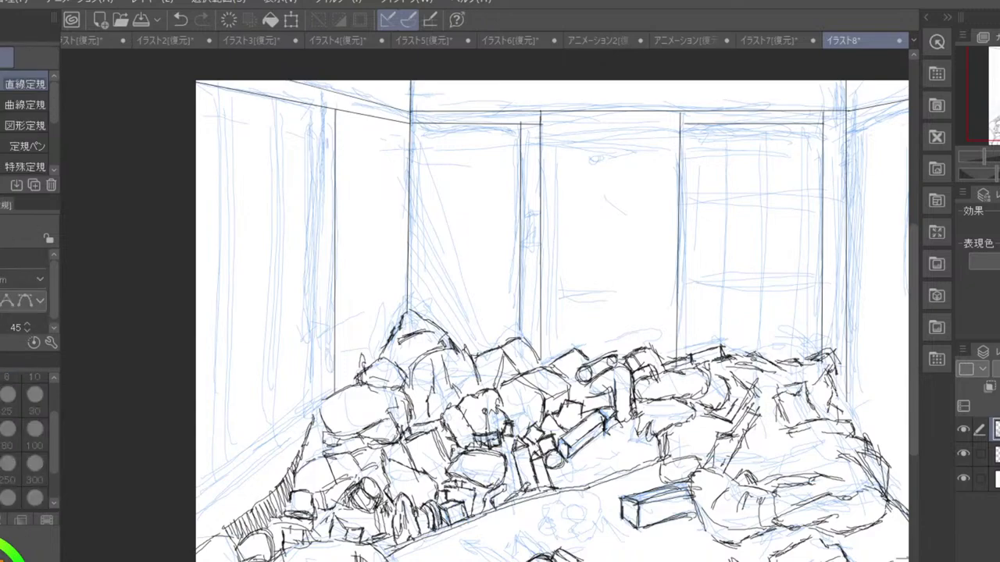
{"action": "left_click_drag", "start_coordinate": [322, 105], "coordinate": [322, 399]}
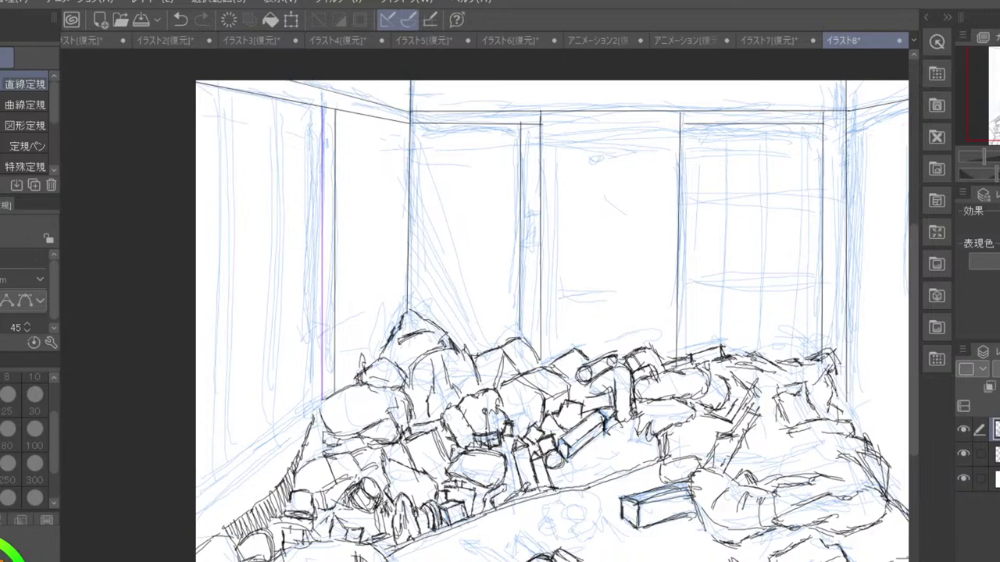
{"action": "key", "text": "p"}
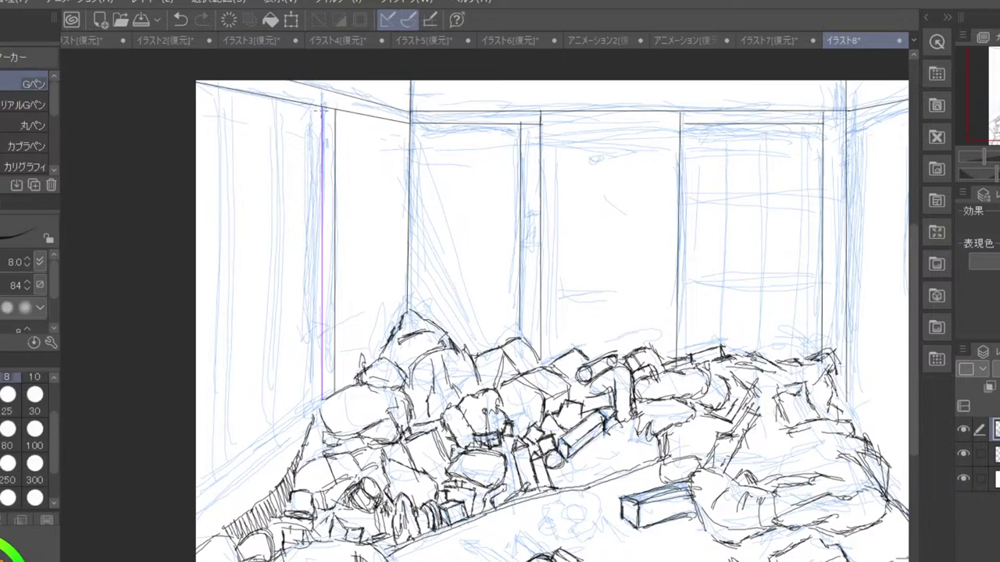
{"action": "left_click_drag", "start_coordinate": [323, 111], "coordinate": [322, 401]}
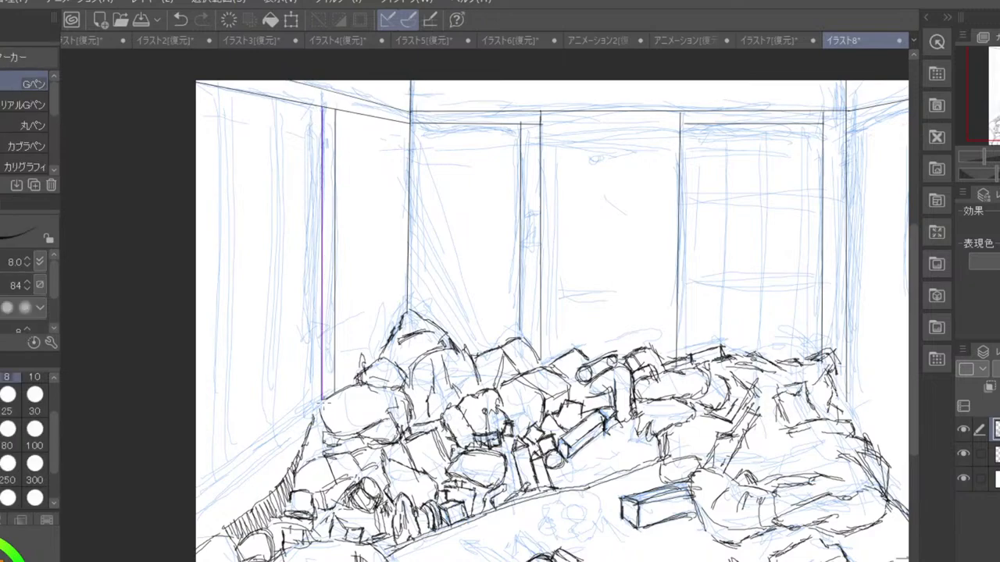
{"action": "left_click", "coordinate": [998, 430]}
{"action": "key", "text": "Delete"}
- Add a third vertical line on the left wall, slightly further left, using a straight ruler and the G-pen, and remove the ruler
{"action": "key", "text": "u"}
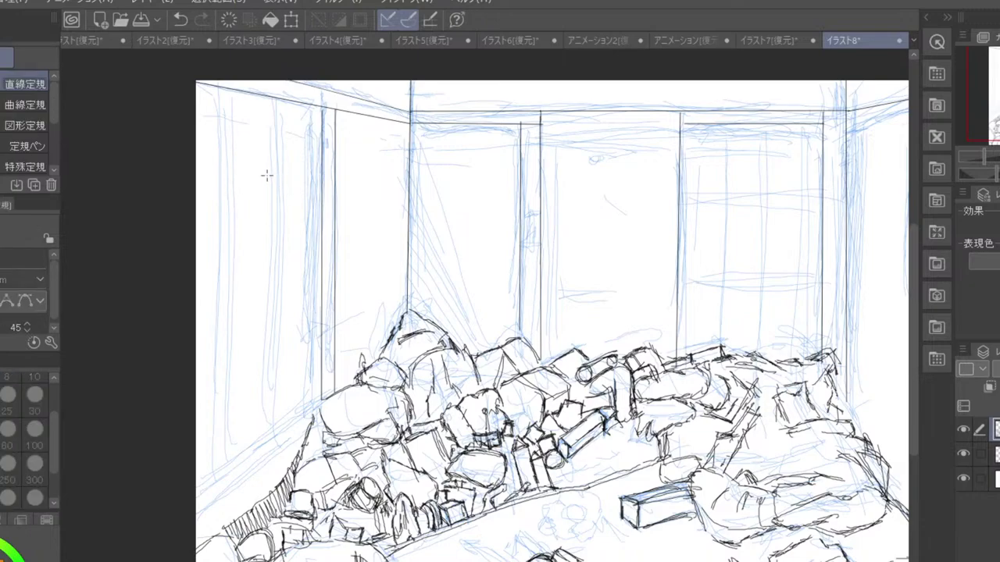
{"action": "left_click_drag", "start_coordinate": [314, 110], "coordinate": [316, 403]}
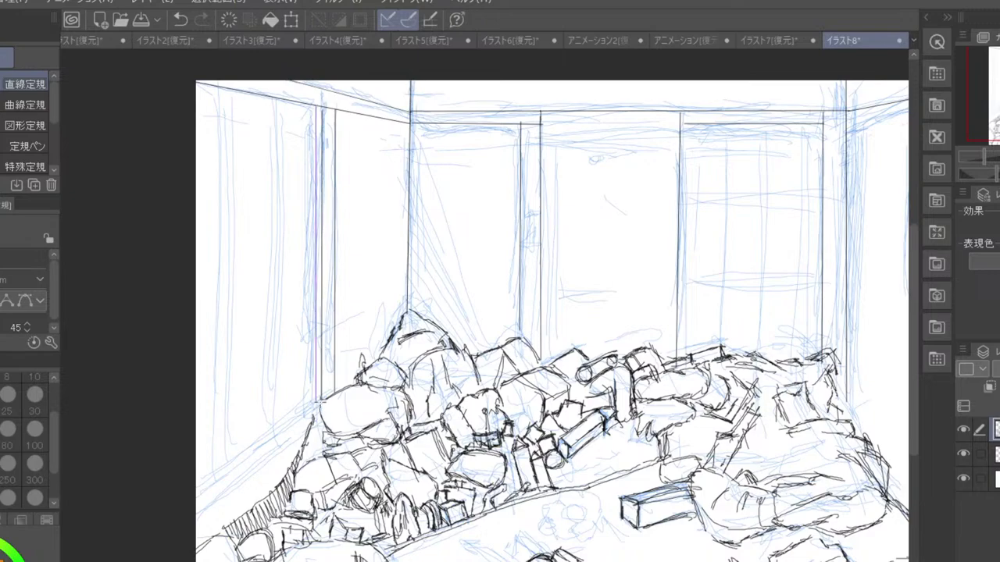
{"action": "key", "text": "p"}
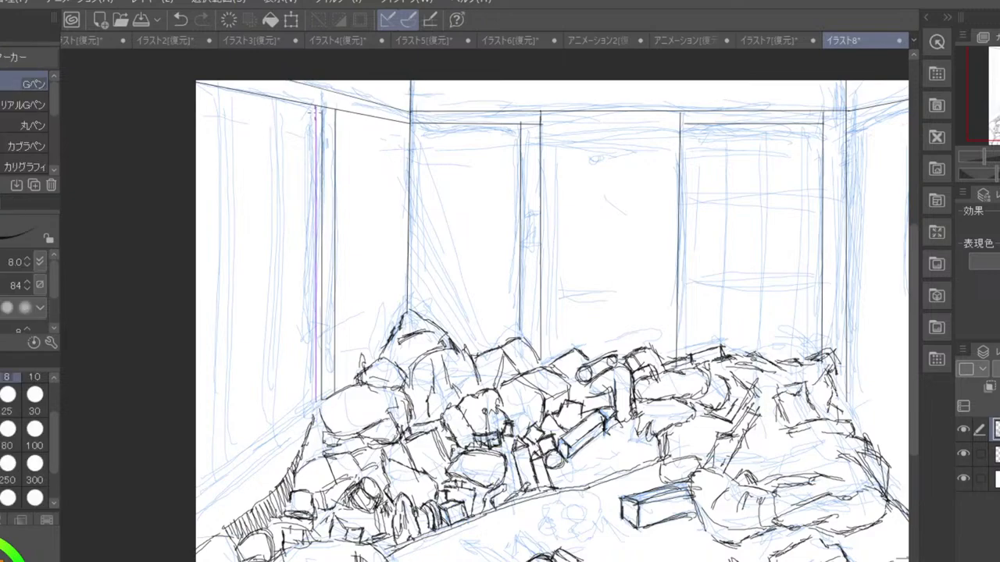
{"action": "left_click_drag", "start_coordinate": [316, 108], "coordinate": [315, 403]}
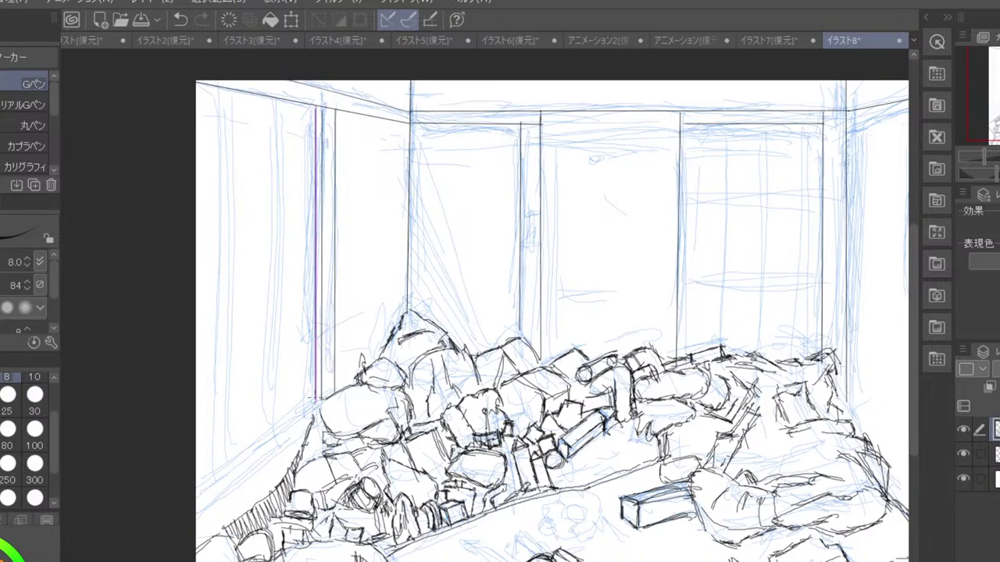
{"action": "left_click", "coordinate": [998, 428]}
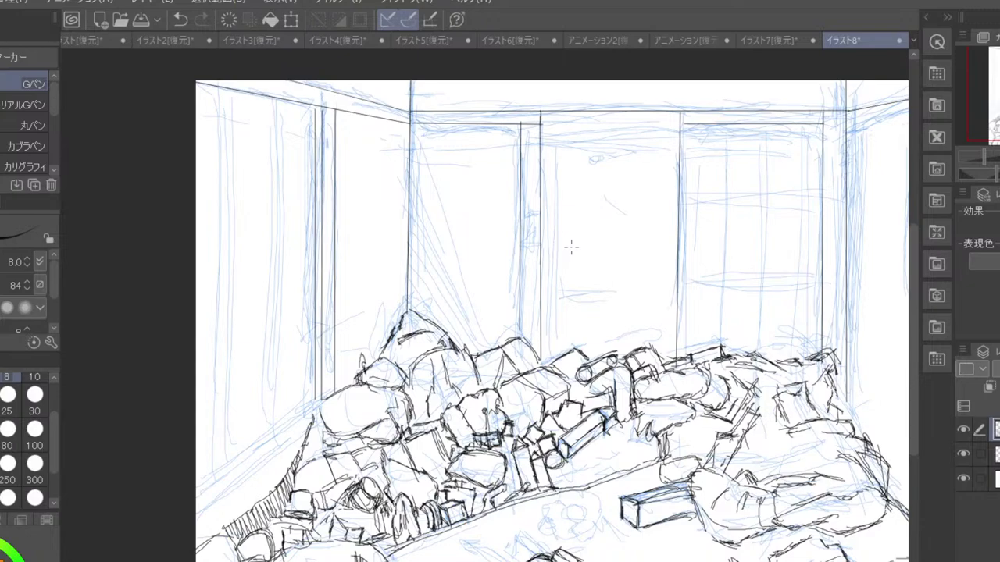
- Lay a straight ruler from the vanishing point, ink the left wall's lower diagonal edge down to the canvas border, and delete the ruler
{"action": "key", "text": "u"}
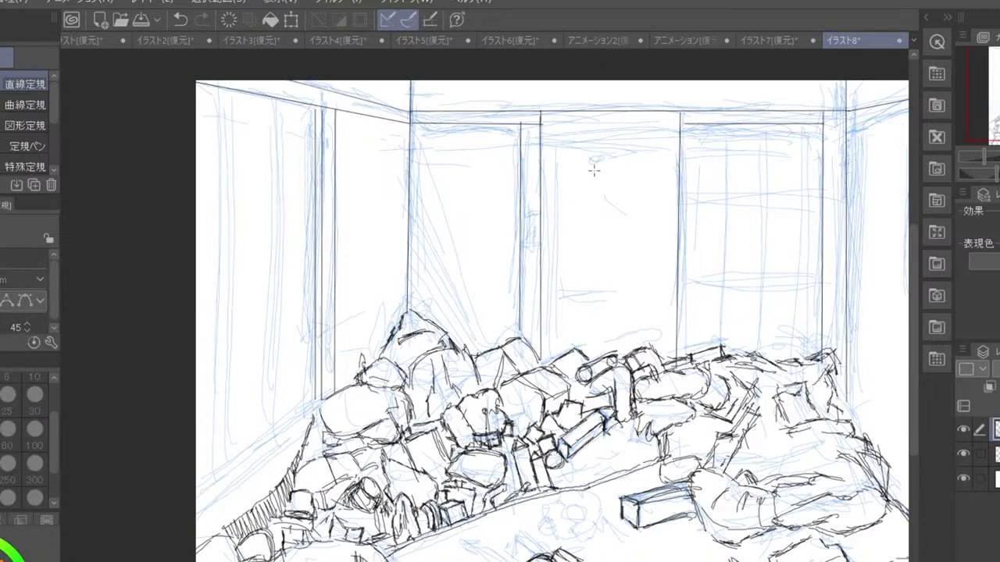
{"action": "left_click_drag", "start_coordinate": [595, 161], "coordinate": [169, 531]}
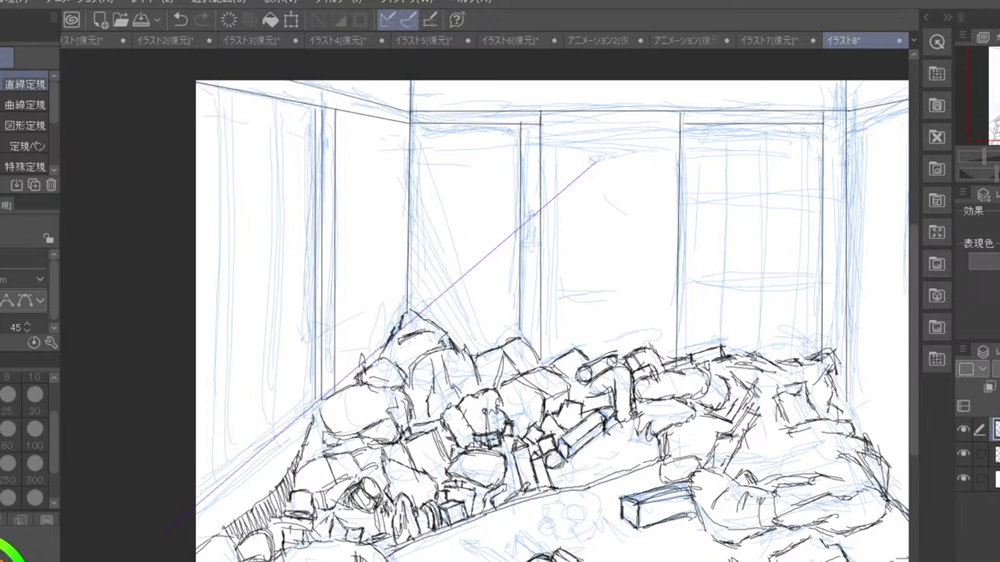
{"action": "key", "text": "p"}
{"action": "left_click_drag", "start_coordinate": [320, 396], "coordinate": [192, 504]}
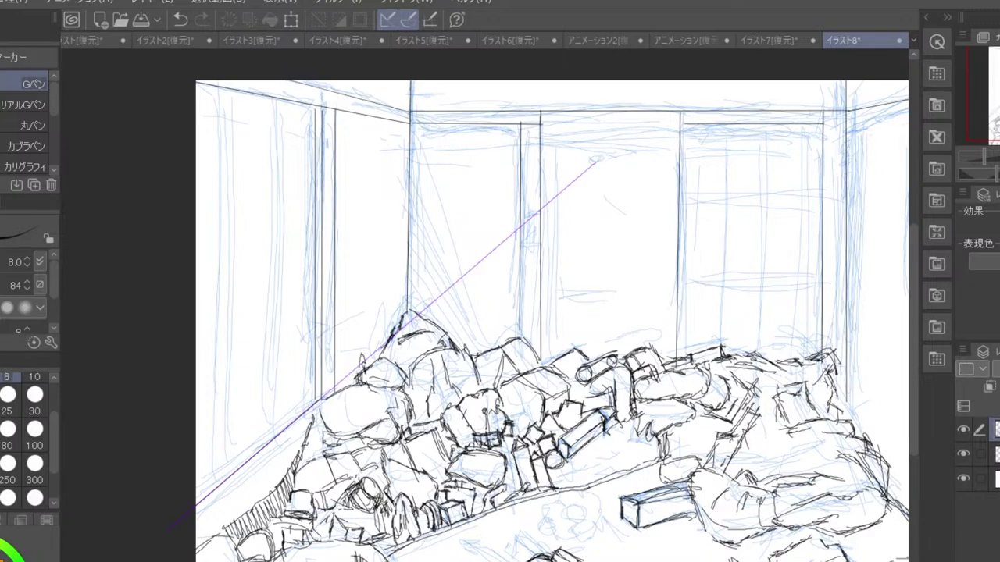
{"action": "key", "text": "Delete"}
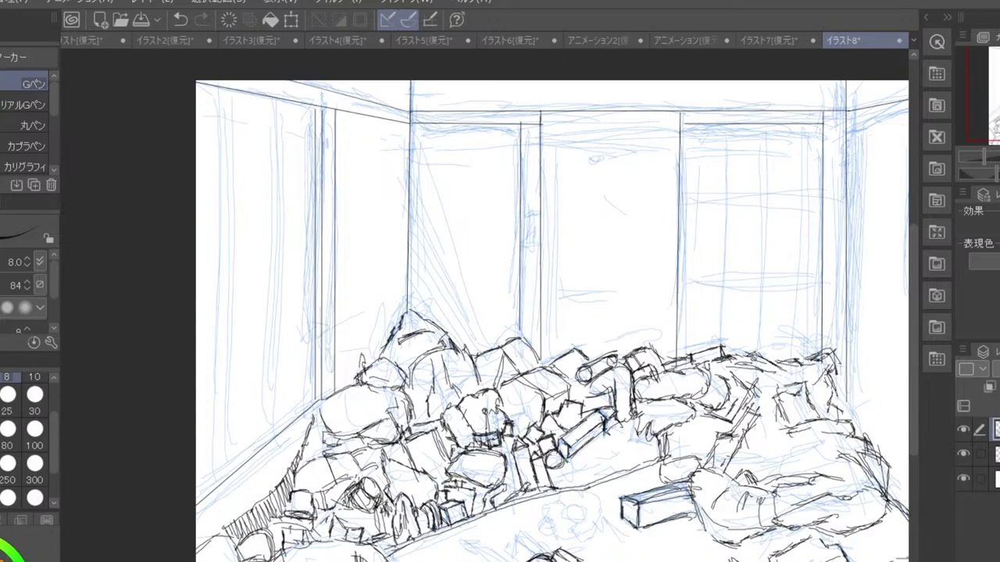
- Ink a second diagonal just above the left wall's lower edge along a ruler from the vanishing point, and delete the ruler
{"action": "key", "text": "u"}
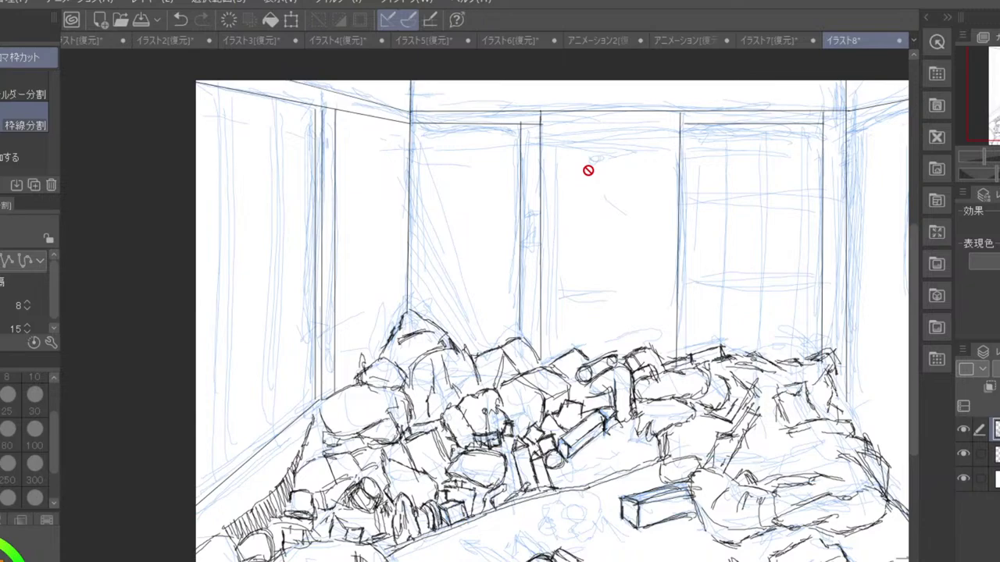
{"action": "key", "text": "u"}
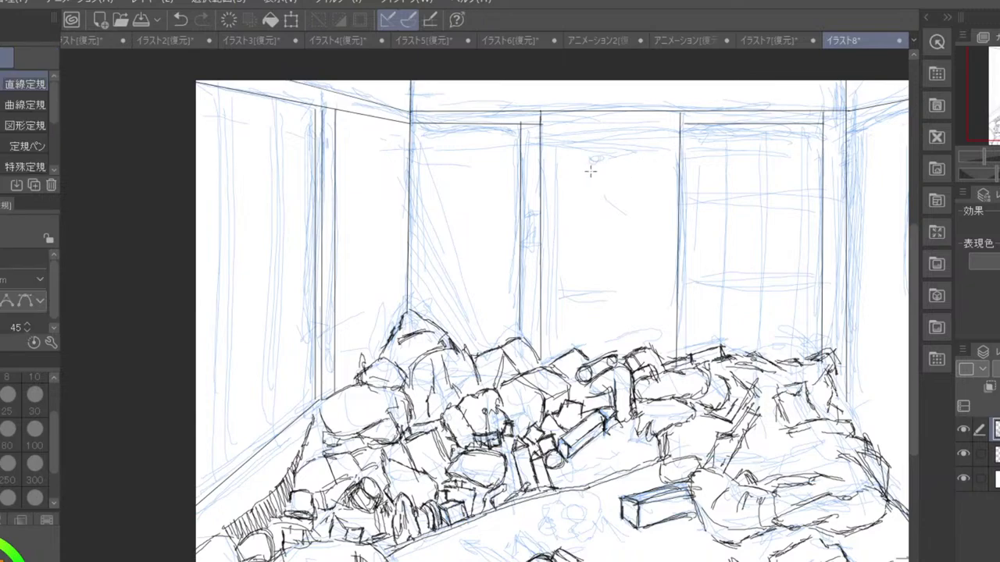
{"action": "left_click_drag", "start_coordinate": [592, 159], "coordinate": [153, 517]}
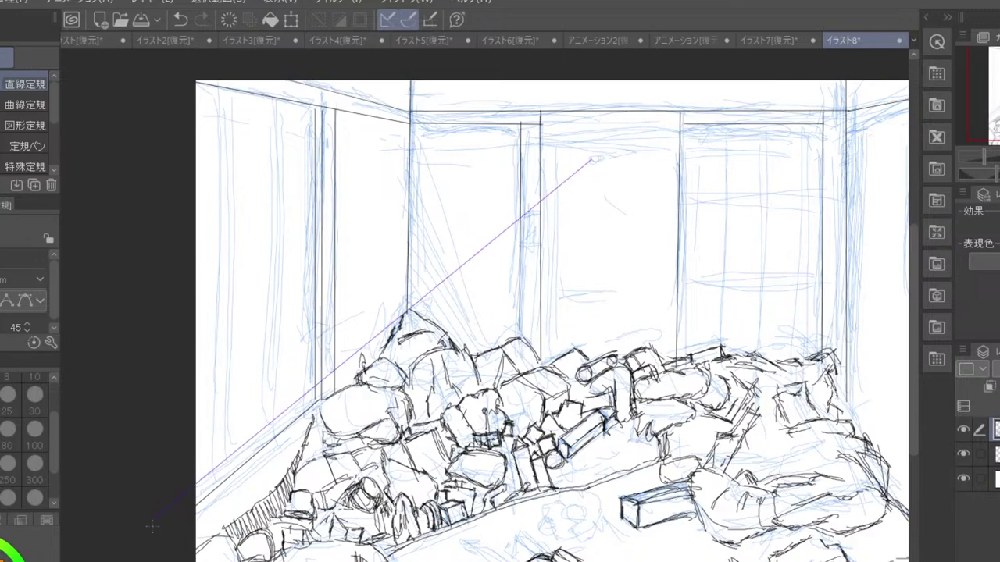
{"action": "key", "text": "p"}
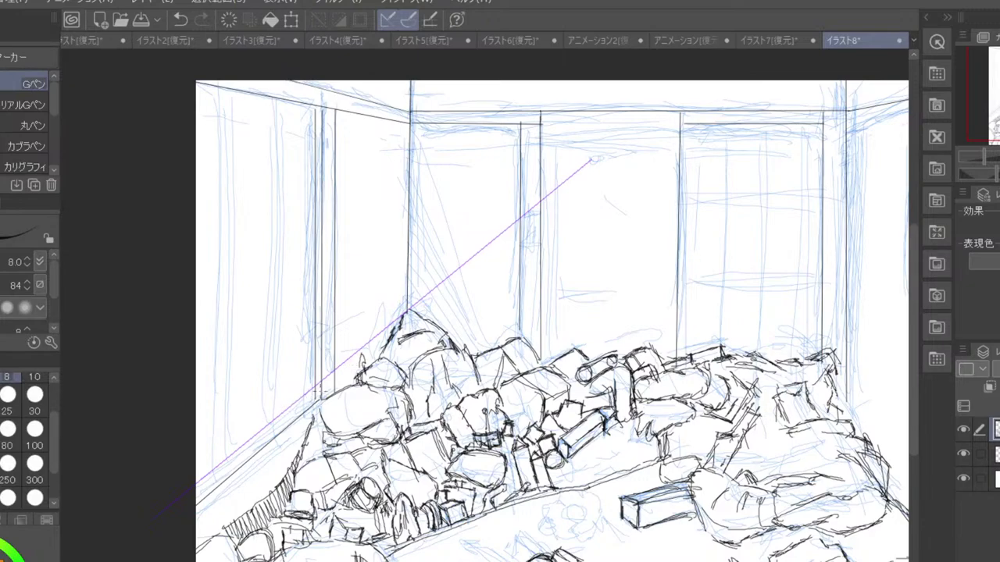
{"action": "left_click_drag", "start_coordinate": [313, 386], "coordinate": [188, 491]}
{"action": "left_click", "coordinate": [999, 428]}
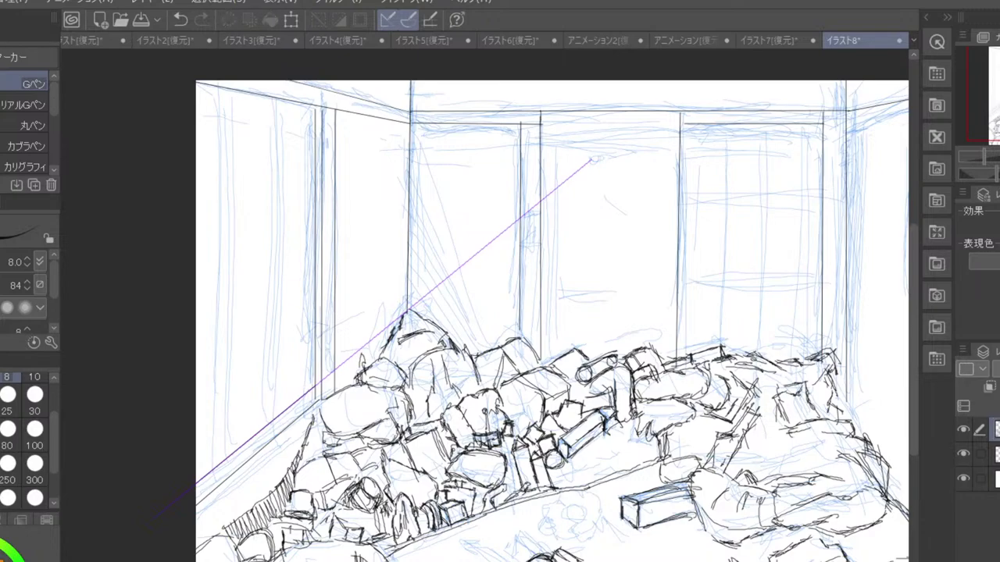
{"action": "key", "text": "Delete"}
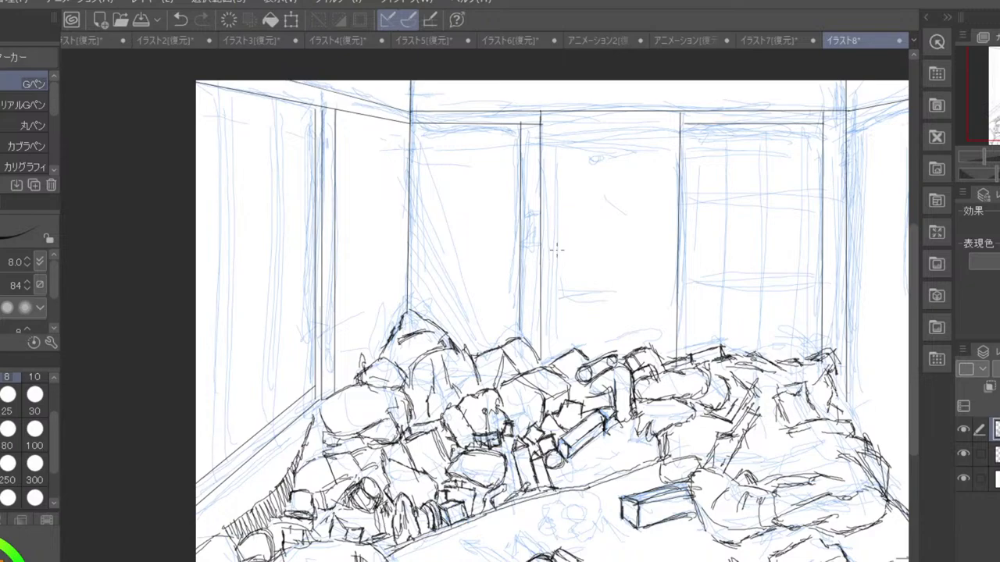
- Examine the whole drawing and its details, checking the inked walls against the clutter piles and the blue sketch
{"action": "key", "text": "ctrl+minus"}
{"action": "key", "text": "ctrl+minus"}
{"action": "key", "text": "ctrl+minus"}
{"action": "key", "text": "ctrl+minus"}
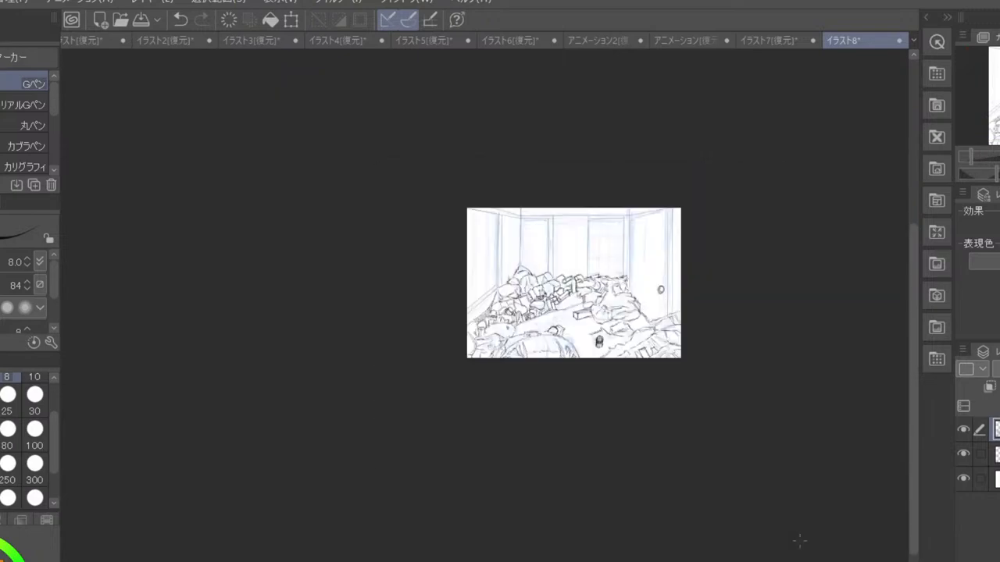
{"action": "scroll", "coordinate": [799, 540], "scroll_direction": "up", "scroll_amount": 4}
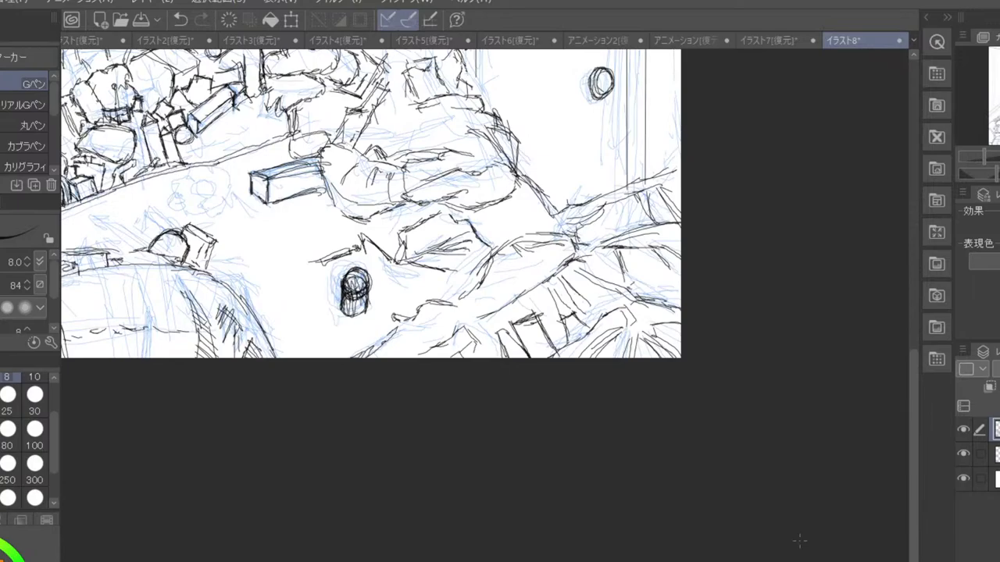
{"action": "left_click_drag", "start_coordinate": [569, 382], "coordinate": [642, 530]}
{"action": "left_click_drag", "start_coordinate": [368, 429], "coordinate": [617, 458]}
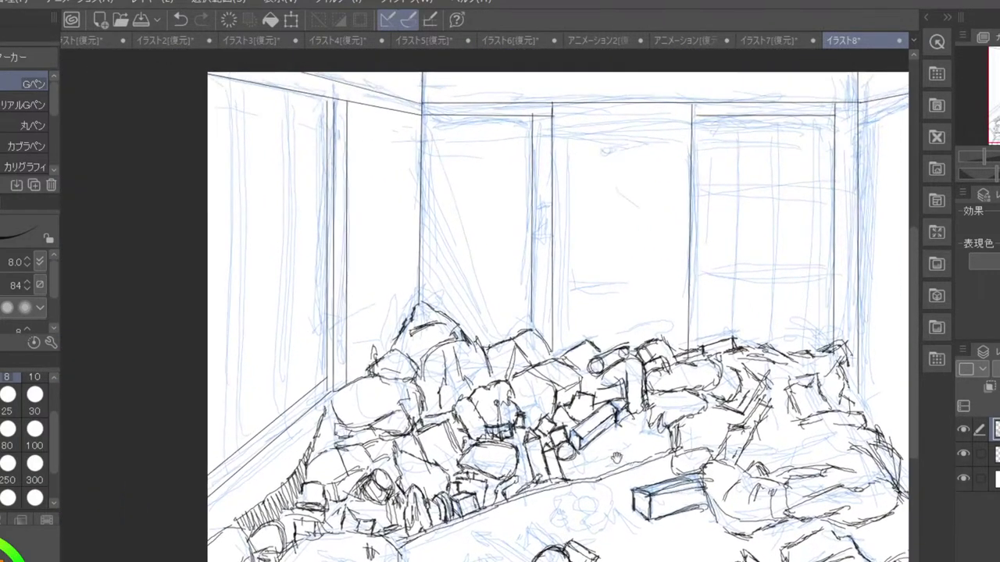
{"action": "left_click_drag", "start_coordinate": [586, 335], "coordinate": [591, 424]}
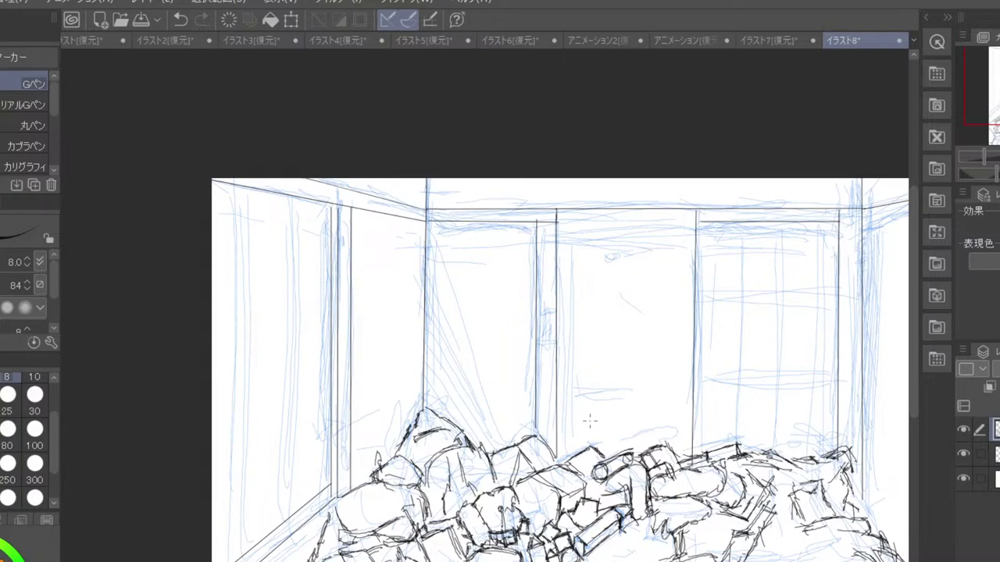
{"action": "scroll", "coordinate": [589, 422], "scroll_direction": "down", "scroll_amount": 2}
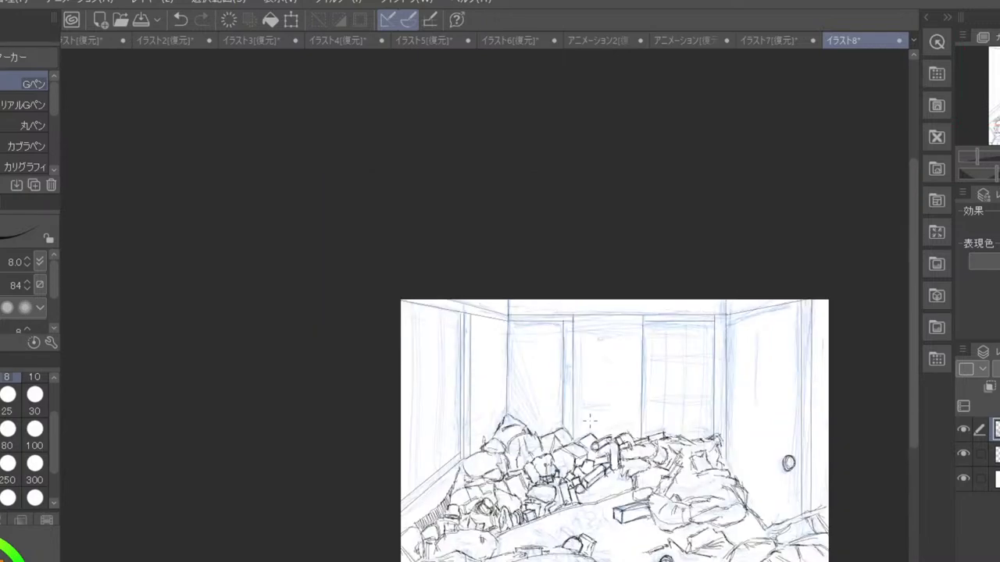
{"action": "scroll", "coordinate": [589, 421], "scroll_direction": "down", "scroll_amount": 2}
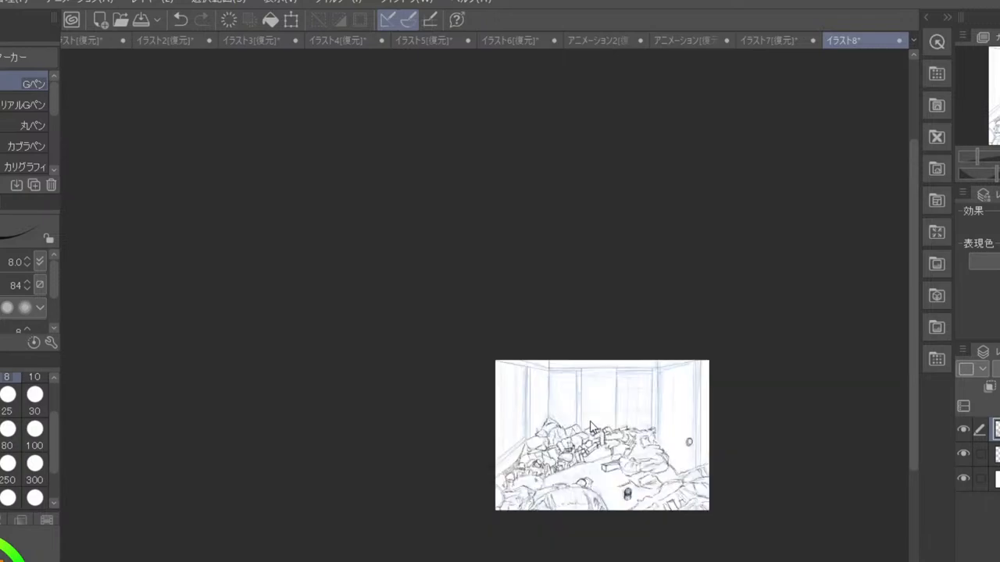
{"action": "scroll", "coordinate": [589, 421], "scroll_direction": "up", "scroll_amount": 4}
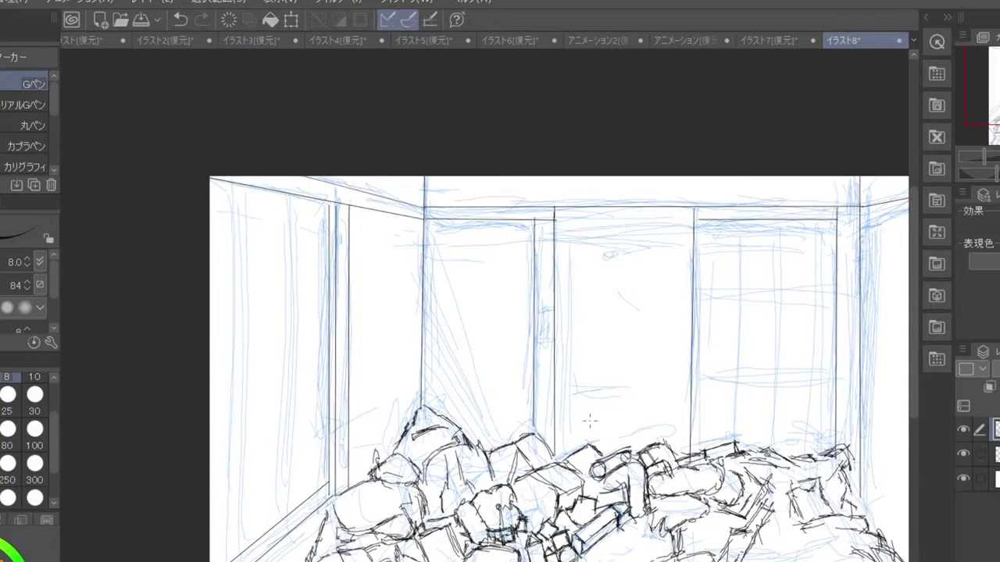
{"action": "scroll", "coordinate": [590, 422], "scroll_direction": "up", "scroll_amount": 5}
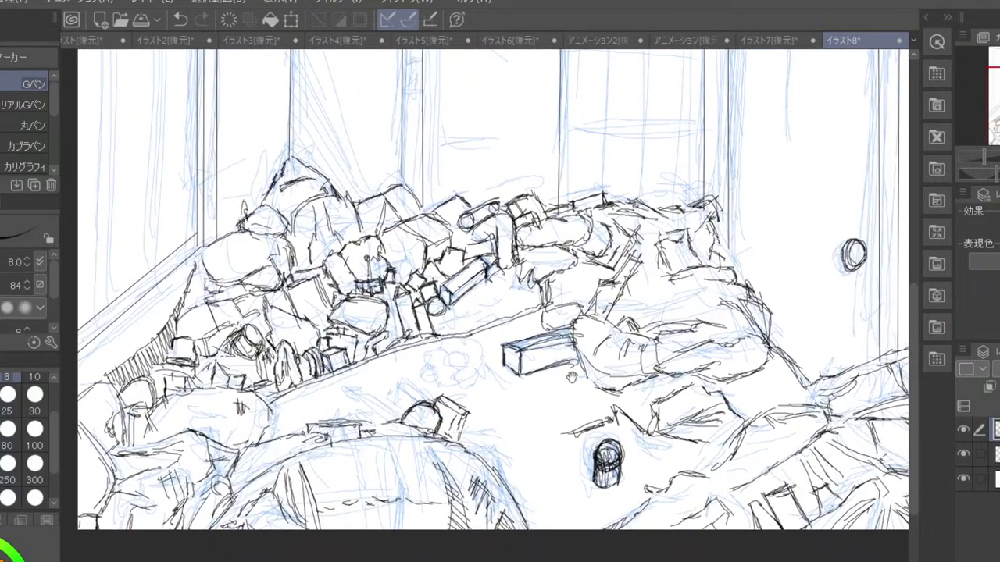
{"action": "left_click_drag", "start_coordinate": [572, 377], "coordinate": [560, 421]}
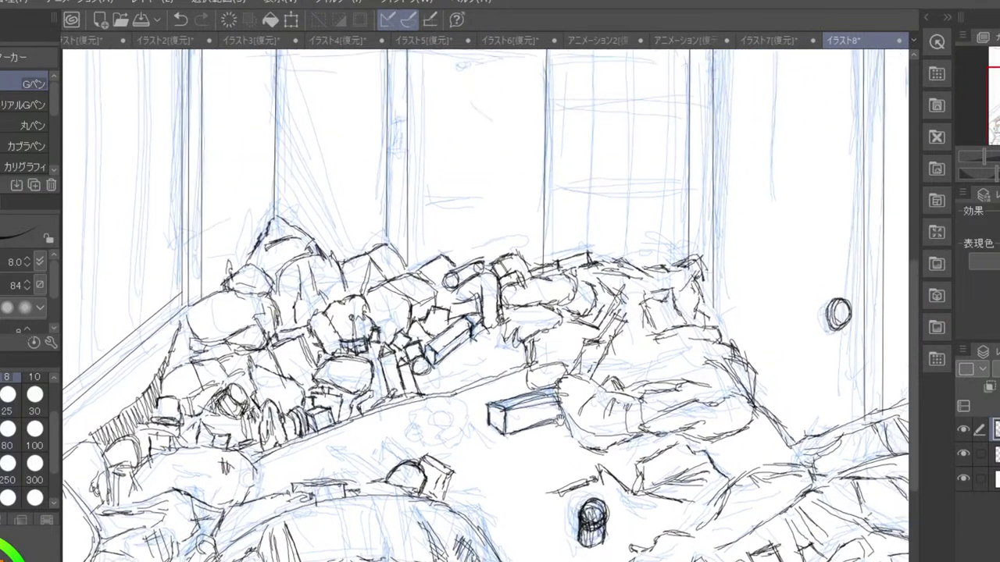
{"action": "left_click_drag", "start_coordinate": [627, 276], "coordinate": [632, 386]}
{"action": "scroll", "coordinate": [631, 385], "scroll_direction": "down", "scroll_amount": 3}
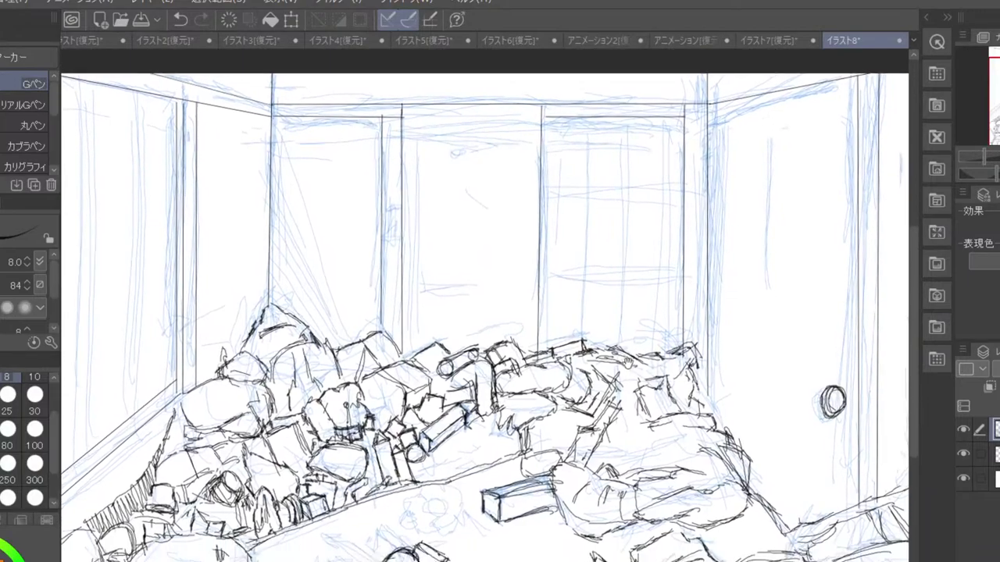
{"action": "scroll", "coordinate": [615, 344], "scroll_direction": "up", "scroll_amount": 3}
{"action": "scroll", "coordinate": [615, 345], "scroll_direction": "down", "scroll_amount": 2}
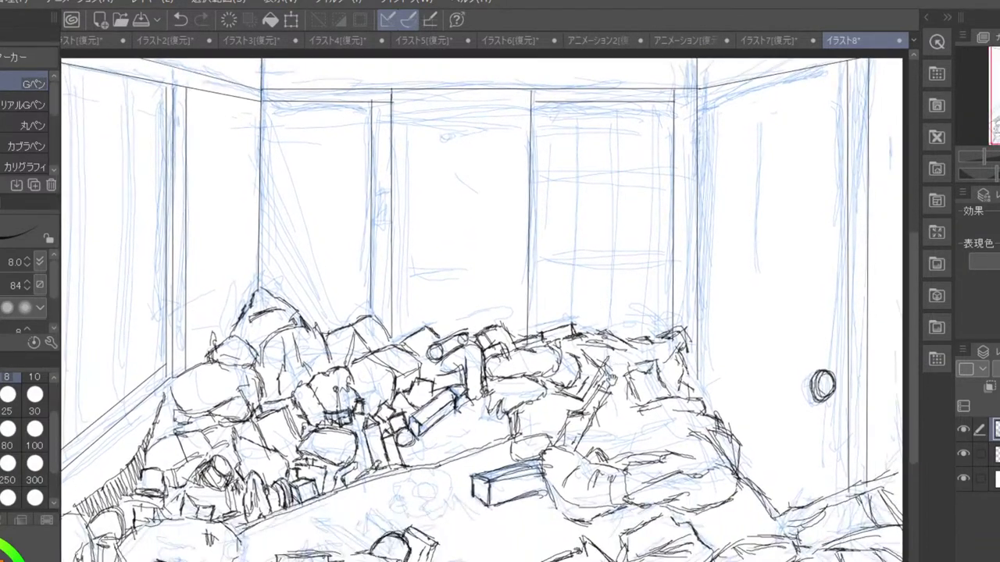
{"action": "scroll", "coordinate": [616, 415], "scroll_direction": "down", "scroll_amount": 2}
- Add a new raster layer and hide the blue rough sketch layer so only the black line work shows
{"action": "key", "text": "ctrl+shift+n"}
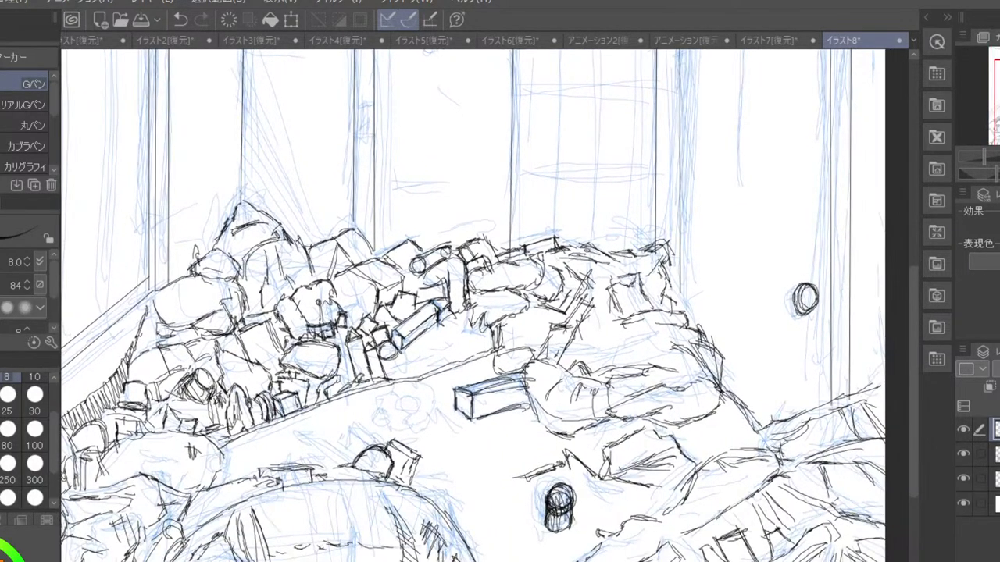
{"action": "left_click", "coordinate": [996, 479]}
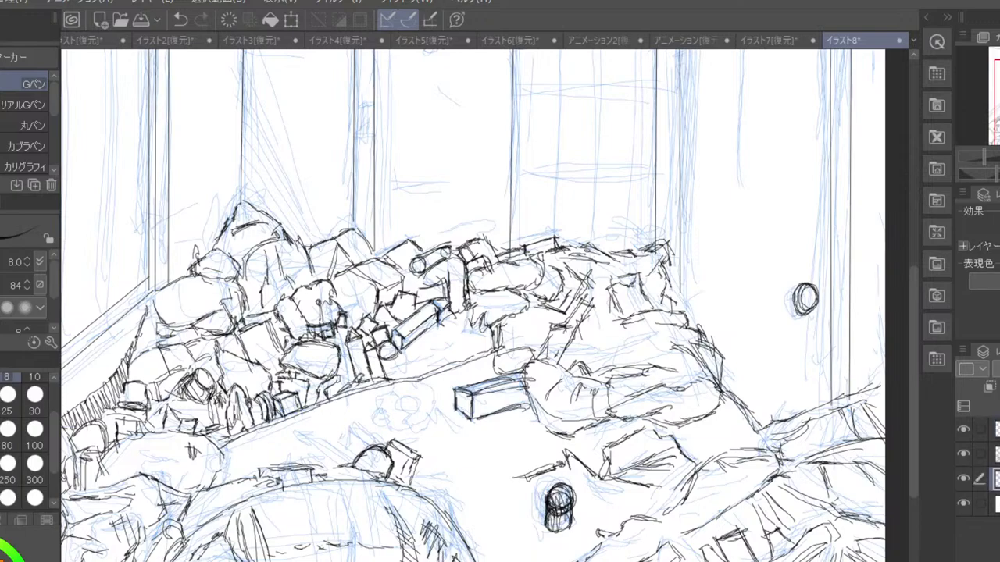
{"action": "left_click", "coordinate": [962, 479]}
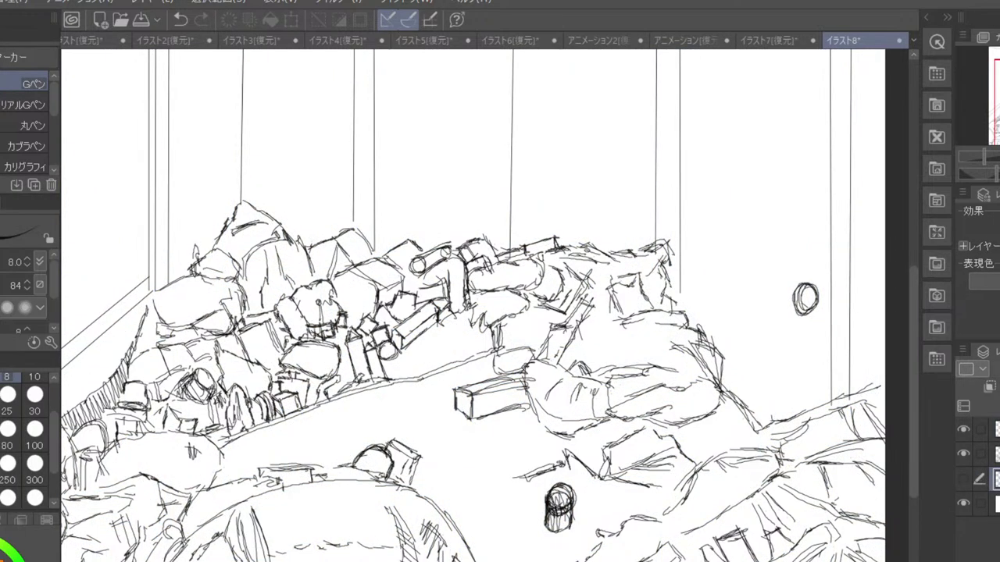
- Show the rough line-art layer in blue and make the empty layer above it active
{"action": "left_click", "coordinate": [990, 453]}
{"action": "key", "text": "ctrl+b"}
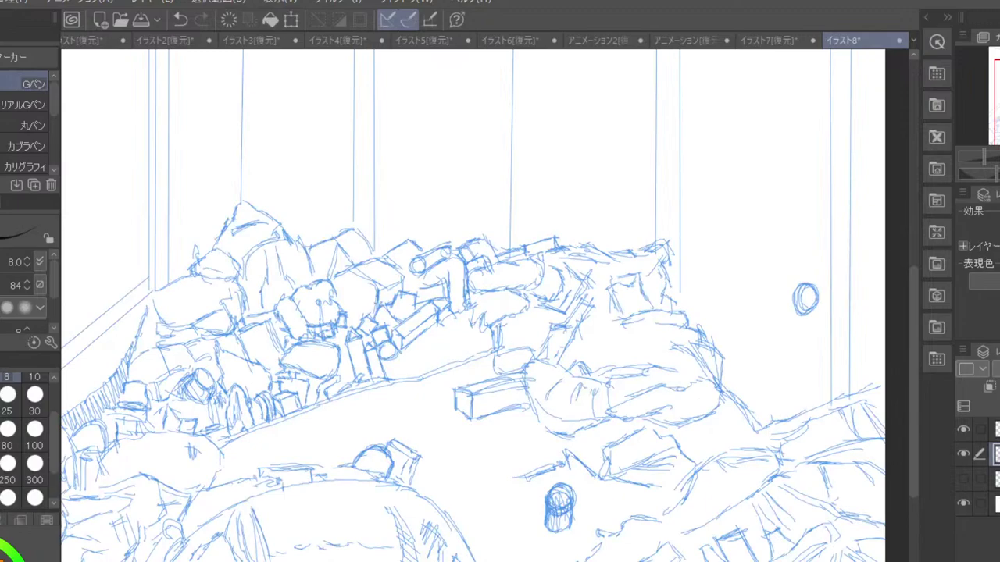
{"action": "left_click", "coordinate": [996, 428]}
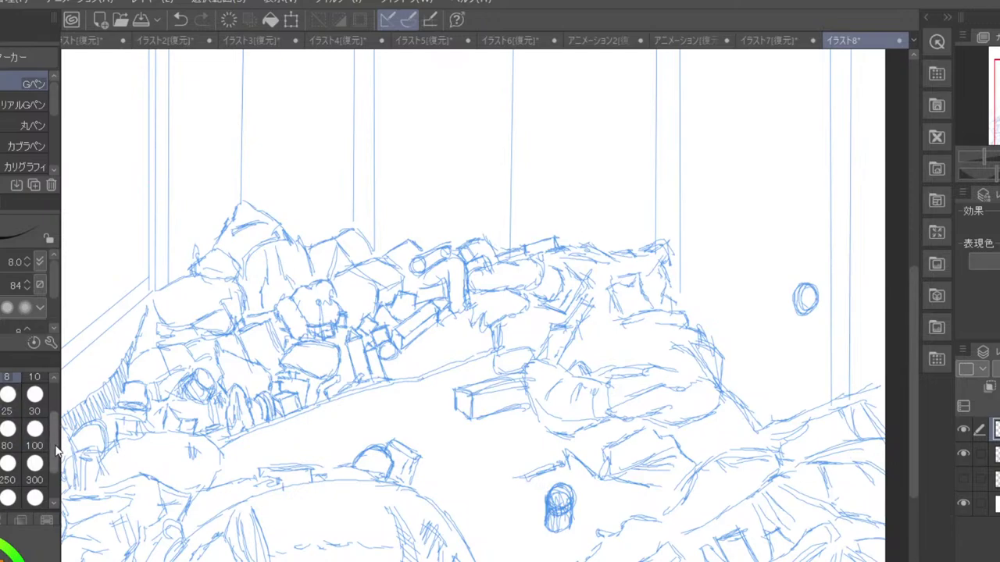
- Set the G-pen size to 10, test it with a stroke on the back wall, and undo the stroke
{"action": "left_click_drag", "start_coordinate": [55, 451], "coordinate": [54, 432]}
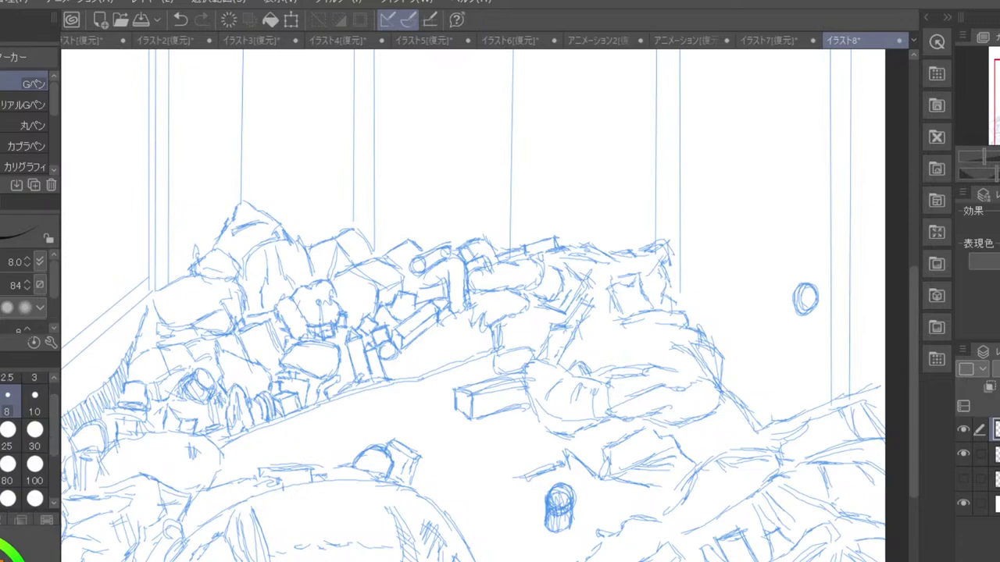
{"action": "left_click", "coordinate": [35, 403]}
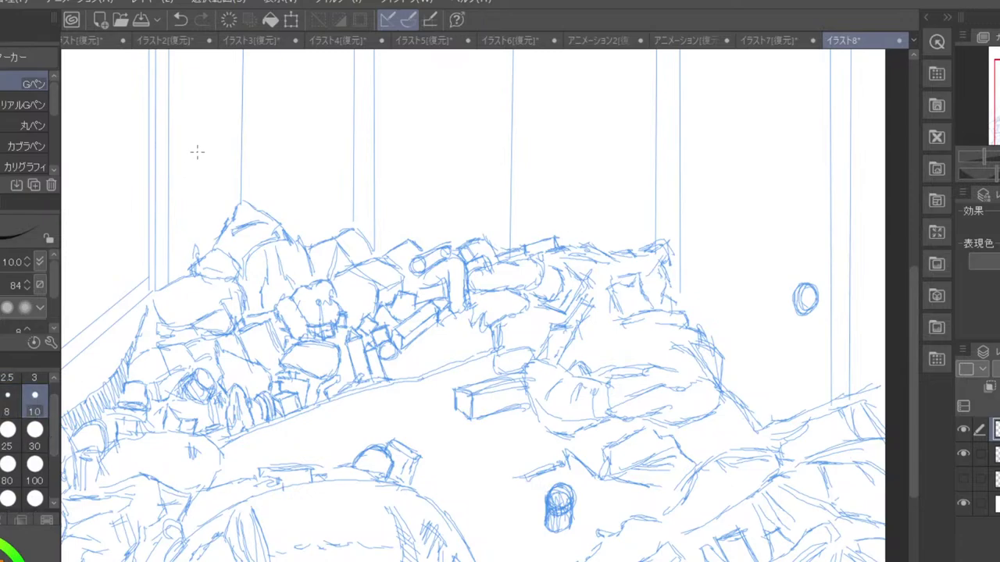
{"action": "left_click_drag", "start_coordinate": [197, 153], "coordinate": [210, 207]}
{"action": "key", "text": "ctrl+z"}
- Try inking the outline of the pointed object at the clutter pile's peak, with a first fold line inside it
{"action": "scroll", "coordinate": [206, 160], "scroll_direction": "up", "scroll_amount": 3}
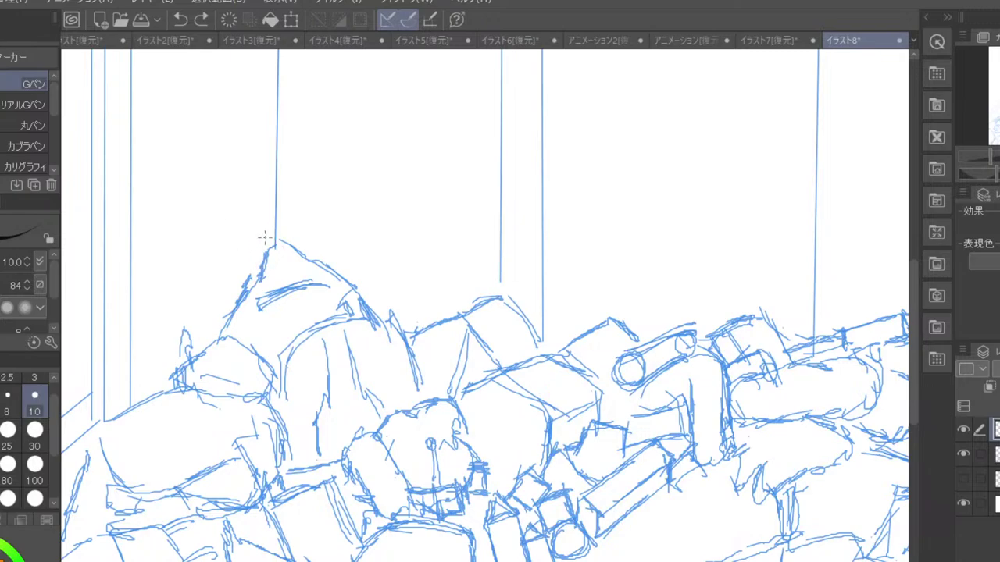
{"action": "mouse_move", "coordinate": [268, 245]}
{"action": "left_mouse_down"}
{"action": "mouse_move", "coordinate": [263, 281]}
{"action": "mouse_move", "coordinate": [273, 235]}
{"action": "mouse_move", "coordinate": [263, 257]}
{"action": "mouse_move", "coordinate": [266, 239]}
{"action": "mouse_move", "coordinate": [299, 244]}
{"action": "mouse_move", "coordinate": [395, 323]}
{"action": "left_mouse_up"}
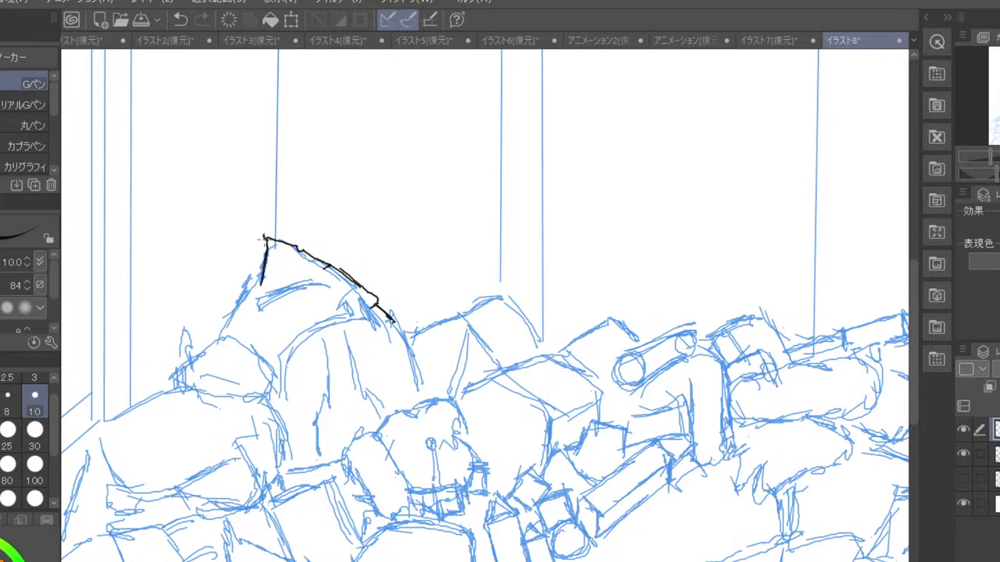
{"action": "mouse_move", "coordinate": [263, 239]}
{"action": "left_mouse_down"}
{"action": "mouse_move", "coordinate": [260, 276]}
{"action": "mouse_move", "coordinate": [238, 285]}
{"action": "mouse_move", "coordinate": [221, 336]}
{"action": "left_mouse_up"}
{"action": "mouse_move", "coordinate": [296, 248]}
{"action": "left_mouse_down"}
{"action": "mouse_move", "coordinate": [293, 286]}
{"action": "mouse_move", "coordinate": [317, 273]}
{"action": "mouse_move", "coordinate": [285, 336]}
{"action": "left_mouse_up"}
{"action": "key", "text": "ctrl+z"}
{"action": "left_click_drag", "start_coordinate": [298, 289], "coordinate": [280, 347]}
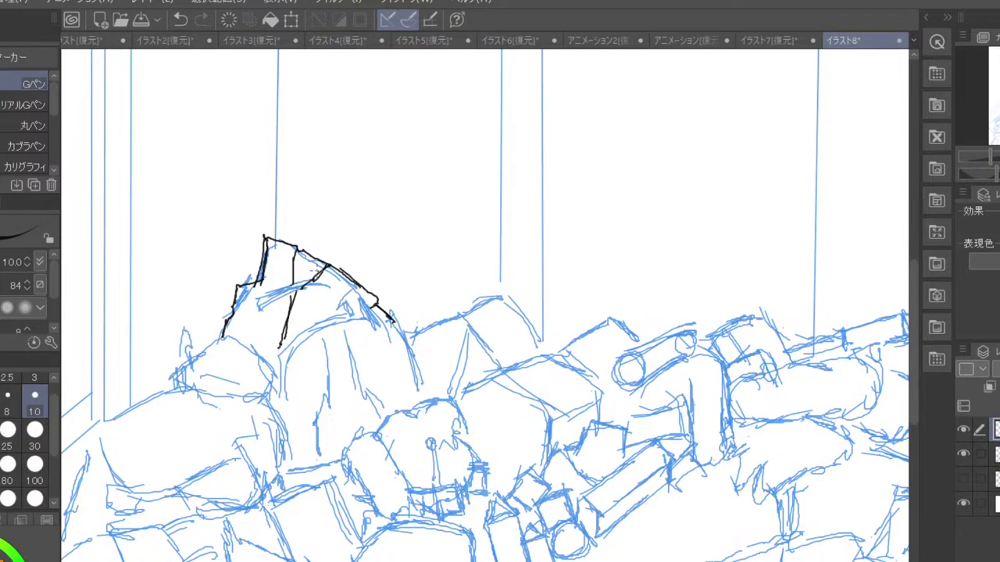
- Add inner folds and a descending right edge to the peak object's ink lines, and check them against the whole pile
{"action": "left_click_drag", "start_coordinate": [383, 310], "coordinate": [395, 320]}
{"action": "mouse_move", "coordinate": [255, 305]}
{"action": "left_mouse_down"}
{"action": "mouse_move", "coordinate": [323, 278]}
{"action": "mouse_move", "coordinate": [359, 290]}
{"action": "mouse_move", "coordinate": [403, 333]}
{"action": "left_mouse_up"}
{"action": "key", "text": "ctrl+z"}
{"action": "mouse_move", "coordinate": [355, 291]}
{"action": "left_mouse_down"}
{"action": "mouse_move", "coordinate": [368, 330]}
{"action": "mouse_move", "coordinate": [357, 332]}
{"action": "mouse_move", "coordinate": [359, 323]}
{"action": "mouse_move", "coordinate": [396, 359]}
{"action": "left_mouse_up"}
{"action": "scroll", "coordinate": [392, 360], "scroll_direction": "down", "scroll_amount": 4}
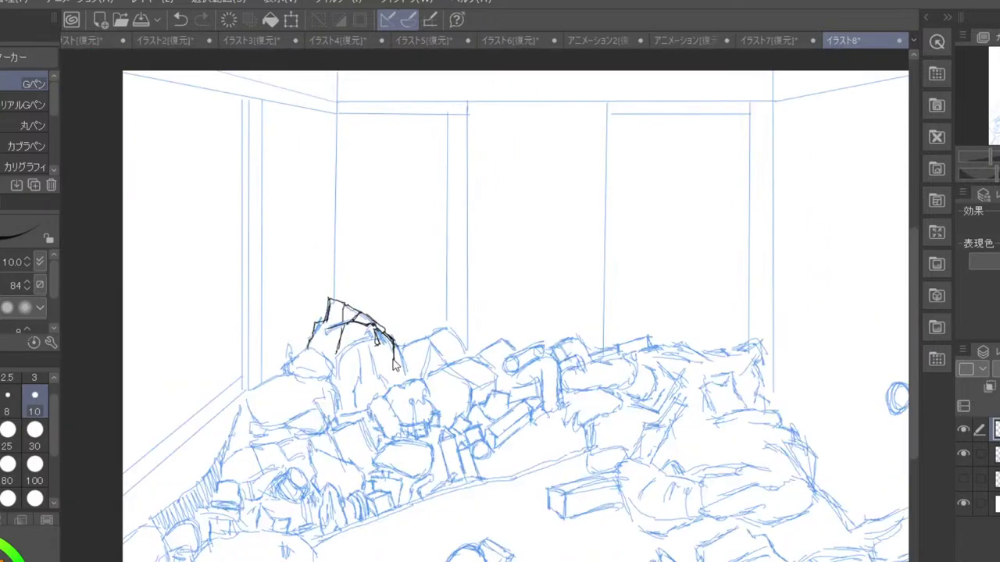
{"action": "scroll", "coordinate": [394, 360], "scroll_direction": "up", "scroll_amount": 2}
{"action": "scroll", "coordinate": [393, 359], "scroll_direction": "up", "scroll_amount": 2}
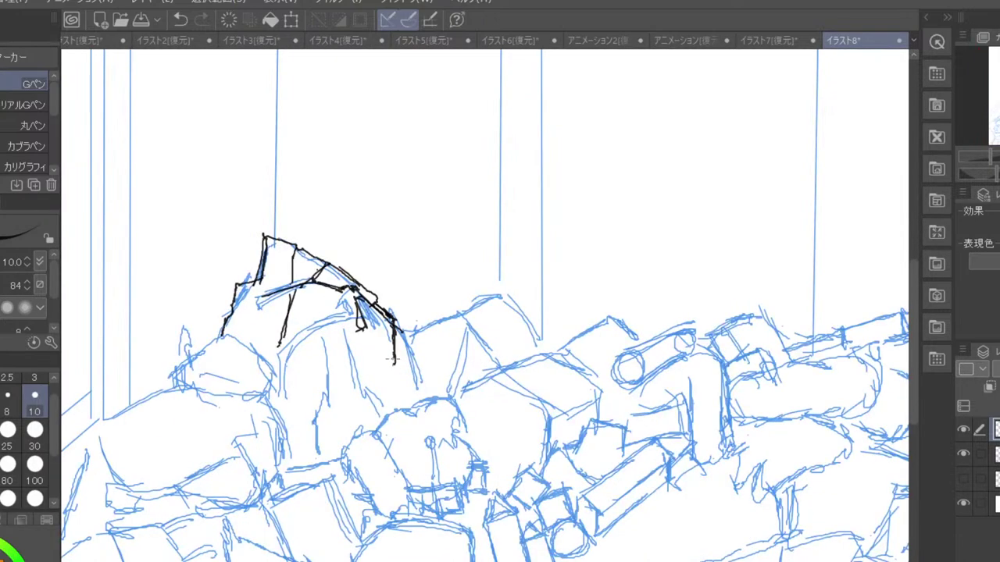
- Undo the last fold strokes and ink shorter folds plus the lower edge of the peak object
{"action": "key", "text": "ctrl+z"}
{"action": "key", "text": "ctrl+z"}
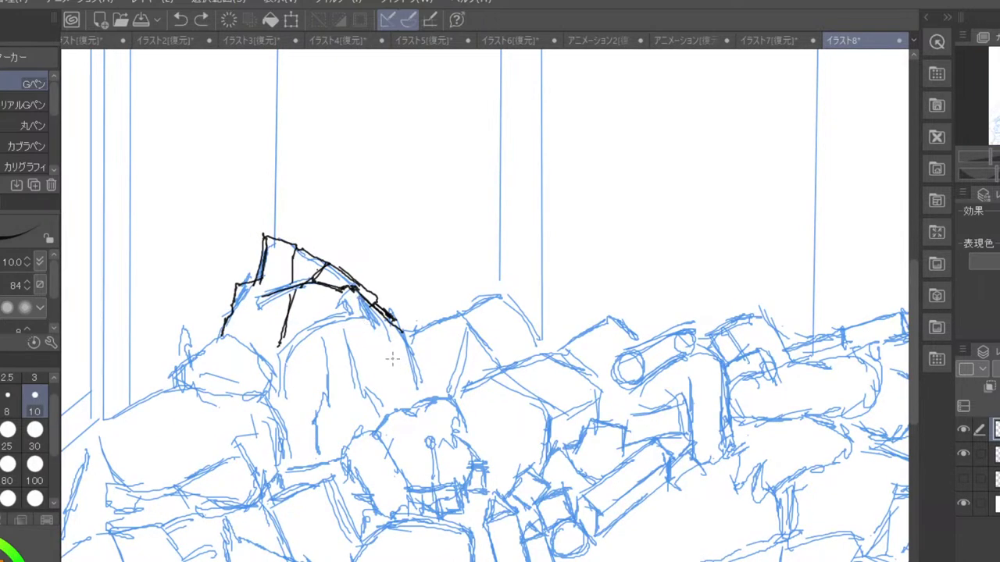
{"action": "mouse_move", "coordinate": [350, 289]}
{"action": "left_mouse_down"}
{"action": "mouse_move", "coordinate": [357, 303]}
{"action": "mouse_move", "coordinate": [348, 322]}
{"action": "left_mouse_up"}
{"action": "mouse_move", "coordinate": [350, 289]}
{"action": "left_mouse_down"}
{"action": "mouse_move", "coordinate": [350, 309]}
{"action": "mouse_move", "coordinate": [338, 317]}
{"action": "left_mouse_up"}
{"action": "mouse_move", "coordinate": [236, 316]}
{"action": "left_mouse_down"}
{"action": "mouse_move", "coordinate": [255, 298]}
{"action": "mouse_move", "coordinate": [245, 277]}
{"action": "mouse_move", "coordinate": [268, 281]}
{"action": "mouse_move", "coordinate": [251, 314]}
{"action": "mouse_move", "coordinate": [260, 338]}
{"action": "mouse_move", "coordinate": [236, 344]}
{"action": "mouse_move", "coordinate": [278, 355]}
{"action": "left_mouse_up"}
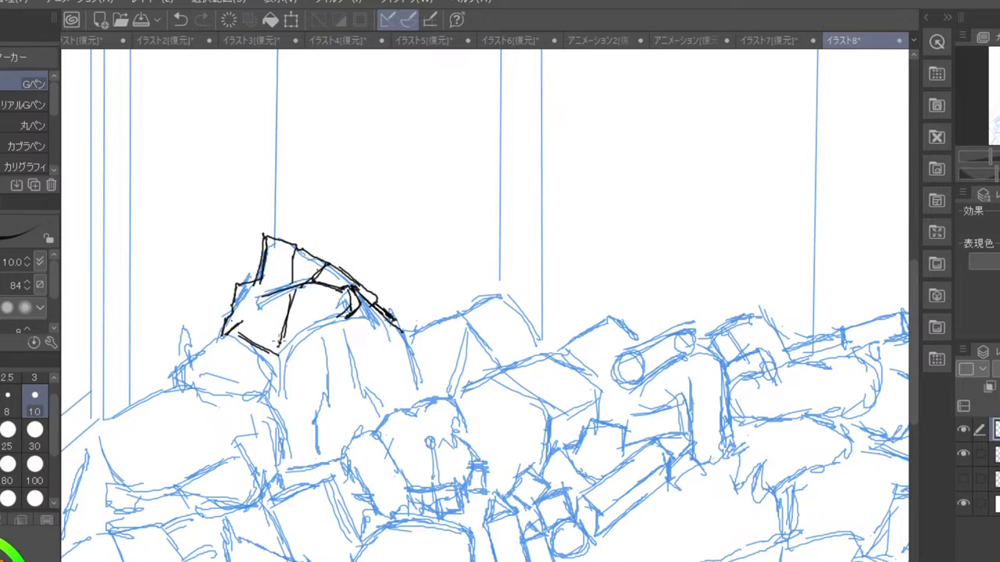
- Check the new ink lines alone on the full canvas with the blue sketch hidden, and show the sketch again
{"action": "left_click", "coordinate": [964, 453]}
{"action": "key", "text": "ctrl+0"}
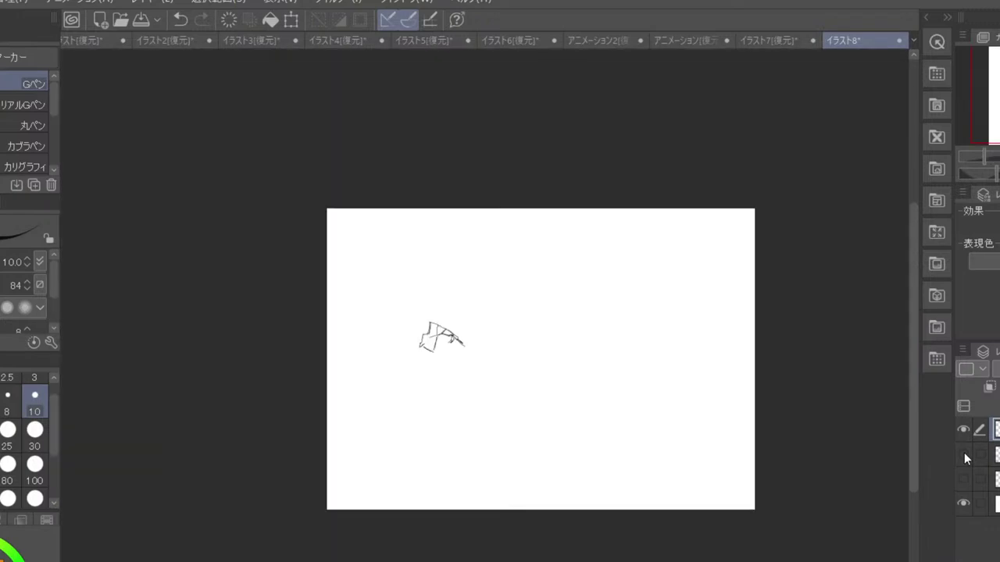
{"action": "key", "text": "ctrl+alt+0"}
{"action": "left_click", "coordinate": [963, 453]}
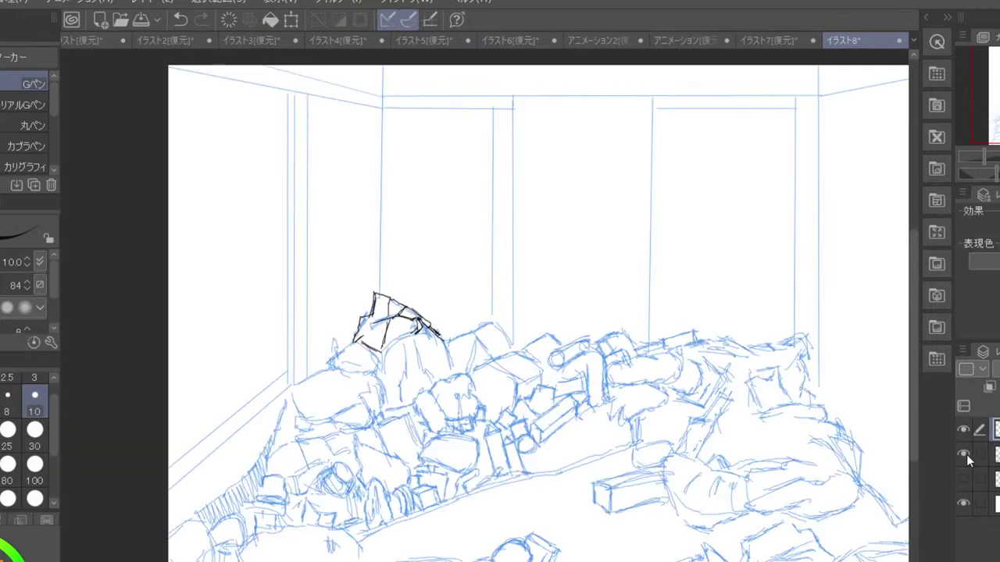
- Undo all ink strokes on the peak object until the new layer is empty
{"action": "key", "text": "ctrl+z"}
{"action": "key", "text": "ctrl+z"}
{"action": "key", "text": "ctrl+z"}
{"action": "key", "text": "ctrl+z"}
{"action": "key", "text": "ctrl+z"}
{"action": "key", "text": "ctrl+z"}
{"action": "key", "text": "ctrl+z"}
{"action": "key", "text": "ctrl+z"}
{"action": "key", "text": "ctrl+z"}
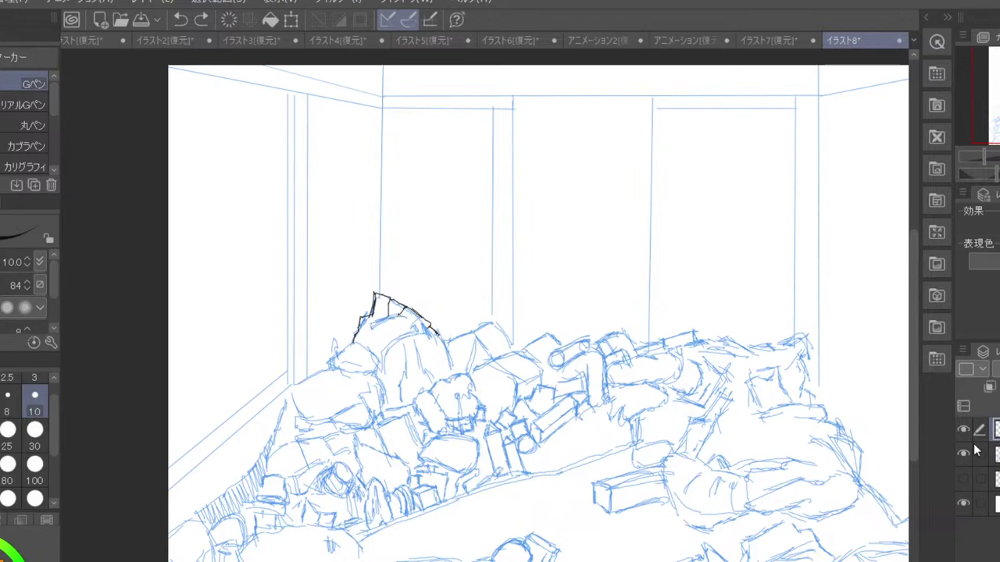
{"action": "key", "text": "ctrl+z"}
{"action": "key", "text": "ctrl+z"}
{"action": "key", "text": "ctrl+z"}
{"action": "key", "text": "ctrl+z"}
{"action": "key", "text": "ctrl+z"}
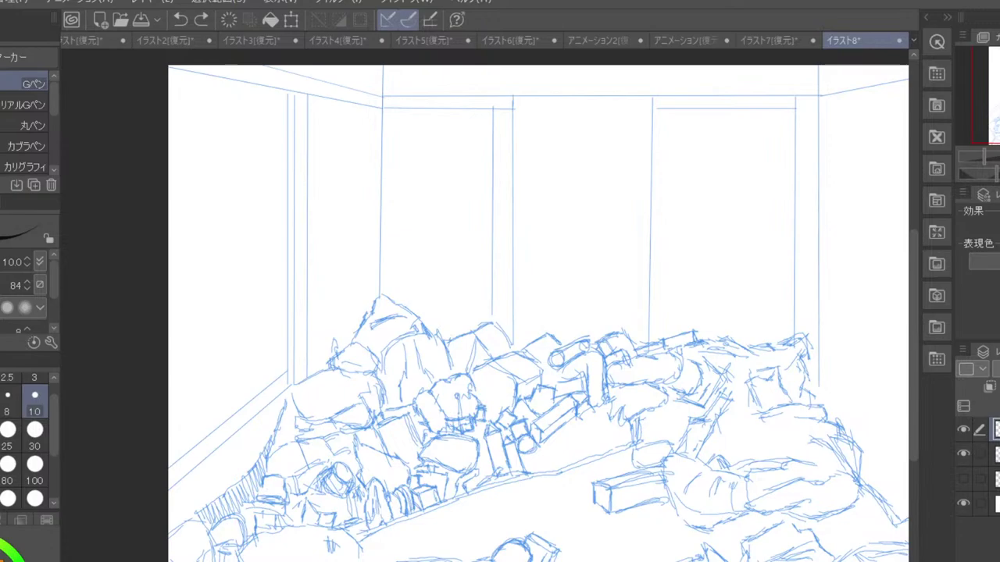
- Make the rough line-art layer active and return its blue lines to black
{"action": "left_click", "coordinate": [963, 453]}
{"action": "left_click", "coordinate": [963, 453]}
{"action": "left_click", "coordinate": [996, 454]}
{"action": "key", "text": "ctrl+b"}
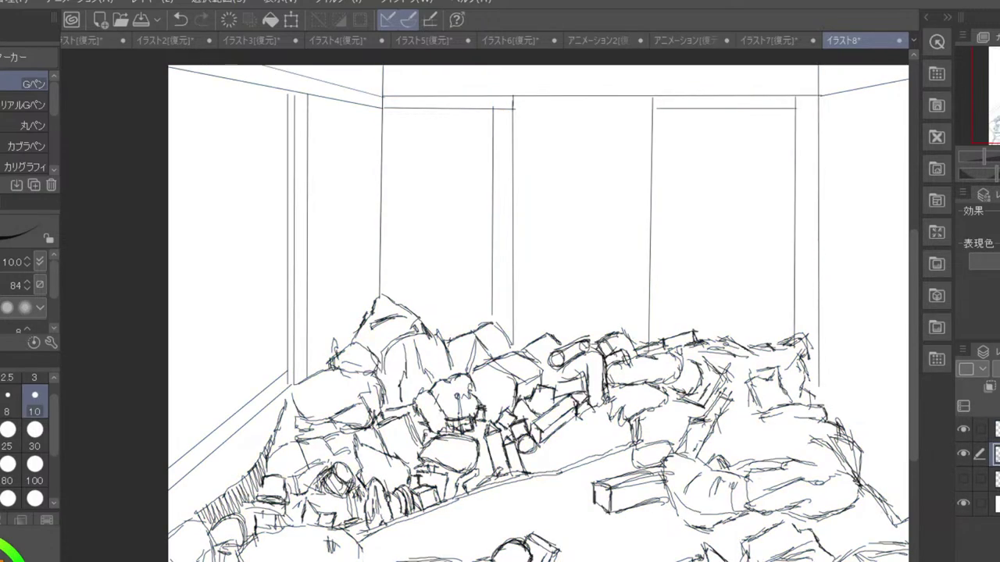
- Erase the heavily sketched can on the open floor with the size 80 eraser
{"action": "key", "text": "ctrl+minus"}
{"action": "key", "text": "ctrl+minus"}
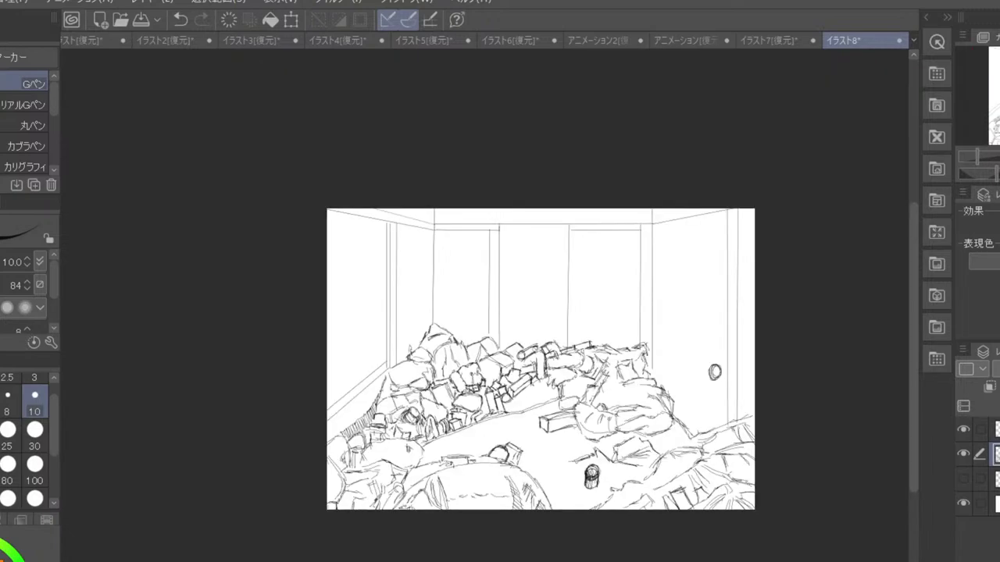
{"action": "left_click_drag", "start_coordinate": [652, 473], "coordinate": [632, 401]}
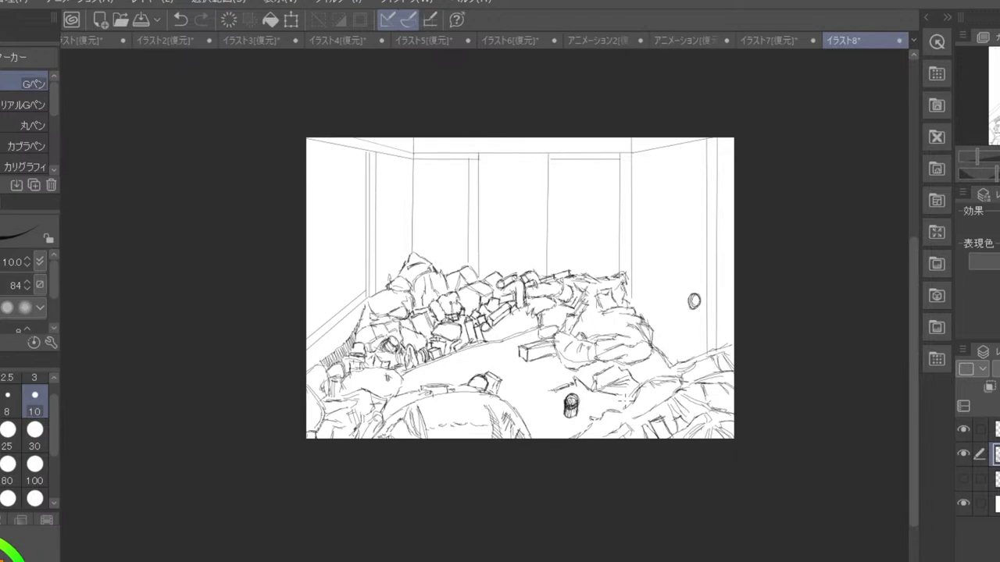
{"action": "scroll", "coordinate": [626, 401], "scroll_direction": "up", "scroll_amount": 3}
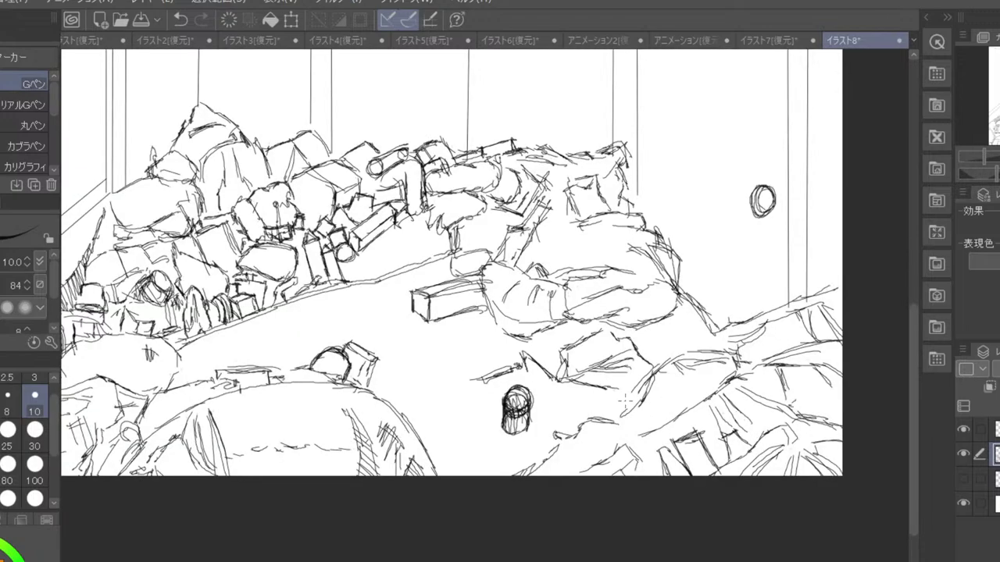
{"action": "key", "text": "e"}
{"action": "mouse_move", "coordinate": [508, 405]}
{"action": "left_mouse_down"}
{"action": "mouse_move", "coordinate": [506, 426]}
{"action": "mouse_move", "coordinate": [514, 400]}
{"action": "mouse_move", "coordinate": [528, 404]}
{"action": "mouse_move", "coordinate": [511, 389]}
{"action": "mouse_move", "coordinate": [523, 381]}
{"action": "left_mouse_up"}
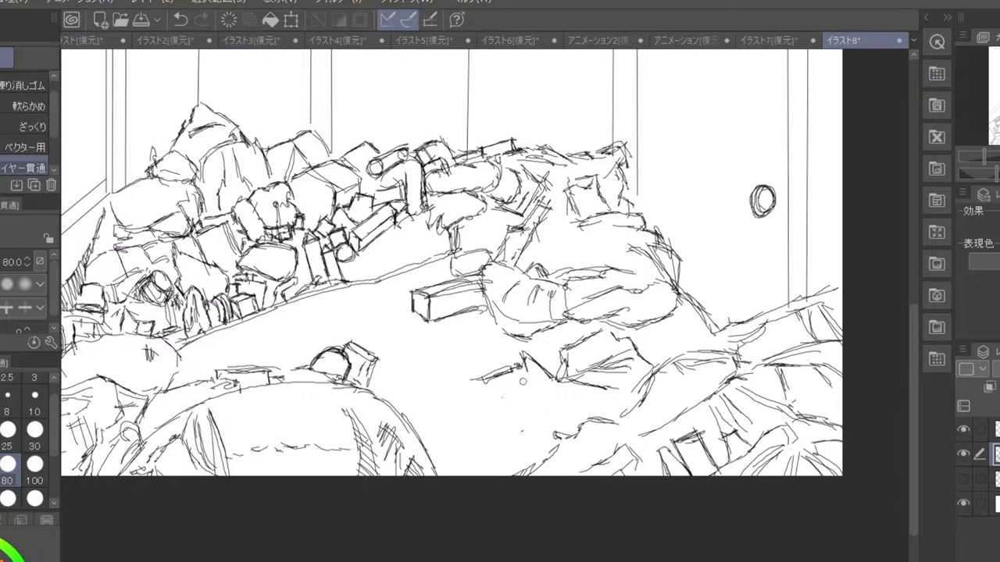
- Redraw the can on the floor with the size 10 G-pen as two stacked circles joined by straight sides
{"action": "key", "text": "p"}
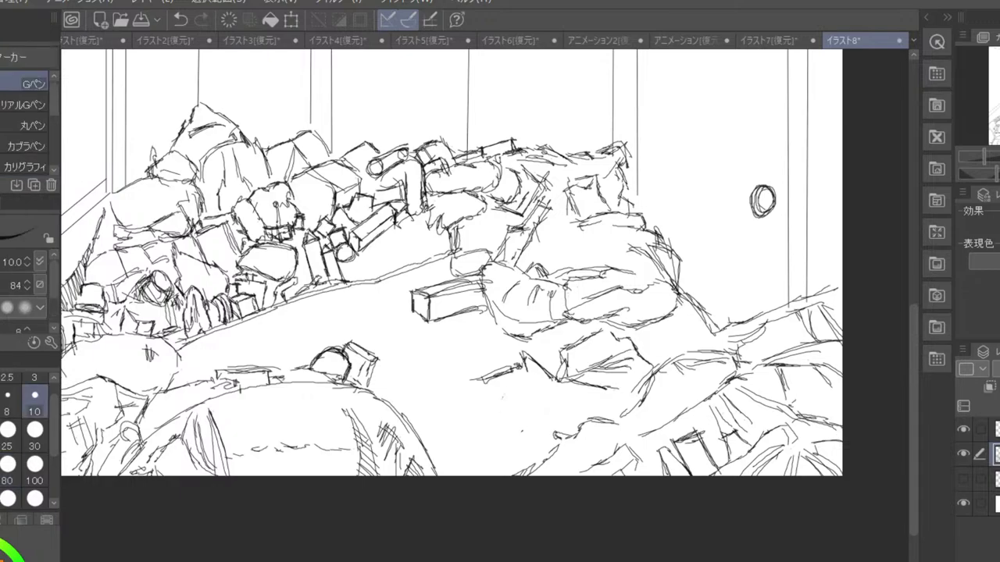
{"action": "mouse_move", "coordinate": [524, 415]}
{"action": "left_mouse_down"}
{"action": "mouse_move", "coordinate": [501, 416]}
{"action": "mouse_move", "coordinate": [527, 404]}
{"action": "mouse_move", "coordinate": [509, 420]}
{"action": "mouse_move", "coordinate": [522, 394]}
{"action": "mouse_move", "coordinate": [515, 421]}
{"action": "left_mouse_up"}
{"action": "mouse_move", "coordinate": [508, 442]}
{"action": "left_mouse_down"}
{"action": "mouse_move", "coordinate": [503, 433]}
{"action": "mouse_move", "coordinate": [524, 438]}
{"action": "left_mouse_up"}
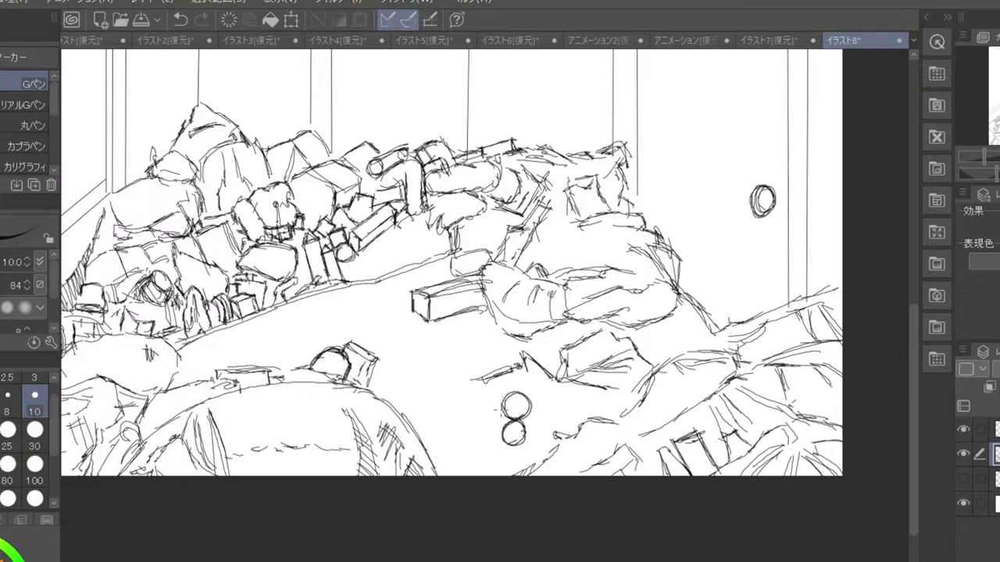
{"action": "mouse_move", "coordinate": [505, 401]}
{"action": "left_mouse_down"}
{"action": "mouse_move", "coordinate": [502, 440]}
{"action": "mouse_move", "coordinate": [528, 446]}
{"action": "mouse_move", "coordinate": [517, 406]}
{"action": "left_mouse_up"}
{"action": "left_click_drag", "start_coordinate": [519, 406], "coordinate": [525, 434]}
{"action": "left_click_drag", "start_coordinate": [503, 421], "coordinate": [514, 411]}
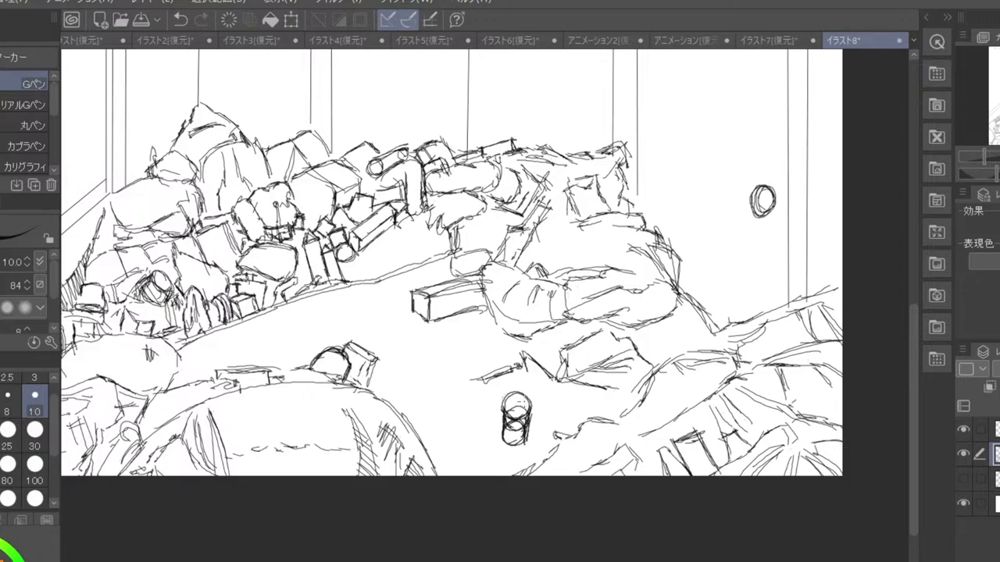
{"action": "scroll", "coordinate": [523, 401], "scroll_direction": "down", "scroll_amount": 3}
{"action": "scroll", "coordinate": [525, 402], "scroll_direction": "up", "scroll_amount": 3}
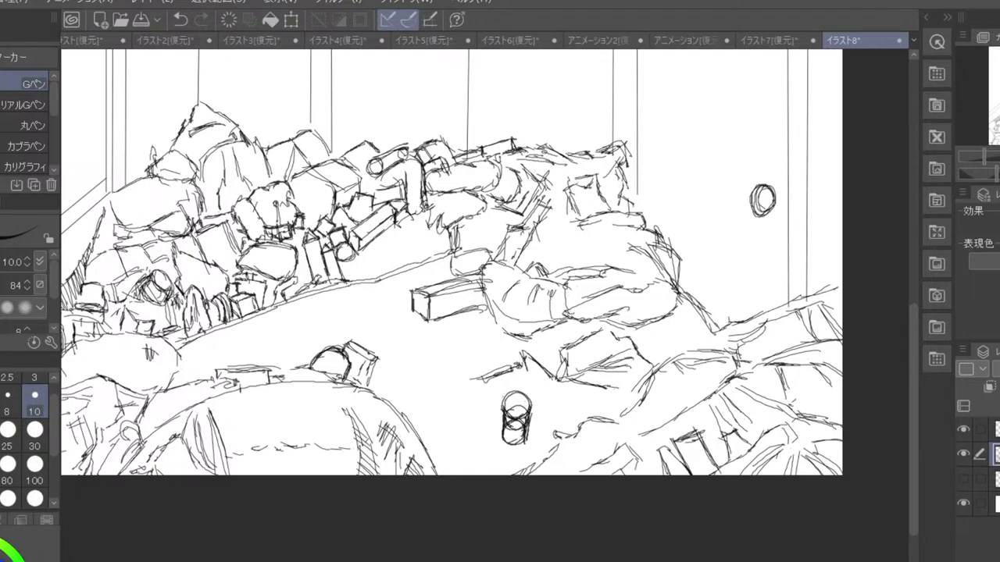
- Switch to the 油彩 brush in the 厚塗り group with the blue colour and set its size to 300
{"action": "key", "text": "x"}
{"action": "key", "text": "b"}
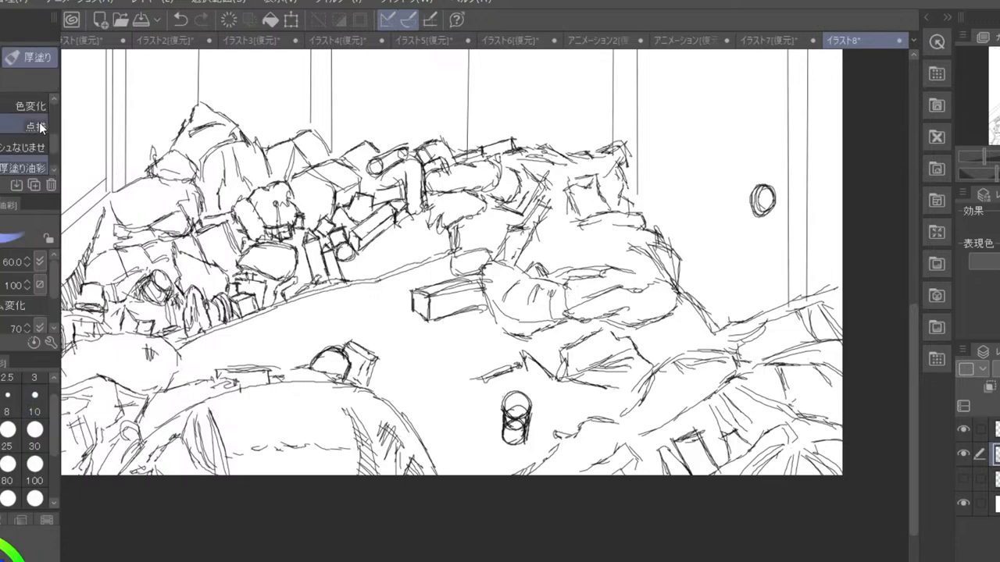
{"action": "scroll", "coordinate": [32, 136], "scroll_direction": "up", "scroll_amount": 3}
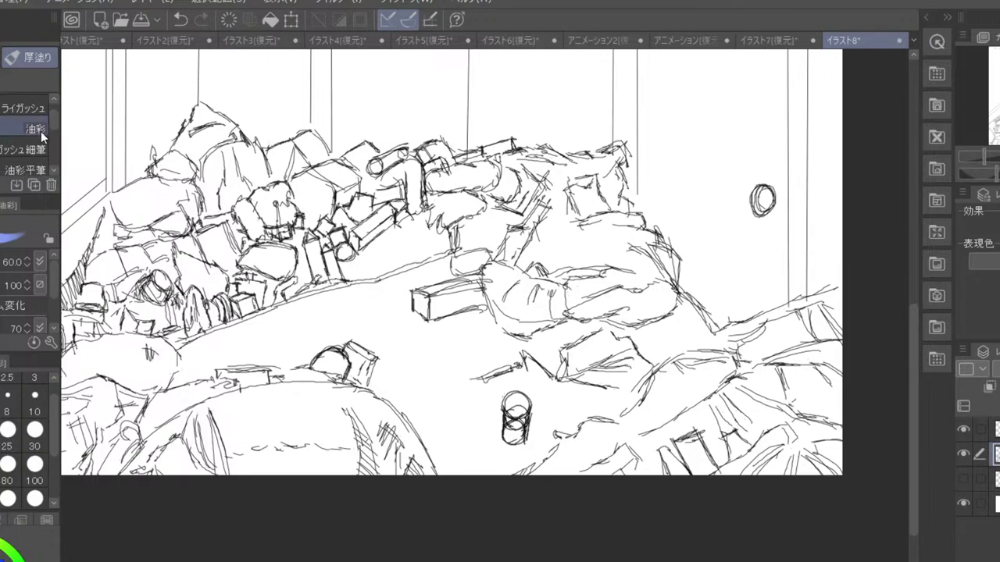
{"action": "left_click", "coordinate": [41, 131]}
{"action": "left_click", "coordinate": [36, 498]}
{"action": "left_click_drag", "start_coordinate": [53, 440], "coordinate": [50, 480]}
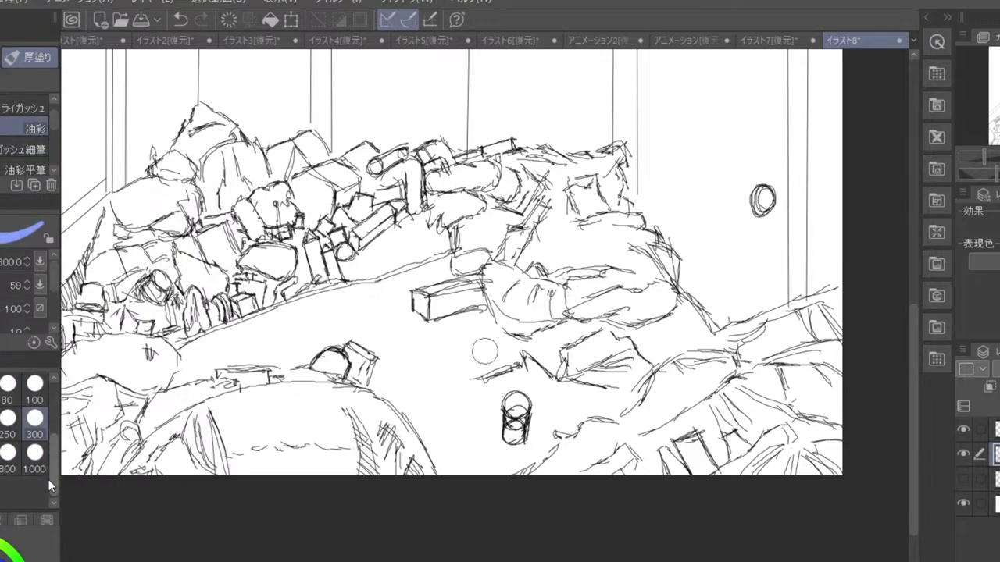
{"action": "left_click", "coordinate": [0, 461]}
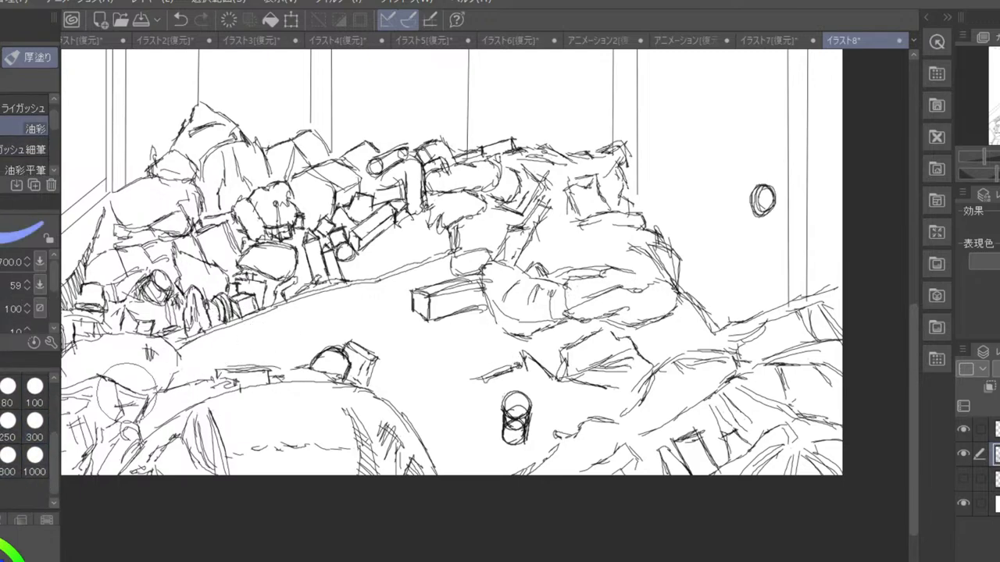
{"action": "left_click", "coordinate": [34, 426]}
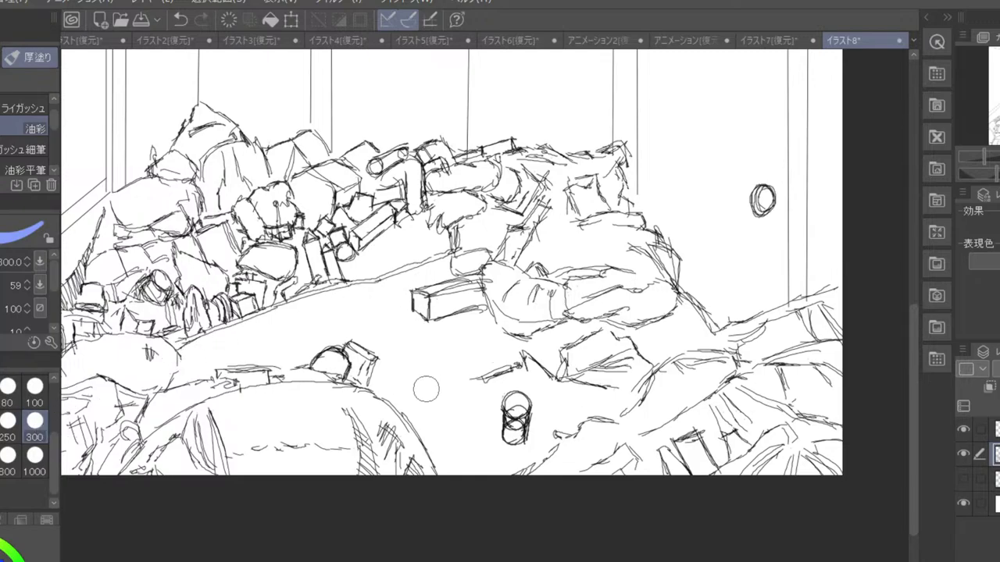
{"action": "mouse_move", "coordinate": [386, 381]}
{"action": "left_mouse_down"}
{"action": "mouse_move", "coordinate": [423, 404]}
{"action": "mouse_move", "coordinate": [395, 385]}
{"action": "mouse_move", "coordinate": [431, 424]}
{"action": "mouse_move", "coordinate": [437, 436]}
{"action": "mouse_move", "coordinate": [421, 415]}
{"action": "mouse_move", "coordinate": [454, 473]}
{"action": "mouse_move", "coordinate": [460, 461]}
{"action": "mouse_move", "coordinate": [500, 463]}
{"action": "mouse_move", "coordinate": [417, 390]}
{"action": "mouse_move", "coordinate": [409, 367]}
{"action": "left_mouse_up"}
{"action": "key", "text": "ctrl+z"}
{"action": "key", "text": "ctrl+z"}
{"action": "key", "text": "ctrl+z"}
- Paint a darker blue band on the floor below the left pile, and outline the floor's front-left edge at size 80
{"action": "left_click", "coordinate": [2, 560]}
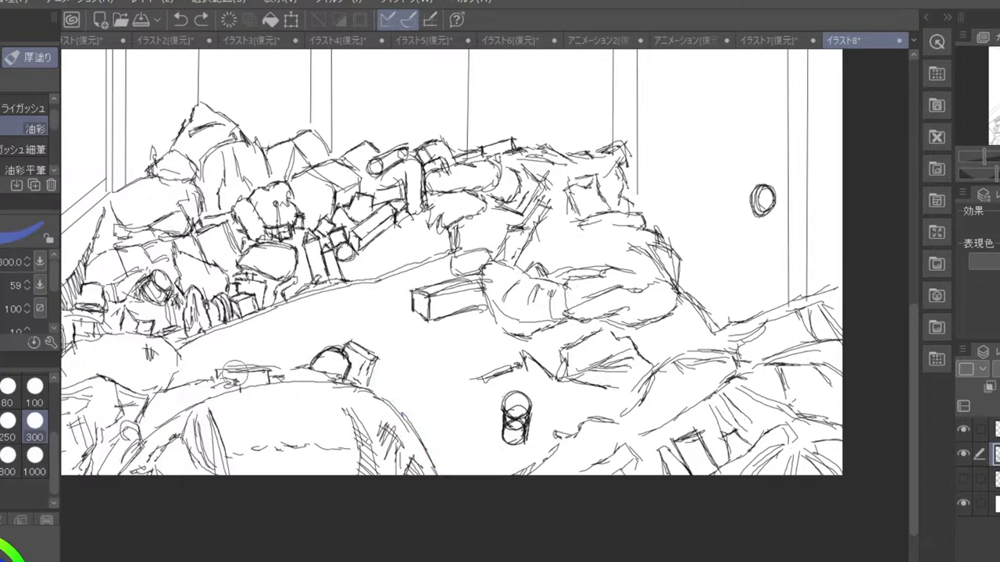
{"action": "mouse_move", "coordinate": [195, 356]}
{"action": "left_mouse_down"}
{"action": "mouse_move", "coordinate": [268, 327]}
{"action": "mouse_move", "coordinate": [199, 353]}
{"action": "mouse_move", "coordinate": [326, 312]}
{"action": "left_mouse_up"}
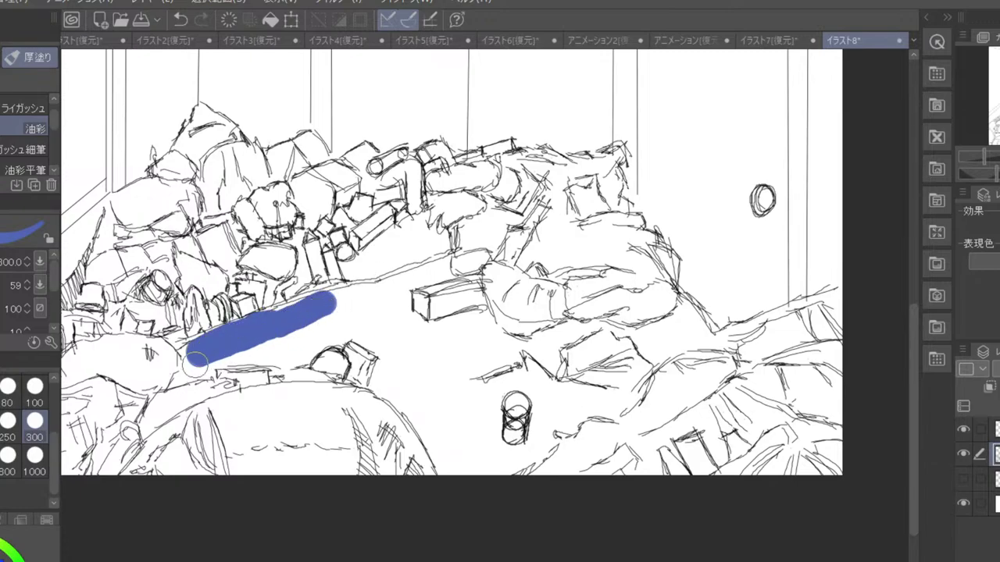
{"action": "left_click", "coordinate": [8, 390]}
{"action": "mouse_move", "coordinate": [189, 353]}
{"action": "left_mouse_down"}
{"action": "mouse_move", "coordinate": [169, 385]}
{"action": "mouse_move", "coordinate": [214, 380]}
{"action": "mouse_move", "coordinate": [212, 369]}
{"action": "mouse_move", "coordinate": [245, 355]}
{"action": "mouse_move", "coordinate": [275, 369]}
{"action": "mouse_move", "coordinate": [302, 363]}
{"action": "mouse_move", "coordinate": [353, 335]}
{"action": "left_mouse_up"}
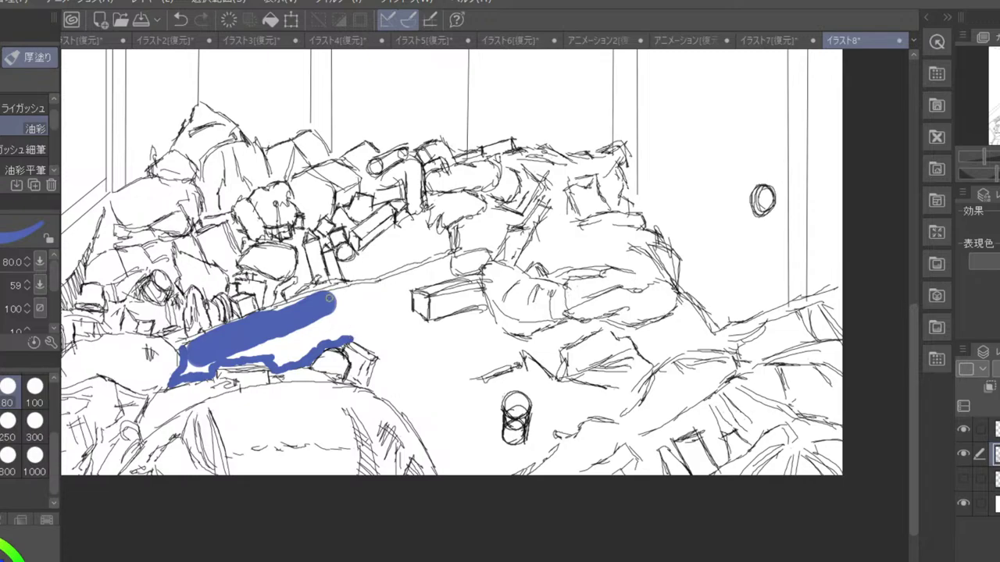
- Outline the floor in blue along the pile's base, around the long box and the right clutter, to the canvas's lower border
{"action": "mouse_move", "coordinate": [274, 310]}
{"action": "left_mouse_down"}
{"action": "mouse_move", "coordinate": [351, 285]}
{"action": "mouse_move", "coordinate": [344, 262]}
{"action": "left_mouse_up"}
{"action": "key", "text": "ctrl+z"}
{"action": "mouse_move", "coordinate": [344, 282]}
{"action": "left_mouse_down"}
{"action": "mouse_move", "coordinate": [452, 247]}
{"action": "mouse_move", "coordinate": [450, 276]}
{"action": "mouse_move", "coordinate": [409, 287]}
{"action": "mouse_move", "coordinate": [406, 312]}
{"action": "mouse_move", "coordinate": [428, 326]}
{"action": "mouse_move", "coordinate": [486, 309]}
{"action": "mouse_move", "coordinate": [517, 341]}
{"action": "left_mouse_up"}
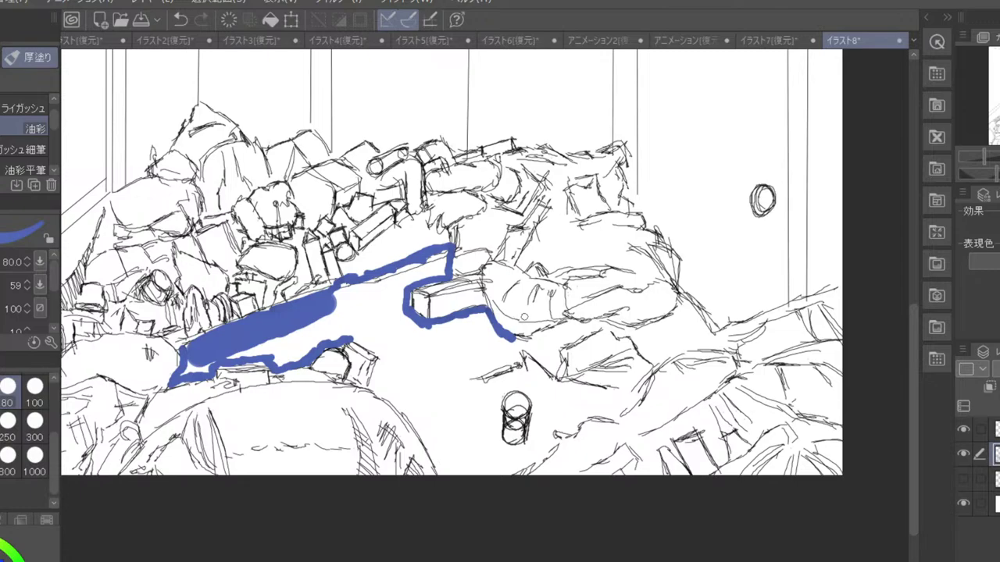
{"action": "mouse_move", "coordinate": [514, 338]}
{"action": "left_mouse_down"}
{"action": "mouse_move", "coordinate": [518, 363]}
{"action": "mouse_move", "coordinate": [561, 384]}
{"action": "mouse_move", "coordinate": [619, 392]}
{"action": "mouse_move", "coordinate": [616, 411]}
{"action": "mouse_move", "coordinate": [553, 428]}
{"action": "mouse_move", "coordinate": [547, 451]}
{"action": "mouse_move", "coordinate": [501, 481]}
{"action": "left_mouse_up"}
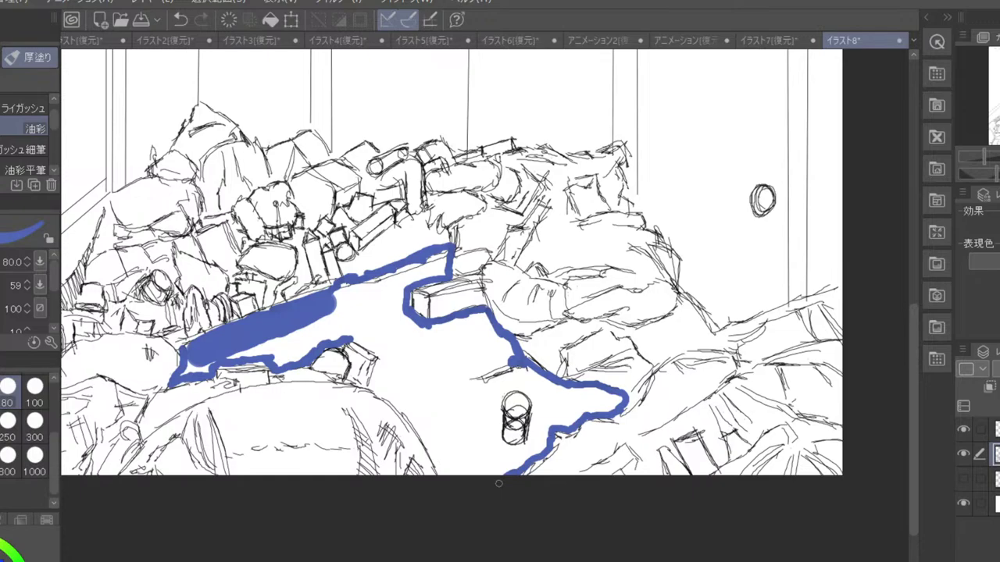
{"action": "scroll", "coordinate": [498, 484], "scroll_direction": "down", "scroll_amount": 3}
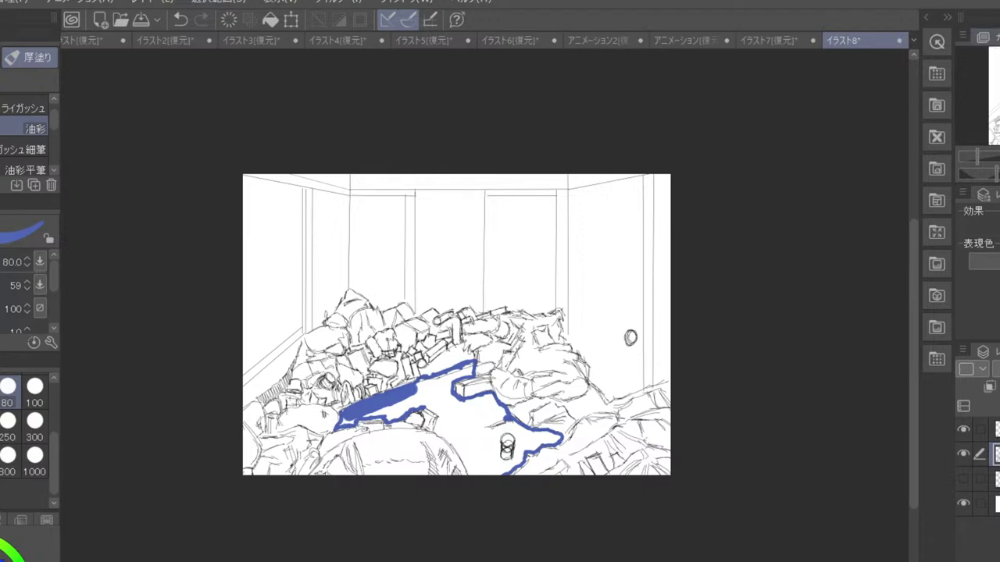
- Undo all the blue strokes painted for the floor, both the outline and the band below the left pile
{"action": "scroll", "coordinate": [336, 425], "scroll_direction": "up", "scroll_amount": 3}
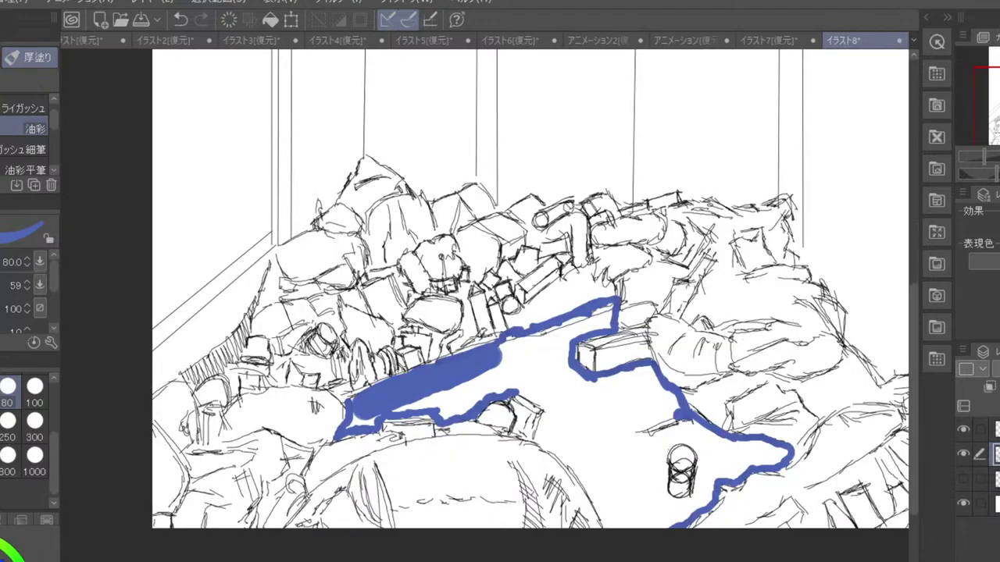
{"action": "left_click_drag", "start_coordinate": [370, 422], "coordinate": [377, 412]}
{"action": "key", "text": "ctrl+z"}
{"action": "key", "text": "ctrl+z"}
{"action": "key", "text": "ctrl+z"}
{"action": "key", "text": "ctrl+z"}
{"action": "key", "text": "ctrl+z"}
{"action": "key", "text": "ctrl+z"}
{"action": "key", "text": "ctrl+z"}
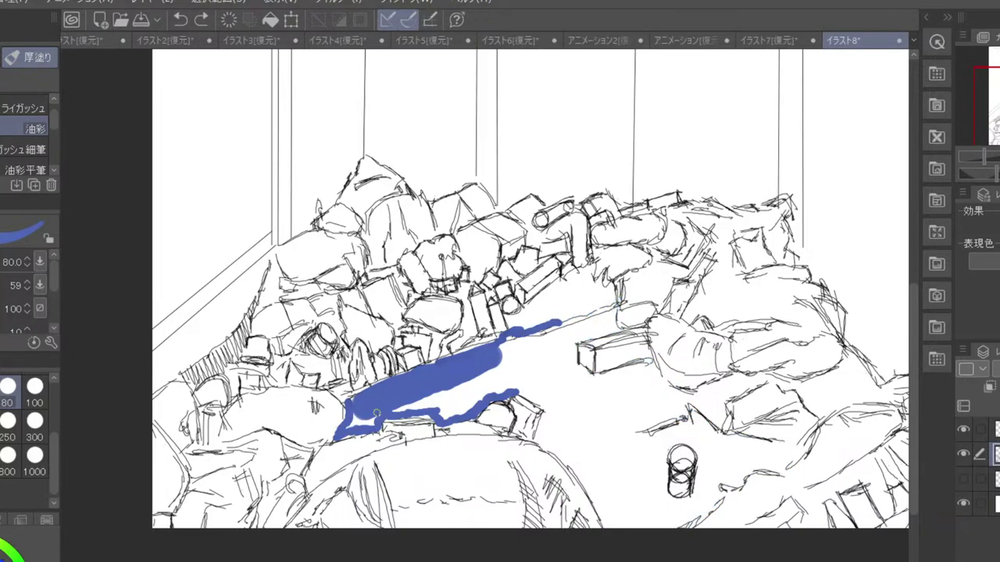
{"action": "key", "text": "ctrl+z"}
{"action": "key", "text": "ctrl+z"}
{"action": "key", "text": "ctrl+z"}
{"action": "key", "text": "ctrl+z"}
{"action": "key", "text": "ctrl+z"}
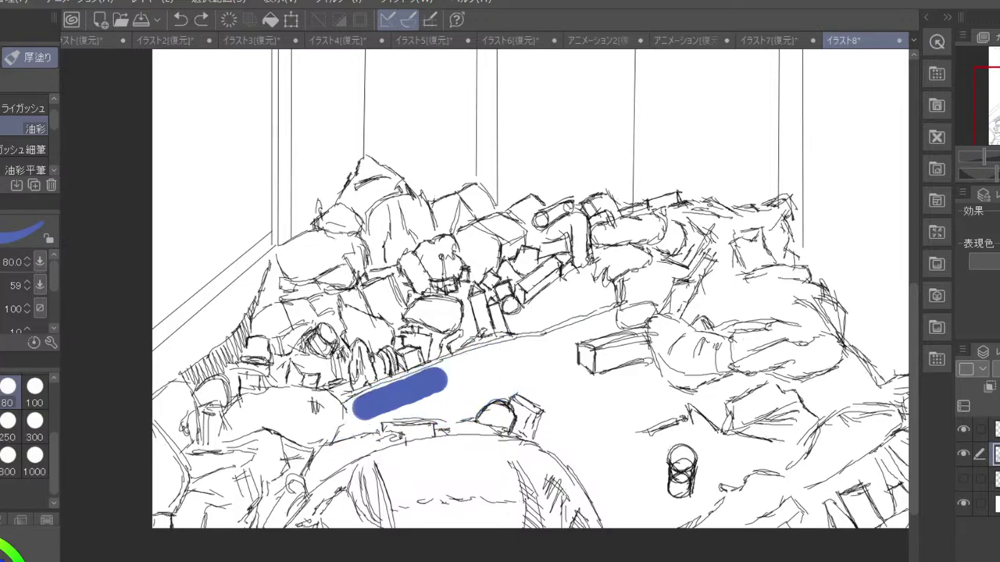
- On the topmost layer, outline the whole floor area in blue along the clutter, around the long box and to the canvas's lower border
{"action": "left_click", "coordinate": [995, 429]}
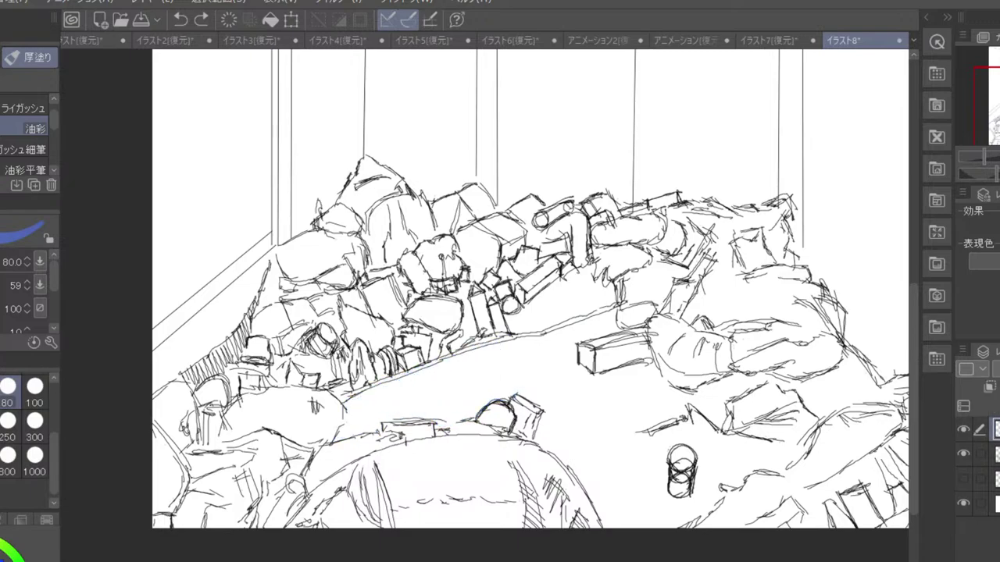
{"action": "left_click", "coordinate": [996, 454]}
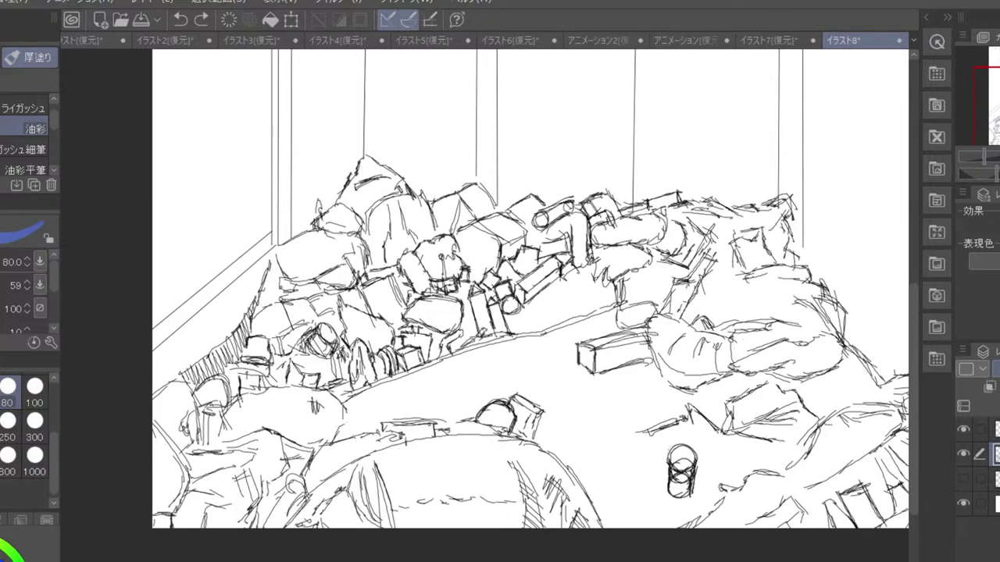
{"action": "left_click", "coordinate": [996, 429]}
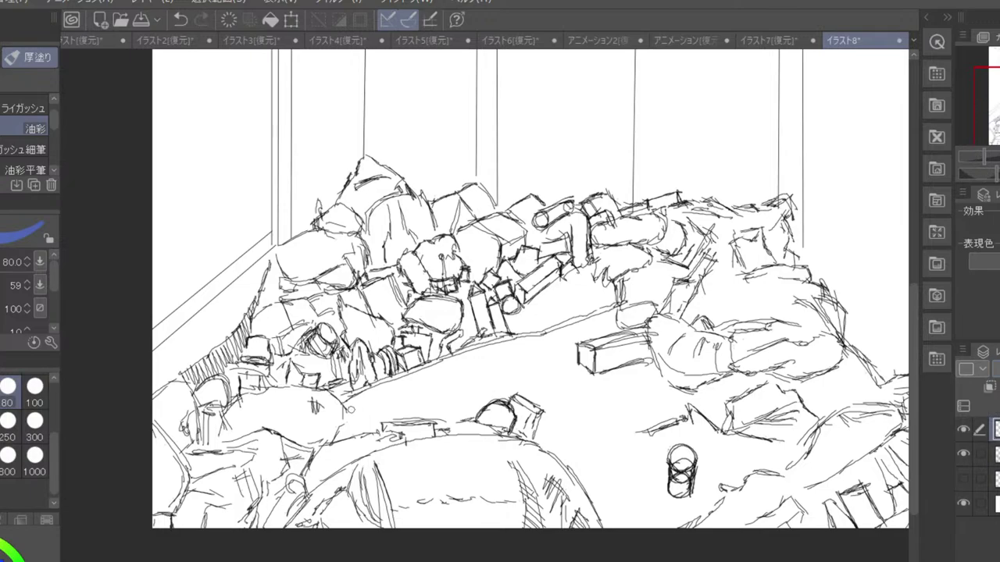
{"action": "mouse_move", "coordinate": [350, 403]}
{"action": "left_mouse_down"}
{"action": "mouse_move", "coordinate": [338, 435]}
{"action": "mouse_move", "coordinate": [387, 419]}
{"action": "mouse_move", "coordinate": [463, 417]}
{"action": "mouse_move", "coordinate": [497, 397]}
{"action": "mouse_move", "coordinate": [477, 415]}
{"action": "mouse_move", "coordinate": [516, 390]}
{"action": "mouse_move", "coordinate": [539, 399]}
{"action": "mouse_move", "coordinate": [546, 404]}
{"action": "mouse_move", "coordinate": [529, 395]}
{"action": "mouse_move", "coordinate": [548, 409]}
{"action": "mouse_move", "coordinate": [539, 438]}
{"action": "mouse_move", "coordinate": [573, 471]}
{"action": "mouse_move", "coordinate": [614, 546]}
{"action": "left_mouse_up"}
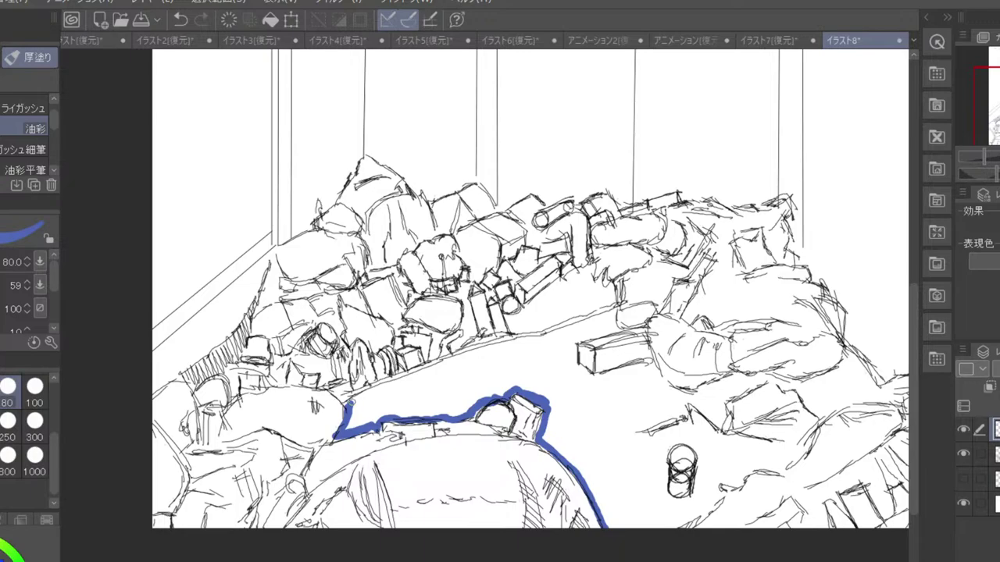
{"action": "left_click_drag", "start_coordinate": [348, 400], "coordinate": [456, 357]}
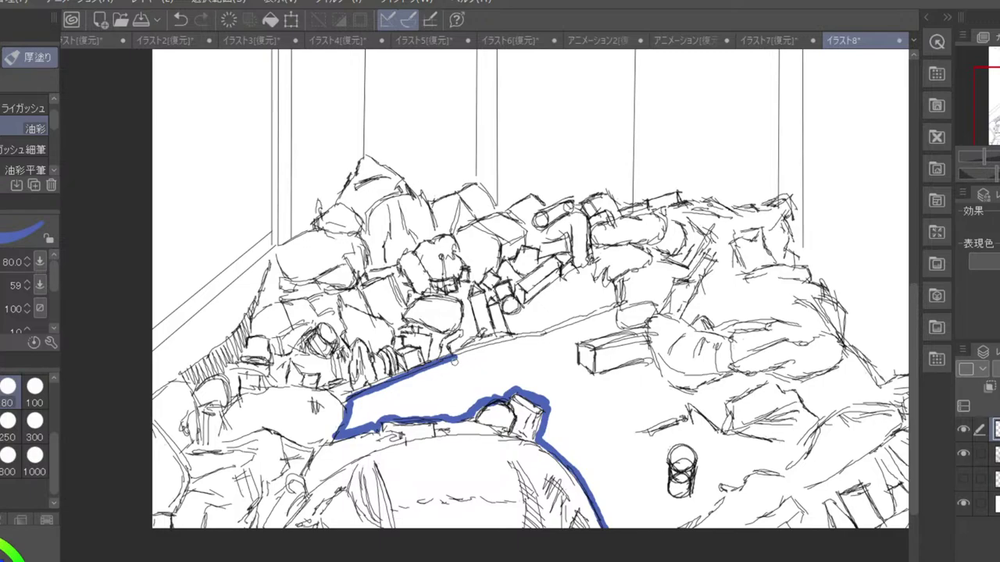
{"action": "mouse_move", "coordinate": [453, 358]}
{"action": "left_mouse_down"}
{"action": "mouse_move", "coordinate": [616, 307]}
{"action": "mouse_move", "coordinate": [614, 328]}
{"action": "mouse_move", "coordinate": [573, 351]}
{"action": "mouse_move", "coordinate": [574, 371]}
{"action": "mouse_move", "coordinate": [584, 378]}
{"action": "mouse_move", "coordinate": [657, 361]}
{"action": "mouse_move", "coordinate": [692, 428]}
{"action": "mouse_move", "coordinate": [700, 414]}
{"action": "mouse_move", "coordinate": [724, 441]}
{"action": "mouse_move", "coordinate": [787, 460]}
{"action": "left_mouse_up"}
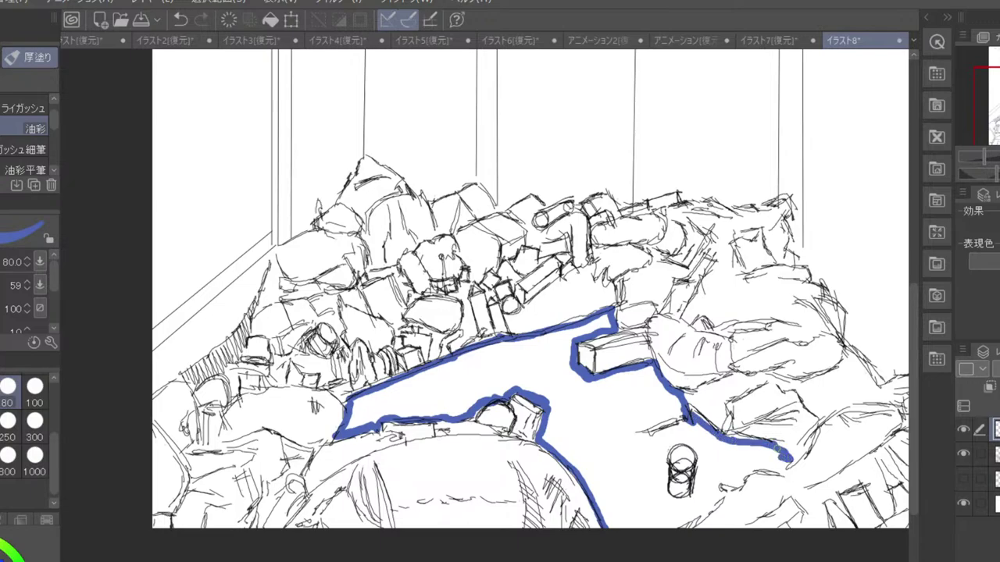
{"action": "mouse_move", "coordinate": [782, 458]}
{"action": "left_mouse_down"}
{"action": "mouse_move", "coordinate": [719, 487]}
{"action": "mouse_move", "coordinate": [712, 511]}
{"action": "mouse_move", "coordinate": [678, 531]}
{"action": "left_mouse_up"}
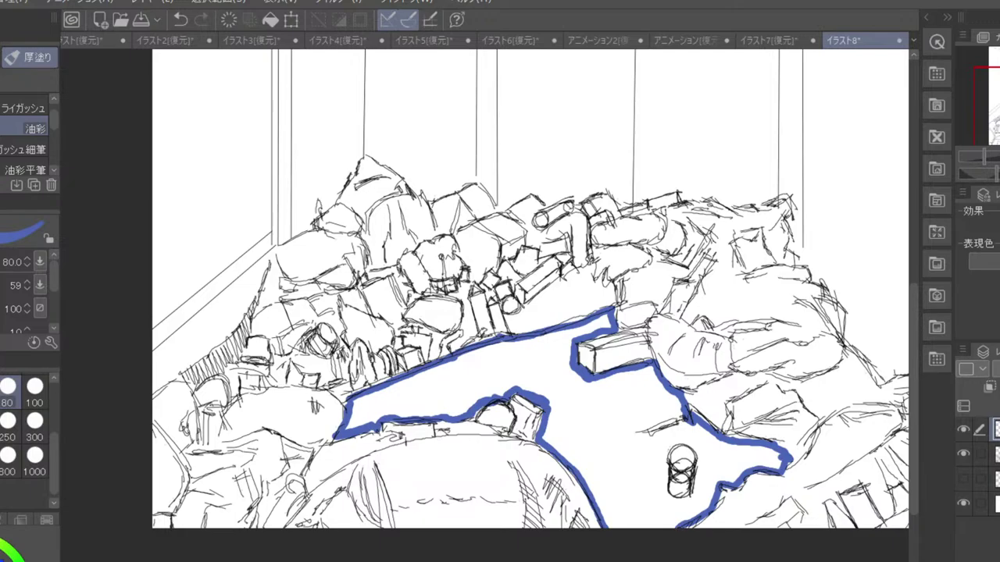
- Fill the outlined floor with blue, and extend its back edge slightly towards the pile with the 油彩 brush
{"action": "key", "text": "g"}
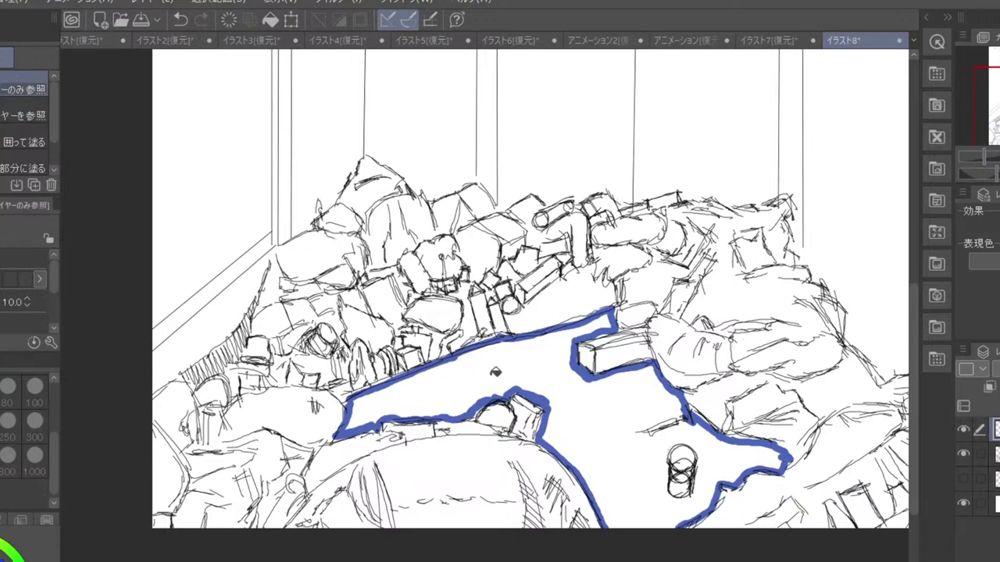
{"action": "left_click", "coordinate": [495, 373]}
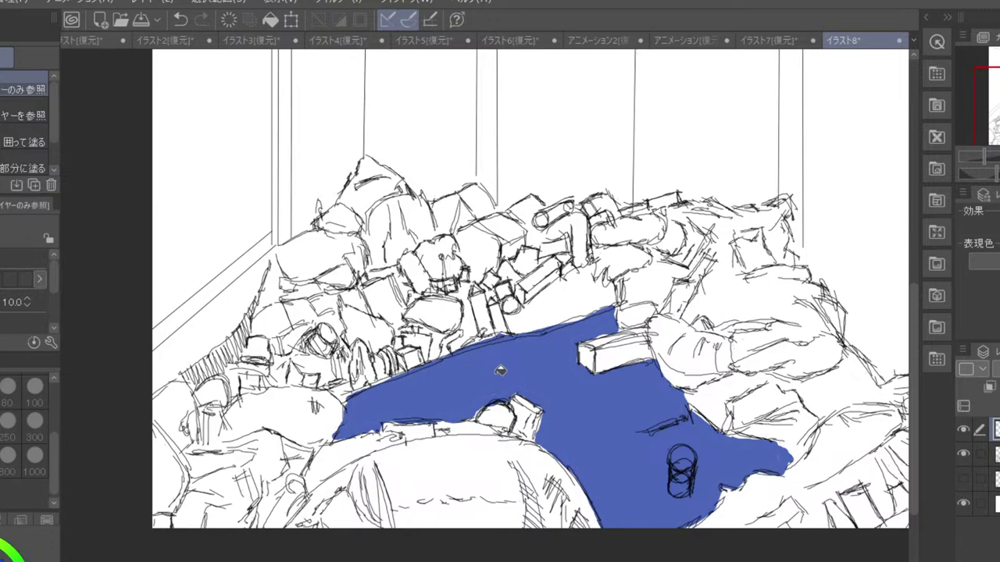
{"action": "scroll", "coordinate": [501, 370], "scroll_direction": "down", "scroll_amount": 2}
{"action": "scroll", "coordinate": [500, 371], "scroll_direction": "up", "scroll_amount": 1}
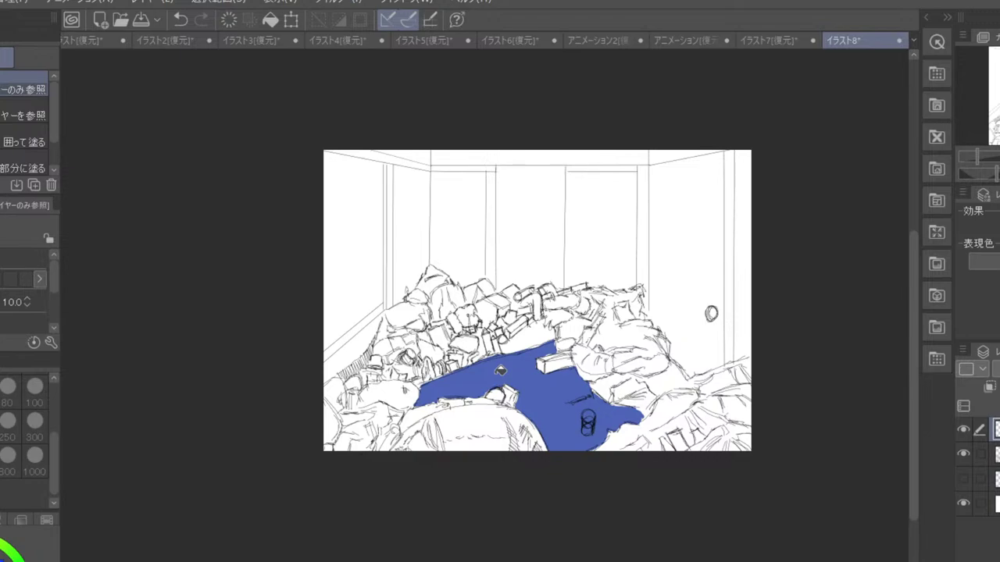
{"action": "key", "text": "b"}
{"action": "scroll", "coordinate": [508, 355], "scroll_direction": "up", "scroll_amount": 2}
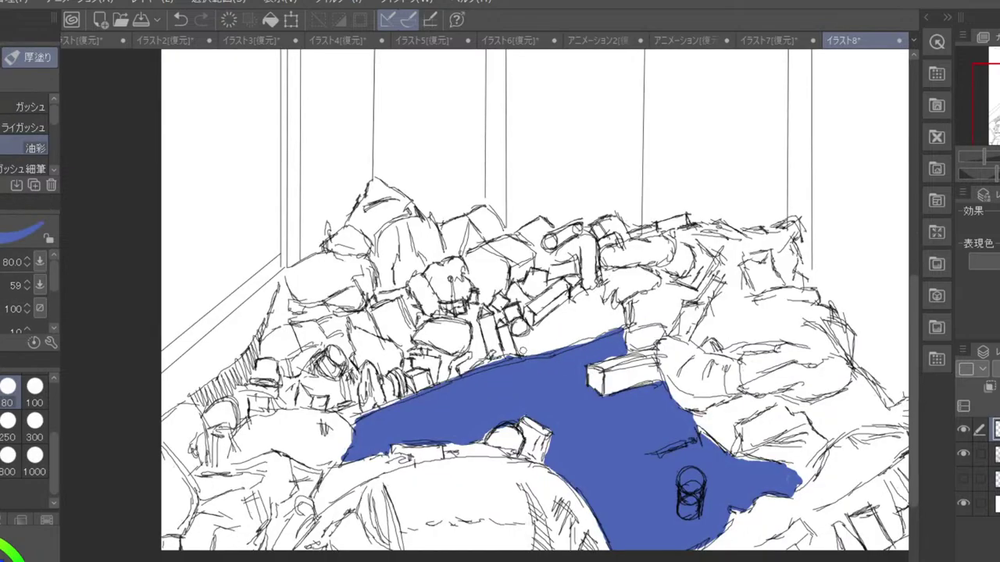
{"action": "mouse_move", "coordinate": [522, 351]}
{"action": "left_mouse_down"}
{"action": "mouse_move", "coordinate": [605, 330]}
{"action": "mouse_move", "coordinate": [614, 345]}
{"action": "left_mouse_up"}
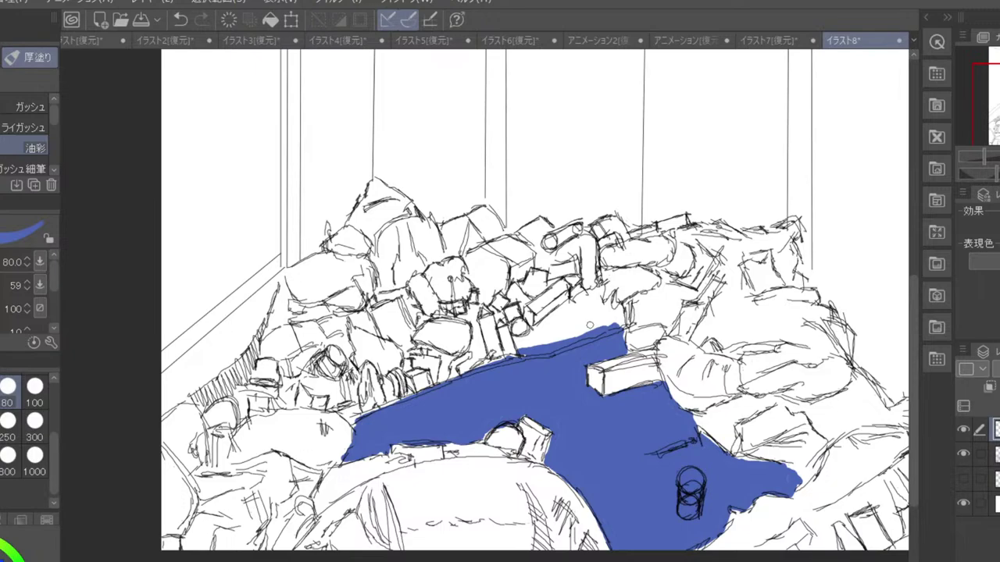
{"action": "scroll", "coordinate": [589, 325], "scroll_direction": "down", "scroll_amount": 4}
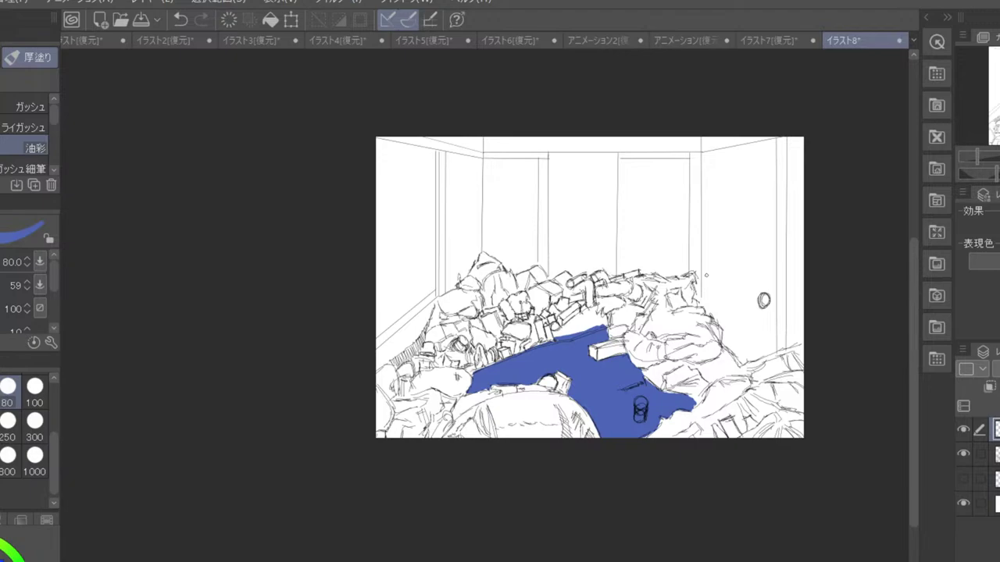
- Choose a salmon-orange drawing colour and switch to the lasso selection tool
{"action": "left_click", "coordinate": [27, 561]}
{"action": "left_click", "coordinate": [2, 560]}
{"action": "key", "text": "m"}
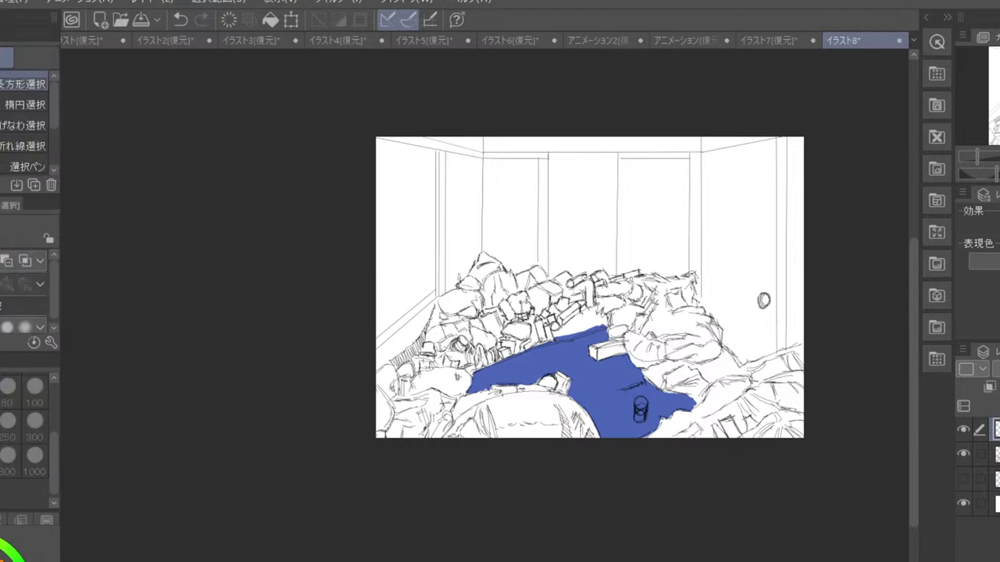
{"action": "left_click", "coordinate": [41, 122]}
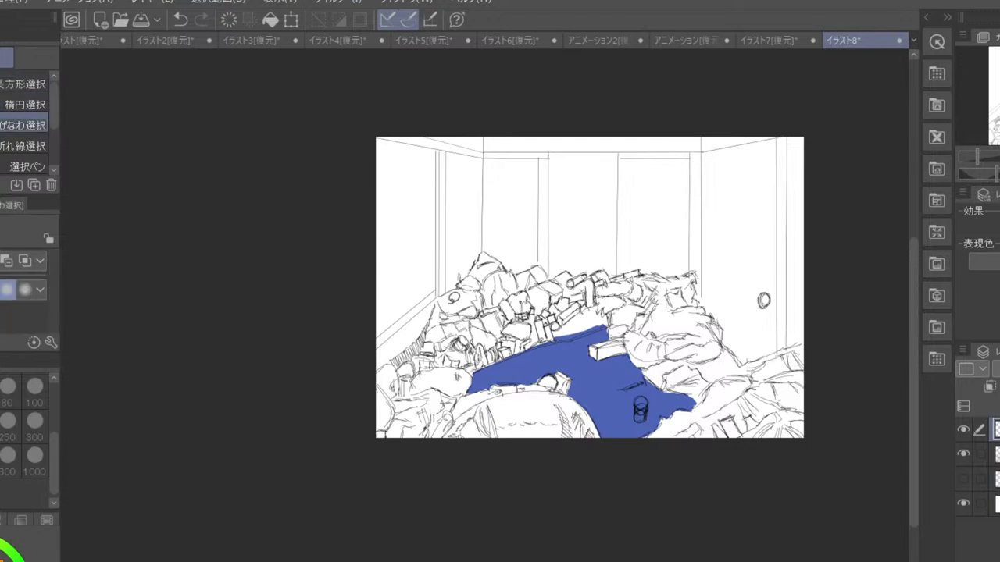
{"action": "scroll", "coordinate": [413, 277], "scroll_direction": "up", "scroll_amount": 3}
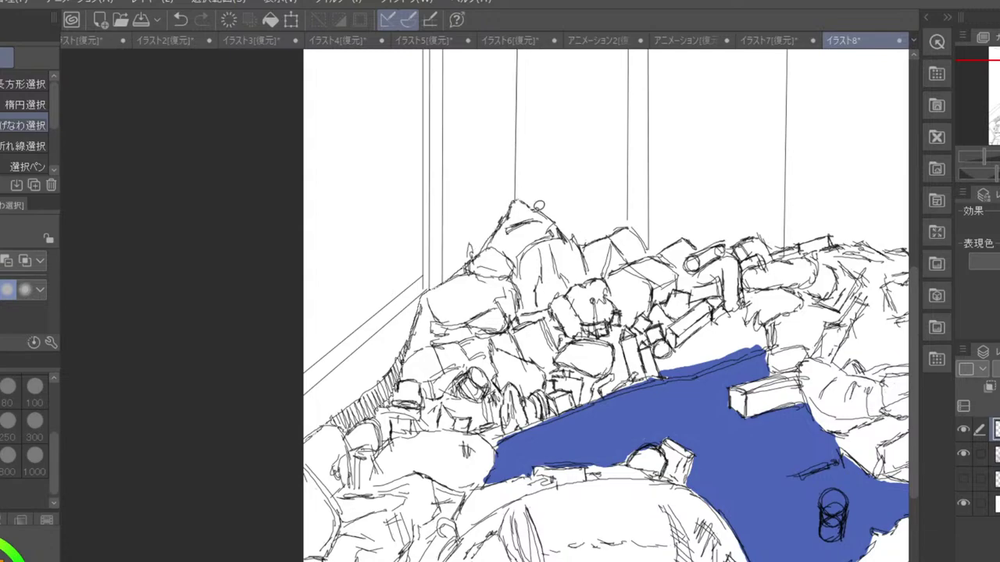
{"action": "mouse_move", "coordinate": [536, 208]}
{"action": "left_mouse_down"}
{"action": "mouse_move", "coordinate": [570, 225]}
{"action": "mouse_move", "coordinate": [559, 209]}
{"action": "left_mouse_up"}
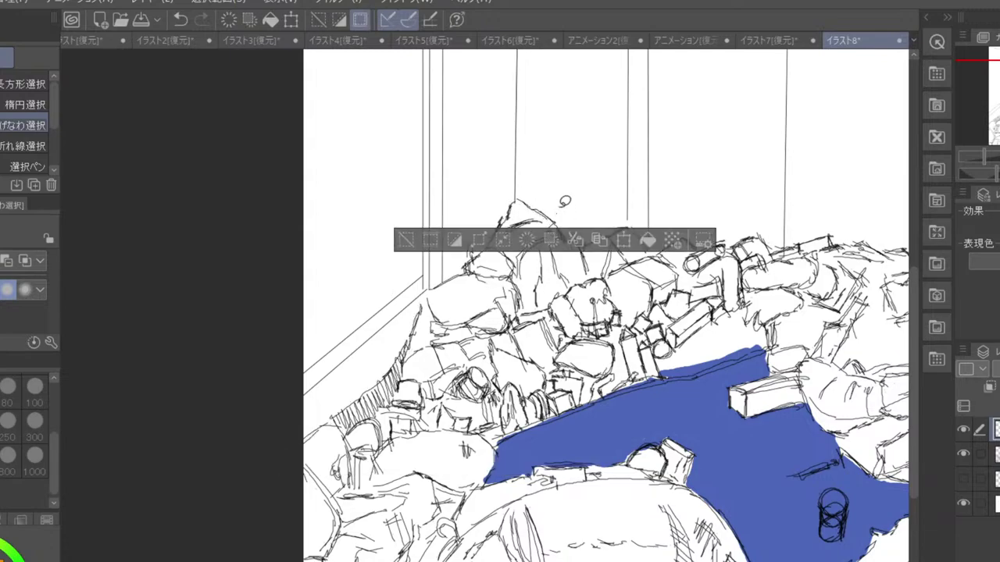
{"action": "key", "text": "ctrl+d"}
{"action": "scroll", "coordinate": [565, 200], "scroll_direction": "down", "scroll_amount": 3}
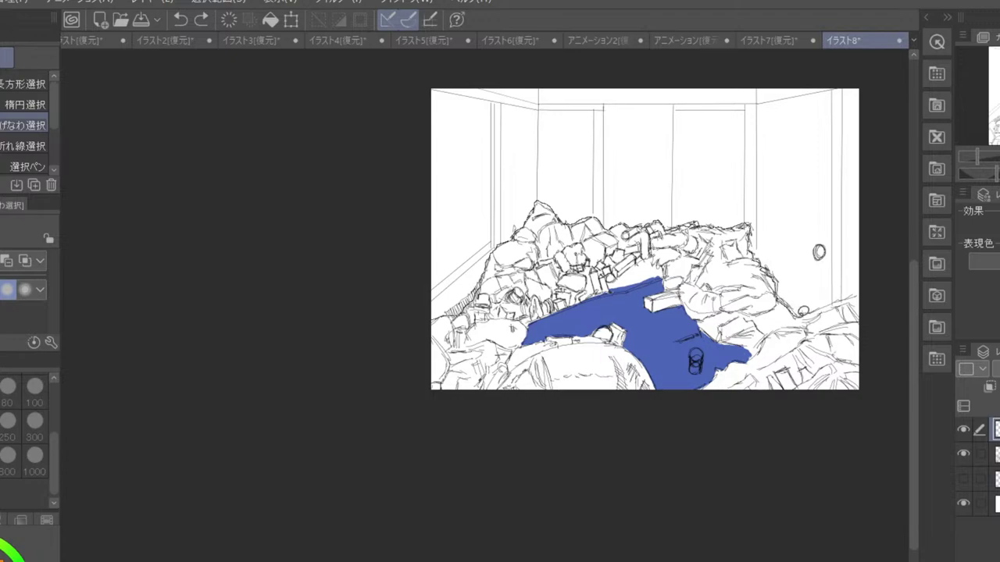
{"action": "left_click_drag", "start_coordinate": [815, 306], "coordinate": [869, 285]}
{"action": "key", "text": "ctrl+d"}
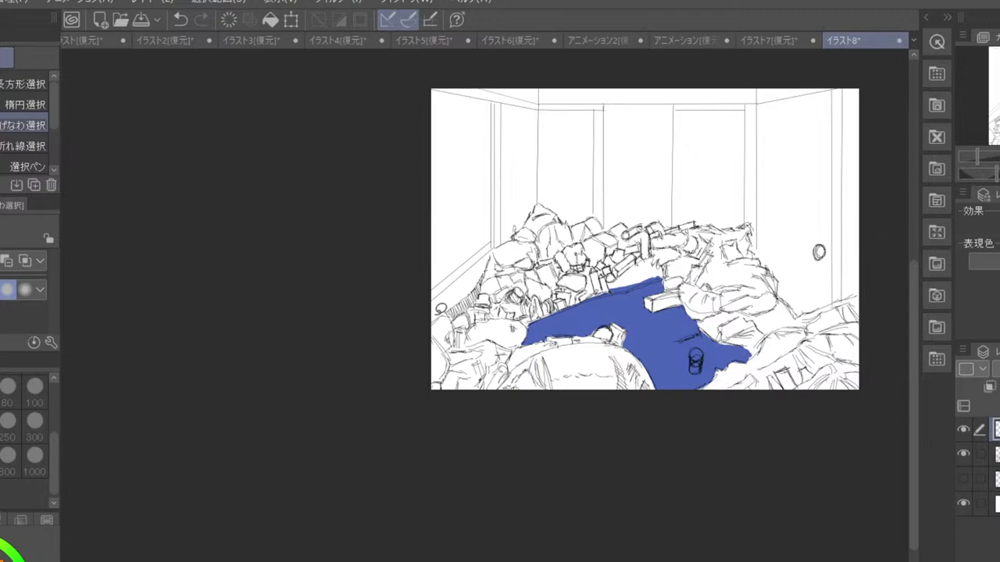
- Lasso the wall area above the clutter and fill it with salmon orange, leaving nothing selected
{"action": "mouse_move", "coordinate": [432, 320]}
{"action": "left_mouse_down"}
{"action": "mouse_move", "coordinate": [473, 299]}
{"action": "mouse_move", "coordinate": [498, 248]}
{"action": "mouse_move", "coordinate": [545, 194]}
{"action": "mouse_move", "coordinate": [585, 217]}
{"action": "mouse_move", "coordinate": [747, 220]}
{"action": "mouse_move", "coordinate": [755, 228]}
{"action": "left_mouse_up"}
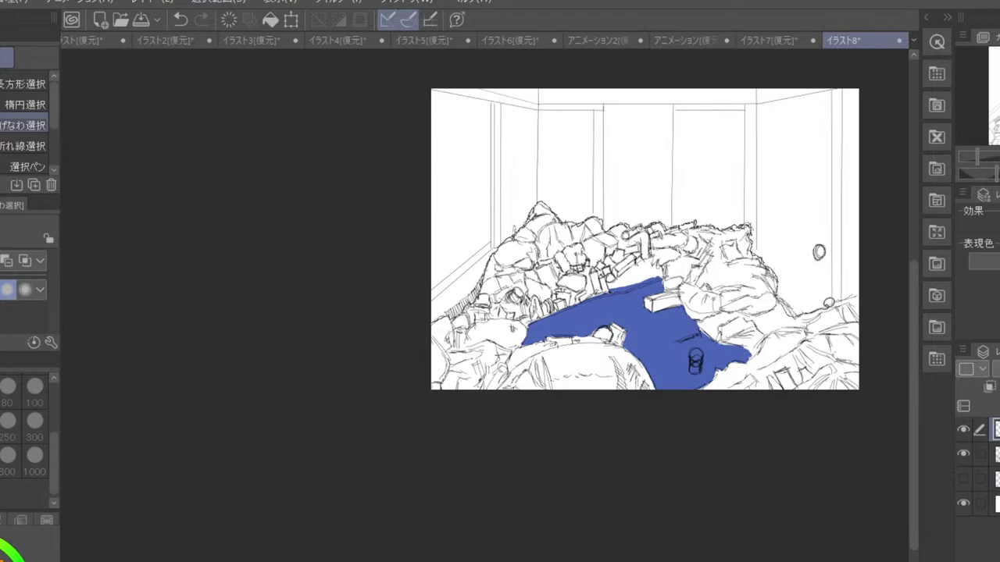
{"action": "mouse_move", "coordinate": [874, 252]}
{"action": "left_mouse_down"}
{"action": "mouse_move", "coordinate": [880, 103]}
{"action": "mouse_move", "coordinate": [859, 78]}
{"action": "mouse_move", "coordinate": [818, 65]}
{"action": "mouse_move", "coordinate": [634, 53]}
{"action": "mouse_move", "coordinate": [439, 66]}
{"action": "mouse_move", "coordinate": [411, 100]}
{"action": "mouse_move", "coordinate": [402, 175]}
{"action": "mouse_move", "coordinate": [401, 290]}
{"action": "mouse_move", "coordinate": [439, 315]}
{"action": "left_mouse_up"}
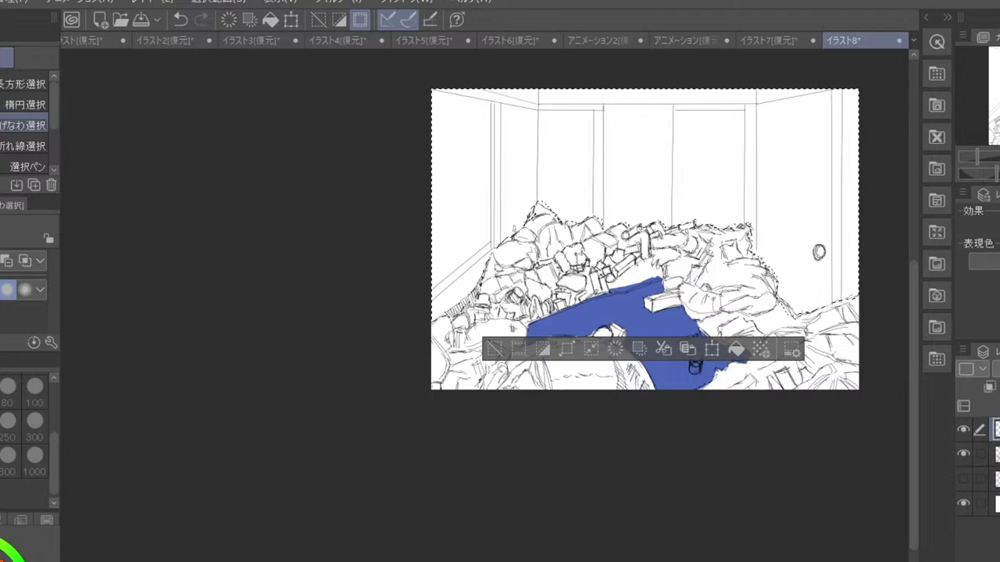
{"action": "key", "text": "g"}
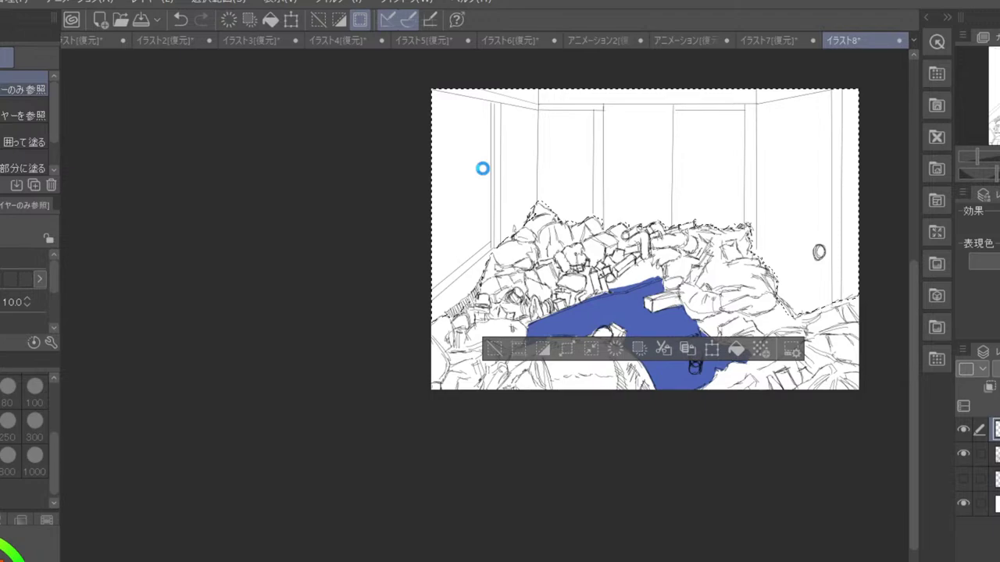
{"action": "left_click", "coordinate": [487, 165]}
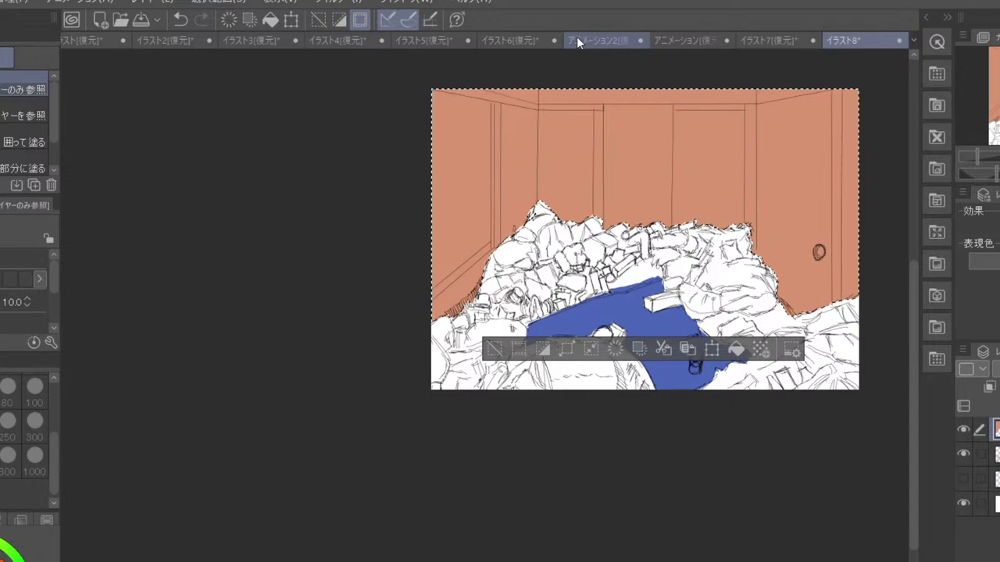
{"action": "left_click", "coordinate": [493, 350]}
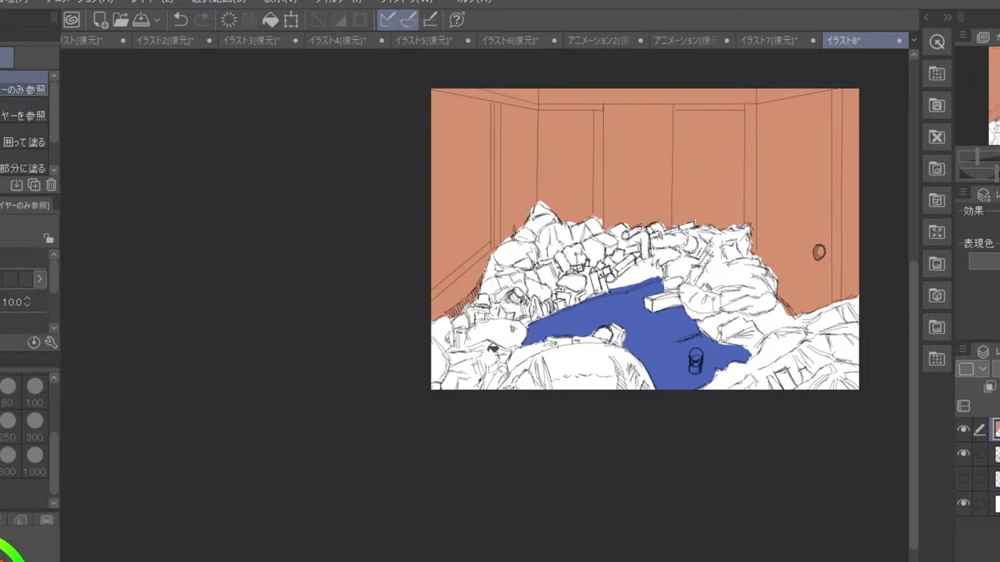
{"action": "left_click_drag", "start_coordinate": [724, 271], "coordinate": [577, 296]}
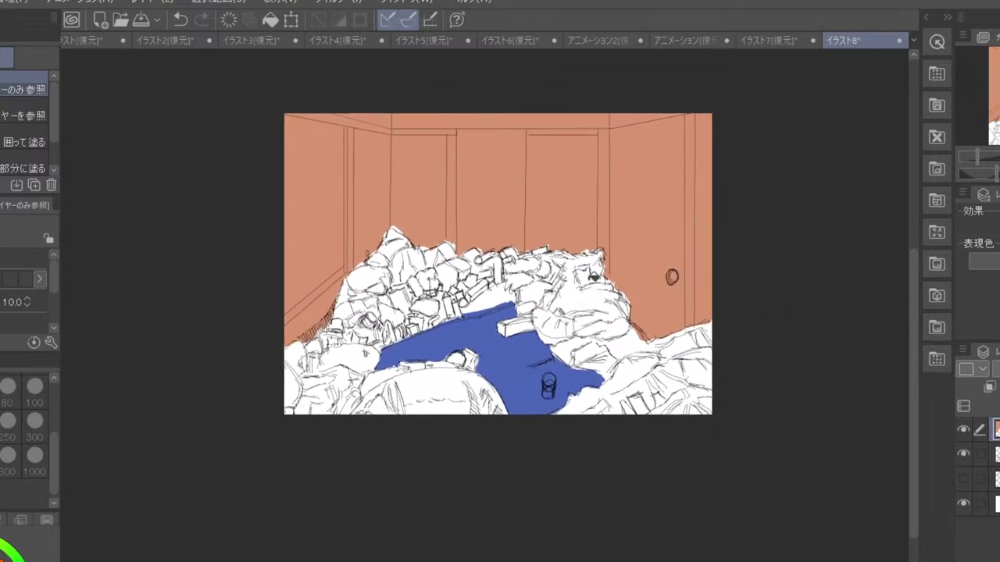
{"action": "scroll", "coordinate": [594, 278], "scroll_direction": "up", "scroll_amount": 2}
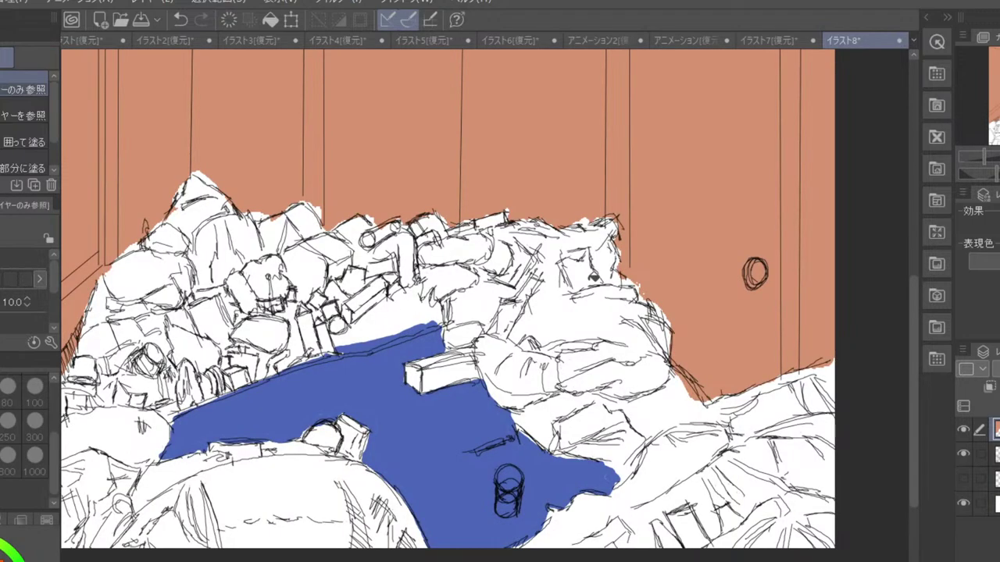
{"action": "left_click_drag", "start_coordinate": [384, 370], "coordinate": [521, 463]}
{"action": "left_click_drag", "start_coordinate": [440, 329], "coordinate": [452, 431]}
{"action": "scroll", "coordinate": [453, 431], "scroll_direction": "down", "scroll_amount": 2}
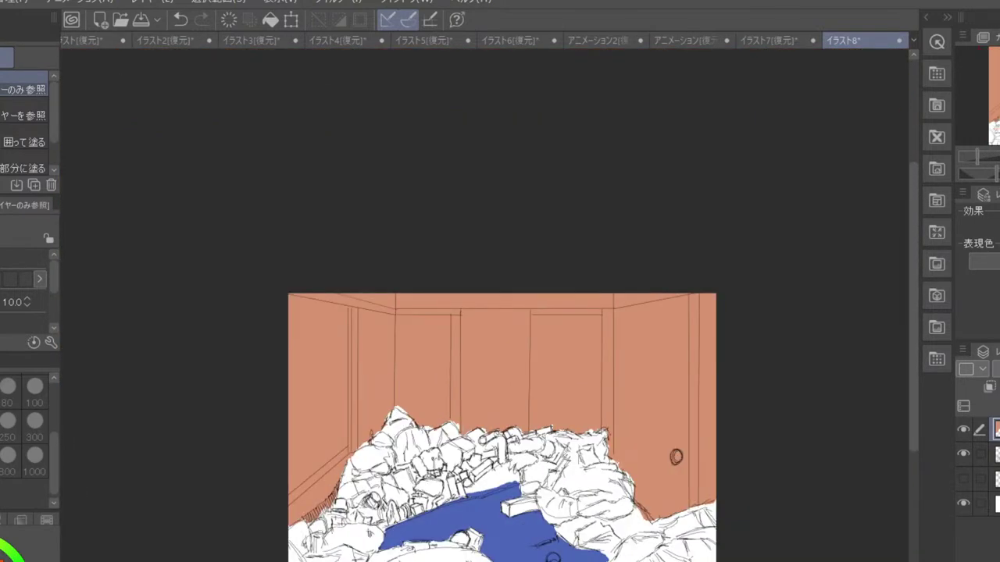
{"action": "left_click", "coordinate": [999, 368]}
{"action": "left_click_drag", "start_coordinate": [997, 368], "coordinate": [999, 368]}
{"action": "left_click_drag", "start_coordinate": [526, 441], "coordinate": [466, 339]}
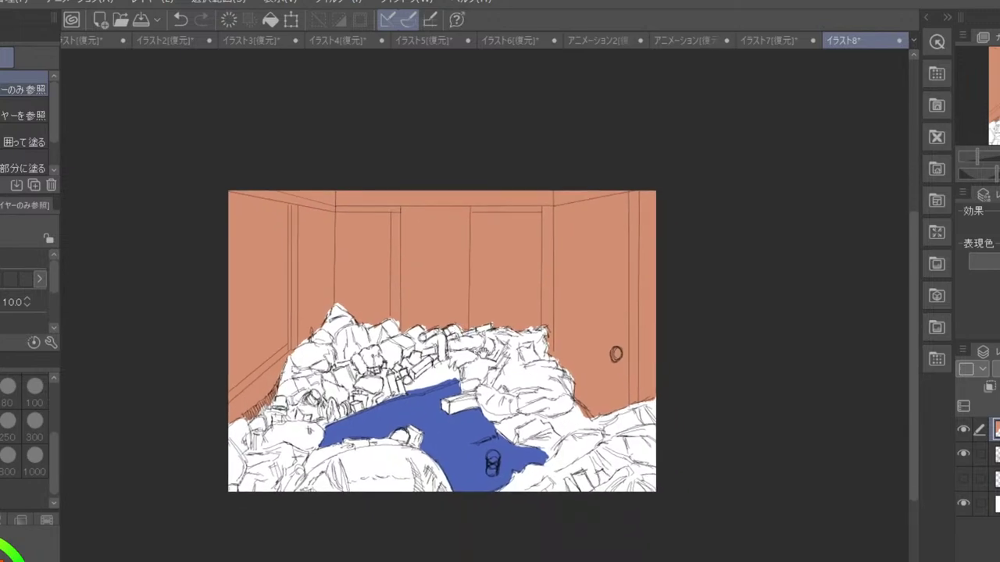
{"action": "scroll", "coordinate": [494, 319], "scroll_direction": "up", "scroll_amount": 2}
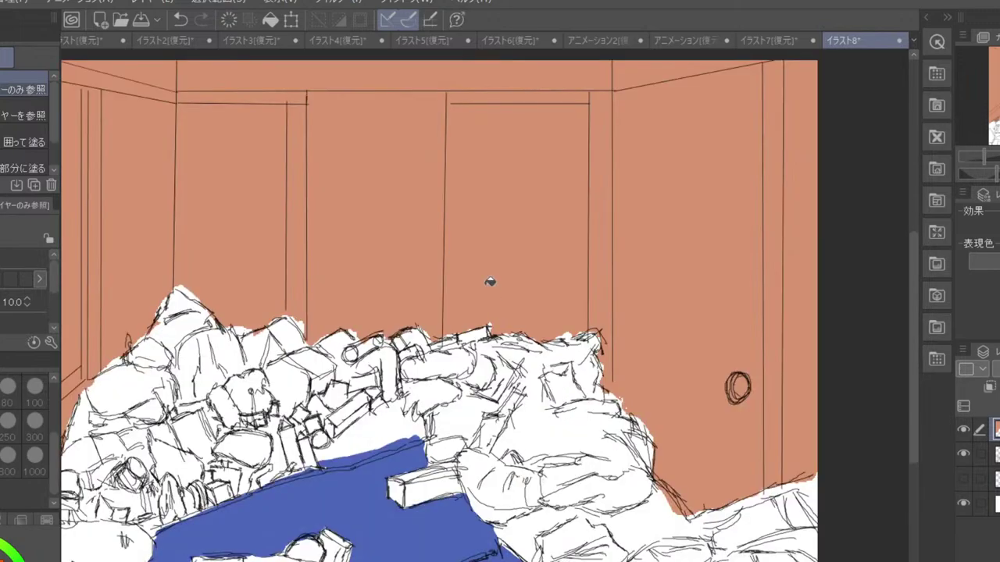
{"action": "left_click_drag", "start_coordinate": [344, 545], "coordinate": [426, 357]}
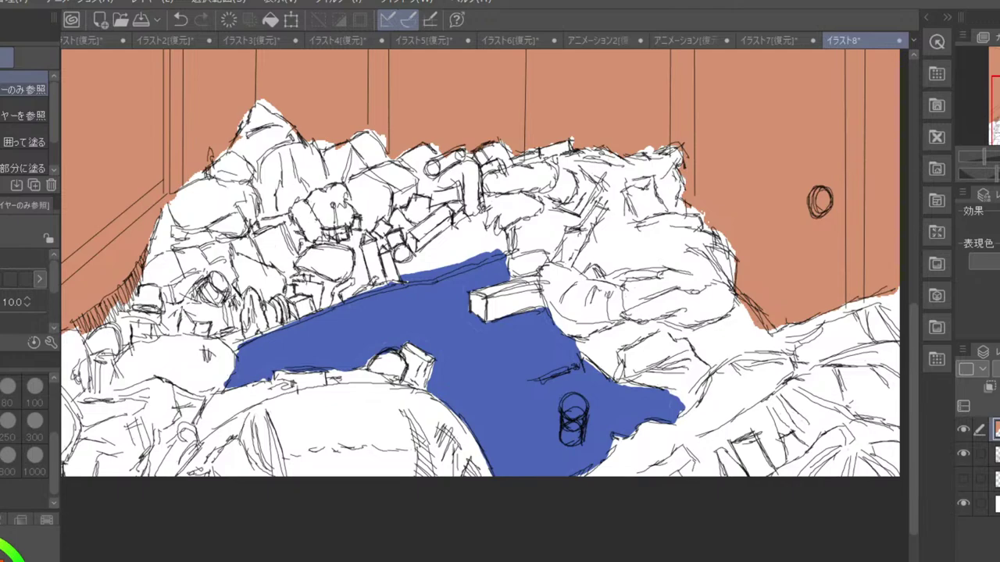
- With the 油彩 brush in periwinkle blue, outline the large foreground mound's upper part at size 80, and fill it at size 250
{"action": "key", "text": "p"}
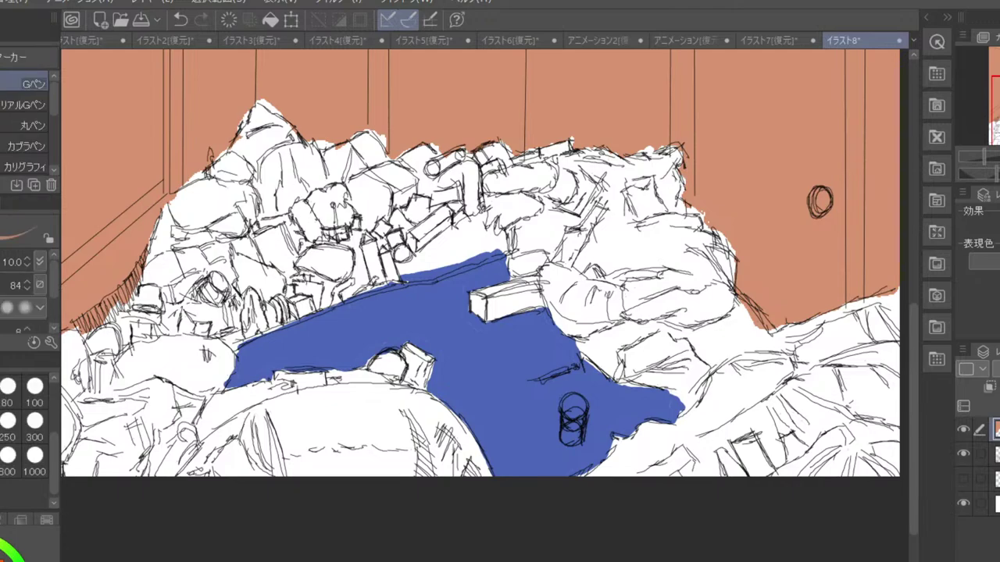
{"action": "key", "text": "b"}
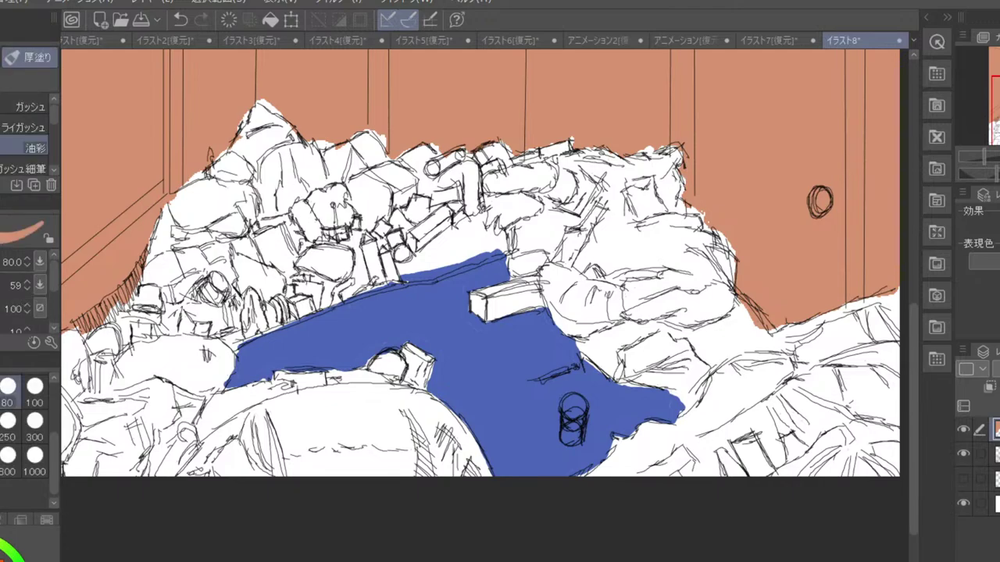
{"action": "key", "text": "x"}
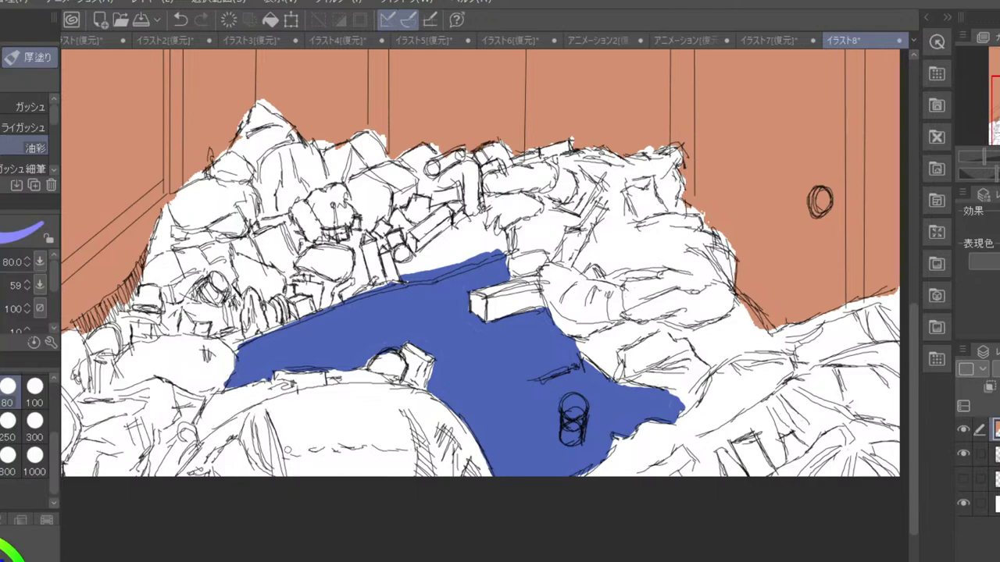
{"action": "mouse_move", "coordinate": [286, 451]}
{"action": "left_mouse_down"}
{"action": "mouse_move", "coordinate": [413, 445]}
{"action": "mouse_move", "coordinate": [403, 411]}
{"action": "mouse_move", "coordinate": [438, 444]}
{"action": "mouse_move", "coordinate": [452, 426]}
{"action": "mouse_move", "coordinate": [459, 439]}
{"action": "mouse_move", "coordinate": [451, 426]}
{"action": "mouse_move", "coordinate": [487, 475]}
{"action": "mouse_move", "coordinate": [453, 413]}
{"action": "mouse_move", "coordinate": [472, 453]}
{"action": "mouse_move", "coordinate": [438, 408]}
{"action": "left_mouse_up"}
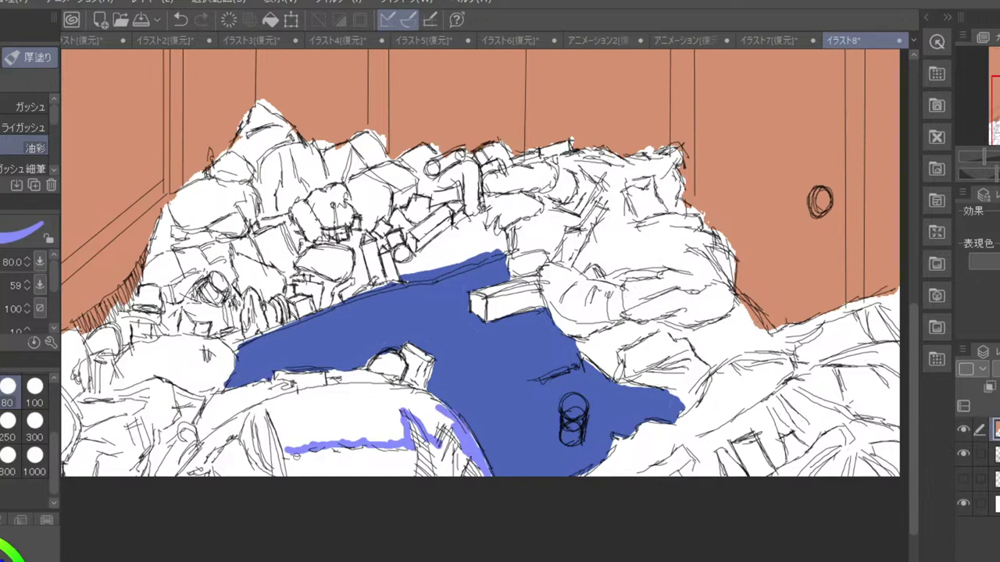
{"action": "mouse_move", "coordinate": [281, 453]}
{"action": "left_mouse_down"}
{"action": "mouse_move", "coordinate": [264, 412]}
{"action": "mouse_move", "coordinate": [269, 464]}
{"action": "mouse_move", "coordinate": [260, 426]}
{"action": "mouse_move", "coordinate": [251, 456]}
{"action": "mouse_move", "coordinate": [269, 473]}
{"action": "left_mouse_up"}
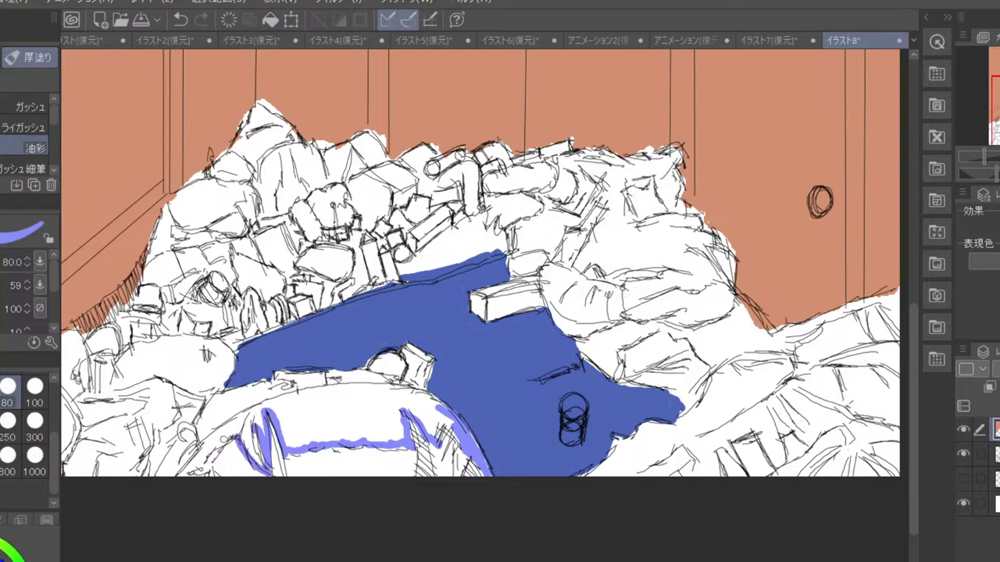
{"action": "left_click_drag", "start_coordinate": [235, 432], "coordinate": [181, 474]}
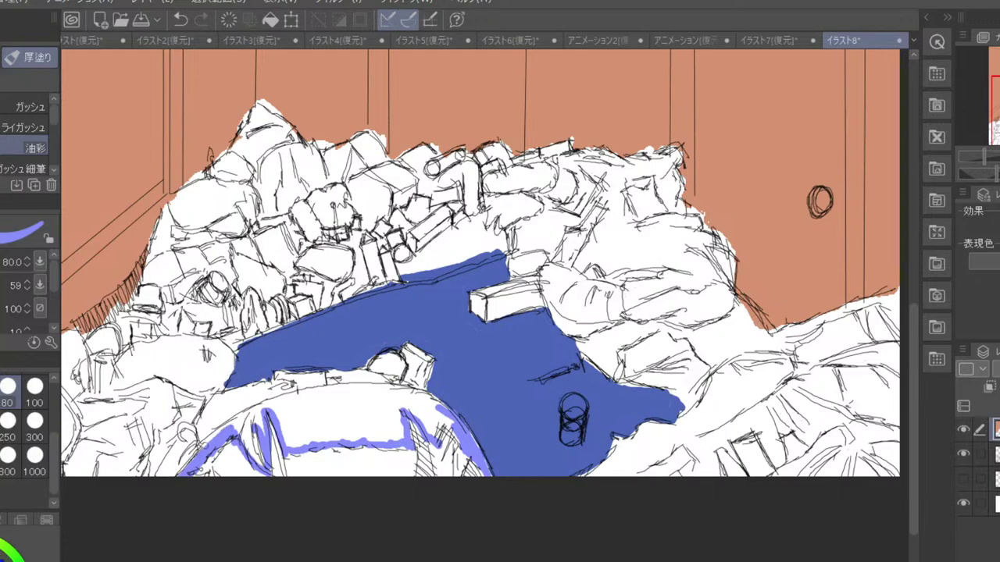
{"action": "mouse_move", "coordinate": [236, 418]}
{"action": "left_mouse_down"}
{"action": "mouse_move", "coordinate": [204, 447]}
{"action": "mouse_move", "coordinate": [249, 422]}
{"action": "mouse_move", "coordinate": [256, 462]}
{"action": "mouse_move", "coordinate": [257, 414]}
{"action": "mouse_move", "coordinate": [278, 444]}
{"action": "mouse_move", "coordinate": [282, 432]}
{"action": "left_mouse_up"}
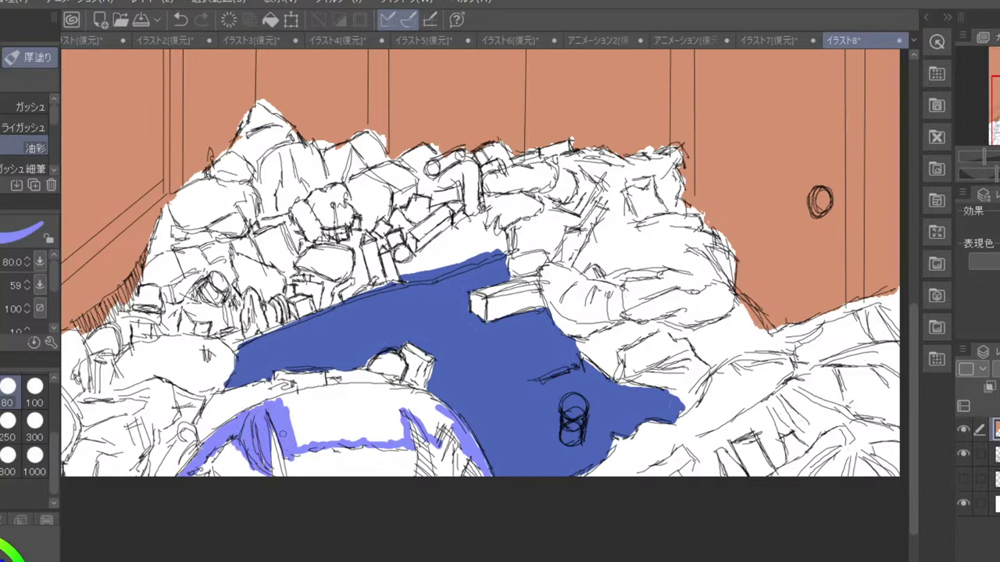
{"action": "left_click", "coordinate": [8, 422]}
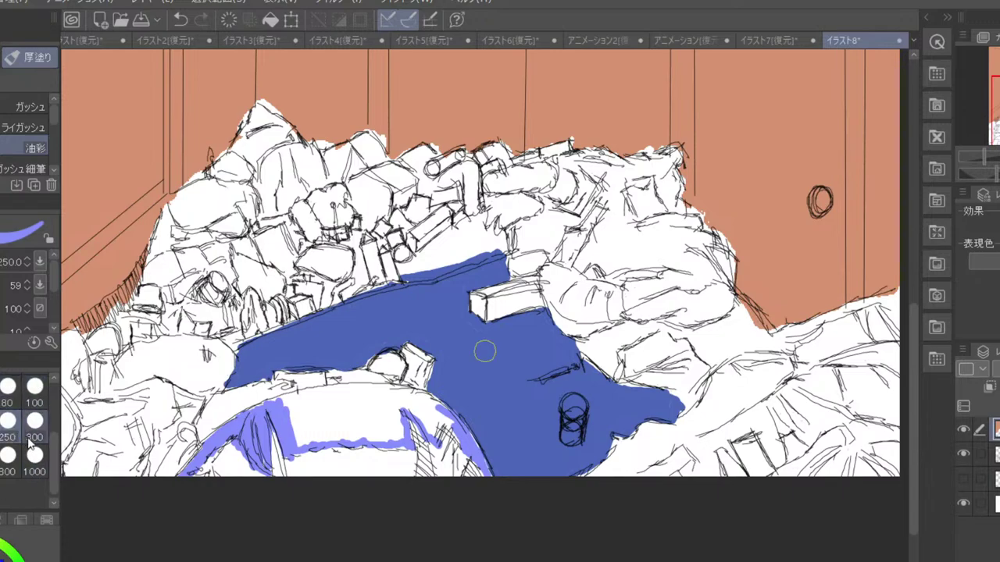
{"action": "mouse_move", "coordinate": [283, 412]}
{"action": "left_mouse_down"}
{"action": "mouse_move", "coordinate": [387, 396]}
{"action": "mouse_move", "coordinate": [364, 393]}
{"action": "mouse_move", "coordinate": [381, 409]}
{"action": "mouse_move", "coordinate": [369, 397]}
{"action": "mouse_move", "coordinate": [445, 418]}
{"action": "mouse_move", "coordinate": [427, 420]}
{"action": "mouse_move", "coordinate": [408, 400]}
{"action": "mouse_move", "coordinate": [389, 403]}
{"action": "mouse_move", "coordinate": [396, 427]}
{"action": "mouse_move", "coordinate": [295, 427]}
{"action": "mouse_move", "coordinate": [321, 411]}
{"action": "mouse_move", "coordinate": [367, 408]}
{"action": "mouse_move", "coordinate": [320, 422]}
{"action": "left_mouse_up"}
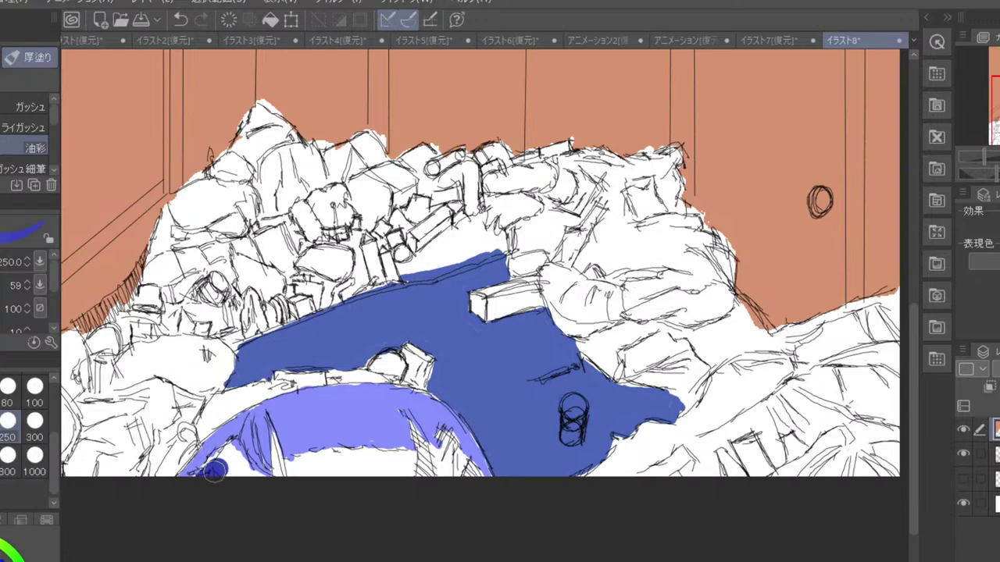
- Try a dark blue under the mound's fold line, undo it, and paint the lower part and folds dark navy with brush sizes 250 and 80
{"action": "mouse_move", "coordinate": [216, 468]}
{"action": "left_mouse_down"}
{"action": "mouse_move", "coordinate": [230, 456]}
{"action": "mouse_move", "coordinate": [265, 486]}
{"action": "left_mouse_up"}
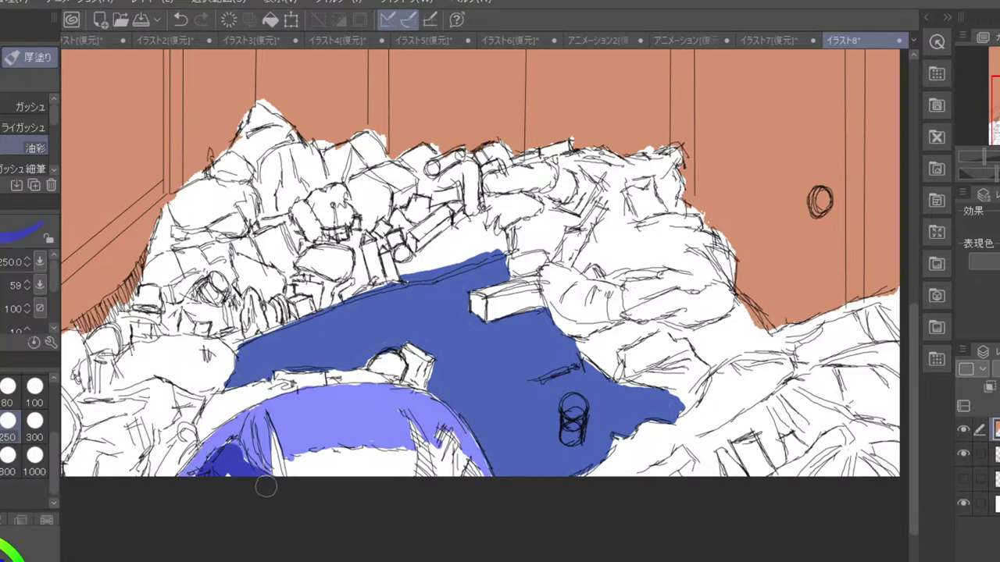
{"action": "key", "text": "ctrl+z"}
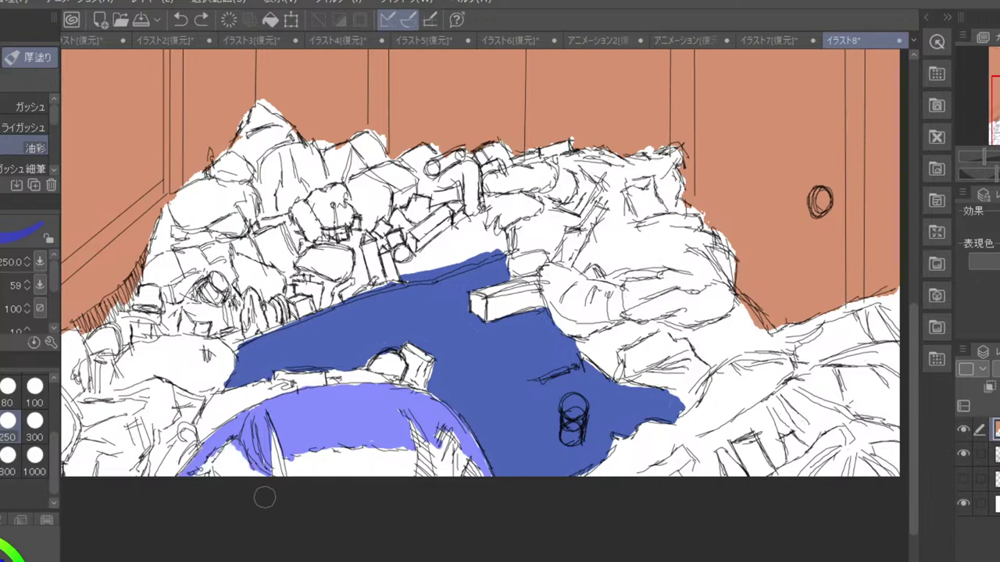
{"action": "left_click", "coordinate": [307, 416], "text": "alt"}
{"action": "left_click", "coordinate": [1, 561]}
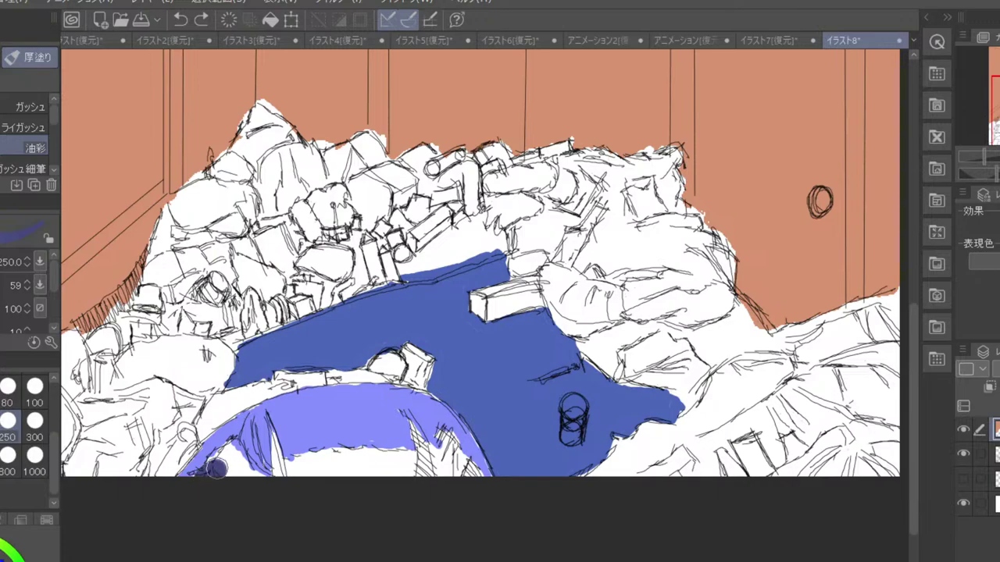
{"action": "mouse_move", "coordinate": [218, 467]}
{"action": "left_mouse_down"}
{"action": "mouse_move", "coordinate": [223, 458]}
{"action": "mouse_move", "coordinate": [238, 464]}
{"action": "left_mouse_up"}
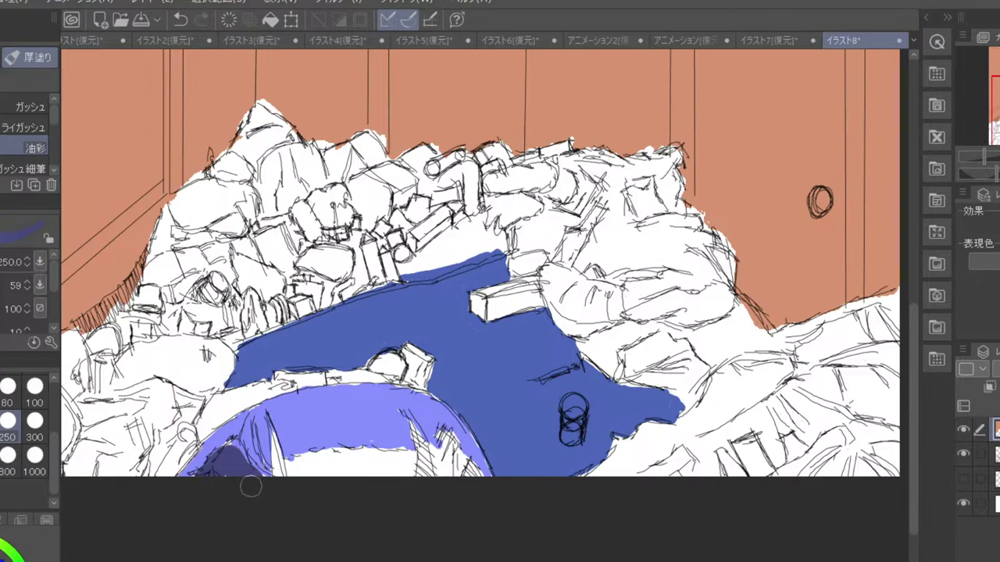
{"action": "left_click", "coordinate": [8, 389]}
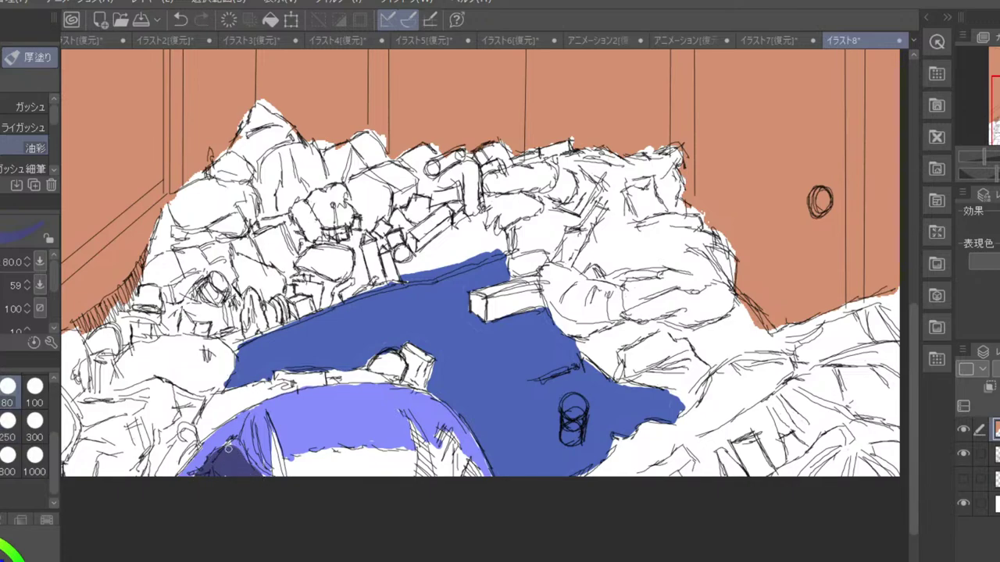
{"action": "mouse_move", "coordinate": [229, 448]}
{"action": "left_mouse_down"}
{"action": "mouse_move", "coordinate": [266, 481]}
{"action": "mouse_move", "coordinate": [275, 476]}
{"action": "mouse_move", "coordinate": [271, 427]}
{"action": "mouse_move", "coordinate": [280, 470]}
{"action": "mouse_move", "coordinate": [287, 478]}
{"action": "mouse_move", "coordinate": [289, 465]}
{"action": "mouse_move", "coordinate": [302, 479]}
{"action": "mouse_move", "coordinate": [298, 461]}
{"action": "mouse_move", "coordinate": [319, 455]}
{"action": "mouse_move", "coordinate": [307, 457]}
{"action": "mouse_move", "coordinate": [418, 452]}
{"action": "mouse_move", "coordinate": [411, 419]}
{"action": "mouse_move", "coordinate": [419, 468]}
{"action": "mouse_move", "coordinate": [475, 472]}
{"action": "mouse_move", "coordinate": [452, 442]}
{"action": "mouse_move", "coordinate": [451, 463]}
{"action": "mouse_move", "coordinate": [429, 456]}
{"action": "mouse_move", "coordinate": [401, 494]}
{"action": "mouse_move", "coordinate": [378, 484]}
{"action": "mouse_move", "coordinate": [314, 493]}
{"action": "left_mouse_up"}
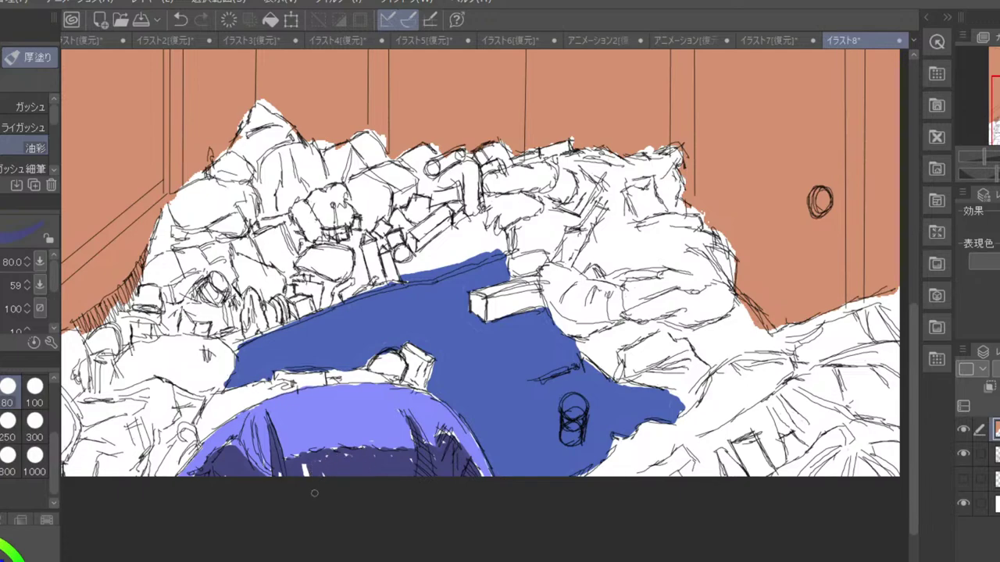
{"action": "scroll", "coordinate": [298, 474], "scroll_direction": "down", "scroll_amount": 2}
{"action": "scroll", "coordinate": [378, 469], "scroll_direction": "up", "scroll_amount": 2}
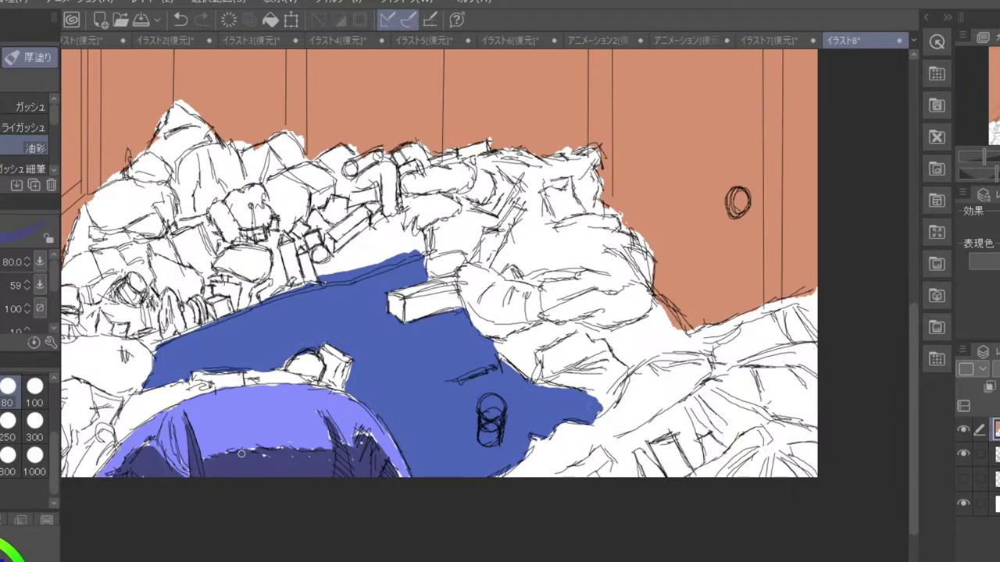
{"action": "left_click_drag", "start_coordinate": [360, 436], "coordinate": [371, 440]}
- Undo all the periwinkle and navy painting on the foreground mound, including its outline
{"action": "scroll", "coordinate": [392, 468], "scroll_direction": "down", "scroll_amount": 3}
{"action": "scroll", "coordinate": [392, 468], "scroll_direction": "down", "scroll_amount": 2}
{"action": "scroll", "coordinate": [393, 471], "scroll_direction": "up", "scroll_amount": 2}
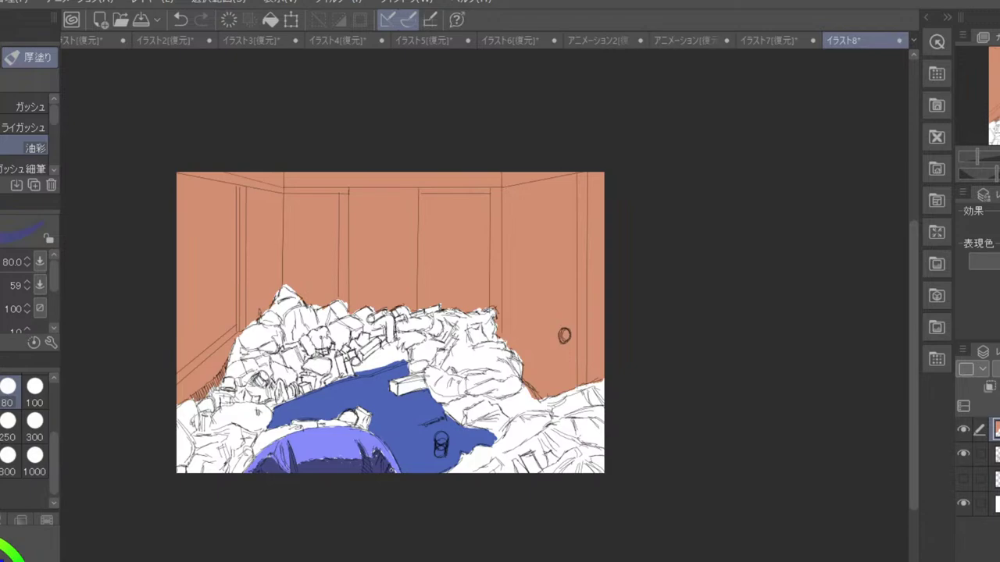
{"action": "key", "text": "ctrl+z"}
{"action": "key", "text": "ctrl+z"}
{"action": "key", "text": "ctrl+z"}
{"action": "key", "text": "ctrl+z"}
{"action": "key", "text": "ctrl+z"}
{"action": "key", "text": "ctrl+z"}
{"action": "key", "text": "ctrl+z"}
{"action": "key", "text": "ctrl+z"}
{"action": "key", "text": "ctrl+z"}
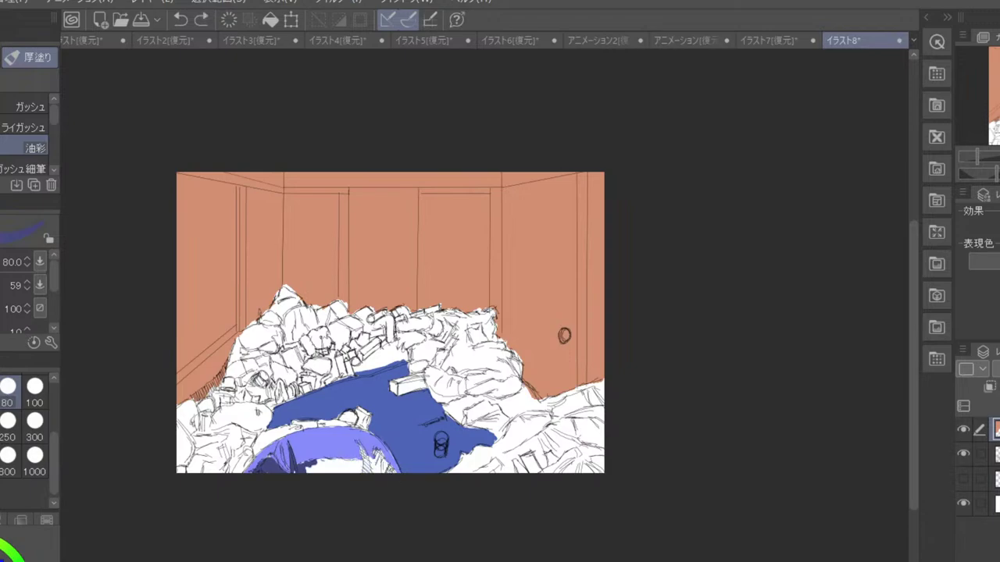
{"action": "key", "text": "ctrl+z"}
{"action": "key", "text": "ctrl+z"}
{"action": "key", "text": "ctrl+z"}
{"action": "key", "text": "ctrl+z"}
{"action": "key", "text": "ctrl+z"}
{"action": "key", "text": "ctrl+z"}
{"action": "key", "text": "ctrl+z"}
{"action": "key", "text": "ctrl+z"}
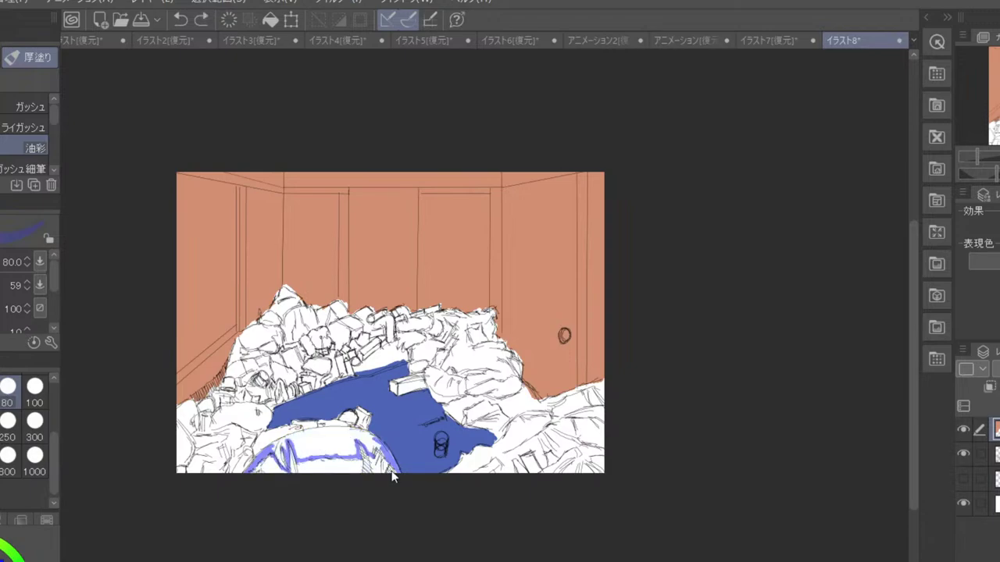
{"action": "left_click_drag", "start_coordinate": [272, 451], "coordinate": [245, 472]}
{"action": "mouse_move", "coordinate": [291, 453]}
{"action": "left_mouse_down"}
{"action": "mouse_move", "coordinate": [272, 473]}
{"action": "mouse_move", "coordinate": [281, 470]}
{"action": "left_mouse_up"}
{"action": "left_click_drag", "start_coordinate": [398, 442], "coordinate": [373, 481]}
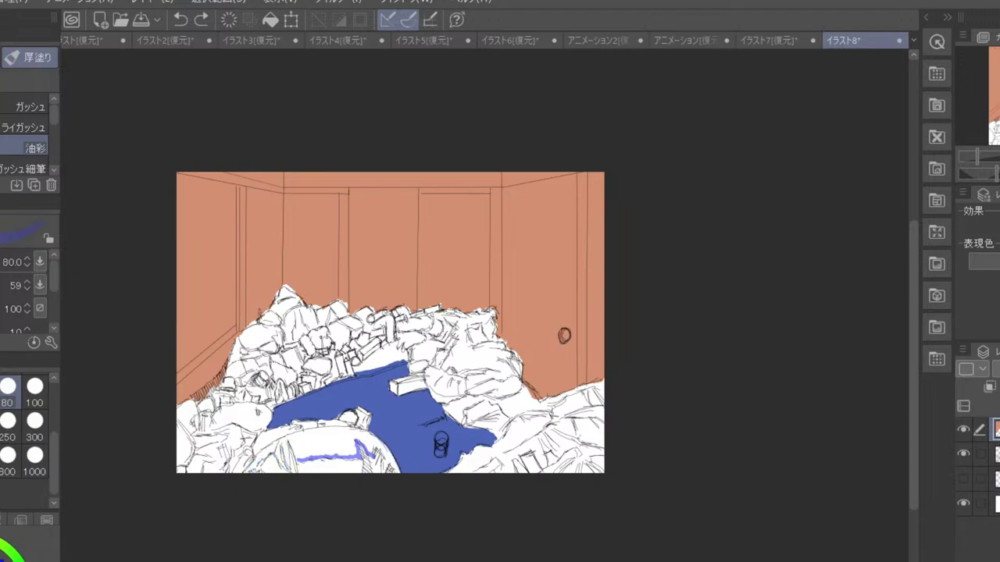
{"action": "left_click_drag", "start_coordinate": [370, 442], "coordinate": [296, 461]}
- Sample the wall colour, darken it to a dark brown, and paint a size 100 shadow along the clutter at the left wall's base
{"action": "scroll", "coordinate": [392, 473], "scroll_direction": "up", "scroll_amount": 2}
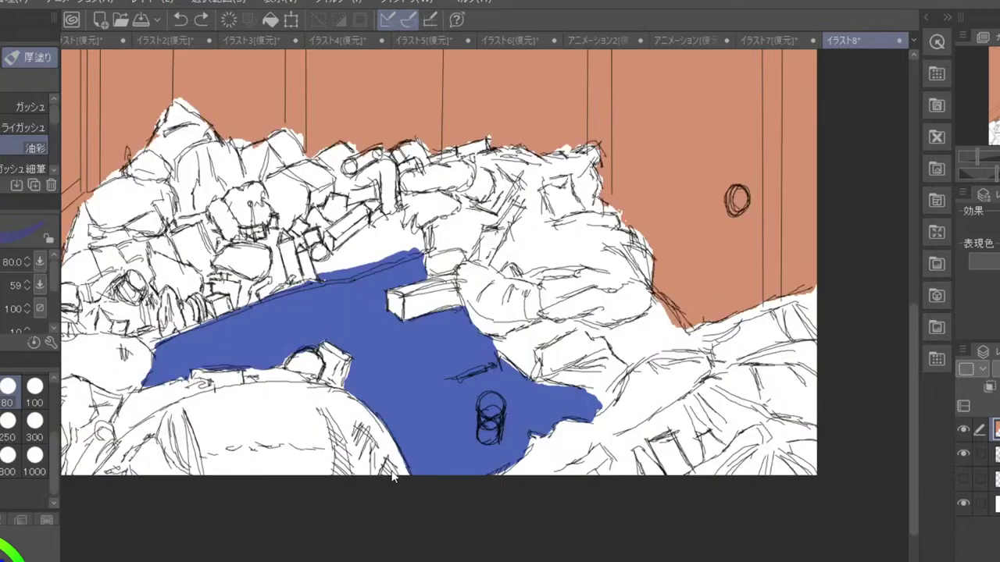
{"action": "left_click_drag", "start_coordinate": [268, 437], "coordinate": [401, 481]}
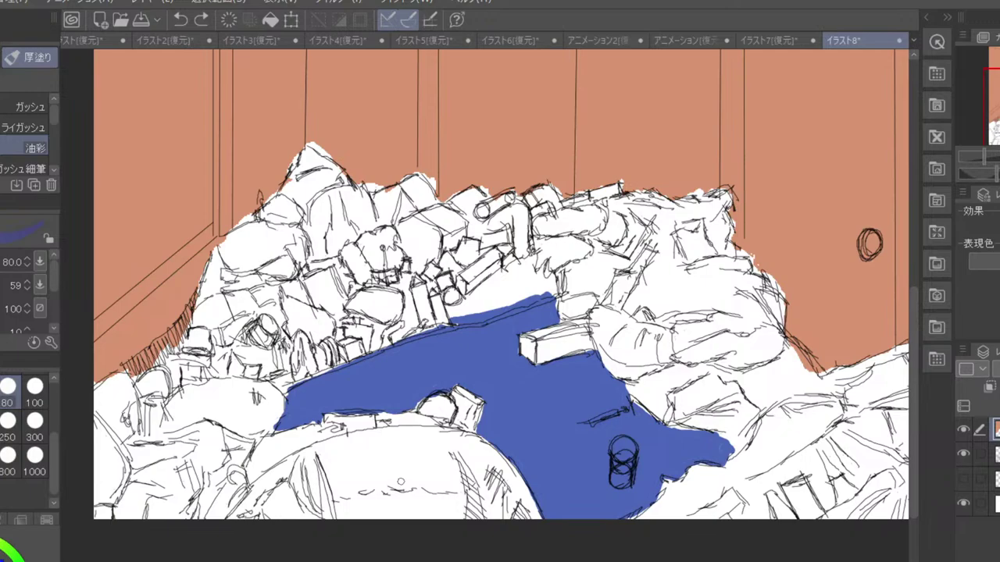
{"action": "left_click", "coordinate": [144, 241], "text": "alt"}
{"action": "left_click", "coordinate": [3, 559]}
{"action": "left_click", "coordinate": [34, 387]}
{"action": "mouse_move", "coordinate": [125, 362]}
{"action": "left_mouse_down"}
{"action": "mouse_move", "coordinate": [137, 372]}
{"action": "mouse_move", "coordinate": [156, 351]}
{"action": "mouse_move", "coordinate": [133, 377]}
{"action": "mouse_move", "coordinate": [161, 337]}
{"action": "mouse_move", "coordinate": [145, 364]}
{"action": "mouse_move", "coordinate": [178, 336]}
{"action": "mouse_move", "coordinate": [187, 281]}
{"action": "mouse_move", "coordinate": [224, 233]}
{"action": "mouse_move", "coordinate": [184, 323]}
{"action": "mouse_move", "coordinate": [186, 312]}
{"action": "left_mouse_up"}
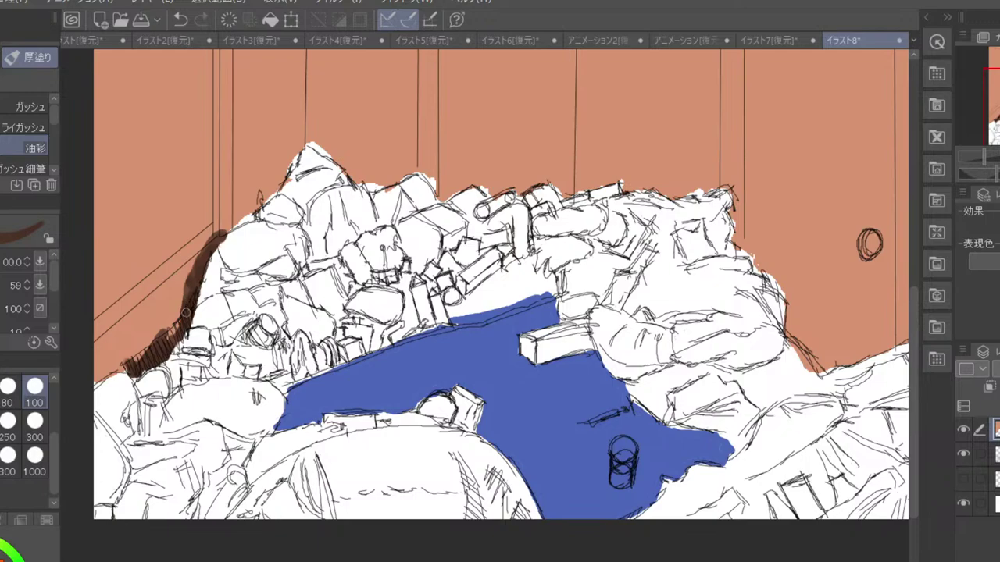
{"action": "scroll", "coordinate": [186, 313], "scroll_direction": "down", "scroll_amount": 3}
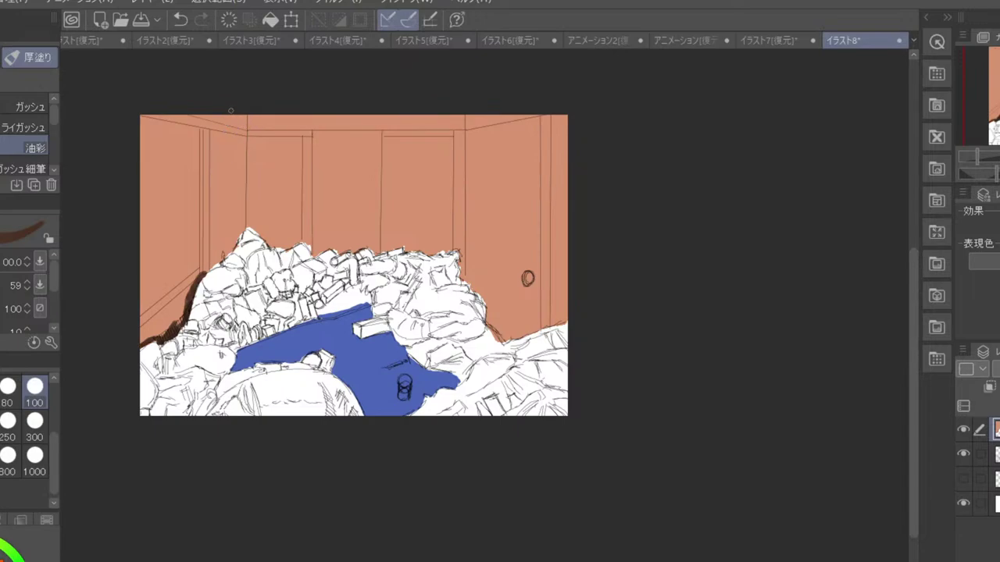
{"action": "left_click_drag", "start_coordinate": [182, 319], "coordinate": [161, 334]}
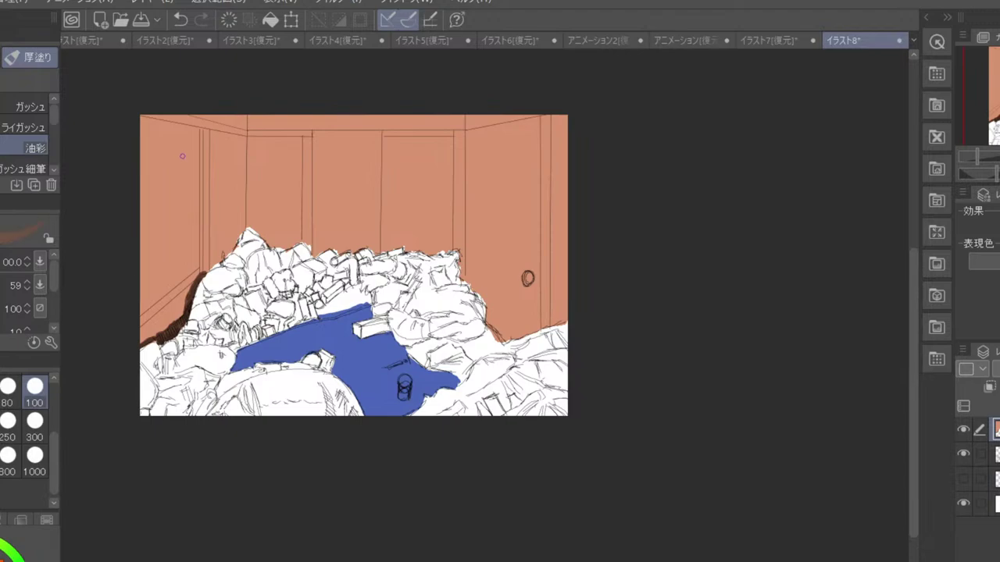
- Paint a brown wedge-shaped shadow on the back wall, widening from the left corner's upper end down to the clutter
{"action": "left_click_drag", "start_coordinate": [250, 136], "coordinate": [275, 232]}
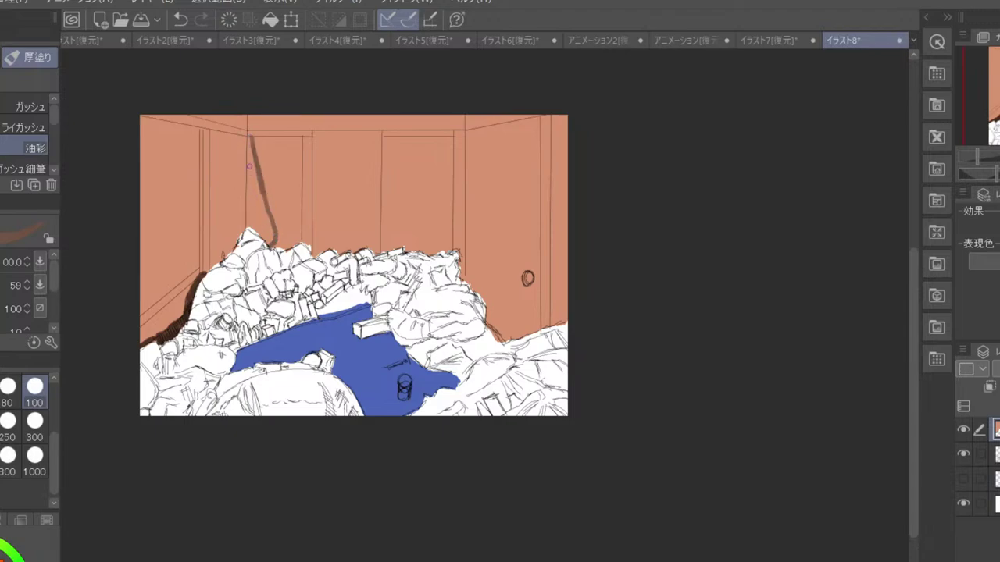
{"action": "left_click_drag", "start_coordinate": [252, 124], "coordinate": [248, 219]}
{"action": "mouse_move", "coordinate": [248, 168]}
{"action": "left_mouse_down"}
{"action": "mouse_move", "coordinate": [248, 228]}
{"action": "mouse_move", "coordinate": [252, 219]}
{"action": "mouse_move", "coordinate": [269, 247]}
{"action": "mouse_move", "coordinate": [252, 154]}
{"action": "mouse_move", "coordinate": [254, 203]}
{"action": "left_mouse_up"}
{"action": "mouse_move", "coordinate": [253, 159]}
{"action": "left_mouse_down"}
{"action": "mouse_move", "coordinate": [251, 211]}
{"action": "mouse_move", "coordinate": [253, 143]}
{"action": "mouse_move", "coordinate": [249, 134]}
{"action": "left_mouse_up"}
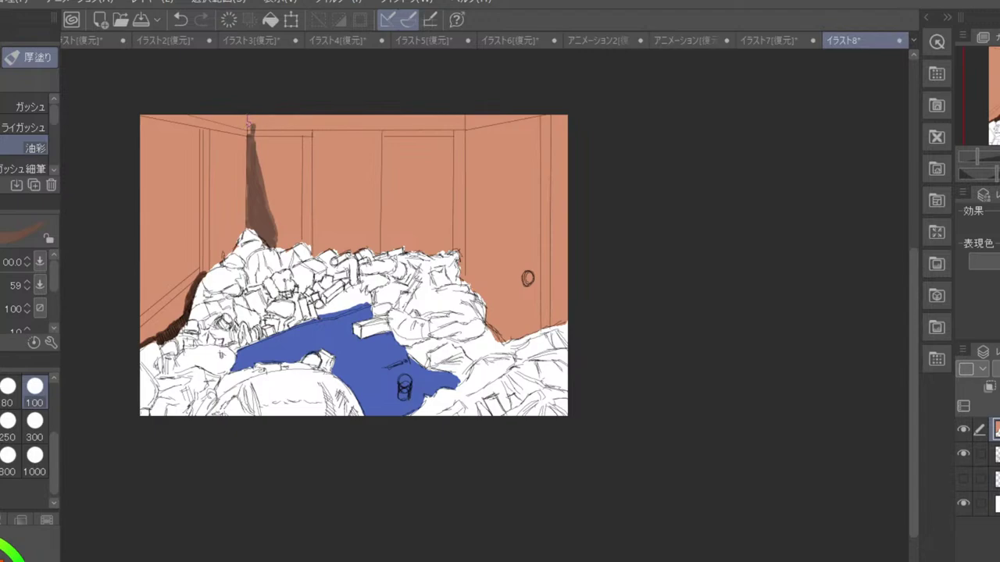
- Paint a brown shadow patch across the ceiling edge on both sides of the left back corner
{"action": "mouse_move", "coordinate": [248, 123]}
{"action": "left_mouse_down"}
{"action": "mouse_move", "coordinate": [256, 119]}
{"action": "mouse_move", "coordinate": [200, 114]}
{"action": "mouse_move", "coordinate": [242, 127]}
{"action": "mouse_move", "coordinate": [214, 113]}
{"action": "mouse_move", "coordinate": [244, 109]}
{"action": "left_mouse_up"}
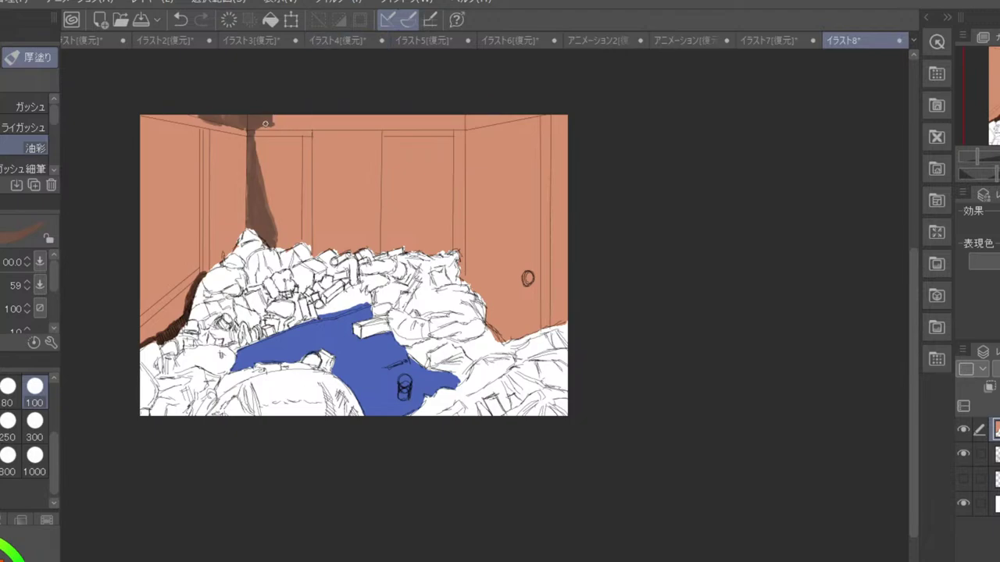
{"action": "mouse_move", "coordinate": [256, 128]}
{"action": "left_mouse_down"}
{"action": "mouse_move", "coordinate": [274, 129]}
{"action": "mouse_move", "coordinate": [285, 103]}
{"action": "left_mouse_up"}
{"action": "scroll", "coordinate": [239, 117], "scroll_direction": "up", "scroll_amount": 2}
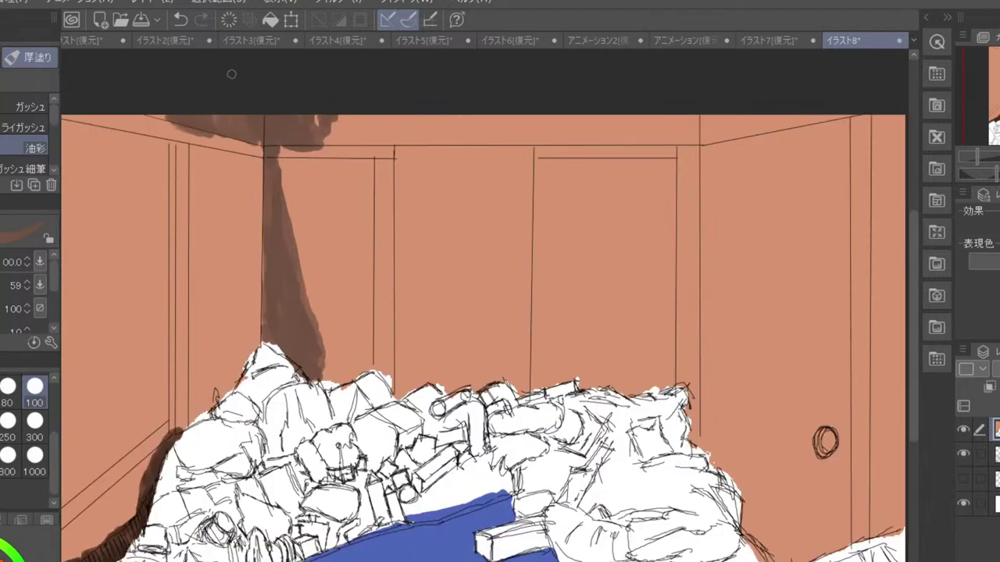
{"action": "left_click_drag", "start_coordinate": [180, 114], "coordinate": [162, 113]}
{"action": "mouse_move", "coordinate": [295, 119]}
{"action": "left_mouse_down"}
{"action": "mouse_move", "coordinate": [313, 122]}
{"action": "mouse_move", "coordinate": [275, 138]}
{"action": "mouse_move", "coordinate": [321, 136]}
{"action": "mouse_move", "coordinate": [216, 134]}
{"action": "left_mouse_up"}
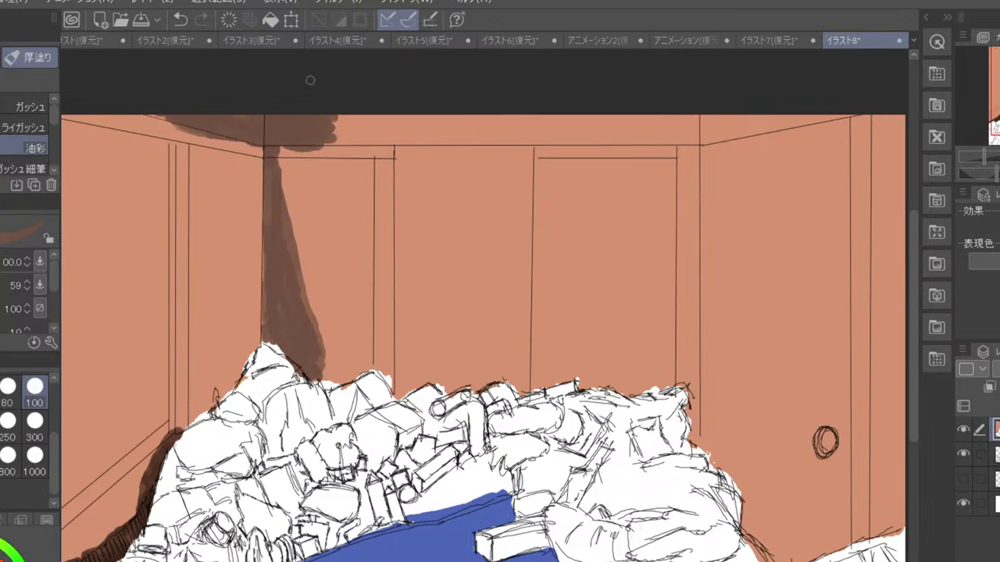
{"action": "mouse_move", "coordinate": [306, 127]}
{"action": "left_mouse_down"}
{"action": "mouse_move", "coordinate": [338, 121]}
{"action": "mouse_move", "coordinate": [328, 137]}
{"action": "mouse_move", "coordinate": [346, 119]}
{"action": "left_mouse_up"}
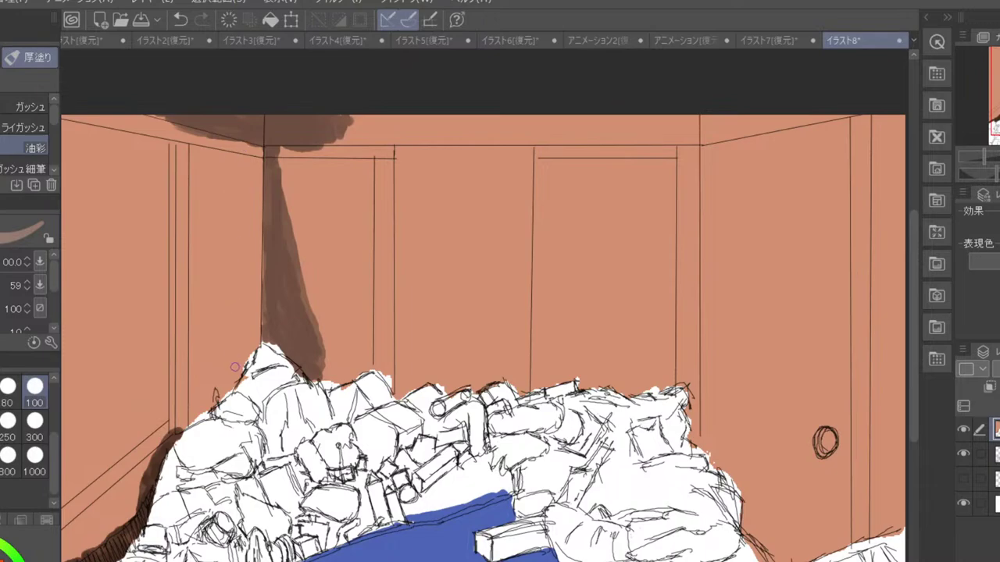
- Paint a lighter grey-brown shadow strip on the left wall beside the back corner, from the ceiling shadow down to the clutter
{"action": "left_click_drag", "start_coordinate": [237, 376], "coordinate": [235, 204]}
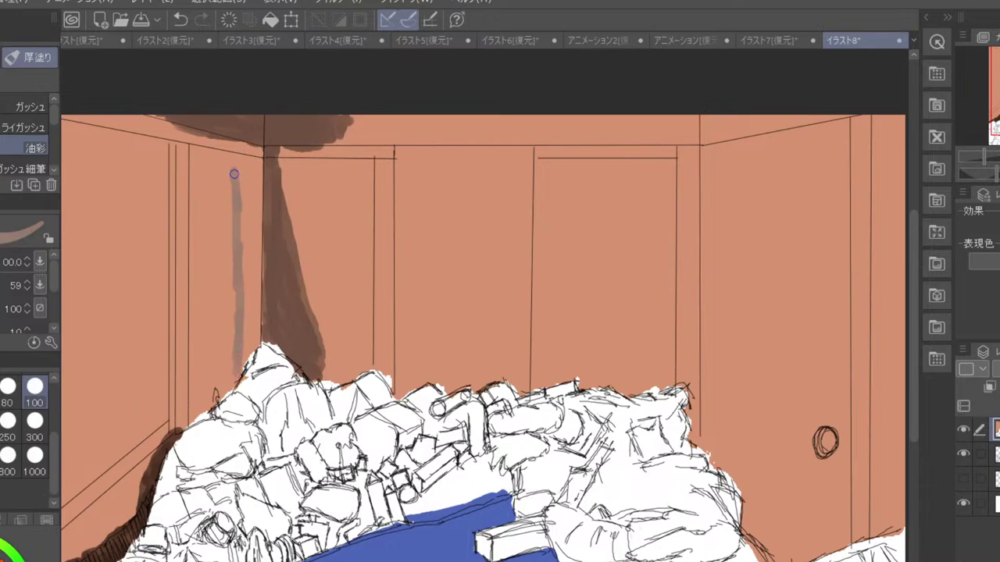
{"action": "mouse_move", "coordinate": [231, 169]}
{"action": "left_mouse_down"}
{"action": "mouse_move", "coordinate": [217, 143]}
{"action": "mouse_move", "coordinate": [237, 155]}
{"action": "mouse_move", "coordinate": [224, 146]}
{"action": "mouse_move", "coordinate": [224, 170]}
{"action": "mouse_move", "coordinate": [236, 140]}
{"action": "mouse_move", "coordinate": [247, 207]}
{"action": "mouse_move", "coordinate": [254, 148]}
{"action": "mouse_move", "coordinate": [257, 244]}
{"action": "mouse_move", "coordinate": [261, 151]}
{"action": "mouse_move", "coordinate": [256, 342]}
{"action": "mouse_move", "coordinate": [247, 355]}
{"action": "mouse_move", "coordinate": [245, 343]}
{"action": "mouse_move", "coordinate": [240, 368]}
{"action": "mouse_move", "coordinate": [241, 207]}
{"action": "mouse_move", "coordinate": [249, 197]}
{"action": "mouse_move", "coordinate": [255, 307]}
{"action": "mouse_move", "coordinate": [260, 254]}
{"action": "mouse_move", "coordinate": [232, 370]}
{"action": "left_mouse_up"}
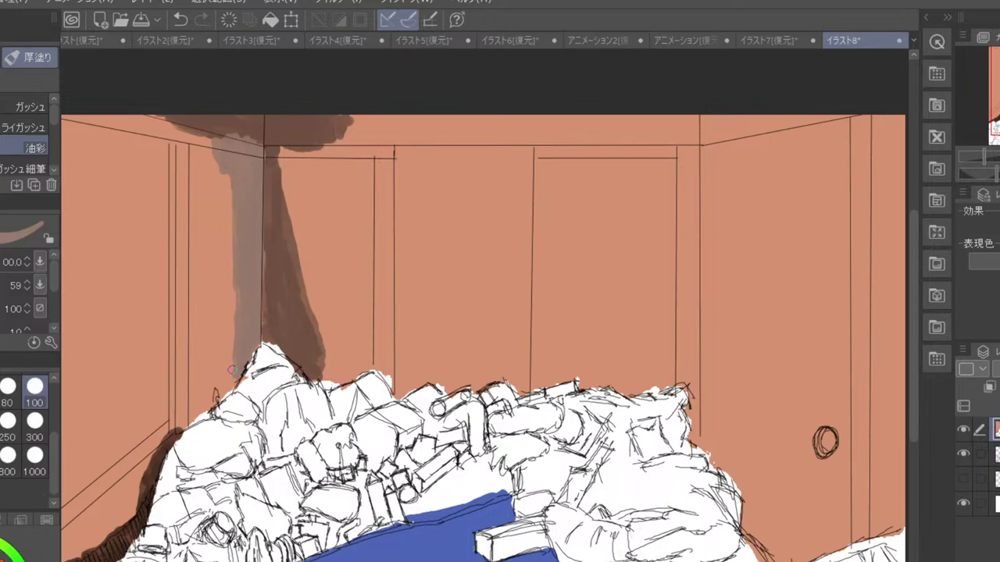
{"action": "scroll", "coordinate": [232, 370], "scroll_direction": "down", "scroll_amount": 1}
{"action": "scroll", "coordinate": [232, 370], "scroll_direction": "down", "scroll_amount": 1}
{"action": "scroll", "coordinate": [231, 370], "scroll_direction": "up", "scroll_amount": 1}
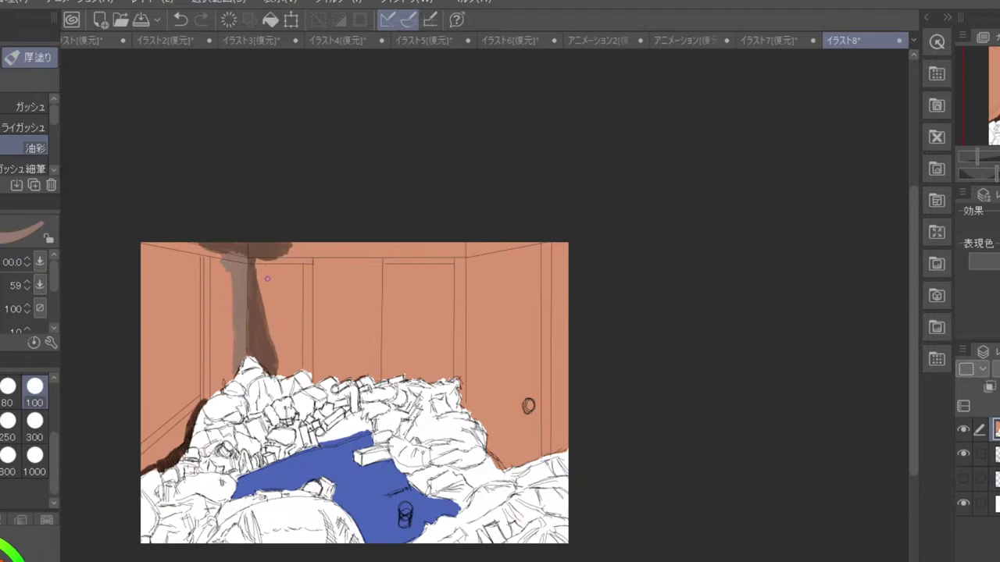
- Undo the grey-brown shadow strip on the left wall beside the back corner
{"action": "left_click_drag", "start_coordinate": [260, 272], "coordinate": [266, 309]}
{"action": "key", "text": "ctrl+z"}
{"action": "key", "text": "ctrl+z"}
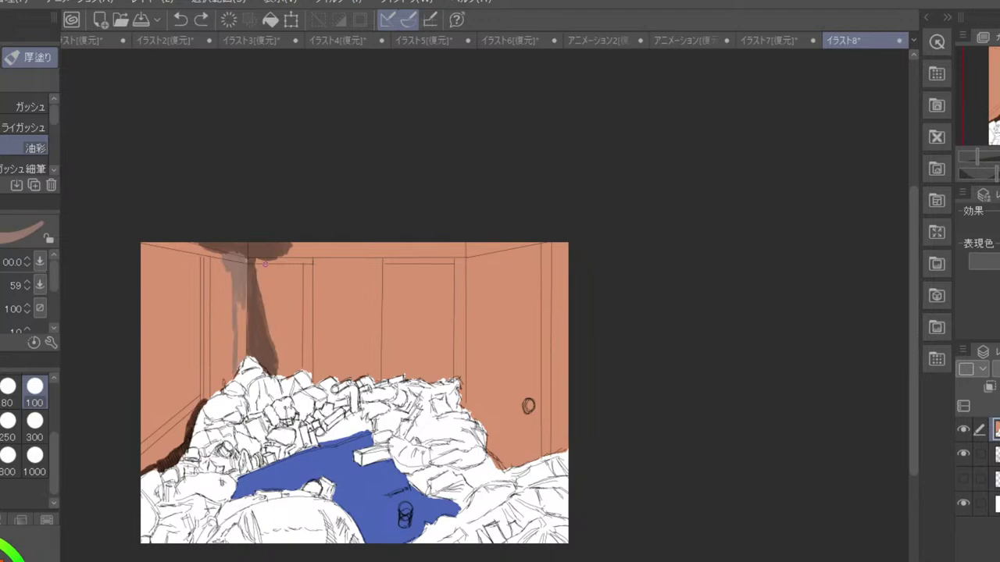
{"action": "key", "text": "ctrl+z"}
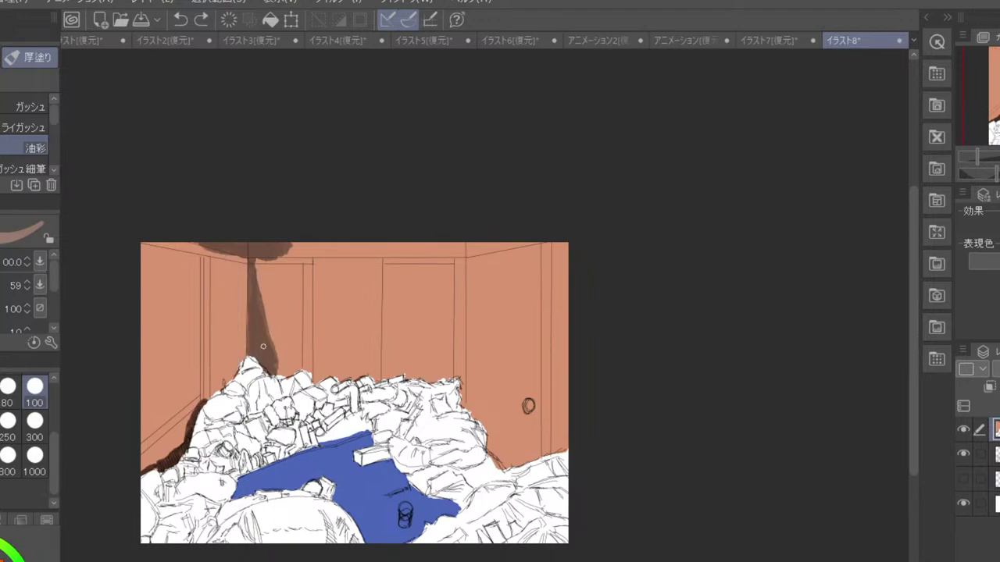
- Sample brown tones and repaint a soft brown shadow strip on the left wall beside the back corner, from the ceiling to the clutter
{"action": "left_click", "coordinate": [263, 346], "text": "alt"}
{"action": "left_click", "coordinate": [257, 344], "text": "alt"}
{"action": "mouse_move", "coordinate": [226, 292]}
{"action": "left_mouse_down"}
{"action": "mouse_move", "coordinate": [232, 320]}
{"action": "mouse_move", "coordinate": [235, 284]}
{"action": "left_mouse_up"}
{"action": "key", "text": "ctrl+z"}
{"action": "left_click", "coordinate": [231, 296], "text": "alt"}
{"action": "left_click_drag", "start_coordinate": [227, 275], "coordinate": [227, 264]}
{"action": "left_click_drag", "start_coordinate": [230, 278], "coordinate": [233, 336]}
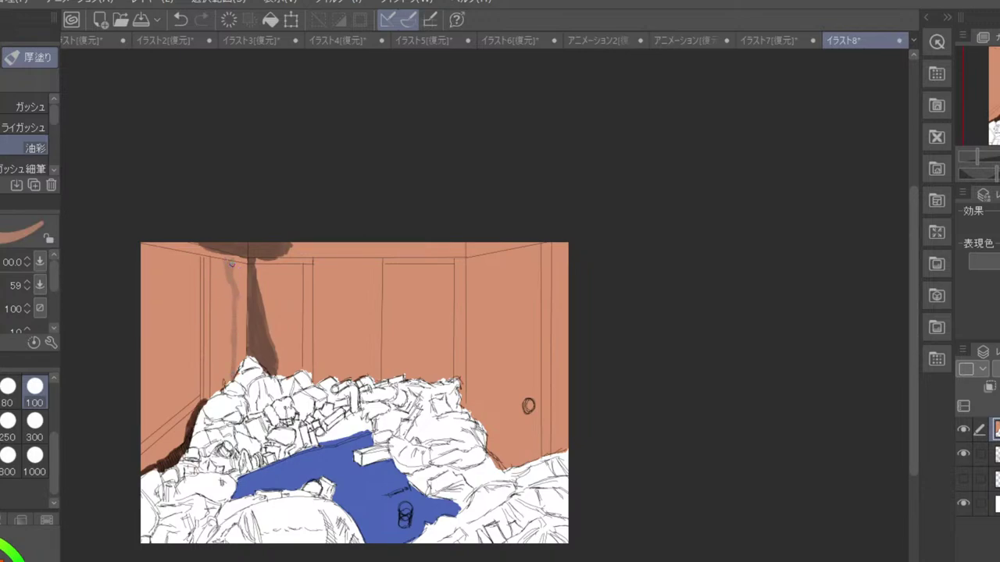
{"action": "mouse_move", "coordinate": [231, 264]}
{"action": "left_mouse_down"}
{"action": "mouse_move", "coordinate": [234, 292]}
{"action": "mouse_move", "coordinate": [240, 261]}
{"action": "mouse_move", "coordinate": [245, 277]}
{"action": "mouse_move", "coordinate": [239, 358]}
{"action": "left_mouse_up"}
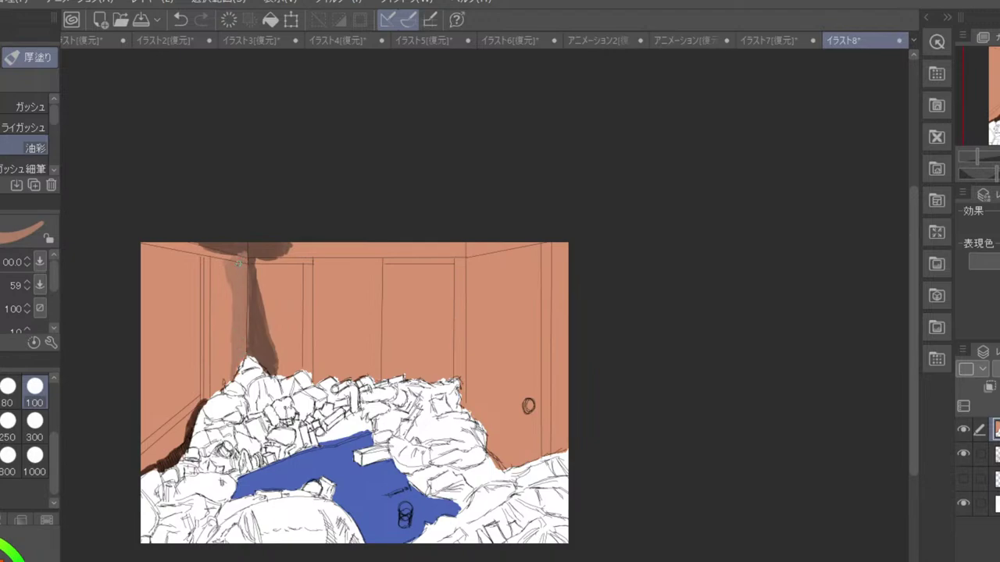
{"action": "key", "text": "ctrl+z"}
{"action": "scroll", "coordinate": [244, 293], "scroll_direction": "up", "scroll_amount": 2}
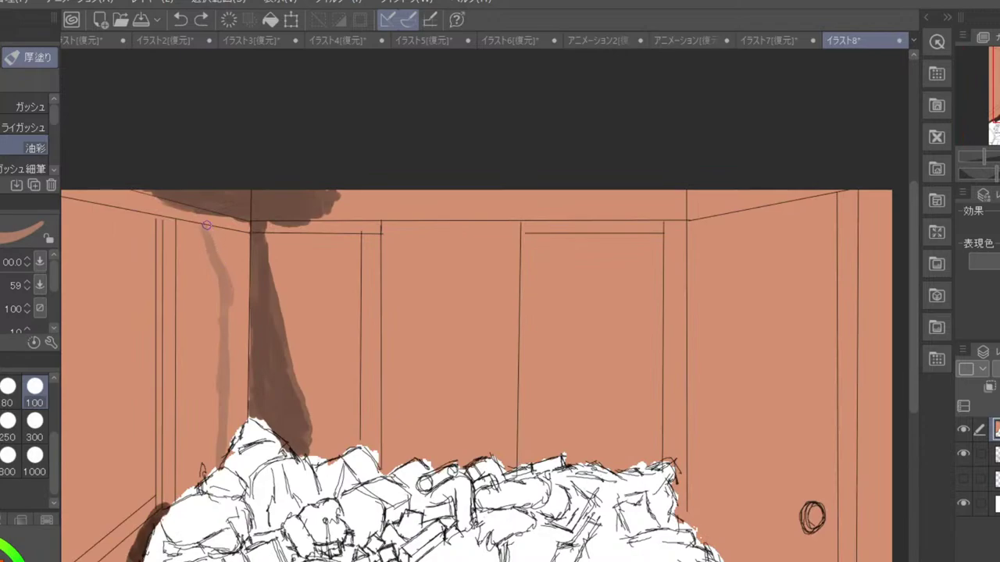
{"action": "mouse_move", "coordinate": [229, 221]}
{"action": "left_mouse_down"}
{"action": "mouse_move", "coordinate": [243, 228]}
{"action": "mouse_move", "coordinate": [247, 283]}
{"action": "mouse_move", "coordinate": [232, 441]}
{"action": "mouse_move", "coordinate": [235, 324]}
{"action": "mouse_move", "coordinate": [233, 338]}
{"action": "mouse_move", "coordinate": [213, 227]}
{"action": "mouse_move", "coordinate": [231, 282]}
{"action": "mouse_move", "coordinate": [235, 230]}
{"action": "left_mouse_up"}
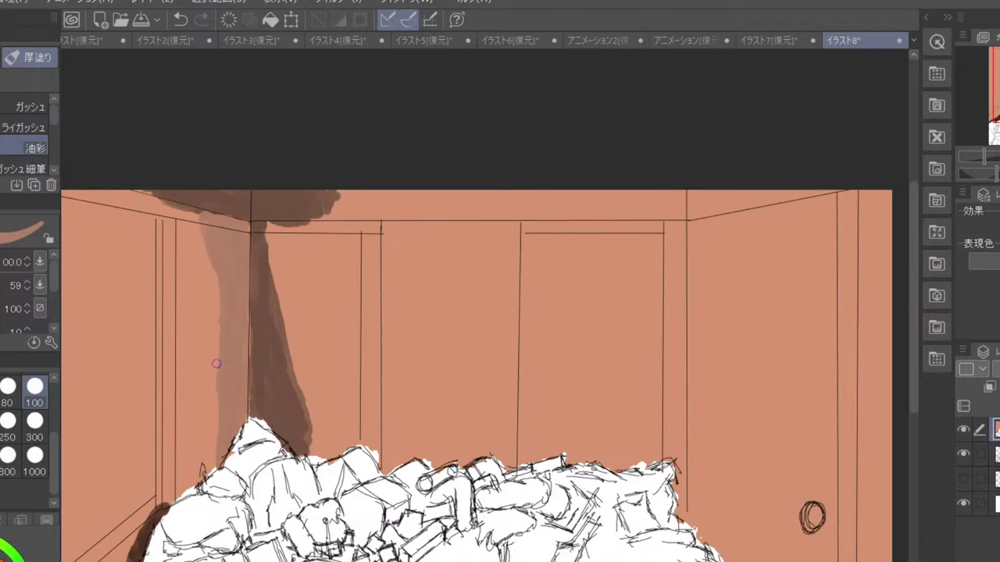
- Cover the back wall's leftmost panel with a reddish brown, enlarging the brush to 250 and finishing the edge above the clutter at size 80
{"action": "mouse_move", "coordinate": [266, 238]}
{"action": "left_mouse_down"}
{"action": "mouse_move", "coordinate": [277, 269]}
{"action": "mouse_move", "coordinate": [295, 223]}
{"action": "mouse_move", "coordinate": [305, 293]}
{"action": "mouse_move", "coordinate": [316, 218]}
{"action": "mouse_move", "coordinate": [316, 255]}
{"action": "left_mouse_up"}
{"action": "key", "text": "ctrl+z"}
{"action": "left_click", "coordinate": [6, 559]}
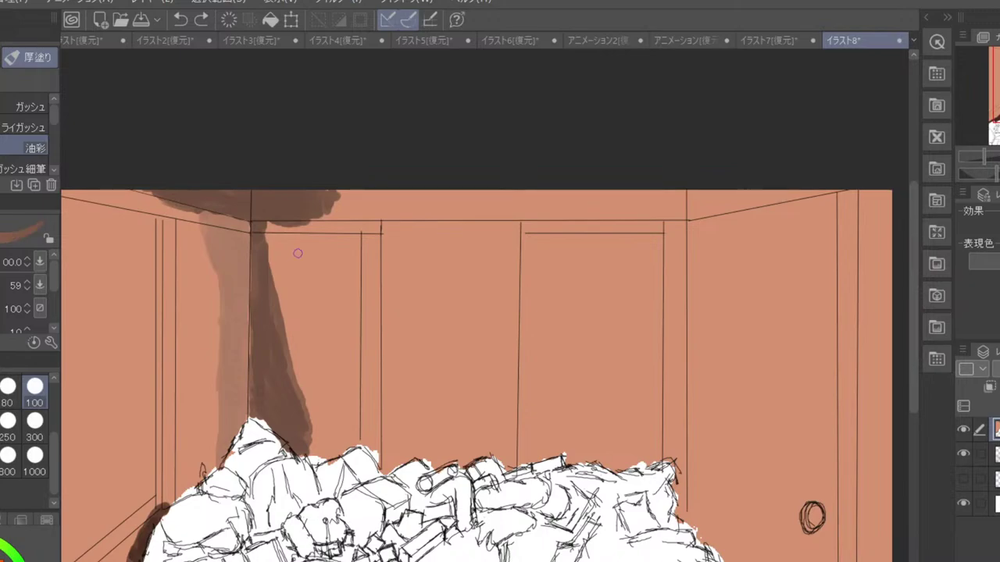
{"action": "mouse_move", "coordinate": [264, 228]}
{"action": "left_mouse_down"}
{"action": "mouse_move", "coordinate": [273, 254]}
{"action": "mouse_move", "coordinate": [278, 227]}
{"action": "mouse_move", "coordinate": [285, 238]}
{"action": "mouse_move", "coordinate": [291, 292]}
{"action": "mouse_move", "coordinate": [308, 244]}
{"action": "mouse_move", "coordinate": [317, 289]}
{"action": "mouse_move", "coordinate": [313, 235]}
{"action": "mouse_move", "coordinate": [312, 298]}
{"action": "mouse_move", "coordinate": [323, 260]}
{"action": "mouse_move", "coordinate": [342, 291]}
{"action": "mouse_move", "coordinate": [356, 269]}
{"action": "left_mouse_up"}
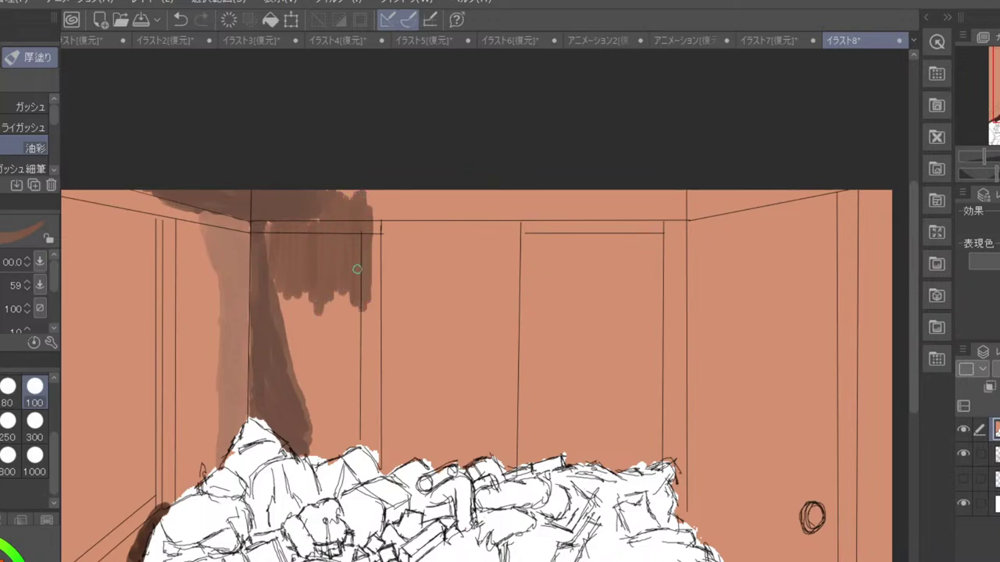
{"action": "left_click", "coordinate": [8, 421]}
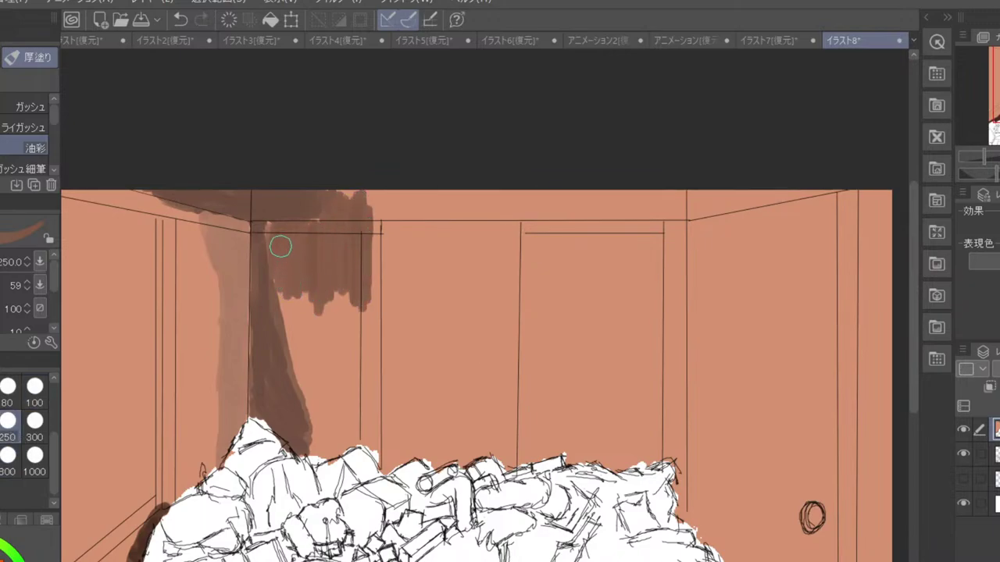
{"action": "mouse_move", "coordinate": [280, 247]}
{"action": "left_mouse_down"}
{"action": "mouse_move", "coordinate": [311, 393]}
{"action": "mouse_move", "coordinate": [306, 302]}
{"action": "mouse_move", "coordinate": [319, 372]}
{"action": "mouse_move", "coordinate": [284, 260]}
{"action": "mouse_move", "coordinate": [318, 434]}
{"action": "mouse_move", "coordinate": [333, 288]}
{"action": "mouse_move", "coordinate": [324, 269]}
{"action": "mouse_move", "coordinate": [337, 400]}
{"action": "mouse_move", "coordinate": [345, 272]}
{"action": "mouse_move", "coordinate": [348, 312]}
{"action": "mouse_move", "coordinate": [362, 238]}
{"action": "mouse_move", "coordinate": [364, 310]}
{"action": "mouse_move", "coordinate": [368, 240]}
{"action": "mouse_move", "coordinate": [369, 436]}
{"action": "mouse_move", "coordinate": [356, 429]}
{"action": "mouse_move", "coordinate": [316, 451]}
{"action": "mouse_move", "coordinate": [333, 408]}
{"action": "mouse_move", "coordinate": [350, 424]}
{"action": "mouse_move", "coordinate": [359, 387]}
{"action": "left_mouse_up"}
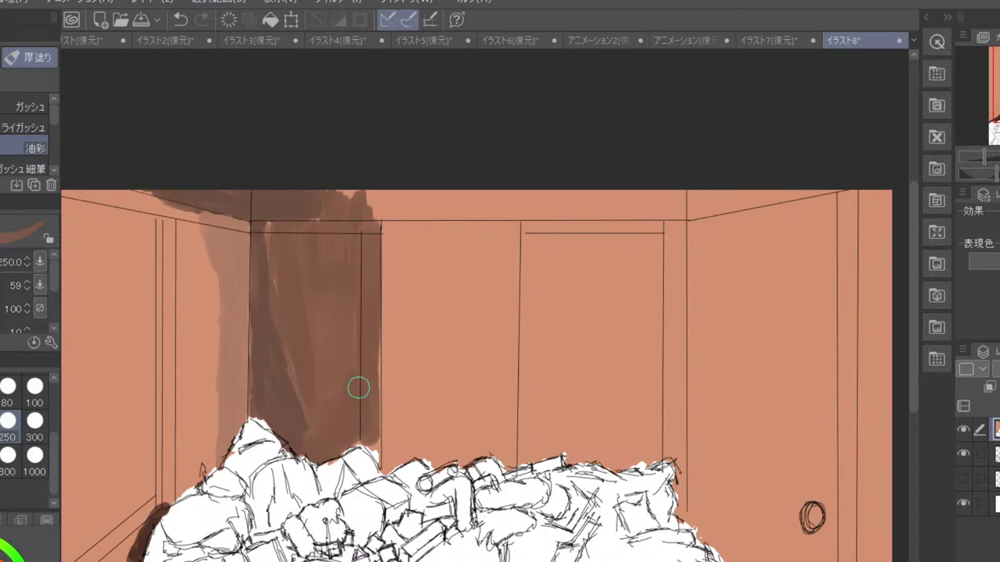
{"action": "left_click", "coordinate": [9, 403]}
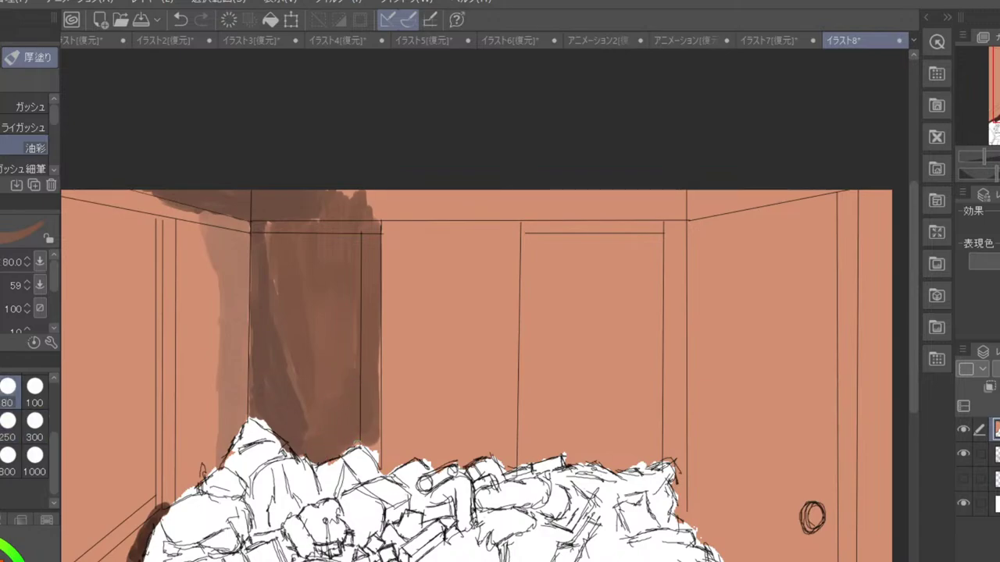
{"action": "mouse_move", "coordinate": [355, 444]}
{"action": "left_mouse_down"}
{"action": "mouse_move", "coordinate": [376, 464]}
{"action": "mouse_move", "coordinate": [377, 435]}
{"action": "mouse_move", "coordinate": [378, 466]}
{"action": "left_mouse_up"}
- Paint a darker brown wedge at size 80 along the left back corner, widening down to the clutter
{"action": "scroll", "coordinate": [275, 238], "scroll_direction": "down", "scroll_amount": 3}
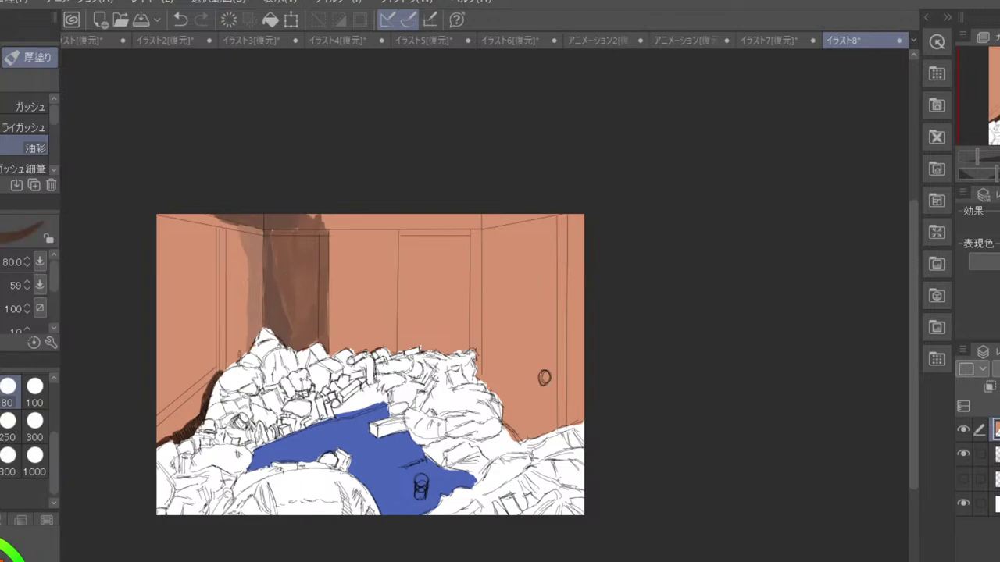
{"action": "left_click_drag", "start_coordinate": [267, 240], "coordinate": [266, 318]}
{"action": "left_click_drag", "start_coordinate": [269, 240], "coordinate": [286, 322]}
{"action": "left_click_drag", "start_coordinate": [272, 269], "coordinate": [289, 336]}
{"action": "scroll", "coordinate": [274, 300], "scroll_direction": "up", "scroll_amount": 2}
{"action": "key", "text": "ctrl+z"}
{"action": "mouse_move", "coordinate": [261, 346]}
{"action": "left_mouse_down"}
{"action": "mouse_move", "coordinate": [279, 368]}
{"action": "mouse_move", "coordinate": [277, 357]}
{"action": "mouse_move", "coordinate": [267, 355]}
{"action": "mouse_move", "coordinate": [278, 369]}
{"action": "mouse_move", "coordinate": [260, 336]}
{"action": "mouse_move", "coordinate": [293, 366]}
{"action": "mouse_move", "coordinate": [301, 341]}
{"action": "mouse_move", "coordinate": [266, 185]}
{"action": "mouse_move", "coordinate": [258, 308]}
{"action": "mouse_move", "coordinate": [257, 263]}
{"action": "left_mouse_up"}
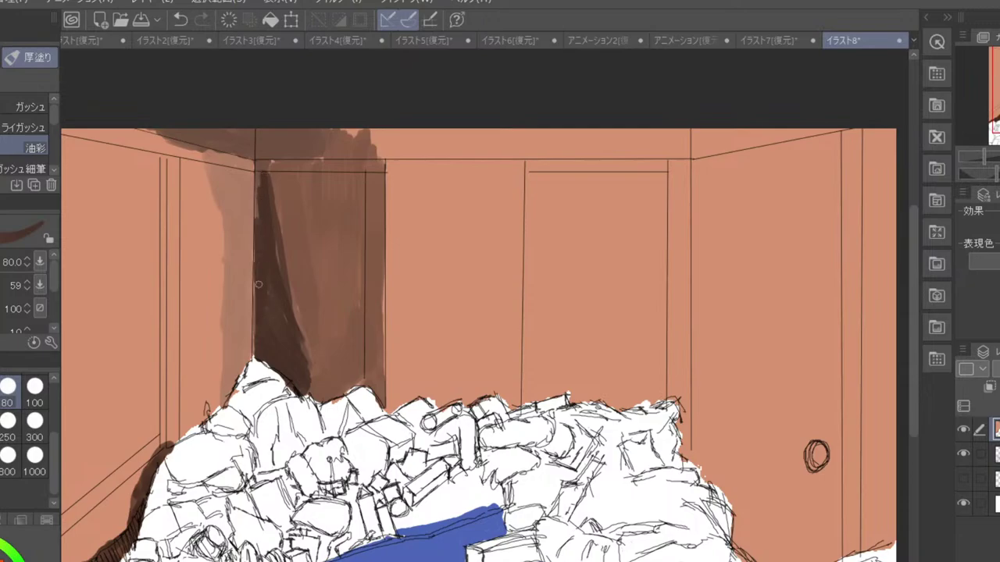
- Paint a narrow dark brown strip down the right back corner, from the ceiling to the clutter
{"action": "scroll", "coordinate": [259, 284], "scroll_direction": "down", "scroll_amount": 3}
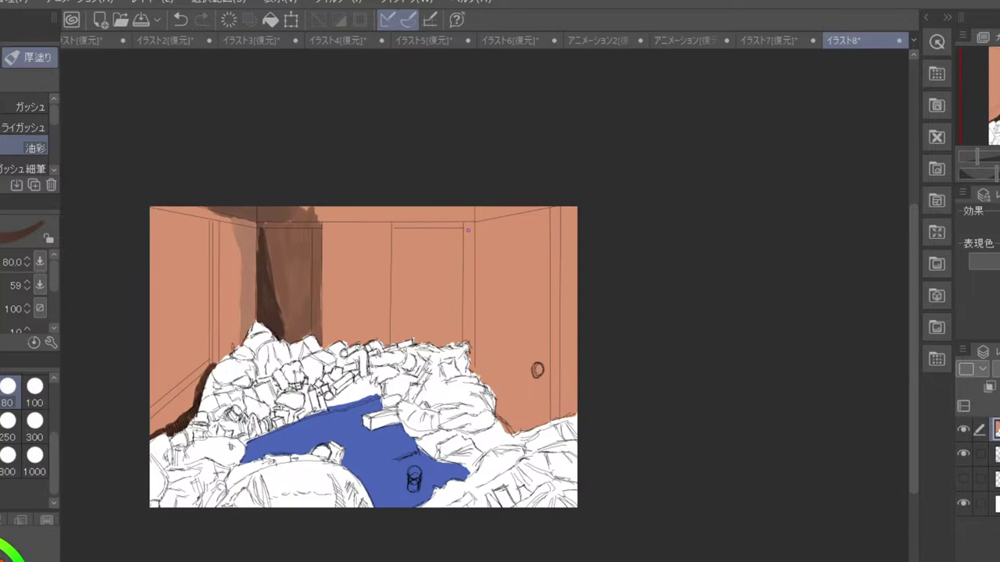
{"action": "left_click_drag", "start_coordinate": [468, 230], "coordinate": [471, 340]}
{"action": "left_click_drag", "start_coordinate": [470, 255], "coordinate": [472, 353]}
{"action": "mouse_move", "coordinate": [472, 313]}
{"action": "left_mouse_down"}
{"action": "mouse_move", "coordinate": [472, 370]}
{"action": "mouse_move", "coordinate": [471, 205]}
{"action": "left_mouse_up"}
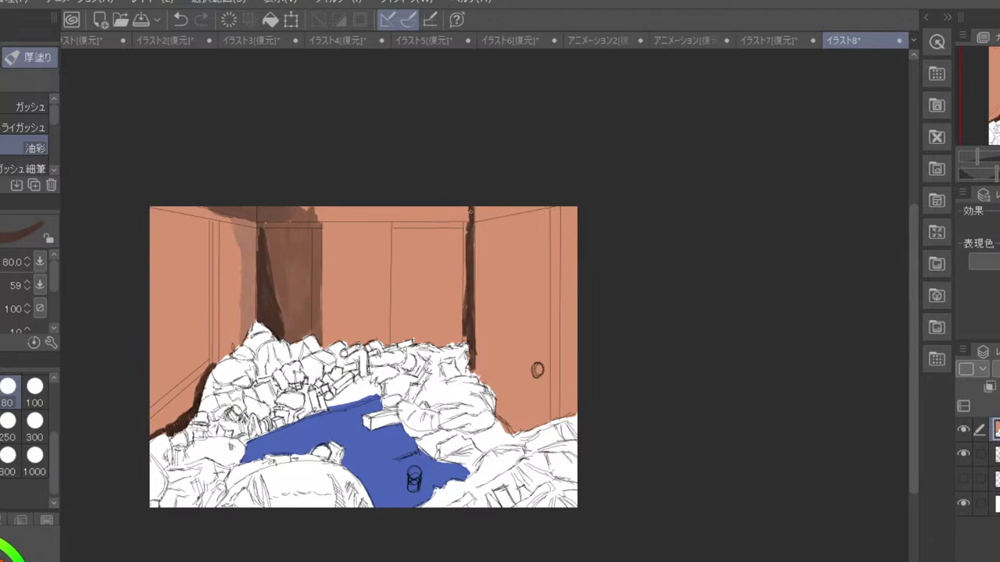
- Fill the band above the back wall's panels with brown at brush size 200, joining the shadows of both back corners
{"action": "left_click", "coordinate": [0, 425]}
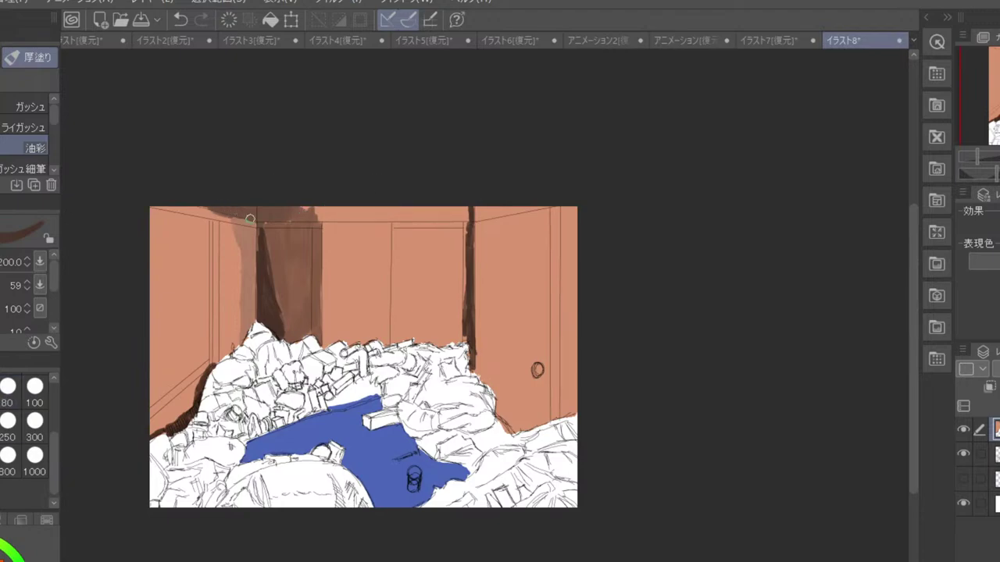
{"action": "mouse_move", "coordinate": [452, 211]}
{"action": "left_mouse_down"}
{"action": "mouse_move", "coordinate": [413, 217]}
{"action": "mouse_move", "coordinate": [453, 216]}
{"action": "mouse_move", "coordinate": [423, 212]}
{"action": "mouse_move", "coordinate": [424, 204]}
{"action": "mouse_move", "coordinate": [438, 214]}
{"action": "mouse_move", "coordinate": [465, 207]}
{"action": "mouse_move", "coordinate": [466, 188]}
{"action": "mouse_move", "coordinate": [394, 198]}
{"action": "mouse_move", "coordinate": [417, 217]}
{"action": "mouse_move", "coordinate": [413, 206]}
{"action": "mouse_move", "coordinate": [399, 217]}
{"action": "mouse_move", "coordinate": [416, 214]}
{"action": "mouse_move", "coordinate": [386, 208]}
{"action": "left_mouse_up"}
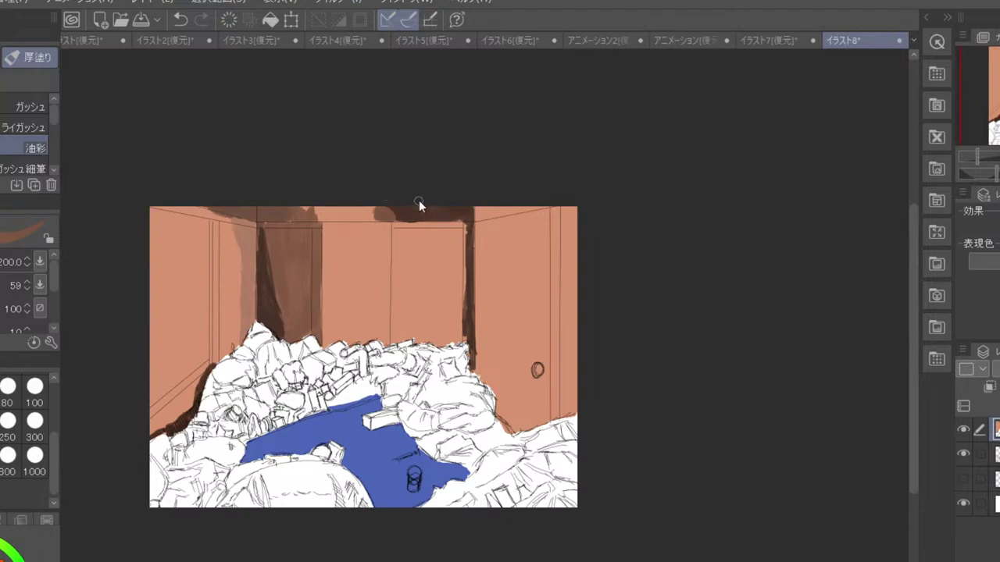
{"action": "key", "text": "ctrl+z"}
{"action": "left_click", "coordinate": [413, 212], "text": "alt"}
{"action": "left_click", "coordinate": [415, 208], "text": "alt"}
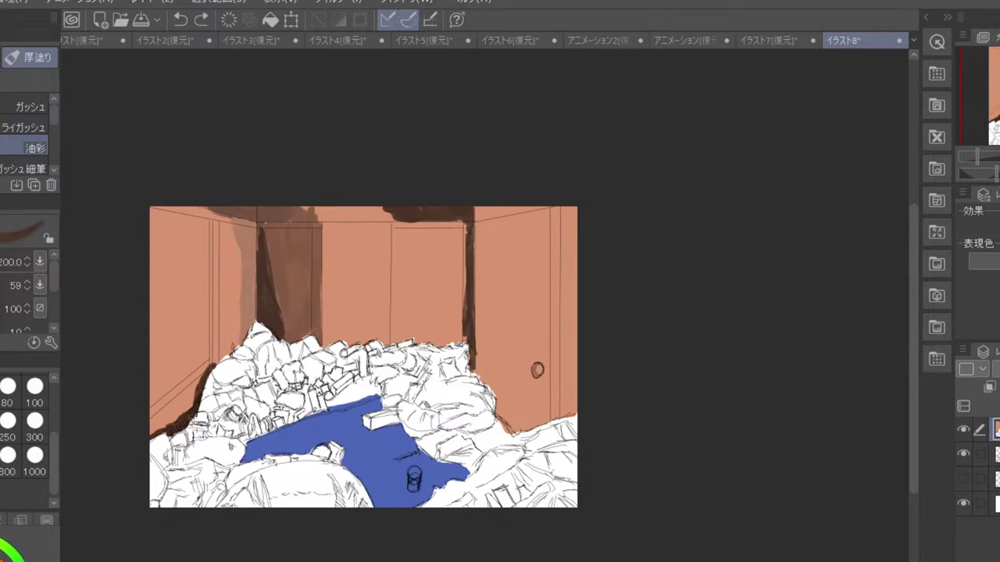
{"action": "mouse_move", "coordinate": [388, 214]}
{"action": "left_mouse_down"}
{"action": "mouse_move", "coordinate": [362, 206]}
{"action": "mouse_move", "coordinate": [297, 211]}
{"action": "mouse_move", "coordinate": [397, 212]}
{"action": "left_mouse_up"}
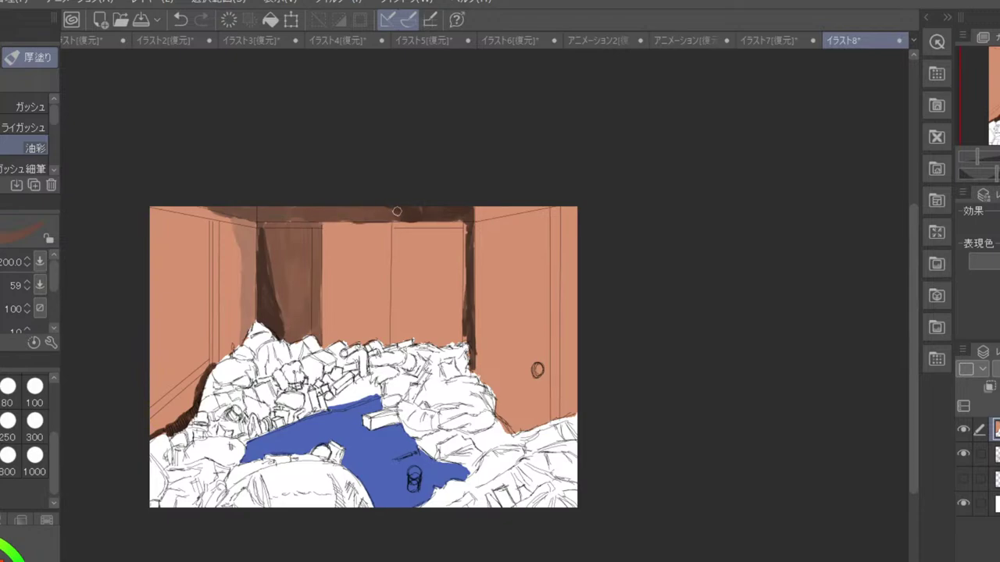
{"action": "scroll", "coordinate": [396, 206], "scroll_direction": "up", "scroll_amount": 2}
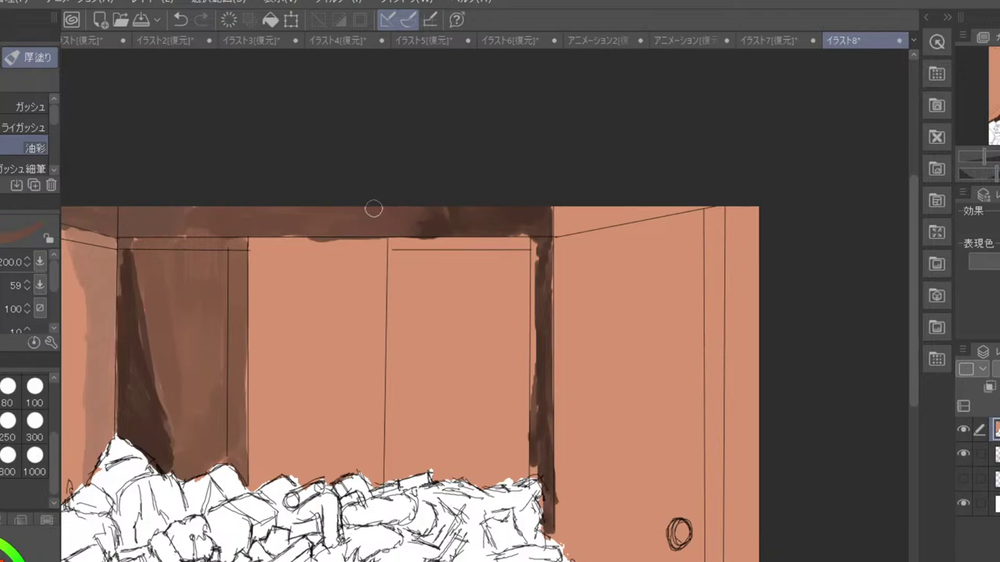
{"action": "mouse_move", "coordinate": [442, 220]}
{"action": "left_mouse_down"}
{"action": "mouse_move", "coordinate": [407, 207]}
{"action": "mouse_move", "coordinate": [407, 228]}
{"action": "mouse_move", "coordinate": [420, 223]}
{"action": "left_mouse_up"}
- Pick a yellow brush colour and add a new layer above the wall colours
{"action": "scroll", "coordinate": [414, 204], "scroll_direction": "down", "scroll_amount": 3}
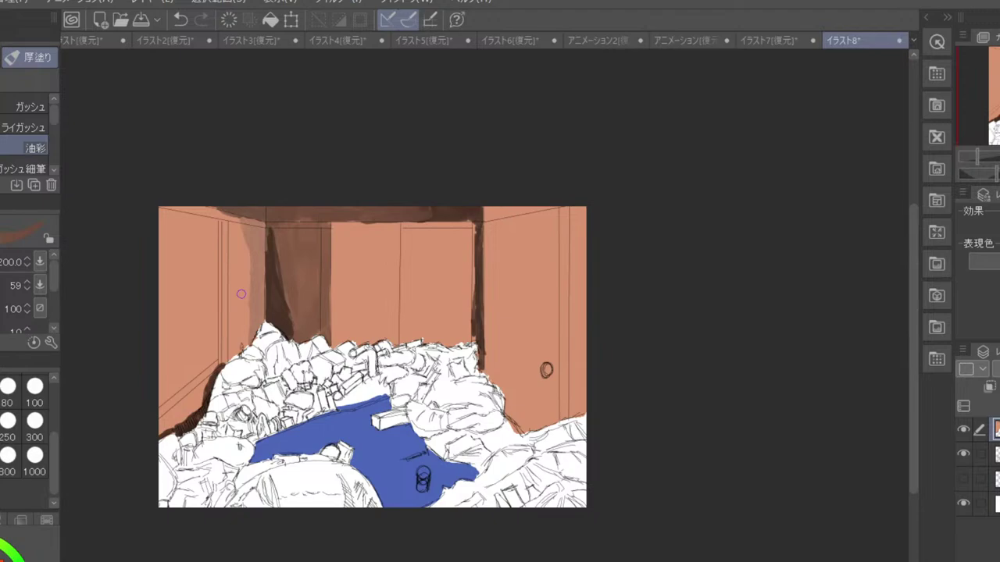
{"action": "left_click", "coordinate": [2, 541]}
{"action": "left_click_drag", "start_coordinate": [2, 561], "coordinate": [3, 559]}
{"action": "key", "text": "ctrl+shift+n"}
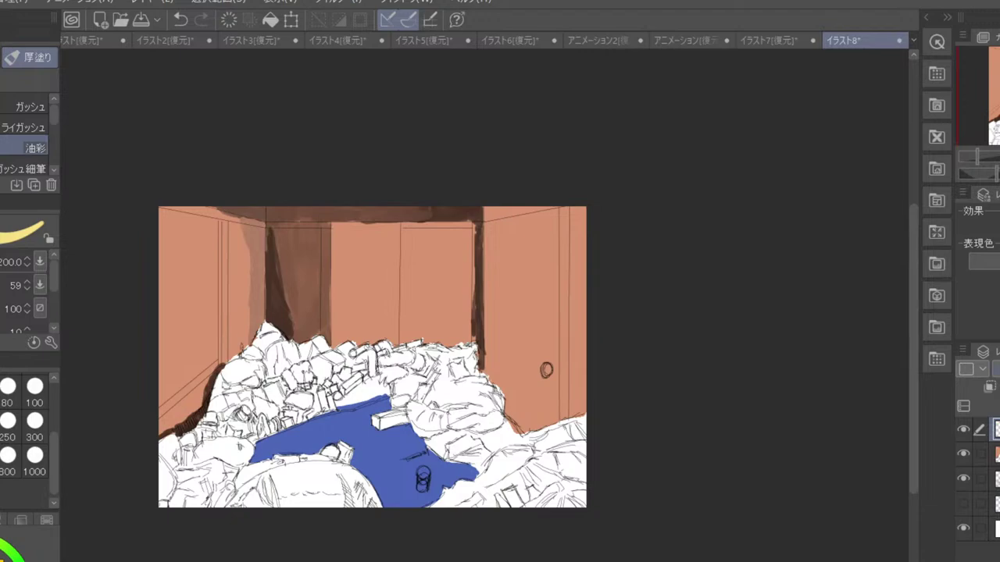
- Paint yellow over the left wall's section beside the back corner, its strip above the clutter, the door frame and the ceiling edge
{"action": "mouse_move", "coordinate": [258, 228]}
{"action": "left_mouse_down"}
{"action": "mouse_move", "coordinate": [253, 304]}
{"action": "mouse_move", "coordinate": [244, 226]}
{"action": "left_mouse_up"}
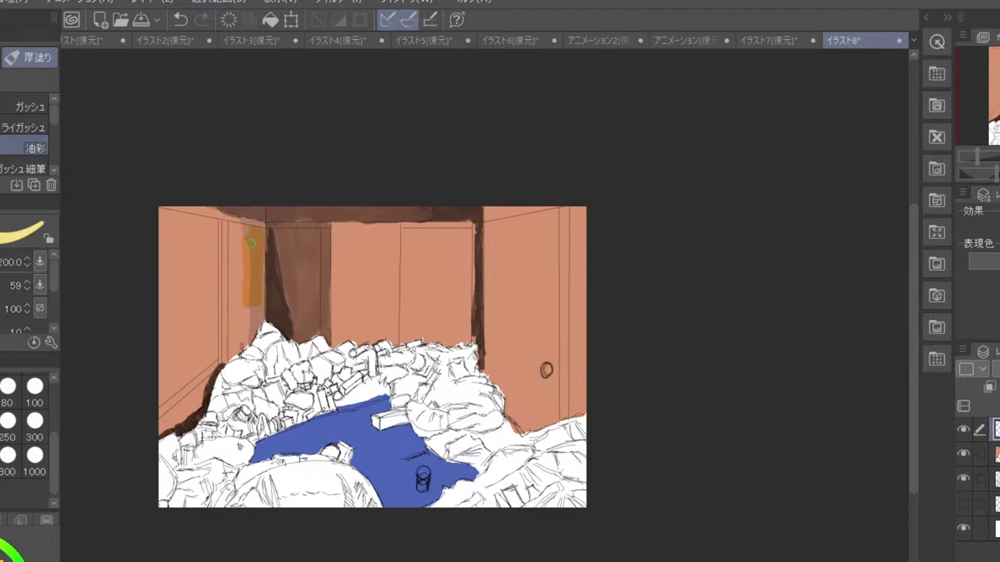
{"action": "mouse_move", "coordinate": [247, 305]}
{"action": "left_mouse_down"}
{"action": "mouse_move", "coordinate": [249, 267]}
{"action": "mouse_move", "coordinate": [232, 243]}
{"action": "mouse_move", "coordinate": [233, 343]}
{"action": "mouse_move", "coordinate": [238, 305]}
{"action": "mouse_move", "coordinate": [250, 343]}
{"action": "mouse_move", "coordinate": [263, 232]}
{"action": "left_mouse_up"}
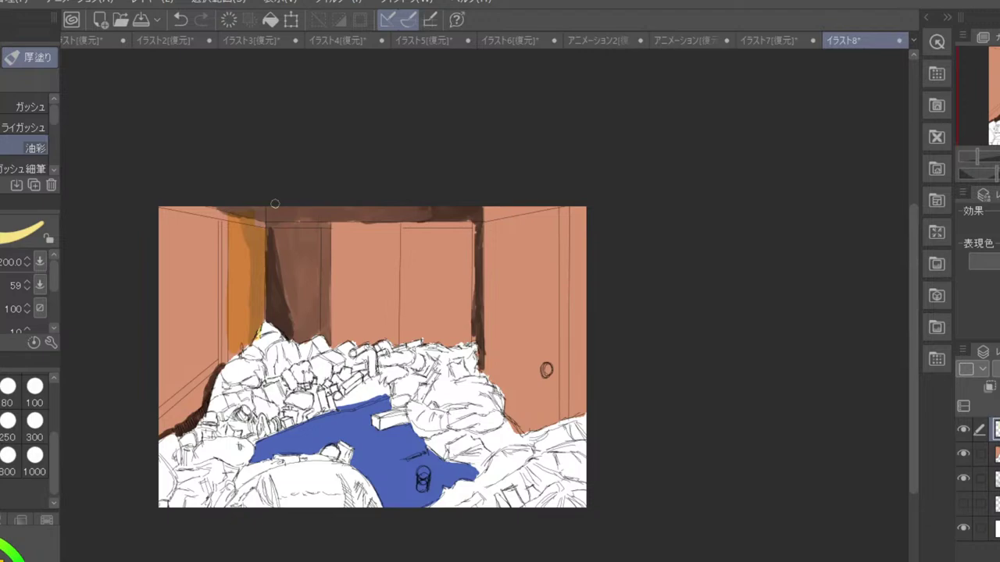
{"action": "mouse_move", "coordinate": [159, 435]}
{"action": "left_mouse_down"}
{"action": "mouse_move", "coordinate": [179, 410]}
{"action": "mouse_move", "coordinate": [185, 423]}
{"action": "mouse_move", "coordinate": [217, 371]}
{"action": "left_mouse_up"}
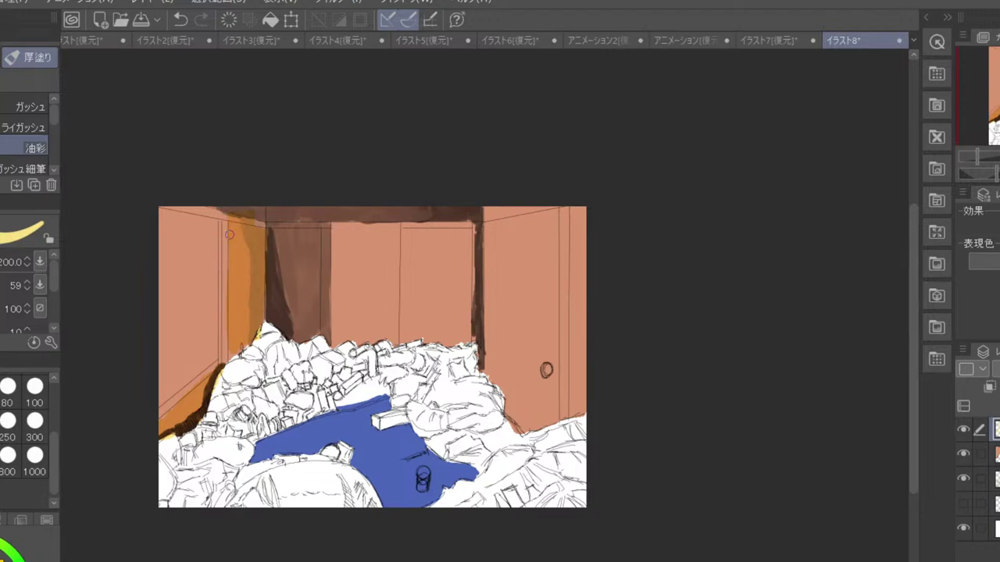
{"action": "mouse_move", "coordinate": [228, 243]}
{"action": "left_mouse_down"}
{"action": "mouse_move", "coordinate": [225, 312]}
{"action": "mouse_move", "coordinate": [228, 202]}
{"action": "mouse_move", "coordinate": [196, 212]}
{"action": "mouse_move", "coordinate": [170, 202]}
{"action": "mouse_move", "coordinate": [222, 205]}
{"action": "left_mouse_up"}
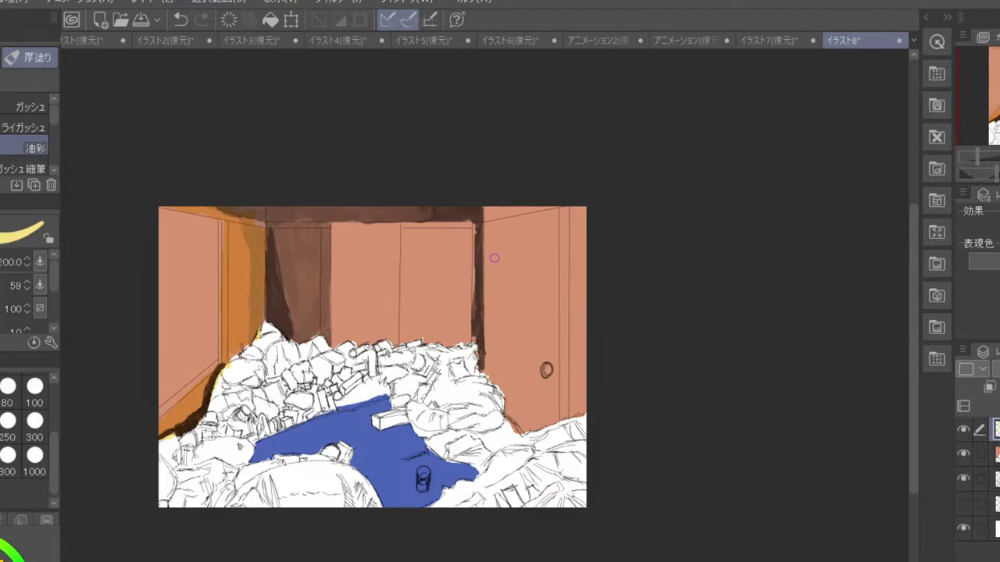
{"action": "mouse_move", "coordinate": [482, 214]}
{"action": "left_mouse_down"}
{"action": "mouse_move", "coordinate": [485, 282]}
{"action": "mouse_move", "coordinate": [496, 234]}
{"action": "mouse_move", "coordinate": [525, 235]}
{"action": "mouse_move", "coordinate": [487, 260]}
{"action": "mouse_move", "coordinate": [486, 375]}
{"action": "left_mouse_up"}
{"action": "left_click_drag", "start_coordinate": [490, 246], "coordinate": [490, 397]}
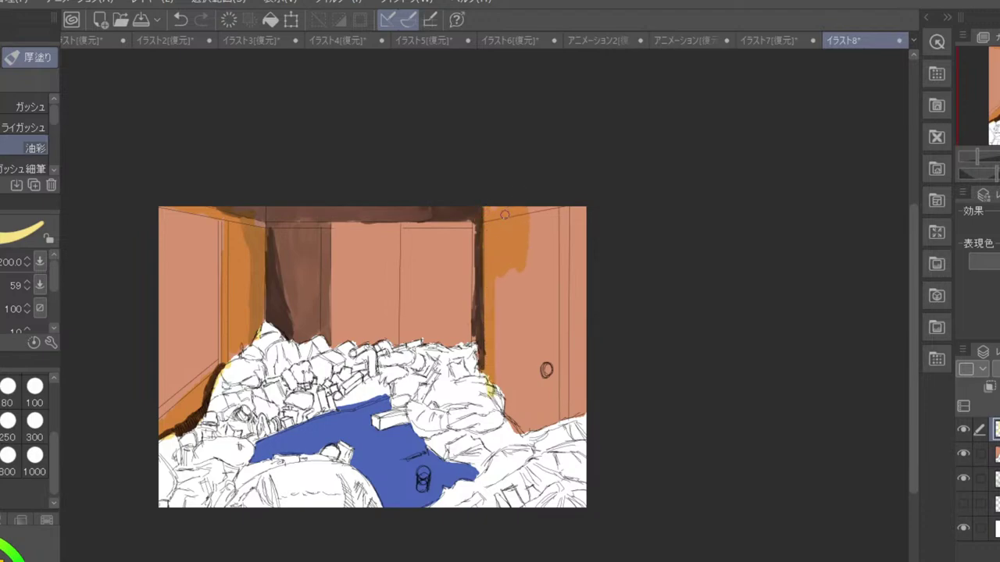
{"action": "mouse_move", "coordinate": [503, 214]}
{"action": "left_mouse_down"}
{"action": "mouse_move", "coordinate": [499, 350]}
{"action": "mouse_move", "coordinate": [513, 406]}
{"action": "left_mouse_up"}
{"action": "left_click_drag", "start_coordinate": [513, 269], "coordinate": [528, 438]}
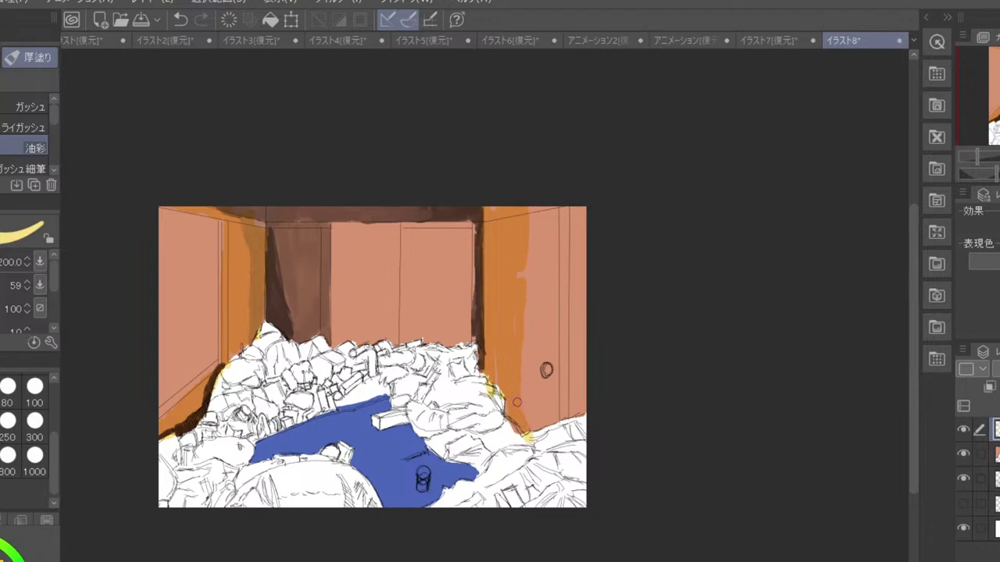
{"action": "key", "text": "ctrl+z"}
{"action": "key", "text": "ctrl+z"}
{"action": "key", "text": "ctrl+z"}
{"action": "key", "text": "ctrl+z"}
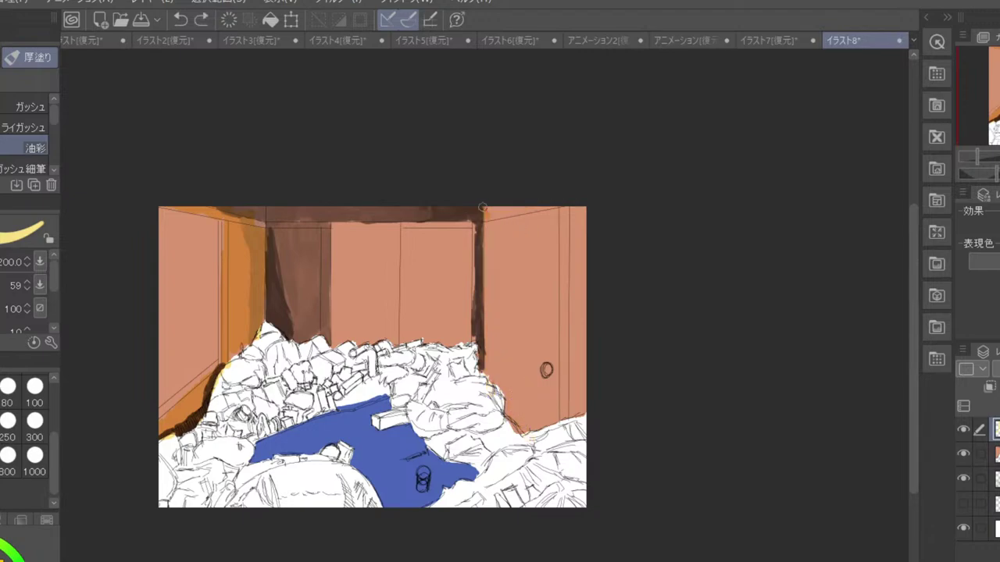
- Outline the whole right wall in yellow and fill the enclosed area with the same colour
{"action": "mouse_move", "coordinate": [483, 206]}
{"action": "left_mouse_down"}
{"action": "mouse_move", "coordinate": [488, 375]}
{"action": "mouse_move", "coordinate": [514, 420]}
{"action": "mouse_move", "coordinate": [546, 423]}
{"action": "mouse_move", "coordinate": [582, 408]}
{"action": "mouse_move", "coordinate": [580, 186]}
{"action": "left_mouse_up"}
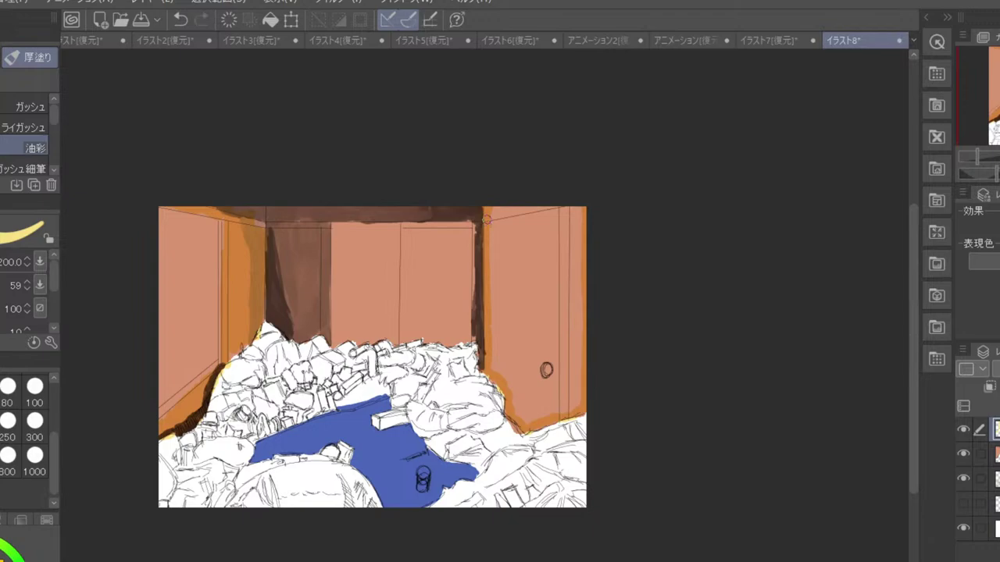
{"action": "key", "text": "g"}
{"action": "left_click", "coordinate": [539, 289]}
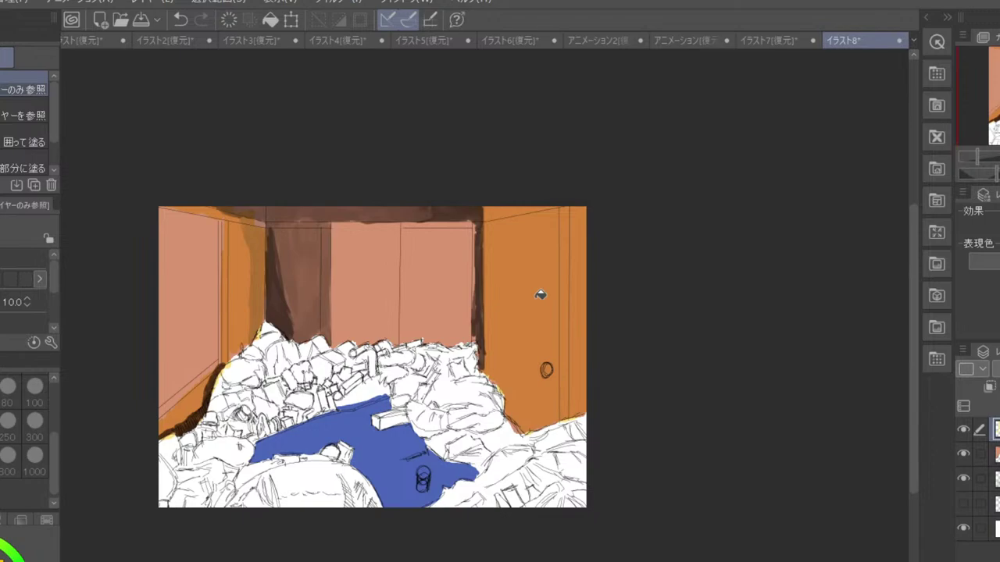
{"action": "left_click_drag", "start_coordinate": [509, 377], "coordinate": [547, 485]}
{"action": "scroll", "coordinate": [532, 485], "scroll_direction": "up", "scroll_amount": 2}
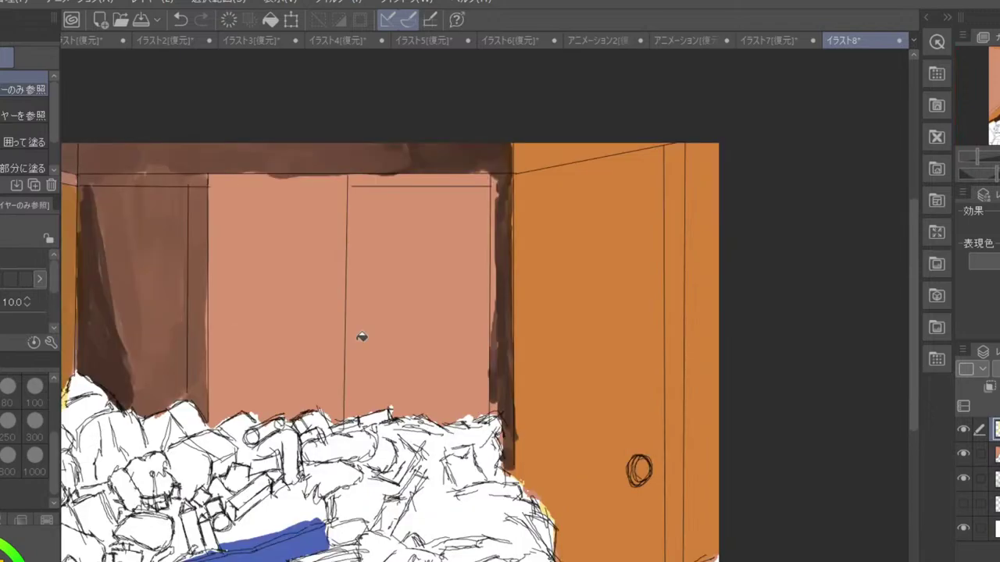
{"action": "left_click_drag", "start_coordinate": [327, 465], "coordinate": [644, 506]}
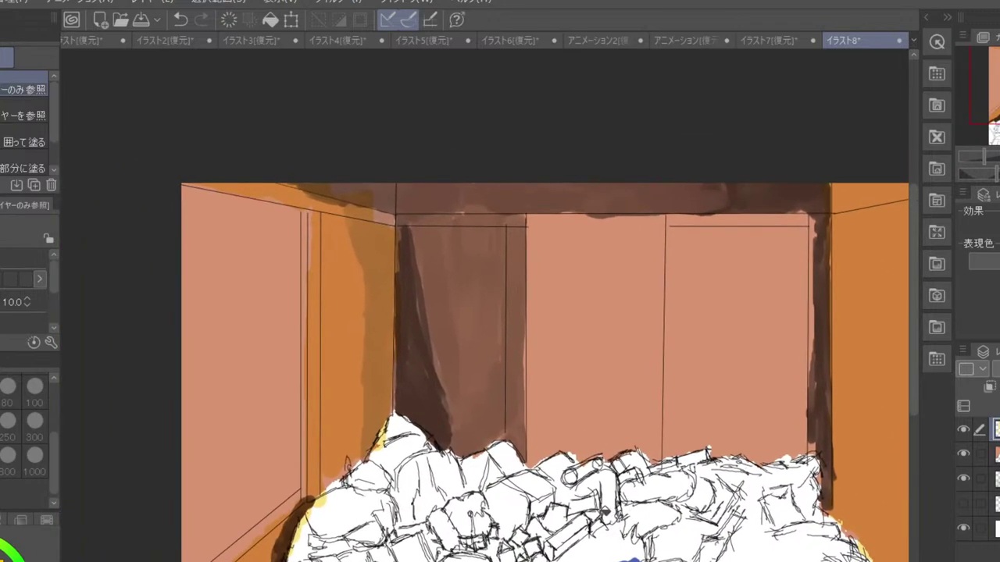
{"action": "scroll", "coordinate": [778, 513], "scroll_direction": "down", "scroll_amount": 3}
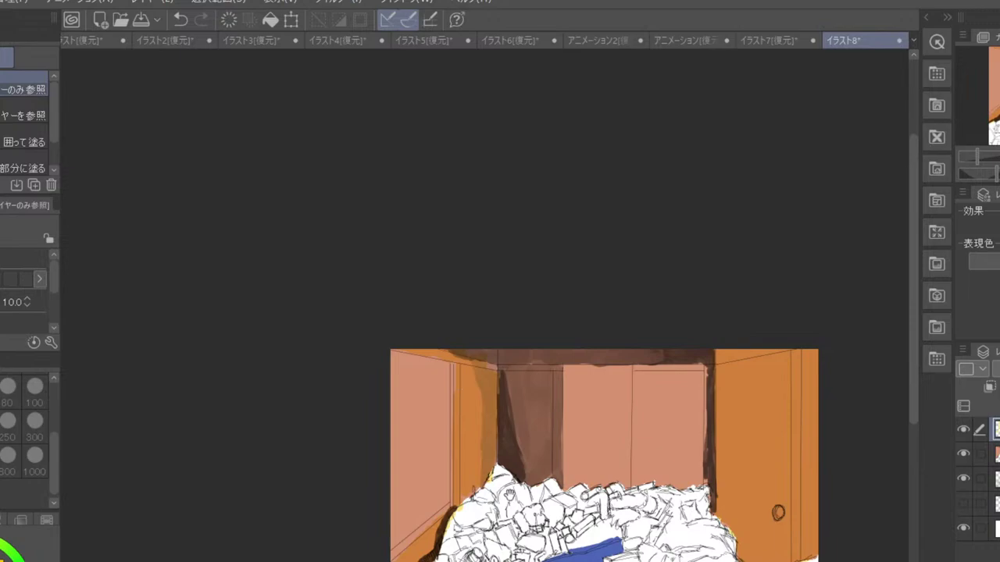
{"action": "left_click_drag", "start_coordinate": [524, 547], "coordinate": [444, 432]}
{"action": "left_click_drag", "start_coordinate": [639, 407], "coordinate": [633, 410]}
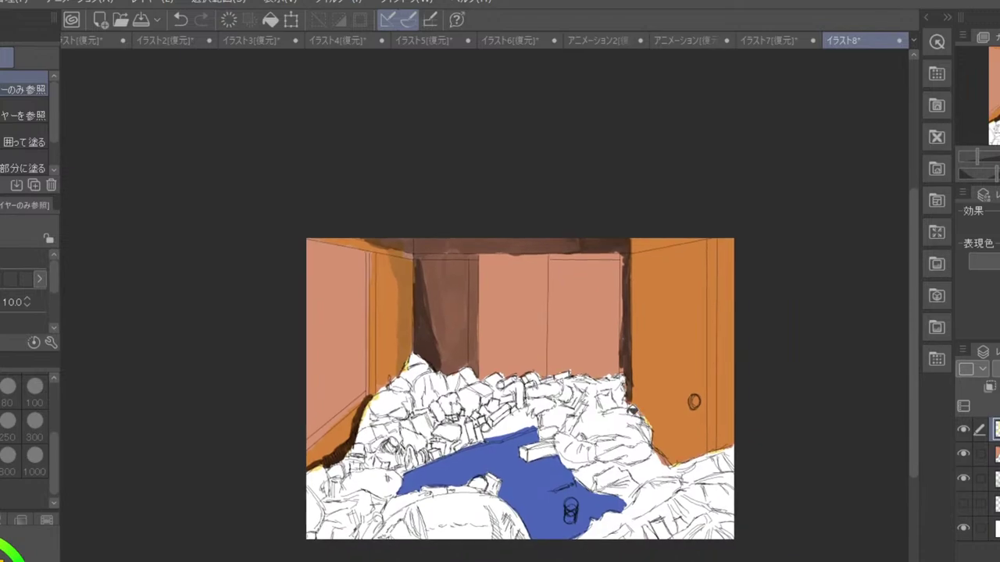
- Add a new layer above the yellow one and start the right wall's door outline with a white oil-paint stroke at brush size 200
{"action": "key", "text": "ctrl+shift+n"}
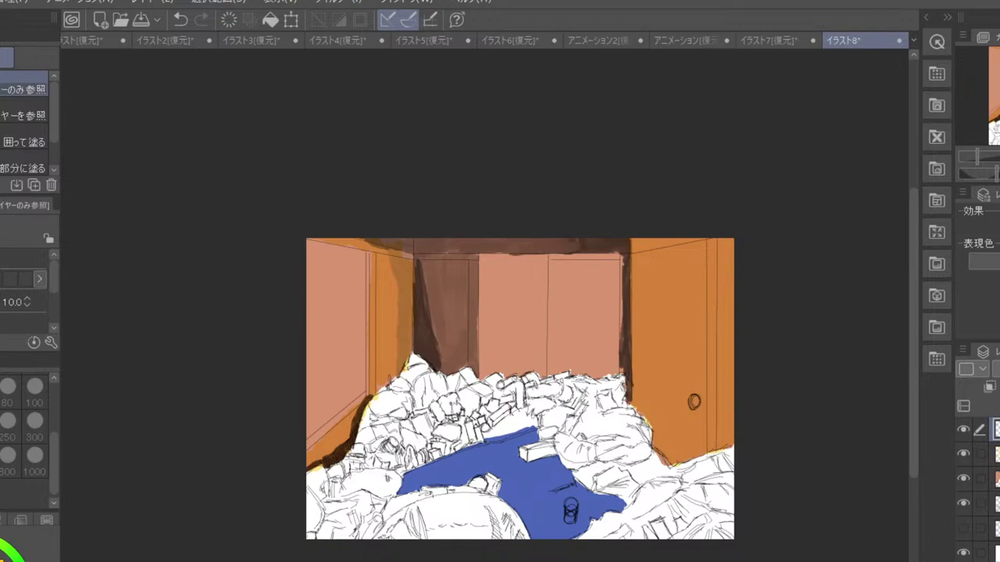
{"action": "left_click", "coordinate": [998, 352]}
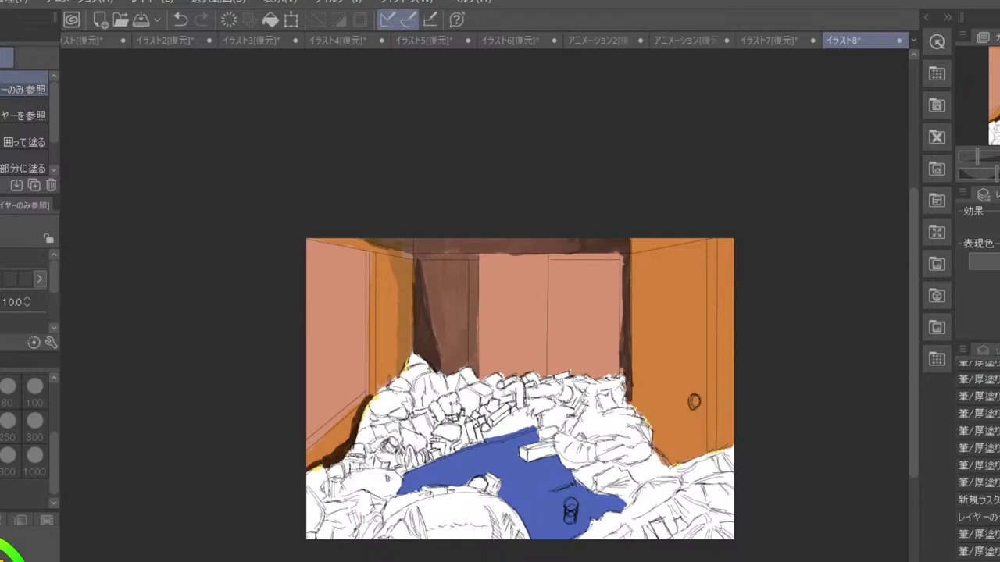
{"action": "left_click", "coordinate": [982, 352]}
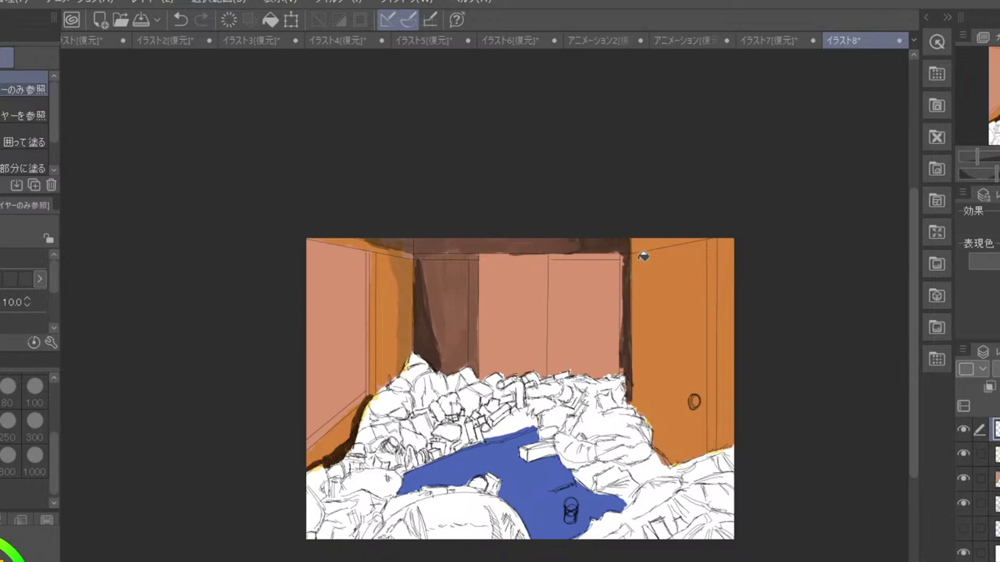
{"action": "key", "text": "b"}
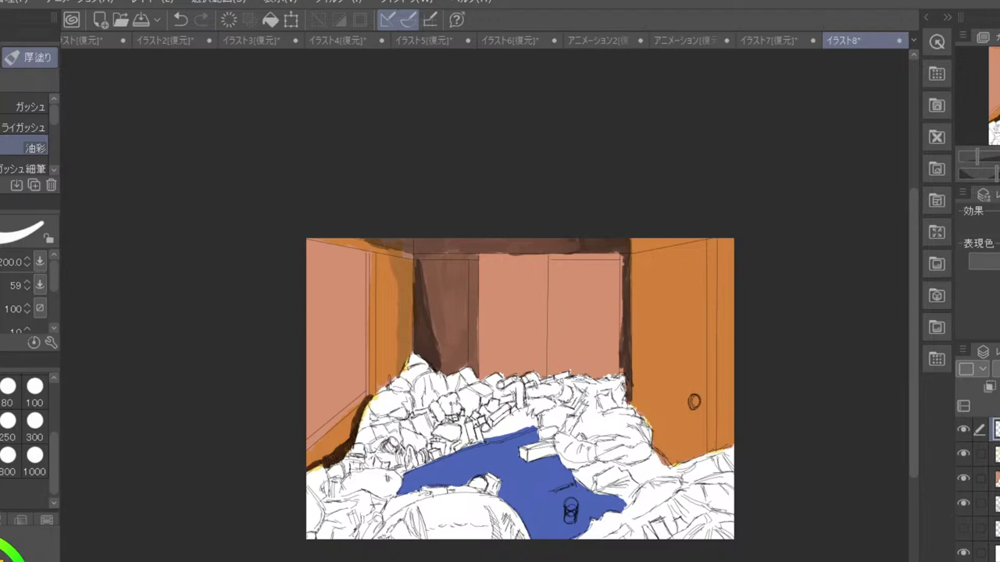
{"action": "left_click_drag", "start_coordinate": [637, 258], "coordinate": [640, 361]}
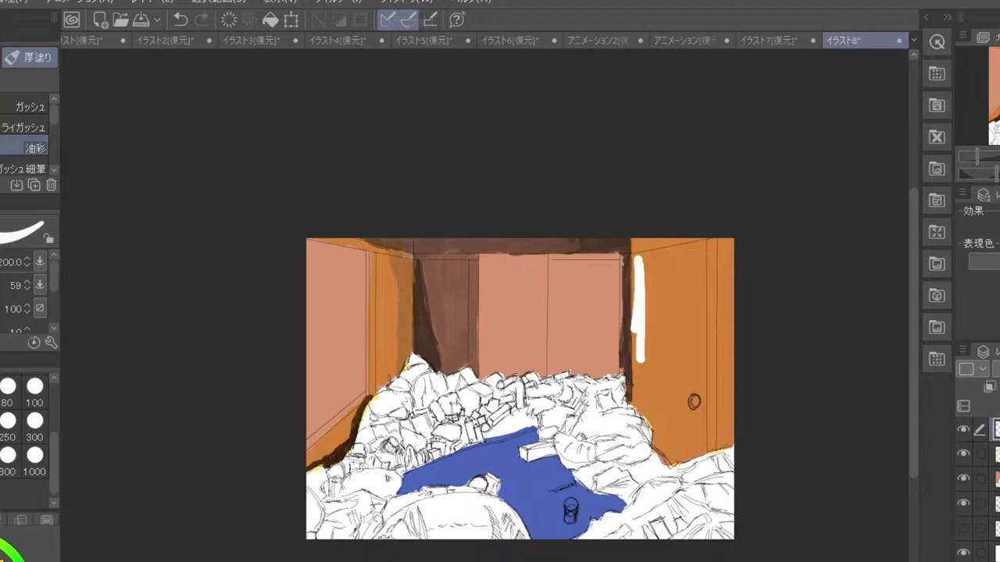
{"action": "left_click", "coordinate": [998, 369]}
{"action": "mouse_move", "coordinate": [636, 251]}
{"action": "left_mouse_down"}
{"action": "mouse_move", "coordinate": [637, 396]}
{"action": "mouse_move", "coordinate": [676, 467]}
{"action": "left_mouse_up"}
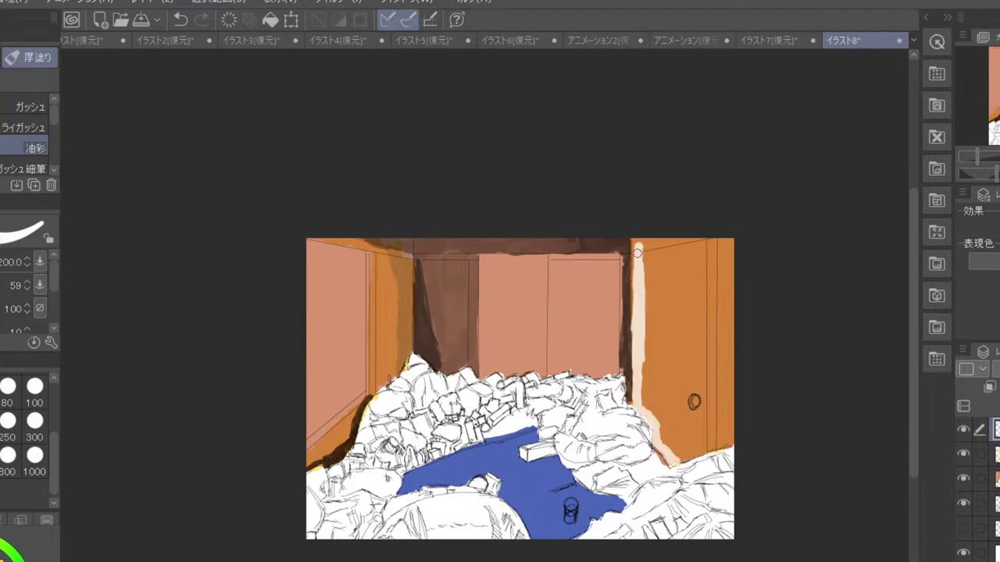
{"action": "key", "text": "ctrl+z"}
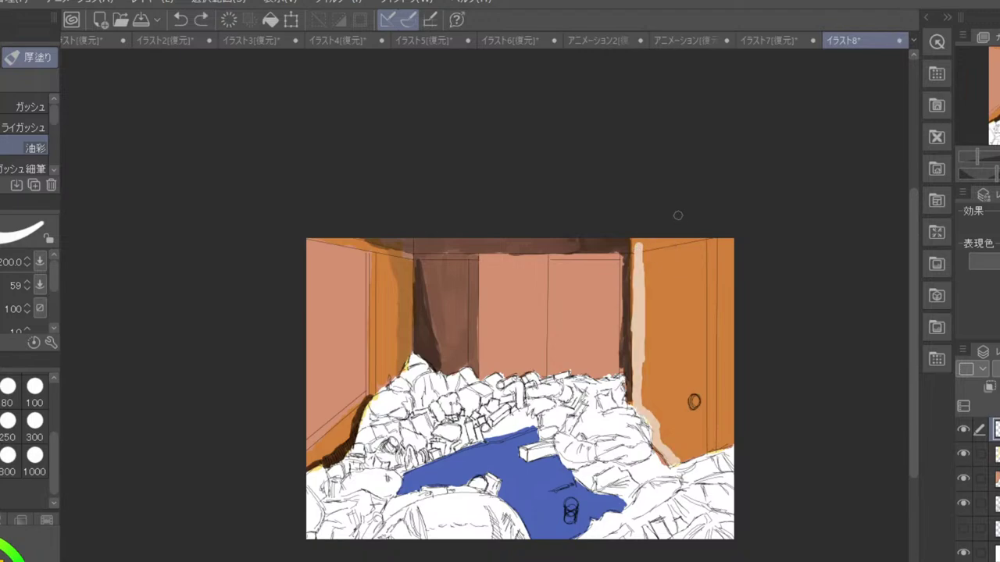
{"action": "key", "text": "ctrl+z"}
{"action": "key", "text": "ctrl+z"}
{"action": "key", "text": "ctrl+z"}
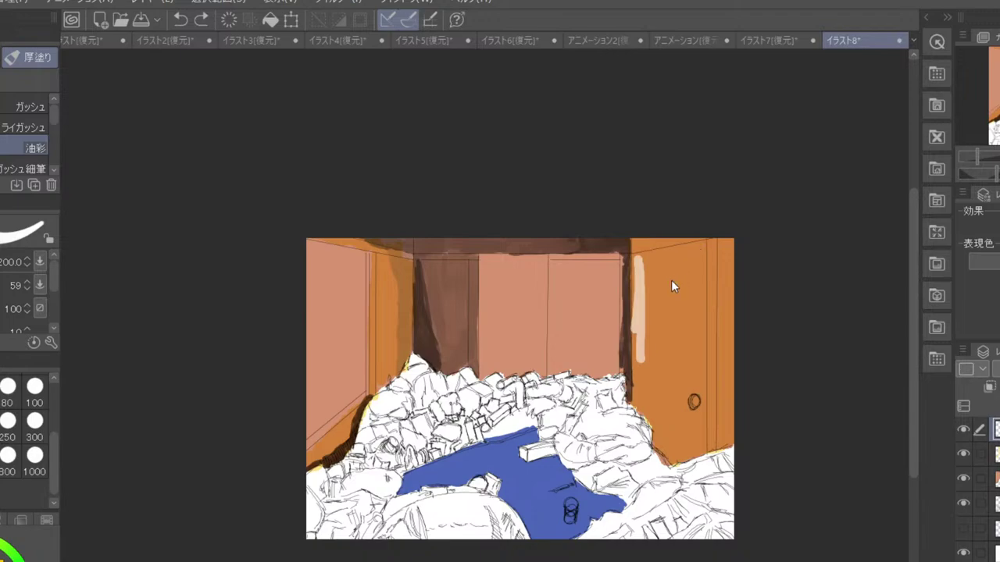
{"action": "key", "text": "ctrl+z"}
- Outline the door on the right wall in white down to the clutter and fill the enclosed area with the same colour
{"action": "left_click_drag", "start_coordinate": [638, 263], "coordinate": [671, 252]}
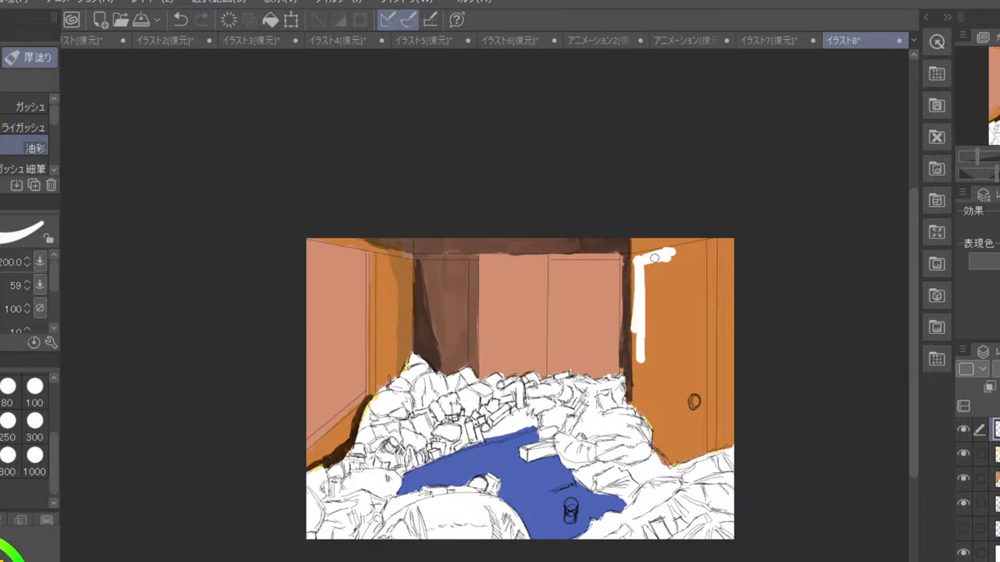
{"action": "key", "text": "ctrl+z"}
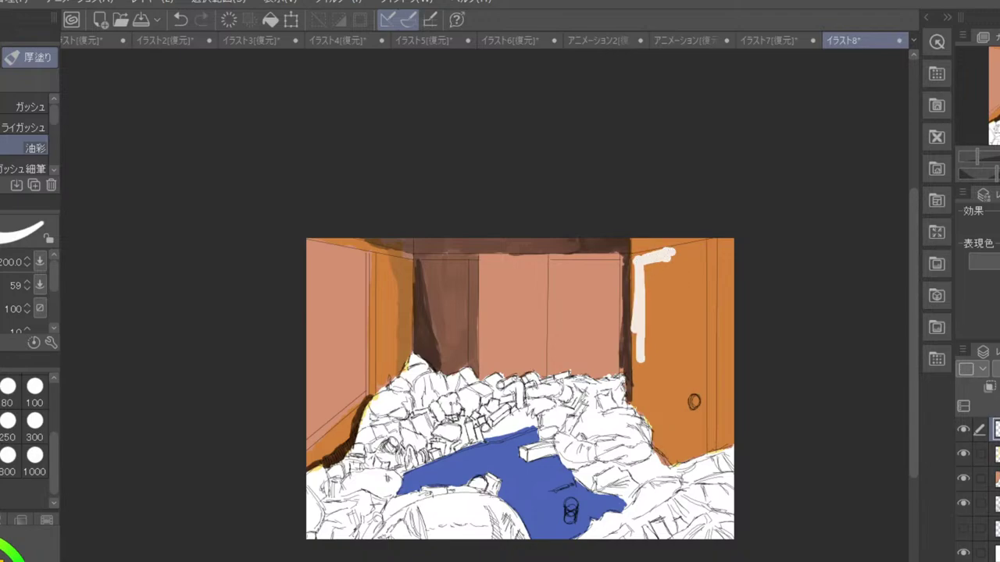
{"action": "mouse_move", "coordinate": [638, 261]}
{"action": "left_mouse_down"}
{"action": "mouse_move", "coordinate": [701, 245]}
{"action": "mouse_move", "coordinate": [703, 452]}
{"action": "mouse_move", "coordinate": [679, 461]}
{"action": "left_mouse_up"}
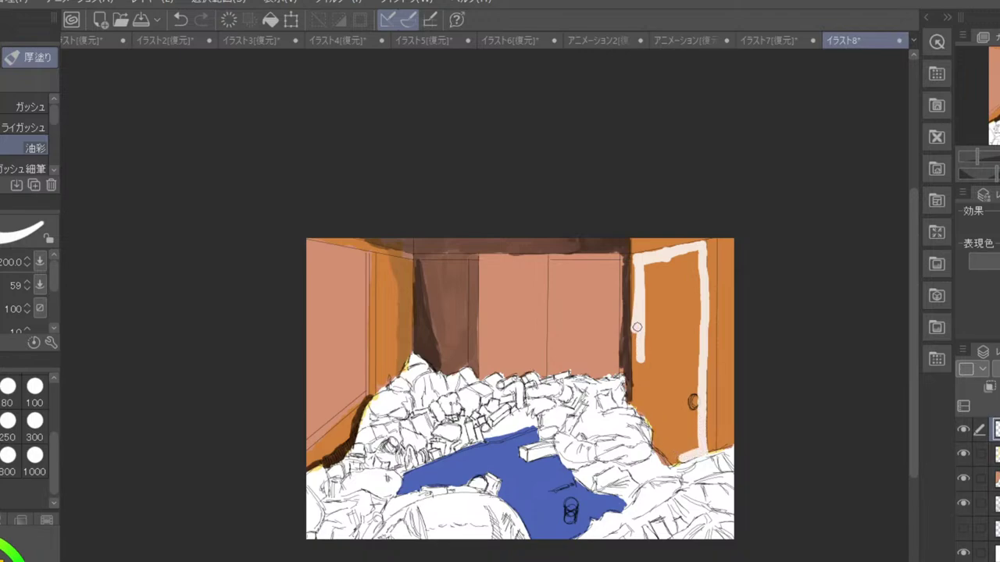
{"action": "mouse_move", "coordinate": [638, 326]}
{"action": "left_mouse_down"}
{"action": "mouse_move", "coordinate": [639, 410]}
{"action": "mouse_move", "coordinate": [663, 453]}
{"action": "mouse_move", "coordinate": [684, 461]}
{"action": "left_mouse_up"}
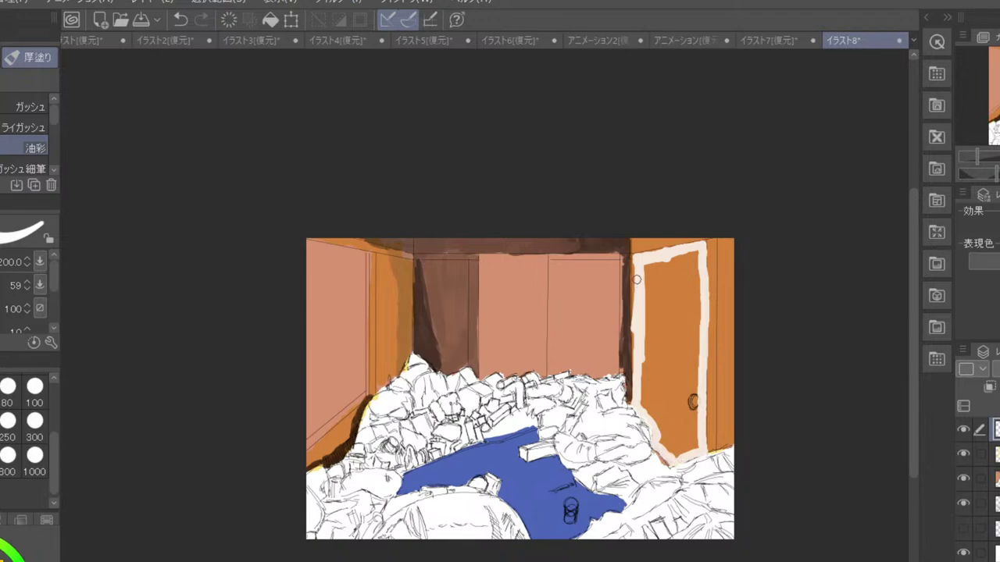
{"action": "key", "text": "g"}
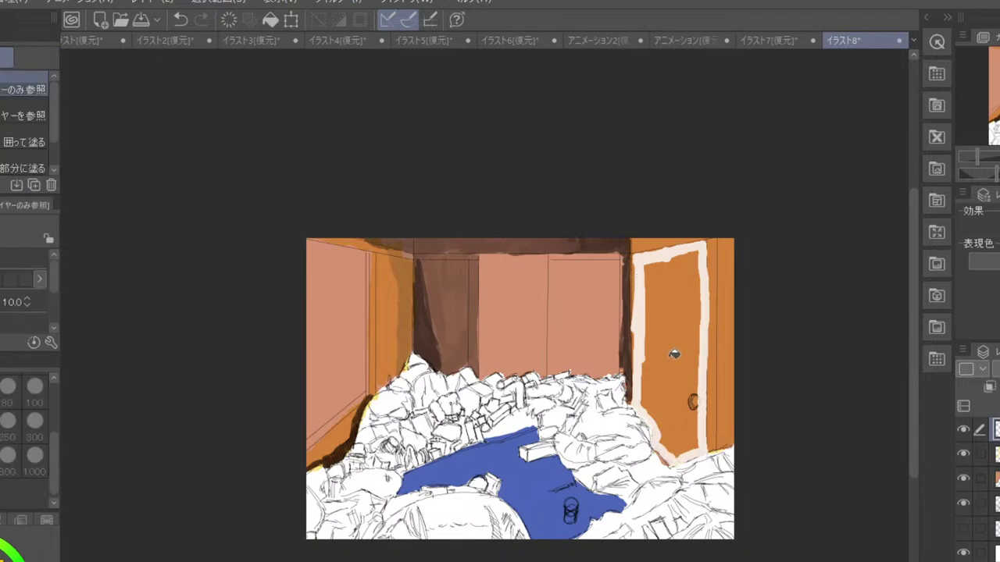
{"action": "left_click", "coordinate": [678, 360]}
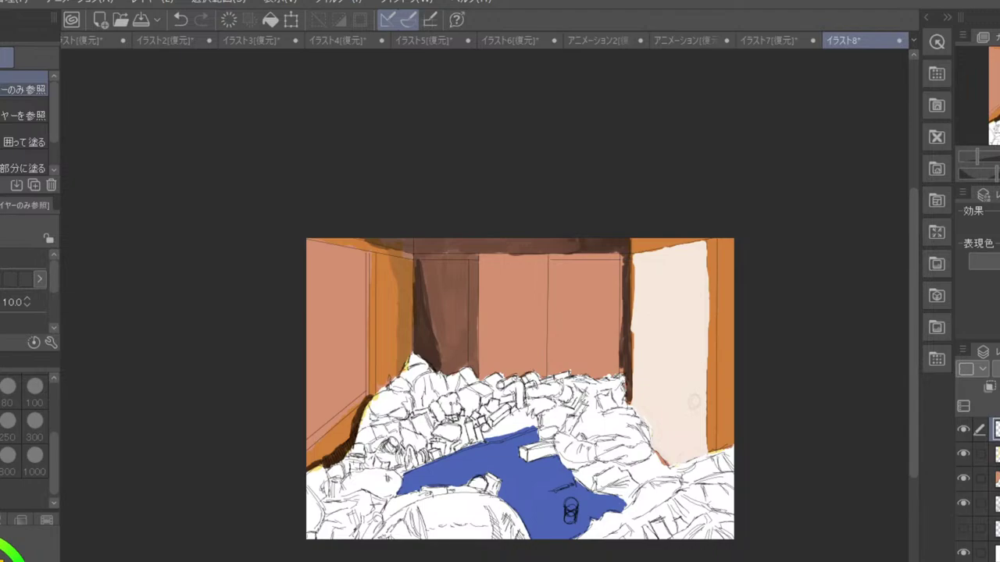
- Brush white over the gaps left along the door's outer edge, its base by the clutter and its upper corner beside the back wall
{"action": "key", "text": "b"}
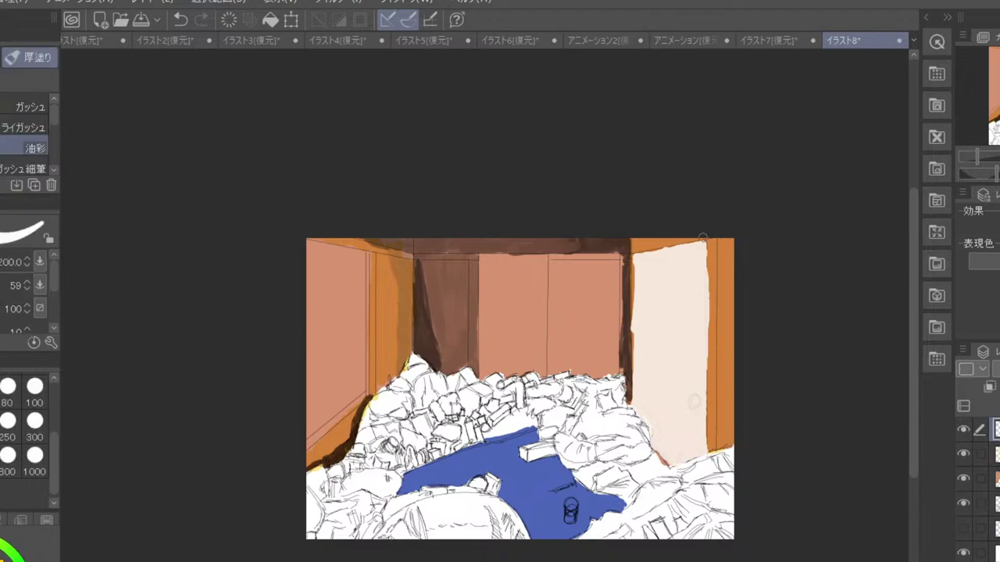
{"action": "mouse_move", "coordinate": [706, 246]}
{"action": "left_mouse_down"}
{"action": "mouse_move", "coordinate": [703, 304]}
{"action": "mouse_move", "coordinate": [707, 250]}
{"action": "mouse_move", "coordinate": [702, 449]}
{"action": "mouse_move", "coordinate": [665, 459]}
{"action": "left_mouse_up"}
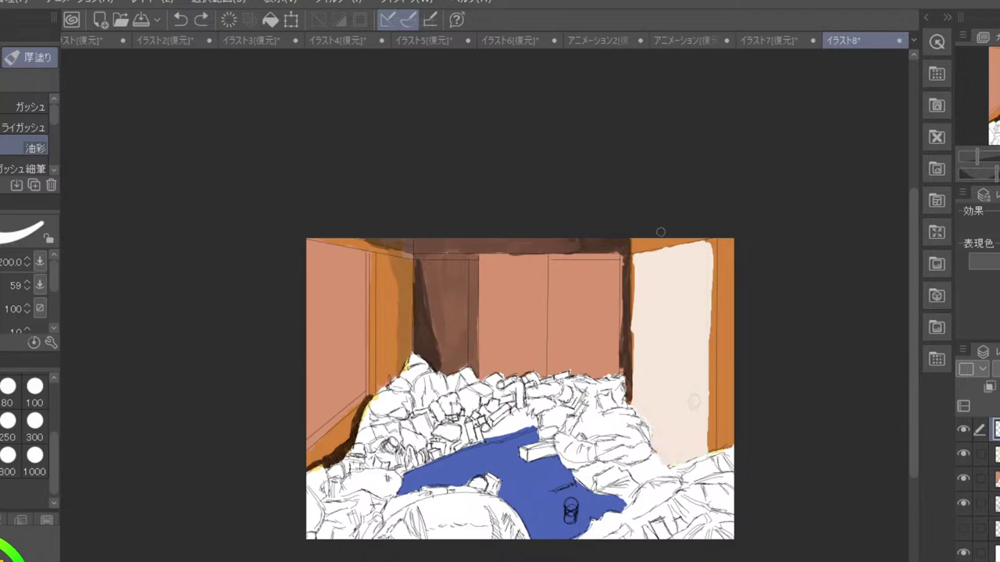
{"action": "scroll", "coordinate": [660, 234], "scroll_direction": "up", "scroll_amount": 2}
{"action": "mouse_move", "coordinate": [611, 278]}
{"action": "left_mouse_down"}
{"action": "mouse_move", "coordinate": [738, 250]}
{"action": "mouse_move", "coordinate": [626, 310]}
{"action": "left_mouse_up"}
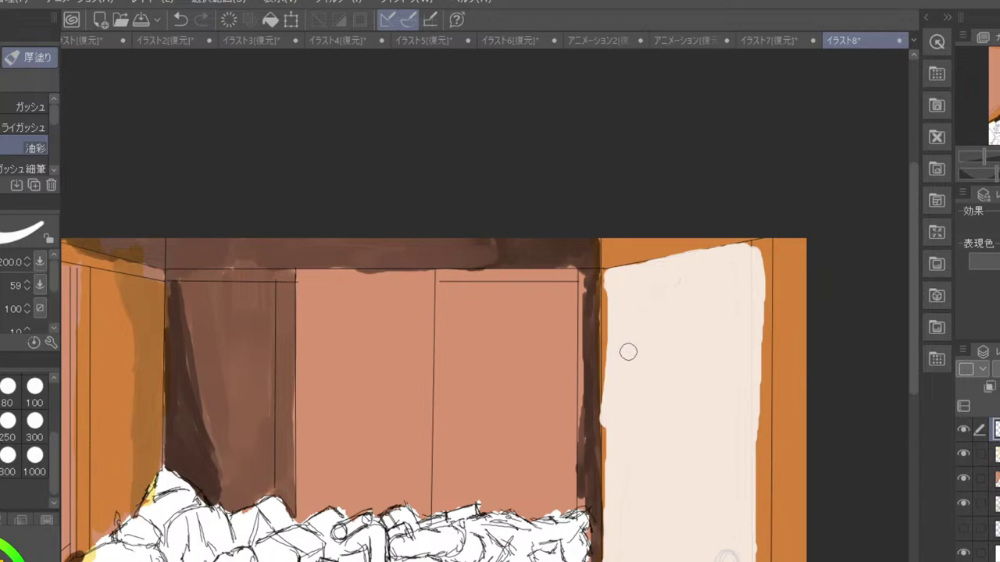
{"action": "key", "text": "e"}
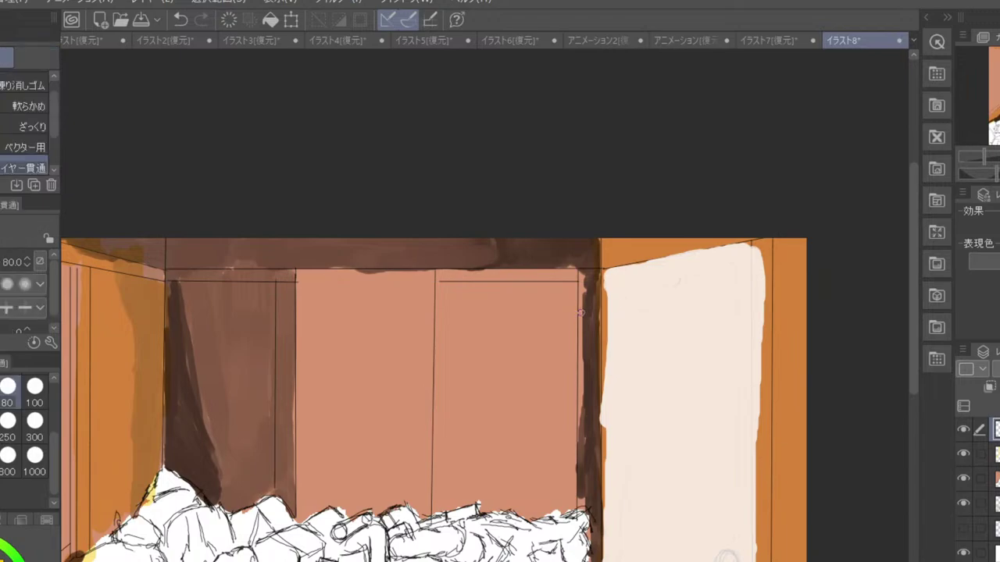
{"action": "mouse_move", "coordinate": [599, 359]}
{"action": "left_mouse_down"}
{"action": "mouse_move", "coordinate": [602, 436]}
{"action": "mouse_move", "coordinate": [599, 399]}
{"action": "left_mouse_up"}
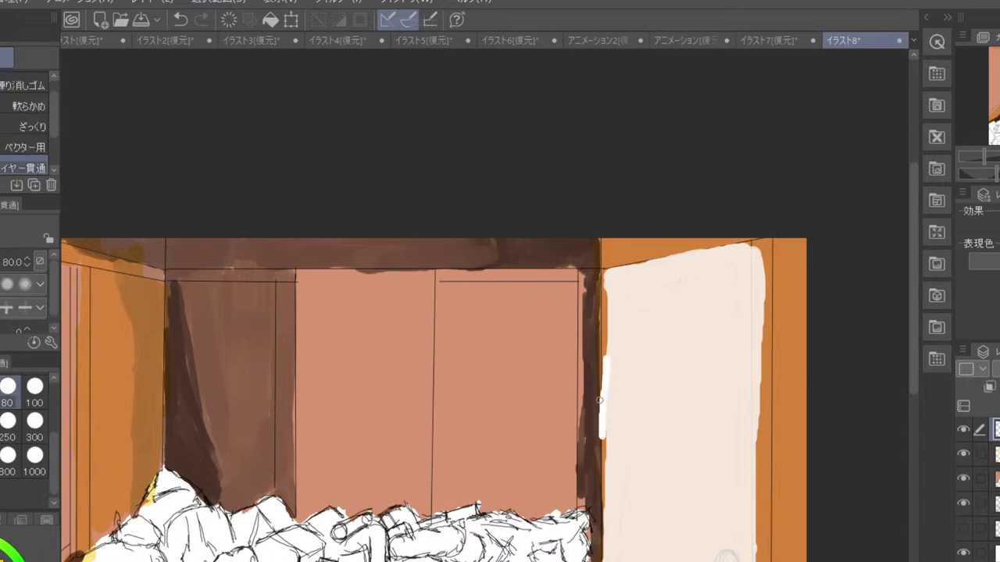
{"action": "key", "text": "ctrl+z"}
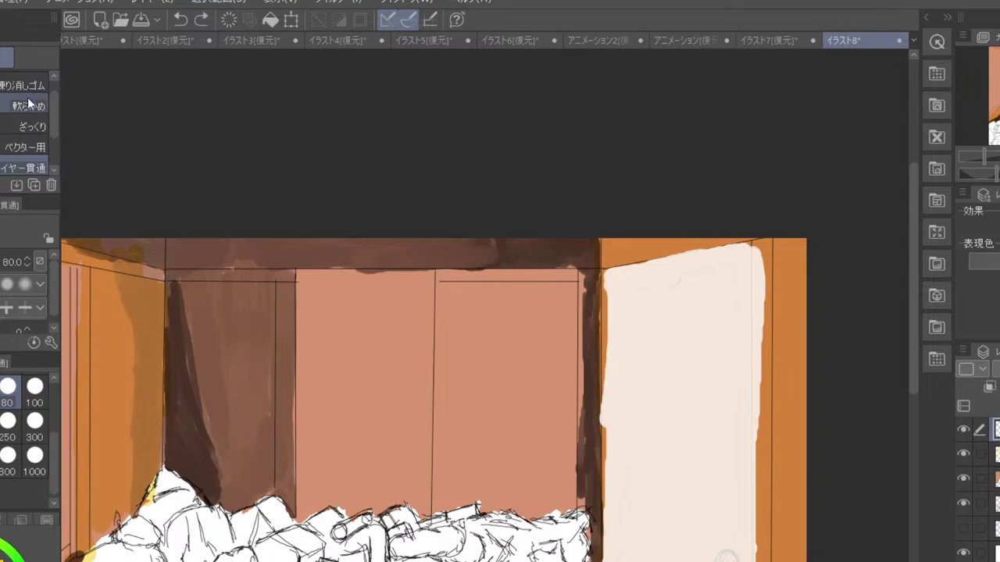
- Trim the white paint spilling past both vertical door edges with the hard eraser at size 80, using a lowered layer opacity
{"action": "scroll", "coordinate": [49, 117], "scroll_direction": "up", "scroll_amount": 1}
{"action": "left_click", "coordinate": [41, 86]}
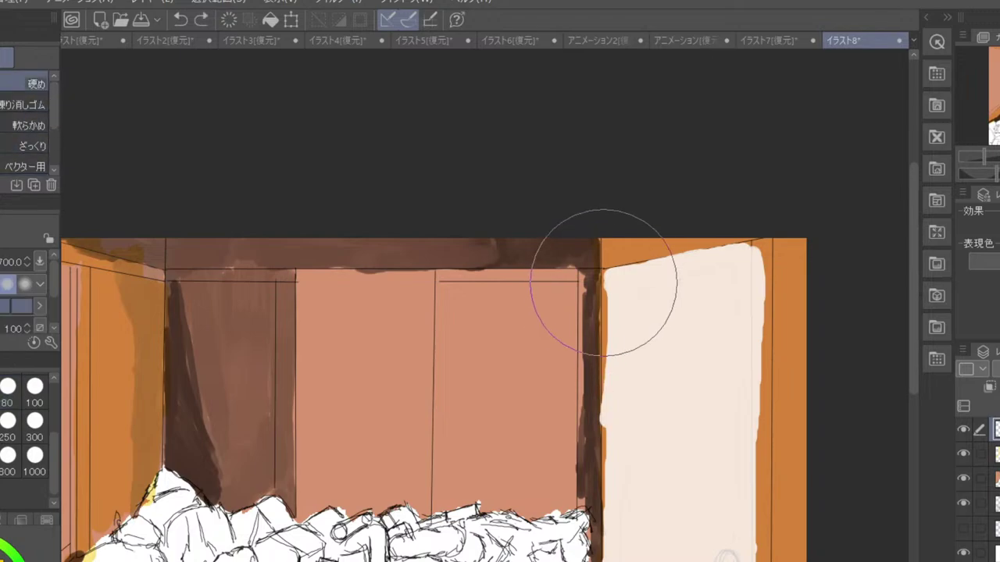
{"action": "left_click", "coordinate": [14, 395]}
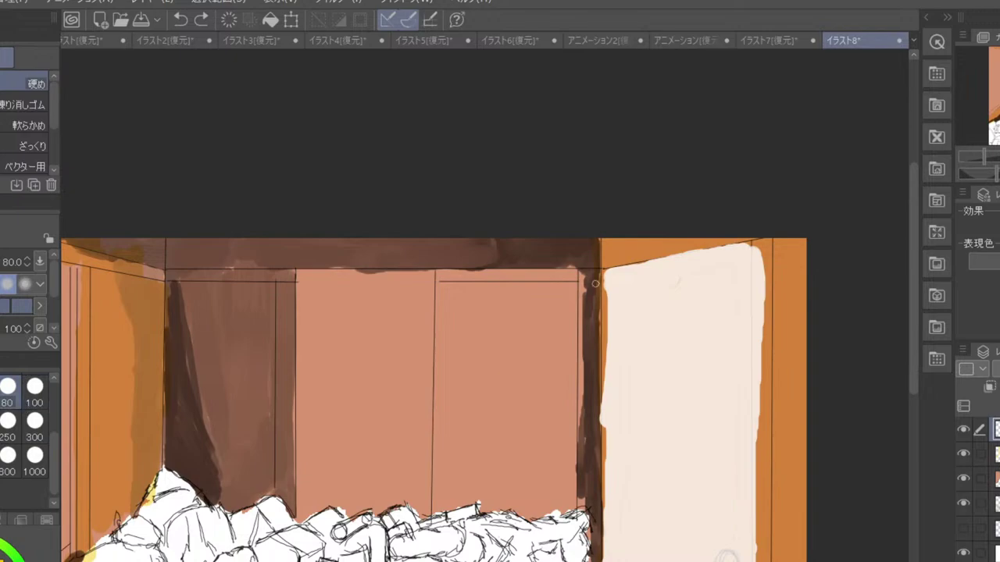
{"action": "left_click_drag", "start_coordinate": [602, 273], "coordinate": [600, 535]}
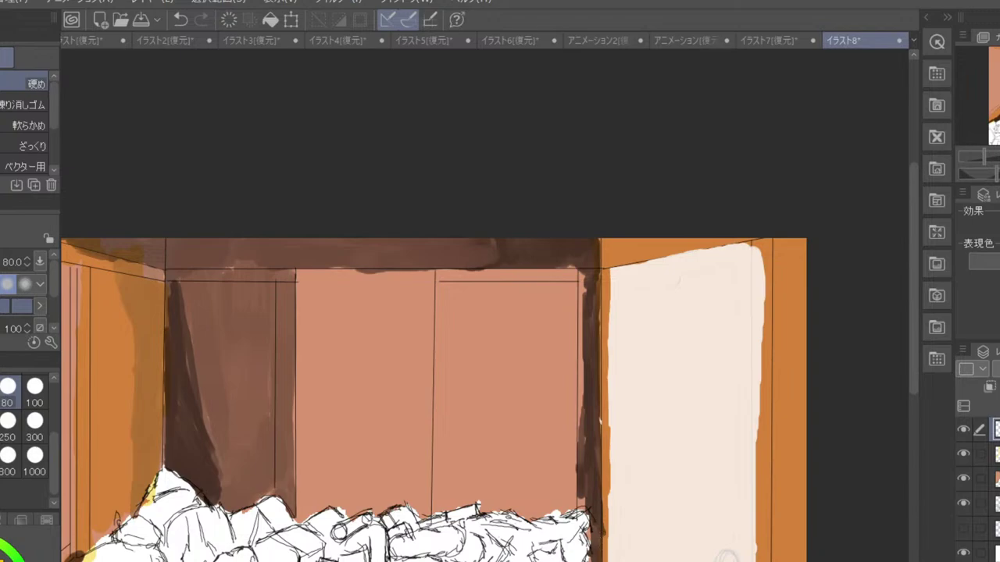
{"action": "left_click", "coordinate": [996, 369]}
{"action": "left_click_drag", "start_coordinate": [606, 494], "coordinate": [608, 557]}
{"action": "mouse_move", "coordinate": [760, 260]}
{"action": "left_mouse_down"}
{"action": "mouse_move", "coordinate": [761, 325]}
{"action": "mouse_move", "coordinate": [758, 244]}
{"action": "mouse_move", "coordinate": [759, 446]}
{"action": "left_mouse_up"}
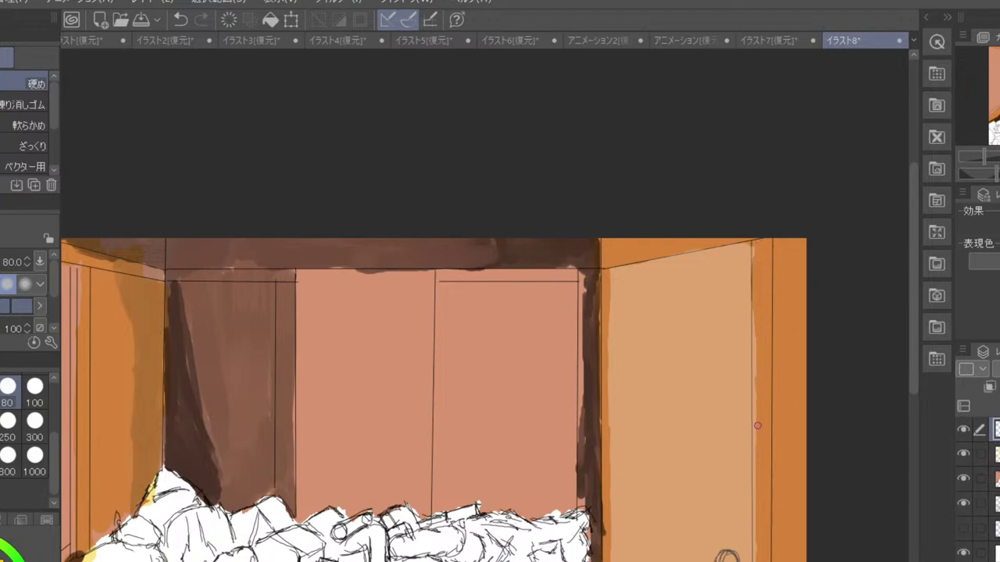
- Compare the door at lower and higher layer opacity by undoing and redoing the last opacity change
{"action": "left_click_drag", "start_coordinate": [775, 528], "coordinate": [778, 346]}
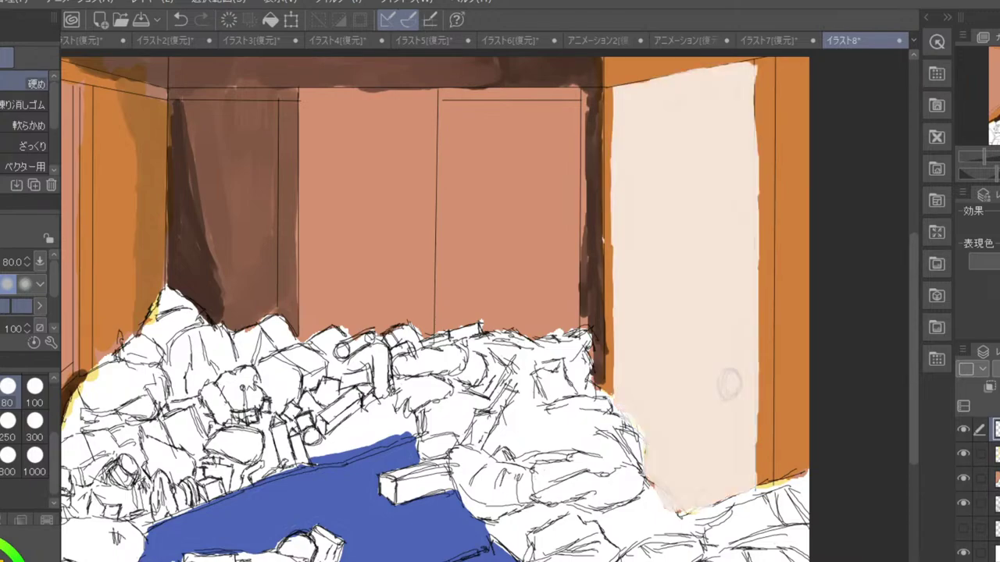
{"action": "key", "text": "ctrl+minus"}
{"action": "key", "text": "ctrl+minus"}
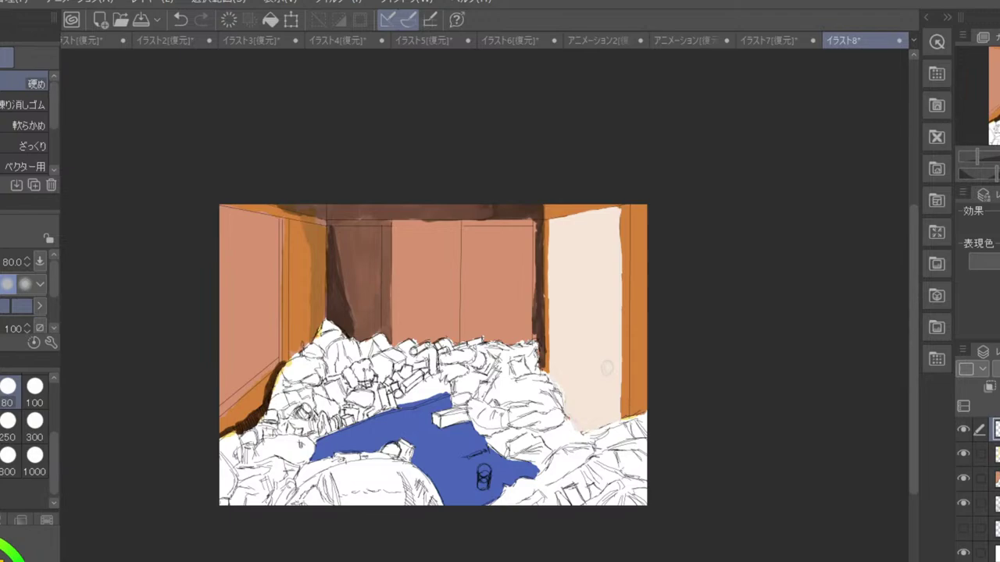
{"action": "key", "text": "ctrl+z"}
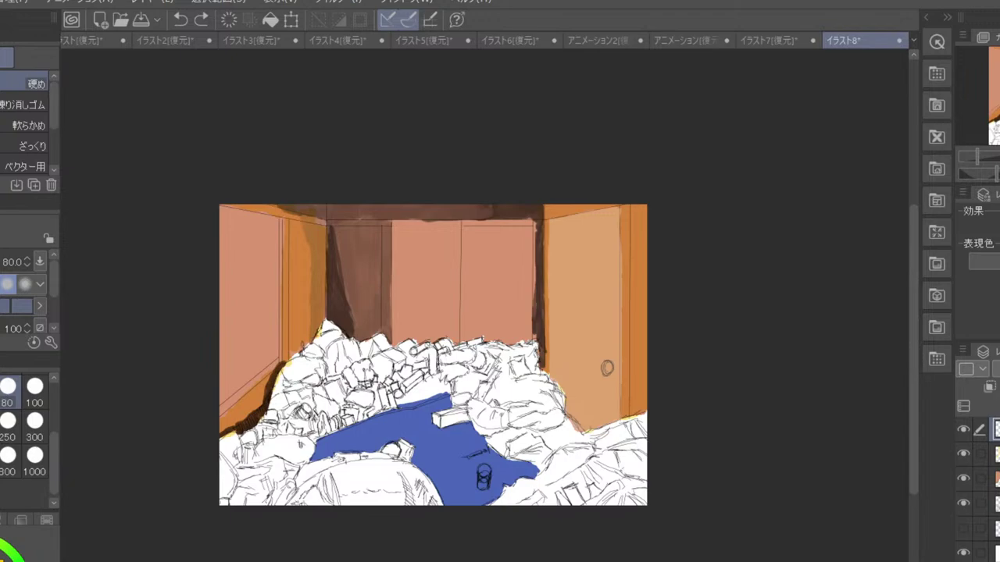
{"action": "key", "text": "ctrl+y"}
{"action": "key", "text": "ctrl+z"}
{"action": "key", "text": "ctrl+y"}
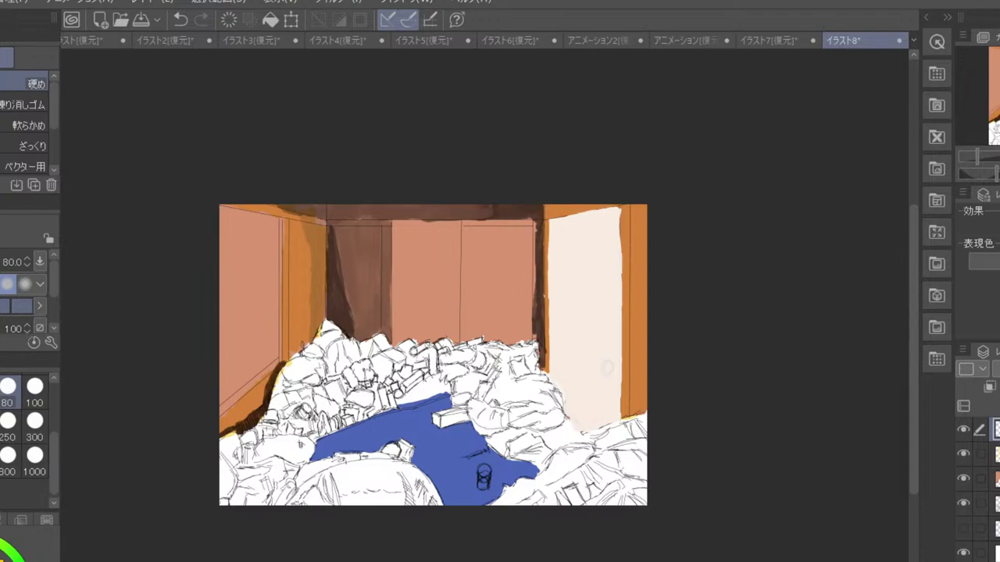
- Compare the drawing with the layer of salmon walls, brown shadows and blue floor hidden and shown
{"action": "left_click", "coordinate": [964, 479]}
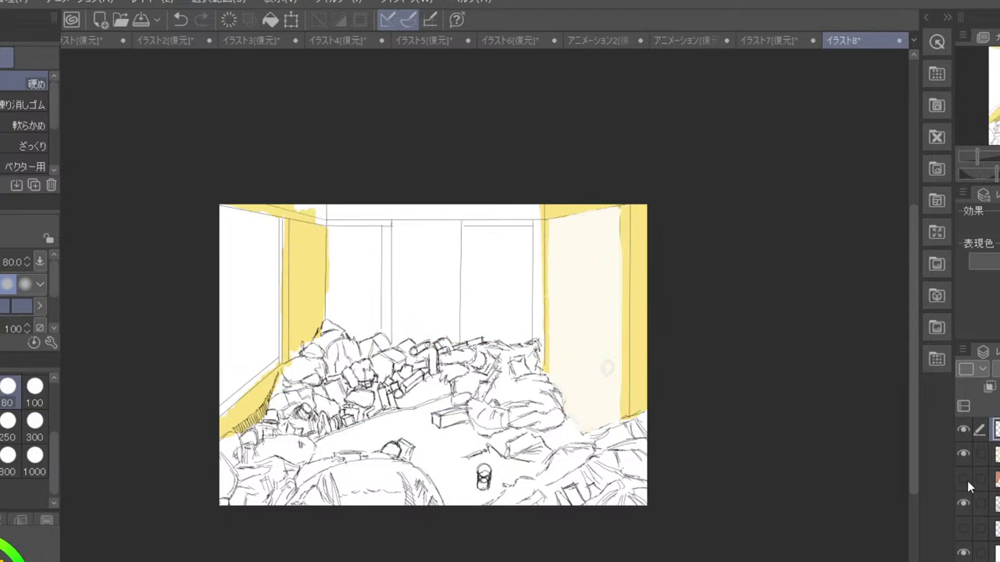
{"action": "left_click", "coordinate": [965, 481]}
{"action": "left_click", "coordinate": [968, 483]}
{"action": "left_click", "coordinate": [966, 481]}
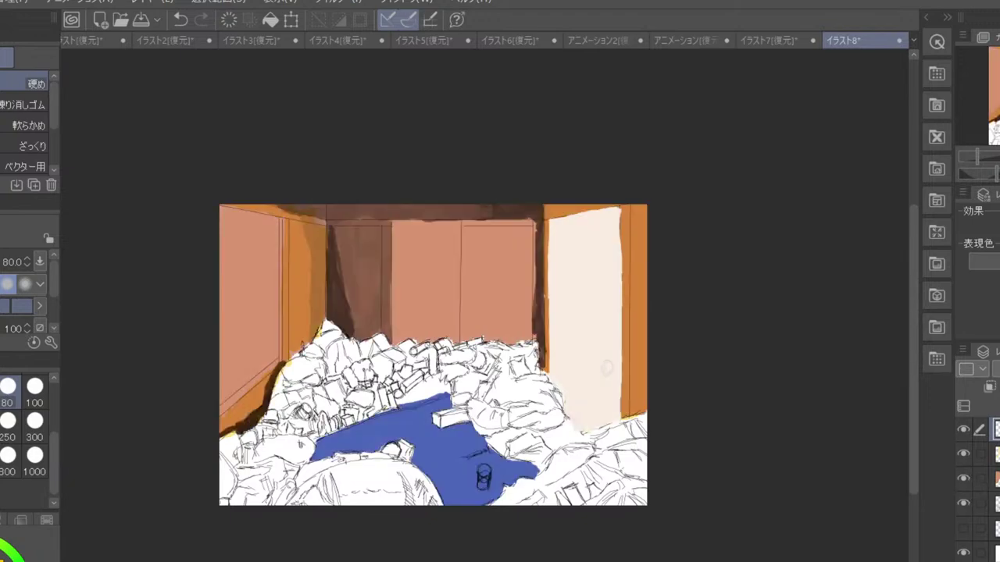
- Erase the salmon and brown from the wall colour layer with the hard eraser at size 1000, keeping the blue floor
{"action": "left_click", "coordinate": [989, 480]}
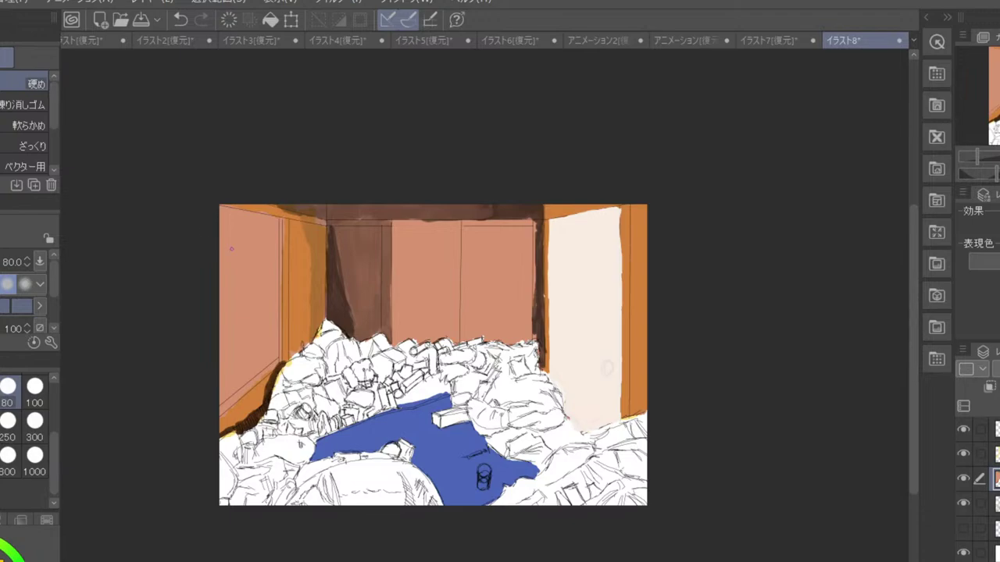
{"action": "left_click", "coordinate": [35, 455]}
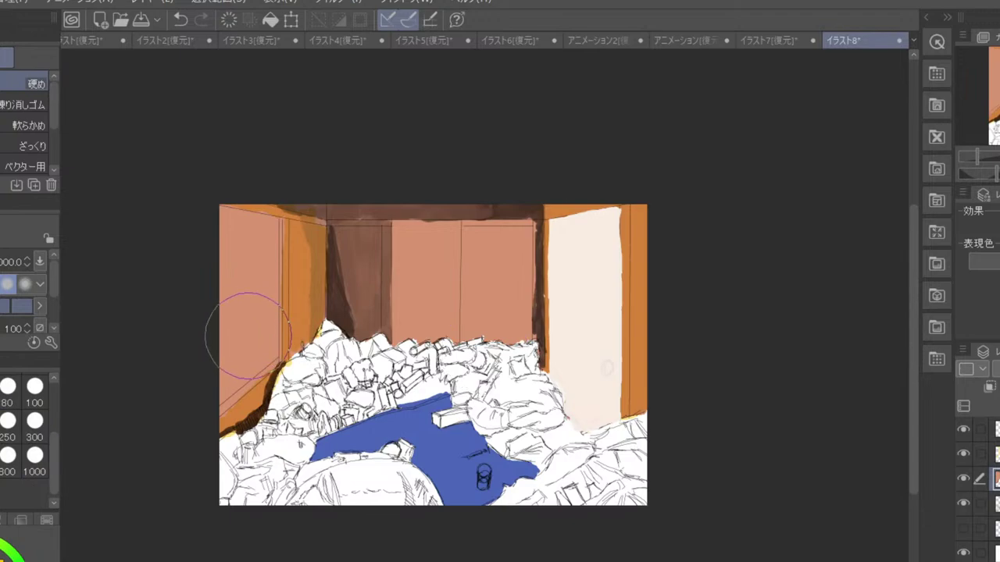
{"action": "mouse_move", "coordinate": [241, 375]}
{"action": "left_mouse_down"}
{"action": "mouse_move", "coordinate": [233, 288]}
{"action": "mouse_move", "coordinate": [325, 196]}
{"action": "mouse_move", "coordinate": [338, 300]}
{"action": "mouse_move", "coordinate": [368, 245]}
{"action": "mouse_move", "coordinate": [391, 290]}
{"action": "mouse_move", "coordinate": [439, 232]}
{"action": "mouse_move", "coordinate": [466, 269]}
{"action": "mouse_move", "coordinate": [506, 286]}
{"action": "mouse_move", "coordinate": [513, 264]}
{"action": "mouse_move", "coordinate": [547, 341]}
{"action": "mouse_move", "coordinate": [639, 385]}
{"action": "mouse_move", "coordinate": [625, 175]}
{"action": "mouse_move", "coordinate": [585, 339]}
{"action": "mouse_move", "coordinate": [579, 201]}
{"action": "left_mouse_up"}
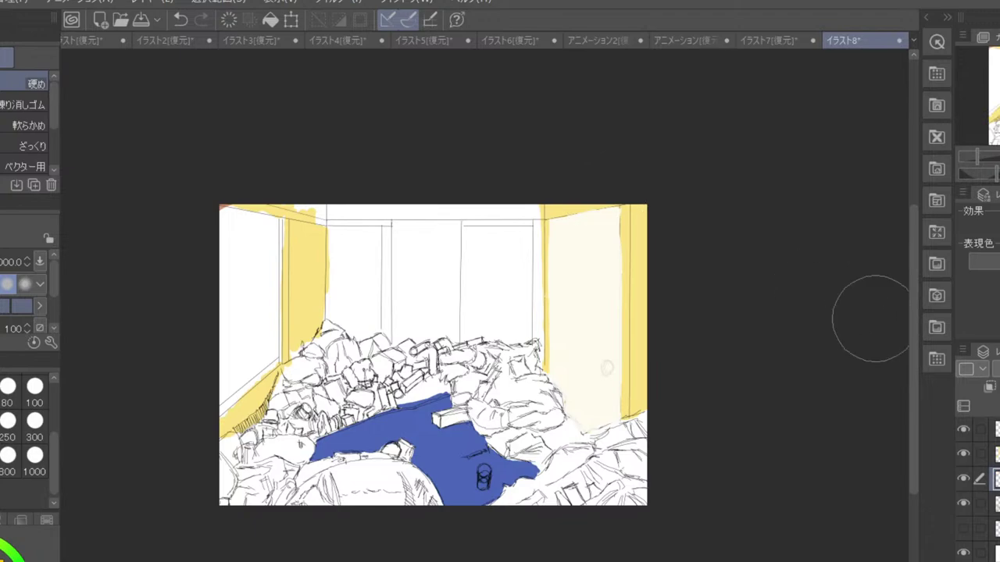
- On the top layer, paint yellow over the white gap where the left wall meets the back wall, using the oil paint brush at size 200
{"action": "left_click", "coordinate": [996, 429]}
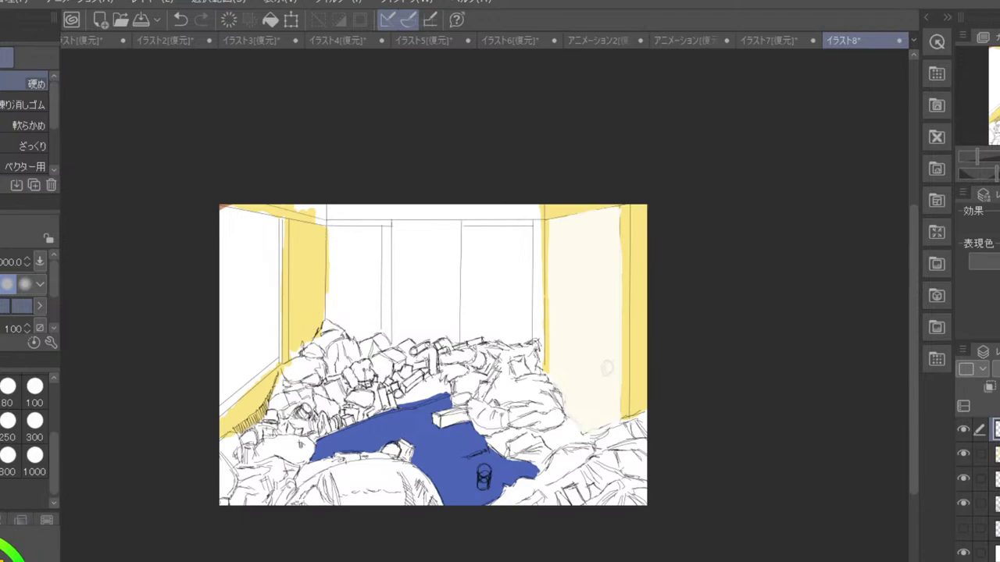
{"action": "key", "text": "b"}
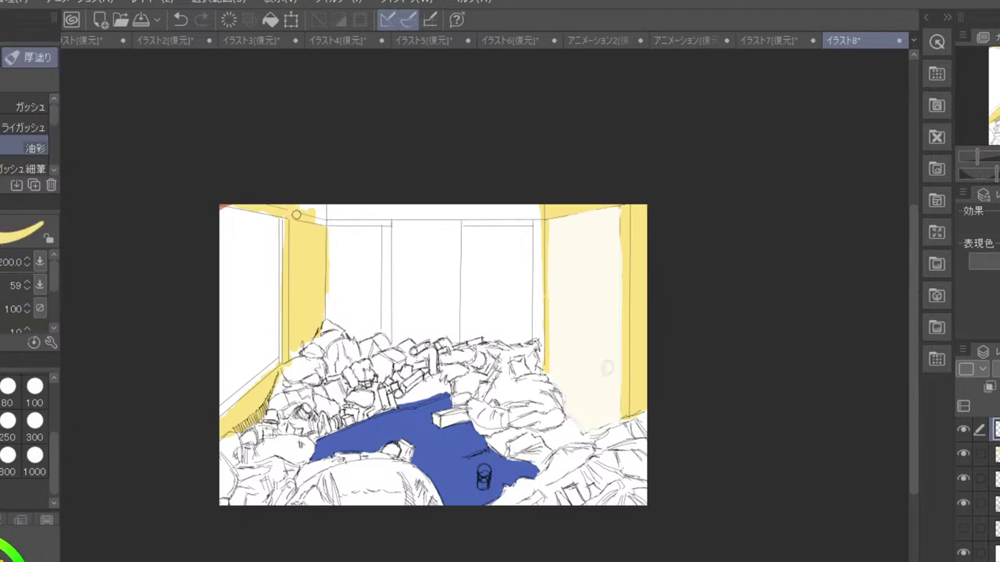
{"action": "left_click_drag", "start_coordinate": [313, 185], "coordinate": [321, 187]}
{"action": "mouse_move", "coordinate": [548, 242]}
{"action": "left_mouse_down"}
{"action": "mouse_move", "coordinate": [556, 289]}
{"action": "mouse_move", "coordinate": [576, 228]}
{"action": "mouse_move", "coordinate": [585, 250]}
{"action": "mouse_move", "coordinate": [601, 215]}
{"action": "mouse_move", "coordinate": [550, 222]}
{"action": "mouse_move", "coordinate": [553, 300]}
{"action": "mouse_move", "coordinate": [554, 250]}
{"action": "left_mouse_up"}
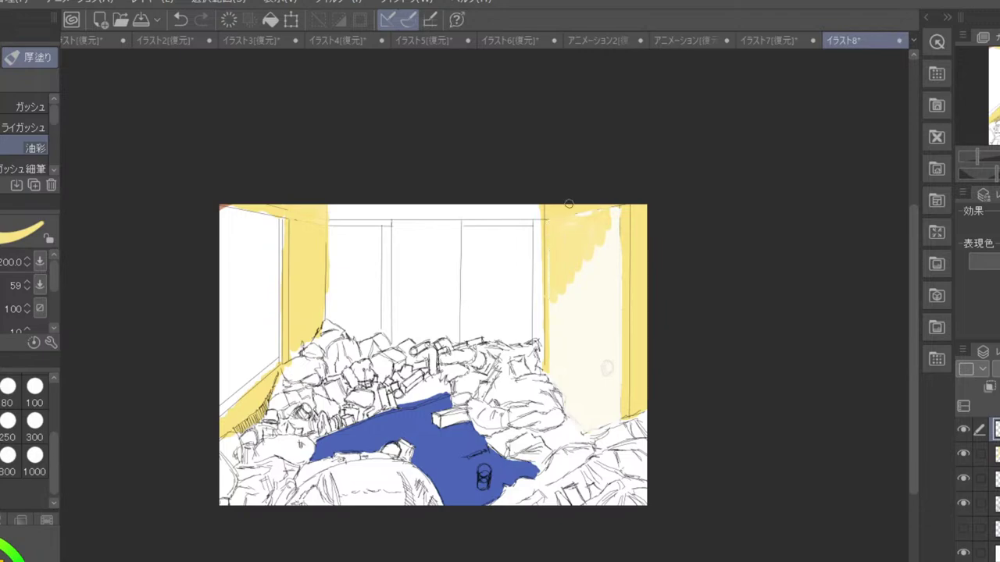
{"action": "key", "text": "ctrl+z"}
{"action": "key", "text": "ctrl+z"}
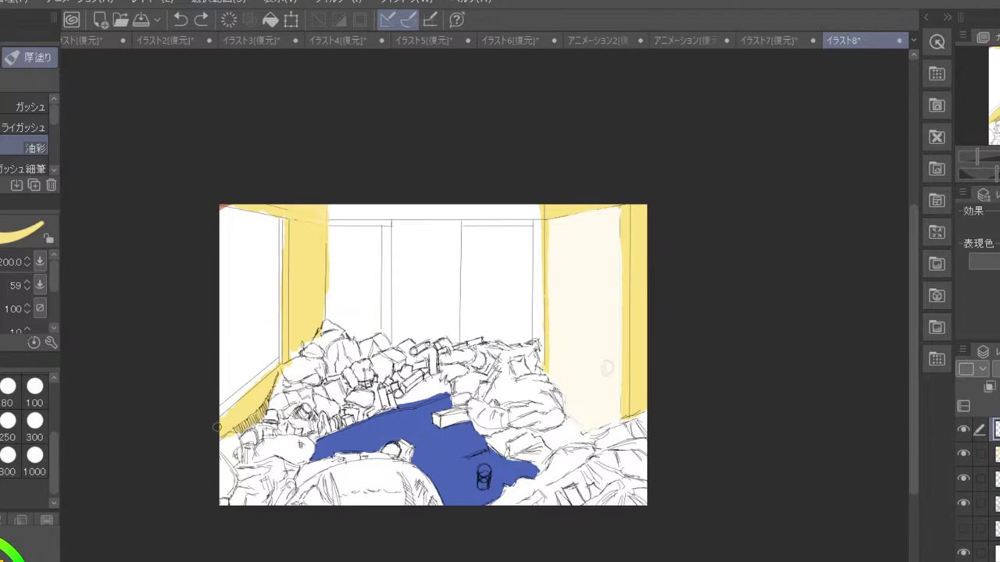
- Touch up the left wall's lower corner in yellow and paint the back wall's left section khaki down to the clutter
{"action": "left_click_drag", "start_coordinate": [227, 420], "coordinate": [236, 403]}
{"action": "left_click", "coordinate": [2, 560]}
{"action": "left_click_drag", "start_coordinate": [332, 209], "coordinate": [335, 276]}
{"action": "key", "text": "ctrl+z"}
{"action": "key", "text": "ctrl+z"}
{"action": "mouse_move", "coordinate": [333, 207]}
{"action": "left_mouse_down"}
{"action": "mouse_move", "coordinate": [330, 316]}
{"action": "mouse_move", "coordinate": [379, 334]}
{"action": "left_mouse_up"}
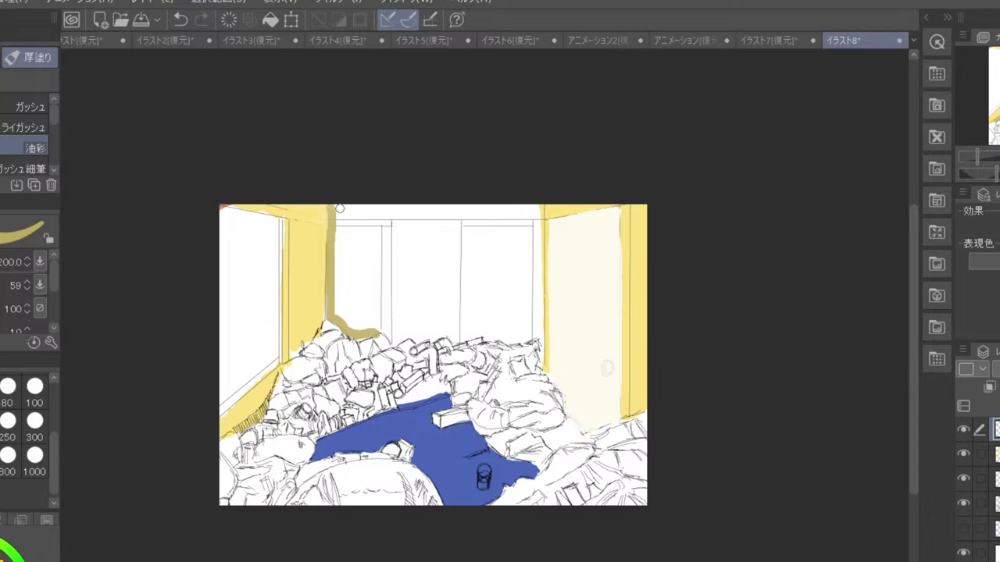
{"action": "mouse_move", "coordinate": [333, 207]}
{"action": "left_mouse_down"}
{"action": "mouse_move", "coordinate": [386, 209]}
{"action": "mouse_move", "coordinate": [387, 333]}
{"action": "mouse_move", "coordinate": [329, 310]}
{"action": "mouse_move", "coordinate": [341, 211]}
{"action": "mouse_move", "coordinate": [341, 263]}
{"action": "mouse_move", "coordinate": [346, 212]}
{"action": "mouse_move", "coordinate": [356, 209]}
{"action": "mouse_move", "coordinate": [368, 284]}
{"action": "mouse_move", "coordinate": [379, 223]}
{"action": "mouse_move", "coordinate": [371, 311]}
{"action": "mouse_move", "coordinate": [360, 317]}
{"action": "mouse_move", "coordinate": [348, 297]}
{"action": "mouse_move", "coordinate": [347, 326]}
{"action": "left_mouse_up"}
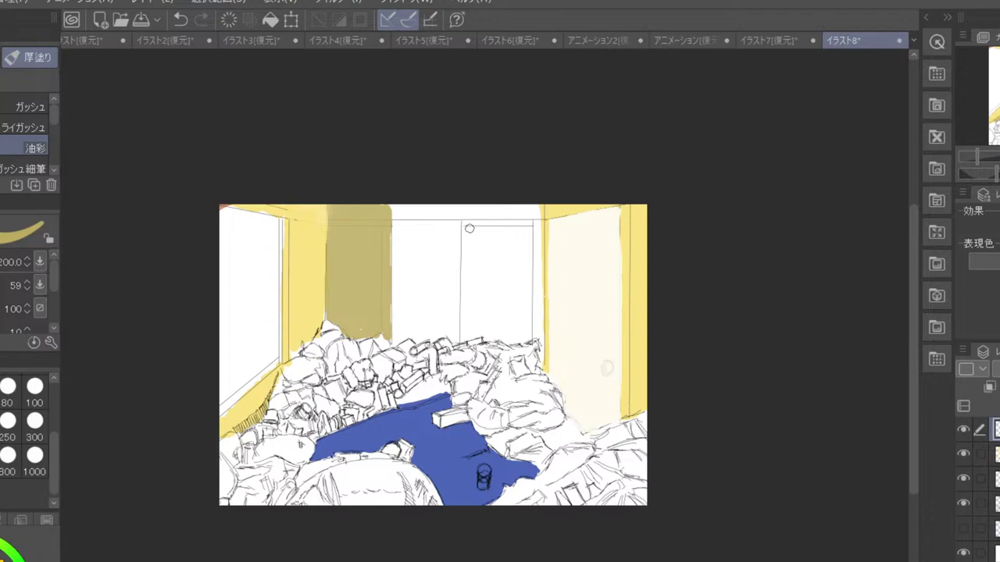
- Paint the back wall's right section and the strip above the central opening in the same khaki
{"action": "mouse_move", "coordinate": [466, 210]}
{"action": "left_mouse_down"}
{"action": "mouse_move", "coordinate": [463, 340]}
{"action": "mouse_move", "coordinate": [526, 337]}
{"action": "left_mouse_up"}
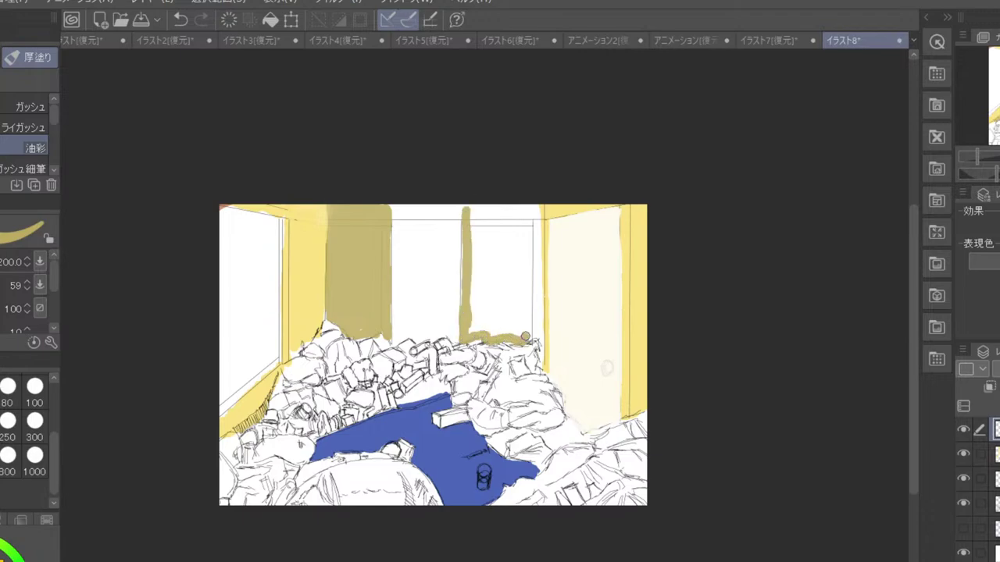
{"action": "mouse_move", "coordinate": [465, 207]}
{"action": "left_mouse_down"}
{"action": "mouse_move", "coordinate": [533, 204]}
{"action": "mouse_move", "coordinate": [538, 239]}
{"action": "mouse_move", "coordinate": [539, 355]}
{"action": "mouse_move", "coordinate": [528, 213]}
{"action": "mouse_move", "coordinate": [511, 320]}
{"action": "mouse_move", "coordinate": [496, 202]}
{"action": "mouse_move", "coordinate": [488, 204]}
{"action": "mouse_move", "coordinate": [484, 273]}
{"action": "mouse_move", "coordinate": [474, 265]}
{"action": "mouse_move", "coordinate": [474, 335]}
{"action": "mouse_move", "coordinate": [484, 306]}
{"action": "mouse_move", "coordinate": [493, 309]}
{"action": "mouse_move", "coordinate": [504, 345]}
{"action": "mouse_move", "coordinate": [506, 285]}
{"action": "mouse_move", "coordinate": [508, 324]}
{"action": "mouse_move", "coordinate": [521, 331]}
{"action": "mouse_move", "coordinate": [524, 301]}
{"action": "left_mouse_up"}
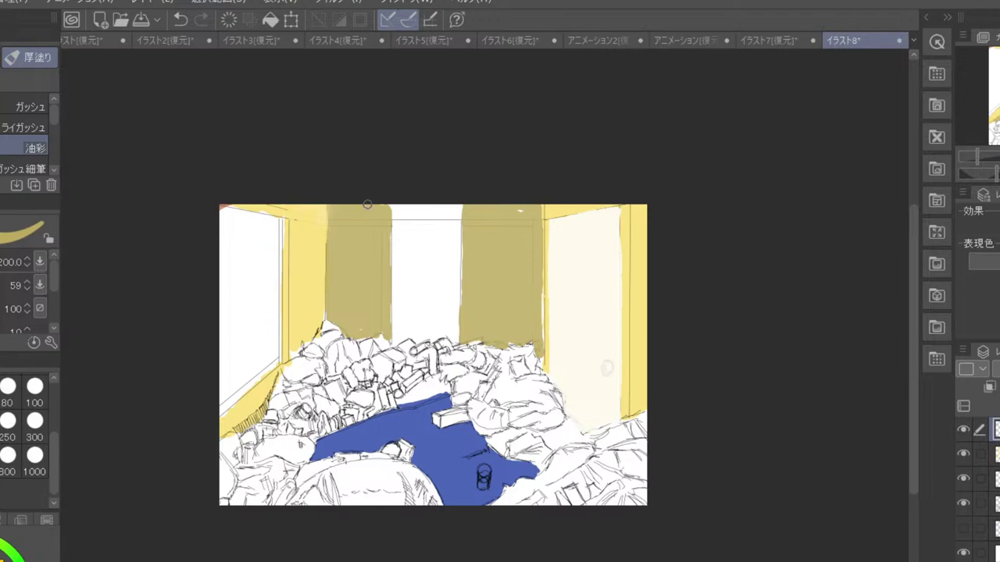
{"action": "mouse_move", "coordinate": [368, 205]}
{"action": "left_mouse_down"}
{"action": "mouse_move", "coordinate": [423, 207]}
{"action": "mouse_move", "coordinate": [378, 218]}
{"action": "mouse_move", "coordinate": [465, 210]}
{"action": "mouse_move", "coordinate": [455, 217]}
{"action": "mouse_move", "coordinate": [454, 207]}
{"action": "mouse_move", "coordinate": [524, 220]}
{"action": "left_mouse_up"}
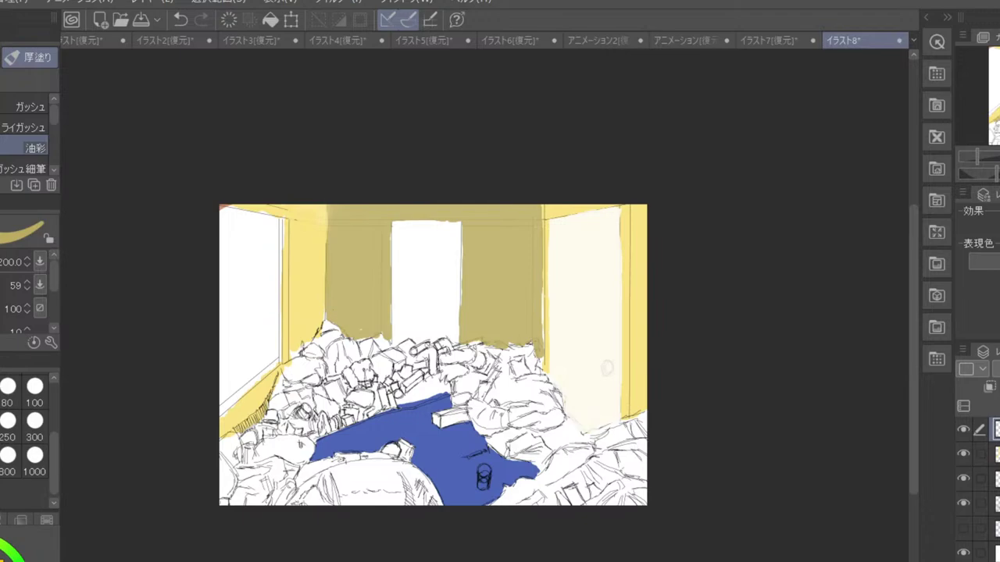
- Lower the opacity of the khaki back wall and tint the door pale yellow, comparing versions with undo and redo
{"action": "key", "text": "ctrl+z"}
{"action": "key", "text": "ctrl+y"}
{"action": "key", "text": "ctrl+z"}
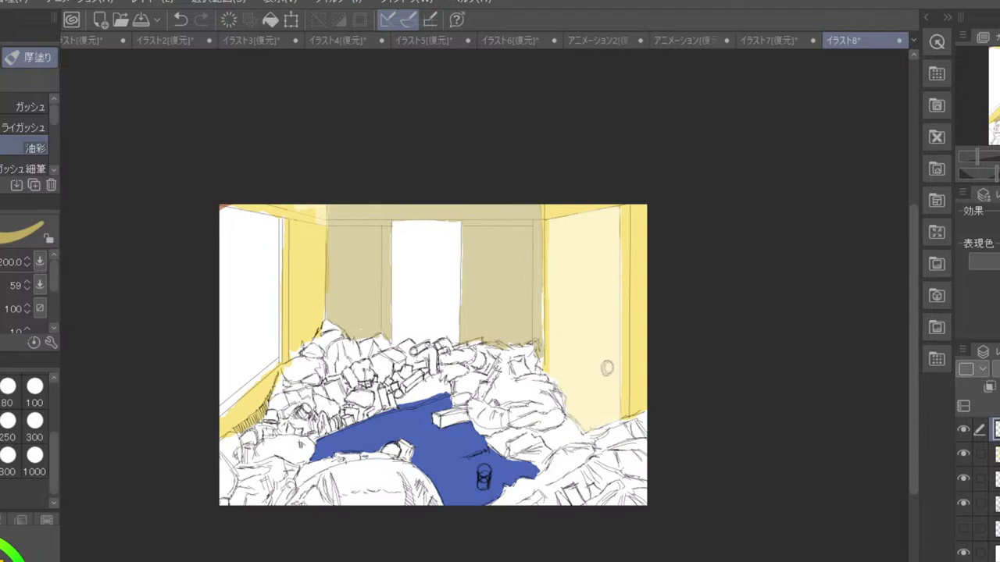
- Erase the yellow strip beyond the door frame on the wall layer with the hard eraser at size 1000, and reduce the eraser to size 80
{"action": "key", "text": "e"}
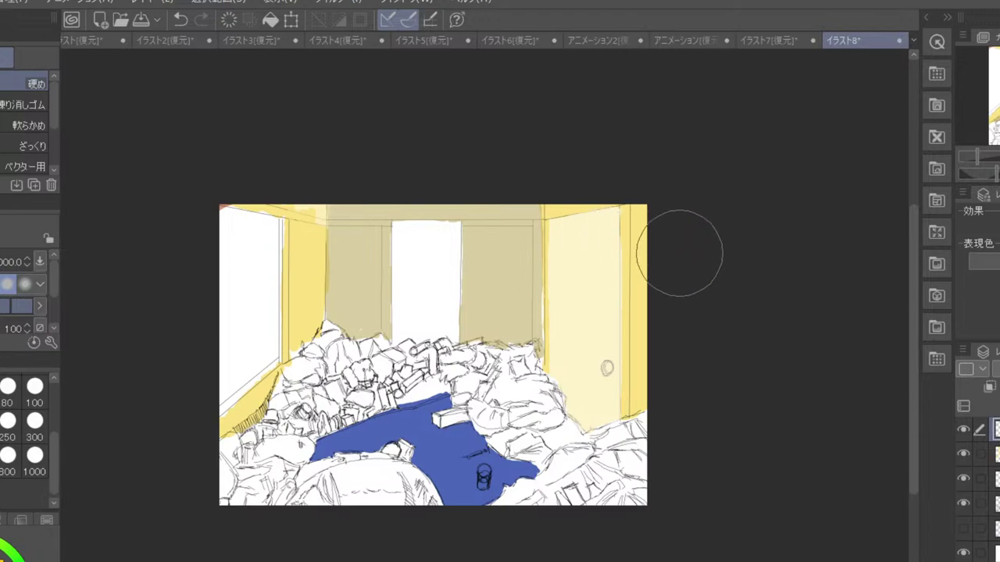
{"action": "left_click", "coordinate": [996, 454]}
{"action": "mouse_move", "coordinate": [705, 204]}
{"action": "left_mouse_down"}
{"action": "mouse_move", "coordinate": [681, 208]}
{"action": "mouse_move", "coordinate": [676, 251]}
{"action": "mouse_move", "coordinate": [678, 209]}
{"action": "mouse_move", "coordinate": [675, 279]}
{"action": "mouse_move", "coordinate": [675, 197]}
{"action": "mouse_move", "coordinate": [678, 456]}
{"action": "left_mouse_up"}
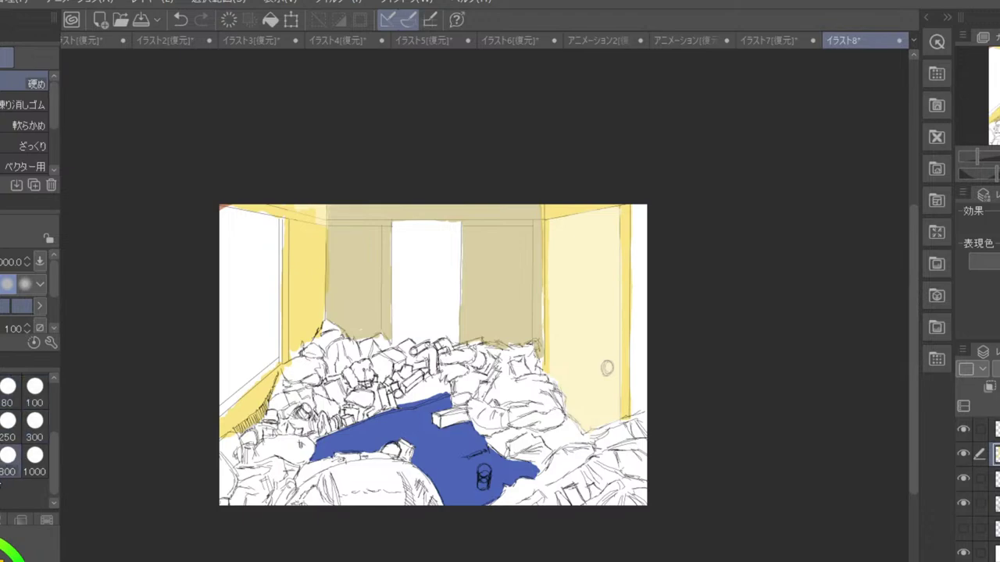
{"action": "left_click", "coordinate": [17, 402]}
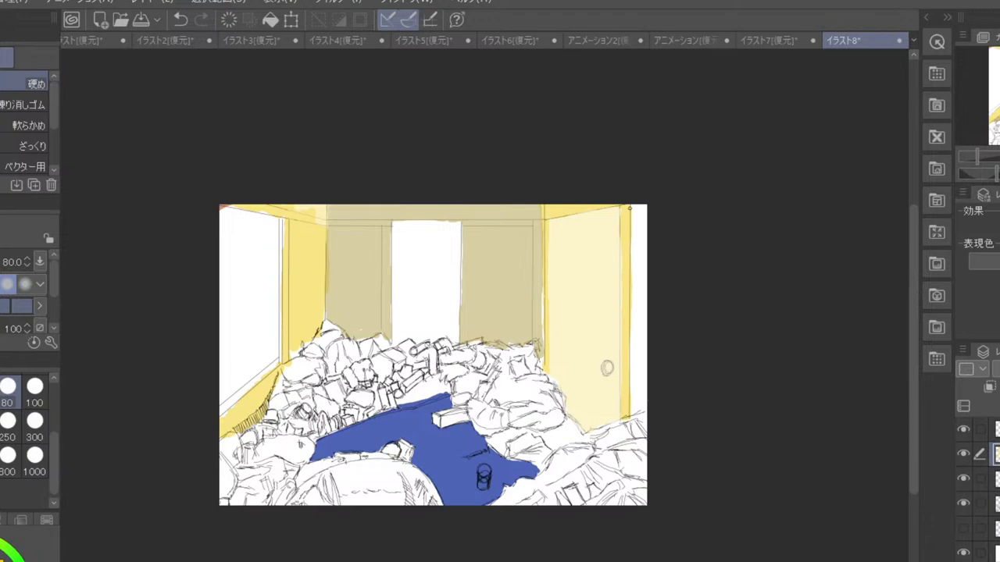
{"action": "key", "text": "b"}
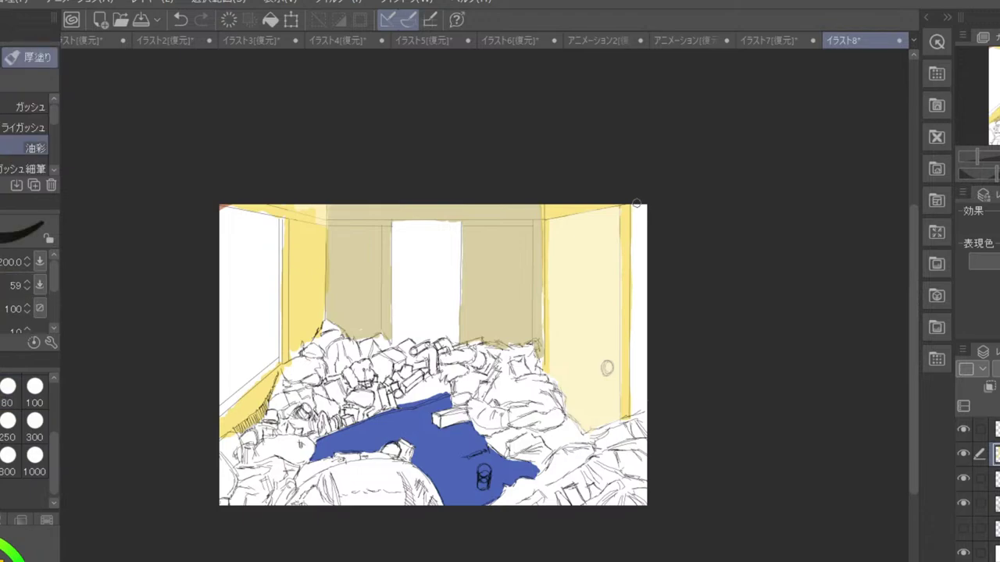
{"action": "mouse_move", "coordinate": [637, 208]}
{"action": "left_mouse_down"}
{"action": "mouse_move", "coordinate": [635, 255]}
{"action": "mouse_move", "coordinate": [642, 205]}
{"action": "mouse_move", "coordinate": [644, 349]}
{"action": "mouse_move", "coordinate": [640, 297]}
{"action": "mouse_move", "coordinate": [636, 314]}
{"action": "mouse_move", "coordinate": [646, 273]}
{"action": "left_mouse_up"}
{"action": "key", "text": "ctrl+z"}
{"action": "key", "text": "ctrl+z"}
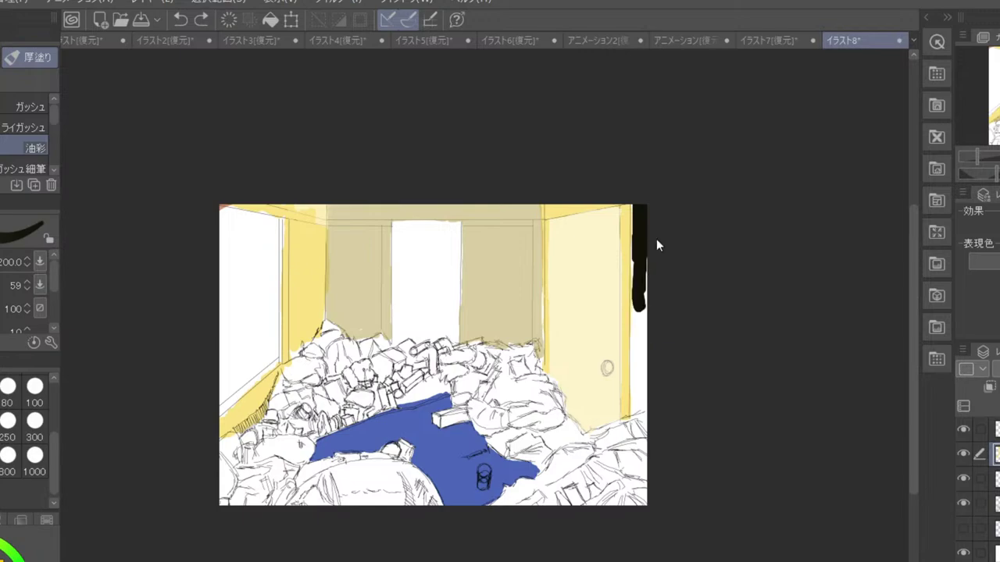
{"action": "key", "text": "ctrl+z"}
- Paint the strip beyond the door frame dark olive brown with the oil paint brush at size 200
{"action": "scroll", "coordinate": [654, 234], "scroll_direction": "up", "scroll_amount": 2}
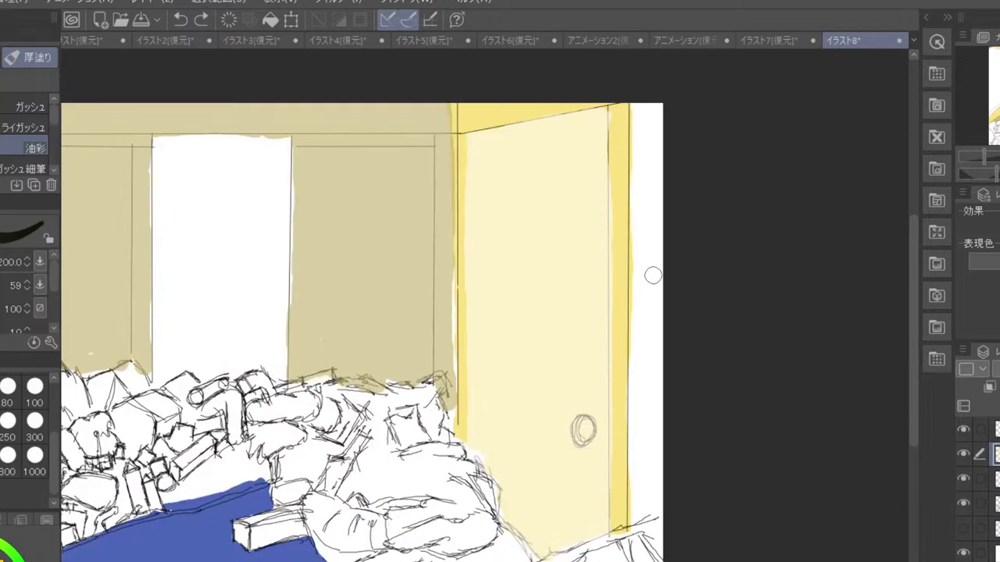
{"action": "key", "text": "x"}
{"action": "mouse_move", "coordinate": [645, 105]}
{"action": "left_mouse_down"}
{"action": "mouse_move", "coordinate": [632, 516]}
{"action": "mouse_move", "coordinate": [658, 504]}
{"action": "mouse_move", "coordinate": [653, 330]}
{"action": "mouse_move", "coordinate": [649, 488]}
{"action": "mouse_move", "coordinate": [654, 211]}
{"action": "mouse_move", "coordinate": [655, 329]}
{"action": "mouse_move", "coordinate": [658, 271]}
{"action": "left_mouse_up"}
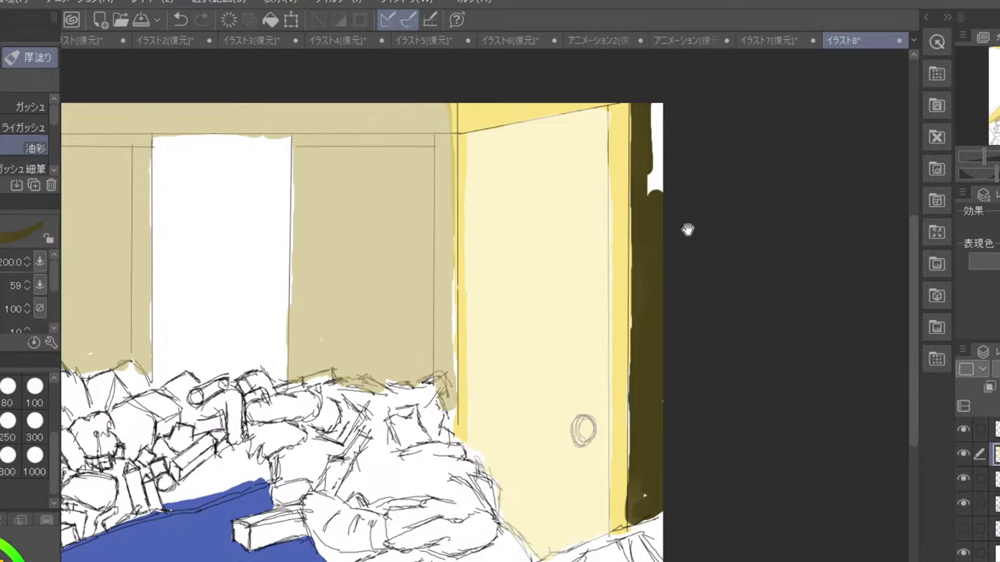
{"action": "mouse_move", "coordinate": [659, 189]}
{"action": "left_mouse_down"}
{"action": "mouse_move", "coordinate": [658, 327]}
{"action": "mouse_move", "coordinate": [662, 193]}
{"action": "left_mouse_up"}
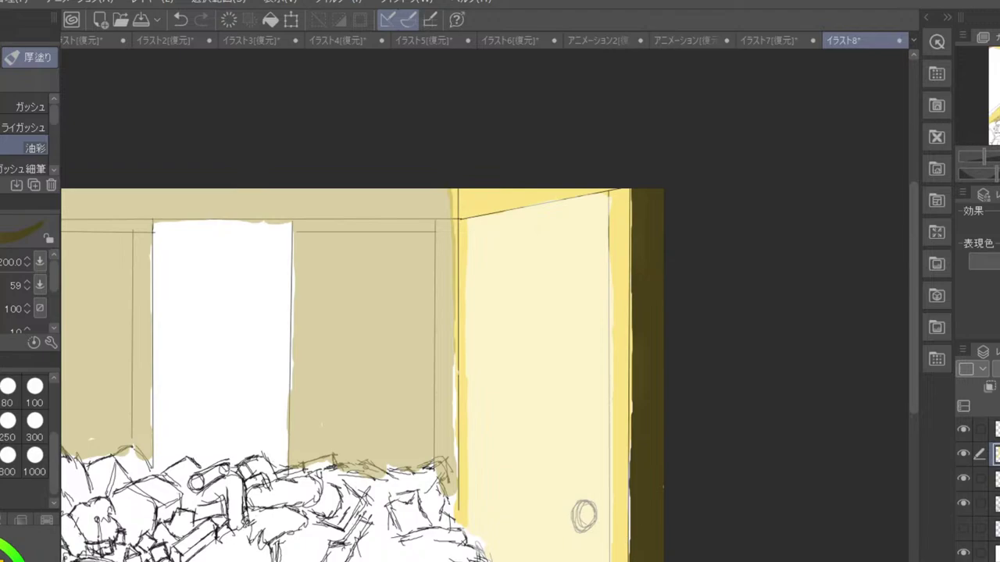
{"action": "scroll", "coordinate": [650, 510], "scroll_direction": "down", "scroll_amount": 3}
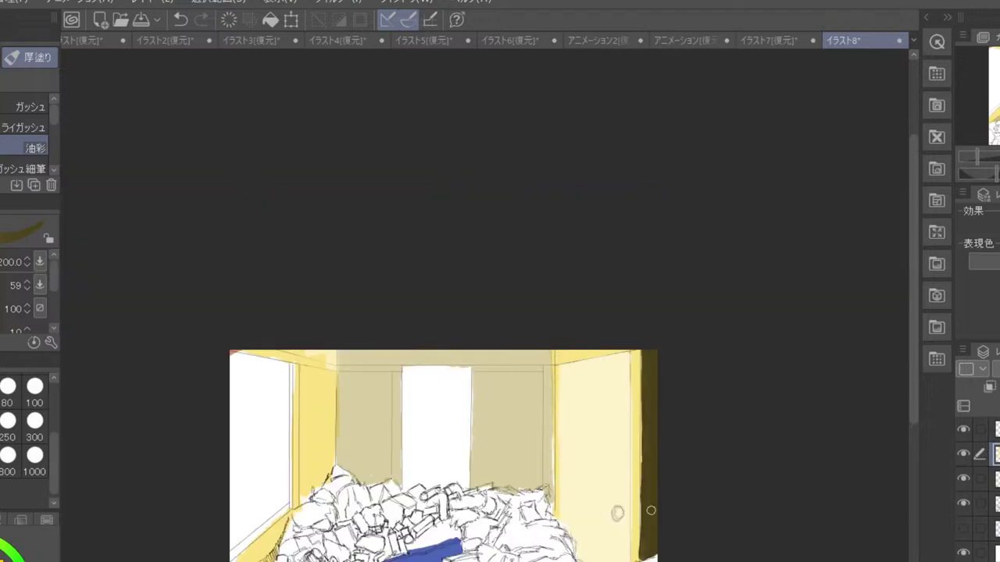
{"action": "scroll", "coordinate": [651, 511], "scroll_direction": "up", "scroll_amount": 1}
{"action": "scroll", "coordinate": [650, 510], "scroll_direction": "up", "scroll_amount": 2}
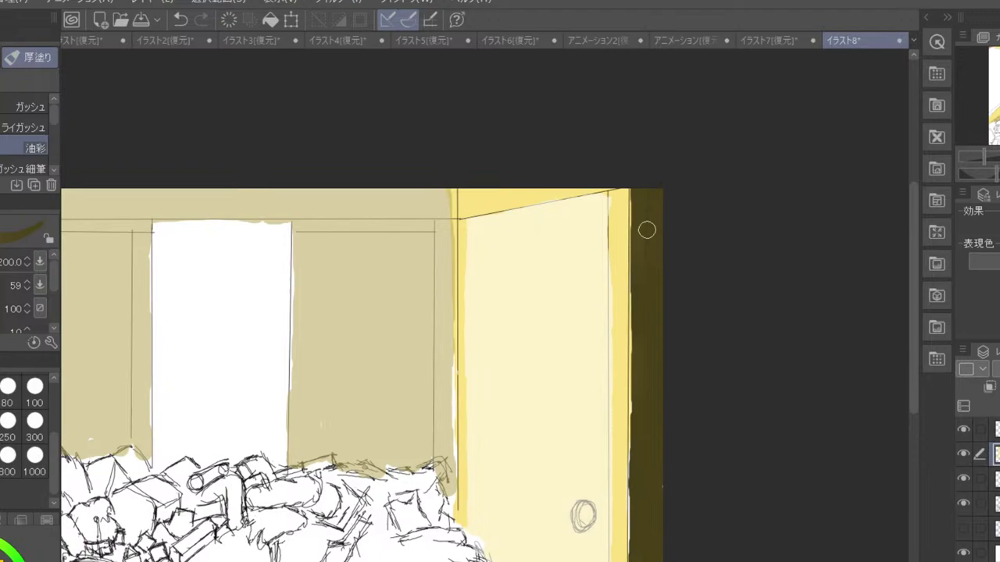
{"action": "scroll", "coordinate": [647, 230], "scroll_direction": "down", "scroll_amount": 2}
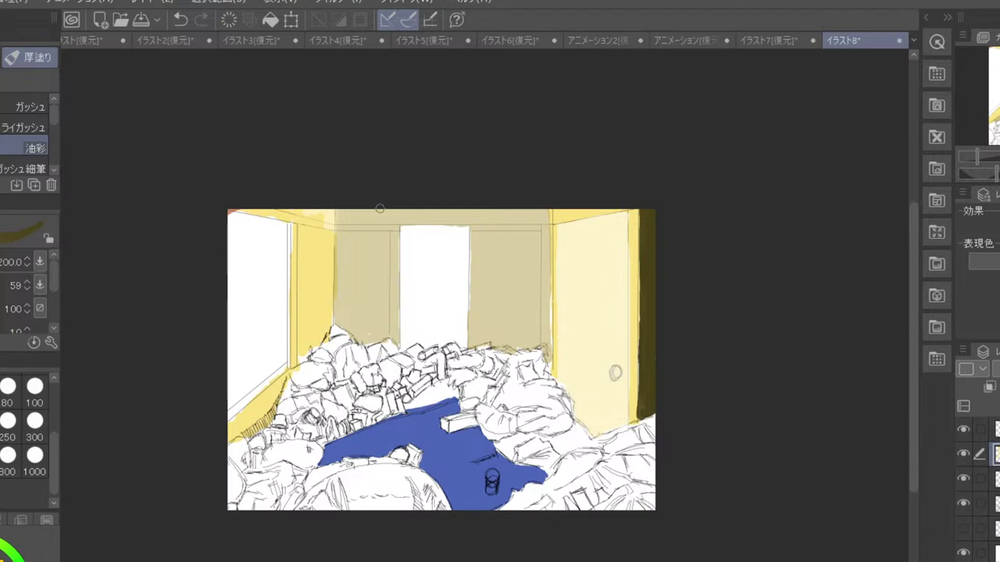
{"action": "scroll", "coordinate": [379, 209], "scroll_direction": "up", "scroll_amount": 3}
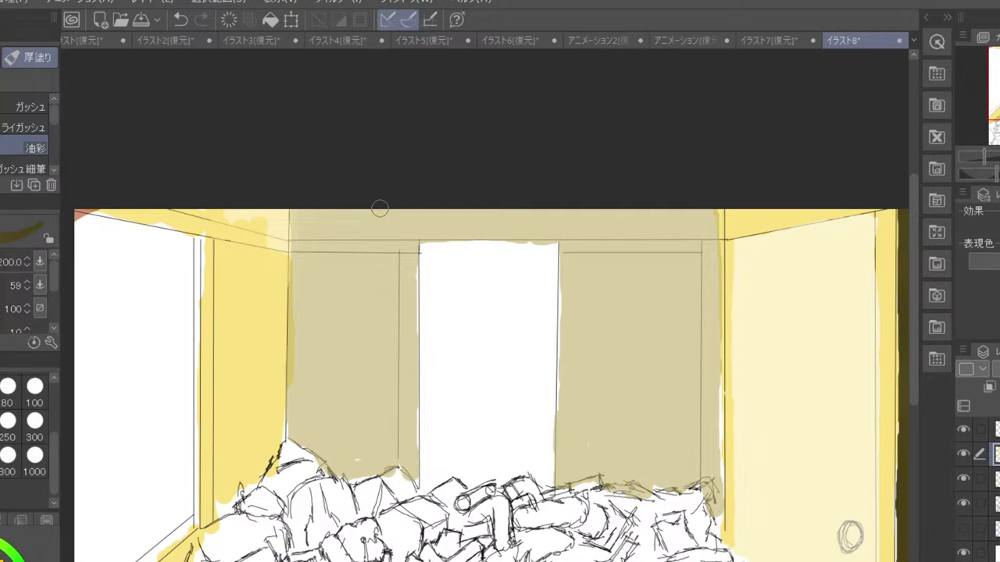
{"action": "left_click_drag", "start_coordinate": [266, 475], "coordinate": [358, 401]}
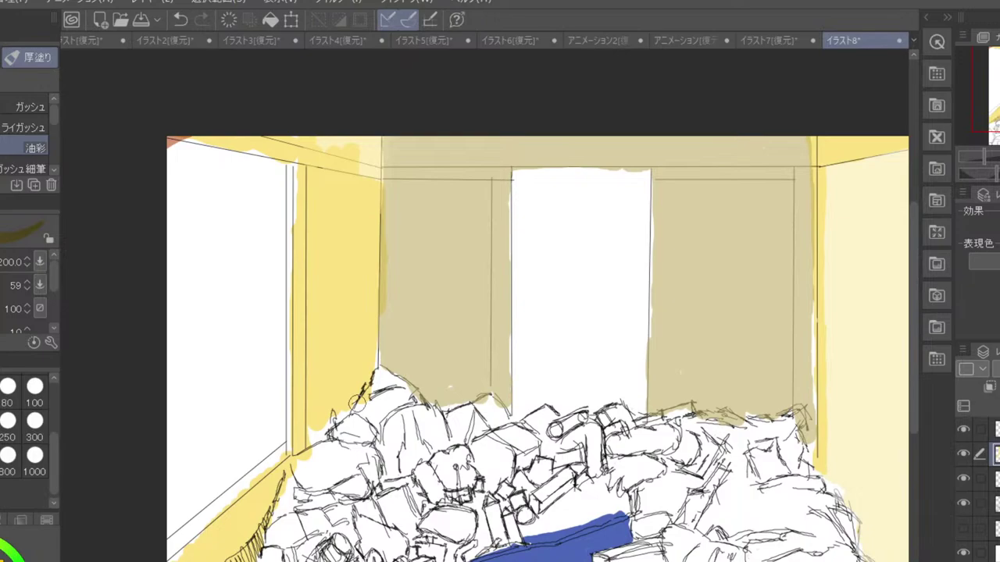
{"action": "scroll", "coordinate": [383, 437], "scroll_direction": "down", "scroll_amount": 2}
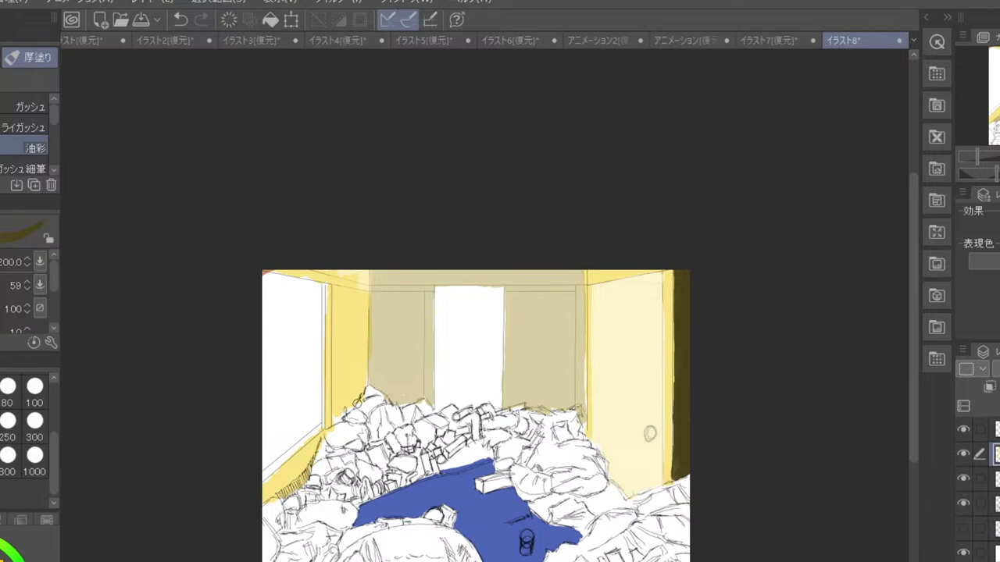
{"action": "scroll", "coordinate": [357, 405], "scroll_direction": "up", "scroll_amount": 2}
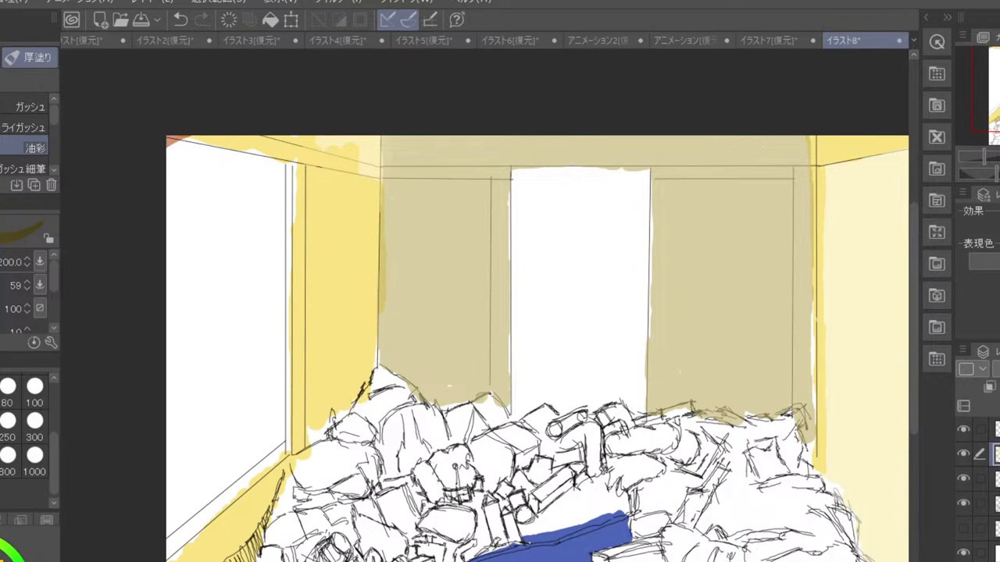
- Add a new layer and outline the outer and lower edges of the back wall's left section in dark olive brown at brush size 200
{"action": "key", "text": "ctrl+shift+n"}
{"action": "left_click", "coordinate": [996, 429]}
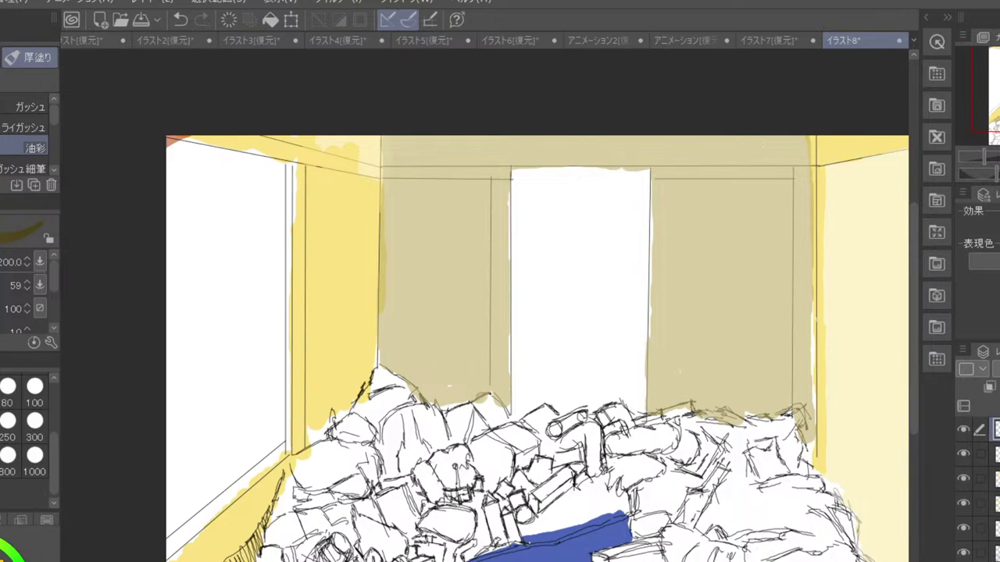
{"action": "left_click_drag", "start_coordinate": [393, 178], "coordinate": [390, 328]}
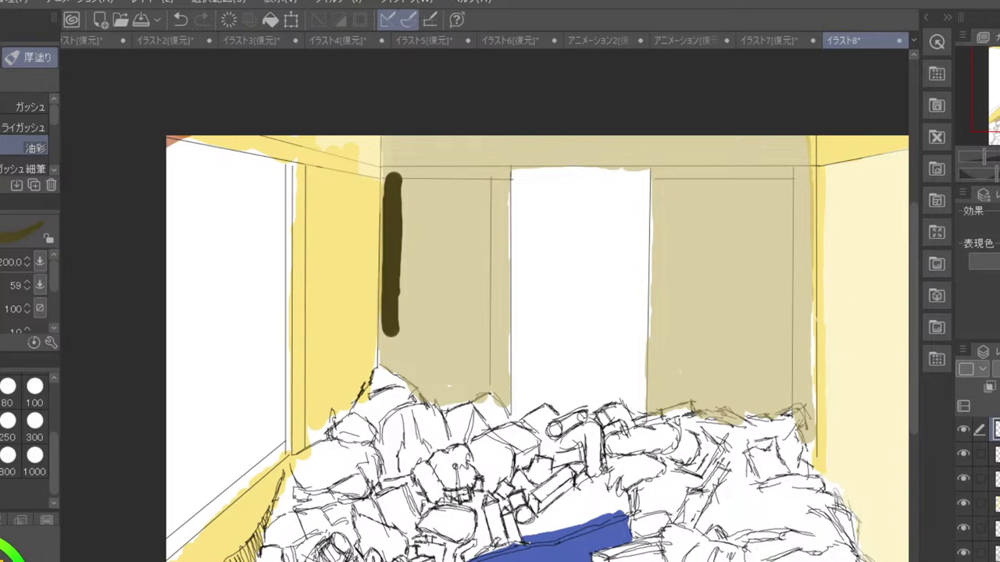
{"action": "scroll", "coordinate": [987, 60], "scroll_direction": "down", "scroll_amount": 2}
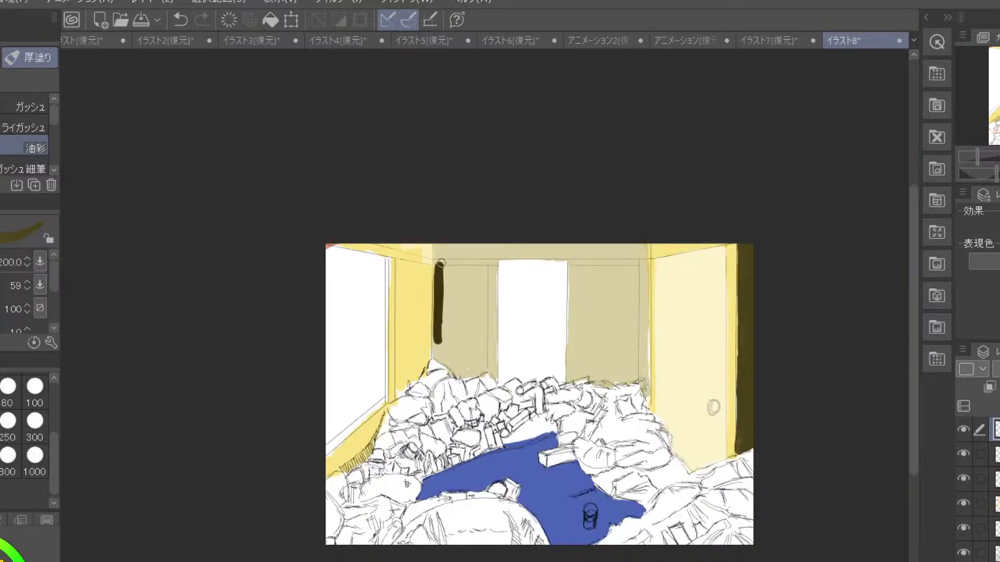
{"action": "mouse_move", "coordinate": [440, 261]}
{"action": "left_mouse_down"}
{"action": "mouse_move", "coordinate": [436, 356]}
{"action": "mouse_move", "coordinate": [458, 374]}
{"action": "mouse_move", "coordinate": [484, 369]}
{"action": "mouse_move", "coordinate": [443, 376]}
{"action": "mouse_move", "coordinate": [500, 367]}
{"action": "left_mouse_up"}
{"action": "key", "text": "ctrl+plus"}
{"action": "key", "text": "ctrl+z"}
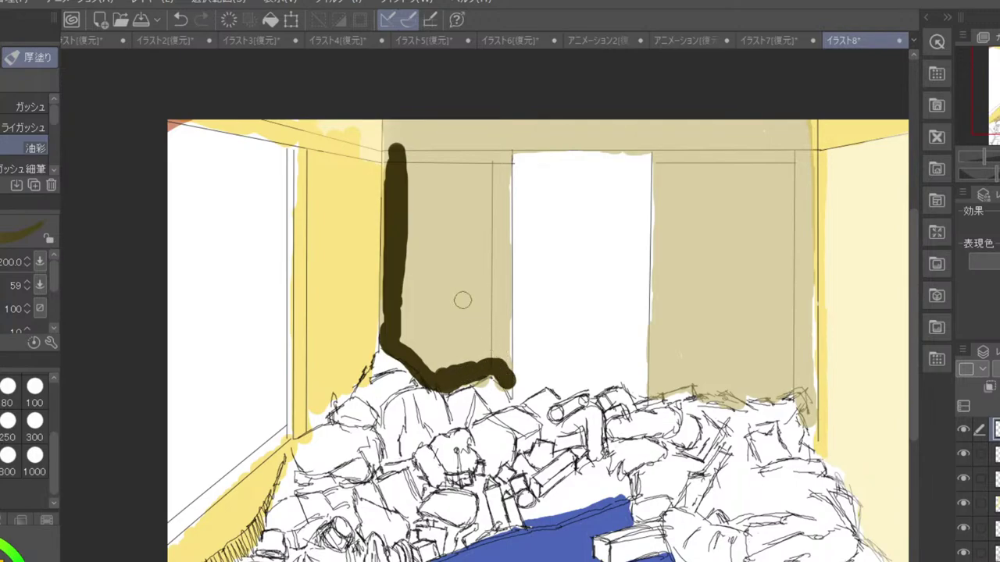
- Close the dark olive outline around the central opening, the right section and the back wall's side edges at brush size 80
{"action": "left_click", "coordinate": [11, 400]}
{"action": "mouse_move", "coordinate": [509, 376]}
{"action": "left_mouse_down"}
{"action": "mouse_move", "coordinate": [511, 395]}
{"action": "mouse_move", "coordinate": [510, 158]}
{"action": "mouse_move", "coordinate": [472, 164]}
{"action": "mouse_move", "coordinate": [516, 162]}
{"action": "left_mouse_up"}
{"action": "scroll", "coordinate": [408, 180], "scroll_direction": "down", "scroll_amount": 3}
{"action": "scroll", "coordinate": [480, 164], "scroll_direction": "up", "scroll_amount": 3}
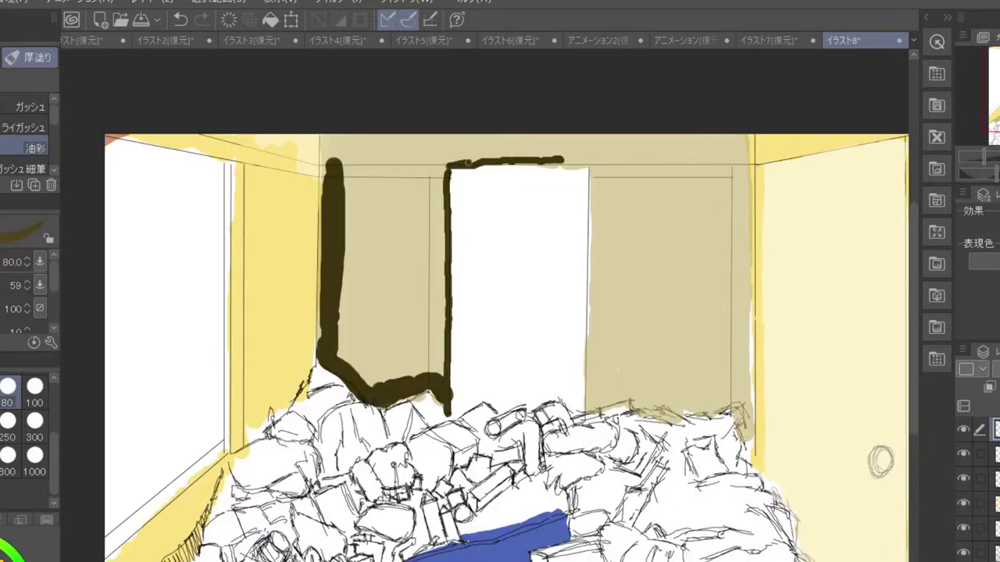
{"action": "mouse_move", "coordinate": [502, 163]}
{"action": "left_mouse_down"}
{"action": "mouse_move", "coordinate": [591, 160]}
{"action": "mouse_move", "coordinate": [592, 254]}
{"action": "left_mouse_up"}
{"action": "mouse_move", "coordinate": [592, 258]}
{"action": "left_mouse_down"}
{"action": "mouse_move", "coordinate": [587, 375]}
{"action": "mouse_move", "coordinate": [598, 409]}
{"action": "mouse_move", "coordinate": [636, 394]}
{"action": "mouse_move", "coordinate": [681, 414]}
{"action": "mouse_move", "coordinate": [749, 408]}
{"action": "mouse_move", "coordinate": [750, 179]}
{"action": "left_mouse_up"}
{"action": "mouse_move", "coordinate": [748, 216]}
{"action": "left_mouse_down"}
{"action": "mouse_move", "coordinate": [747, 292]}
{"action": "mouse_move", "coordinate": [744, 255]}
{"action": "left_mouse_up"}
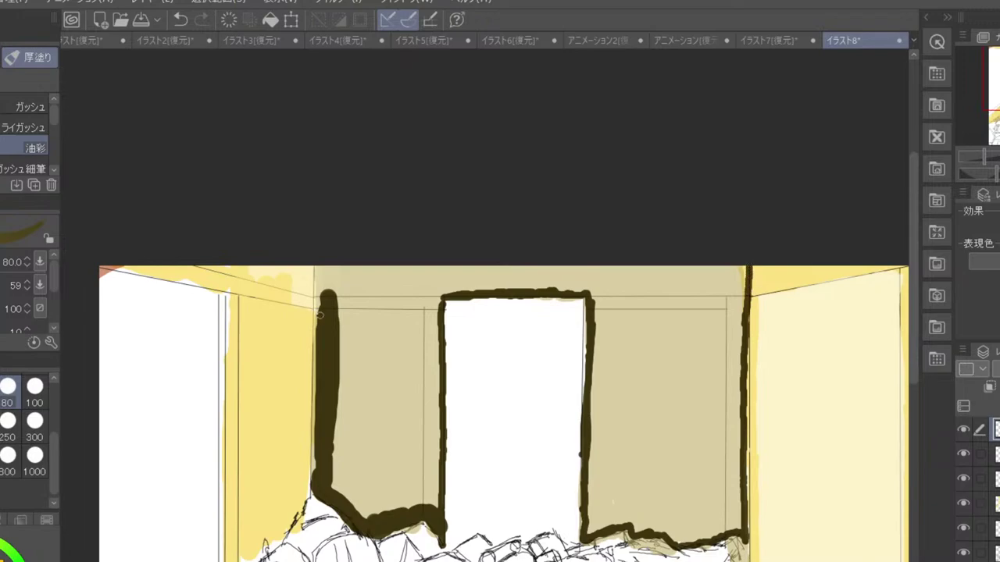
{"action": "mouse_move", "coordinate": [320, 320]}
{"action": "left_mouse_down"}
{"action": "mouse_move", "coordinate": [319, 278]}
{"action": "mouse_move", "coordinate": [320, 311]}
{"action": "mouse_move", "coordinate": [319, 263]}
{"action": "left_mouse_up"}
- Fill the outlined back wall with dark olive brown, referring only to the editing layer, and lower the fill's opacity
{"action": "key", "text": "g"}
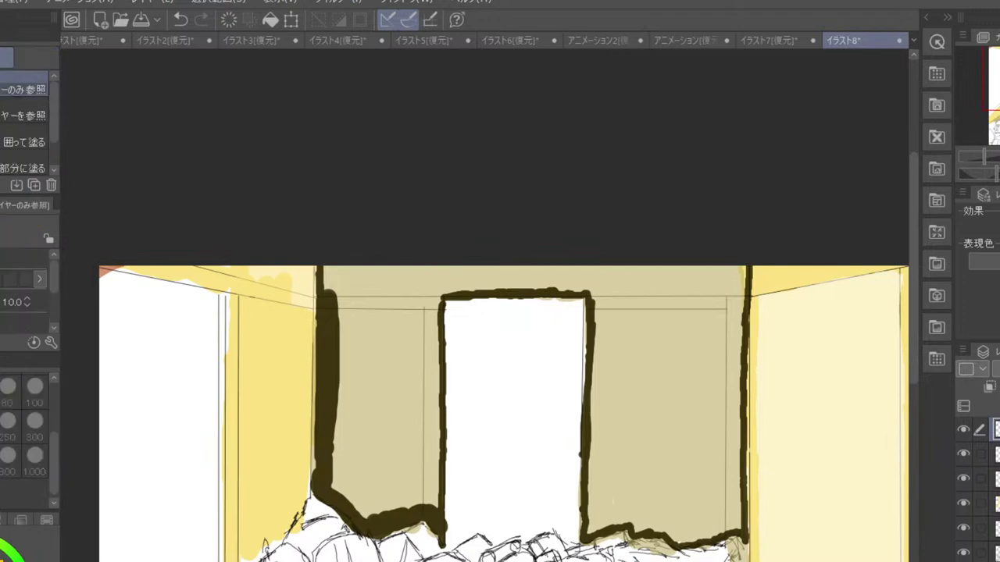
{"action": "left_click", "coordinate": [407, 288]}
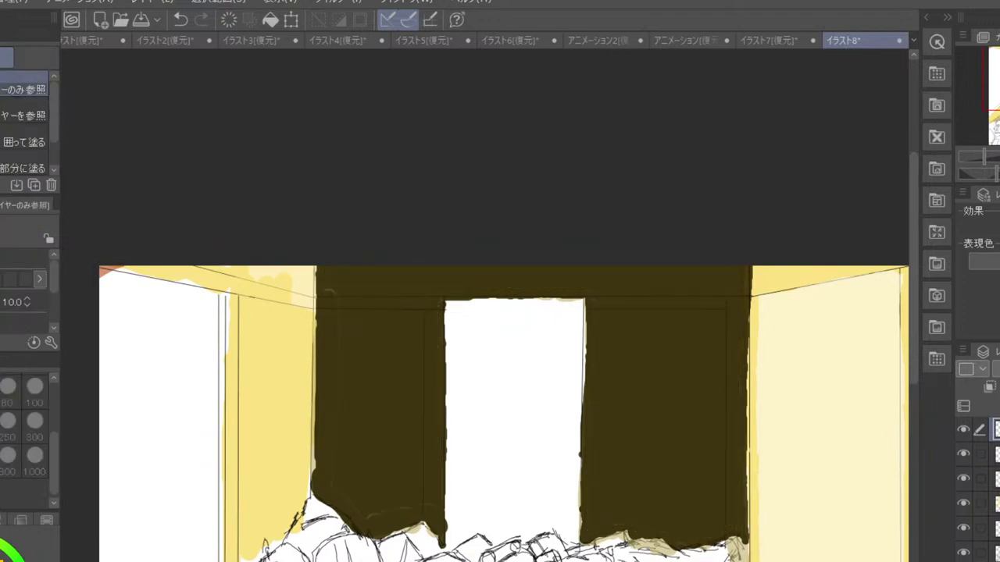
{"action": "key", "text": "b"}
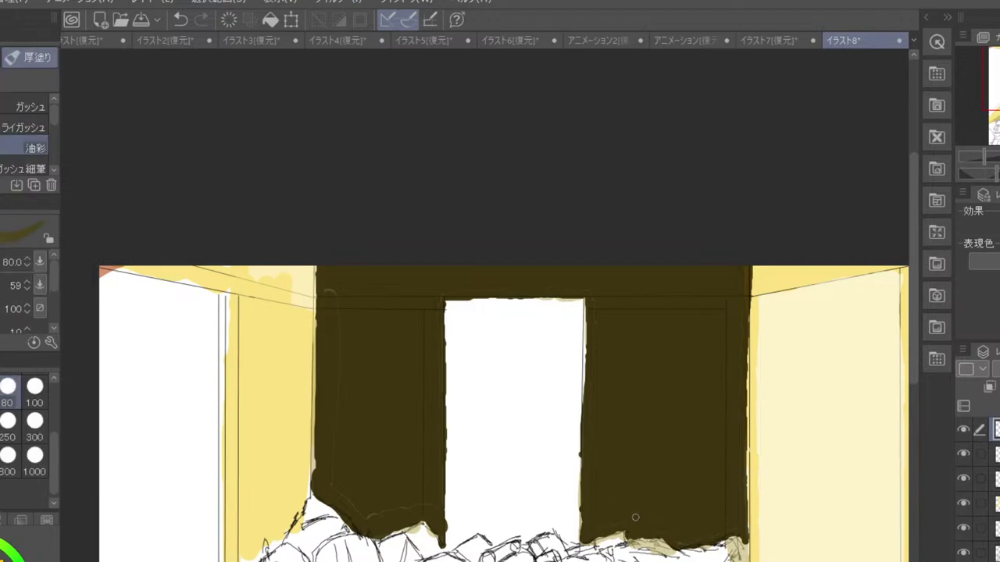
{"action": "key", "text": "ctrl+z"}
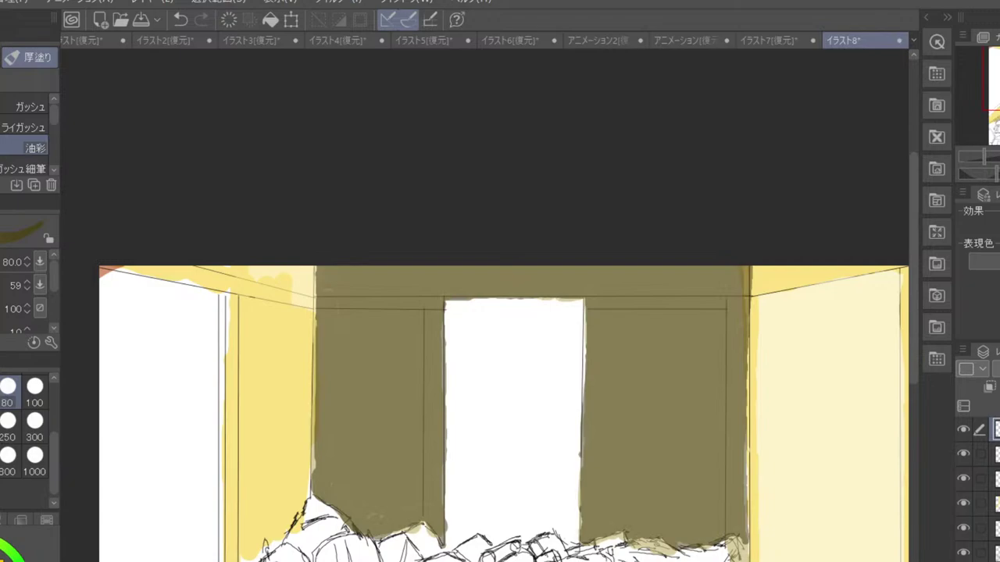
- Redo the last change to the back wall's olive fill and check the whole room
{"action": "key", "text": "ctrl+y"}
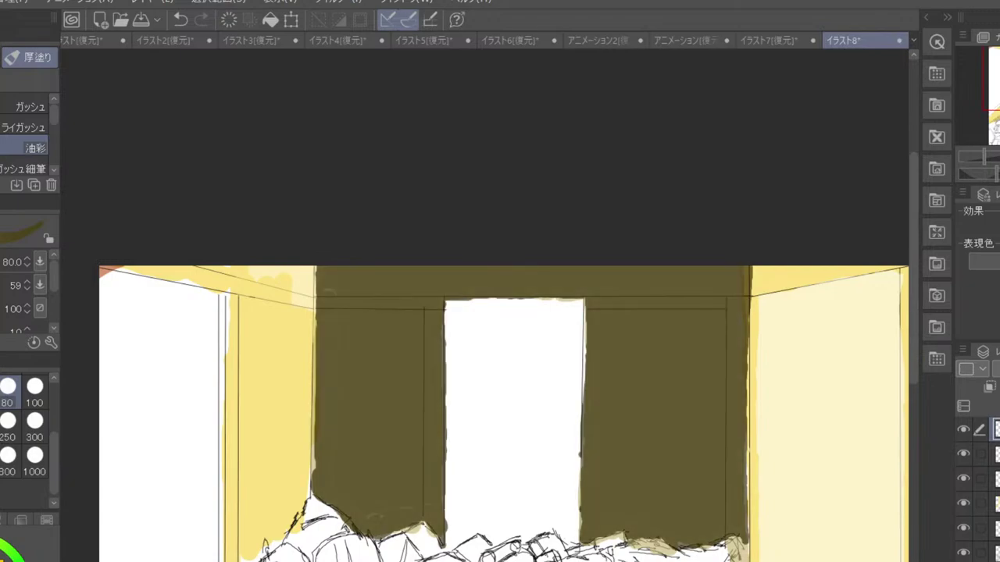
{"action": "key", "text": "ctrl+minus"}
{"action": "key", "text": "ctrl+minus"}
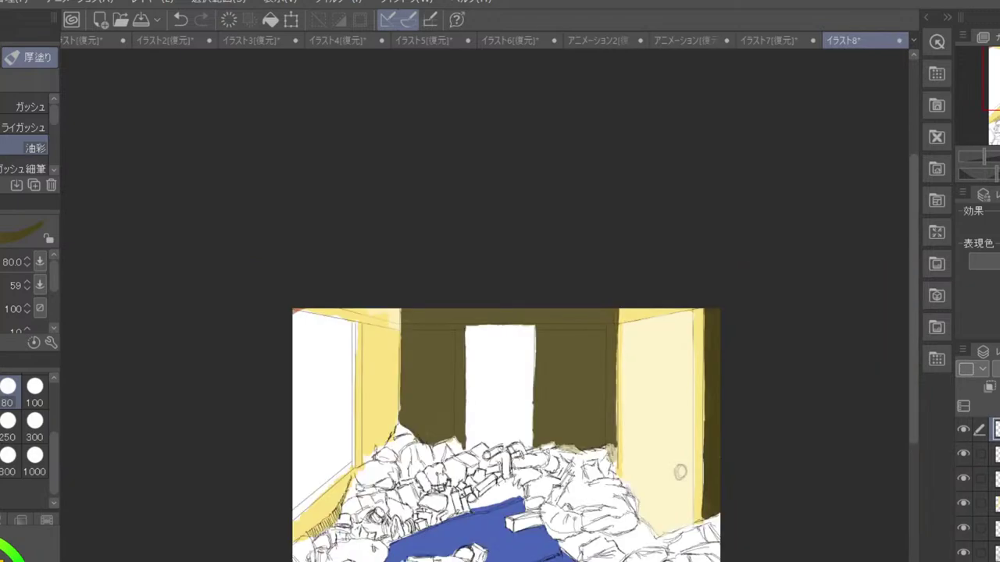
{"action": "key", "text": "ctrl+plus"}
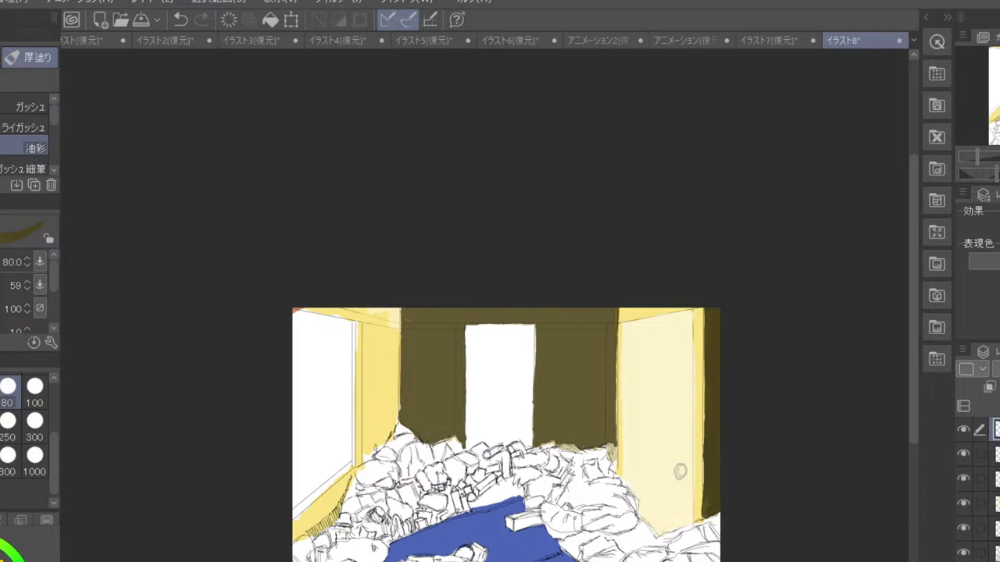
{"action": "left_click_drag", "start_coordinate": [621, 466], "coordinate": [625, 402]}
{"action": "left_click_drag", "start_coordinate": [621, 448], "coordinate": [625, 403]}
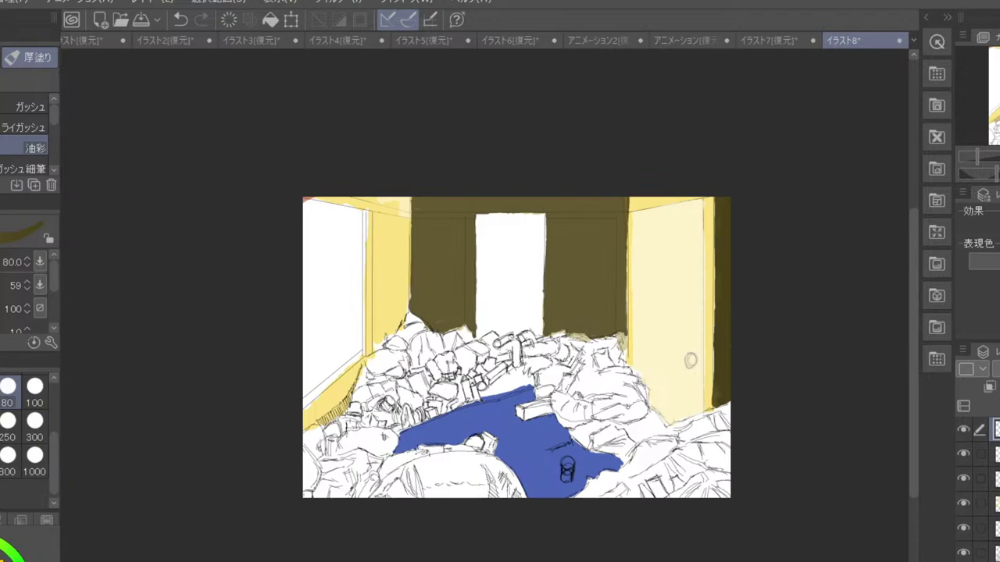
{"action": "scroll", "coordinate": [475, 161], "scroll_direction": "up", "scroll_amount": 2}
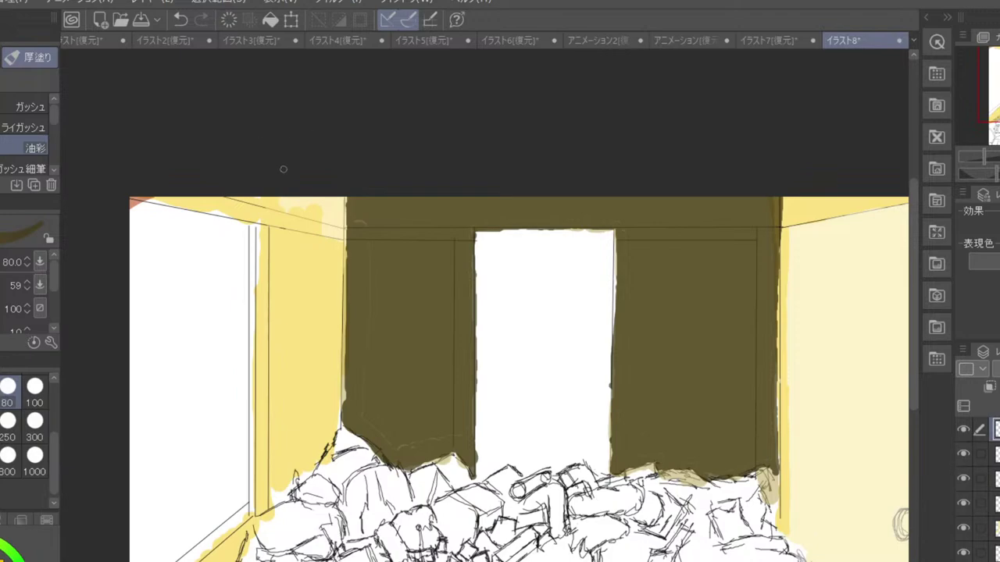
{"action": "mouse_move", "coordinate": [353, 219]}
{"action": "left_mouse_down"}
{"action": "mouse_move", "coordinate": [352, 200]}
{"action": "mouse_move", "coordinate": [363, 226]}
{"action": "mouse_move", "coordinate": [383, 215]}
{"action": "left_mouse_up"}
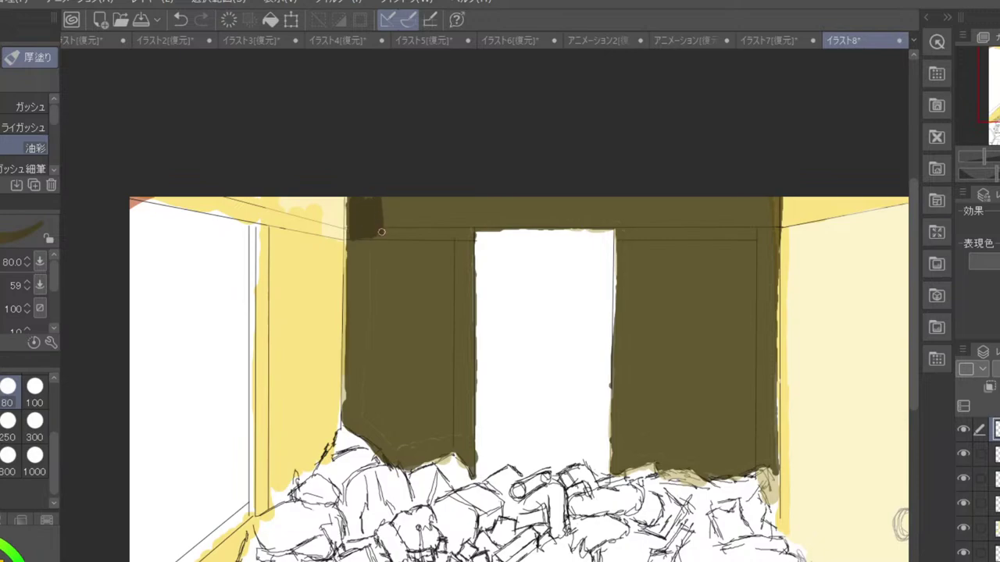
{"action": "key", "text": "ctrl+z"}
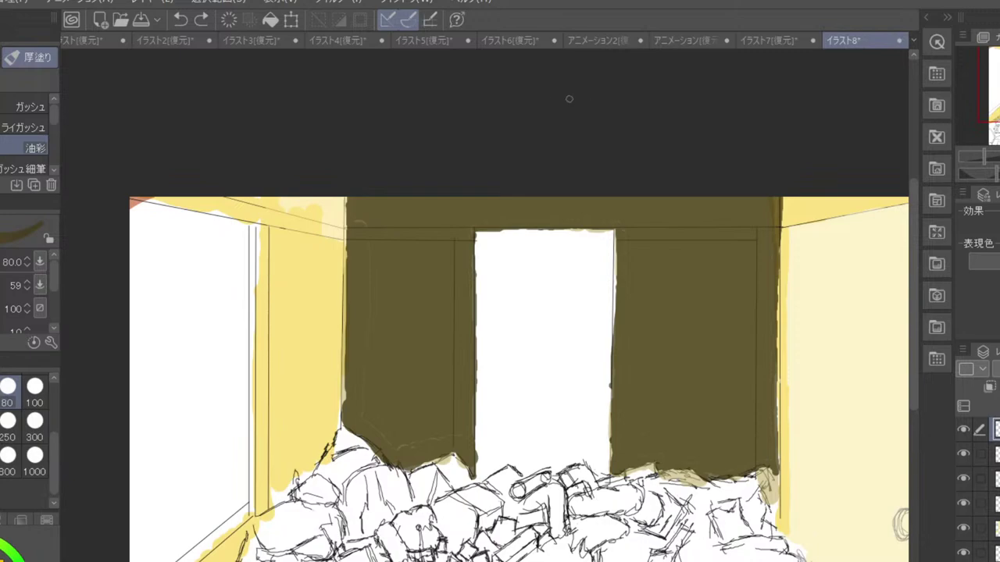
{"action": "mouse_move", "coordinate": [352, 234]}
{"action": "left_mouse_down"}
{"action": "mouse_move", "coordinate": [354, 235]}
{"action": "mouse_move", "coordinate": [472, 238]}
{"action": "mouse_move", "coordinate": [353, 235]}
{"action": "left_mouse_up"}
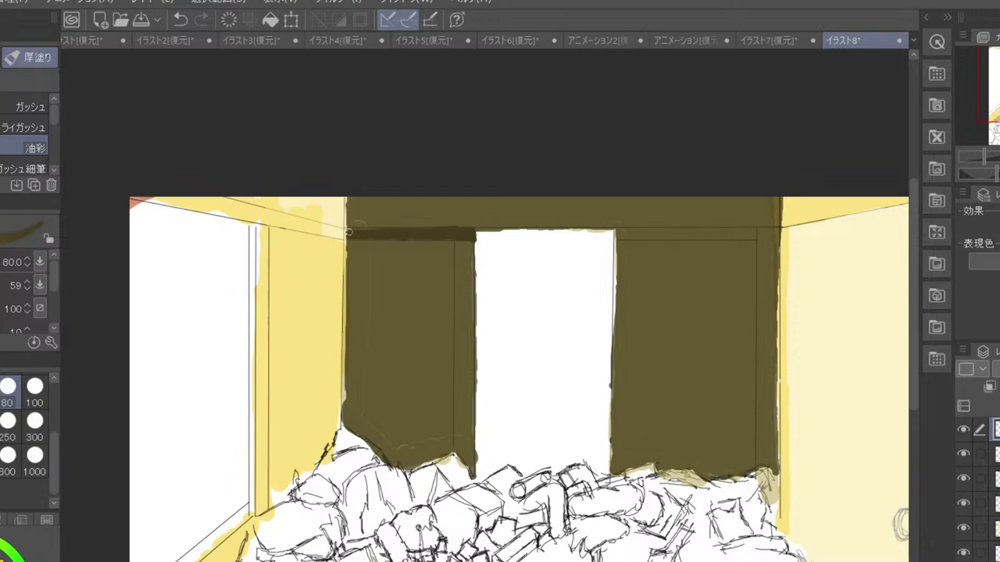
{"action": "key", "text": "ctrl+z"}
{"action": "key", "text": "ctrl+z"}
{"action": "key", "text": "ctrl+z"}
{"action": "key", "text": "ctrl+z"}
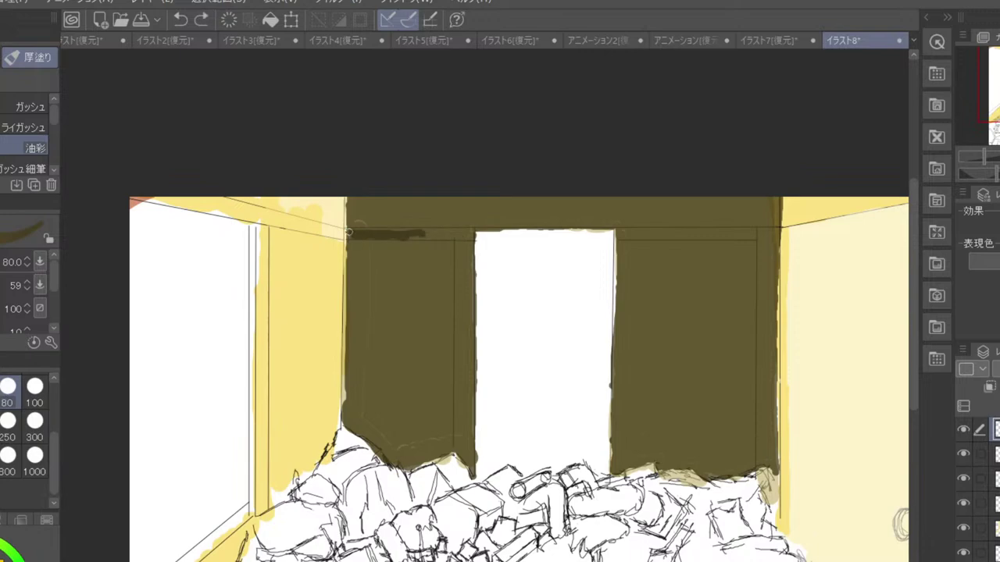
{"action": "key", "text": "ctrl+z"}
{"action": "key", "text": "ctrl+z"}
{"action": "key", "text": "ctrl+z"}
{"action": "key", "text": "ctrl+z"}
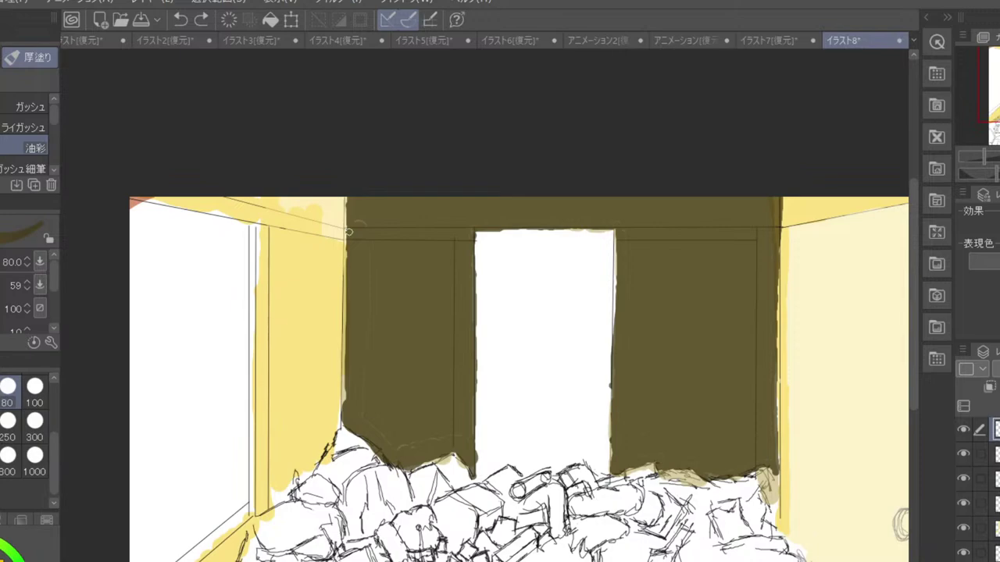
- Draw a near-black vertical line along the inner frame line of the back wall's left section with the oil paint brush at size 25
{"action": "scroll", "coordinate": [350, 231], "scroll_direction": "down", "scroll_amount": 2}
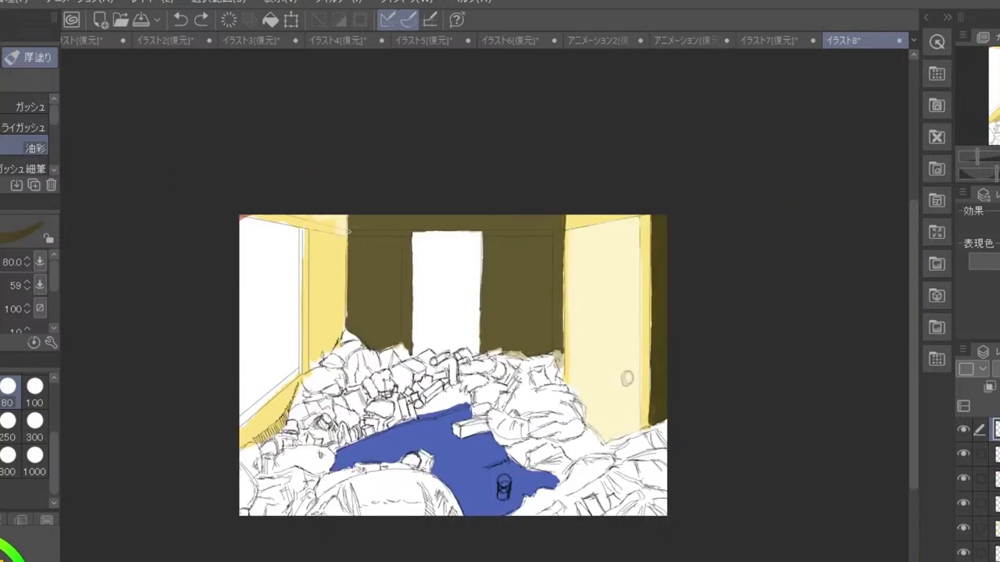
{"action": "scroll", "coordinate": [490, 304], "scroll_direction": "up", "scroll_amount": 2}
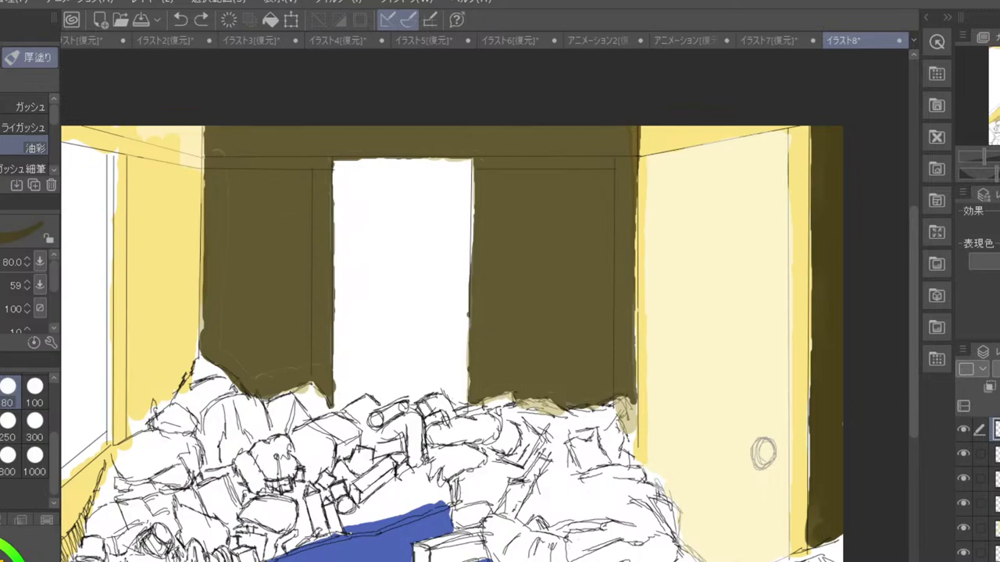
{"action": "scroll", "coordinate": [11, 434], "scroll_direction": "up", "scroll_amount": 3}
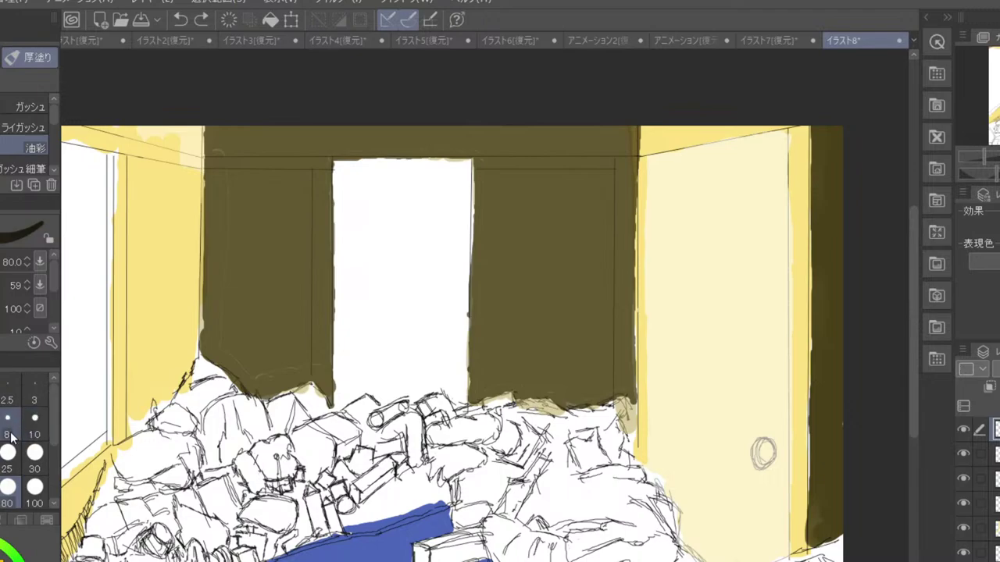
{"action": "left_click", "coordinate": [10, 431]}
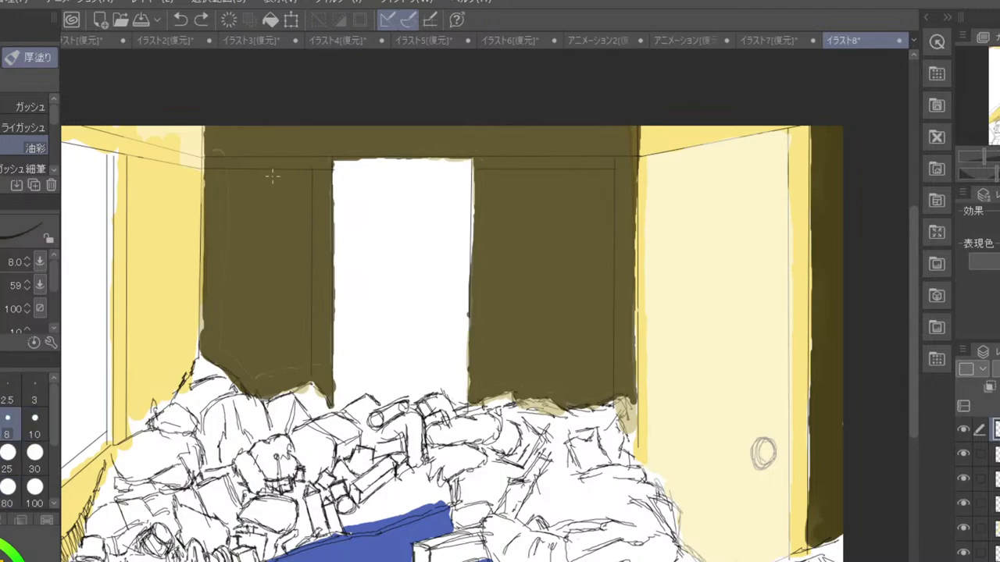
{"action": "left_click", "coordinate": [8, 452]}
{"action": "scroll", "coordinate": [311, 176], "scroll_direction": "up", "scroll_amount": 2}
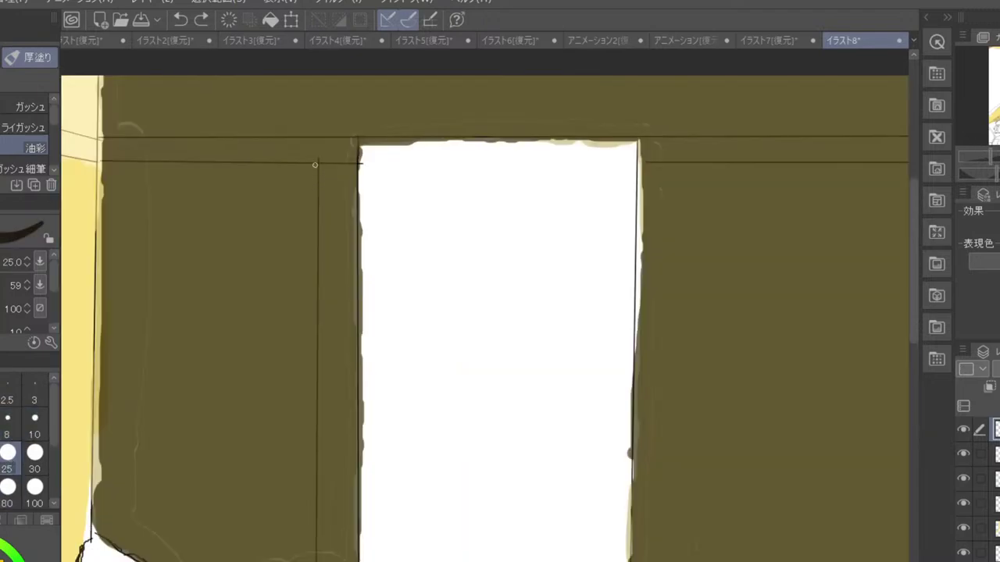
{"action": "left_click_drag", "start_coordinate": [315, 164], "coordinate": [316, 556]}
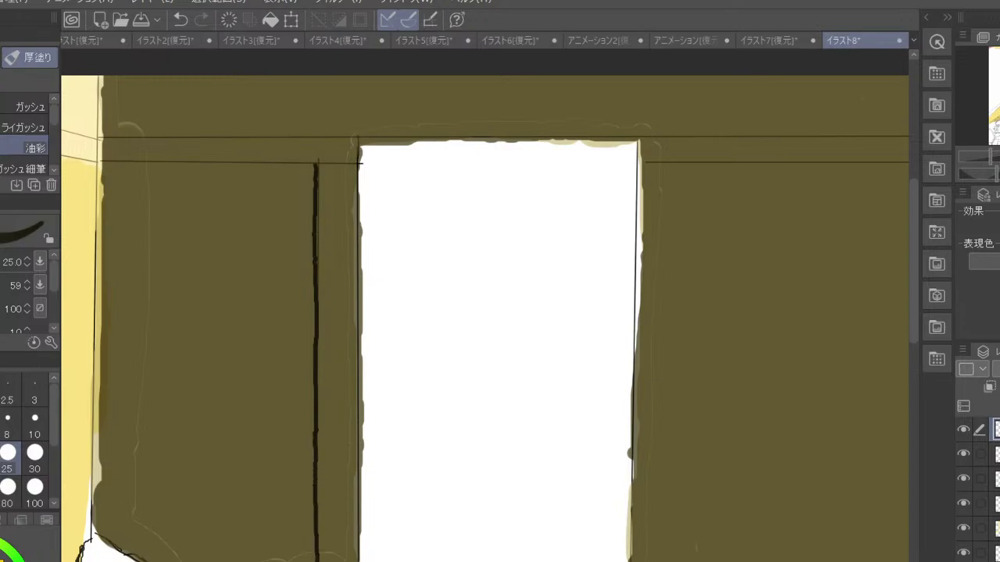
{"action": "scroll", "coordinate": [315, 559], "scroll_direction": "down", "scroll_amount": 3}
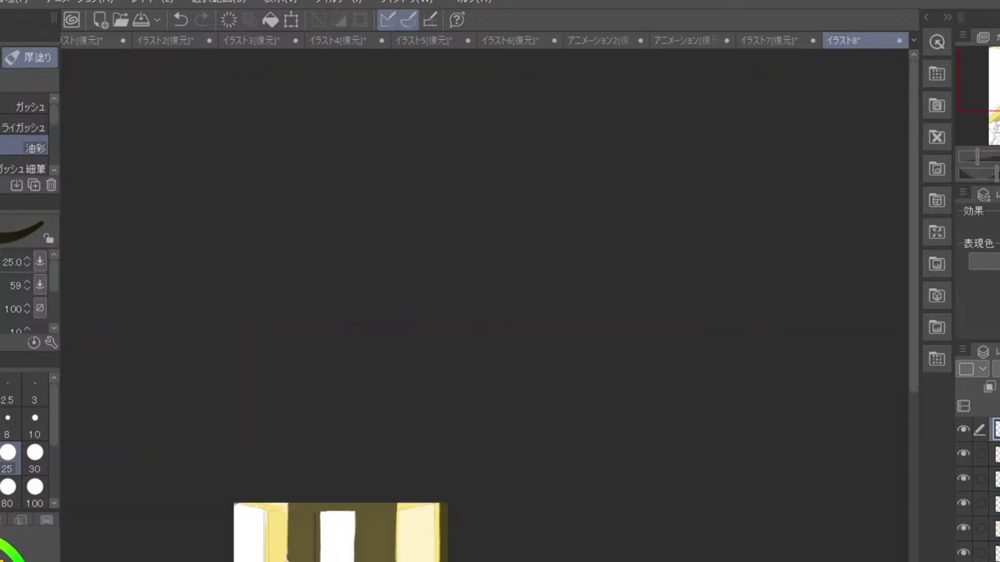
{"action": "scroll", "coordinate": [314, 560], "scroll_direction": "up", "scroll_amount": 1}
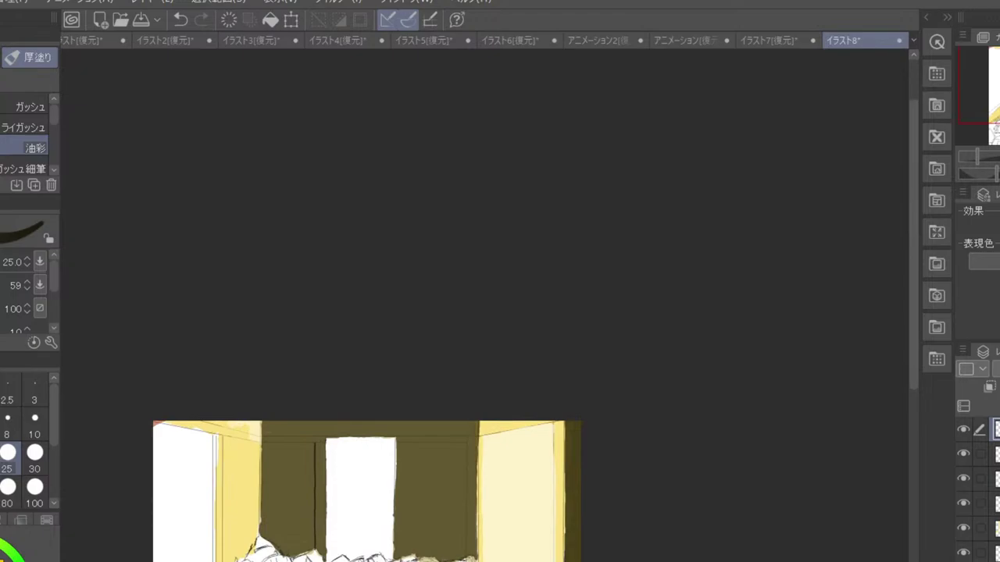
- Draw a near-black horizontal line along the beam's lower edge from the side wall to the vertical line at brush size 17
{"action": "scroll", "coordinate": [316, 557], "scroll_direction": "up", "scroll_amount": 5}
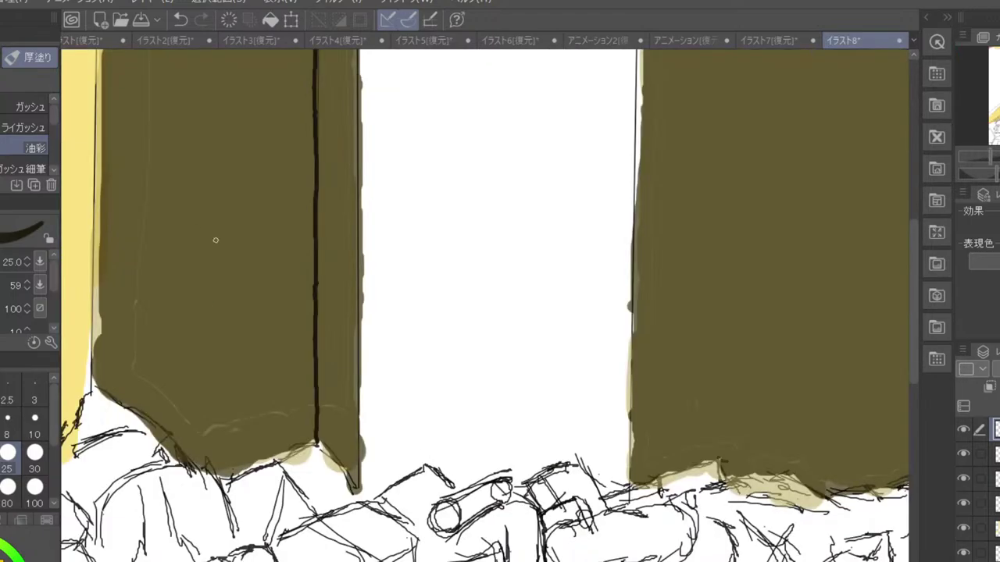
{"action": "left_click_drag", "start_coordinate": [276, 263], "coordinate": [311, 481]}
{"action": "key", "text": "bracketleft"}
{"action": "key", "text": "bracketleft"}
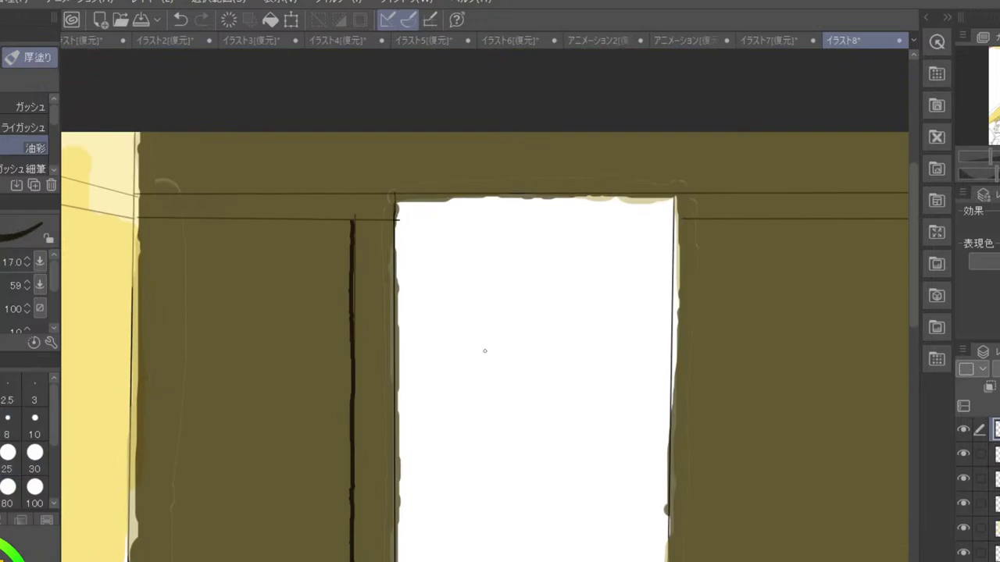
{"action": "left_click_drag", "start_coordinate": [139, 220], "coordinate": [275, 222]}
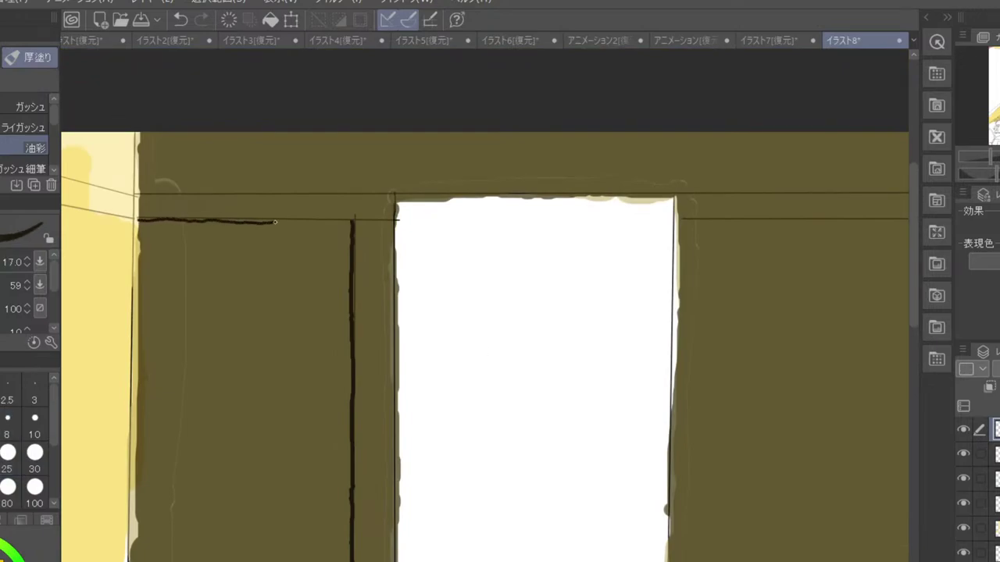
{"action": "key", "text": "ctrl+z"}
{"action": "scroll", "coordinate": [182, 203], "scroll_direction": "up", "scroll_amount": 1}
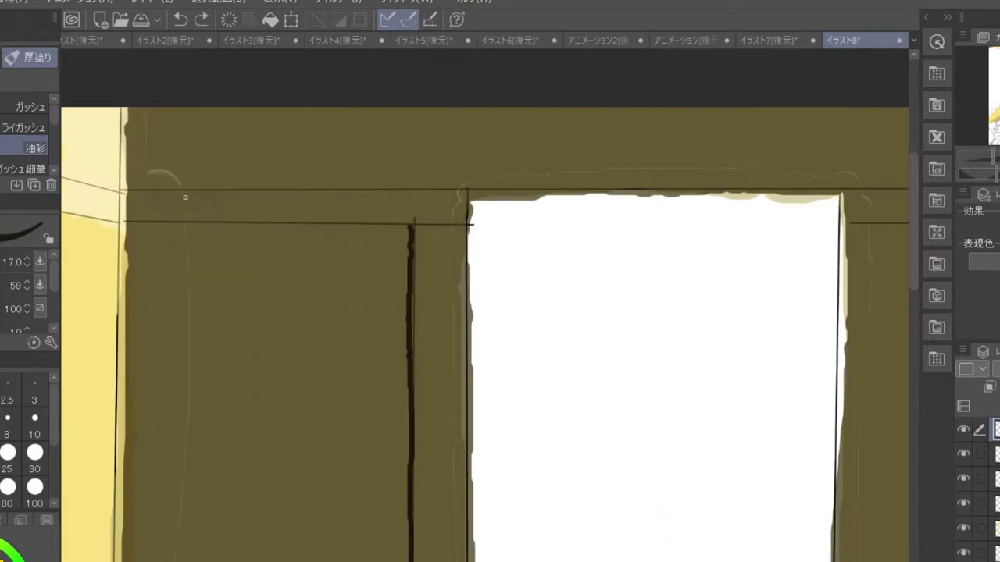
{"action": "left_click_drag", "start_coordinate": [126, 226], "coordinate": [411, 226]}
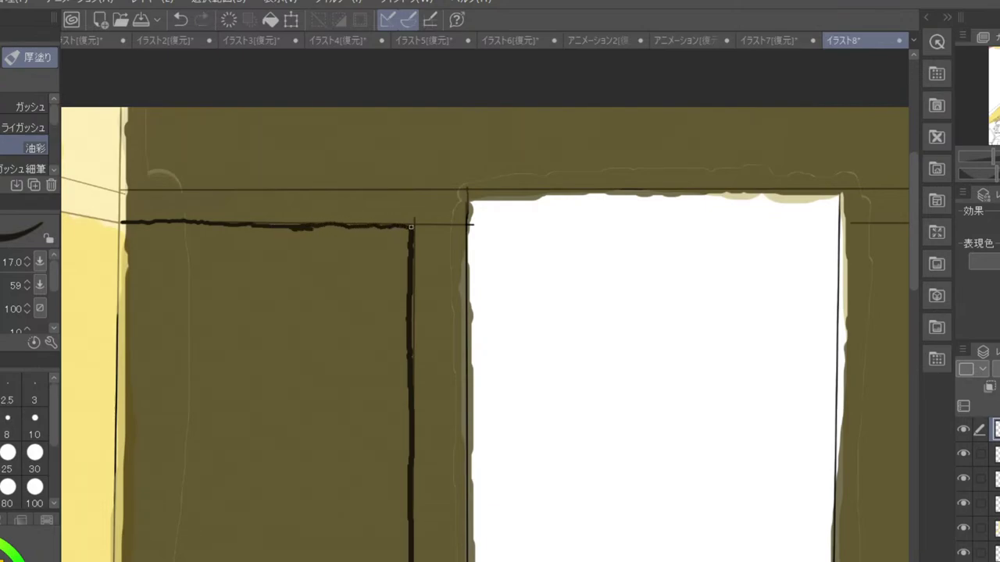
{"action": "scroll", "coordinate": [406, 221], "scroll_direction": "down", "scroll_amount": 3}
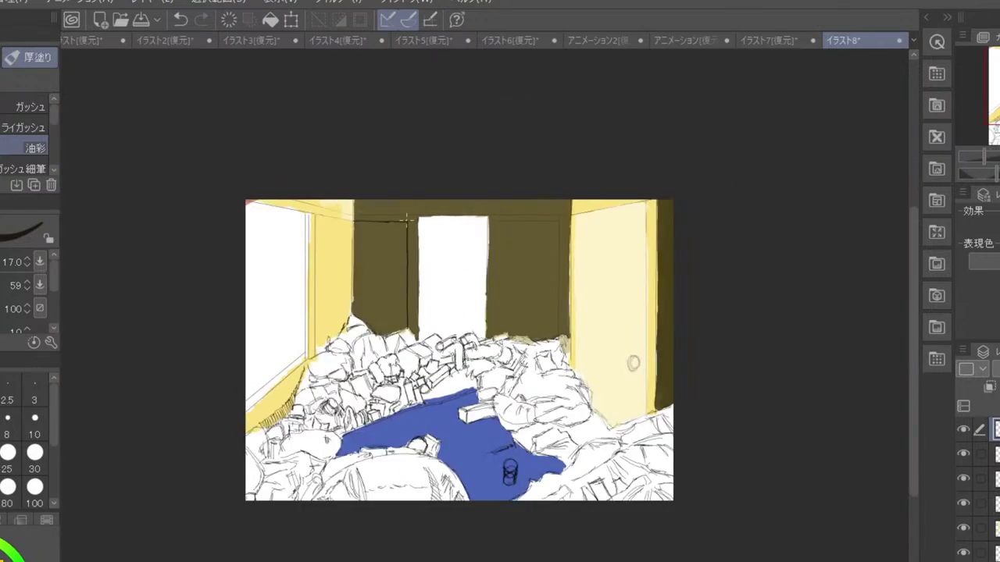
- Swap to the brown colour and paint the horizontal beam above the left section dark brown at brush size 80
{"action": "scroll", "coordinate": [406, 220], "scroll_direction": "up", "scroll_amount": 2}
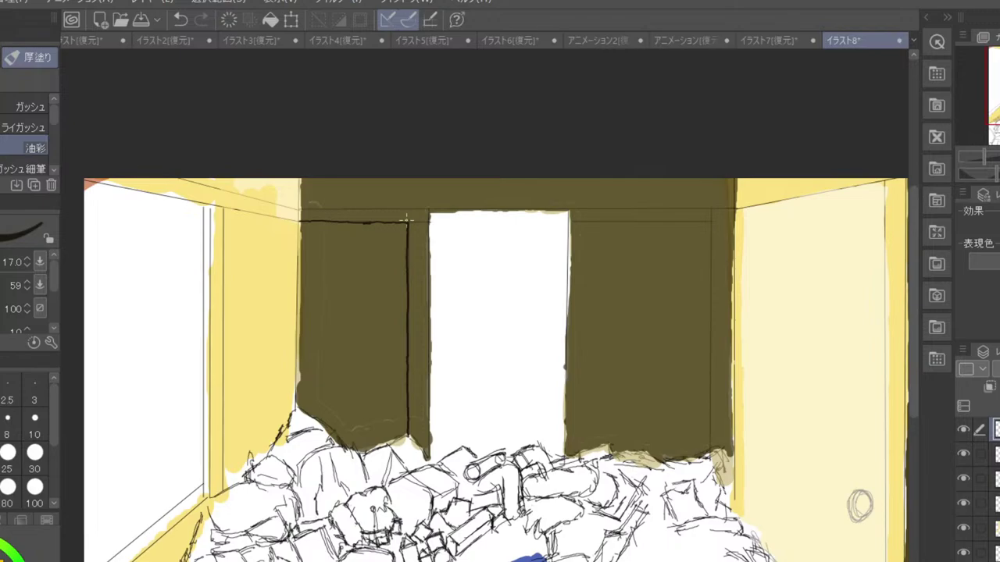
{"action": "key", "text": "x"}
{"action": "left_click", "coordinate": [7, 486]}
{"action": "left_click_drag", "start_coordinate": [301, 210], "coordinate": [350, 216]}
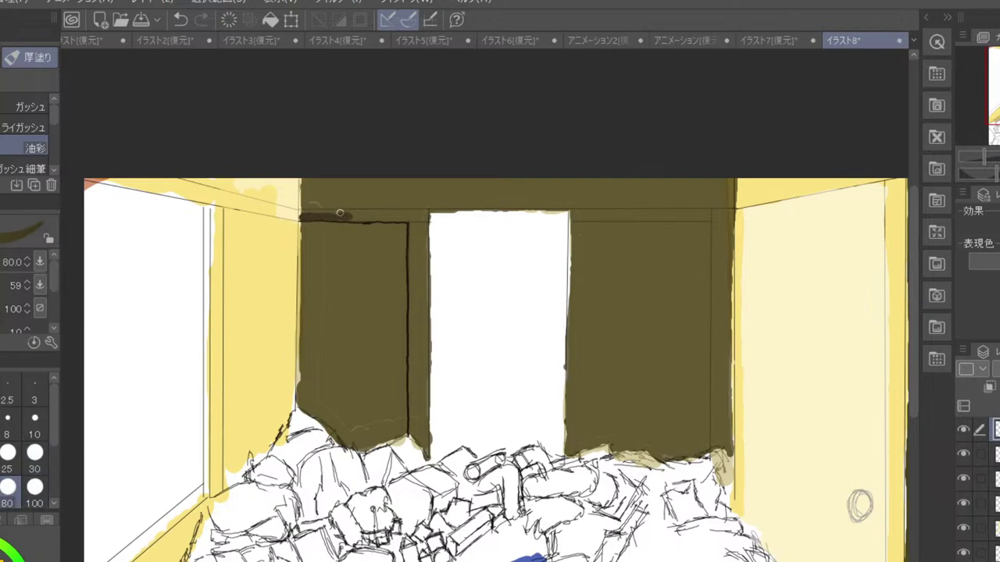
{"action": "scroll", "coordinate": [339, 215], "scroll_direction": "up", "scroll_amount": 3}
{"action": "mouse_move", "coordinate": [272, 219]}
{"action": "left_mouse_down"}
{"action": "mouse_move", "coordinate": [259, 213]}
{"action": "mouse_move", "coordinate": [404, 213]}
{"action": "left_mouse_up"}
{"action": "mouse_move", "coordinate": [336, 221]}
{"action": "left_mouse_down"}
{"action": "mouse_move", "coordinate": [418, 221]}
{"action": "mouse_move", "coordinate": [394, 221]}
{"action": "mouse_move", "coordinate": [419, 213]}
{"action": "mouse_move", "coordinate": [402, 212]}
{"action": "mouse_move", "coordinate": [460, 220]}
{"action": "mouse_move", "coordinate": [449, 197]}
{"action": "mouse_move", "coordinate": [455, 228]}
{"action": "mouse_move", "coordinate": [468, 217]}
{"action": "mouse_move", "coordinate": [465, 203]}
{"action": "mouse_move", "coordinate": [474, 208]}
{"action": "mouse_move", "coordinate": [433, 220]}
{"action": "mouse_move", "coordinate": [499, 213]}
{"action": "mouse_move", "coordinate": [495, 224]}
{"action": "mouse_move", "coordinate": [509, 212]}
{"action": "mouse_move", "coordinate": [509, 307]}
{"action": "left_mouse_up"}
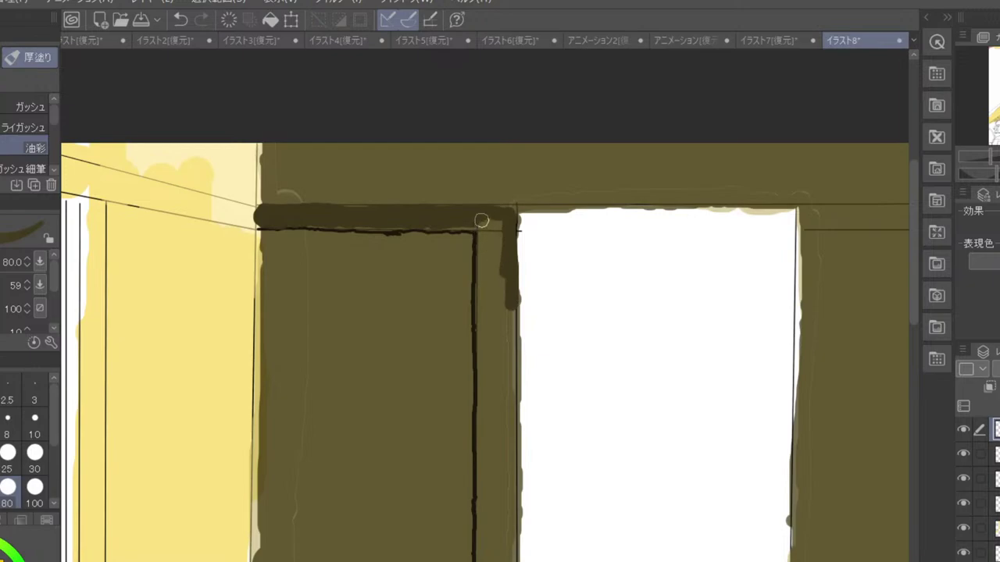
- Paint the post between the near-black vertical line and the central opening dark brown, from the beam down to the clutter
{"action": "mouse_move", "coordinate": [476, 221]}
{"action": "left_mouse_down"}
{"action": "mouse_move", "coordinate": [484, 305]}
{"action": "mouse_move", "coordinate": [486, 225]}
{"action": "mouse_move", "coordinate": [452, 223]}
{"action": "mouse_move", "coordinate": [494, 225]}
{"action": "mouse_move", "coordinate": [494, 287]}
{"action": "mouse_move", "coordinate": [500, 238]}
{"action": "mouse_move", "coordinate": [501, 353]}
{"action": "left_mouse_up"}
{"action": "left_click_drag", "start_coordinate": [510, 312], "coordinate": [511, 375]}
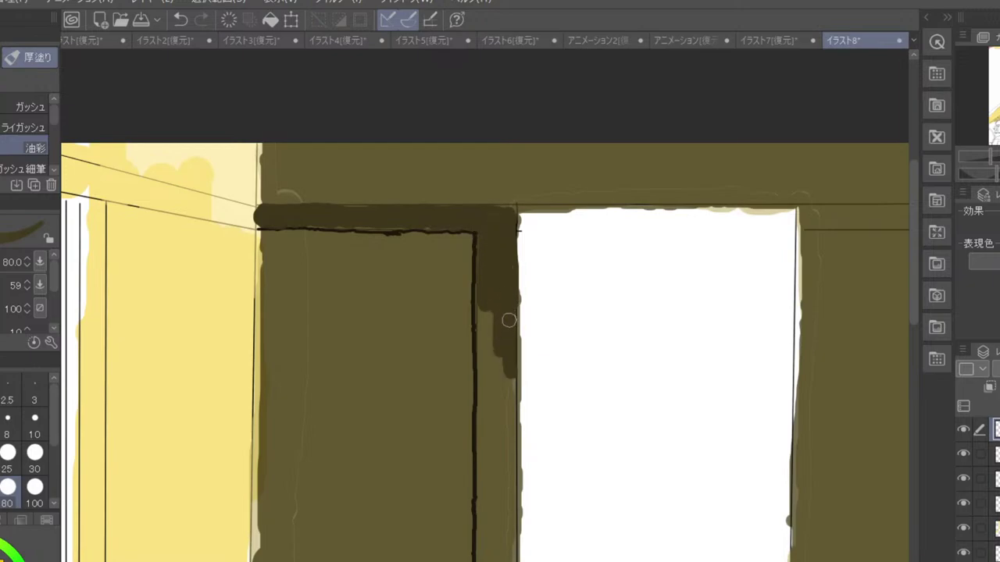
{"action": "left_click_drag", "start_coordinate": [489, 312], "coordinate": [490, 367]}
{"action": "left_click_drag", "start_coordinate": [484, 293], "coordinate": [485, 392]}
{"action": "left_click_drag", "start_coordinate": [486, 319], "coordinate": [486, 425]}
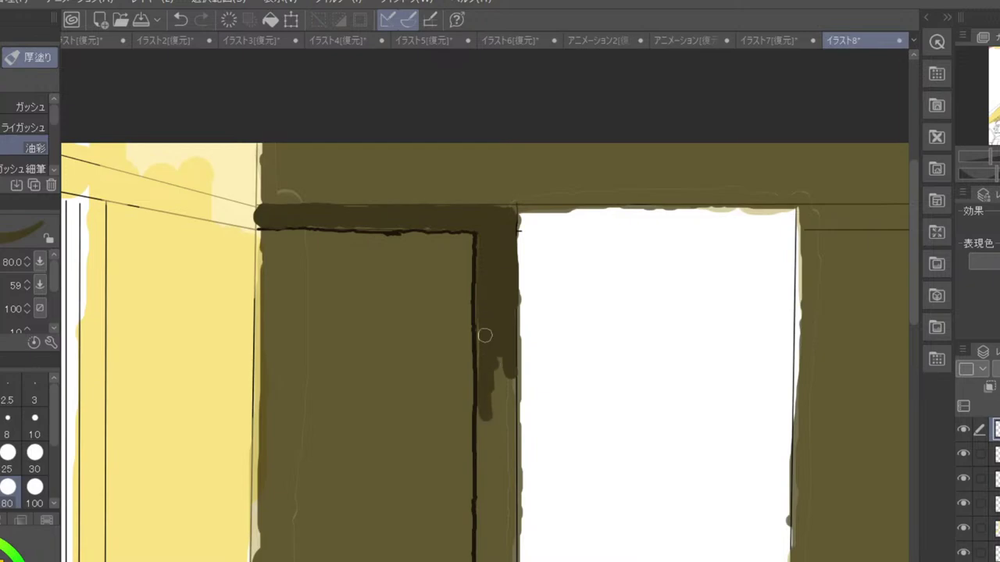
{"action": "left_click_drag", "start_coordinate": [484, 336], "coordinate": [485, 429]}
{"action": "mouse_move", "coordinate": [499, 355]}
{"action": "left_mouse_down"}
{"action": "mouse_move", "coordinate": [500, 459]}
{"action": "mouse_move", "coordinate": [509, 463]}
{"action": "mouse_move", "coordinate": [507, 295]}
{"action": "left_mouse_up"}
{"action": "left_click_drag", "start_coordinate": [482, 266], "coordinate": [479, 381]}
{"action": "mouse_move", "coordinate": [500, 223]}
{"action": "left_mouse_down"}
{"action": "mouse_move", "coordinate": [503, 270]}
{"action": "mouse_move", "coordinate": [506, 214]}
{"action": "mouse_move", "coordinate": [504, 316]}
{"action": "mouse_move", "coordinate": [509, 212]}
{"action": "mouse_move", "coordinate": [503, 389]}
{"action": "left_mouse_up"}
{"action": "left_click_drag", "start_coordinate": [496, 308], "coordinate": [498, 417]}
{"action": "left_click_drag", "start_coordinate": [487, 324], "coordinate": [489, 427]}
{"action": "mouse_move", "coordinate": [480, 389]}
{"action": "left_mouse_down"}
{"action": "mouse_move", "coordinate": [485, 489]}
{"action": "mouse_move", "coordinate": [480, 457]}
{"action": "mouse_move", "coordinate": [505, 390]}
{"action": "mouse_move", "coordinate": [506, 498]}
{"action": "mouse_move", "coordinate": [490, 469]}
{"action": "mouse_move", "coordinate": [489, 488]}
{"action": "mouse_move", "coordinate": [511, 544]}
{"action": "left_mouse_up"}
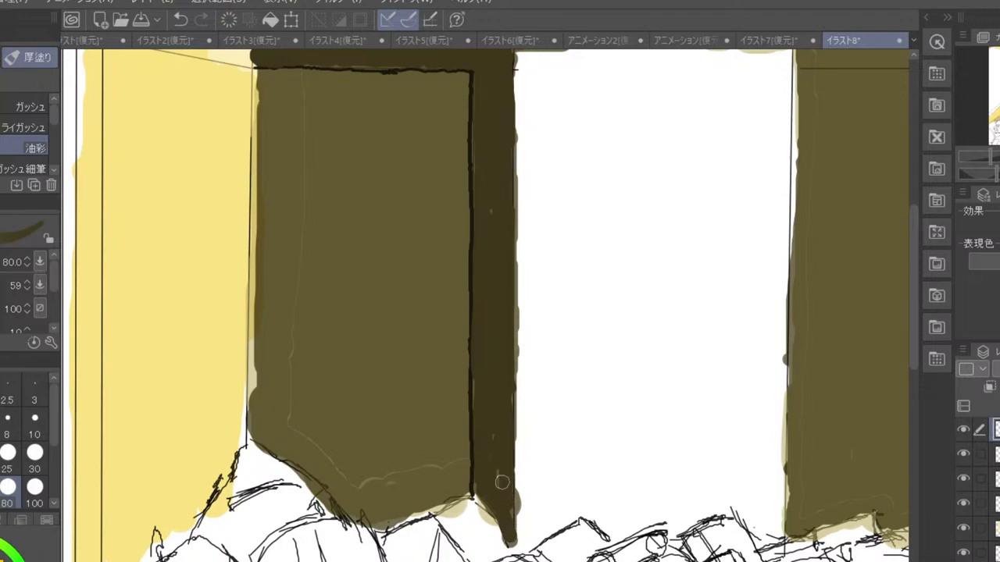
{"action": "scroll", "coordinate": [501, 483], "scroll_direction": "down", "scroll_amount": 3}
{"action": "scroll", "coordinate": [465, 267], "scroll_direction": "down", "scroll_amount": 3}
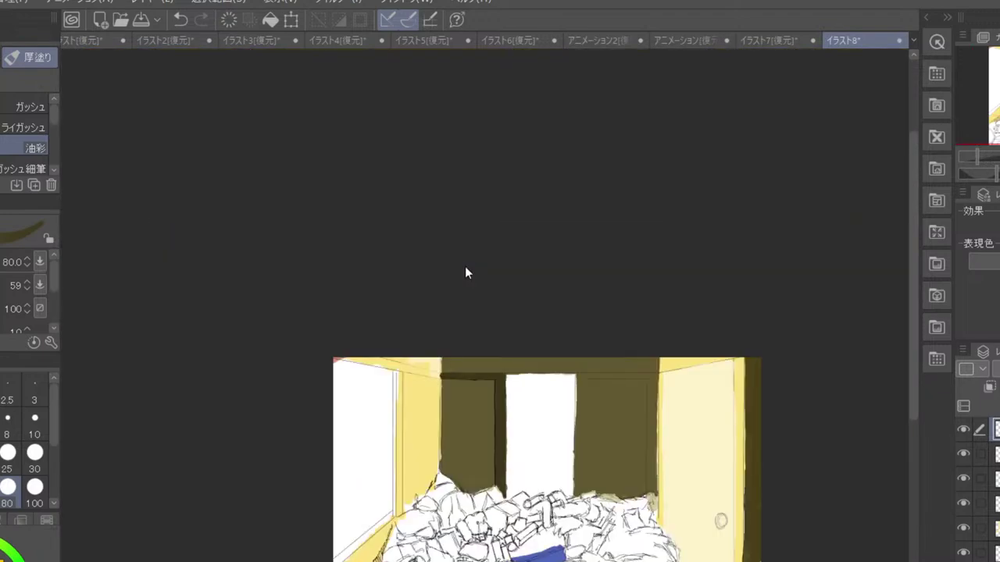
{"action": "scroll", "coordinate": [513, 403], "scroll_direction": "down", "scroll_amount": 2}
{"action": "scroll", "coordinate": [515, 398], "scroll_direction": "up", "scroll_amount": 2}
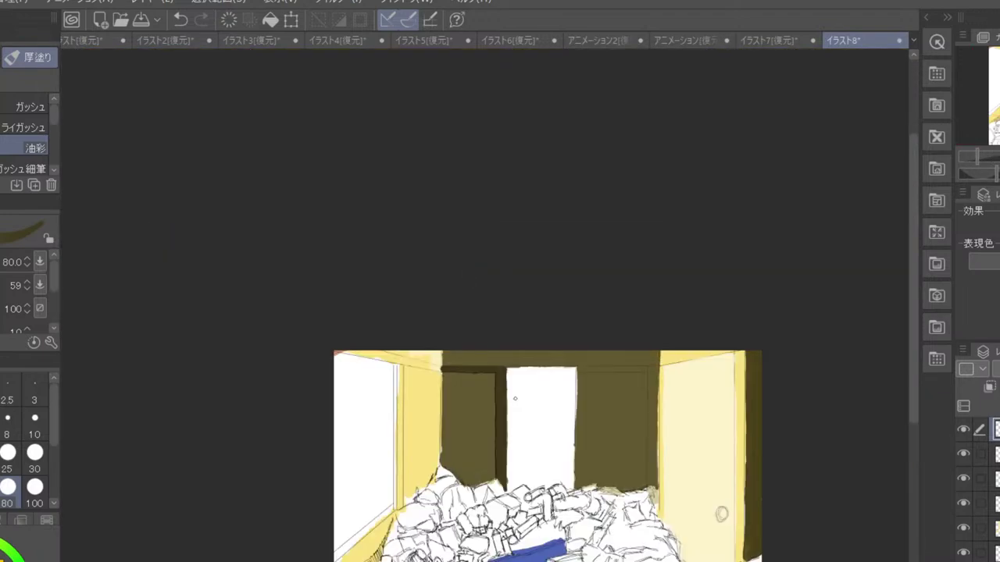
{"action": "scroll", "coordinate": [512, 377], "scroll_direction": "up", "scroll_amount": 2}
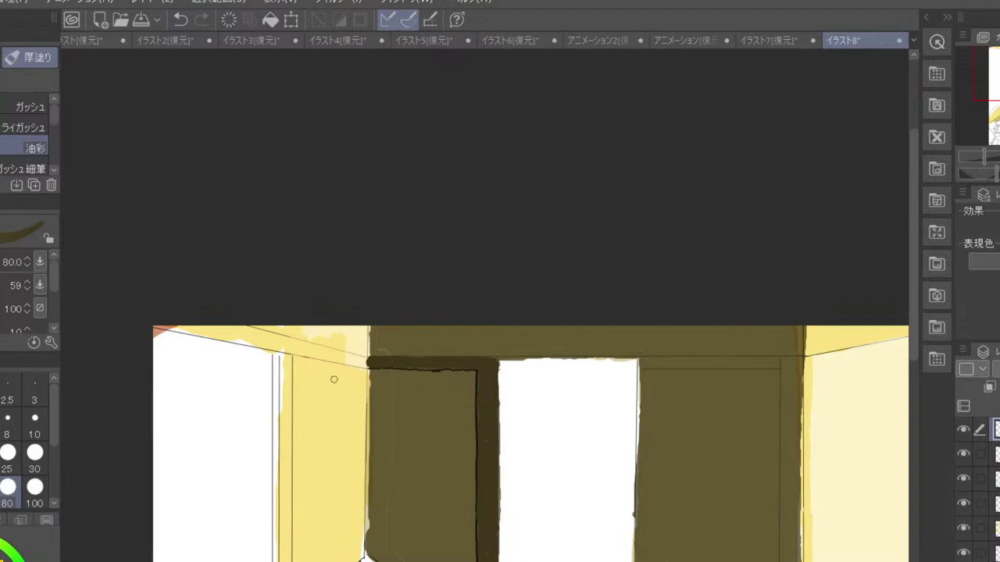
{"action": "left_click_drag", "start_coordinate": [185, 327], "coordinate": [258, 343]}
{"action": "key", "text": "ctrl+z"}
{"action": "key", "text": "ctrl+z"}
{"action": "key", "text": "ctrl+y"}
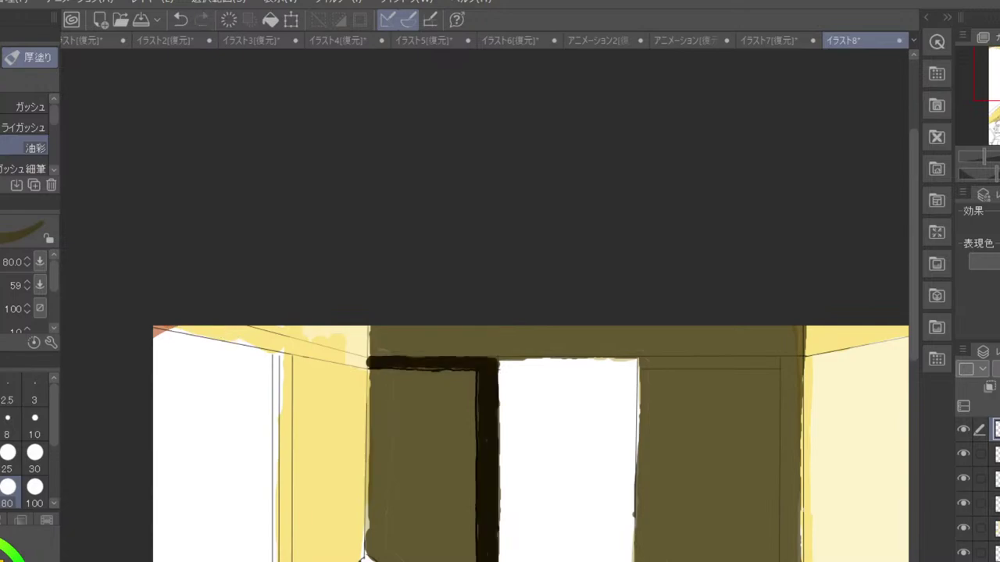
{"action": "left_click_drag", "start_coordinate": [173, 327], "coordinate": [229, 342]}
{"action": "key", "text": "ctrl+z"}
{"action": "key", "text": "alt+Delete"}
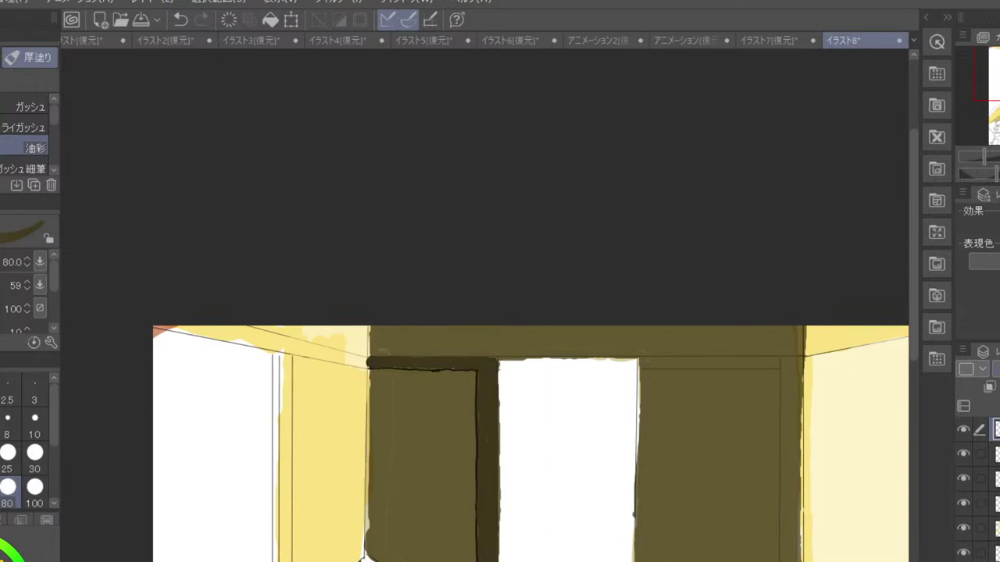
- Paint an olive-brown beam along the ceiling edge of the left side wall, running to the back wall's corner
{"action": "key", "text": "alt+Delete"}
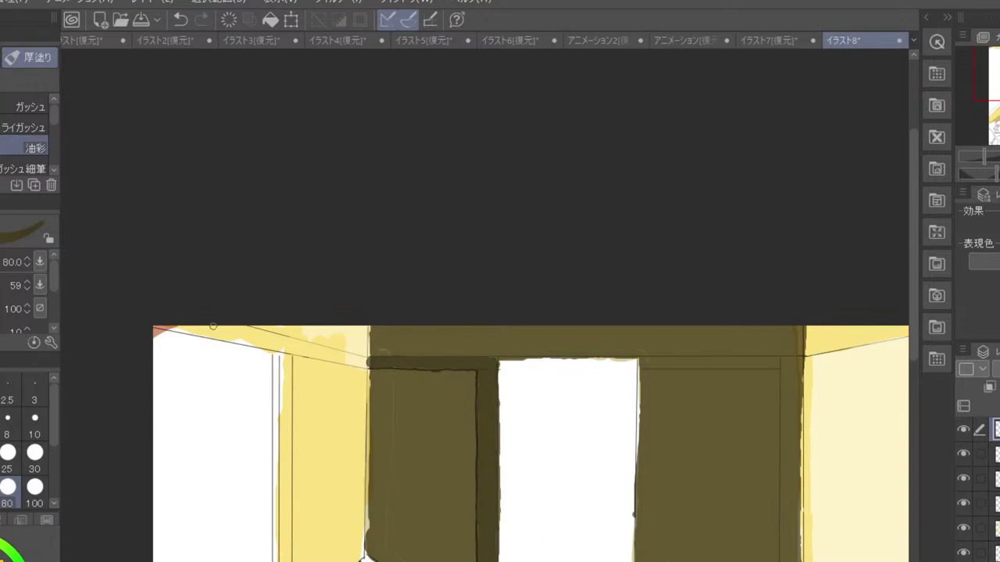
{"action": "mouse_move", "coordinate": [161, 328]}
{"action": "left_mouse_down"}
{"action": "mouse_move", "coordinate": [367, 364]}
{"action": "mouse_move", "coordinate": [210, 317]}
{"action": "mouse_move", "coordinate": [182, 327]}
{"action": "mouse_move", "coordinate": [277, 338]}
{"action": "mouse_move", "coordinate": [356, 364]}
{"action": "left_mouse_up"}
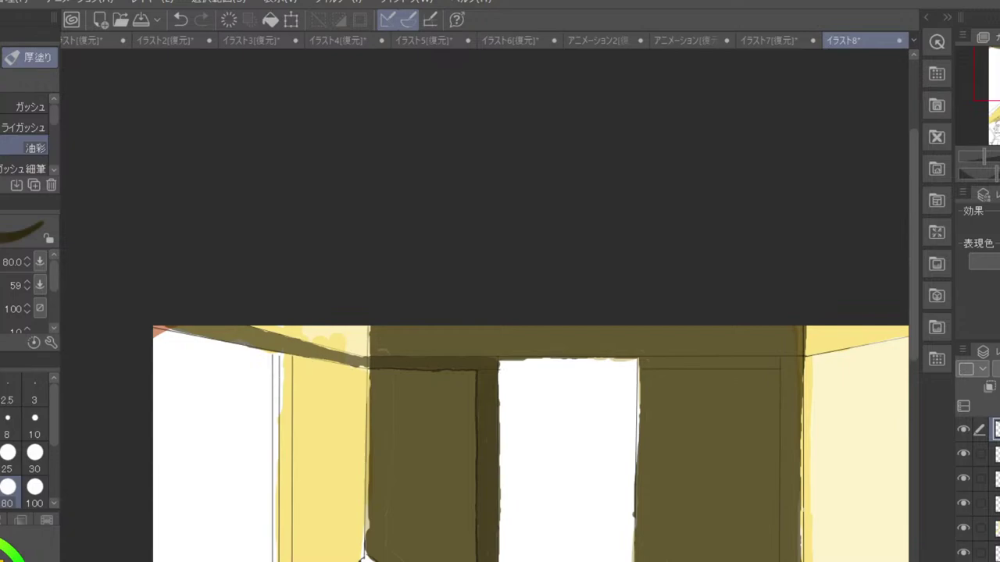
- Draw a near-black line along the lower edge of the left side wall's beam at brush size 17
{"action": "left_click", "coordinate": [16, 432]}
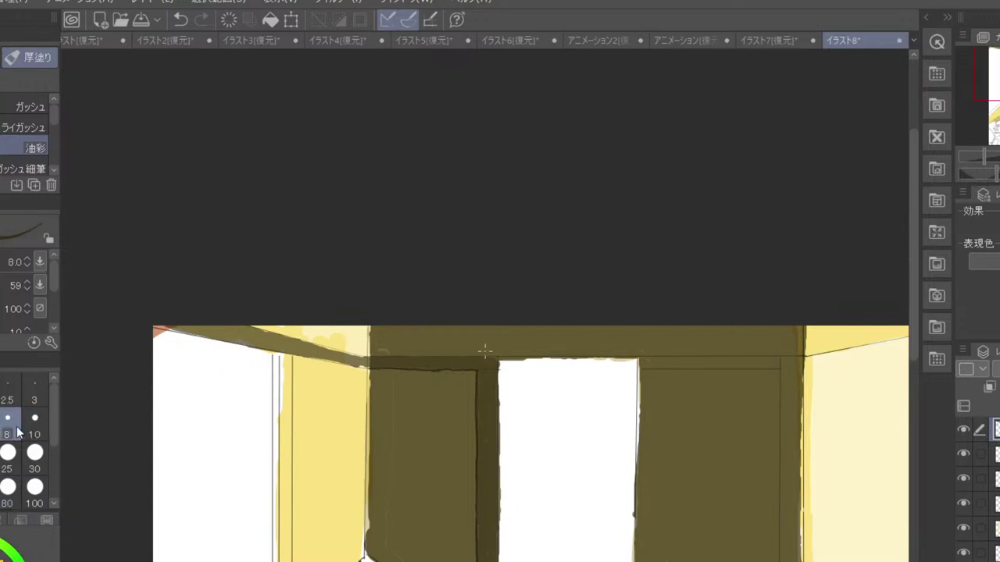
{"action": "scroll", "coordinate": [484, 351], "scroll_direction": "up", "scroll_amount": 2}
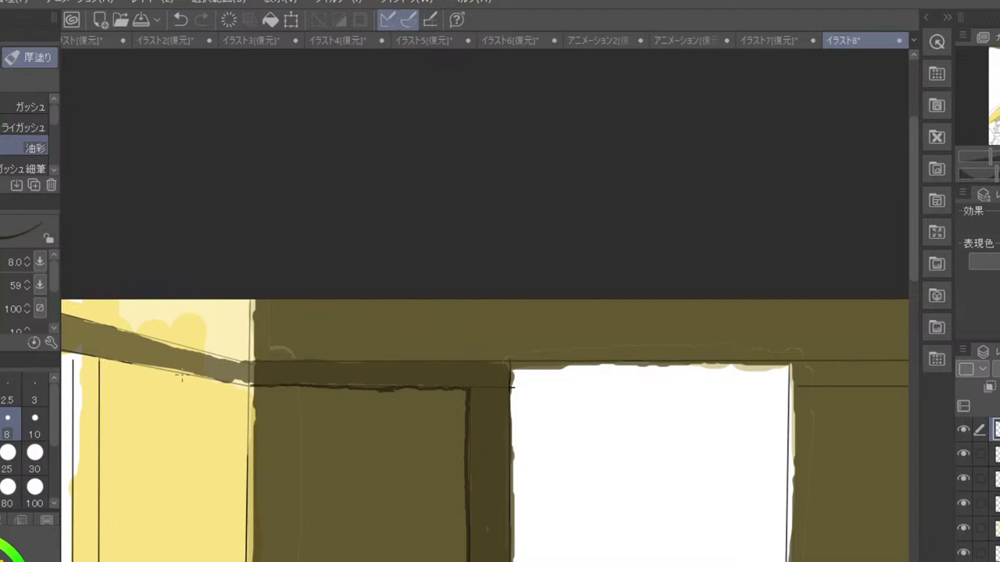
{"action": "left_click", "coordinate": [1, 455]}
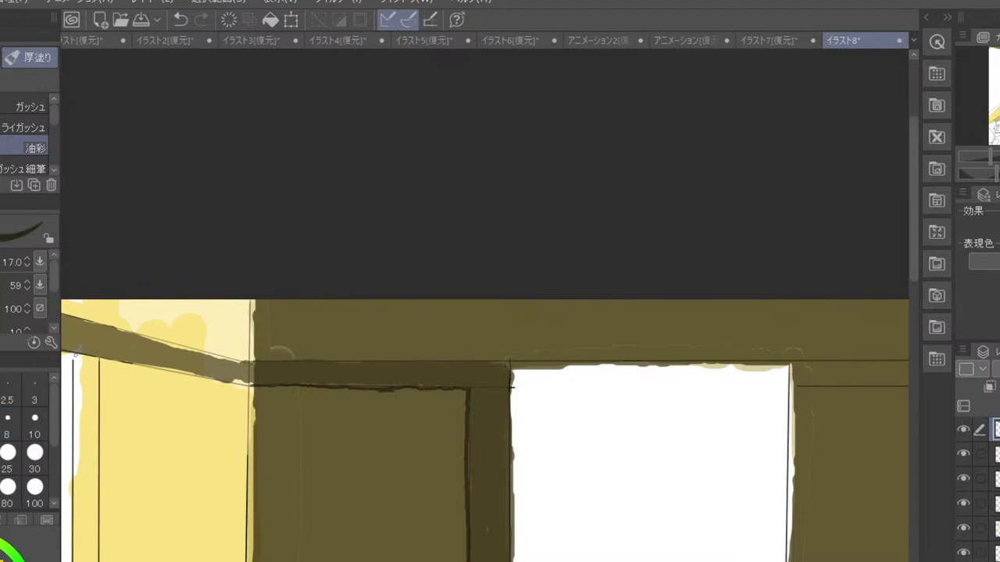
{"action": "left_click_drag", "start_coordinate": [75, 352], "coordinate": [108, 362]}
{"action": "key", "text": "ctrl+z"}
{"action": "left_click_drag", "start_coordinate": [76, 352], "coordinate": [200, 377]}
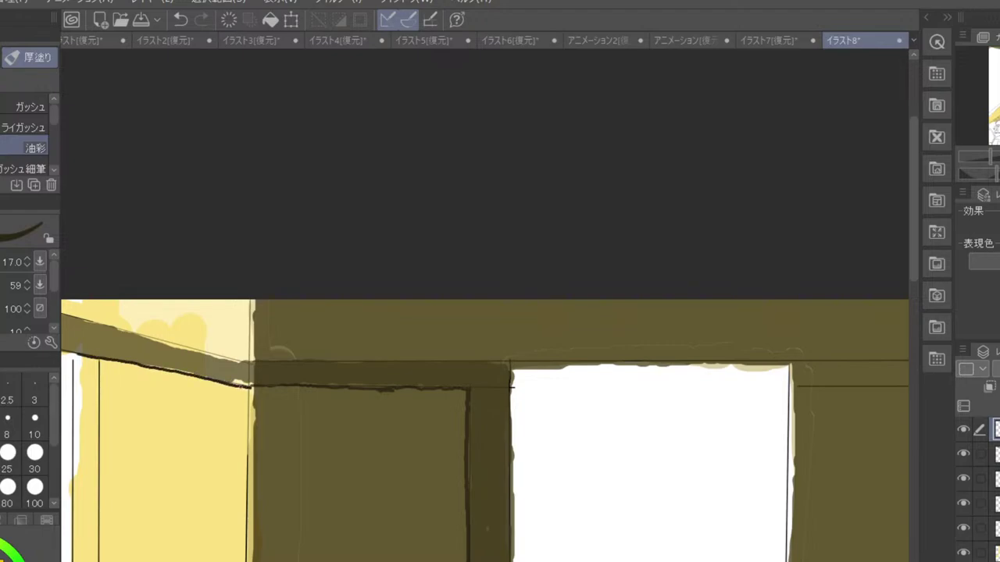
- Set the oil paint brush to size 80 and switch to orange for the ceiling patch above the left side wall
{"action": "scroll", "coordinate": [245, 385], "scroll_direction": "down", "scroll_amount": 10}
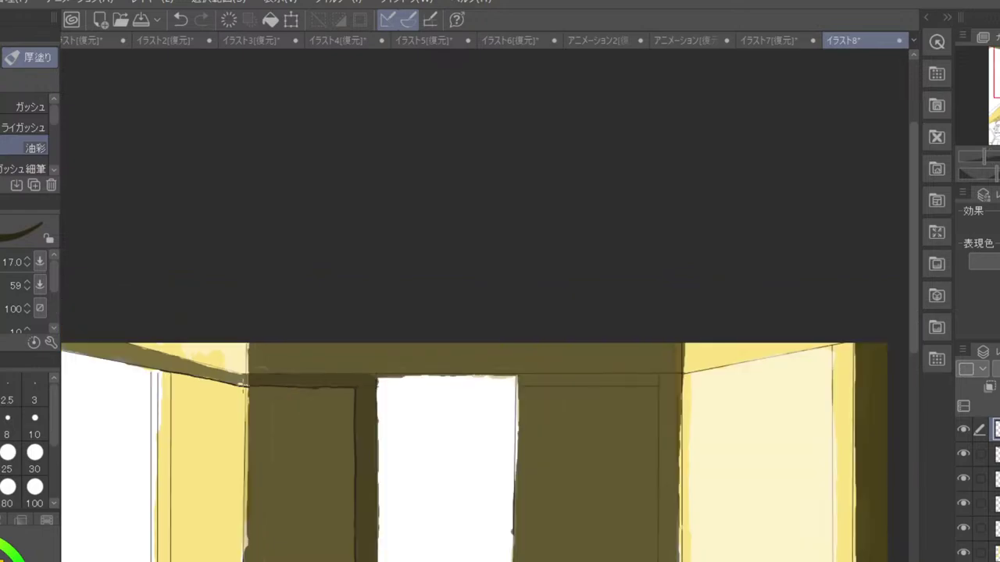
{"action": "scroll", "coordinate": [243, 388], "scroll_direction": "up", "scroll_amount": 3}
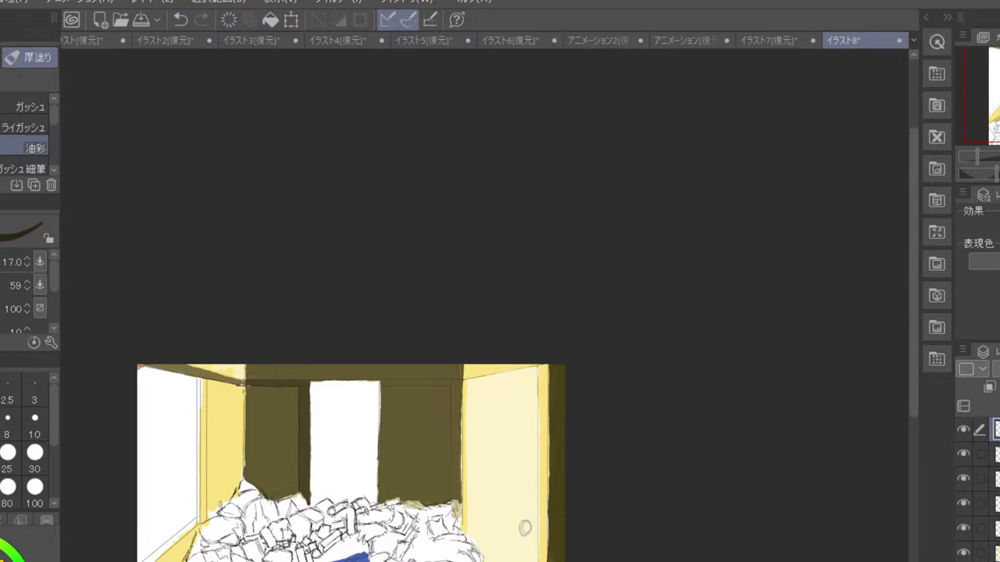
{"action": "scroll", "coordinate": [486, 351], "scroll_direction": "up", "scroll_amount": 3}
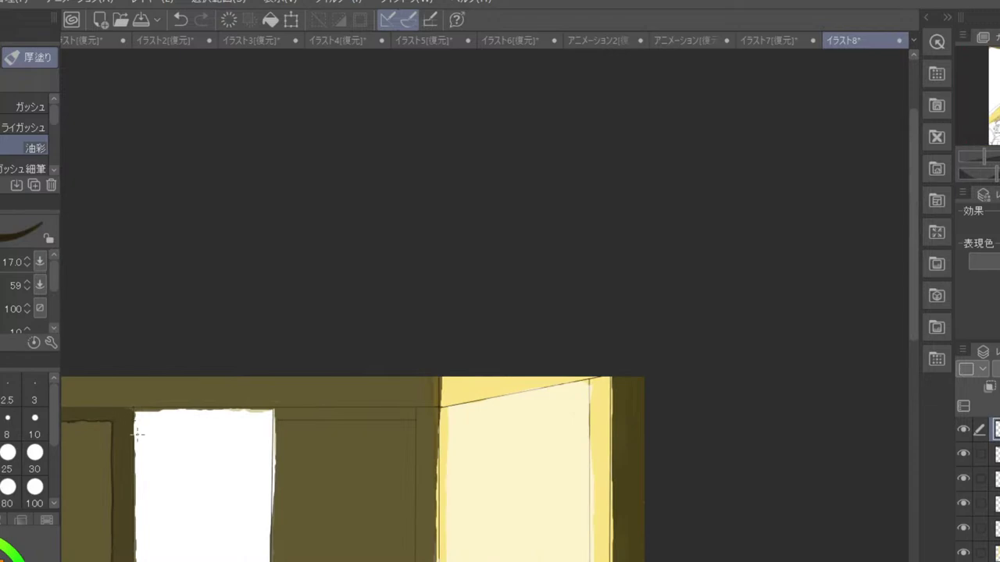
{"action": "left_click_drag", "start_coordinate": [162, 473], "coordinate": [509, 429]}
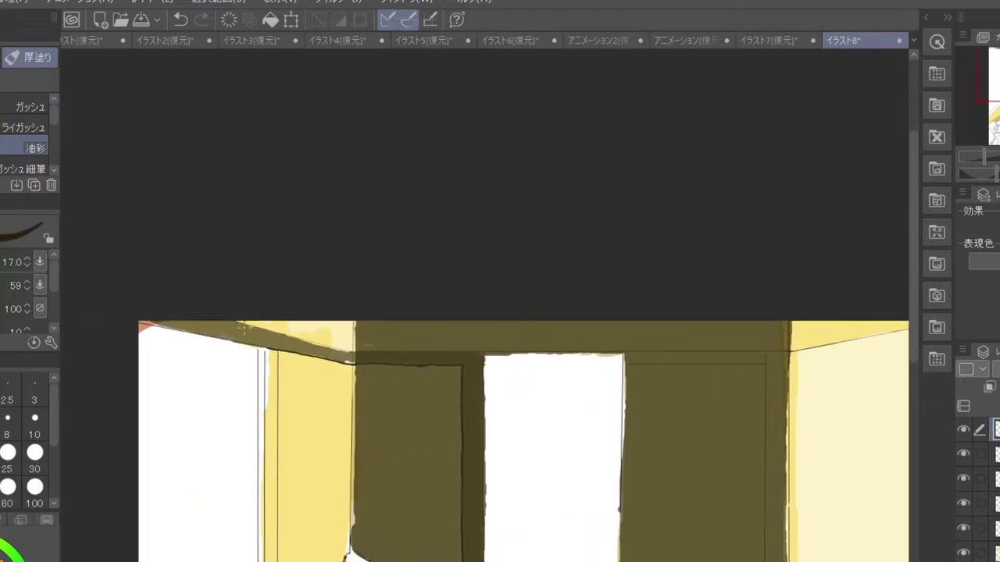
{"action": "left_click", "coordinate": [8, 486]}
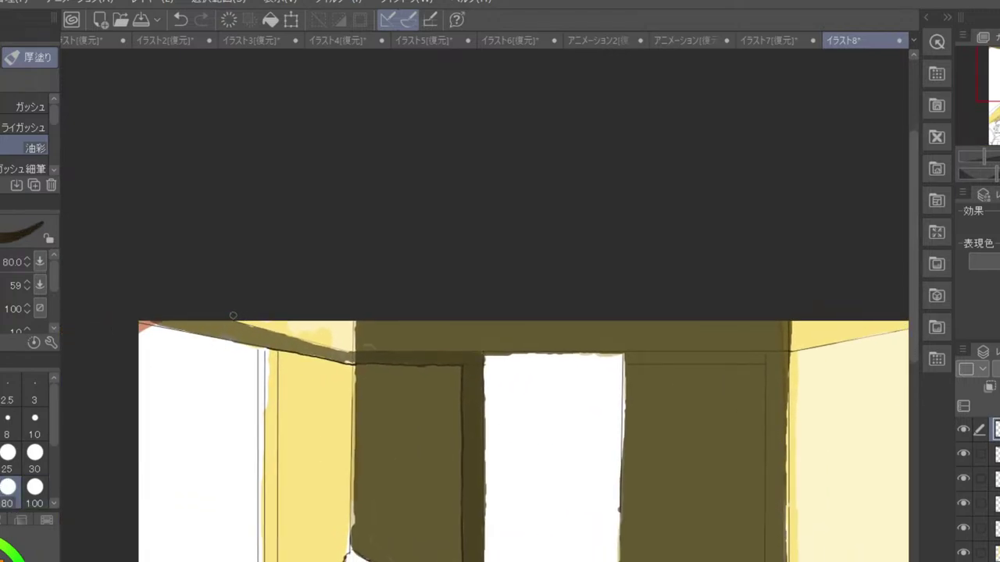
{"action": "left_click_drag", "start_coordinate": [233, 314], "coordinate": [265, 323]}
{"action": "key", "text": "ctrl+z"}
{"action": "left_click", "coordinate": [3, 561]}
{"action": "mouse_move", "coordinate": [239, 318]}
{"action": "left_mouse_down"}
{"action": "mouse_move", "coordinate": [309, 314]}
{"action": "mouse_move", "coordinate": [336, 347]}
{"action": "left_mouse_up"}
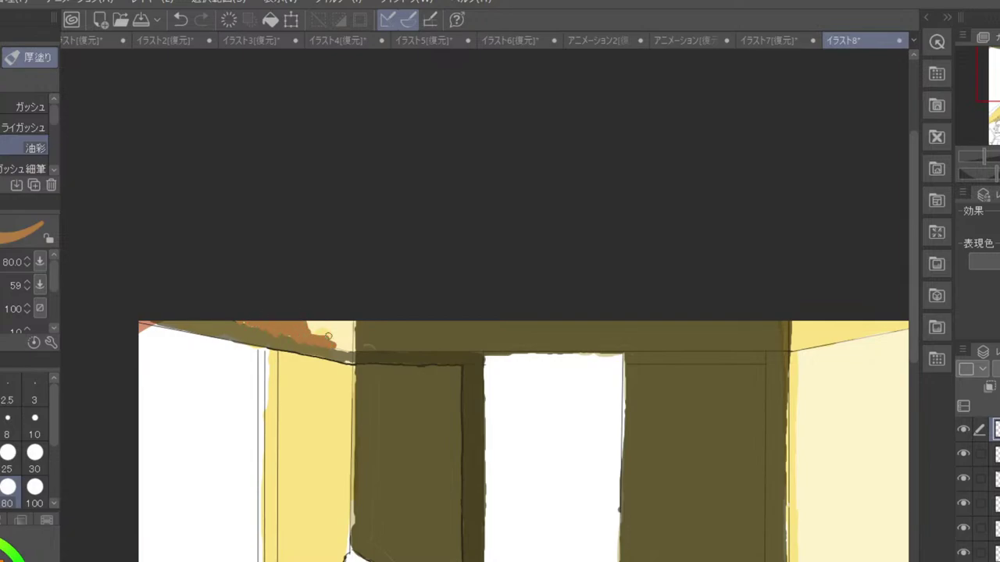
{"action": "key", "text": "ctrl+z"}
{"action": "key", "text": "ctrl+z"}
{"action": "key", "text": "ctrl+z"}
{"action": "key", "text": "ctrl+z"}
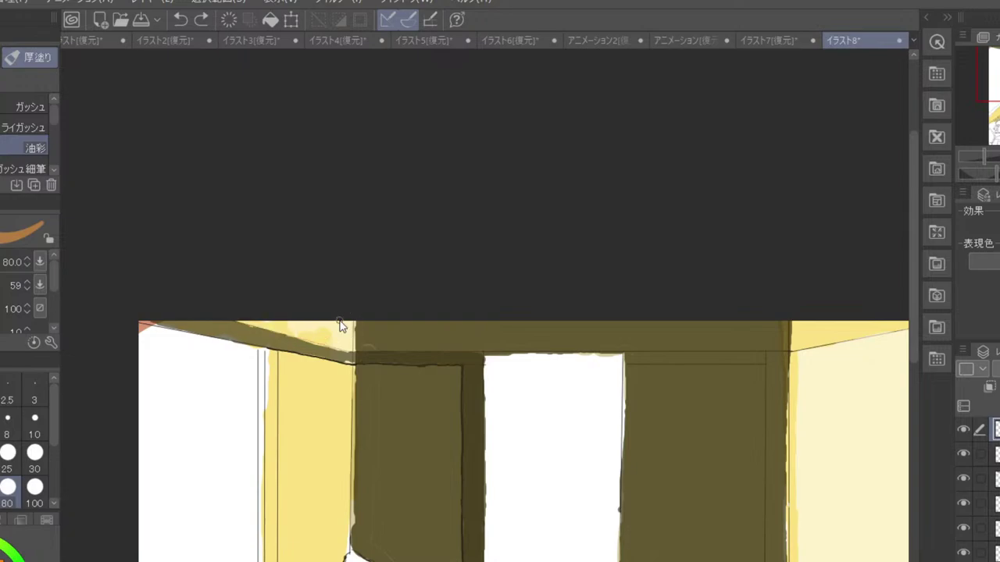
- Paint the ceiling patch between the left side wall's beam and the back wall orange at brush size 80
{"action": "scroll", "coordinate": [340, 326], "scroll_direction": "down", "scroll_amount": 2}
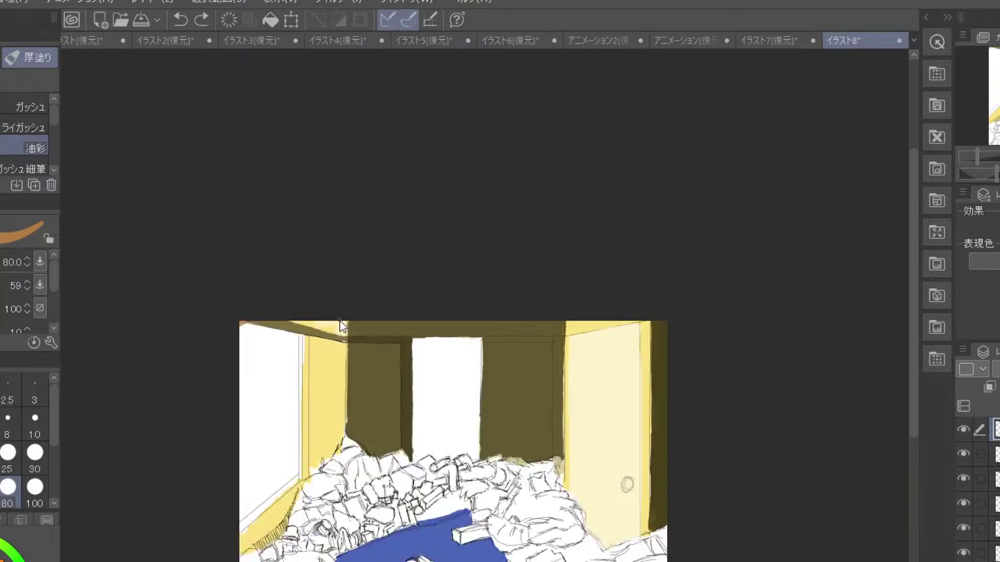
{"action": "scroll", "coordinate": [340, 327], "scroll_direction": "down", "scroll_amount": 2}
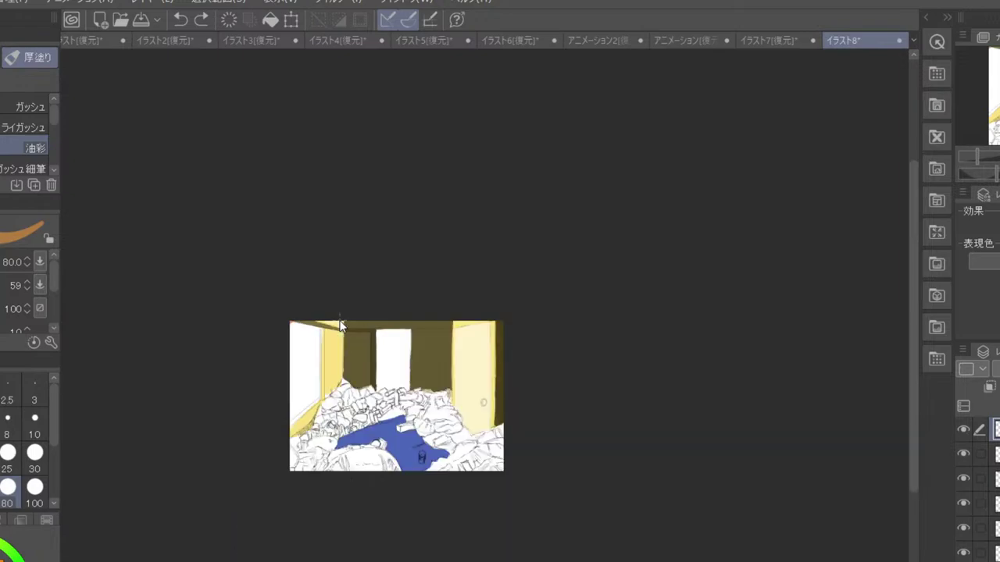
{"action": "scroll", "coordinate": [339, 326], "scroll_direction": "up", "scroll_amount": 4}
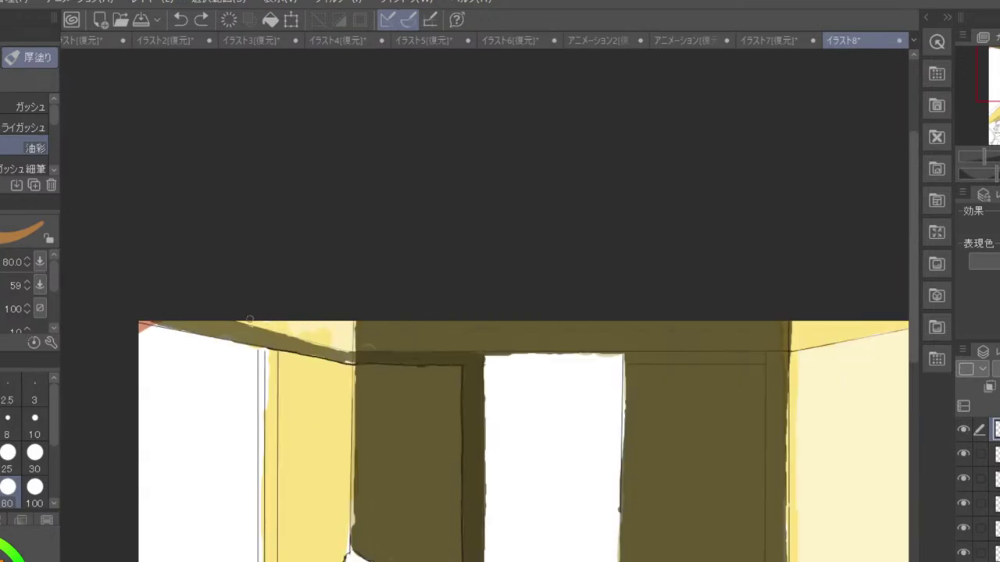
{"action": "mouse_move", "coordinate": [236, 321]}
{"action": "left_mouse_down"}
{"action": "mouse_move", "coordinate": [346, 354]}
{"action": "mouse_move", "coordinate": [349, 312]}
{"action": "left_mouse_up"}
{"action": "mouse_move", "coordinate": [253, 320]}
{"action": "left_mouse_down"}
{"action": "mouse_move", "coordinate": [307, 336]}
{"action": "mouse_move", "coordinate": [316, 322]}
{"action": "mouse_move", "coordinate": [324, 334]}
{"action": "mouse_move", "coordinate": [336, 314]}
{"action": "mouse_move", "coordinate": [344, 339]}
{"action": "mouse_move", "coordinate": [346, 324]}
{"action": "left_mouse_up"}
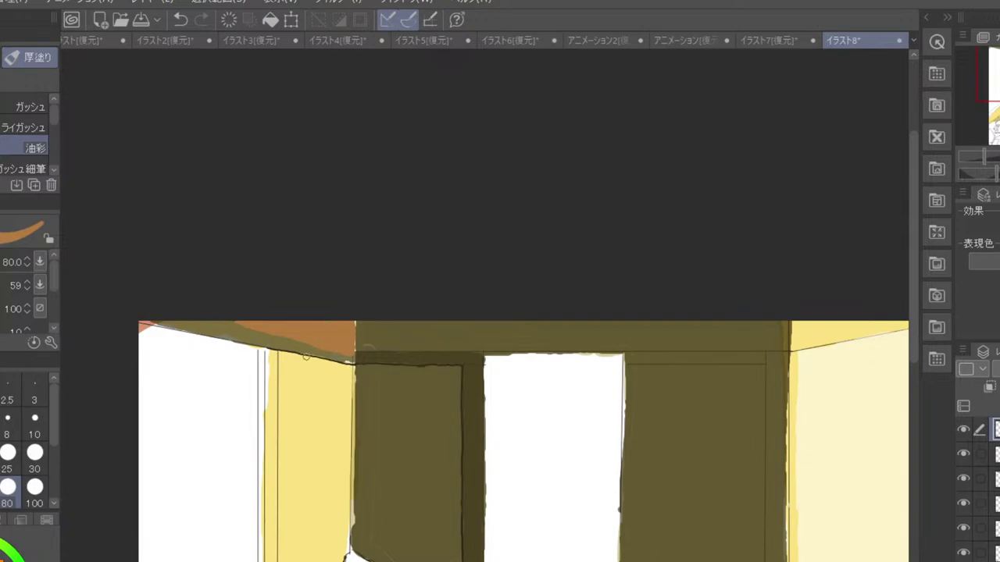
- Sample the olive-brown colour from the beam along the left side wall's ceiling edge
{"action": "left_click", "coordinate": [308, 351], "text": "alt"}
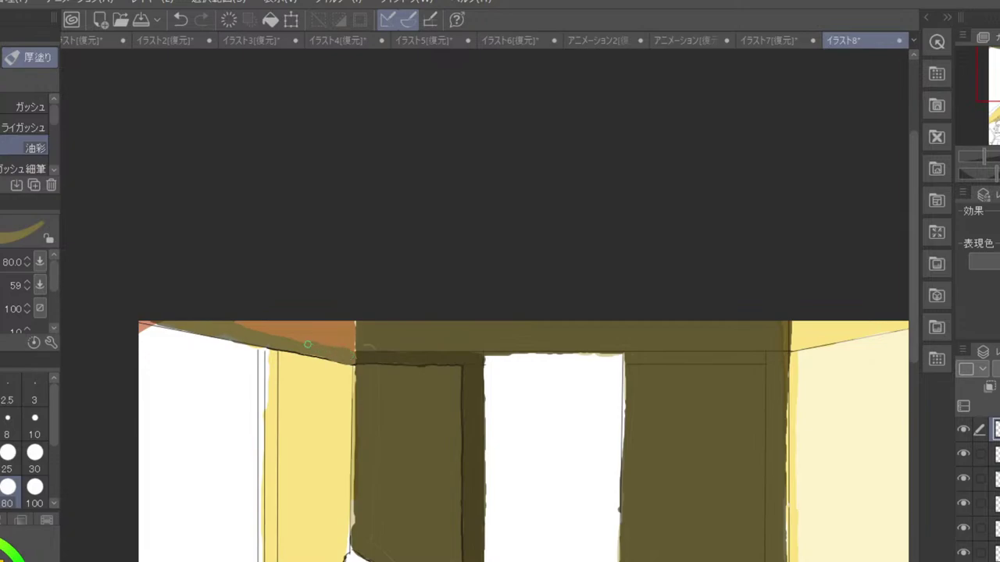
{"action": "scroll", "coordinate": [334, 317], "scroll_direction": "down", "scroll_amount": 2}
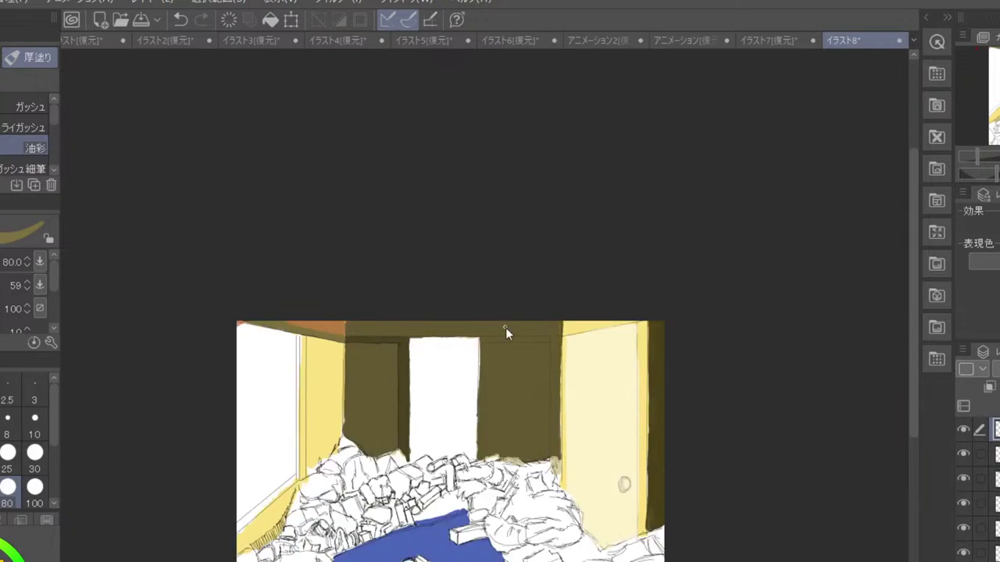
{"action": "scroll", "coordinate": [505, 327], "scroll_direction": "down", "scroll_amount": 2}
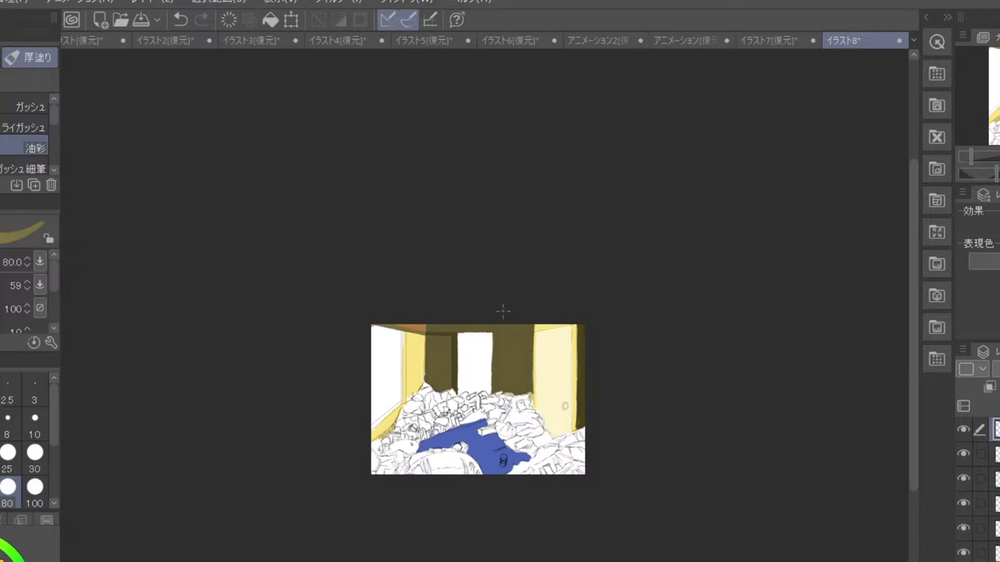
{"action": "scroll", "coordinate": [502, 282], "scroll_direction": "up", "scroll_amount": 2}
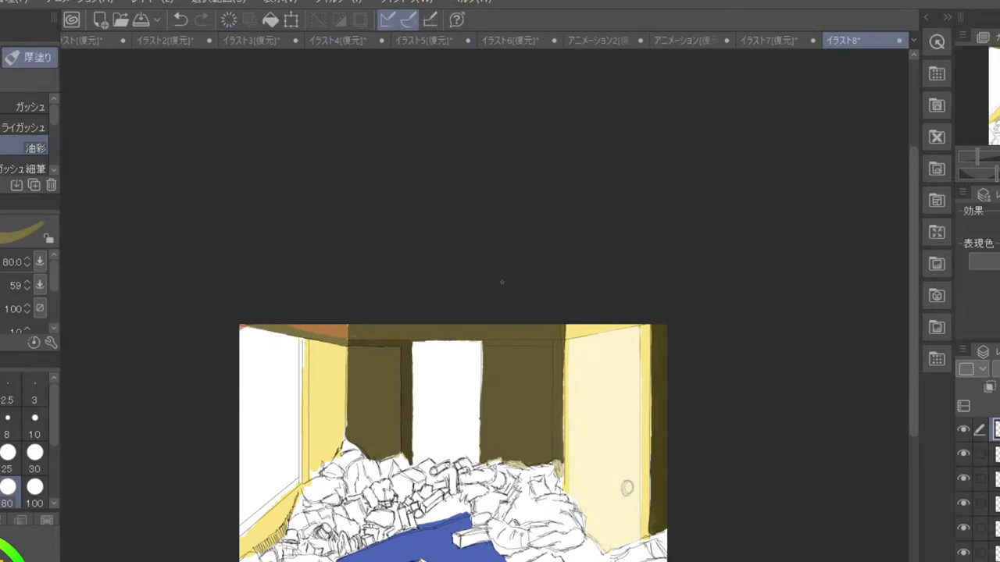
- Erase the dark olive from the inside of the back wall's right section with the hard eraser at size 300
{"action": "key", "text": "e"}
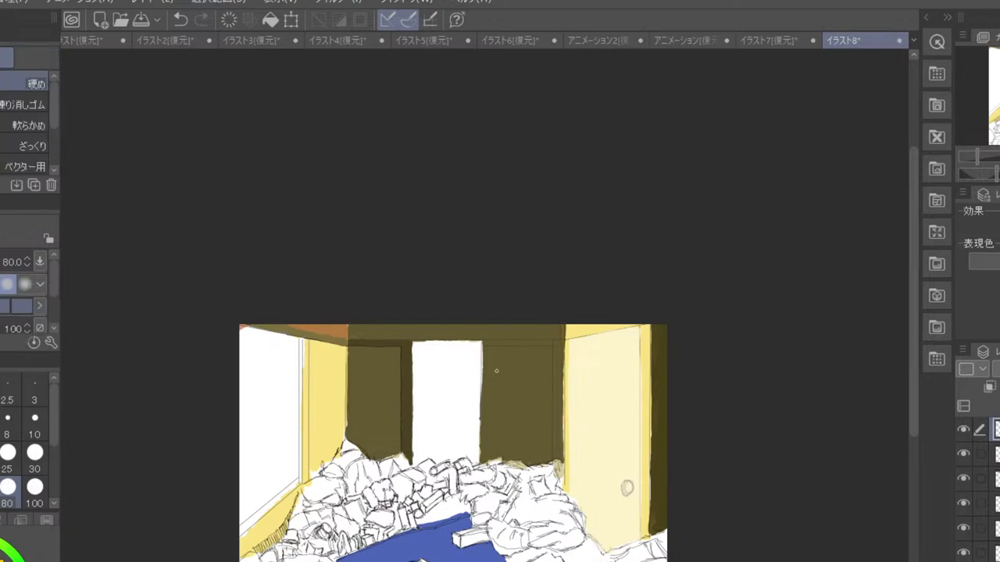
{"action": "left_click", "coordinate": [36, 498]}
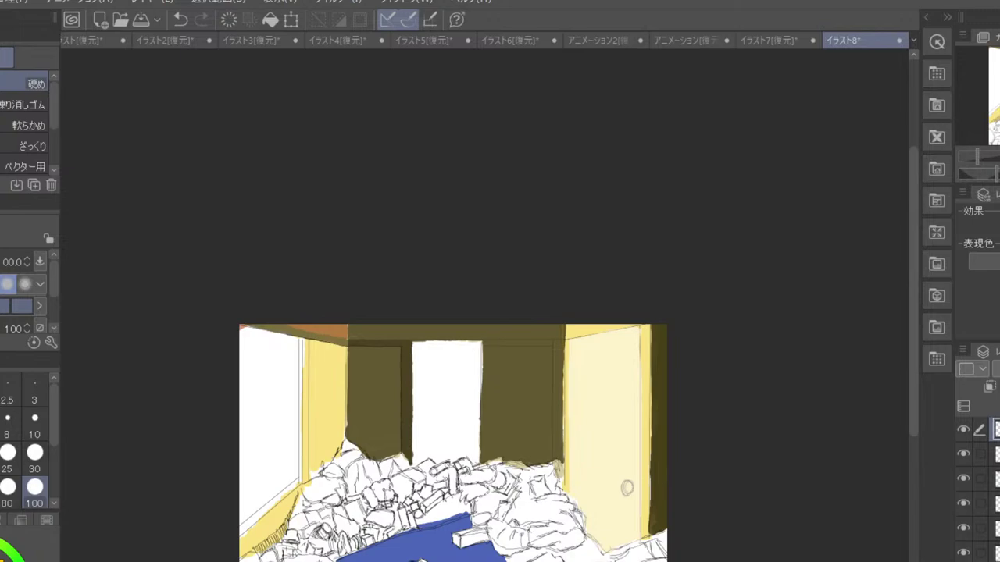
{"action": "scroll", "coordinate": [54, 440], "scroll_direction": "down", "scroll_amount": 2}
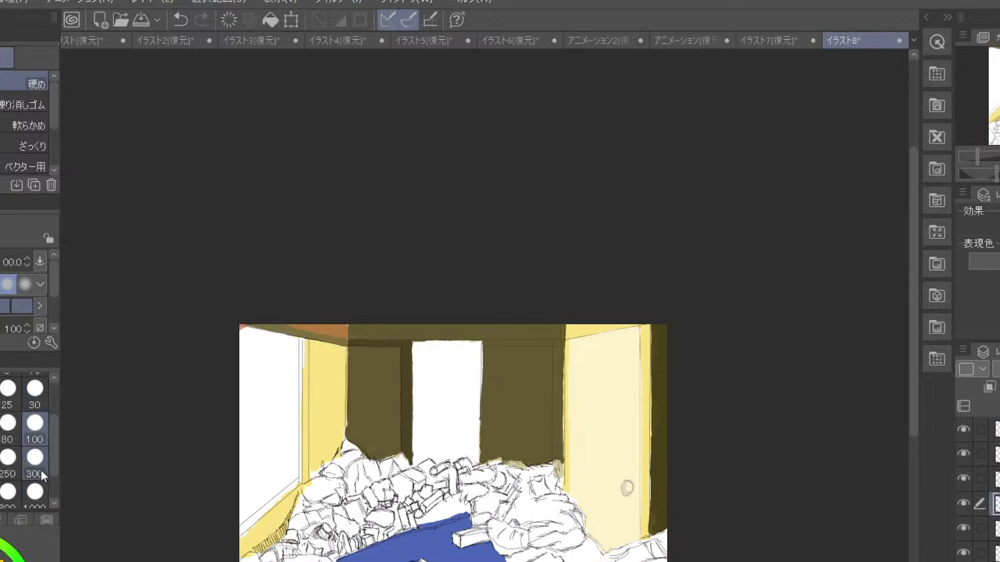
{"action": "left_click", "coordinate": [35, 467]}
{"action": "mouse_move", "coordinate": [493, 360]}
{"action": "left_mouse_down"}
{"action": "mouse_move", "coordinate": [504, 400]}
{"action": "mouse_move", "coordinate": [497, 376]}
{"action": "mouse_move", "coordinate": [497, 404]}
{"action": "mouse_move", "coordinate": [493, 372]}
{"action": "mouse_move", "coordinate": [486, 451]}
{"action": "mouse_move", "coordinate": [550, 454]}
{"action": "mouse_move", "coordinate": [551, 358]}
{"action": "mouse_move", "coordinate": [492, 354]}
{"action": "mouse_move", "coordinate": [492, 410]}
{"action": "mouse_move", "coordinate": [490, 359]}
{"action": "mouse_move", "coordinate": [532, 352]}
{"action": "mouse_move", "coordinate": [535, 374]}
{"action": "mouse_move", "coordinate": [540, 366]}
{"action": "mouse_move", "coordinate": [503, 363]}
{"action": "mouse_move", "coordinate": [469, 334]}
{"action": "mouse_move", "coordinate": [496, 338]}
{"action": "mouse_move", "coordinate": [447, 511]}
{"action": "mouse_move", "coordinate": [487, 541]}
{"action": "mouse_move", "coordinate": [507, 532]}
{"action": "mouse_move", "coordinate": [525, 473]}
{"action": "mouse_move", "coordinate": [550, 447]}
{"action": "mouse_move", "coordinate": [538, 345]}
{"action": "mouse_move", "coordinate": [514, 438]}
{"action": "mouse_move", "coordinate": [497, 396]}
{"action": "left_mouse_up"}
{"action": "scroll", "coordinate": [541, 379], "scroll_direction": "up", "scroll_amount": 2}
{"action": "left_click_drag", "start_coordinate": [435, 375], "coordinate": [424, 507]}
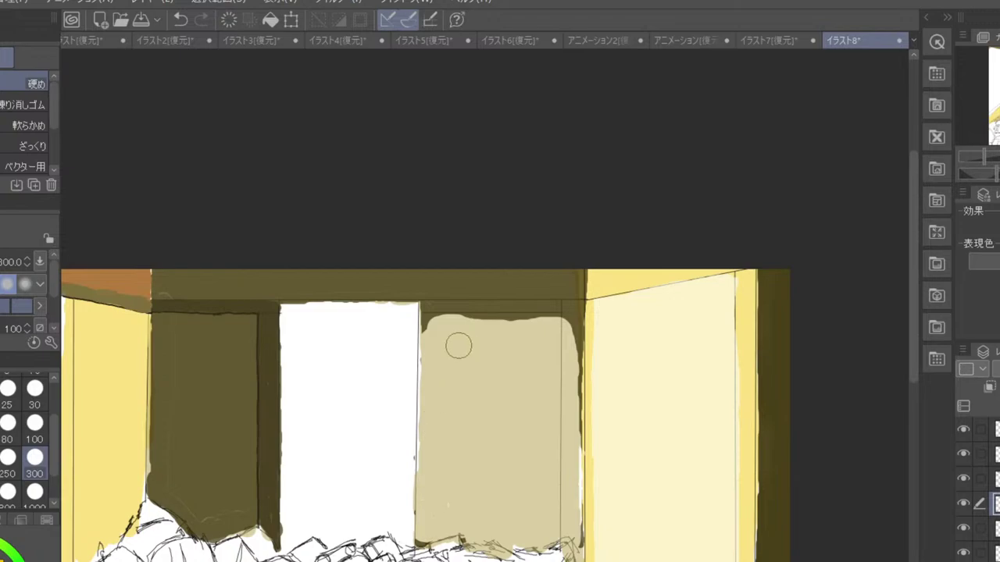
- Erase the dark olive remnants along the right section's upper frame line and outer corner, reducing the eraser to size 80
{"action": "mouse_move", "coordinate": [459, 346]}
{"action": "left_mouse_down"}
{"action": "mouse_move", "coordinate": [427, 331]}
{"action": "mouse_move", "coordinate": [451, 328]}
{"action": "mouse_move", "coordinate": [427, 329]}
{"action": "mouse_move", "coordinate": [532, 333]}
{"action": "mouse_move", "coordinate": [485, 351]}
{"action": "mouse_move", "coordinate": [546, 324]}
{"action": "mouse_move", "coordinate": [527, 318]}
{"action": "mouse_move", "coordinate": [568, 314]}
{"action": "left_mouse_up"}
{"action": "key", "text": "bracketleft"}
{"action": "key", "text": "bracketleft"}
{"action": "key", "text": "bracketleft"}
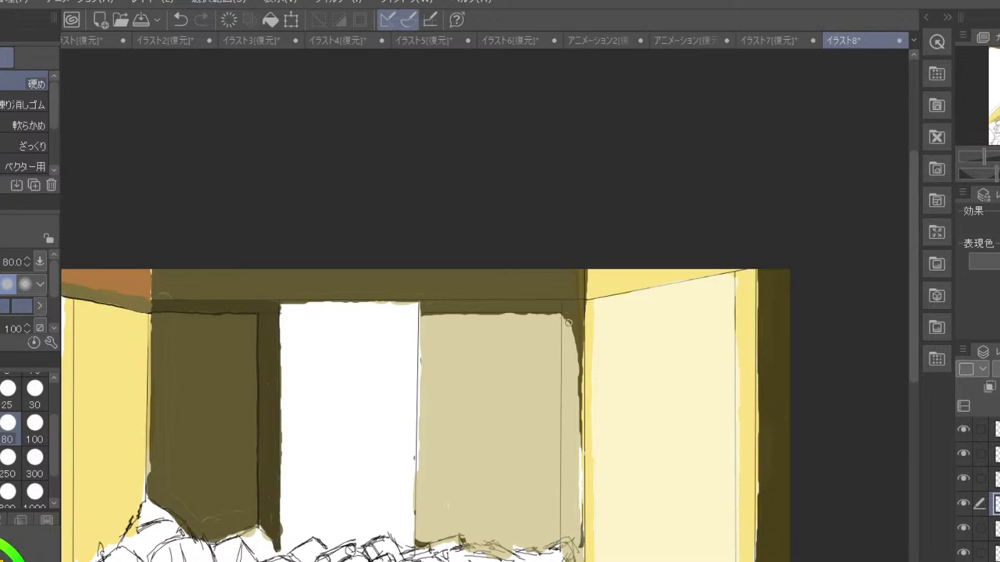
{"action": "mouse_move", "coordinate": [569, 322]}
{"action": "left_mouse_down"}
{"action": "mouse_move", "coordinate": [565, 365]}
{"action": "mouse_move", "coordinate": [566, 330]}
{"action": "left_mouse_up"}
- Paint the post between the right section and the right side wall olive-brown with the oil paint brush at size 80
{"action": "key", "text": "b"}
{"action": "left_click_drag", "start_coordinate": [568, 312], "coordinate": [563, 419]}
{"action": "left_click_drag", "start_coordinate": [571, 339], "coordinate": [574, 477]}
{"action": "left_click_drag", "start_coordinate": [571, 377], "coordinate": [567, 525]}
{"action": "mouse_move", "coordinate": [567, 472]}
{"action": "left_mouse_down"}
{"action": "mouse_move", "coordinate": [570, 546]}
{"action": "mouse_move", "coordinate": [575, 534]}
{"action": "left_mouse_up"}
{"action": "left_click_drag", "start_coordinate": [577, 436], "coordinate": [578, 516]}
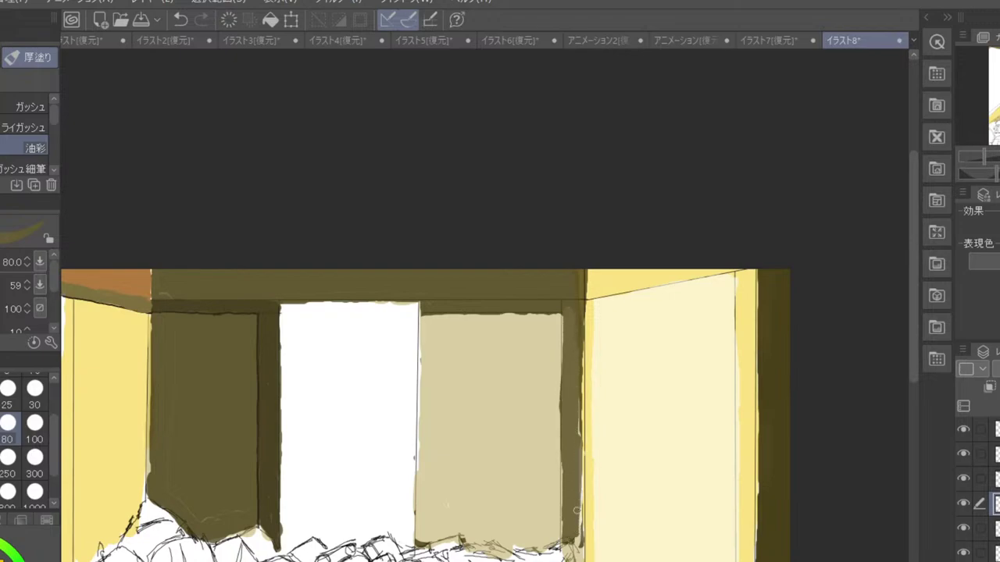
{"action": "left_click_drag", "start_coordinate": [578, 460], "coordinate": [579, 538]}
{"action": "left_click_drag", "start_coordinate": [577, 401], "coordinate": [568, 430]}
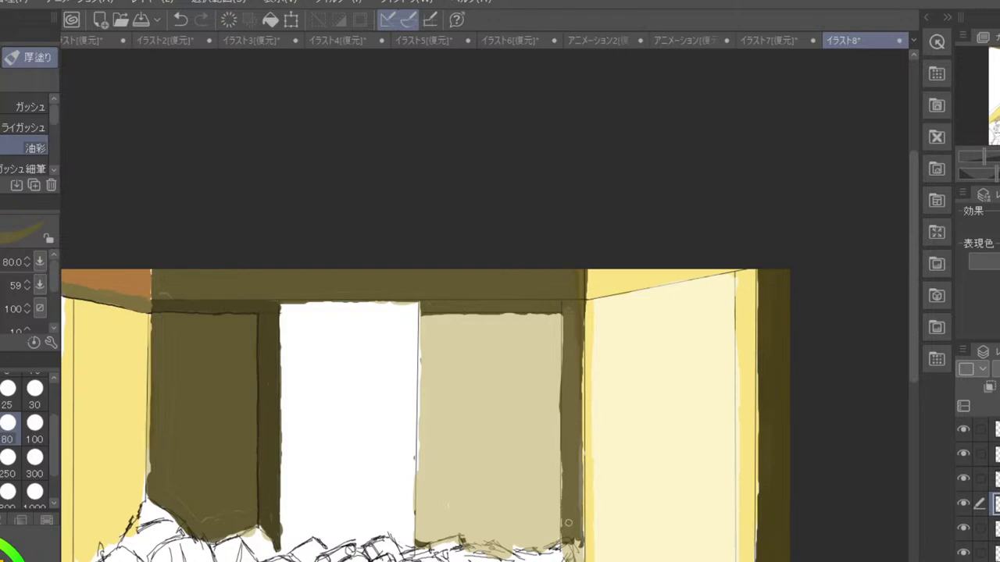
- Clear the yellow side-wall and pale door colours from the picture, keeping the back wall, orange ceiling patch and blue floor
{"action": "scroll", "coordinate": [567, 522], "scroll_direction": "down", "scroll_amount": 3}
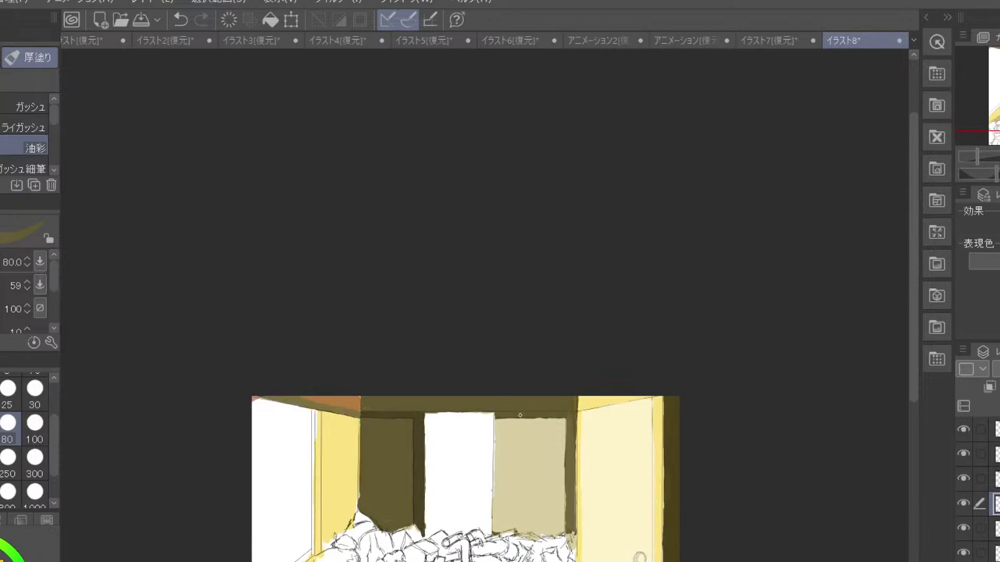
{"action": "scroll", "coordinate": [524, 437], "scroll_direction": "down", "scroll_amount": 3}
{"action": "scroll", "coordinate": [539, 462], "scroll_direction": "up", "scroll_amount": 3}
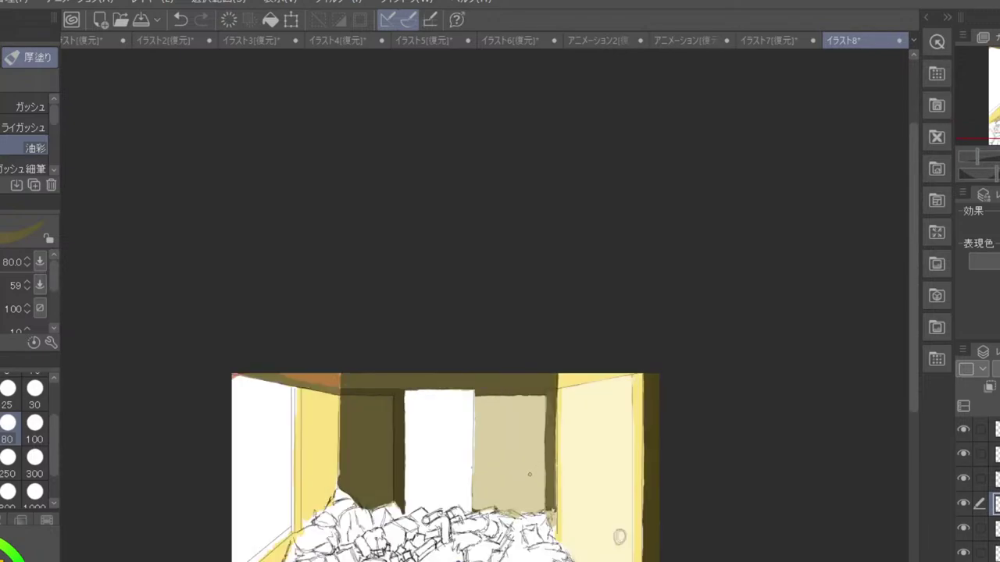
{"action": "left_click_drag", "start_coordinate": [513, 493], "coordinate": [541, 358]}
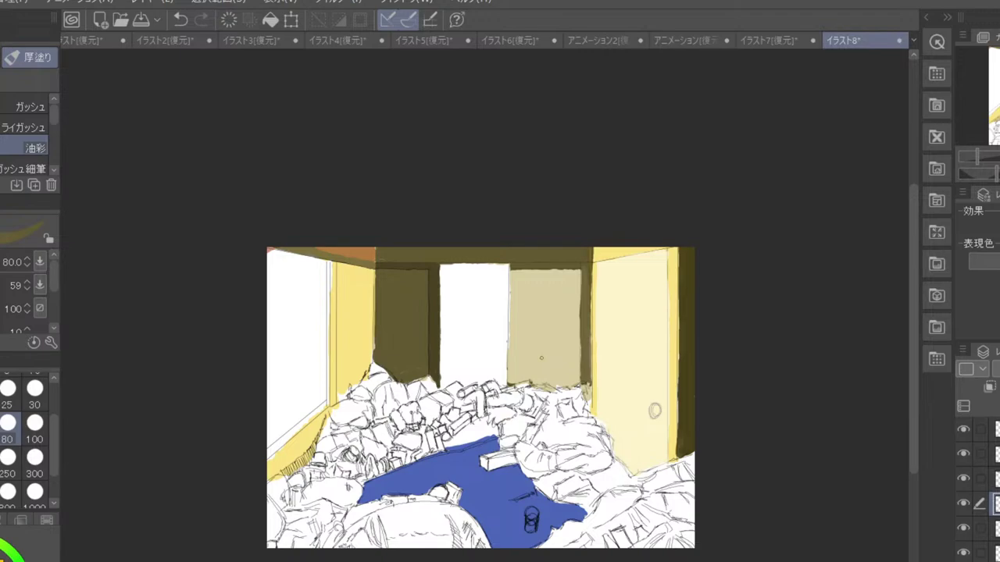
{"action": "key", "text": "Delete"}
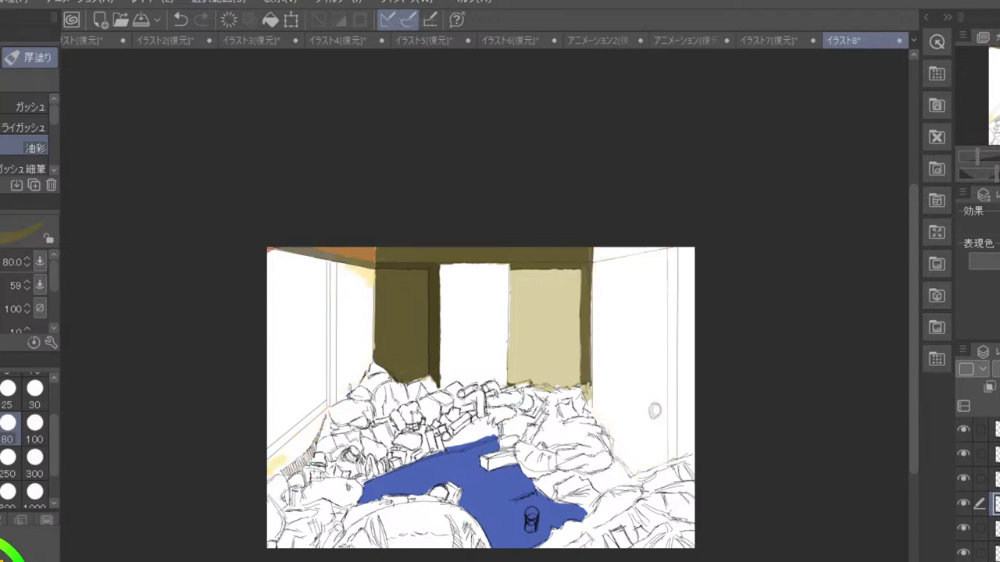
{"action": "key", "text": "ctrl+z"}
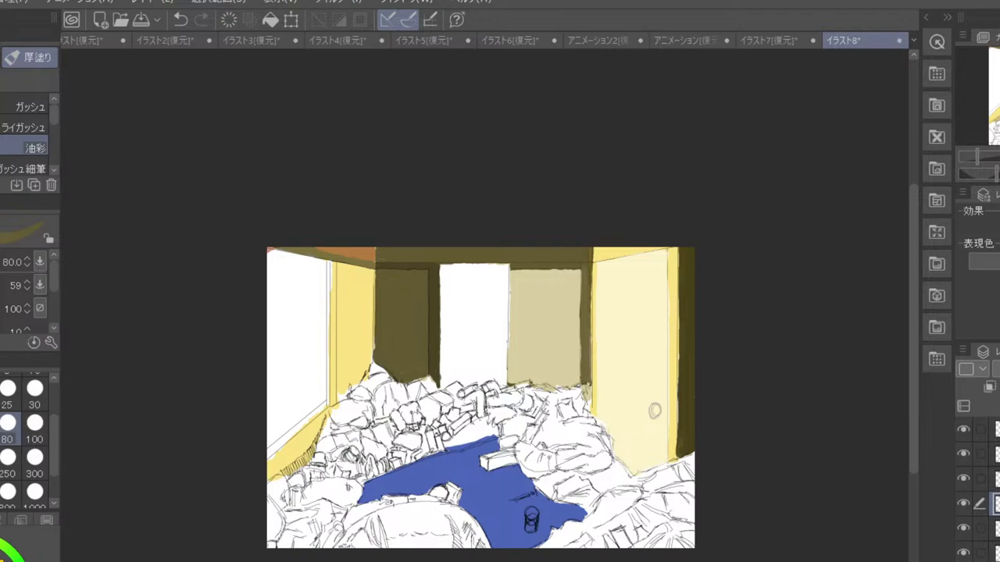
{"action": "key", "text": "Delete"}
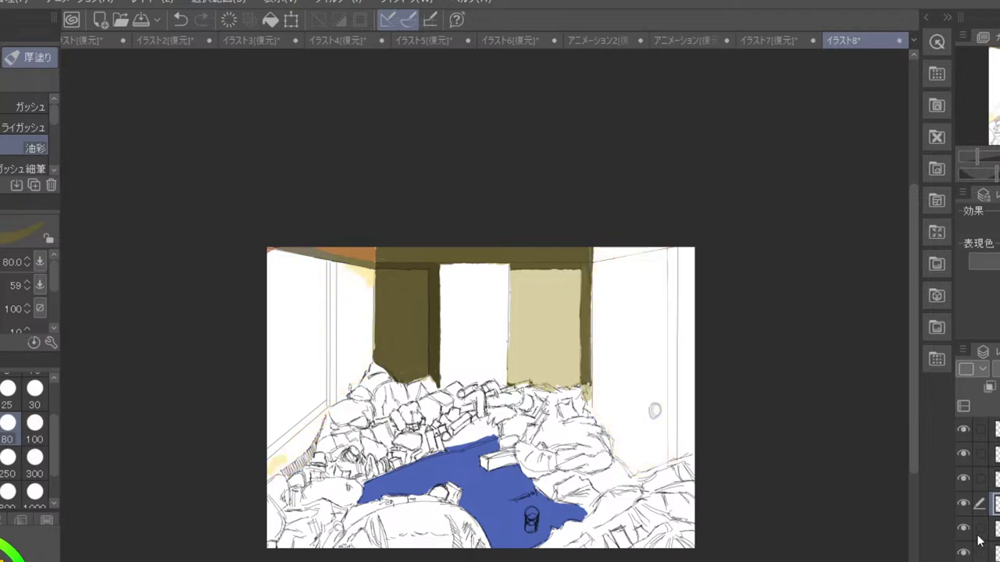
{"action": "key", "text": "ctrl+plus"}
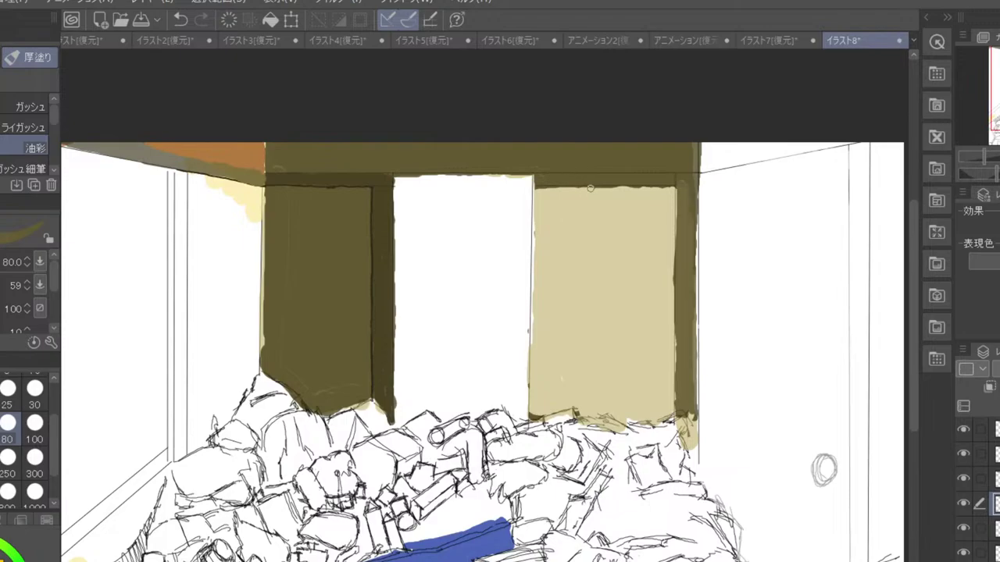
- Paint thin dark olive shadow lines along the right section's inner post edge and upper frame edge with the oil paint brush at size 20
{"action": "left_click", "coordinate": [676, 195], "text": "alt"}
{"action": "scroll", "coordinate": [51, 439], "scroll_direction": "up", "scroll_amount": 2}
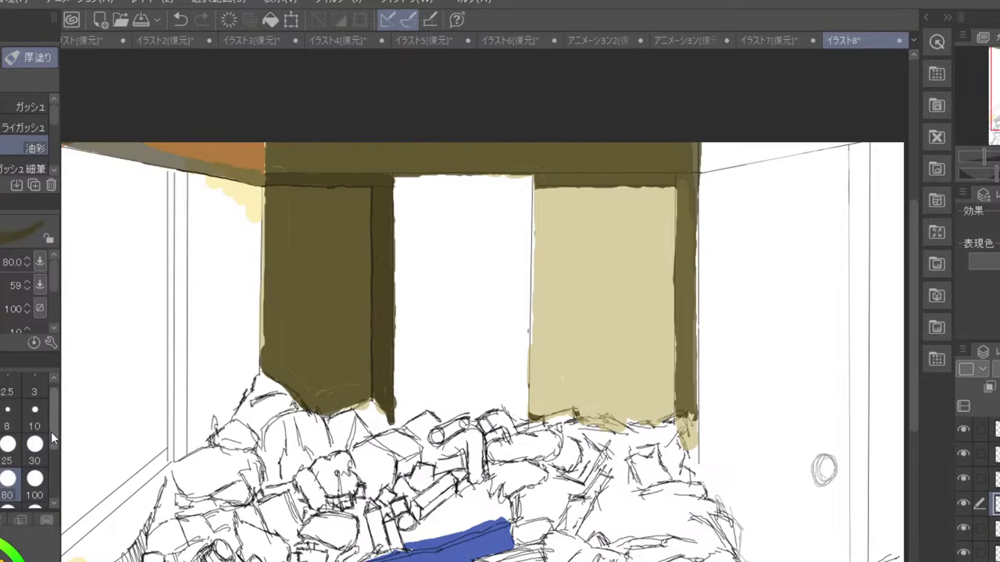
{"action": "left_click_drag", "start_coordinate": [52, 439], "coordinate": [52, 441]}
{"action": "left_click", "coordinate": [1, 446]}
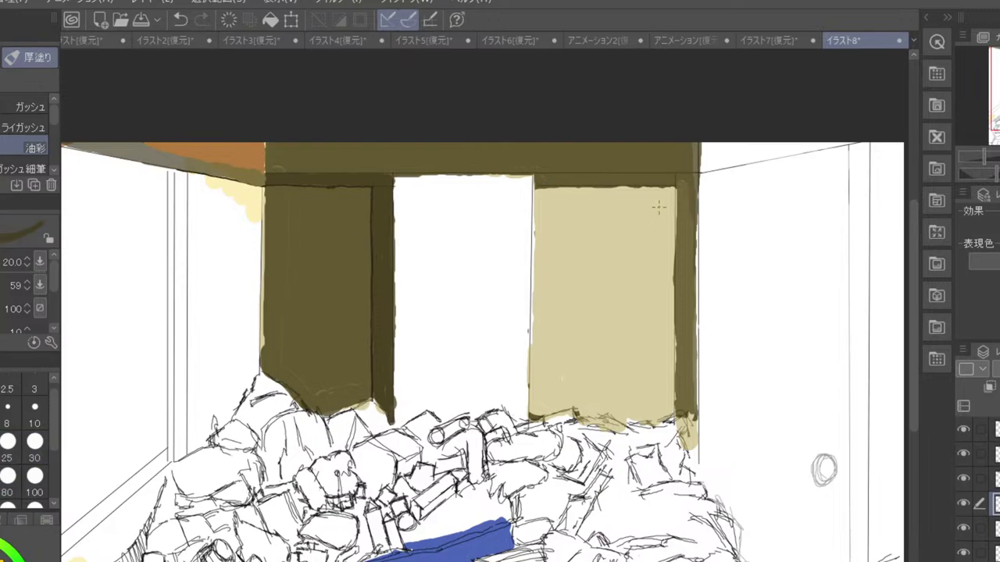
{"action": "scroll", "coordinate": [658, 206], "scroll_direction": "up", "scroll_amount": 3}
{"action": "left_click_drag", "start_coordinate": [681, 174], "coordinate": [682, 297]}
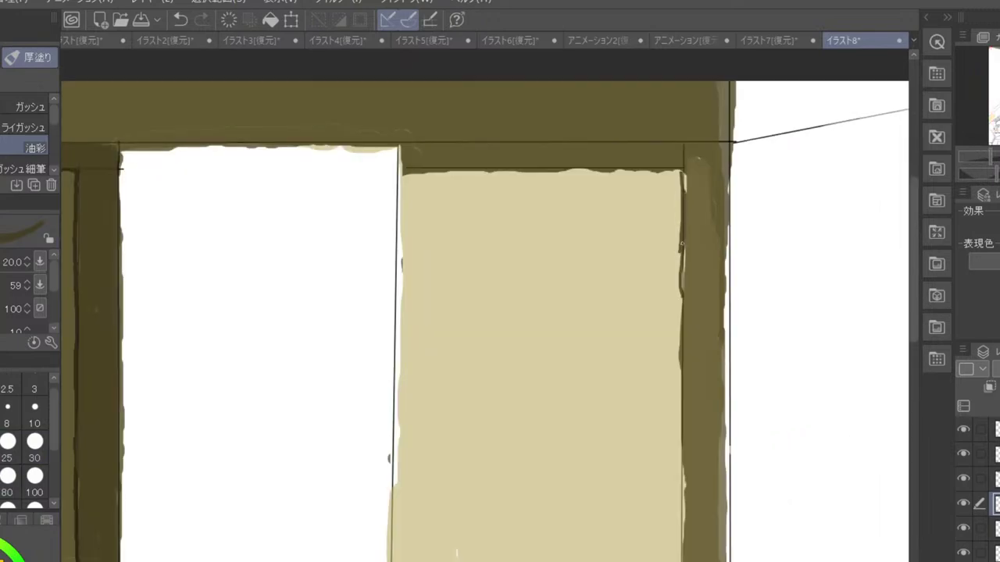
{"action": "left_click_drag", "start_coordinate": [684, 178], "coordinate": [682, 291]}
{"action": "mouse_move", "coordinate": [680, 409]}
{"action": "left_mouse_down"}
{"action": "mouse_move", "coordinate": [681, 354]}
{"action": "mouse_move", "coordinate": [681, 510]}
{"action": "left_mouse_up"}
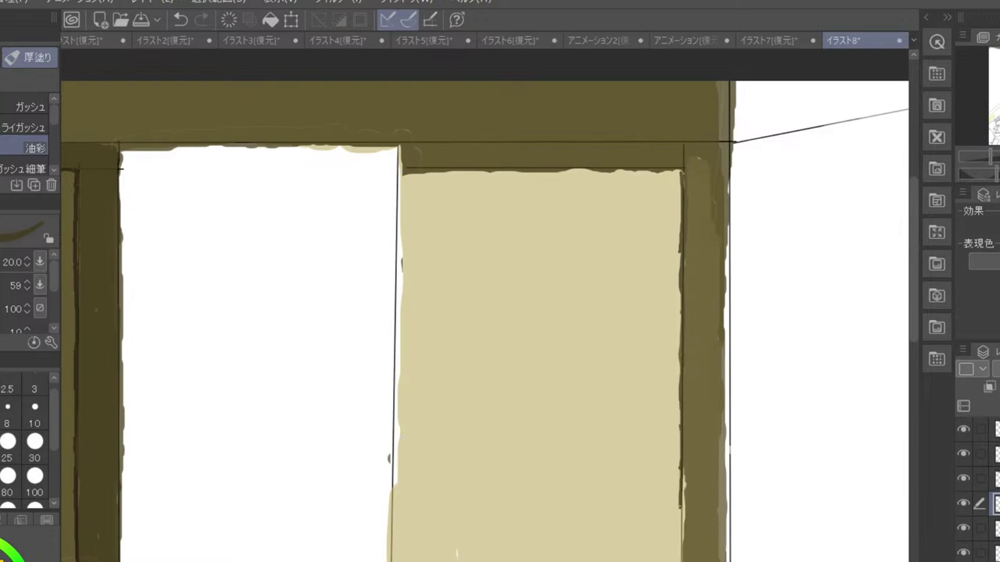
{"action": "left_click_drag", "start_coordinate": [681, 466], "coordinate": [681, 561]}
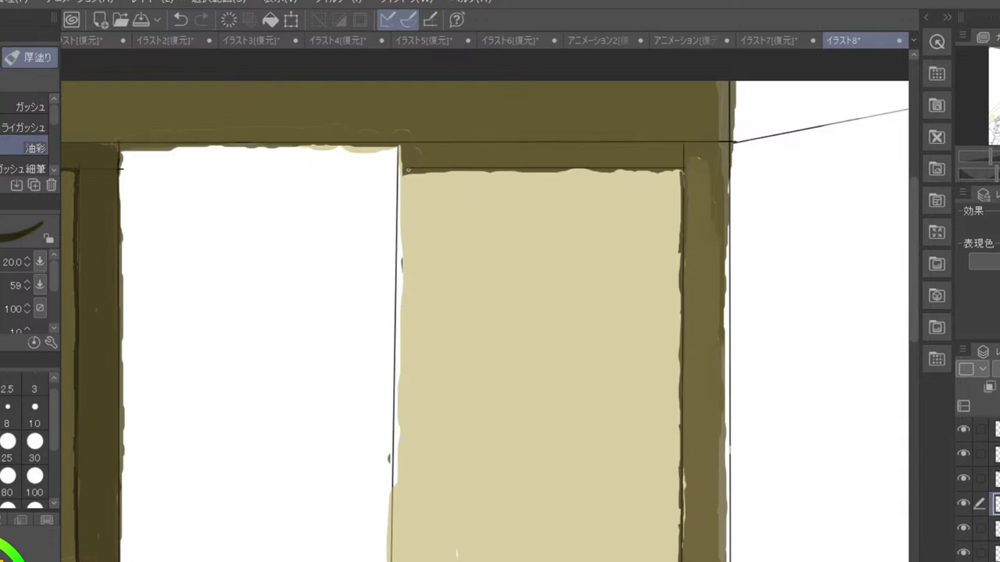
{"action": "mouse_move", "coordinate": [458, 165]}
{"action": "left_mouse_down"}
{"action": "mouse_move", "coordinate": [561, 177]}
{"action": "mouse_move", "coordinate": [523, 177]}
{"action": "mouse_move", "coordinate": [517, 171]}
{"action": "mouse_move", "coordinate": [684, 170]}
{"action": "left_mouse_up"}
{"action": "scroll", "coordinate": [684, 170], "scroll_direction": "down", "scroll_amount": 3}
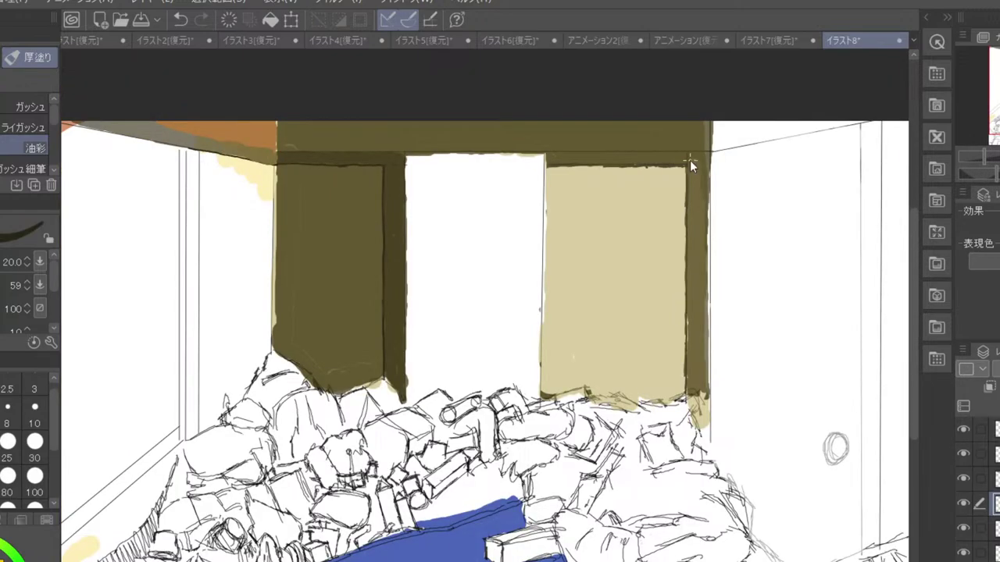
- Paint over the back wall's right section in pale grey-beige with the oil paint brush at size 250
{"action": "scroll", "coordinate": [690, 160], "scroll_direction": "down", "scroll_amount": 3}
{"action": "scroll", "coordinate": [690, 160], "scroll_direction": "up", "scroll_amount": 3}
{"action": "left_click_drag", "start_coordinate": [2, 559], "coordinate": [2, 561]}
{"action": "scroll", "coordinate": [24, 437], "scroll_direction": "down", "scroll_amount": 2}
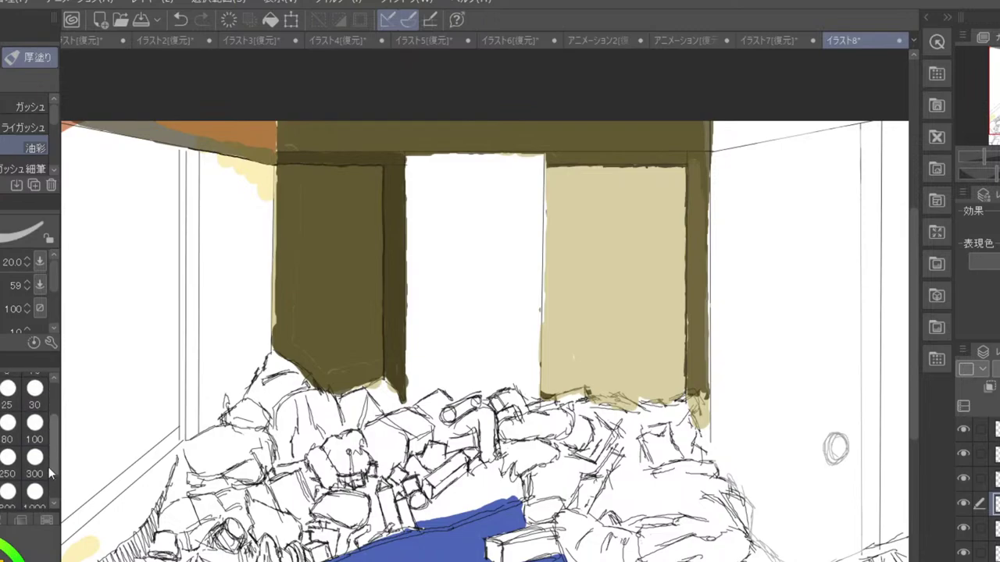
{"action": "left_click", "coordinate": [17, 462]}
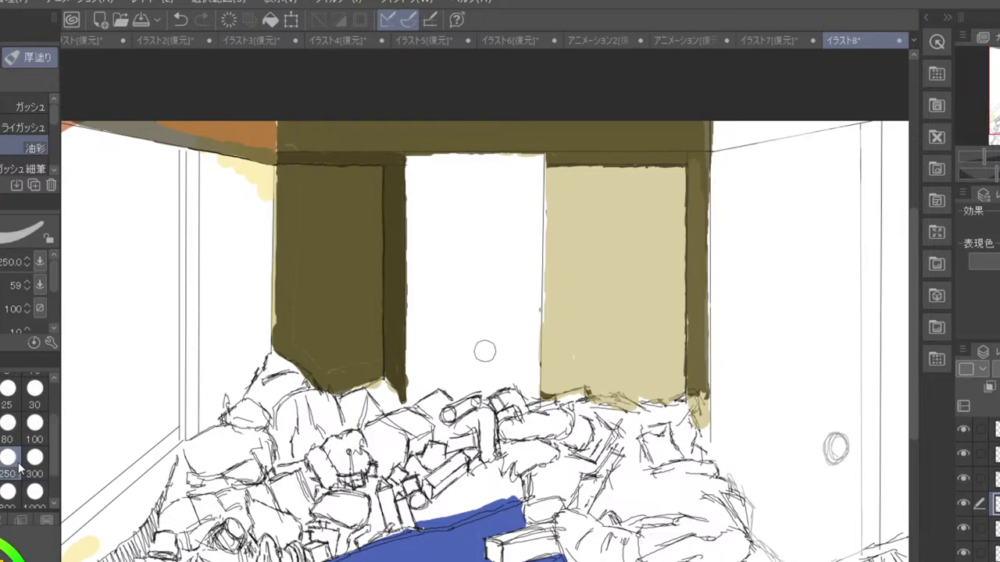
{"action": "mouse_move", "coordinate": [661, 194]}
{"action": "left_mouse_down"}
{"action": "mouse_move", "coordinate": [667, 296]}
{"action": "mouse_move", "coordinate": [656, 204]}
{"action": "mouse_move", "coordinate": [656, 356]}
{"action": "mouse_move", "coordinate": [641, 185]}
{"action": "mouse_move", "coordinate": [639, 341]}
{"action": "mouse_move", "coordinate": [629, 206]}
{"action": "mouse_move", "coordinate": [567, 211]}
{"action": "mouse_move", "coordinate": [565, 189]}
{"action": "mouse_move", "coordinate": [573, 184]}
{"action": "mouse_move", "coordinate": [586, 217]}
{"action": "mouse_move", "coordinate": [604, 192]}
{"action": "mouse_move", "coordinate": [601, 205]}
{"action": "mouse_move", "coordinate": [569, 184]}
{"action": "mouse_move", "coordinate": [673, 182]}
{"action": "mouse_move", "coordinate": [668, 380]}
{"action": "mouse_move", "coordinate": [660, 348]}
{"action": "mouse_move", "coordinate": [663, 363]}
{"action": "mouse_move", "coordinate": [664, 353]}
{"action": "mouse_move", "coordinate": [650, 352]}
{"action": "mouse_move", "coordinate": [631, 385]}
{"action": "mouse_move", "coordinate": [599, 382]}
{"action": "mouse_move", "coordinate": [590, 358]}
{"action": "mouse_move", "coordinate": [580, 384]}
{"action": "mouse_move", "coordinate": [554, 383]}
{"action": "mouse_move", "coordinate": [562, 204]}
{"action": "mouse_move", "coordinate": [553, 301]}
{"action": "mouse_move", "coordinate": [574, 242]}
{"action": "mouse_move", "coordinate": [594, 313]}
{"action": "left_mouse_up"}
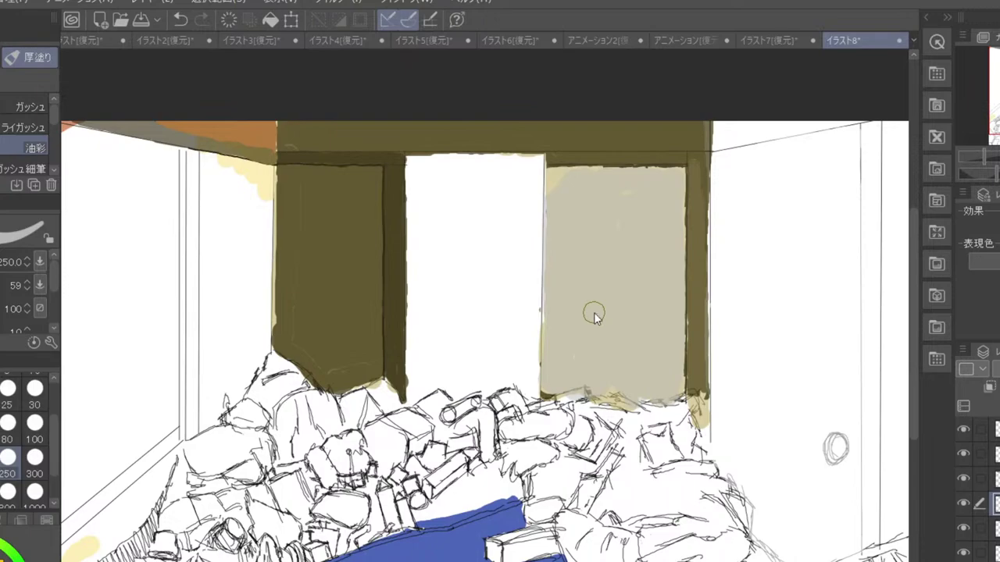
{"action": "scroll", "coordinate": [594, 315], "scroll_direction": "down", "scroll_amount": 3}
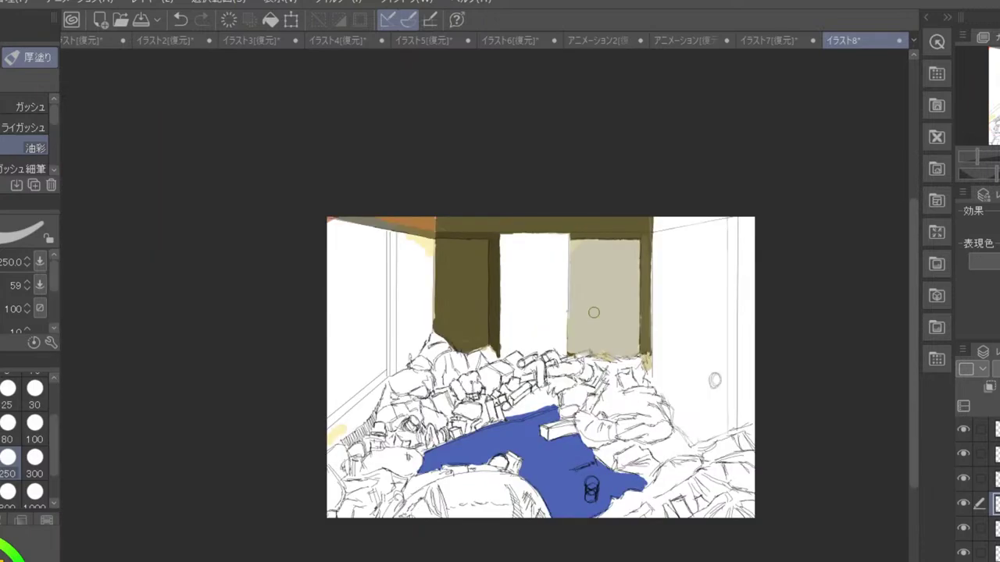
{"action": "scroll", "coordinate": [594, 312], "scroll_direction": "down", "scroll_amount": 1}
{"action": "scroll", "coordinate": [594, 312], "scroll_direction": "up", "scroll_amount": 2}
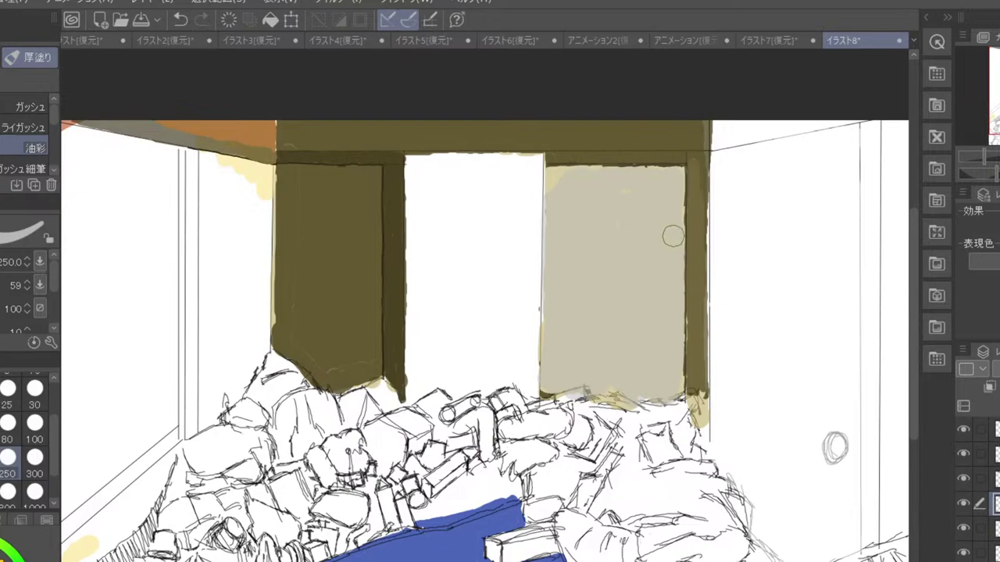
- Undo a trial stroke in the right section's upper corner and dab pale yellow near its lower edge
{"action": "left_click", "coordinate": [693, 235], "text": "alt"}
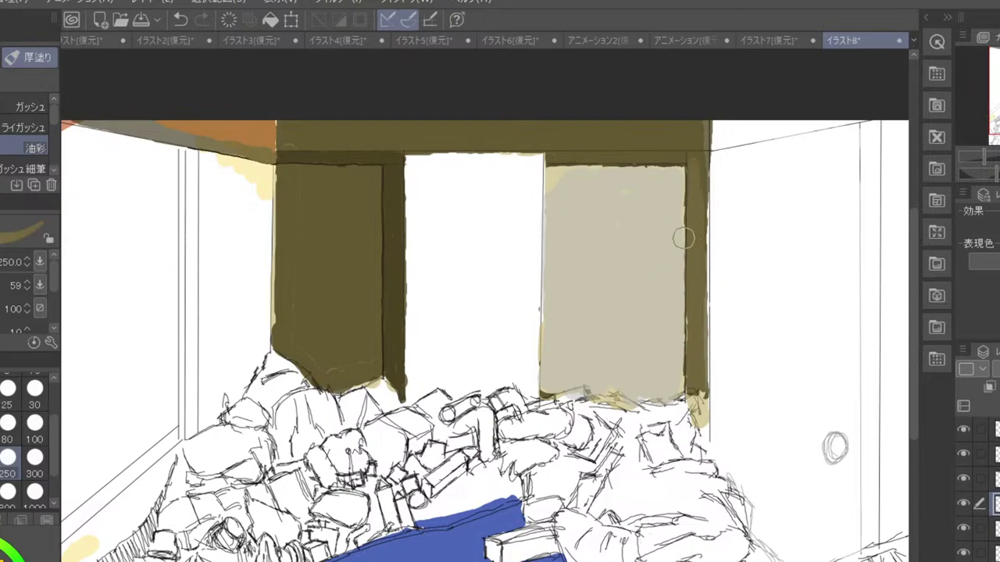
{"action": "left_click", "coordinate": [1, 560]}
{"action": "left_click", "coordinate": [695, 243], "text": "alt"}
{"action": "left_click", "coordinate": [643, 131], "text": "alt"}
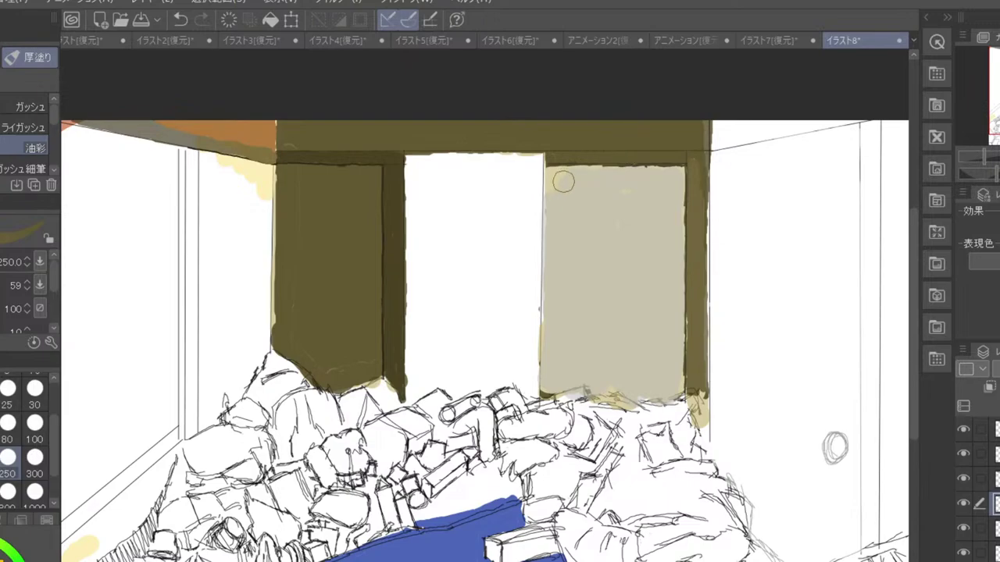
{"action": "mouse_move", "coordinate": [555, 201]}
{"action": "left_mouse_down"}
{"action": "mouse_move", "coordinate": [551, 180]}
{"action": "mouse_move", "coordinate": [558, 195]}
{"action": "left_mouse_up"}
{"action": "key", "text": "ctrl+z"}
{"action": "left_click_drag", "start_coordinate": [615, 380], "coordinate": [611, 379]}
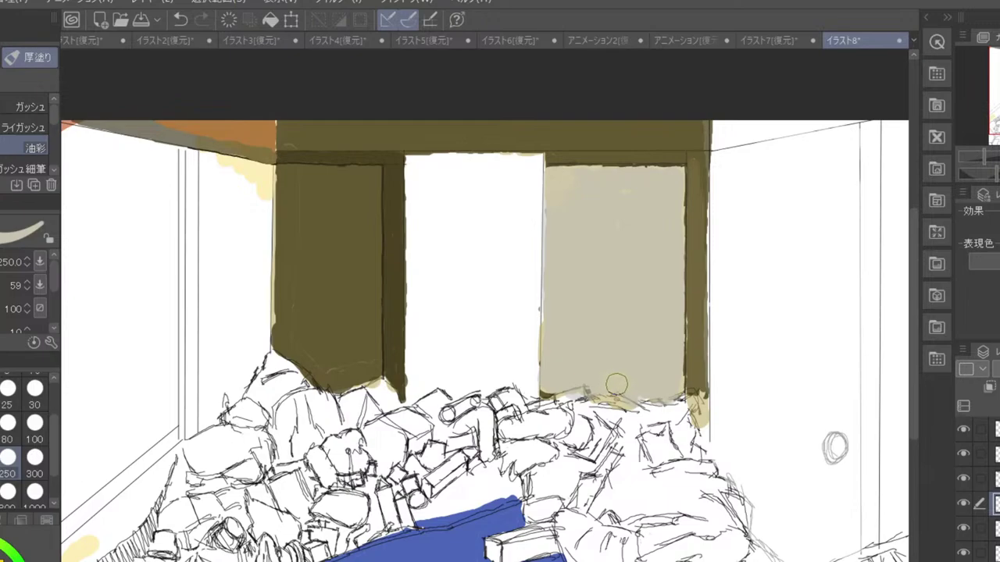
- Pick the olive frame colour and place three roughly evenly spaced horizontal straight rulers across the back wall's right section
{"action": "left_click", "coordinate": [660, 123], "text": "alt"}
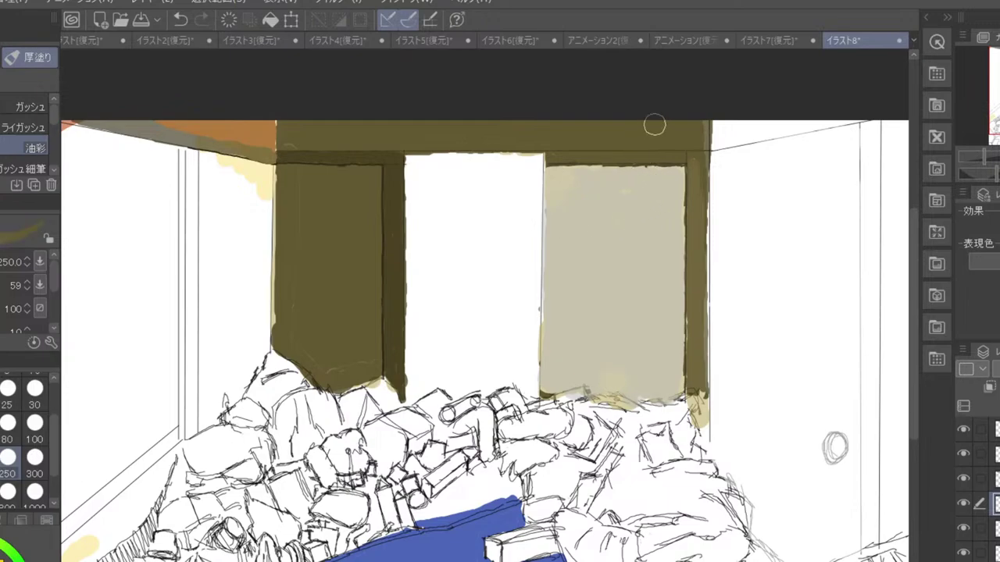
{"action": "key", "text": "u"}
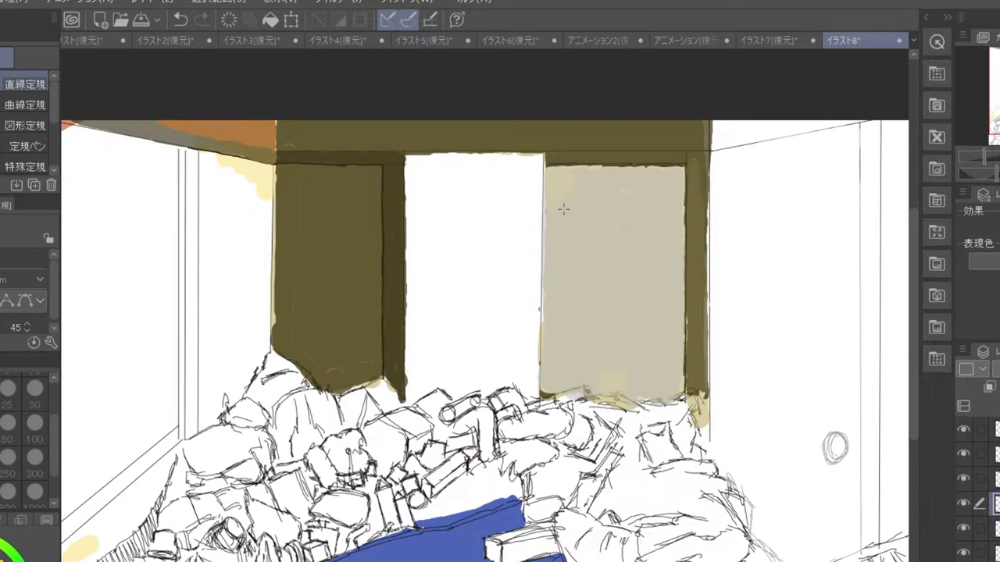
{"action": "left_click_drag", "start_coordinate": [545, 215], "coordinate": [686, 212]}
{"action": "key", "text": "ctrl+z"}
{"action": "scroll", "coordinate": [543, 215], "scroll_direction": "up", "scroll_amount": 3}
{"action": "left_click_drag", "start_coordinate": [541, 221], "coordinate": [829, 223]}
{"action": "left_click_drag", "start_coordinate": [535, 344], "coordinate": [821, 344]}
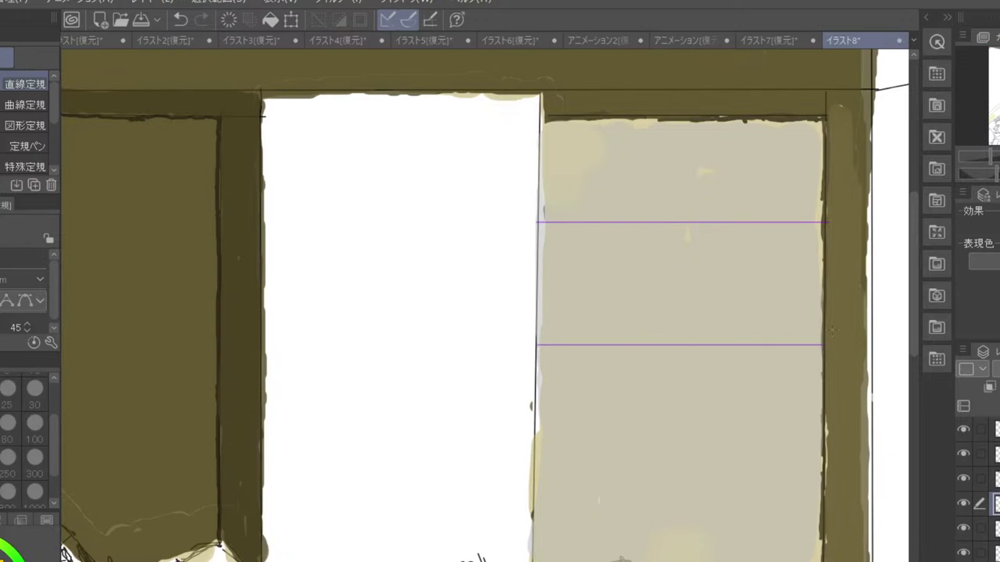
{"action": "key", "text": "ctrl+z"}
{"action": "left_click_drag", "start_coordinate": [536, 331], "coordinate": [826, 330]}
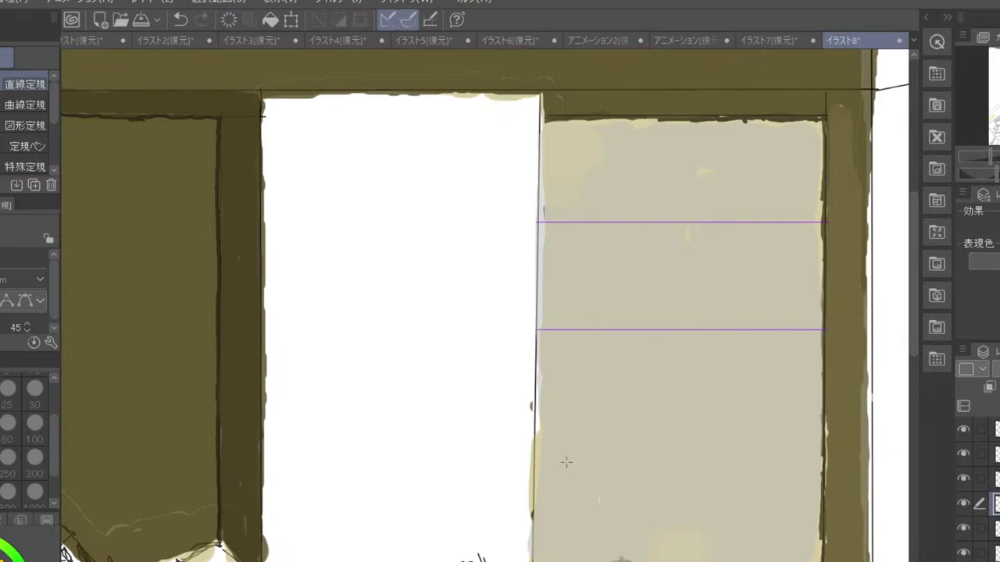
{"action": "left_click_drag", "start_coordinate": [536, 457], "coordinate": [822, 463]}
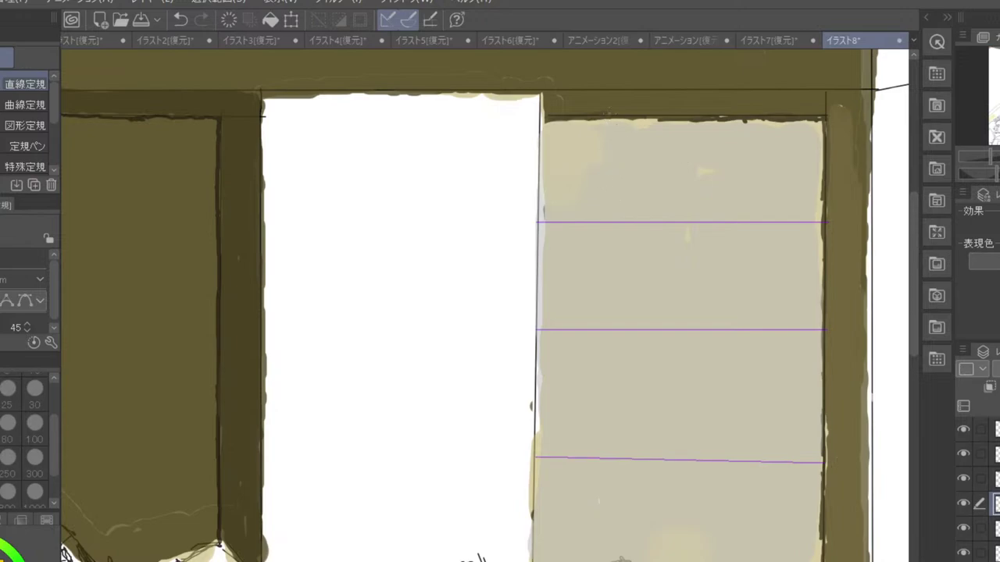
{"action": "left_click_drag", "start_coordinate": [609, 114], "coordinate": [608, 561]}
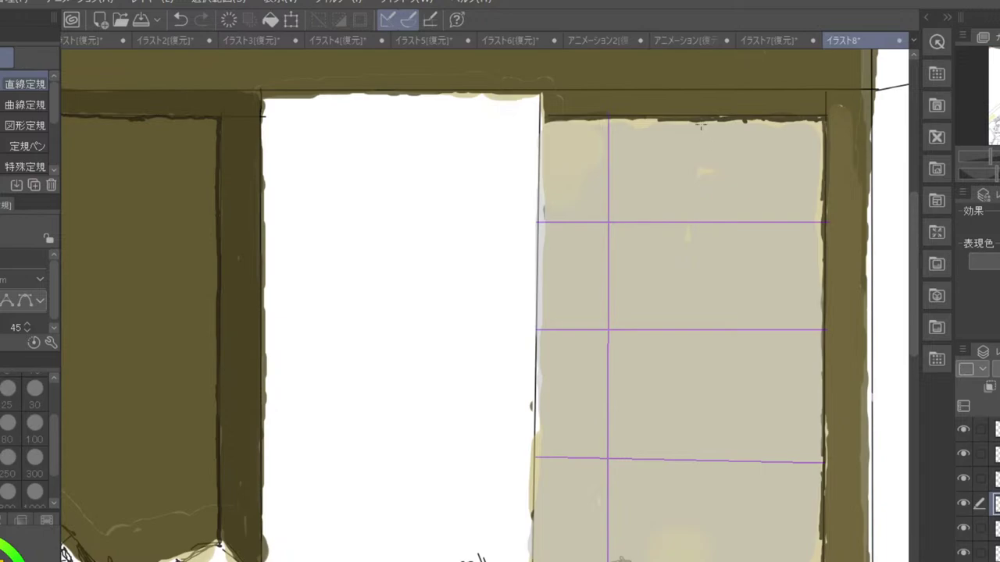
{"action": "scroll", "coordinate": [700, 125], "scroll_direction": "down", "scroll_amount": 2}
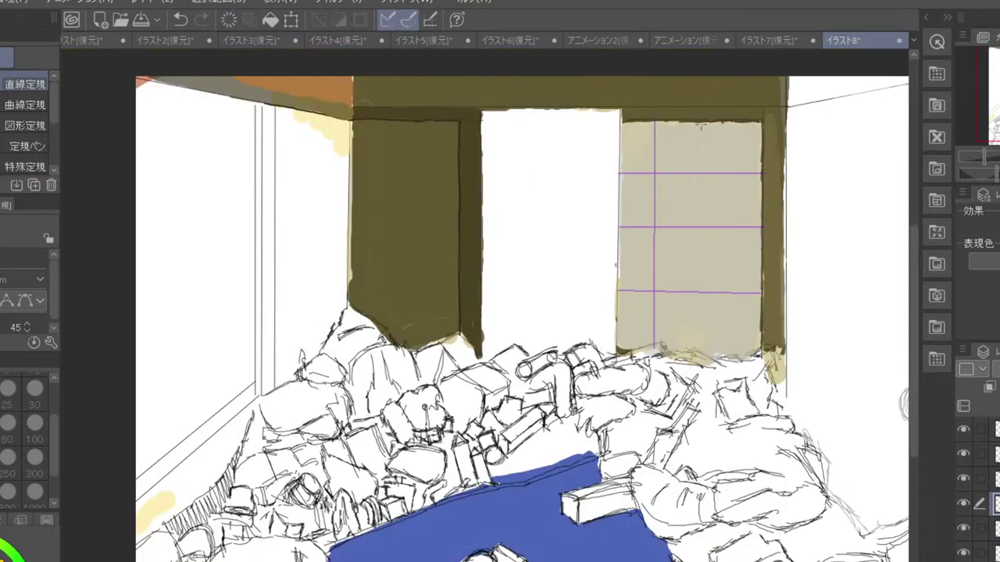
{"action": "key", "text": "ctrl+z"}
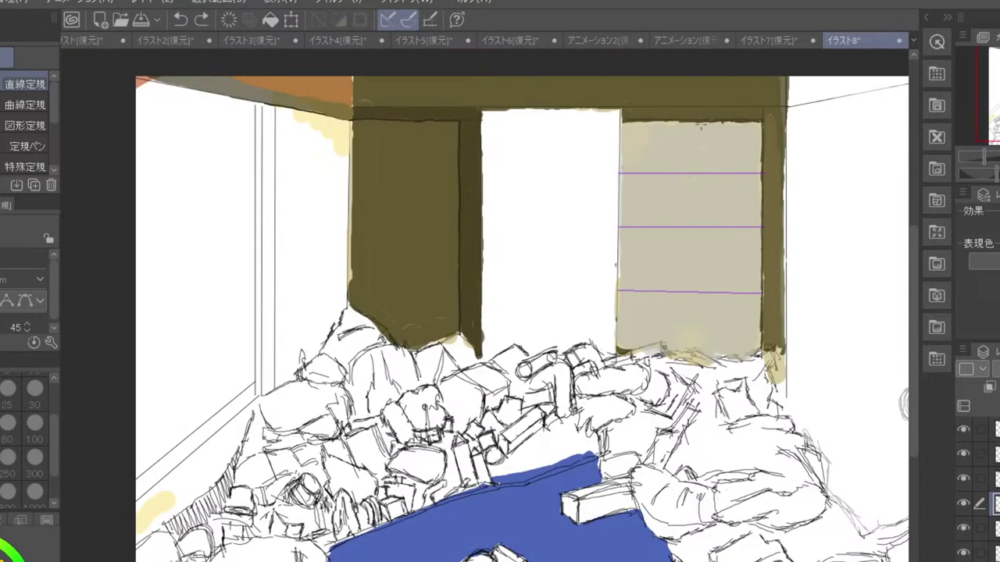
{"action": "scroll", "coordinate": [699, 125], "scroll_direction": "down", "scroll_amount": 3}
{"action": "scroll", "coordinate": [692, 126], "scroll_direction": "up", "scroll_amount": 3}
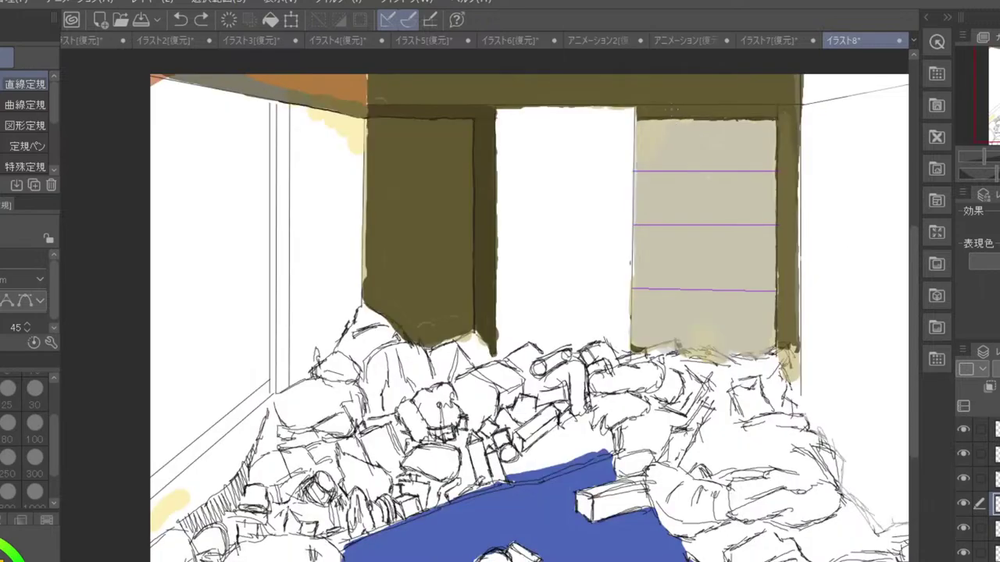
{"action": "left_click_drag", "start_coordinate": [703, 117], "coordinate": [702, 365]}
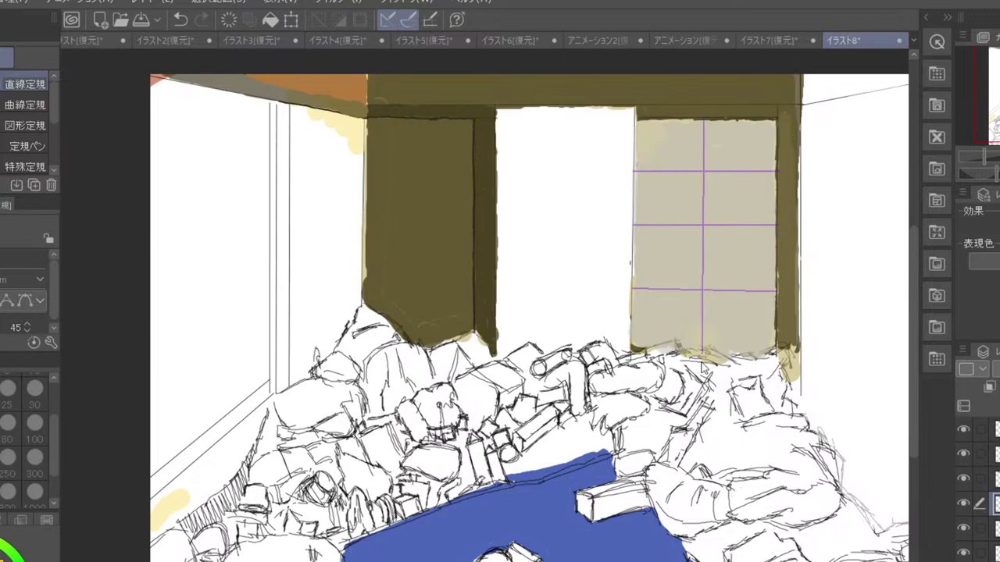
{"action": "scroll", "coordinate": [704, 361], "scroll_direction": "up", "scroll_amount": 2}
{"action": "left_click_drag", "start_coordinate": [770, 283], "coordinate": [539, 513]}
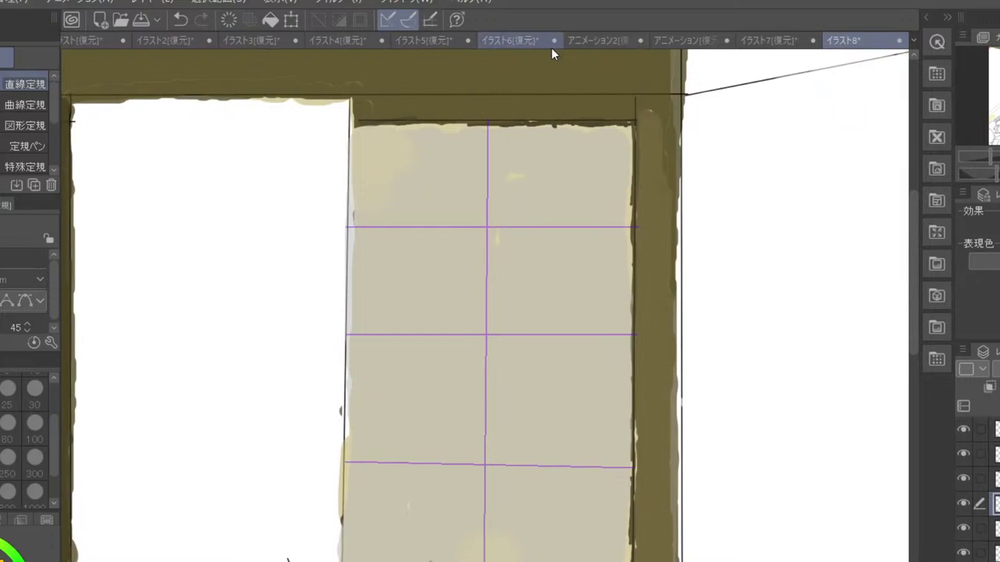
{"action": "key", "text": "ctrl+z"}
- Place three evenly spaced vertical straight rulers down the right section, dividing it into four columns
{"action": "left_click_drag", "start_coordinate": [489, 115], "coordinate": [490, 561]}
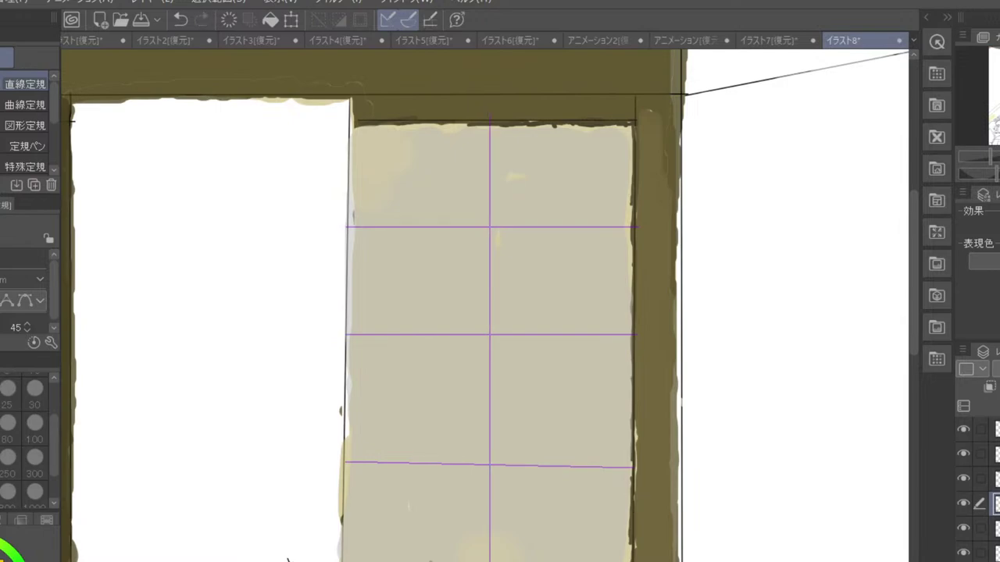
{"action": "left_click_drag", "start_coordinate": [417, 116], "coordinate": [417, 561]}
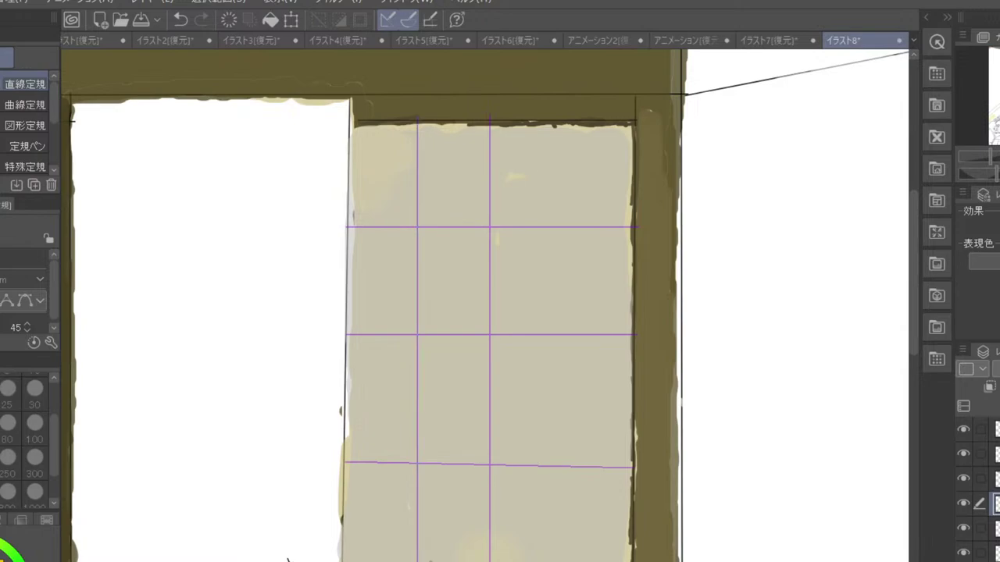
{"action": "left_click_drag", "start_coordinate": [563, 116], "coordinate": [562, 561]}
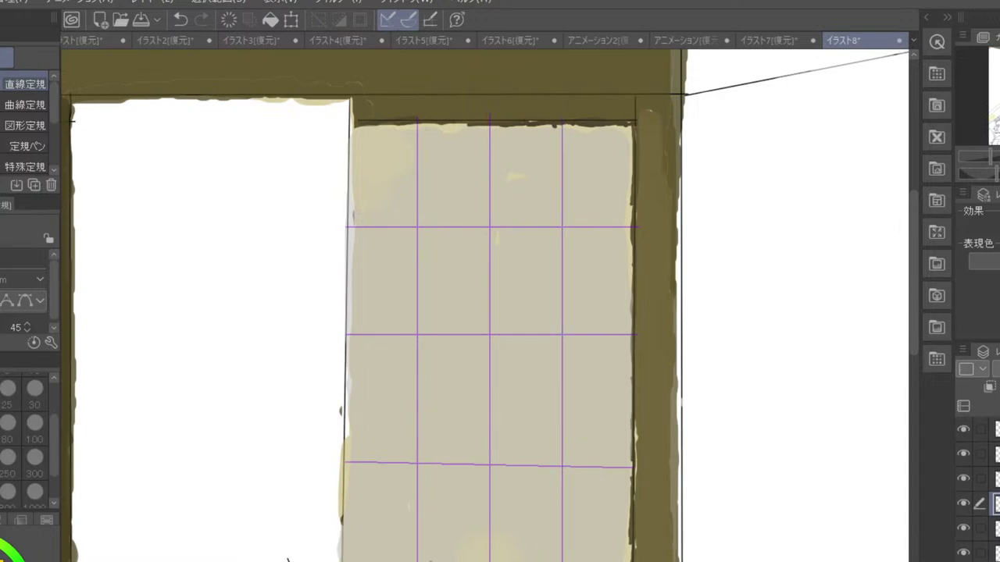
{"action": "scroll", "coordinate": [556, 561], "scroll_direction": "down", "scroll_amount": 2}
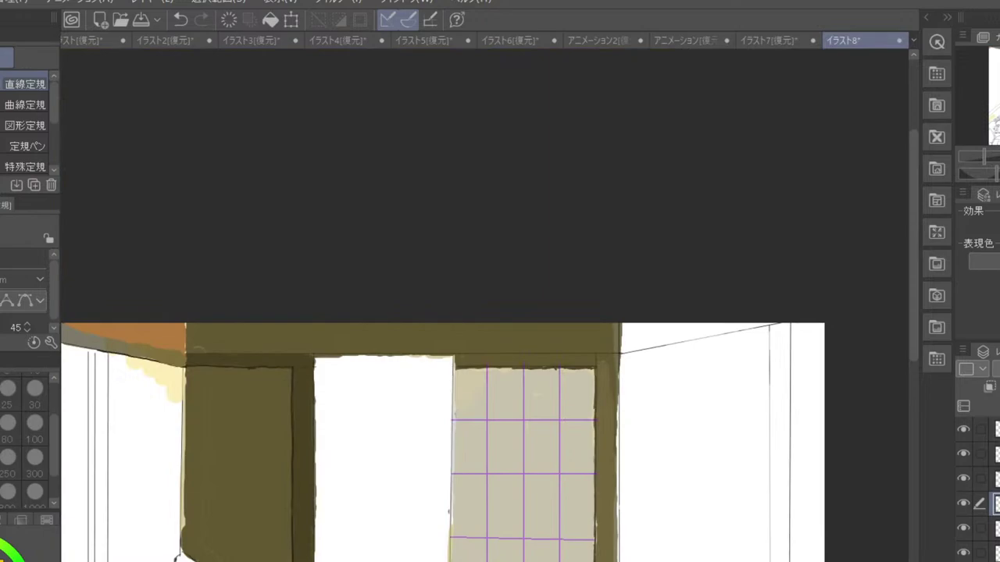
{"action": "scroll", "coordinate": [559, 559], "scroll_direction": "up", "scroll_amount": 3}
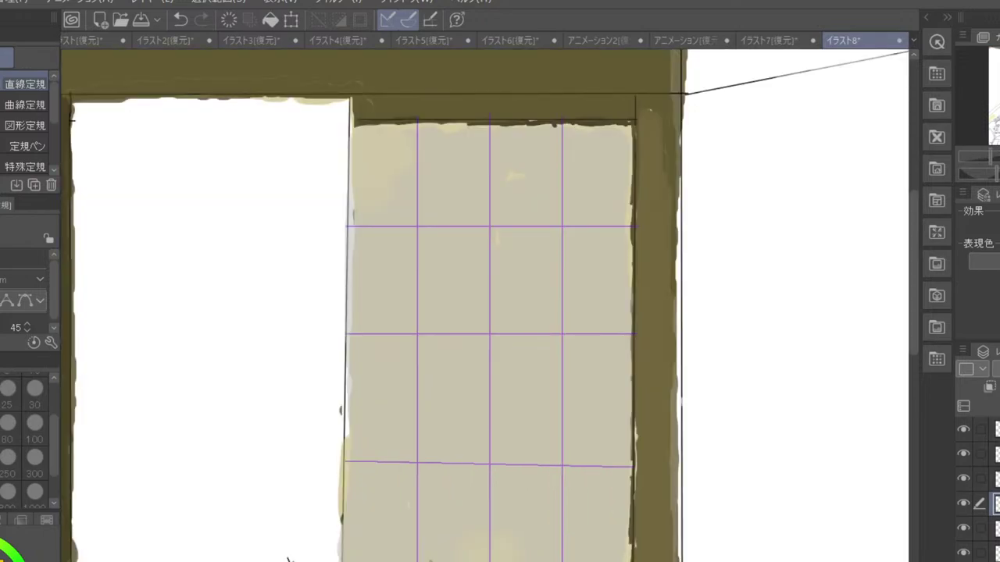
- Return to the oil paint brush and set its size to 25 for painting lattice bars along the rulers
{"action": "key", "text": "b"}
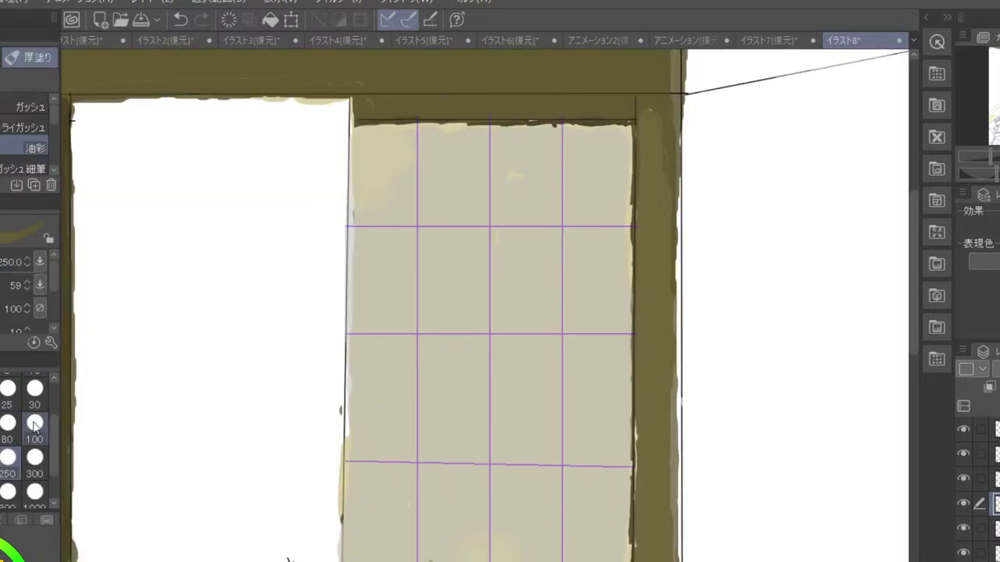
{"action": "left_click_drag", "start_coordinate": [55, 452], "coordinate": [52, 428]}
{"action": "left_click", "coordinate": [8, 434]}
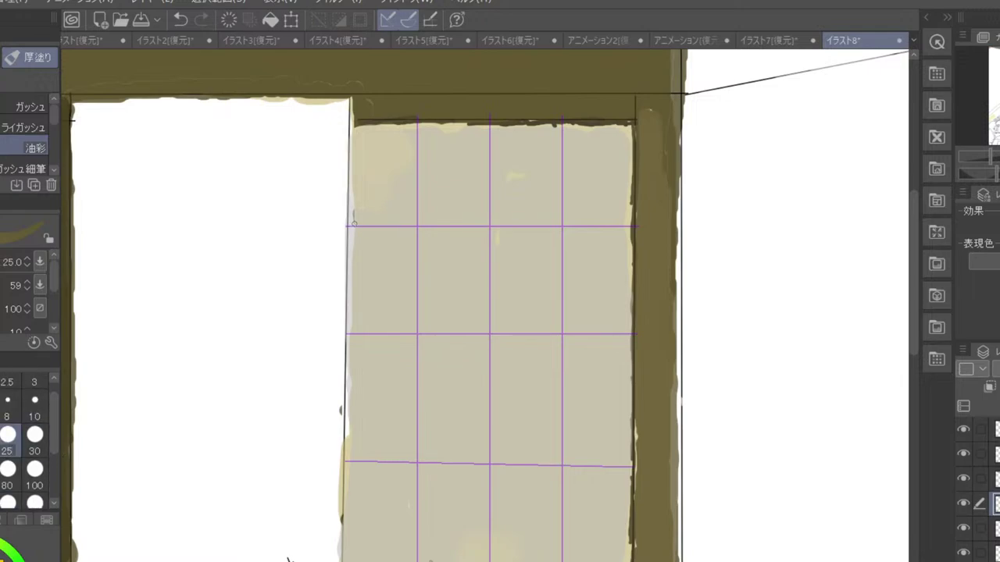
{"action": "left_click_drag", "start_coordinate": [348, 226], "coordinate": [404, 225]}
{"action": "key", "text": "ctrl+z"}
{"action": "left_click_drag", "start_coordinate": [562, 119], "coordinate": [562, 122]}
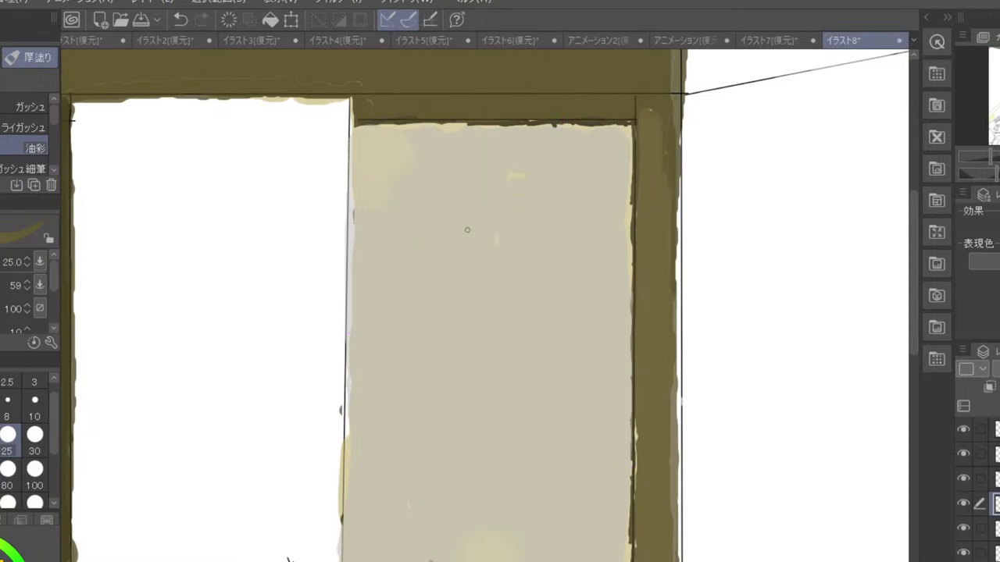
{"action": "key", "text": "ctrl+z"}
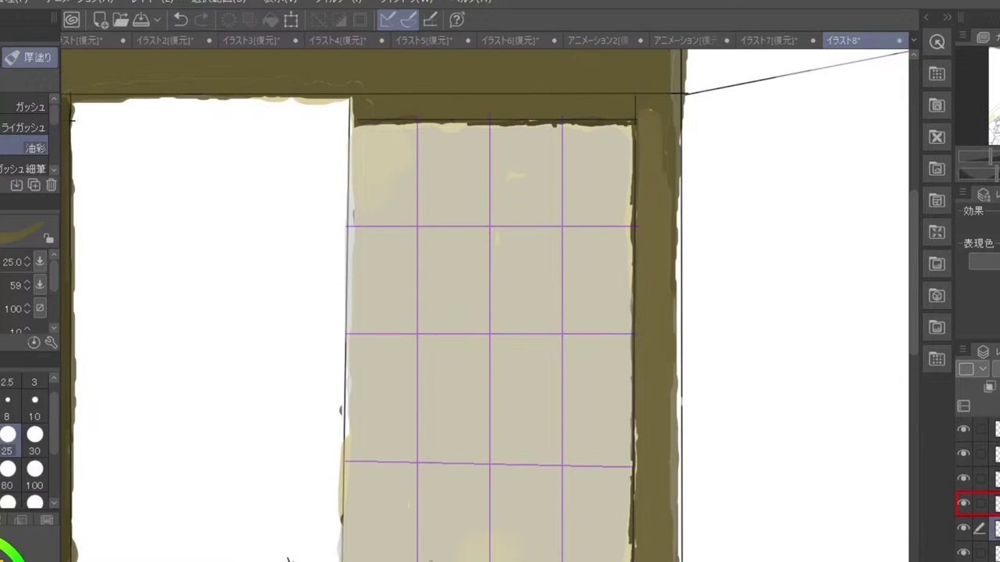
{"action": "key", "text": "ctrl+y"}
{"action": "key", "text": "ctrl+z"}
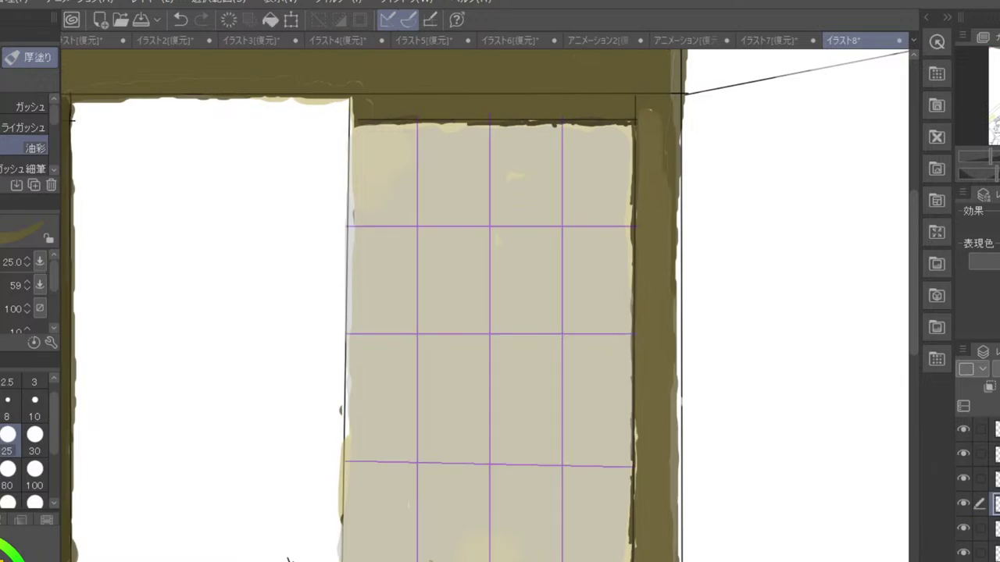
- Paint three horizontal and three vertical olive-brown lattice lines along the purple guides on the beige sliding panel with the size 25 oil brush
{"action": "left_click_drag", "start_coordinate": [351, 226], "coordinate": [631, 231]}
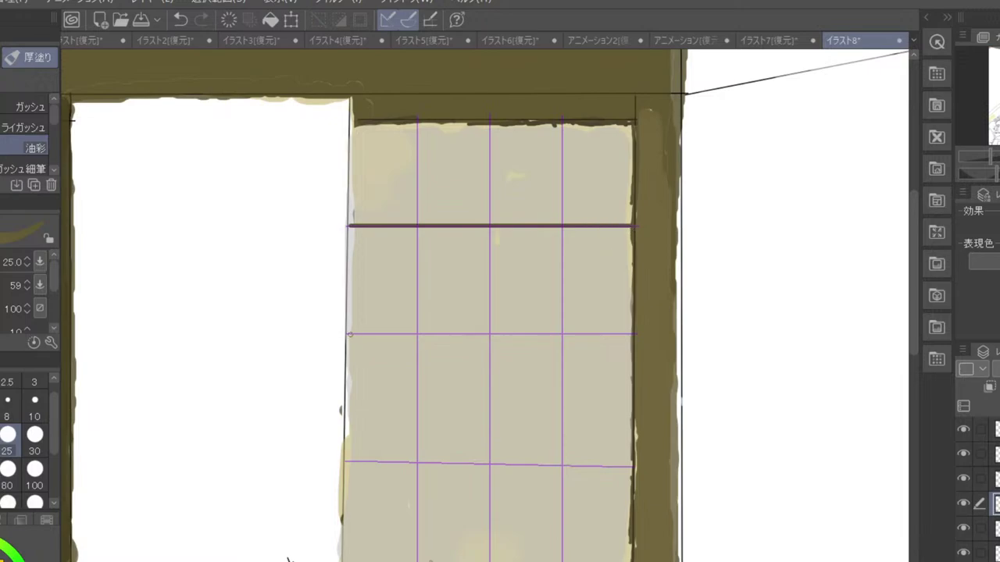
{"action": "left_click_drag", "start_coordinate": [349, 335], "coordinate": [632, 337]}
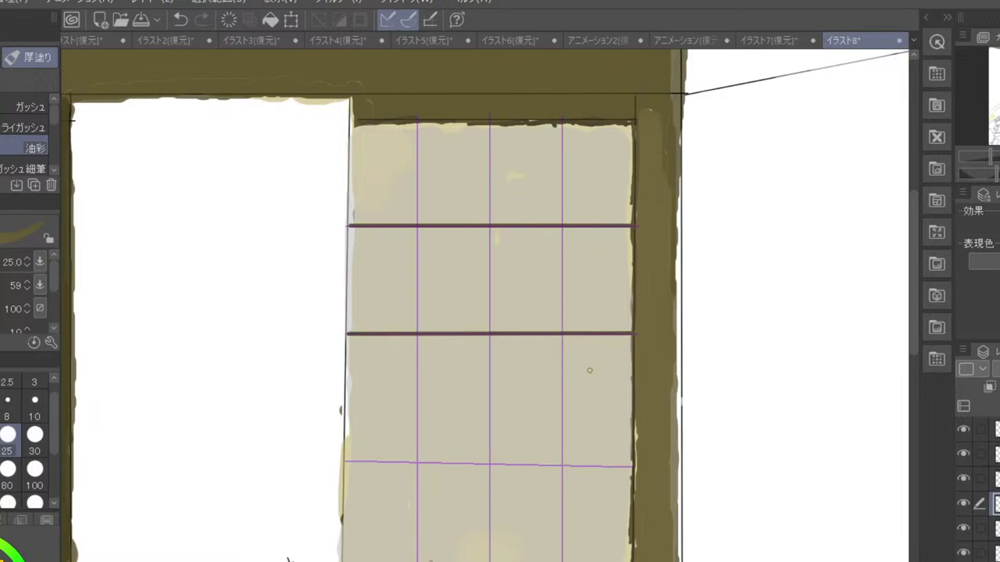
{"action": "left_click_drag", "start_coordinate": [345, 461], "coordinate": [636, 467]}
{"action": "left_click_drag", "start_coordinate": [417, 123], "coordinate": [416, 561]}
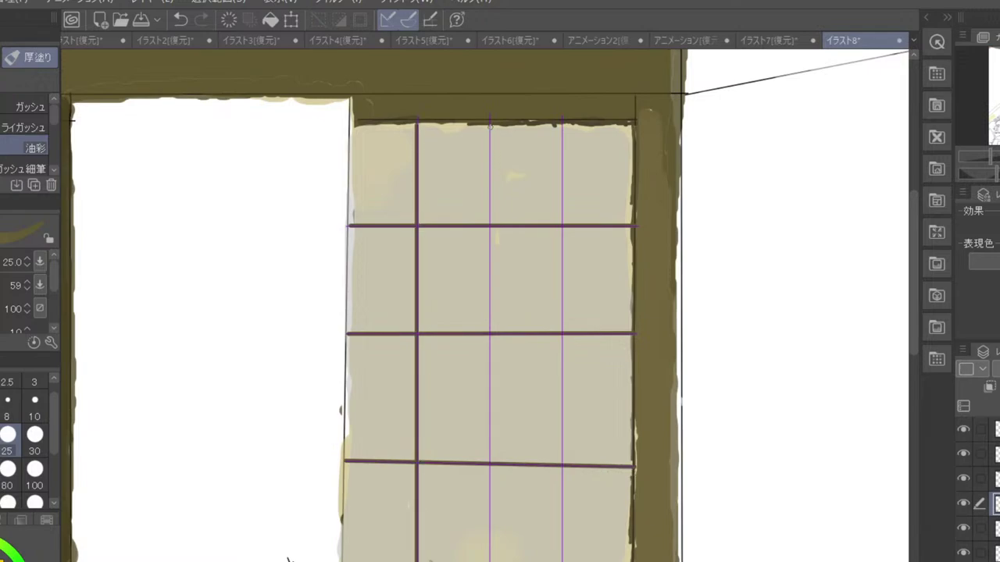
{"action": "left_click_drag", "start_coordinate": [491, 125], "coordinate": [490, 561]}
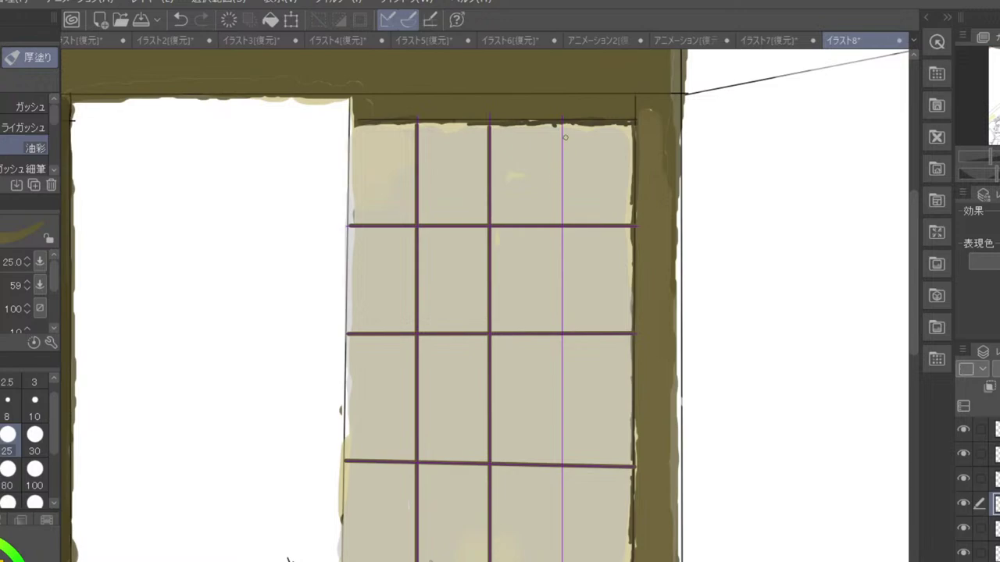
{"action": "left_click_drag", "start_coordinate": [563, 124], "coordinate": [562, 561]}
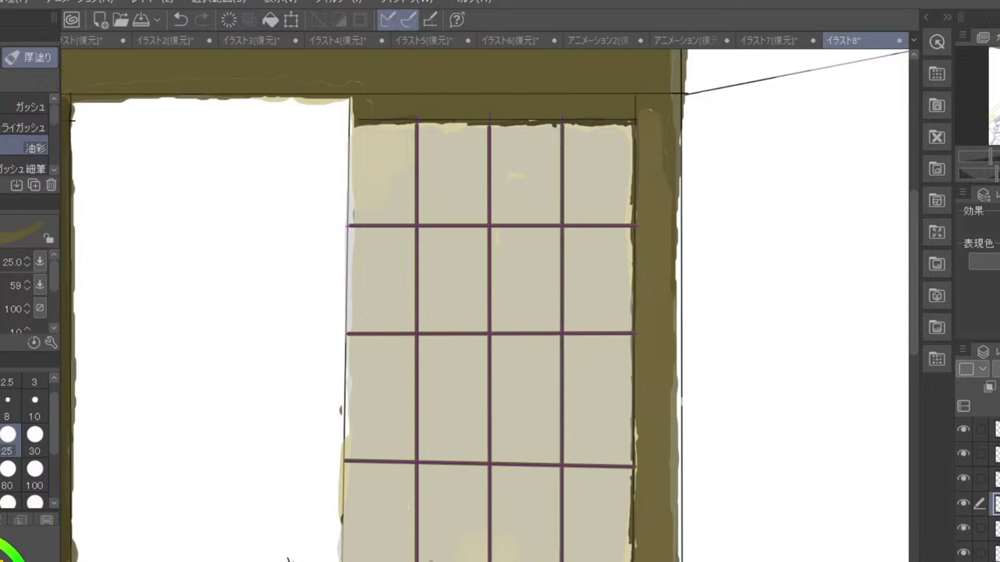
- On the uppermost layer shown, paint the post beside the lattice panel dark brown with the oil brush at size 80, undoing the last darkening
{"action": "scroll", "coordinate": [566, 560], "scroll_direction": "down", "scroll_amount": 2}
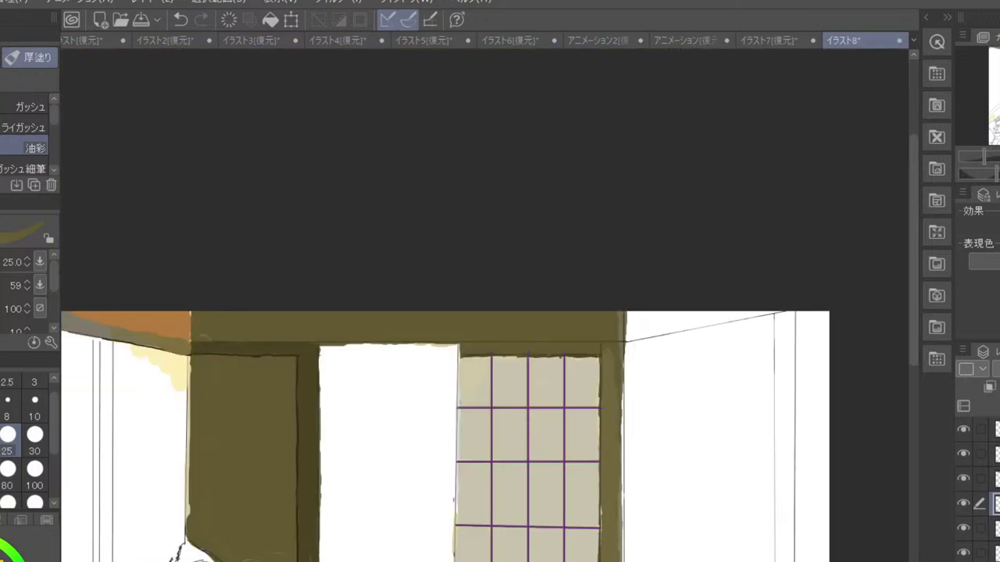
{"action": "left_click", "coordinate": [995, 453]}
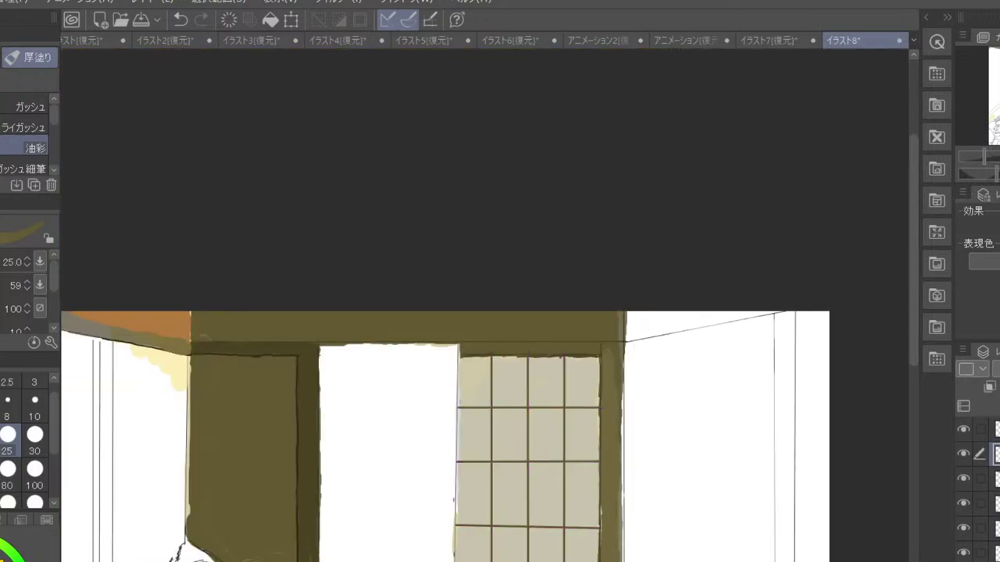
{"action": "left_click", "coordinate": [995, 429]}
{"action": "scroll", "coordinate": [441, 357], "scroll_direction": "down", "scroll_amount": 2}
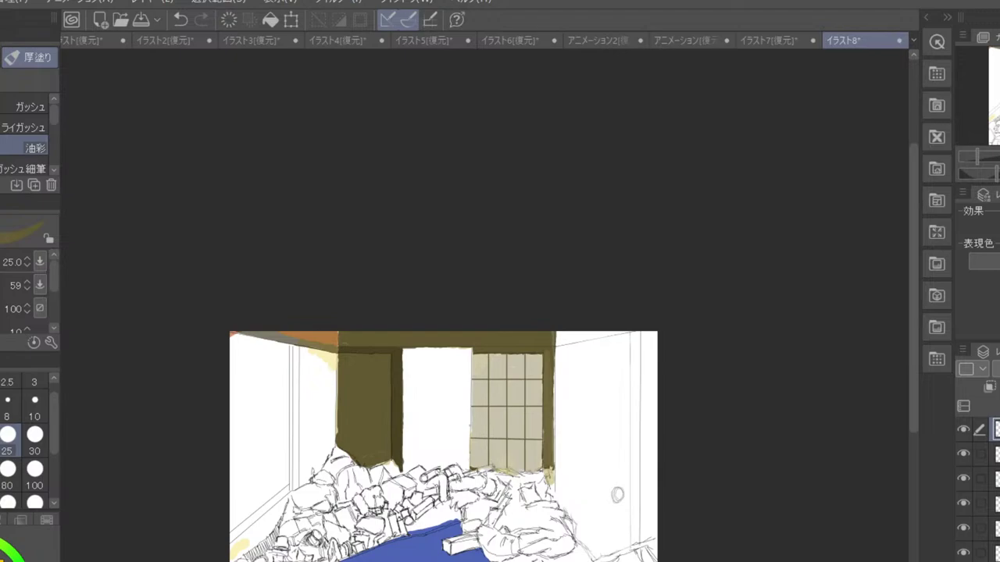
{"action": "scroll", "coordinate": [484, 352], "scroll_direction": "up", "scroll_amount": 2}
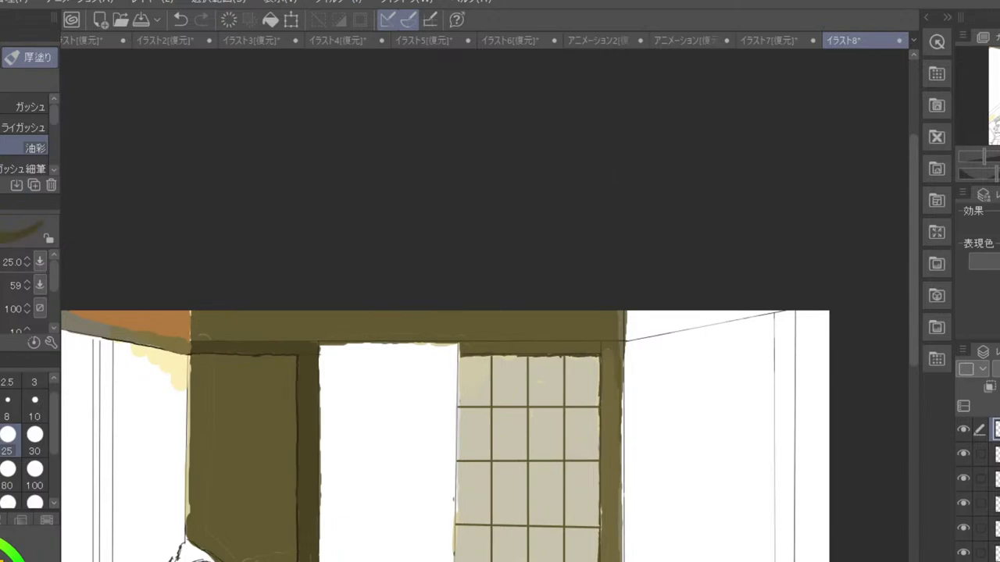
{"action": "left_click", "coordinate": [14, 483]}
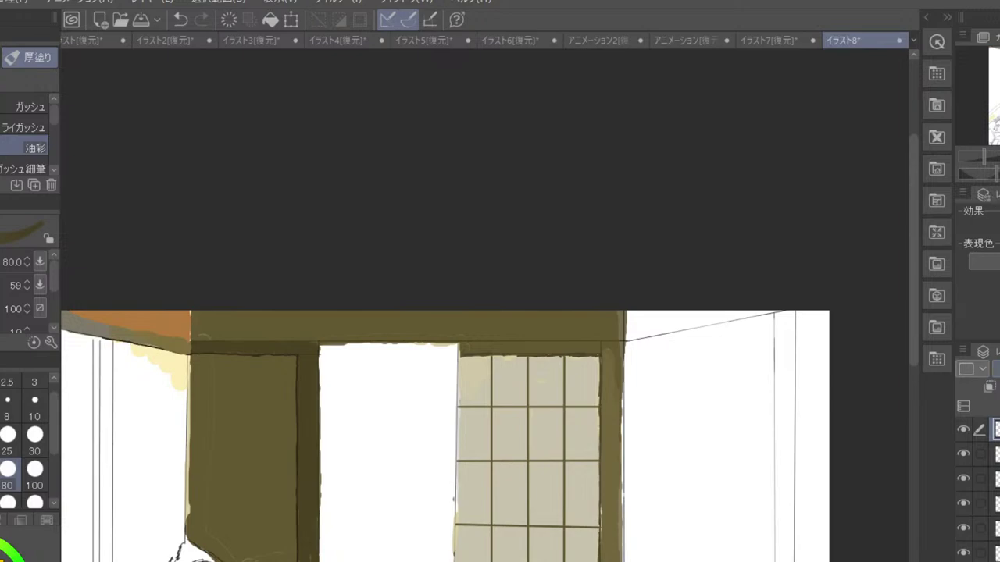
{"action": "mouse_move", "coordinate": [617, 348]}
{"action": "left_mouse_down"}
{"action": "mouse_move", "coordinate": [615, 558]}
{"action": "mouse_move", "coordinate": [619, 507]}
{"action": "mouse_move", "coordinate": [603, 556]}
{"action": "mouse_move", "coordinate": [611, 524]}
{"action": "mouse_move", "coordinate": [612, 546]}
{"action": "mouse_move", "coordinate": [604, 358]}
{"action": "mouse_move", "coordinate": [612, 349]}
{"action": "mouse_move", "coordinate": [606, 434]}
{"action": "mouse_move", "coordinate": [611, 347]}
{"action": "mouse_move", "coordinate": [620, 346]}
{"action": "mouse_move", "coordinate": [613, 542]}
{"action": "mouse_move", "coordinate": [606, 489]}
{"action": "mouse_move", "coordinate": [618, 475]}
{"action": "mouse_move", "coordinate": [619, 434]}
{"action": "left_mouse_up"}
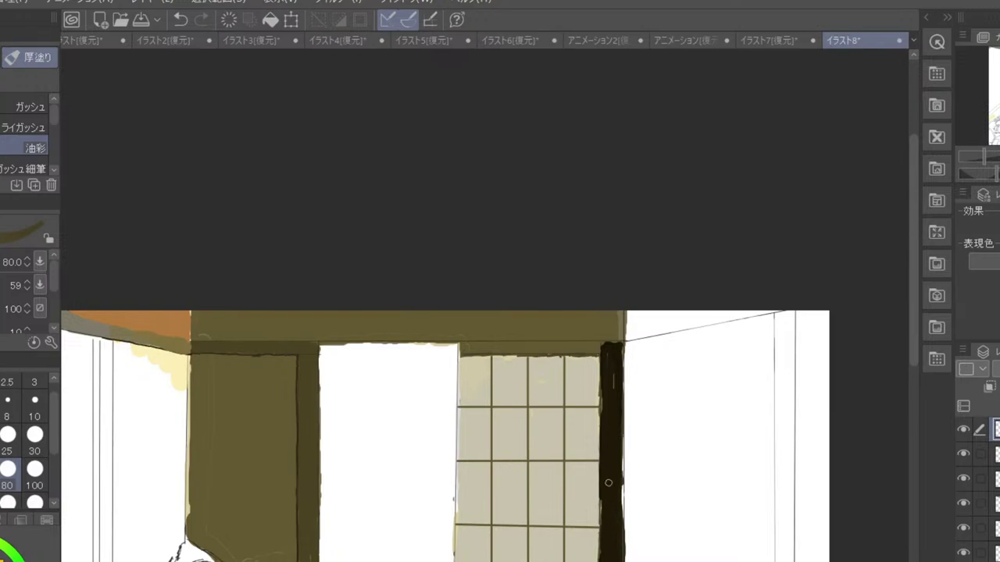
{"action": "left_click_drag", "start_coordinate": [627, 492], "coordinate": [632, 387]}
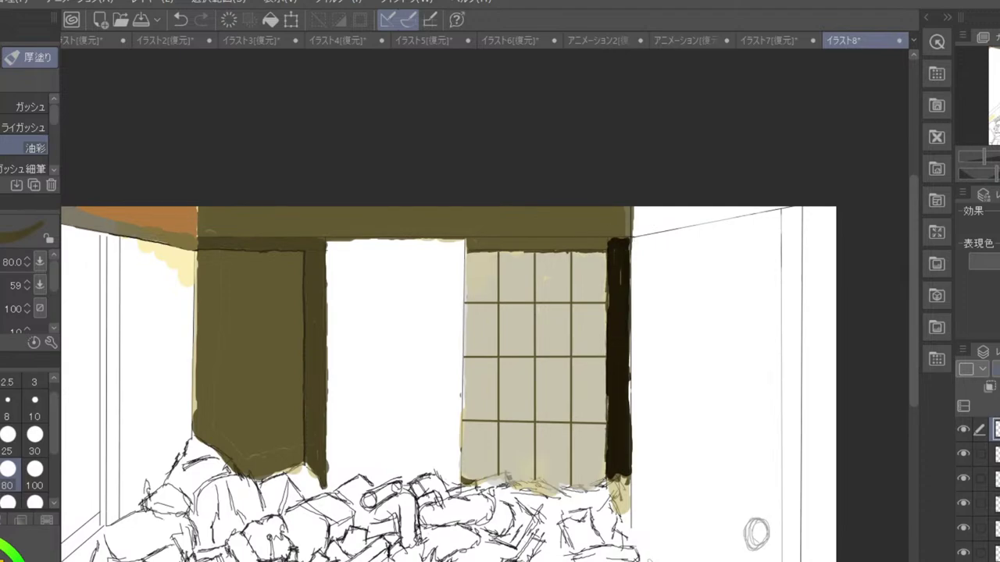
{"action": "key", "text": "ctrl+z"}
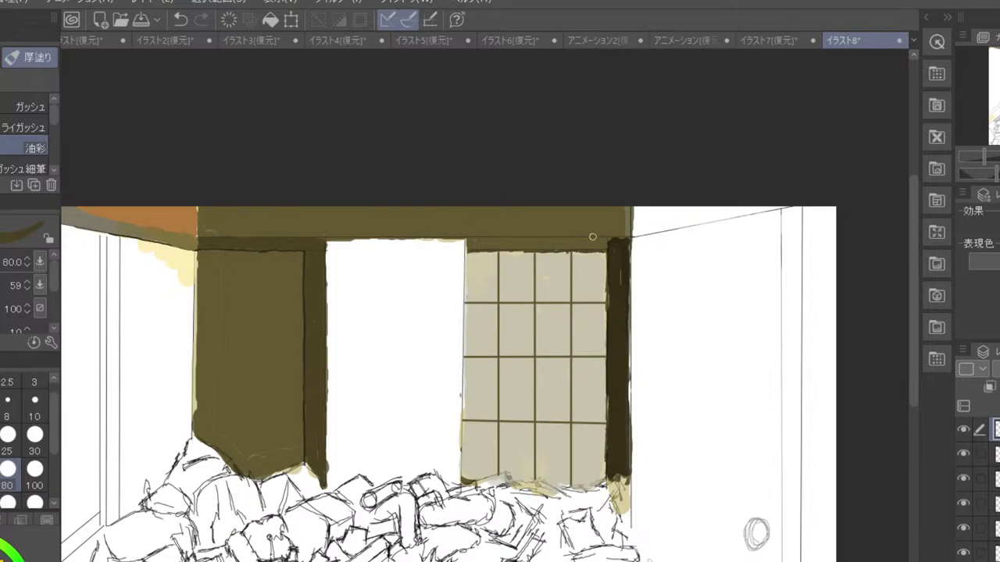
- Touch up the outer edge of the dark brown post, covering the white gaps along its outline
{"action": "scroll", "coordinate": [592, 237], "scroll_direction": "down", "scroll_amount": 2}
{"action": "scroll", "coordinate": [593, 236], "scroll_direction": "up", "scroll_amount": 2}
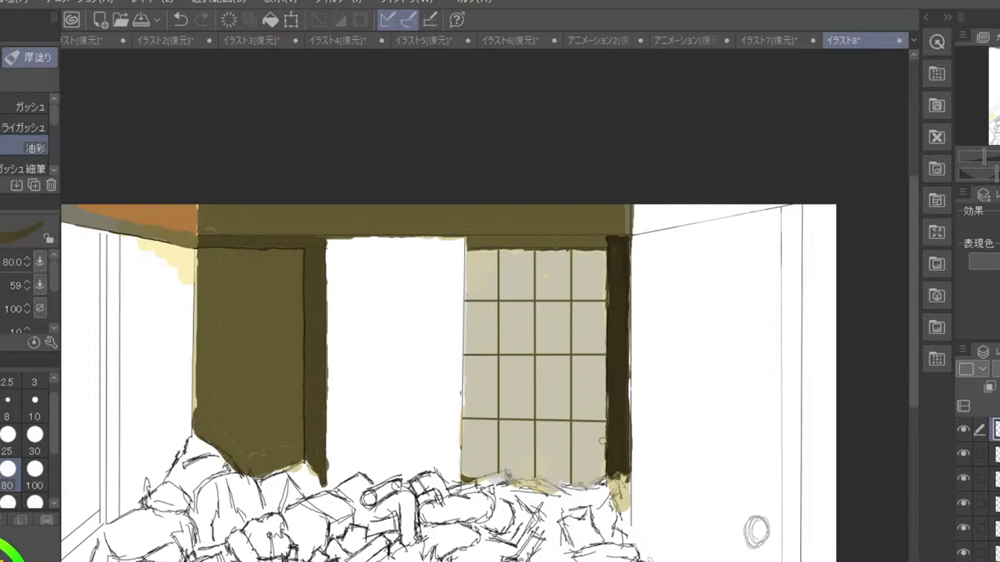
{"action": "left_click_drag", "start_coordinate": [629, 388], "coordinate": [629, 412]}
{"action": "scroll", "coordinate": [627, 360], "scroll_direction": "up", "scroll_amount": 2}
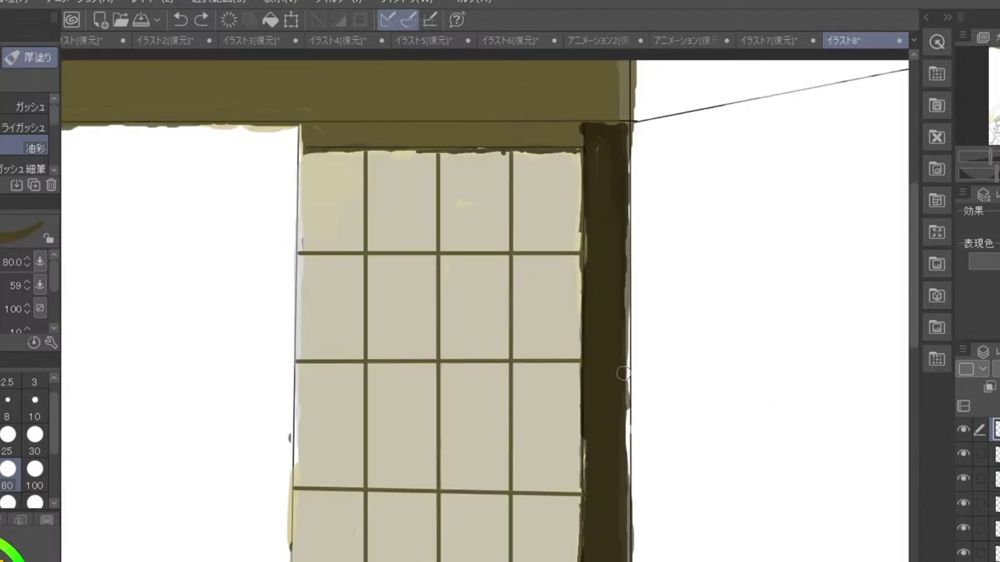
{"action": "mouse_move", "coordinate": [622, 326]}
{"action": "left_mouse_down"}
{"action": "mouse_move", "coordinate": [618, 480]}
{"action": "mouse_move", "coordinate": [618, 397]}
{"action": "mouse_move", "coordinate": [632, 482]}
{"action": "left_mouse_up"}
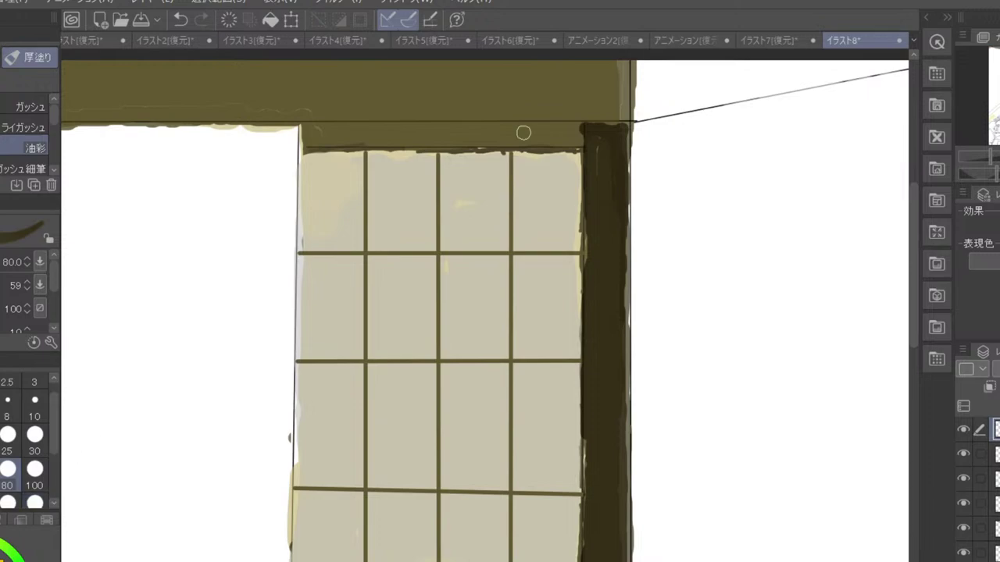
- Set the oil brush to size 25 and paint a black shadow line across the upper end of the dark post
{"action": "scroll", "coordinate": [523, 132], "scroll_direction": "up", "scroll_amount": 1}
{"action": "left_click_drag", "start_coordinate": [613, 234], "coordinate": [480, 360]}
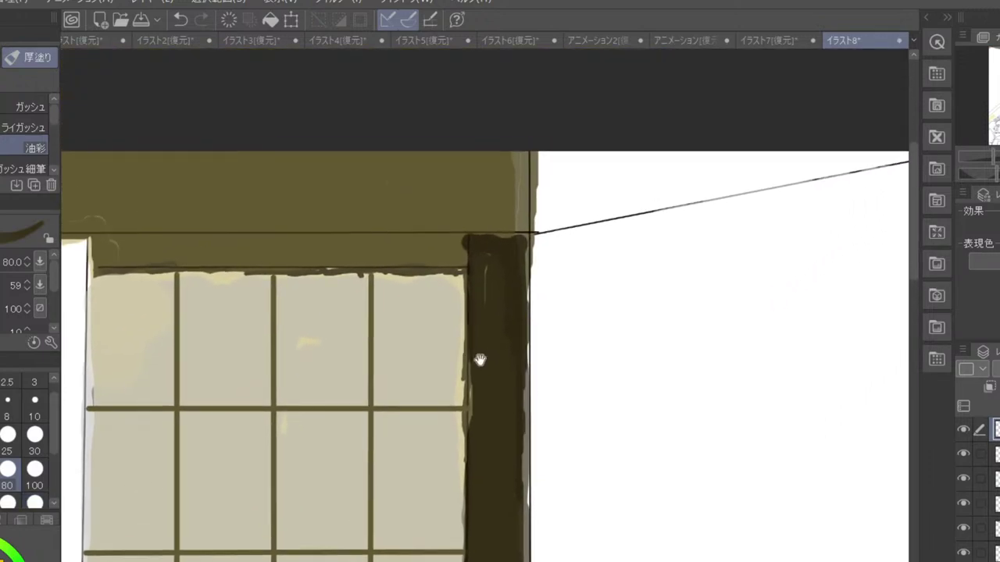
{"action": "left_click", "coordinate": [9, 440]}
{"action": "left_click_drag", "start_coordinate": [466, 237], "coordinate": [525, 237]}
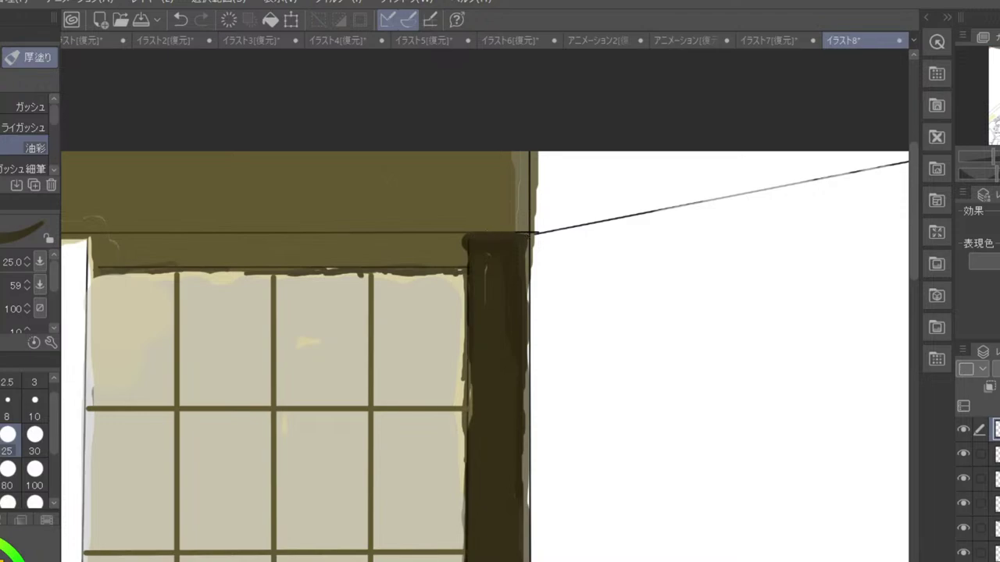
{"action": "left_click_drag", "start_coordinate": [472, 236], "coordinate": [524, 235]}
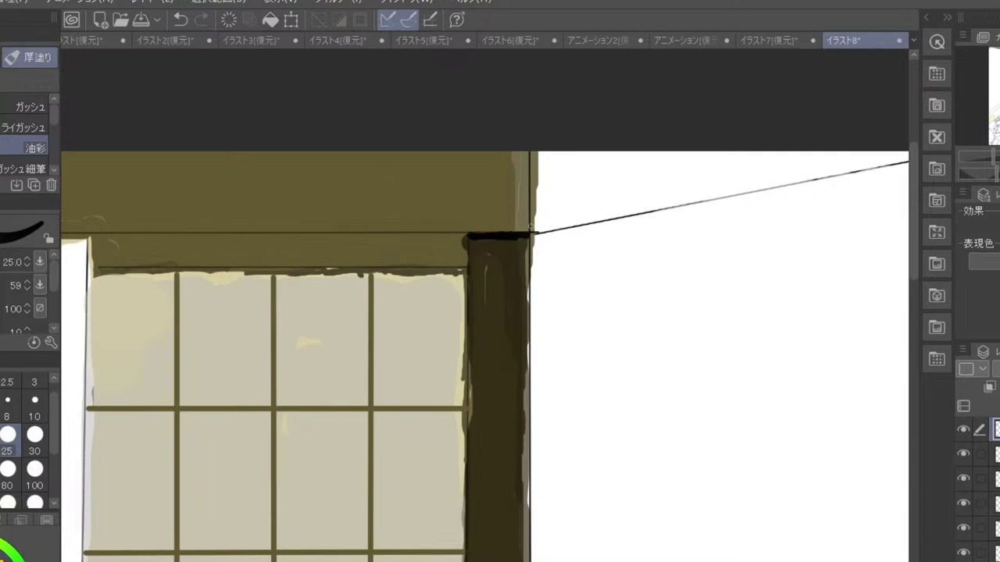
{"action": "scroll", "coordinate": [531, 232], "scroll_direction": "down", "scroll_amount": 4}
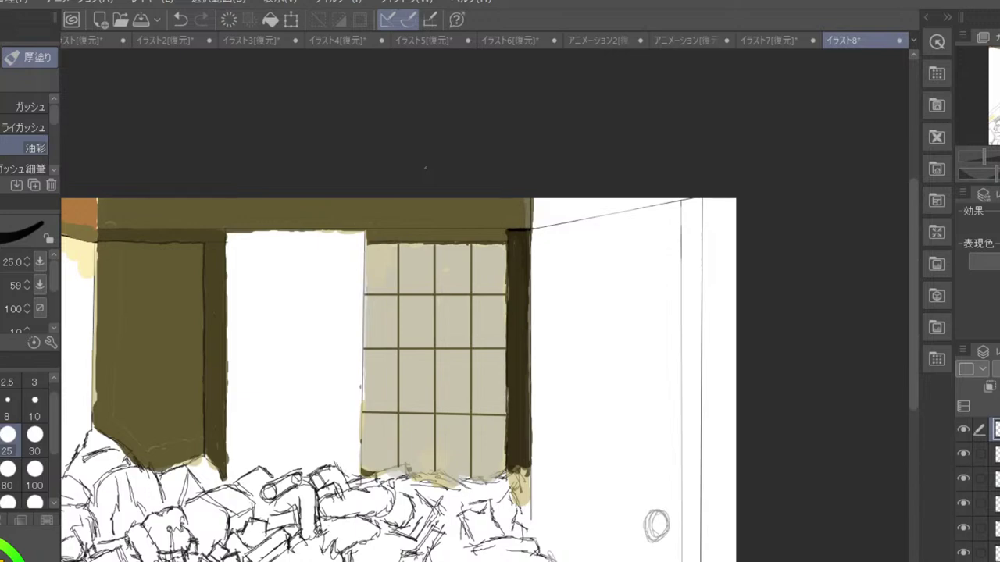
- Paint a black shadow line under the olive beam, above the lattice panel, extending to the dark post
{"action": "scroll", "coordinate": [507, 223], "scroll_direction": "up", "scroll_amount": 4}
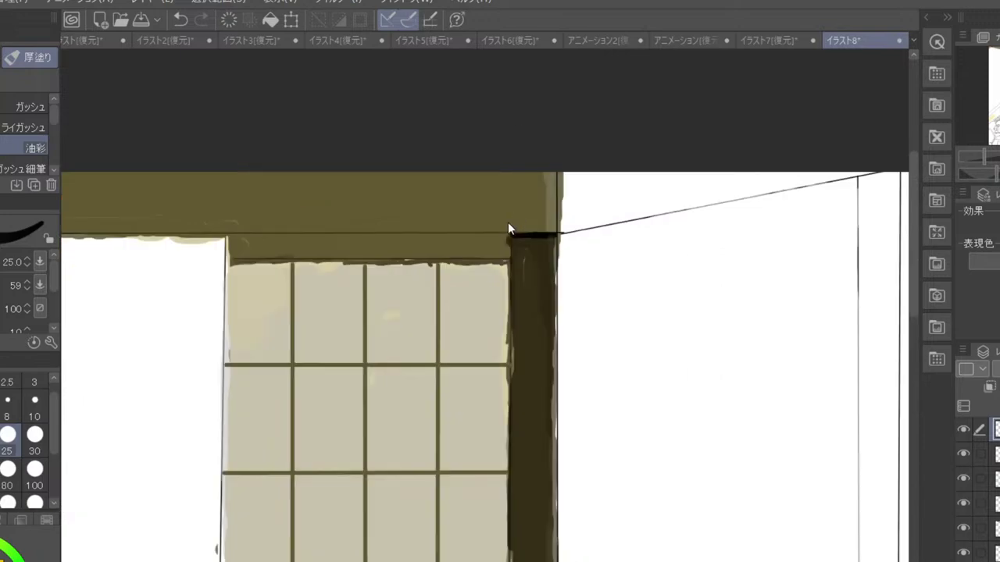
{"action": "left_click_drag", "start_coordinate": [230, 236], "coordinate": [501, 234]}
{"action": "key", "text": "ctrl+z"}
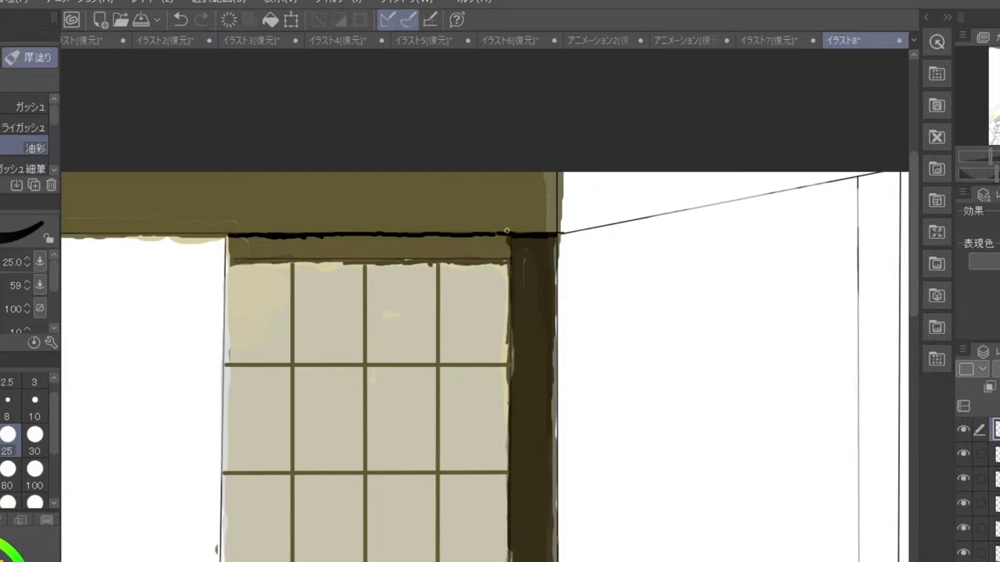
{"action": "scroll", "coordinate": [506, 232], "scroll_direction": "down", "scroll_amount": 3}
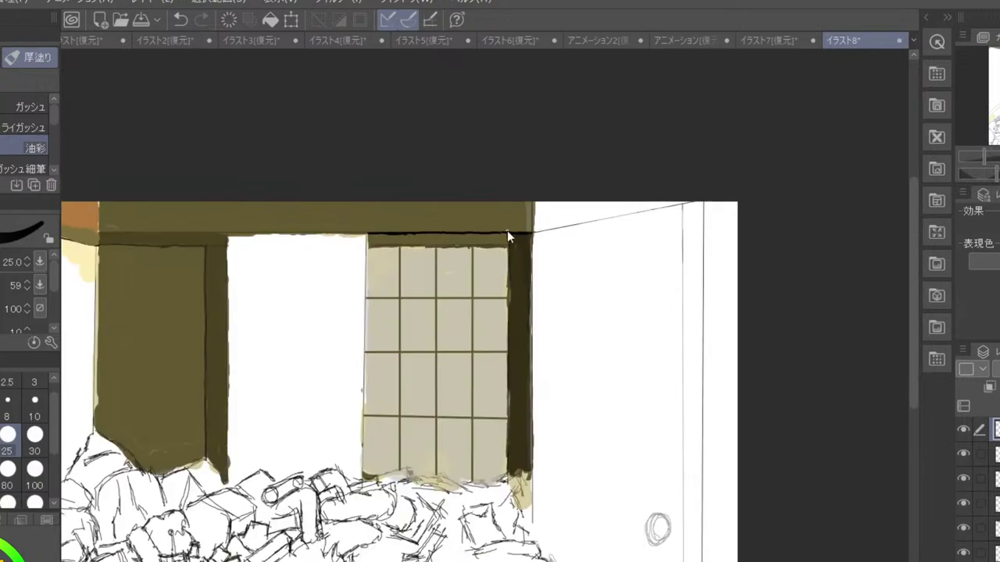
{"action": "scroll", "coordinate": [506, 231], "scroll_direction": "down", "scroll_amount": 2}
{"action": "scroll", "coordinate": [506, 231], "scroll_direction": "up", "scroll_amount": 2}
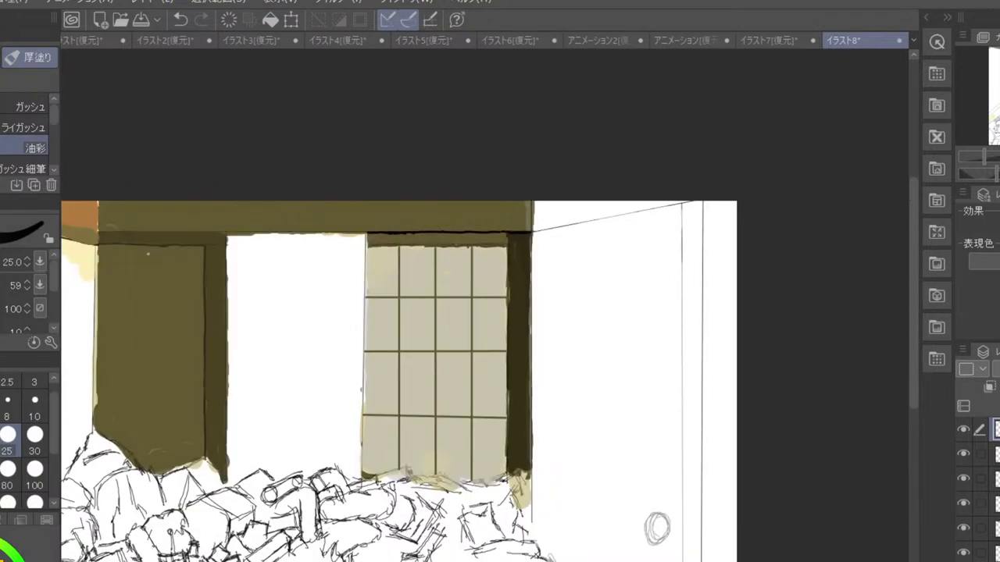
- Paint a black shadow line along the upper edge of the olive panel beside the left wall
{"action": "left_click_drag", "start_coordinate": [194, 293], "coordinate": [355, 298]}
{"action": "scroll", "coordinate": [272, 223], "scroll_direction": "up", "scroll_amount": 2}
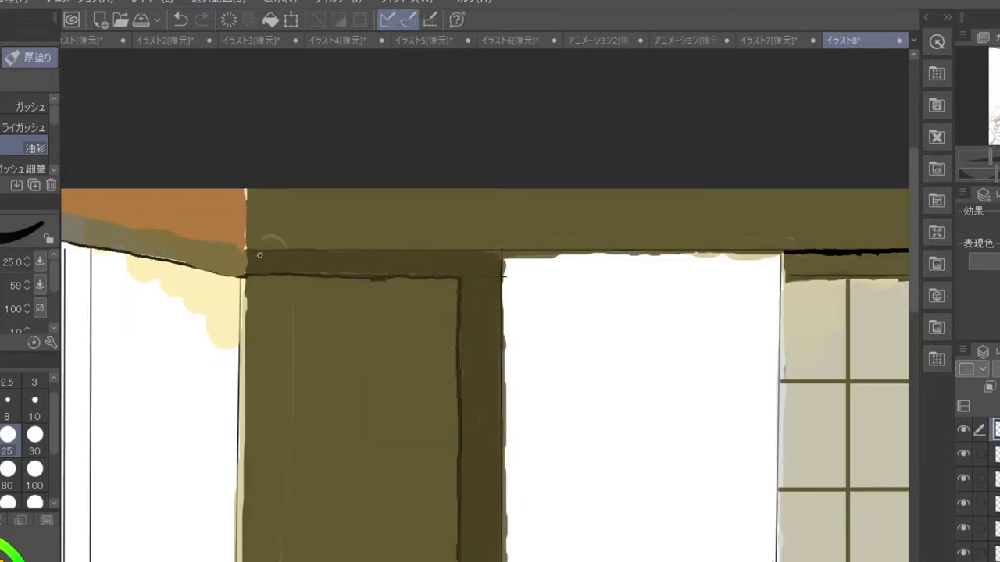
{"action": "left_click_drag", "start_coordinate": [247, 274], "coordinate": [453, 277]}
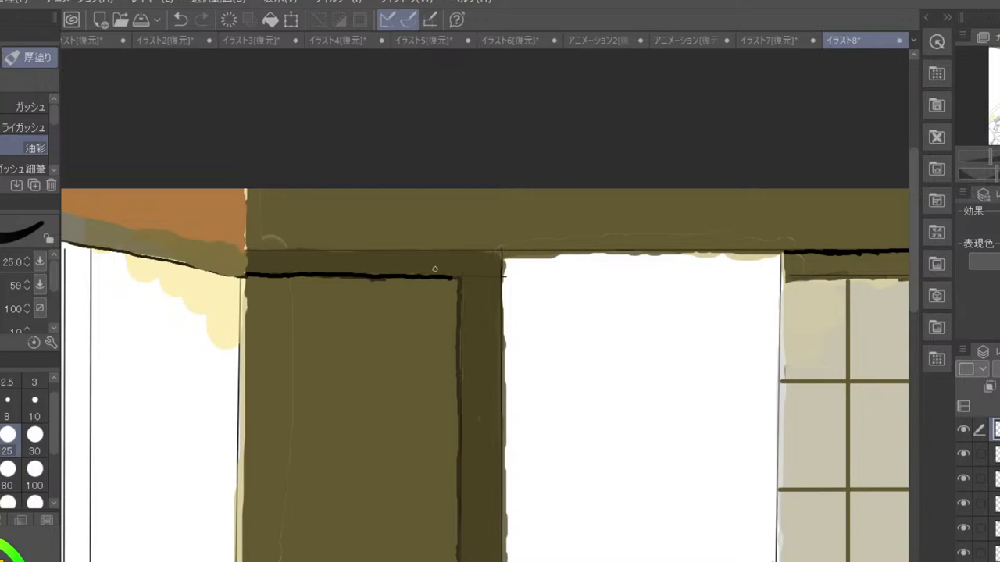
- Try a black shadow line along the slanted upper edge of the left wall and undo it
{"action": "left_click_drag", "start_coordinate": [271, 320], "coordinate": [408, 342]}
{"action": "left_click_drag", "start_coordinate": [232, 275], "coordinate": [301, 289]}
{"action": "key", "text": "ctrl+z"}
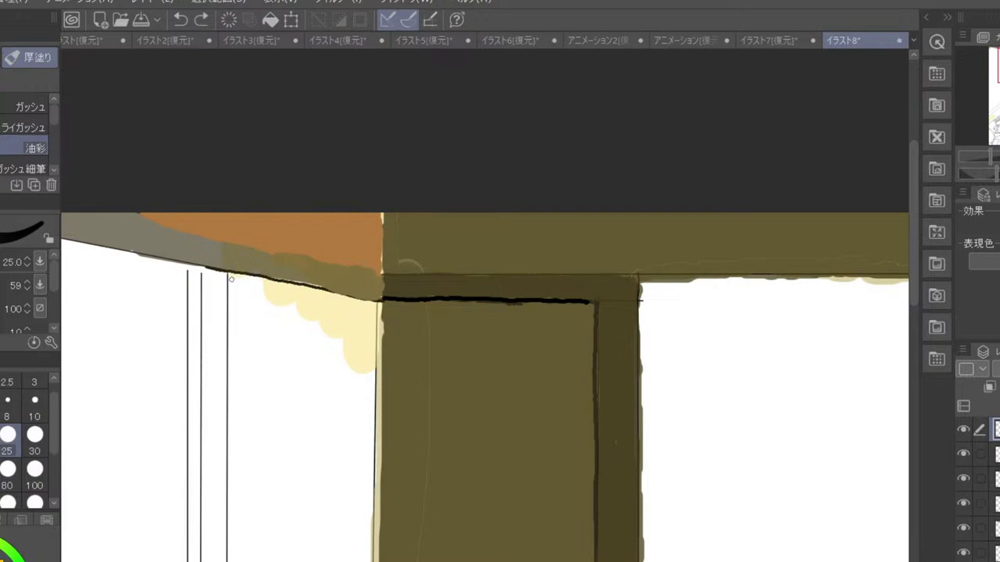
{"action": "left_click_drag", "start_coordinate": [230, 278], "coordinate": [382, 301]}
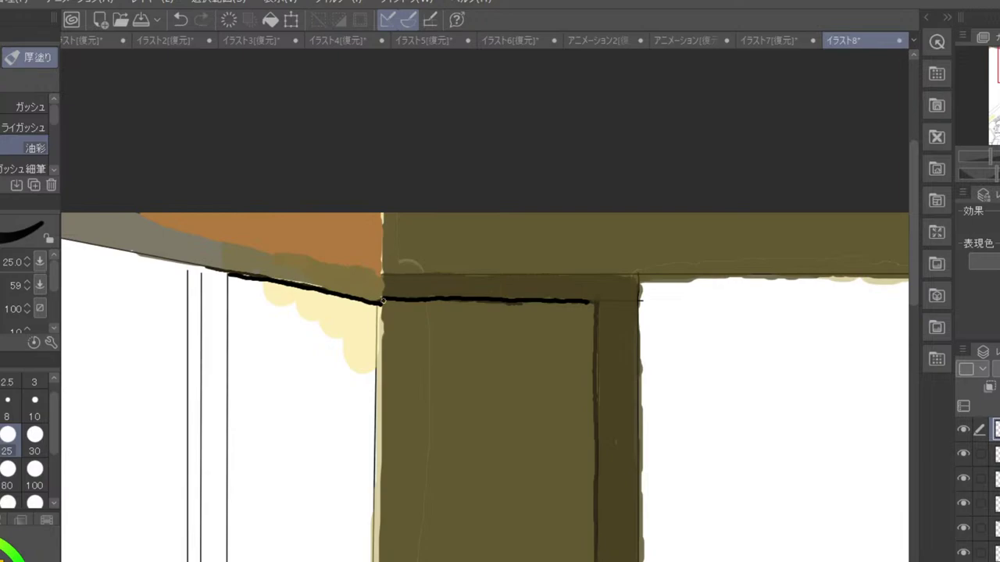
{"action": "scroll", "coordinate": [382, 300], "scroll_direction": "down", "scroll_amount": 5}
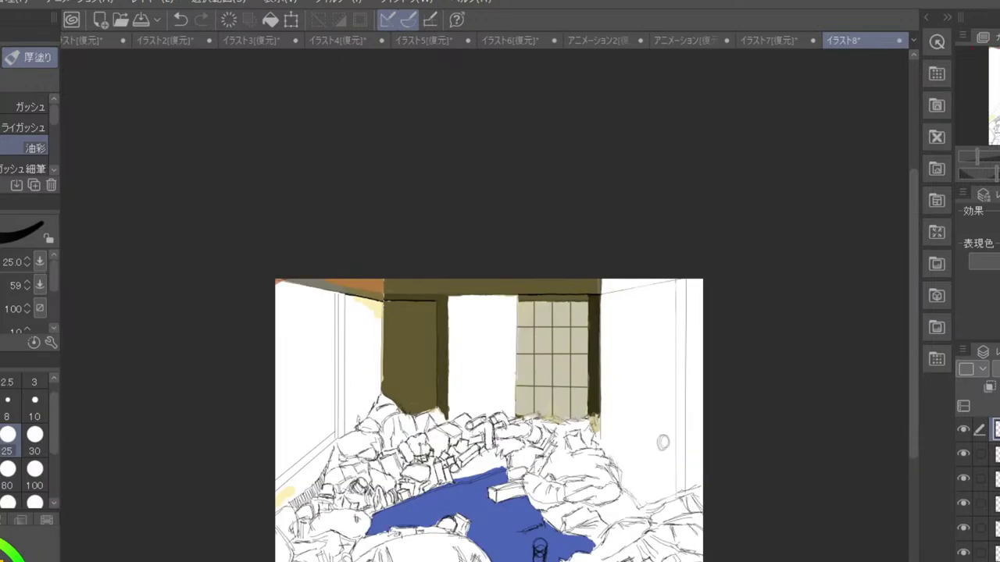
{"action": "key", "text": "ctrl+z"}
{"action": "scroll", "coordinate": [382, 301], "scroll_direction": "up", "scroll_amount": 3}
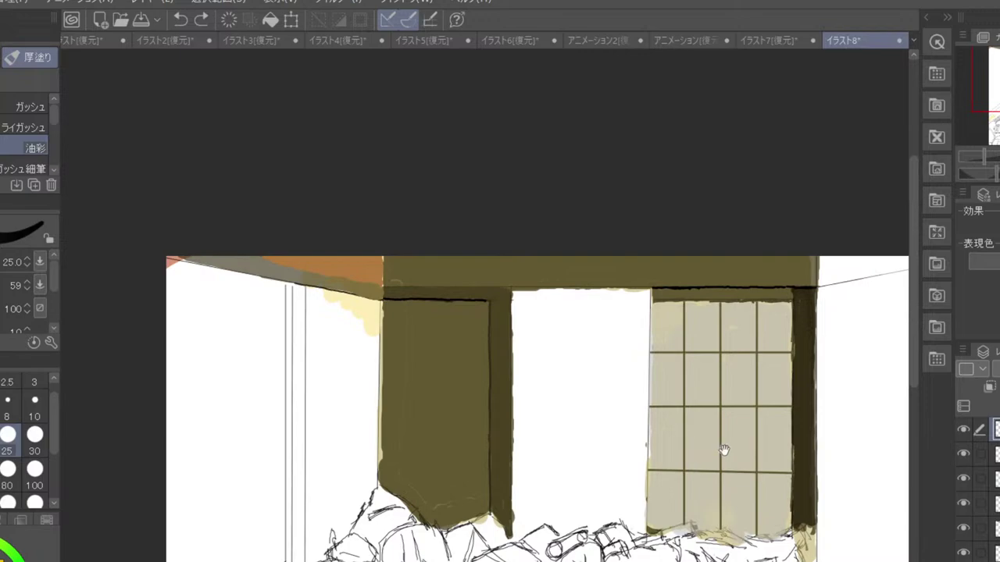
{"action": "left_click_drag", "start_coordinate": [722, 448], "coordinate": [609, 458]}
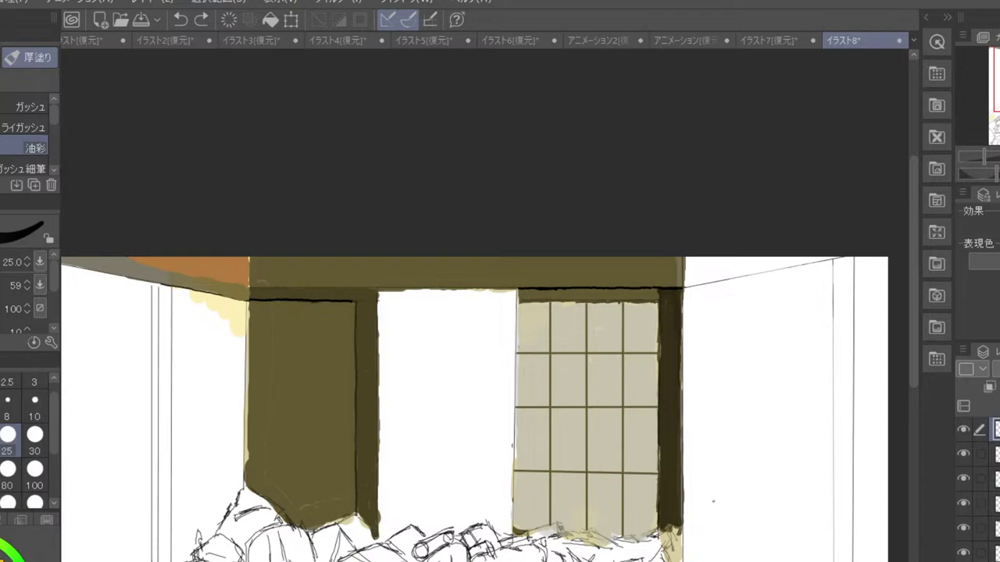
{"action": "left_click", "coordinate": [668, 274], "text": "alt"}
{"action": "left_click", "coordinate": [3, 556]}
{"action": "left_click", "coordinate": [3, 560]}
- Sample black from the shadow line above the lattice panel as the painting colour
{"action": "scroll", "coordinate": [667, 271], "scroll_direction": "up", "scroll_amount": 2}
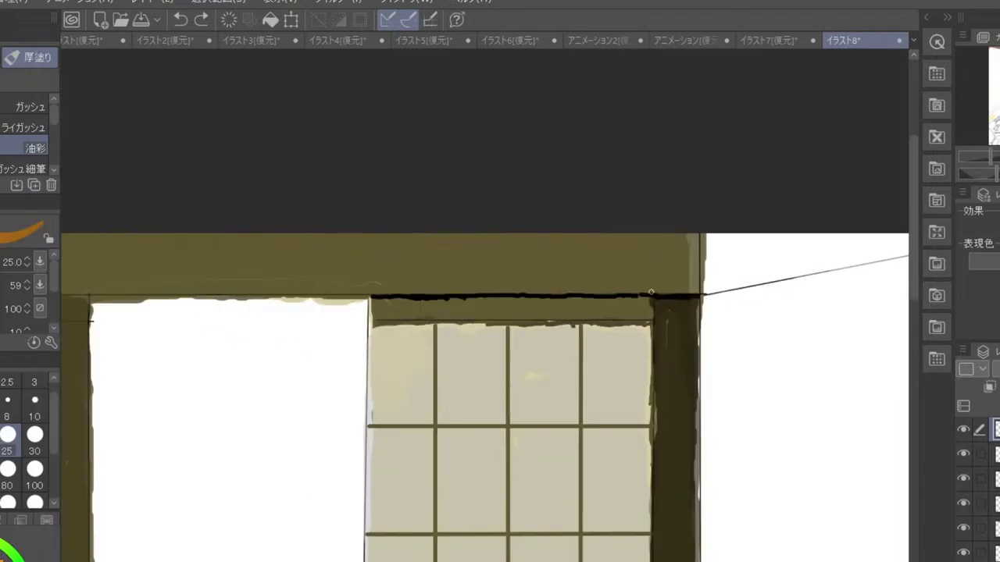
{"action": "left_click", "coordinate": [636, 300], "text": "alt"}
{"action": "left_click", "coordinate": [639, 303], "text": "alt"}
{"action": "left_click", "coordinate": [644, 298], "text": "alt"}
{"action": "left_click", "coordinate": [645, 299], "text": "alt"}
{"action": "left_click", "coordinate": [645, 299], "text": "alt"}
{"action": "left_click", "coordinate": [646, 297], "text": "alt"}
{"action": "left_click_drag", "start_coordinate": [779, 362], "coordinate": [601, 395]}
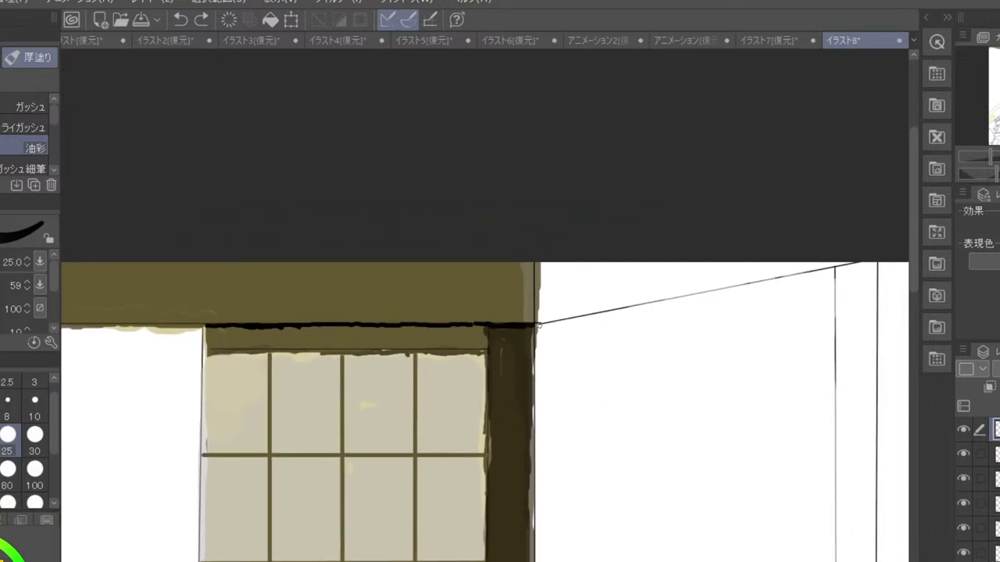
- Try a short black line along the slanted upper edge of the right wall and undo it
{"action": "left_click_drag", "start_coordinate": [538, 324], "coordinate": [655, 306]}
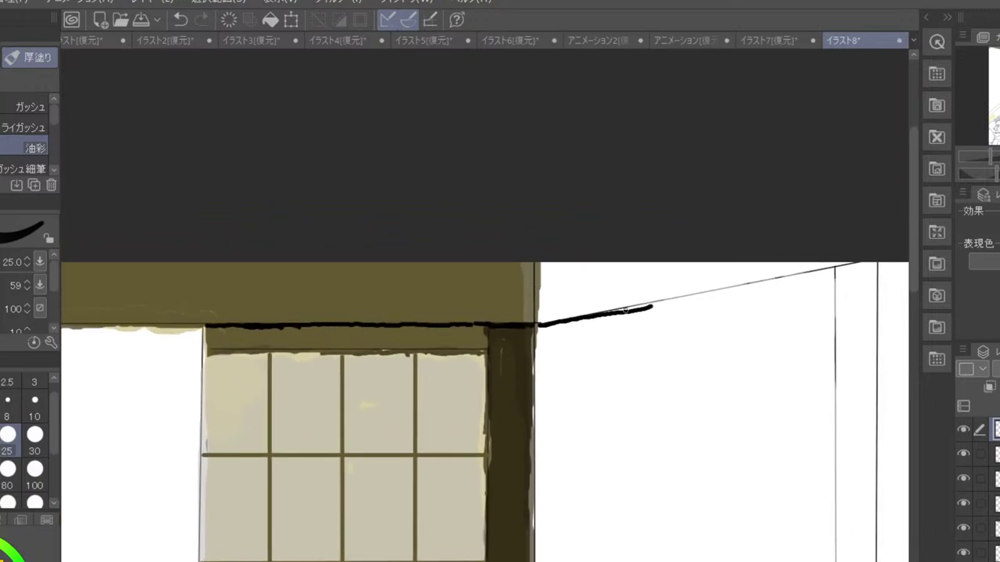
{"action": "key", "text": "ctrl+z"}
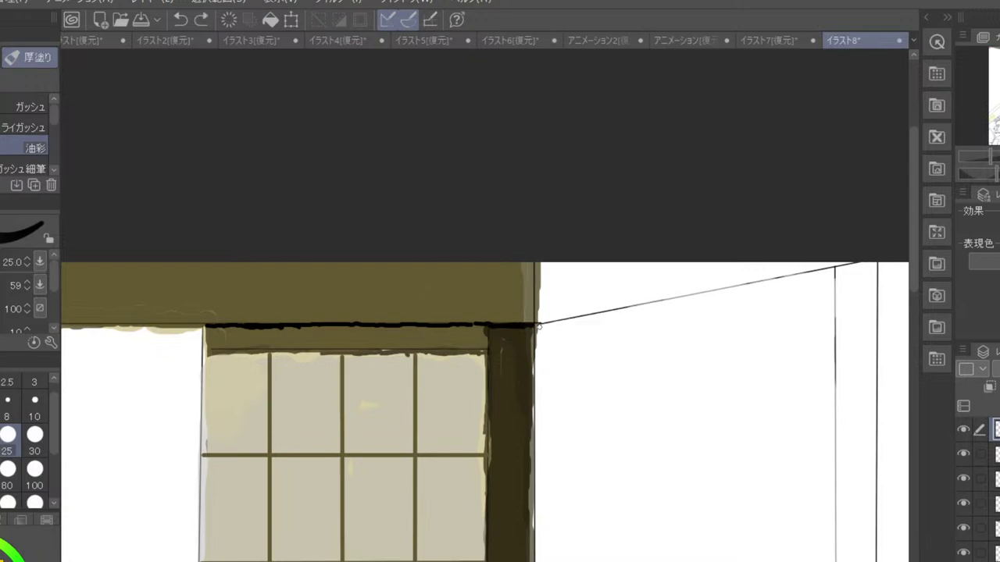
{"action": "left_click_drag", "start_coordinate": [540, 326], "coordinate": [634, 310]}
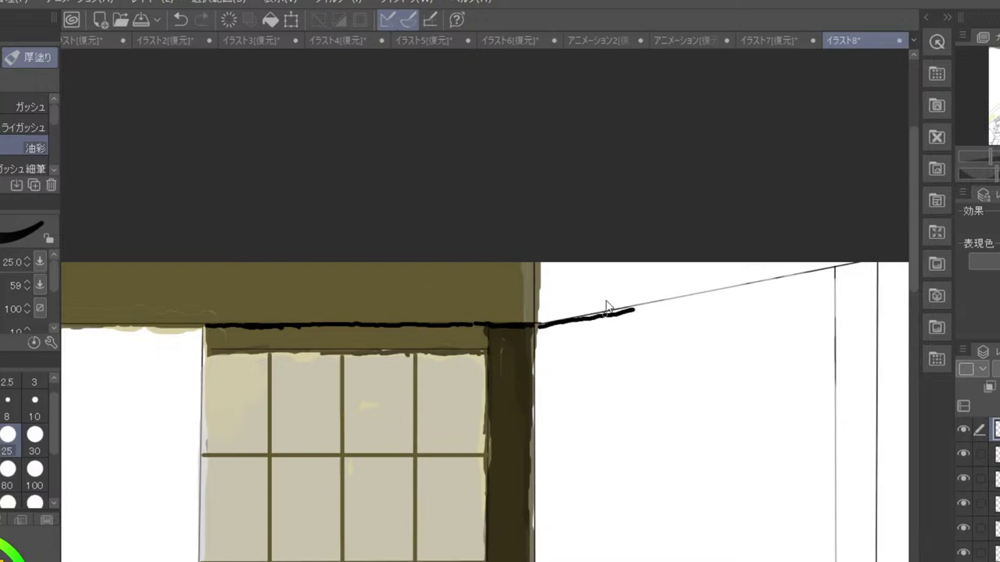
{"action": "key", "text": "ctrl+z"}
- Paint a black shadow line along the right wall's slanted upper edge, from the dark post to the wall's vertical line
{"action": "mouse_move", "coordinate": [547, 324]}
{"action": "left_mouse_down"}
{"action": "mouse_move", "coordinate": [819, 271]}
{"action": "mouse_move", "coordinate": [807, 274]}
{"action": "left_mouse_up"}
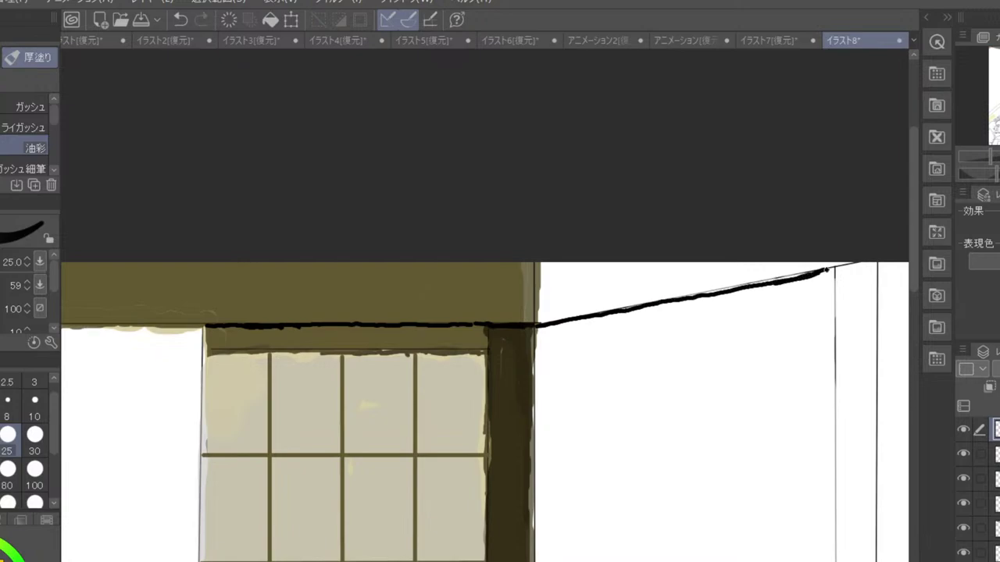
{"action": "scroll", "coordinate": [830, 267], "scroll_direction": "down", "scroll_amount": 2}
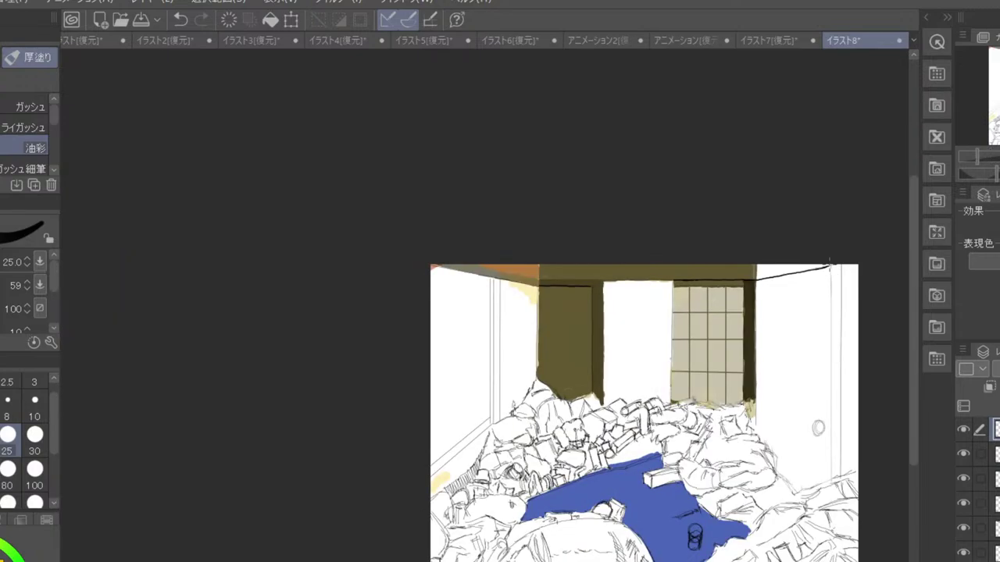
{"action": "left_click_drag", "start_coordinate": [839, 352], "coordinate": [744, 382]}
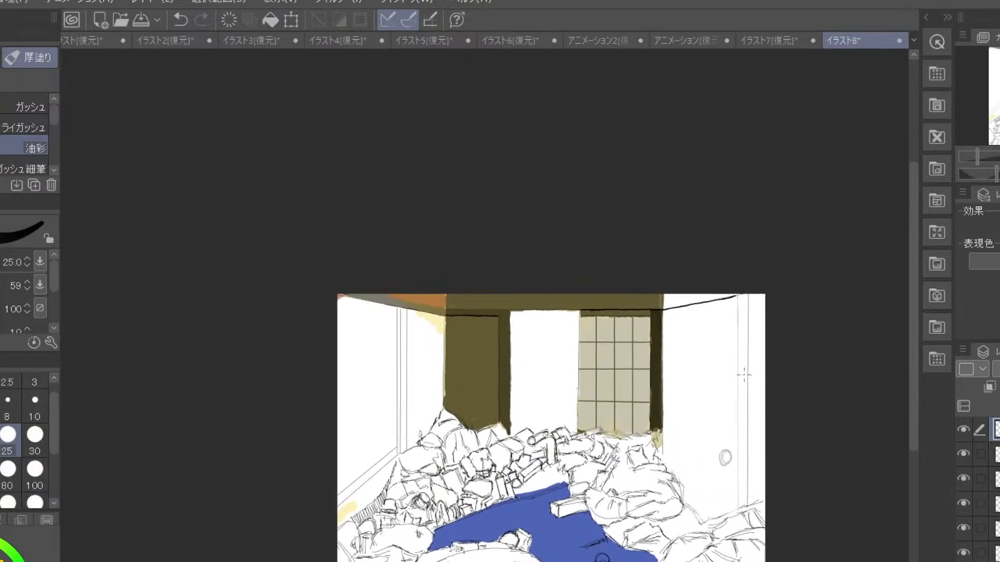
{"action": "scroll", "coordinate": [751, 294], "scroll_direction": "up", "scroll_amount": 2}
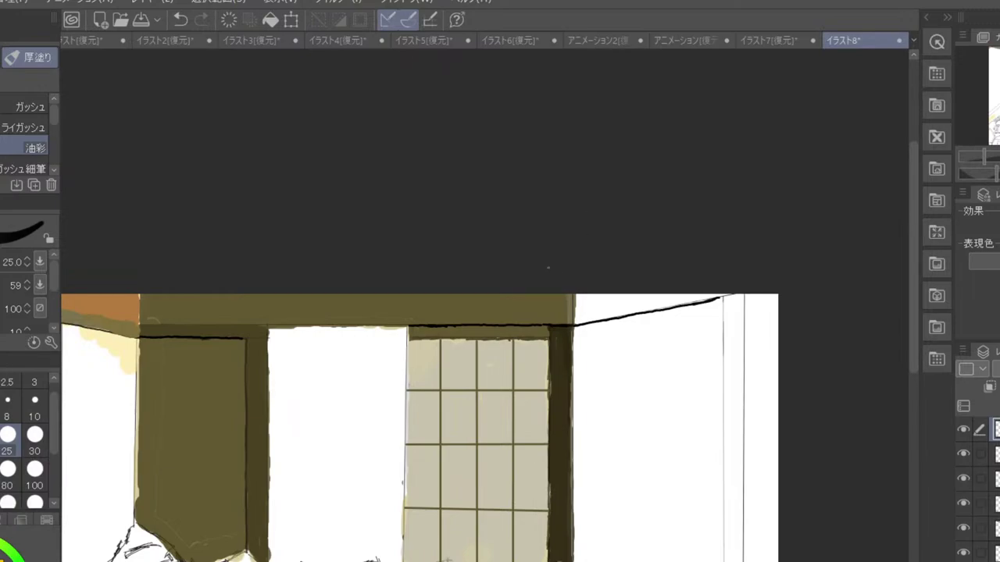
{"action": "scroll", "coordinate": [548, 268], "scroll_direction": "down", "scroll_amount": 2}
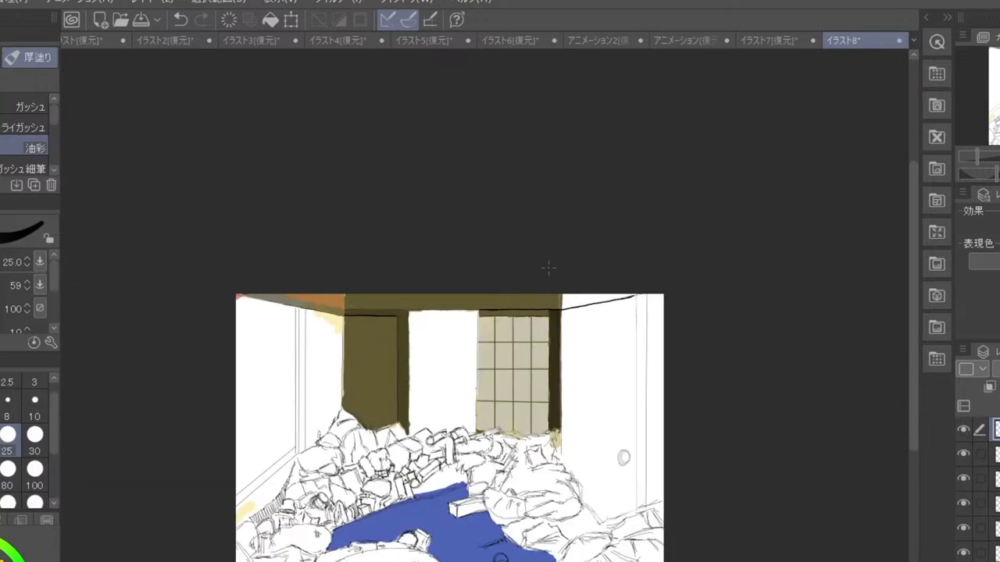
{"action": "scroll", "coordinate": [548, 267], "scroll_direction": "down", "scroll_amount": 2}
- Choose an orange-yellow painting colour, starting from the beam's olive
{"action": "scroll", "coordinate": [549, 267], "scroll_direction": "up", "scroll_amount": 6}
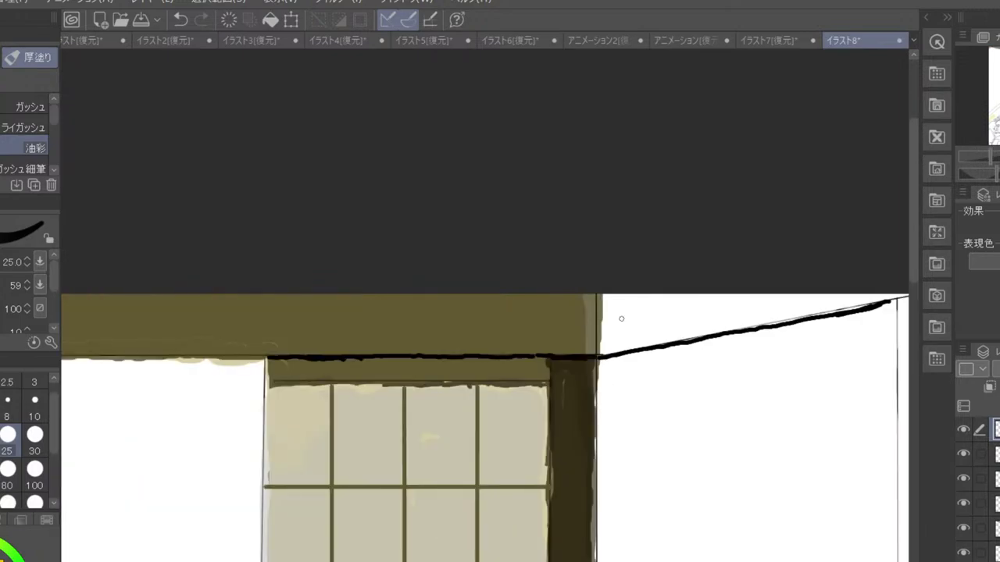
{"action": "left_click", "coordinate": [429, 322], "text": "alt"}
{"action": "left_click_drag", "start_coordinate": [2, 561], "coordinate": [5, 556]}
{"action": "scroll", "coordinate": [555, 330], "scroll_direction": "down", "scroll_amount": 2}
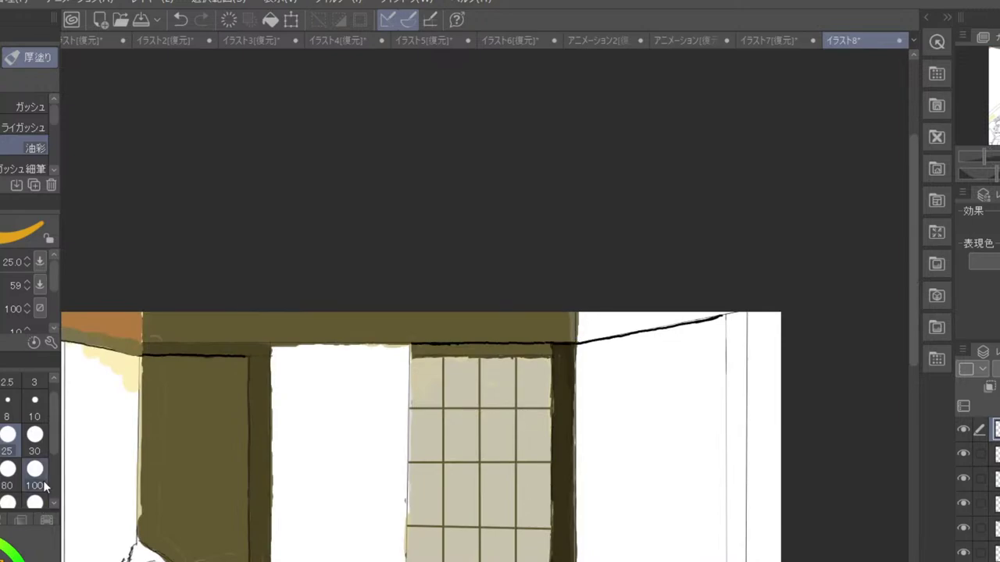
- Try an orange dab with the oil brush at size 300 above the right wall and undo it
{"action": "scroll", "coordinate": [31, 437], "scroll_direction": "down", "scroll_amount": 2}
{"action": "left_click", "coordinate": [34, 453]}
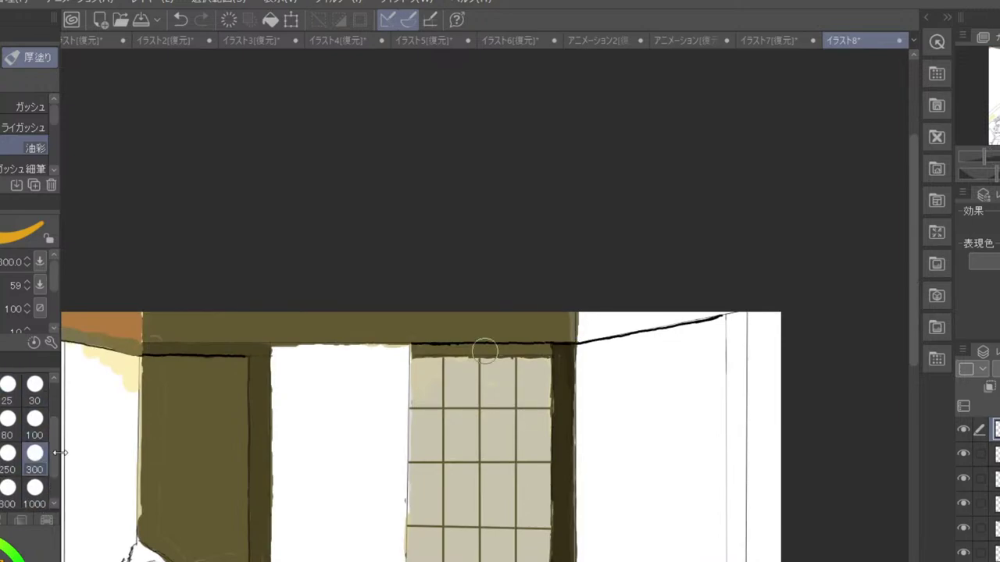
{"action": "left_click", "coordinate": [591, 320]}
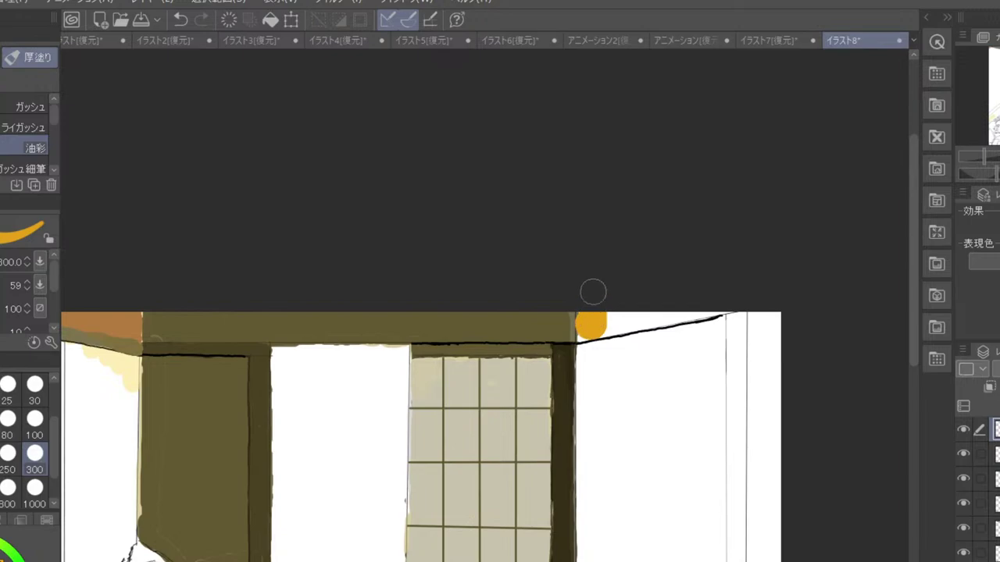
{"action": "key", "text": "ctrl+z"}
- Set the oil brush to size 70 and fill the wedge above the right wall's slanted line with orange
{"action": "left_click", "coordinate": [10, 456]}
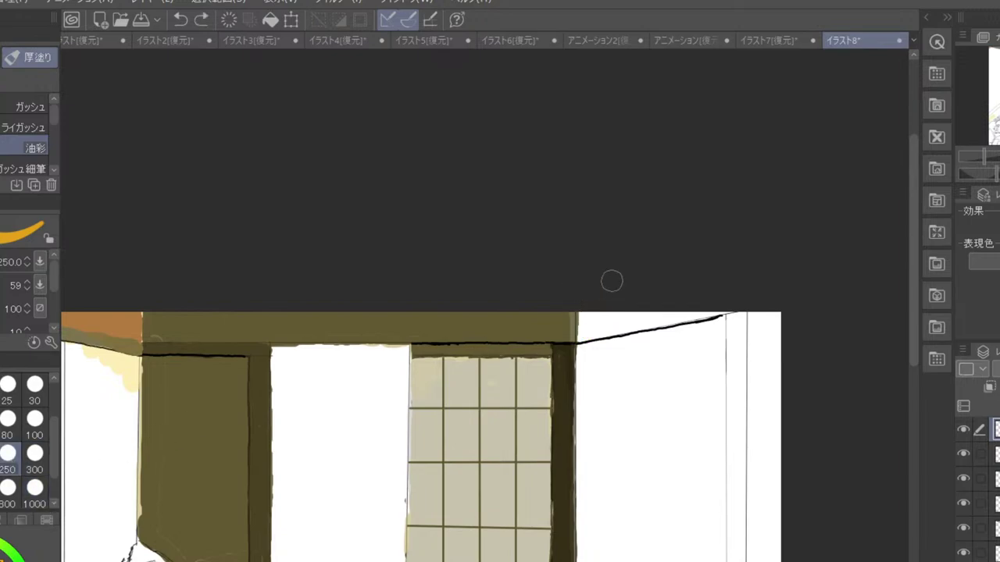
{"action": "scroll", "coordinate": [611, 281], "scroll_direction": "up", "scroll_amount": 2}
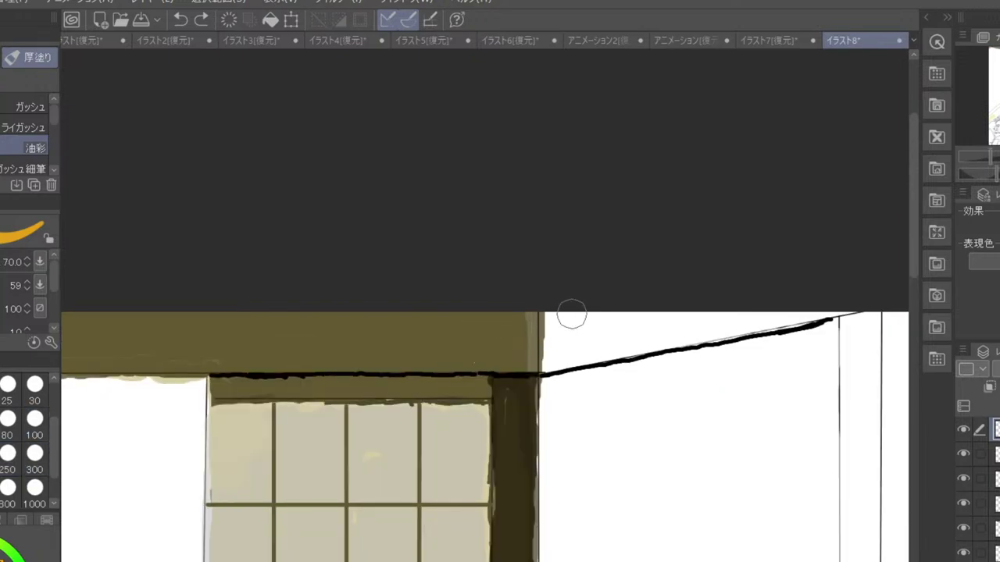
{"action": "mouse_move", "coordinate": [556, 314]}
{"action": "left_mouse_down"}
{"action": "mouse_move", "coordinate": [553, 356]}
{"action": "mouse_move", "coordinate": [831, 299]}
{"action": "left_mouse_up"}
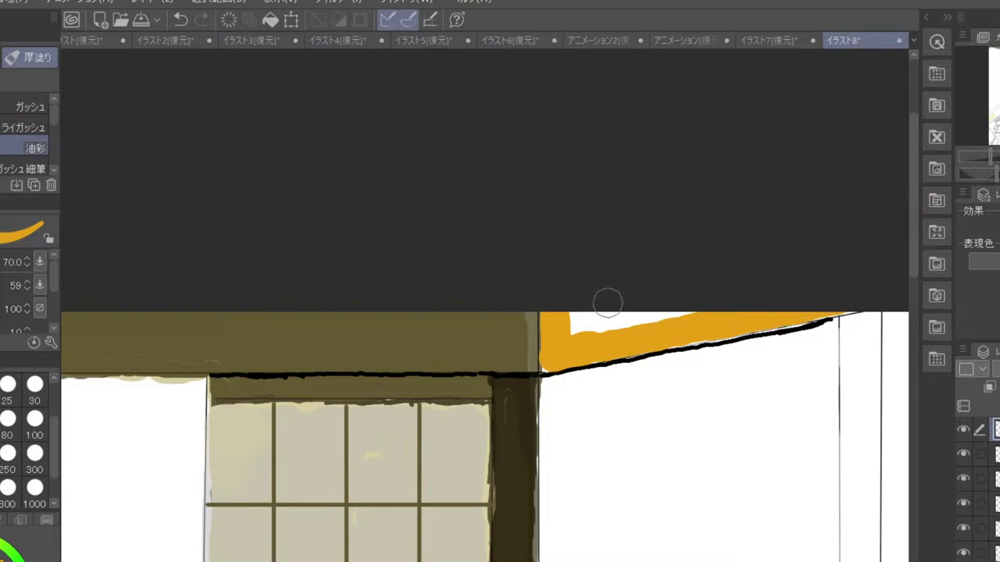
{"action": "mouse_move", "coordinate": [606, 299]}
{"action": "left_mouse_down"}
{"action": "mouse_move", "coordinate": [572, 327]}
{"action": "mouse_move", "coordinate": [613, 313]}
{"action": "mouse_move", "coordinate": [637, 325]}
{"action": "mouse_move", "coordinate": [654, 296]}
{"action": "left_mouse_up"}
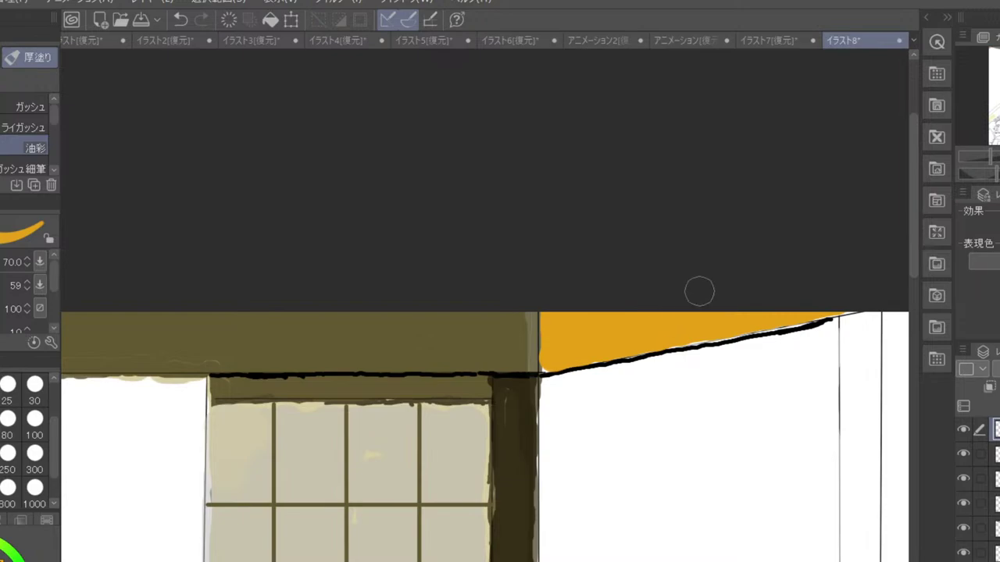
{"action": "scroll", "coordinate": [721, 263], "scroll_direction": "down", "scroll_amount": 2}
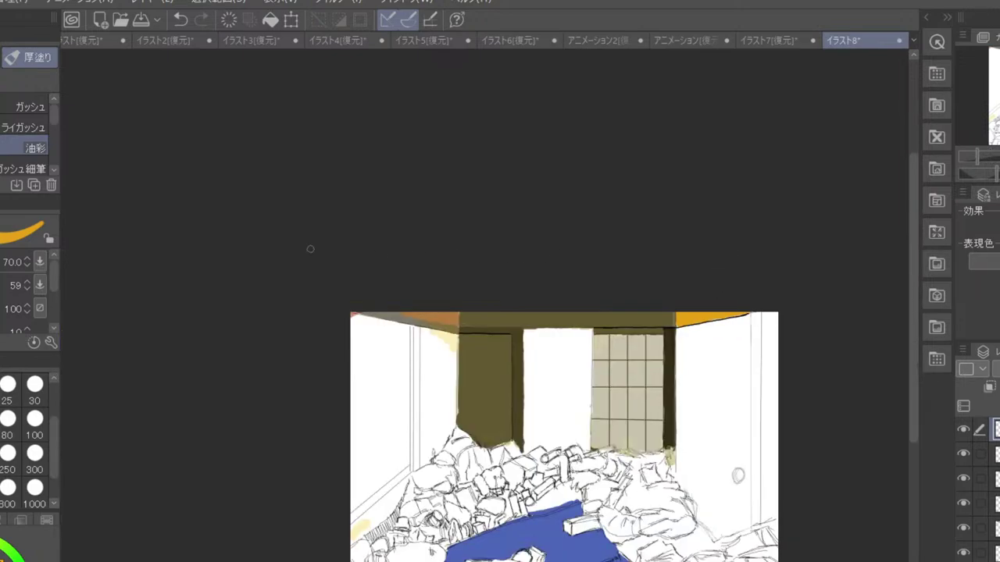
- Paint the whole wedge above the left wall's slanted line orange, covering its grey and brown areas
{"action": "scroll", "coordinate": [310, 249], "scroll_direction": "up", "scroll_amount": 3}
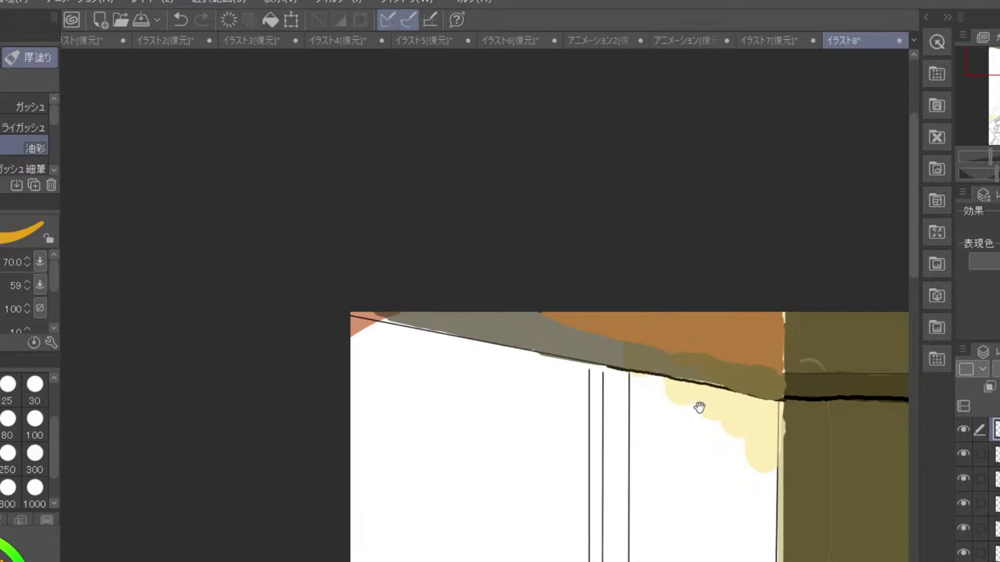
{"action": "left_click_drag", "start_coordinate": [699, 406], "coordinate": [514, 370]}
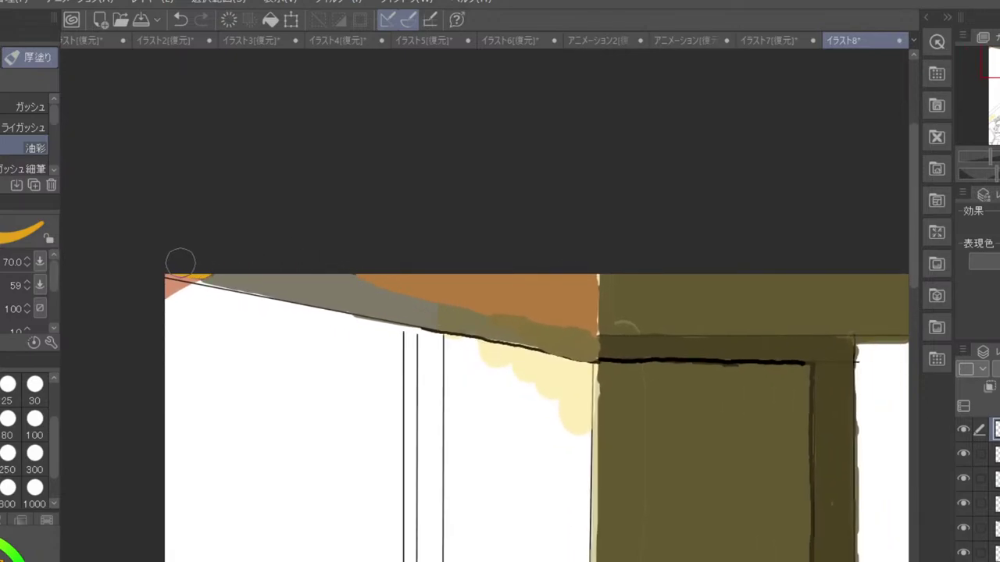
{"action": "mouse_move", "coordinate": [179, 261]}
{"action": "left_mouse_down"}
{"action": "mouse_move", "coordinate": [585, 347]}
{"action": "mouse_move", "coordinate": [583, 267]}
{"action": "mouse_move", "coordinate": [584, 320]}
{"action": "mouse_move", "coordinate": [527, 262]}
{"action": "mouse_move", "coordinate": [507, 311]}
{"action": "mouse_move", "coordinate": [456, 253]}
{"action": "mouse_move", "coordinate": [431, 245]}
{"action": "mouse_move", "coordinate": [403, 283]}
{"action": "mouse_move", "coordinate": [374, 279]}
{"action": "mouse_move", "coordinate": [343, 245]}
{"action": "mouse_move", "coordinate": [306, 237]}
{"action": "left_mouse_up"}
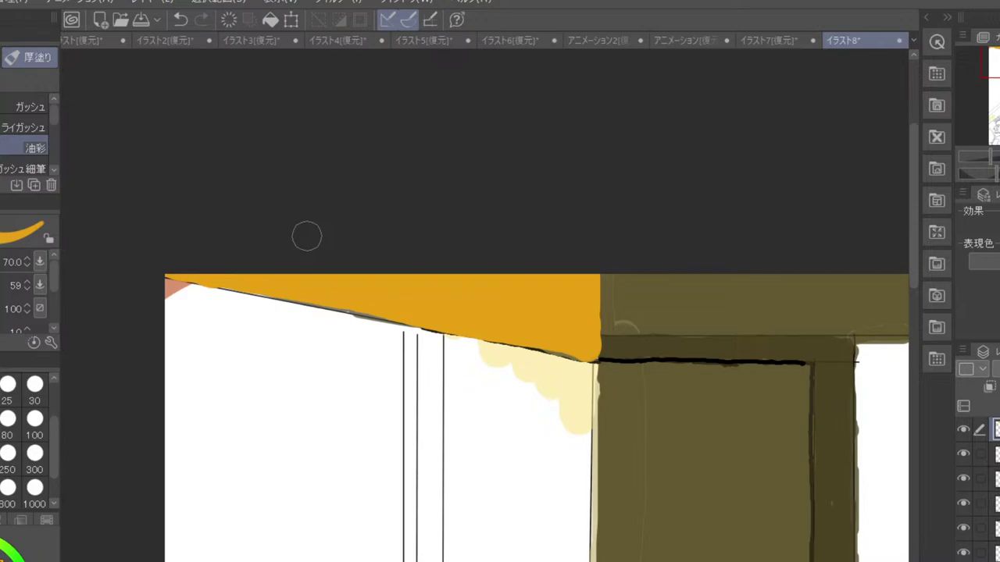
{"action": "scroll", "coordinate": [306, 237], "scroll_direction": "down", "scroll_amount": 3}
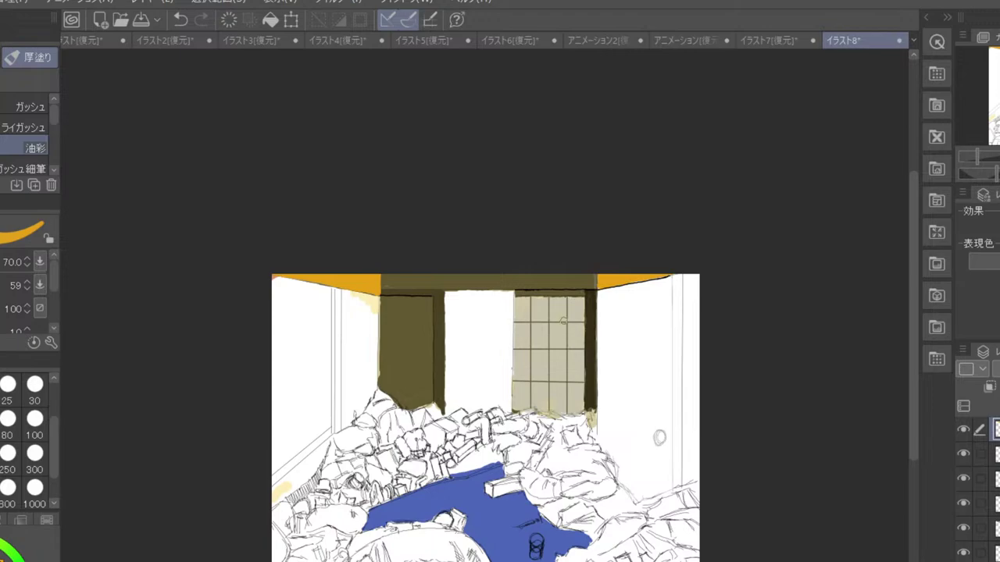
- Sample the beam's olive and, at brush size 30, paint the upper part of the lattice panel's left frame edge
{"action": "scroll", "coordinate": [555, 264], "scroll_direction": "up", "scroll_amount": 2}
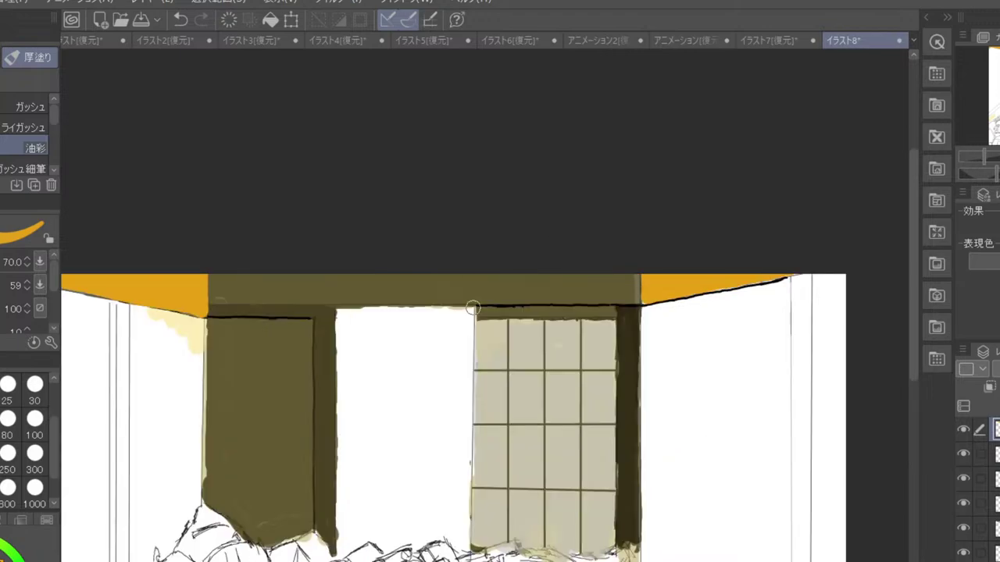
{"action": "left_click", "coordinate": [520, 306], "text": "alt"}
{"action": "scroll", "coordinate": [504, 296], "scroll_direction": "up", "scroll_amount": 2}
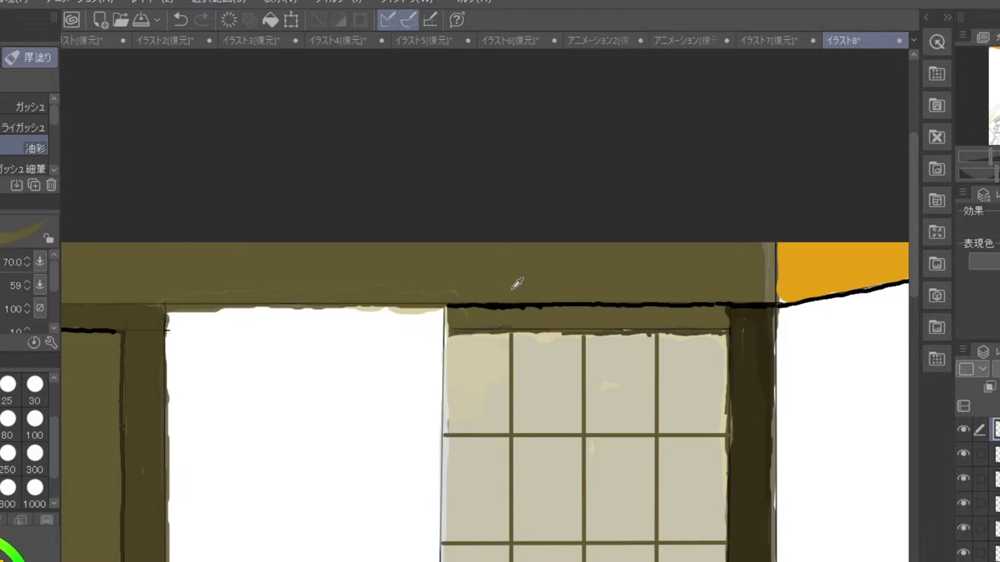
{"action": "left_click", "coordinate": [8, 419]}
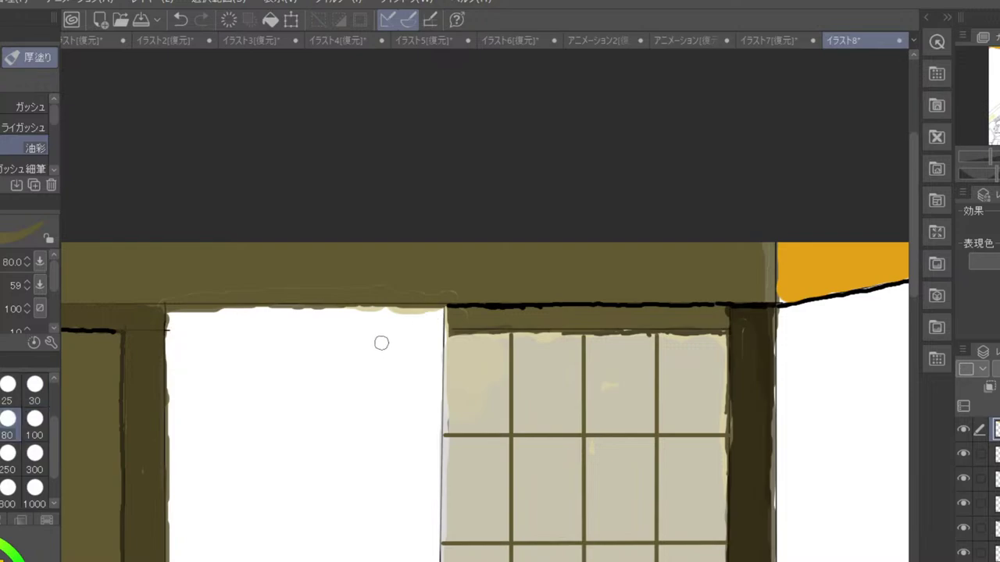
{"action": "left_click", "coordinate": [35, 384]}
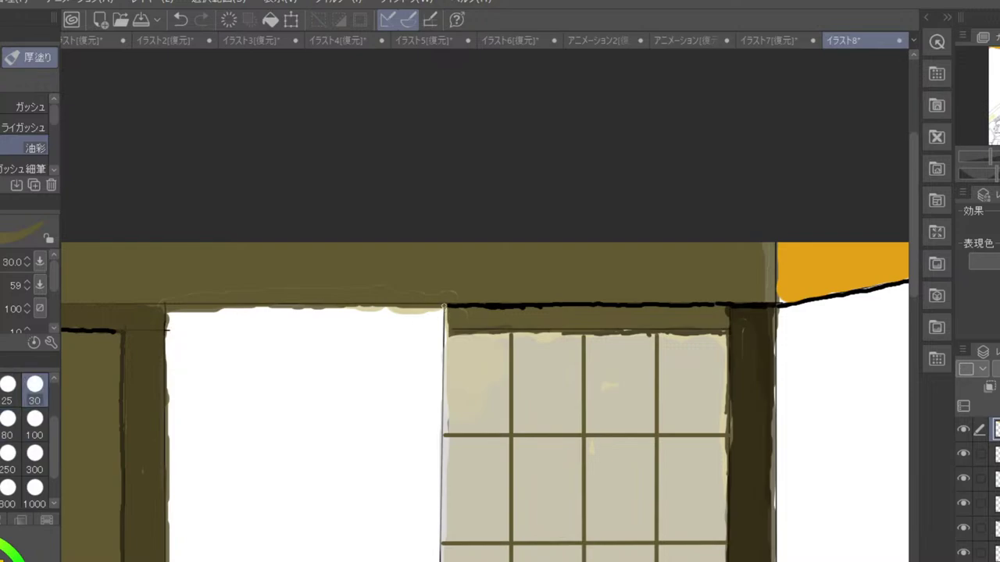
{"action": "left_click_drag", "start_coordinate": [444, 306], "coordinate": [443, 375]}
{"action": "left_click_drag", "start_coordinate": [446, 339], "coordinate": [443, 392]}
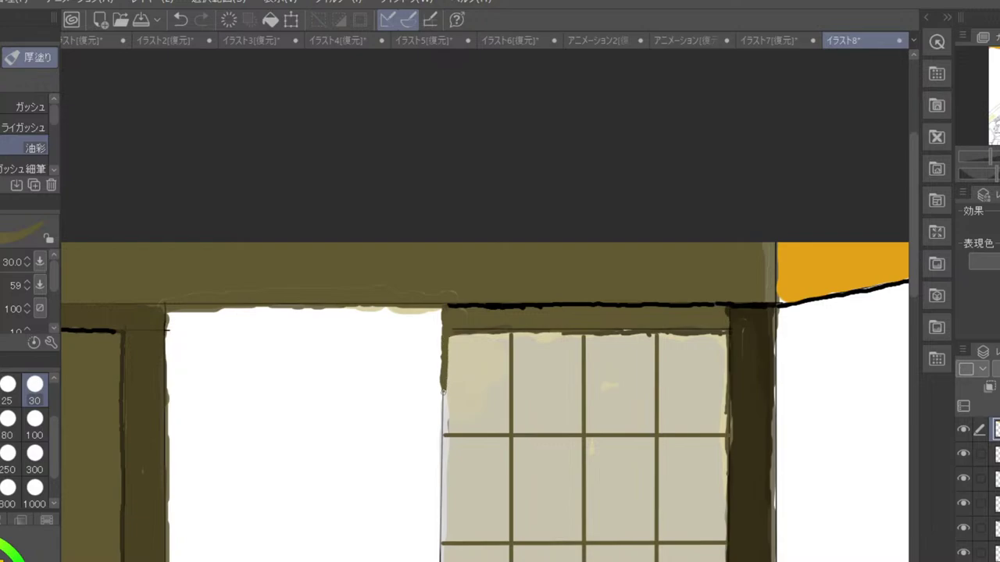
- Try trimming the olive frame edge with the hard eraser at size 30, undo it and return to the oil brush
{"action": "key", "text": "e"}
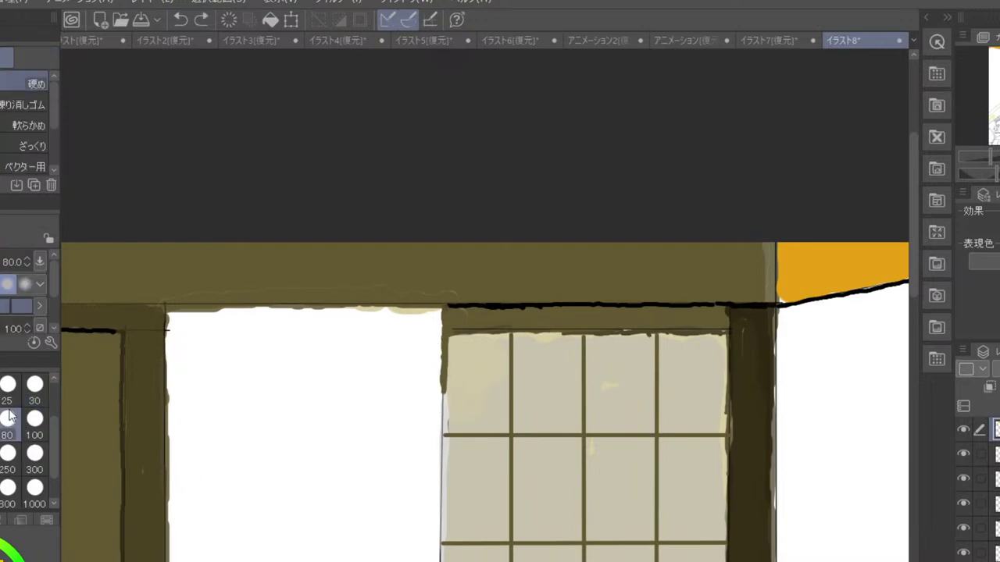
{"action": "left_click", "coordinate": [35, 384]}
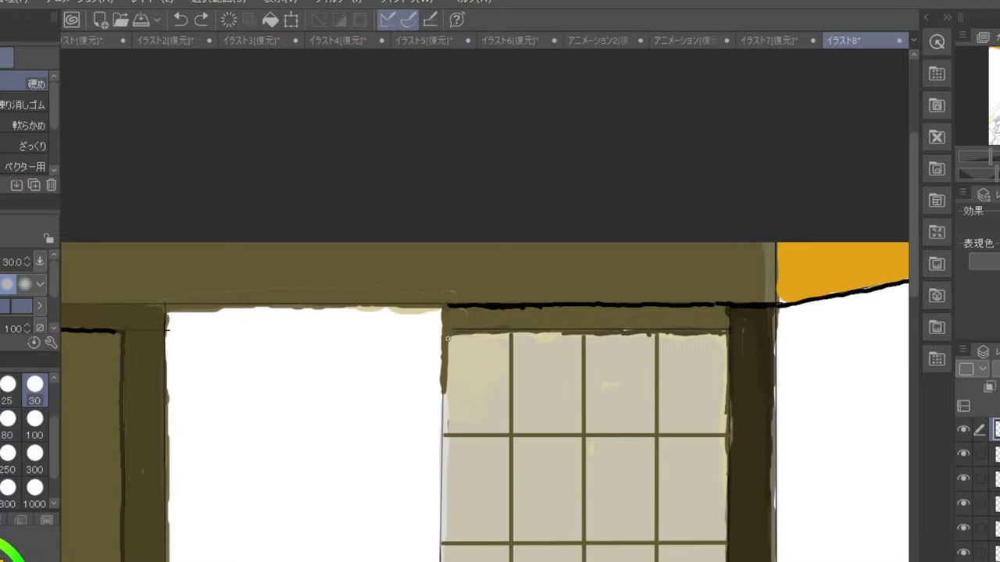
{"action": "mouse_move", "coordinate": [445, 323]}
{"action": "left_mouse_down"}
{"action": "mouse_move", "coordinate": [443, 405]}
{"action": "mouse_move", "coordinate": [439, 361]}
{"action": "left_mouse_up"}
{"action": "key", "text": "ctrl+z"}
{"action": "key", "text": "b"}
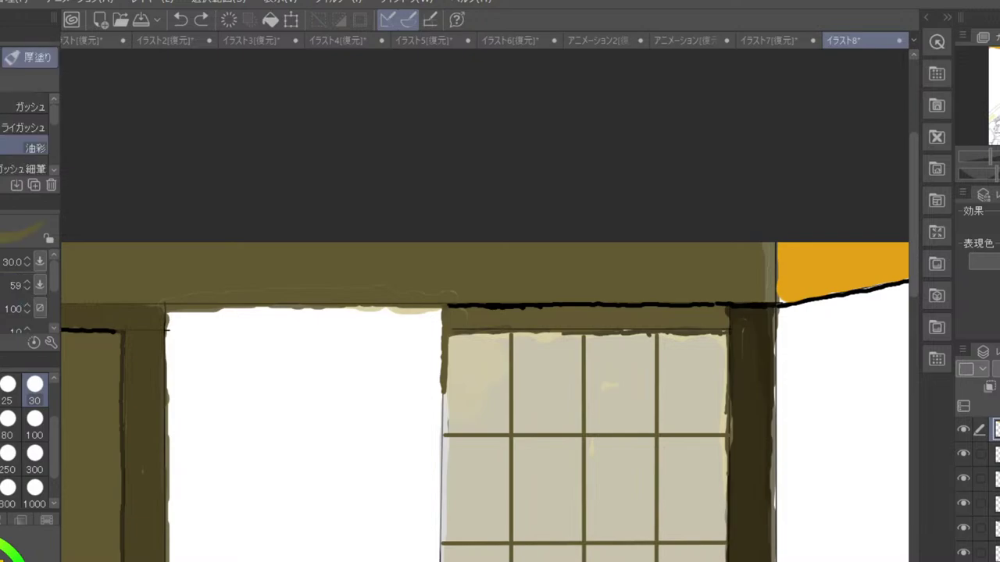
- Extend the olive frame line down the lattice panel's left edge, undoing a stray stroke near its upper corner
{"action": "mouse_move", "coordinate": [441, 323]}
{"action": "left_mouse_down"}
{"action": "mouse_move", "coordinate": [440, 477]}
{"action": "mouse_move", "coordinate": [473, 330]}
{"action": "left_mouse_up"}
{"action": "key", "text": "ctrl+z"}
{"action": "left_click_drag", "start_coordinate": [484, 383], "coordinate": [477, 313]}
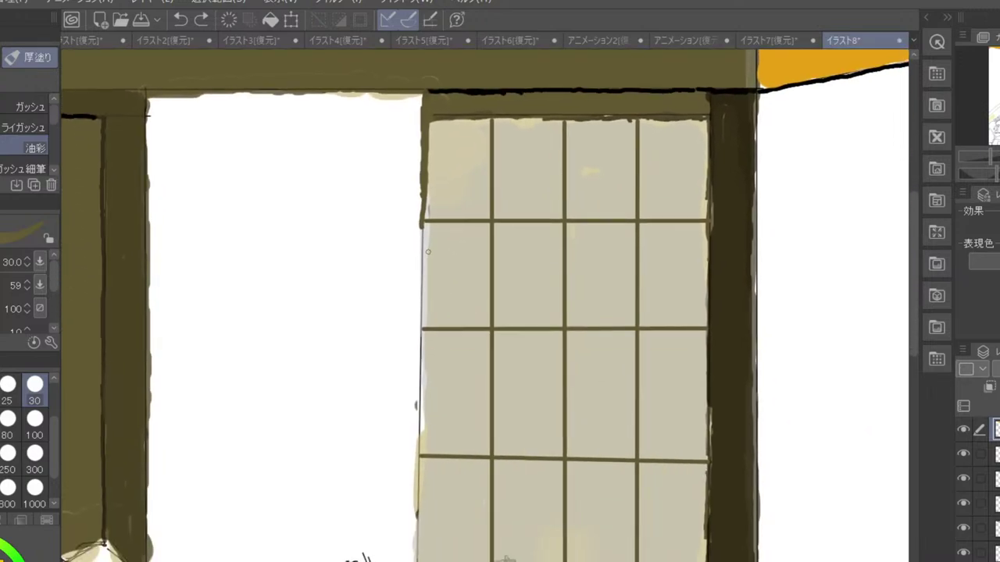
{"action": "left_click_drag", "start_coordinate": [422, 225], "coordinate": [415, 559]}
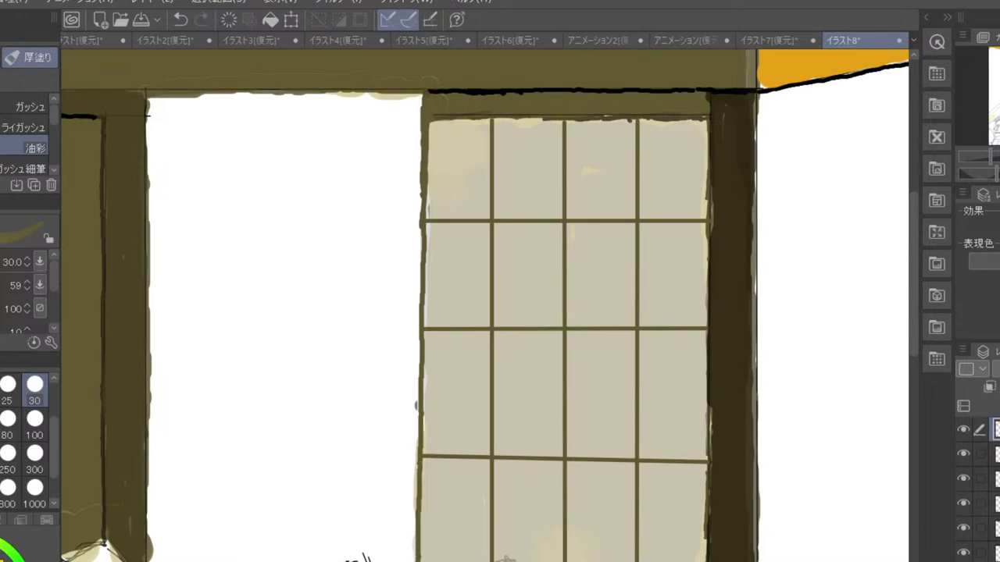
- Paint the orange wedge above the right wall a darker brownish orange, using brush size 300 and size 100 for its edges
{"action": "scroll", "coordinate": [406, 561], "scroll_direction": "down", "scroll_amount": 4}
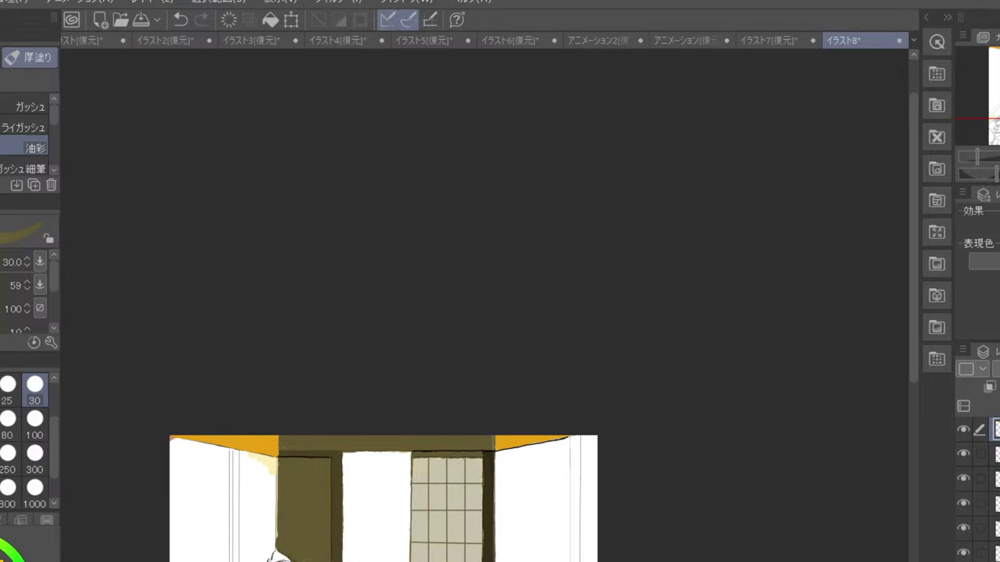
{"action": "left_click_drag", "start_coordinate": [515, 527], "coordinate": [523, 435]}
{"action": "left_click_drag", "start_coordinate": [516, 487], "coordinate": [520, 455]}
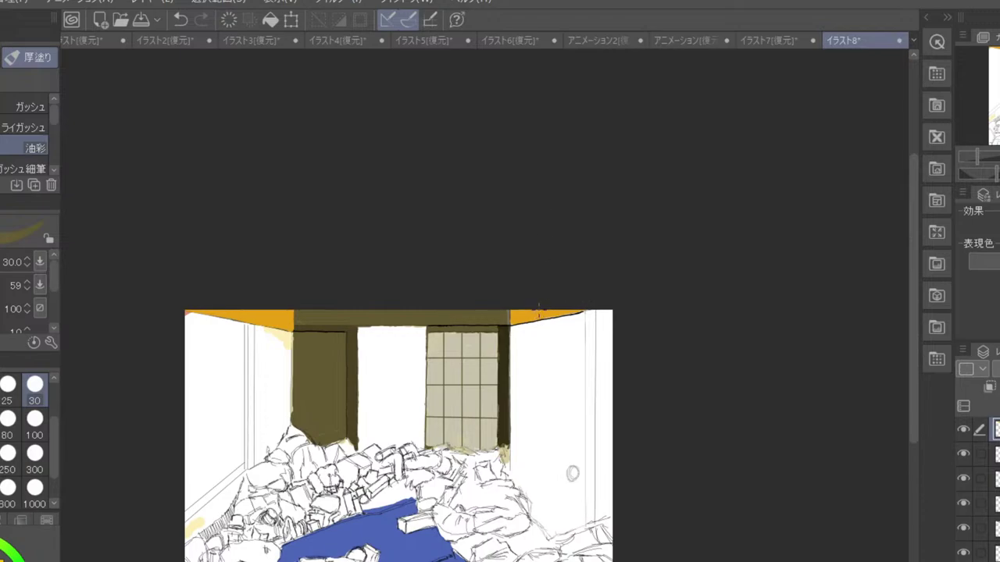
{"action": "left_click", "coordinate": [537, 308], "text": "alt"}
{"action": "left_click", "coordinate": [496, 319], "text": "alt"}
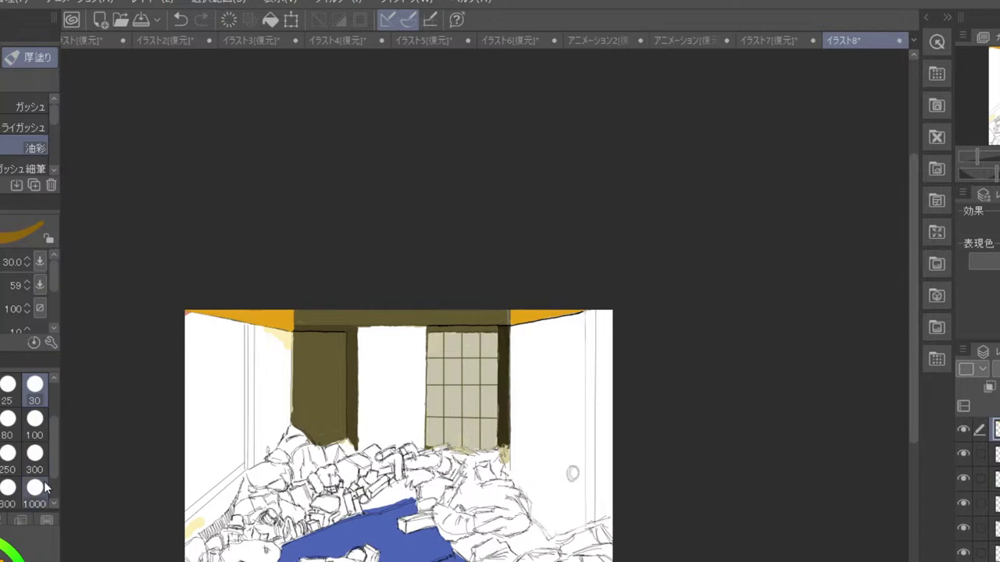
{"action": "left_click", "coordinate": [35, 453]}
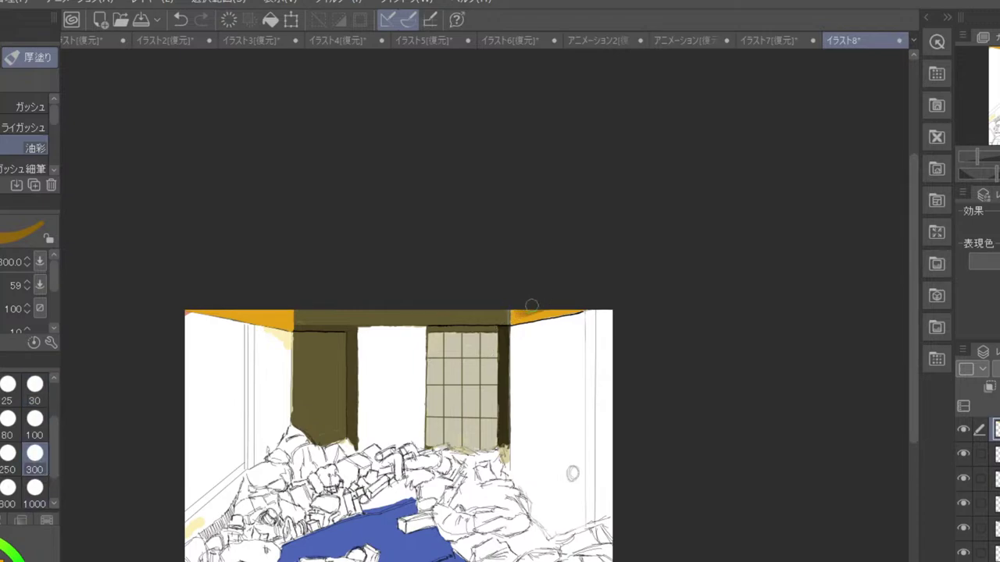
{"action": "mouse_move", "coordinate": [538, 307]}
{"action": "left_mouse_down"}
{"action": "mouse_move", "coordinate": [514, 314]}
{"action": "mouse_move", "coordinate": [565, 308]}
{"action": "left_mouse_up"}
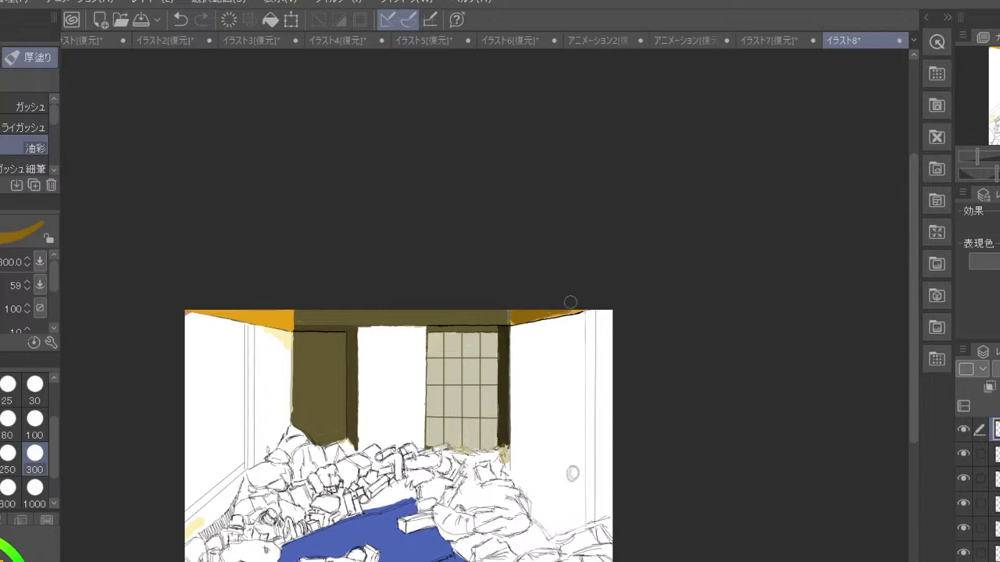
{"action": "scroll", "coordinate": [576, 304], "scroll_direction": "up", "scroll_amount": 2}
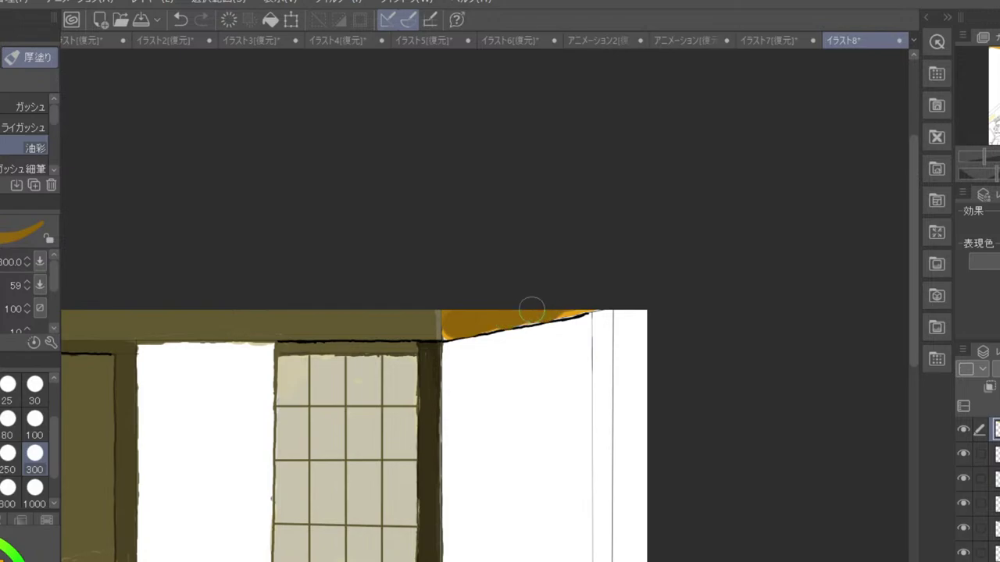
{"action": "left_click", "coordinate": [33, 432]}
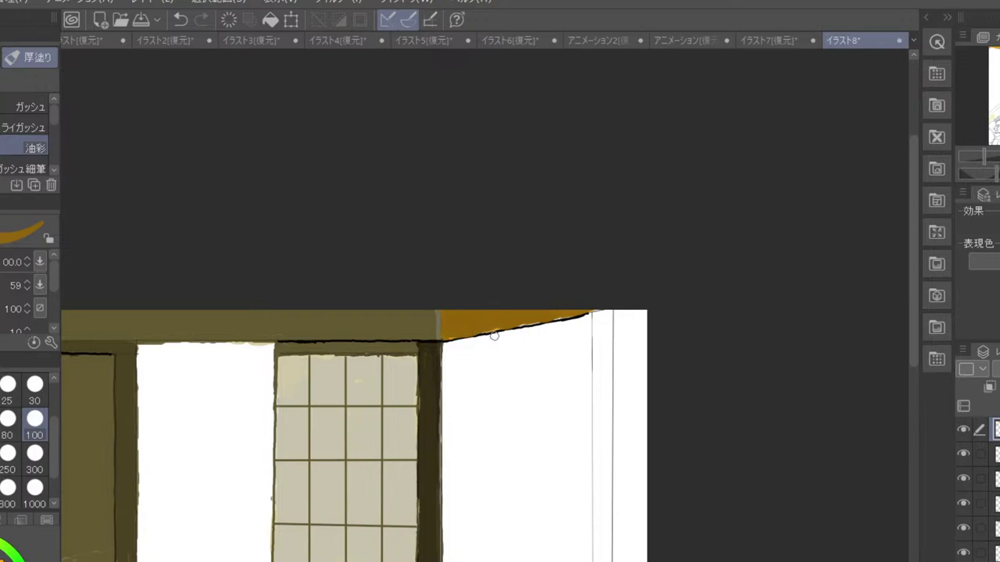
- Cover the orange wedge above the left wall with the same brownish orange at brush size 100
{"action": "left_click_drag", "start_coordinate": [193, 398], "coordinate": [614, 397]}
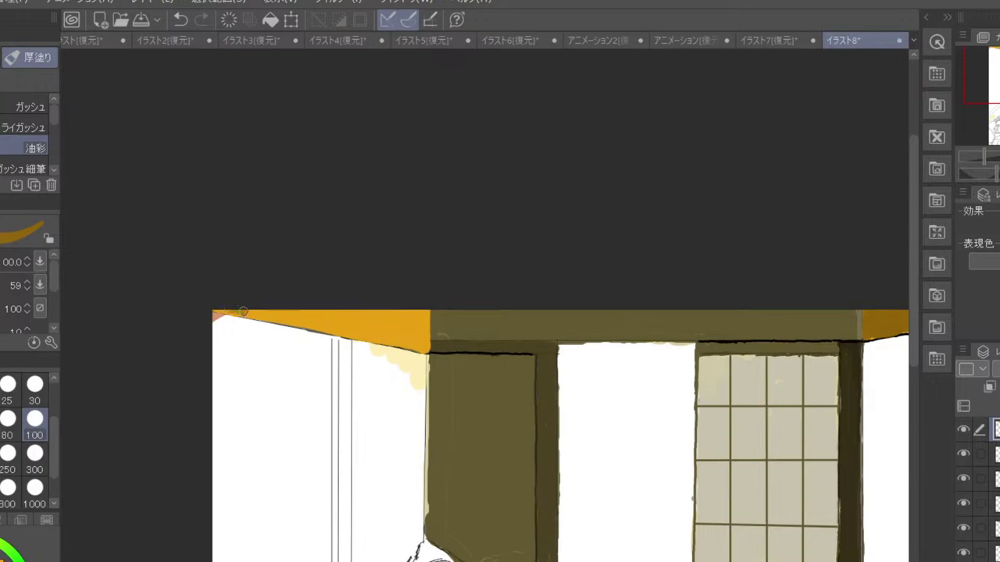
{"action": "mouse_move", "coordinate": [252, 312]}
{"action": "left_mouse_down"}
{"action": "mouse_move", "coordinate": [422, 350]}
{"action": "mouse_move", "coordinate": [425, 310]}
{"action": "mouse_move", "coordinate": [413, 340]}
{"action": "left_mouse_up"}
{"action": "mouse_move", "coordinate": [399, 309]}
{"action": "left_mouse_down"}
{"action": "mouse_move", "coordinate": [326, 309]}
{"action": "mouse_move", "coordinate": [314, 321]}
{"action": "mouse_move", "coordinate": [288, 295]}
{"action": "mouse_move", "coordinate": [266, 310]}
{"action": "mouse_move", "coordinate": [375, 332]}
{"action": "mouse_move", "coordinate": [276, 311]}
{"action": "mouse_move", "coordinate": [339, 304]}
{"action": "mouse_move", "coordinate": [371, 328]}
{"action": "mouse_move", "coordinate": [366, 316]}
{"action": "mouse_move", "coordinate": [391, 314]}
{"action": "mouse_move", "coordinate": [364, 328]}
{"action": "mouse_move", "coordinate": [398, 338]}
{"action": "left_mouse_up"}
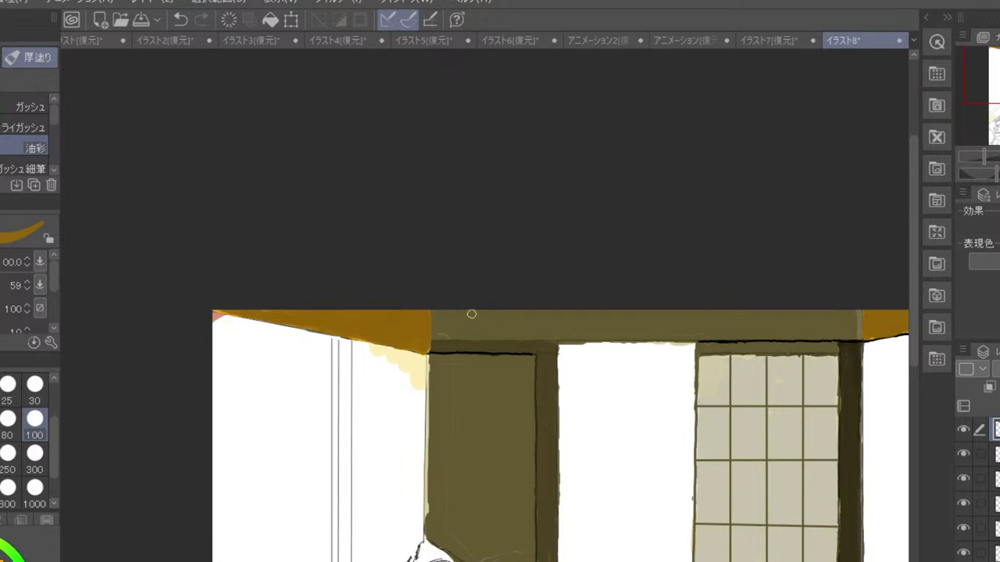
- Sample the outline's black and, at brush size 17, redraw the slanted line beneath the left orange wedge, undoing the first stroke
{"action": "scroll", "coordinate": [468, 314], "scroll_direction": "up", "scroll_amount": 6}
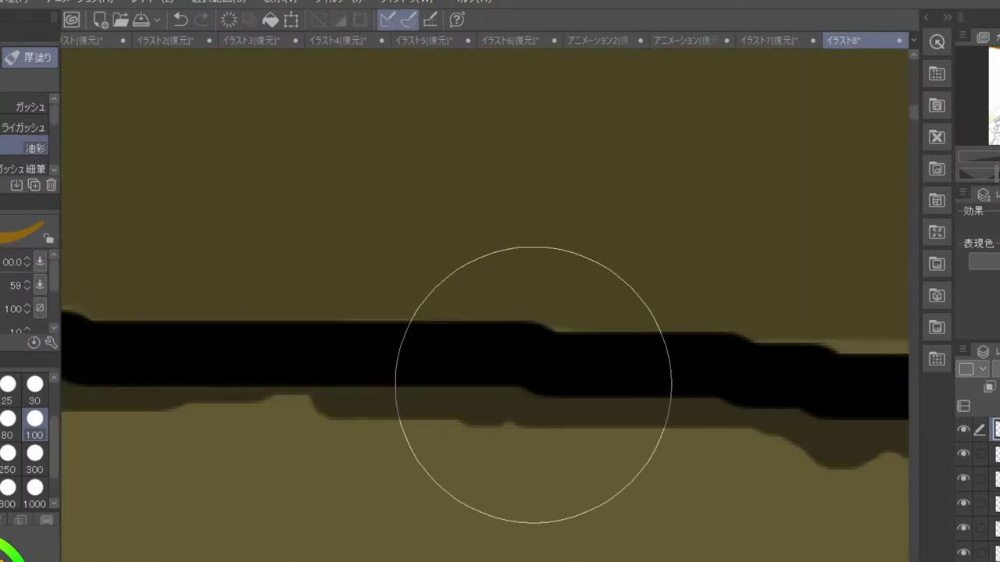
{"action": "scroll", "coordinate": [536, 375], "scroll_direction": "down", "scroll_amount": 5}
{"action": "scroll", "coordinate": [501, 345], "scroll_direction": "down", "scroll_amount": 2}
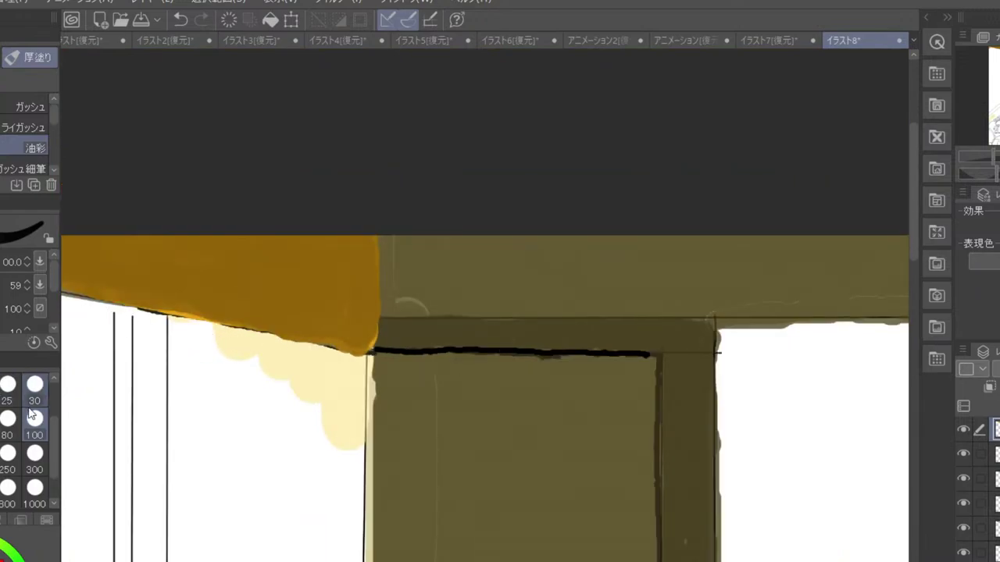
{"action": "left_click", "coordinate": [0, 388]}
{"action": "left_click_drag", "start_coordinate": [173, 316], "coordinate": [263, 332]}
{"action": "key", "text": "ctrl+z"}
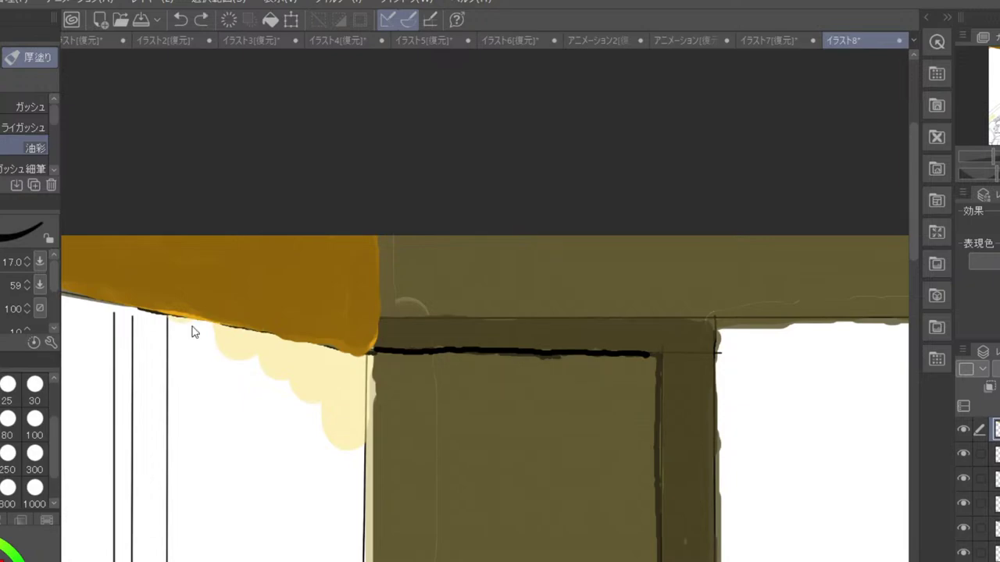
{"action": "left_click_drag", "start_coordinate": [178, 315], "coordinate": [243, 326]}
{"action": "mouse_move", "coordinate": [174, 316]}
{"action": "left_mouse_down"}
{"action": "mouse_move", "coordinate": [367, 352]}
{"action": "mouse_move", "coordinate": [340, 349]}
{"action": "mouse_move", "coordinate": [365, 346]}
{"action": "left_mouse_up"}
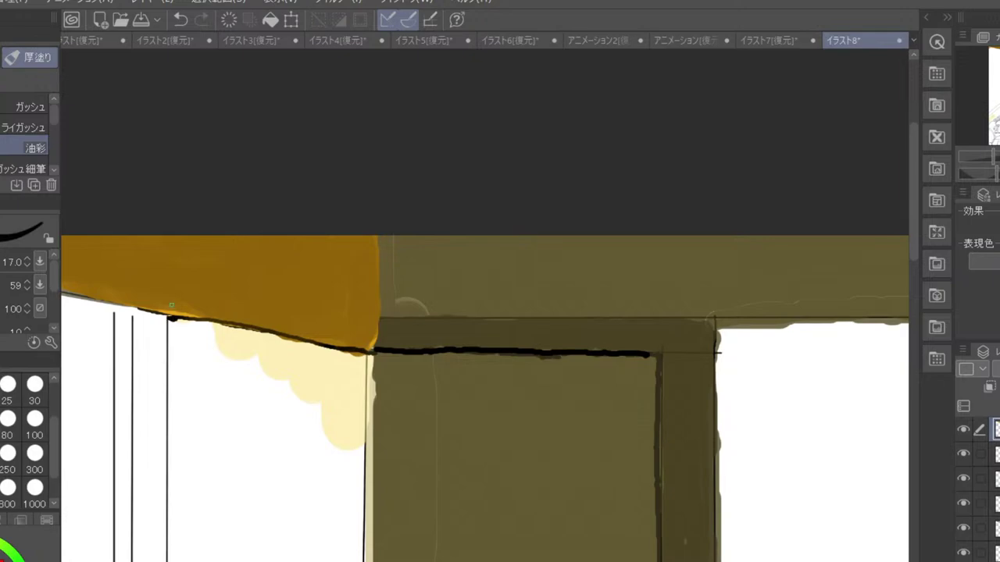
{"action": "scroll", "coordinate": [171, 305], "scroll_direction": "down", "scroll_amount": 2}
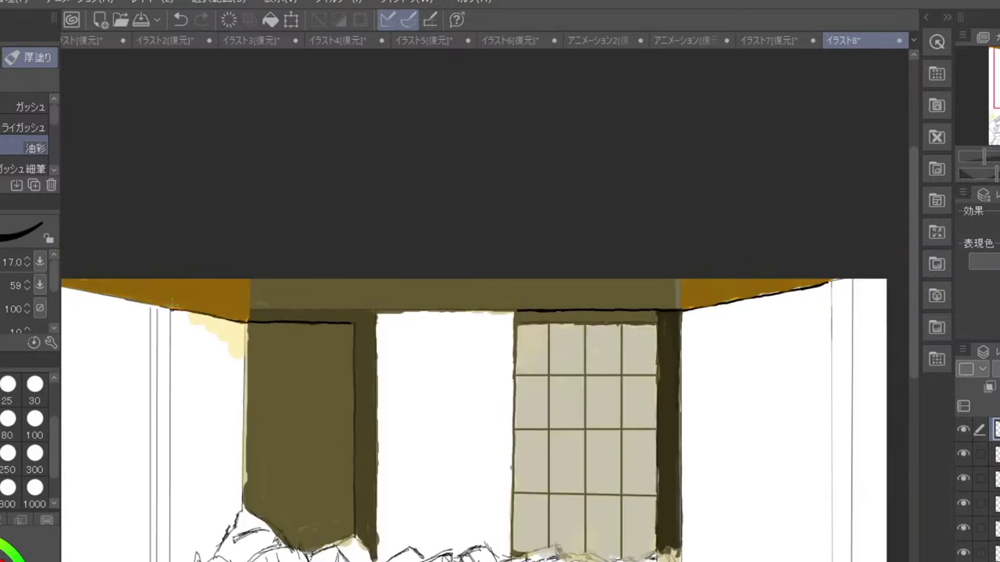
{"action": "scroll", "coordinate": [171, 305], "scroll_direction": "down", "scroll_amount": 1}
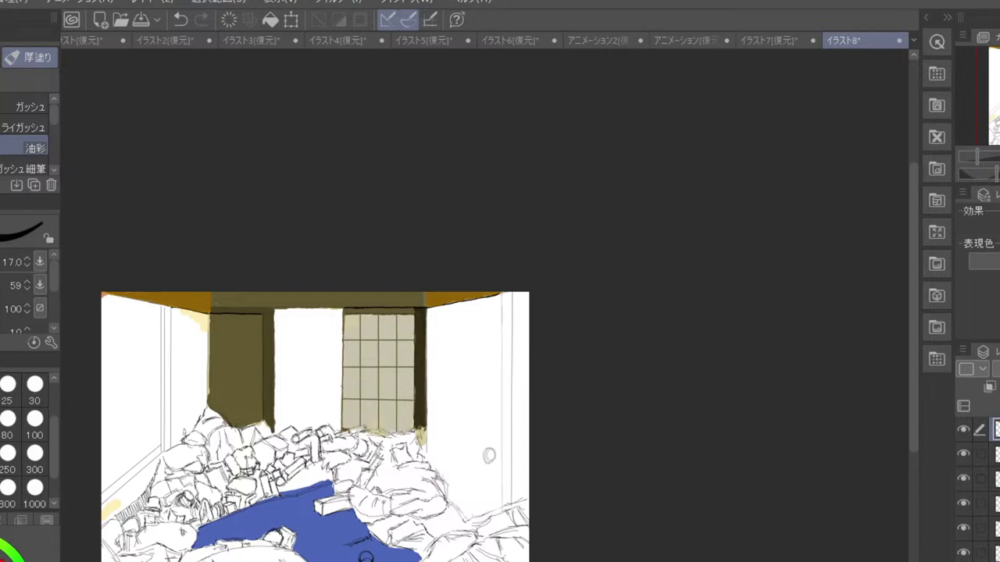
- Sample the beam's dark olive and, at brush size 100, paint a vertical post along the olive door panel's outer left edge
{"action": "key", "text": "ctrl+plus"}
{"action": "key", "text": "ctrl+plus"}
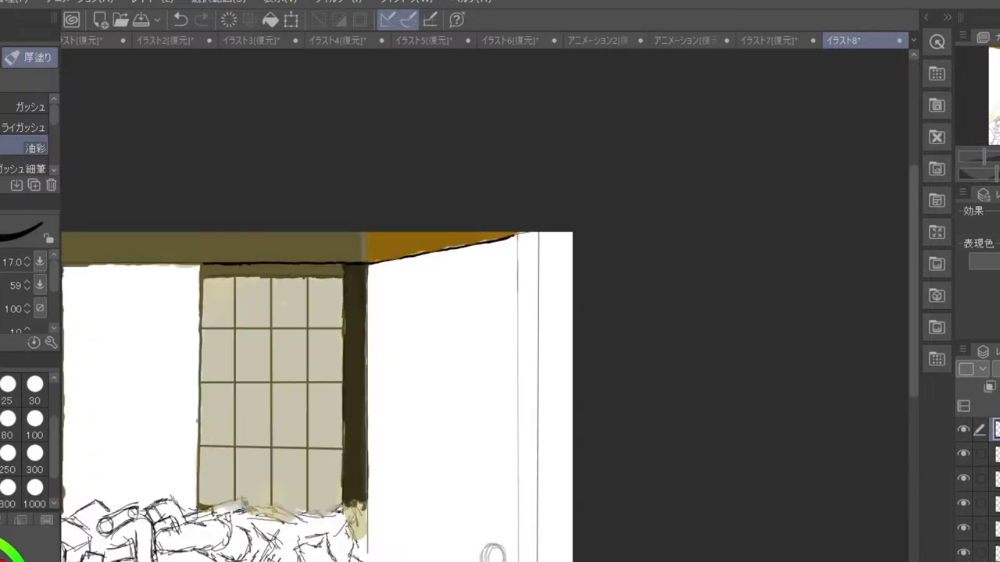
{"action": "mouse_move", "coordinate": [201, 428]}
{"action": "left_mouse_down"}
{"action": "mouse_move", "coordinate": [472, 350]}
{"action": "mouse_move", "coordinate": [600, 151]}
{"action": "left_mouse_up"}
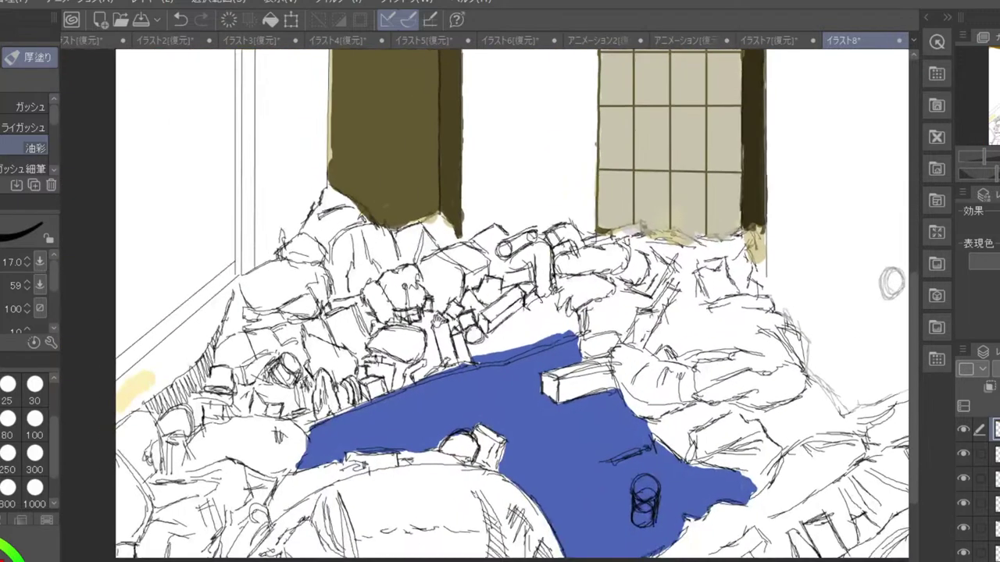
{"action": "left_click_drag", "start_coordinate": [378, 287], "coordinate": [374, 430]}
{"action": "left_click_drag", "start_coordinate": [404, 310], "coordinate": [395, 420]}
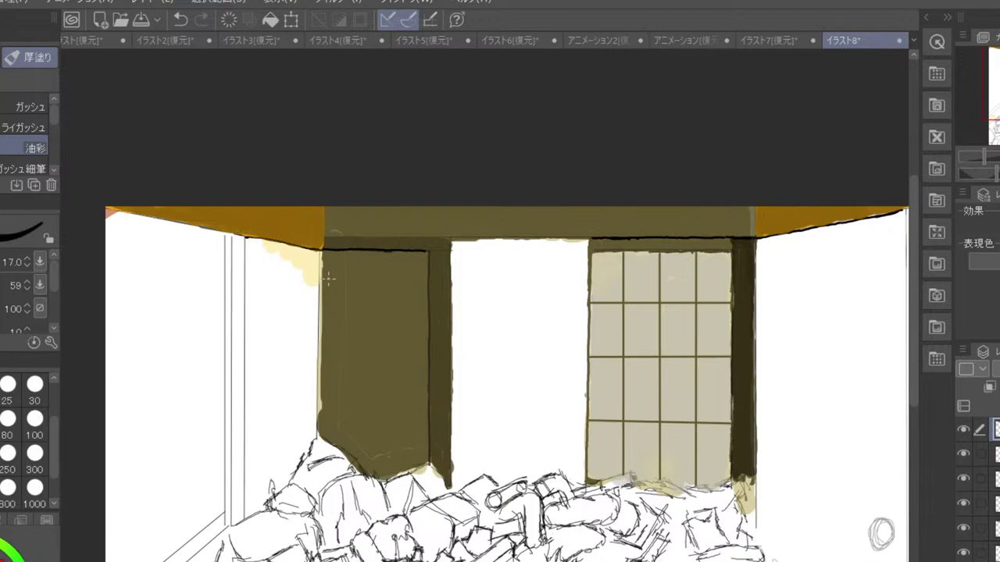
{"action": "left_click", "coordinate": [344, 245], "text": "alt"}
{"action": "left_click", "coordinate": [0, 453]}
{"action": "left_click", "coordinate": [35, 421]}
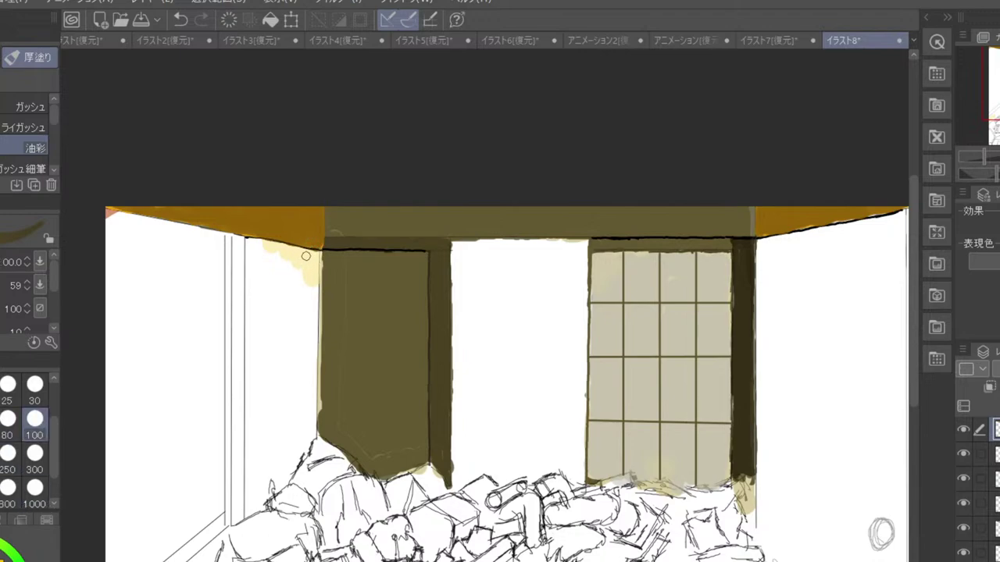
{"action": "left_click_drag", "start_coordinate": [315, 250], "coordinate": [315, 341]}
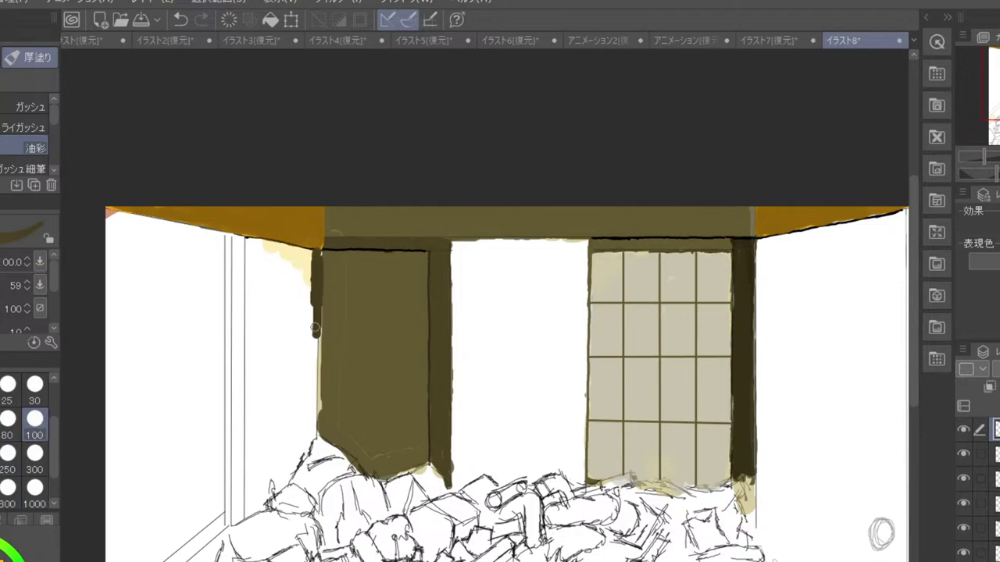
{"action": "left_click_drag", "start_coordinate": [316, 255], "coordinate": [315, 368]}
{"action": "left_click_drag", "start_coordinate": [315, 315], "coordinate": [314, 423]}
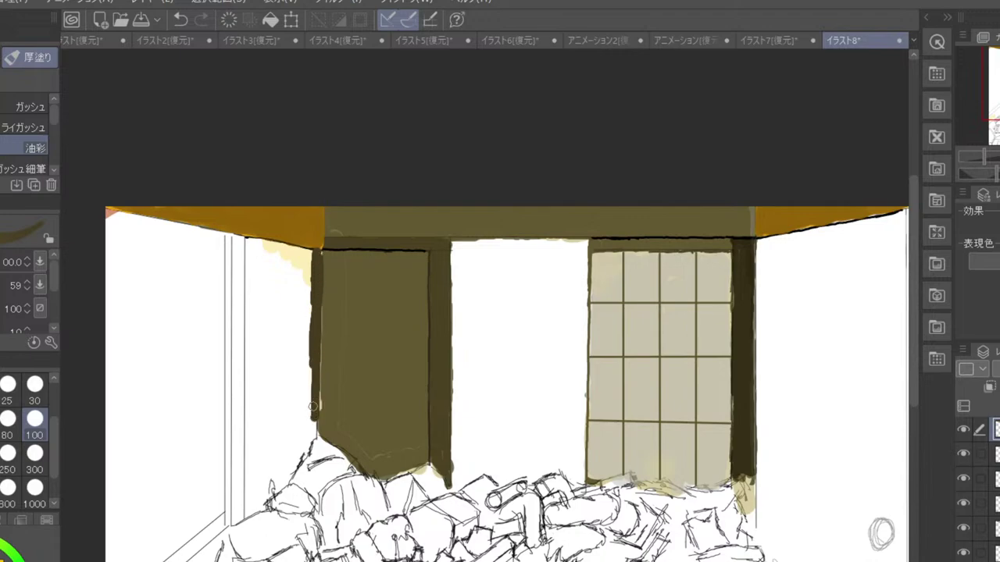
{"action": "left_click_drag", "start_coordinate": [314, 382], "coordinate": [313, 449]}
- Paint a darker brown vertical shadow strip between the new post and the olive door panel
{"action": "left_click_drag", "start_coordinate": [322, 253], "coordinate": [325, 372]}
{"action": "left_click_drag", "start_coordinate": [324, 336], "coordinate": [323, 406]}
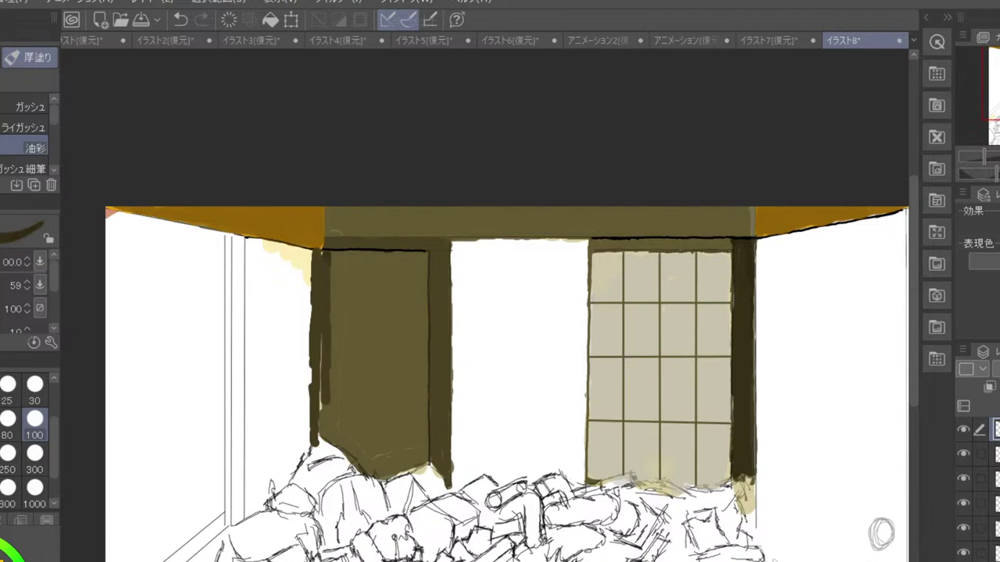
{"action": "left_click_drag", "start_coordinate": [323, 253], "coordinate": [324, 411]}
{"action": "left_click_drag", "start_coordinate": [324, 359], "coordinate": [324, 440]}
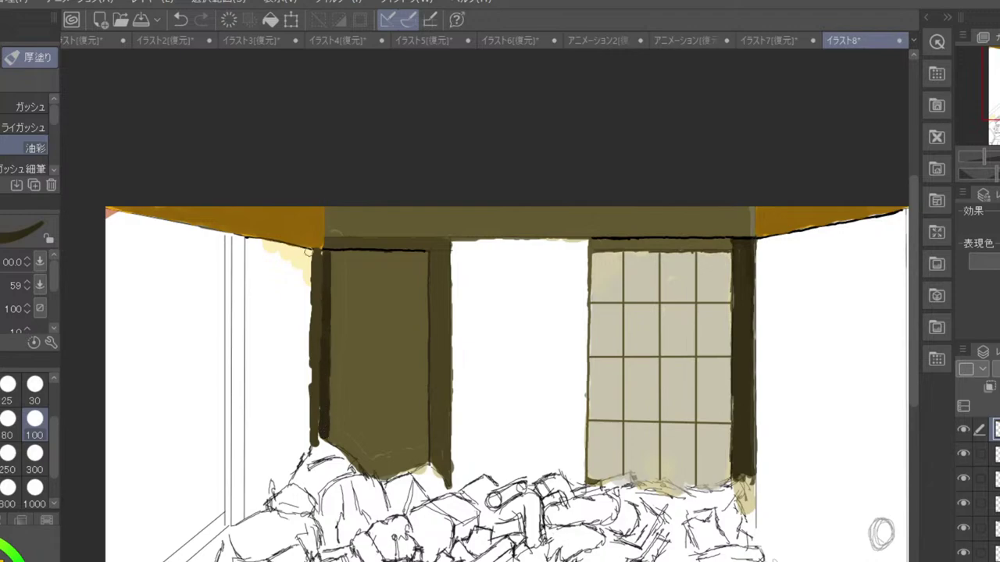
- Sample the post's dark olive and paint a diagonal shadow over the lower left of the door panel, undoing the too-dark strokes
{"action": "left_click", "coordinate": [314, 273], "text": "alt"}
{"action": "scroll", "coordinate": [314, 272], "scroll_direction": "up", "scroll_amount": 2}
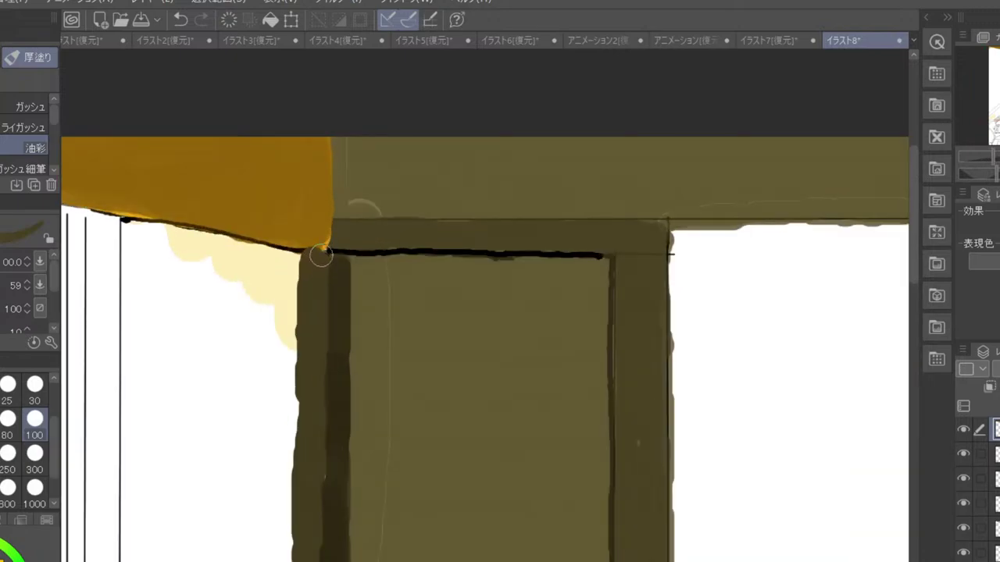
{"action": "scroll", "coordinate": [320, 252], "scroll_direction": "down", "scroll_amount": 2}
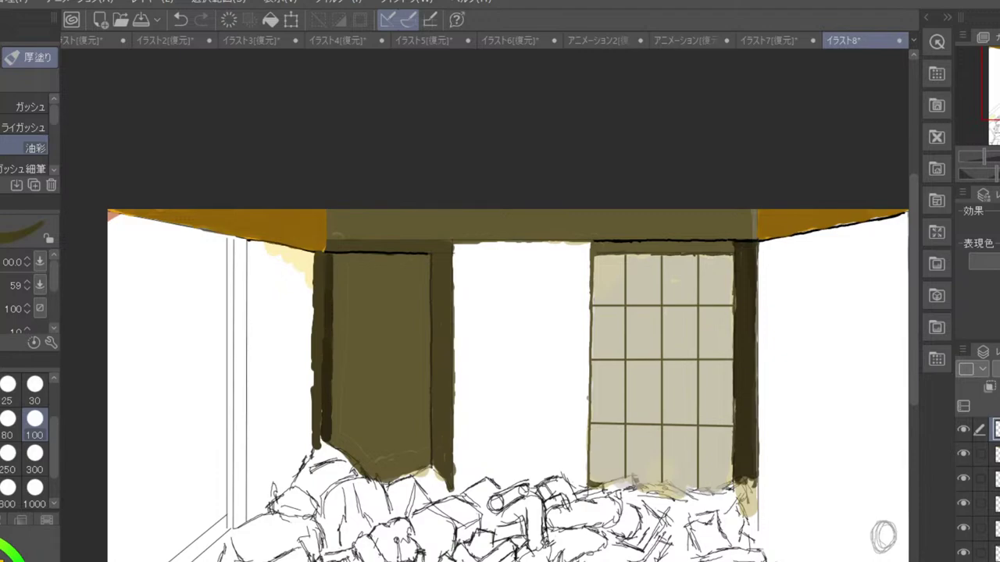
{"action": "left_click_drag", "start_coordinate": [332, 254], "coordinate": [405, 472]}
{"action": "key", "text": "ctrl+z"}
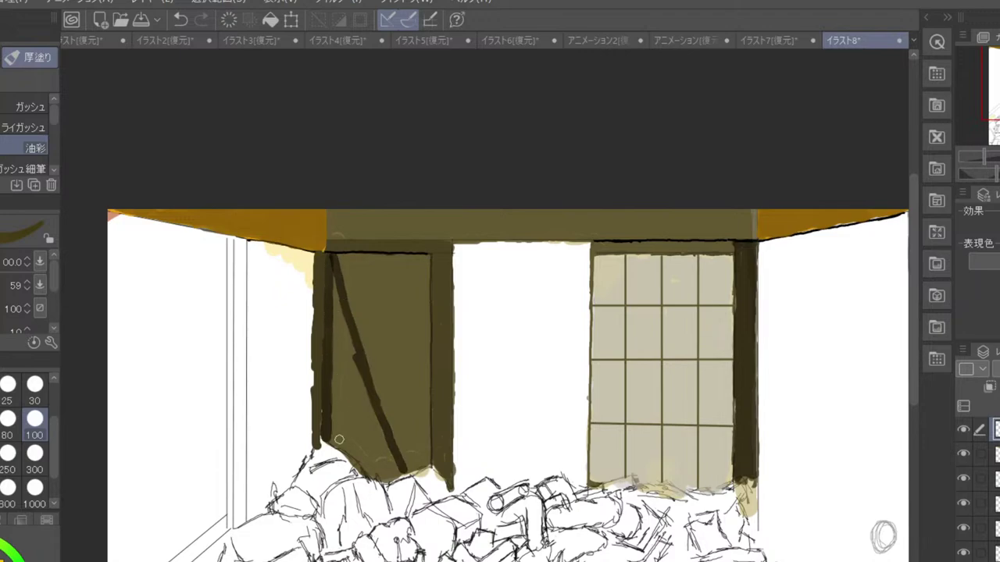
{"action": "key", "text": "ctrl+z"}
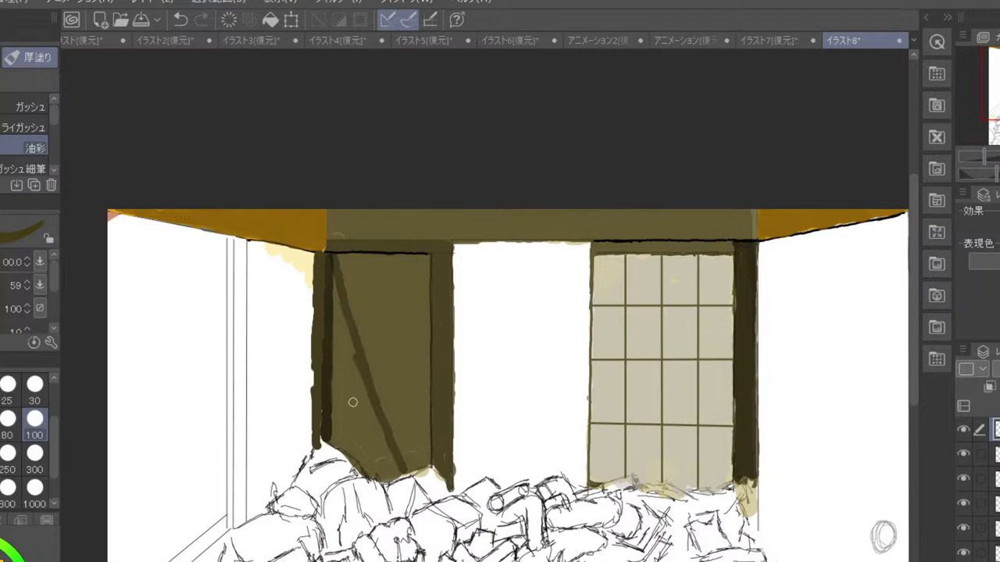
{"action": "left_click_drag", "start_coordinate": [334, 438], "coordinate": [367, 463]}
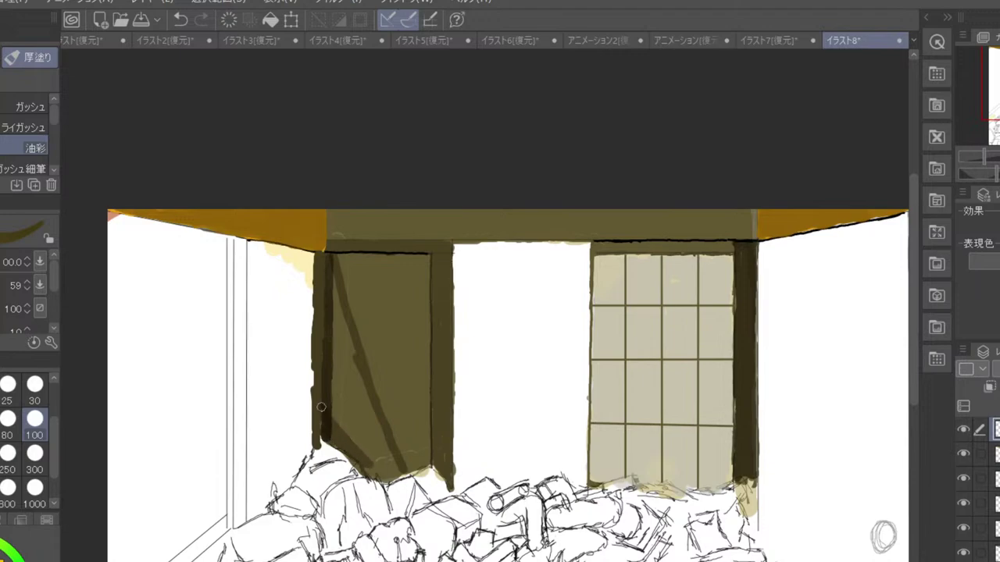
{"action": "mouse_move", "coordinate": [321, 407]}
{"action": "left_mouse_down"}
{"action": "mouse_move", "coordinate": [352, 352]}
{"action": "mouse_move", "coordinate": [334, 279]}
{"action": "mouse_move", "coordinate": [375, 449]}
{"action": "mouse_move", "coordinate": [367, 467]}
{"action": "mouse_move", "coordinate": [386, 477]}
{"action": "mouse_move", "coordinate": [383, 452]}
{"action": "mouse_move", "coordinate": [392, 472]}
{"action": "left_mouse_up"}
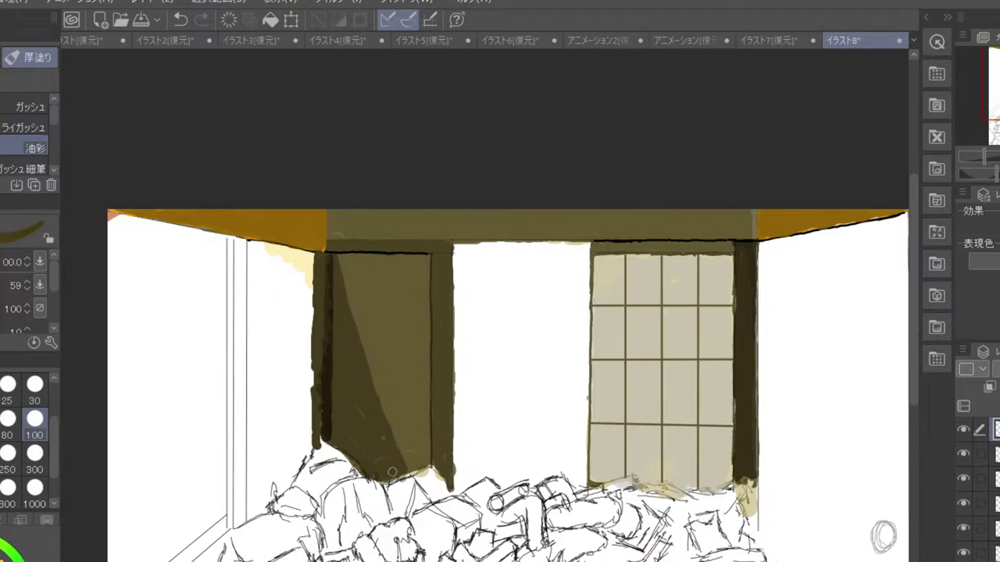
- Undo a stray stroke on the left wall and paint a curved grey shadow down the right part of the lattice panel
{"action": "scroll", "coordinate": [392, 471], "scroll_direction": "down", "scroll_amount": 2}
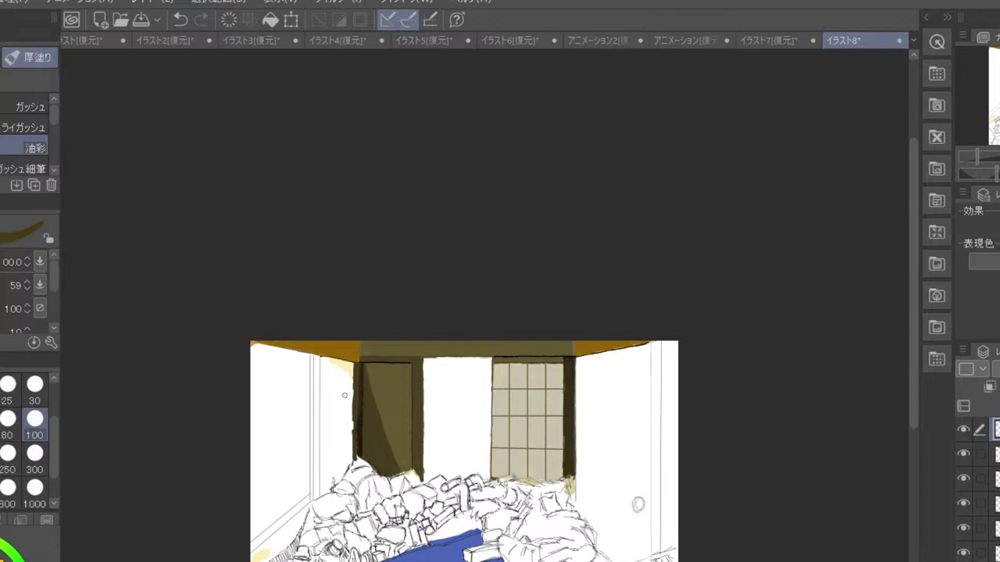
{"action": "left_click_drag", "start_coordinate": [350, 465], "coordinate": [323, 364]}
{"action": "key", "text": "ctrl+z"}
{"action": "mouse_move", "coordinate": [528, 363]}
{"action": "left_mouse_down"}
{"action": "mouse_move", "coordinate": [546, 442]}
{"action": "mouse_move", "coordinate": [544, 407]}
{"action": "mouse_move", "coordinate": [541, 481]}
{"action": "mouse_move", "coordinate": [555, 401]}
{"action": "mouse_move", "coordinate": [564, 402]}
{"action": "mouse_move", "coordinate": [543, 358]}
{"action": "mouse_move", "coordinate": [532, 373]}
{"action": "mouse_move", "coordinate": [533, 360]}
{"action": "mouse_move", "coordinate": [552, 375]}
{"action": "mouse_move", "coordinate": [556, 449]}
{"action": "mouse_move", "coordinate": [550, 419]}
{"action": "mouse_move", "coordinate": [517, 371]}
{"action": "mouse_move", "coordinate": [533, 372]}
{"action": "mouse_move", "coordinate": [525, 370]}
{"action": "mouse_move", "coordinate": [553, 393]}
{"action": "mouse_move", "coordinate": [559, 455]}
{"action": "left_mouse_up"}
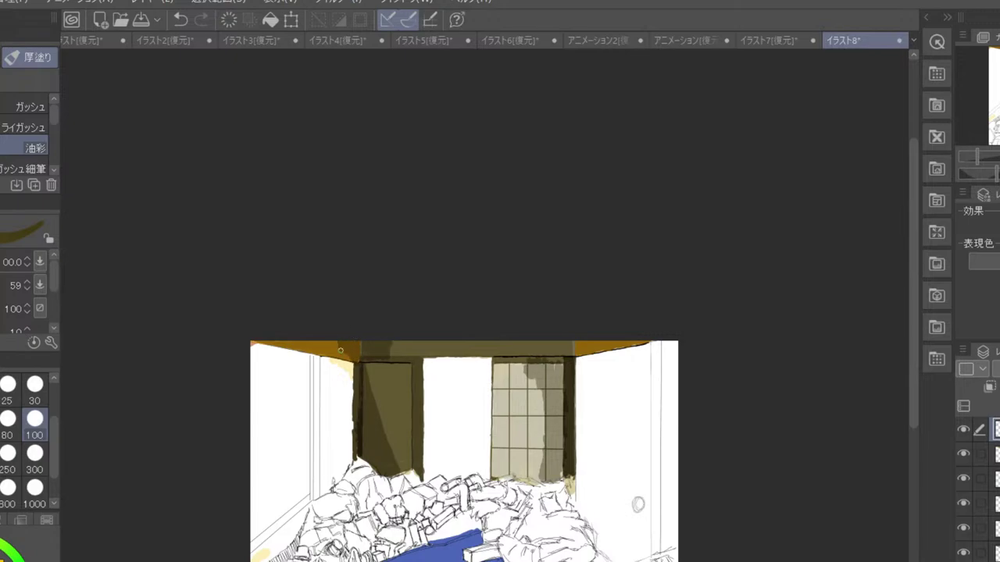
- Paint shadow patches along both ends of the top beam and on the inner ends of the two orange wedges
{"action": "mouse_move", "coordinate": [340, 350]}
{"action": "left_mouse_down"}
{"action": "mouse_move", "coordinate": [356, 360]}
{"action": "mouse_move", "coordinate": [367, 349]}
{"action": "mouse_move", "coordinate": [397, 351]}
{"action": "mouse_move", "coordinate": [326, 352]}
{"action": "left_mouse_up"}
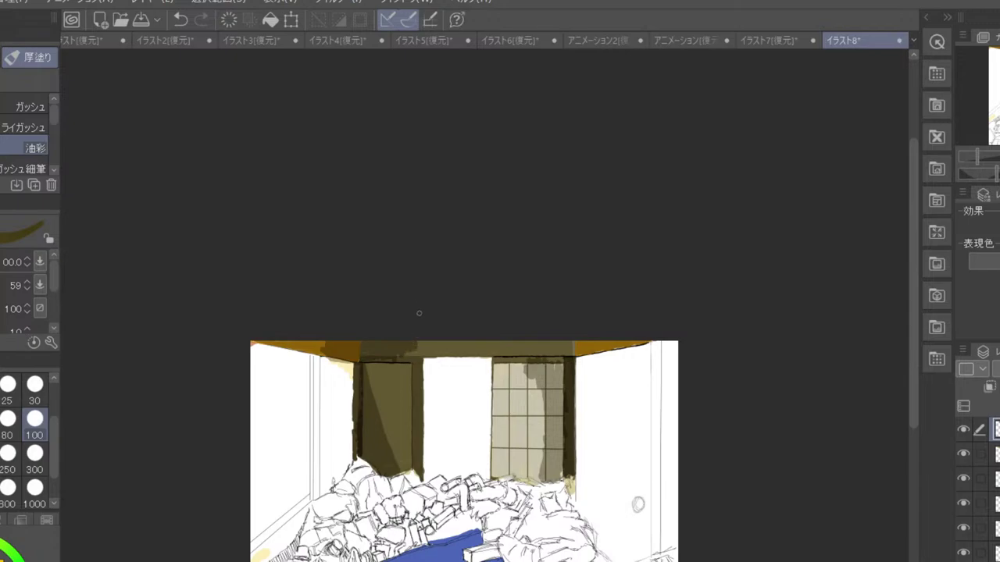
{"action": "left_click_drag", "start_coordinate": [389, 359], "coordinate": [410, 360]}
{"action": "mouse_move", "coordinate": [570, 348]}
{"action": "left_mouse_down"}
{"action": "mouse_move", "coordinate": [524, 336]}
{"action": "mouse_move", "coordinate": [520, 354]}
{"action": "mouse_move", "coordinate": [513, 331]}
{"action": "left_mouse_up"}
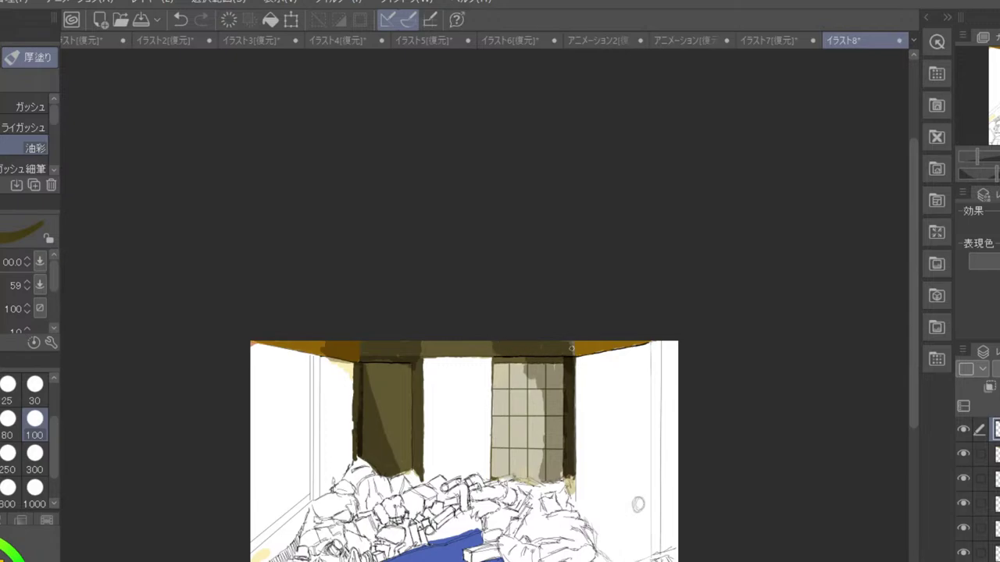
{"action": "left_click_drag", "start_coordinate": [577, 349], "coordinate": [598, 342]}
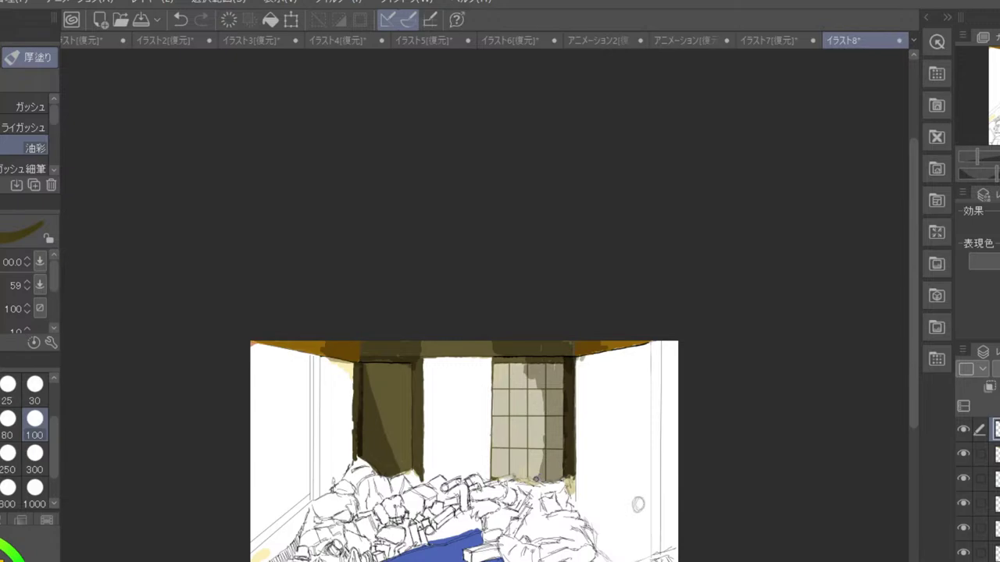
- Soften the painted shadows on the lattice panel, door panel and top beam with the colour-mixing blend tool at size 300
{"action": "key", "text": "g"}
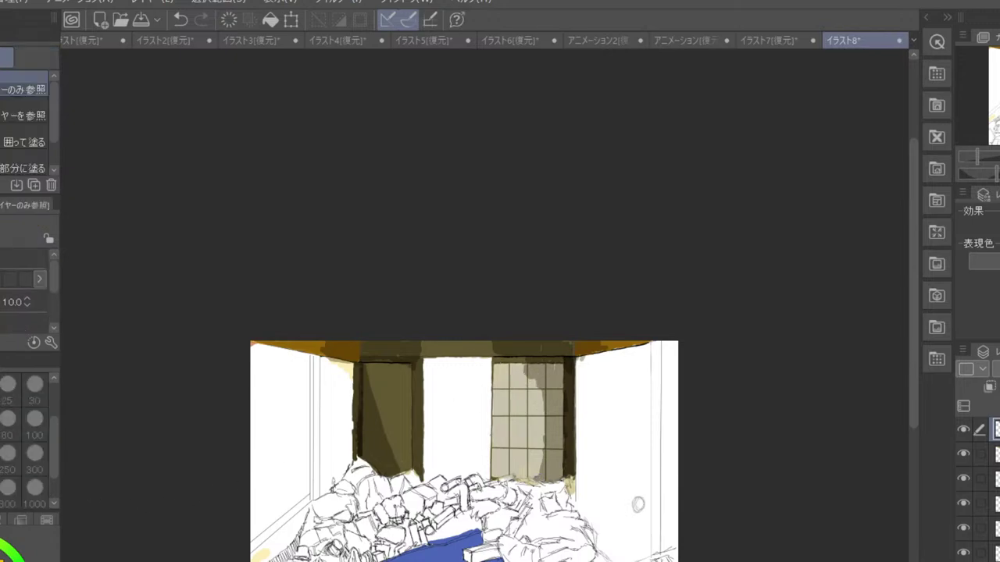
{"action": "key", "text": "j"}
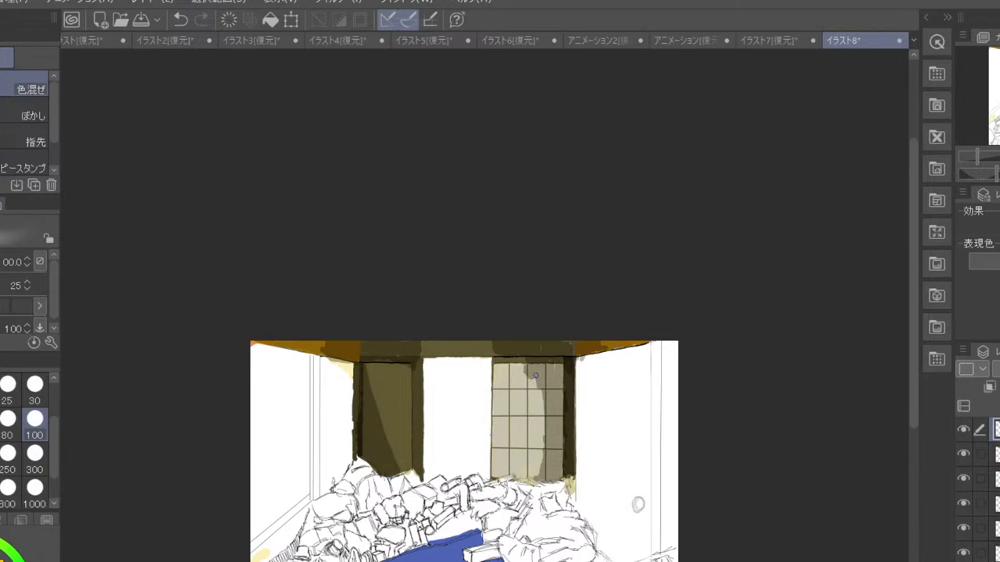
{"action": "left_click", "coordinate": [34, 453]}
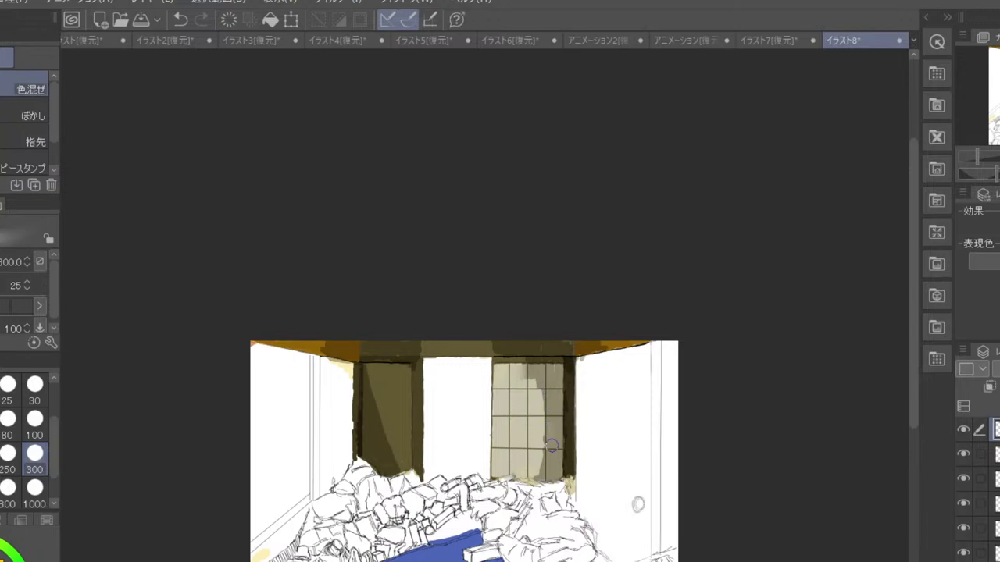
{"action": "mouse_move", "coordinate": [542, 463]}
{"action": "left_mouse_down"}
{"action": "mouse_move", "coordinate": [534, 437]}
{"action": "mouse_move", "coordinate": [553, 405]}
{"action": "mouse_move", "coordinate": [522, 389]}
{"action": "left_mouse_up"}
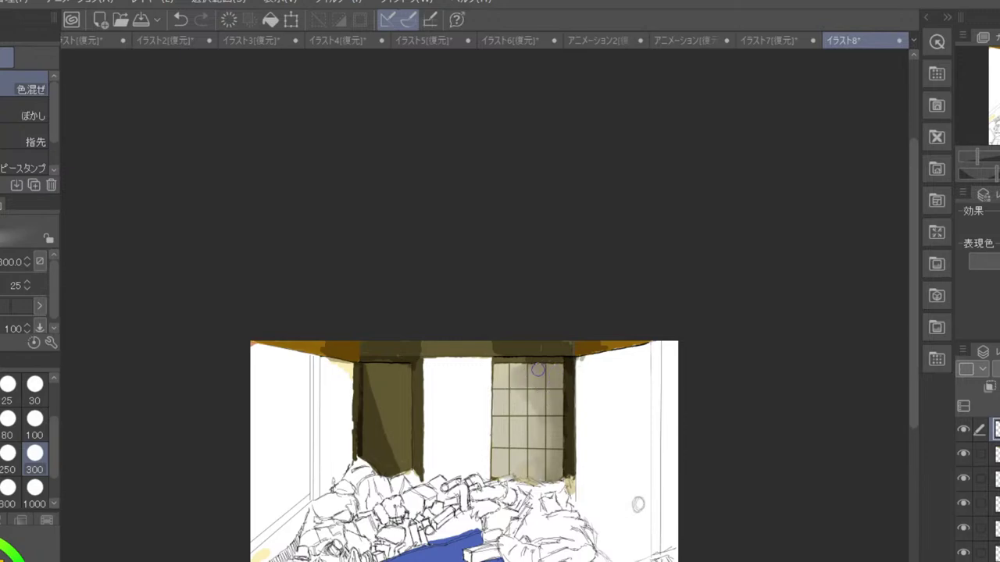
{"action": "mouse_move", "coordinate": [509, 373]}
{"action": "left_mouse_down"}
{"action": "mouse_move", "coordinate": [545, 381]}
{"action": "mouse_move", "coordinate": [549, 411]}
{"action": "mouse_move", "coordinate": [538, 471]}
{"action": "mouse_move", "coordinate": [508, 471]}
{"action": "left_mouse_up"}
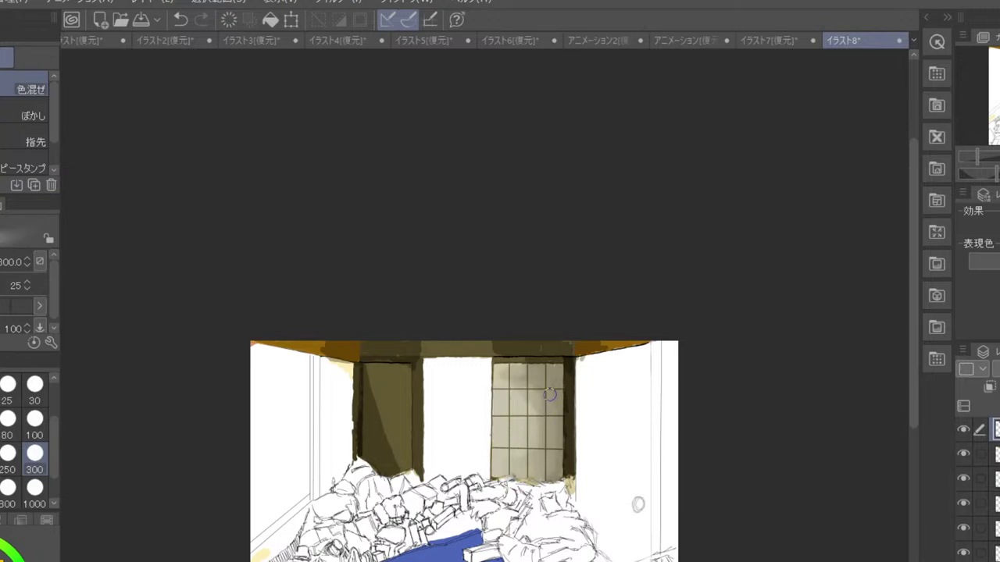
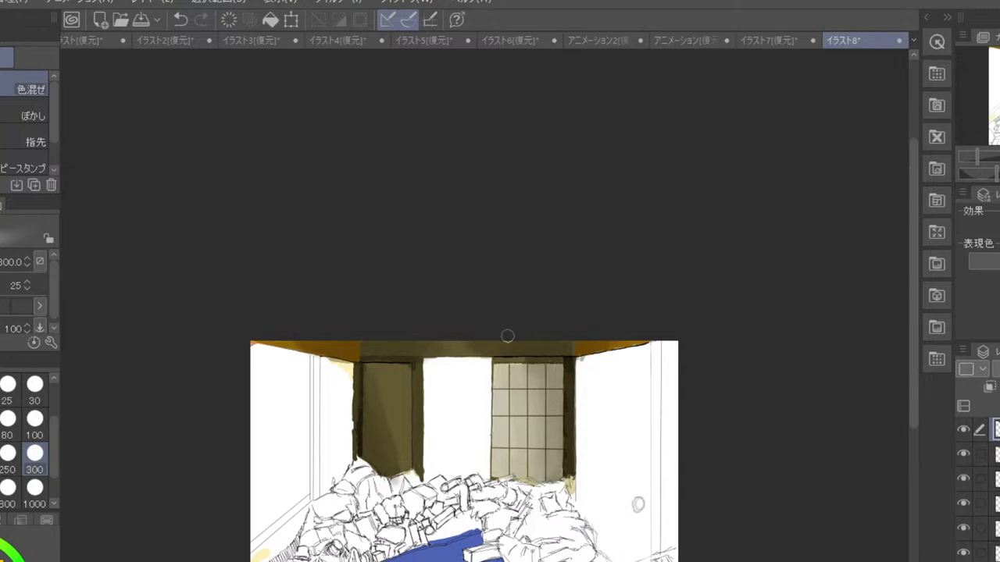
- Paint a white highlight strip down the full left edge of the lattice panel with the oil paint brush at size 100
{"action": "scroll", "coordinate": [545, 324], "scroll_direction": "up", "scroll_amount": 2}
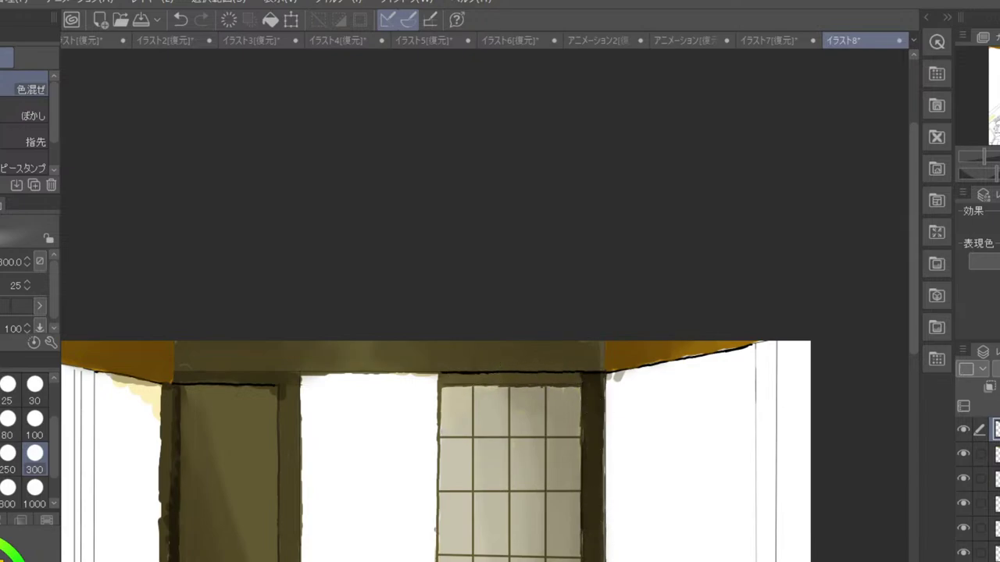
{"action": "mouse_move", "coordinate": [302, 491]}
{"action": "left_mouse_down"}
{"action": "mouse_move", "coordinate": [499, 457]}
{"action": "mouse_move", "coordinate": [504, 415]}
{"action": "left_mouse_up"}
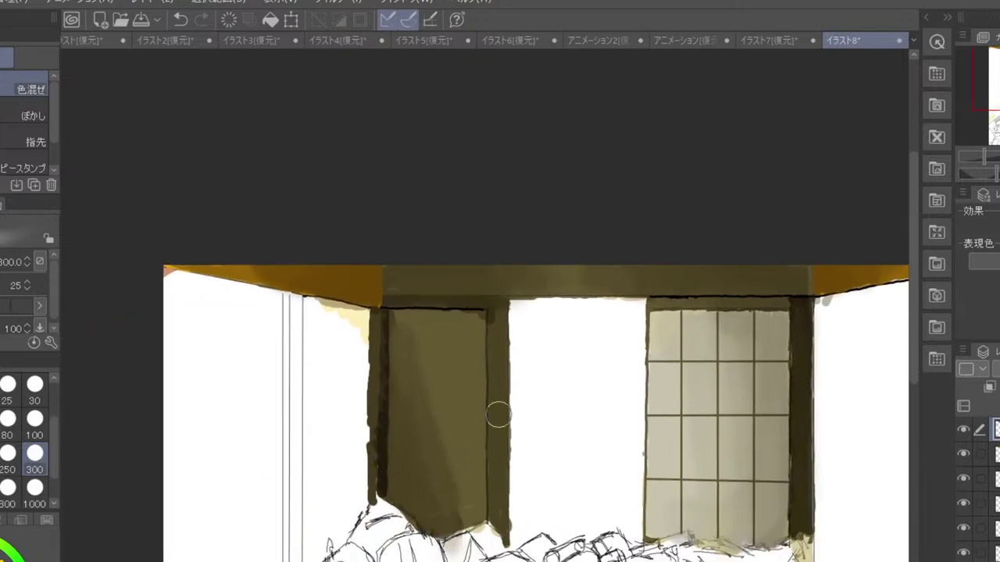
{"action": "scroll", "coordinate": [593, 422], "scroll_direction": "down", "scroll_amount": 3}
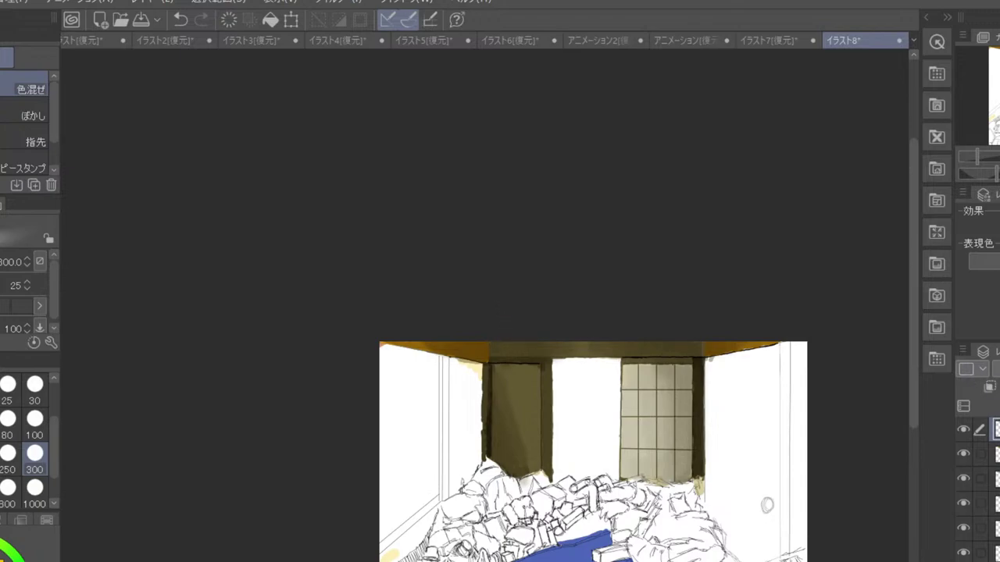
{"action": "key", "text": "ctrl+plus"}
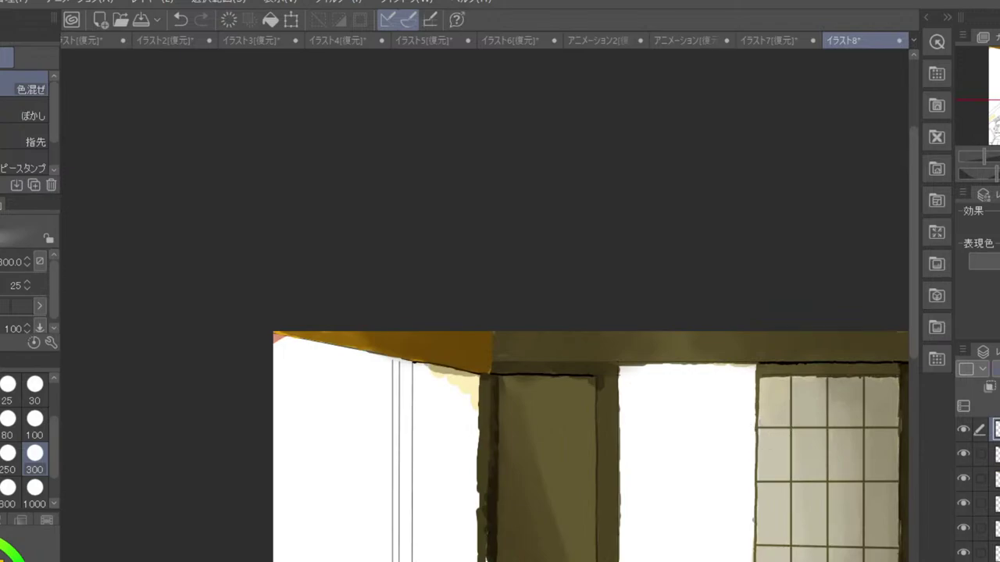
{"action": "left_click", "coordinate": [15, 434]}
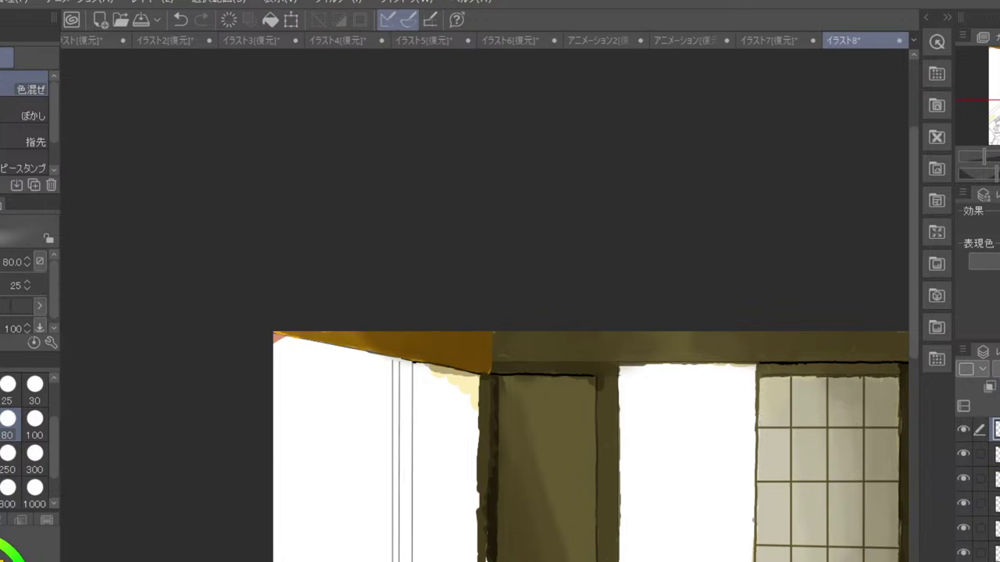
{"action": "key", "text": "b"}
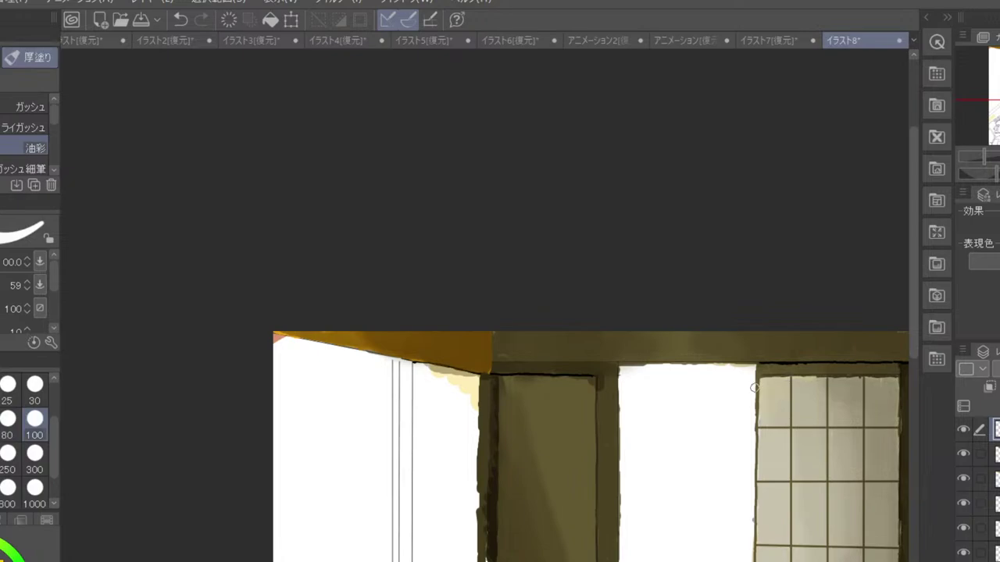
{"action": "left_click_drag", "start_coordinate": [760, 378], "coordinate": [759, 555]}
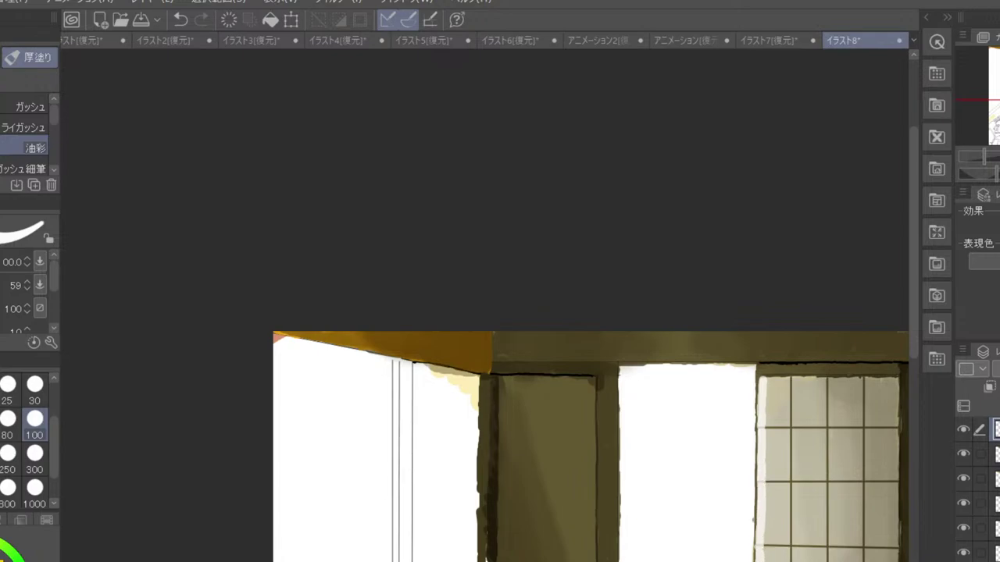
{"action": "scroll", "coordinate": [757, 558], "scroll_direction": "down", "scroll_amount": 3}
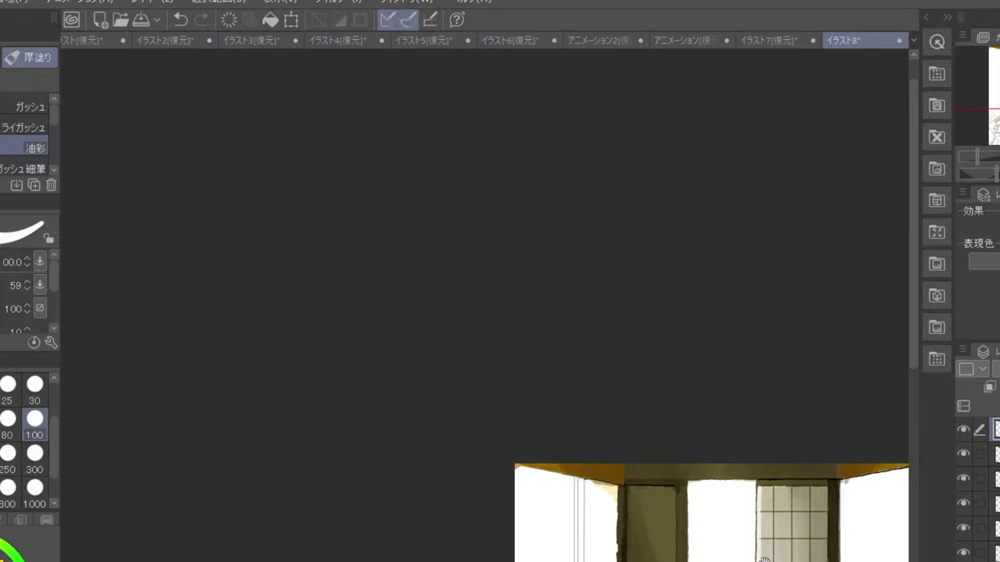
{"action": "left_click_drag", "start_coordinate": [763, 557], "coordinate": [762, 493]}
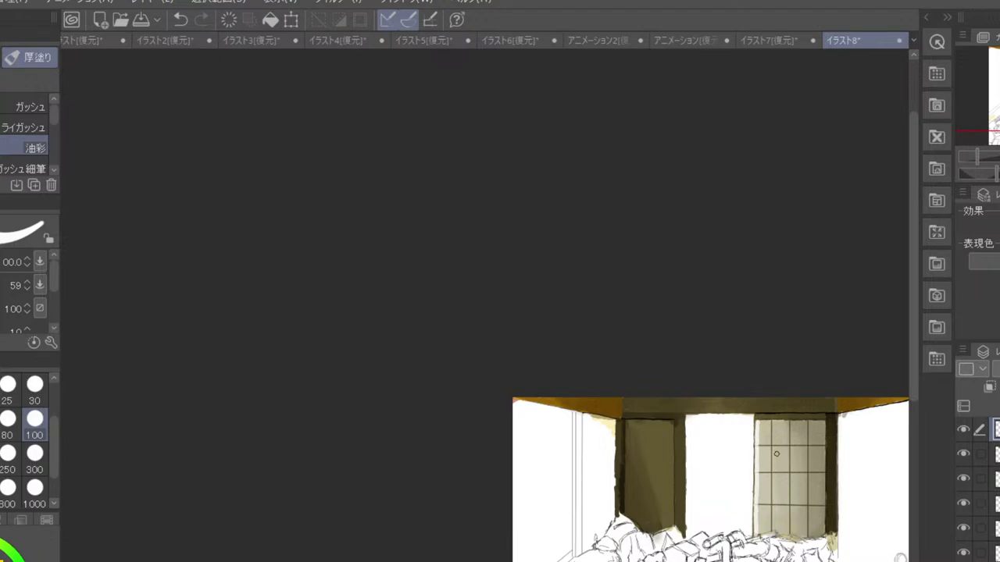
{"action": "scroll", "coordinate": [776, 454], "scroll_direction": "up", "scroll_amount": 4}
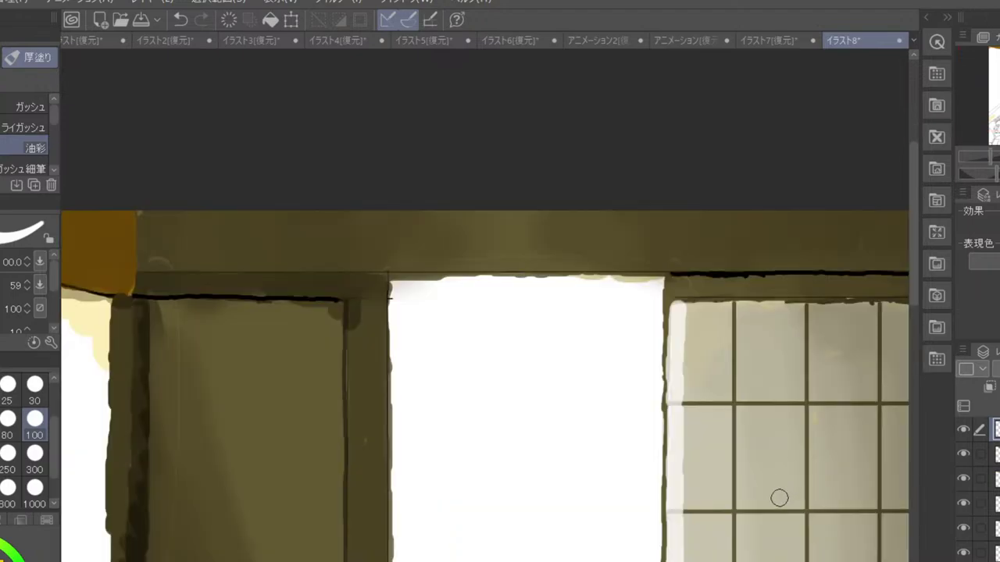
{"action": "left_click_drag", "start_coordinate": [786, 528], "coordinate": [775, 378]}
{"action": "left_click_drag", "start_coordinate": [781, 509], "coordinate": [763, 383]}
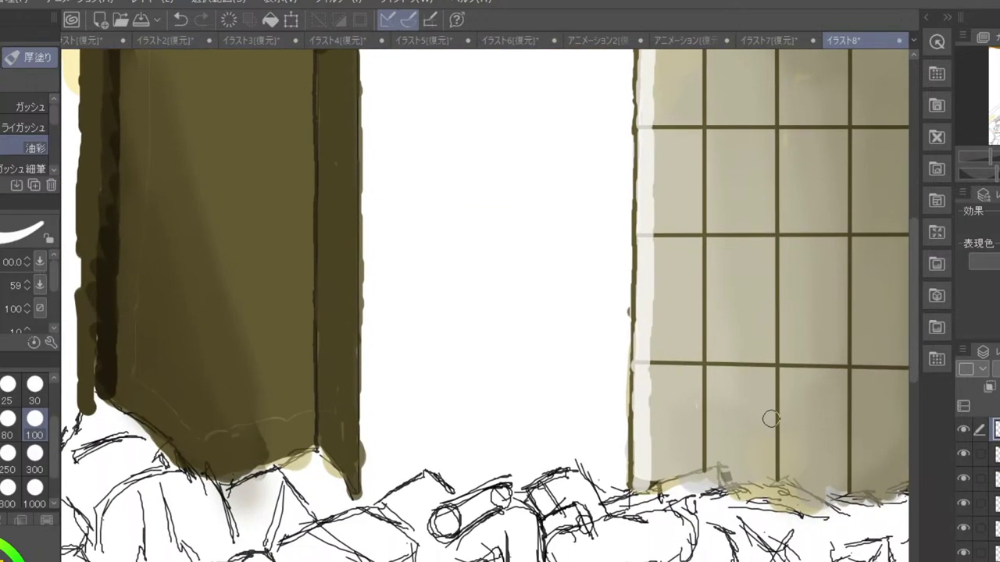
{"action": "scroll", "coordinate": [771, 413], "scroll_direction": "down", "scroll_amount": 2}
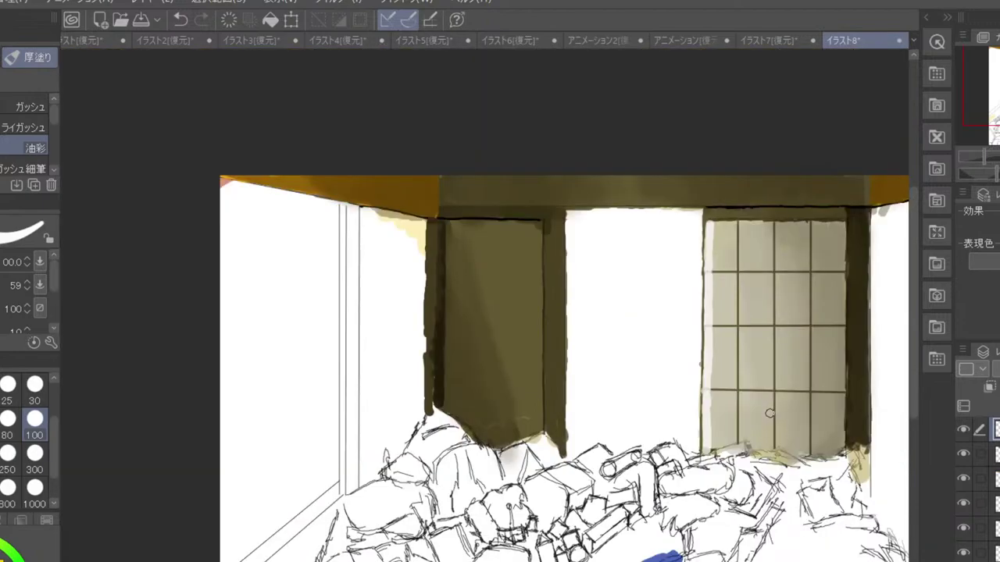
{"action": "left_click", "coordinate": [995, 453]}
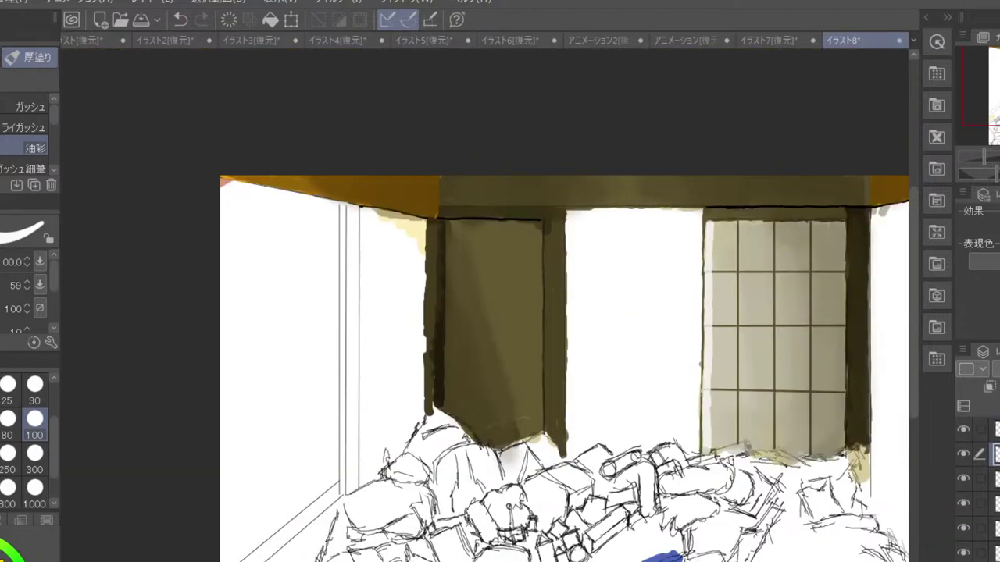
{"action": "key", "text": "j"}
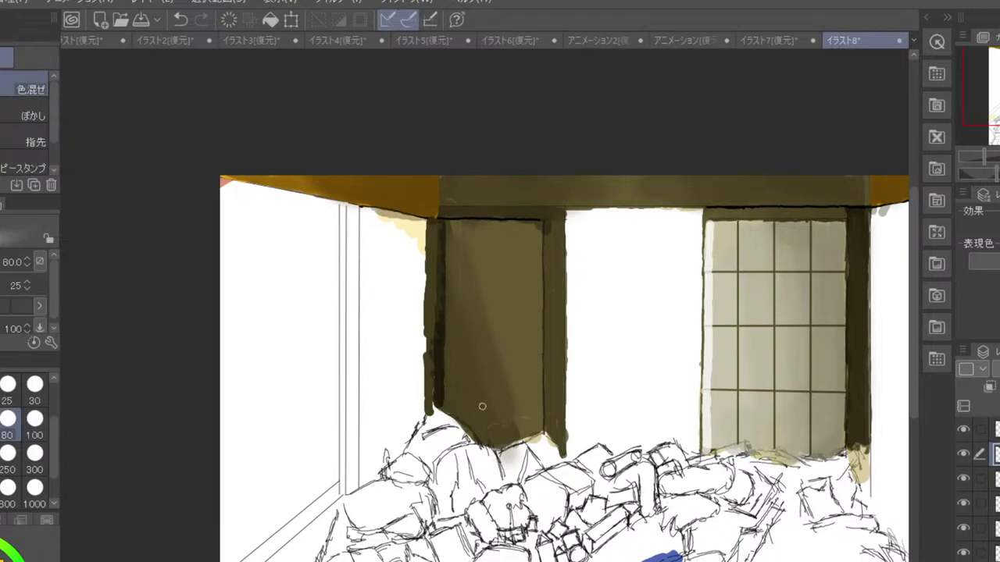
{"action": "left_click", "coordinate": [995, 428]}
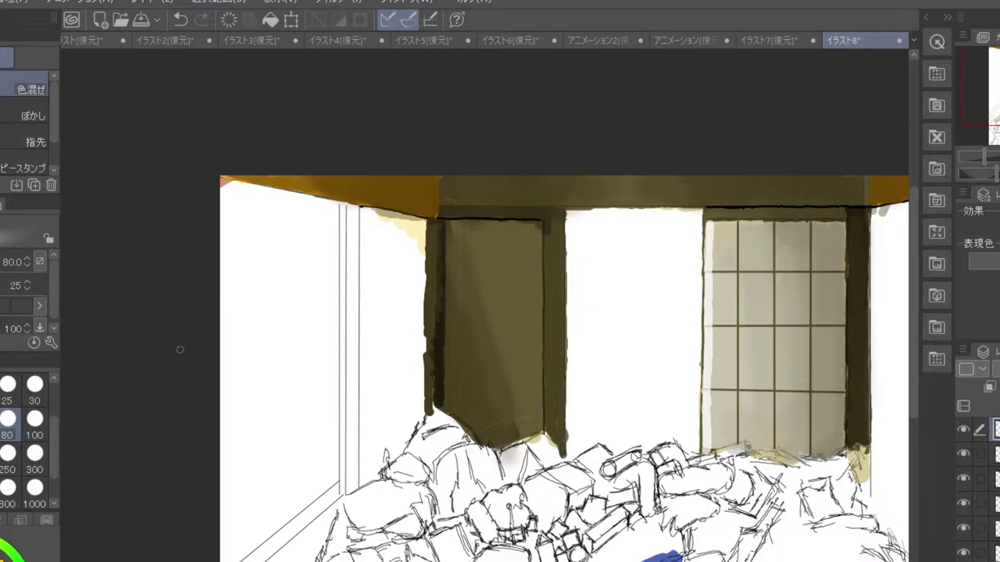
- Touch up the olive door panel's upper right corner using the oil paint brush at size 30
{"action": "key", "text": "b"}
{"action": "scroll", "coordinate": [520, 230], "scroll_direction": "up", "scroll_amount": 2}
{"action": "scroll", "coordinate": [562, 258], "scroll_direction": "up", "scroll_amount": 1}
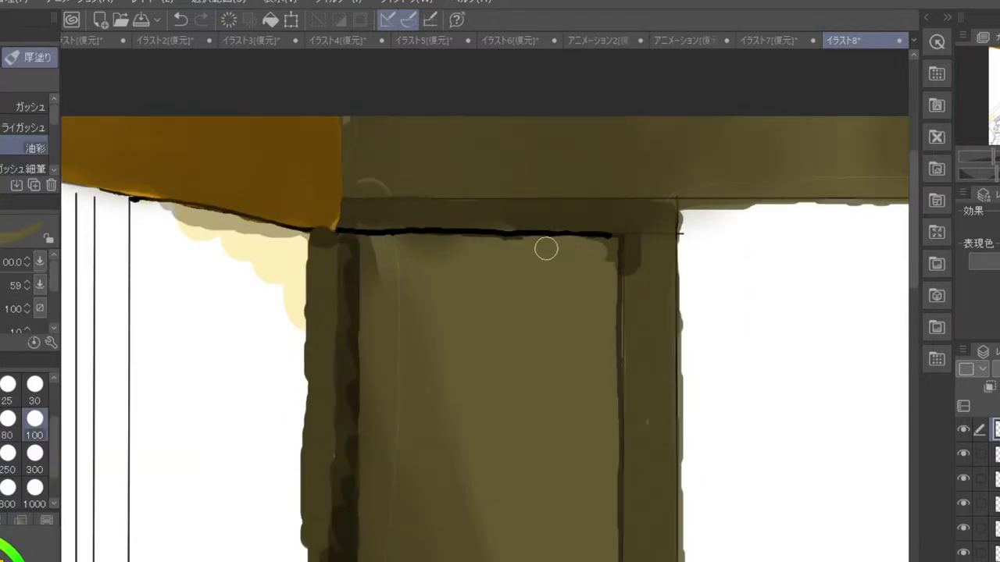
{"action": "key", "text": "bracketleft"}
{"action": "key", "text": "bracketleft"}
{"action": "key", "text": "bracketleft"}
{"action": "key", "text": "bracketleft"}
{"action": "key", "text": "bracketleft"}
{"action": "key", "text": "bracketleft"}
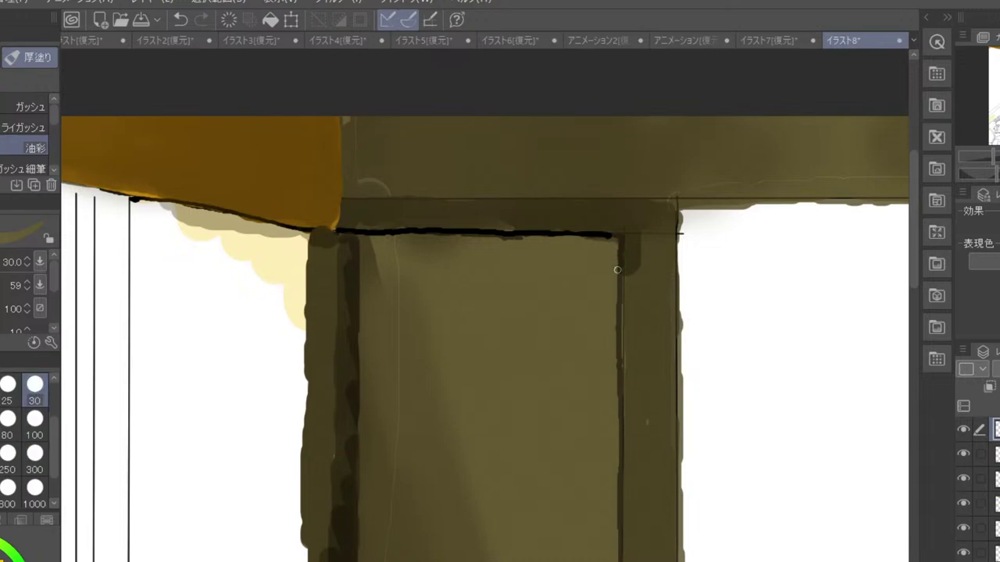
- Sample the left ceiling wedge's brown and paint over the yellow patch at the base of the left wall, using brush size 250
{"action": "scroll", "coordinate": [617, 269], "scroll_direction": "down", "scroll_amount": 3}
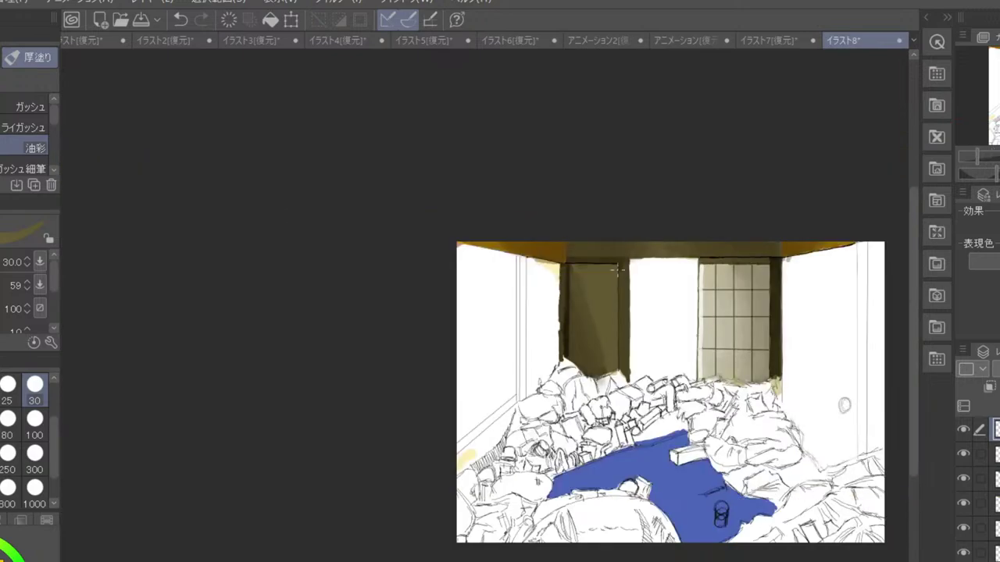
{"action": "left_click", "coordinate": [488, 442], "text": "alt"}
{"action": "left_click", "coordinate": [2, 560]}
{"action": "left_click", "coordinate": [8, 454]}
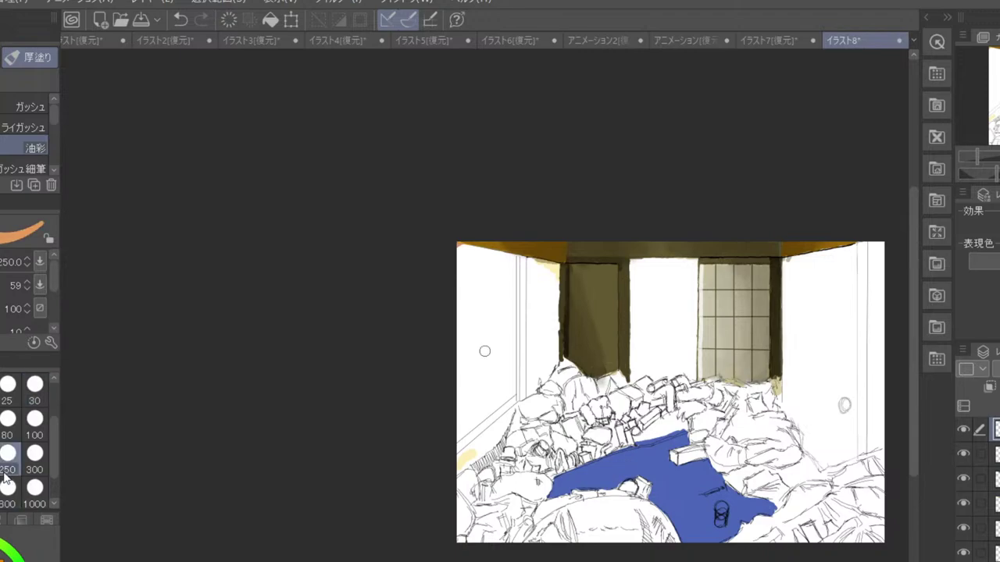
{"action": "left_click", "coordinate": [544, 251], "text": "alt"}
{"action": "left_click", "coordinate": [2, 560]}
{"action": "mouse_move", "coordinate": [460, 463]}
{"action": "left_mouse_down"}
{"action": "mouse_move", "coordinate": [472, 449]}
{"action": "mouse_move", "coordinate": [466, 461]}
{"action": "left_mouse_up"}
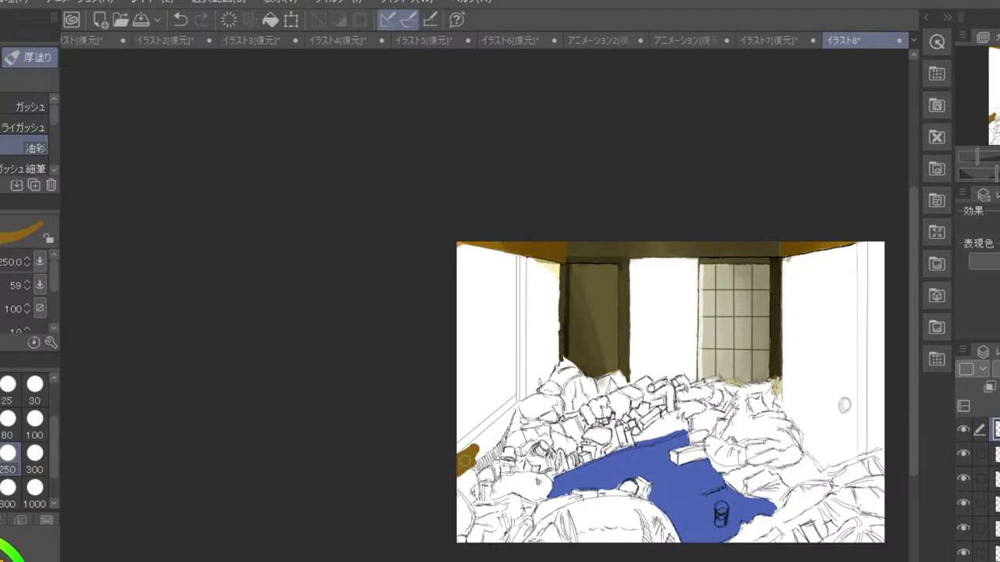
- Add a dark stroke at the door panel's upper right corner and fill the left wall's base strip with brown, using brush sizes 200 and 100
{"action": "scroll", "coordinate": [489, 412], "scroll_direction": "up", "scroll_amount": 3}
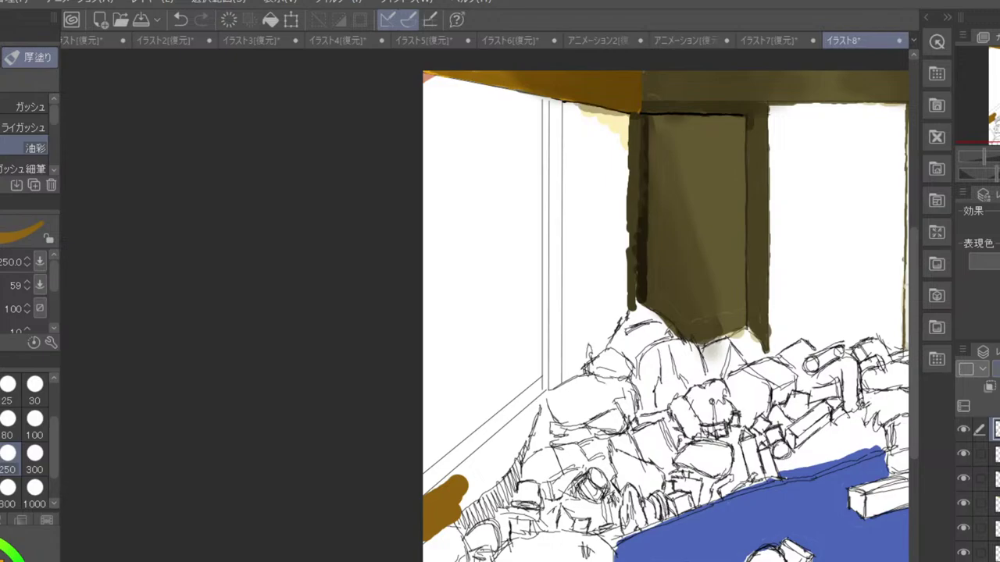
{"action": "left_click_drag", "start_coordinate": [712, 120], "coordinate": [744, 123]}
{"action": "left_click", "coordinate": [1, 460]}
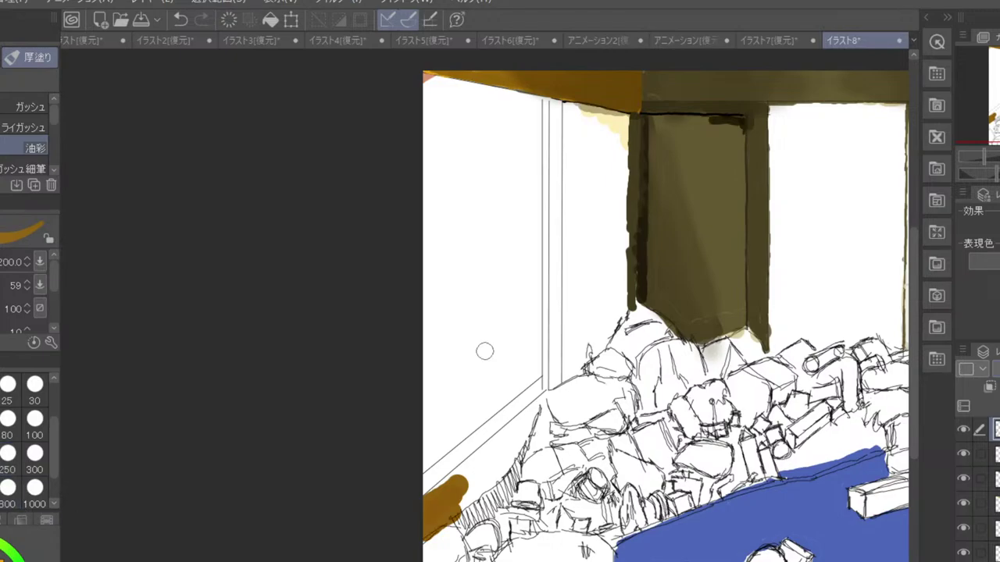
{"action": "mouse_move", "coordinate": [437, 495]}
{"action": "left_mouse_down"}
{"action": "mouse_move", "coordinate": [466, 475]}
{"action": "mouse_move", "coordinate": [444, 493]}
{"action": "mouse_move", "coordinate": [496, 446]}
{"action": "mouse_move", "coordinate": [462, 498]}
{"action": "mouse_move", "coordinate": [460, 521]}
{"action": "mouse_move", "coordinate": [498, 498]}
{"action": "mouse_move", "coordinate": [517, 448]}
{"action": "left_mouse_up"}
{"action": "left_click", "coordinate": [31, 438]}
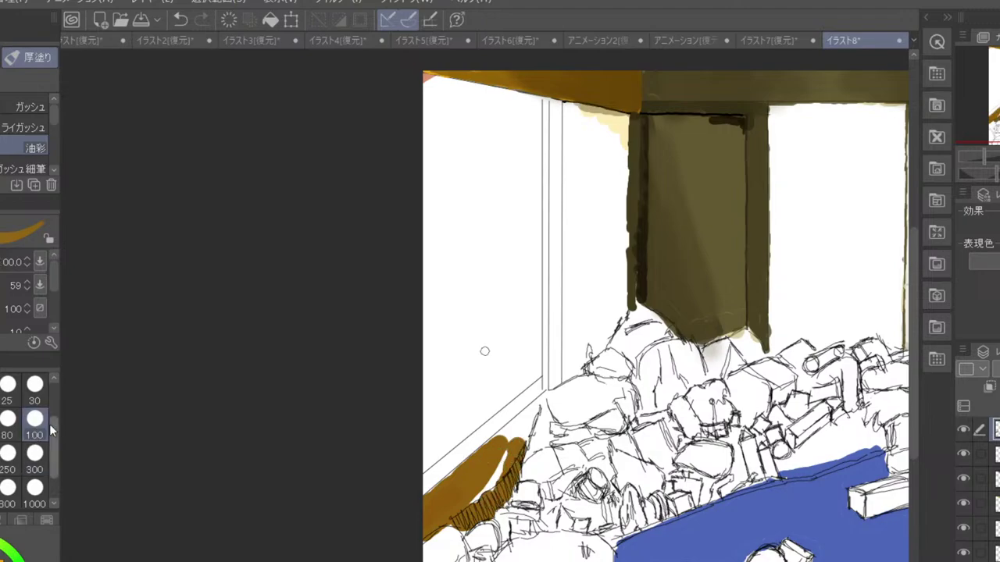
{"action": "mouse_move", "coordinate": [469, 507]}
{"action": "left_mouse_down"}
{"action": "mouse_move", "coordinate": [488, 477]}
{"action": "mouse_move", "coordinate": [504, 475]}
{"action": "mouse_move", "coordinate": [517, 445]}
{"action": "mouse_move", "coordinate": [498, 453]}
{"action": "mouse_move", "coordinate": [505, 437]}
{"action": "mouse_move", "coordinate": [493, 445]}
{"action": "mouse_move", "coordinate": [527, 429]}
{"action": "left_mouse_up"}
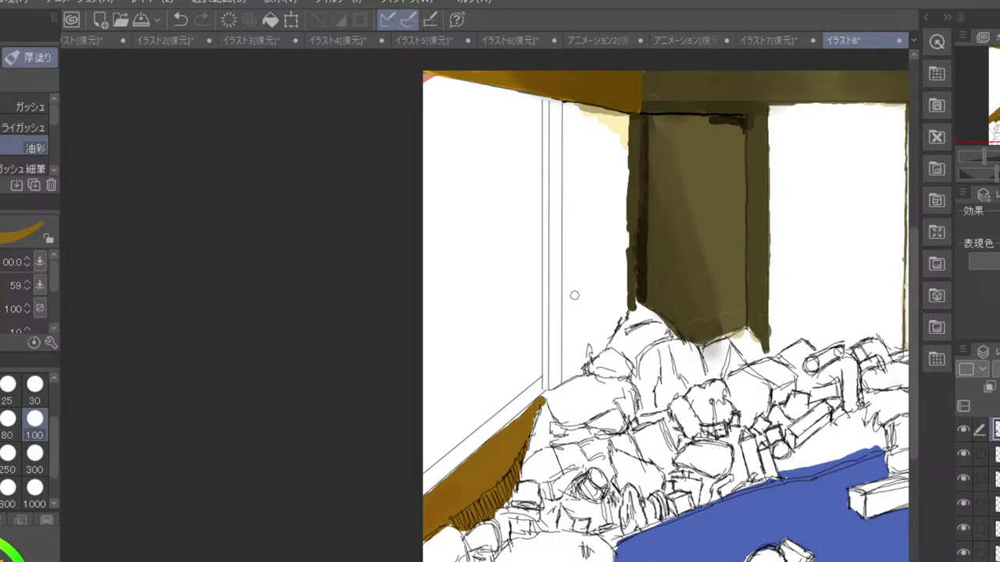
{"action": "mouse_move", "coordinate": [564, 112]}
{"action": "left_mouse_down"}
{"action": "mouse_move", "coordinate": [563, 137]}
{"action": "mouse_move", "coordinate": [574, 111]}
{"action": "mouse_move", "coordinate": [617, 114]}
{"action": "mouse_move", "coordinate": [596, 125]}
{"action": "left_mouse_up"}
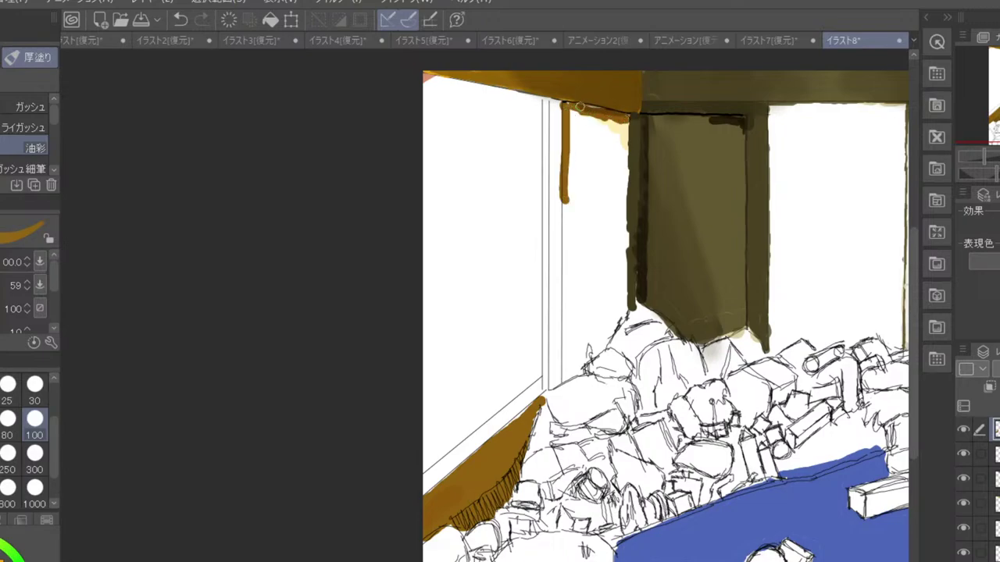
{"action": "key", "text": "ctrl+z"}
{"action": "key", "text": "ctrl+z"}
{"action": "key", "text": "ctrl+z"}
{"action": "key", "text": "ctrl+z"}
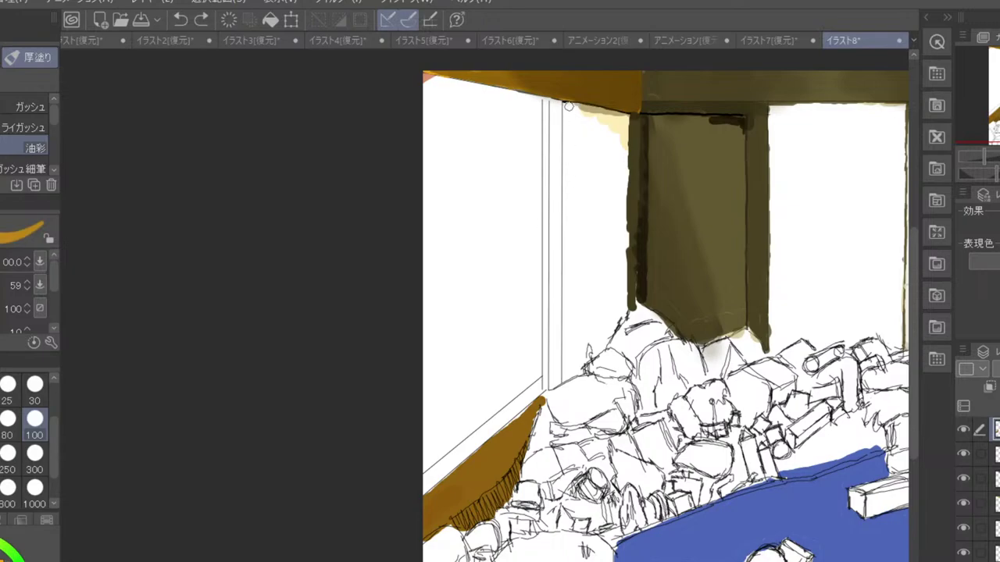
- Outline the narrow side panel of the left wall in orange-brown using the oil paint brush at size 100
{"action": "mouse_move", "coordinate": [568, 107]}
{"action": "left_mouse_down"}
{"action": "mouse_move", "coordinate": [624, 111]}
{"action": "mouse_move", "coordinate": [622, 170]}
{"action": "left_mouse_up"}
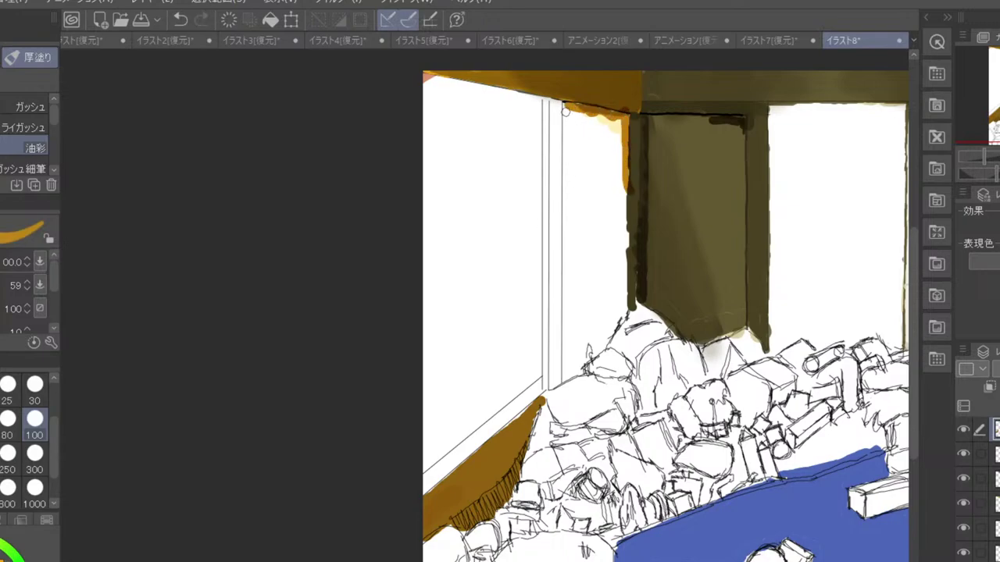
{"action": "left_click_drag", "start_coordinate": [565, 111], "coordinate": [569, 258]}
{"action": "key", "text": "ctrl+z"}
{"action": "key", "text": "ctrl+z"}
{"action": "mouse_move", "coordinate": [564, 108]}
{"action": "left_mouse_down"}
{"action": "mouse_move", "coordinate": [567, 379]}
{"action": "mouse_move", "coordinate": [598, 349]}
{"action": "mouse_move", "coordinate": [622, 293]}
{"action": "mouse_move", "coordinate": [615, 125]}
{"action": "left_mouse_up"}
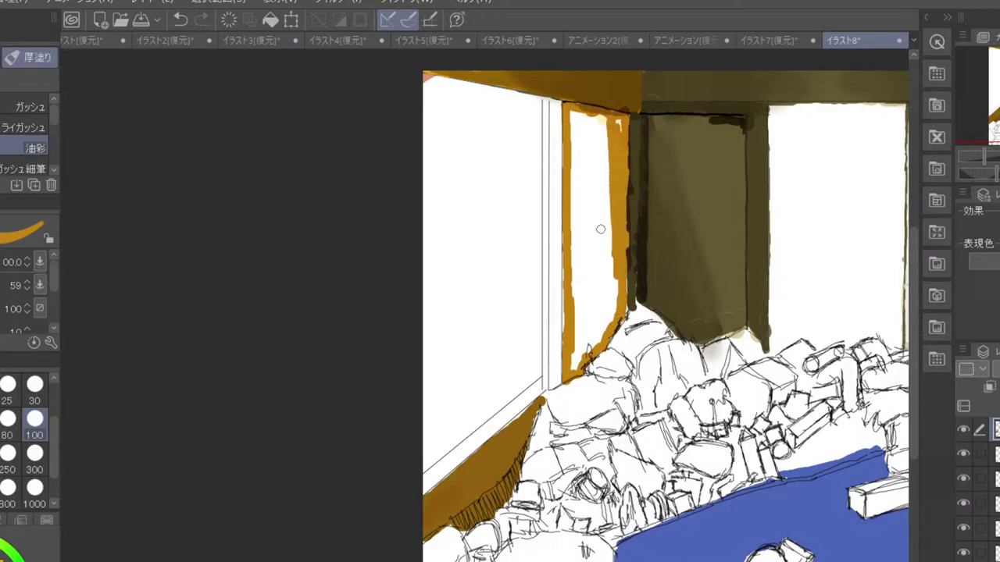
- Fill the inside of the outlined side panel with the same orange-brown at brush size 300
{"action": "left_click", "coordinate": [19, 497]}
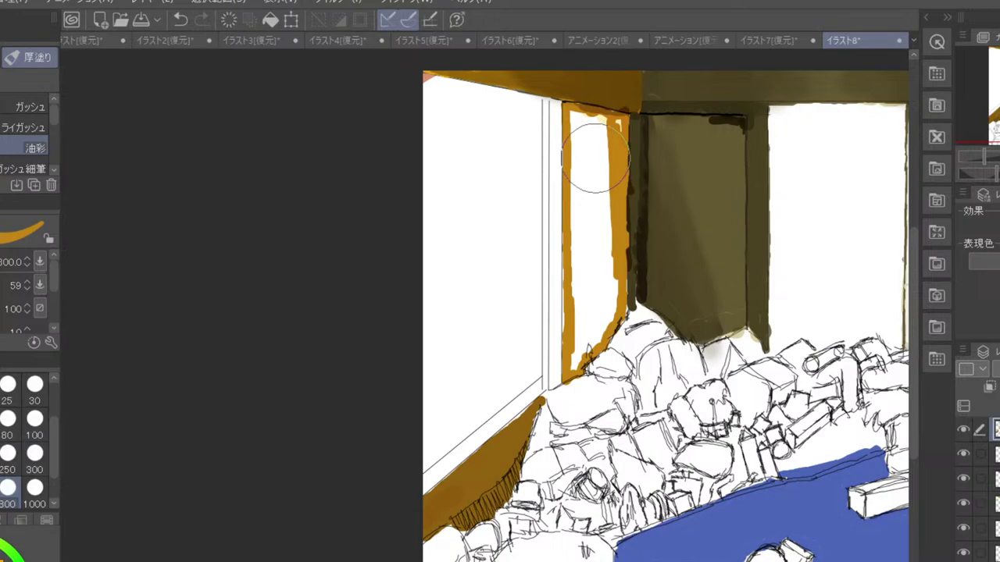
{"action": "left_click", "coordinate": [34, 455]}
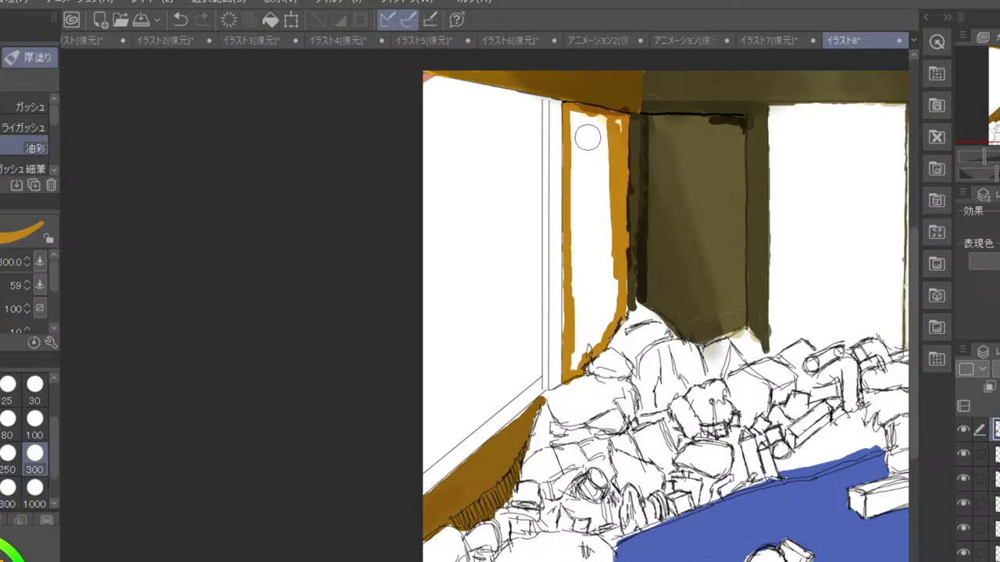
{"action": "mouse_move", "coordinate": [574, 118]}
{"action": "left_mouse_down"}
{"action": "mouse_move", "coordinate": [617, 123]}
{"action": "mouse_move", "coordinate": [618, 143]}
{"action": "mouse_move", "coordinate": [610, 204]}
{"action": "mouse_move", "coordinate": [601, 142]}
{"action": "mouse_move", "coordinate": [597, 233]}
{"action": "mouse_move", "coordinate": [584, 128]}
{"action": "mouse_move", "coordinate": [586, 286]}
{"action": "mouse_move", "coordinate": [584, 275]}
{"action": "mouse_move", "coordinate": [571, 359]}
{"action": "mouse_move", "coordinate": [577, 285]}
{"action": "left_mouse_up"}
{"action": "key", "text": "ctrl+z"}
{"action": "mouse_move", "coordinate": [588, 120]}
{"action": "left_mouse_down"}
{"action": "mouse_move", "coordinate": [611, 223]}
{"action": "mouse_move", "coordinate": [601, 147]}
{"action": "mouse_move", "coordinate": [588, 132]}
{"action": "mouse_move", "coordinate": [578, 139]}
{"action": "mouse_move", "coordinate": [579, 250]}
{"action": "mouse_move", "coordinate": [596, 162]}
{"action": "mouse_move", "coordinate": [574, 353]}
{"action": "mouse_move", "coordinate": [604, 271]}
{"action": "mouse_move", "coordinate": [596, 309]}
{"action": "left_mouse_up"}
{"action": "mouse_move", "coordinate": [612, 152]}
{"action": "left_mouse_down"}
{"action": "mouse_move", "coordinate": [607, 132]}
{"action": "mouse_move", "coordinate": [613, 142]}
{"action": "left_mouse_up"}
- Sample the post's olive between the orange panel and the door, and darken the whole post at brush size 80
{"action": "scroll", "coordinate": [613, 141], "scroll_direction": "up", "scroll_amount": 3}
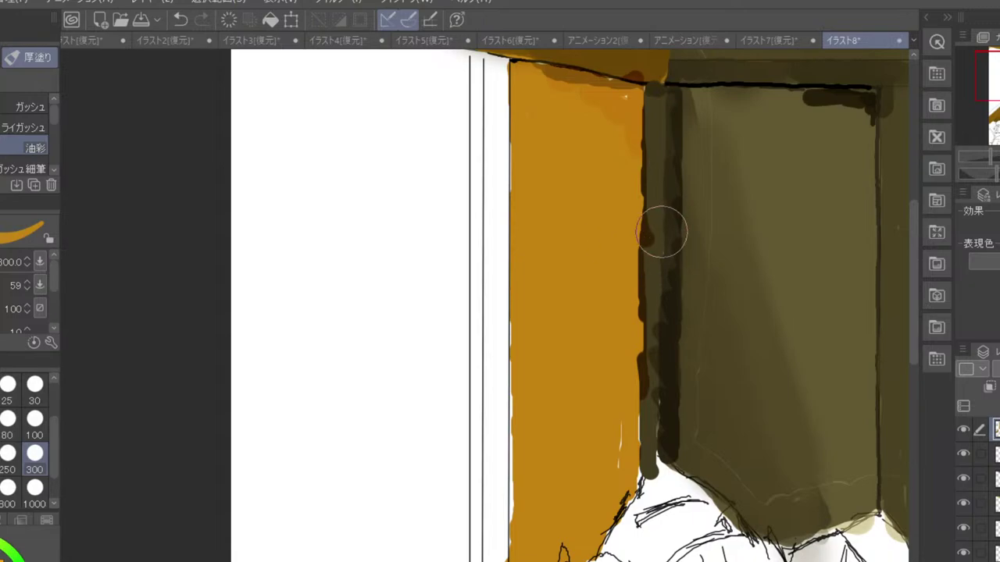
{"action": "left_click", "coordinate": [653, 249], "text": "alt"}
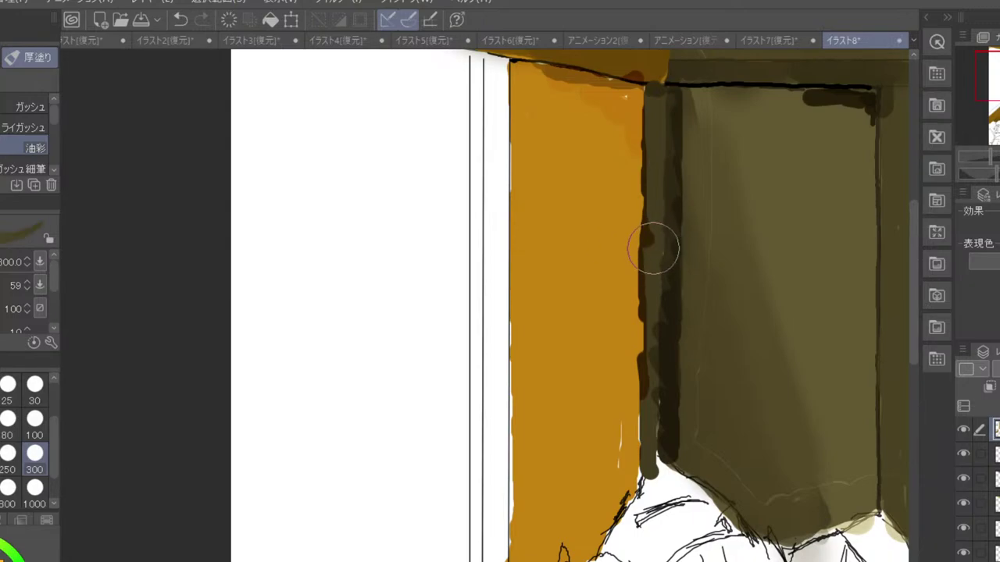
{"action": "left_click", "coordinate": [8, 419]}
{"action": "left_click_drag", "start_coordinate": [648, 97], "coordinate": [646, 452]}
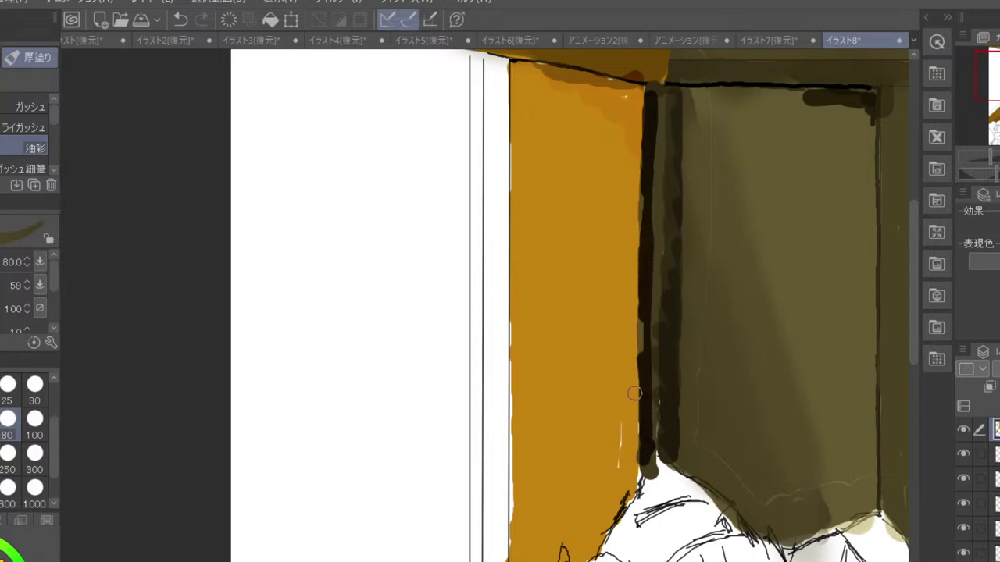
{"action": "left_click_drag", "start_coordinate": [661, 100], "coordinate": [648, 344]}
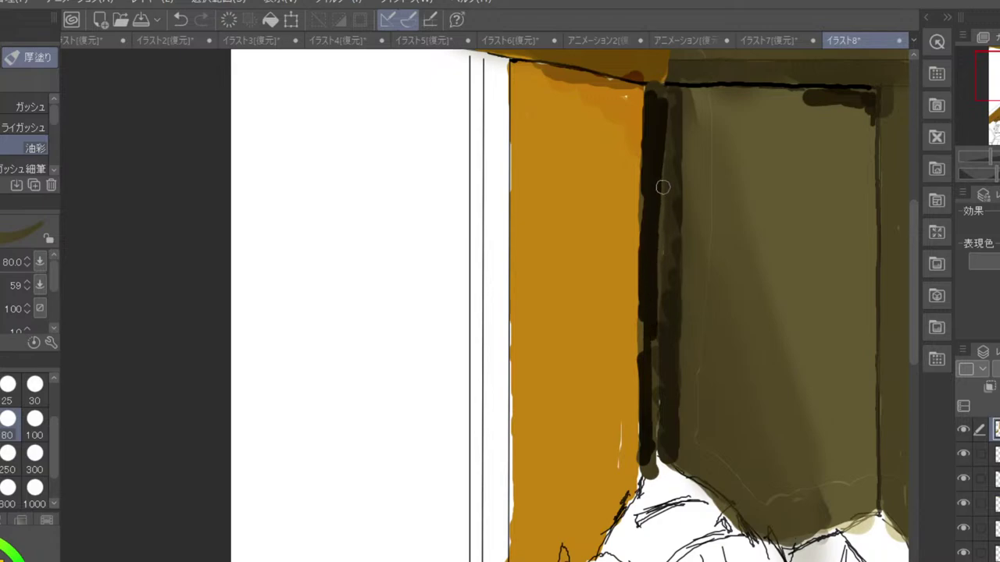
{"action": "left_click_drag", "start_coordinate": [661, 104], "coordinate": [652, 352]}
{"action": "mouse_move", "coordinate": [662, 228]}
{"action": "left_mouse_down"}
{"action": "mouse_move", "coordinate": [644, 399]}
{"action": "mouse_move", "coordinate": [640, 385]}
{"action": "mouse_move", "coordinate": [647, 323]}
{"action": "mouse_move", "coordinate": [651, 445]}
{"action": "mouse_move", "coordinate": [640, 471]}
{"action": "left_mouse_up"}
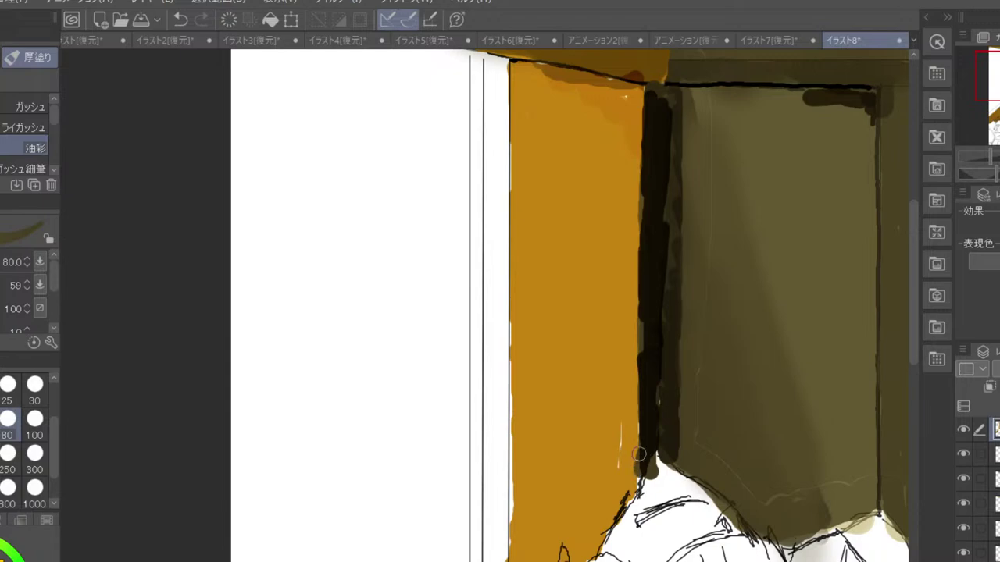
- Sample the side panel's orange-brown and paint a deeper strip along its edge beside the dark post
{"action": "scroll", "coordinate": [638, 455], "scroll_direction": "down", "scroll_amount": 4}
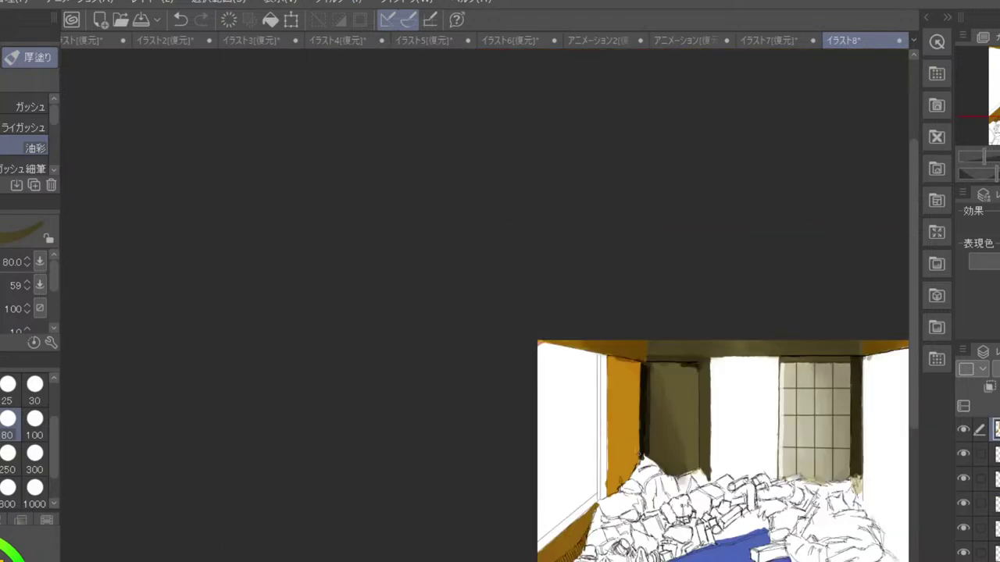
{"action": "scroll", "coordinate": [684, 304], "scroll_direction": "up", "scroll_amount": 2}
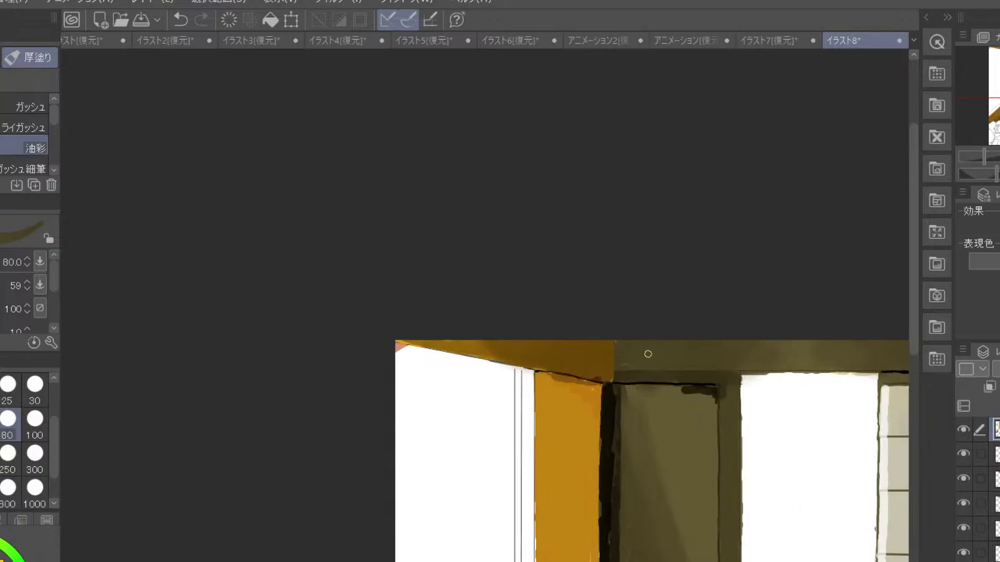
{"action": "left_click", "coordinate": [585, 469], "text": "alt"}
{"action": "mouse_move", "coordinate": [598, 394]}
{"action": "left_mouse_down"}
{"action": "mouse_move", "coordinate": [593, 479]}
{"action": "mouse_move", "coordinate": [588, 381]}
{"action": "mouse_move", "coordinate": [595, 557]}
{"action": "mouse_move", "coordinate": [582, 417]}
{"action": "left_mouse_up"}
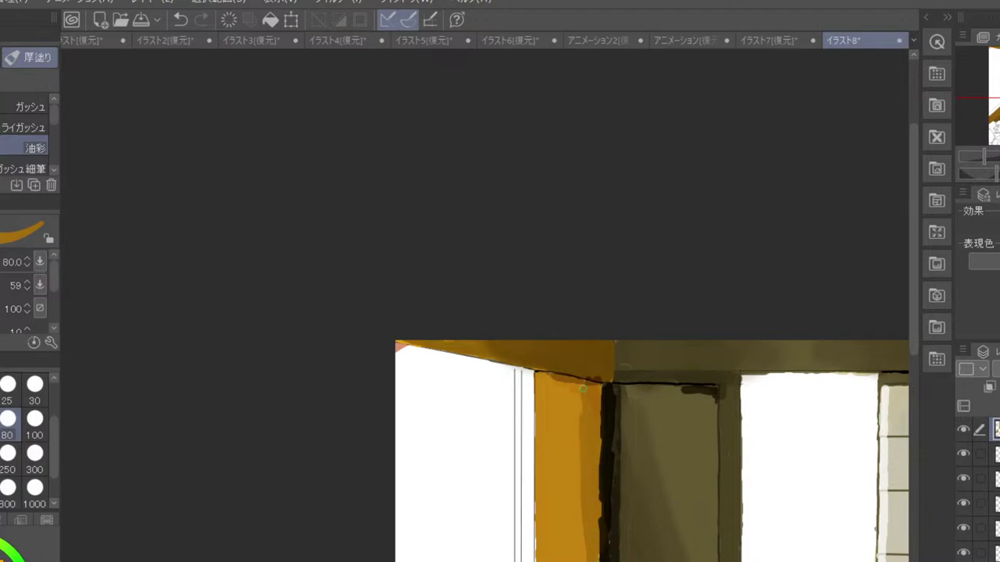
{"action": "left_click_drag", "start_coordinate": [579, 514], "coordinate": [574, 382]}
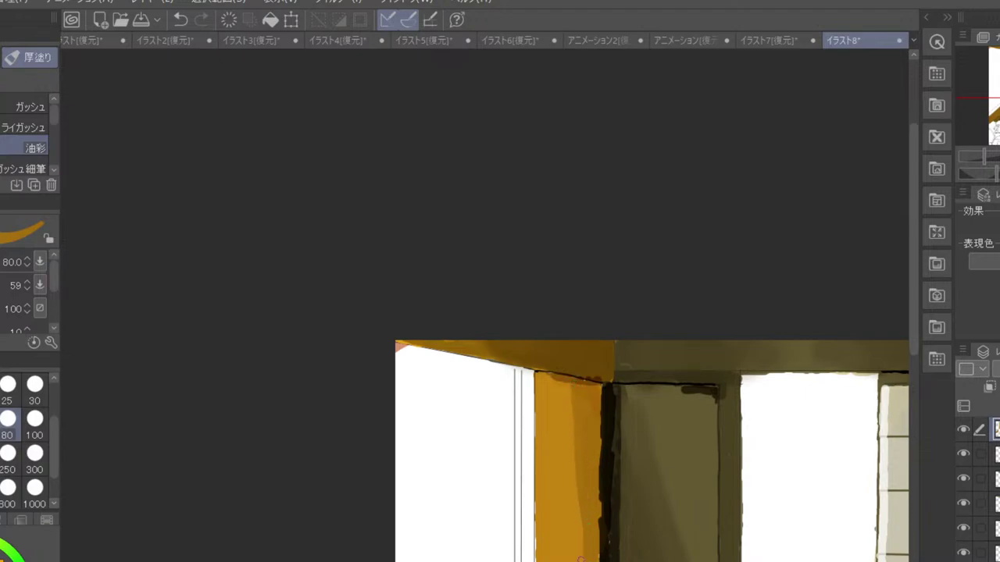
- Soften the shading on the orange side panel with the colour mixing tool at sizes 250 and 200
{"action": "key", "text": "j"}
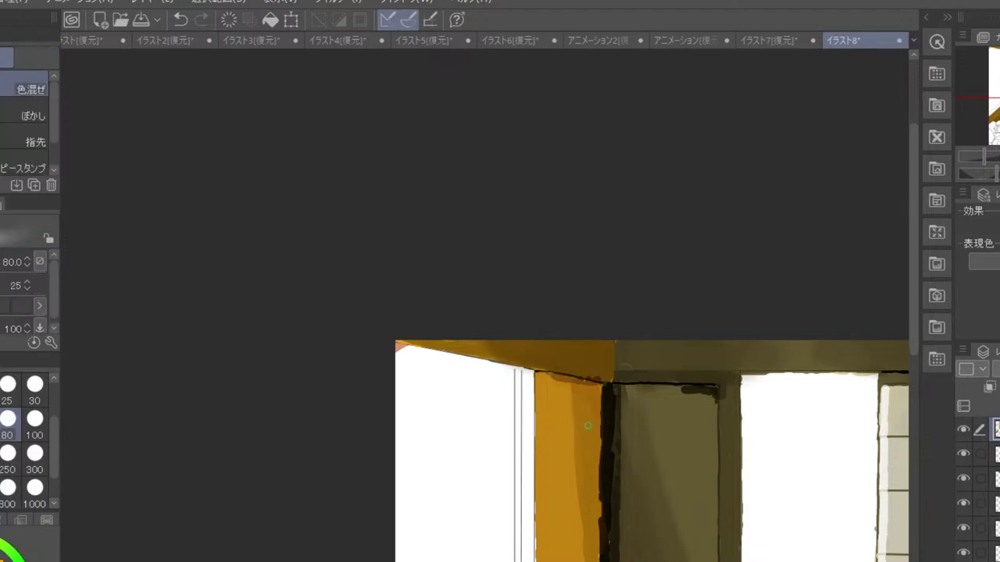
{"action": "left_click", "coordinate": [8, 453]}
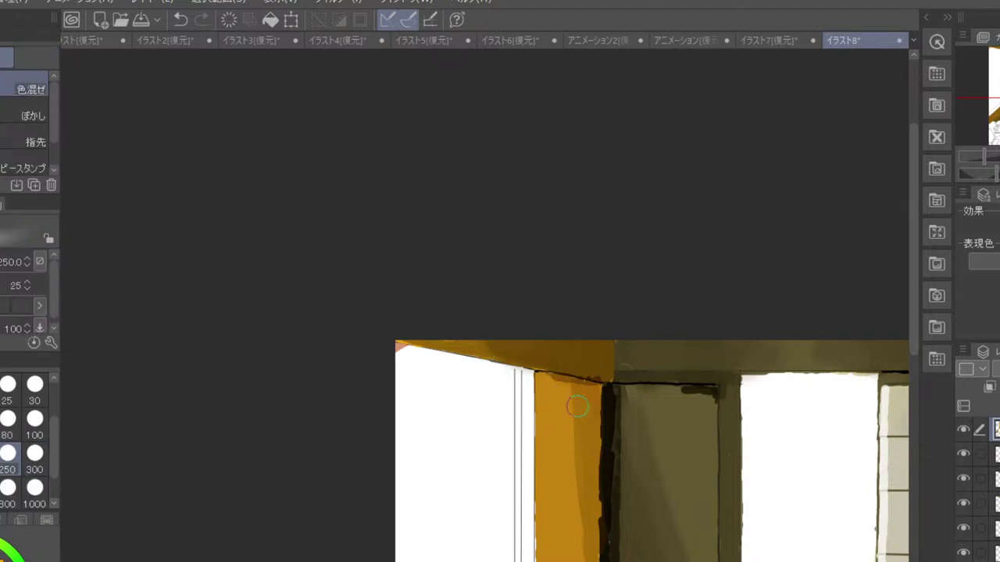
{"action": "mouse_move", "coordinate": [586, 409]}
{"action": "left_mouse_down"}
{"action": "mouse_move", "coordinate": [578, 387]}
{"action": "mouse_move", "coordinate": [580, 550]}
{"action": "left_mouse_up"}
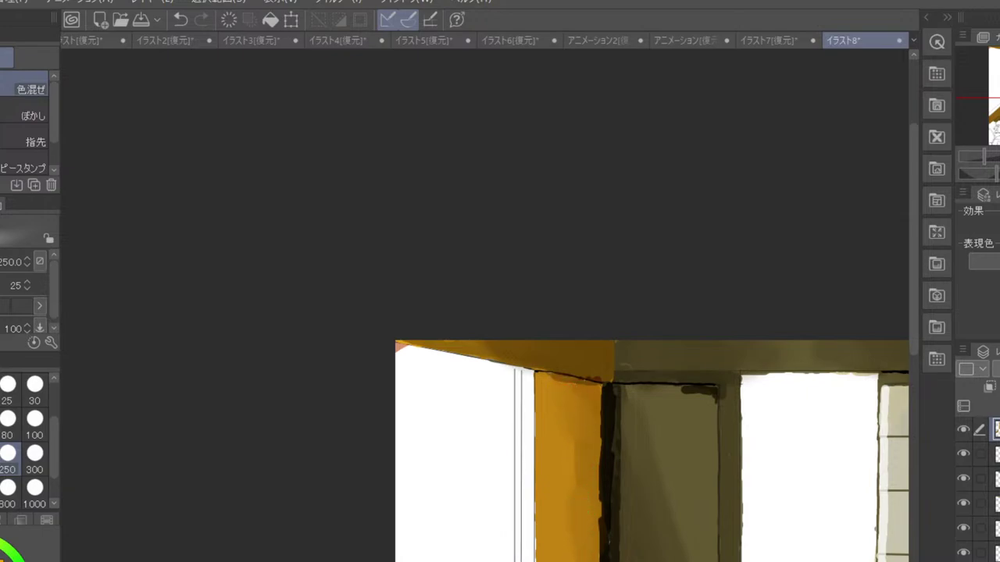
{"action": "mouse_move", "coordinate": [586, 494]}
{"action": "left_mouse_down"}
{"action": "mouse_move", "coordinate": [572, 502]}
{"action": "mouse_move", "coordinate": [581, 427]}
{"action": "mouse_move", "coordinate": [565, 382]}
{"action": "mouse_move", "coordinate": [586, 397]}
{"action": "mouse_move", "coordinate": [574, 403]}
{"action": "mouse_move", "coordinate": [574, 482]}
{"action": "left_mouse_up"}
{"action": "key", "text": "bracketleft"}
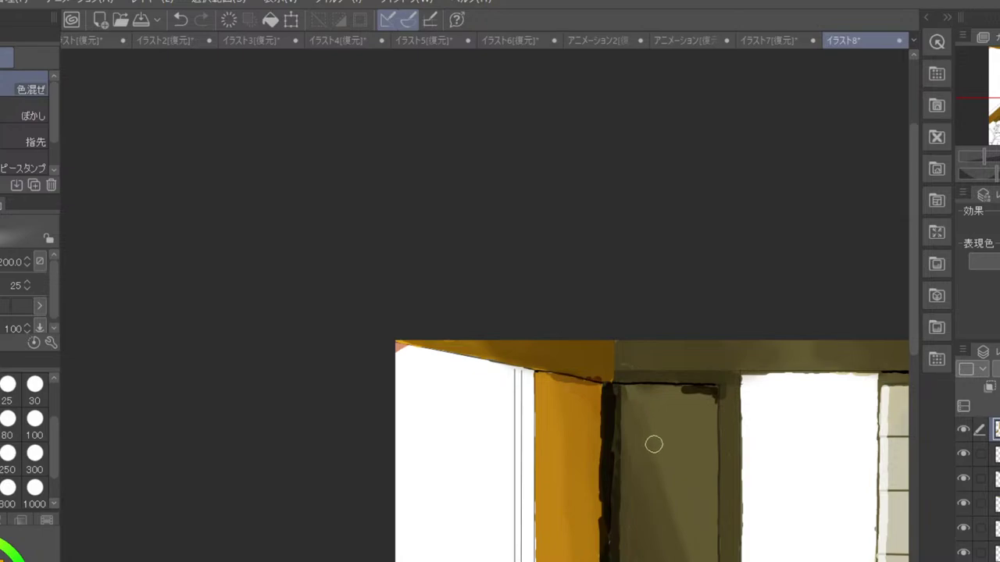
{"action": "left_click_drag", "start_coordinate": [657, 457], "coordinate": [645, 303]}
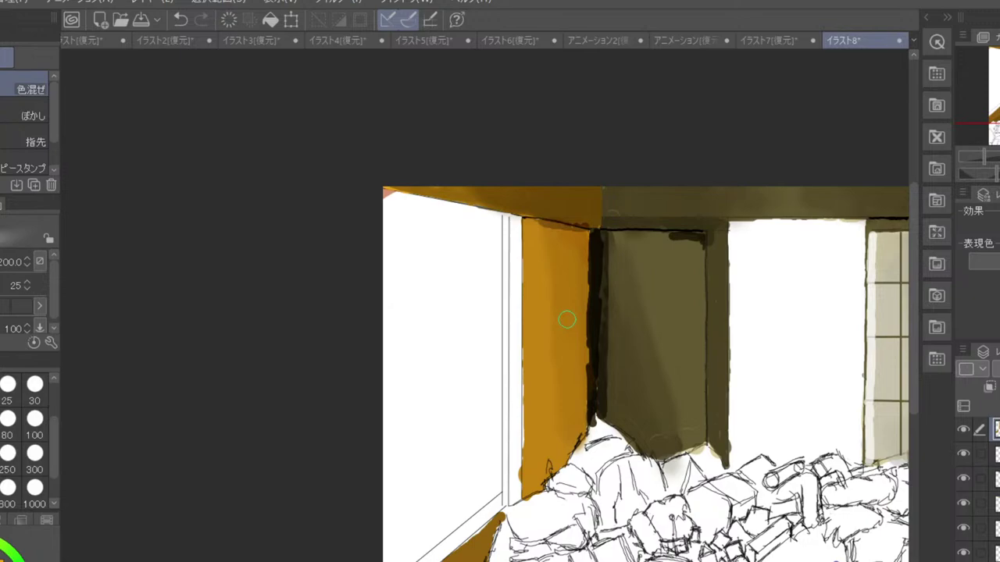
{"action": "scroll", "coordinate": [566, 319], "scroll_direction": "down", "scroll_amount": 2}
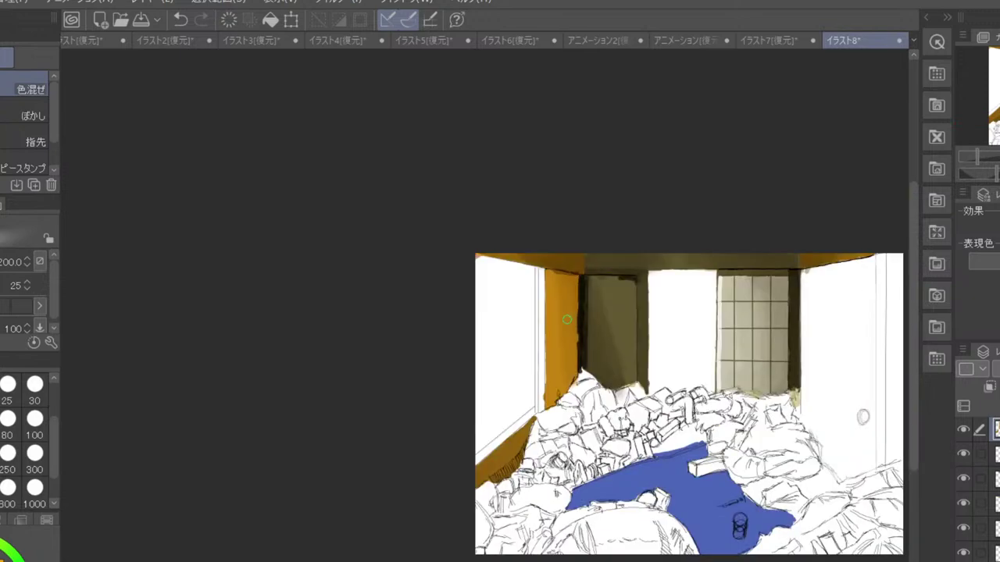
{"action": "scroll", "coordinate": [567, 319], "scroll_direction": "down", "scroll_amount": 2}
{"action": "scroll", "coordinate": [567, 319], "scroll_direction": "up", "scroll_amount": 2}
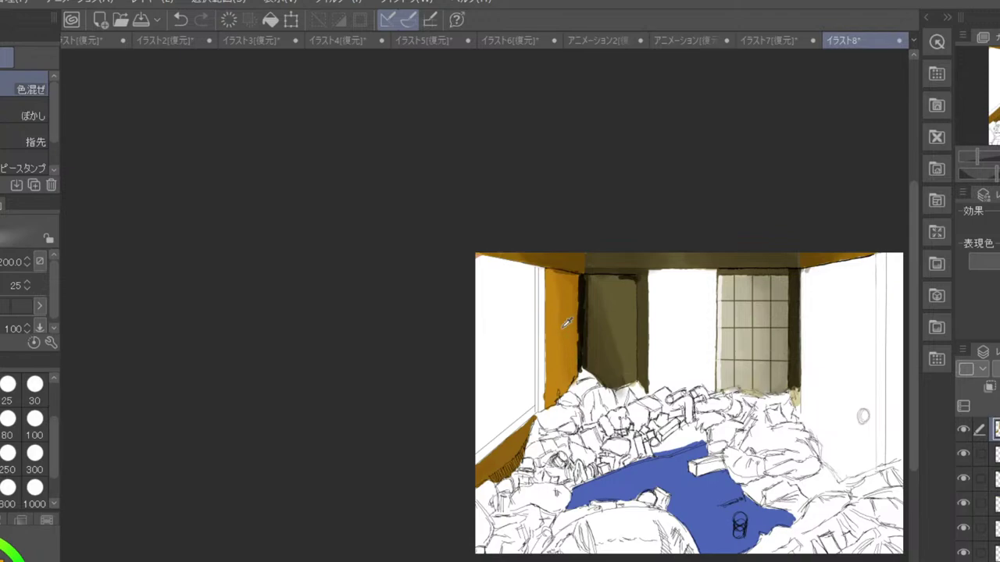
{"action": "scroll", "coordinate": [556, 328], "scroll_direction": "up", "scroll_amount": 2}
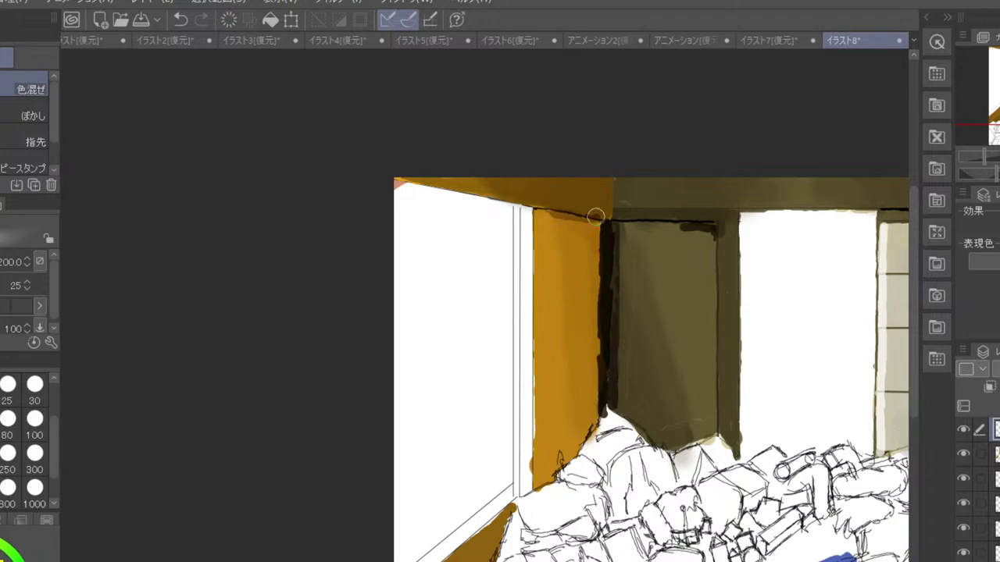
- Tint the entire orange side panel with an olive tone using the oil paint brush at size 250
{"action": "key", "text": "b"}
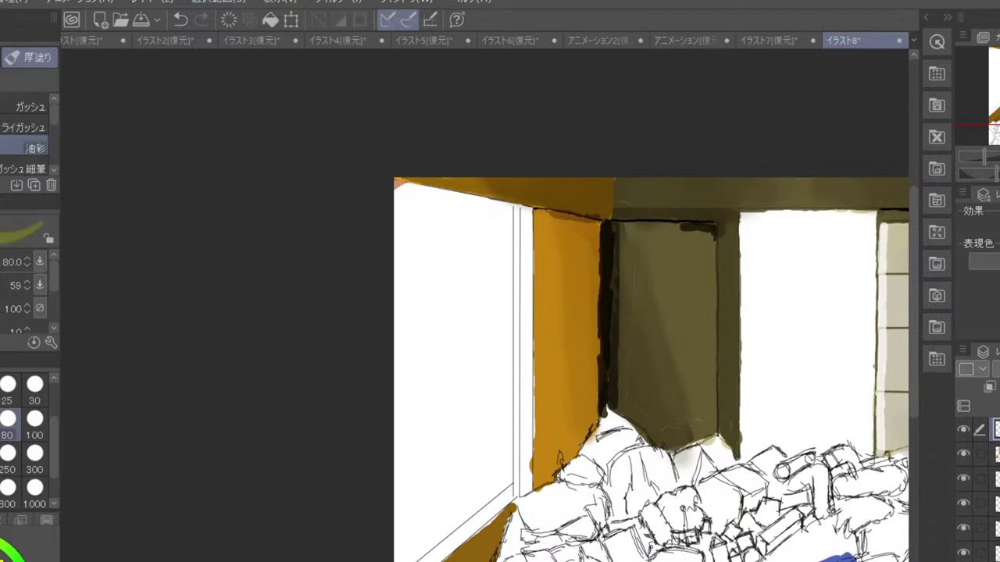
{"action": "left_click_drag", "start_coordinate": [582, 235], "coordinate": [587, 296]}
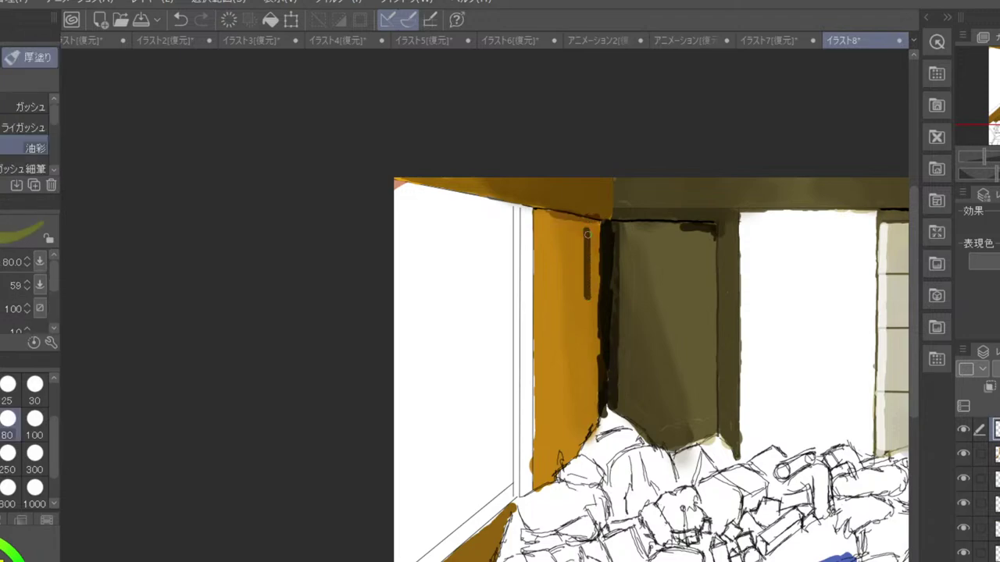
{"action": "key", "text": "ctrl+z"}
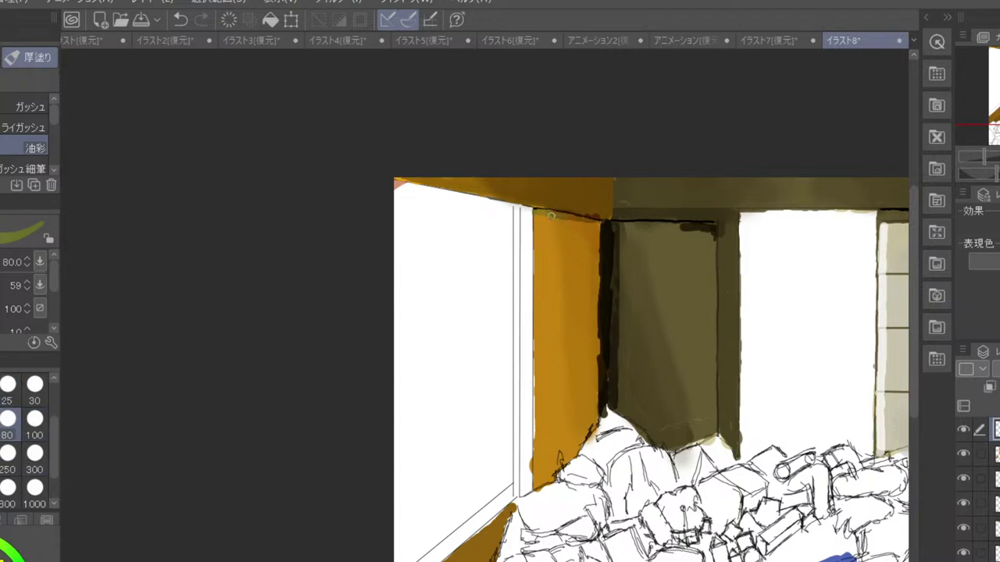
{"action": "left_click", "coordinate": [11, 459]}
{"action": "mouse_move", "coordinate": [551, 226]}
{"action": "left_mouse_down"}
{"action": "mouse_move", "coordinate": [560, 347]}
{"action": "mouse_move", "coordinate": [567, 304]}
{"action": "left_mouse_up"}
{"action": "mouse_move", "coordinate": [567, 243]}
{"action": "left_mouse_down"}
{"action": "mouse_move", "coordinate": [545, 224]}
{"action": "mouse_move", "coordinate": [583, 233]}
{"action": "mouse_move", "coordinate": [587, 412]}
{"action": "mouse_move", "coordinate": [542, 474]}
{"action": "mouse_move", "coordinate": [545, 234]}
{"action": "mouse_move", "coordinate": [549, 370]}
{"action": "mouse_move", "coordinate": [557, 323]}
{"action": "mouse_move", "coordinate": [572, 325]}
{"action": "mouse_move", "coordinate": [570, 418]}
{"action": "mouse_move", "coordinate": [577, 378]}
{"action": "mouse_move", "coordinate": [557, 442]}
{"action": "mouse_move", "coordinate": [549, 359]}
{"action": "mouse_move", "coordinate": [543, 461]}
{"action": "mouse_move", "coordinate": [571, 233]}
{"action": "left_mouse_up"}
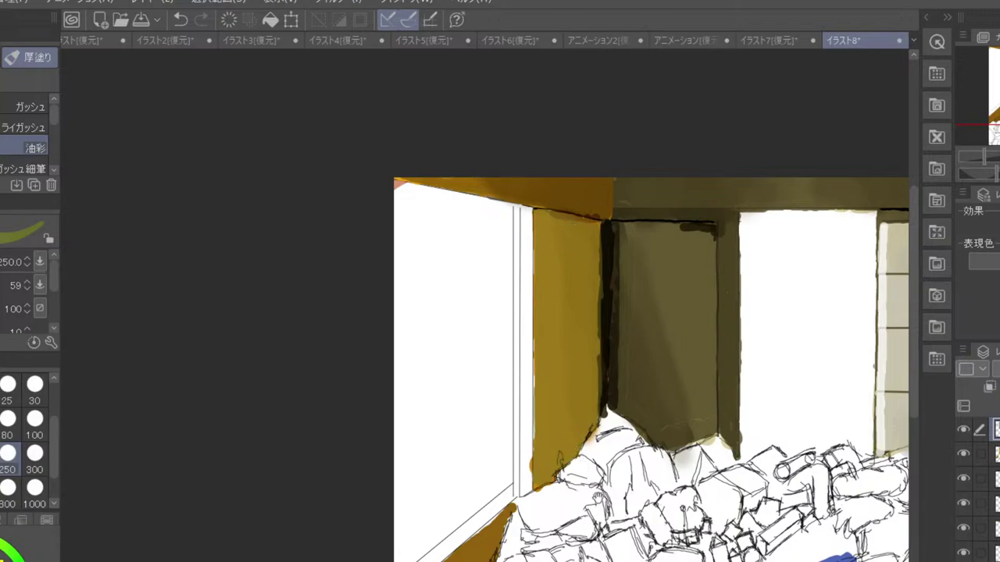
- Tint the brown base strip of the left wall with the same olive tone at brush size 100
{"action": "left_click_drag", "start_coordinate": [597, 499], "coordinate": [596, 361]}
{"action": "left_click", "coordinate": [35, 421]}
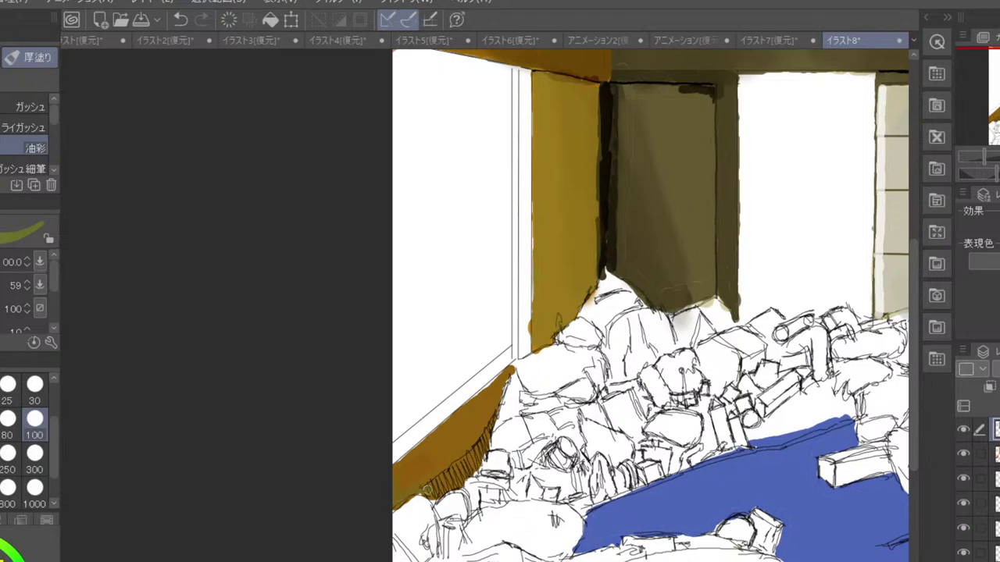
{"action": "mouse_move", "coordinate": [446, 489]}
{"action": "left_mouse_down"}
{"action": "mouse_move", "coordinate": [482, 455]}
{"action": "mouse_move", "coordinate": [489, 414]}
{"action": "left_mouse_up"}
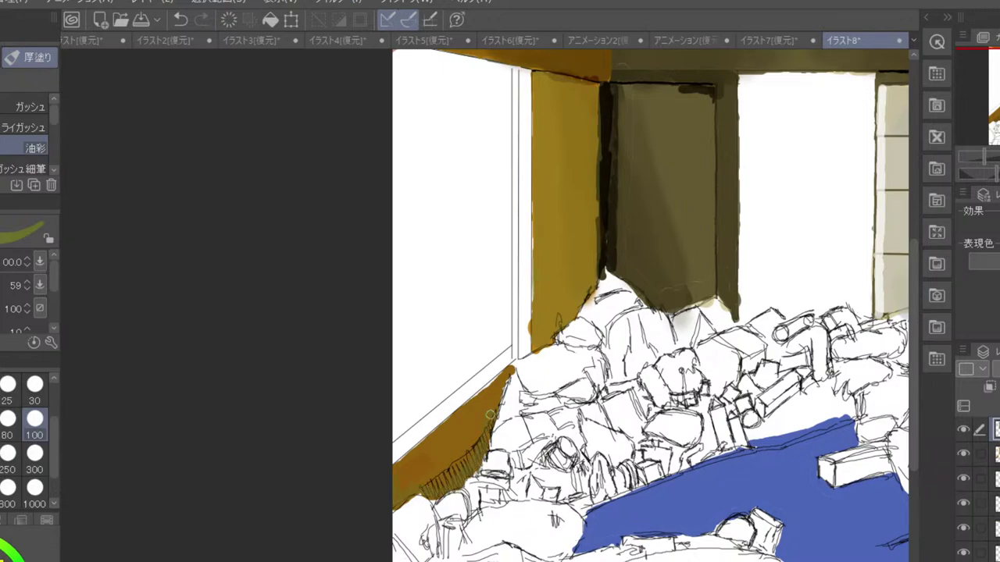
{"action": "mouse_move", "coordinate": [484, 404]}
{"action": "left_mouse_down"}
{"action": "mouse_move", "coordinate": [465, 457]}
{"action": "mouse_move", "coordinate": [449, 457]}
{"action": "mouse_move", "coordinate": [432, 477]}
{"action": "mouse_move", "coordinate": [416, 462]}
{"action": "left_mouse_up"}
- Pick a darker olive-brown and shade the base strip's lower edge along the rubble at brush size 100
{"action": "scroll", "coordinate": [389, 470], "scroll_direction": "down", "scroll_amount": 3}
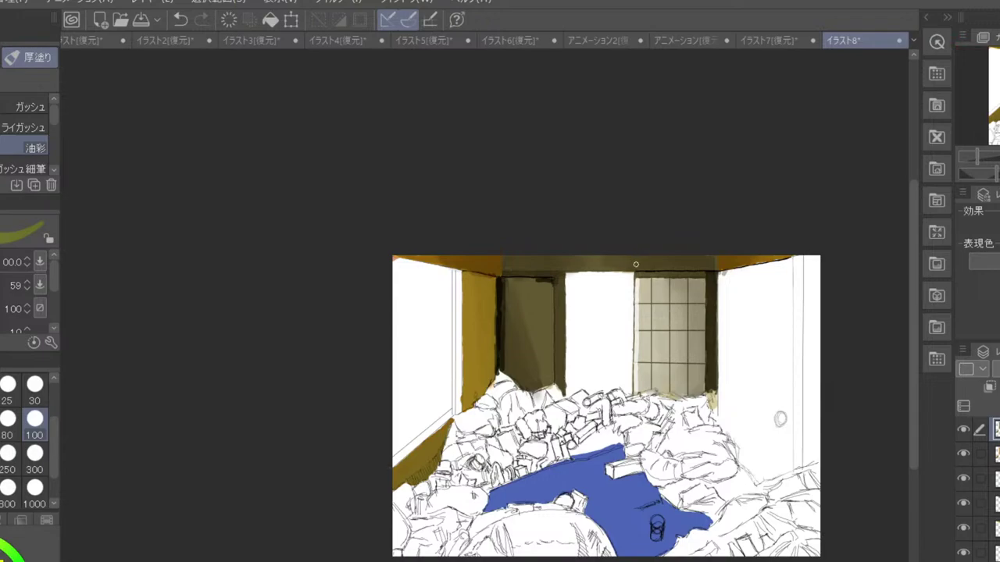
{"action": "scroll", "coordinate": [636, 264], "scroll_direction": "down", "scroll_amount": 1}
{"action": "scroll", "coordinate": [636, 261], "scroll_direction": "up", "scroll_amount": 1}
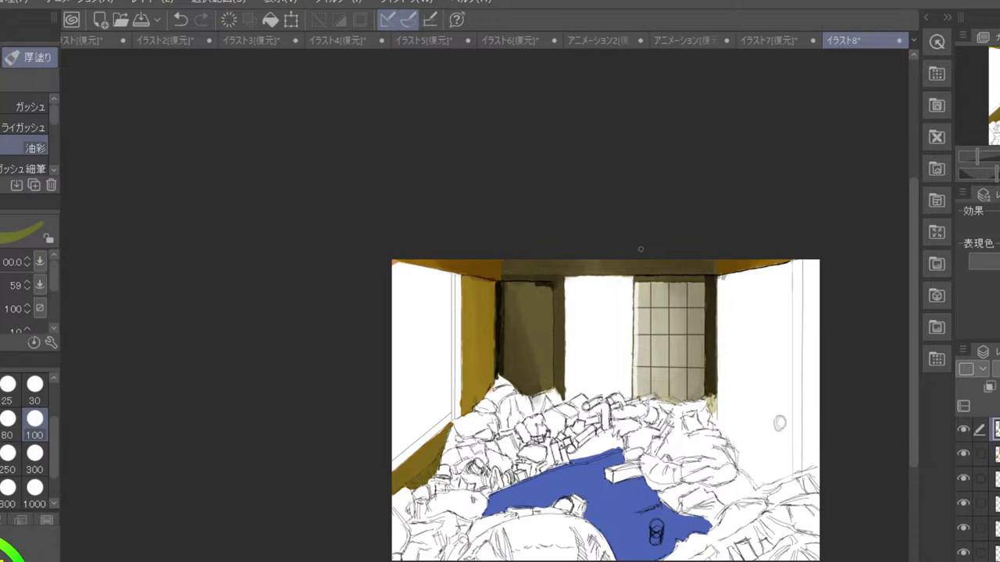
{"action": "scroll", "coordinate": [426, 460], "scroll_direction": "up", "scroll_amount": 3}
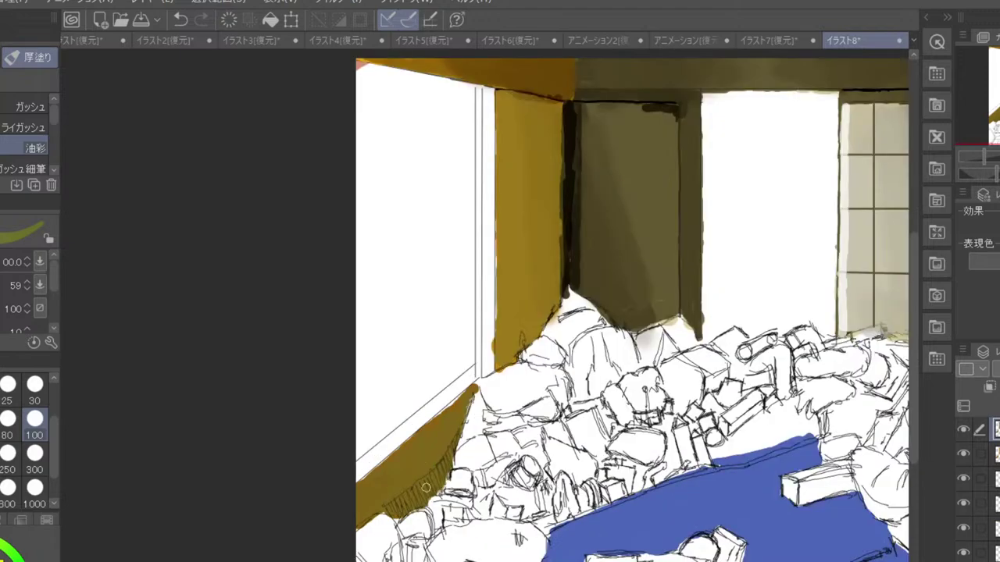
{"action": "left_click", "coordinate": [2, 560]}
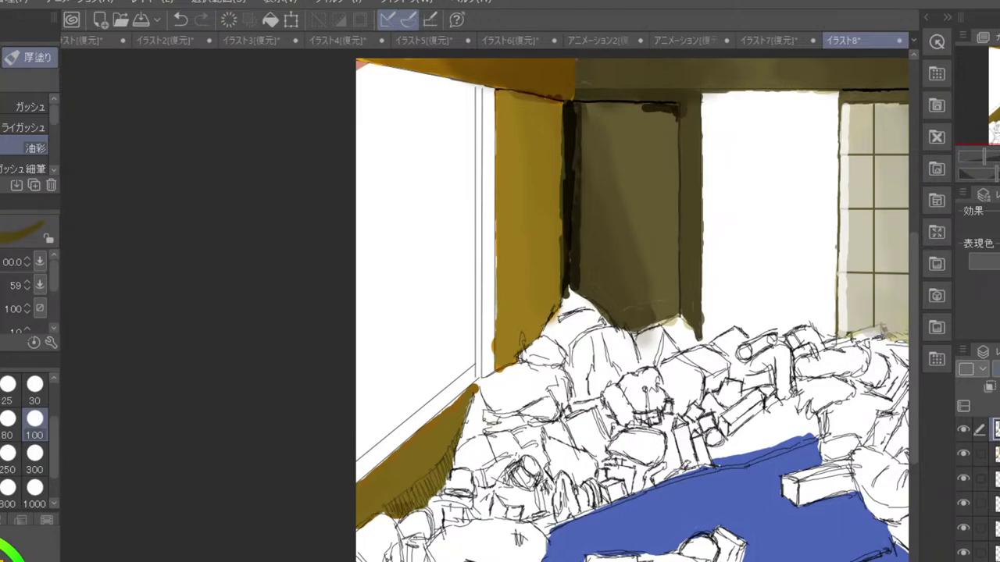
{"action": "mouse_move", "coordinate": [400, 507]}
{"action": "left_mouse_down"}
{"action": "mouse_move", "coordinate": [430, 490]}
{"action": "mouse_move", "coordinate": [451, 442]}
{"action": "mouse_move", "coordinate": [436, 475]}
{"action": "mouse_move", "coordinate": [396, 511]}
{"action": "mouse_move", "coordinate": [364, 516]}
{"action": "mouse_move", "coordinate": [371, 488]}
{"action": "left_mouse_up"}
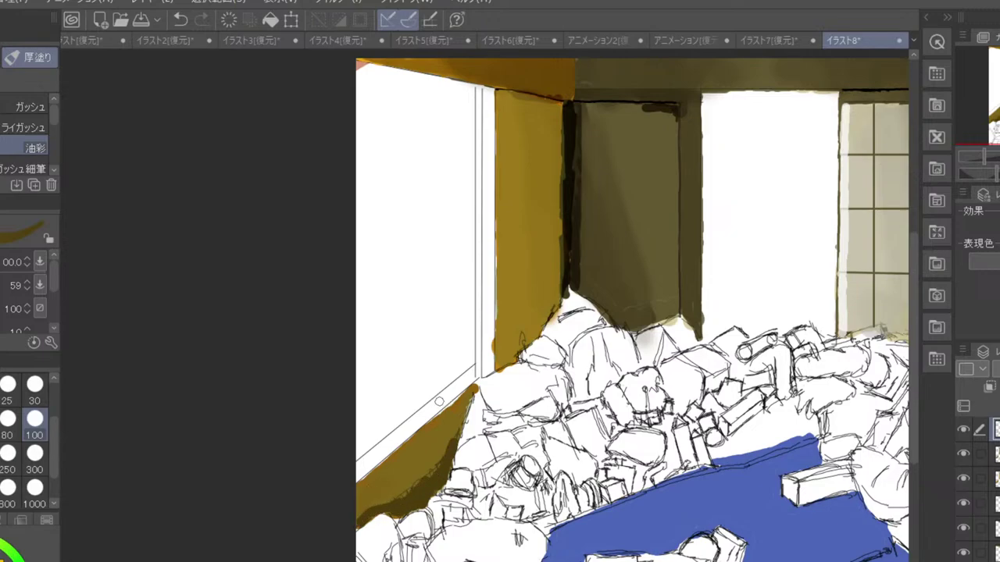
- Extend the dark shadow along the rubble's edge up to the foot of the side panel, using brush sizes 100 and 80
{"action": "mouse_move", "coordinate": [455, 438]}
{"action": "left_mouse_down"}
{"action": "mouse_move", "coordinate": [452, 449]}
{"action": "mouse_move", "coordinate": [494, 361]}
{"action": "left_mouse_up"}
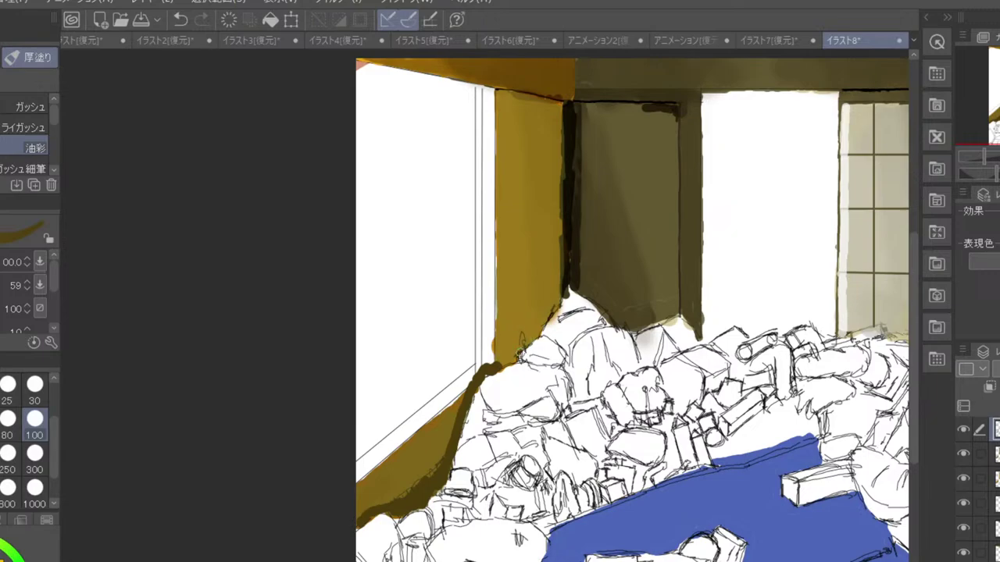
{"action": "left_click", "coordinate": [10, 422]}
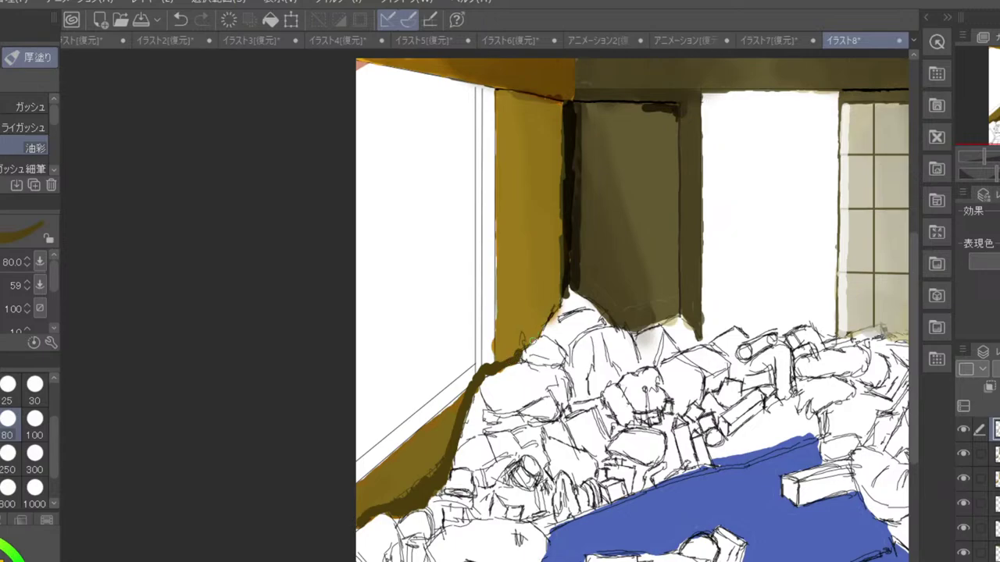
{"action": "left_click_drag", "start_coordinate": [522, 351], "coordinate": [560, 297]}
{"action": "scroll", "coordinate": [556, 292], "scroll_direction": "down", "scroll_amount": 3}
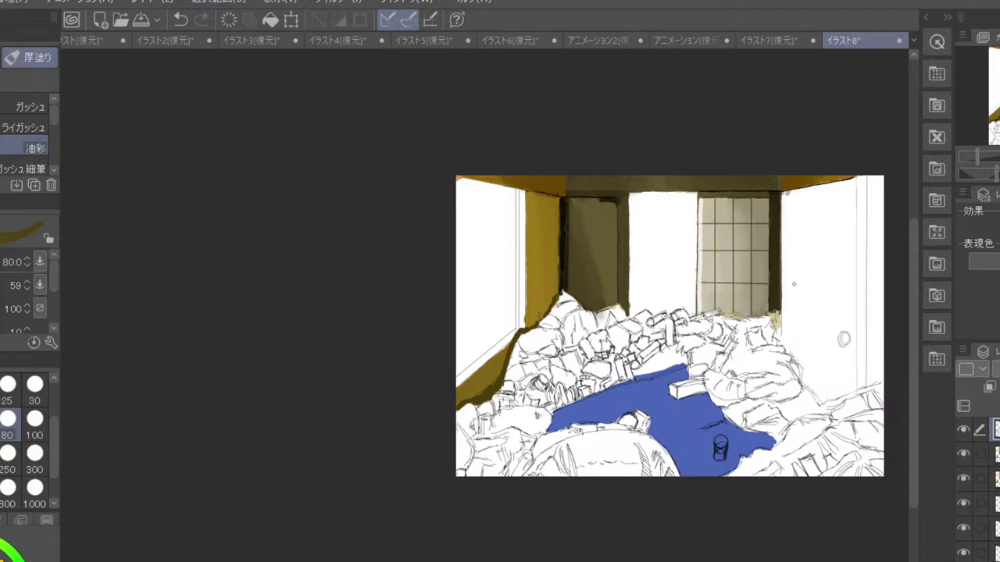
{"action": "key", "text": "bracketleft"}
{"action": "left_click_drag", "start_coordinate": [814, 392], "coordinate": [748, 347]}
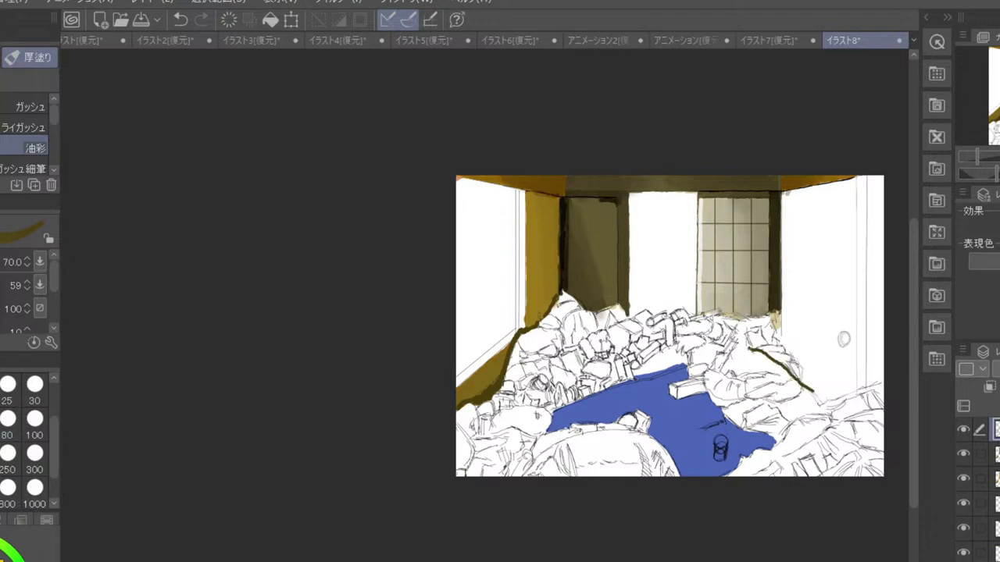
{"action": "key", "text": "ctrl+z"}
{"action": "left_click_drag", "start_coordinate": [816, 379], "coordinate": [759, 357]}
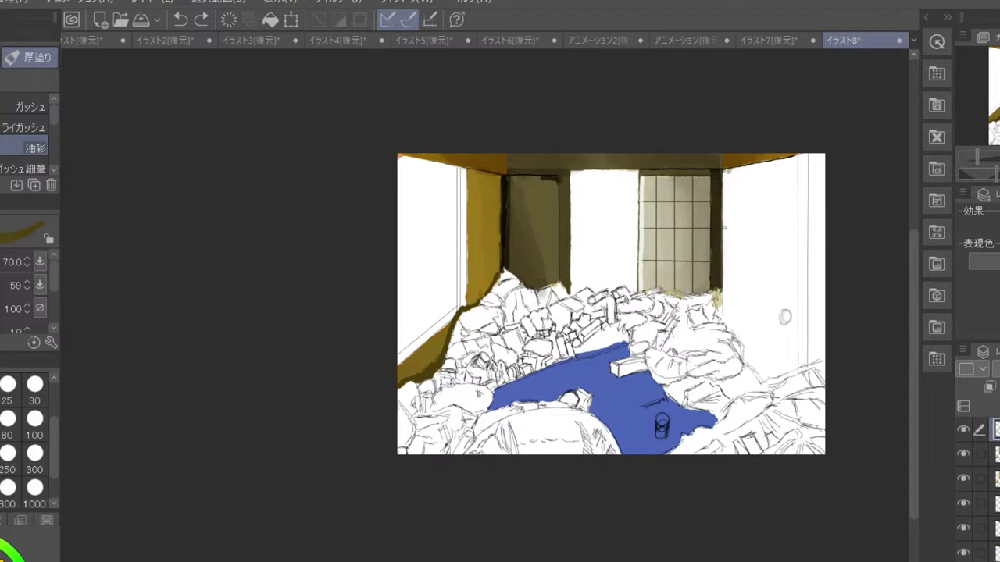
- Pick a pale cream and paint a strip down the right sliding door's edge beside the dark post with the oil paint brush at size 250
{"action": "left_click", "coordinate": [2, 559]}
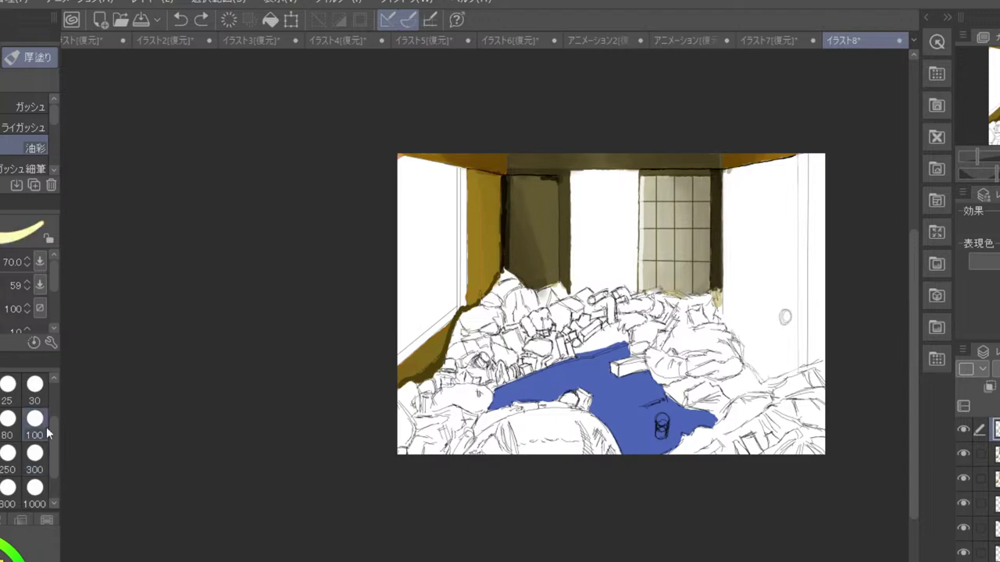
{"action": "left_click", "coordinate": [8, 453]}
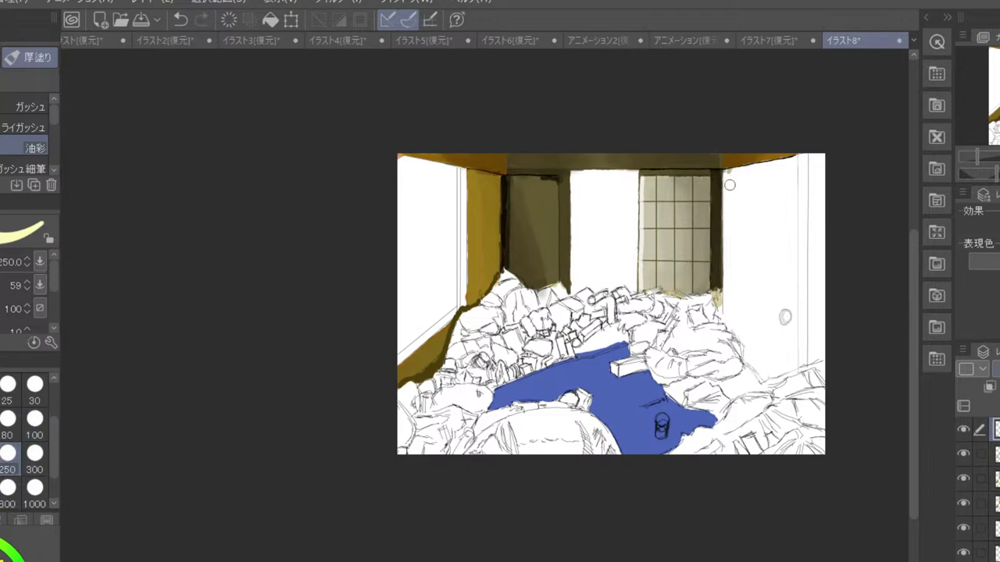
{"action": "left_click_drag", "start_coordinate": [729, 183], "coordinate": [732, 295]}
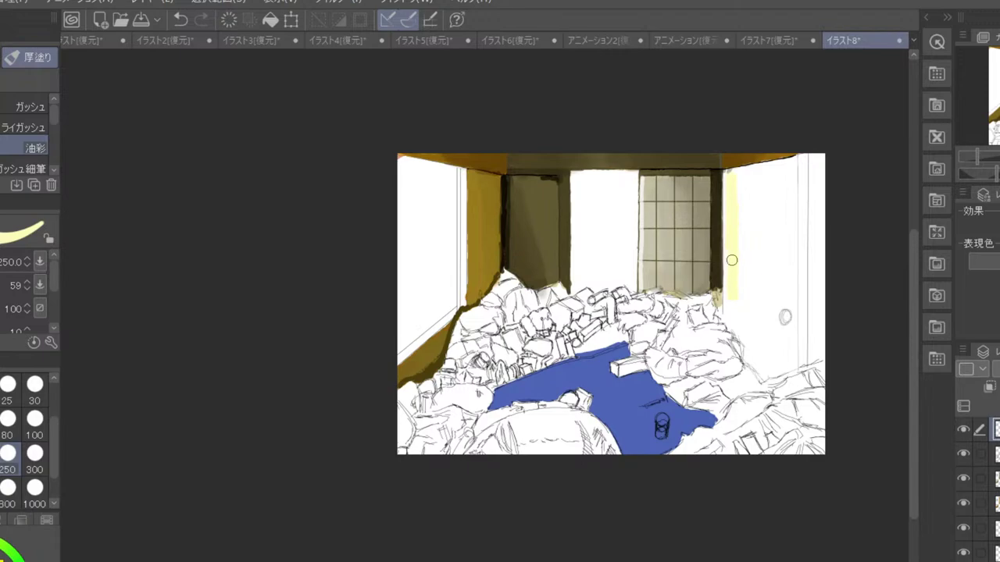
{"action": "key", "text": "ctrl+z"}
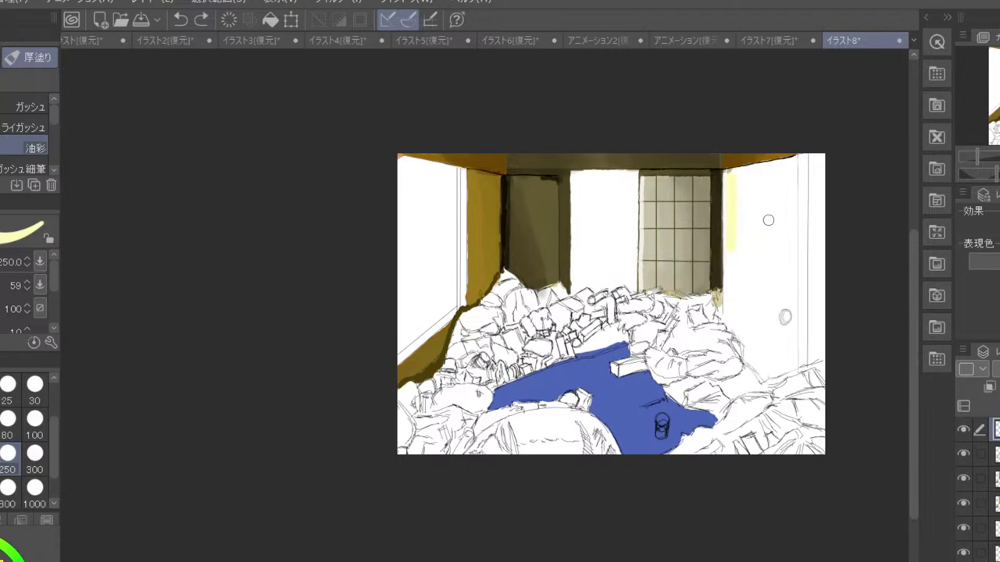
{"action": "key", "text": "ctrl+z"}
{"action": "left_click_drag", "start_coordinate": [822, 295], "coordinate": [658, 334]}
{"action": "scroll", "coordinate": [657, 330], "scroll_direction": "up", "scroll_amount": 2}
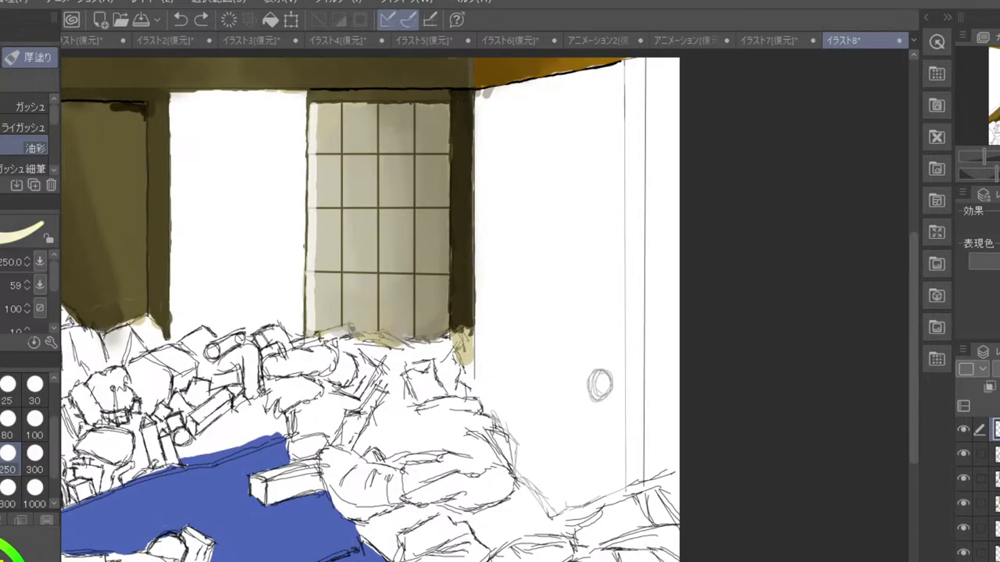
{"action": "left_click_drag", "start_coordinate": [484, 95], "coordinate": [489, 204]}
{"action": "left_click_drag", "start_coordinate": [487, 121], "coordinate": [487, 404]}
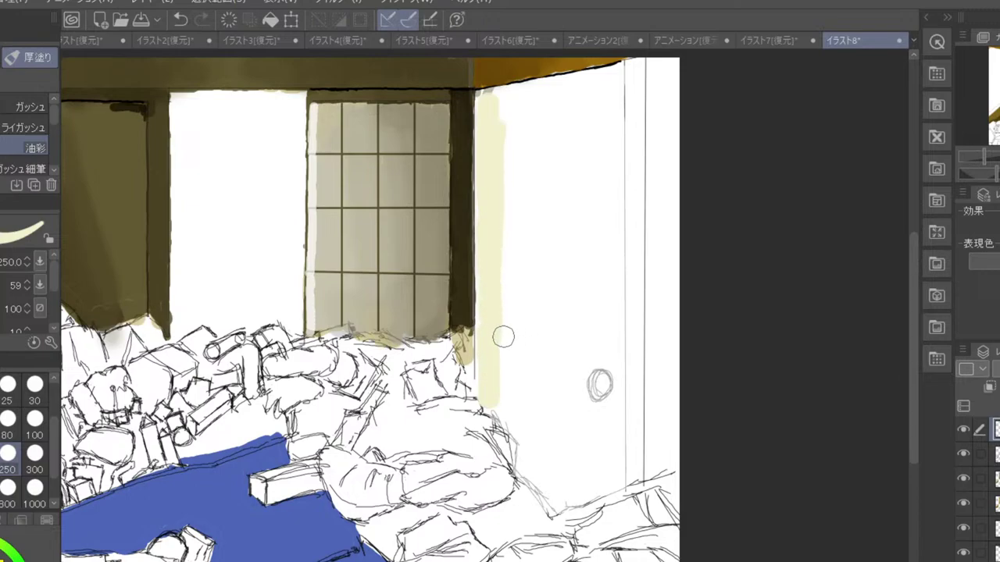
- Extend the pale cream along the right door's upper edge beneath the orange beam
{"action": "mouse_move", "coordinate": [495, 104]}
{"action": "left_mouse_down"}
{"action": "mouse_move", "coordinate": [513, 114]}
{"action": "mouse_move", "coordinate": [492, 104]}
{"action": "mouse_move", "coordinate": [509, 99]}
{"action": "mouse_move", "coordinate": [486, 94]}
{"action": "mouse_move", "coordinate": [572, 89]}
{"action": "mouse_move", "coordinate": [580, 62]}
{"action": "left_mouse_up"}
{"action": "key", "text": "ctrl+z"}
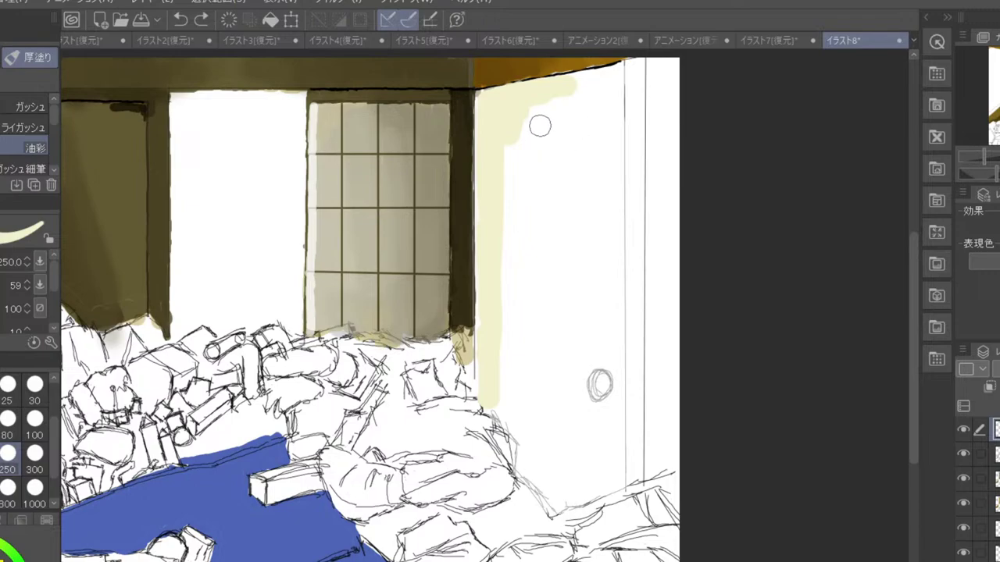
{"action": "mouse_move", "coordinate": [511, 157]}
{"action": "left_mouse_down"}
{"action": "mouse_move", "coordinate": [520, 117]}
{"action": "mouse_move", "coordinate": [589, 83]}
{"action": "mouse_move", "coordinate": [583, 98]}
{"action": "left_mouse_up"}
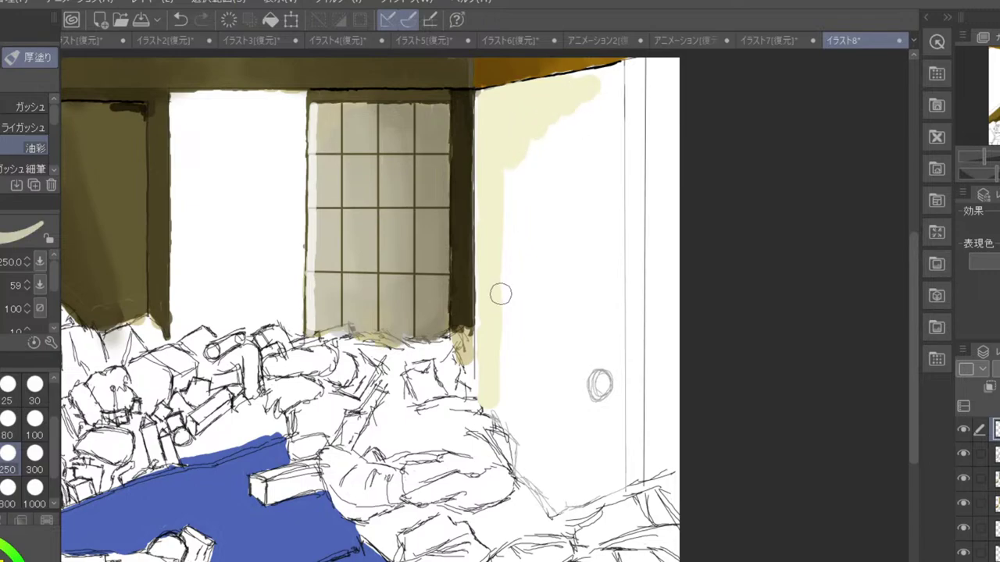
- Shade the right door's lower edge along the rubble in greyish beige and fill its upper part with the pale cream
{"action": "mouse_move", "coordinate": [495, 330]}
{"action": "left_mouse_down"}
{"action": "mouse_move", "coordinate": [487, 389]}
{"action": "mouse_move", "coordinate": [485, 342]}
{"action": "mouse_move", "coordinate": [490, 388]}
{"action": "mouse_move", "coordinate": [509, 394]}
{"action": "mouse_move", "coordinate": [551, 489]}
{"action": "left_mouse_up"}
{"action": "left_click_drag", "start_coordinate": [498, 236], "coordinate": [504, 357]}
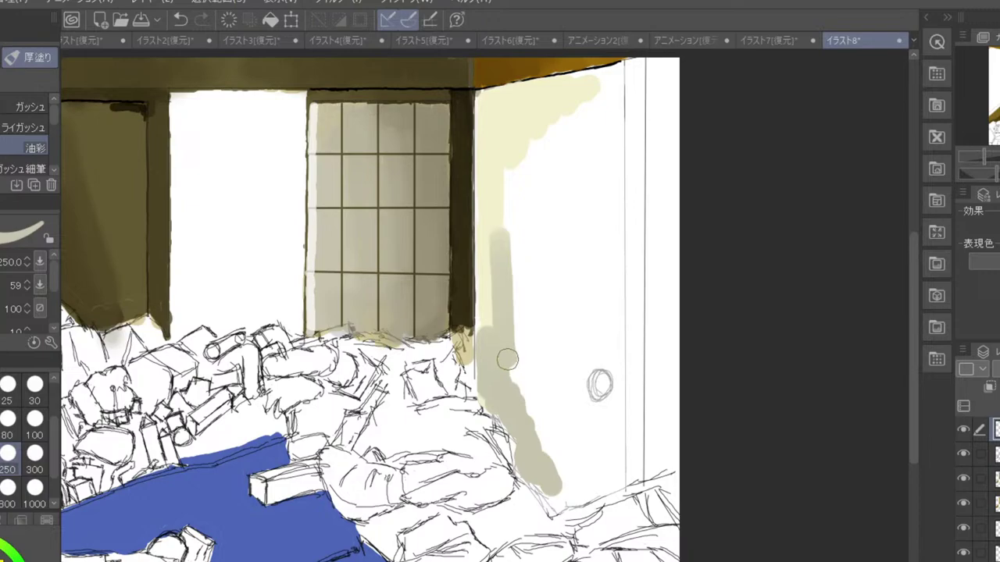
{"action": "mouse_move", "coordinate": [500, 319]}
{"action": "left_mouse_down"}
{"action": "mouse_move", "coordinate": [523, 375]}
{"action": "mouse_move", "coordinate": [532, 453]}
{"action": "mouse_move", "coordinate": [553, 492]}
{"action": "mouse_move", "coordinate": [564, 500]}
{"action": "mouse_move", "coordinate": [611, 486]}
{"action": "mouse_move", "coordinate": [605, 474]}
{"action": "left_mouse_up"}
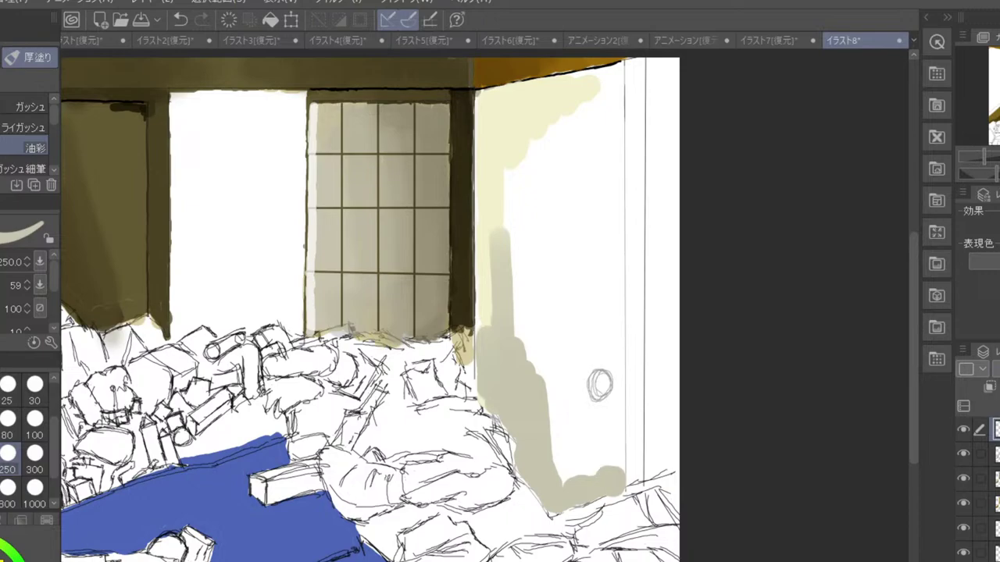
{"action": "mouse_move", "coordinate": [552, 439]}
{"action": "left_mouse_down"}
{"action": "mouse_move", "coordinate": [554, 470]}
{"action": "mouse_move", "coordinate": [565, 454]}
{"action": "mouse_move", "coordinate": [581, 476]}
{"action": "mouse_move", "coordinate": [594, 453]}
{"action": "mouse_move", "coordinate": [608, 470]}
{"action": "mouse_move", "coordinate": [613, 444]}
{"action": "left_mouse_up"}
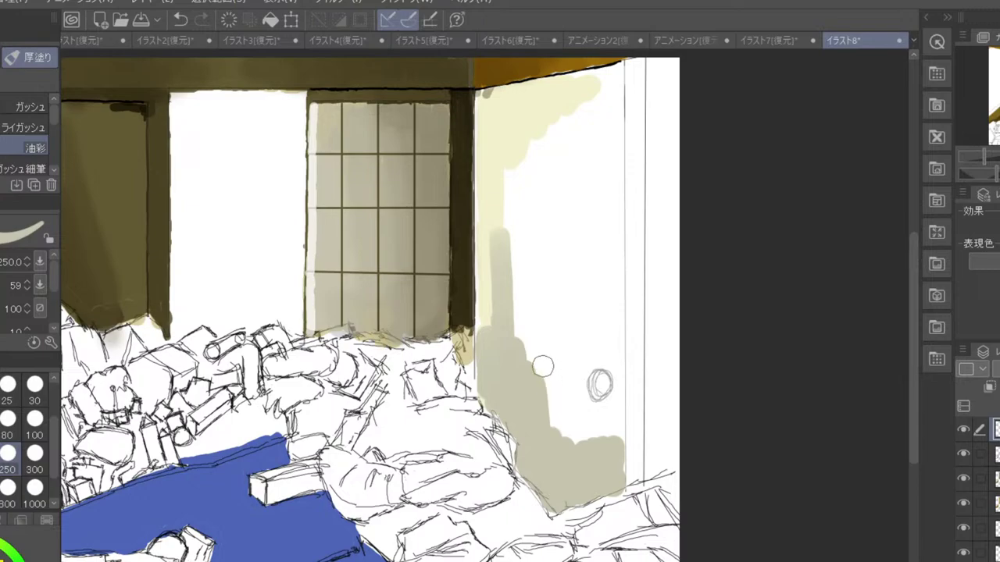
{"action": "left_click", "coordinate": [529, 111], "text": "alt"}
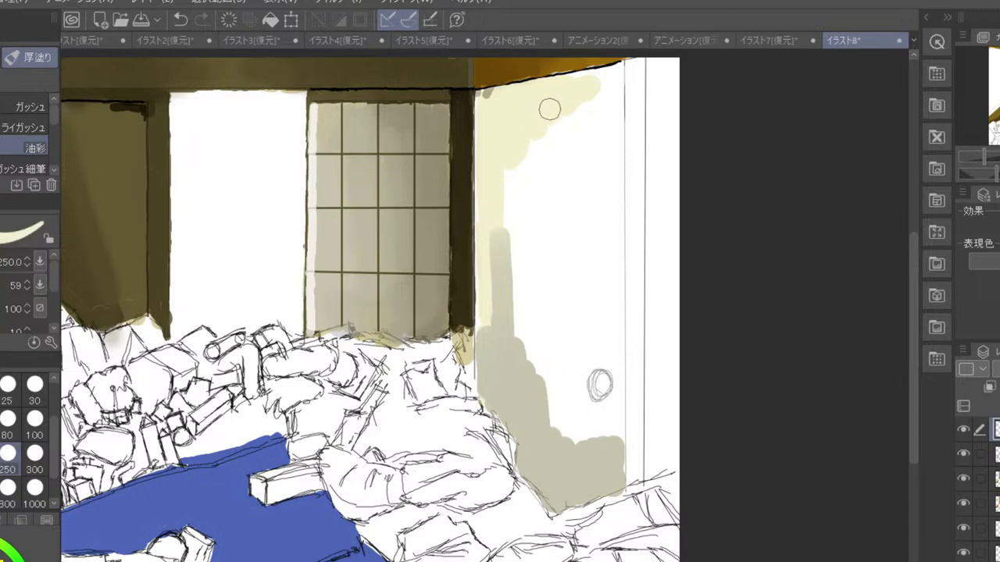
{"action": "mouse_move", "coordinate": [549, 109]}
{"action": "left_mouse_down"}
{"action": "mouse_move", "coordinate": [581, 84]}
{"action": "mouse_move", "coordinate": [607, 79]}
{"action": "mouse_move", "coordinate": [612, 155]}
{"action": "mouse_move", "coordinate": [538, 126]}
{"action": "mouse_move", "coordinate": [498, 206]}
{"action": "left_mouse_up"}
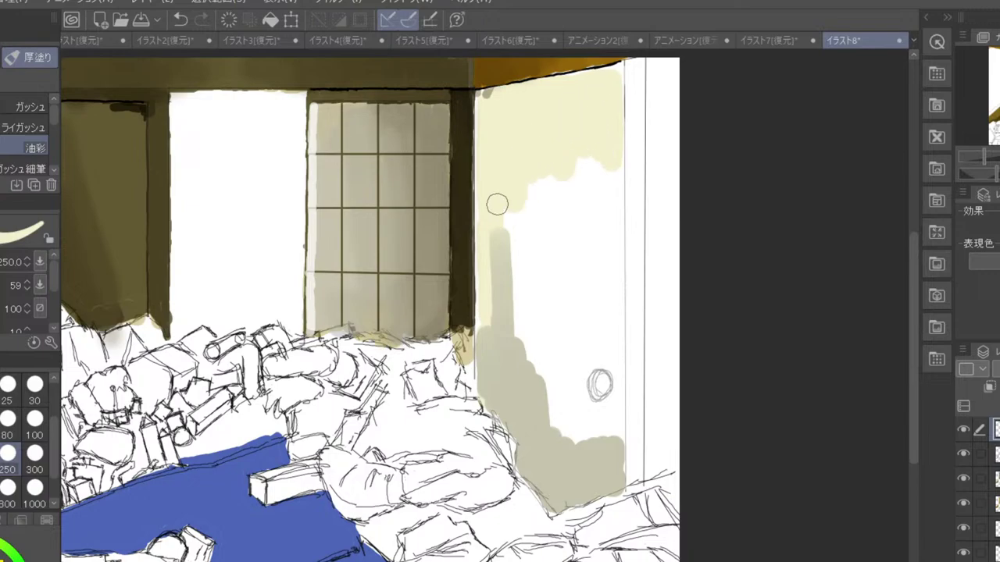
- Blend the cream and greyish beige across the whole right door with the colour mixing tool at sizes 200 and 800
{"action": "key", "text": "j"}
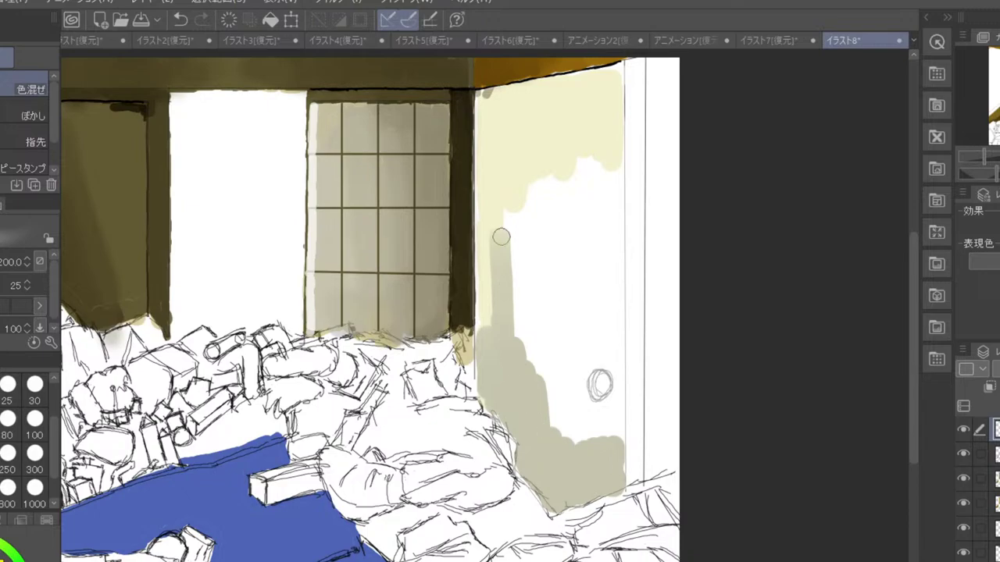
{"action": "mouse_move", "coordinate": [494, 289]}
{"action": "left_mouse_down"}
{"action": "mouse_move", "coordinate": [495, 358]}
{"action": "mouse_move", "coordinate": [486, 330]}
{"action": "left_mouse_up"}
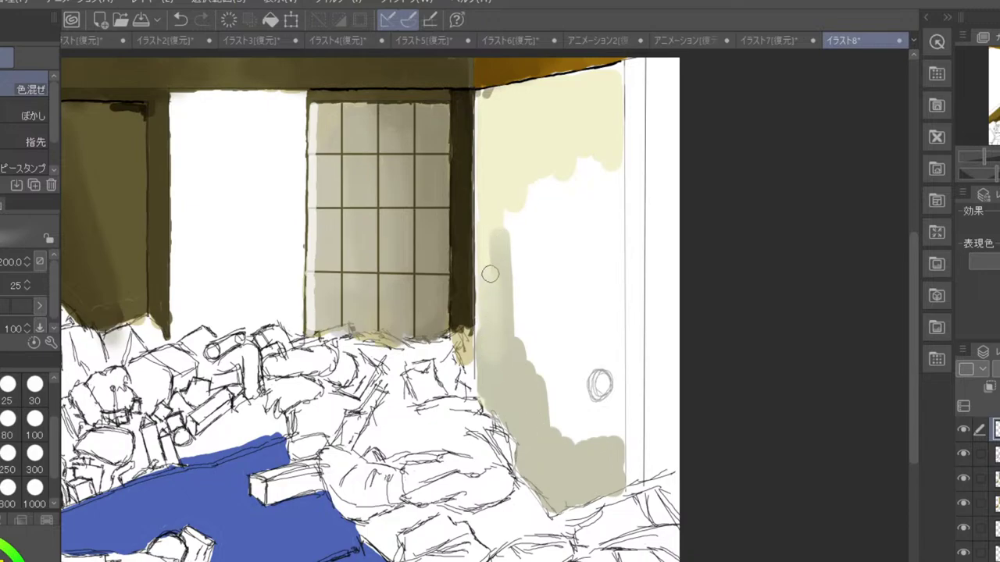
{"action": "mouse_move", "coordinate": [489, 212]}
{"action": "left_mouse_down"}
{"action": "mouse_move", "coordinate": [496, 255]}
{"action": "mouse_move", "coordinate": [502, 205]}
{"action": "mouse_move", "coordinate": [528, 159]}
{"action": "mouse_move", "coordinate": [520, 228]}
{"action": "left_mouse_up"}
{"action": "left_click", "coordinate": [8, 486]}
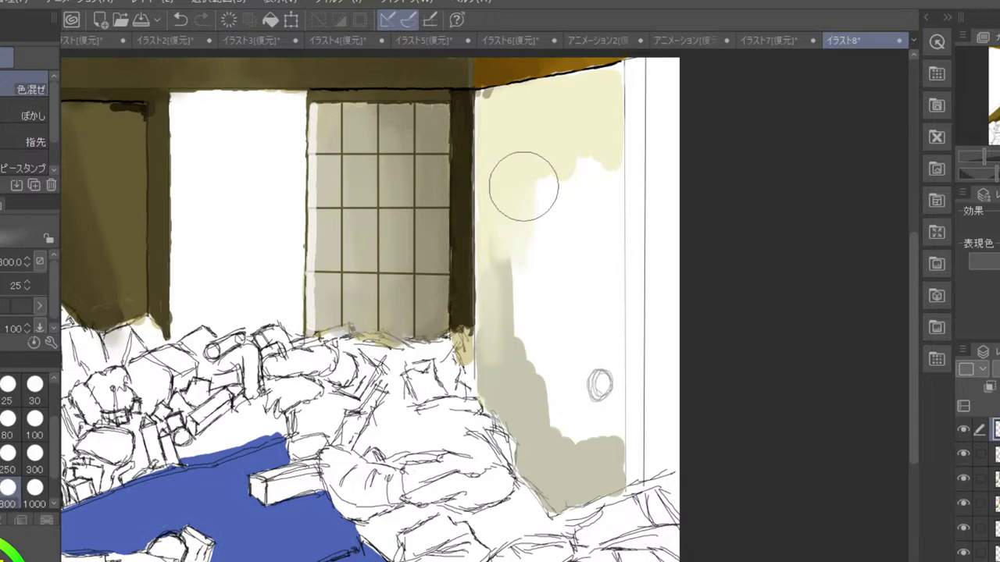
{"action": "mouse_move", "coordinate": [520, 183]}
{"action": "left_mouse_down"}
{"action": "mouse_move", "coordinate": [546, 180]}
{"action": "mouse_move", "coordinate": [561, 151]}
{"action": "mouse_move", "coordinate": [573, 154]}
{"action": "mouse_move", "coordinate": [575, 222]}
{"action": "mouse_move", "coordinate": [585, 197]}
{"action": "mouse_move", "coordinate": [566, 361]}
{"action": "mouse_move", "coordinate": [520, 362]}
{"action": "mouse_move", "coordinate": [522, 378]}
{"action": "mouse_move", "coordinate": [517, 341]}
{"action": "mouse_move", "coordinate": [523, 245]}
{"action": "mouse_move", "coordinate": [523, 368]}
{"action": "mouse_move", "coordinate": [524, 246]}
{"action": "mouse_move", "coordinate": [559, 287]}
{"action": "mouse_move", "coordinate": [556, 445]}
{"action": "mouse_move", "coordinate": [573, 244]}
{"action": "mouse_move", "coordinate": [574, 440]}
{"action": "mouse_move", "coordinate": [577, 422]}
{"action": "mouse_move", "coordinate": [593, 464]}
{"action": "mouse_move", "coordinate": [593, 397]}
{"action": "mouse_move", "coordinate": [587, 448]}
{"action": "mouse_move", "coordinate": [561, 467]}
{"action": "mouse_move", "coordinate": [558, 375]}
{"action": "mouse_move", "coordinate": [566, 264]}
{"action": "mouse_move", "coordinate": [598, 147]}
{"action": "mouse_move", "coordinate": [586, 244]}
{"action": "mouse_move", "coordinate": [583, 182]}
{"action": "mouse_move", "coordinate": [596, 407]}
{"action": "left_mouse_up"}
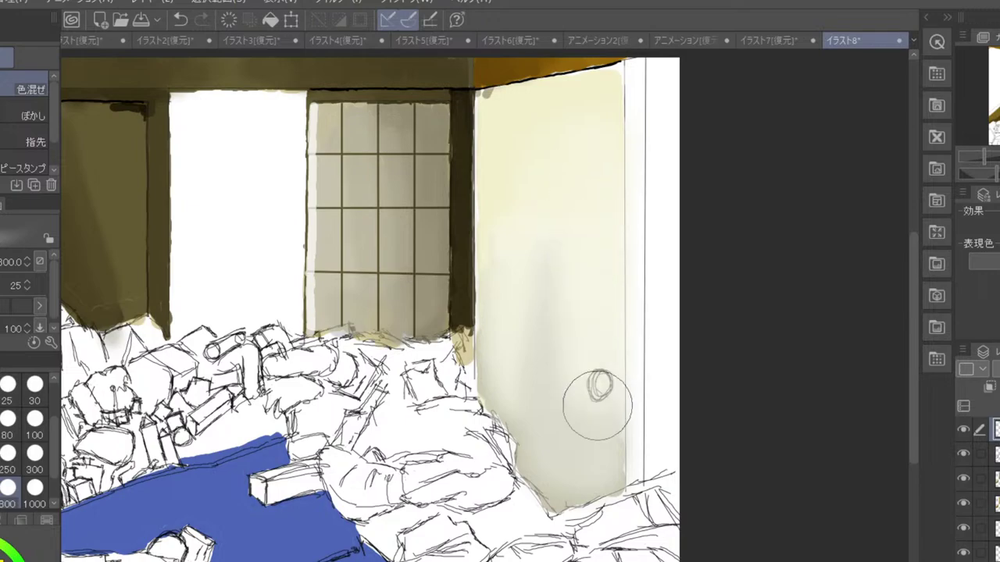
{"action": "left_click_drag", "start_coordinate": [493, 133], "coordinate": [491, 295]}
{"action": "mouse_move", "coordinate": [521, 147]}
{"action": "left_mouse_down"}
{"action": "mouse_move", "coordinate": [517, 117]}
{"action": "mouse_move", "coordinate": [493, 114]}
{"action": "mouse_move", "coordinate": [612, 86]}
{"action": "mouse_move", "coordinate": [599, 86]}
{"action": "mouse_move", "coordinate": [607, 82]}
{"action": "mouse_move", "coordinate": [553, 222]}
{"action": "mouse_move", "coordinate": [521, 266]}
{"action": "mouse_move", "coordinate": [537, 327]}
{"action": "mouse_move", "coordinate": [560, 305]}
{"action": "mouse_move", "coordinate": [571, 410]}
{"action": "mouse_move", "coordinate": [547, 324]}
{"action": "mouse_move", "coordinate": [551, 346]}
{"action": "mouse_move", "coordinate": [543, 192]}
{"action": "mouse_move", "coordinate": [558, 118]}
{"action": "left_mouse_up"}
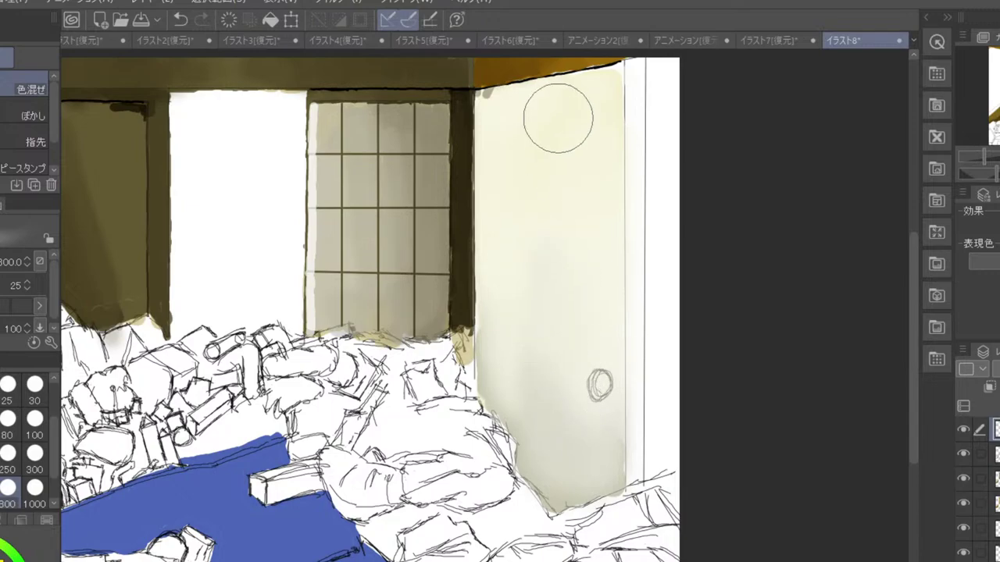
{"action": "scroll", "coordinate": [557, 118], "scroll_direction": "down", "scroll_amount": 3}
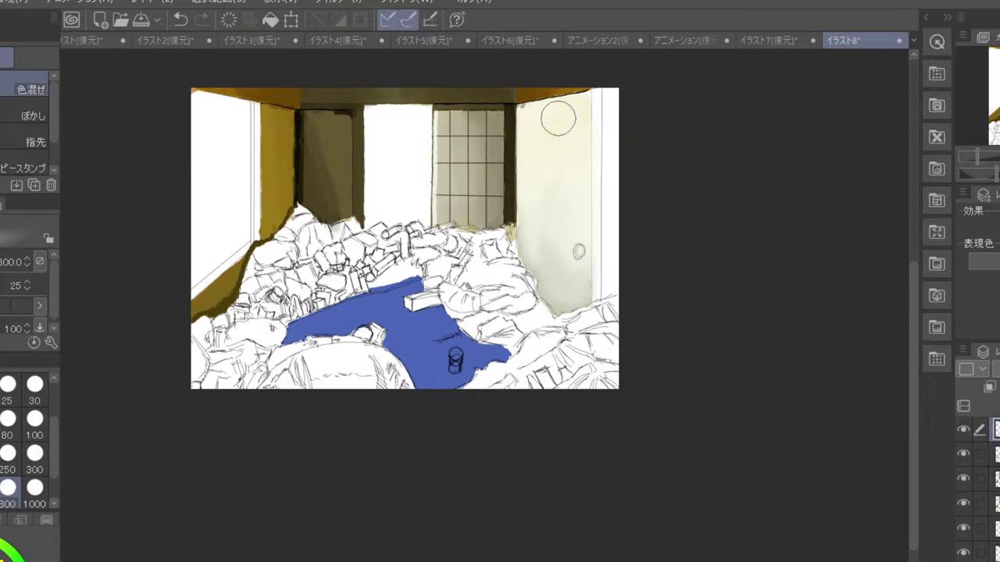
{"action": "scroll", "coordinate": [663, 164], "scroll_direction": "up", "scroll_amount": 3}
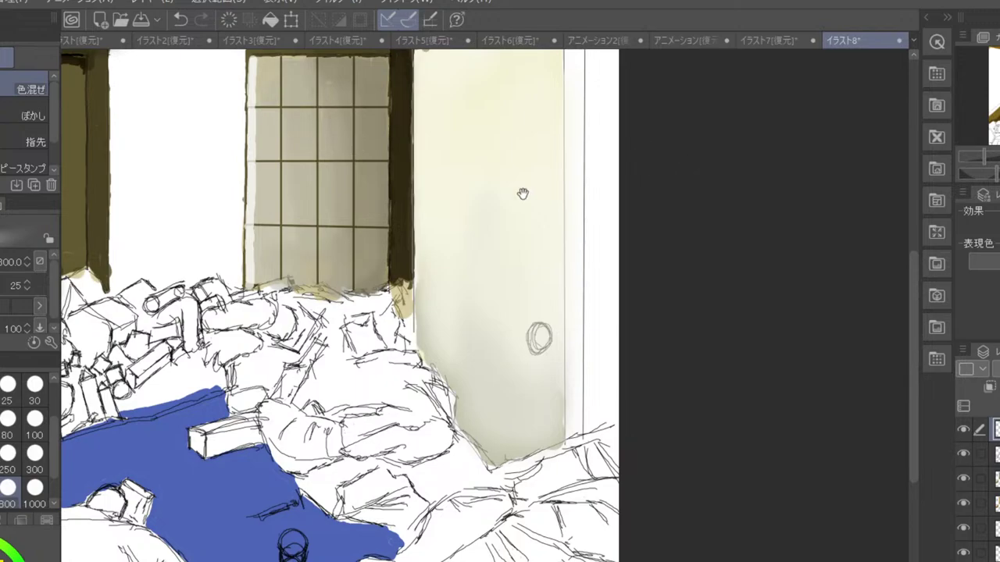
{"action": "scroll", "coordinate": [536, 391], "scroll_direction": "down", "scroll_amount": 4}
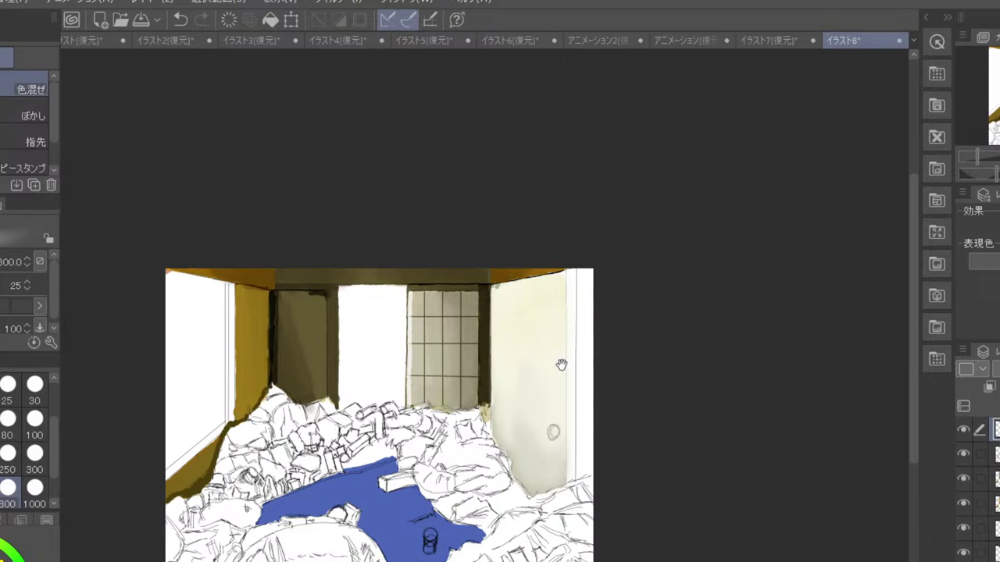
{"action": "left_click_drag", "start_coordinate": [562, 379], "coordinate": [588, 297]}
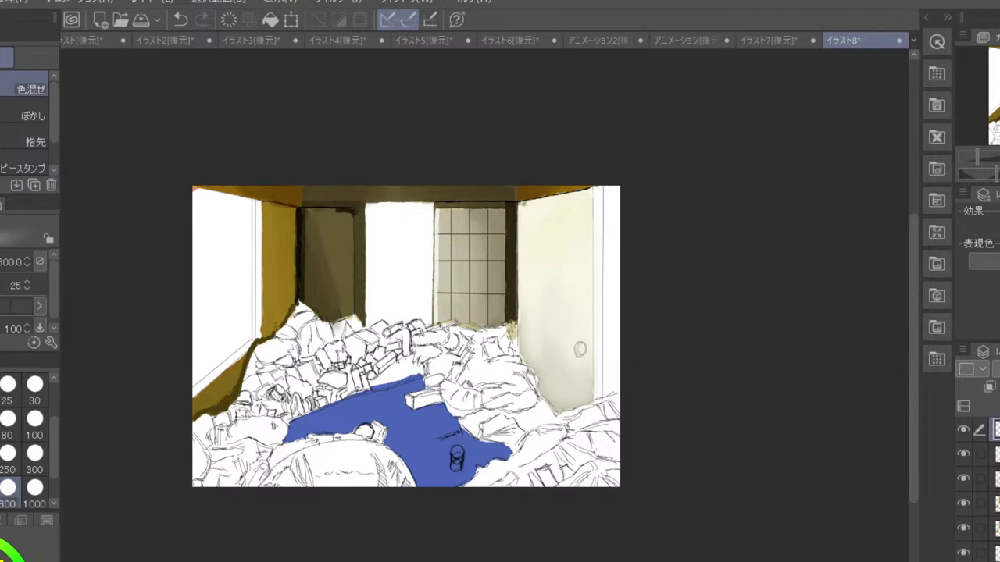
- Paint a grey shadow strip down the right door's edge beside the dark post with the oil paint brush at size 100
{"action": "left_click", "coordinate": [9, 432]}
{"action": "scroll", "coordinate": [530, 204], "scroll_direction": "up", "scroll_amount": 2}
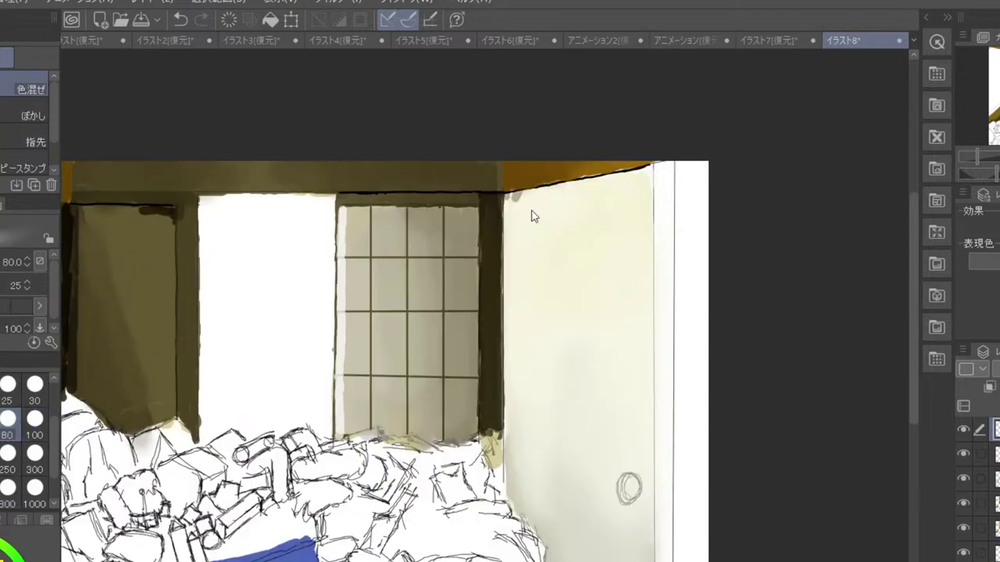
{"action": "key", "text": "bracketright"}
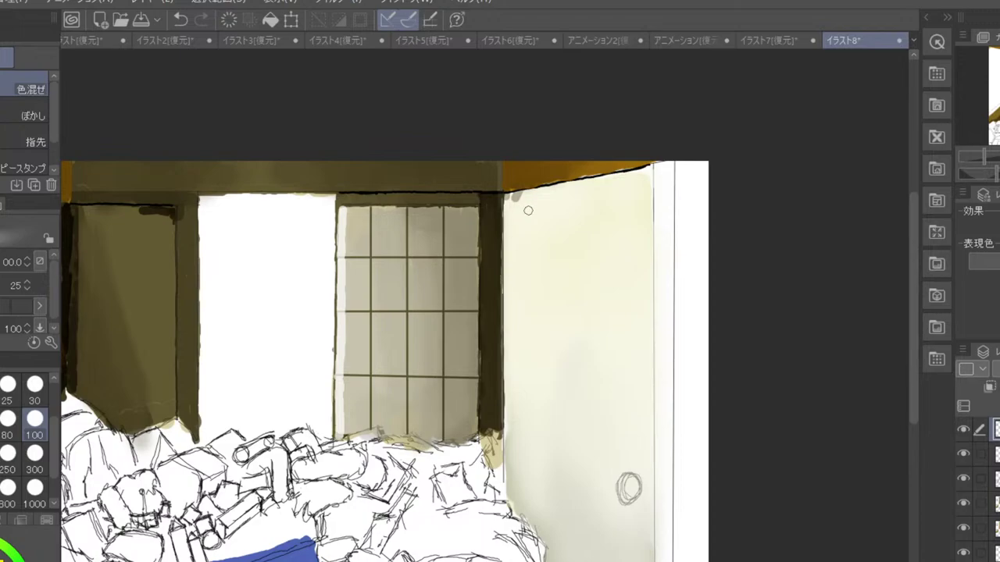
{"action": "key", "text": "b"}
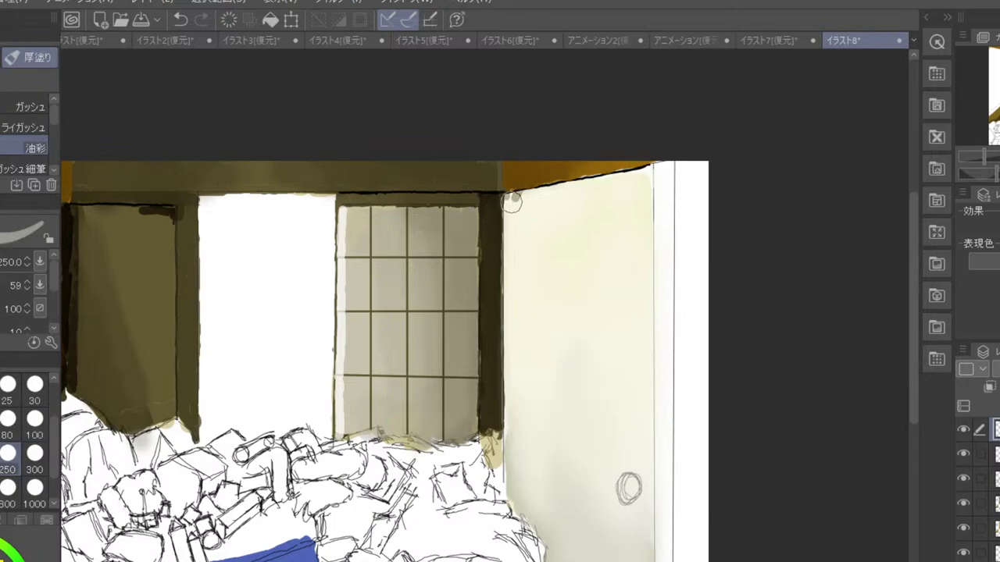
{"action": "left_click_drag", "start_coordinate": [513, 201], "coordinate": [517, 303]}
{"action": "key", "text": "ctrl+z"}
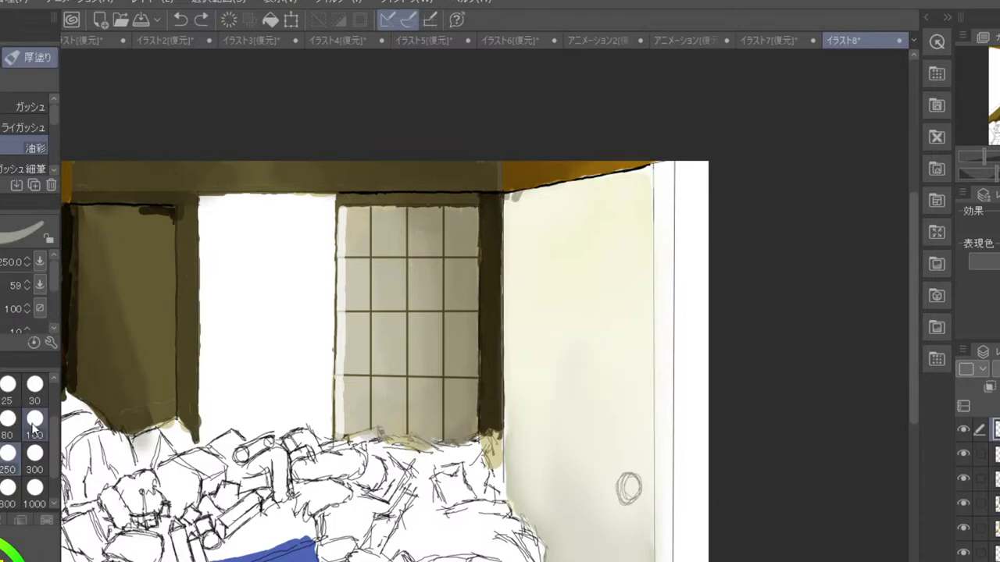
{"action": "left_click", "coordinate": [35, 428]}
{"action": "left_click_drag", "start_coordinate": [511, 195], "coordinate": [508, 416]}
{"action": "left_click_drag", "start_coordinate": [509, 352], "coordinate": [506, 495]}
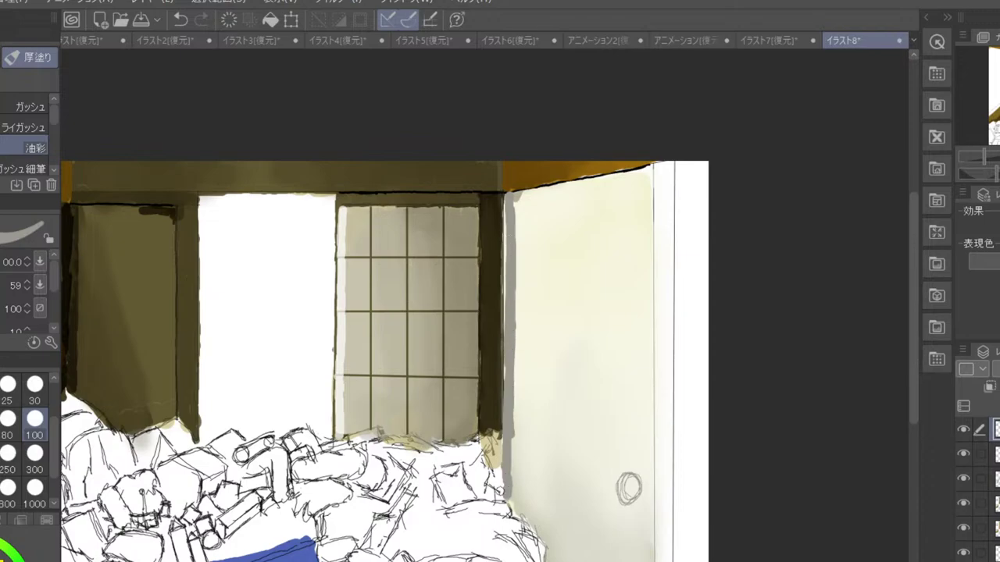
- Soften the grey shadow strip into the door's cream surface with the colour mixing tool at size 100
{"action": "key", "text": "j"}
{"action": "mouse_move", "coordinate": [512, 213]}
{"action": "left_mouse_down"}
{"action": "mouse_move", "coordinate": [513, 234]}
{"action": "mouse_move", "coordinate": [517, 204]}
{"action": "mouse_move", "coordinate": [507, 472]}
{"action": "mouse_move", "coordinate": [510, 451]}
{"action": "mouse_move", "coordinate": [513, 464]}
{"action": "left_mouse_up"}
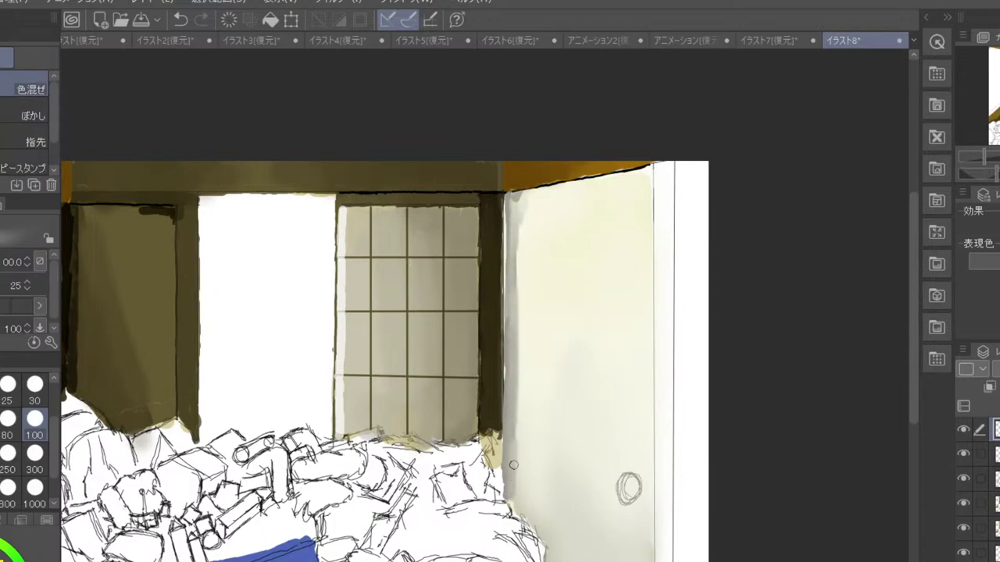
{"action": "mouse_move", "coordinate": [512, 218]}
{"action": "left_mouse_down"}
{"action": "mouse_move", "coordinate": [503, 344]}
{"action": "mouse_move", "coordinate": [519, 203]}
{"action": "mouse_move", "coordinate": [508, 396]}
{"action": "left_mouse_up"}
{"action": "mouse_move", "coordinate": [515, 314]}
{"action": "left_mouse_down"}
{"action": "mouse_move", "coordinate": [512, 447]}
{"action": "mouse_move", "coordinate": [515, 404]}
{"action": "left_mouse_up"}
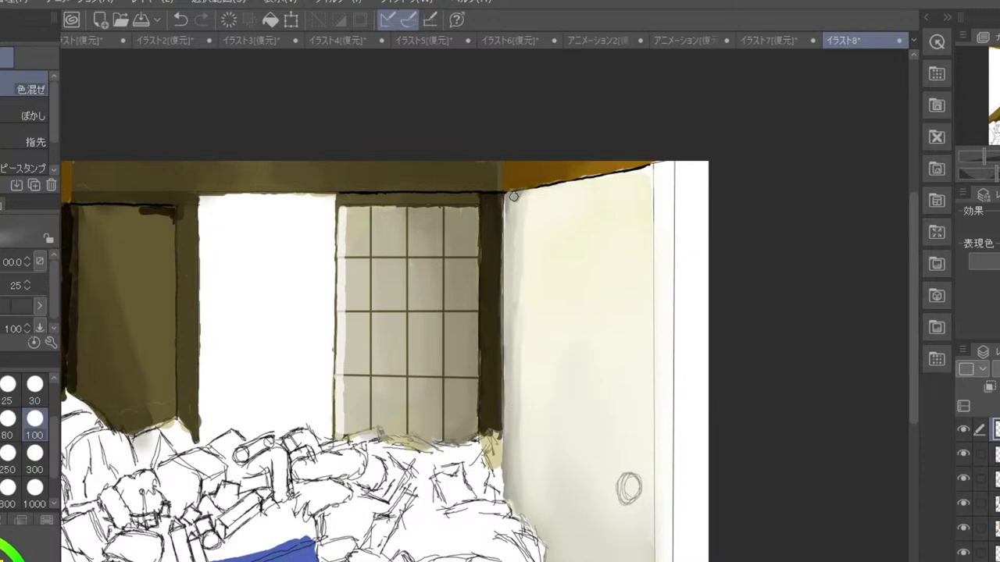
{"action": "scroll", "coordinate": [528, 343], "scroll_direction": "down", "scroll_amount": 2}
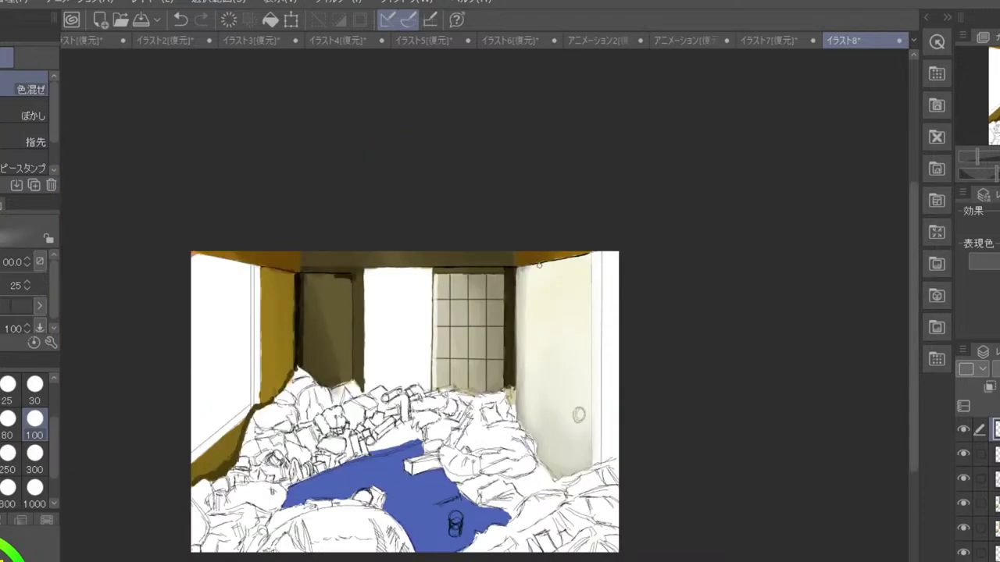
{"action": "scroll", "coordinate": [539, 265], "scroll_direction": "down", "scroll_amount": 1}
{"action": "scroll", "coordinate": [541, 264], "scroll_direction": "up", "scroll_amount": 1}
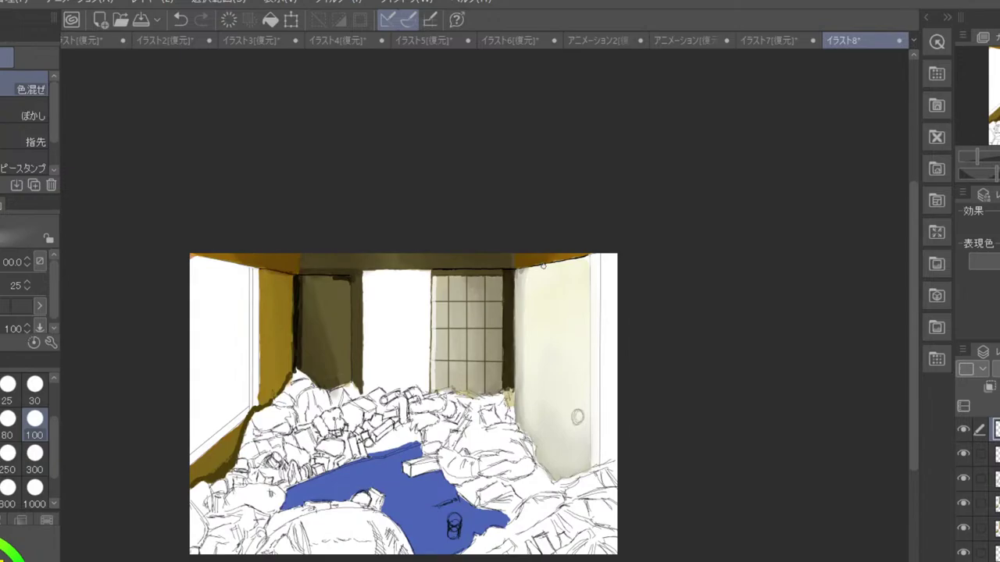
- Paint a darker grey shadow along the right door's lower edge where it meets the rubble, using the oil paint brush at size 80
{"action": "scroll", "coordinate": [531, 393], "scroll_direction": "up", "scroll_amount": 2}
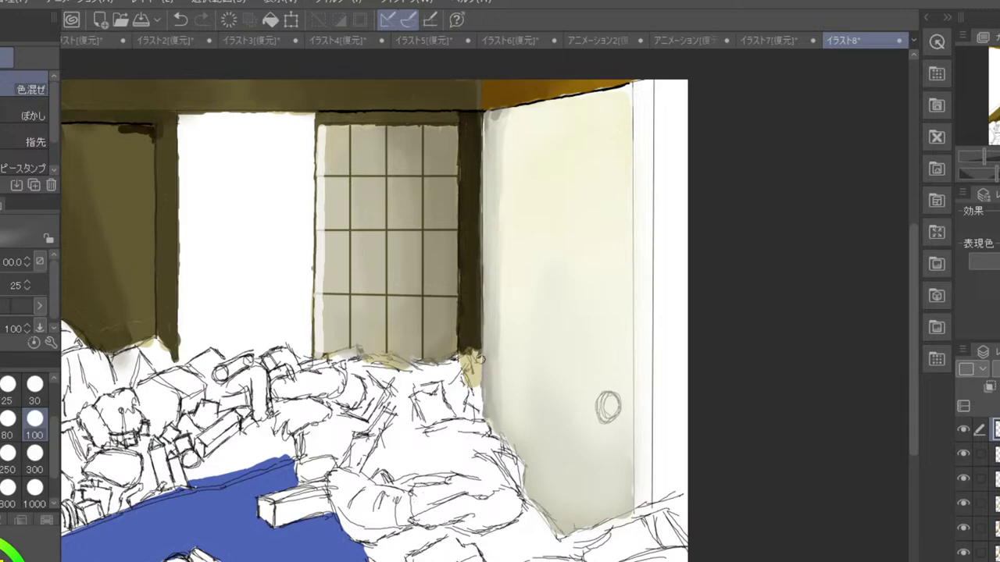
{"action": "key", "text": "b"}
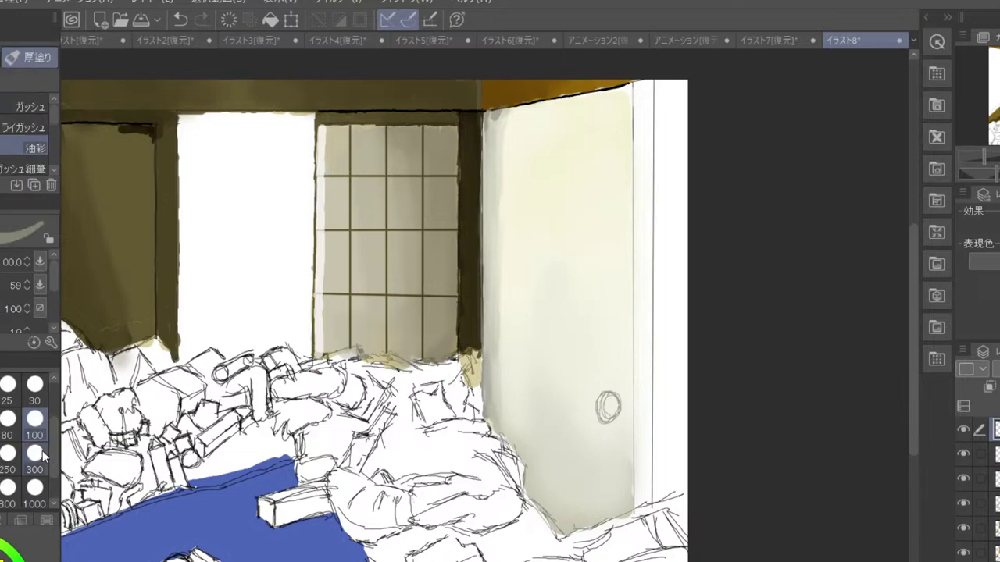
{"action": "key", "text": "bracketleft"}
{"action": "mouse_move", "coordinate": [490, 364]}
{"action": "left_mouse_down"}
{"action": "mouse_move", "coordinate": [488, 420]}
{"action": "mouse_move", "coordinate": [523, 453]}
{"action": "mouse_move", "coordinate": [528, 485]}
{"action": "mouse_move", "coordinate": [562, 535]}
{"action": "mouse_move", "coordinate": [569, 524]}
{"action": "mouse_move", "coordinate": [560, 536]}
{"action": "mouse_move", "coordinate": [630, 510]}
{"action": "left_mouse_up"}
{"action": "scroll", "coordinate": [633, 513], "scroll_direction": "down", "scroll_amount": 2}
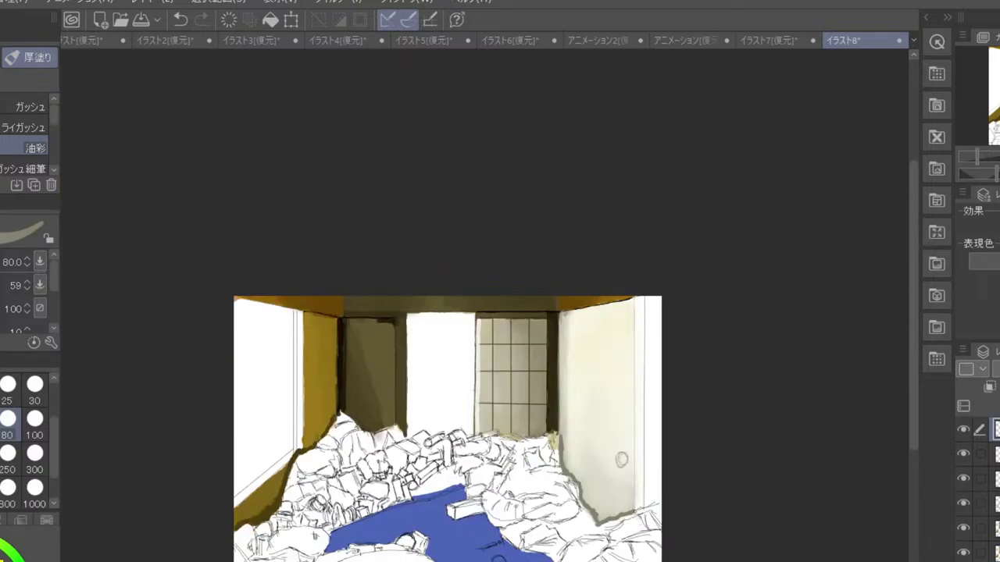
{"action": "scroll", "coordinate": [638, 507], "scroll_direction": "down", "scroll_amount": 2}
{"action": "scroll", "coordinate": [637, 508], "scroll_direction": "up", "scroll_amount": 2}
{"action": "scroll", "coordinate": [582, 479], "scroll_direction": "up", "scroll_amount": 2}
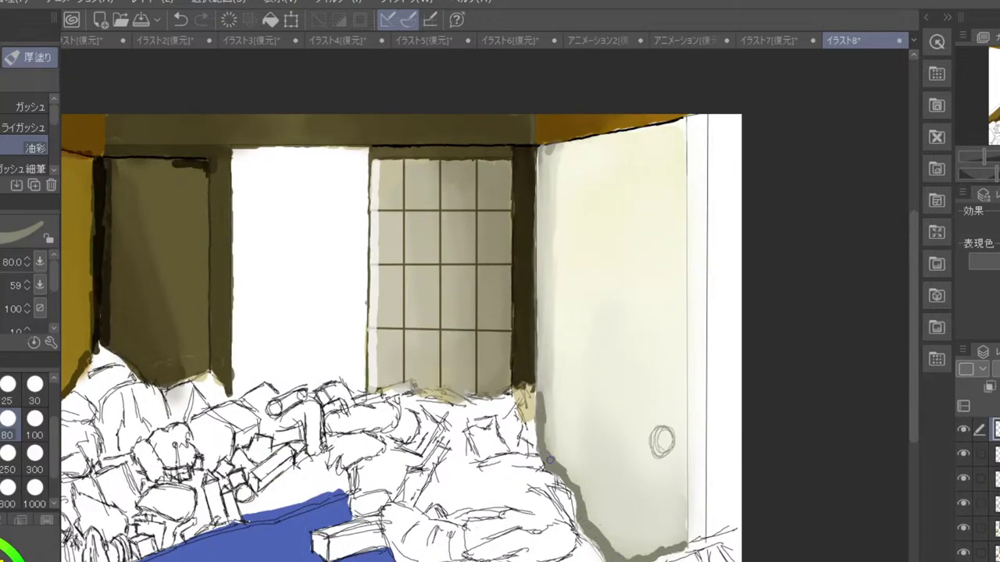
{"action": "left_click_drag", "start_coordinate": [550, 459], "coordinate": [584, 510]}
{"action": "scroll", "coordinate": [595, 527], "scroll_direction": "down", "scroll_amount": 2}
{"action": "scroll", "coordinate": [597, 531], "scroll_direction": "down", "scroll_amount": 1}
{"action": "scroll", "coordinate": [597, 531], "scroll_direction": "up", "scroll_amount": 1}
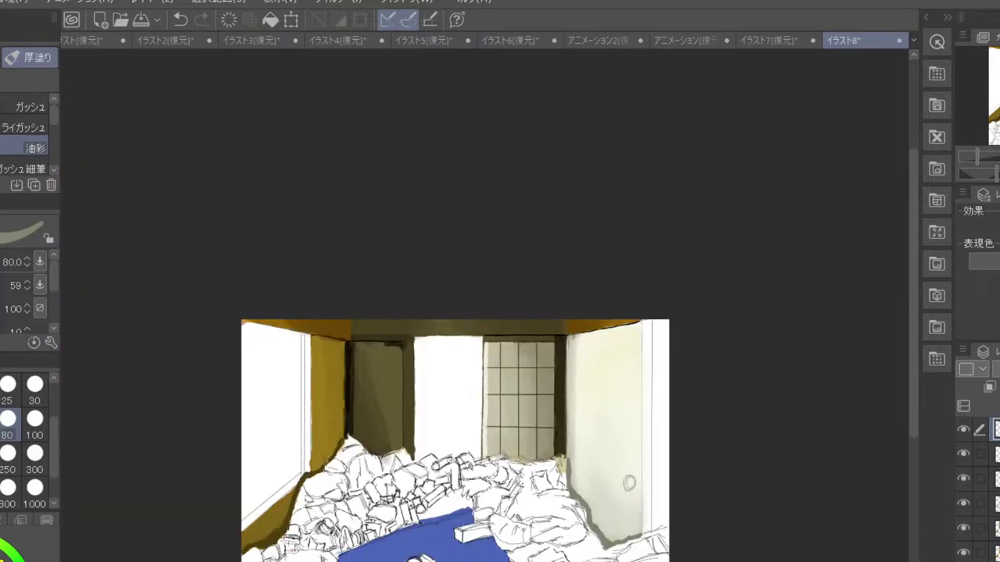
- Soften the grey shadow along the rubble into the right door's surface with the colour mixing tool at size 100
{"action": "key", "text": "j"}
{"action": "key", "text": "ctrl+plus"}
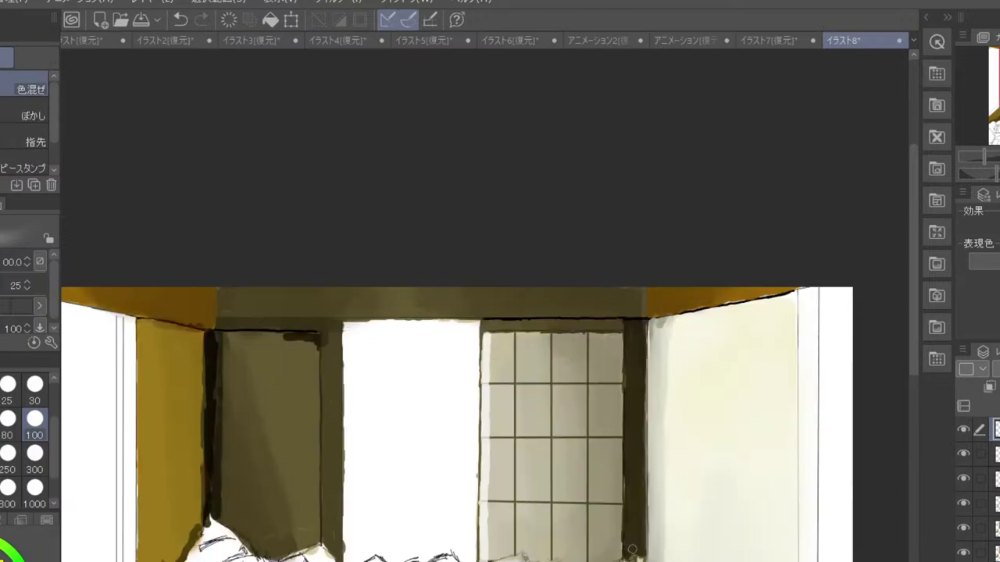
{"action": "left_click_drag", "start_coordinate": [656, 560], "coordinate": [548, 272]}
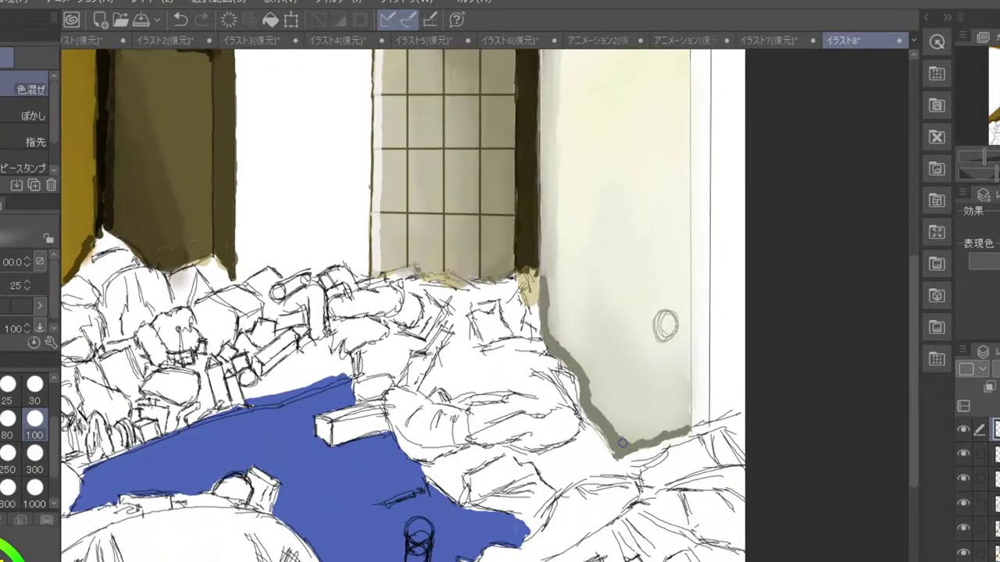
{"action": "mouse_move", "coordinate": [623, 447]}
{"action": "left_mouse_down"}
{"action": "mouse_move", "coordinate": [595, 411]}
{"action": "mouse_move", "coordinate": [619, 437]}
{"action": "mouse_move", "coordinate": [592, 396]}
{"action": "mouse_move", "coordinate": [585, 403]}
{"action": "mouse_move", "coordinate": [578, 371]}
{"action": "mouse_move", "coordinate": [590, 383]}
{"action": "mouse_move", "coordinate": [576, 359]}
{"action": "mouse_move", "coordinate": [589, 376]}
{"action": "mouse_move", "coordinate": [551, 339]}
{"action": "mouse_move", "coordinate": [548, 286]}
{"action": "left_mouse_up"}
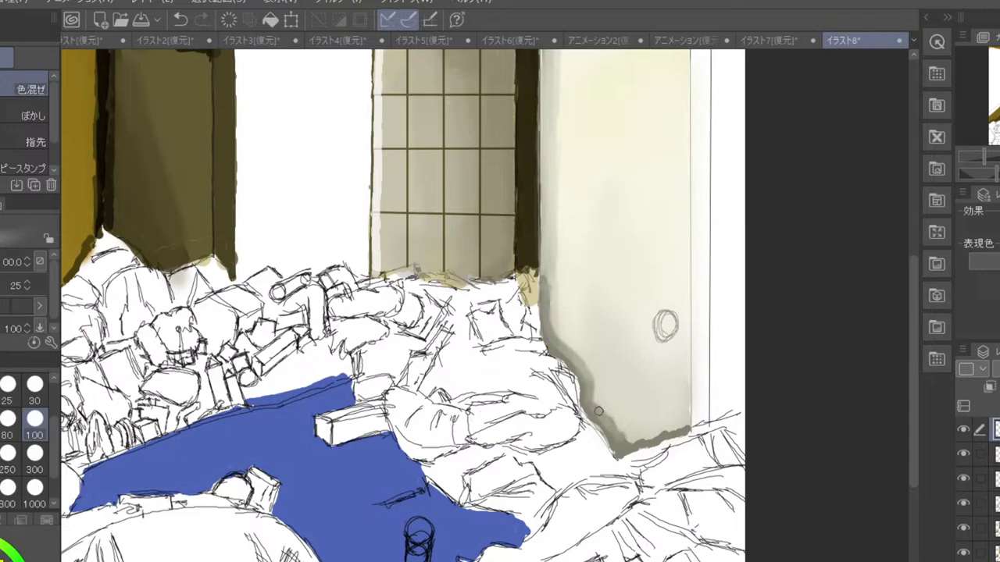
{"action": "mouse_move", "coordinate": [587, 408]}
{"action": "left_mouse_down"}
{"action": "mouse_move", "coordinate": [590, 417]}
{"action": "mouse_move", "coordinate": [554, 332]}
{"action": "left_mouse_up"}
{"action": "mouse_move", "coordinate": [622, 447]}
{"action": "left_mouse_down"}
{"action": "mouse_move", "coordinate": [685, 430]}
{"action": "mouse_move", "coordinate": [672, 420]}
{"action": "mouse_move", "coordinate": [633, 448]}
{"action": "mouse_move", "coordinate": [611, 418]}
{"action": "mouse_move", "coordinate": [608, 428]}
{"action": "mouse_move", "coordinate": [546, 316]}
{"action": "mouse_move", "coordinate": [545, 285]}
{"action": "mouse_move", "coordinate": [549, 329]}
{"action": "mouse_move", "coordinate": [556, 323]}
{"action": "mouse_move", "coordinate": [562, 344]}
{"action": "mouse_move", "coordinate": [546, 287]}
{"action": "mouse_move", "coordinate": [552, 341]}
{"action": "mouse_move", "coordinate": [551, 329]}
{"action": "mouse_move", "coordinate": [582, 368]}
{"action": "left_mouse_up"}
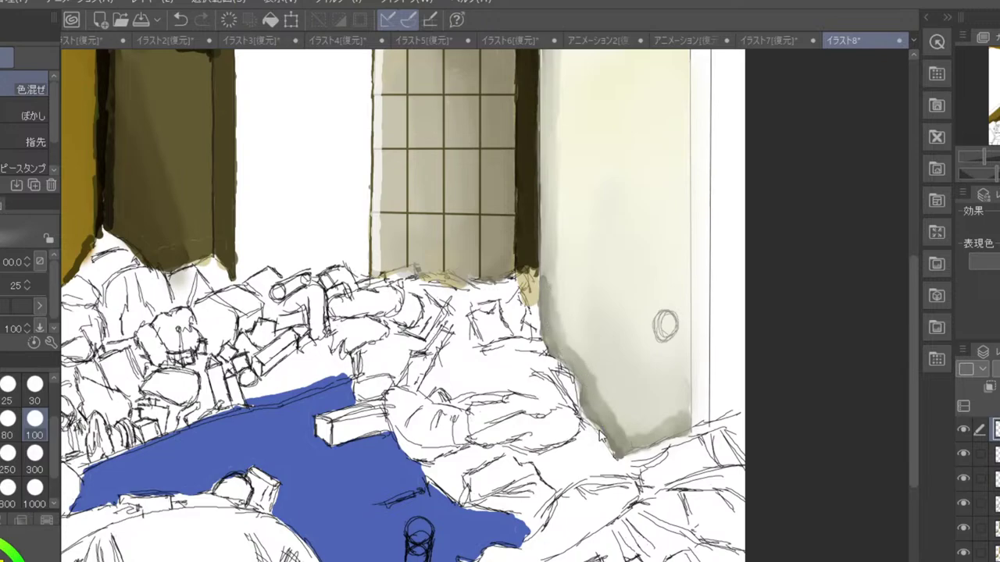
{"action": "scroll", "coordinate": [600, 434], "scroll_direction": "down", "scroll_amount": 2}
{"action": "scroll", "coordinate": [601, 434], "scroll_direction": "down", "scroll_amount": 2}
- Fill the vertical post at the right door's outer edge with dark olive green using the oil paint brush at sizes 80 and 100
{"action": "scroll", "coordinate": [601, 435], "scroll_direction": "up", "scroll_amount": 2}
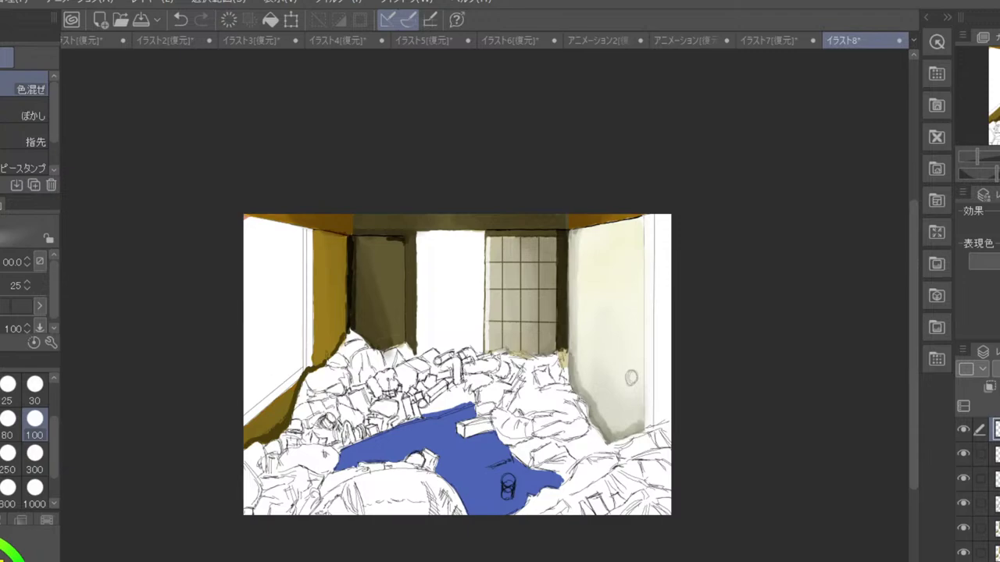
{"action": "scroll", "coordinate": [656, 255], "scroll_direction": "up", "scroll_amount": 2}
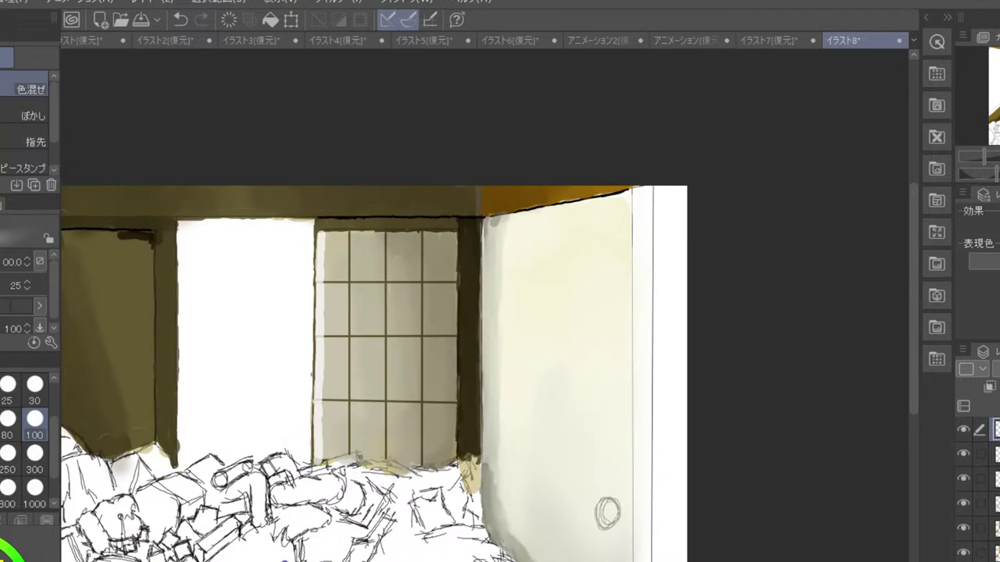
{"action": "key", "text": "p"}
{"action": "key", "text": "b"}
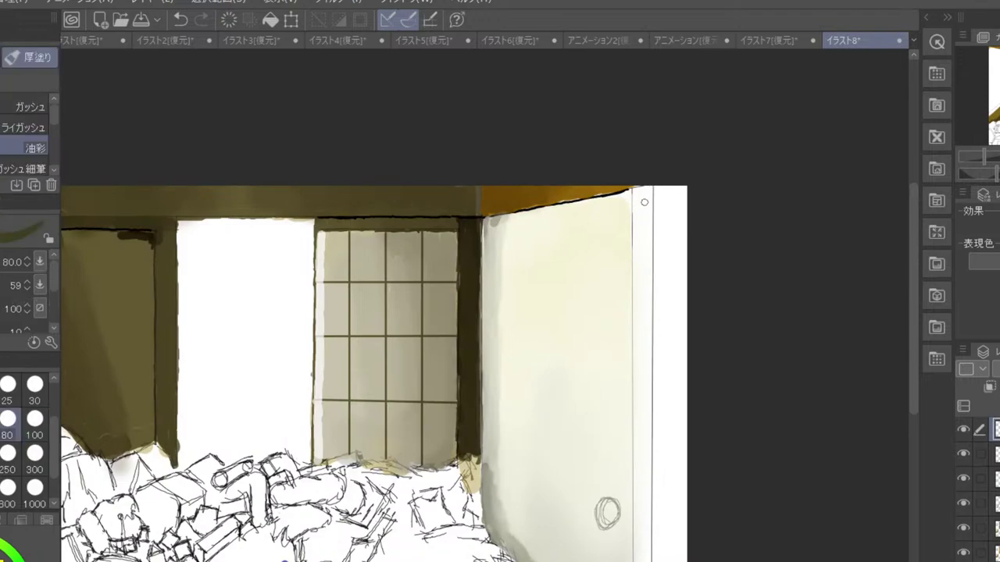
{"action": "left_click_drag", "start_coordinate": [641, 197], "coordinate": [637, 335]}
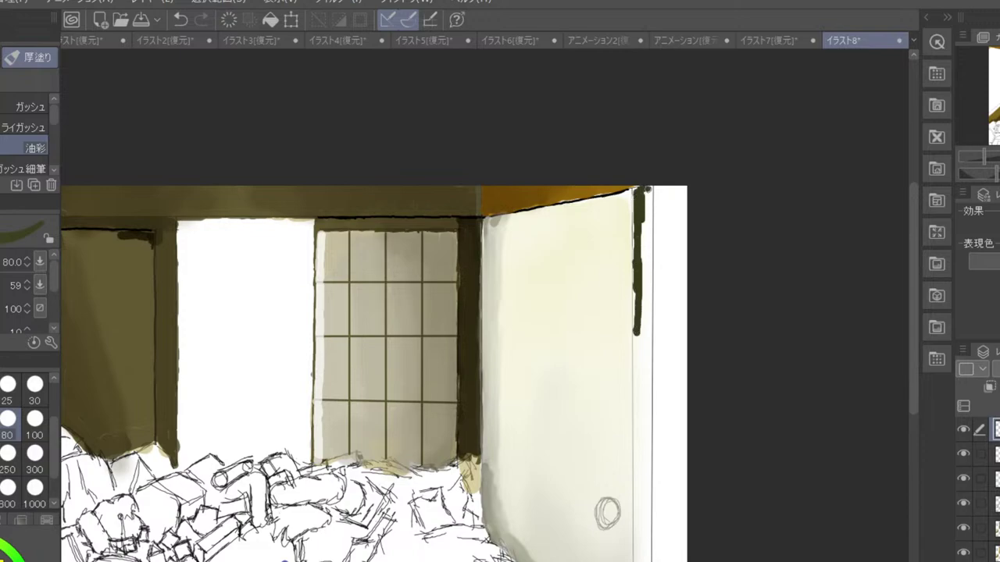
{"action": "mouse_move", "coordinate": [645, 189]}
{"action": "left_mouse_down"}
{"action": "mouse_move", "coordinate": [648, 293]}
{"action": "mouse_move", "coordinate": [642, 238]}
{"action": "mouse_move", "coordinate": [643, 276]}
{"action": "left_mouse_up"}
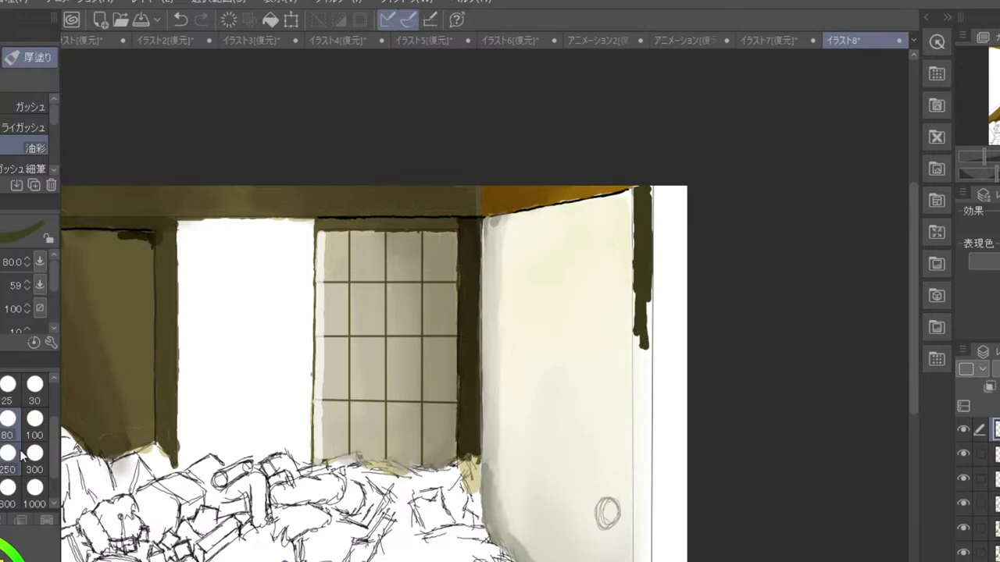
{"action": "left_click_drag", "start_coordinate": [645, 297], "coordinate": [648, 382]}
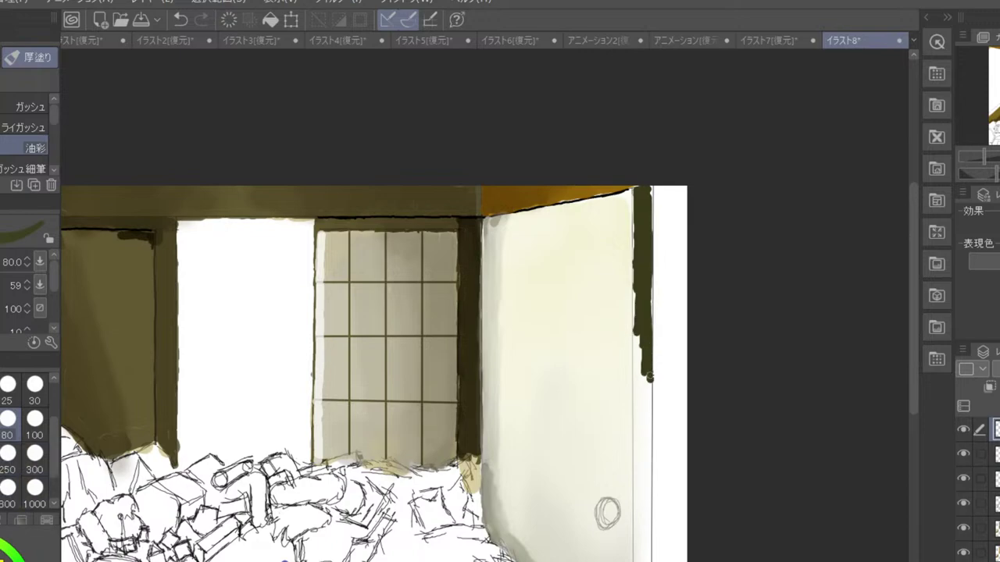
{"action": "key", "text": "bracketright"}
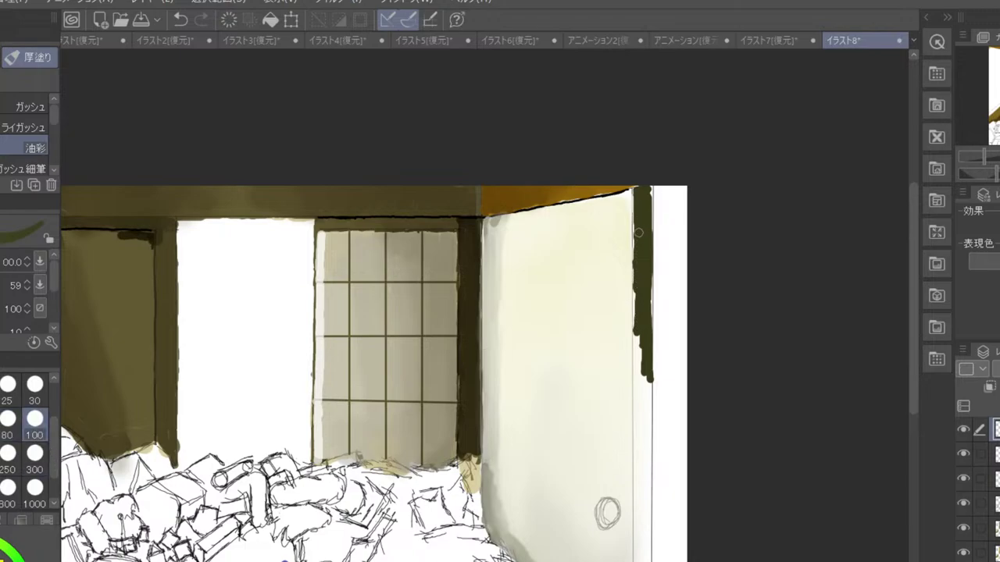
{"action": "left_click_drag", "start_coordinate": [638, 232], "coordinate": [638, 415]}
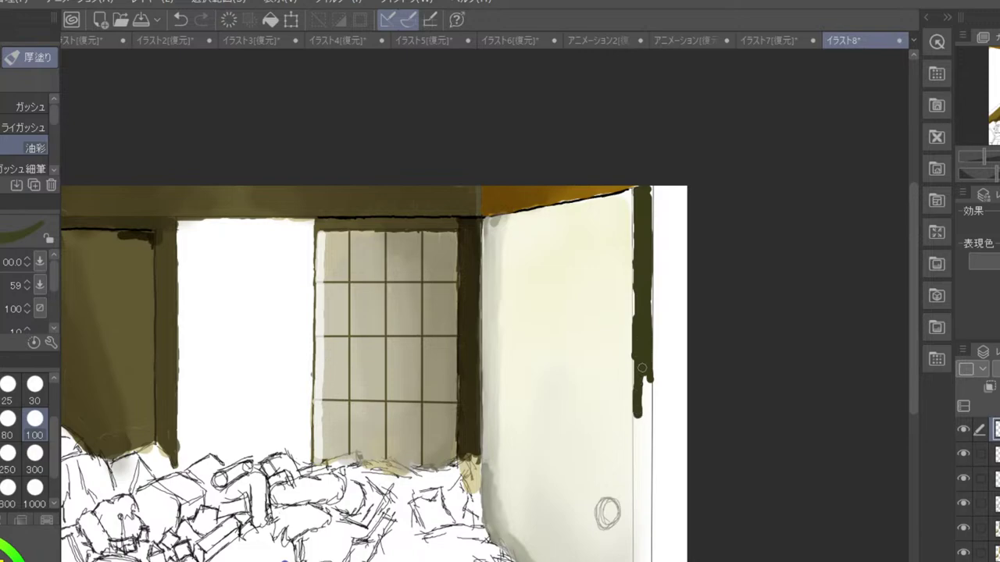
{"action": "left_click_drag", "start_coordinate": [641, 368], "coordinate": [639, 558]}
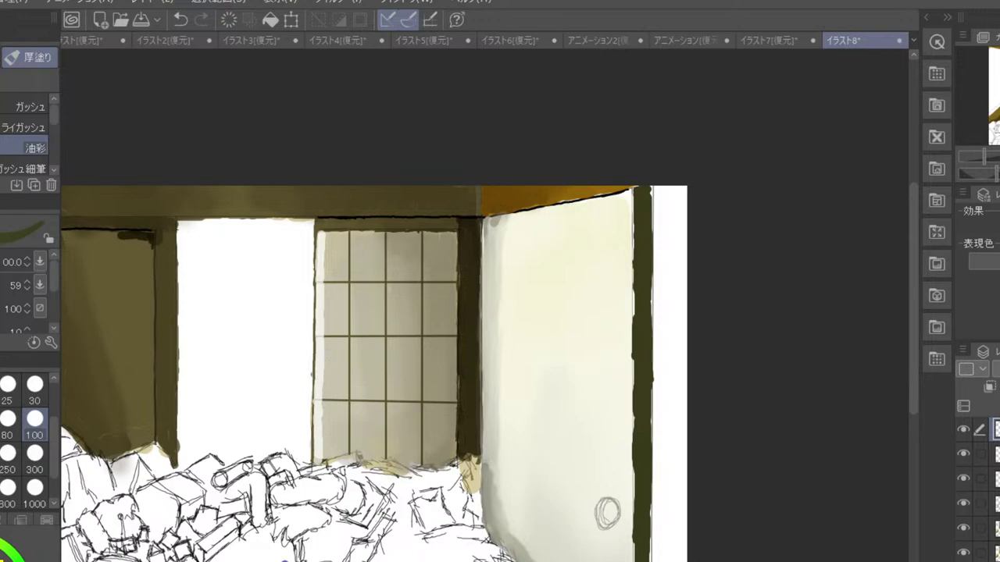
{"action": "left_click_drag", "start_coordinate": [646, 547], "coordinate": [646, 531]}
- Even out the dark olive post's side edges with the oil paint brush at size 70
{"action": "left_click", "coordinate": [0, 424]}
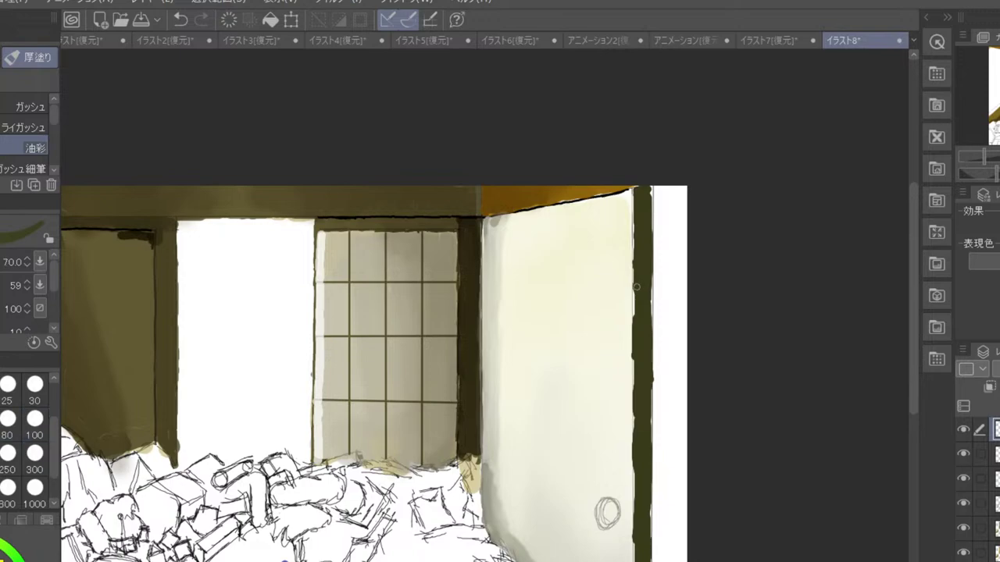
{"action": "left_click_drag", "start_coordinate": [638, 323], "coordinate": [634, 291]}
{"action": "left_click_drag", "start_coordinate": [649, 327], "coordinate": [649, 324]}
{"action": "key", "text": "ctrl+z"}
{"action": "left_click_drag", "start_coordinate": [636, 291], "coordinate": [638, 308]}
{"action": "mouse_move", "coordinate": [638, 359]}
{"action": "left_mouse_down"}
{"action": "mouse_move", "coordinate": [635, 386]}
{"action": "mouse_move", "coordinate": [635, 353]}
{"action": "mouse_move", "coordinate": [635, 545]}
{"action": "left_mouse_up"}
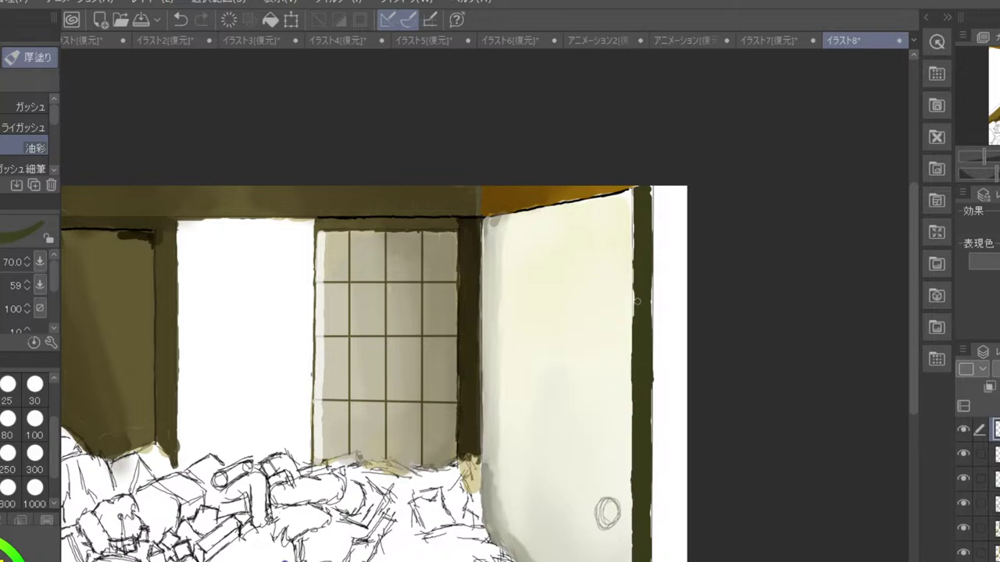
{"action": "left_click_drag", "start_coordinate": [636, 301], "coordinate": [633, 294]}
{"action": "scroll", "coordinate": [641, 198], "scroll_direction": "down", "scroll_amount": 3}
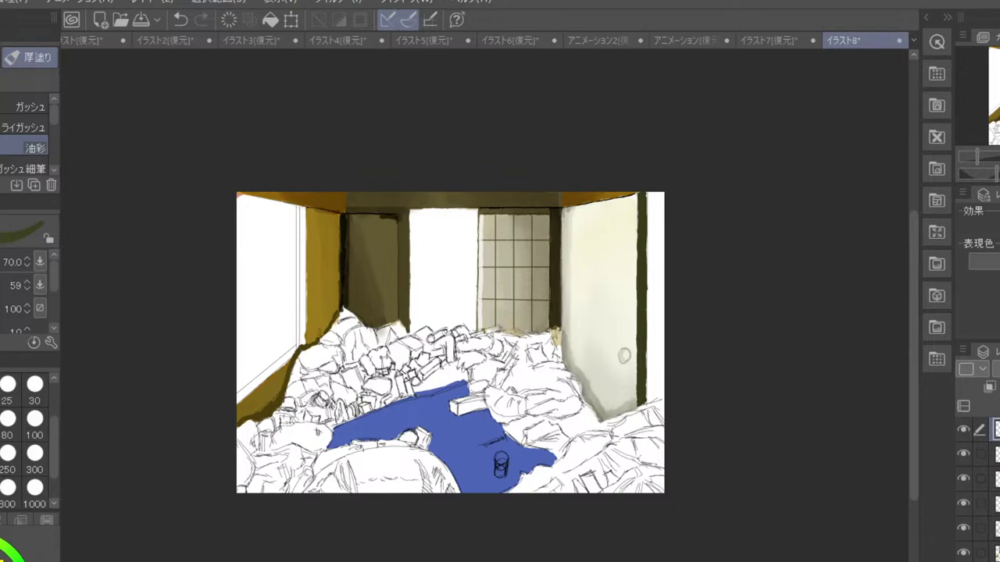
- Fill the white strip between the olive post and the canvas's right edge with black using the oil paint brush at size 300
{"action": "key", "text": "x"}
{"action": "left_click", "coordinate": [35, 453]}
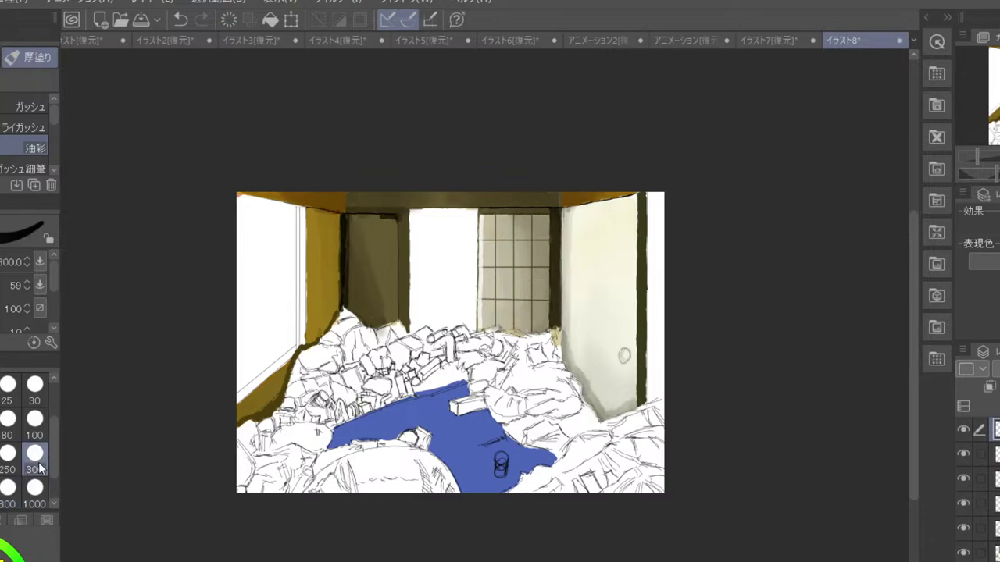
{"action": "mouse_move", "coordinate": [650, 232]}
{"action": "left_mouse_down"}
{"action": "mouse_move", "coordinate": [651, 393]}
{"action": "mouse_move", "coordinate": [660, 386]}
{"action": "mouse_move", "coordinate": [648, 396]}
{"action": "mouse_move", "coordinate": [665, 389]}
{"action": "mouse_move", "coordinate": [665, 297]}
{"action": "left_mouse_up"}
{"action": "scroll", "coordinate": [685, 168], "scroll_direction": "up", "scroll_amount": 3}
{"action": "mouse_move", "coordinate": [642, 352]}
{"action": "left_mouse_down"}
{"action": "mouse_move", "coordinate": [640, 205]}
{"action": "mouse_move", "coordinate": [646, 326]}
{"action": "mouse_move", "coordinate": [657, 226]}
{"action": "mouse_move", "coordinate": [643, 204]}
{"action": "mouse_move", "coordinate": [661, 203]}
{"action": "mouse_move", "coordinate": [643, 197]}
{"action": "left_mouse_up"}
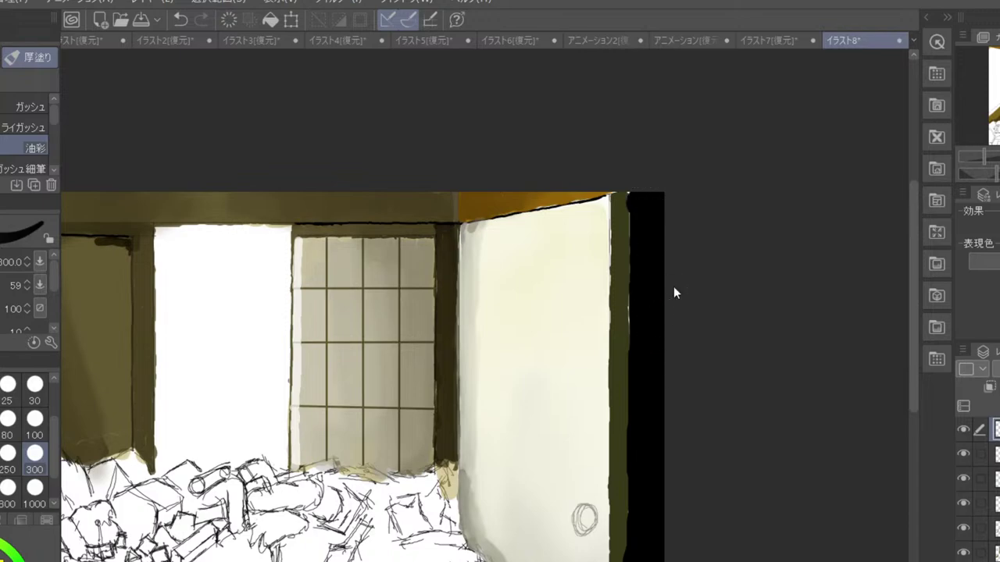
{"action": "scroll", "coordinate": [673, 289], "scroll_direction": "down", "scroll_amount": 3}
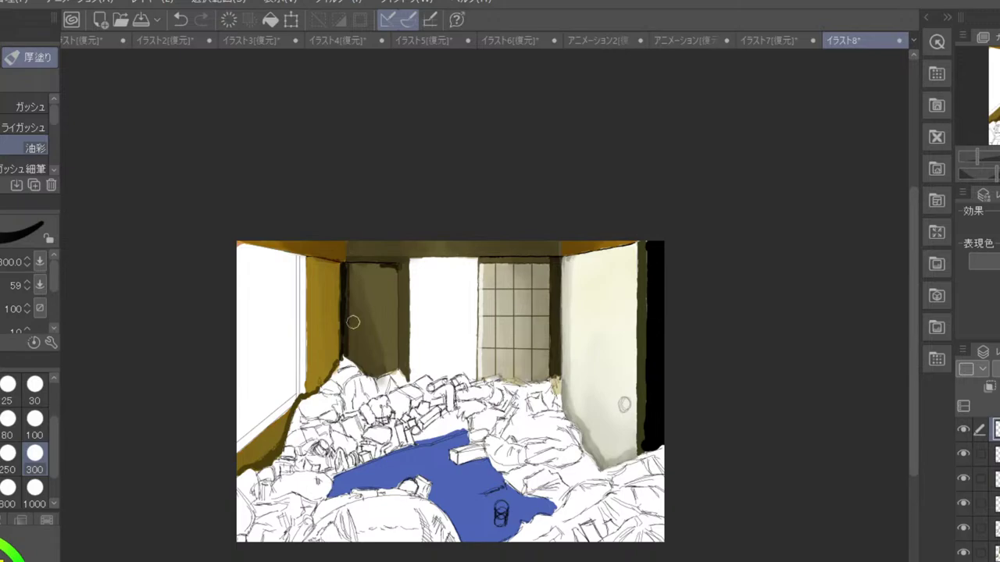
- Paint the vertical frame strip between the left opening and the ochre wall golden yellow with the oil paint brush at size 100
{"action": "scroll", "coordinate": [351, 320], "scroll_direction": "up", "scroll_amount": 3}
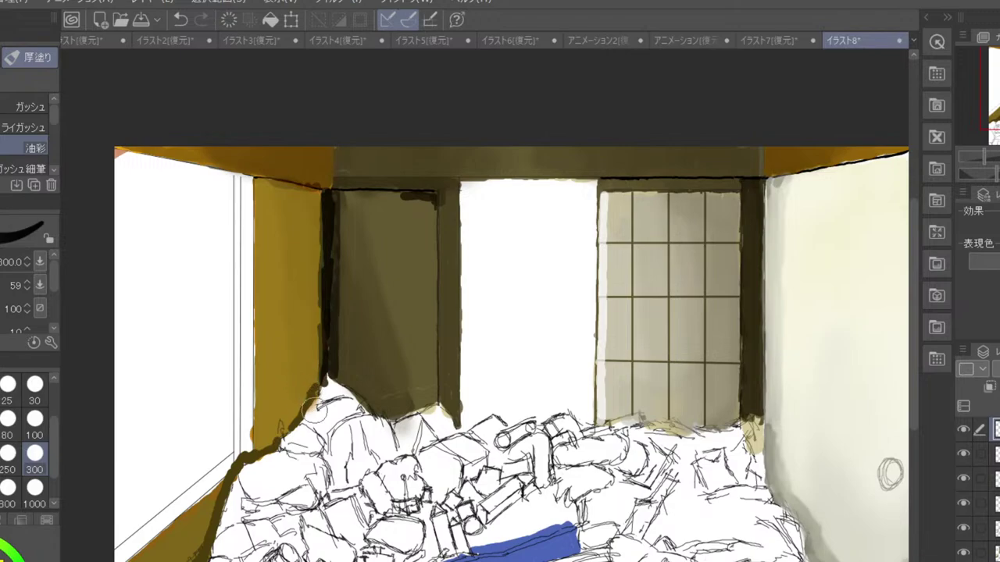
{"action": "mouse_move", "coordinate": [289, 438]}
{"action": "left_mouse_down"}
{"action": "mouse_move", "coordinate": [348, 444]}
{"action": "mouse_move", "coordinate": [352, 454]}
{"action": "left_mouse_up"}
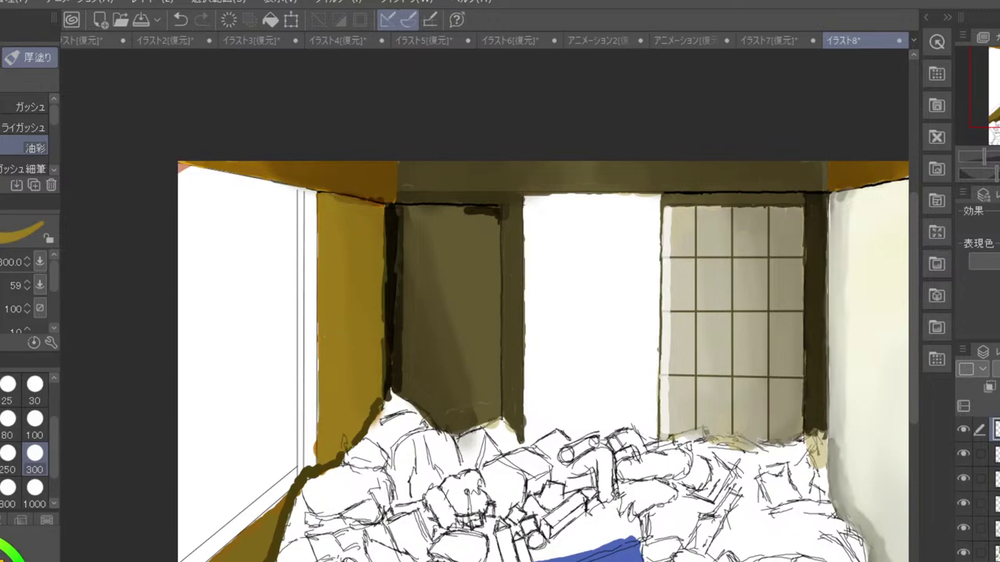
{"action": "left_click", "coordinate": [35, 419]}
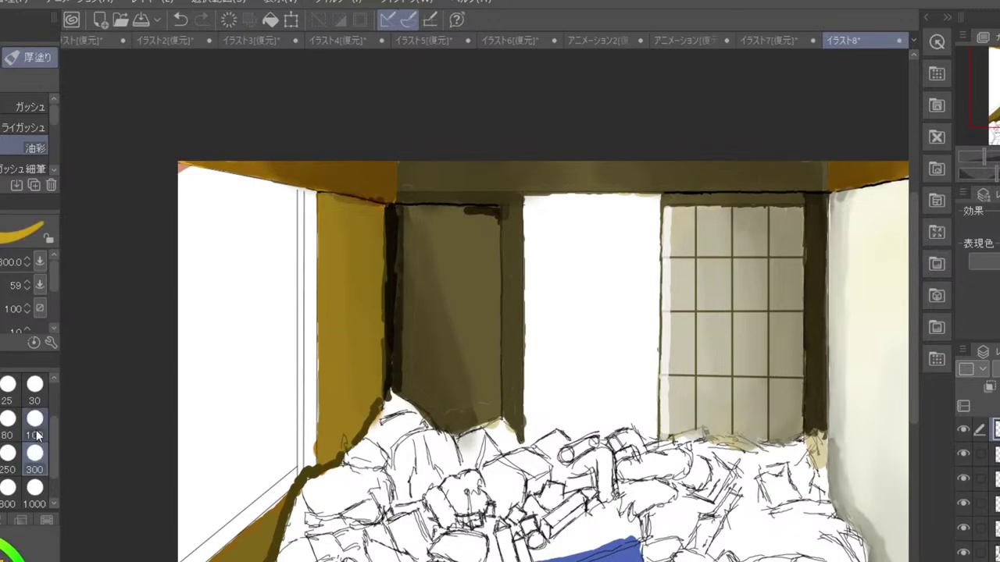
{"action": "left_click_drag", "start_coordinate": [310, 202], "coordinate": [312, 387]}
{"action": "mouse_move", "coordinate": [311, 307]}
{"action": "left_mouse_down"}
{"action": "mouse_move", "coordinate": [308, 470]}
{"action": "mouse_move", "coordinate": [309, 444]}
{"action": "left_mouse_up"}
{"action": "key", "text": "ctrl+z"}
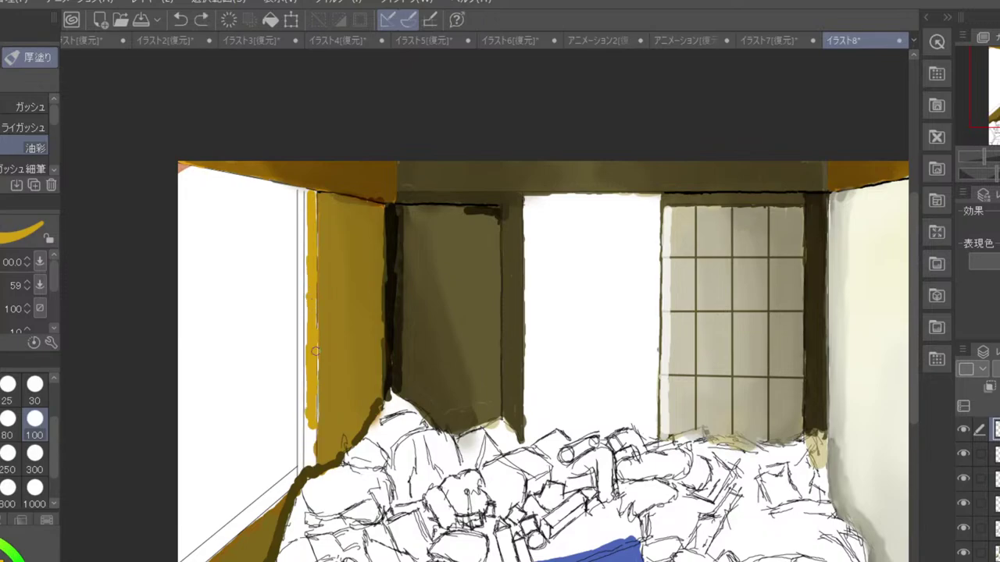
{"action": "mouse_move", "coordinate": [311, 381]}
{"action": "left_mouse_down"}
{"action": "mouse_move", "coordinate": [312, 360]}
{"action": "mouse_move", "coordinate": [309, 461]}
{"action": "mouse_move", "coordinate": [310, 270]}
{"action": "mouse_move", "coordinate": [306, 365]}
{"action": "left_mouse_up"}
{"action": "mouse_move", "coordinate": [310, 267]}
{"action": "left_mouse_down"}
{"action": "mouse_move", "coordinate": [310, 196]}
{"action": "mouse_move", "coordinate": [308, 354]}
{"action": "left_mouse_up"}
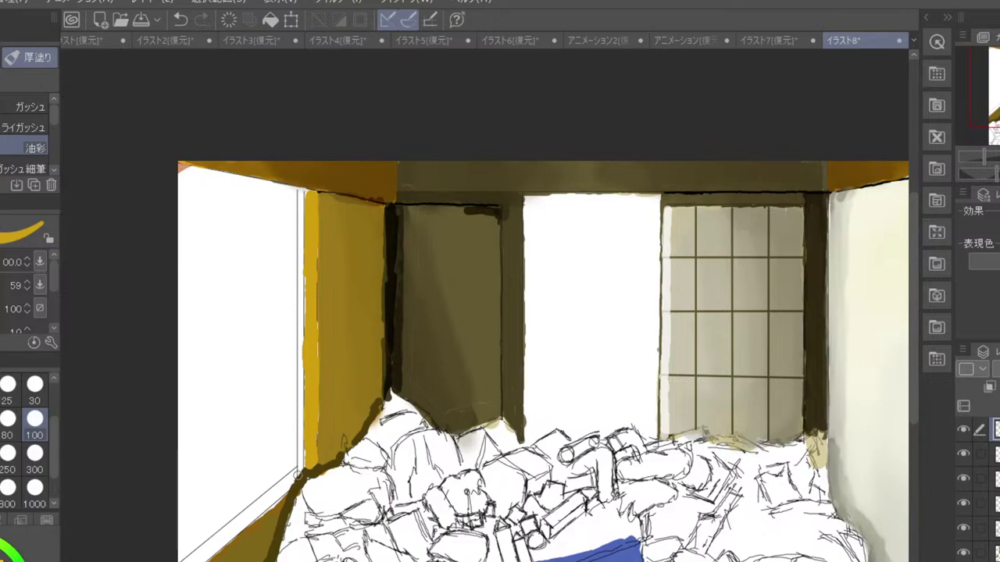
- Paint a golden yellow band along the left opening's slanted lower frame with the oil paint brush at size 80
{"action": "left_click_drag", "start_coordinate": [298, 473], "coordinate": [246, 524]}
{"action": "key", "text": "ctrl+z"}
{"action": "left_click", "coordinate": [7, 419]}
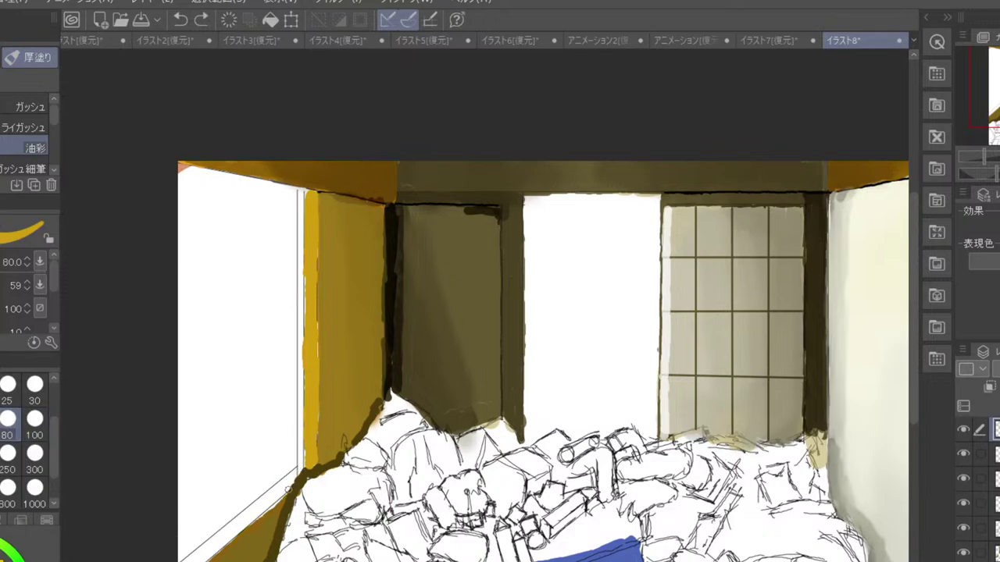
{"action": "mouse_move", "coordinate": [289, 489]}
{"action": "left_mouse_down"}
{"action": "mouse_move", "coordinate": [242, 529]}
{"action": "mouse_move", "coordinate": [286, 496]}
{"action": "mouse_move", "coordinate": [200, 561]}
{"action": "left_mouse_up"}
{"action": "left_click_drag", "start_coordinate": [241, 531], "coordinate": [202, 561]}
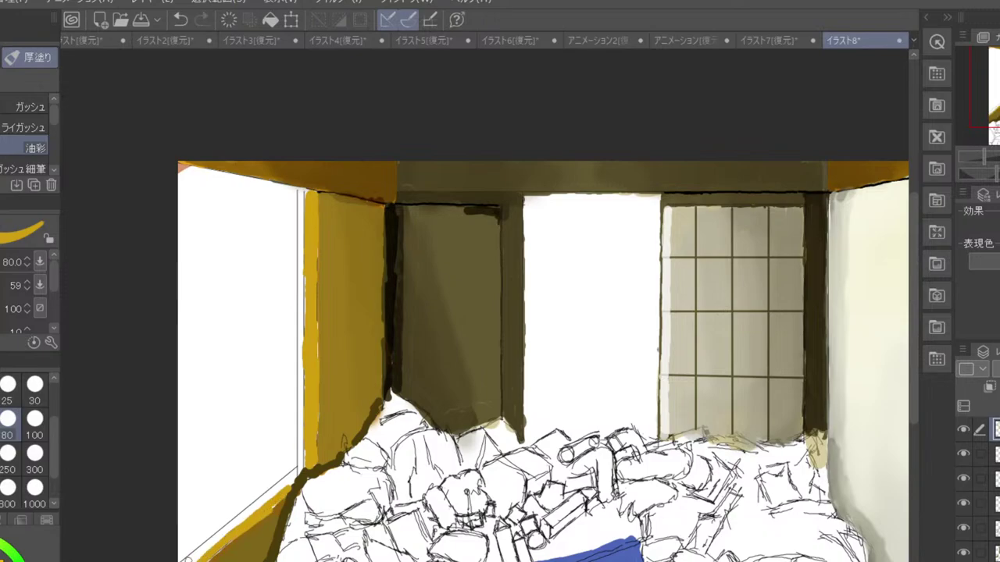
{"action": "scroll", "coordinate": [188, 559], "scroll_direction": "down", "scroll_amount": 3}
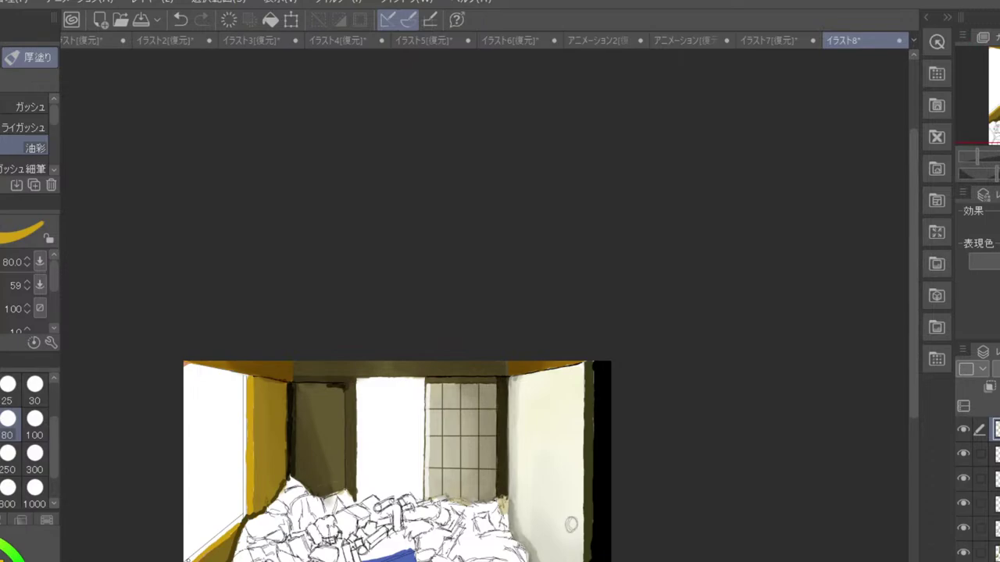
- Paint a thin dark ochre strip down the outer side of the left opening's yellow vertical frame with the oil paint brush at size 70
{"action": "scroll", "coordinate": [248, 382], "scroll_direction": "up", "scroll_amount": 3}
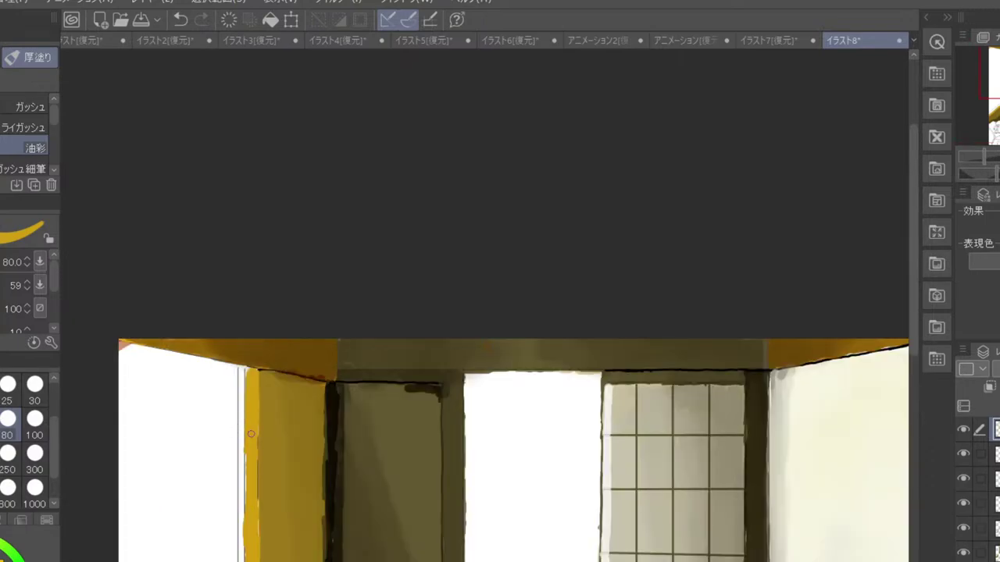
{"action": "left_click", "coordinate": [1, 561]}
{"action": "key", "text": "bracketleft"}
{"action": "left_click_drag", "start_coordinate": [241, 365], "coordinate": [240, 556]}
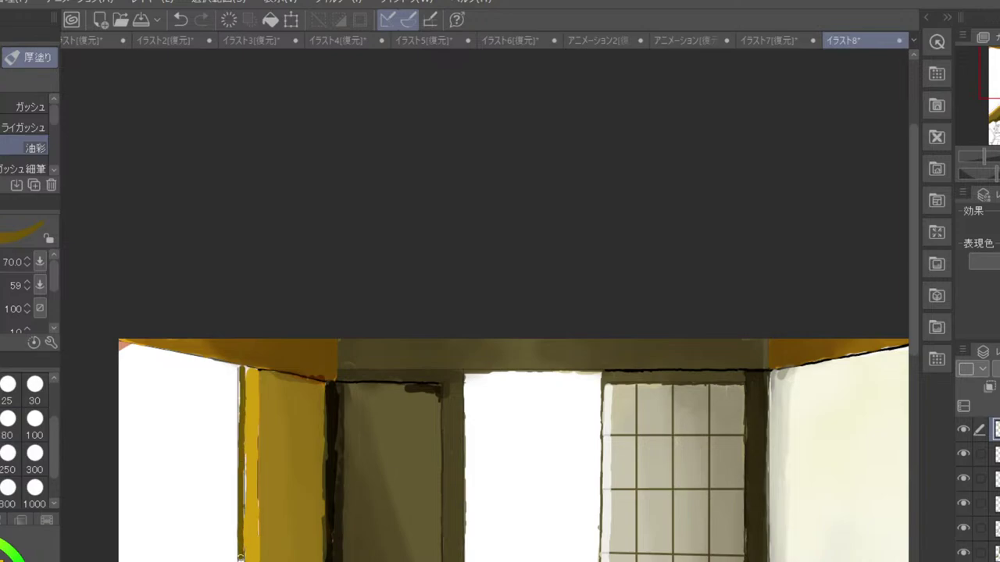
{"action": "scroll", "coordinate": [278, 508], "scroll_direction": "down", "scroll_amount": 3}
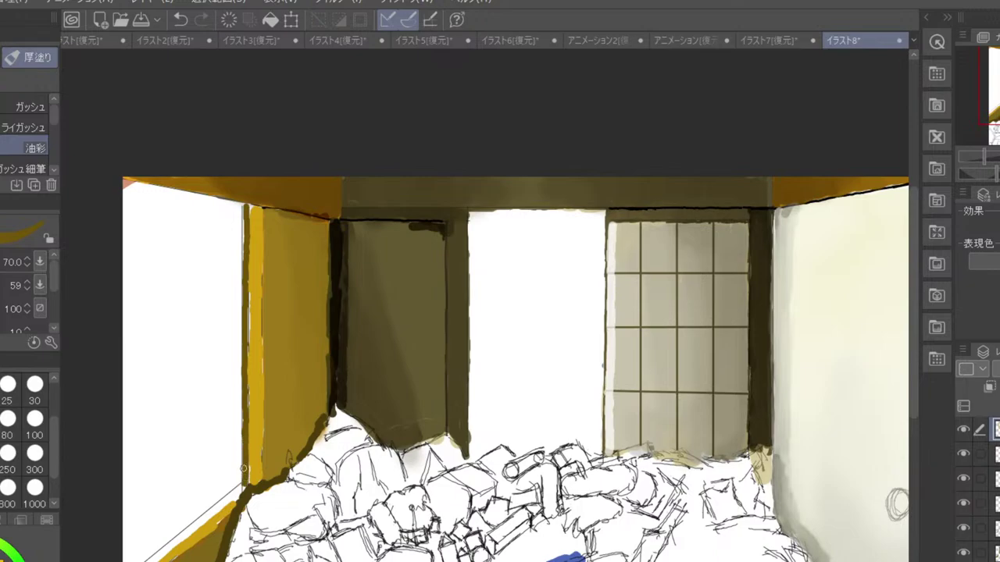
- Widen the dark ochre strip along the outer side of the left opening's vertical frame with the oil paint brush at size 50
{"action": "scroll", "coordinate": [242, 467], "scroll_direction": "down", "scroll_amount": 2}
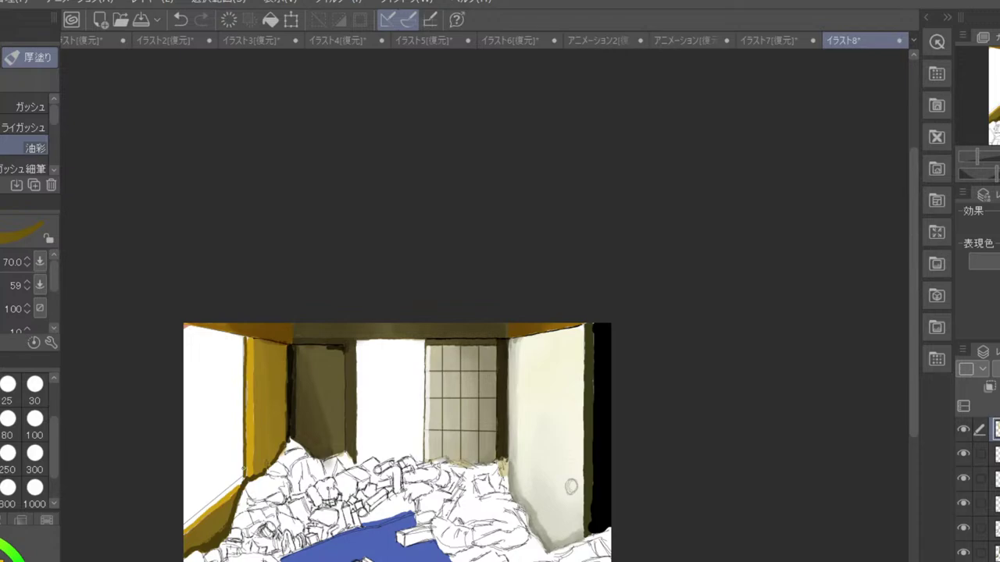
{"action": "scroll", "coordinate": [244, 469], "scroll_direction": "up", "scroll_amount": 2}
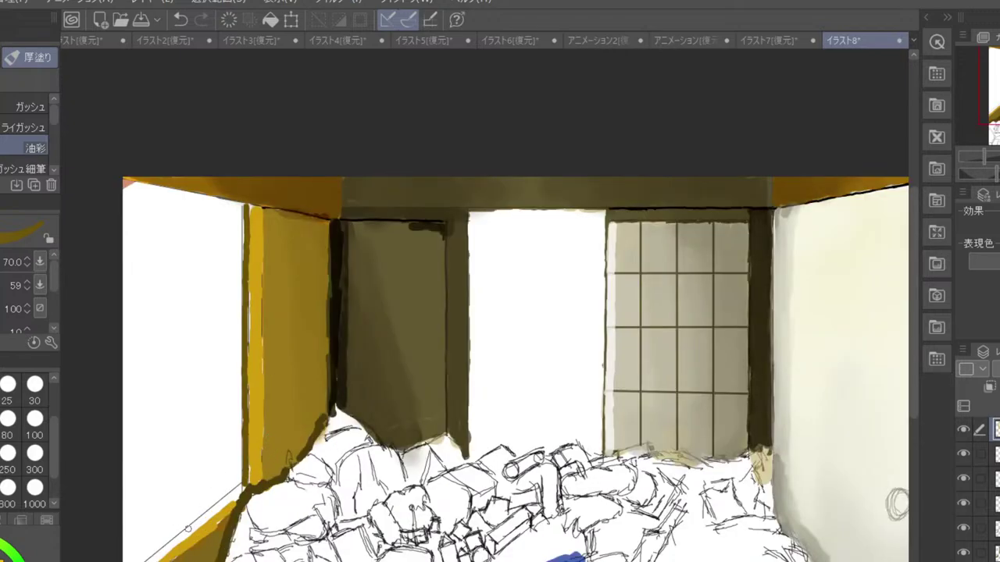
{"action": "left_click", "coordinate": [8, 398]}
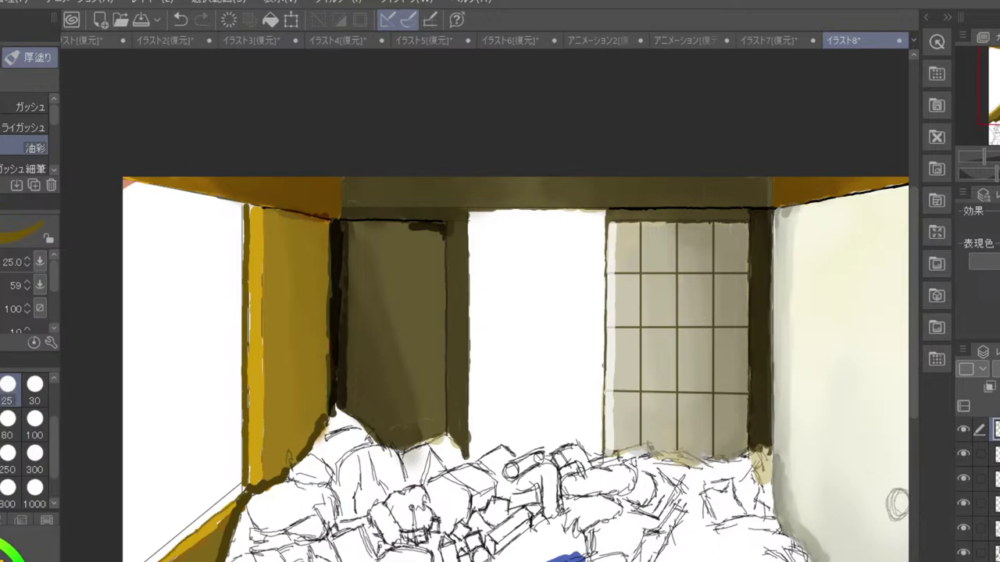
{"action": "left_click_drag", "start_coordinate": [249, 487], "coordinate": [249, 468]}
{"action": "left_click", "coordinate": [0, 419]}
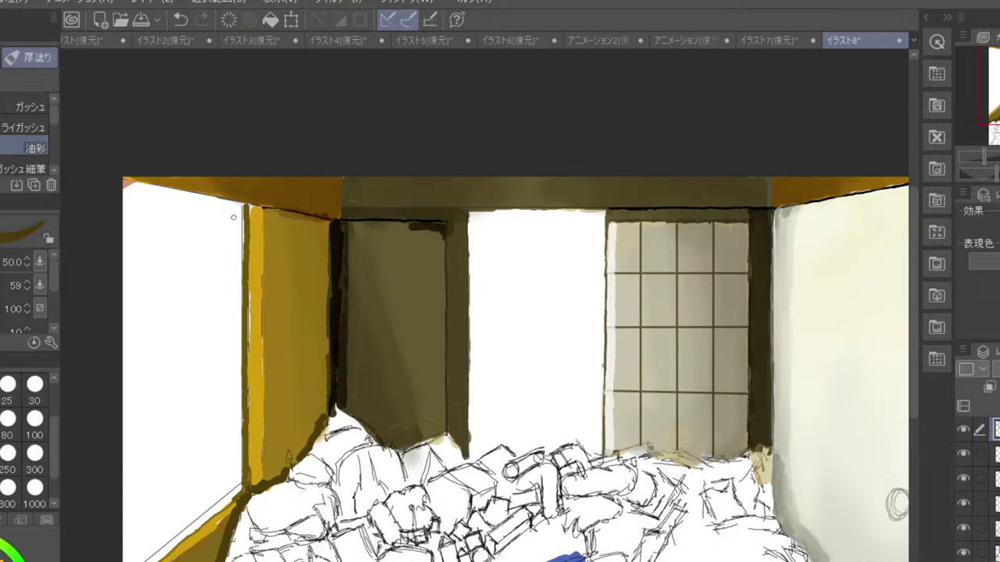
{"action": "mouse_move", "coordinate": [238, 206]}
{"action": "left_mouse_down"}
{"action": "mouse_move", "coordinate": [239, 256]}
{"action": "mouse_move", "coordinate": [240, 212]}
{"action": "left_mouse_up"}
{"action": "left_click_drag", "start_coordinate": [239, 251], "coordinate": [241, 445]}
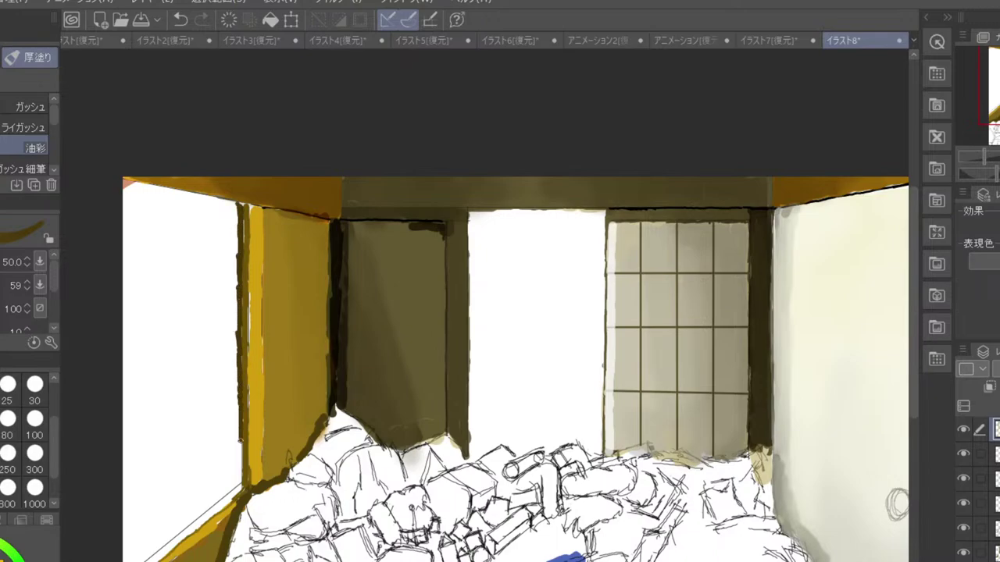
{"action": "left_click_drag", "start_coordinate": [240, 409], "coordinate": [242, 478]}
{"action": "left_click_drag", "start_coordinate": [238, 260], "coordinate": [239, 213]}
{"action": "left_click_drag", "start_coordinate": [238, 389], "coordinate": [240, 483]}
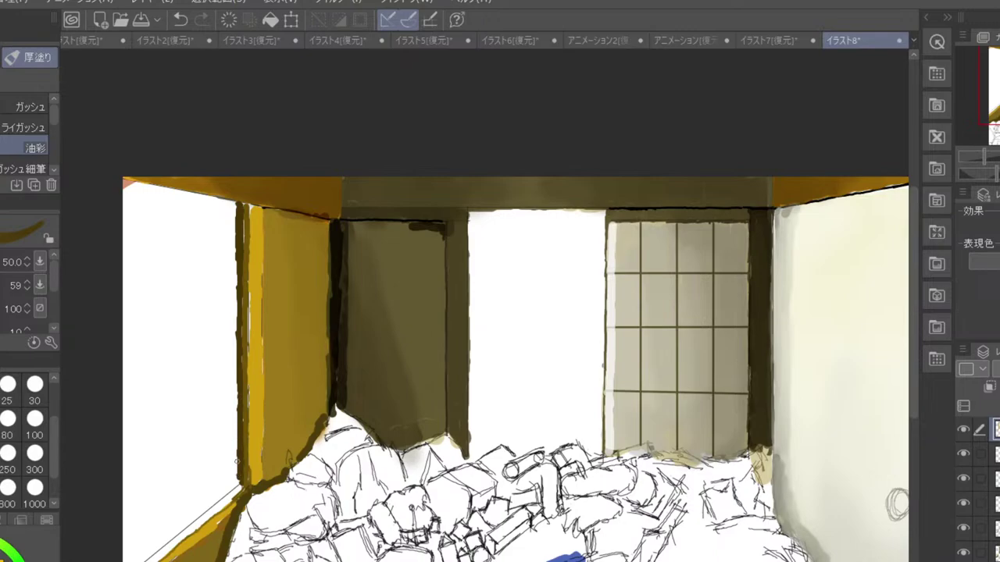
{"action": "scroll", "coordinate": [238, 462], "scroll_direction": "down", "scroll_amount": 2}
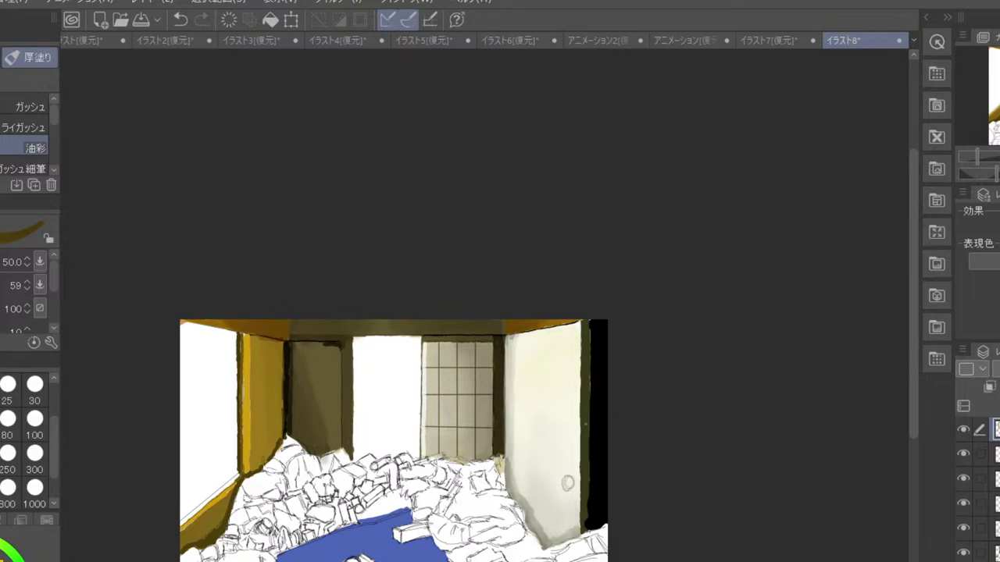
- Place two vertical straight rulers across the white left opening, from its upper edge down to the slanted lower frame
{"action": "left_click_drag", "start_coordinate": [480, 501], "coordinate": [564, 377]}
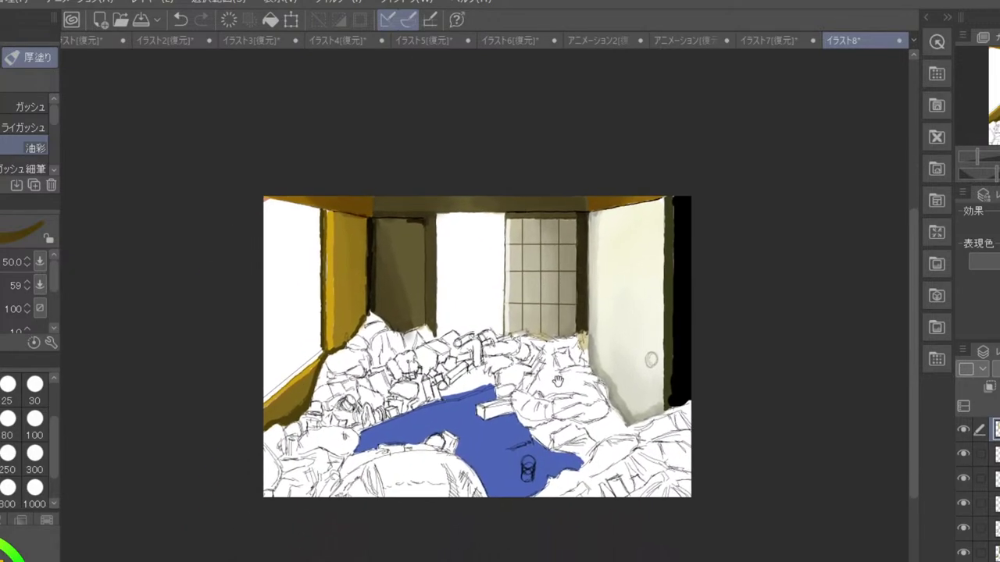
{"action": "left_click_drag", "start_coordinate": [502, 421], "coordinate": [590, 459]}
{"action": "scroll", "coordinate": [590, 457], "scroll_direction": "up", "scroll_amount": 3}
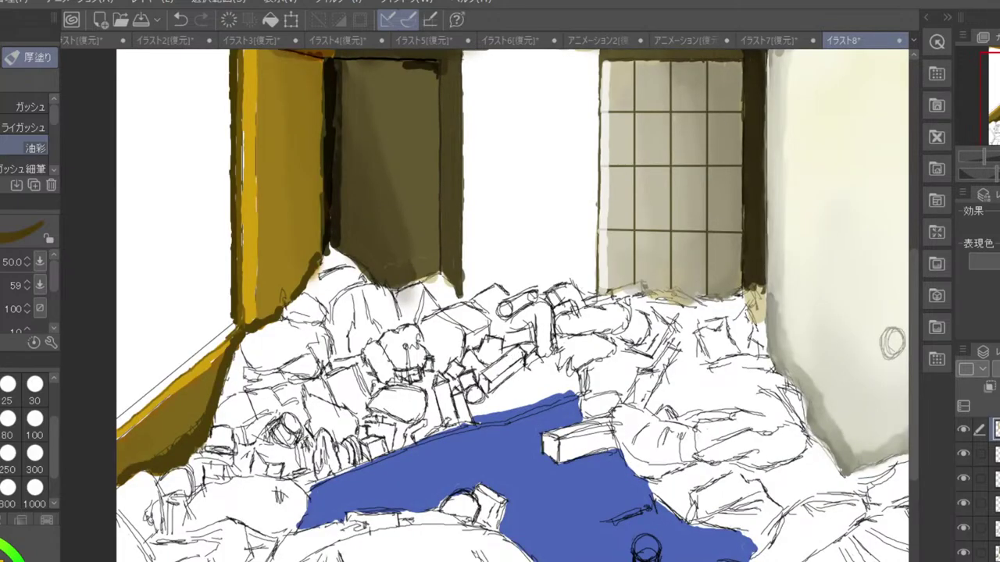
{"action": "left_click_drag", "start_coordinate": [274, 337], "coordinate": [439, 397]}
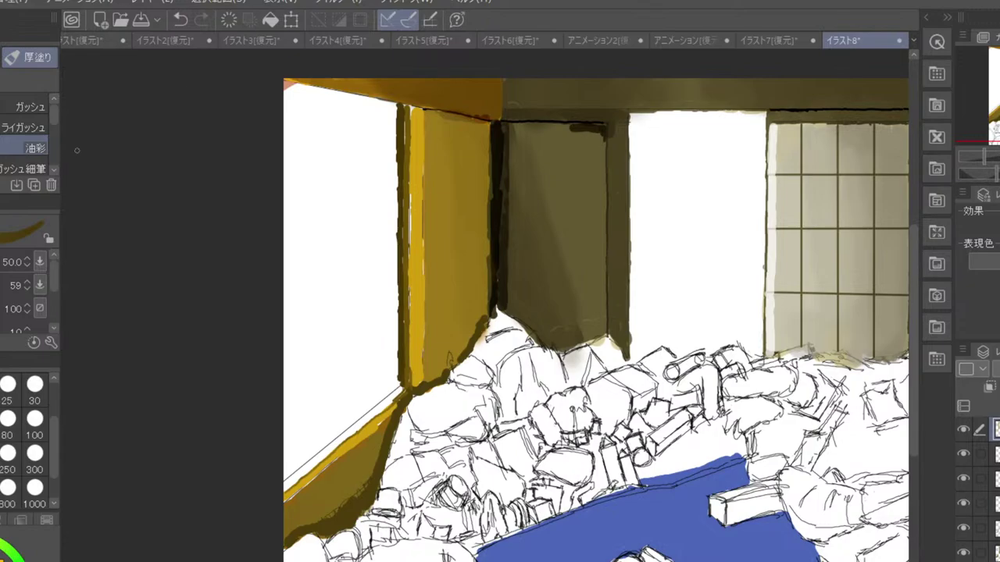
{"action": "key", "text": "u"}
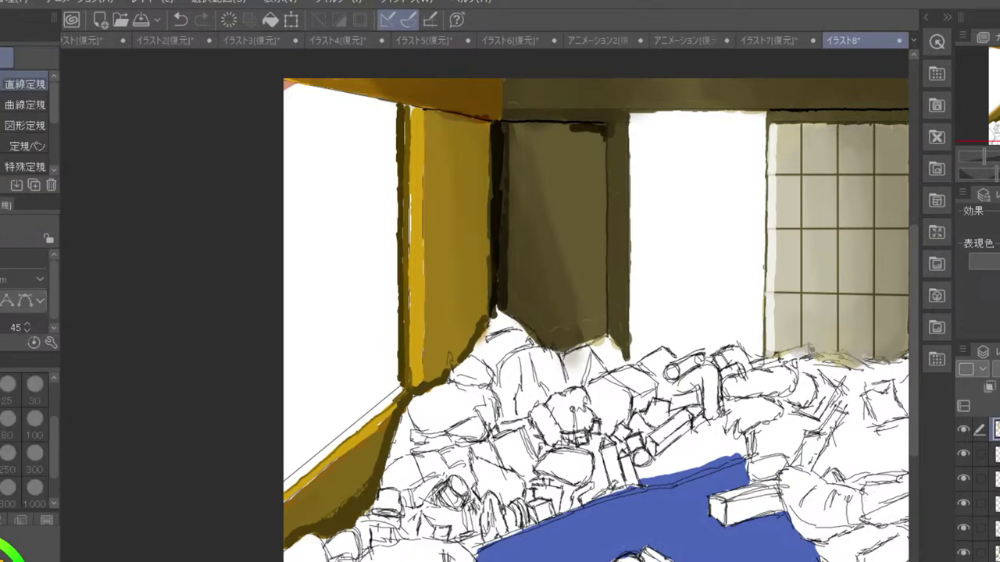
{"action": "left_click_drag", "start_coordinate": [363, 88], "coordinate": [363, 424]}
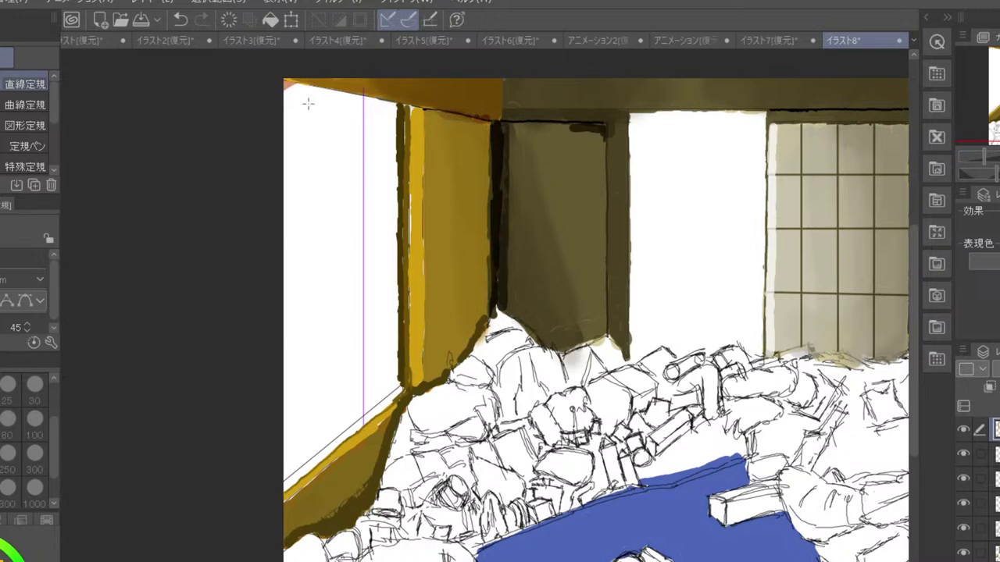
{"action": "left_click_drag", "start_coordinate": [300, 83], "coordinate": [301, 485]}
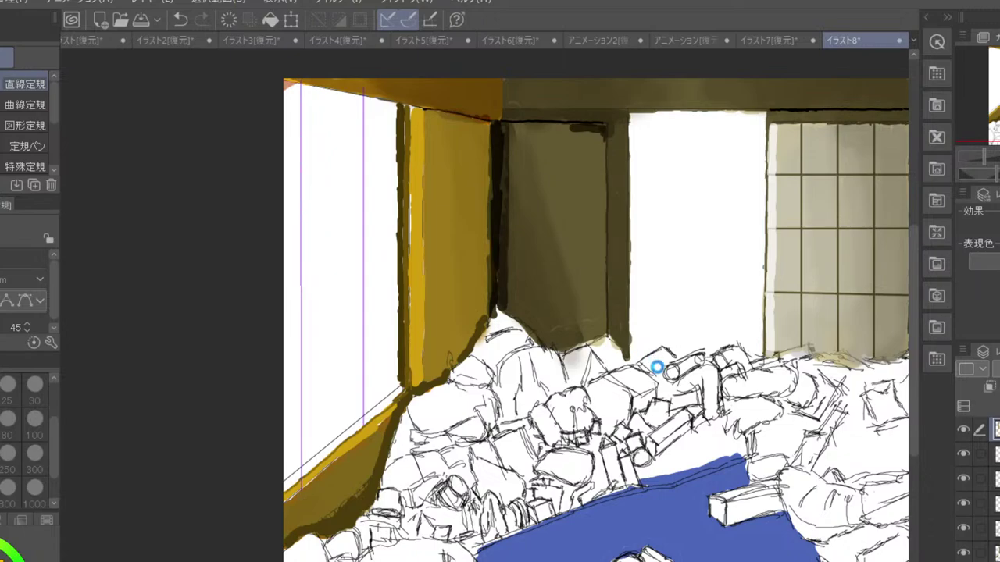
- Show the blue rough sketch layer beneath the room's line art
{"action": "scroll", "coordinate": [691, 345], "scroll_direction": "down", "scroll_amount": 3}
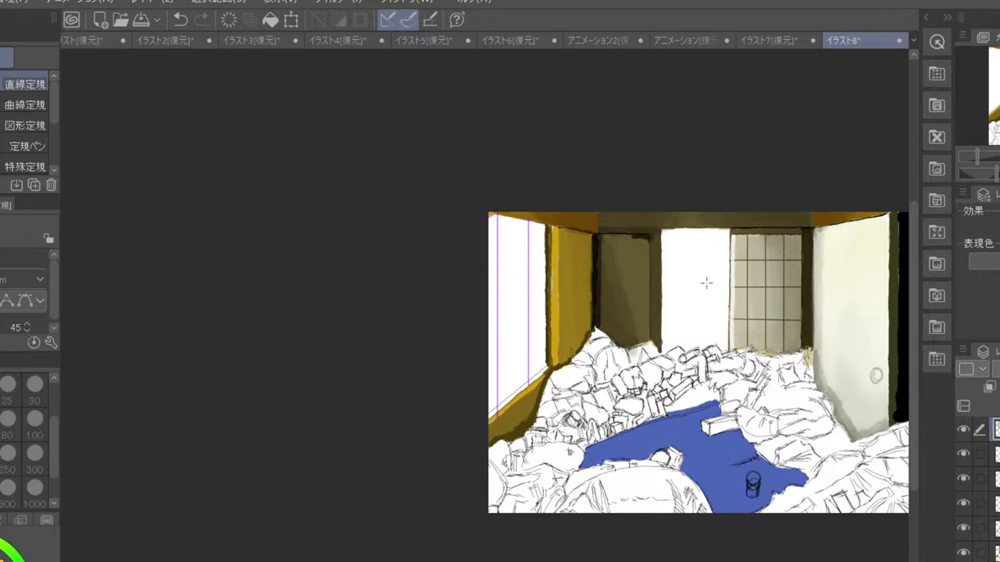
{"action": "scroll", "coordinate": [526, 221], "scroll_direction": "up", "scroll_amount": 3}
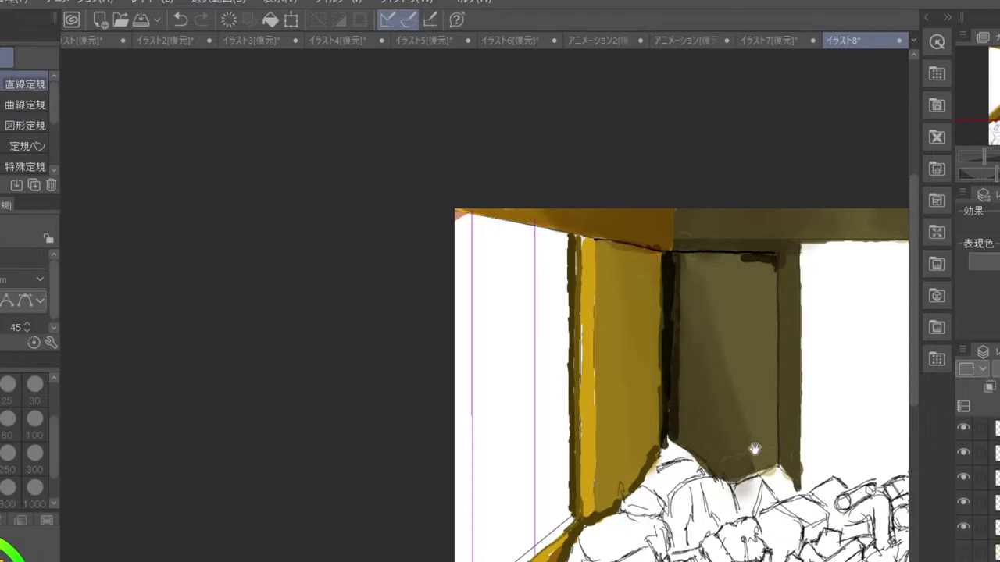
{"action": "left_click_drag", "start_coordinate": [755, 449], "coordinate": [578, 434]}
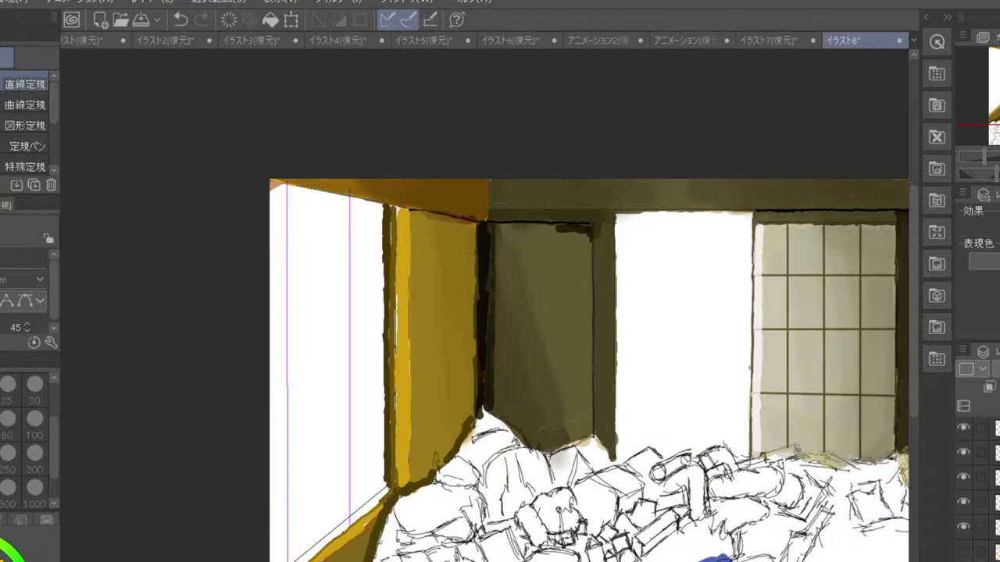
{"action": "left_click", "coordinate": [963, 552]}
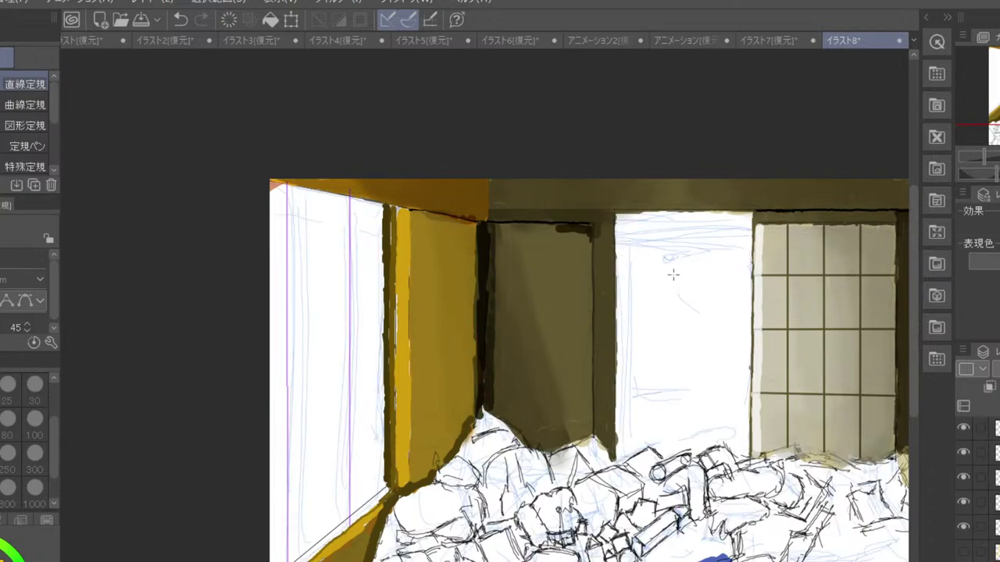
{"action": "left_click_drag", "start_coordinate": [645, 339], "coordinate": [721, 368]}
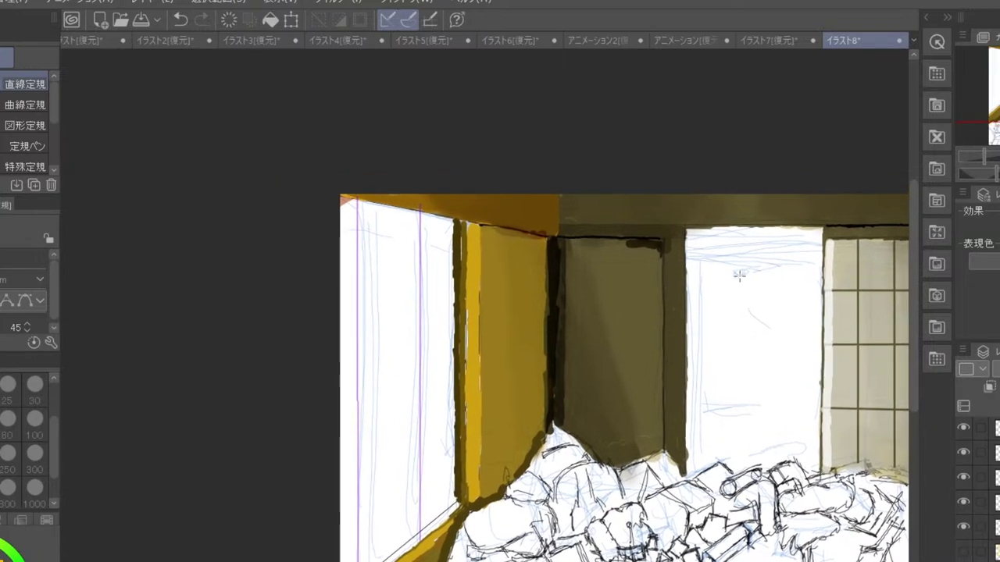
- Place three straight rulers fanning out from the vanishing point in the central white opening across the left opening
{"action": "left_click_drag", "start_coordinate": [739, 275], "coordinate": [314, 269]}
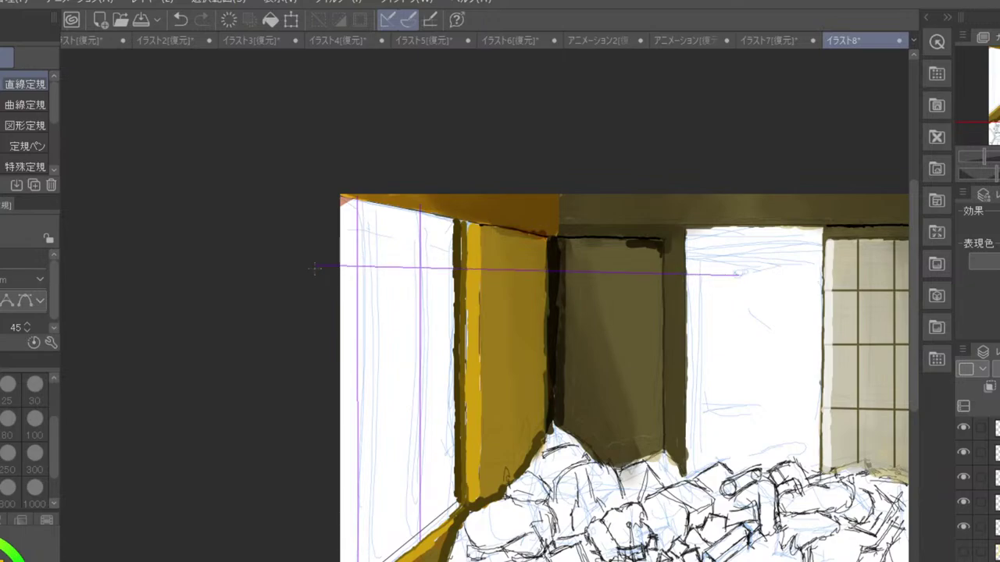
{"action": "key", "text": "ctrl+z"}
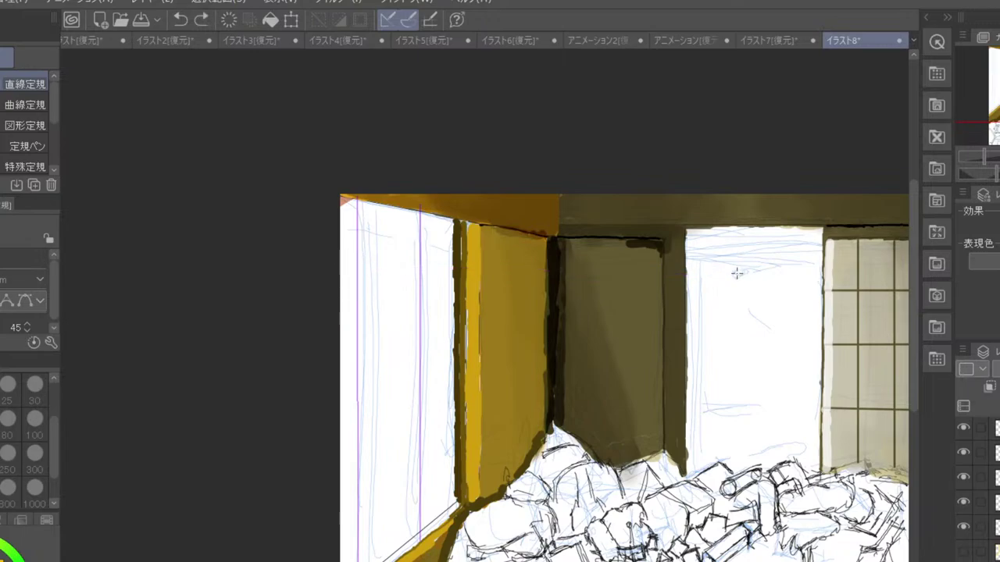
{"action": "left_click_drag", "start_coordinate": [737, 272], "coordinate": [349, 281]}
{"action": "left_click_drag", "start_coordinate": [329, 279], "coordinate": [316, 277]}
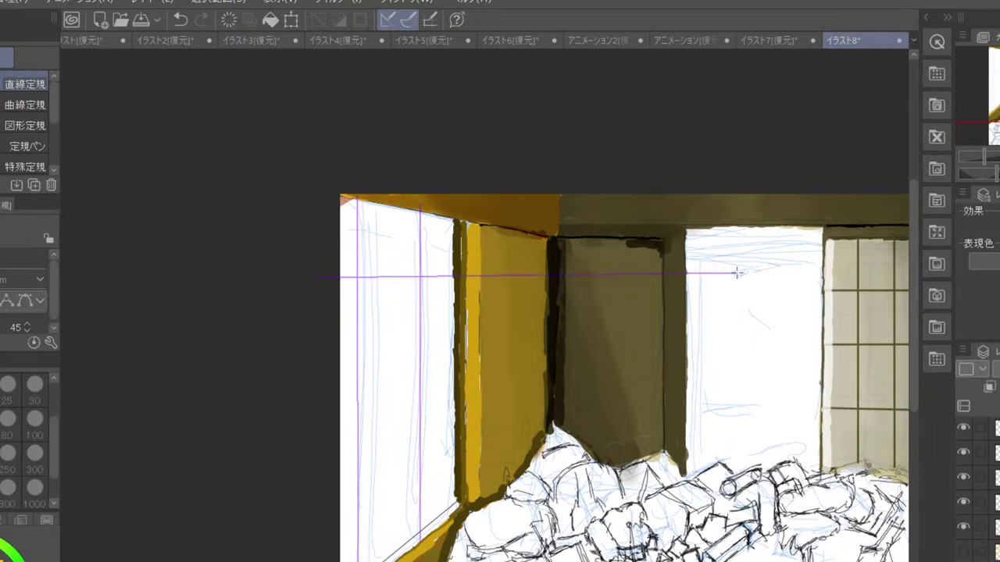
{"action": "left_click_drag", "start_coordinate": [737, 272], "coordinate": [301, 388]}
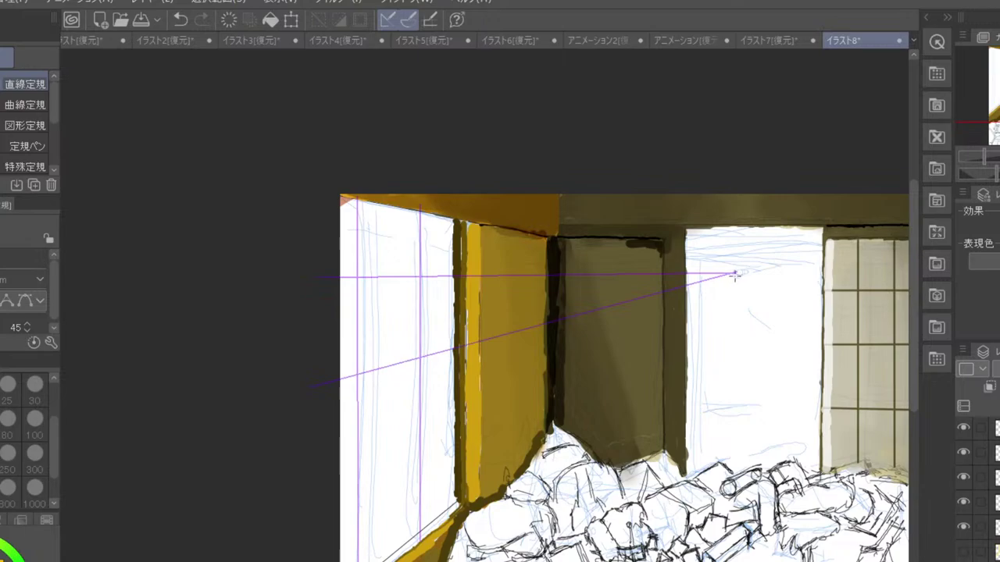
{"action": "left_click_drag", "start_coordinate": [737, 273], "coordinate": [283, 534]}
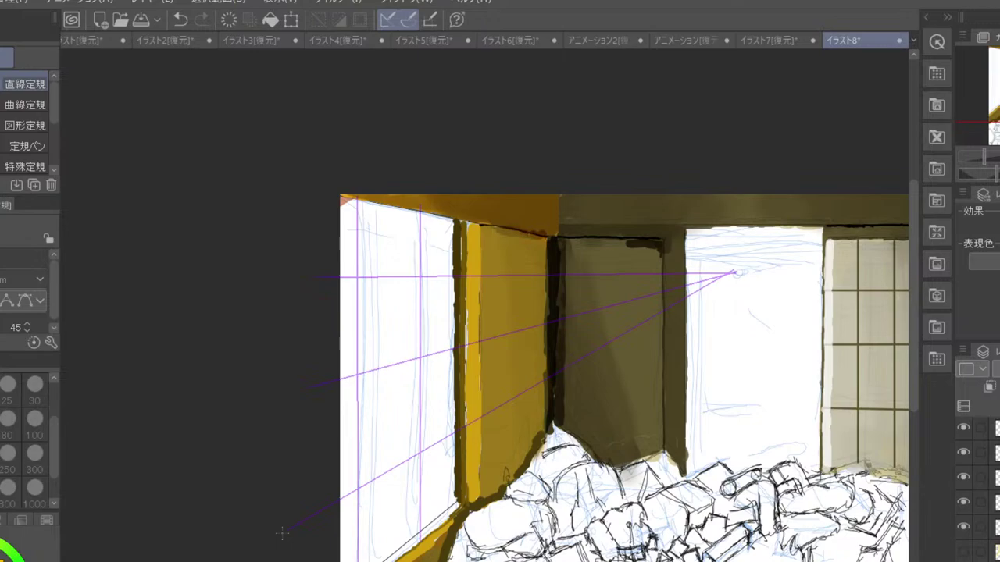
- Paint two thin dark ochre vertical bars along the left opening's vertical rulers with the oil paint brush at size 50
{"action": "key", "text": "b"}
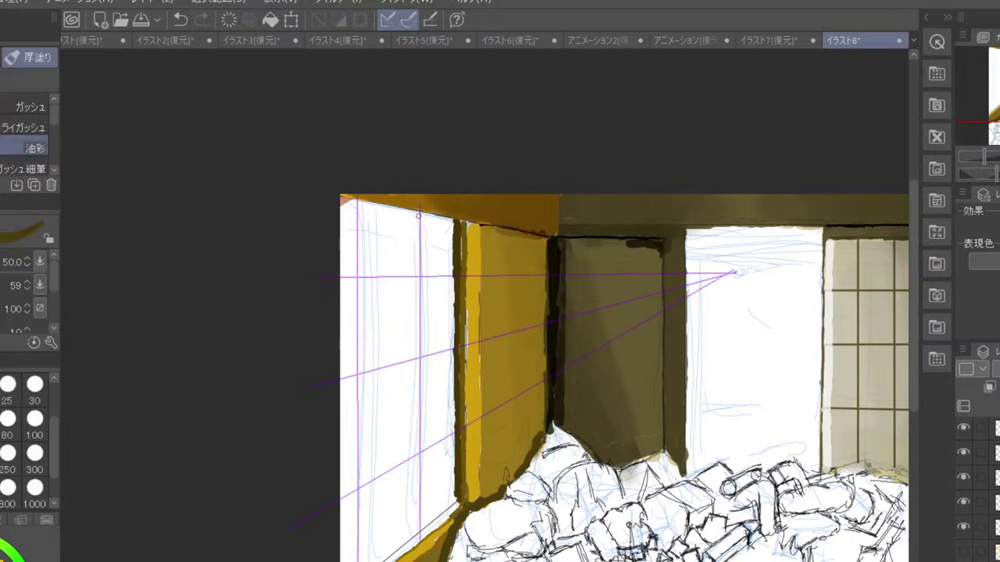
{"action": "left_click_drag", "start_coordinate": [419, 222], "coordinate": [420, 517]}
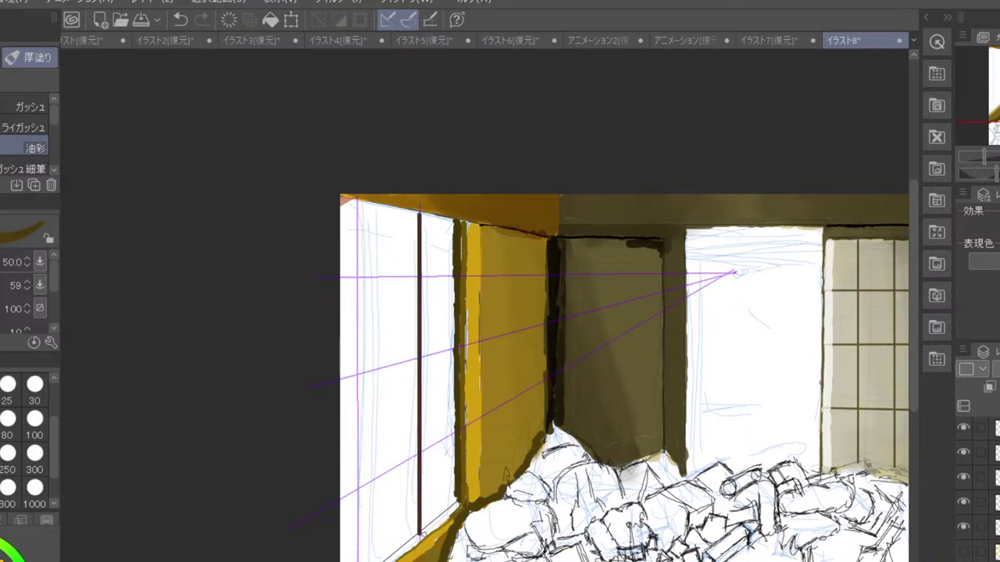
{"action": "mouse_move", "coordinate": [357, 201]}
{"action": "left_mouse_down"}
{"action": "mouse_move", "coordinate": [348, 422]}
{"action": "mouse_move", "coordinate": [357, 561]}
{"action": "left_mouse_up"}
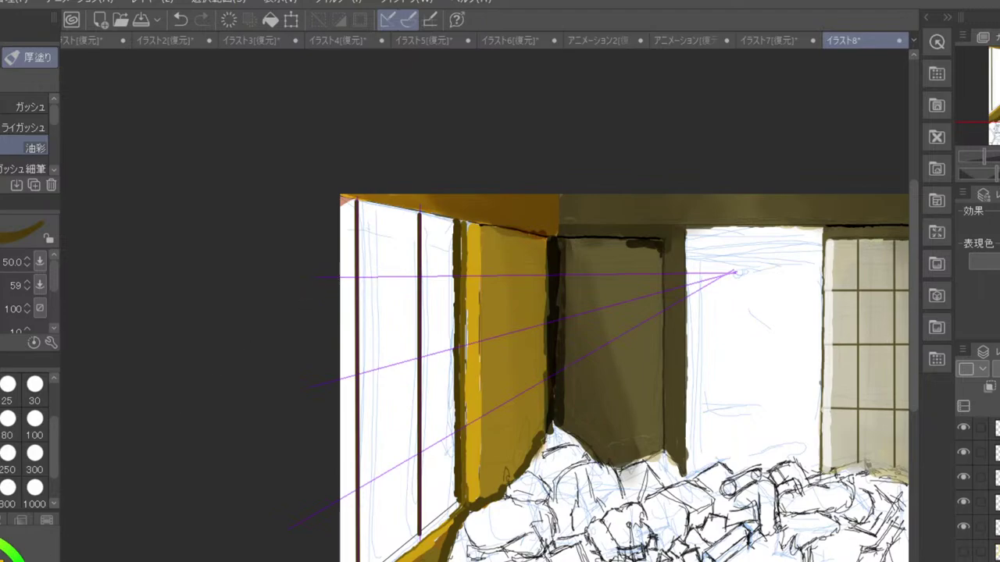
{"action": "left_click", "coordinate": [32, 561]}
{"action": "left_click_drag", "start_coordinate": [337, 278], "coordinate": [451, 278]}
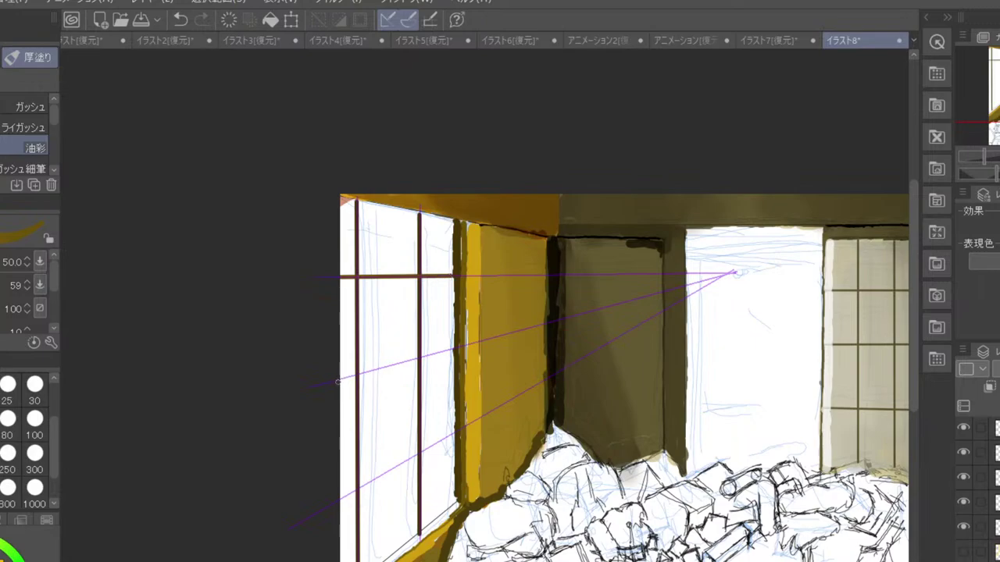
{"action": "left_click_drag", "start_coordinate": [337, 382], "coordinate": [441, 348]}
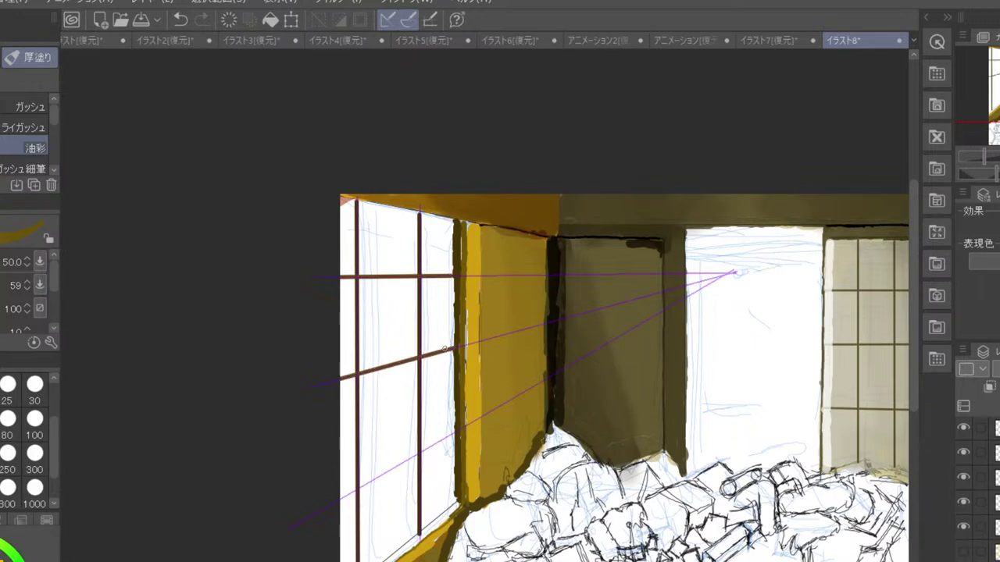
{"action": "key", "text": "ctrl+z"}
{"action": "key", "text": "ctrl+z"}
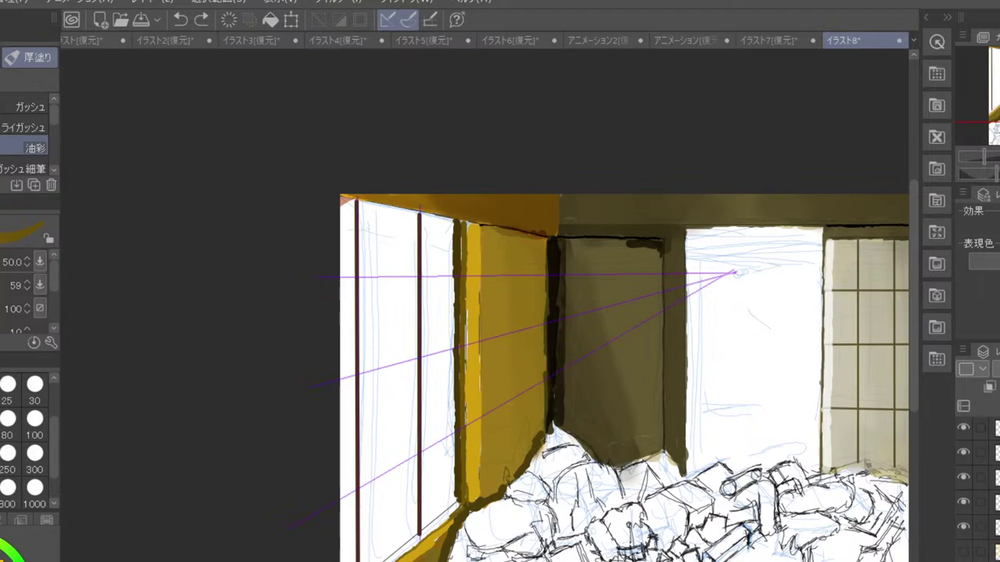
- Paint three ochre crossbars across the left opening along the converging rulers with the oil paint brush at size 50
{"action": "left_click_drag", "start_coordinate": [341, 277], "coordinate": [453, 276]}
{"action": "left_click_drag", "start_coordinate": [336, 382], "coordinate": [454, 348]}
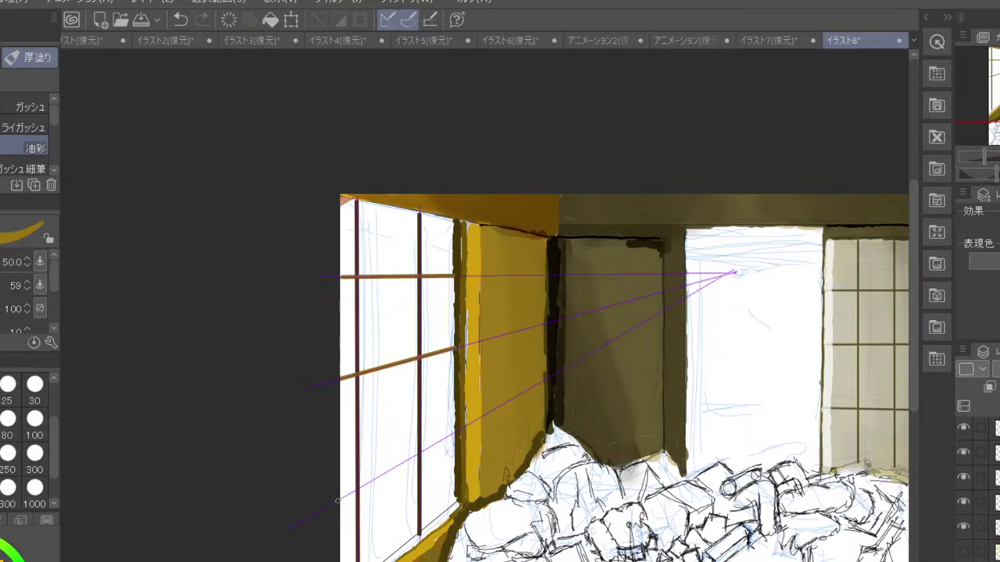
{"action": "left_click_drag", "start_coordinate": [338, 500], "coordinate": [443, 440]}
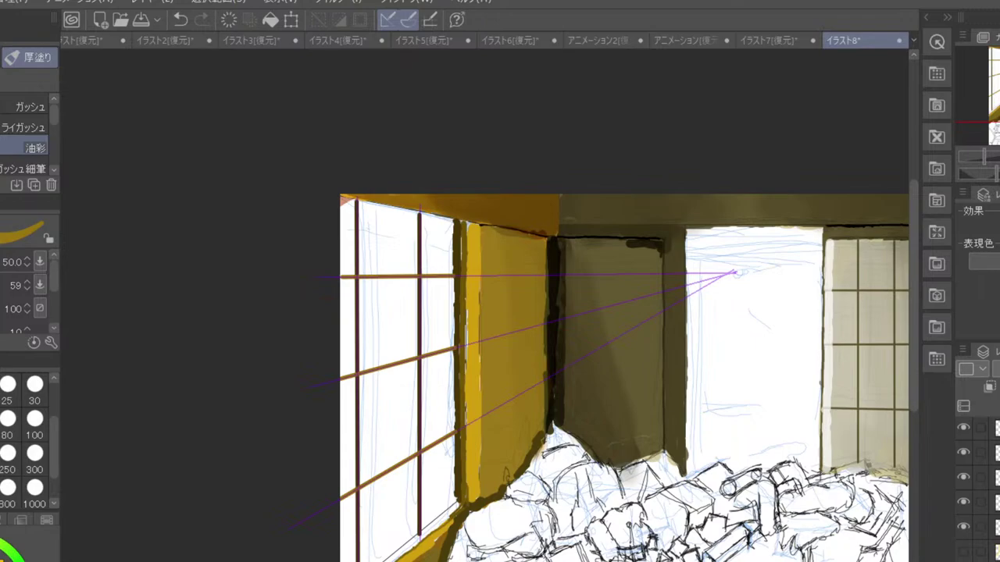
- Merge the layer holding the left opening's bars into the layer beneath it
{"action": "key", "text": "ctrl+minus"}
{"action": "key", "text": "ctrl+minus"}
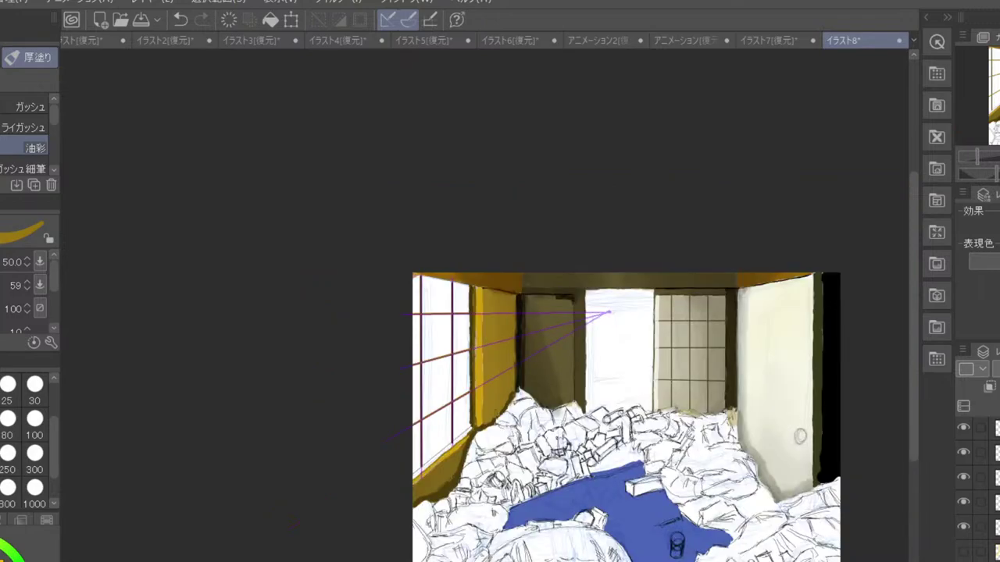
{"action": "scroll", "coordinate": [485, 353], "scroll_direction": "up", "scroll_amount": 2}
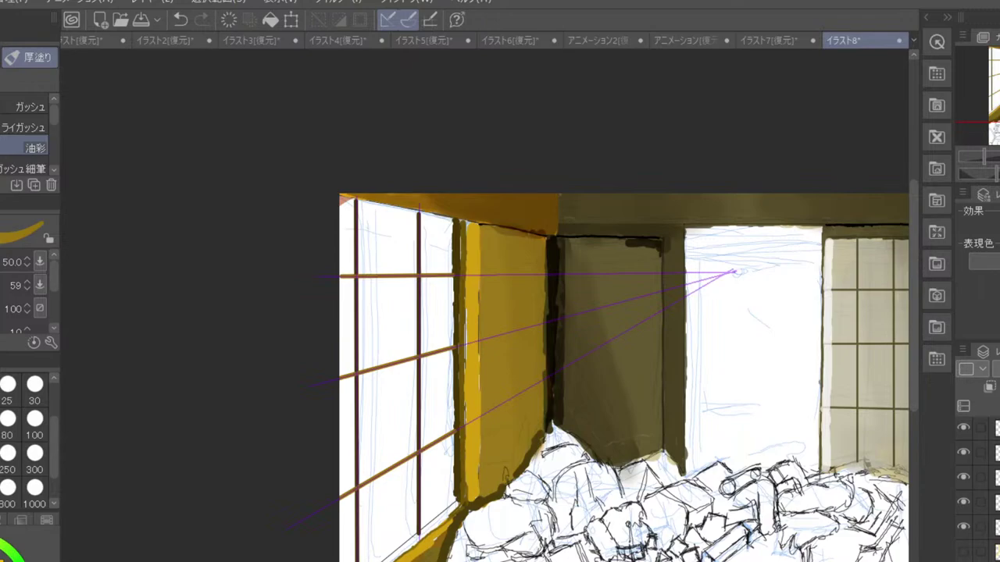
{"action": "scroll", "coordinate": [980, 489], "scroll_direction": "up", "scroll_amount": 5}
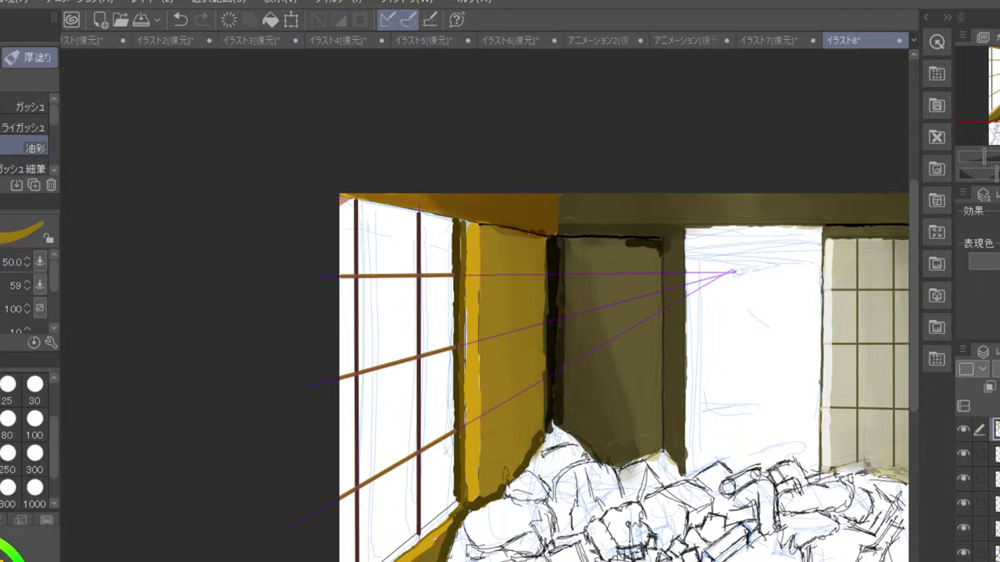
{"action": "key", "text": "ctrl+e"}
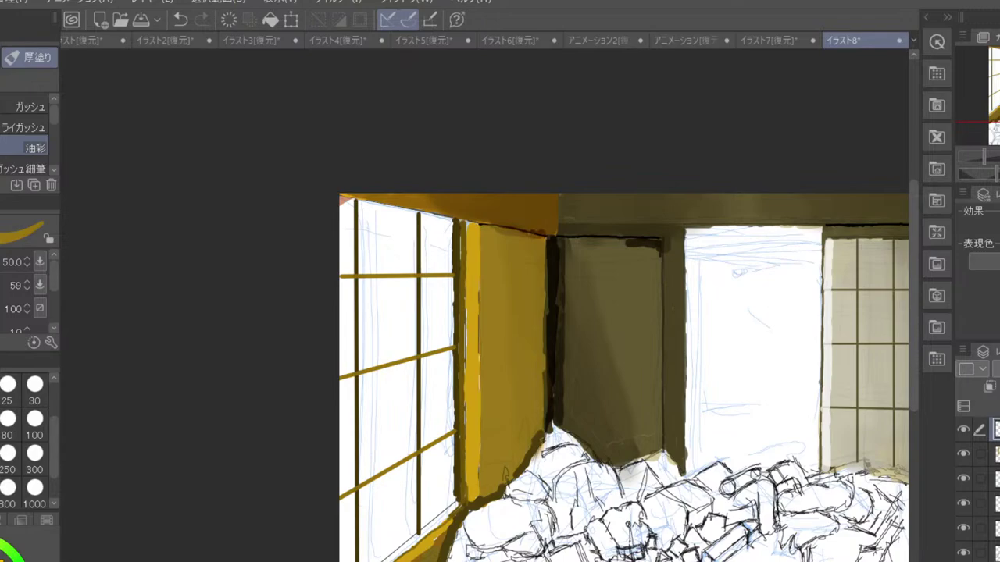
- Paint the upper panes of the left opening pale yellow with the oil paint brush at size 250
{"action": "left_click", "coordinate": [2, 559]}
{"action": "left_click", "coordinate": [2, 559]}
{"action": "left_click", "coordinate": [11, 464]}
{"action": "mouse_move", "coordinate": [435, 230]}
{"action": "left_mouse_down"}
{"action": "mouse_move", "coordinate": [436, 337]}
{"action": "mouse_move", "coordinate": [428, 244]}
{"action": "mouse_move", "coordinate": [431, 275]}
{"action": "left_mouse_up"}
{"action": "mouse_move", "coordinate": [363, 216]}
{"action": "left_mouse_down"}
{"action": "mouse_move", "coordinate": [441, 227]}
{"action": "mouse_move", "coordinate": [414, 232]}
{"action": "mouse_move", "coordinate": [395, 217]}
{"action": "mouse_move", "coordinate": [393, 199]}
{"action": "mouse_move", "coordinate": [370, 206]}
{"action": "mouse_move", "coordinate": [370, 234]}
{"action": "mouse_move", "coordinate": [361, 215]}
{"action": "mouse_move", "coordinate": [369, 258]}
{"action": "mouse_move", "coordinate": [384, 227]}
{"action": "mouse_move", "coordinate": [398, 293]}
{"action": "mouse_move", "coordinate": [431, 238]}
{"action": "mouse_move", "coordinate": [431, 276]}
{"action": "left_mouse_up"}
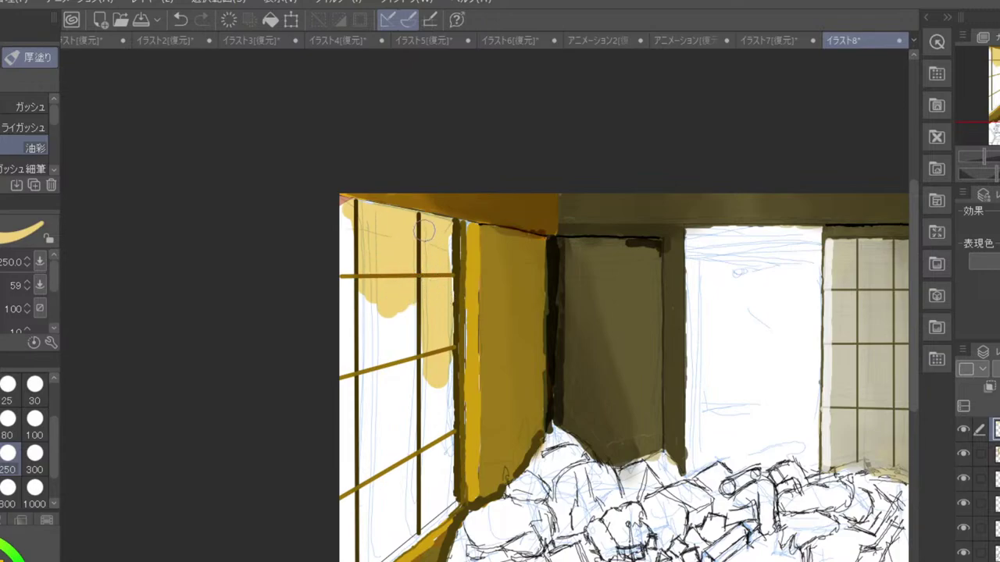
{"action": "left_click_drag", "start_coordinate": [357, 225], "coordinate": [336, 238]}
- Blend the pale yellow down through the left opening's panes with the colour mixing tool at size 700
{"action": "key", "text": "j"}
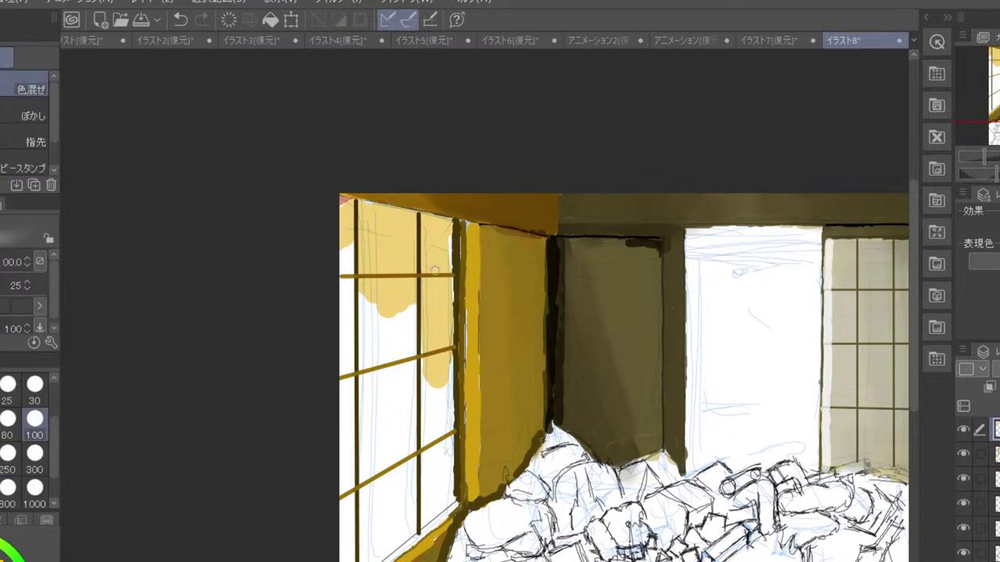
{"action": "left_click", "coordinate": [35, 492]}
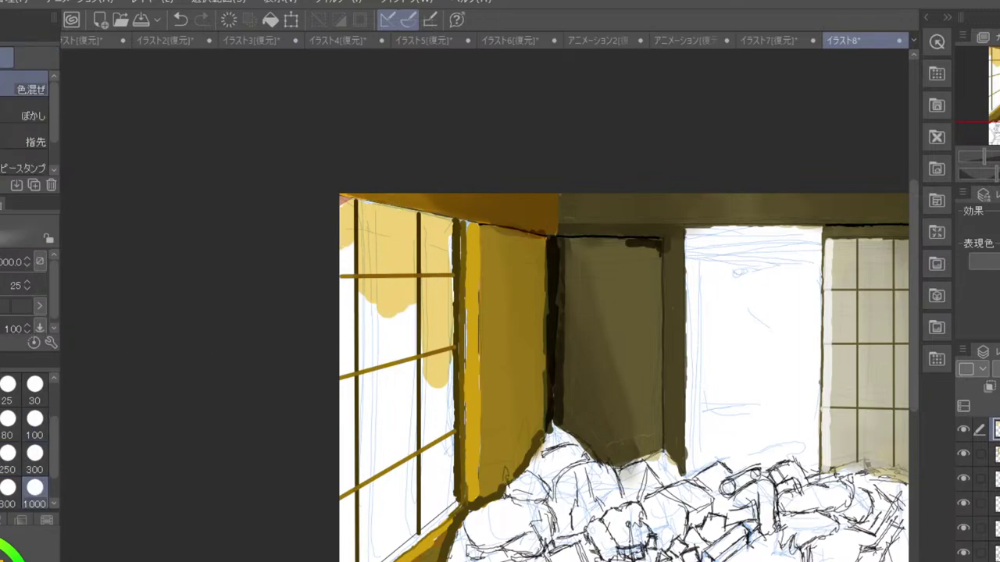
{"action": "key", "text": "bracketleft"}
{"action": "mouse_move", "coordinate": [401, 245]}
{"action": "left_mouse_down"}
{"action": "mouse_move", "coordinate": [407, 339]}
{"action": "mouse_move", "coordinate": [387, 258]}
{"action": "mouse_move", "coordinate": [390, 348]}
{"action": "mouse_move", "coordinate": [367, 247]}
{"action": "mouse_move", "coordinate": [360, 301]}
{"action": "mouse_move", "coordinate": [349, 243]}
{"action": "mouse_move", "coordinate": [449, 305]}
{"action": "mouse_move", "coordinate": [423, 267]}
{"action": "mouse_move", "coordinate": [426, 395]}
{"action": "mouse_move", "coordinate": [405, 262]}
{"action": "mouse_move", "coordinate": [374, 289]}
{"action": "mouse_move", "coordinate": [398, 299]}
{"action": "left_mouse_up"}
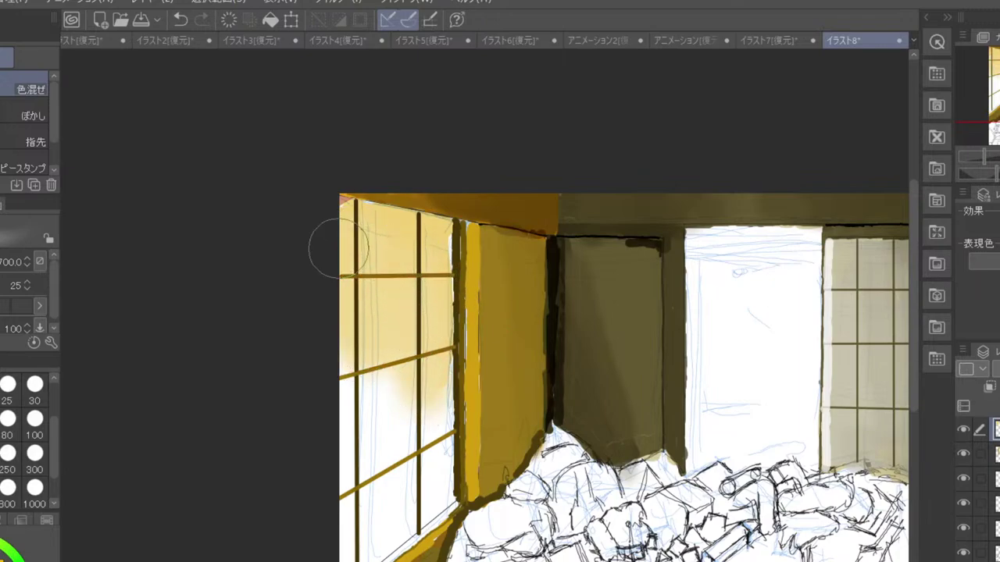
{"action": "mouse_move", "coordinate": [375, 368]}
{"action": "left_mouse_down"}
{"action": "mouse_move", "coordinate": [361, 286]}
{"action": "mouse_move", "coordinate": [371, 307]}
{"action": "mouse_move", "coordinate": [391, 304]}
{"action": "mouse_move", "coordinate": [396, 319]}
{"action": "mouse_move", "coordinate": [399, 297]}
{"action": "mouse_move", "coordinate": [414, 476]}
{"action": "mouse_move", "coordinate": [406, 368]}
{"action": "mouse_move", "coordinate": [401, 513]}
{"action": "mouse_move", "coordinate": [384, 408]}
{"action": "mouse_move", "coordinate": [374, 474]}
{"action": "mouse_move", "coordinate": [358, 446]}
{"action": "mouse_move", "coordinate": [347, 329]}
{"action": "mouse_move", "coordinate": [418, 448]}
{"action": "mouse_move", "coordinate": [411, 338]}
{"action": "mouse_move", "coordinate": [423, 506]}
{"action": "mouse_move", "coordinate": [415, 347]}
{"action": "mouse_move", "coordinate": [436, 463]}
{"action": "mouse_move", "coordinate": [420, 341]}
{"action": "mouse_move", "coordinate": [371, 316]}
{"action": "mouse_move", "coordinate": [364, 294]}
{"action": "mouse_move", "coordinate": [365, 338]}
{"action": "mouse_move", "coordinate": [345, 273]}
{"action": "mouse_move", "coordinate": [388, 316]}
{"action": "mouse_move", "coordinate": [399, 370]}
{"action": "mouse_move", "coordinate": [415, 393]}
{"action": "mouse_move", "coordinate": [405, 420]}
{"action": "mouse_move", "coordinate": [388, 284]}
{"action": "mouse_move", "coordinate": [408, 326]}
{"action": "mouse_move", "coordinate": [416, 275]}
{"action": "left_mouse_up"}
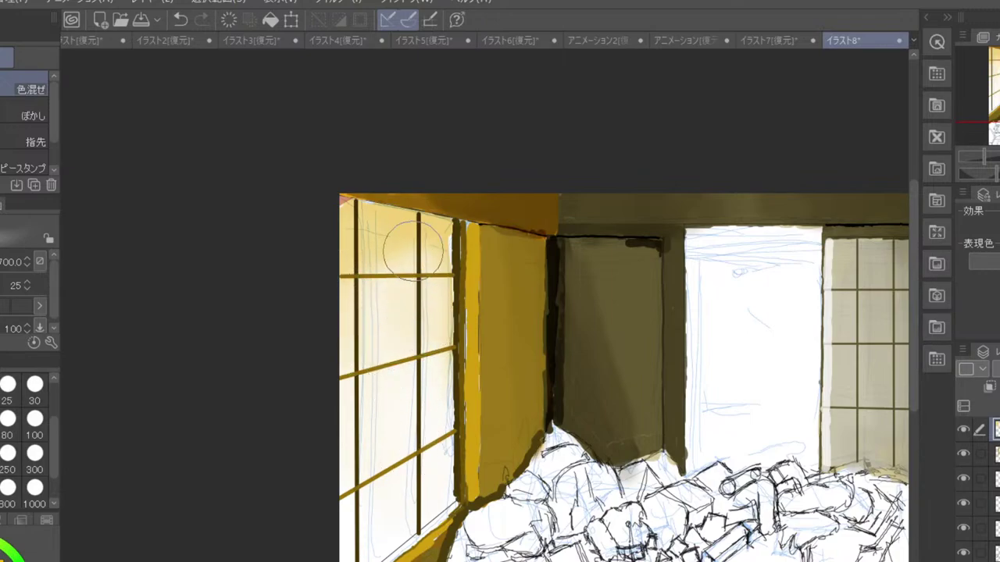
{"action": "mouse_move", "coordinate": [346, 224]}
{"action": "left_mouse_down"}
{"action": "mouse_move", "coordinate": [371, 263]}
{"action": "mouse_move", "coordinate": [392, 240]}
{"action": "mouse_move", "coordinate": [358, 232]}
{"action": "mouse_move", "coordinate": [409, 231]}
{"action": "mouse_move", "coordinate": [416, 240]}
{"action": "mouse_move", "coordinate": [369, 253]}
{"action": "mouse_move", "coordinate": [424, 258]}
{"action": "mouse_move", "coordinate": [422, 243]}
{"action": "mouse_move", "coordinate": [420, 274]}
{"action": "mouse_move", "coordinate": [418, 242]}
{"action": "mouse_move", "coordinate": [388, 334]}
{"action": "mouse_move", "coordinate": [391, 251]}
{"action": "mouse_move", "coordinate": [382, 353]}
{"action": "mouse_move", "coordinate": [367, 351]}
{"action": "mouse_move", "coordinate": [378, 285]}
{"action": "mouse_move", "coordinate": [364, 260]}
{"action": "mouse_move", "coordinate": [339, 380]}
{"action": "mouse_move", "coordinate": [371, 312]}
{"action": "mouse_move", "coordinate": [360, 425]}
{"action": "mouse_move", "coordinate": [342, 445]}
{"action": "mouse_move", "coordinate": [406, 288]}
{"action": "mouse_move", "coordinate": [355, 348]}
{"action": "mouse_move", "coordinate": [378, 416]}
{"action": "mouse_move", "coordinate": [364, 321]}
{"action": "mouse_move", "coordinate": [379, 480]}
{"action": "mouse_move", "coordinate": [402, 485]}
{"action": "mouse_move", "coordinate": [409, 439]}
{"action": "mouse_move", "coordinate": [404, 456]}
{"action": "mouse_move", "coordinate": [380, 420]}
{"action": "mouse_move", "coordinate": [392, 479]}
{"action": "mouse_move", "coordinate": [362, 389]}
{"action": "mouse_move", "coordinate": [366, 313]}
{"action": "mouse_move", "coordinate": [379, 456]}
{"action": "mouse_move", "coordinate": [355, 258]}
{"action": "mouse_move", "coordinate": [417, 438]}
{"action": "mouse_move", "coordinate": [393, 434]}
{"action": "mouse_move", "coordinate": [349, 345]}
{"action": "mouse_move", "coordinate": [349, 267]}
{"action": "mouse_move", "coordinate": [358, 422]}
{"action": "mouse_move", "coordinate": [363, 254]}
{"action": "mouse_move", "coordinate": [351, 374]}
{"action": "mouse_move", "coordinate": [346, 350]}
{"action": "left_mouse_up"}
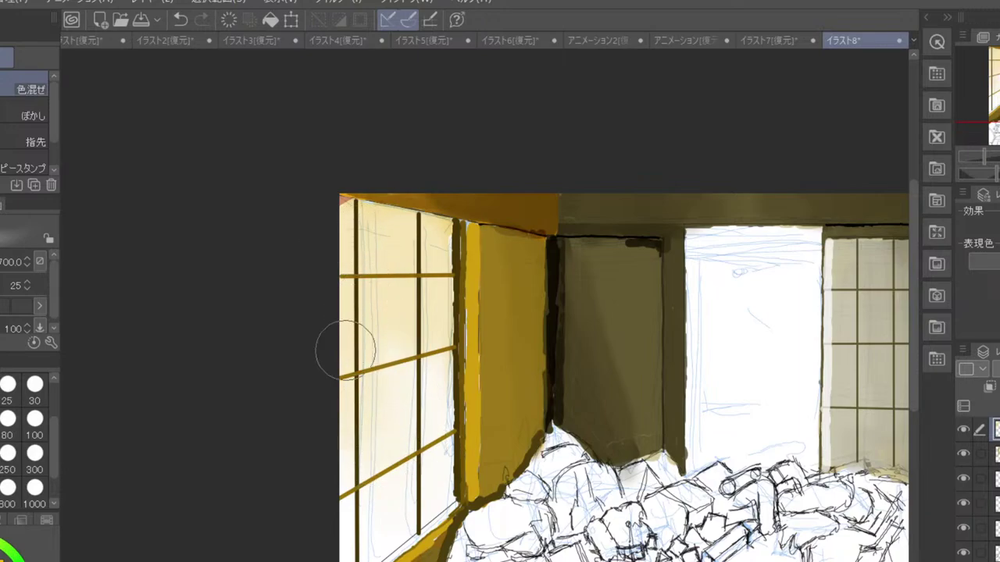
- Paint a lighter olive patch low on the post left of the central opening at size 250 and blend it into the post
{"action": "scroll", "coordinate": [523, 320], "scroll_direction": "down", "scroll_amount": 3}
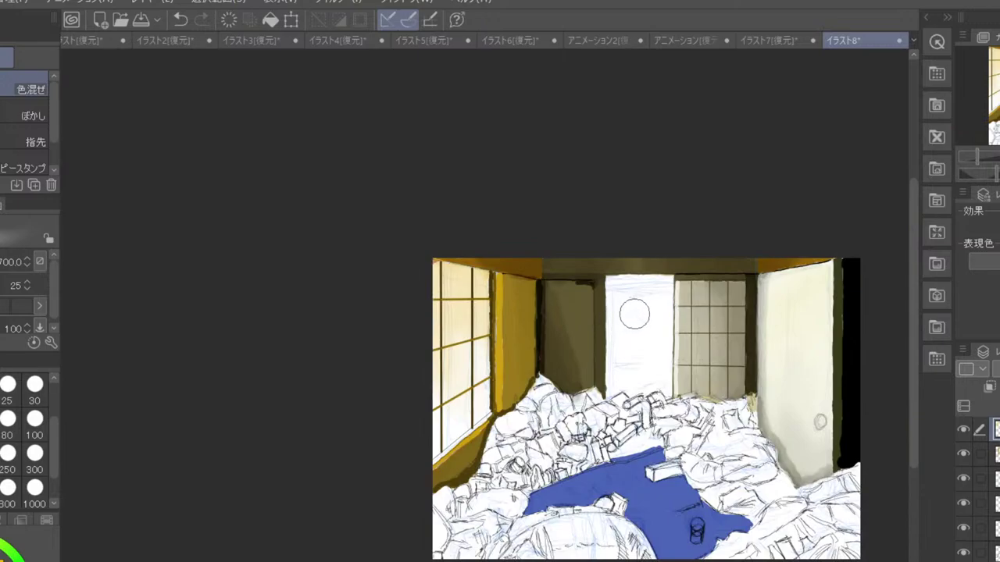
{"action": "scroll", "coordinate": [634, 313], "scroll_direction": "down", "scroll_amount": 3}
{"action": "scroll", "coordinate": [639, 311], "scroll_direction": "up", "scroll_amount": 3}
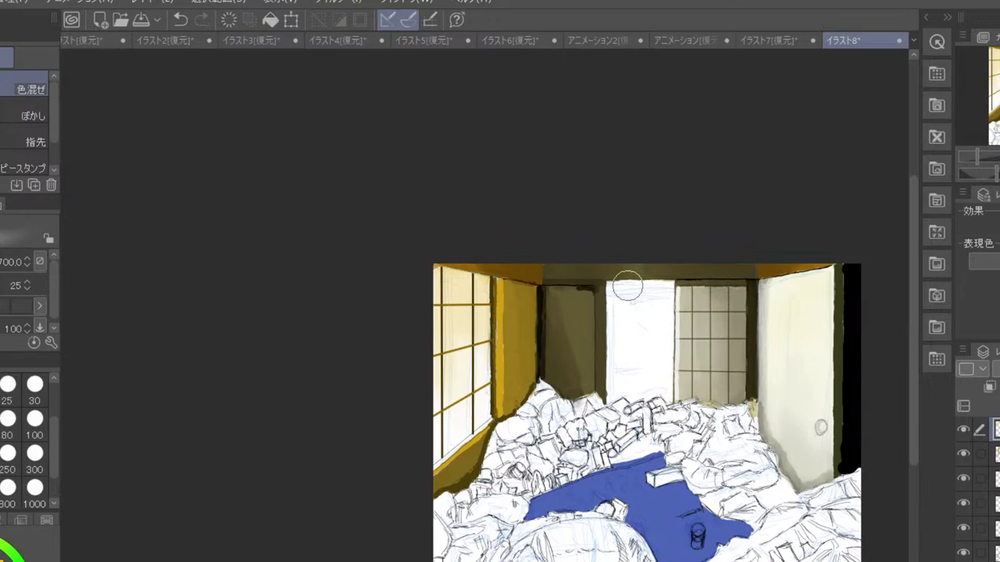
{"action": "scroll", "coordinate": [593, 344], "scroll_direction": "up", "scroll_amount": 2}
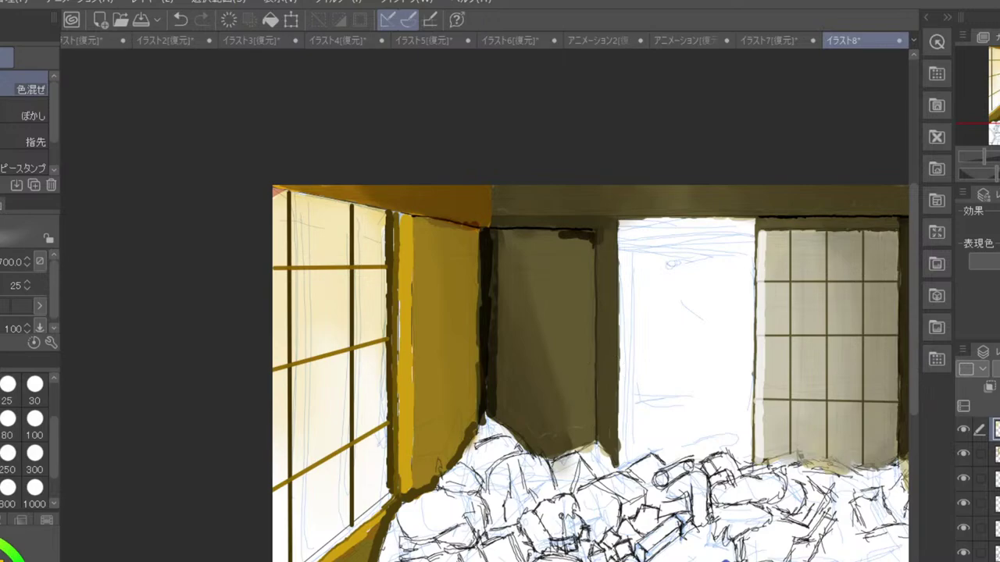
{"action": "left_click", "coordinate": [11, 438]}
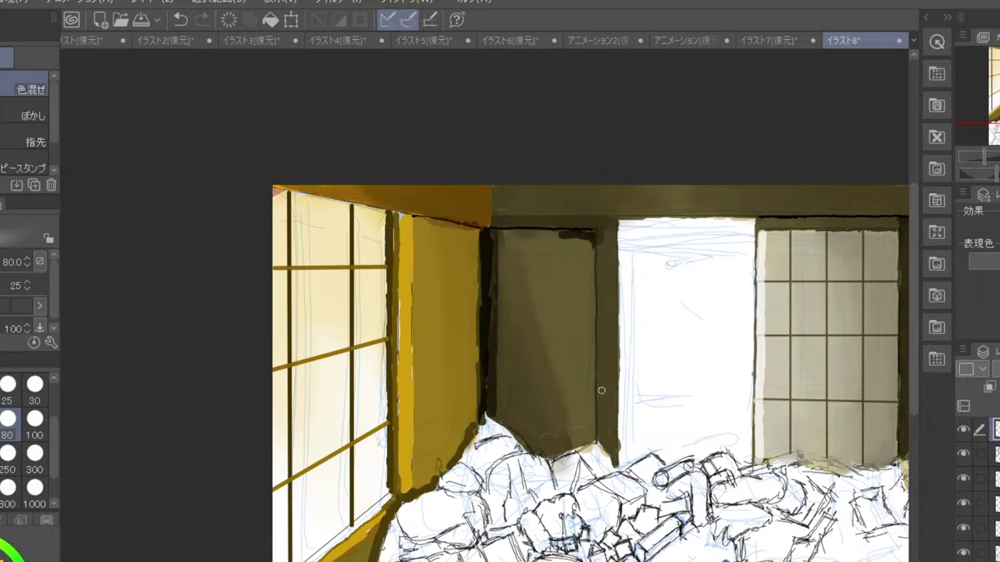
{"action": "key", "text": "b"}
{"action": "left_click_drag", "start_coordinate": [602, 393], "coordinate": [606, 430]}
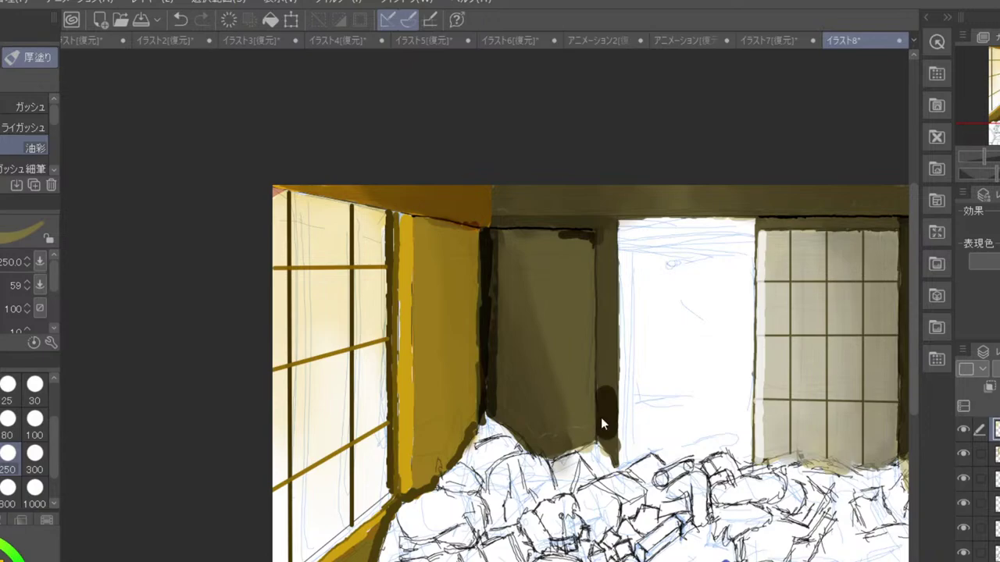
{"action": "key", "text": "ctrl+z"}
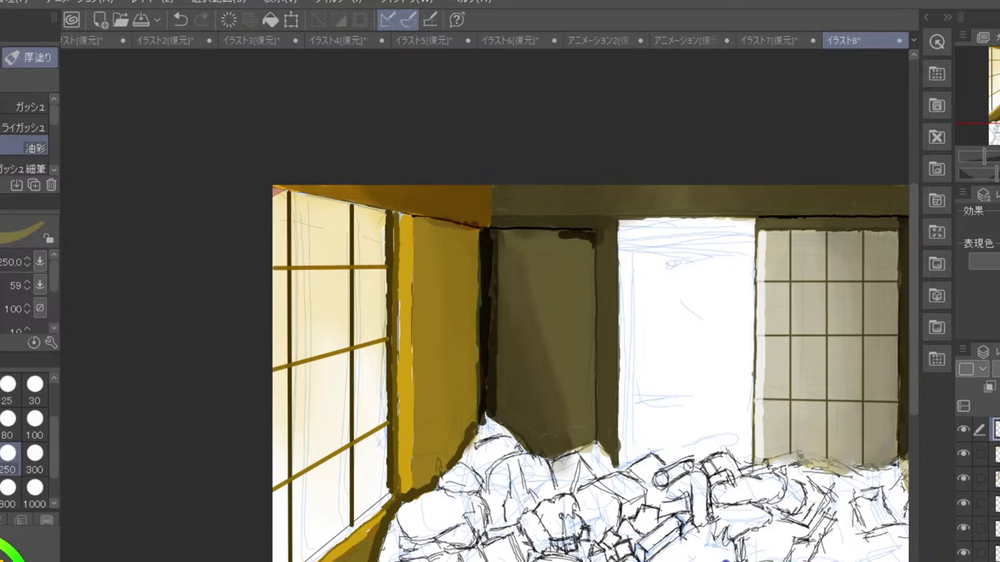
{"action": "left_click_drag", "start_coordinate": [601, 388], "coordinate": [606, 426]}
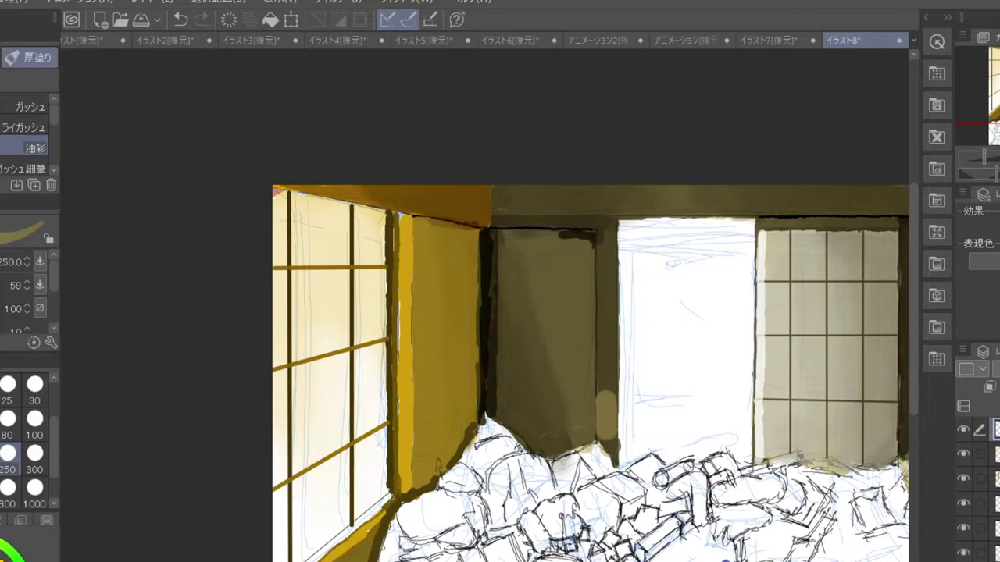
{"action": "key", "text": "j"}
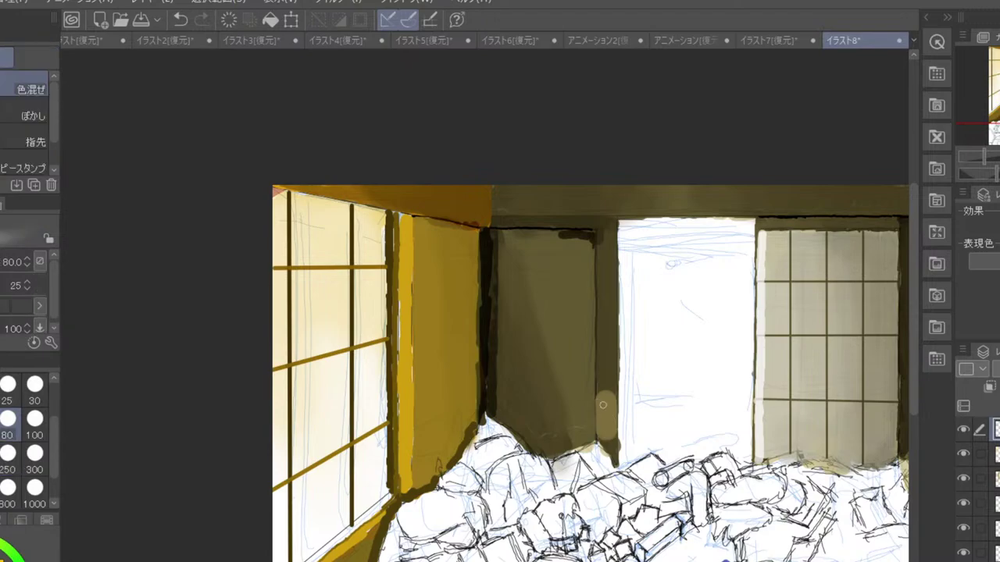
{"action": "left_click_drag", "start_coordinate": [606, 429], "coordinate": [612, 459]}
{"action": "left_click", "coordinate": [34, 420]}
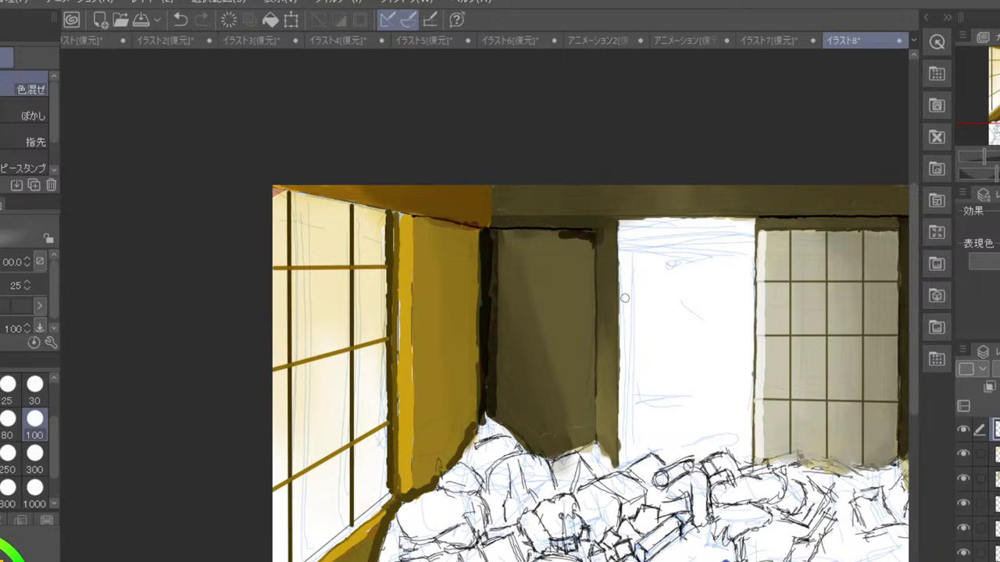
- Darken the lower edge line between the dark back panel and its post with the oil paint brush at size 25
{"action": "scroll", "coordinate": [662, 238], "scroll_direction": "down", "scroll_amount": 3}
{"action": "scroll", "coordinate": [671, 232], "scroll_direction": "down", "scroll_amount": 2}
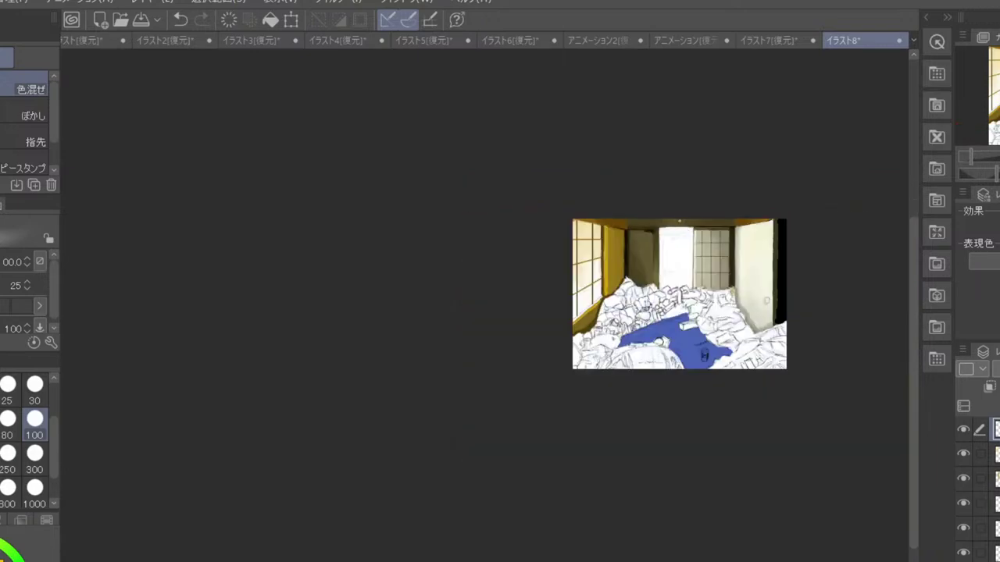
{"action": "scroll", "coordinate": [680, 228], "scroll_direction": "up", "scroll_amount": 2}
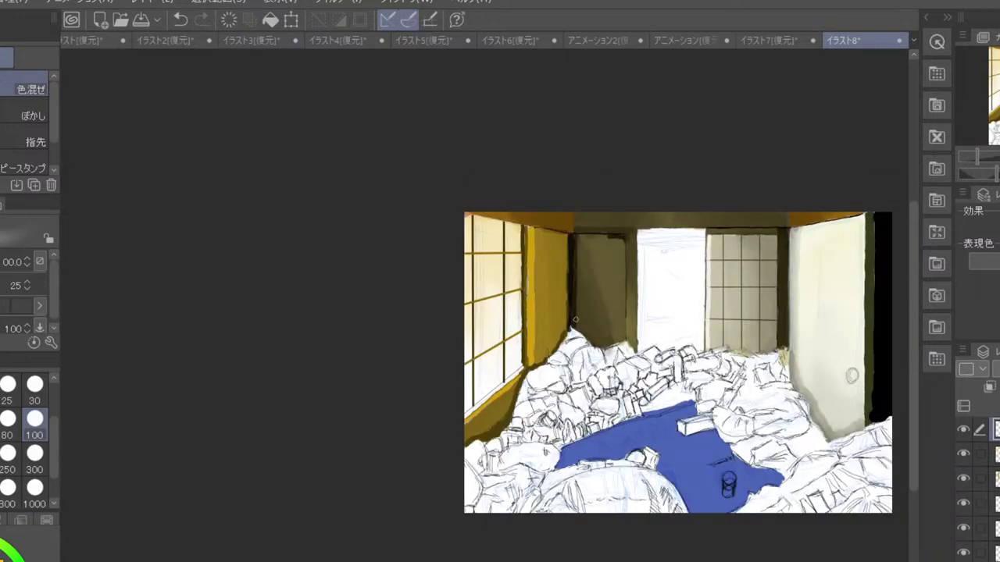
{"action": "scroll", "coordinate": [575, 318], "scroll_direction": "up", "scroll_amount": 3}
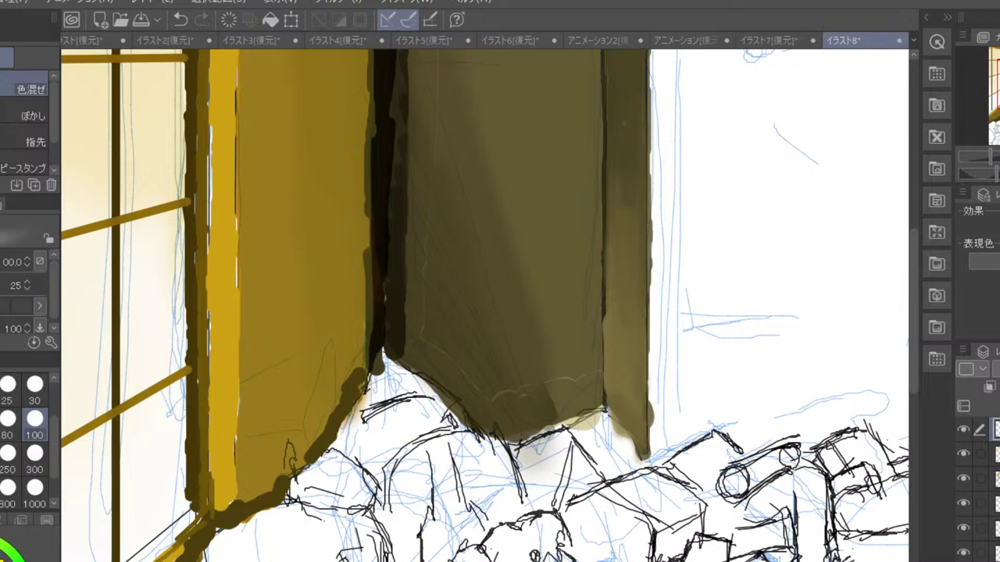
{"action": "key", "text": "b"}
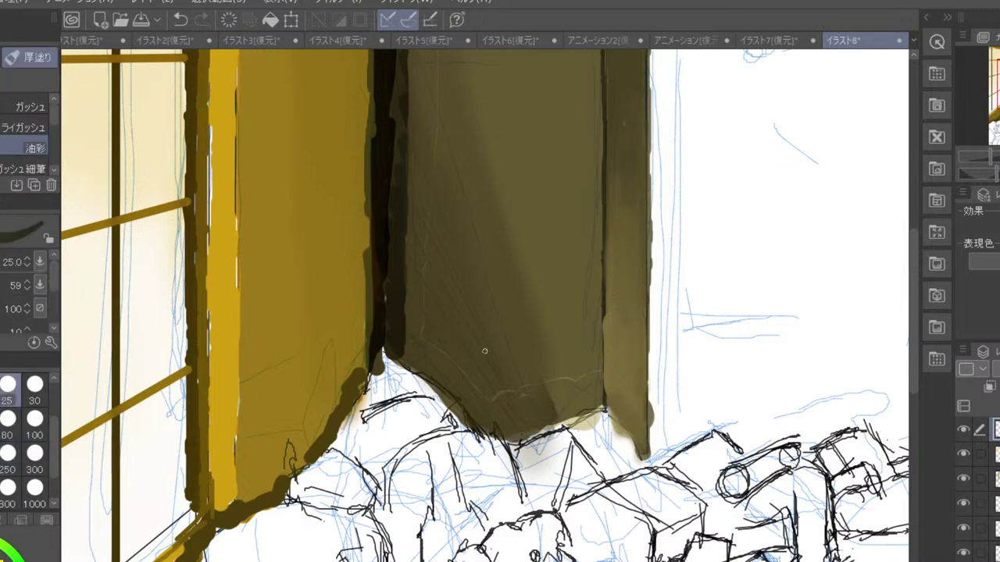
{"action": "left_click_drag", "start_coordinate": [603, 327], "coordinate": [603, 398]}
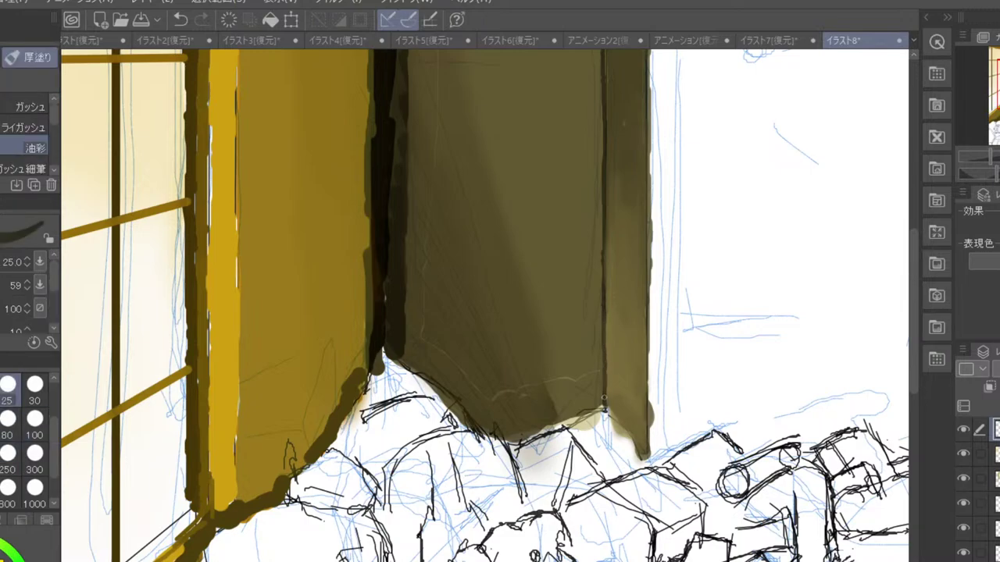
- Paint a dark outline along the bottom edge of the dark back panel with the oil paint brush at size 80
{"action": "scroll", "coordinate": [603, 398], "scroll_direction": "down", "scroll_amount": 5}
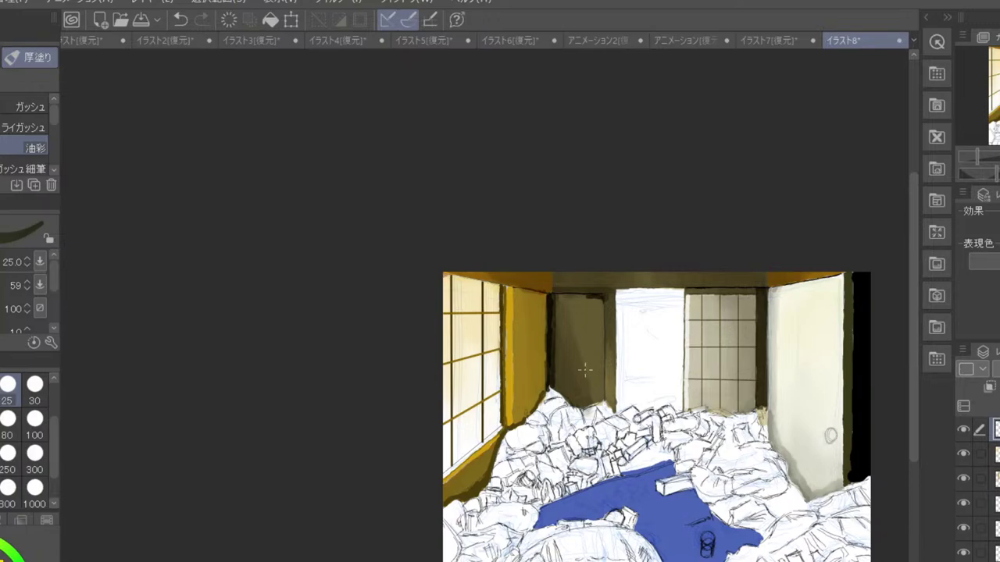
{"action": "scroll", "coordinate": [585, 370], "scroll_direction": "up", "scroll_amount": 5}
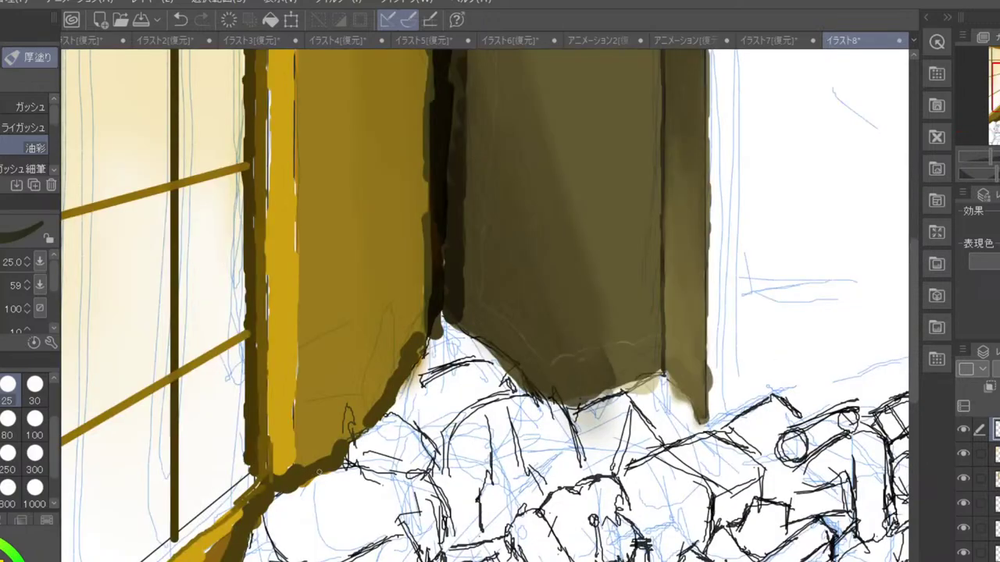
{"action": "left_click", "coordinate": [318, 459], "text": "alt"}
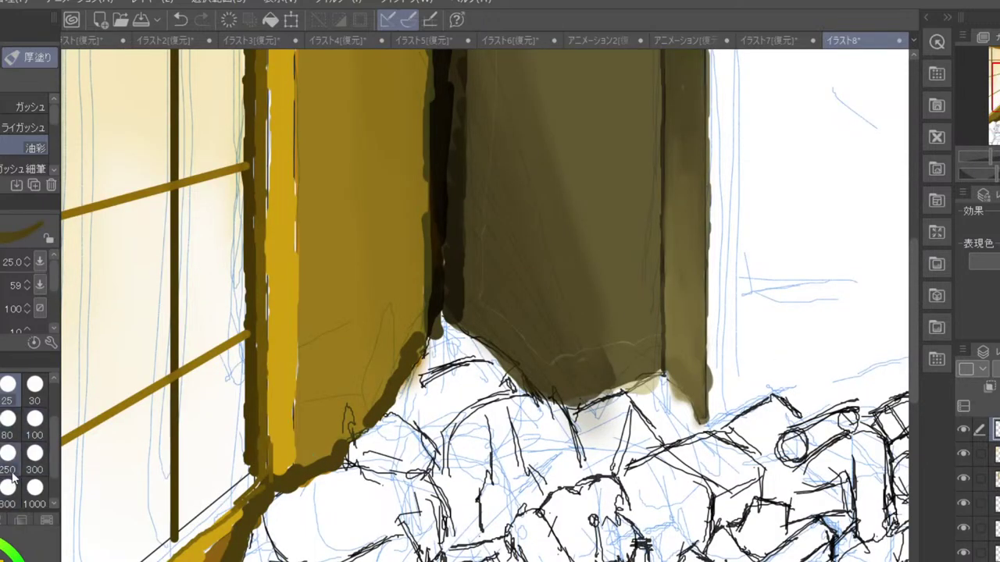
{"action": "left_click", "coordinate": [19, 426]}
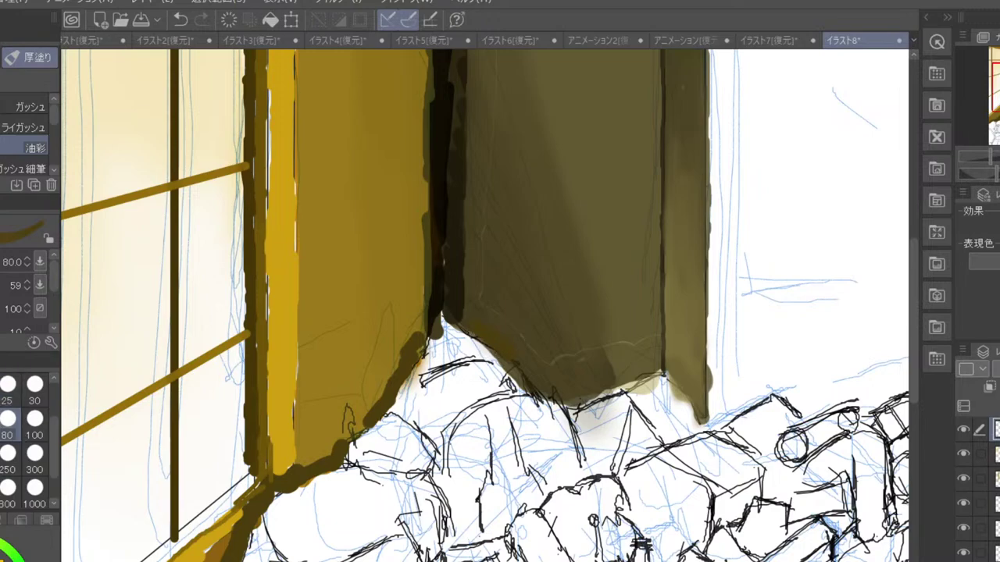
{"action": "left_click", "coordinate": [455, 294], "text": "alt"}
{"action": "mouse_move", "coordinate": [454, 317]}
{"action": "left_mouse_down"}
{"action": "mouse_move", "coordinate": [551, 385]}
{"action": "mouse_move", "coordinate": [577, 391]}
{"action": "mouse_move", "coordinate": [654, 364]}
{"action": "left_mouse_up"}
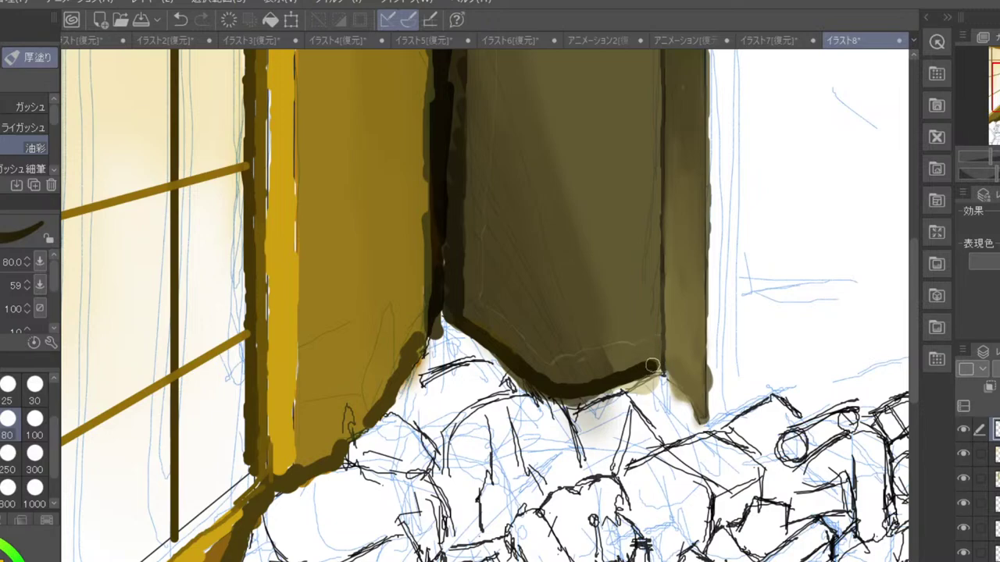
{"action": "scroll", "coordinate": [649, 339], "scroll_direction": "down", "scroll_amount": 3}
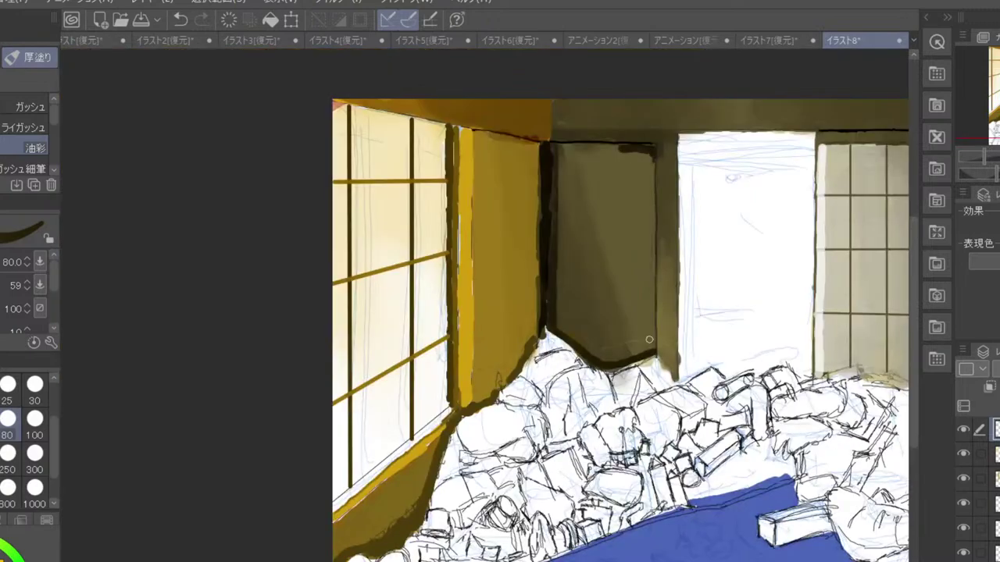
{"action": "scroll", "coordinate": [649, 339], "scroll_direction": "down", "scroll_amount": 3}
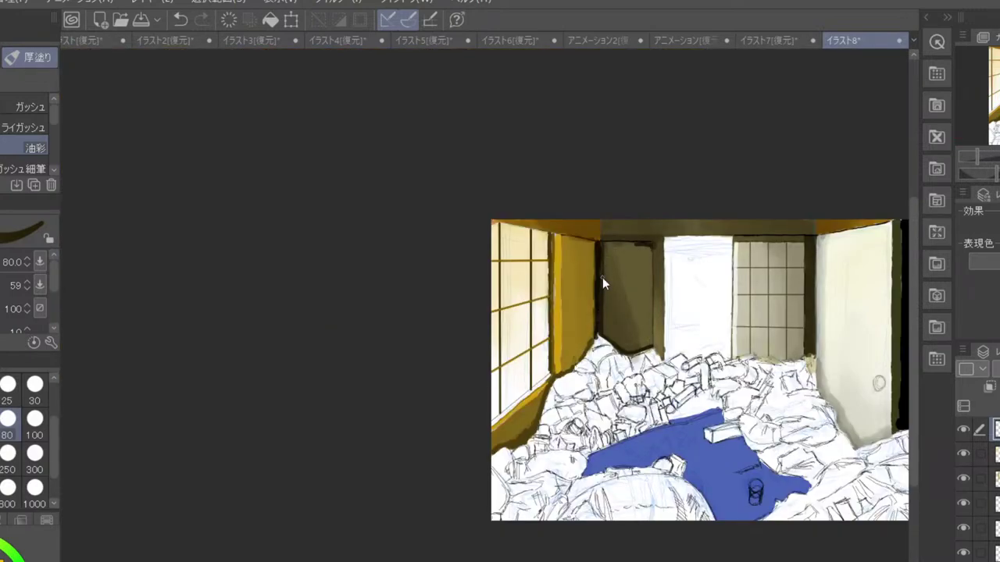
{"action": "scroll", "coordinate": [603, 283], "scroll_direction": "up", "scroll_amount": 2}
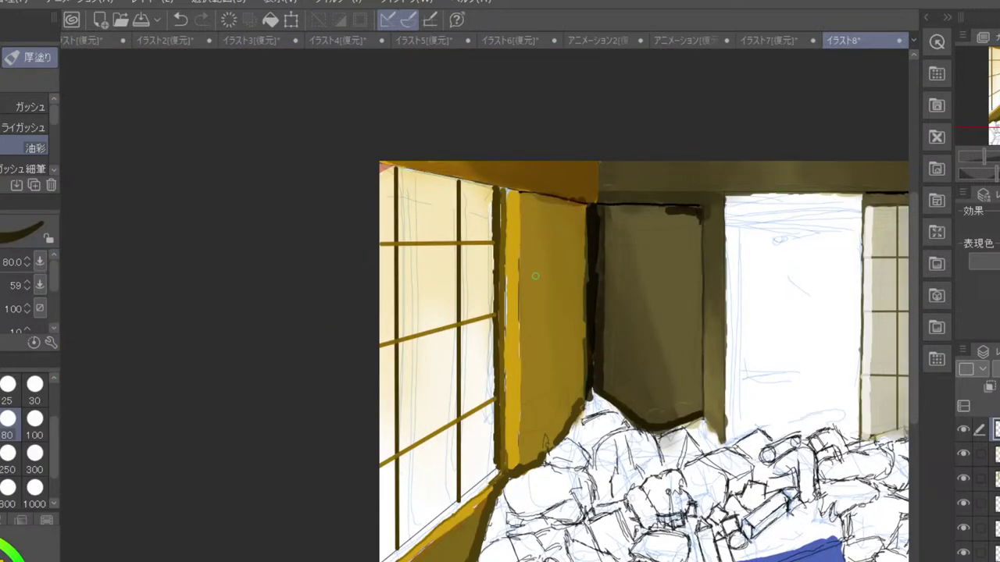
{"action": "left_click_drag", "start_coordinate": [605, 391], "coordinate": [603, 371]}
{"action": "key", "text": "ctrl+z"}
{"action": "left_click", "coordinate": [644, 366], "text": "alt"}
{"action": "mouse_move", "coordinate": [609, 395]}
{"action": "left_mouse_down"}
{"action": "mouse_move", "coordinate": [621, 410]}
{"action": "mouse_move", "coordinate": [617, 380]}
{"action": "left_mouse_up"}
{"action": "key", "text": "ctrl+z"}
- Paint a dark brown shadow with a diagonal edge over the lower left part of the dark back panel at size 80
{"action": "left_click", "coordinate": [680, 331], "text": "alt"}
{"action": "left_click", "coordinate": [678, 326], "text": "alt"}
{"action": "left_click_drag", "start_coordinate": [614, 221], "coordinate": [686, 423]}
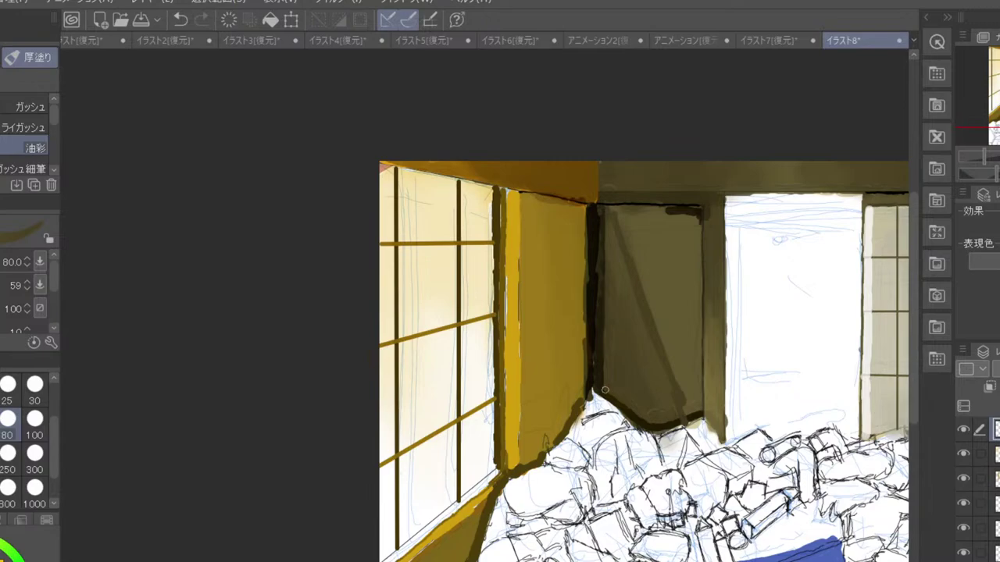
{"action": "key", "text": "ctrl+z"}
{"action": "mouse_move", "coordinate": [608, 232]}
{"action": "left_mouse_down"}
{"action": "mouse_move", "coordinate": [607, 392]}
{"action": "mouse_move", "coordinate": [628, 401]}
{"action": "mouse_move", "coordinate": [606, 299]}
{"action": "mouse_move", "coordinate": [665, 404]}
{"action": "mouse_move", "coordinate": [611, 234]}
{"action": "mouse_move", "coordinate": [669, 391]}
{"action": "left_mouse_up"}
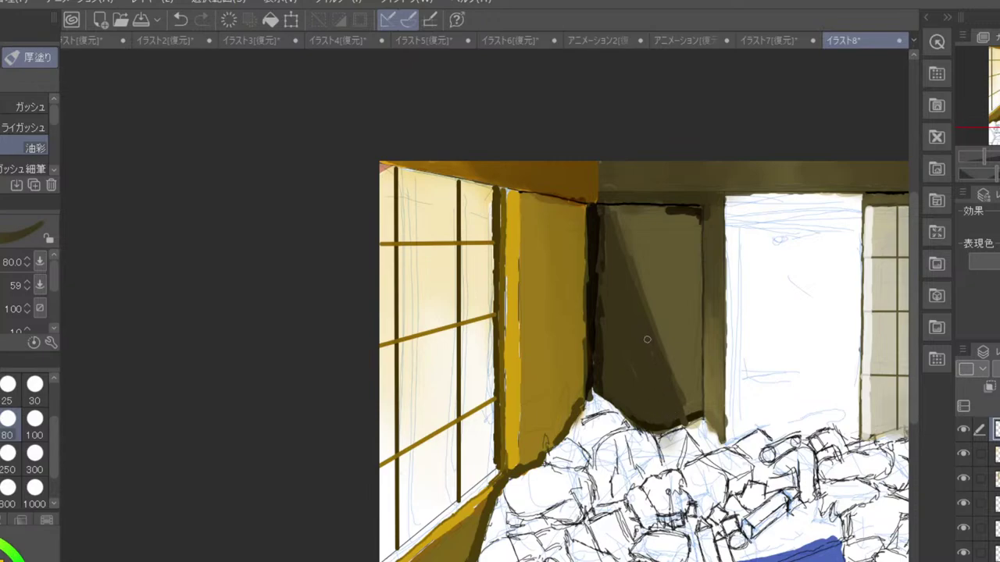
- Paint over the dark blotch in the dark back panel's upper right corner with olive oil paint at size 80
{"action": "scroll", "coordinate": [647, 339], "scroll_direction": "down", "scroll_amount": 3}
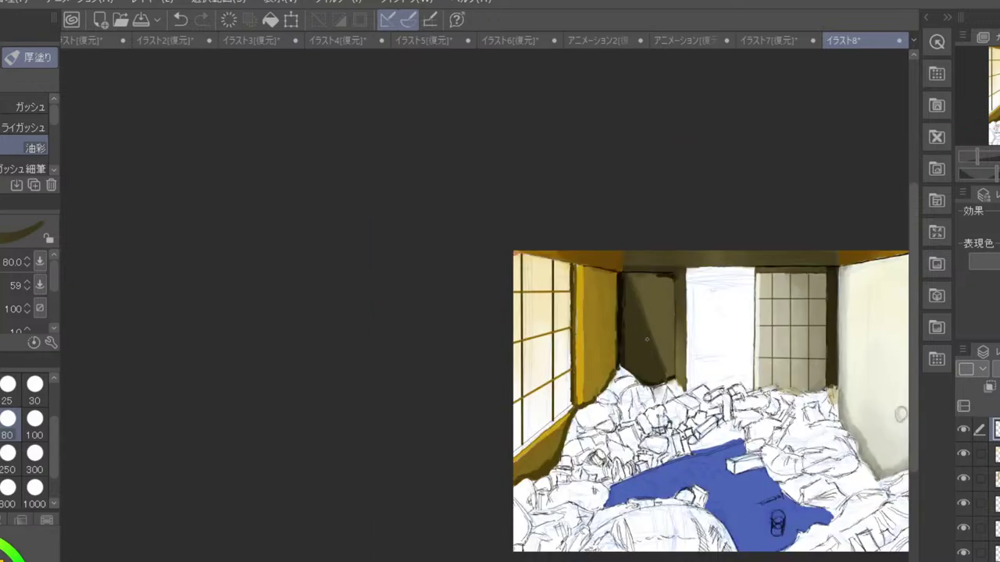
{"action": "scroll", "coordinate": [647, 339], "scroll_direction": "down", "scroll_amount": 3}
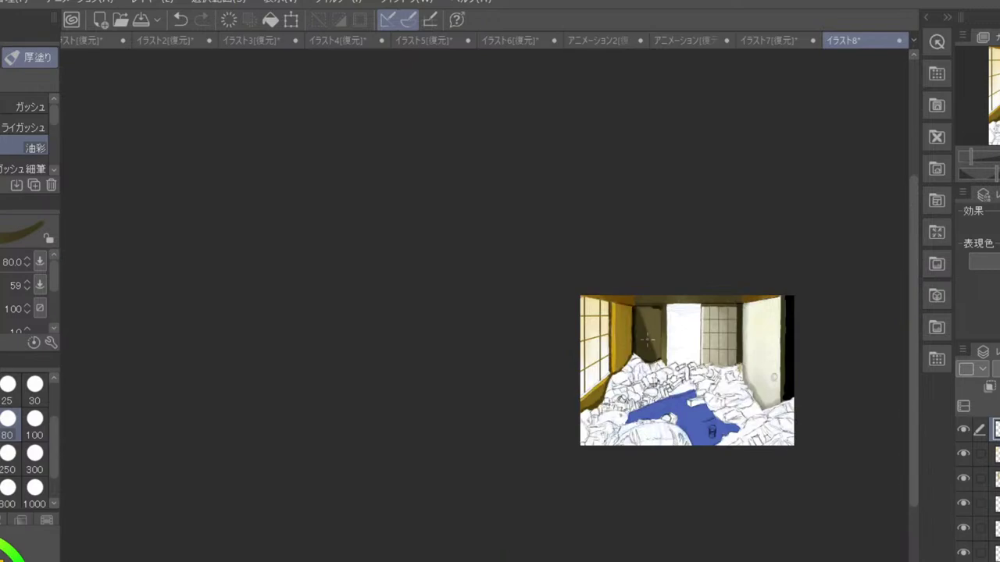
{"action": "scroll", "coordinate": [706, 344], "scroll_direction": "up", "scroll_amount": 3}
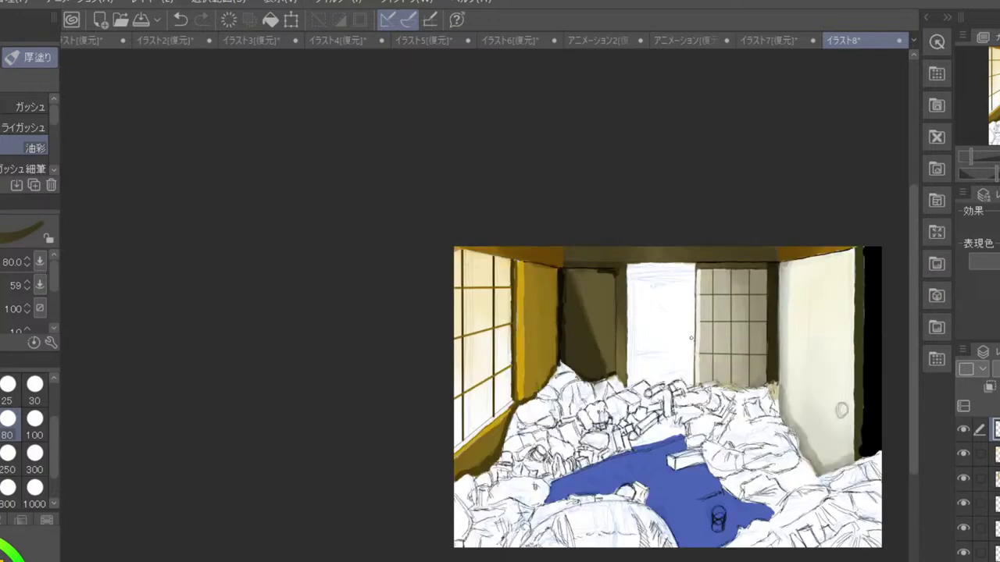
{"action": "scroll", "coordinate": [593, 277], "scroll_direction": "up", "scroll_amount": 4}
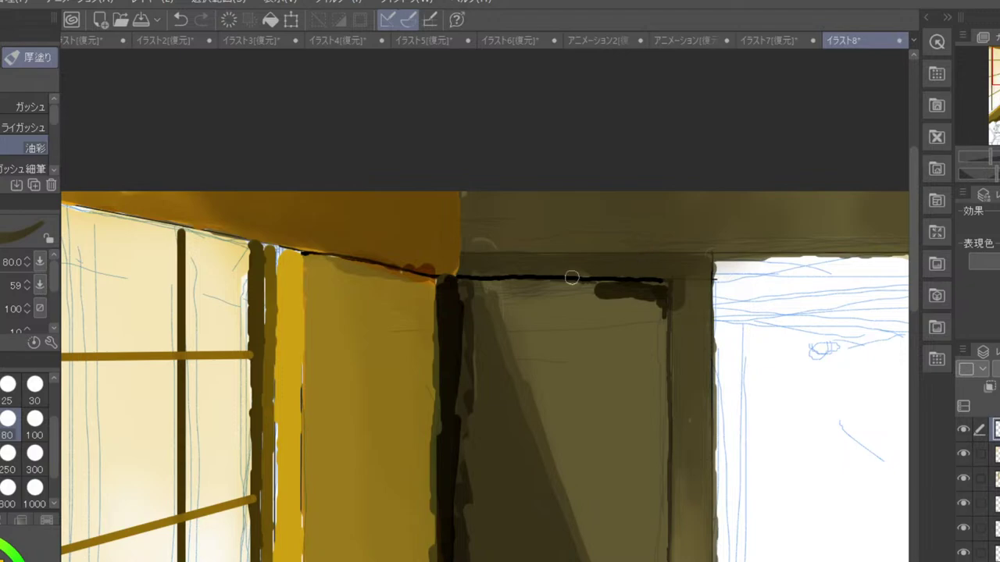
{"action": "key", "text": "j"}
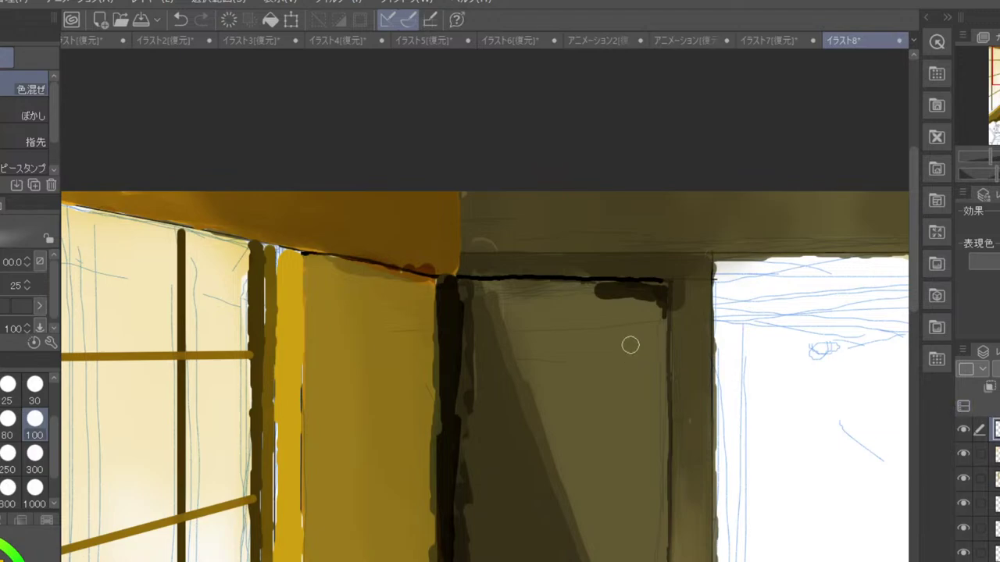
{"action": "key", "text": "b"}
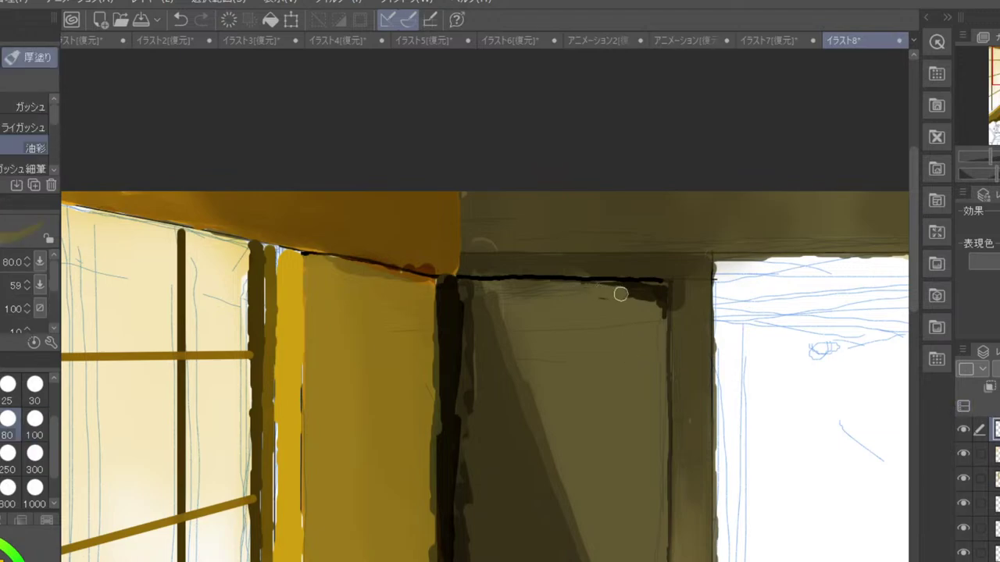
{"action": "mouse_move", "coordinate": [624, 292]}
{"action": "left_mouse_down"}
{"action": "mouse_move", "coordinate": [653, 292]}
{"action": "mouse_move", "coordinate": [661, 303]}
{"action": "left_mouse_up"}
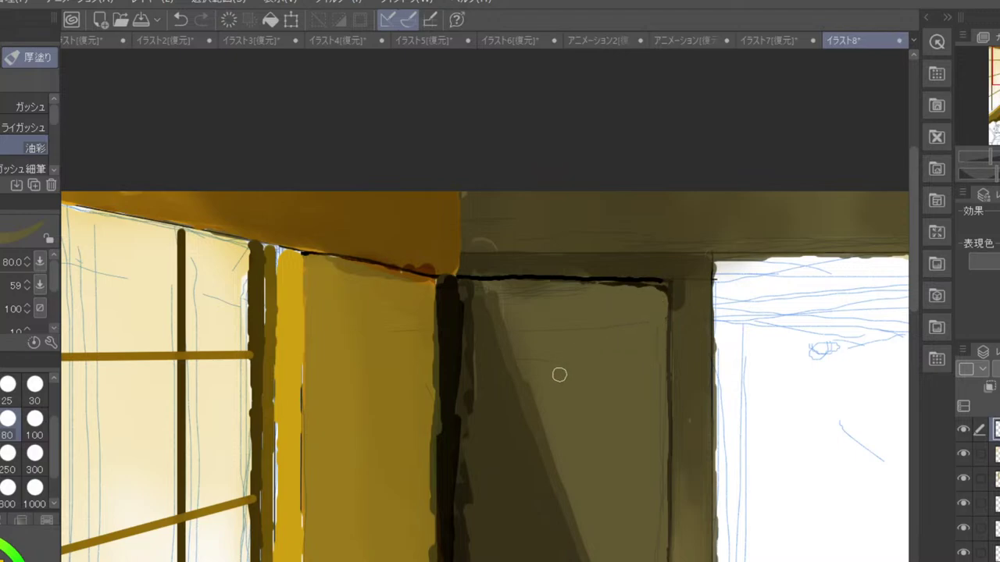
- Blend the diagonal shadow edge on the dark back panel with the colour mixing tool at size 100
{"action": "key", "text": "j"}
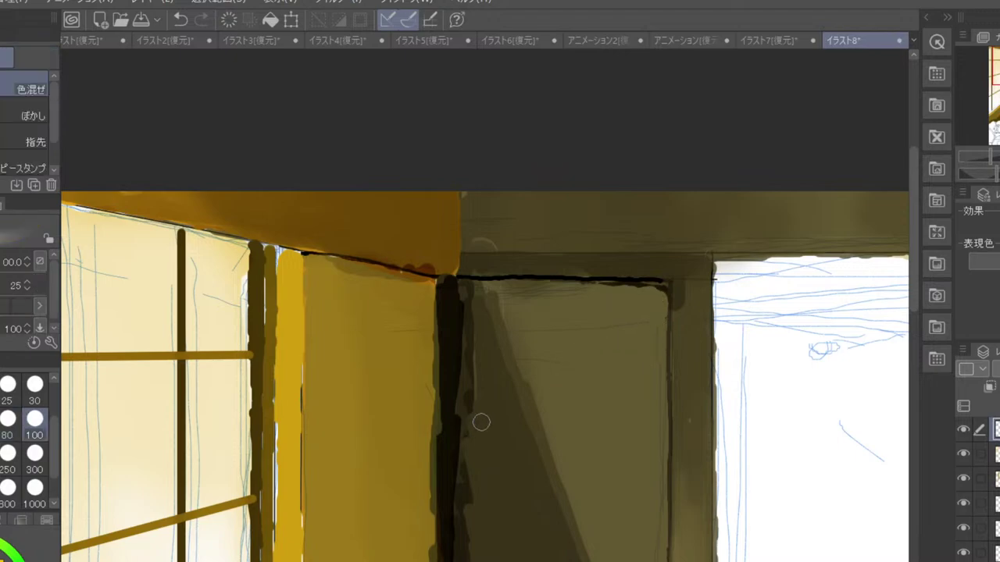
{"action": "left_click_drag", "start_coordinate": [526, 442], "coordinate": [502, 307]}
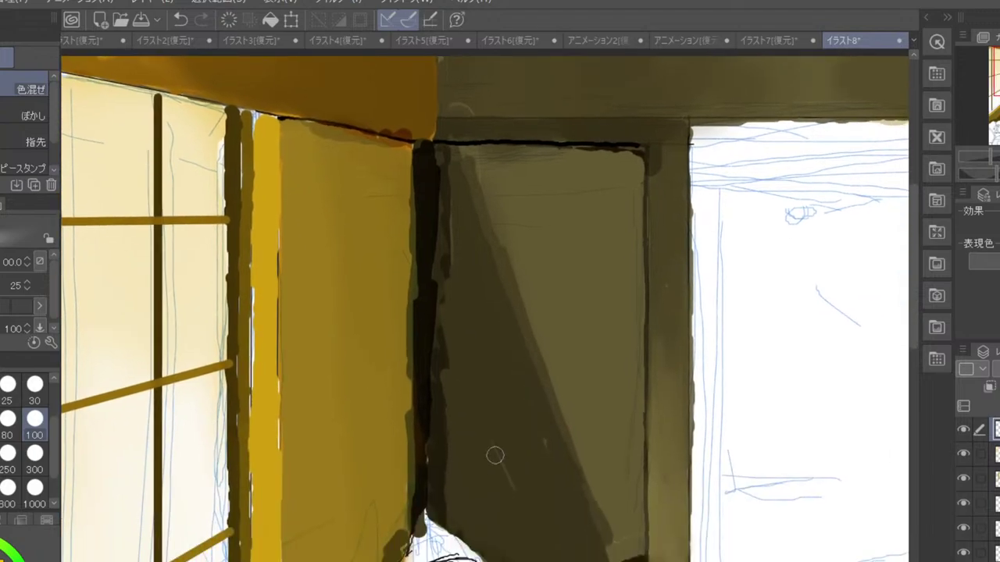
{"action": "left_click_drag", "start_coordinate": [495, 456], "coordinate": [563, 539]}
{"action": "left_click_drag", "start_coordinate": [568, 487], "coordinate": [595, 542]}
{"action": "left_click_drag", "start_coordinate": [486, 255], "coordinate": [531, 368]}
{"action": "left_click_drag", "start_coordinate": [531, 295], "coordinate": [562, 383]}
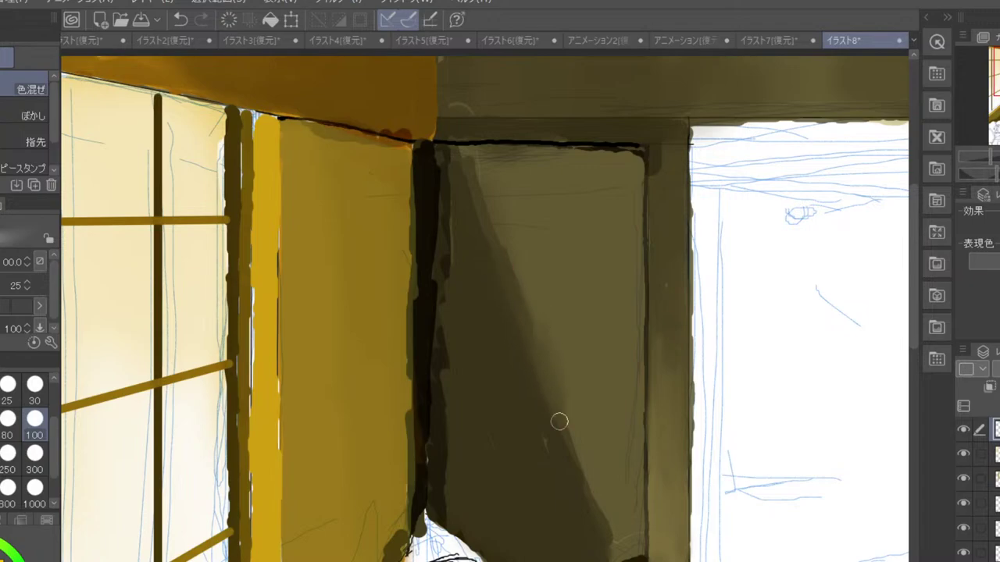
{"action": "mouse_move", "coordinate": [559, 421]}
{"action": "left_mouse_down"}
{"action": "mouse_move", "coordinate": [533, 415]}
{"action": "mouse_move", "coordinate": [482, 211]}
{"action": "mouse_move", "coordinate": [537, 377]}
{"action": "mouse_move", "coordinate": [527, 284]}
{"action": "mouse_move", "coordinate": [540, 334]}
{"action": "mouse_move", "coordinate": [474, 254]}
{"action": "mouse_move", "coordinate": [501, 219]}
{"action": "mouse_move", "coordinate": [510, 314]}
{"action": "mouse_move", "coordinate": [462, 229]}
{"action": "left_mouse_up"}
{"action": "left_click_drag", "start_coordinate": [612, 491], "coordinate": [596, 515]}
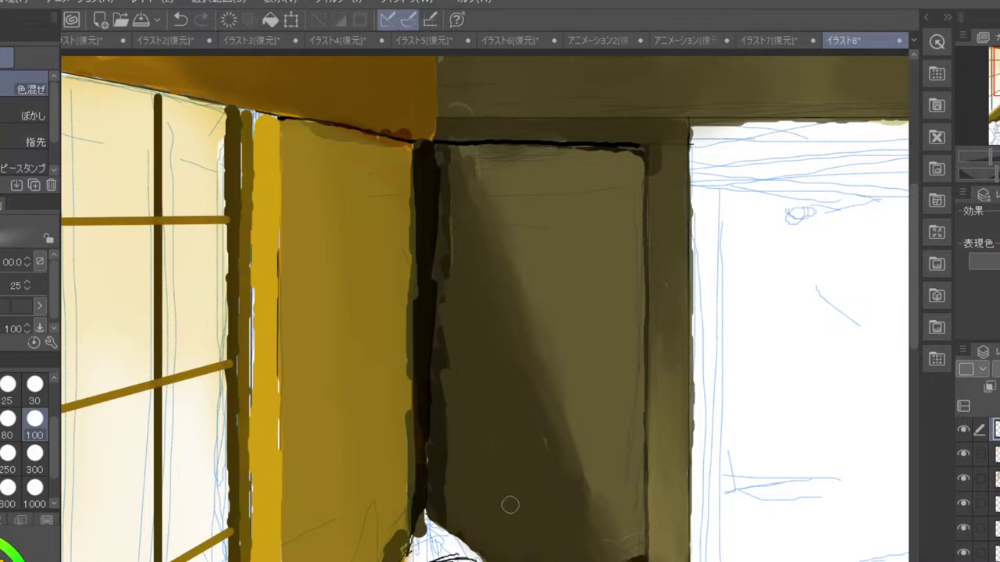
{"action": "mouse_move", "coordinate": [509, 506]}
{"action": "left_mouse_down"}
{"action": "mouse_move", "coordinate": [596, 477]}
{"action": "mouse_move", "coordinate": [572, 559]}
{"action": "left_mouse_up"}
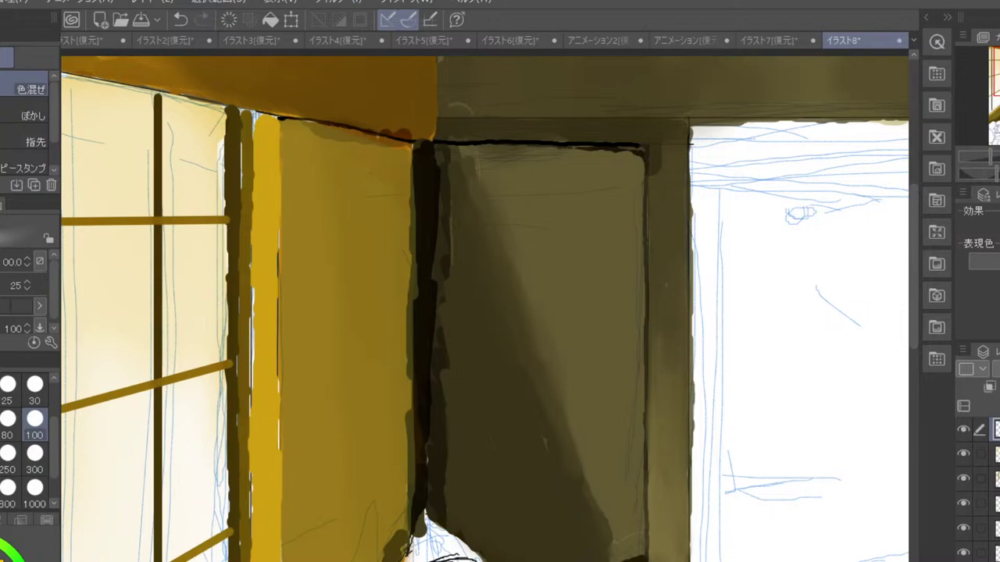
{"action": "left_click", "coordinate": [7, 419]}
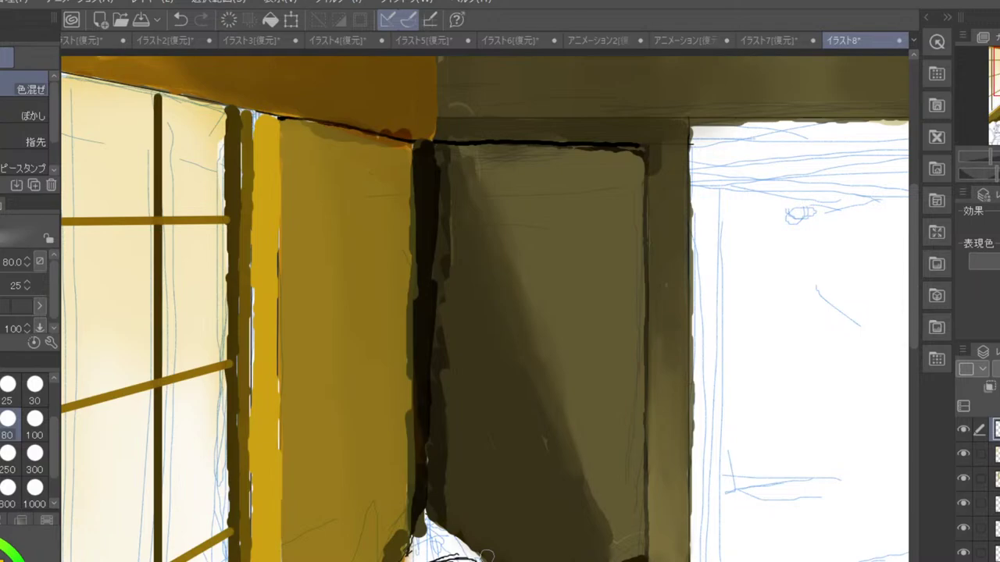
- Paint a green strip down the ochre wall panel beside the black corner post with the oil paint brush at size 80
{"action": "scroll", "coordinate": [486, 555], "scroll_direction": "down", "scroll_amount": 5}
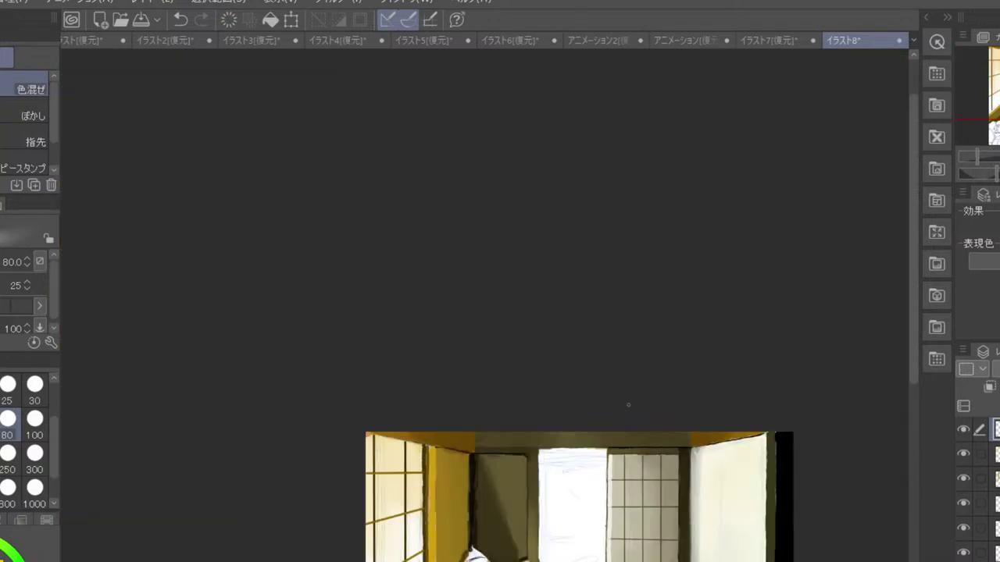
{"action": "left_click_drag", "start_coordinate": [658, 522], "coordinate": [657, 385]}
{"action": "mouse_move", "coordinate": [621, 490]}
{"action": "left_mouse_down"}
{"action": "mouse_move", "coordinate": [635, 431]}
{"action": "mouse_move", "coordinate": [671, 415]}
{"action": "mouse_move", "coordinate": [748, 468]}
{"action": "mouse_move", "coordinate": [586, 483]}
{"action": "mouse_move", "coordinate": [568, 509]}
{"action": "mouse_move", "coordinate": [614, 545]}
{"action": "left_mouse_up"}
{"action": "scroll", "coordinate": [569, 457], "scroll_direction": "up", "scroll_amount": 2}
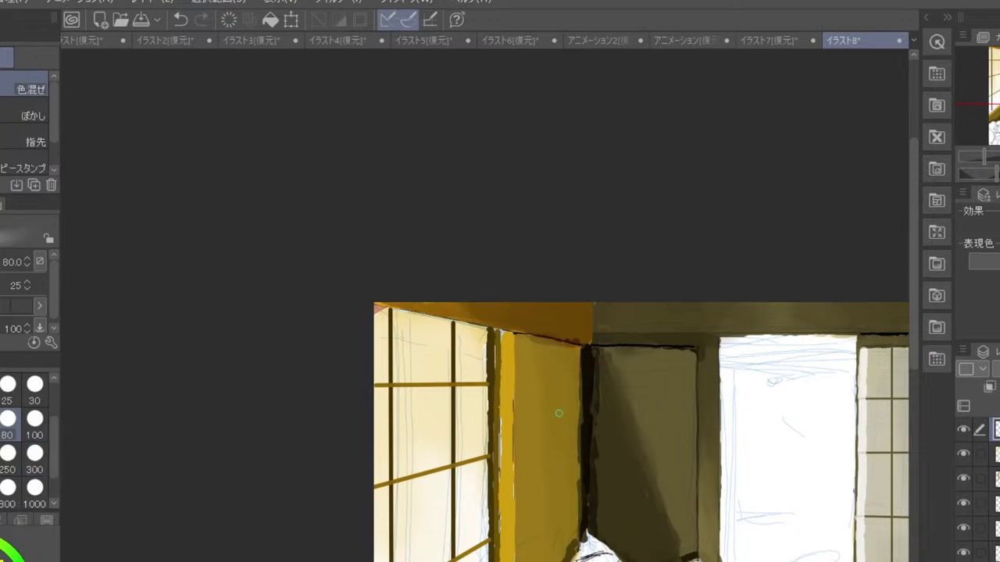
{"action": "key", "text": "b"}
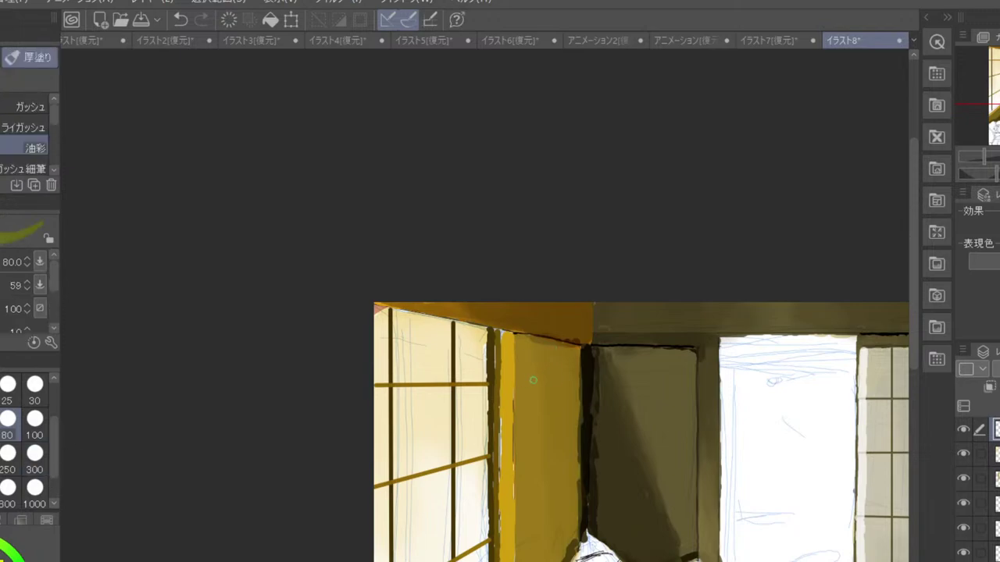
{"action": "mouse_move", "coordinate": [566, 360]}
{"action": "left_mouse_down"}
{"action": "mouse_move", "coordinate": [574, 450]}
{"action": "mouse_move", "coordinate": [571, 419]}
{"action": "mouse_move", "coordinate": [564, 525]}
{"action": "mouse_move", "coordinate": [554, 390]}
{"action": "left_mouse_up"}
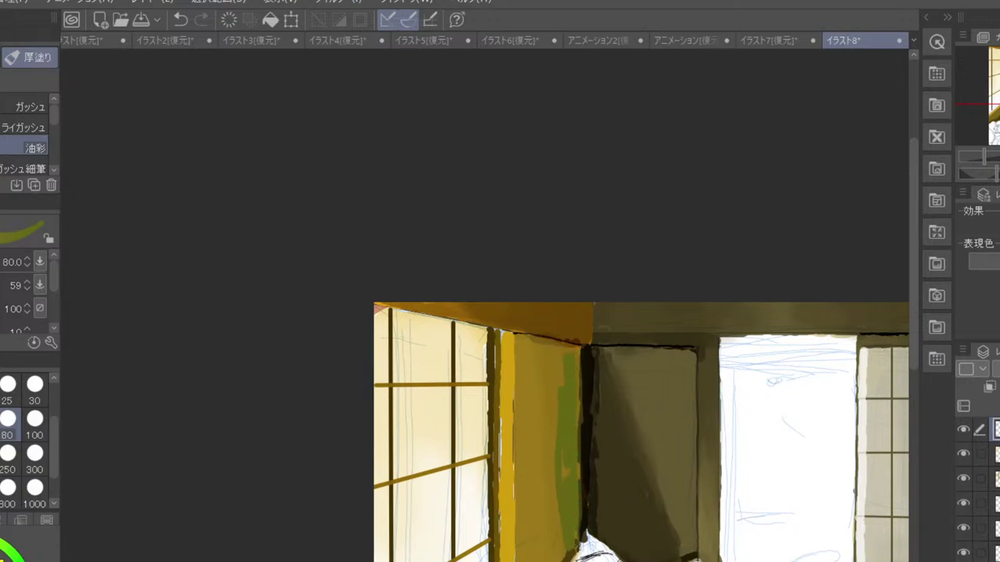
- Blend the green strip into the ochre wall panel with the colour mixing tool, enlarging it to size 250
{"action": "key", "text": "g"}
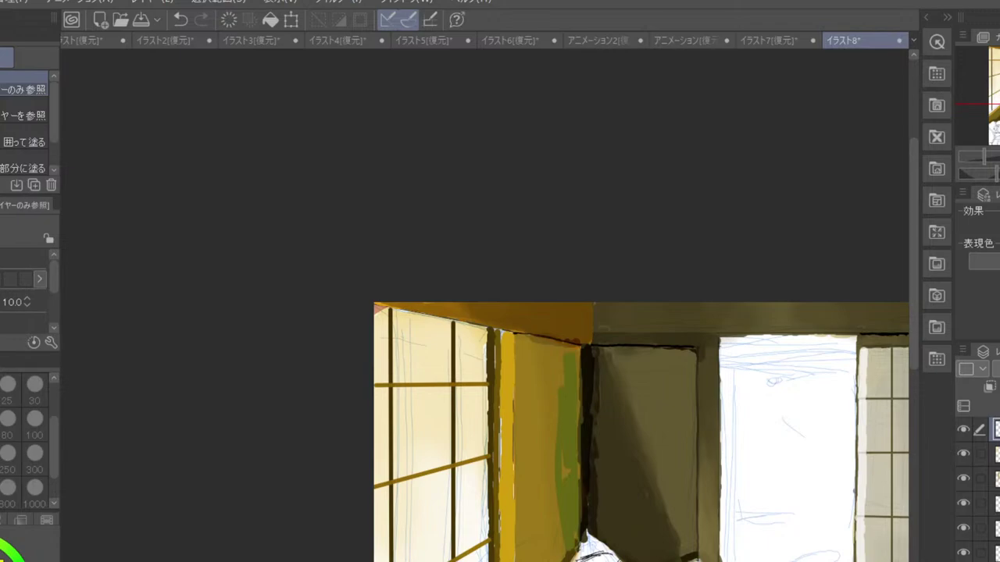
{"action": "key", "text": "j"}
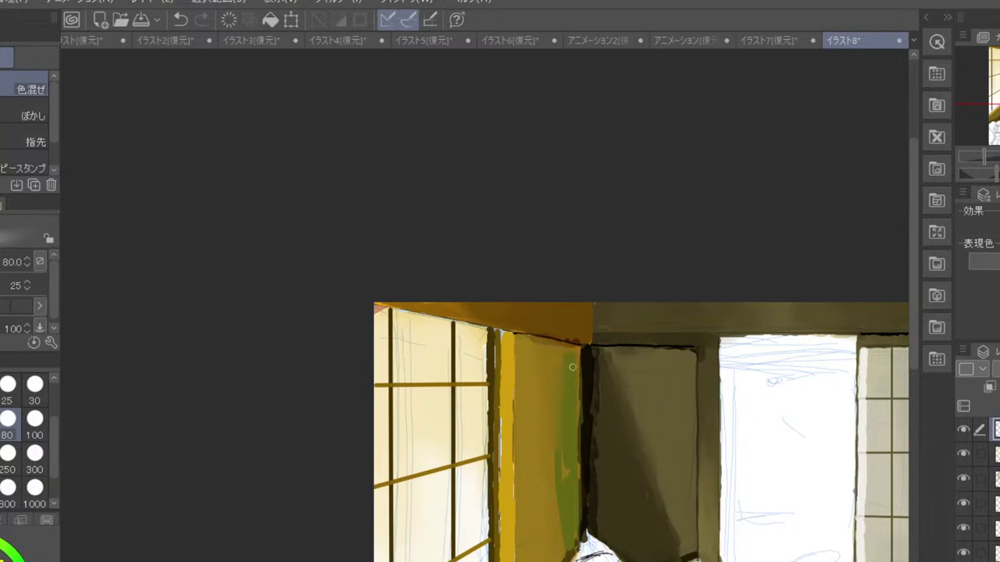
{"action": "left_click", "coordinate": [14, 471]}
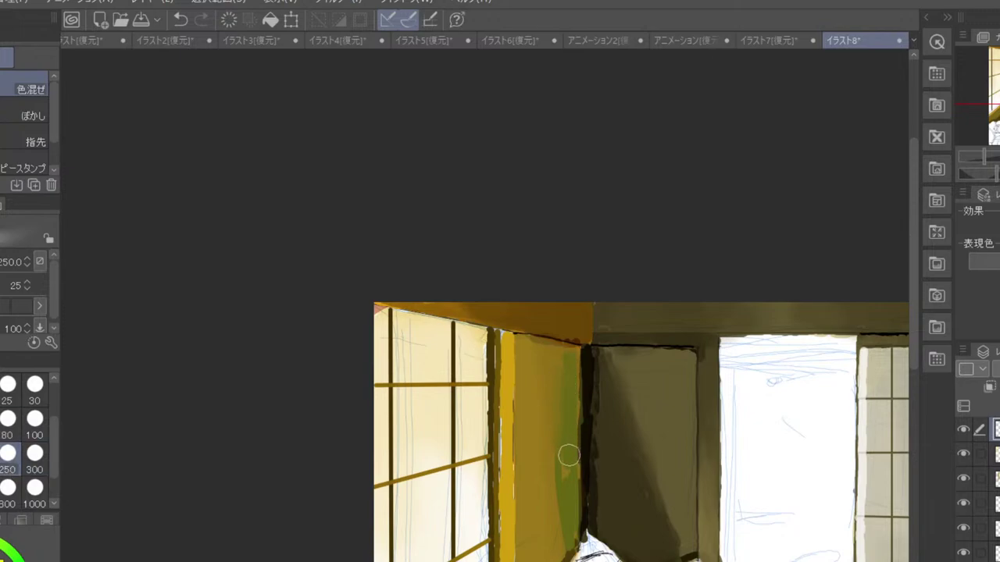
{"action": "mouse_move", "coordinate": [567, 498]}
{"action": "left_mouse_down"}
{"action": "mouse_move", "coordinate": [564, 548]}
{"action": "mouse_move", "coordinate": [560, 350]}
{"action": "mouse_move", "coordinate": [559, 471]}
{"action": "mouse_move", "coordinate": [556, 366]}
{"action": "mouse_move", "coordinate": [550, 444]}
{"action": "mouse_move", "coordinate": [554, 389]}
{"action": "mouse_move", "coordinate": [561, 511]}
{"action": "mouse_move", "coordinate": [550, 478]}
{"action": "mouse_move", "coordinate": [560, 358]}
{"action": "mouse_move", "coordinate": [560, 512]}
{"action": "left_mouse_up"}
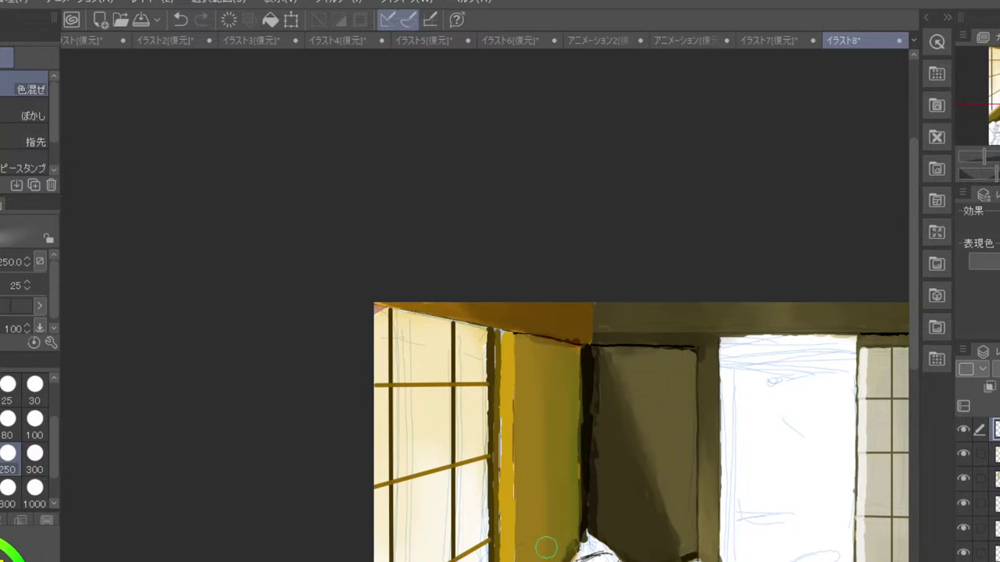
{"action": "scroll", "coordinate": [547, 552], "scroll_direction": "down", "scroll_amount": 3}
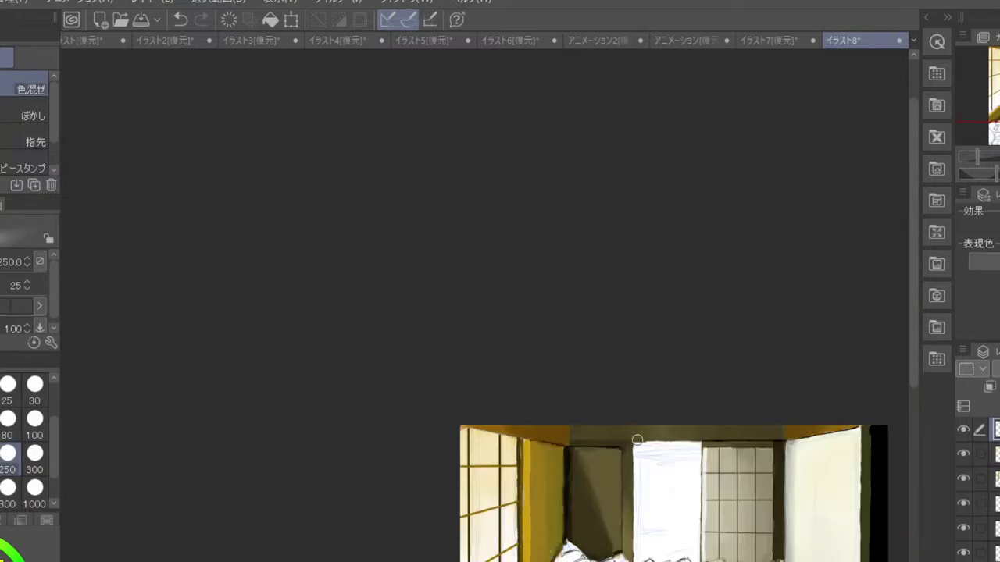
{"action": "left_click_drag", "start_coordinate": [609, 528], "coordinate": [630, 458]}
{"action": "left_click_drag", "start_coordinate": [597, 496], "coordinate": [655, 448]}
- Thicken the vertical lattice bar nearer the ochre post with dark brown oil paint strokes at size 80 between the crossbars
{"action": "scroll", "coordinate": [578, 375], "scroll_direction": "up", "scroll_amount": 5}
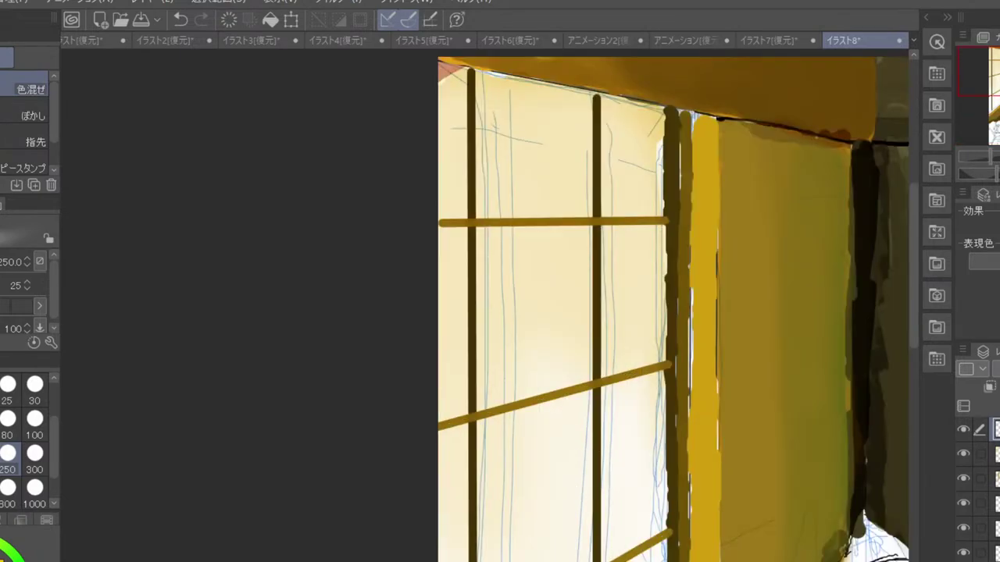
{"action": "left_click", "coordinate": [9, 429]}
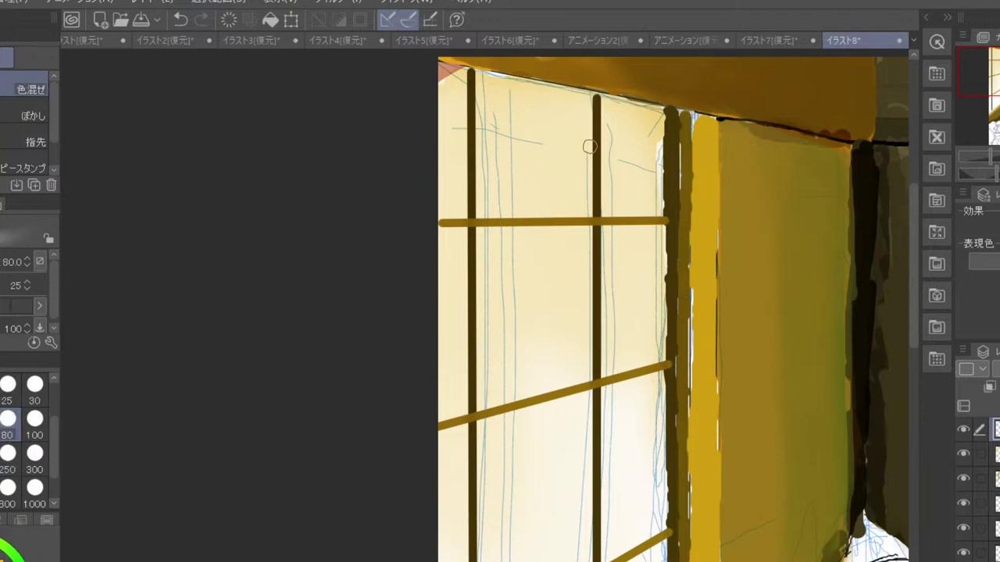
{"action": "key", "text": "b"}
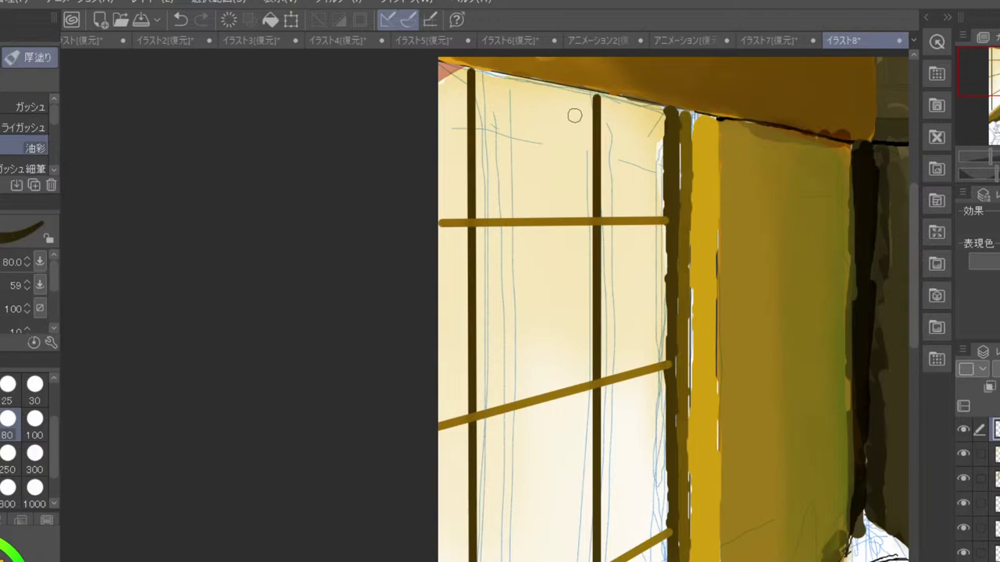
{"action": "left_click_drag", "start_coordinate": [587, 96], "coordinate": [588, 375]}
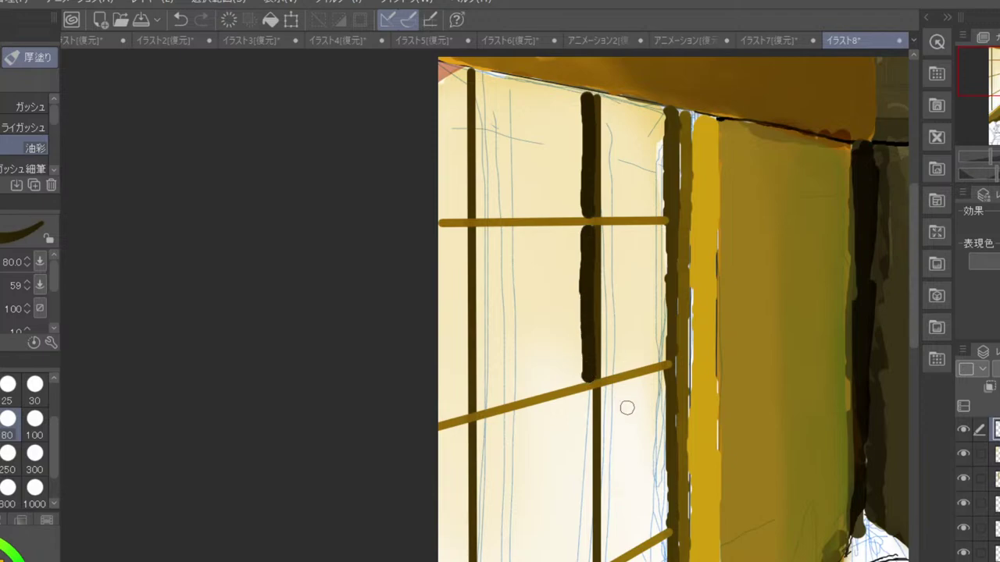
{"action": "mouse_move", "coordinate": [630, 424]}
{"action": "left_mouse_down"}
{"action": "mouse_move", "coordinate": [636, 289]}
{"action": "mouse_move", "coordinate": [586, 250]}
{"action": "left_mouse_up"}
{"action": "left_click_drag", "start_coordinate": [587, 249], "coordinate": [592, 561]}
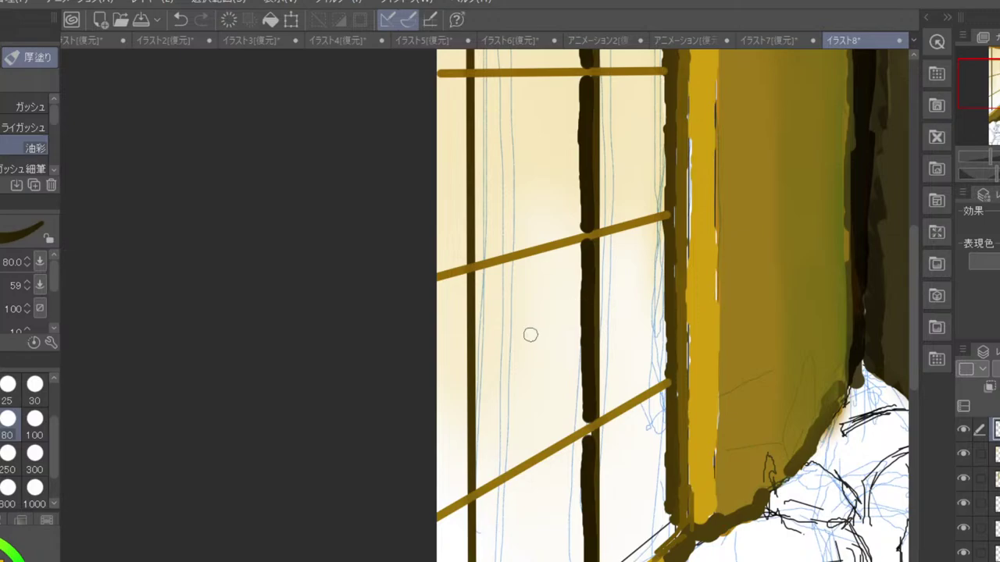
- Thicken the vertical lattice bar nearest the canvas edge with dark brown strokes at size 80 between the crossbars
{"action": "left_click_drag", "start_coordinate": [536, 322], "coordinate": [733, 265]}
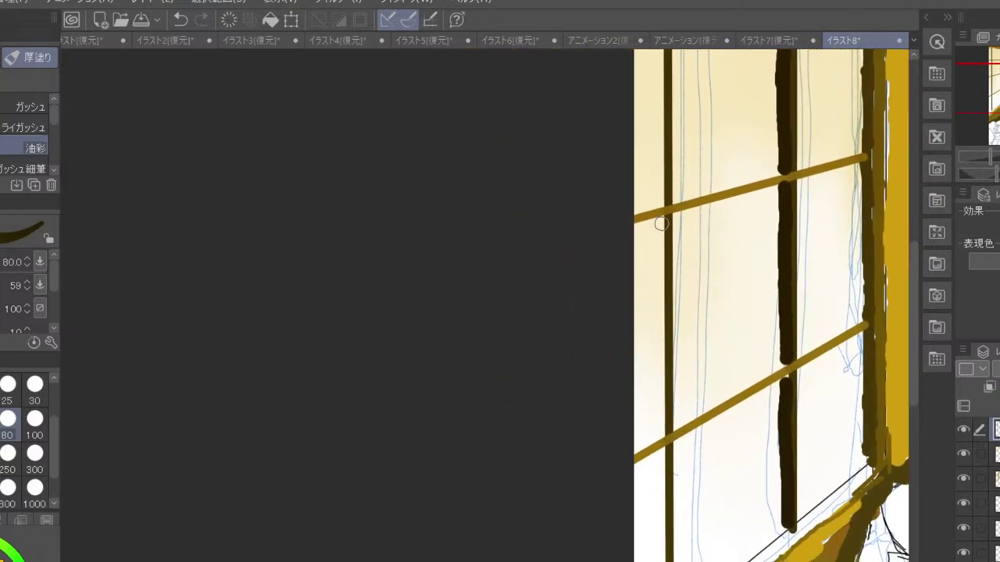
{"action": "mouse_move", "coordinate": [661, 220]}
{"action": "left_mouse_down"}
{"action": "mouse_move", "coordinate": [655, 438]}
{"action": "mouse_move", "coordinate": [666, 561]}
{"action": "left_mouse_up"}
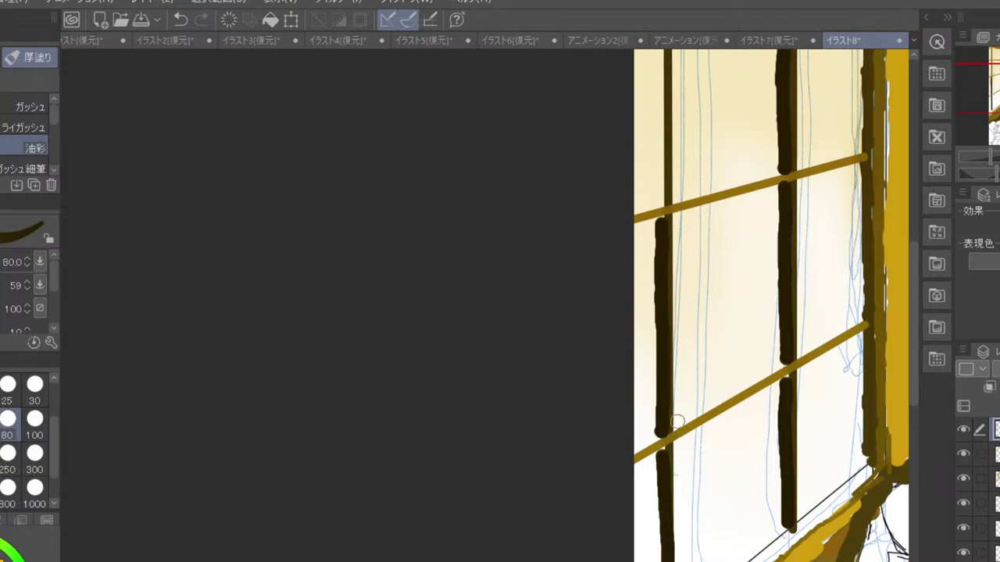
{"action": "left_click_drag", "start_coordinate": [678, 203], "coordinate": [682, 494]}
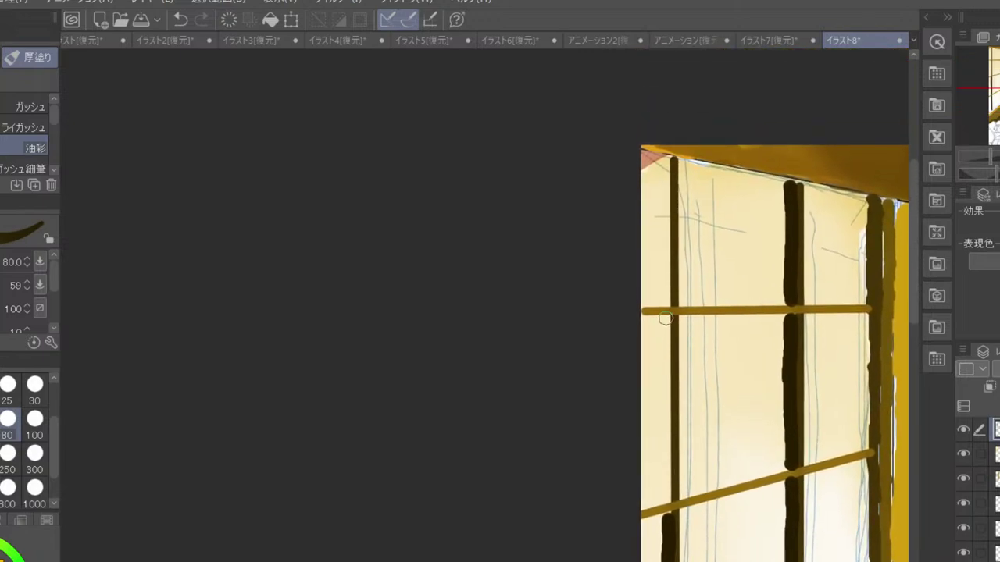
{"action": "left_click_drag", "start_coordinate": [665, 314], "coordinate": [670, 501]}
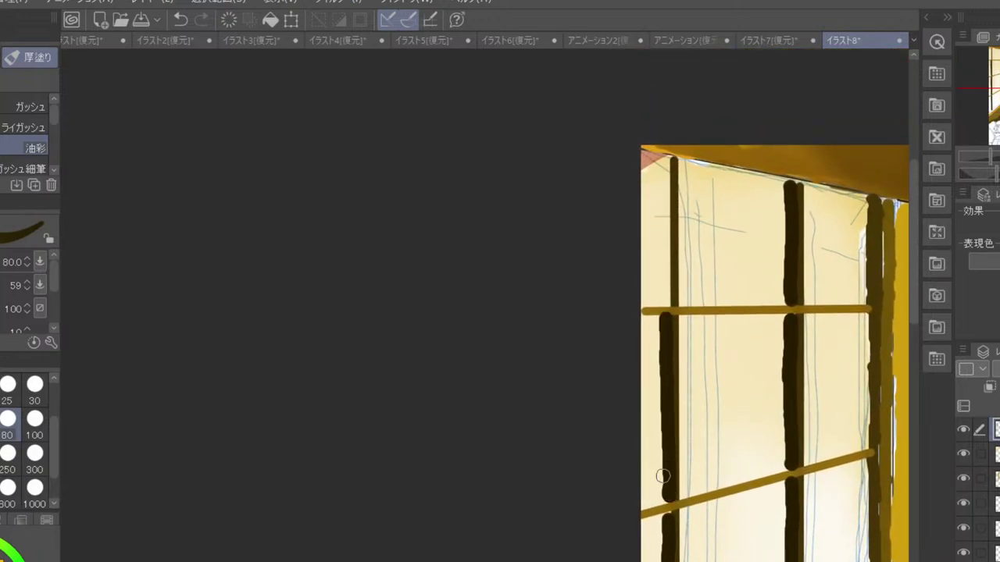
{"action": "left_click_drag", "start_coordinate": [665, 162], "coordinate": [665, 294]}
{"action": "scroll", "coordinate": [664, 294], "scroll_direction": "down", "scroll_amount": 4}
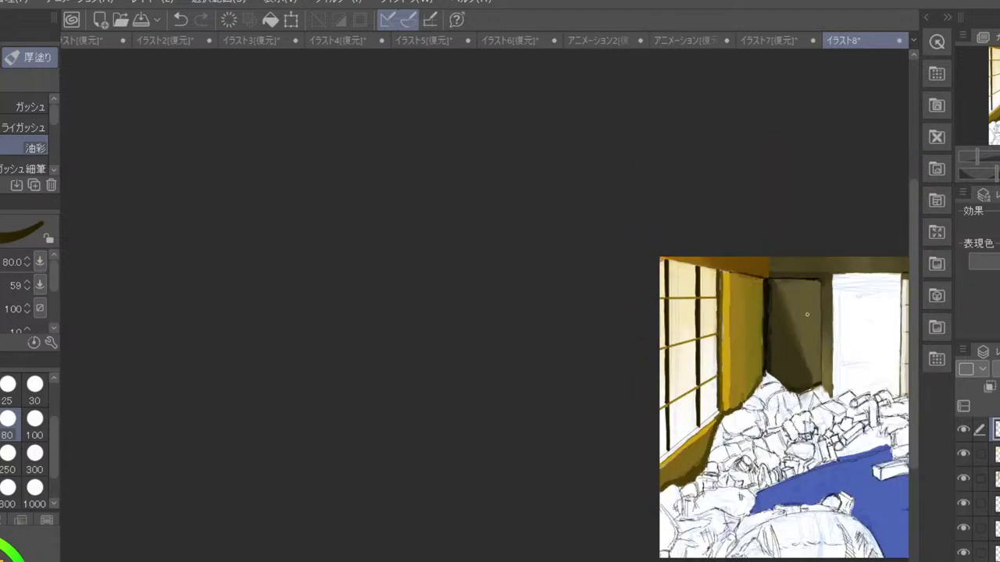
{"action": "scroll", "coordinate": [807, 313], "scroll_direction": "down", "scroll_amount": 2}
{"action": "scroll", "coordinate": [803, 326], "scroll_direction": "up", "scroll_amount": 2}
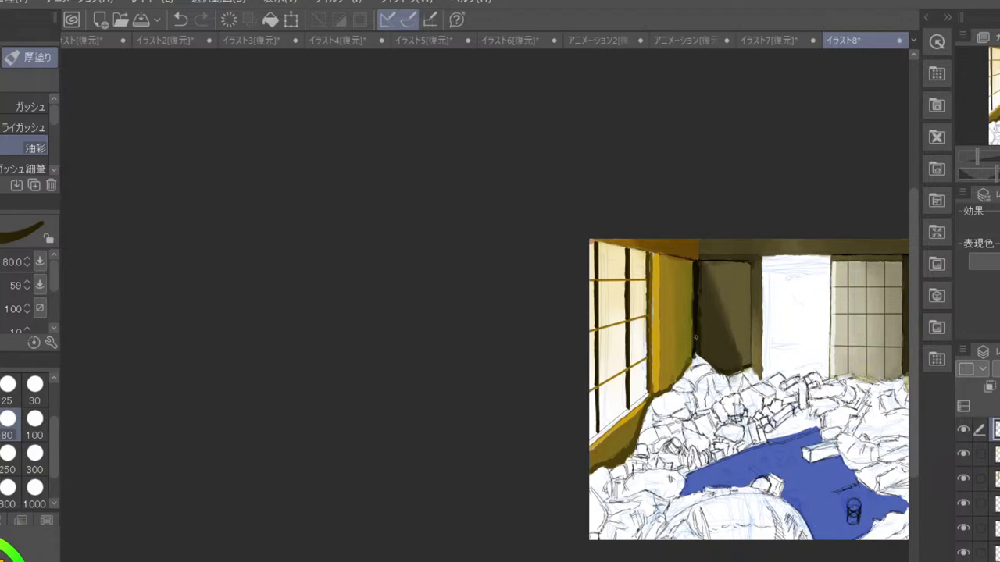
- Set the oil paint brush to size 25 for fine edge strokes on the lattice bars
{"action": "scroll", "coordinate": [617, 293], "scroll_direction": "up", "scroll_amount": 5}
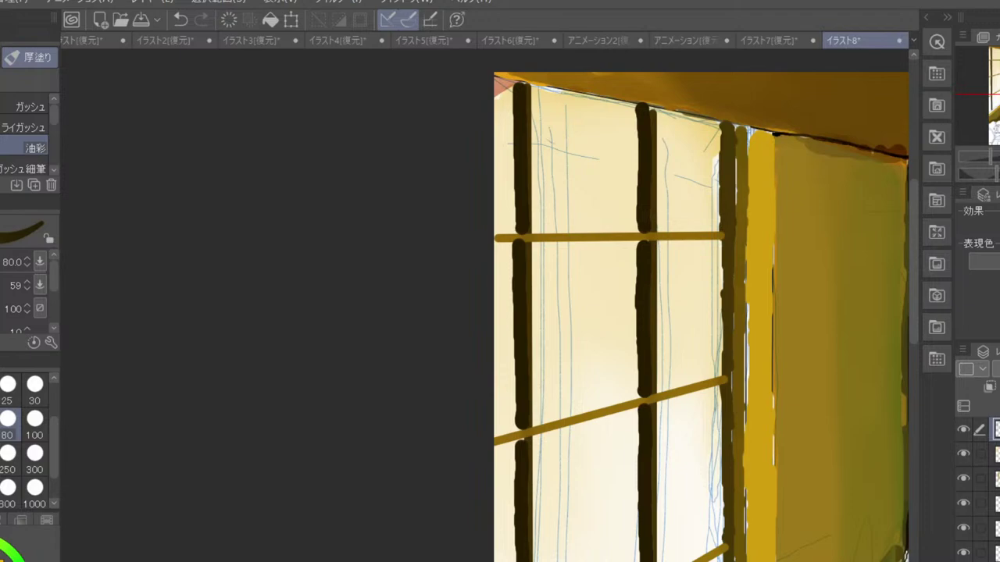
{"action": "left_click", "coordinate": [2, 559]}
{"action": "left_click_drag", "start_coordinate": [2, 559], "coordinate": [0, 560]}
{"action": "left_click", "coordinate": [10, 389]}
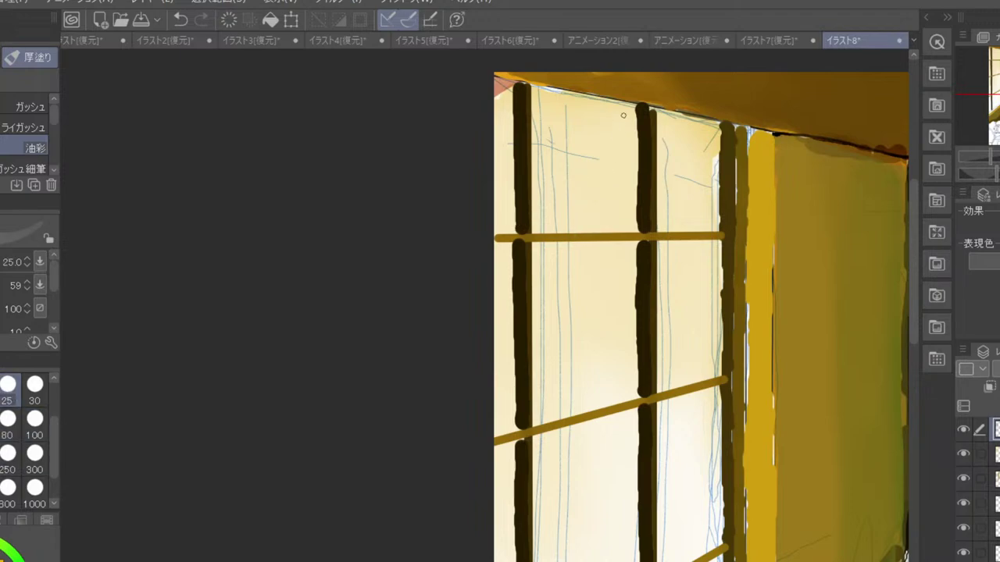
{"action": "mouse_move", "coordinate": [628, 110]}
{"action": "left_mouse_down"}
{"action": "mouse_move", "coordinate": [630, 146]}
{"action": "mouse_move", "coordinate": [631, 111]}
{"action": "left_mouse_up"}
{"action": "key", "text": "ctrl+z"}
{"action": "mouse_move", "coordinate": [632, 110]}
{"action": "left_mouse_down"}
{"action": "mouse_move", "coordinate": [631, 181]}
{"action": "mouse_move", "coordinate": [635, 130]}
{"action": "left_mouse_up"}
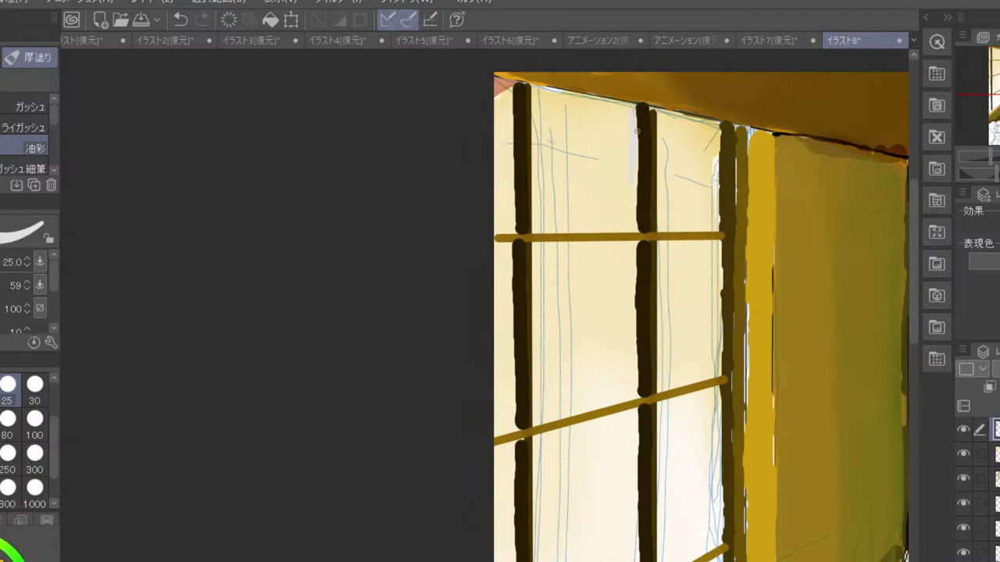
{"action": "key", "text": "ctrl+z"}
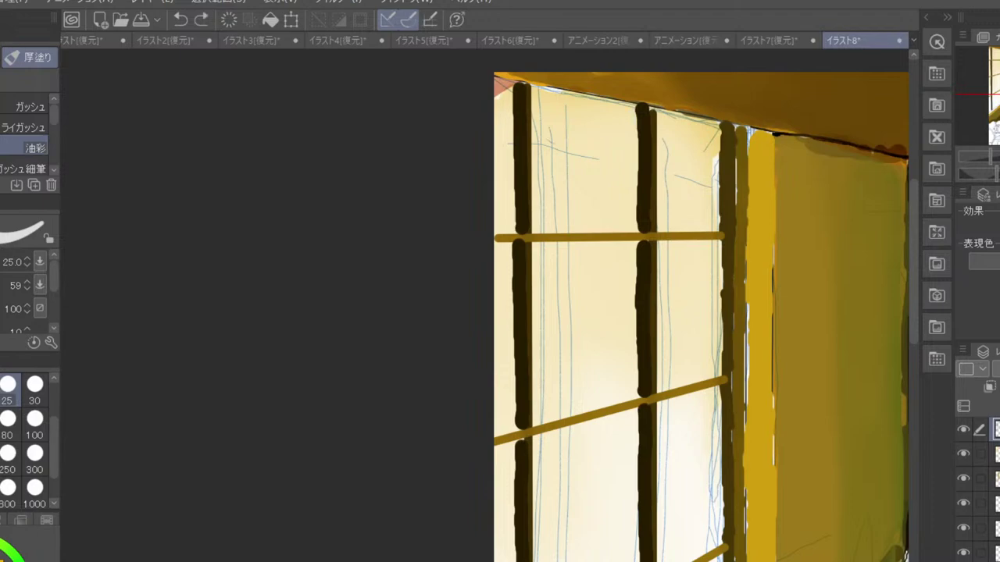
{"action": "key", "text": "c"}
{"action": "left_click_drag", "start_coordinate": [633, 109], "coordinate": [635, 191]}
{"action": "key", "text": "ctrl+z"}
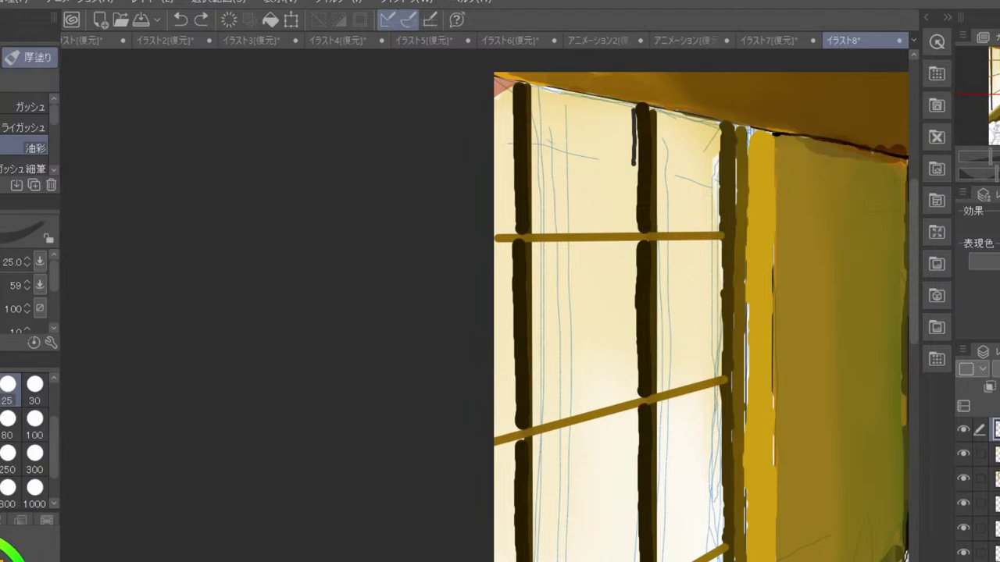
- Sample the dark brown of the vertical lattice bar nearer the ochre post as the painting colour
{"action": "left_click", "coordinate": [643, 168], "text": "alt"}
{"action": "left_click", "coordinate": [655, 303], "text": "alt"}
{"action": "left_click", "coordinate": [641, 307], "text": "alt"}
{"action": "left_click_drag", "start_coordinate": [631, 120], "coordinate": [638, 216]}
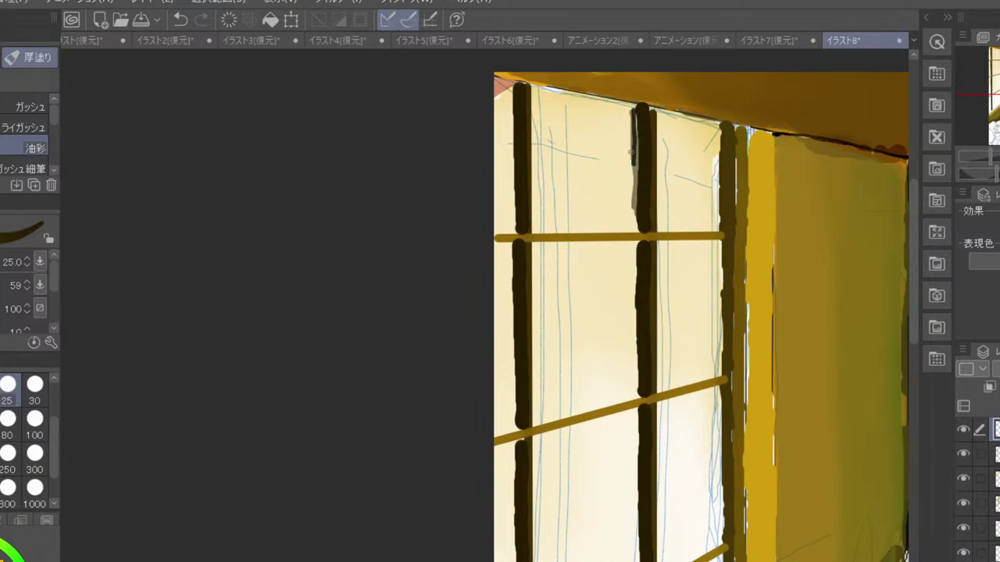
{"action": "left_click_drag", "start_coordinate": [631, 152], "coordinate": [634, 219]}
{"action": "key", "text": "ctrl+z"}
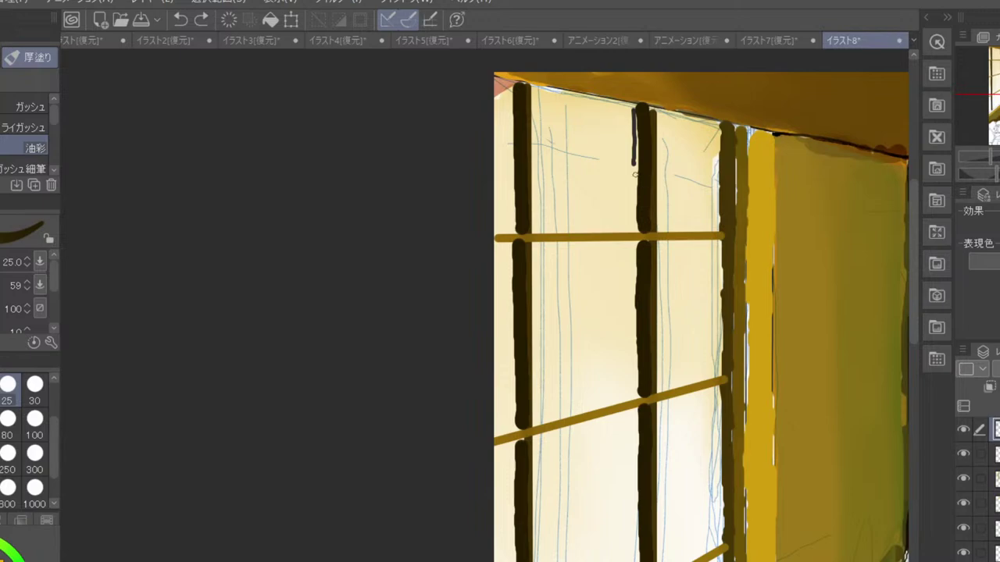
{"action": "key", "text": "ctrl+z"}
{"action": "key", "text": "ctrl+y"}
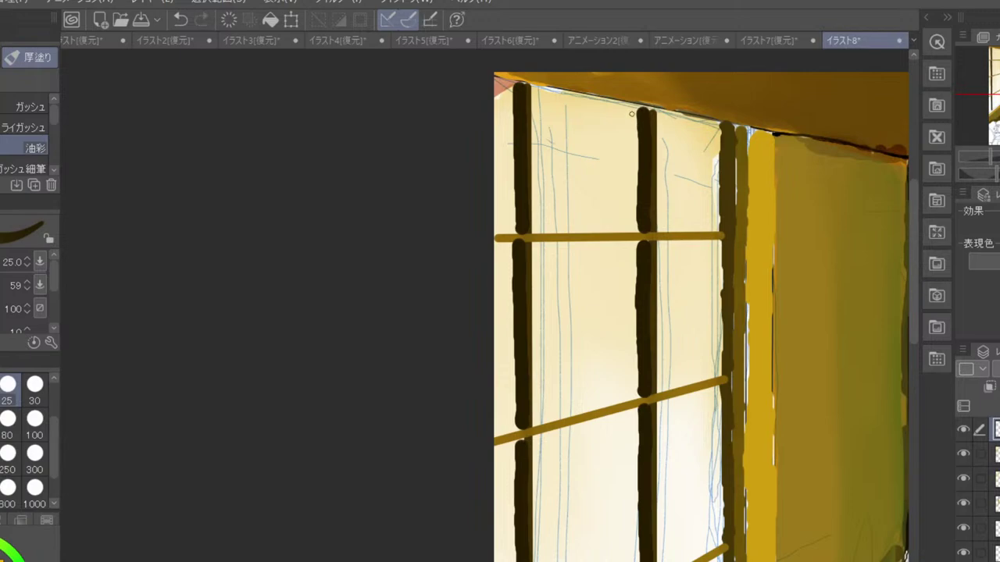
- Paint a thin translucent brown edge along the window side of the lattice bar nearer the ochre post, from the ceiling to the second crossbar
{"action": "left_click_drag", "start_coordinate": [632, 108], "coordinate": [631, 174]}
{"action": "left_click_drag", "start_coordinate": [634, 119], "coordinate": [634, 200]}
{"action": "left_click_drag", "start_coordinate": [633, 161], "coordinate": [631, 397]}
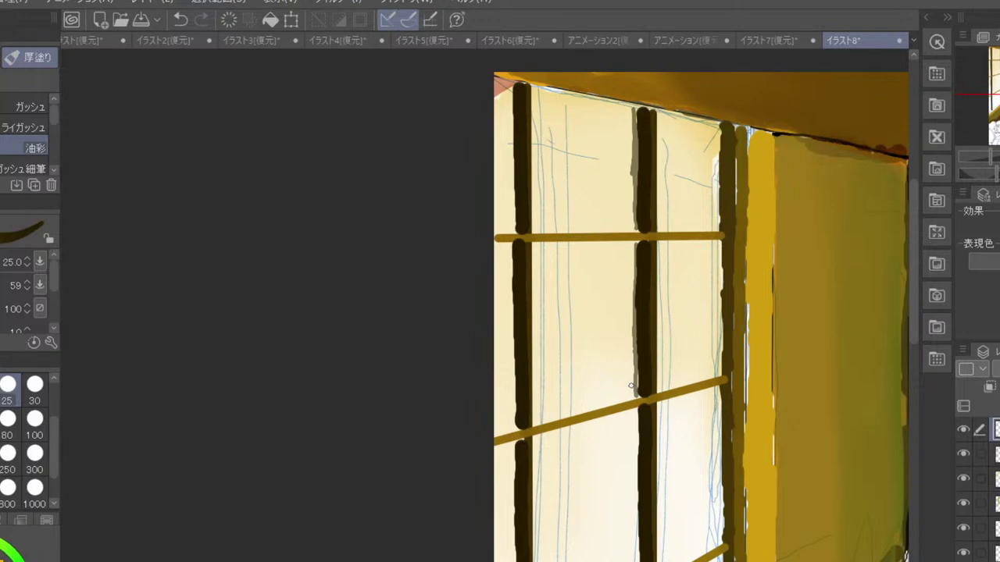
- Paint a translucent dark shadow along the outer edge of the window's middle vertical bar with the oil brush at size 30
{"action": "left_click", "coordinate": [34, 385]}
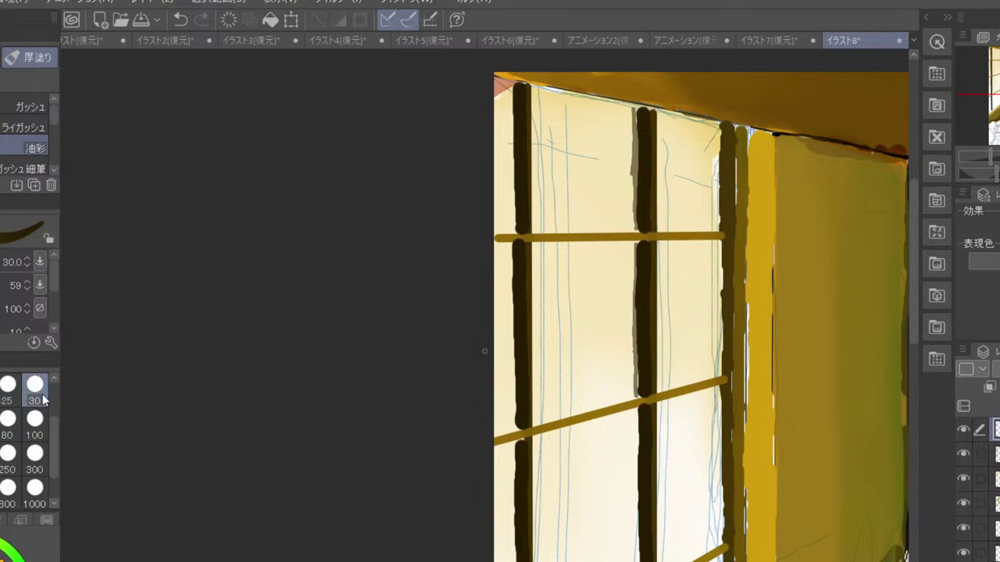
{"action": "mouse_move", "coordinate": [635, 110]}
{"action": "left_mouse_down"}
{"action": "mouse_move", "coordinate": [632, 398]}
{"action": "mouse_move", "coordinate": [681, 261]}
{"action": "mouse_move", "coordinate": [638, 225]}
{"action": "mouse_move", "coordinate": [638, 380]}
{"action": "left_mouse_up"}
{"action": "mouse_move", "coordinate": [632, 249]}
{"action": "left_mouse_down"}
{"action": "mouse_move", "coordinate": [635, 375]}
{"action": "mouse_move", "coordinate": [633, 283]}
{"action": "left_mouse_up"}
{"action": "key", "text": "ctrl+z"}
{"action": "key", "text": "ctrl+z"}
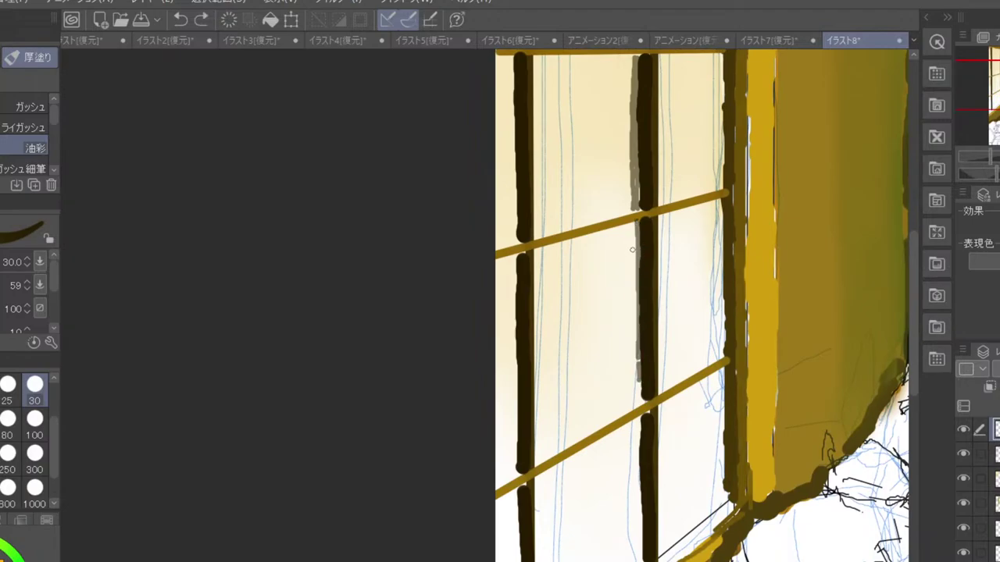
{"action": "left_click_drag", "start_coordinate": [635, 227], "coordinate": [638, 489]}
{"action": "left_click_drag", "start_coordinate": [634, 421], "coordinate": [638, 530]}
{"action": "left_click_drag", "start_coordinate": [636, 484], "coordinate": [638, 560]}
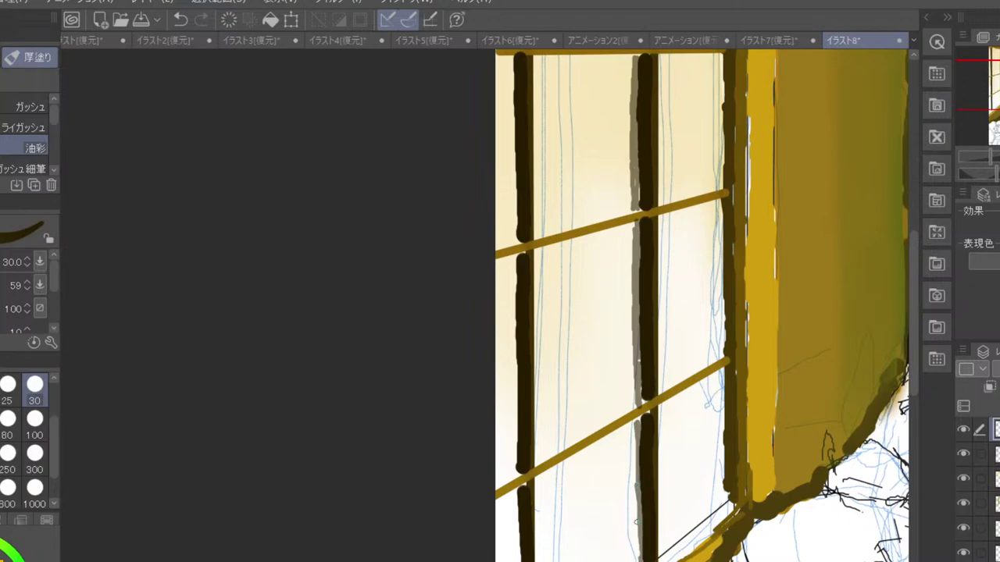
{"action": "left_click_drag", "start_coordinate": [636, 523], "coordinate": [638, 561]}
- Paint the same translucent dark shadow down the outer edge of the window's nearest vertical bar, redoing the lower strokes
{"action": "scroll", "coordinate": [635, 534], "scroll_direction": "down", "scroll_amount": 2}
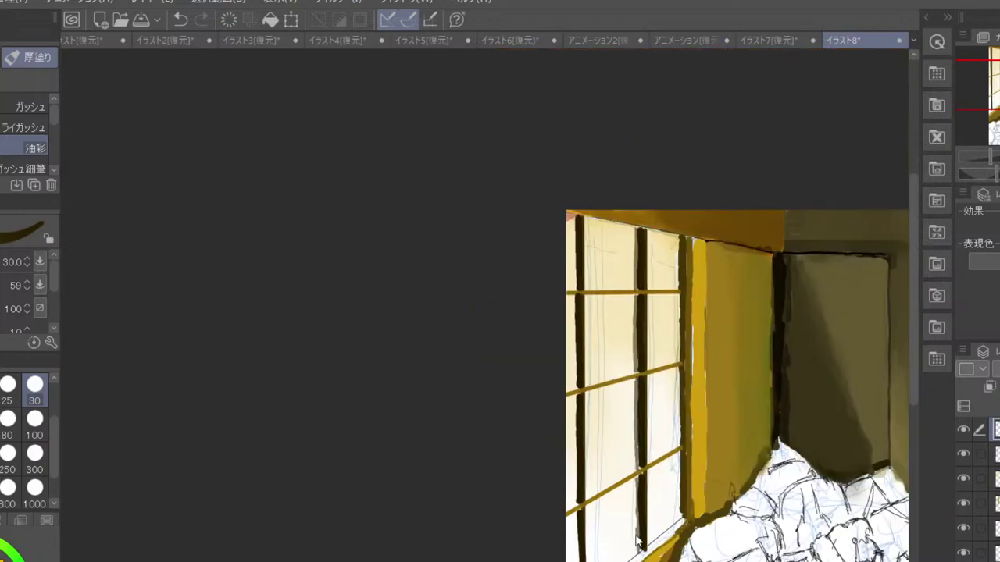
{"action": "left_click_drag", "start_coordinate": [574, 218], "coordinate": [574, 278]}
{"action": "mouse_move", "coordinate": [573, 216]}
{"action": "left_mouse_down"}
{"action": "mouse_move", "coordinate": [574, 391]}
{"action": "mouse_move", "coordinate": [607, 373]}
{"action": "mouse_move", "coordinate": [611, 309]}
{"action": "mouse_move", "coordinate": [589, 337]}
{"action": "left_mouse_up"}
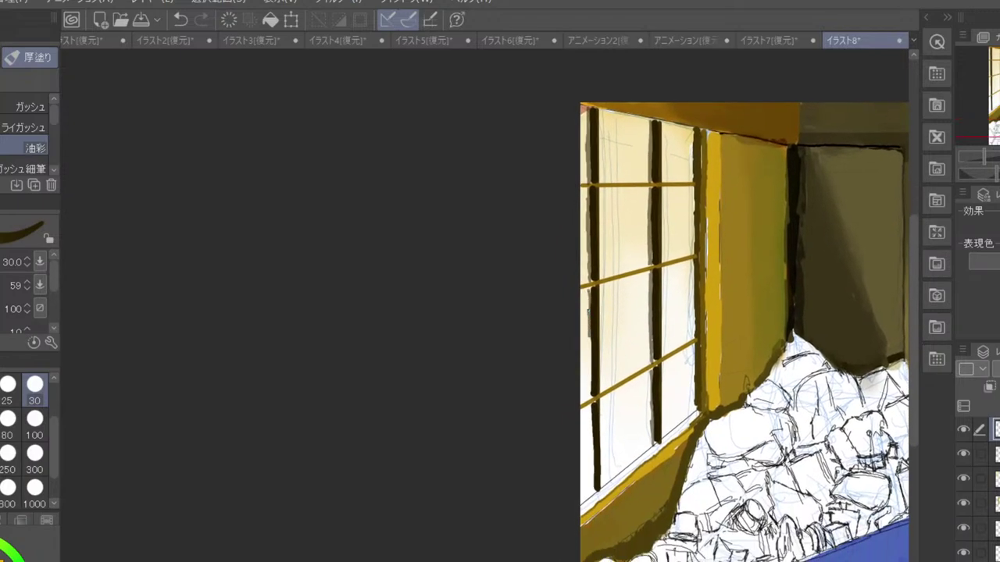
{"action": "left_click_drag", "start_coordinate": [587, 297], "coordinate": [587, 370]}
{"action": "left_click_drag", "start_coordinate": [588, 323], "coordinate": [589, 373]}
{"action": "key", "text": "ctrl+z"}
{"action": "key", "text": "ctrl+z"}
{"action": "left_click_drag", "start_coordinate": [590, 286], "coordinate": [592, 485]}
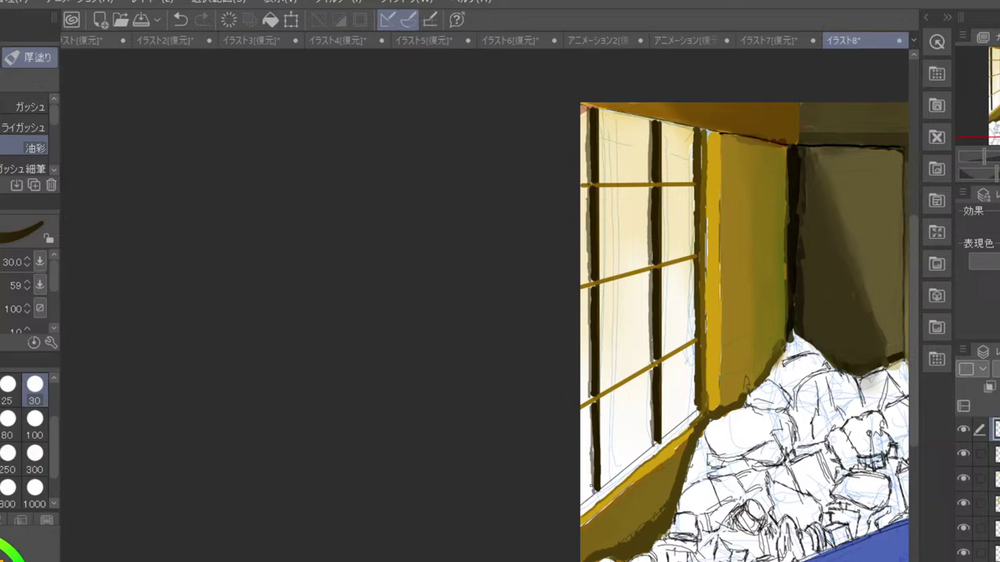
- Sample the ochre crossbar colour and paint a translucent shadow along the upper edge of the window's lowest crossbar
{"action": "scroll", "coordinate": [591, 486], "scroll_direction": "down", "scroll_amount": 2}
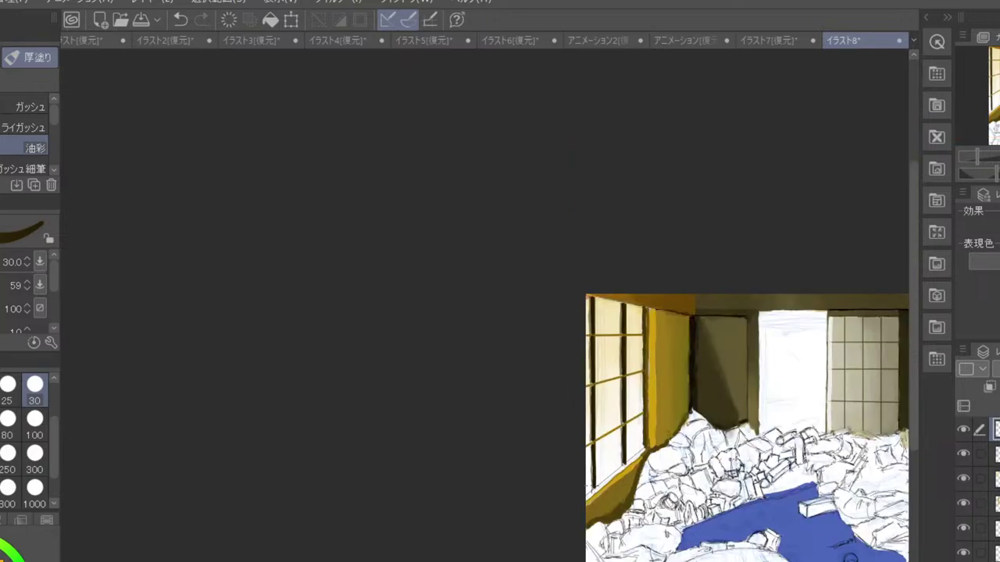
{"action": "scroll", "coordinate": [591, 486], "scroll_direction": "up", "scroll_amount": 2}
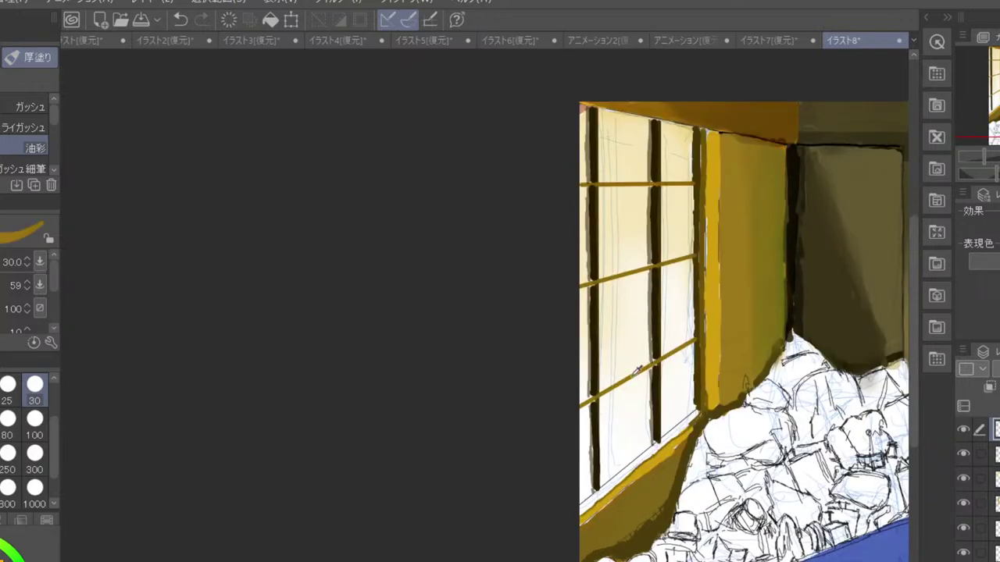
{"action": "scroll", "coordinate": [636, 371], "scroll_direction": "up", "scroll_amount": 2}
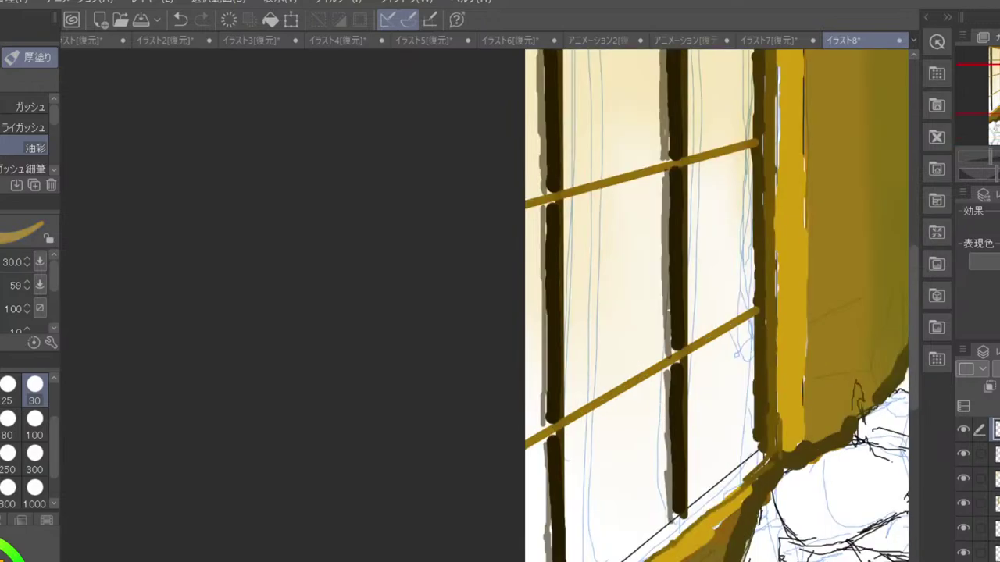
{"action": "scroll", "coordinate": [721, 305], "scroll_direction": "up", "scroll_amount": 1}
{"action": "mouse_move", "coordinate": [639, 416]}
{"action": "left_mouse_down"}
{"action": "mouse_move", "coordinate": [603, 426]}
{"action": "mouse_move", "coordinate": [639, 407]}
{"action": "mouse_move", "coordinate": [597, 432]}
{"action": "mouse_move", "coordinate": [731, 356]}
{"action": "left_mouse_up"}
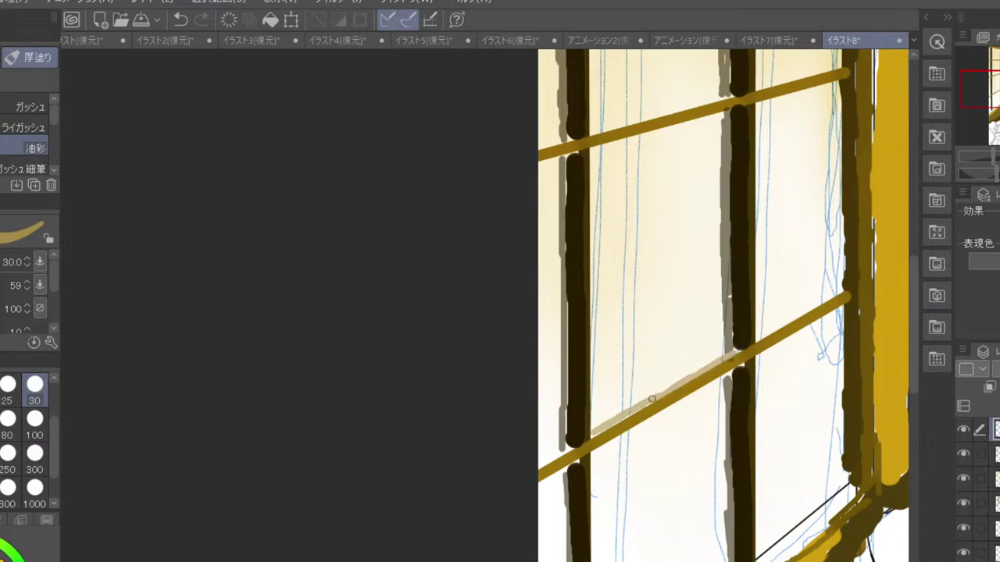
{"action": "left_click_drag", "start_coordinate": [573, 445], "coordinate": [539, 466]}
{"action": "left_click_drag", "start_coordinate": [757, 380], "coordinate": [660, 447]}
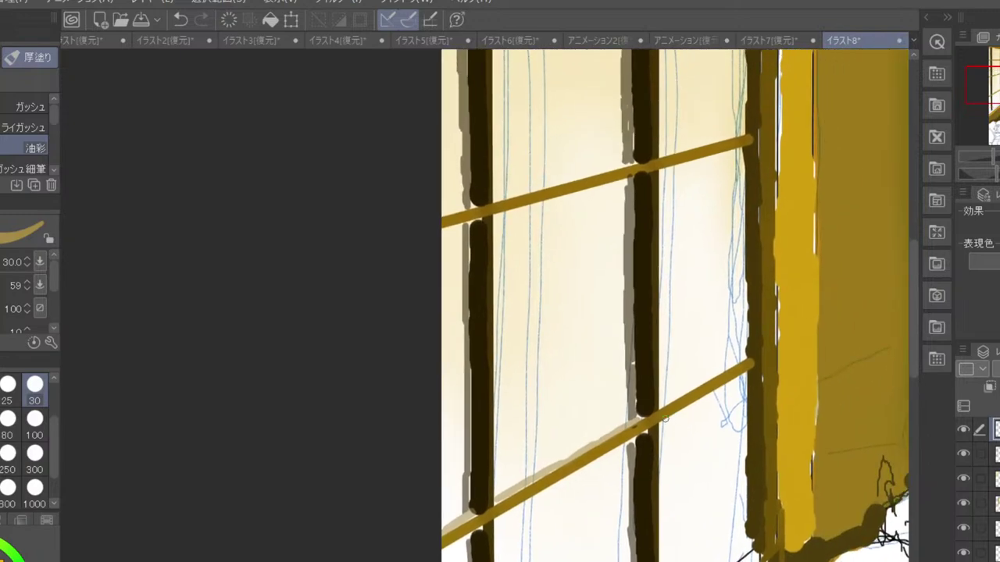
{"action": "left_click_drag", "start_coordinate": [661, 406], "coordinate": [748, 355]}
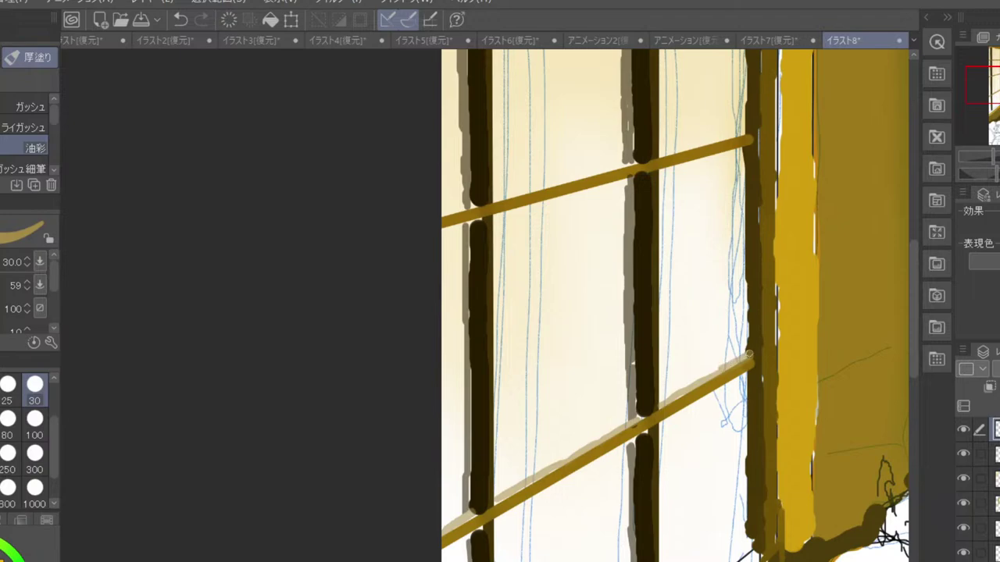
- Paint a thin translucent ochre shadow along the underside of the window's top crossbar, between the vertical bars
{"action": "left_click_drag", "start_coordinate": [637, 220], "coordinate": [637, 414]}
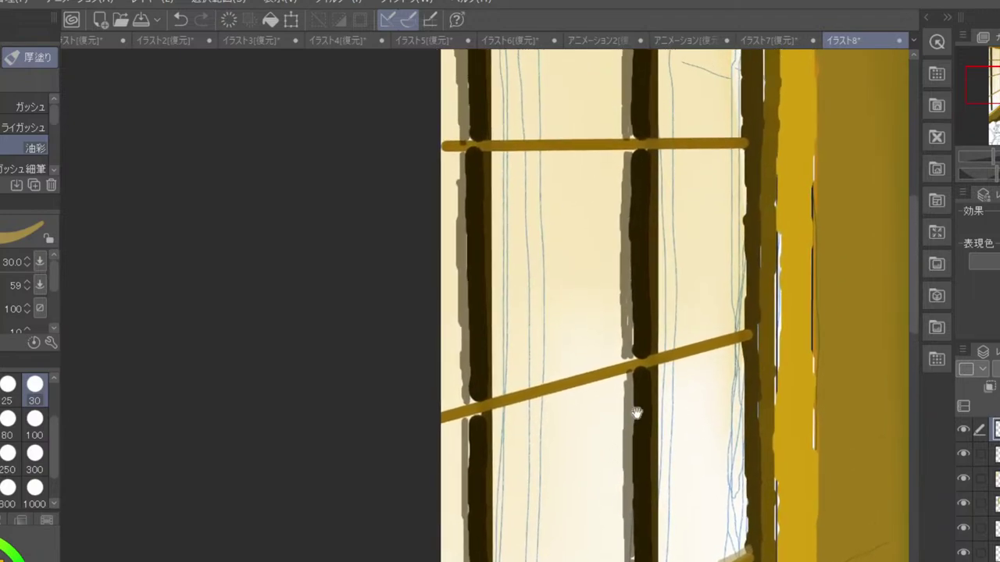
{"action": "left_click_drag", "start_coordinate": [658, 352], "coordinate": [698, 338]}
{"action": "key", "text": "ctrl+z"}
{"action": "left_click_drag", "start_coordinate": [661, 151], "coordinate": [739, 144]}
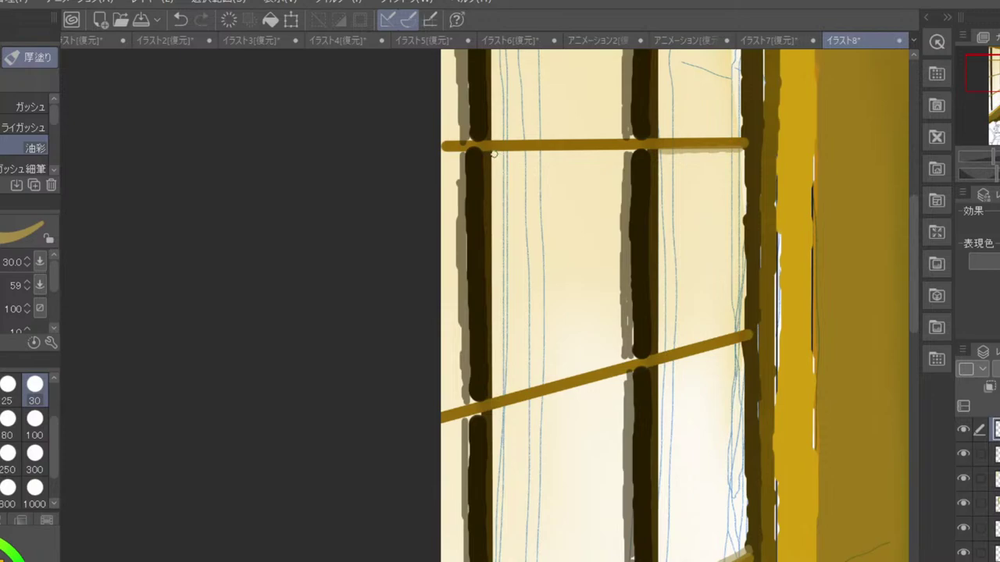
{"action": "left_click_drag", "start_coordinate": [494, 154], "coordinate": [628, 148]}
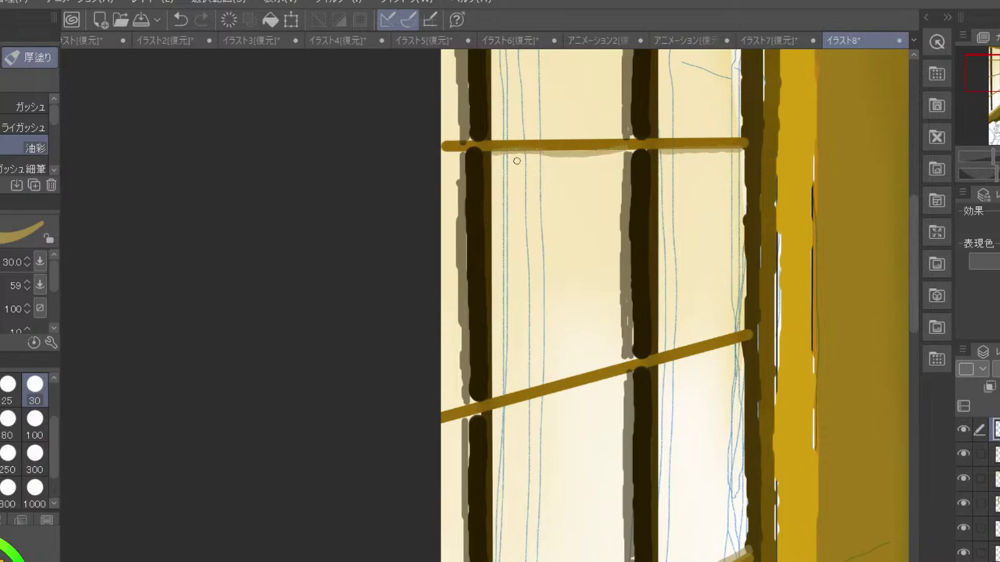
{"action": "left_click_drag", "start_coordinate": [498, 155], "coordinate": [537, 152]}
- Examine the shaded window bars up close and in the context of the whole room painting
{"action": "mouse_move", "coordinate": [670, 446]}
{"action": "left_mouse_down"}
{"action": "mouse_move", "coordinate": [680, 361]}
{"action": "mouse_move", "coordinate": [669, 368]}
{"action": "mouse_move", "coordinate": [686, 373]}
{"action": "mouse_move", "coordinate": [692, 351]}
{"action": "mouse_move", "coordinate": [714, 482]}
{"action": "left_mouse_up"}
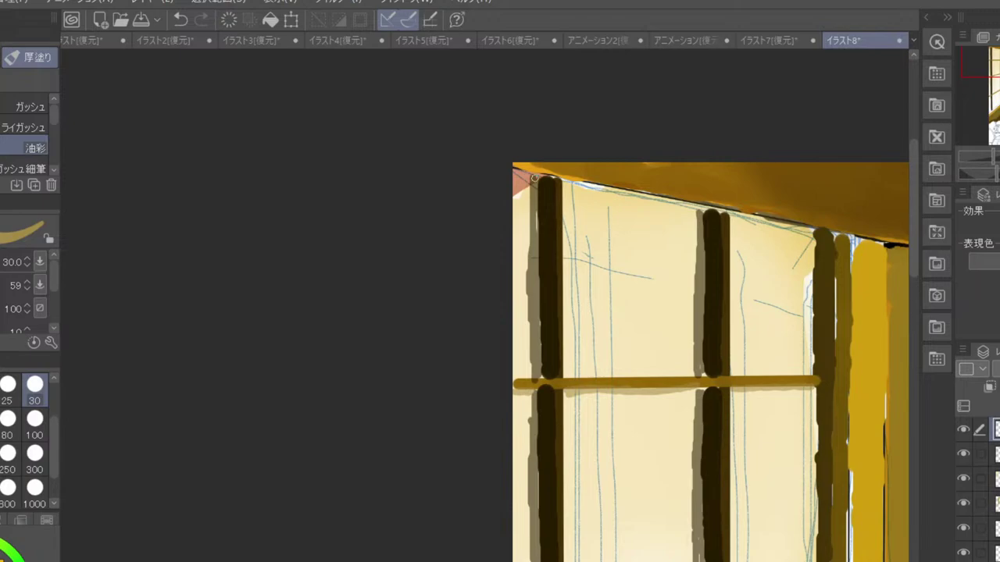
{"action": "scroll", "coordinate": [534, 179], "scroll_direction": "down", "scroll_amount": 2}
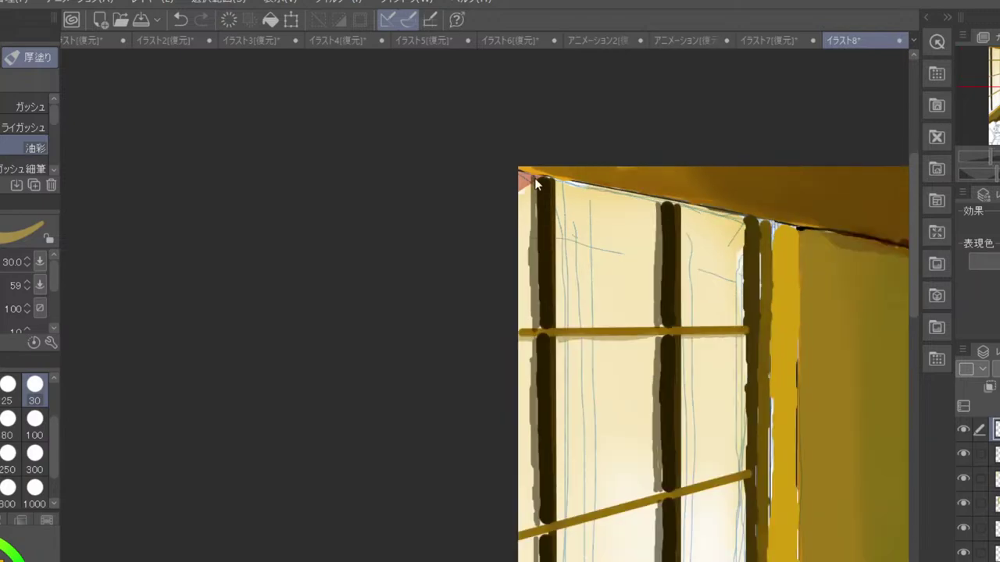
{"action": "left_click_drag", "start_coordinate": [739, 535], "coordinate": [610, 239]}
{"action": "scroll", "coordinate": [610, 239], "scroll_direction": "down", "scroll_amount": 2}
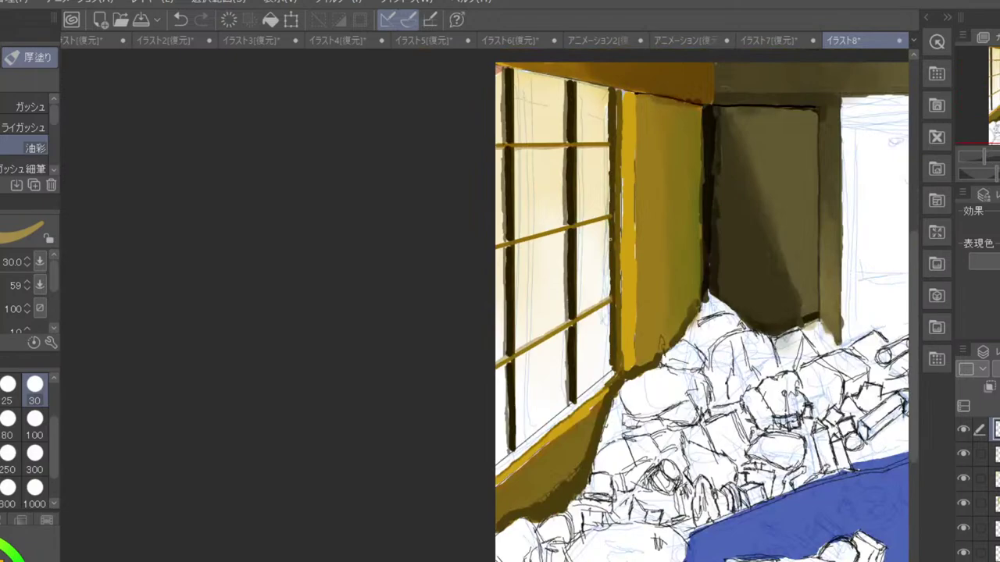
{"action": "scroll", "coordinate": [610, 239], "scroll_direction": "down", "scroll_amount": 1}
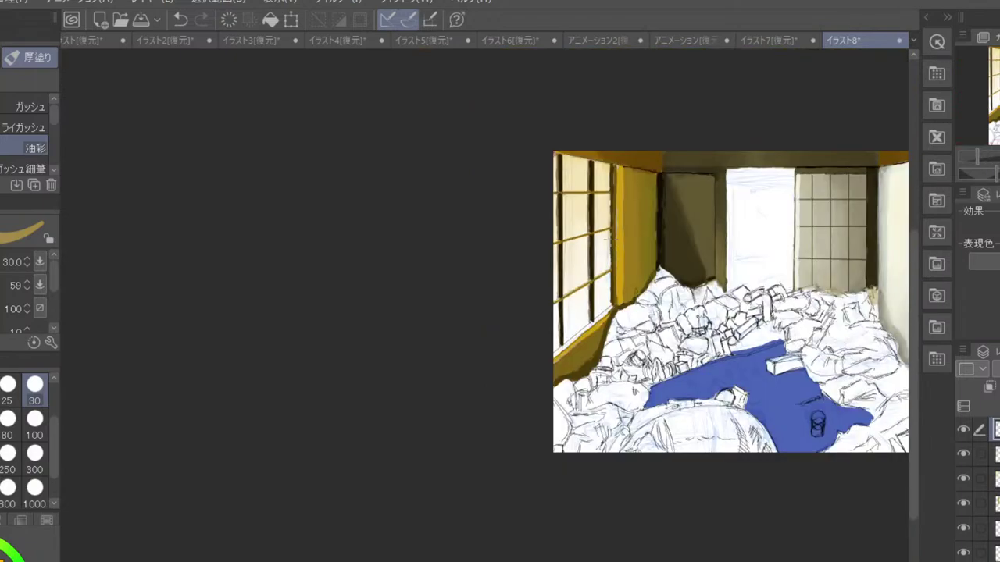
{"action": "mouse_move", "coordinate": [792, 469]}
{"action": "left_mouse_down"}
{"action": "mouse_move", "coordinate": [647, 417]}
{"action": "mouse_move", "coordinate": [644, 431]}
{"action": "mouse_move", "coordinate": [658, 439]}
{"action": "left_mouse_up"}
{"action": "mouse_move", "coordinate": [623, 402]}
{"action": "left_mouse_down"}
{"action": "mouse_move", "coordinate": [647, 452]}
{"action": "mouse_move", "coordinate": [645, 442]}
{"action": "left_mouse_up"}
{"action": "mouse_move", "coordinate": [611, 387]}
{"action": "left_mouse_down"}
{"action": "mouse_move", "coordinate": [637, 432]}
{"action": "mouse_move", "coordinate": [647, 432]}
{"action": "left_mouse_up"}
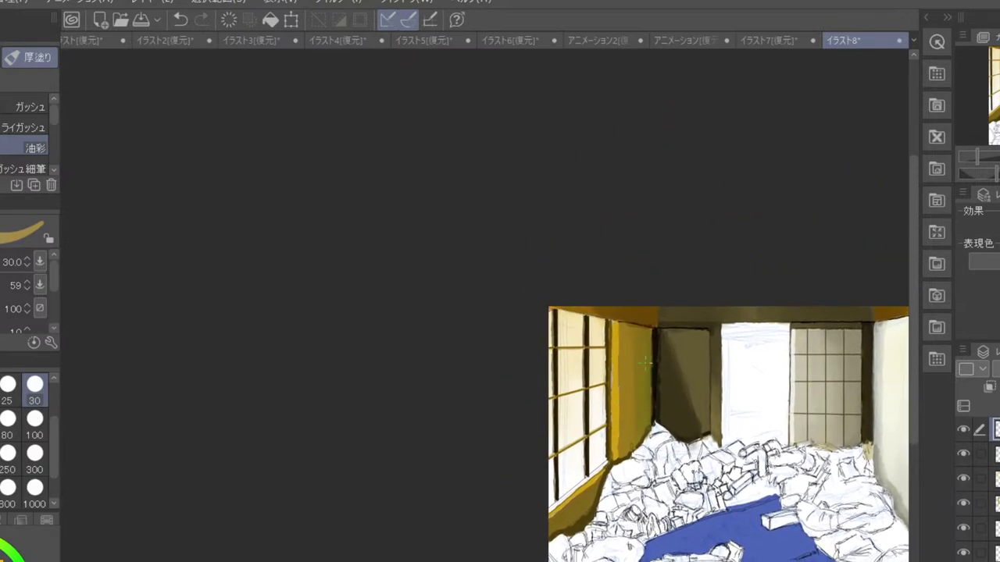
- Sample the pale cream of the window panes, set the brush size to 80, and bring the window's lower edge into view
{"action": "scroll", "coordinate": [645, 361], "scroll_direction": "up", "scroll_amount": 2}
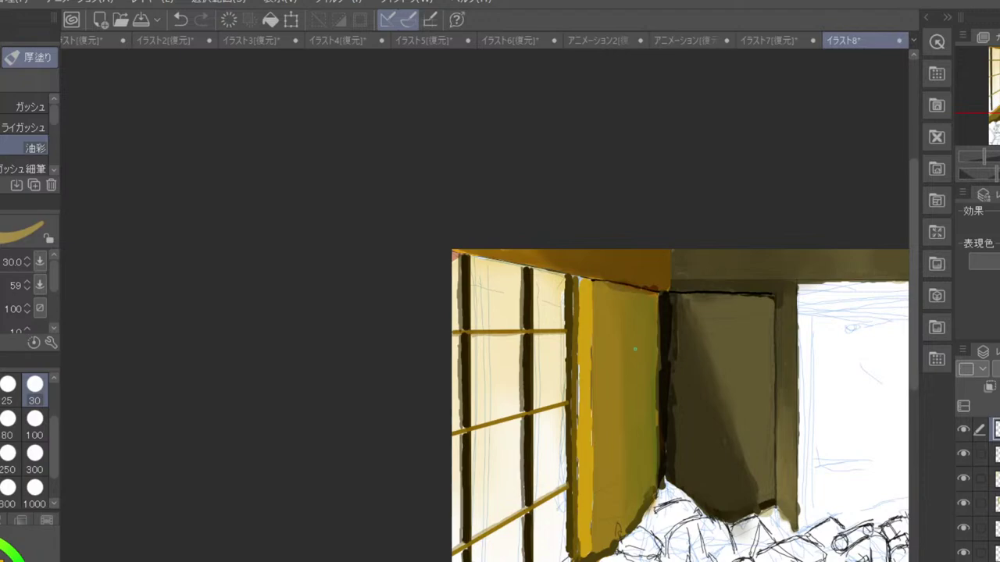
{"action": "left_click", "coordinate": [484, 352], "text": "alt"}
{"action": "left_click", "coordinate": [11, 462]}
{"action": "left_click", "coordinate": [8, 418]}
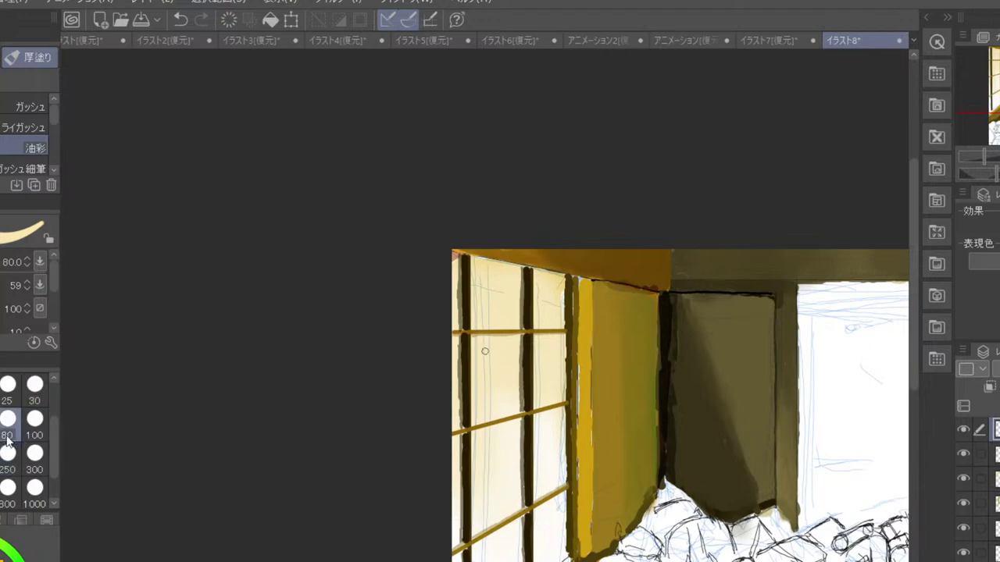
{"action": "scroll", "coordinate": [484, 352], "scroll_direction": "up", "scroll_amount": 2}
{"action": "left_click_drag", "start_coordinate": [710, 558], "coordinate": [715, 271]}
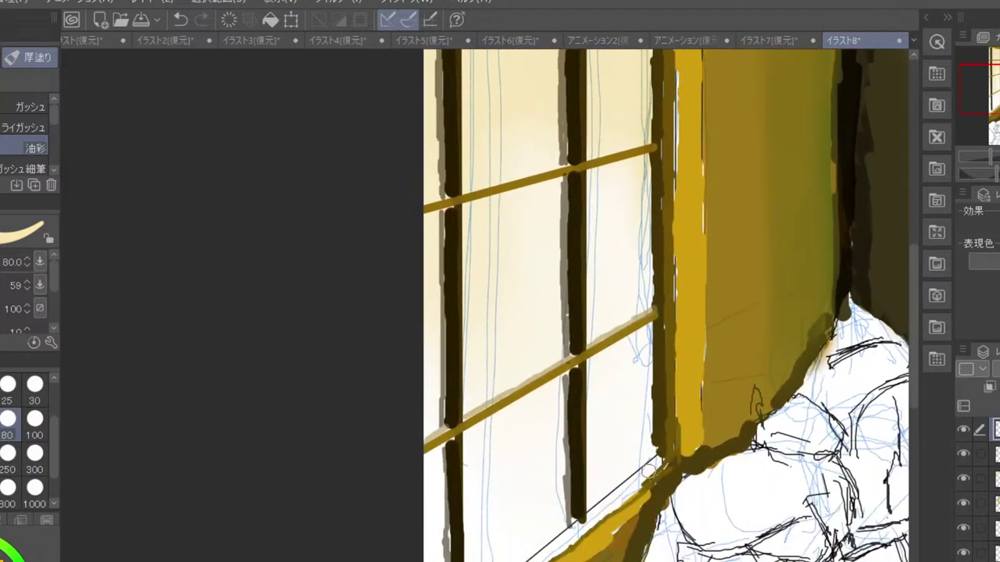
{"action": "mouse_move", "coordinate": [634, 472]}
{"action": "left_mouse_down"}
{"action": "mouse_move", "coordinate": [662, 454]}
{"action": "mouse_move", "coordinate": [539, 557]}
{"action": "left_mouse_up"}
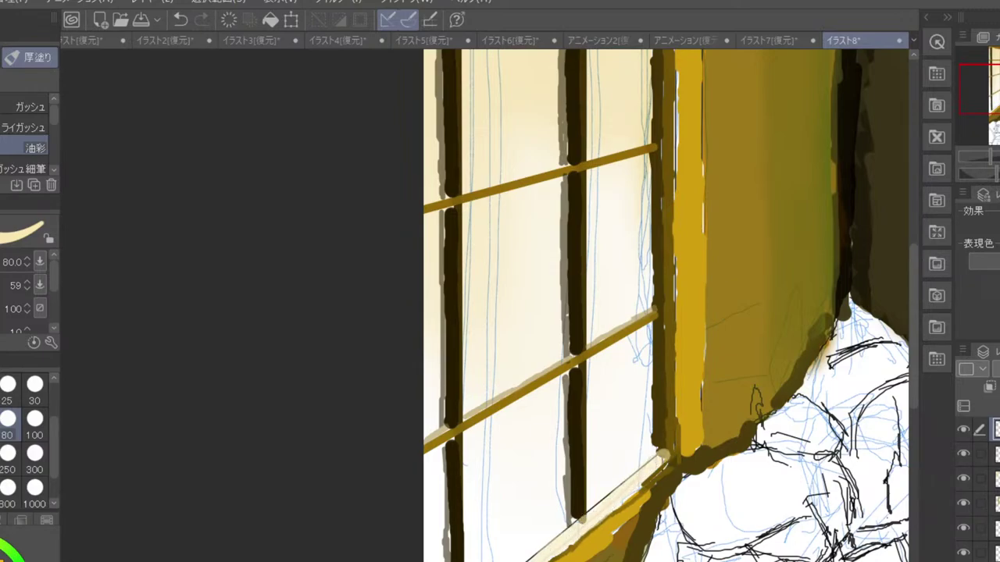
{"action": "key", "text": "ctrl+z"}
{"action": "key", "text": "ctrl+z"}
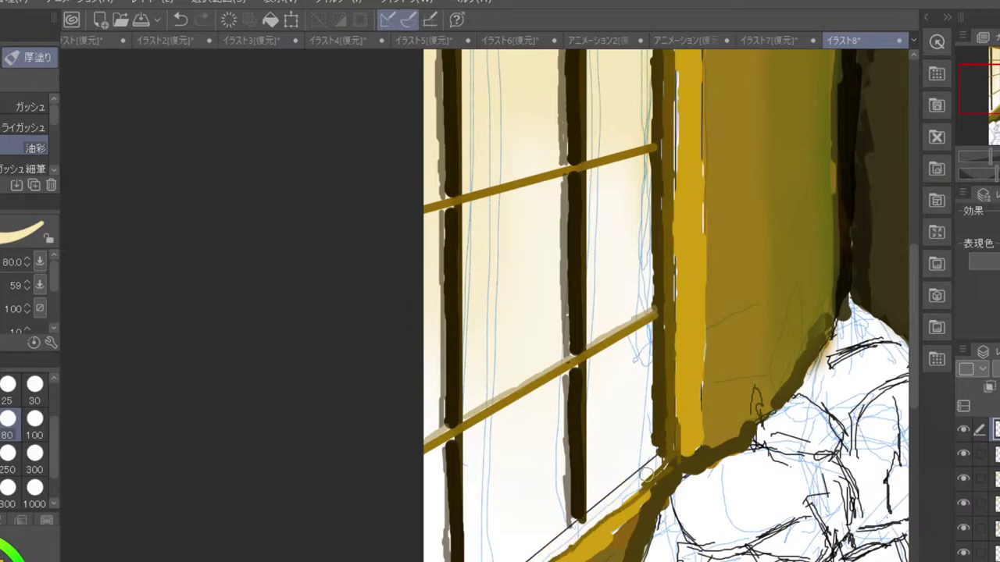
{"action": "left_click_drag", "start_coordinate": [665, 453], "coordinate": [531, 559]}
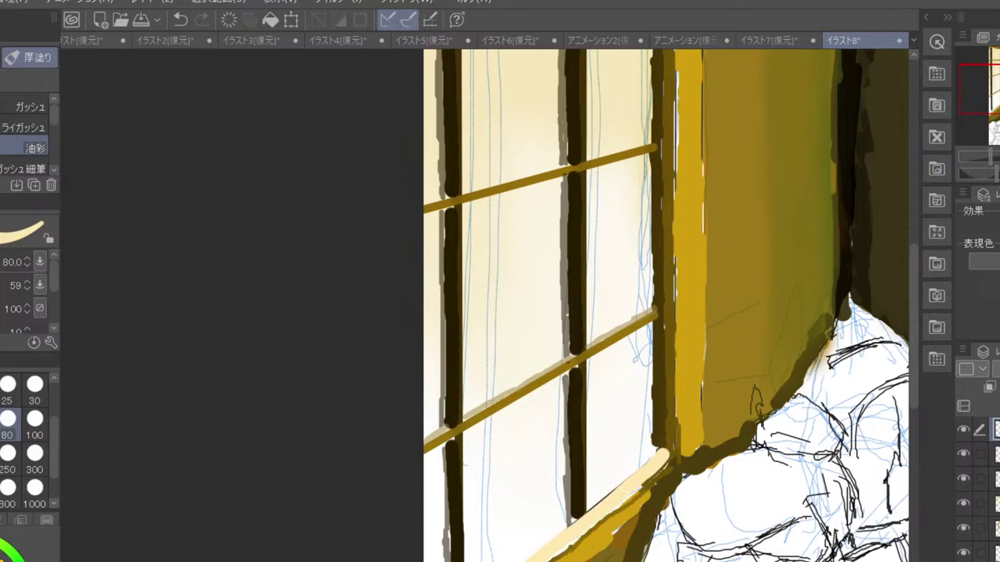
{"action": "key", "text": "ctrl+z"}
- Paint a pale cream strip along the slanted sill beneath the window panes, from the wall corner to the canvas edge
{"action": "left_click_drag", "start_coordinate": [571, 559], "coordinate": [599, 439]}
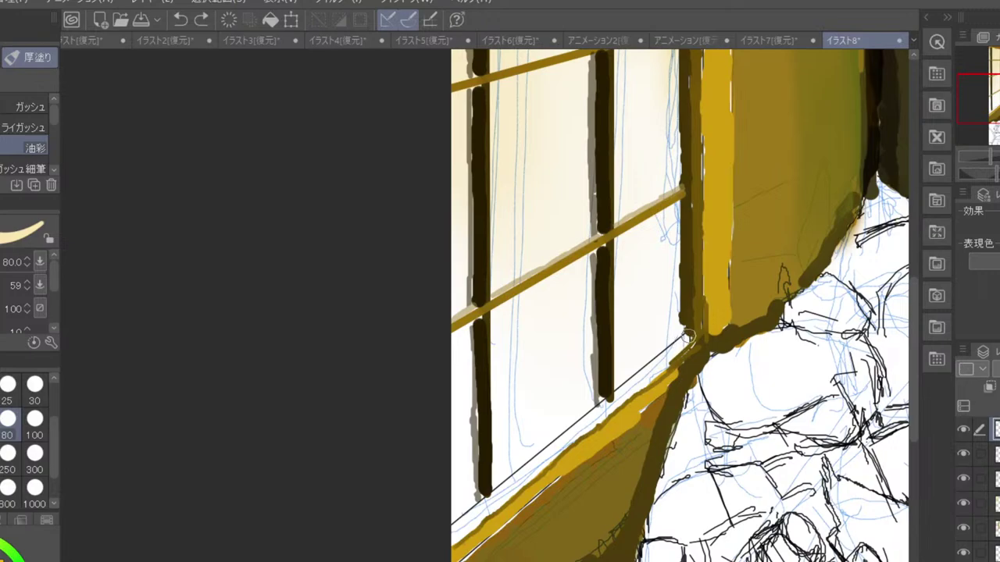
{"action": "left_click_drag", "start_coordinate": [692, 334], "coordinate": [461, 527]}
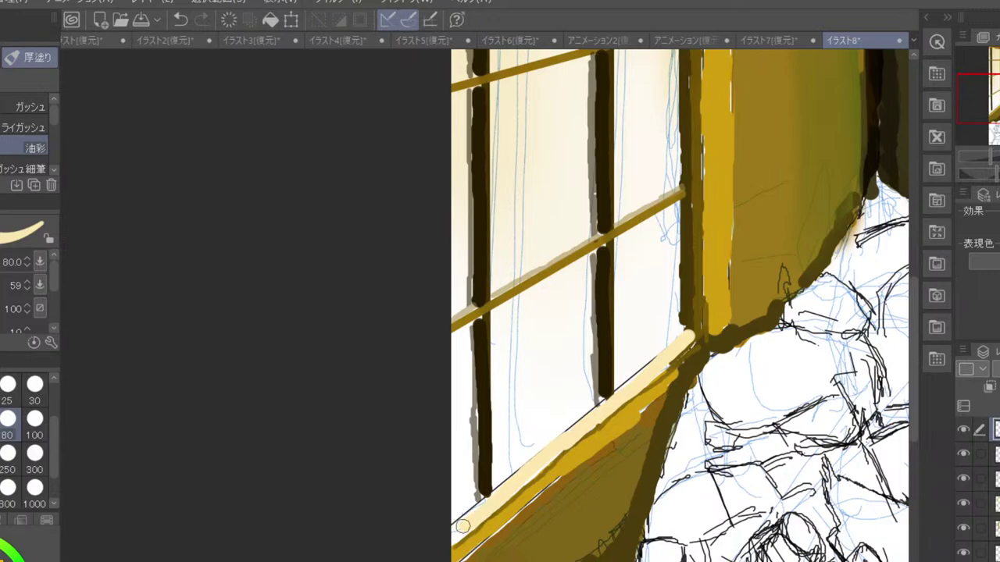
{"action": "left_click_drag", "start_coordinate": [525, 475], "coordinate": [451, 532]}
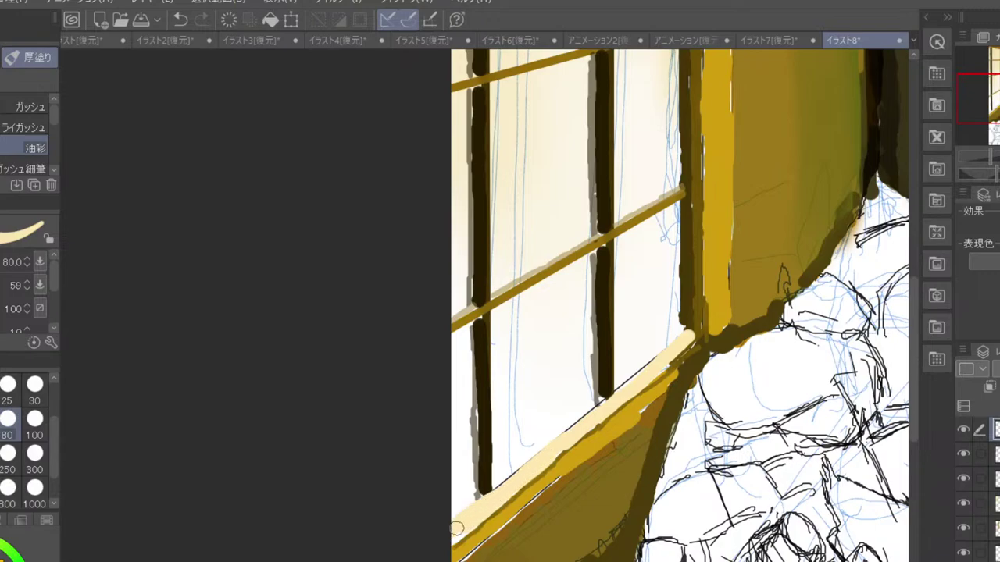
{"action": "key", "text": "ctrl+z"}
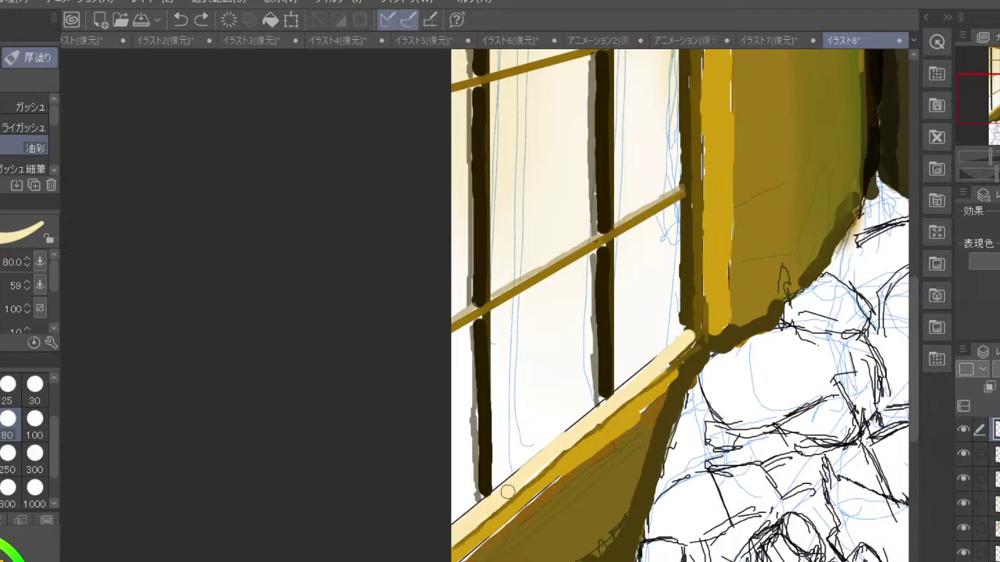
{"action": "mouse_move", "coordinate": [566, 442]}
{"action": "left_mouse_down"}
{"action": "mouse_move", "coordinate": [588, 428]}
{"action": "mouse_move", "coordinate": [566, 444]}
{"action": "mouse_move", "coordinate": [683, 331]}
{"action": "left_mouse_up"}
- Examine the whole room painting, the back wall with its doorway and lattice panel, and the layer list
{"action": "scroll", "coordinate": [683, 332], "scroll_direction": "down", "scroll_amount": 5}
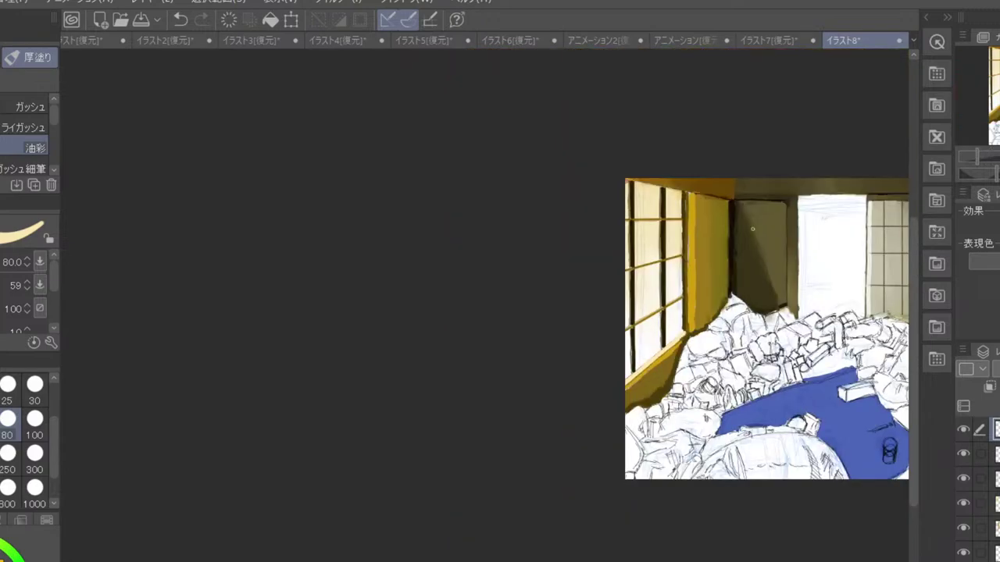
{"action": "scroll", "coordinate": [736, 278], "scroll_direction": "down", "scroll_amount": 2}
{"action": "scroll", "coordinate": [736, 280], "scroll_direction": "up", "scroll_amount": 3}
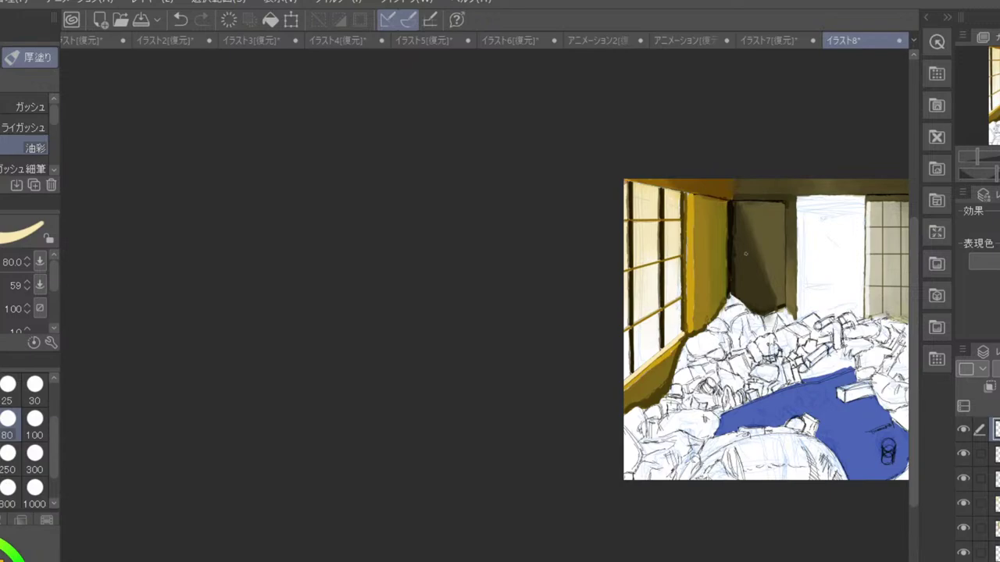
{"action": "left_click_drag", "start_coordinate": [827, 361], "coordinate": [635, 427]}
{"action": "left_click_drag", "start_coordinate": [819, 410], "coordinate": [755, 426]}
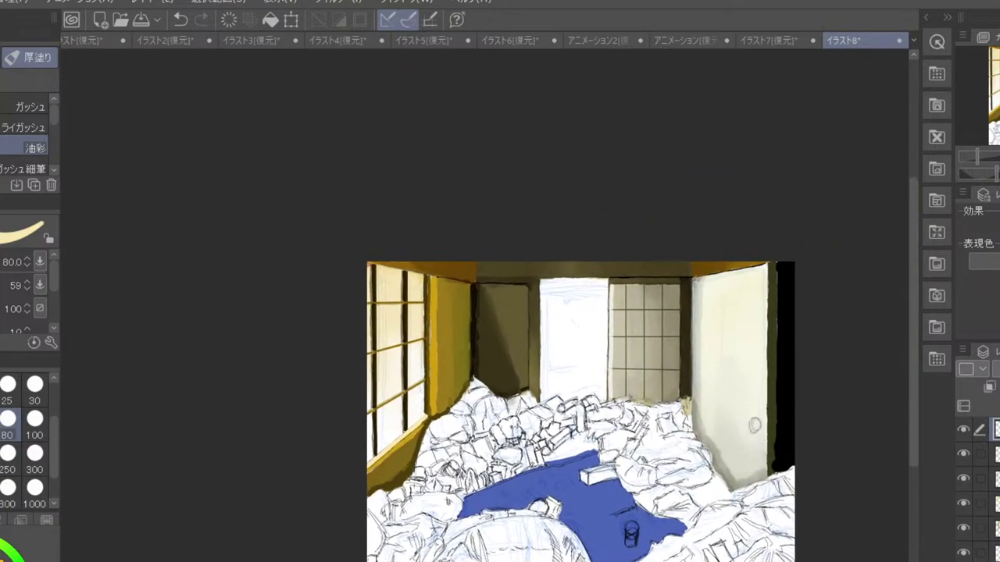
{"action": "scroll", "coordinate": [694, 265], "scroll_direction": "up", "scroll_amount": 3}
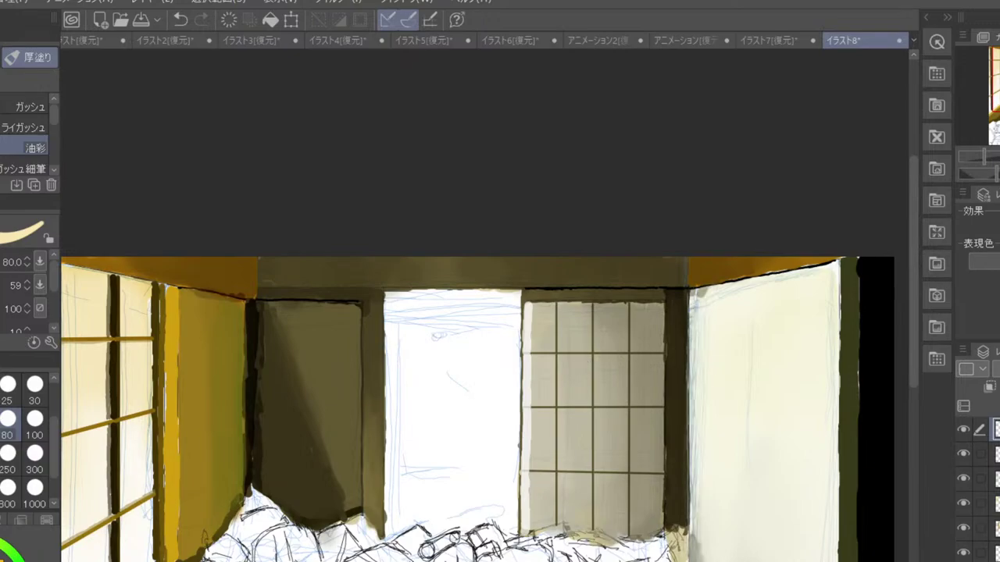
{"action": "scroll", "coordinate": [979, 491], "scroll_direction": "down", "scroll_amount": 10}
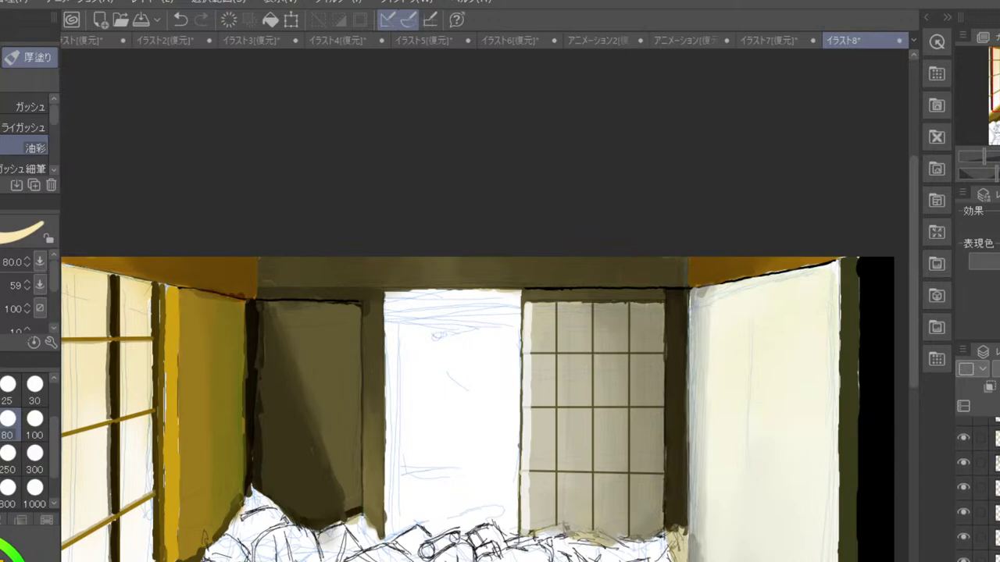
- Add a new layer above the room painting and switch to the freehand lasso selection
{"action": "key", "text": "ctrl+minus"}
{"action": "key", "text": "ctrl+minus"}
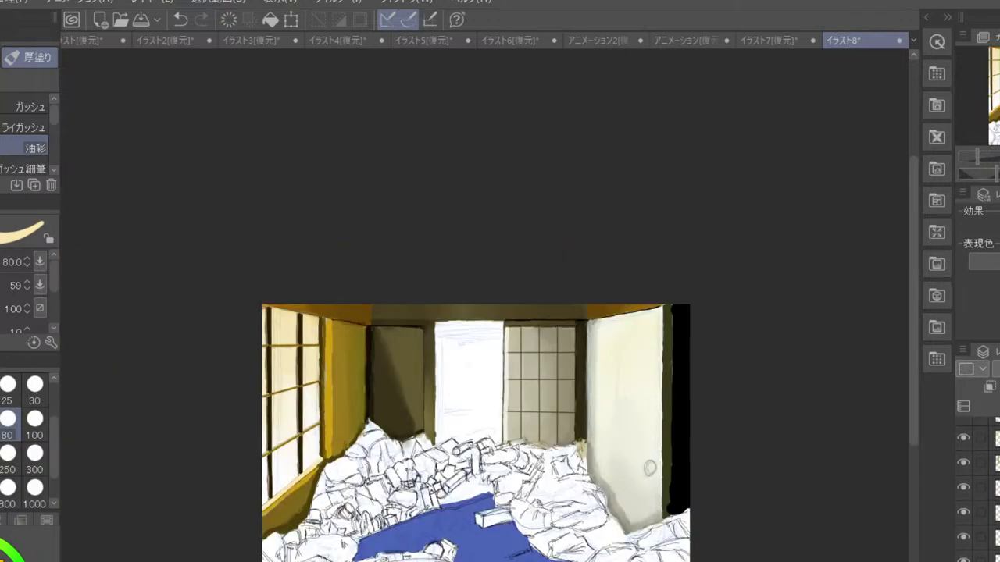
{"action": "scroll", "coordinate": [649, 467], "scroll_direction": "down", "scroll_amount": 1}
{"action": "scroll", "coordinate": [649, 467], "scroll_direction": "up", "scroll_amount": 1}
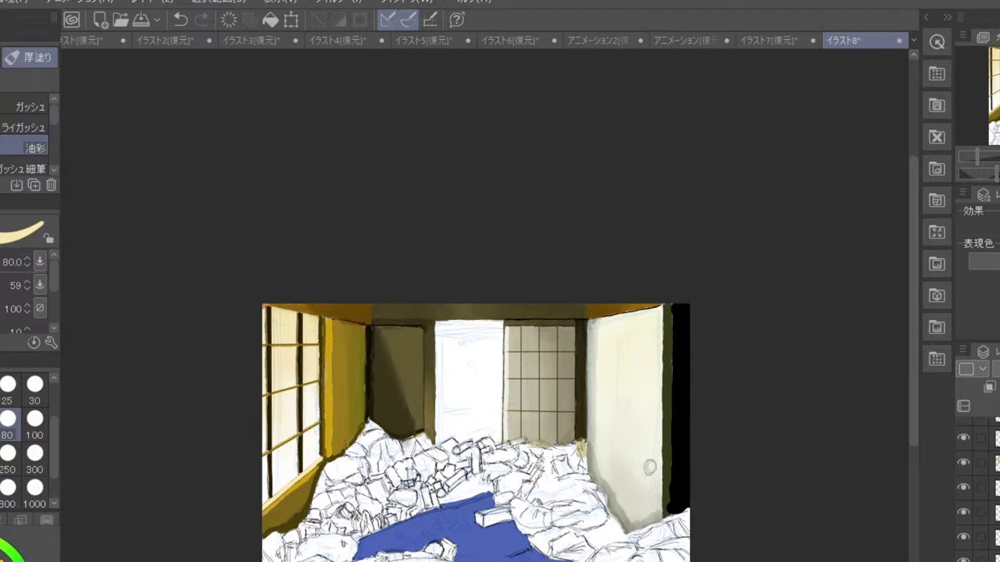
{"action": "key", "text": "ctrl+shift+n"}
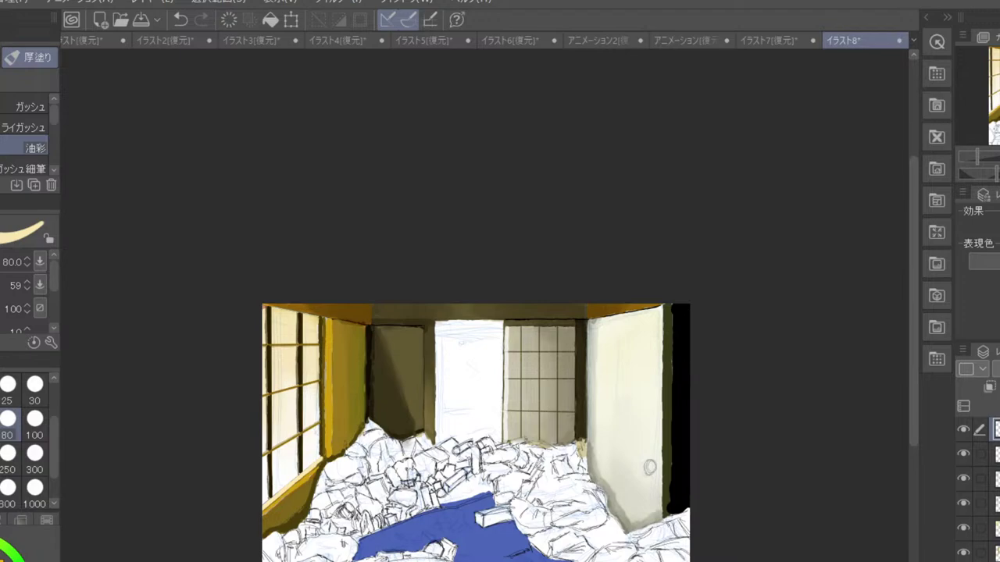
{"action": "key", "text": "m"}
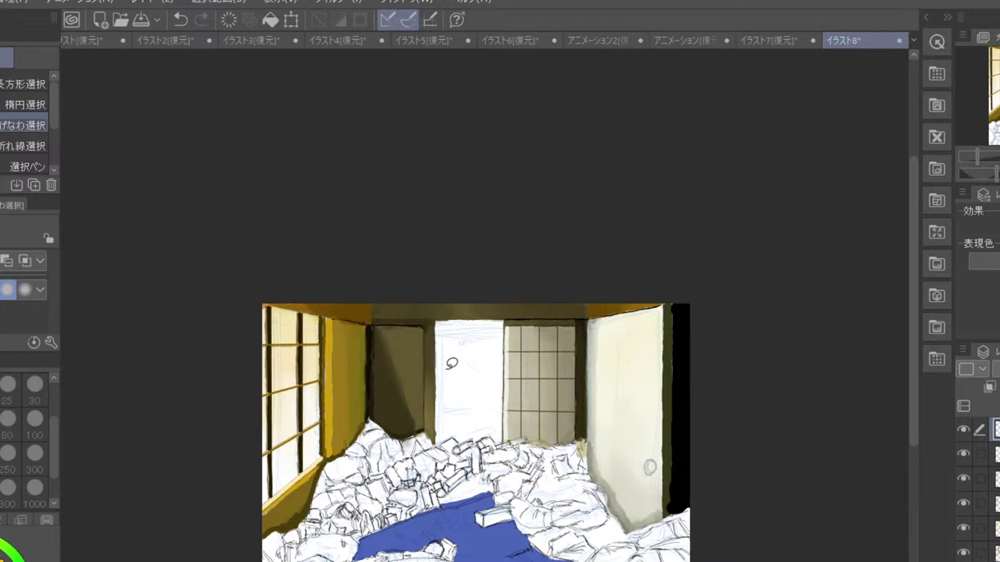
{"action": "scroll", "coordinate": [528, 490], "scroll_direction": "down", "scroll_amount": 4}
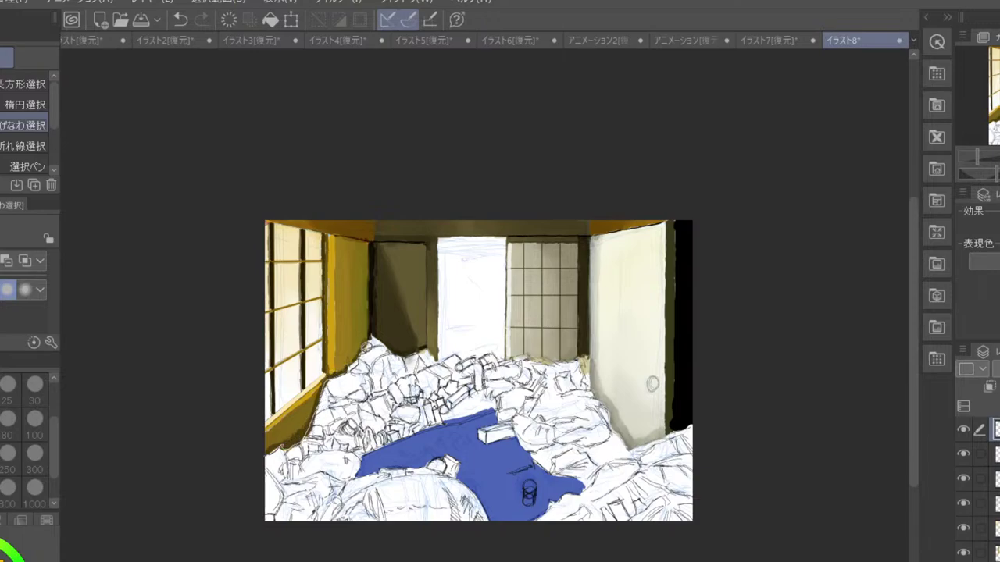
{"action": "left_click_drag", "start_coordinate": [370, 337], "coordinate": [372, 333]}
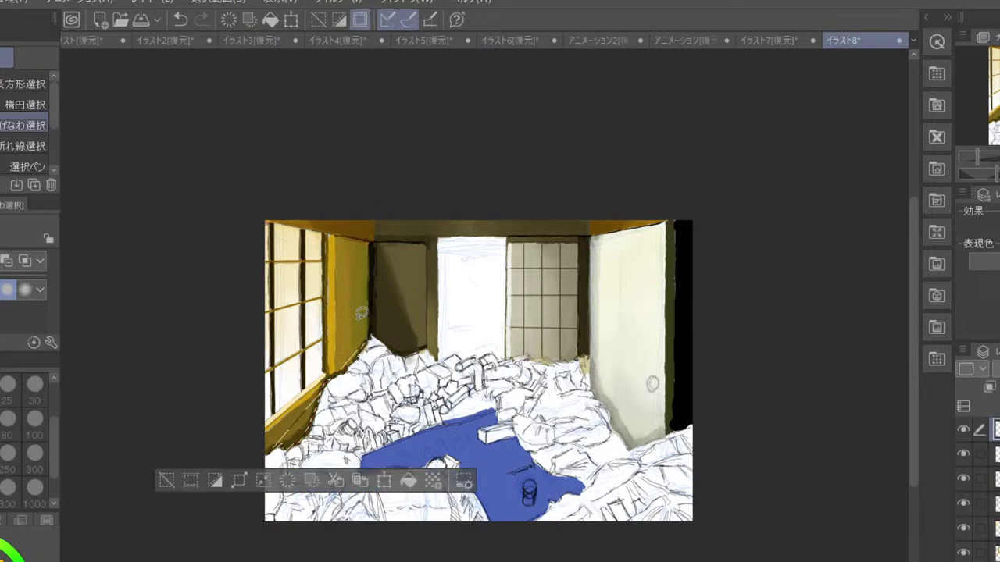
{"action": "key", "text": "ctrl+z"}
{"action": "mouse_move", "coordinate": [272, 441]}
{"action": "left_mouse_down"}
{"action": "mouse_move", "coordinate": [270, 452]}
{"action": "mouse_move", "coordinate": [306, 431]}
{"action": "mouse_move", "coordinate": [339, 370]}
{"action": "mouse_move", "coordinate": [379, 330]}
{"action": "mouse_move", "coordinate": [403, 350]}
{"action": "mouse_move", "coordinate": [438, 353]}
{"action": "mouse_move", "coordinate": [443, 234]}
{"action": "mouse_move", "coordinate": [475, 231]}
{"action": "mouse_move", "coordinate": [465, 235]}
{"action": "left_mouse_up"}
{"action": "key", "text": "ctrl+z"}
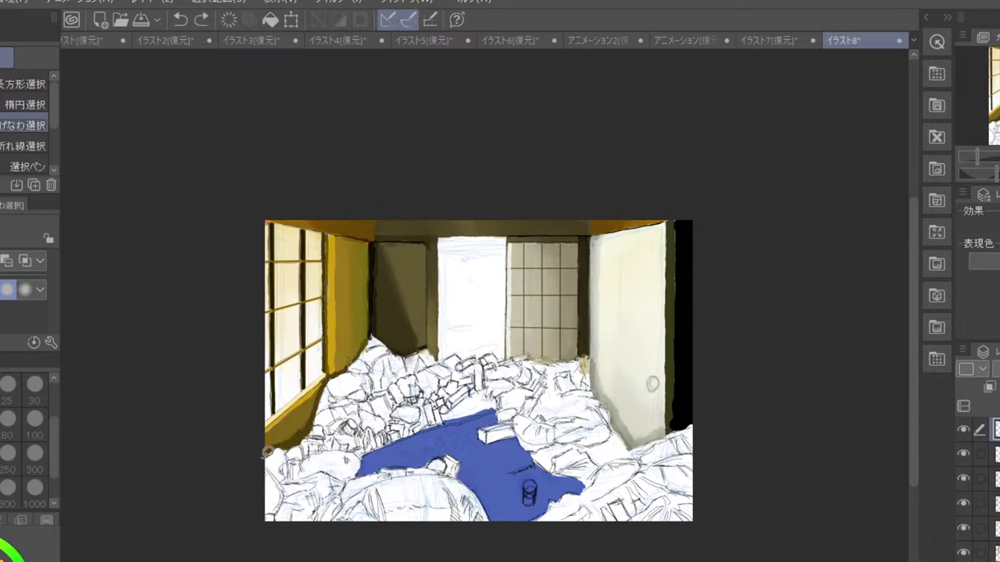
{"action": "mouse_move", "coordinate": [266, 455]}
{"action": "left_mouse_down"}
{"action": "mouse_move", "coordinate": [300, 440]}
{"action": "mouse_move", "coordinate": [319, 400]}
{"action": "left_mouse_up"}
{"action": "key", "text": "Delete"}
{"action": "key", "text": "ctrl+d"}
- Lasso the painted walls, window and ceiling without the bright doorway and clutter, darken them with a translucent black fill, and deselect
{"action": "mouse_move", "coordinate": [270, 451]}
{"action": "left_mouse_down"}
{"action": "mouse_move", "coordinate": [307, 433]}
{"action": "mouse_move", "coordinate": [338, 364]}
{"action": "mouse_move", "coordinate": [381, 327]}
{"action": "mouse_move", "coordinate": [398, 344]}
{"action": "mouse_move", "coordinate": [441, 351]}
{"action": "mouse_move", "coordinate": [443, 233]}
{"action": "mouse_move", "coordinate": [509, 228]}
{"action": "mouse_move", "coordinate": [510, 357]}
{"action": "mouse_move", "coordinate": [593, 354]}
{"action": "mouse_move", "coordinate": [604, 395]}
{"action": "left_mouse_up"}
{"action": "left_click", "coordinate": [605, 393]}
{"action": "mouse_move", "coordinate": [268, 447]}
{"action": "left_mouse_down"}
{"action": "mouse_move", "coordinate": [303, 436]}
{"action": "mouse_move", "coordinate": [333, 373]}
{"action": "mouse_move", "coordinate": [384, 325]}
{"action": "mouse_move", "coordinate": [400, 345]}
{"action": "mouse_move", "coordinate": [445, 333]}
{"action": "mouse_move", "coordinate": [444, 231]}
{"action": "mouse_move", "coordinate": [499, 226]}
{"action": "mouse_move", "coordinate": [517, 230]}
{"action": "mouse_move", "coordinate": [512, 353]}
{"action": "mouse_move", "coordinate": [596, 346]}
{"action": "mouse_move", "coordinate": [601, 386]}
{"action": "mouse_move", "coordinate": [633, 443]}
{"action": "mouse_move", "coordinate": [693, 426]}
{"action": "mouse_move", "coordinate": [723, 262]}
{"action": "mouse_move", "coordinate": [645, 147]}
{"action": "mouse_move", "coordinate": [464, 101]}
{"action": "mouse_move", "coordinate": [330, 120]}
{"action": "mouse_move", "coordinate": [262, 152]}
{"action": "mouse_move", "coordinate": [220, 212]}
{"action": "mouse_move", "coordinate": [209, 316]}
{"action": "mouse_move", "coordinate": [224, 419]}
{"action": "mouse_move", "coordinate": [466, 96]}
{"action": "mouse_move", "coordinate": [265, 149]}
{"action": "mouse_move", "coordinate": [212, 310]}
{"action": "mouse_move", "coordinate": [239, 435]}
{"action": "mouse_move", "coordinate": [275, 445]}
{"action": "left_mouse_up"}
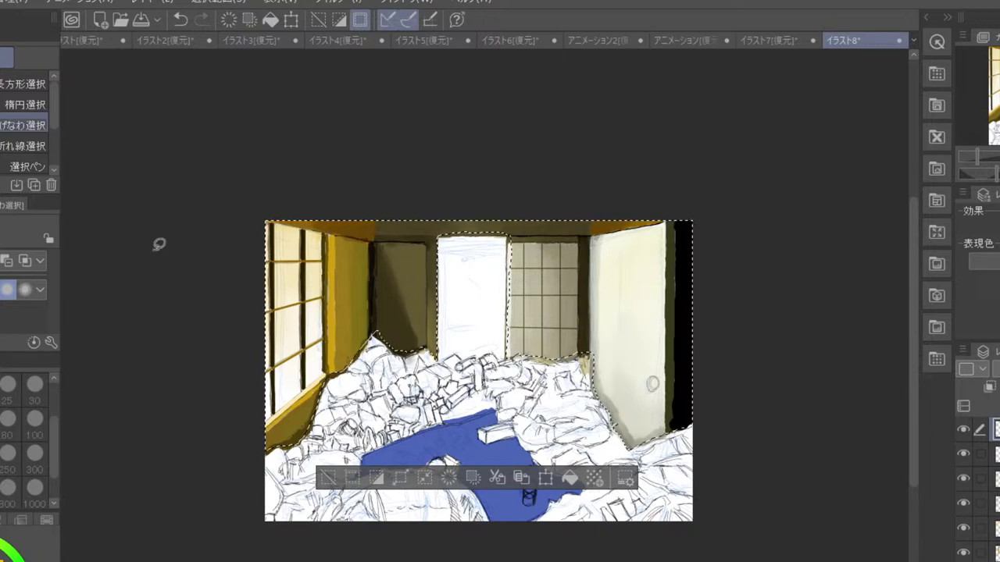
{"action": "key", "text": "g"}
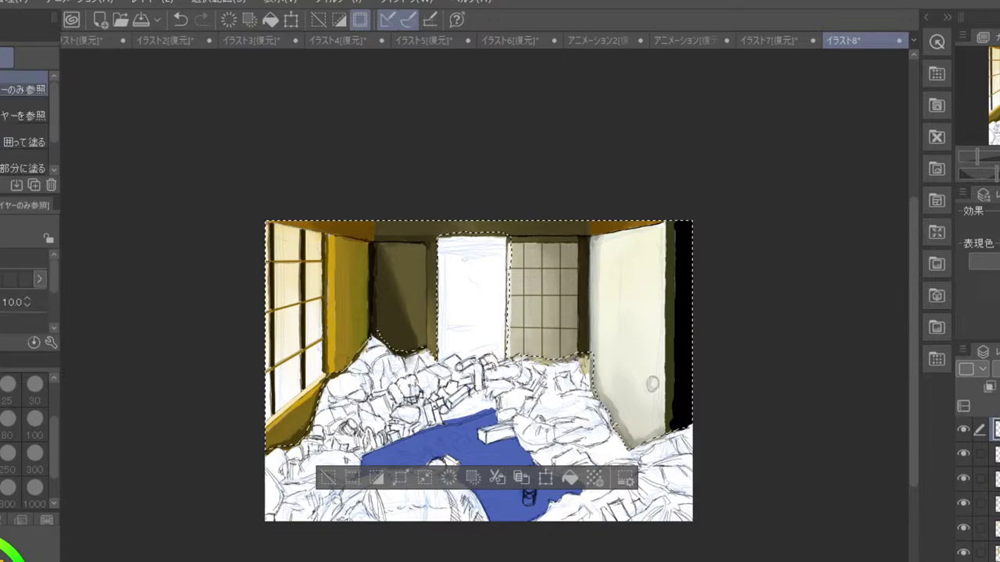
{"action": "left_click", "coordinate": [415, 283]}
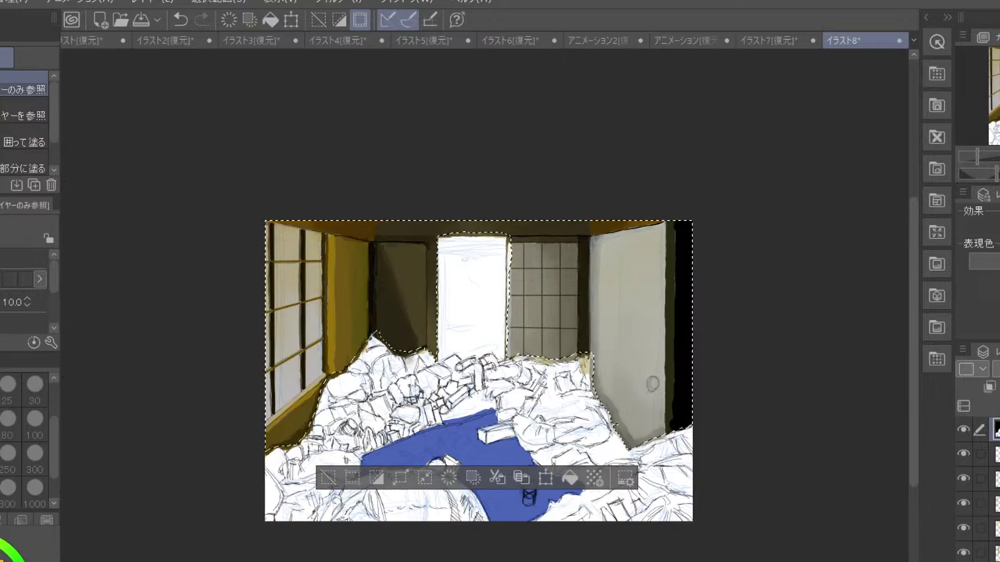
{"action": "left_click", "coordinate": [328, 478]}
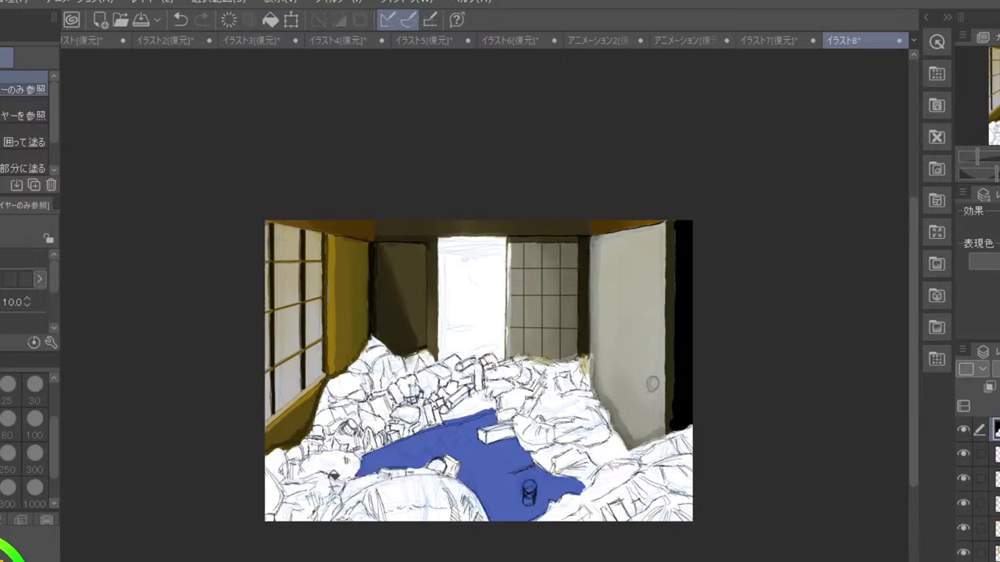
- Paint a brighter yellow highlight down the vertical post beside the lattice window and blend it with the color mixing tool
{"action": "scroll", "coordinate": [328, 479], "scroll_direction": "up", "scroll_amount": 3}
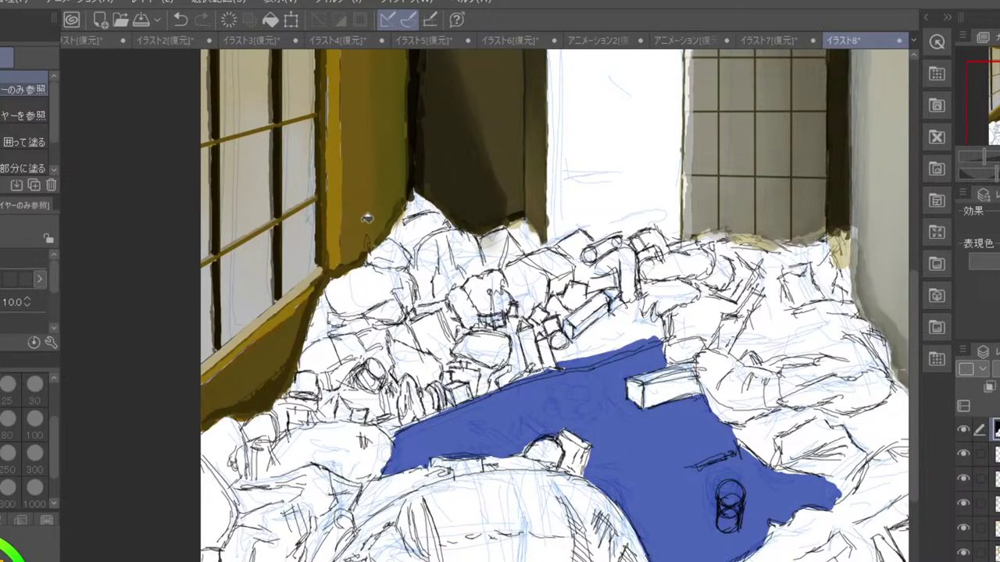
{"action": "mouse_move", "coordinate": [367, 219]}
{"action": "left_mouse_down"}
{"action": "mouse_move", "coordinate": [407, 239]}
{"action": "mouse_move", "coordinate": [406, 351]}
{"action": "left_mouse_up"}
{"action": "left_click_drag", "start_coordinate": [415, 282], "coordinate": [404, 337]}
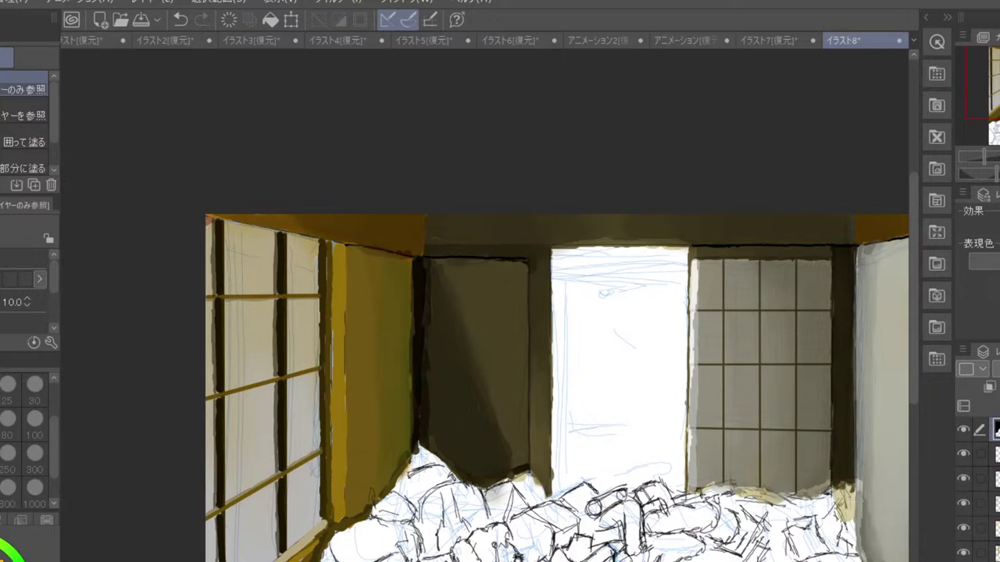
{"action": "key", "text": "b"}
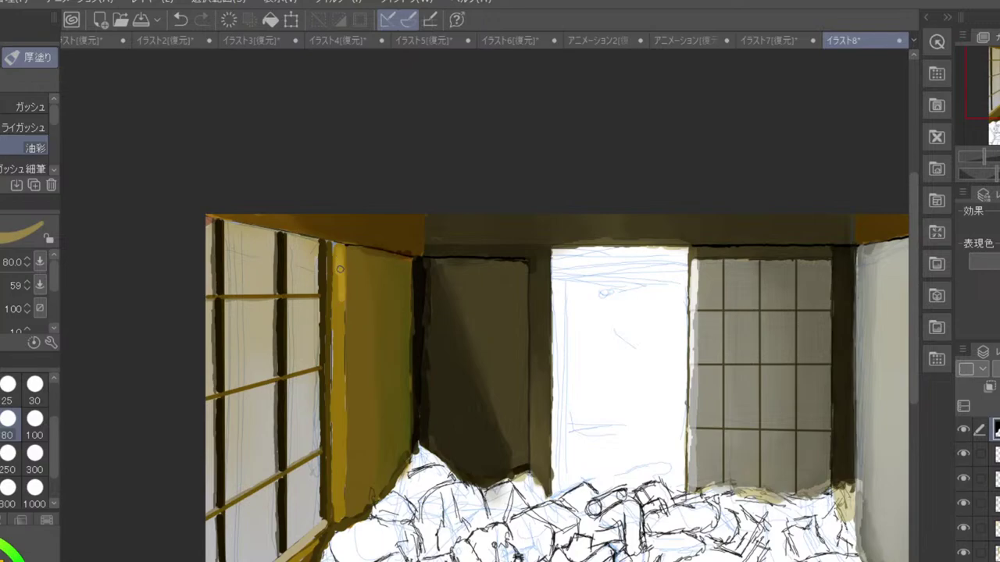
{"action": "key", "text": "ctrl+z"}
{"action": "key", "text": "ctrl+z"}
{"action": "mouse_move", "coordinate": [339, 370]}
{"action": "left_mouse_down"}
{"action": "mouse_move", "coordinate": [336, 309]}
{"action": "mouse_move", "coordinate": [340, 409]}
{"action": "mouse_move", "coordinate": [340, 308]}
{"action": "mouse_move", "coordinate": [338, 420]}
{"action": "mouse_move", "coordinate": [339, 309]}
{"action": "left_mouse_up"}
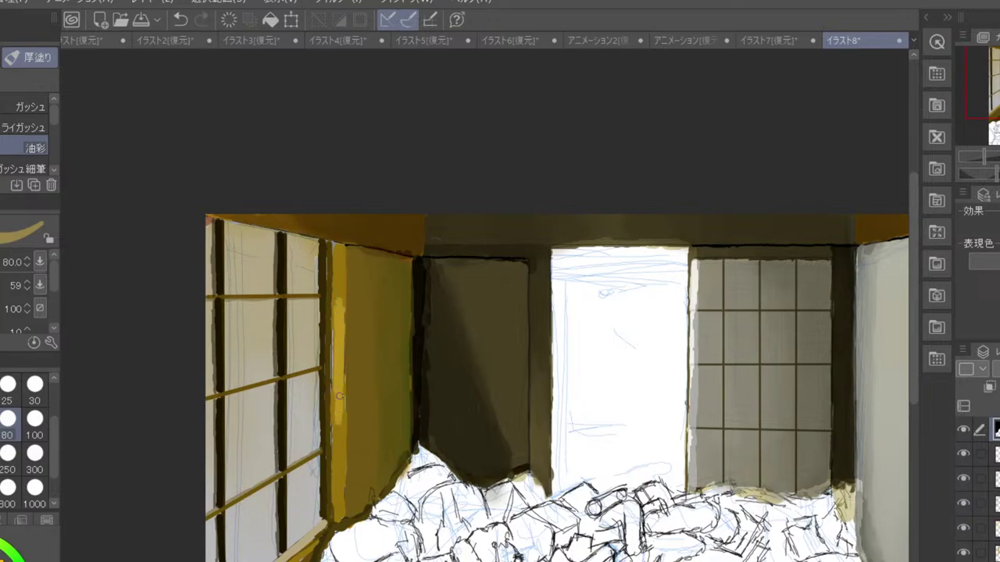
{"action": "mouse_move", "coordinate": [339, 397]}
{"action": "left_mouse_down"}
{"action": "mouse_move", "coordinate": [337, 417]}
{"action": "mouse_move", "coordinate": [341, 402]}
{"action": "left_mouse_up"}
{"action": "key", "text": "j"}
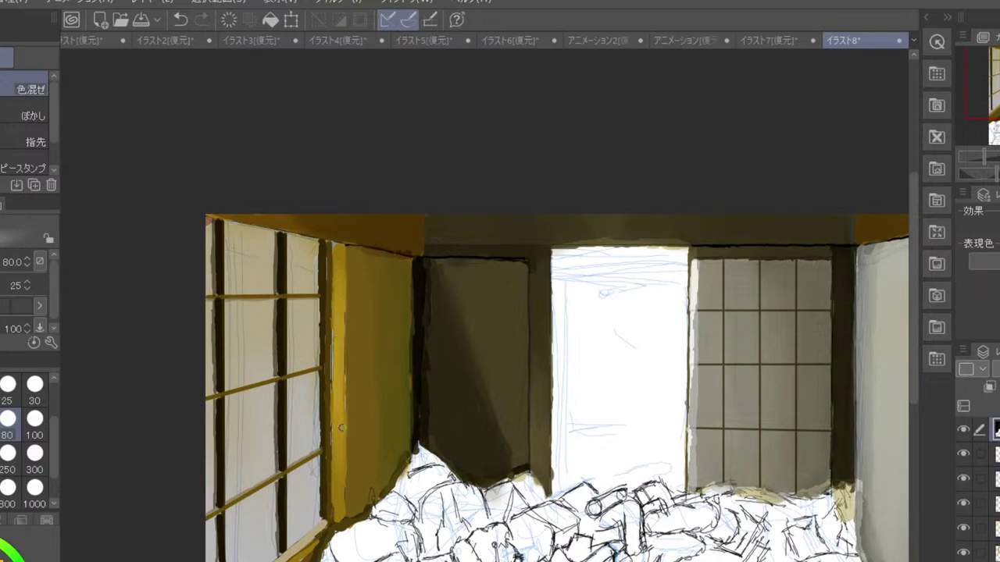
{"action": "scroll", "coordinate": [367, 286], "scroll_direction": "down", "scroll_amount": 4}
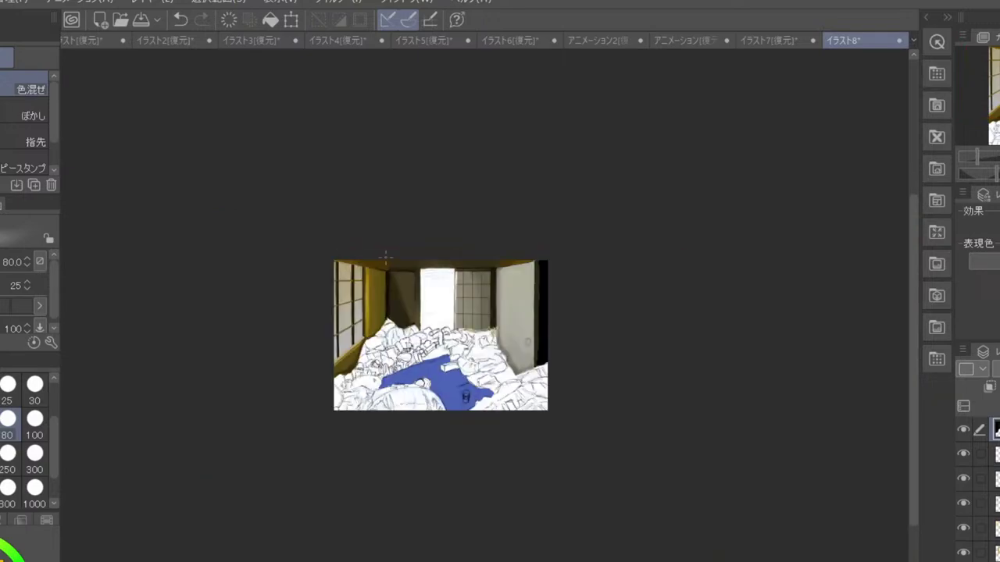
{"action": "scroll", "coordinate": [398, 229], "scroll_direction": "up", "scroll_amount": 2}
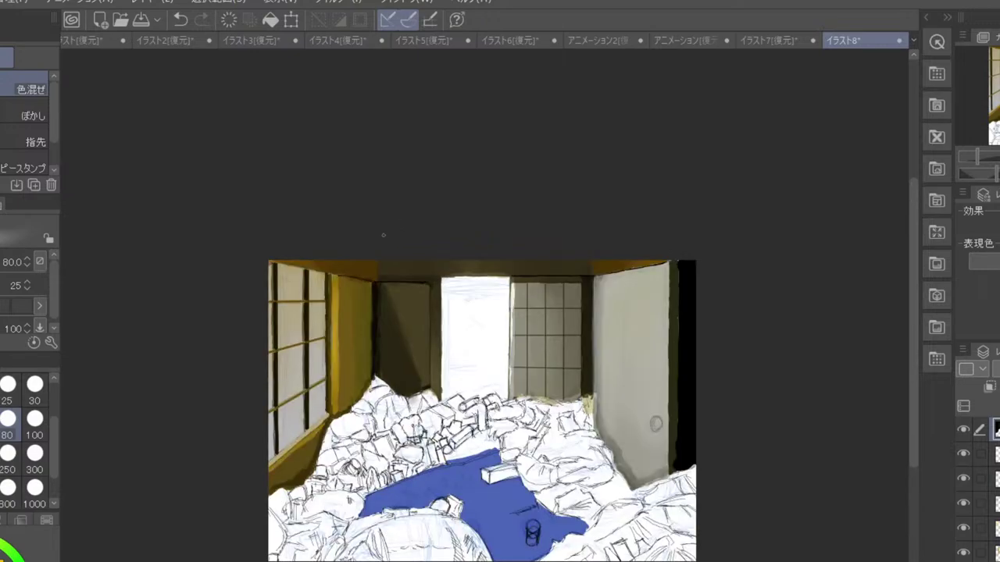
{"action": "key", "text": "ctrl+z"}
- Paint and blend yellow highlights along the slanted wooden frame beneath the pale sill, undoing the strokes that miss
{"action": "scroll", "coordinate": [363, 386], "scroll_direction": "up", "scroll_amount": 2}
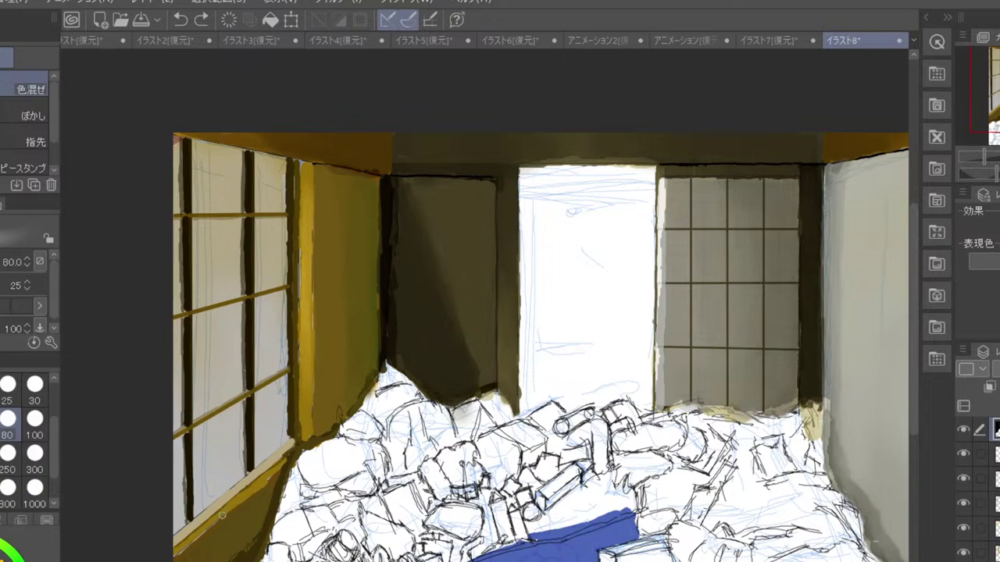
{"action": "left_click_drag", "start_coordinate": [200, 538], "coordinate": [178, 555]}
{"action": "key", "text": "b"}
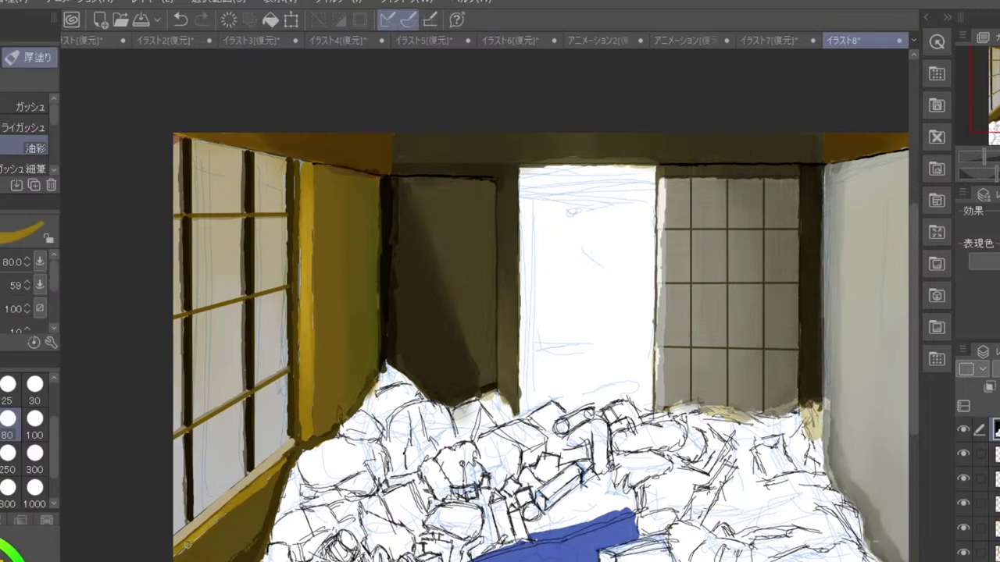
{"action": "mouse_move", "coordinate": [187, 545]}
{"action": "left_mouse_down"}
{"action": "mouse_move", "coordinate": [177, 552]}
{"action": "mouse_move", "coordinate": [260, 487]}
{"action": "left_mouse_up"}
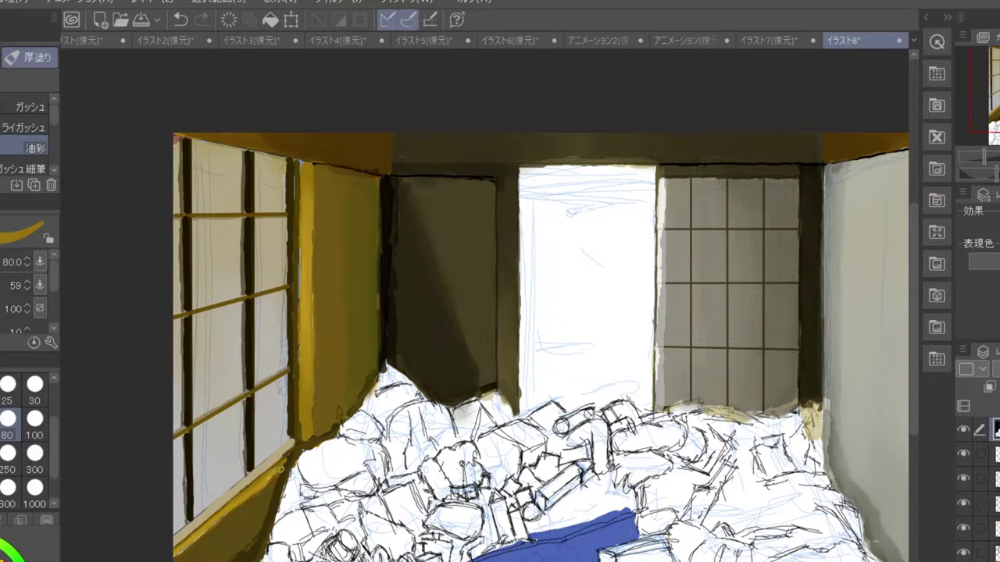
{"action": "key", "text": "ctrl+z"}
{"action": "key", "text": "ctrl+z"}
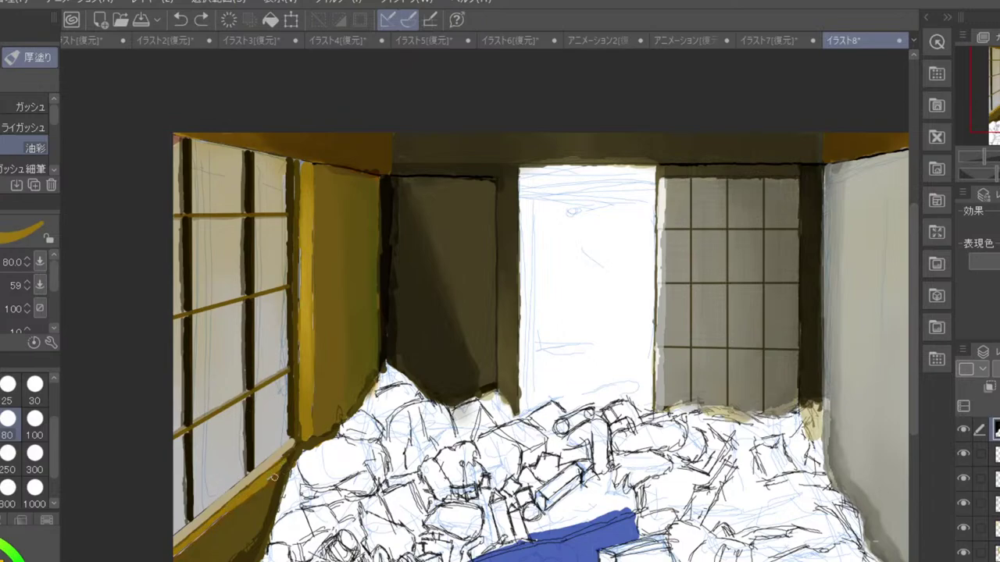
{"action": "left_click_drag", "start_coordinate": [271, 477], "coordinate": [286, 464]}
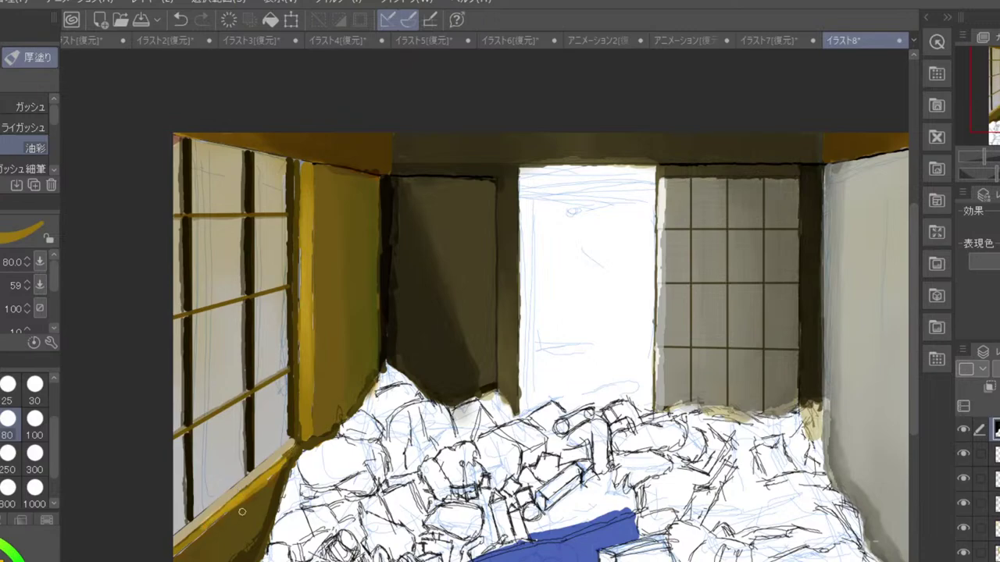
{"action": "key", "text": "ctrl+z"}
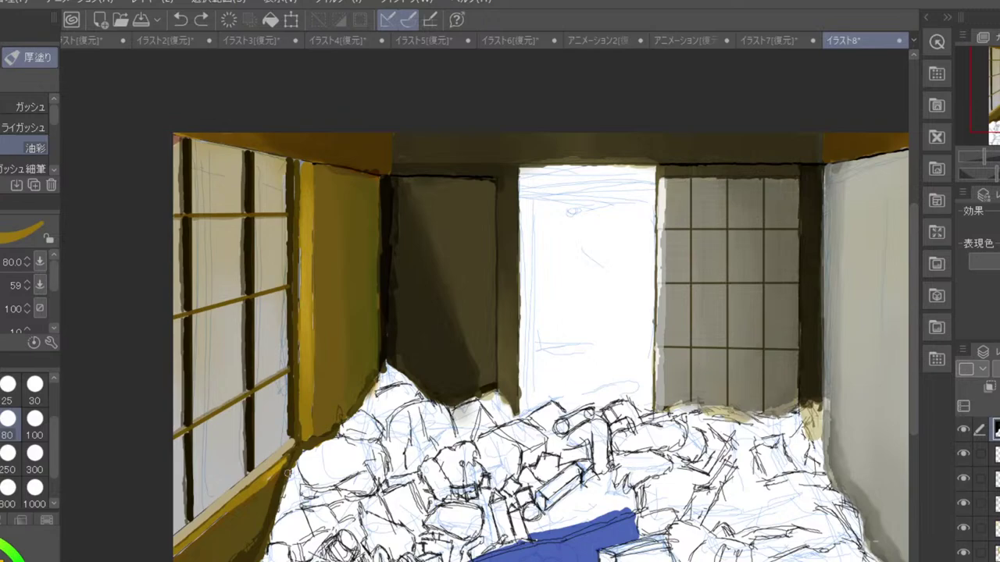
{"action": "scroll", "coordinate": [290, 472], "scroll_direction": "down", "scroll_amount": 3}
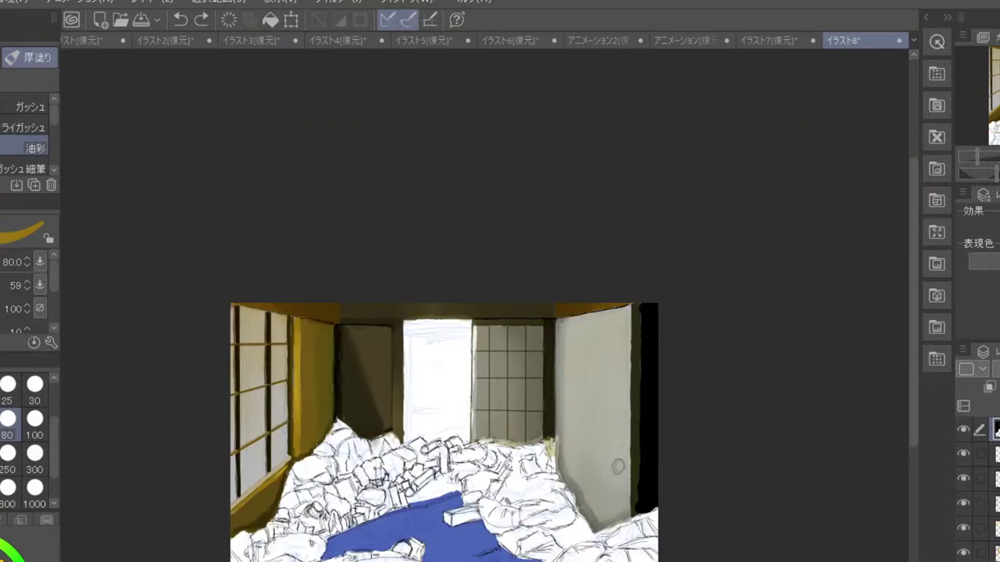
{"action": "left_click", "coordinate": [289, 477]}
{"action": "key", "text": "ctrl+z"}
{"action": "scroll", "coordinate": [292, 471], "scroll_direction": "up", "scroll_amount": 3}
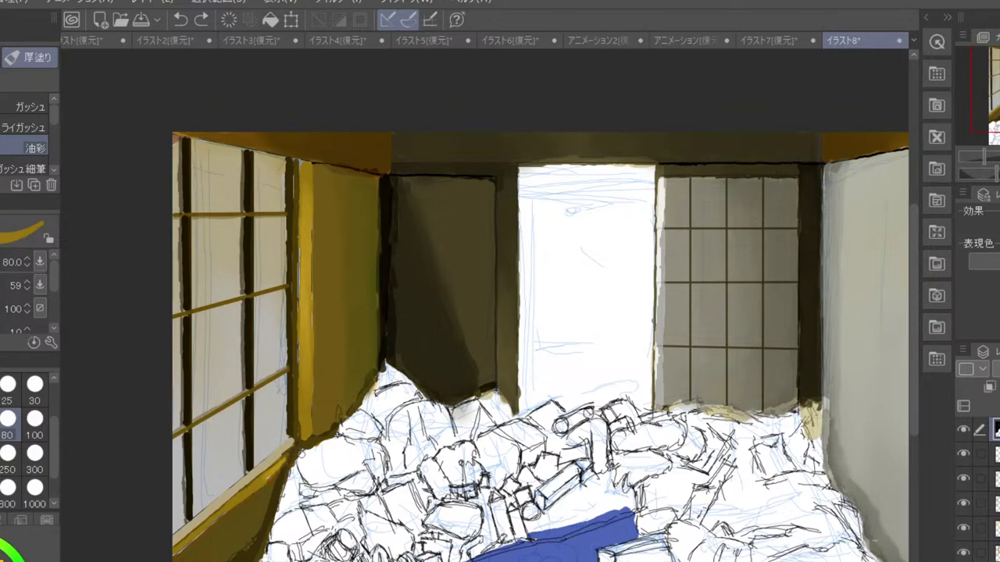
- Sample the dark brown at the window's lower corner, set the brush size to 20, and add a new layer for the edge line
{"action": "scroll", "coordinate": [301, 453], "scroll_direction": "up", "scroll_amount": 2}
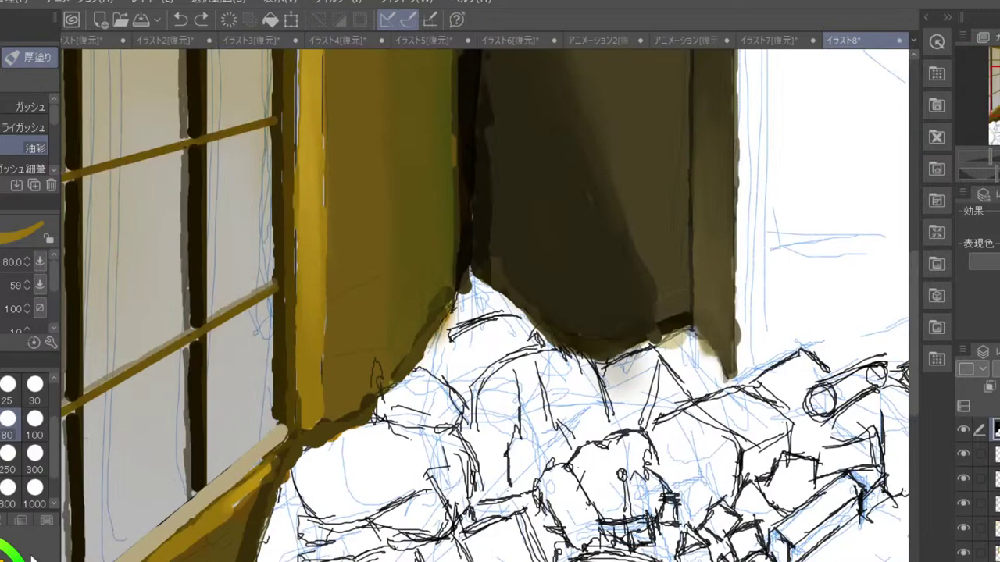
{"action": "left_click", "coordinate": [287, 453], "text": "alt"}
{"action": "left_click", "coordinate": [2, 388]}
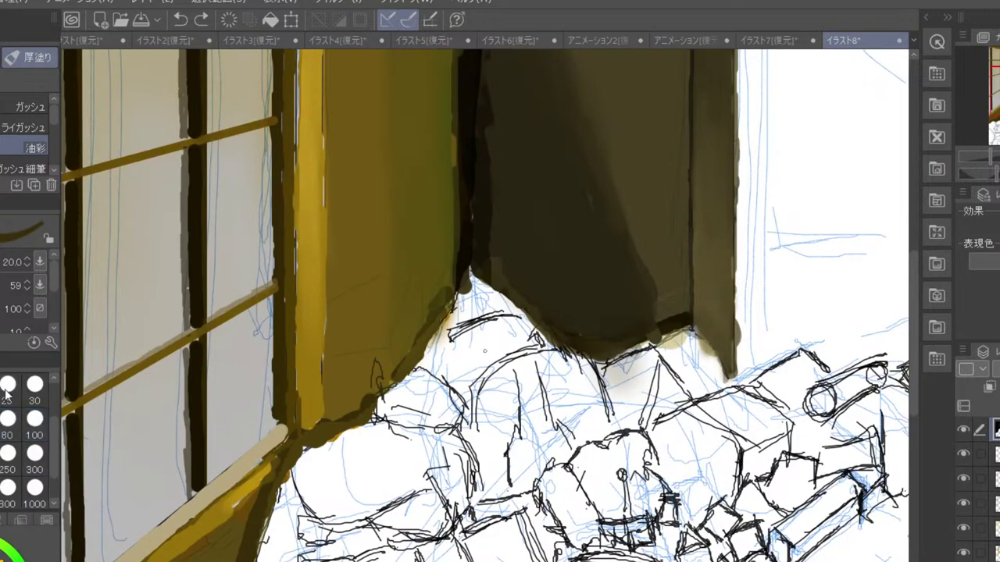
{"action": "left_click_drag", "start_coordinate": [270, 428], "coordinate": [266, 427]}
{"action": "key", "text": "ctrl+shift+n"}
{"action": "left_click_drag", "start_coordinate": [275, 422], "coordinate": [208, 484]}
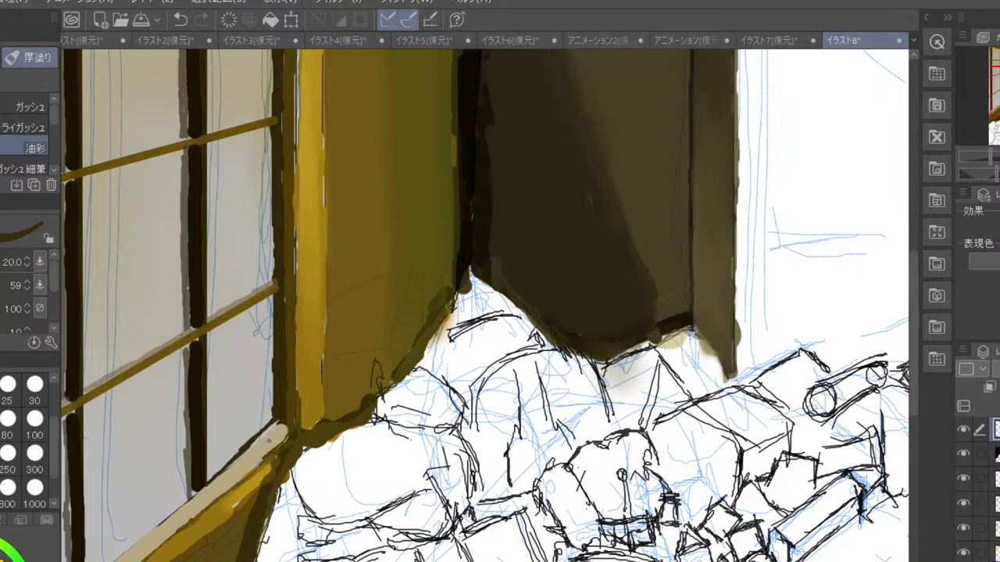
{"action": "key", "text": "ctrl+z"}
{"action": "key", "text": "ctrl+z"}
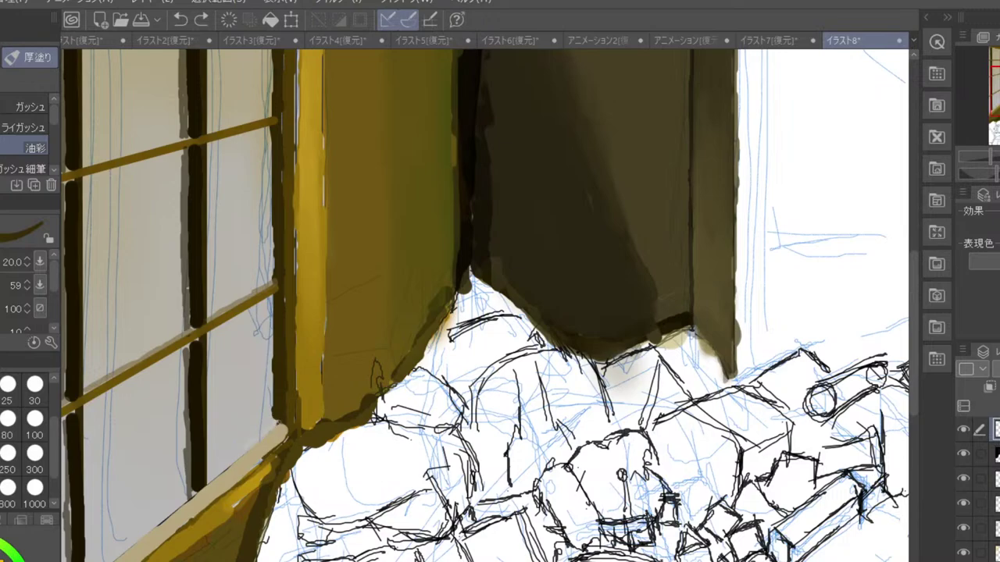
- Draw a thin dark brown line where the window panes meet the pale sill, from the wall corner to the canvas edge
{"action": "left_click_drag", "start_coordinate": [278, 420], "coordinate": [205, 484]}
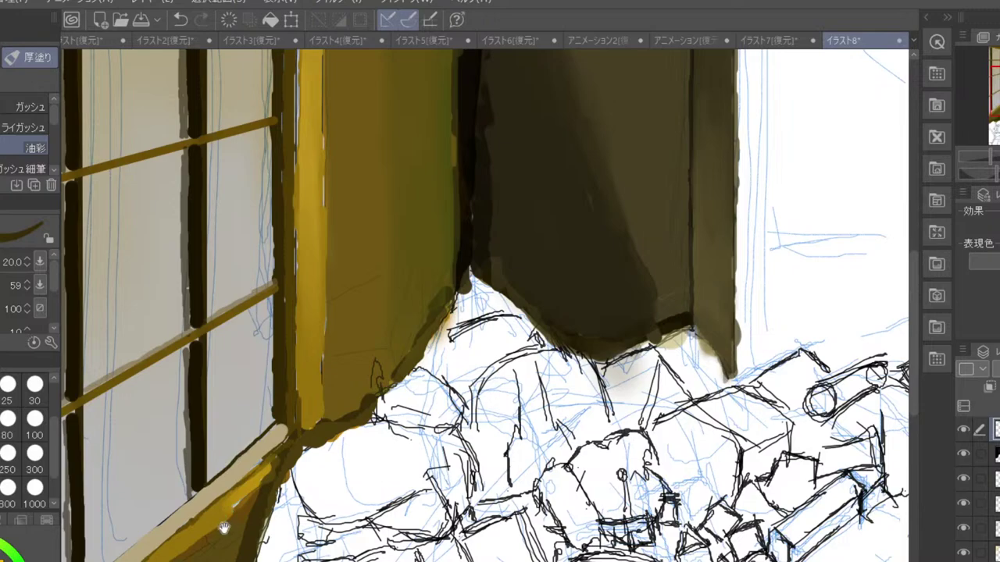
{"action": "left_click_drag", "start_coordinate": [224, 528], "coordinate": [412, 436]}
{"action": "left_click_drag", "start_coordinate": [382, 399], "coordinate": [269, 485]}
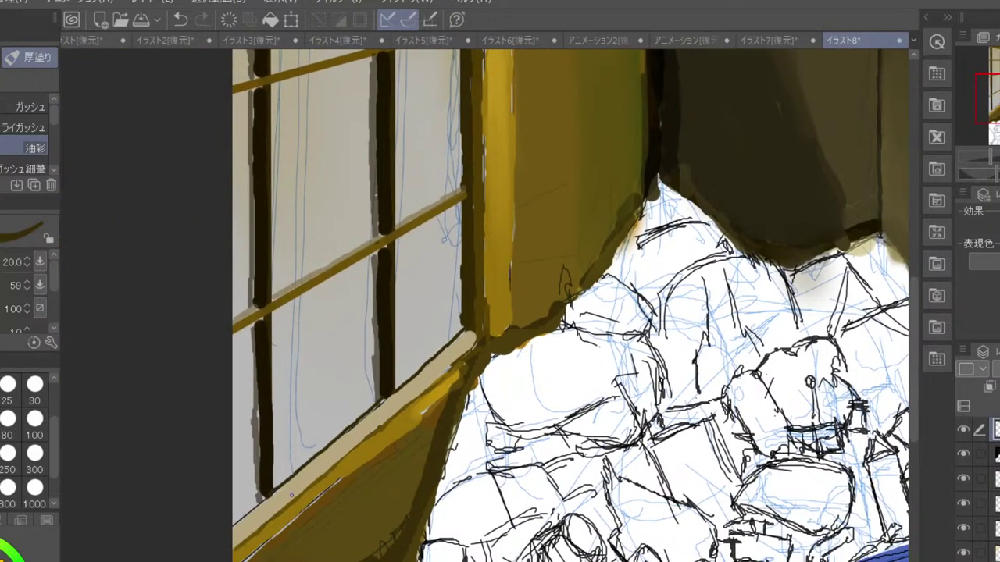
{"action": "mouse_move", "coordinate": [275, 519]}
{"action": "left_mouse_down"}
{"action": "mouse_move", "coordinate": [344, 472]}
{"action": "mouse_move", "coordinate": [308, 472]}
{"action": "mouse_move", "coordinate": [335, 449]}
{"action": "mouse_move", "coordinate": [306, 473]}
{"action": "mouse_move", "coordinate": [457, 345]}
{"action": "left_mouse_up"}
{"action": "mouse_move", "coordinate": [409, 384]}
{"action": "left_mouse_down"}
{"action": "mouse_move", "coordinate": [440, 361]}
{"action": "mouse_move", "coordinate": [348, 436]}
{"action": "left_mouse_up"}
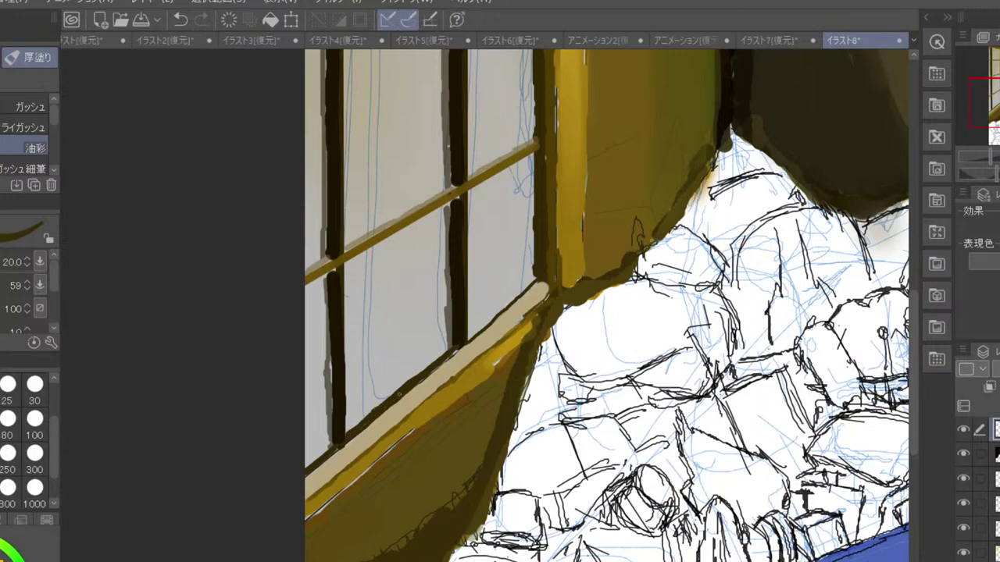
{"action": "left_click_drag", "start_coordinate": [467, 341], "coordinate": [537, 277]}
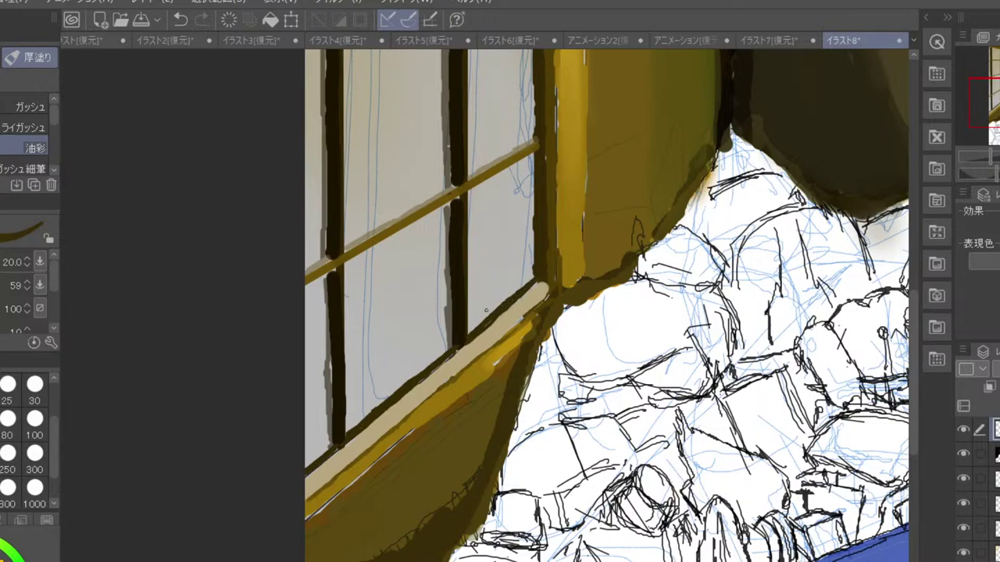
{"action": "scroll", "coordinate": [486, 310], "scroll_direction": "down", "scroll_amount": 2}
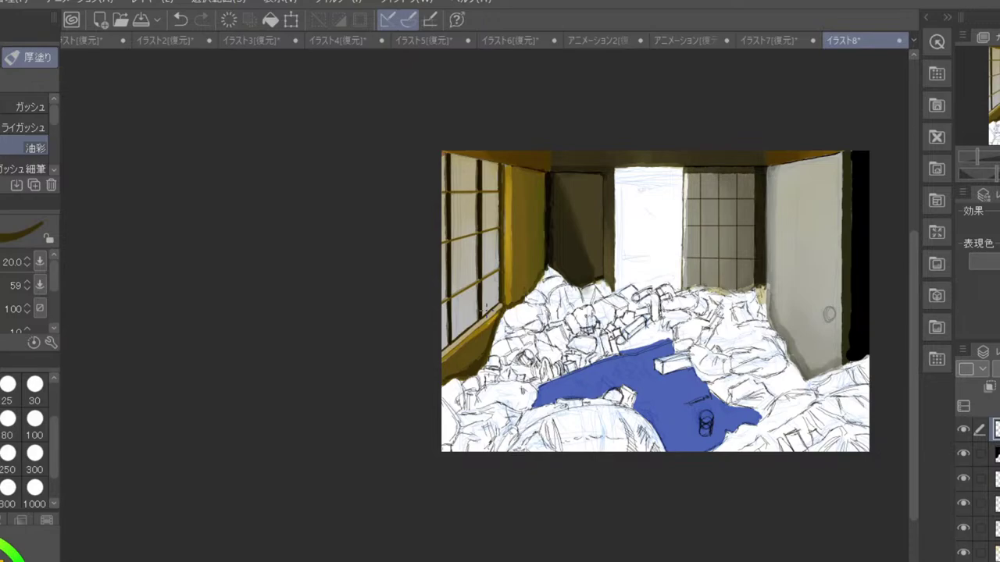
- Paint a pale yellow highlight at brush size 70 along the slanted frame beneath the sill and smooth it with the color mixing tool
{"action": "scroll", "coordinate": [487, 309], "scroll_direction": "up", "scroll_amount": 5}
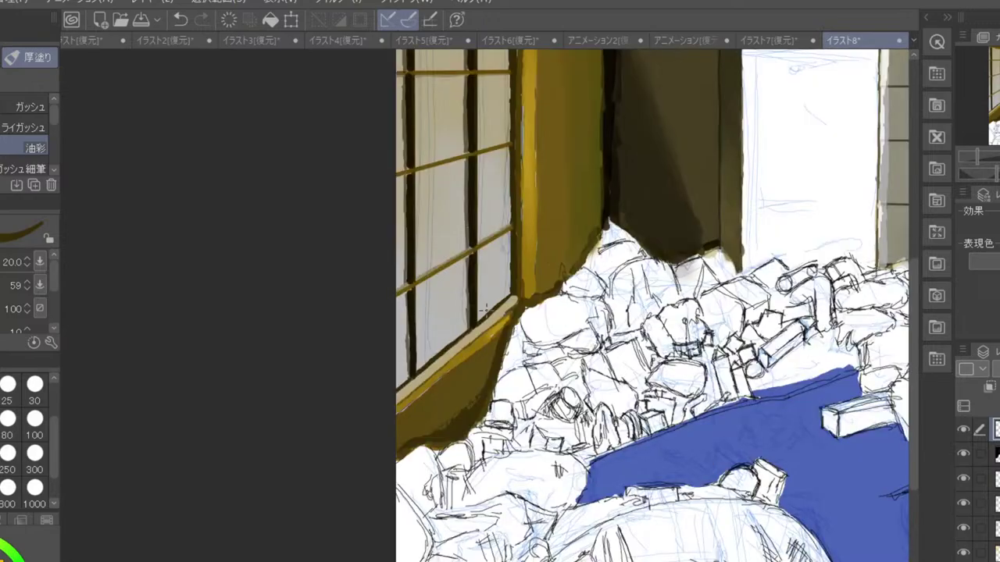
{"action": "left_click", "coordinate": [452, 395], "text": "alt"}
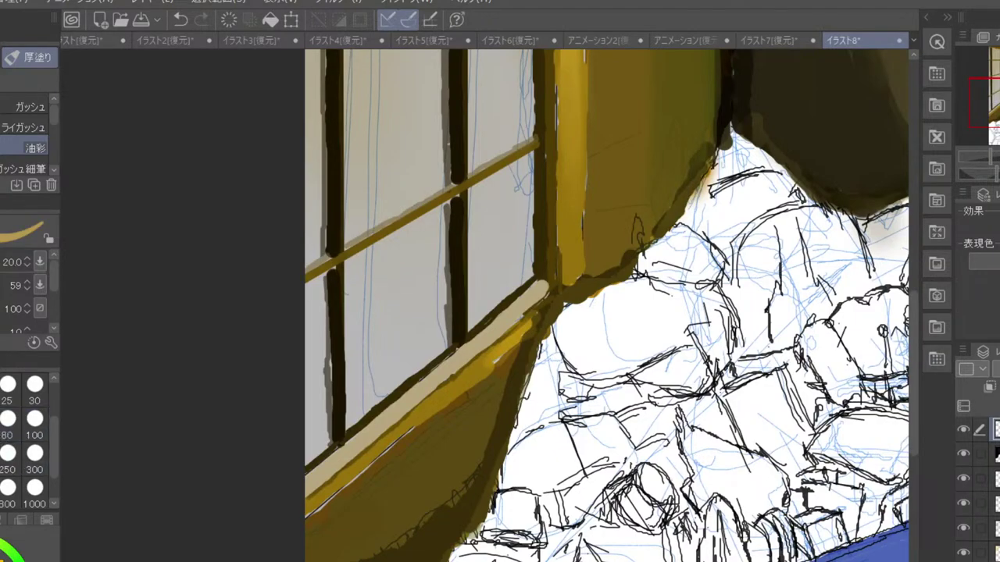
{"action": "left_click", "coordinate": [0, 434]}
{"action": "mouse_move", "coordinate": [448, 391]}
{"action": "left_mouse_down"}
{"action": "mouse_move", "coordinate": [384, 439]}
{"action": "mouse_move", "coordinate": [480, 364]}
{"action": "mouse_move", "coordinate": [437, 388]}
{"action": "left_mouse_up"}
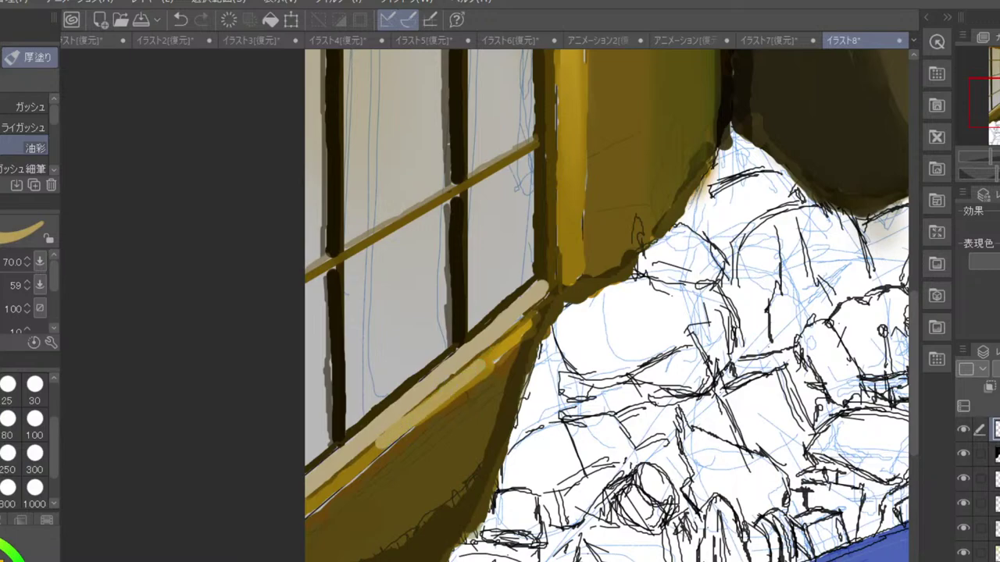
{"action": "key", "text": "j"}
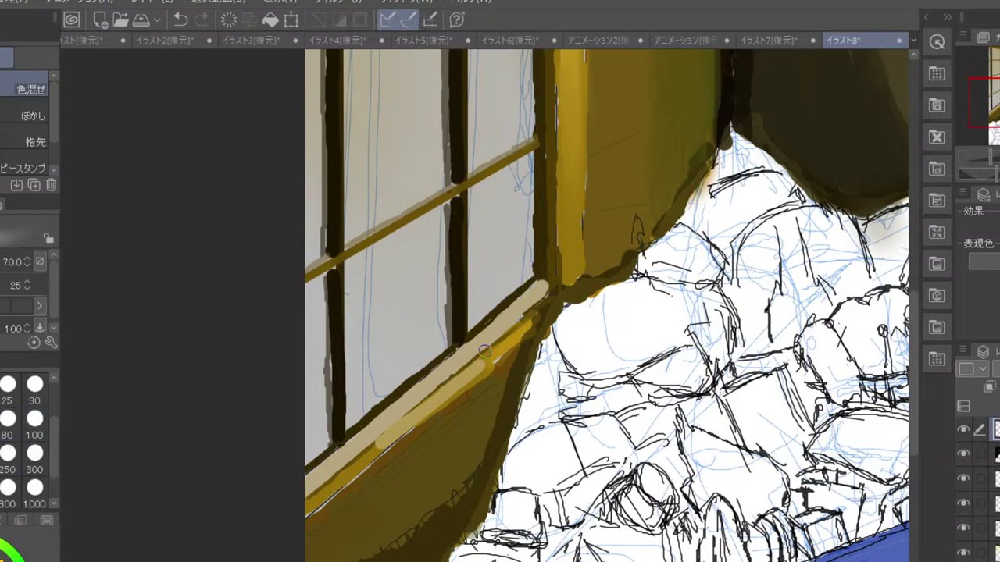
{"action": "mouse_move", "coordinate": [484, 352]}
{"action": "left_mouse_down"}
{"action": "mouse_move", "coordinate": [339, 471]}
{"action": "mouse_move", "coordinate": [472, 387]}
{"action": "mouse_move", "coordinate": [455, 386]}
{"action": "mouse_move", "coordinate": [517, 332]}
{"action": "mouse_move", "coordinate": [452, 386]}
{"action": "mouse_move", "coordinate": [524, 320]}
{"action": "mouse_move", "coordinate": [373, 446]}
{"action": "mouse_move", "coordinate": [532, 324]}
{"action": "mouse_move", "coordinate": [496, 354]}
{"action": "left_mouse_up"}
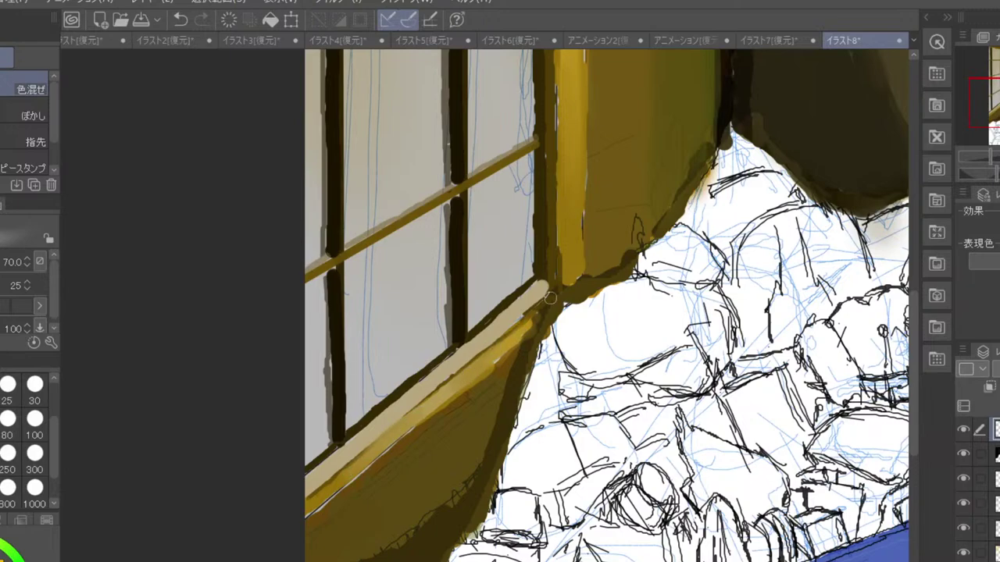
{"action": "scroll", "coordinate": [549, 297], "scroll_direction": "down", "scroll_amount": 8}
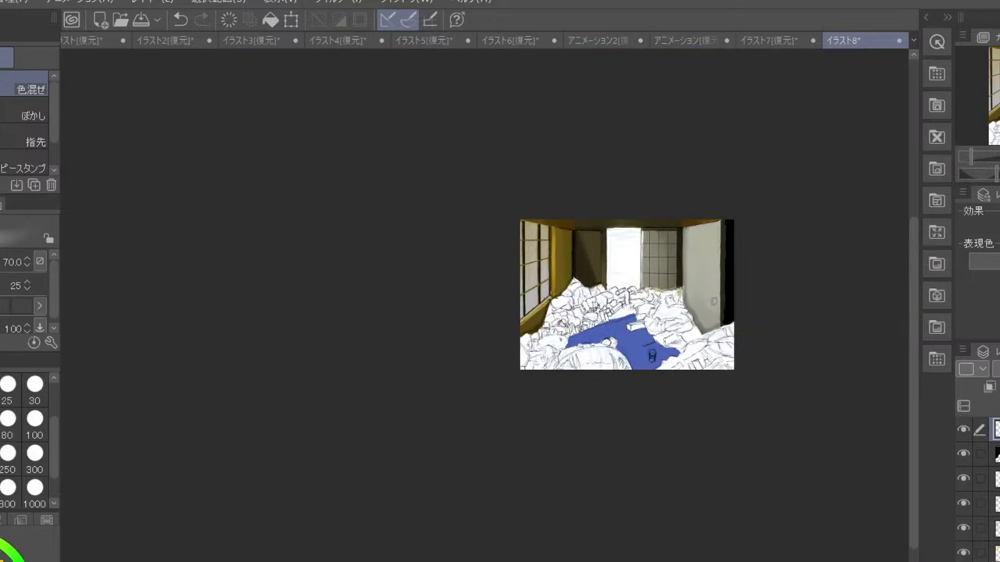
- Undo the last change and paint a near-white highlight along the middle of the pale sill under the lattice window
{"action": "scroll", "coordinate": [551, 298], "scroll_direction": "up", "scroll_amount": 4}
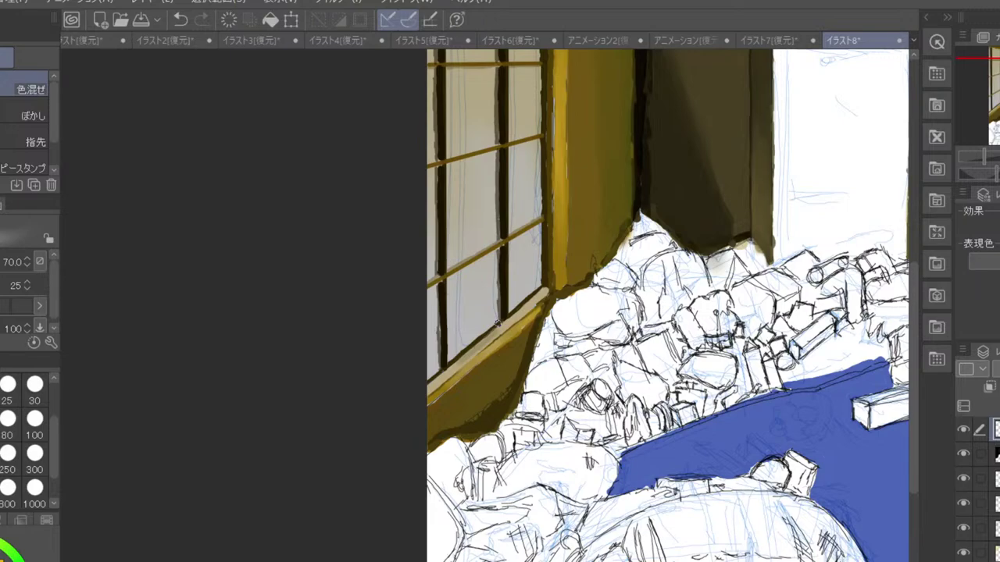
{"action": "key", "text": "ctrl+z"}
{"action": "key", "text": "b"}
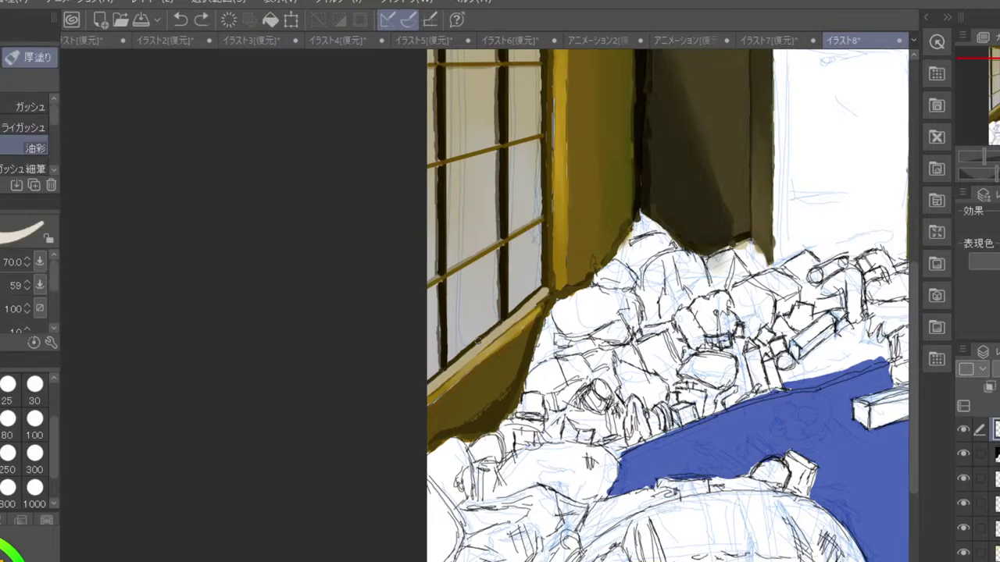
{"action": "mouse_move", "coordinate": [493, 340]}
{"action": "left_mouse_down"}
{"action": "mouse_move", "coordinate": [469, 355]}
{"action": "mouse_move", "coordinate": [504, 315]}
{"action": "left_mouse_up"}
- Blend the near-white highlight along the whole length of the pale sill with the color mixing tool
{"action": "key", "text": "j"}
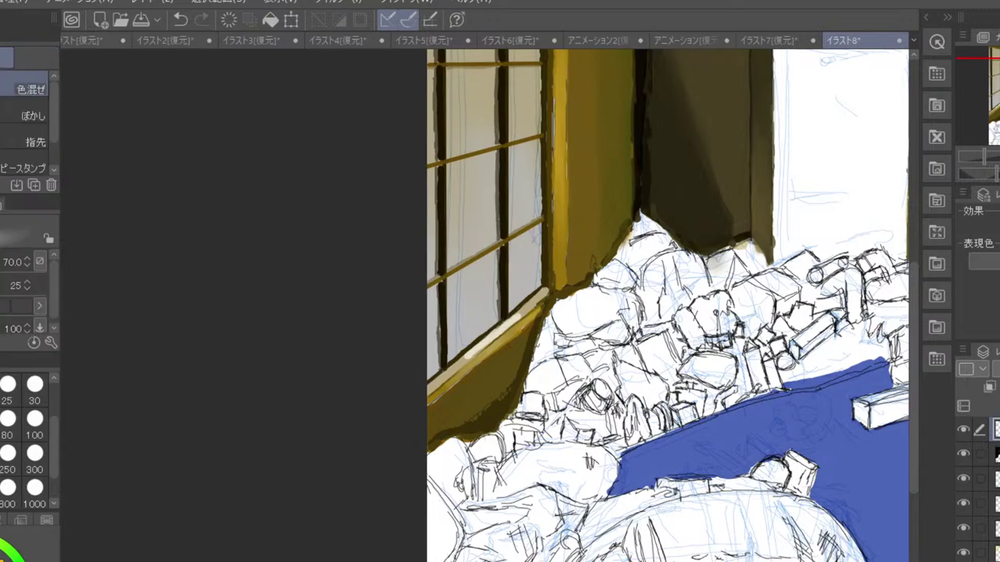
{"action": "left_click_drag", "start_coordinate": [484, 342], "coordinate": [452, 367]}
{"action": "left_click_drag", "start_coordinate": [486, 337], "coordinate": [459, 359]}
{"action": "scroll", "coordinate": [469, 367], "scroll_direction": "up", "scroll_amount": 2}
{"action": "left_click_drag", "start_coordinate": [479, 316], "coordinate": [393, 384]}
{"action": "mouse_move", "coordinate": [532, 278]}
{"action": "left_mouse_down"}
{"action": "mouse_move", "coordinate": [590, 224]}
{"action": "mouse_move", "coordinate": [520, 288]}
{"action": "left_mouse_up"}
{"action": "left_click_drag", "start_coordinate": [567, 246], "coordinate": [489, 305]}
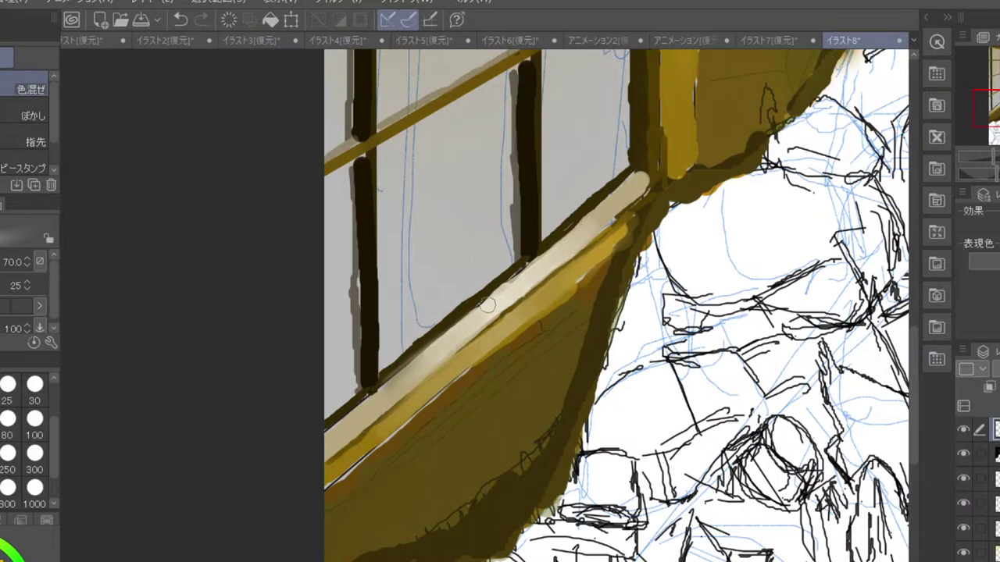
{"action": "mouse_move", "coordinate": [433, 356]}
{"action": "left_mouse_down"}
{"action": "mouse_move", "coordinate": [350, 422]}
{"action": "mouse_move", "coordinate": [488, 311]}
{"action": "mouse_move", "coordinate": [336, 436]}
{"action": "mouse_move", "coordinate": [346, 424]}
{"action": "left_mouse_up"}
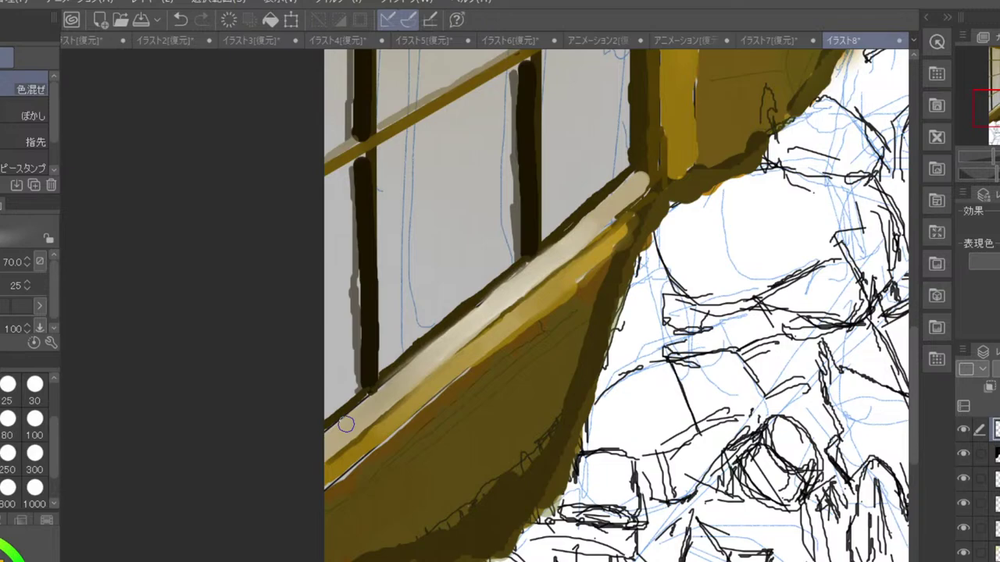
{"action": "scroll", "coordinate": [346, 424], "scroll_direction": "down", "scroll_amount": 6}
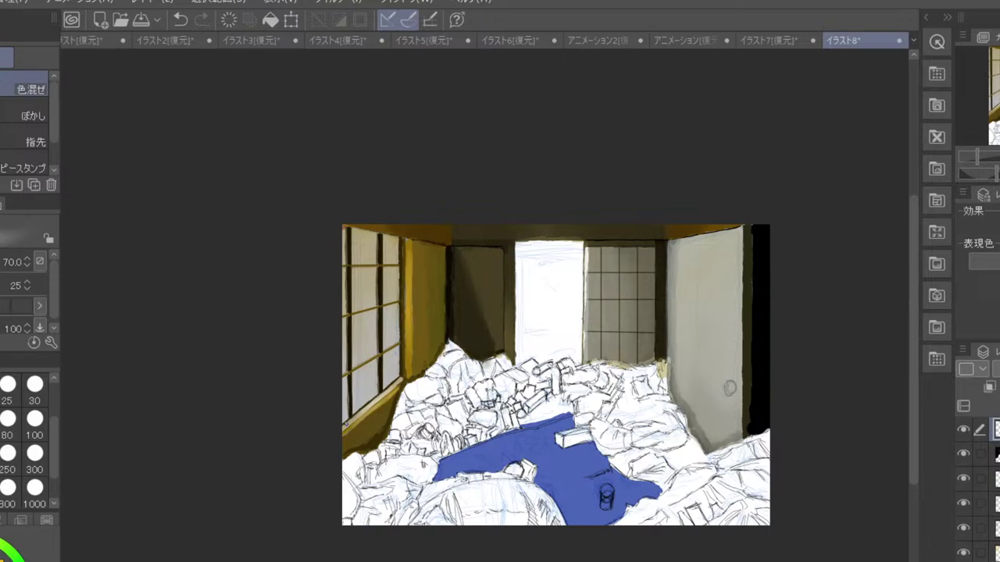
- Paint a reddish-brown shade on the lower end of the yellow post beside the window, undoing the first strokes, and blend it upward
{"action": "scroll", "coordinate": [427, 291], "scroll_direction": "up", "scroll_amount": 5}
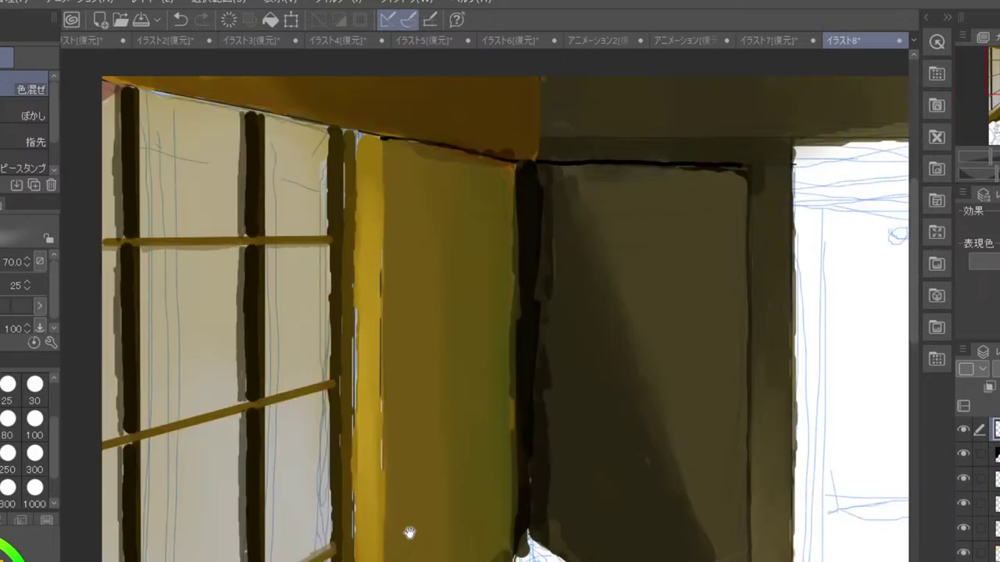
{"action": "left_click_drag", "start_coordinate": [409, 533], "coordinate": [440, 345]}
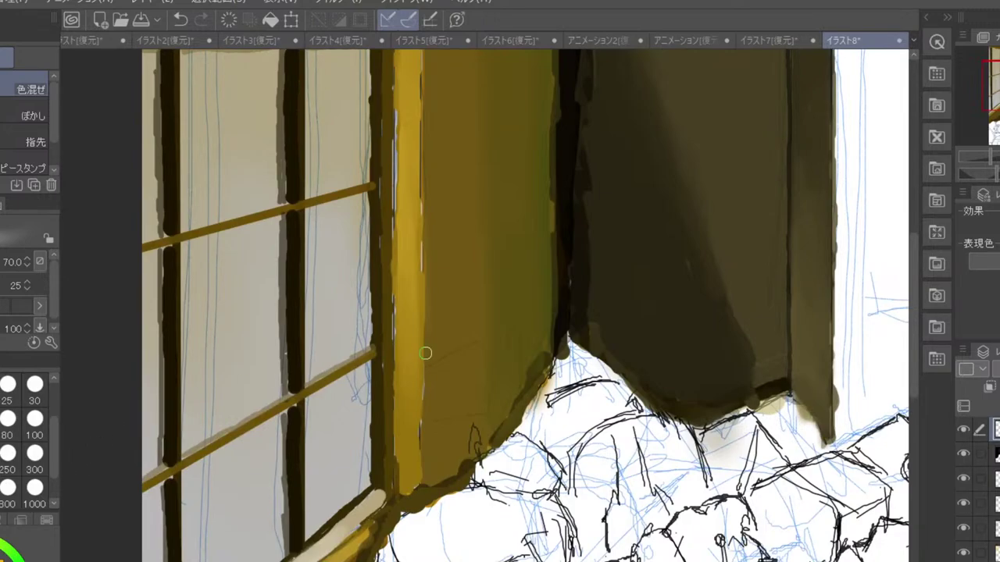
{"action": "key", "text": "b"}
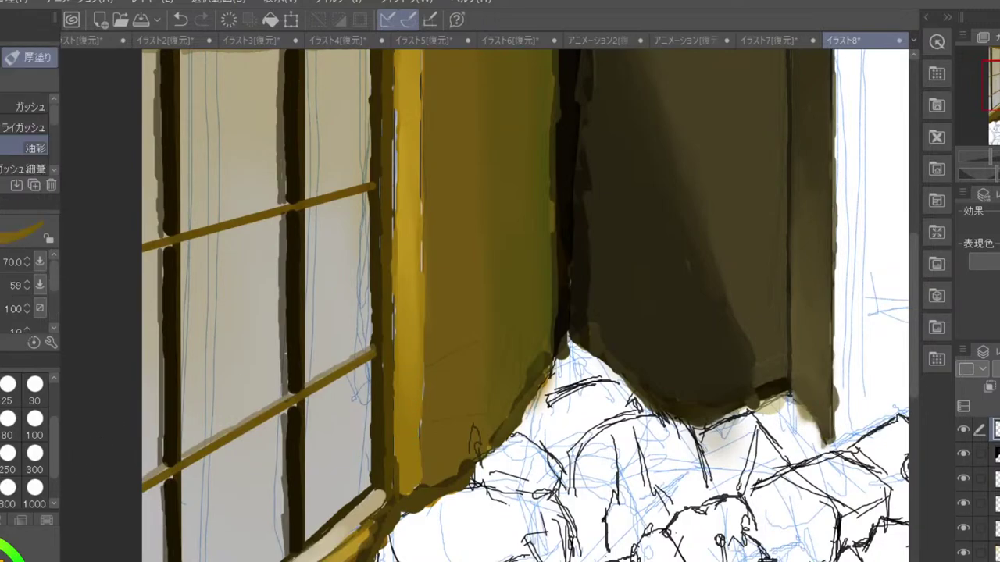
{"action": "mouse_move", "coordinate": [404, 373]}
{"action": "left_mouse_down"}
{"action": "mouse_move", "coordinate": [410, 456]}
{"action": "mouse_move", "coordinate": [416, 356]}
{"action": "mouse_move", "coordinate": [415, 471]}
{"action": "mouse_move", "coordinate": [406, 410]}
{"action": "left_mouse_up"}
{"action": "key", "text": "ctrl+z"}
{"action": "key", "text": "ctrl+z"}
{"action": "key", "text": "ctrl+z"}
{"action": "key", "text": "ctrl+z"}
{"action": "mouse_move", "coordinate": [405, 374]}
{"action": "left_mouse_down"}
{"action": "mouse_move", "coordinate": [402, 475]}
{"action": "mouse_move", "coordinate": [411, 473]}
{"action": "left_mouse_up"}
{"action": "mouse_move", "coordinate": [413, 403]}
{"action": "left_mouse_down"}
{"action": "mouse_move", "coordinate": [416, 427]}
{"action": "mouse_move", "coordinate": [410, 392]}
{"action": "mouse_move", "coordinate": [411, 485]}
{"action": "left_mouse_up"}
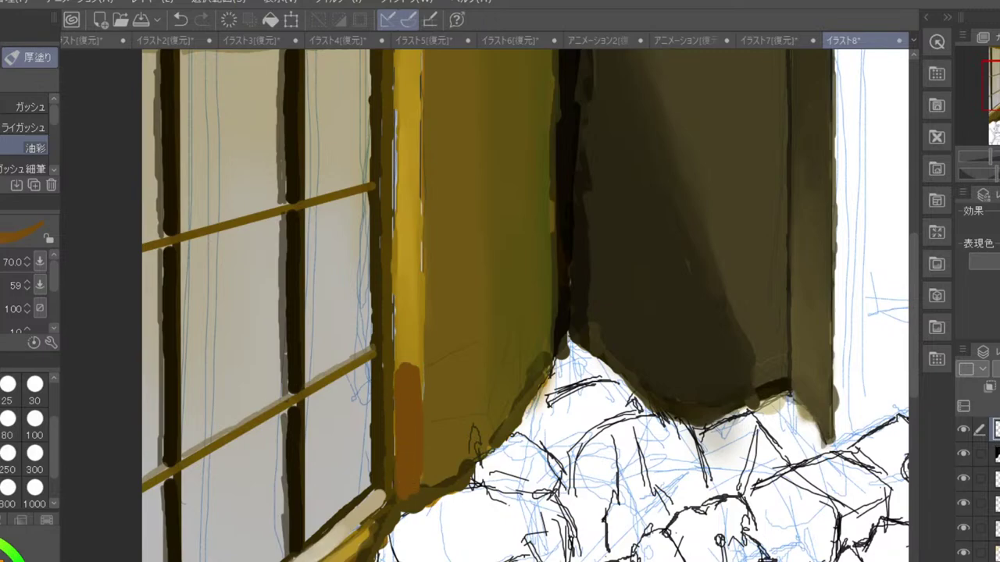
{"action": "key", "text": "j"}
{"action": "mouse_move", "coordinate": [395, 380]}
{"action": "left_mouse_down"}
{"action": "mouse_move", "coordinate": [408, 415]}
{"action": "mouse_move", "coordinate": [414, 319]}
{"action": "mouse_move", "coordinate": [414, 422]}
{"action": "mouse_move", "coordinate": [402, 331]}
{"action": "mouse_move", "coordinate": [400, 413]}
{"action": "mouse_move", "coordinate": [400, 270]}
{"action": "mouse_move", "coordinate": [407, 442]}
{"action": "mouse_move", "coordinate": [405, 297]}
{"action": "mouse_move", "coordinate": [411, 291]}
{"action": "mouse_move", "coordinate": [413, 384]}
{"action": "mouse_move", "coordinate": [415, 268]}
{"action": "mouse_move", "coordinate": [400, 336]}
{"action": "mouse_move", "coordinate": [401, 266]}
{"action": "left_mouse_up"}
{"action": "scroll", "coordinate": [411, 245], "scroll_direction": "down", "scroll_amount": 2}
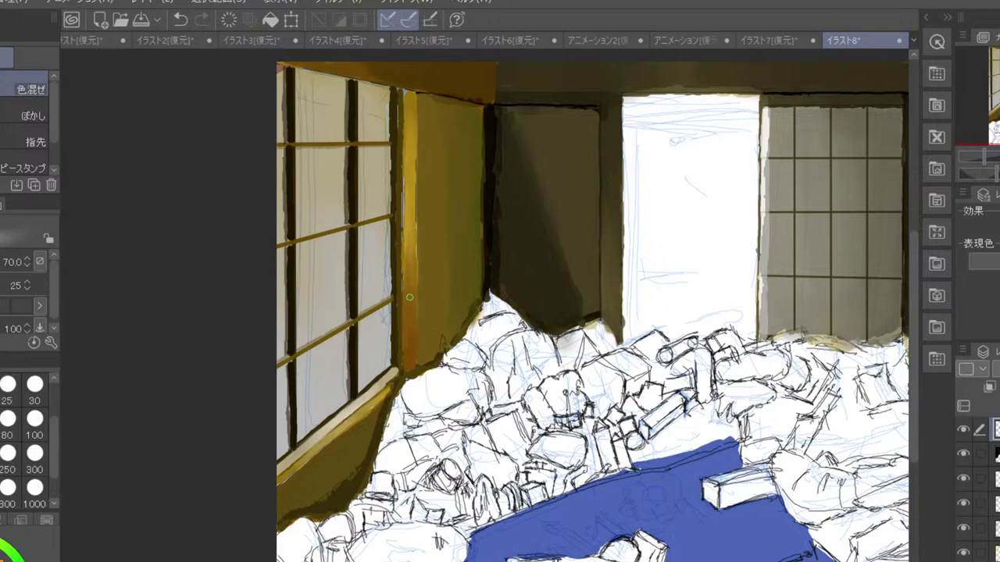
{"action": "scroll", "coordinate": [409, 226], "scroll_direction": "down", "scroll_amount": 2}
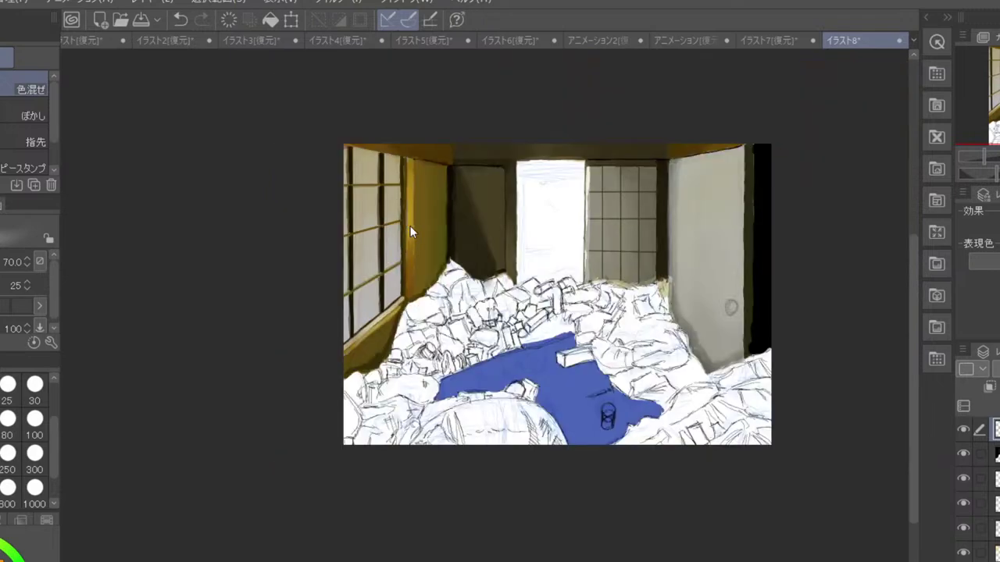
{"action": "scroll", "coordinate": [478, 115], "scroll_direction": "down", "scroll_amount": 1}
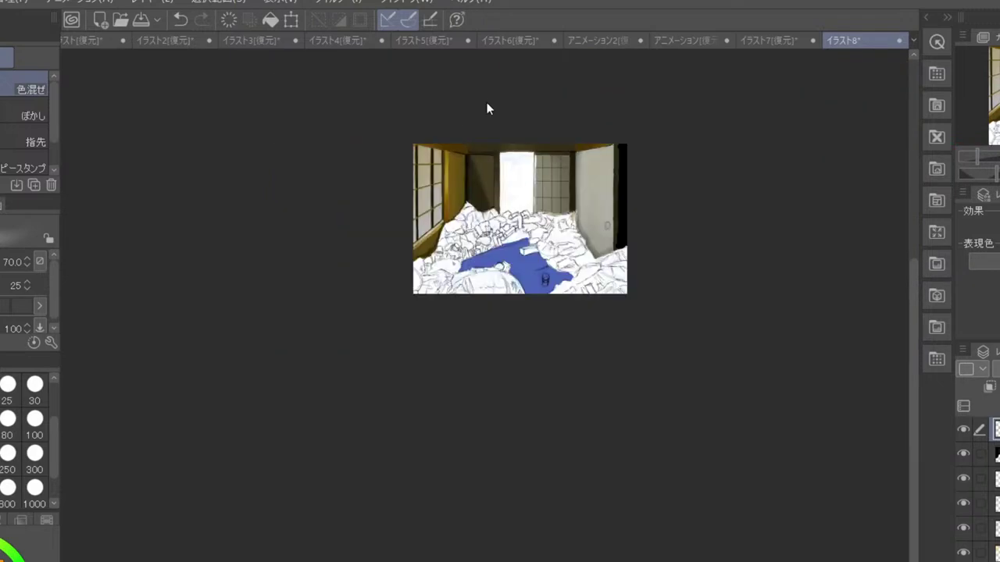
{"action": "scroll", "coordinate": [487, 105], "scroll_direction": "up", "scroll_amount": 2}
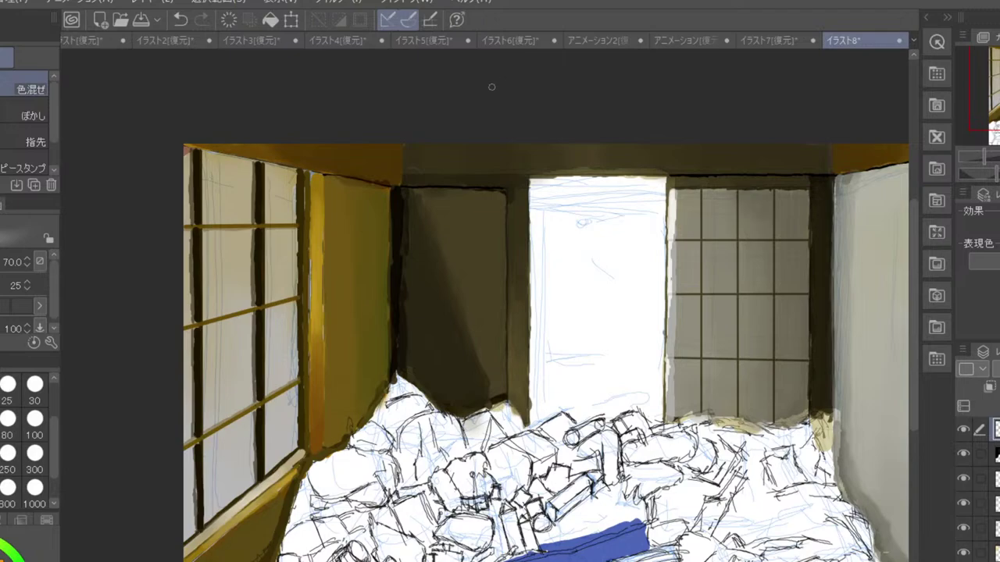
{"action": "scroll", "coordinate": [489, 83], "scroll_direction": "down", "scroll_amount": 1}
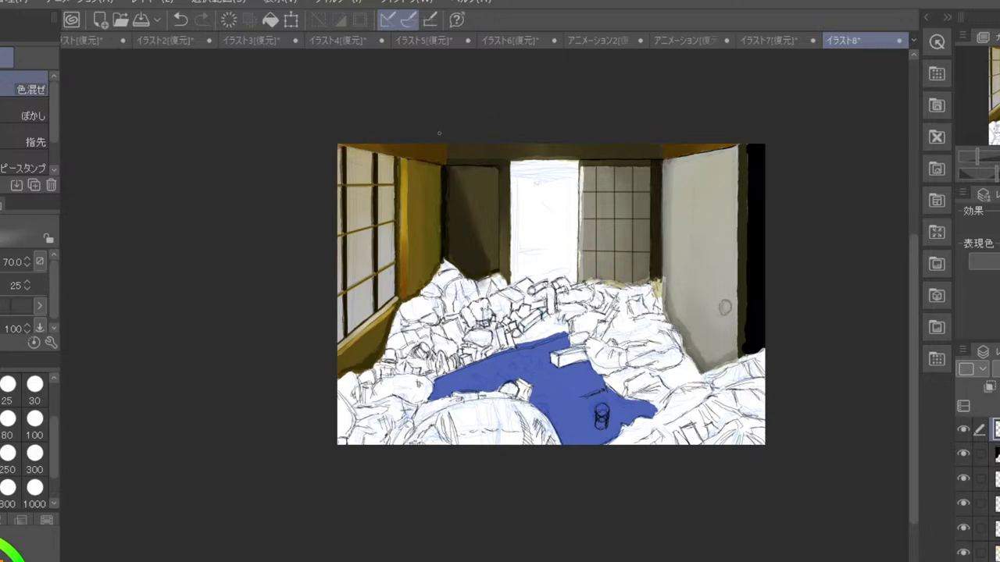
{"action": "scroll", "coordinate": [439, 134], "scroll_direction": "up", "scroll_amount": 2}
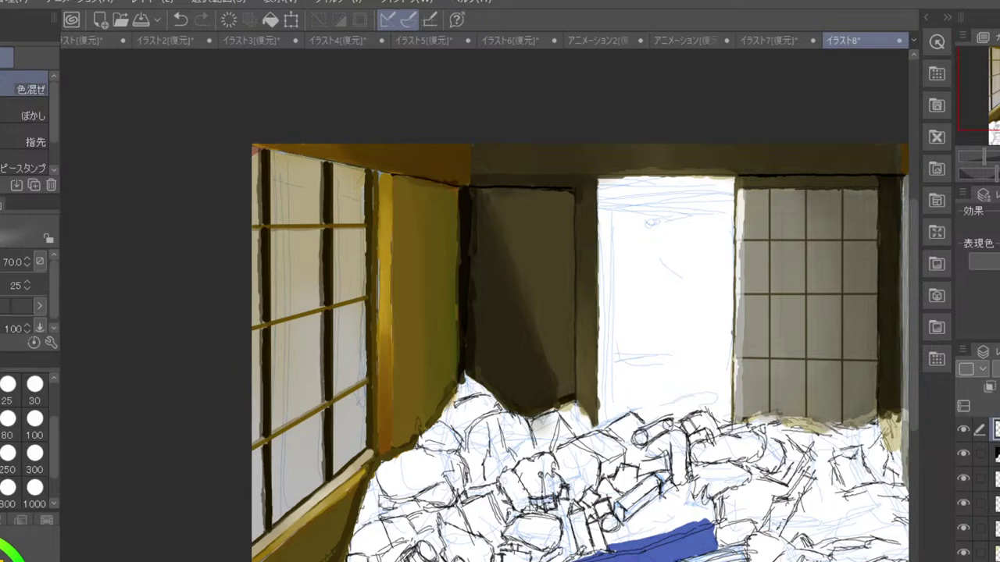
- Add a new layer and paint strokes along the pale sill and down the lower part of the yellow post
{"action": "key", "text": "ctrl+shift+n"}
{"action": "key", "text": "b"}
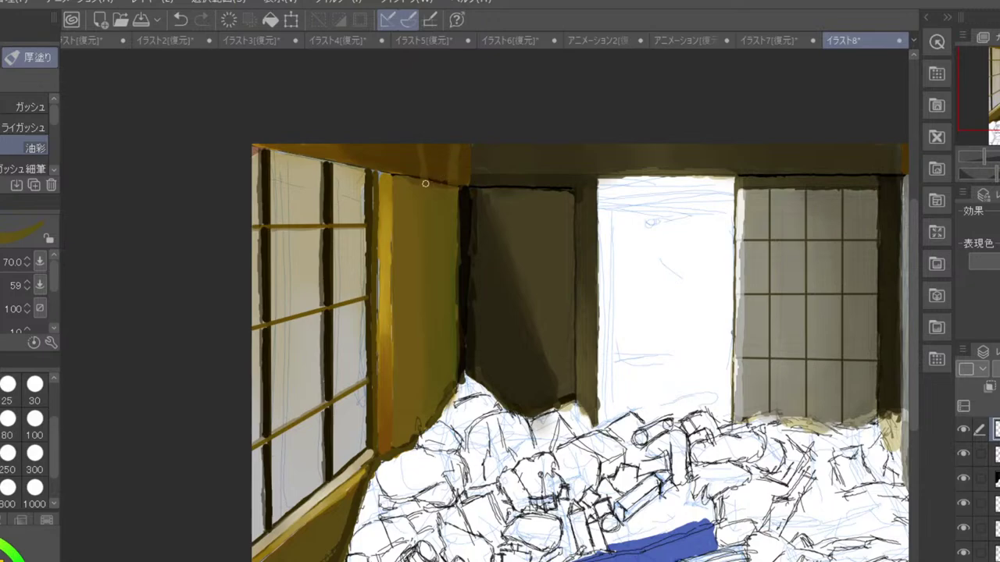
{"action": "key", "text": "ctrl+z"}
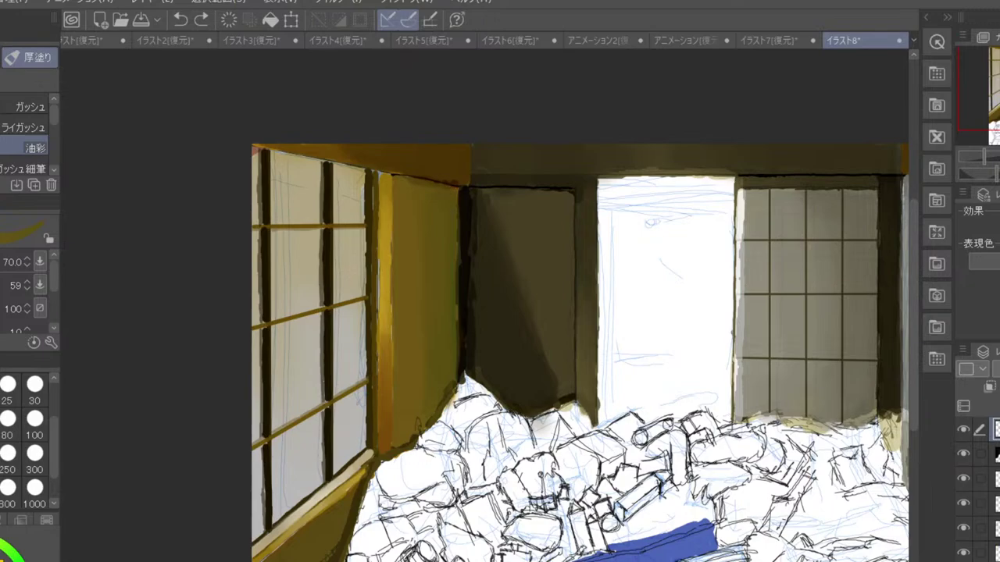
{"action": "key", "text": "ctrl+y"}
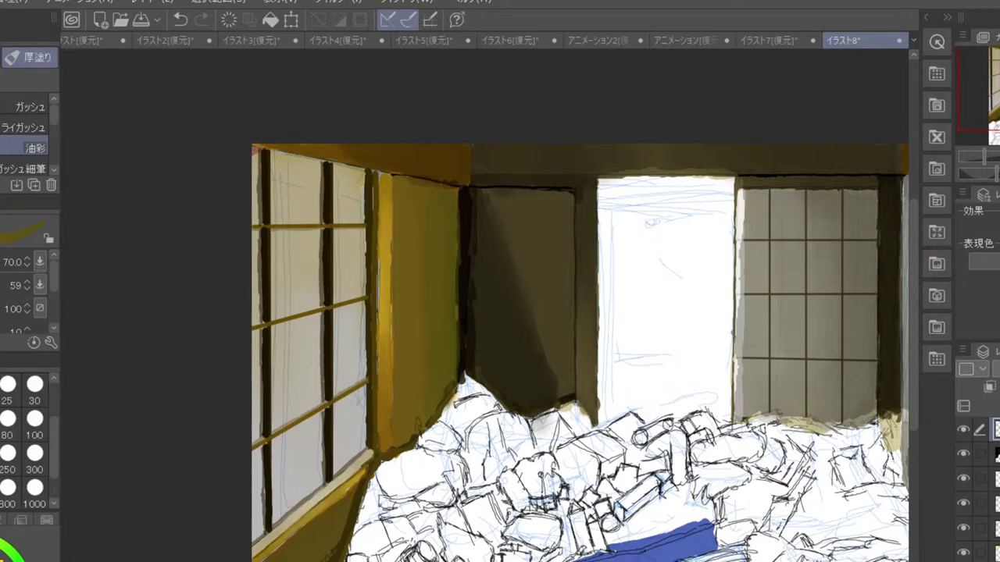
{"action": "left_click_drag", "start_coordinate": [273, 528], "coordinate": [368, 450]}
{"action": "left_click_drag", "start_coordinate": [385, 337], "coordinate": [385, 450]}
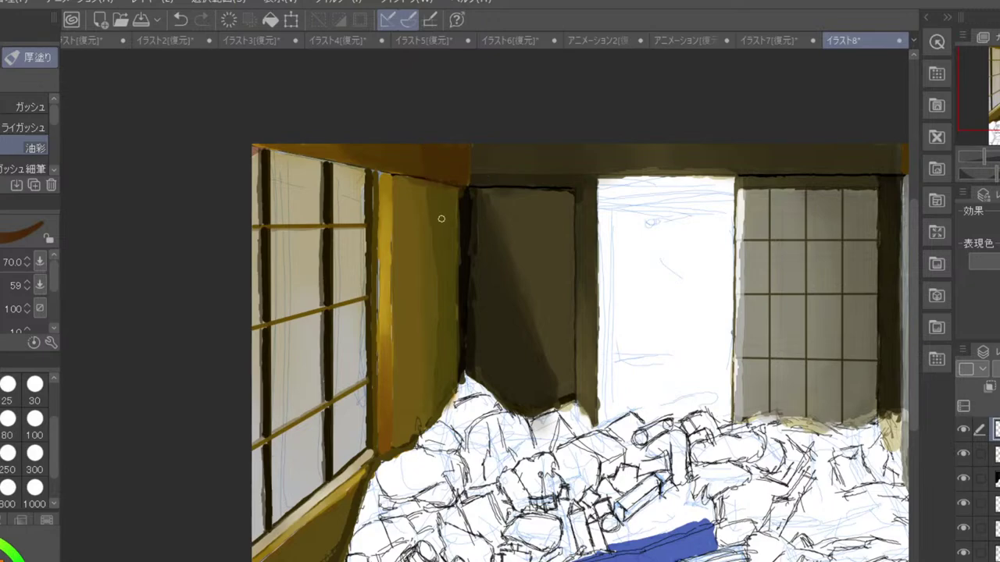
- Sample the olive tone of the side wall and touch up the wall's upper corner where it meets the dark corner post
{"action": "left_click", "coordinate": [451, 207], "text": "alt"}
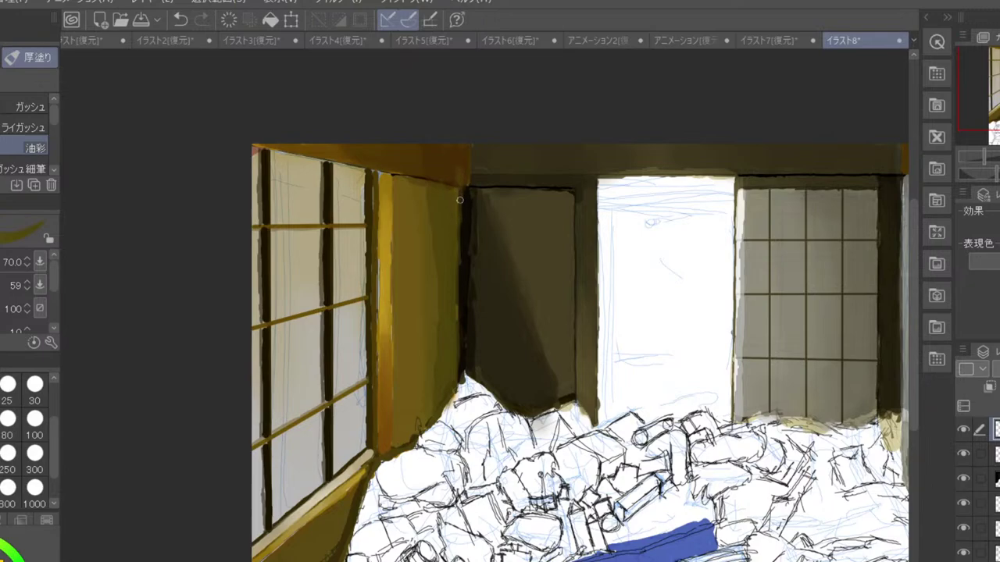
{"action": "key", "text": "ctrl+z"}
{"action": "left_click_drag", "start_coordinate": [460, 193], "coordinate": [469, 186]}
{"action": "scroll", "coordinate": [597, 305], "scroll_direction": "down", "scroll_amount": 3}
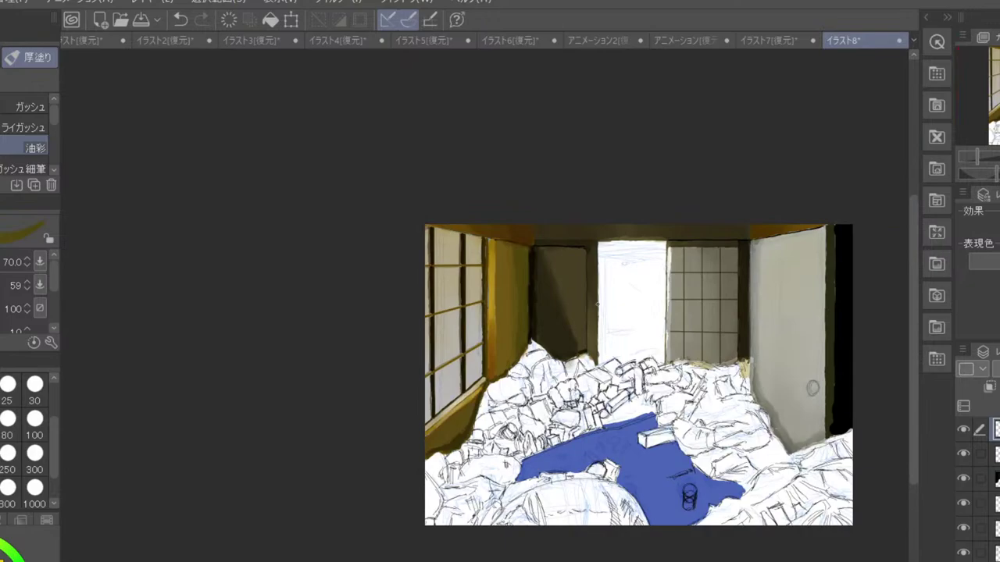
- Paint a yellow highlight across the upper inner corner of the pale sliding door, extending along its top edge and down its inner edge
{"action": "scroll", "coordinate": [698, 174], "scroll_direction": "down", "scroll_amount": 3}
{"action": "scroll", "coordinate": [698, 174], "scroll_direction": "up", "scroll_amount": 3}
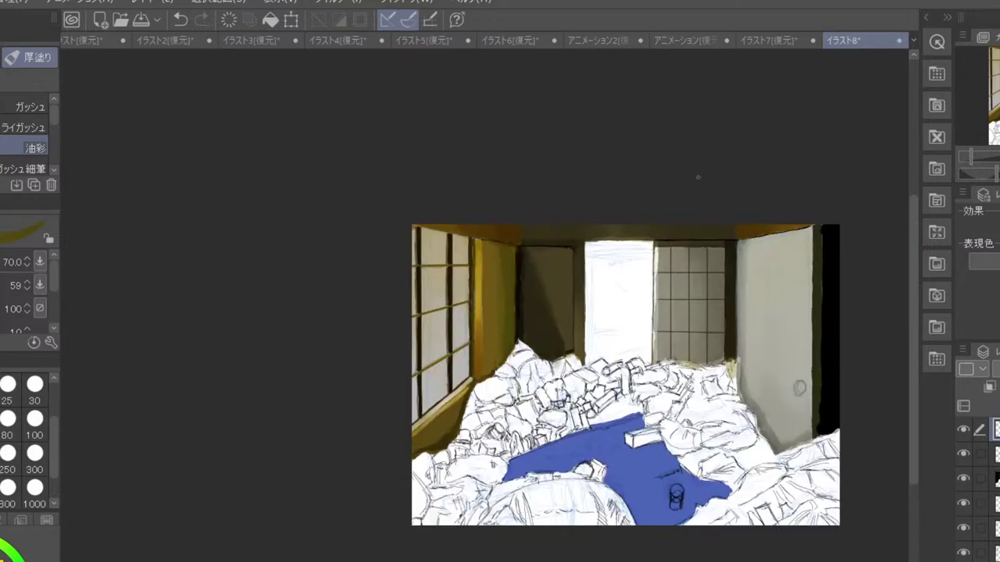
{"action": "scroll", "coordinate": [761, 259], "scroll_direction": "up", "scroll_amount": 3}
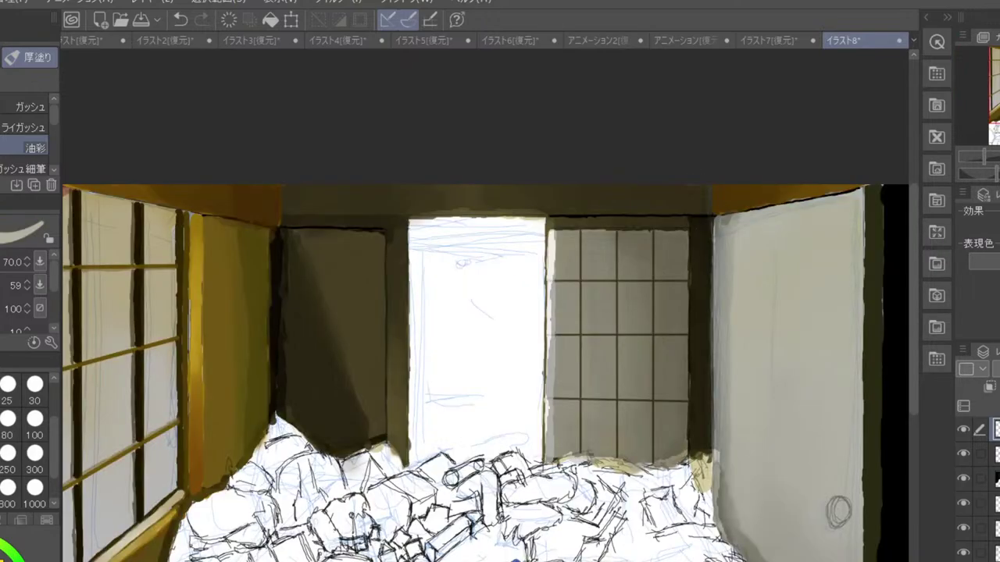
{"action": "key", "text": "x"}
{"action": "mouse_move", "coordinate": [721, 225]}
{"action": "left_mouse_down"}
{"action": "mouse_move", "coordinate": [738, 253]}
{"action": "mouse_move", "coordinate": [762, 223]}
{"action": "mouse_move", "coordinate": [798, 224]}
{"action": "left_mouse_up"}
{"action": "left_click_drag", "start_coordinate": [790, 345], "coordinate": [673, 351]}
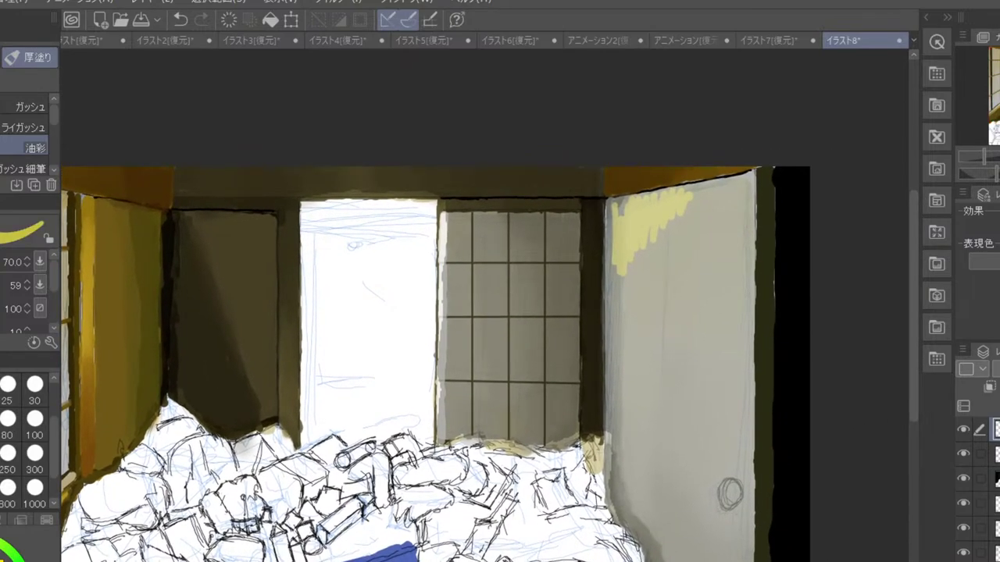
{"action": "mouse_move", "coordinate": [624, 211]}
{"action": "left_mouse_down"}
{"action": "mouse_move", "coordinate": [645, 203]}
{"action": "mouse_move", "coordinate": [657, 218]}
{"action": "mouse_move", "coordinate": [692, 189]}
{"action": "mouse_move", "coordinate": [721, 193]}
{"action": "left_mouse_up"}
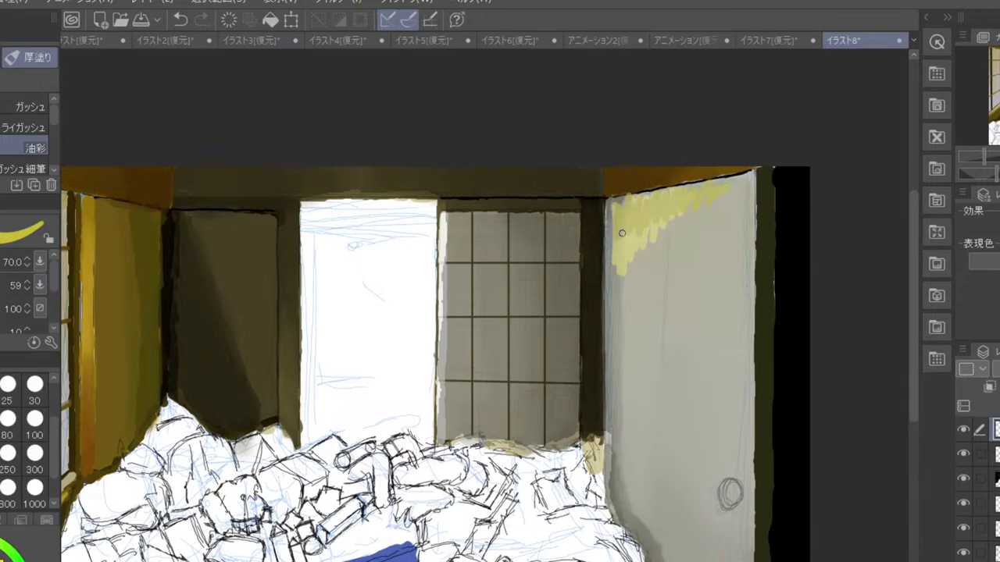
{"action": "mouse_move", "coordinate": [622, 233]}
{"action": "left_mouse_down"}
{"action": "mouse_move", "coordinate": [619, 310]}
{"action": "mouse_move", "coordinate": [631, 260]}
{"action": "mouse_move", "coordinate": [640, 293]}
{"action": "left_mouse_up"}
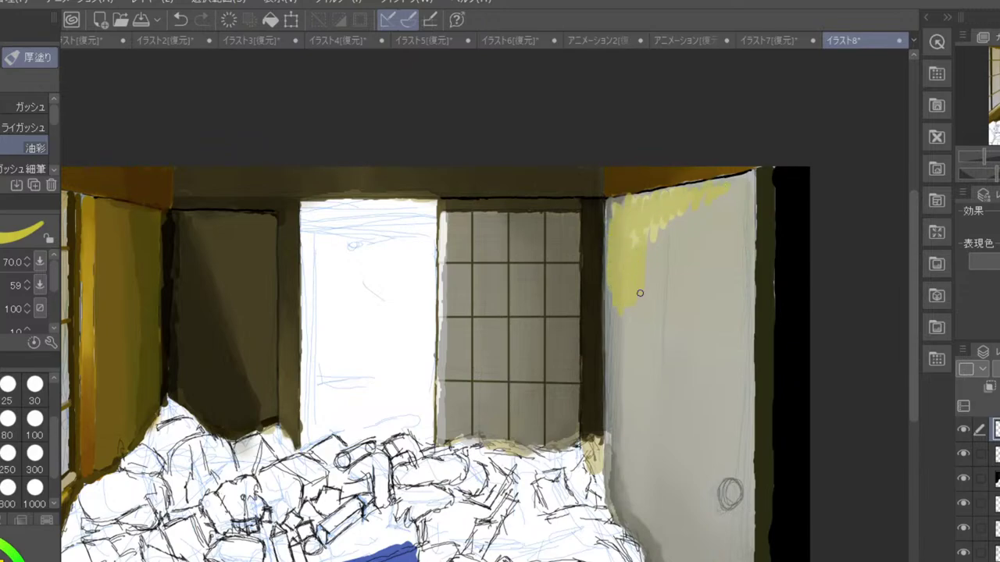
- Blend the yellow highlight into the upper inner corner of the sliding door with a 200 px color-mixing brush
{"action": "key", "text": "j"}
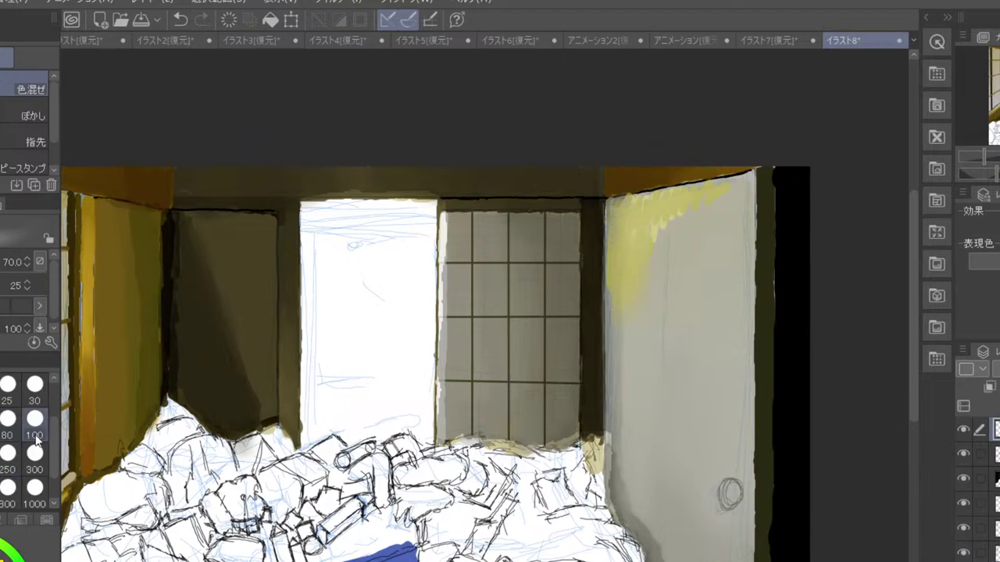
{"action": "left_click", "coordinate": [1, 458]}
{"action": "mouse_move", "coordinate": [637, 257]}
{"action": "left_mouse_down"}
{"action": "mouse_move", "coordinate": [619, 287]}
{"action": "mouse_move", "coordinate": [632, 236]}
{"action": "mouse_move", "coordinate": [633, 316]}
{"action": "mouse_move", "coordinate": [665, 247]}
{"action": "left_mouse_up"}
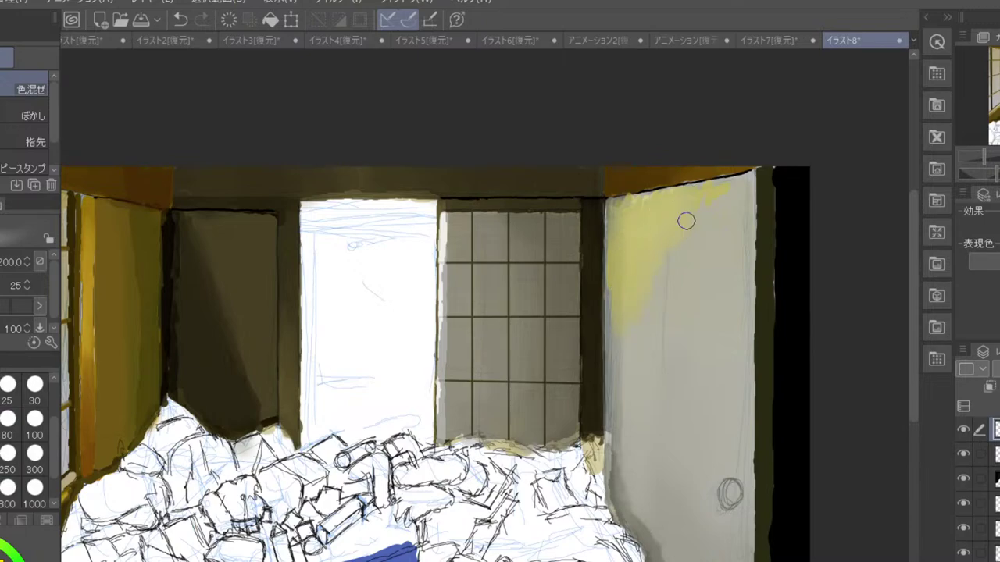
{"action": "scroll", "coordinate": [687, 219], "scroll_direction": "down", "scroll_amount": 3}
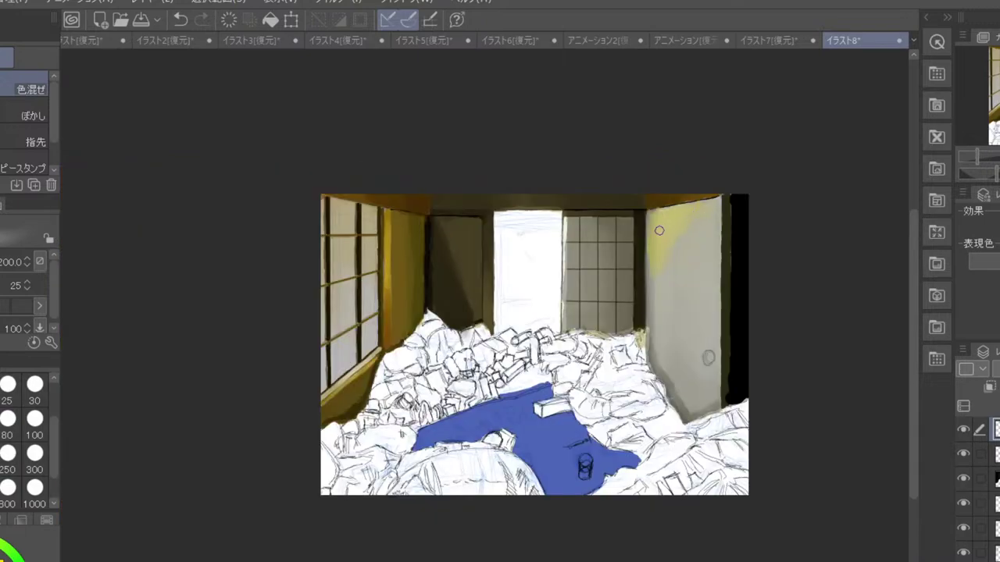
{"action": "mouse_move", "coordinate": [664, 222]}
{"action": "left_mouse_down"}
{"action": "mouse_move", "coordinate": [658, 297]}
{"action": "mouse_move", "coordinate": [661, 224]}
{"action": "mouse_move", "coordinate": [677, 242]}
{"action": "mouse_move", "coordinate": [689, 211]}
{"action": "left_mouse_up"}
- Add a new layer and paint orange oil-brush strokes across the upper inner corner of the sliding door, undoing the first strokes
{"action": "key", "text": "b"}
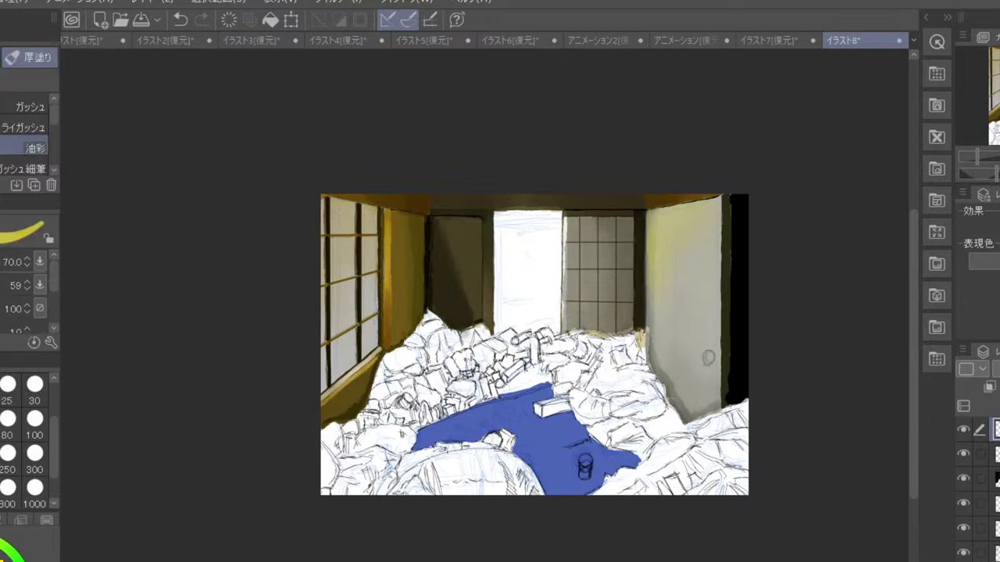
{"action": "left_click", "coordinate": [2, 544]}
{"action": "key", "text": "ctrl+plus"}
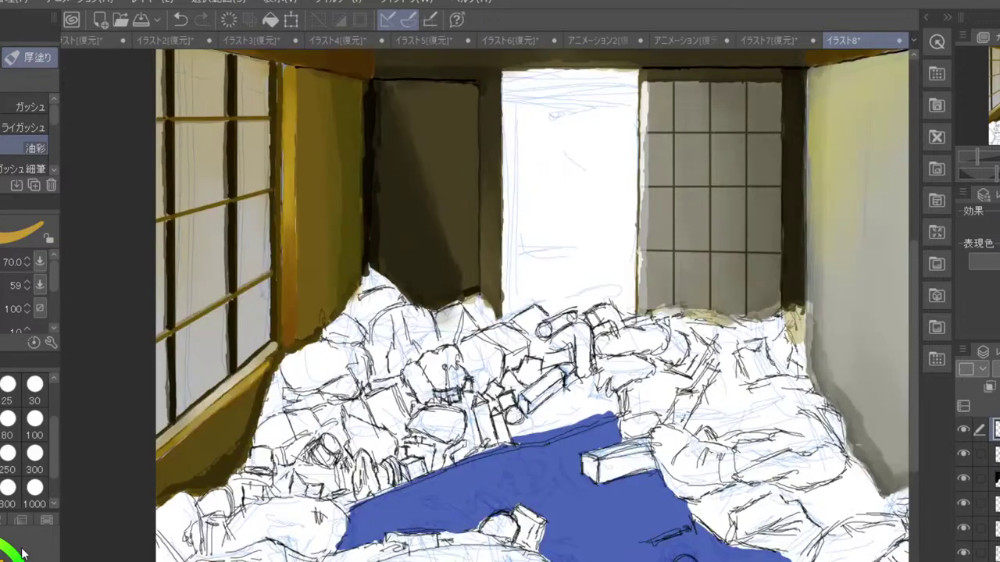
{"action": "left_click_drag", "start_coordinate": [821, 231], "coordinate": [670, 295]}
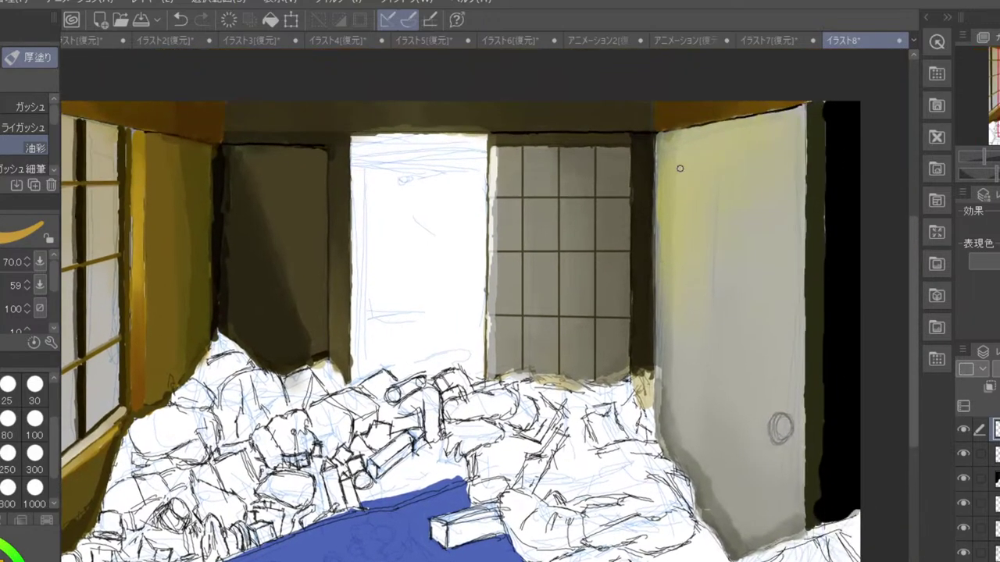
{"action": "mouse_move", "coordinate": [668, 150]}
{"action": "left_mouse_down"}
{"action": "mouse_move", "coordinate": [670, 187]}
{"action": "mouse_move", "coordinate": [685, 150]}
{"action": "mouse_move", "coordinate": [700, 188]}
{"action": "mouse_move", "coordinate": [721, 139]}
{"action": "left_mouse_up"}
{"action": "key", "text": "ctrl+z"}
{"action": "key", "text": "ctrl+shift+n"}
{"action": "mouse_move", "coordinate": [665, 155]}
{"action": "left_mouse_down"}
{"action": "mouse_move", "coordinate": [685, 143]}
{"action": "mouse_move", "coordinate": [692, 182]}
{"action": "mouse_move", "coordinate": [729, 141]}
{"action": "left_mouse_up"}
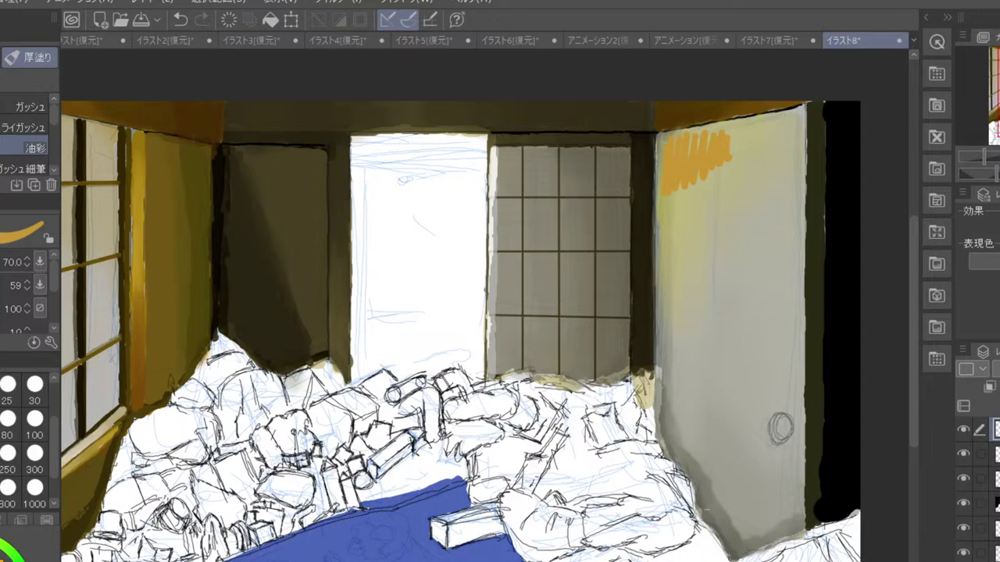
- Blend the orange strokes down the sliding door's inner edge and out along its top edge
{"action": "key", "text": "j"}
{"action": "scroll", "coordinate": [647, 168], "scroll_direction": "down", "scroll_amount": 3}
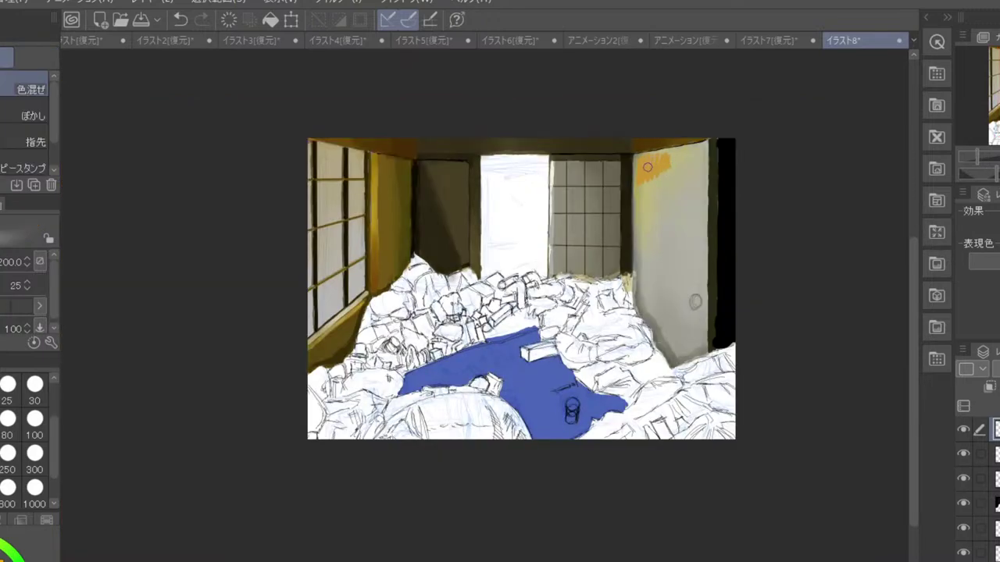
{"action": "mouse_move", "coordinate": [639, 174]}
{"action": "left_mouse_down"}
{"action": "mouse_move", "coordinate": [652, 153]}
{"action": "mouse_move", "coordinate": [660, 171]}
{"action": "mouse_move", "coordinate": [668, 158]}
{"action": "mouse_move", "coordinate": [639, 160]}
{"action": "mouse_move", "coordinate": [643, 204]}
{"action": "mouse_move", "coordinate": [678, 153]}
{"action": "mouse_move", "coordinate": [686, 161]}
{"action": "mouse_move", "coordinate": [648, 191]}
{"action": "mouse_move", "coordinate": [641, 223]}
{"action": "mouse_move", "coordinate": [651, 162]}
{"action": "mouse_move", "coordinate": [653, 195]}
{"action": "mouse_move", "coordinate": [663, 167]}
{"action": "mouse_move", "coordinate": [675, 170]}
{"action": "mouse_move", "coordinate": [658, 171]}
{"action": "mouse_move", "coordinate": [642, 189]}
{"action": "mouse_move", "coordinate": [637, 256]}
{"action": "mouse_move", "coordinate": [650, 172]}
{"action": "mouse_move", "coordinate": [649, 234]}
{"action": "left_mouse_up"}
{"action": "mouse_move", "coordinate": [675, 159]}
{"action": "left_mouse_down"}
{"action": "mouse_move", "coordinate": [641, 166]}
{"action": "mouse_move", "coordinate": [646, 178]}
{"action": "mouse_move", "coordinate": [650, 155]}
{"action": "left_mouse_up"}
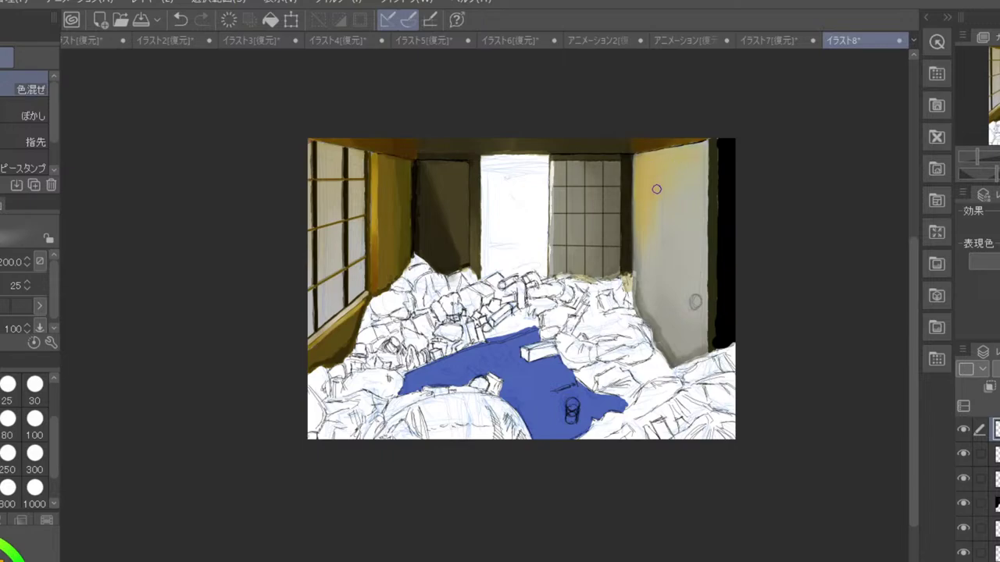
{"action": "scroll", "coordinate": [668, 199], "scroll_direction": "up", "scroll_amount": 3}
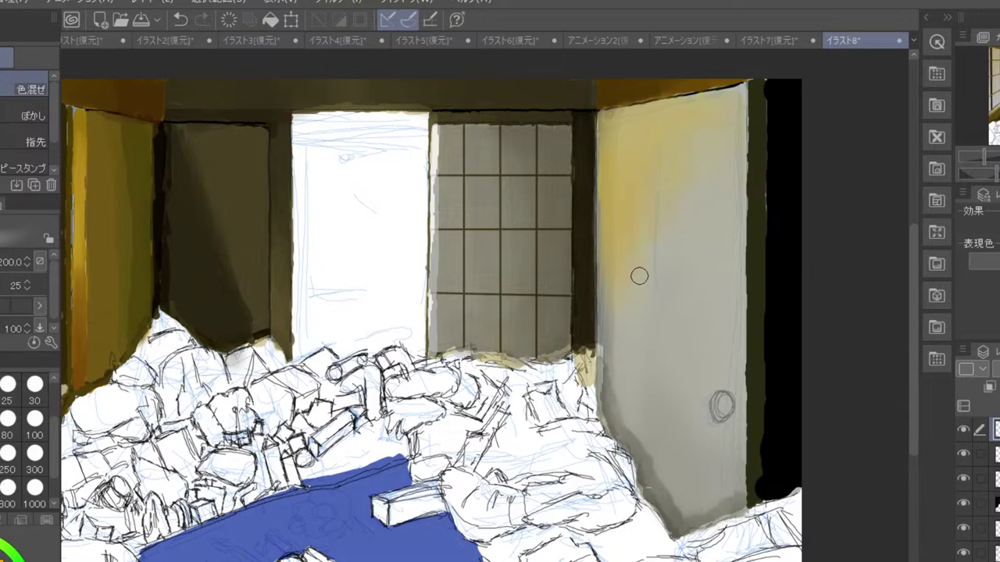
{"action": "scroll", "coordinate": [484, 235], "scroll_direction": "down", "scroll_amount": 2}
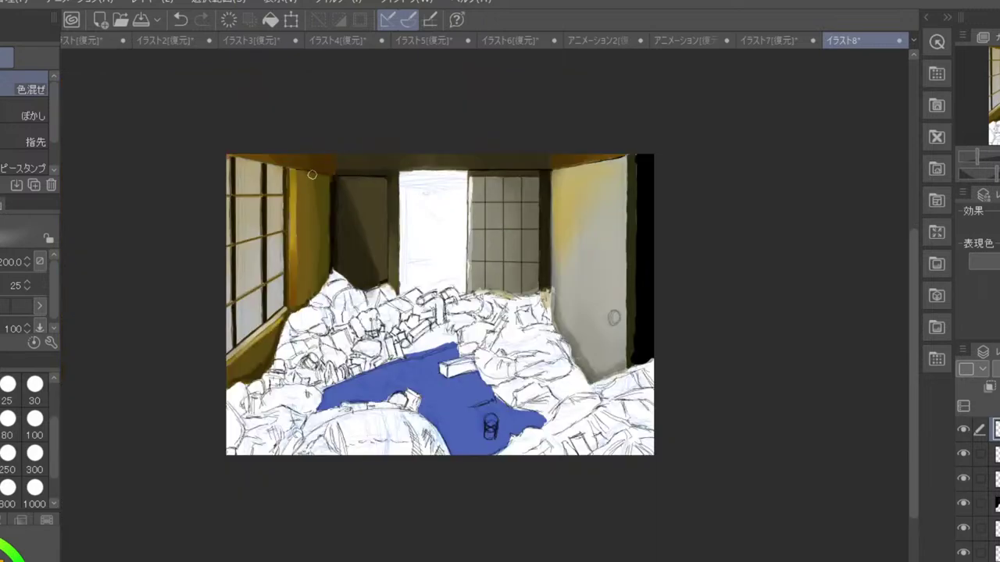
{"action": "scroll", "coordinate": [471, 225], "scroll_direction": "up", "scroll_amount": 2}
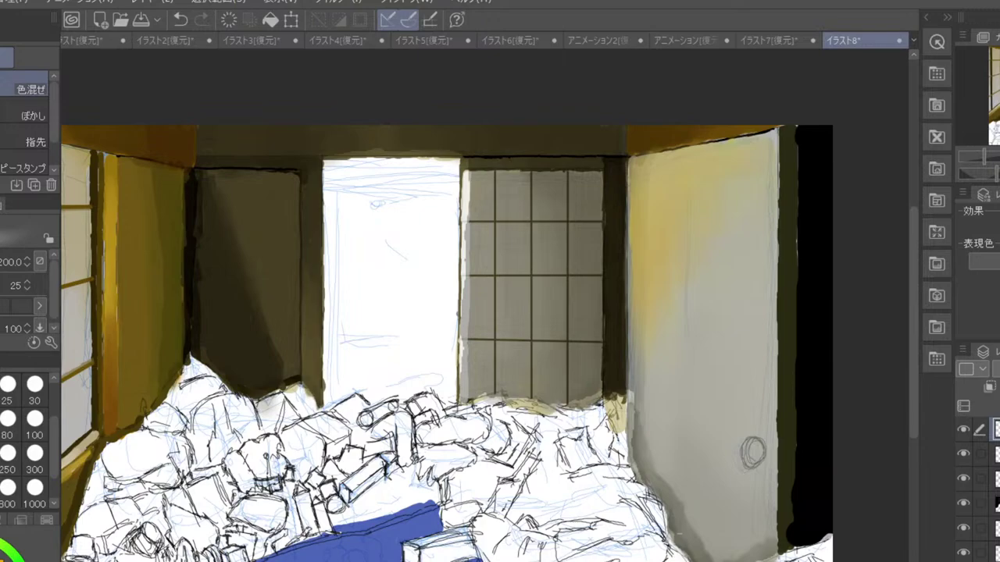
{"action": "key", "text": "ctrl+minus"}
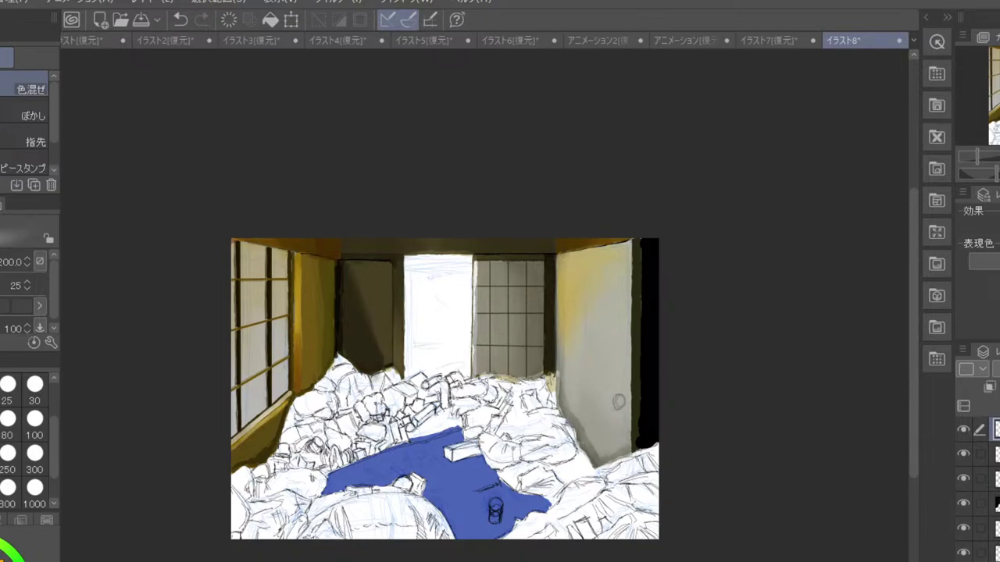
{"action": "key", "text": "ctrl+plus"}
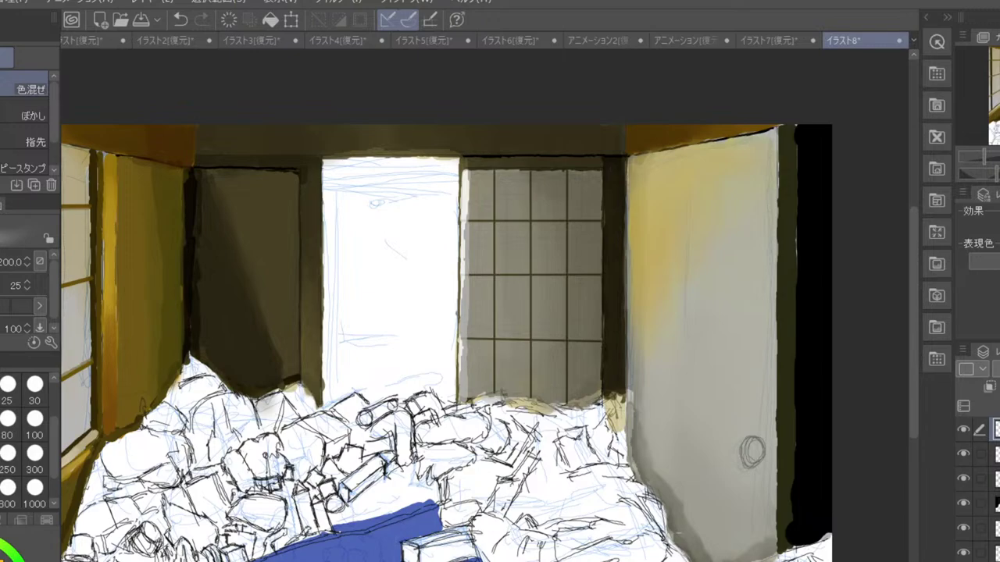
- Add a new layer and paint a pale yellow band down the full left edge of the bright doorway
{"action": "scroll", "coordinate": [330, 185], "scroll_direction": "up", "scroll_amount": 3}
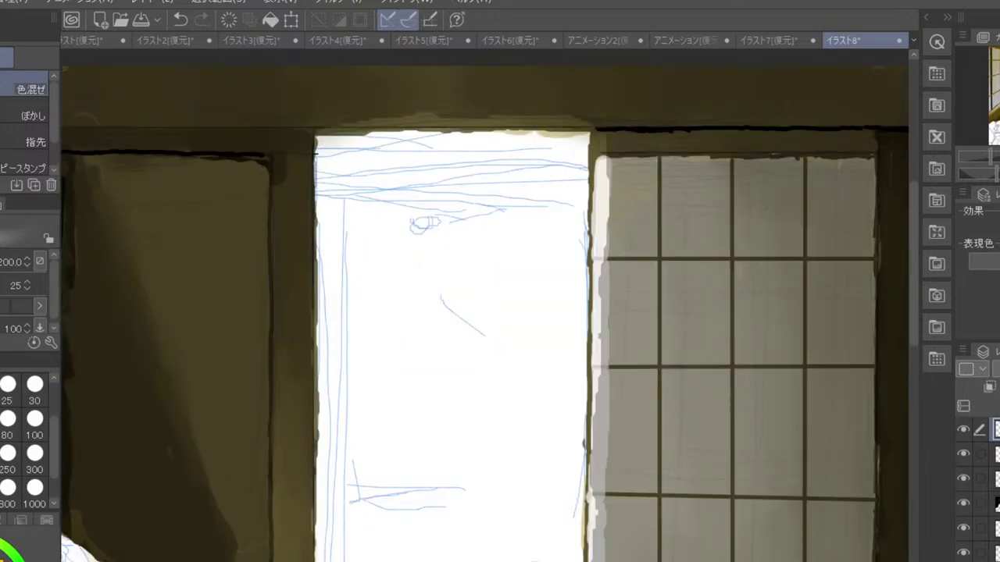
{"action": "key", "text": "ctrl+shift+n"}
{"action": "key", "text": "b"}
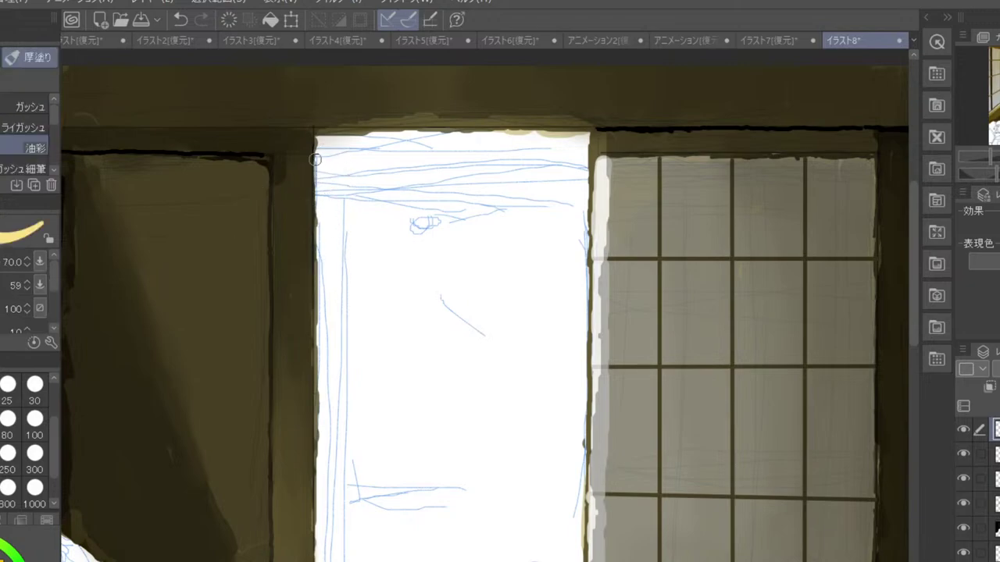
{"action": "left_click_drag", "start_coordinate": [328, 148], "coordinate": [324, 301]}
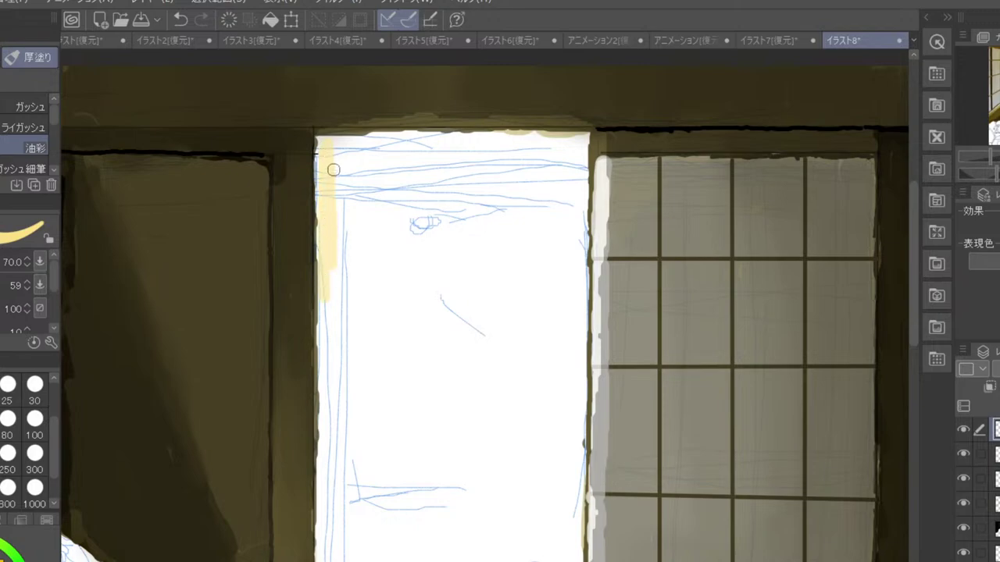
{"action": "scroll", "coordinate": [333, 170], "scroll_direction": "down", "scroll_amount": 2}
{"action": "left_click_drag", "start_coordinate": [335, 223], "coordinate": [333, 298]}
{"action": "left_click_drag", "start_coordinate": [333, 221], "coordinate": [332, 324]}
{"action": "left_click_drag", "start_coordinate": [332, 226], "coordinate": [332, 394]}
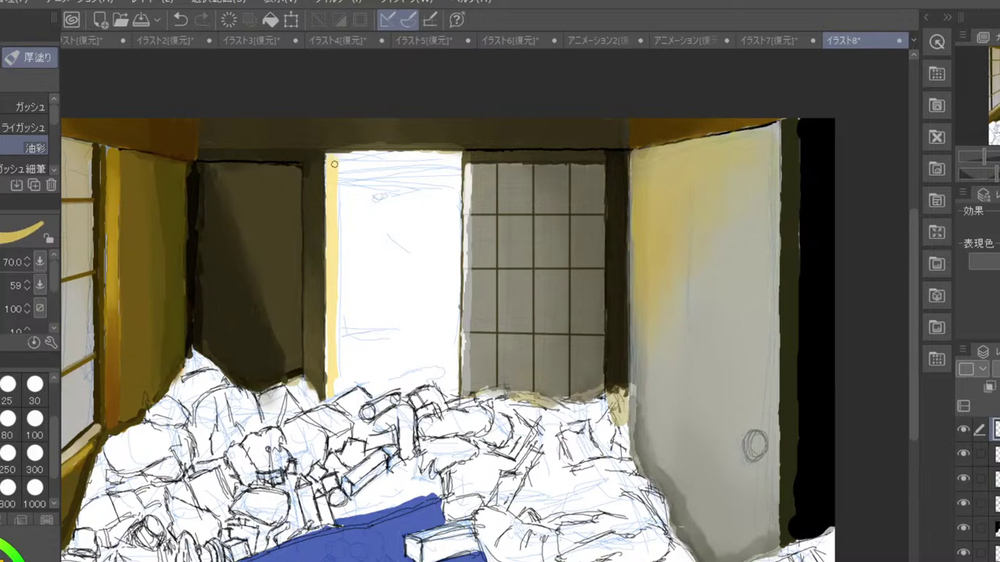
- Paint a darker yellow along the doorway's top edge and down its right edge, using a size 25 brush for the right edge
{"action": "mouse_move", "coordinate": [364, 163]}
{"action": "left_mouse_down"}
{"action": "mouse_move", "coordinate": [450, 156]}
{"action": "mouse_move", "coordinate": [359, 152]}
{"action": "mouse_move", "coordinate": [453, 159]}
{"action": "left_mouse_up"}
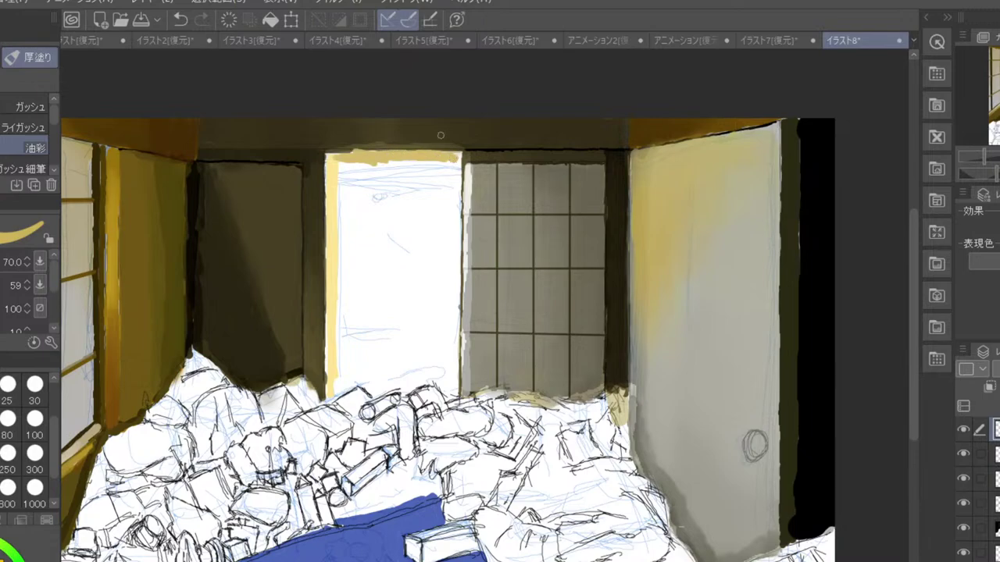
{"action": "left_click", "coordinate": [8, 386]}
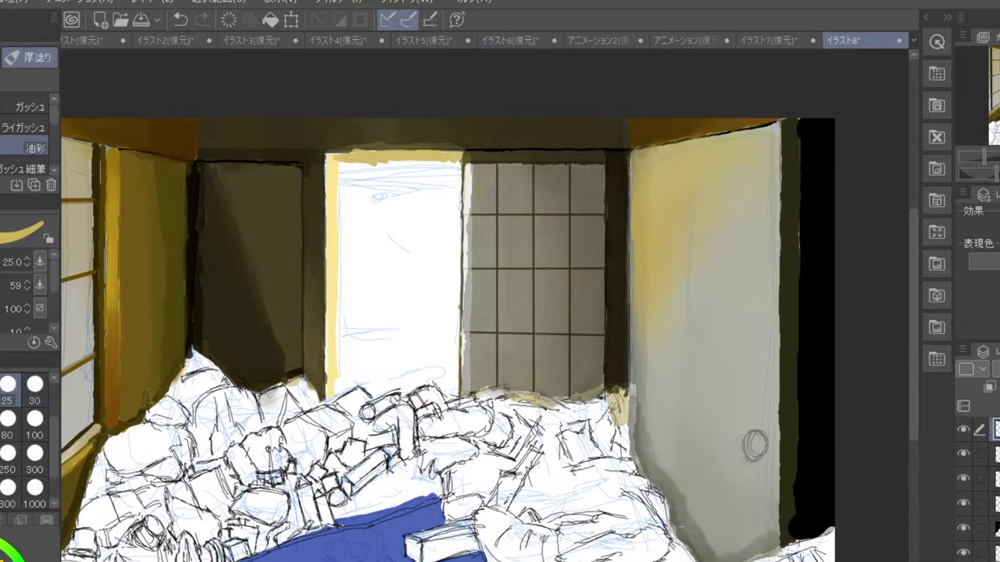
{"action": "left_click_drag", "start_coordinate": [465, 167], "coordinate": [461, 361]}
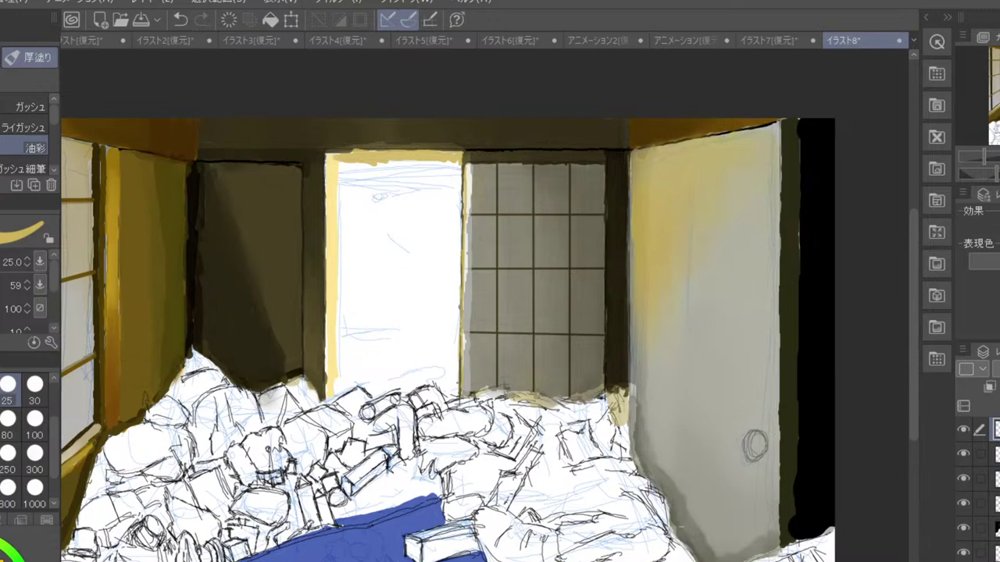
- Undo the first ledge stroke inside the bright doorway and repaint it as a short dark yellow mark with a size 50 brush
{"action": "scroll", "coordinate": [459, 382], "scroll_direction": "down", "scroll_amount": 2}
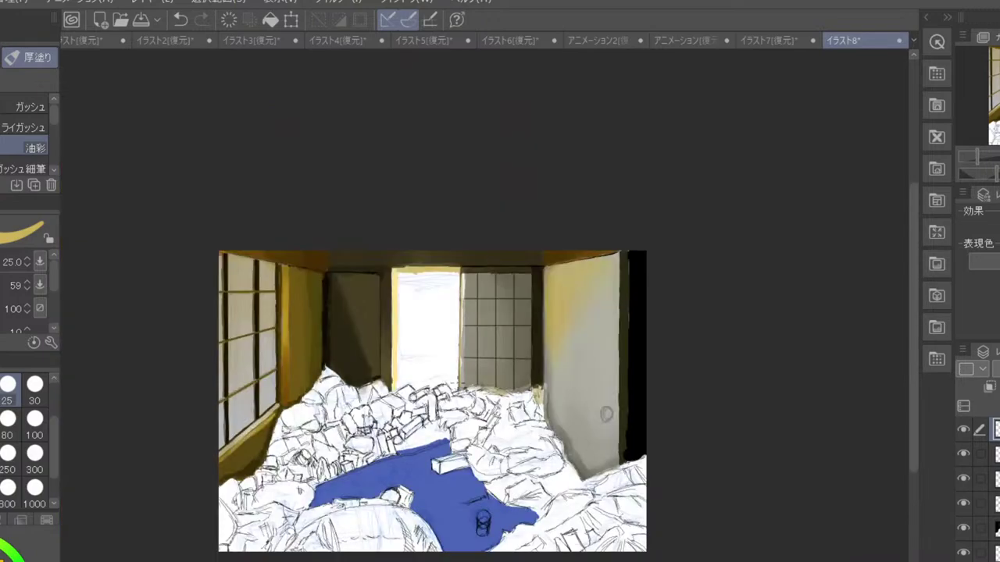
{"action": "scroll", "coordinate": [459, 382], "scroll_direction": "up", "scroll_amount": 2}
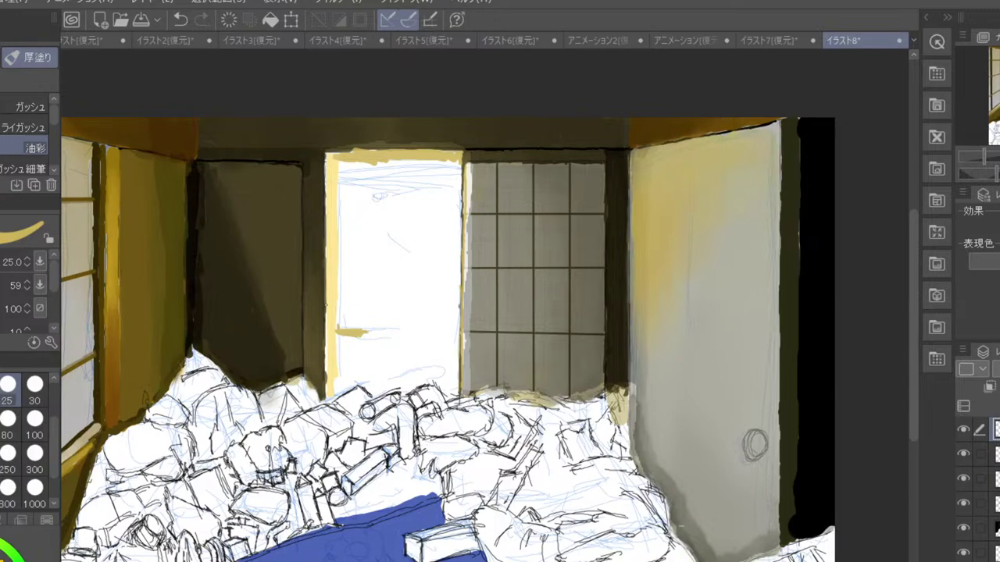
{"action": "key", "text": "ctrl+z"}
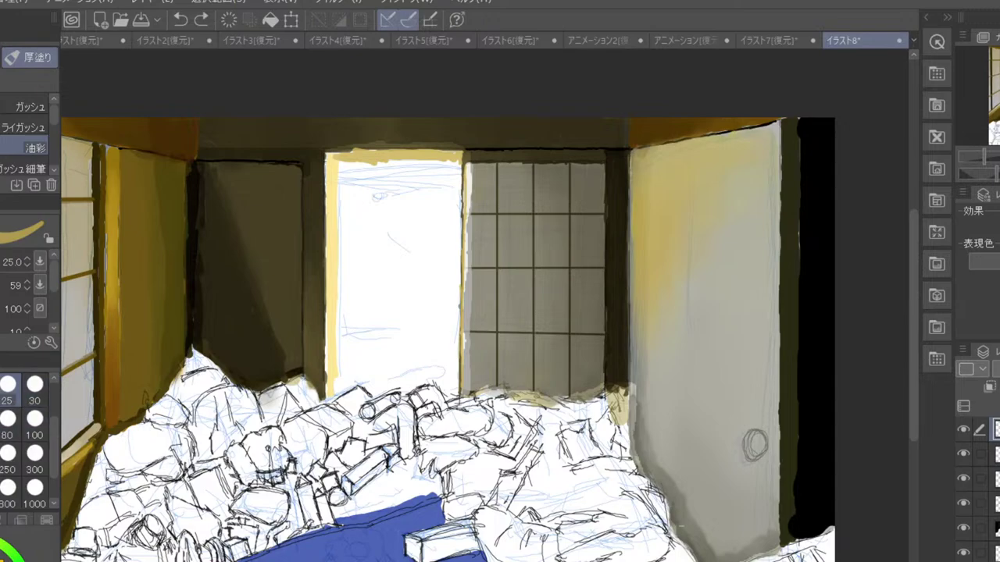
{"action": "left_click", "coordinate": [0, 419]}
{"action": "left_click_drag", "start_coordinate": [346, 332], "coordinate": [360, 333]}
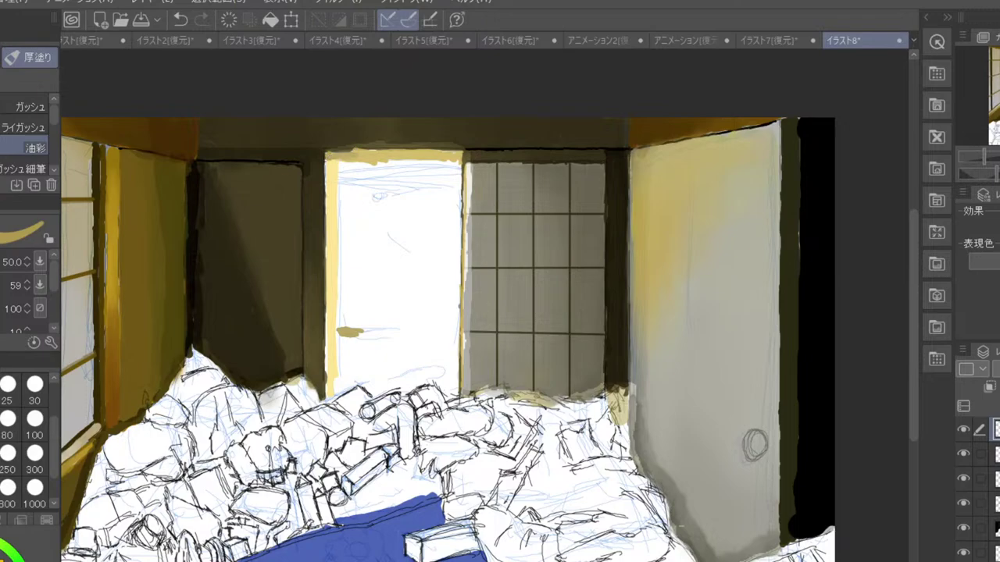
- Blend the dark yellow mark inside the doorway with a size 100 color-mixing brush, undoing the first blend stroke
{"action": "key", "text": "j"}
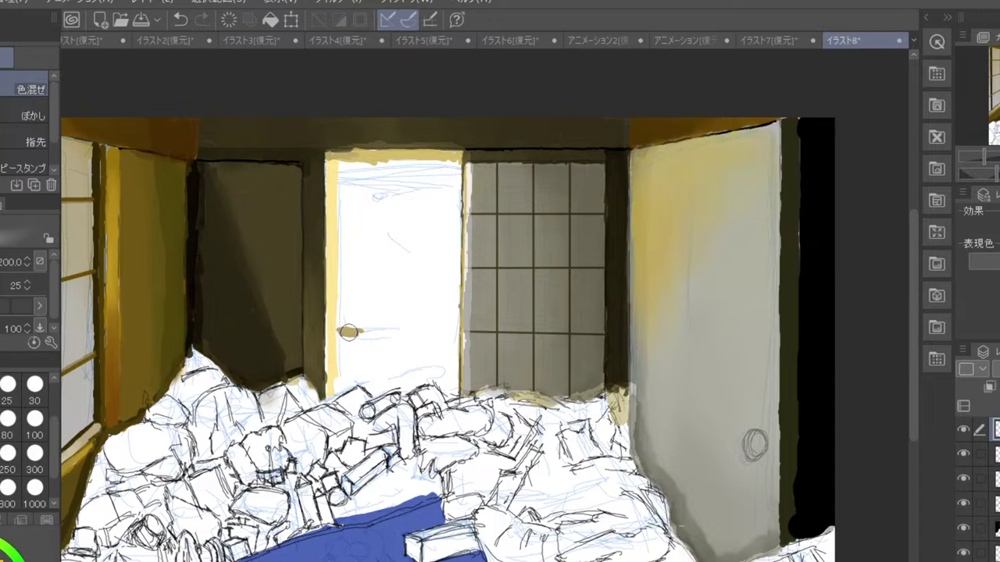
{"action": "left_click_drag", "start_coordinate": [348, 332], "coordinate": [342, 332]}
{"action": "key", "text": "ctrl+z"}
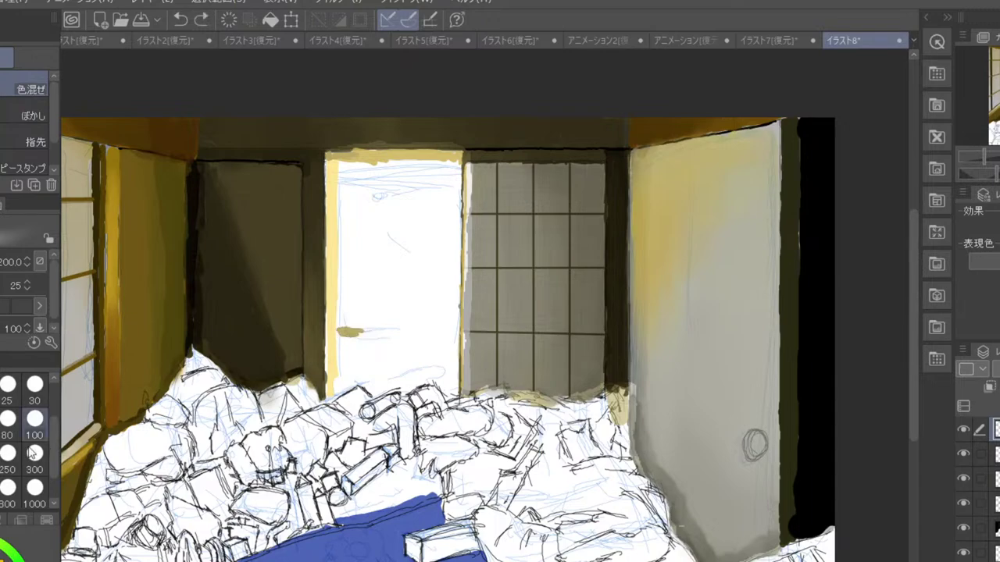
{"action": "left_click", "coordinate": [34, 433]}
{"action": "mouse_move", "coordinate": [336, 333]}
{"action": "left_mouse_down"}
{"action": "mouse_move", "coordinate": [371, 336]}
{"action": "mouse_move", "coordinate": [341, 329]}
{"action": "left_mouse_up"}
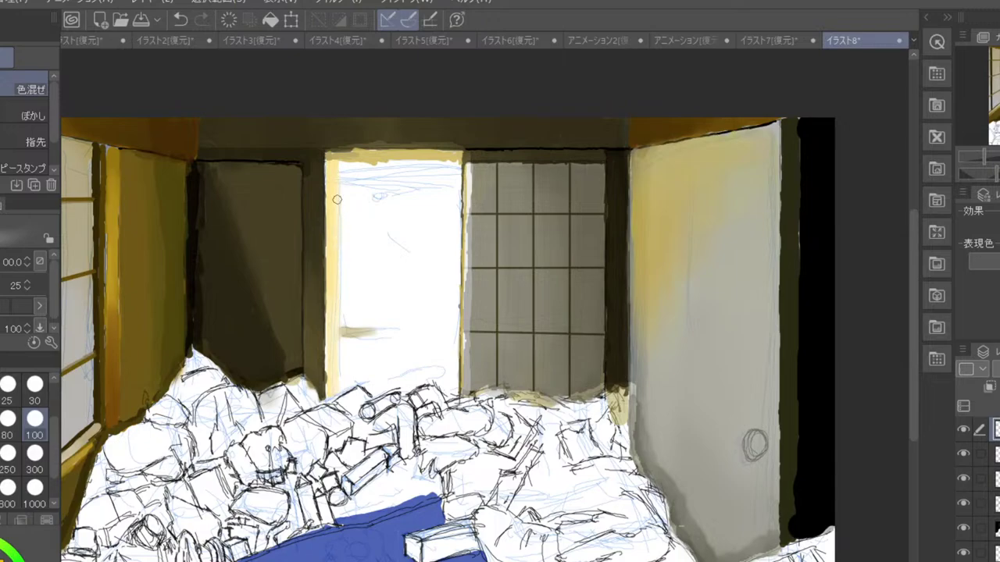
- Blend the yellow along the doorway's top edge and upper corners into the white, and smear the ledge mark farther across
{"action": "mouse_move", "coordinate": [334, 158]}
{"action": "left_mouse_down"}
{"action": "mouse_move", "coordinate": [330, 183]}
{"action": "mouse_move", "coordinate": [370, 146]}
{"action": "mouse_move", "coordinate": [350, 158]}
{"action": "mouse_move", "coordinate": [392, 165]}
{"action": "mouse_move", "coordinate": [360, 163]}
{"action": "mouse_move", "coordinate": [425, 162]}
{"action": "mouse_move", "coordinate": [351, 156]}
{"action": "mouse_move", "coordinate": [427, 152]}
{"action": "mouse_move", "coordinate": [365, 162]}
{"action": "mouse_move", "coordinate": [446, 159]}
{"action": "mouse_move", "coordinate": [455, 195]}
{"action": "left_mouse_up"}
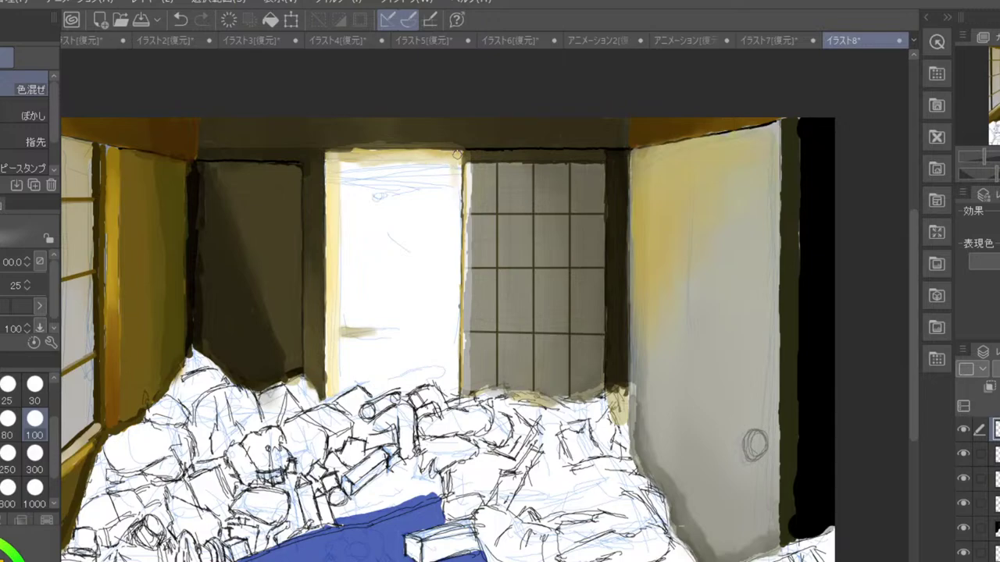
{"action": "left_click_drag", "start_coordinate": [457, 155], "coordinate": [458, 186]}
{"action": "mouse_move", "coordinate": [352, 337]}
{"action": "left_mouse_down"}
{"action": "mouse_move", "coordinate": [373, 334]}
{"action": "mouse_move", "coordinate": [351, 326]}
{"action": "mouse_move", "coordinate": [390, 331]}
{"action": "left_mouse_up"}
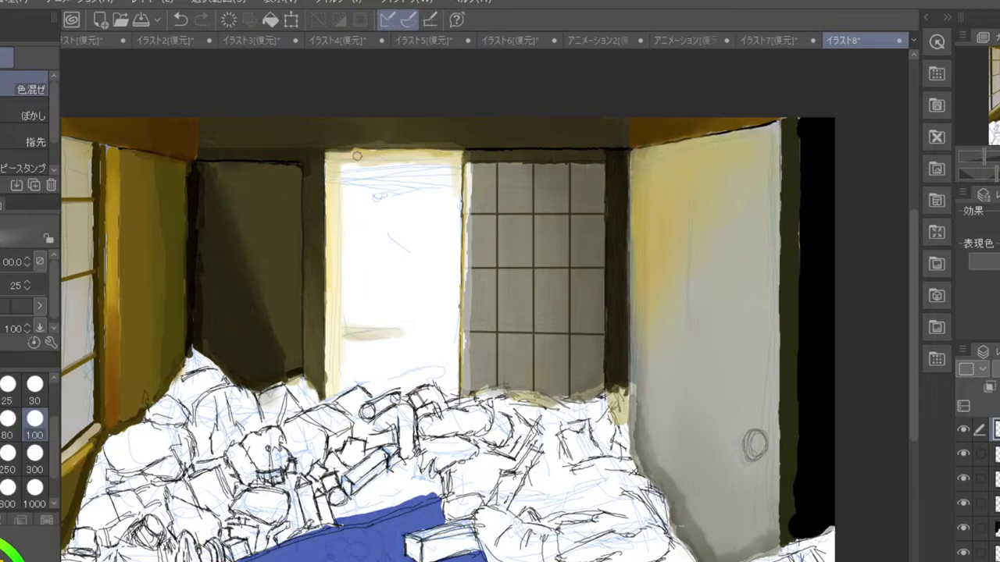
{"action": "scroll", "coordinate": [428, 244], "scroll_direction": "down", "scroll_amount": 2}
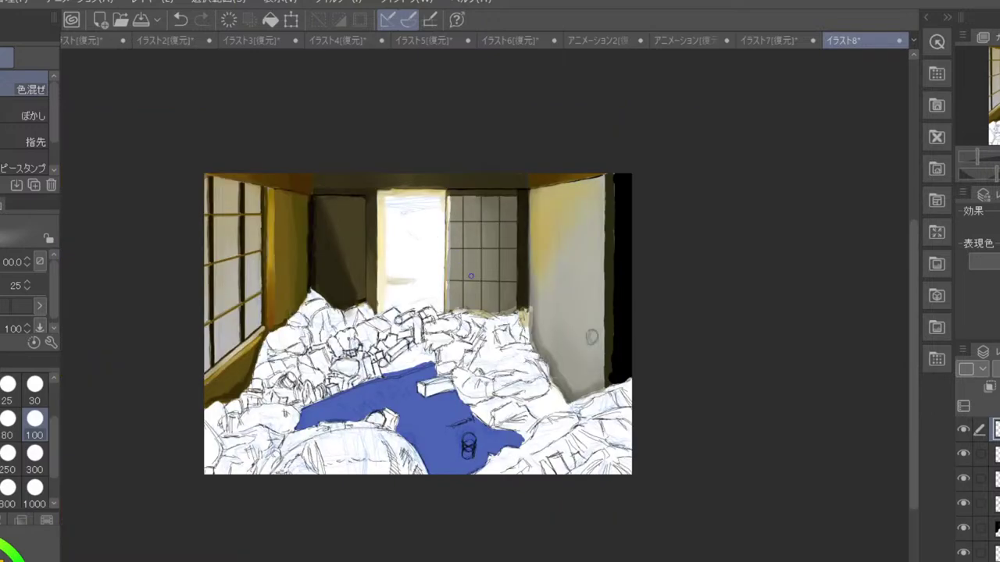
{"action": "scroll", "coordinate": [476, 268], "scroll_direction": "down", "scroll_amount": 2}
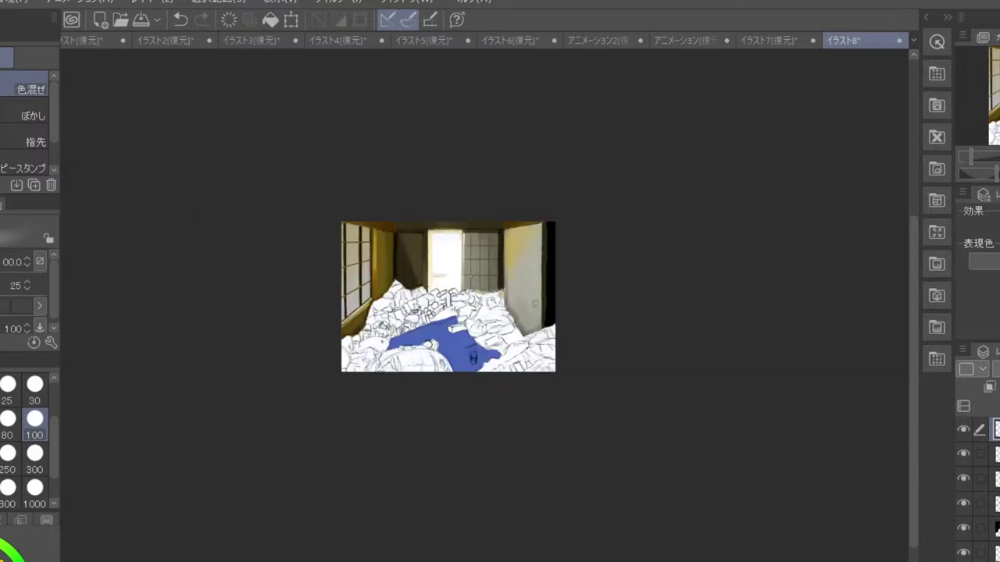
{"action": "scroll", "coordinate": [465, 269], "scroll_direction": "up", "scroll_amount": 2}
{"action": "scroll", "coordinate": [278, 277], "scroll_direction": "up", "scroll_amount": 3}
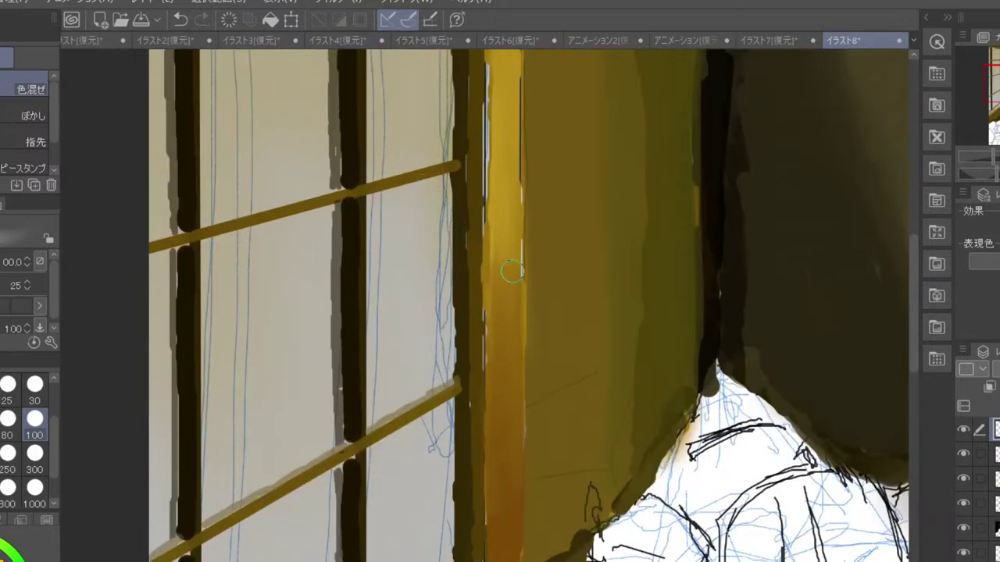
{"action": "scroll", "coordinate": [556, 272], "scroll_direction": "down", "scroll_amount": 1}
{"action": "scroll", "coordinate": [563, 267], "scroll_direction": "down", "scroll_amount": 3}
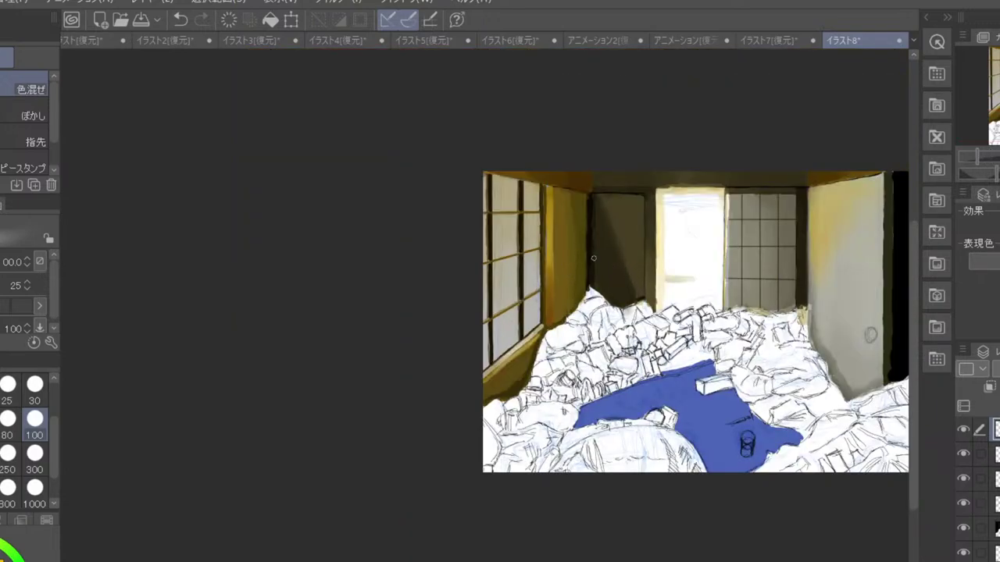
{"action": "scroll", "coordinate": [628, 266], "scroll_direction": "up", "scroll_amount": 3}
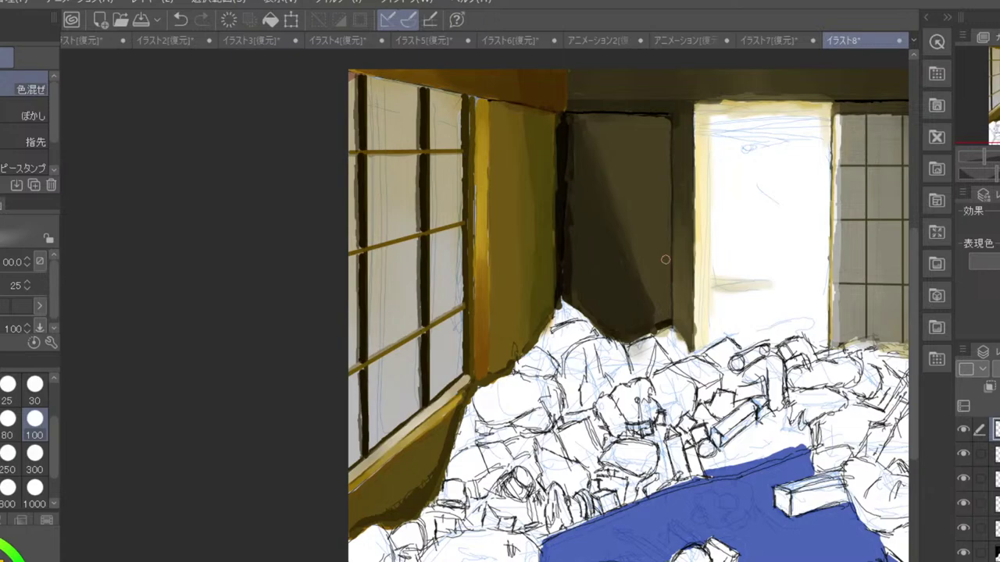
- Paint dark brown strokes with the oil brush at size 50 over the lower end of the light patch on the dark door panel
{"action": "key", "text": "b"}
{"action": "mouse_move", "coordinate": [663, 302]}
{"action": "left_mouse_down"}
{"action": "mouse_move", "coordinate": [666, 316]}
{"action": "mouse_move", "coordinate": [669, 286]}
{"action": "left_mouse_up"}
{"action": "key", "text": "ctrl+z"}
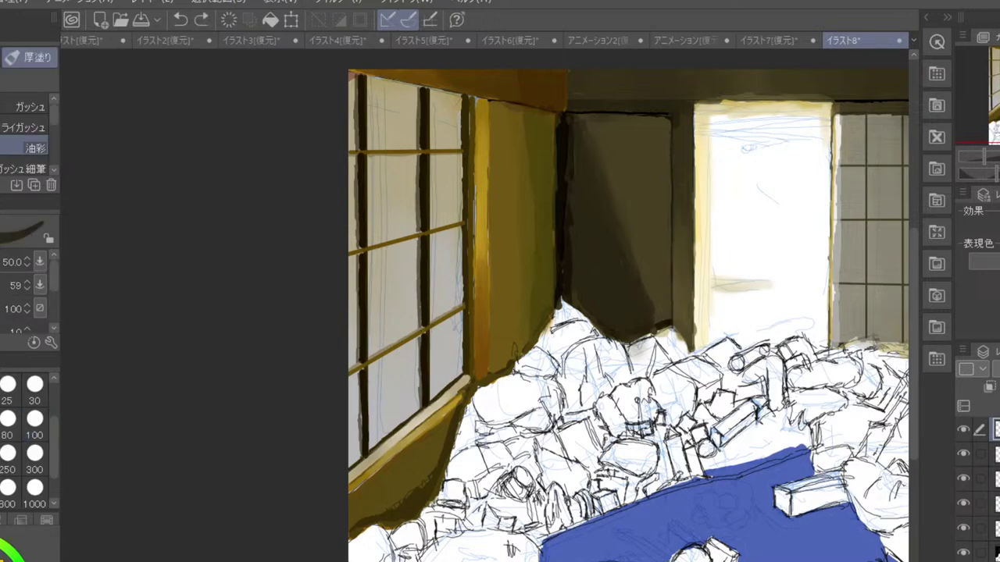
{"action": "key", "text": "ctrl+y"}
{"action": "mouse_move", "coordinate": [669, 288]}
{"action": "left_mouse_down"}
{"action": "mouse_move", "coordinate": [648, 319]}
{"action": "mouse_move", "coordinate": [646, 279]}
{"action": "left_mouse_up"}
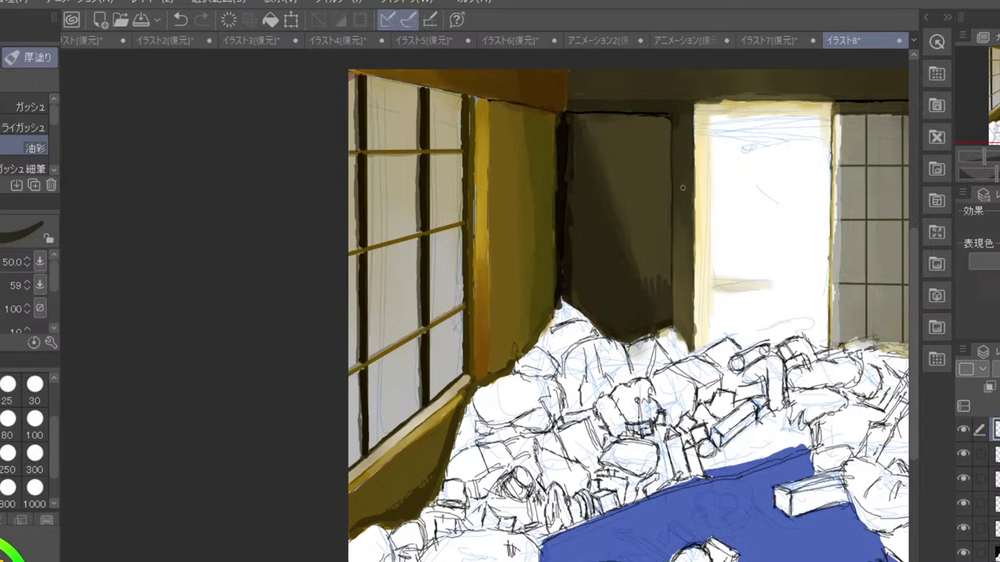
- Blend the new dark strokes upward into the door panel's light patch with the color-mixing brush at size 100
{"action": "key", "text": "j"}
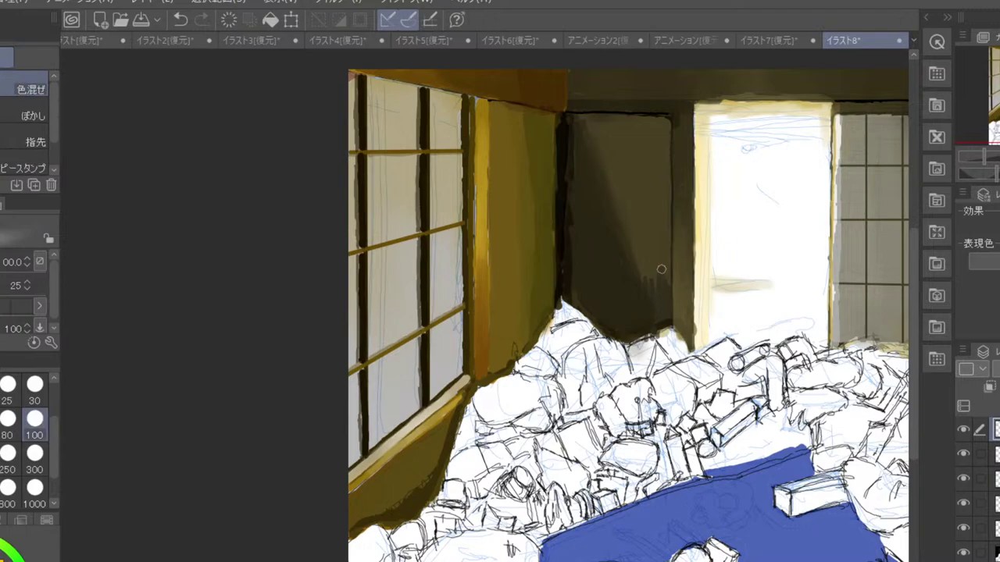
{"action": "mouse_move", "coordinate": [667, 293]}
{"action": "left_mouse_down"}
{"action": "mouse_move", "coordinate": [655, 243]}
{"action": "mouse_move", "coordinate": [649, 297]}
{"action": "mouse_move", "coordinate": [667, 289]}
{"action": "mouse_move", "coordinate": [661, 230]}
{"action": "left_mouse_up"}
{"action": "scroll", "coordinate": [648, 258], "scroll_direction": "down", "scroll_amount": 3}
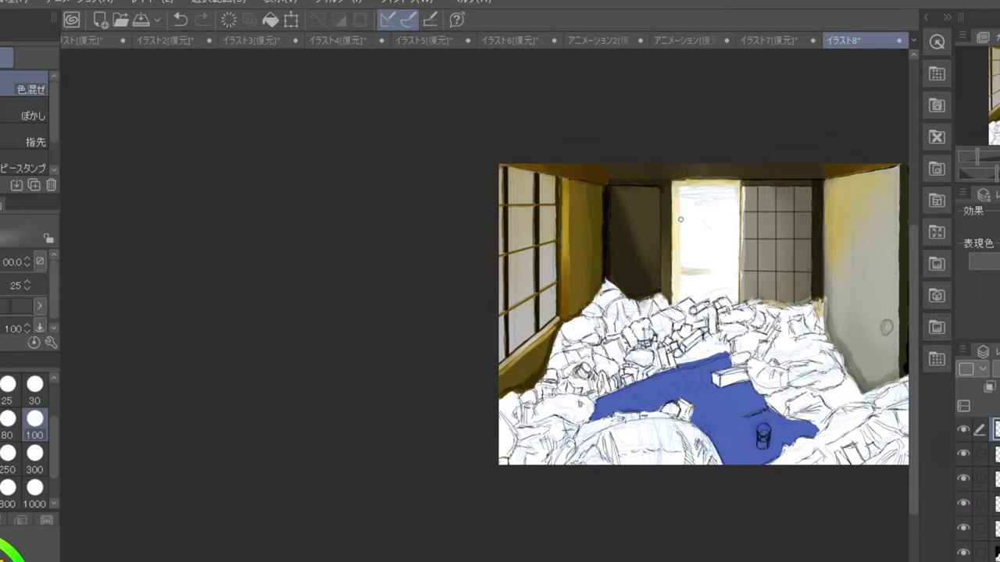
- Paint the round recessed handle on the large grey sliding door, outlining it in dark grey and filling its center
{"action": "scroll", "coordinate": [865, 263], "scroll_direction": "up", "scroll_amount": 3}
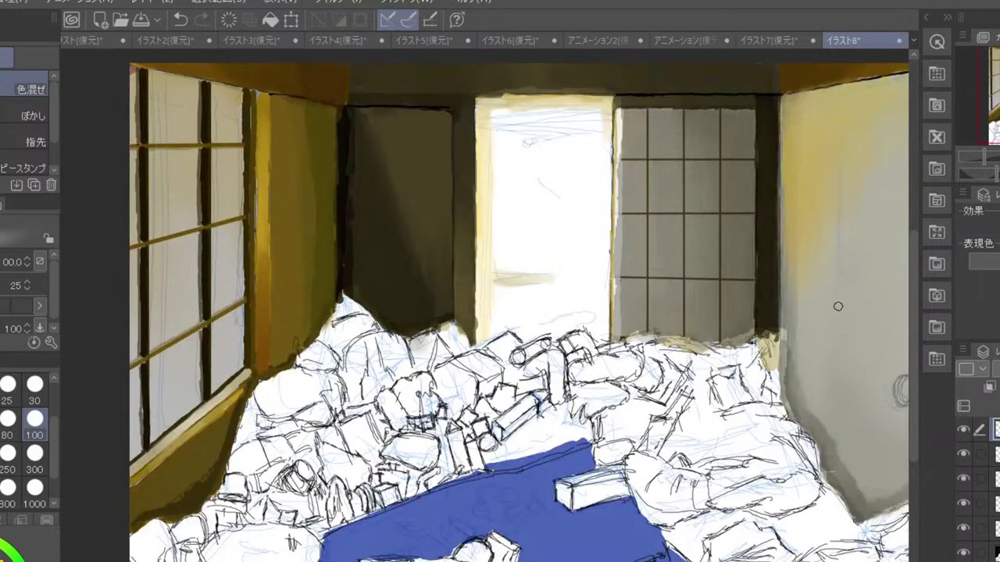
{"action": "left_click_drag", "start_coordinate": [757, 366], "coordinate": [535, 314]}
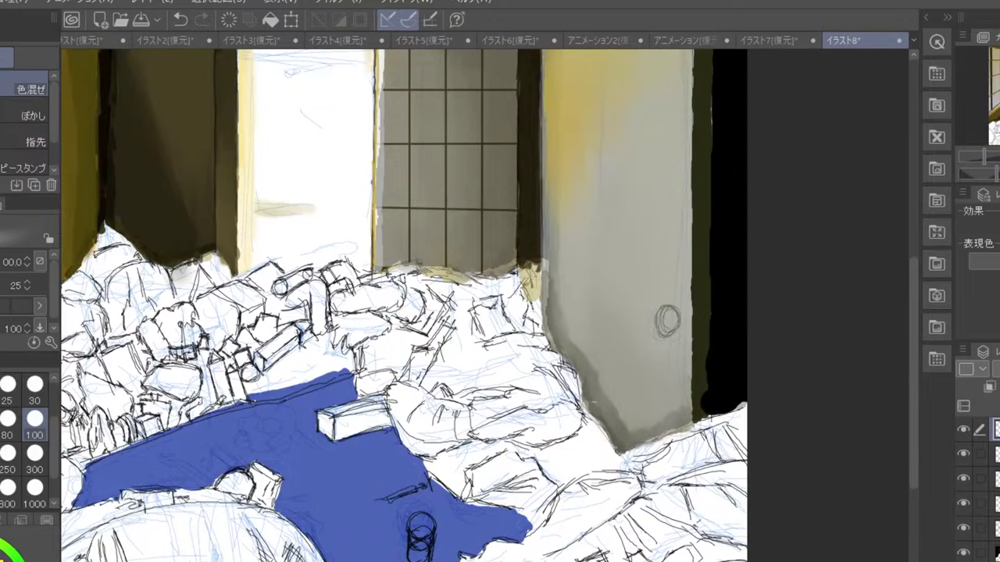
{"action": "key", "text": "b"}
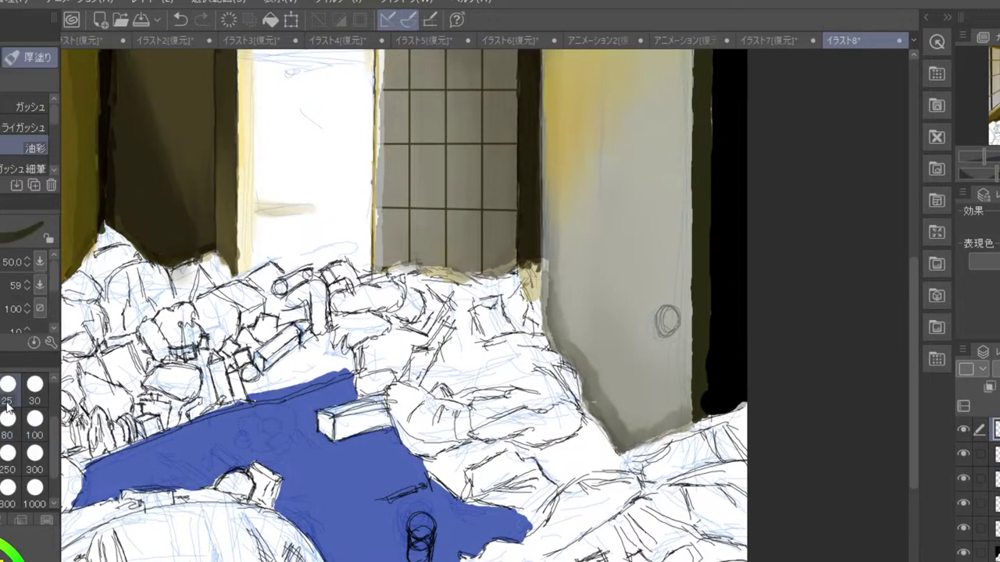
{"action": "mouse_move", "coordinate": [663, 318]}
{"action": "left_mouse_down"}
{"action": "mouse_move", "coordinate": [664, 309]}
{"action": "mouse_move", "coordinate": [663, 327]}
{"action": "mouse_move", "coordinate": [677, 325]}
{"action": "mouse_move", "coordinate": [660, 325]}
{"action": "mouse_move", "coordinate": [663, 310]}
{"action": "left_mouse_up"}
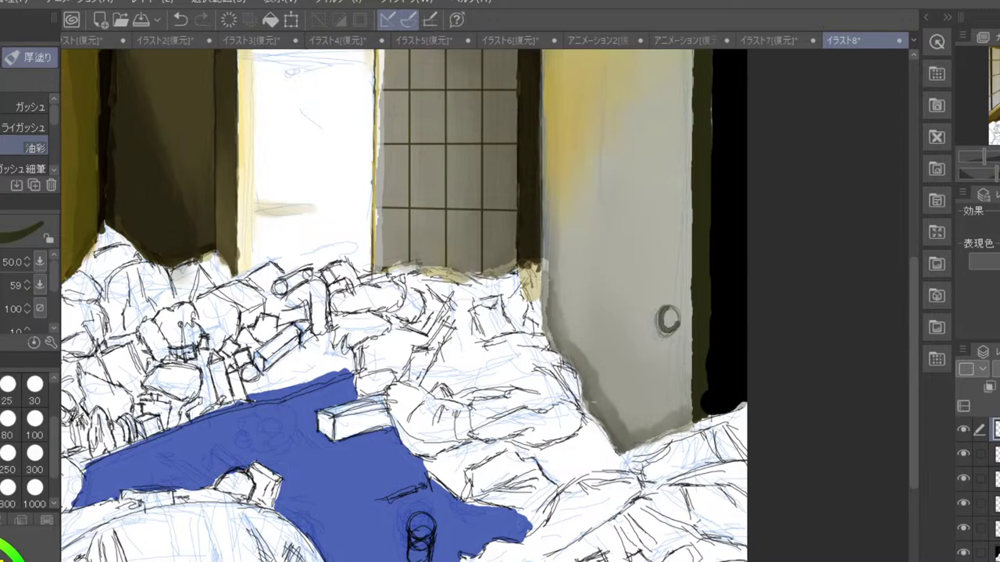
{"action": "mouse_move", "coordinate": [673, 321]}
{"action": "left_mouse_down"}
{"action": "mouse_move", "coordinate": [671, 311]}
{"action": "mouse_move", "coordinate": [673, 320]}
{"action": "left_mouse_up"}
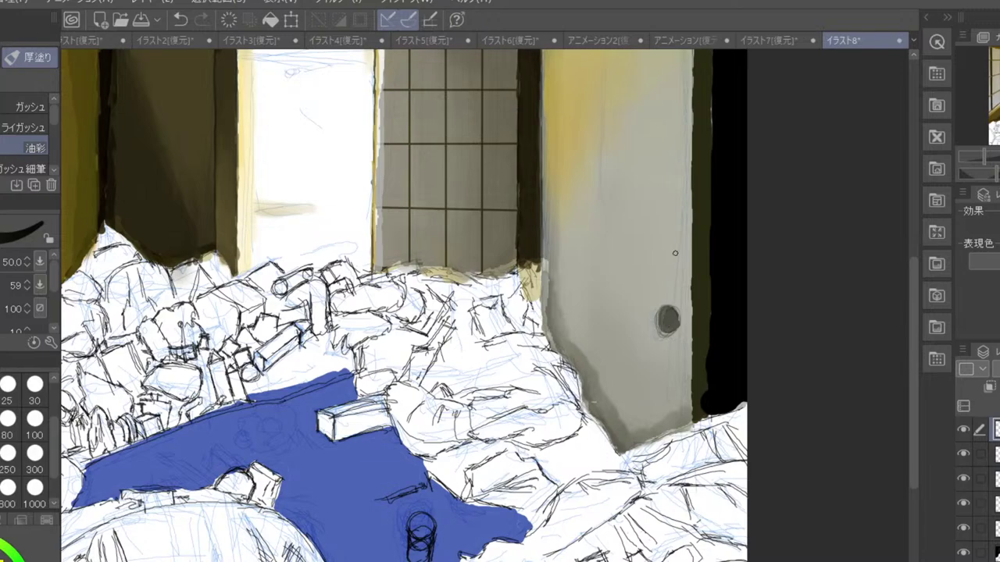
{"action": "scroll", "coordinate": [690, 194], "scroll_direction": "down", "scroll_amount": 4}
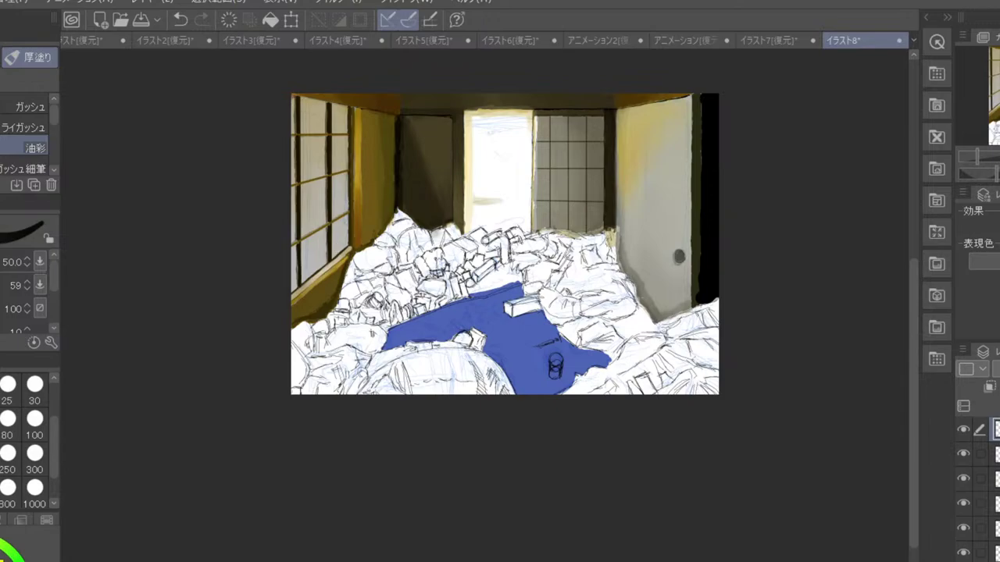
- Try painting solid white over the lowest window panes with the oil brush at size 300, and undo the strokes
{"action": "key", "text": "x"}
{"action": "scroll", "coordinate": [291, 211], "scroll_direction": "up", "scroll_amount": 2}
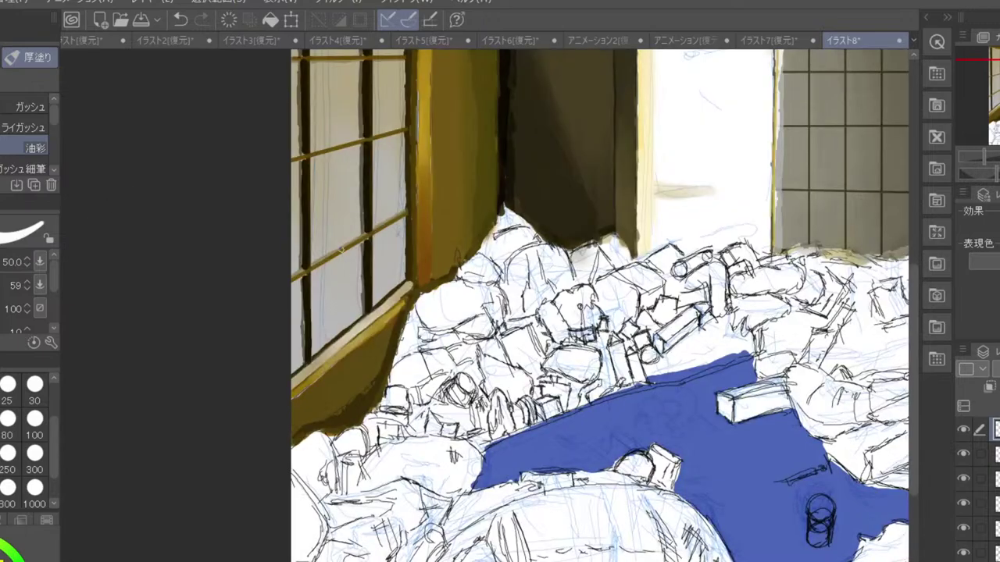
{"action": "left_click", "coordinate": [26, 464]}
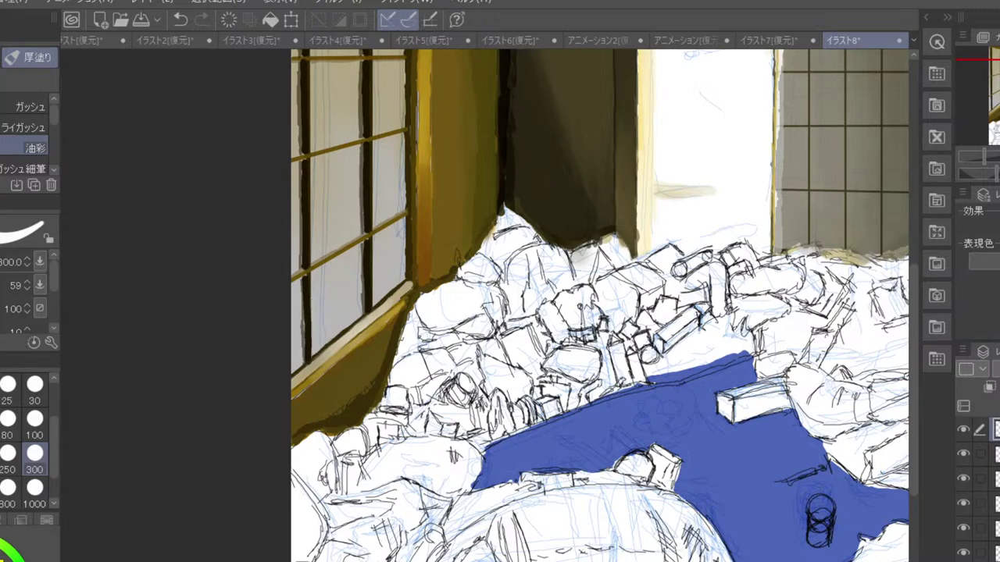
{"action": "left_click_drag", "start_coordinate": [296, 359], "coordinate": [328, 305]}
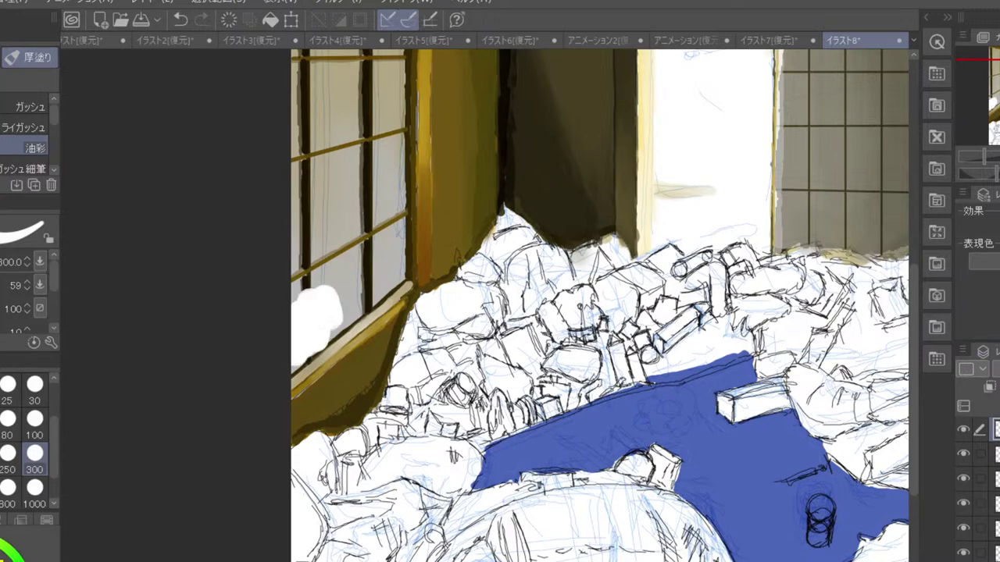
{"action": "key", "text": "ctrl+z"}
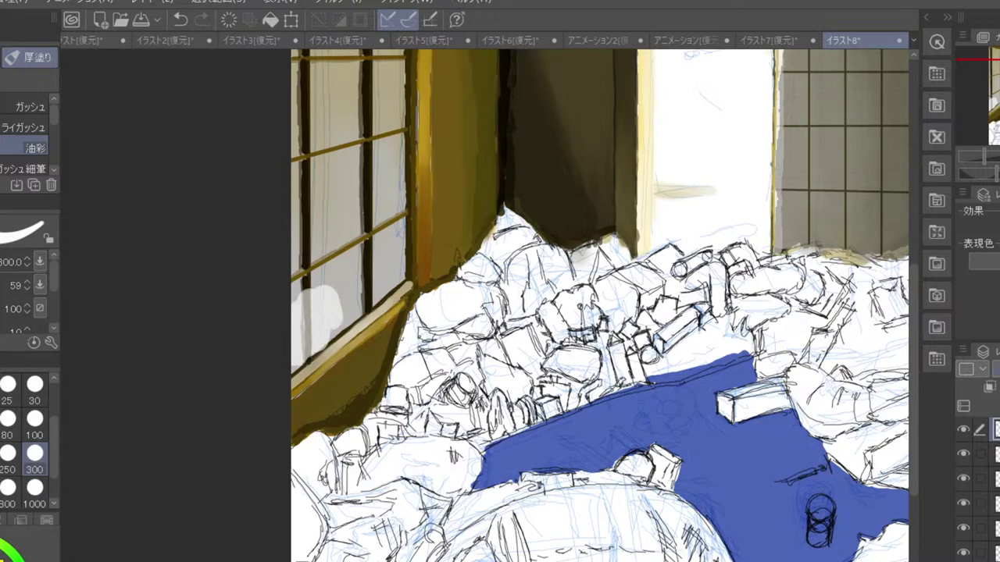
{"action": "mouse_move", "coordinate": [302, 344]}
{"action": "left_mouse_down"}
{"action": "mouse_move", "coordinate": [288, 356]}
{"action": "mouse_move", "coordinate": [344, 312]}
{"action": "left_mouse_up"}
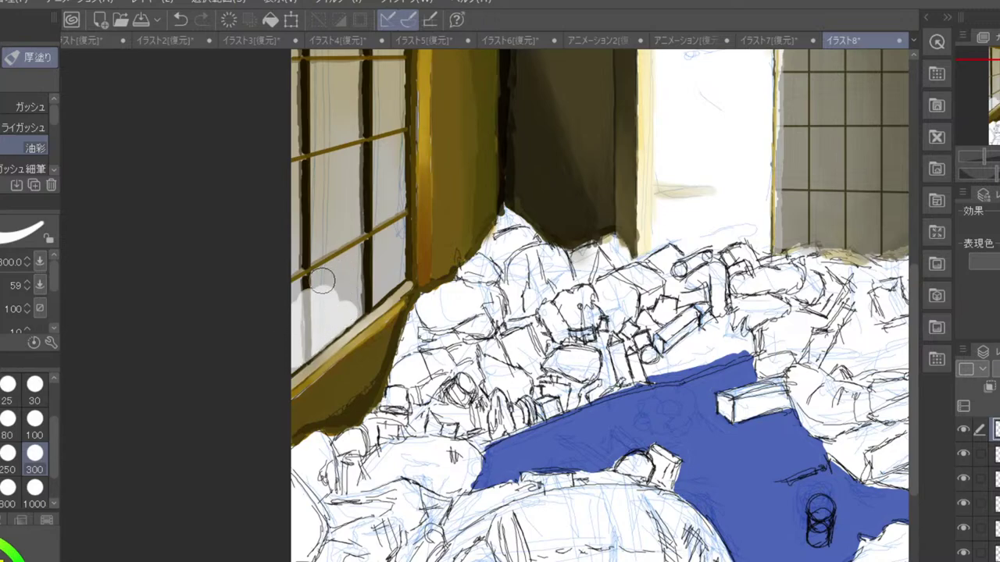
{"action": "key", "text": "ctrl+z"}
{"action": "key", "text": "ctrl+z"}
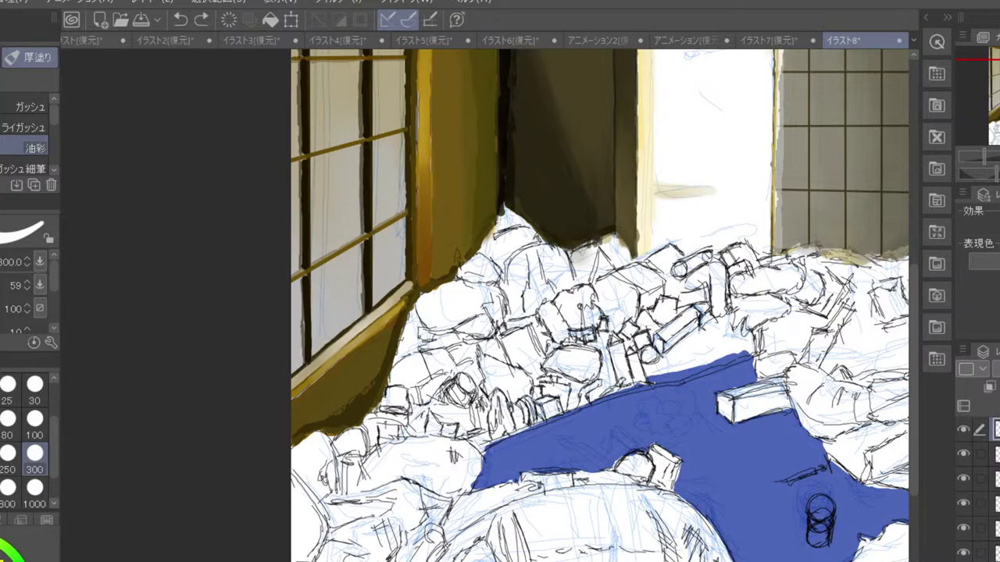
- Try a white glow on the lowest window panes with a size 100 brush, comparing it through undo and redo
{"action": "left_click", "coordinate": [326, 310]}
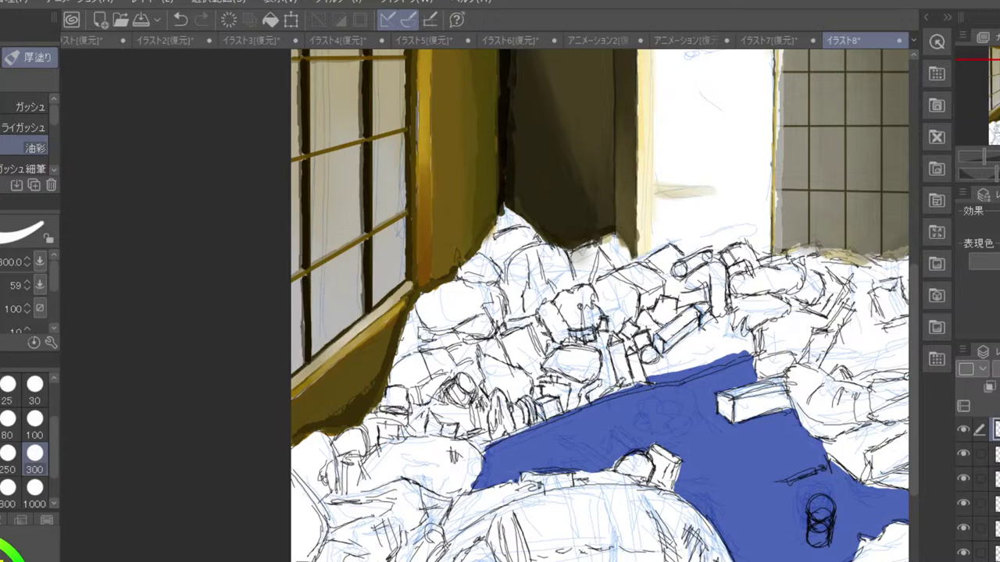
{"action": "left_click", "coordinate": [34, 437]}
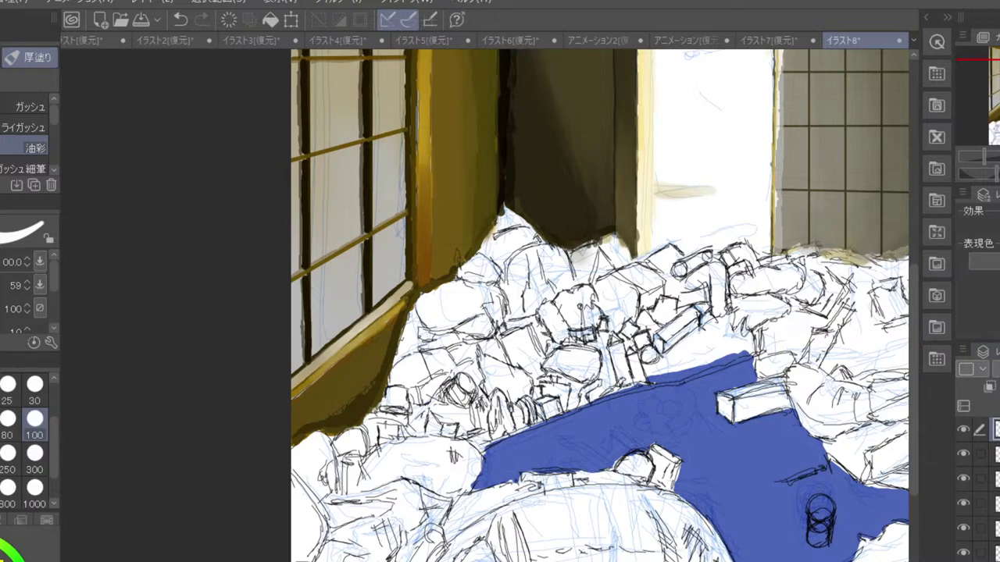
{"action": "left_click_drag", "start_coordinate": [303, 361], "coordinate": [328, 308]}
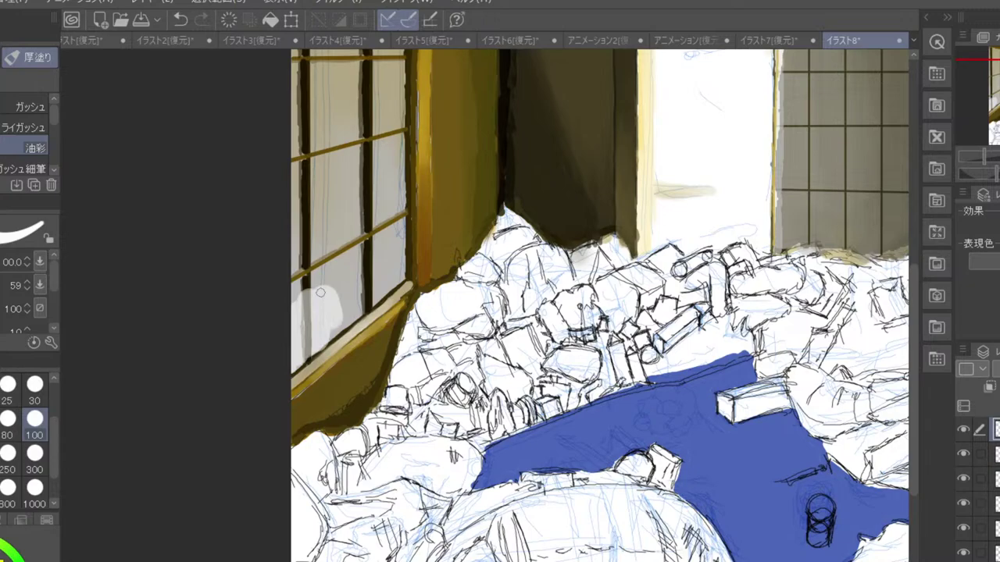
{"action": "key", "text": "ctrl+z"}
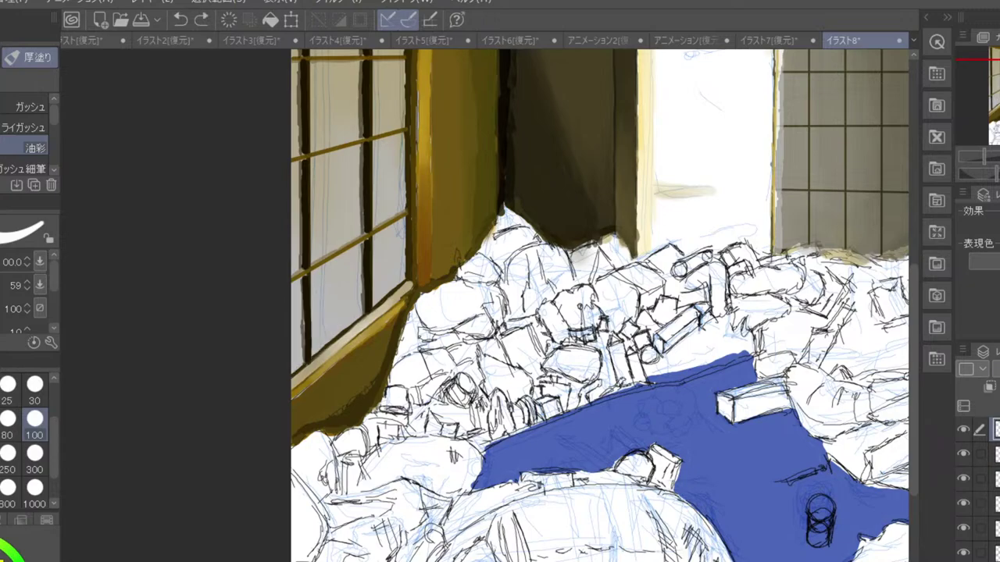
{"action": "key", "text": "ctrl+y"}
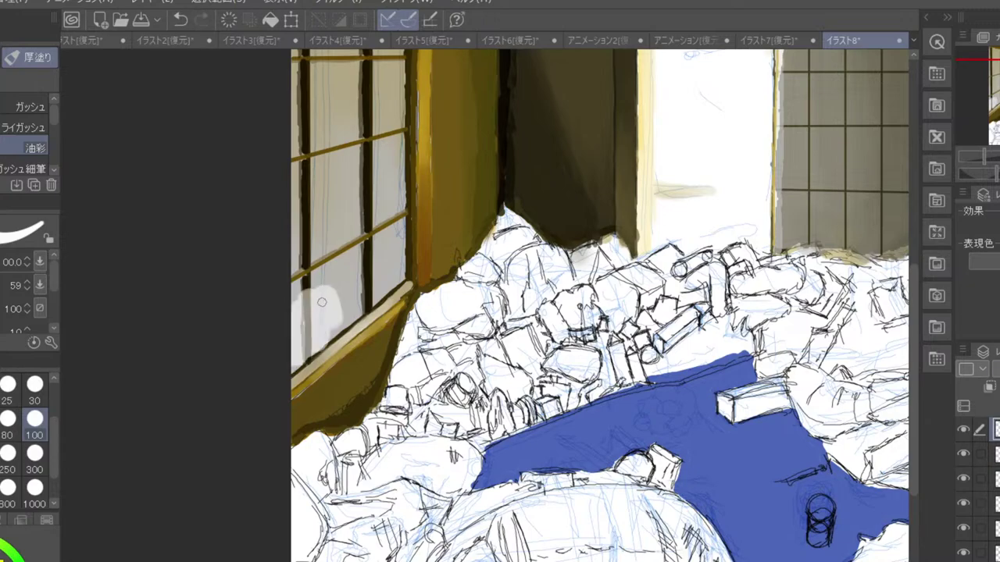
{"action": "key", "text": "ctrl+z"}
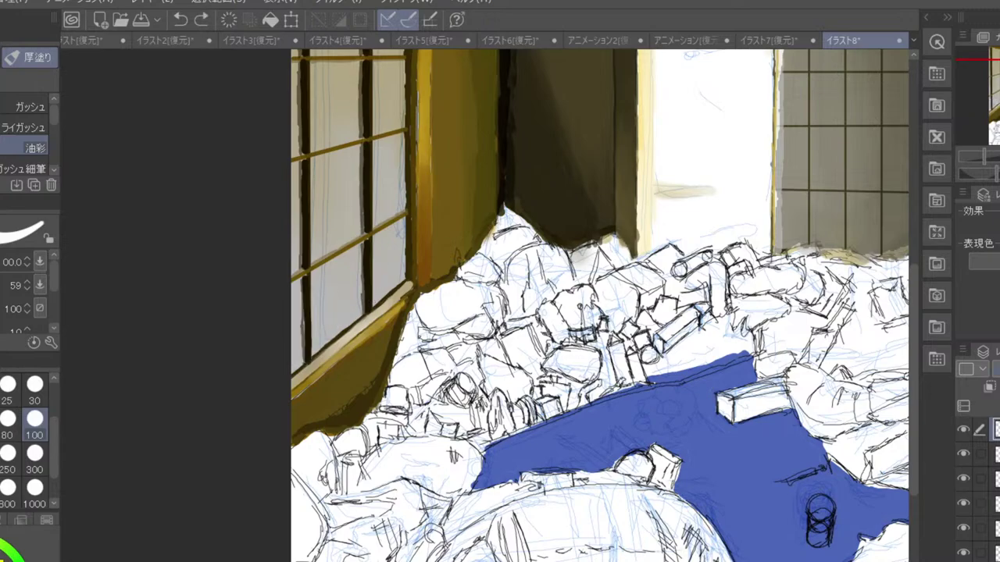
{"action": "key", "text": "ctrl+y"}
{"action": "left_click_drag", "start_coordinate": [322, 289], "coordinate": [318, 342]}
- Try white strokes along the bottoms of the lowest window panes with a size 80 brush, and undo them all
{"action": "key", "text": "bracketleft"}
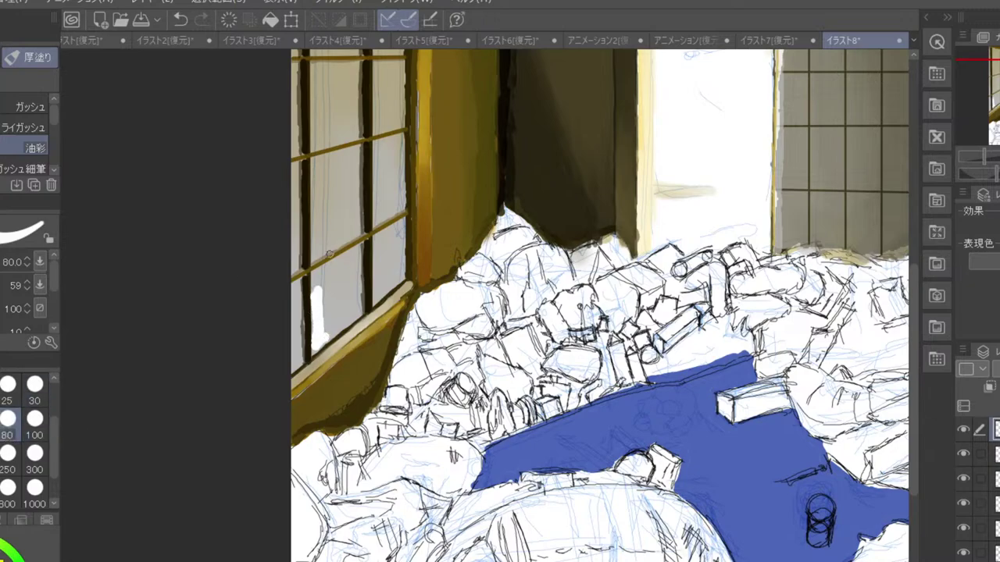
{"action": "mouse_move", "coordinate": [319, 294]}
{"action": "left_mouse_down"}
{"action": "mouse_move", "coordinate": [316, 348]}
{"action": "mouse_move", "coordinate": [334, 282]}
{"action": "mouse_move", "coordinate": [332, 320]}
{"action": "mouse_move", "coordinate": [314, 350]}
{"action": "mouse_move", "coordinate": [354, 320]}
{"action": "mouse_move", "coordinate": [357, 298]}
{"action": "mouse_move", "coordinate": [328, 334]}
{"action": "mouse_move", "coordinate": [358, 315]}
{"action": "mouse_move", "coordinate": [359, 299]}
{"action": "mouse_move", "coordinate": [348, 322]}
{"action": "mouse_move", "coordinate": [325, 328]}
{"action": "left_mouse_up"}
{"action": "key", "text": "ctrl+z"}
{"action": "key", "text": "ctrl+z"}
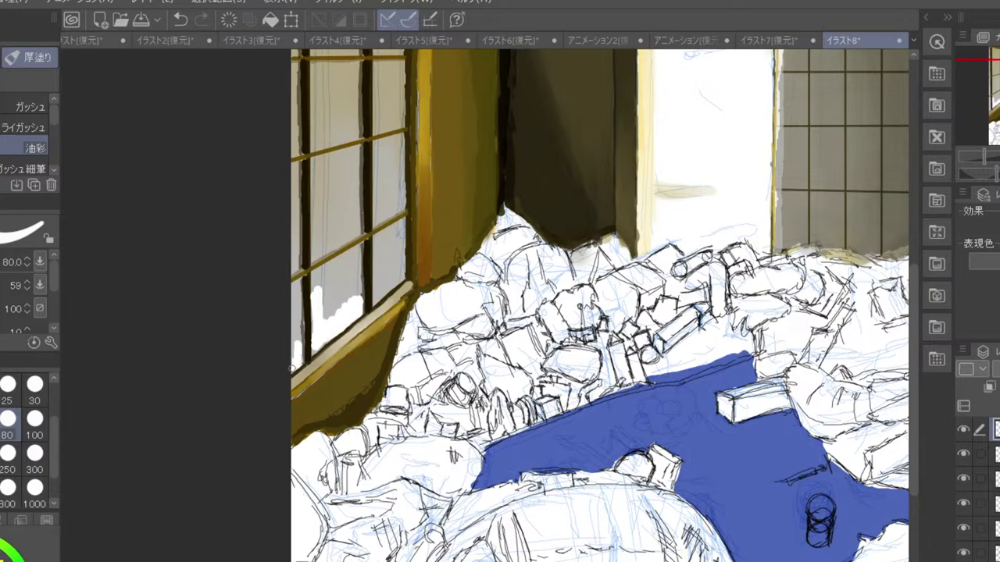
{"action": "left_click_drag", "start_coordinate": [292, 368], "coordinate": [291, 358]}
{"action": "left_click_drag", "start_coordinate": [379, 293], "coordinate": [379, 285]}
{"action": "key", "text": "ctrl+z"}
{"action": "key", "text": "ctrl+z"}
{"action": "key", "text": "ctrl+z"}
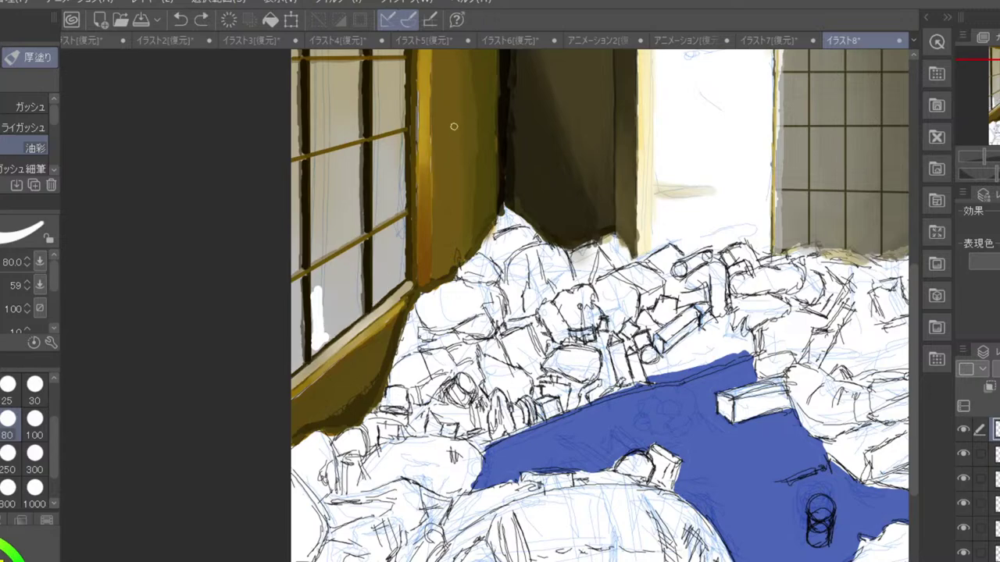
{"action": "key", "text": "ctrl+z"}
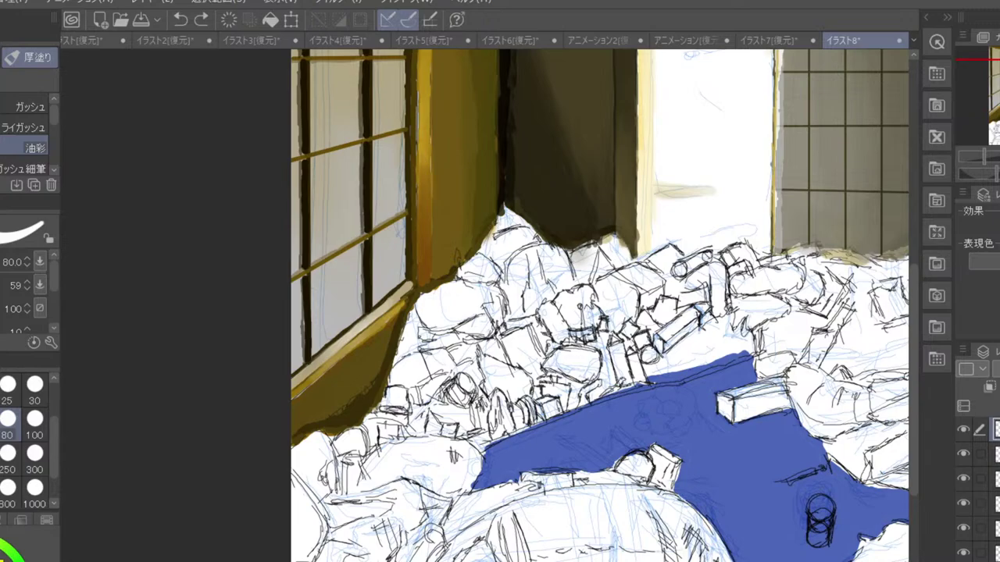
- Try a dab of a sampled grey low in the middle bottom window pane, and undo it
{"action": "left_click", "coordinate": [348, 292], "text": "alt"}
{"action": "left_click_drag", "start_coordinate": [329, 323], "coordinate": [334, 308]}
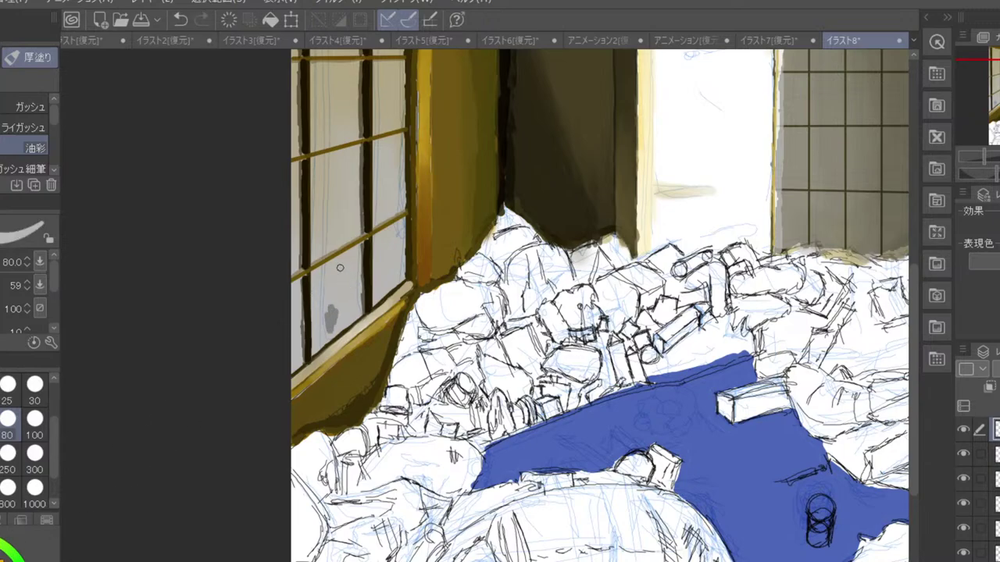
{"action": "key", "text": "ctrl+z"}
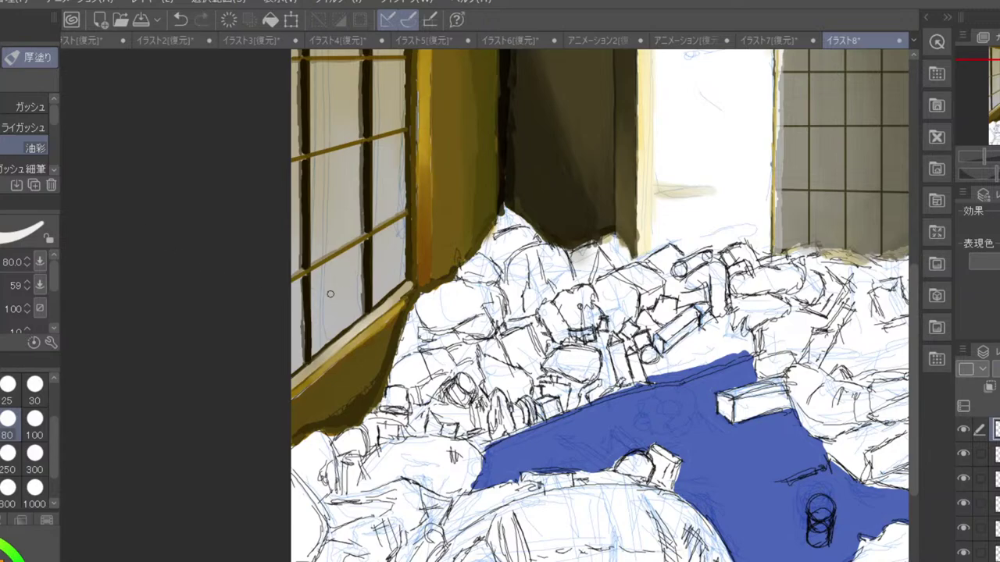
- Paint off-white along the bottoms of the lowest window panes at size 80 and start blending it upward with a size 100 color-mixing brush
{"action": "mouse_move", "coordinate": [320, 308]}
{"action": "left_mouse_down"}
{"action": "mouse_move", "coordinate": [317, 347]}
{"action": "mouse_move", "coordinate": [355, 314]}
{"action": "mouse_move", "coordinate": [353, 284]}
{"action": "mouse_move", "coordinate": [342, 321]}
{"action": "mouse_move", "coordinate": [335, 307]}
{"action": "mouse_move", "coordinate": [320, 334]}
{"action": "left_mouse_up"}
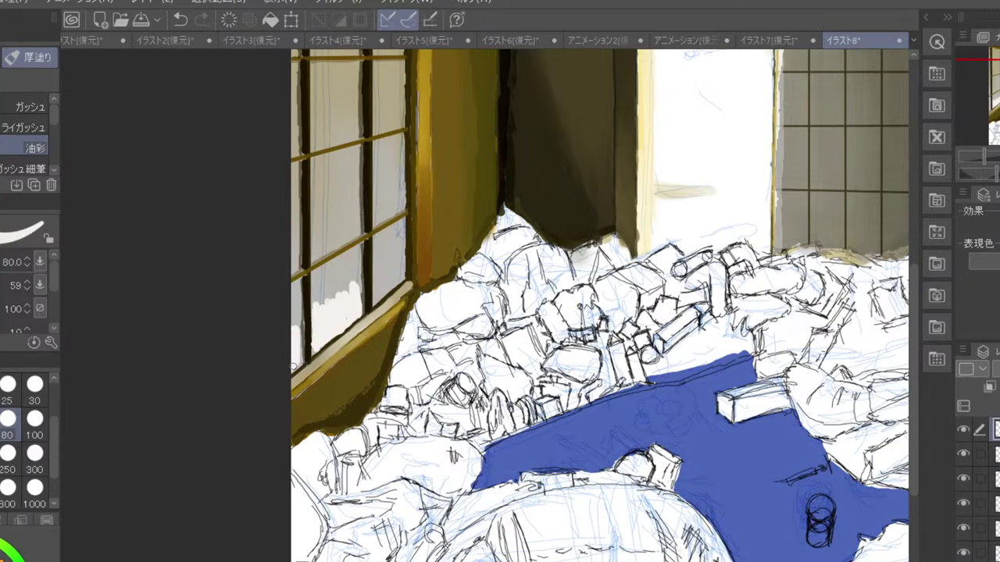
{"action": "mouse_move", "coordinate": [377, 282]}
{"action": "left_mouse_down"}
{"action": "mouse_move", "coordinate": [376, 295]}
{"action": "mouse_move", "coordinate": [400, 276]}
{"action": "left_mouse_up"}
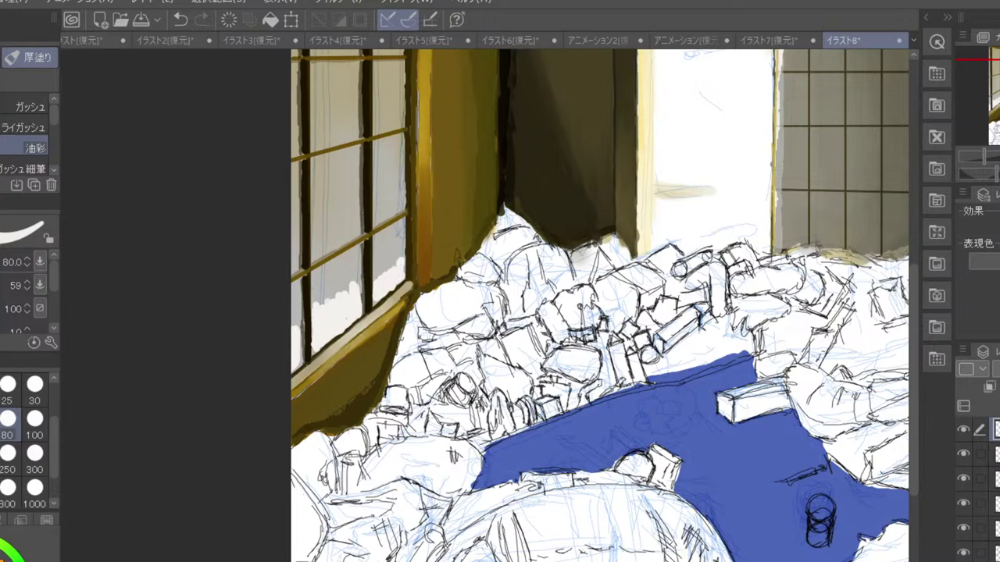
{"action": "key", "text": "j"}
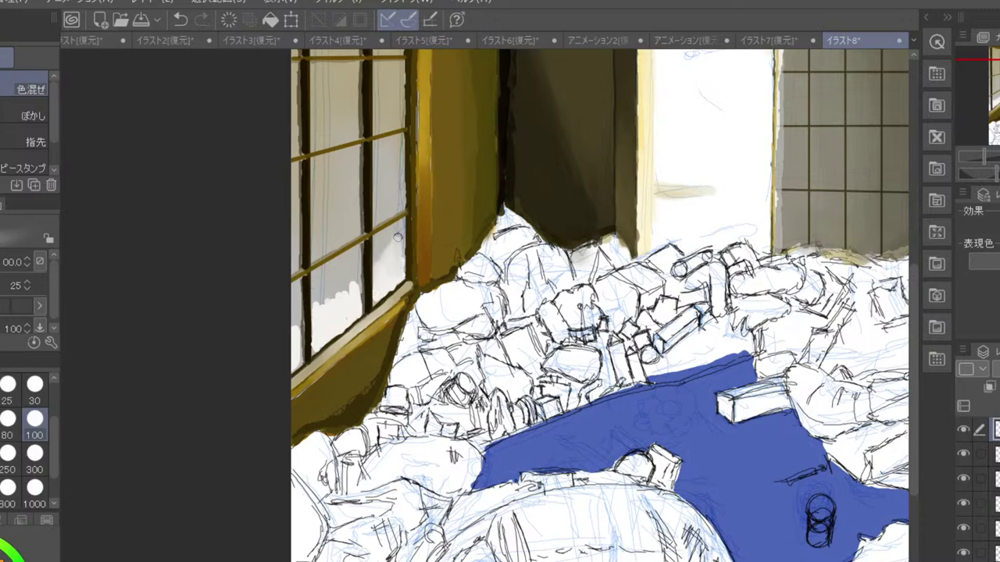
{"action": "mouse_move", "coordinate": [381, 273]}
{"action": "left_mouse_down"}
{"action": "mouse_move", "coordinate": [378, 204]}
{"action": "mouse_move", "coordinate": [400, 274]}
{"action": "left_mouse_up"}
{"action": "left_click_drag", "start_coordinate": [348, 305], "coordinate": [354, 250]}
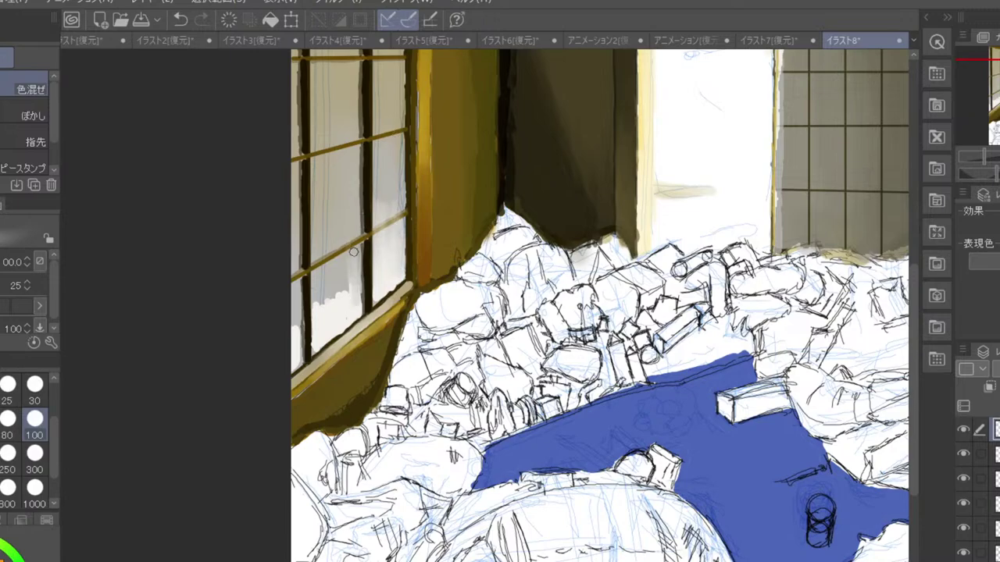
- Blend the off-white light up through the lowest window panes and into the panes above with the color-mixing brush at size 200
{"action": "left_click", "coordinate": [0, 459]}
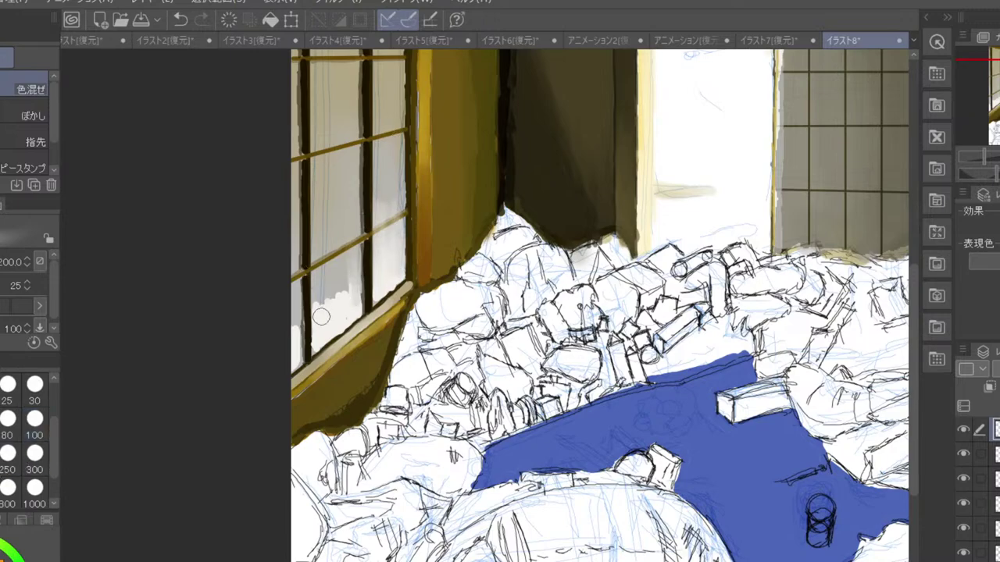
{"action": "mouse_move", "coordinate": [319, 312]}
{"action": "left_mouse_down"}
{"action": "mouse_move", "coordinate": [318, 269]}
{"action": "mouse_move", "coordinate": [325, 333]}
{"action": "mouse_move", "coordinate": [336, 238]}
{"action": "mouse_move", "coordinate": [352, 311]}
{"action": "mouse_move", "coordinate": [349, 219]}
{"action": "mouse_move", "coordinate": [324, 316]}
{"action": "mouse_move", "coordinate": [309, 205]}
{"action": "mouse_move", "coordinate": [311, 306]}
{"action": "mouse_move", "coordinate": [294, 347]}
{"action": "mouse_move", "coordinate": [283, 263]}
{"action": "mouse_move", "coordinate": [297, 358]}
{"action": "mouse_move", "coordinate": [289, 300]}
{"action": "left_mouse_up"}
{"action": "mouse_move", "coordinate": [336, 324]}
{"action": "left_mouse_down"}
{"action": "mouse_move", "coordinate": [324, 189]}
{"action": "mouse_move", "coordinate": [350, 298]}
{"action": "mouse_move", "coordinate": [350, 225]}
{"action": "mouse_move", "coordinate": [386, 282]}
{"action": "mouse_move", "coordinate": [389, 175]}
{"action": "mouse_move", "coordinate": [400, 245]}
{"action": "mouse_move", "coordinate": [378, 245]}
{"action": "mouse_move", "coordinate": [352, 177]}
{"action": "mouse_move", "coordinate": [344, 233]}
{"action": "mouse_move", "coordinate": [315, 246]}
{"action": "mouse_move", "coordinate": [301, 149]}
{"action": "mouse_move", "coordinate": [291, 270]}
{"action": "mouse_move", "coordinate": [288, 253]}
{"action": "mouse_move", "coordinate": [334, 238]}
{"action": "mouse_move", "coordinate": [328, 202]}
{"action": "mouse_move", "coordinate": [322, 242]}
{"action": "mouse_move", "coordinate": [355, 228]}
{"action": "left_mouse_up"}
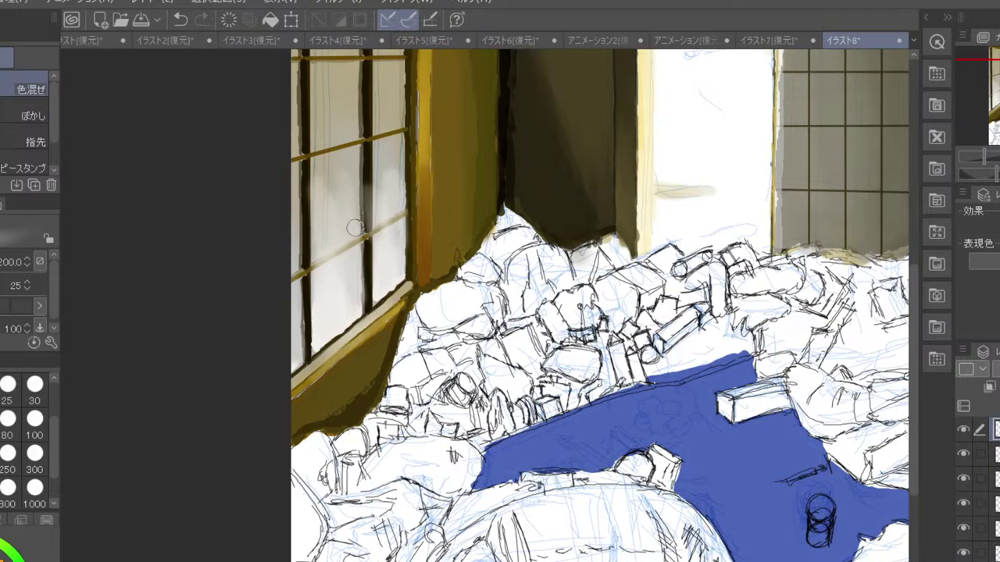
{"action": "mouse_move", "coordinate": [387, 190]}
{"action": "left_mouse_down"}
{"action": "mouse_move", "coordinate": [378, 220]}
{"action": "mouse_move", "coordinate": [355, 198]}
{"action": "mouse_move", "coordinate": [366, 202]}
{"action": "mouse_move", "coordinate": [387, 180]}
{"action": "mouse_move", "coordinate": [387, 150]}
{"action": "left_mouse_up"}
{"action": "scroll", "coordinate": [371, 178], "scroll_direction": "down", "scroll_amount": 3}
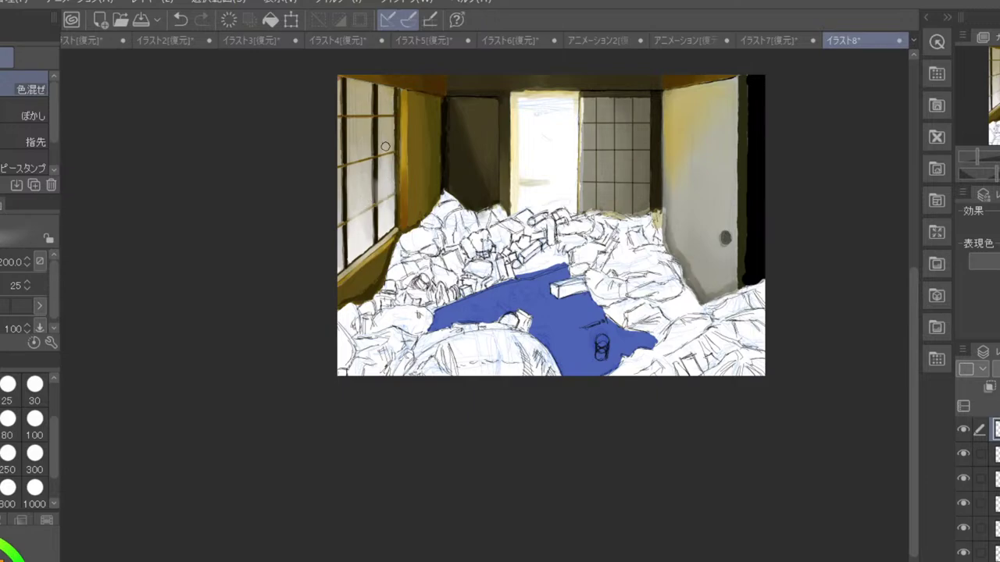
- Blend the light further into the middle panes of the paper window with the color-mixing brush at size 200
{"action": "mouse_move", "coordinate": [361, 197]}
{"action": "left_mouse_down"}
{"action": "mouse_move", "coordinate": [351, 236]}
{"action": "mouse_move", "coordinate": [364, 217]}
{"action": "mouse_move", "coordinate": [374, 243]}
{"action": "mouse_move", "coordinate": [371, 198]}
{"action": "mouse_move", "coordinate": [388, 223]}
{"action": "mouse_move", "coordinate": [384, 186]}
{"action": "mouse_move", "coordinate": [388, 224]}
{"action": "mouse_move", "coordinate": [375, 231]}
{"action": "mouse_move", "coordinate": [387, 225]}
{"action": "mouse_move", "coordinate": [383, 154]}
{"action": "mouse_move", "coordinate": [387, 195]}
{"action": "mouse_move", "coordinate": [362, 200]}
{"action": "mouse_move", "coordinate": [359, 150]}
{"action": "mouse_move", "coordinate": [363, 203]}
{"action": "mouse_move", "coordinate": [355, 179]}
{"action": "left_mouse_up"}
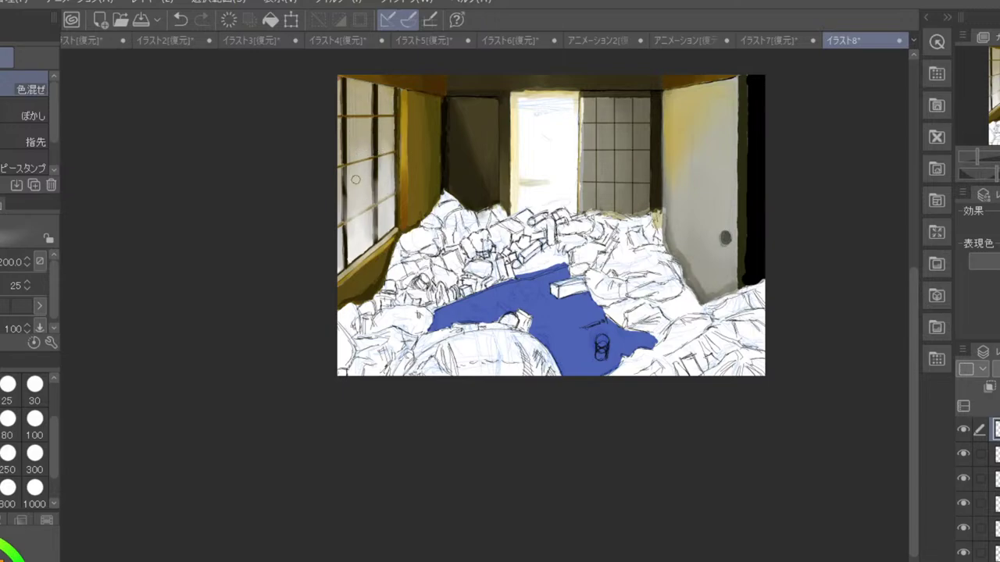
{"action": "scroll", "coordinate": [375, 153], "scroll_direction": "up", "scroll_amount": 2}
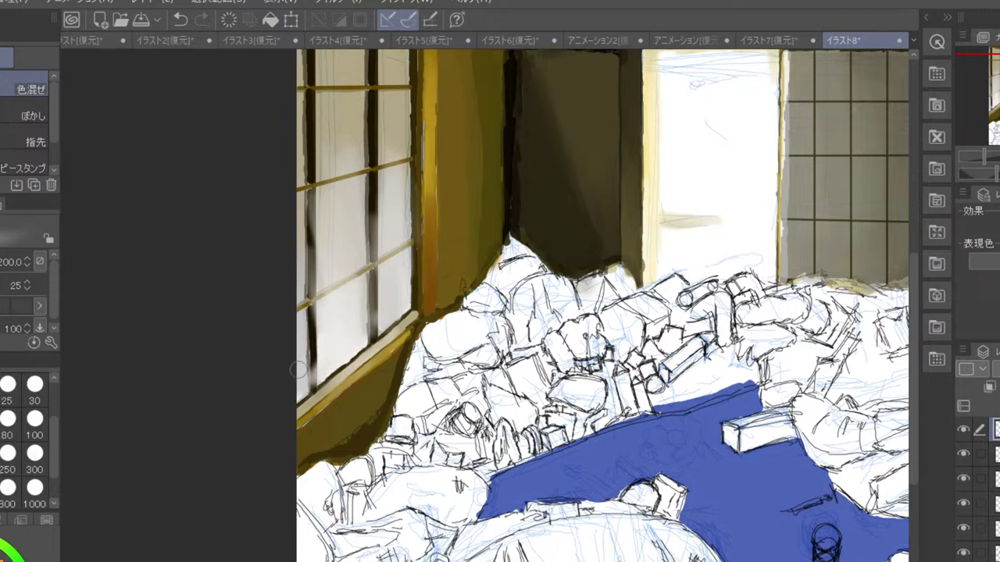
{"action": "scroll", "coordinate": [274, 263], "scroll_direction": "down", "scroll_amount": 3}
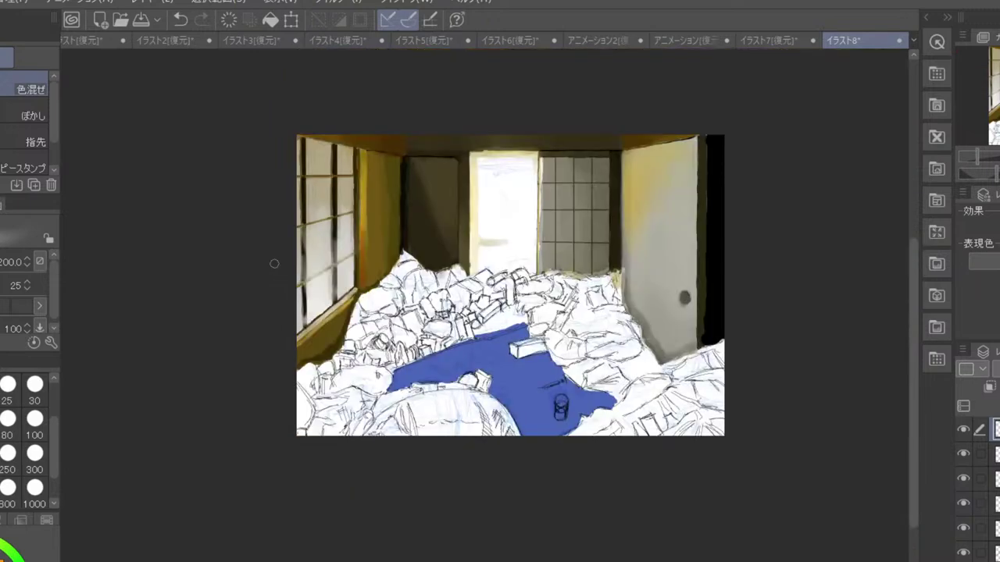
- Blend the diagonal shadow down the lower part of the dark door panel with the size 200 color-mixing brush
{"action": "scroll", "coordinate": [441, 215], "scroll_direction": "up", "scroll_amount": 5}
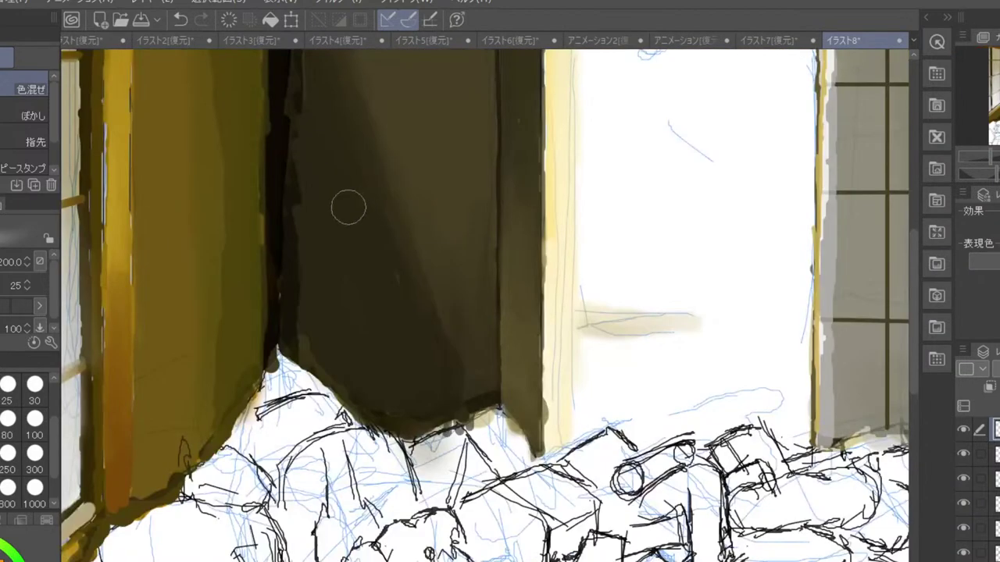
{"action": "left_click_drag", "start_coordinate": [346, 253], "coordinate": [426, 399]}
{"action": "mouse_move", "coordinate": [383, 279]}
{"action": "left_mouse_down"}
{"action": "mouse_move", "coordinate": [385, 317]}
{"action": "mouse_move", "coordinate": [357, 289]}
{"action": "mouse_move", "coordinate": [383, 353]}
{"action": "mouse_move", "coordinate": [372, 333]}
{"action": "left_mouse_up"}
{"action": "scroll", "coordinate": [371, 359], "scroll_direction": "down", "scroll_amount": 2}
{"action": "scroll", "coordinate": [418, 309], "scroll_direction": "down", "scroll_amount": 5}
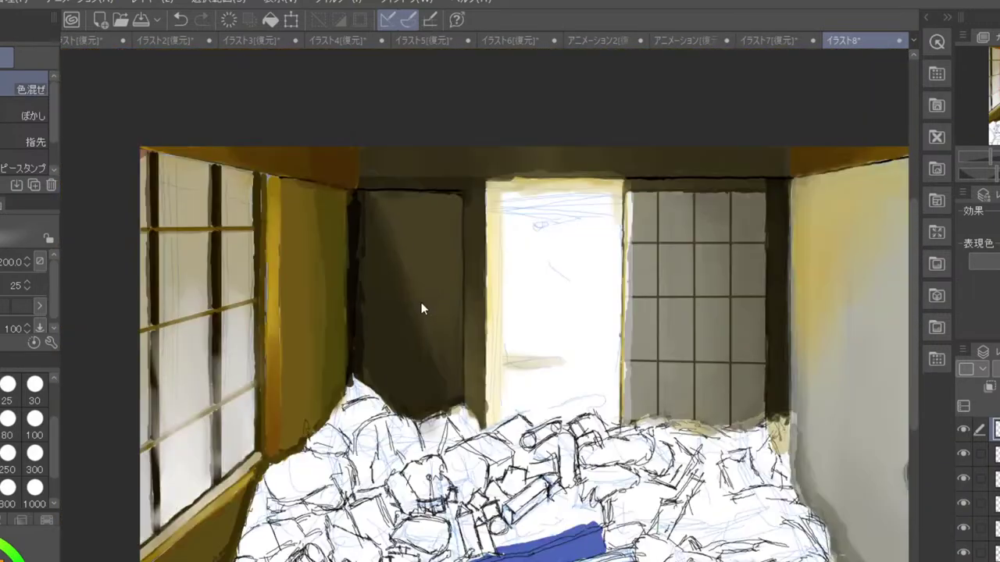
- Paint along the full height of the black post between the ochre wall and dark door panel with the oil brush at size 80
{"action": "scroll", "coordinate": [476, 273], "scroll_direction": "up", "scroll_amount": 2}
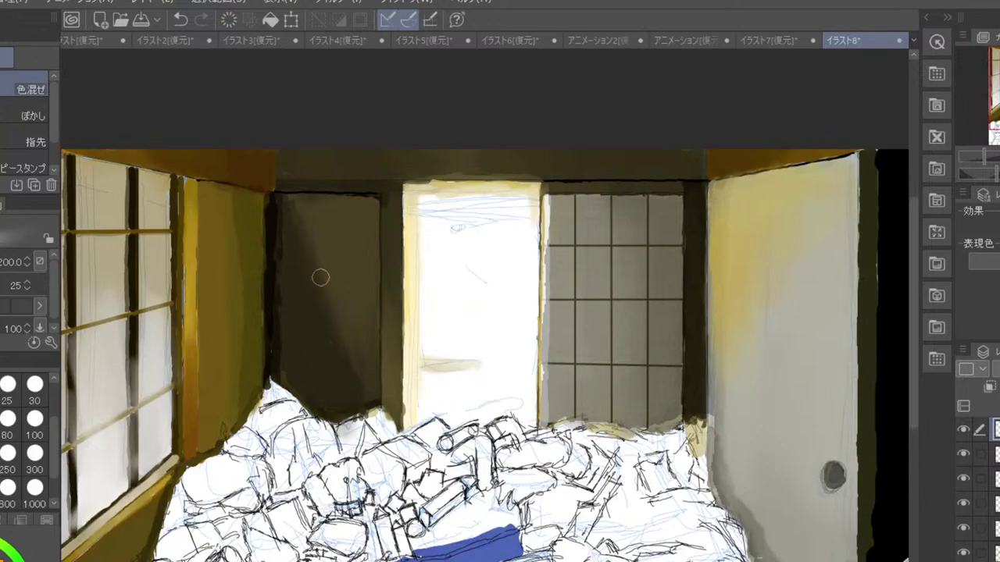
{"action": "scroll", "coordinate": [282, 279], "scroll_direction": "up", "scroll_amount": 2}
{"action": "scroll", "coordinate": [251, 278], "scroll_direction": "up", "scroll_amount": 2}
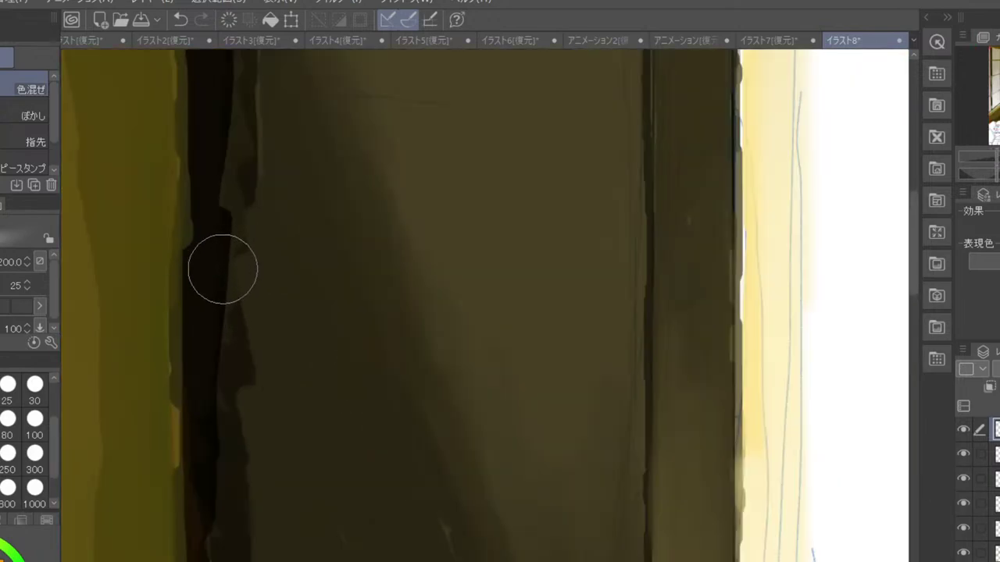
{"action": "scroll", "coordinate": [223, 286], "scroll_direction": "down", "scroll_amount": 1}
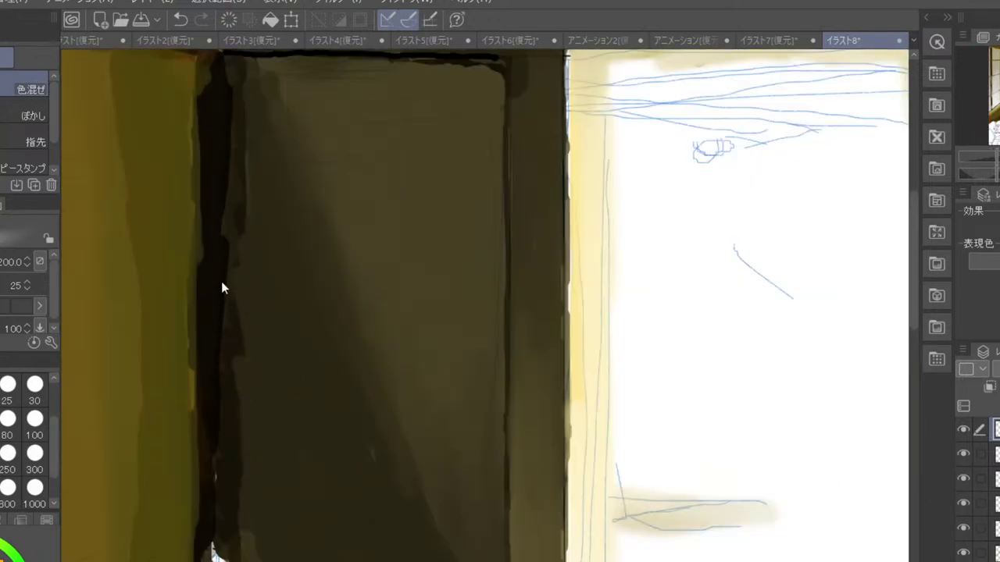
{"action": "scroll", "coordinate": [219, 221], "scroll_direction": "down", "scroll_amount": 1}
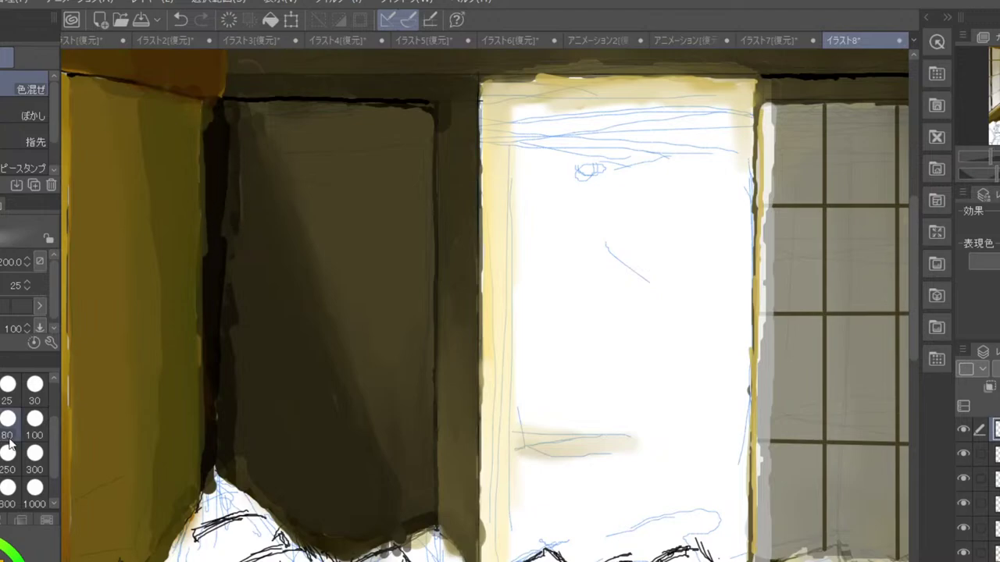
{"action": "left_click", "coordinate": [35, 425]}
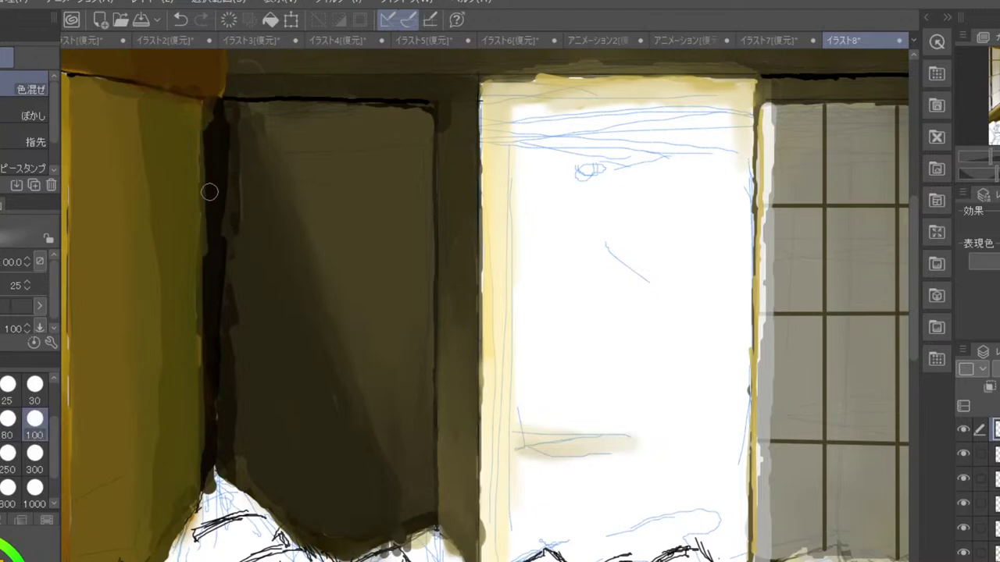
{"action": "key", "text": "b"}
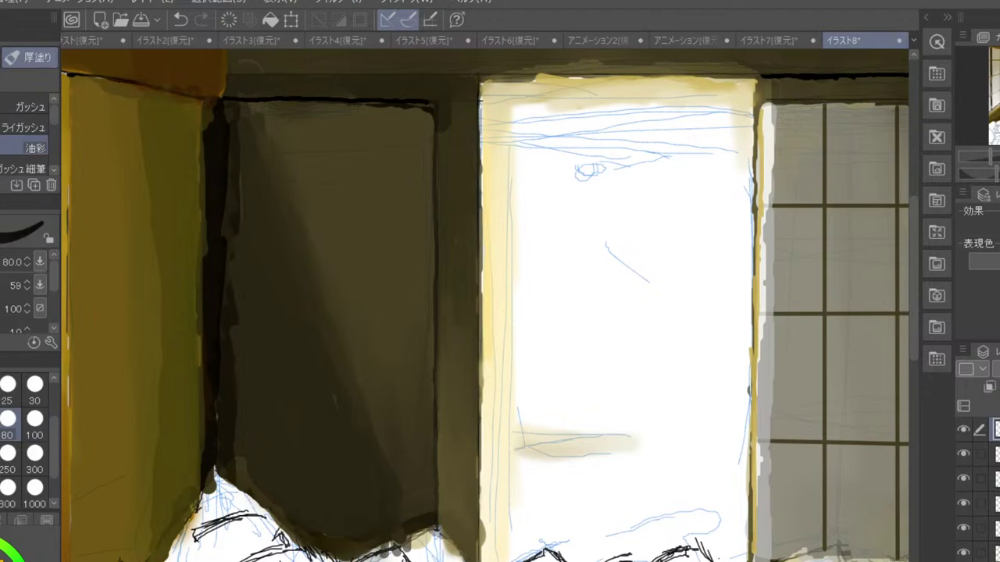
{"action": "left_click_drag", "start_coordinate": [206, 105], "coordinate": [208, 469]}
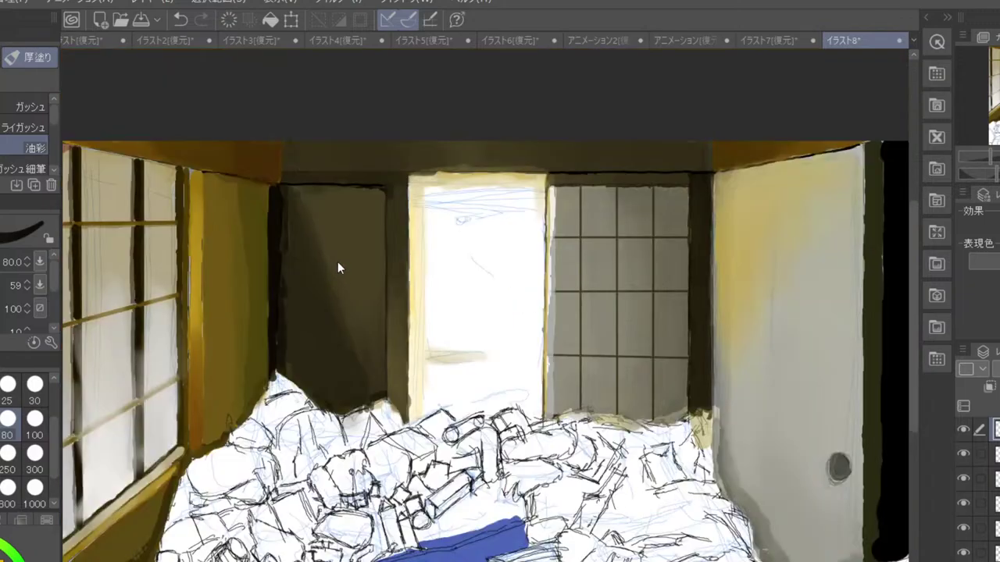
- Examine the painted background as a whole and up close, from the paper window across to the sliding door
{"action": "scroll", "coordinate": [338, 264], "scroll_direction": "down", "scroll_amount": 3}
{"action": "scroll", "coordinate": [356, 301], "scroll_direction": "down", "scroll_amount": 3}
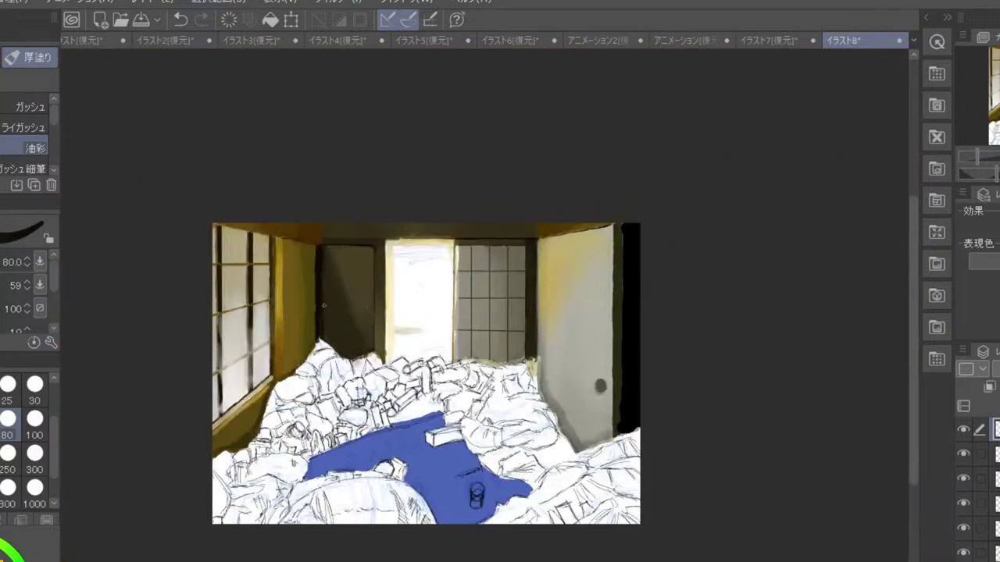
{"action": "scroll", "coordinate": [336, 337], "scroll_direction": "up", "scroll_amount": 4}
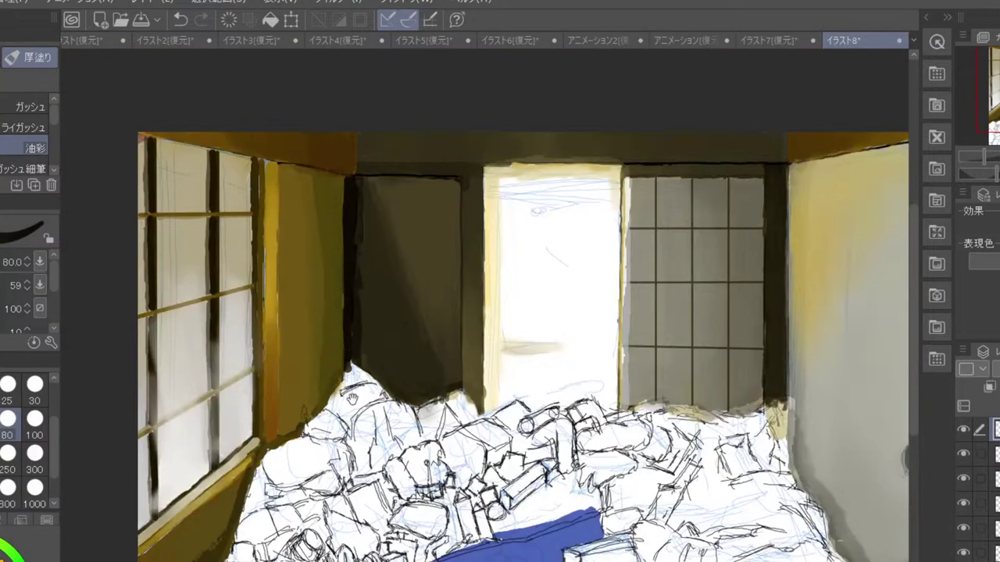
{"action": "left_click_drag", "start_coordinate": [385, 540], "coordinate": [331, 327]}
{"action": "left_click_drag", "start_coordinate": [406, 358], "coordinate": [274, 388]}
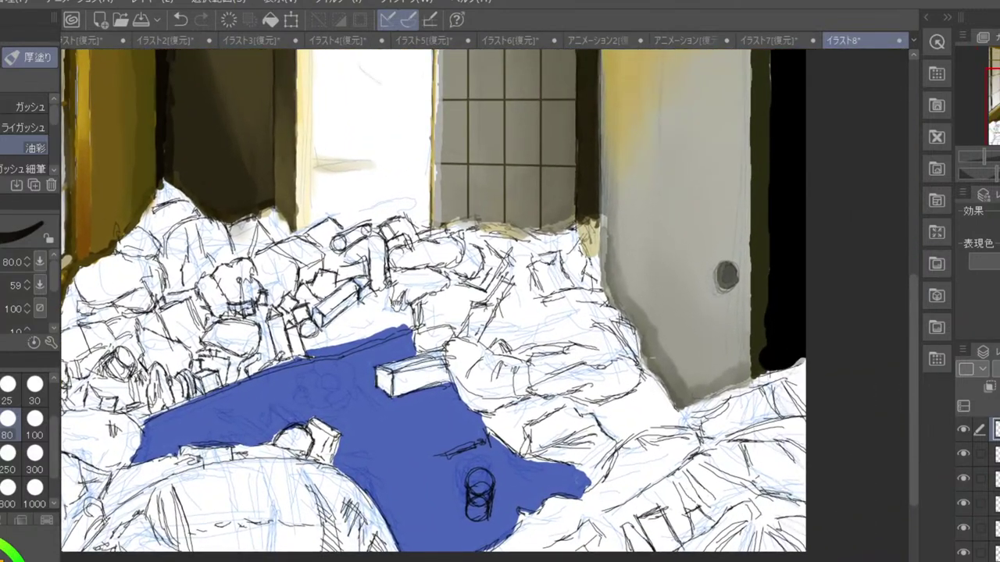
{"action": "left_click_drag", "start_coordinate": [445, 203], "coordinate": [307, 333]}
{"action": "left_click_drag", "start_coordinate": [341, 268], "coordinate": [284, 335]}
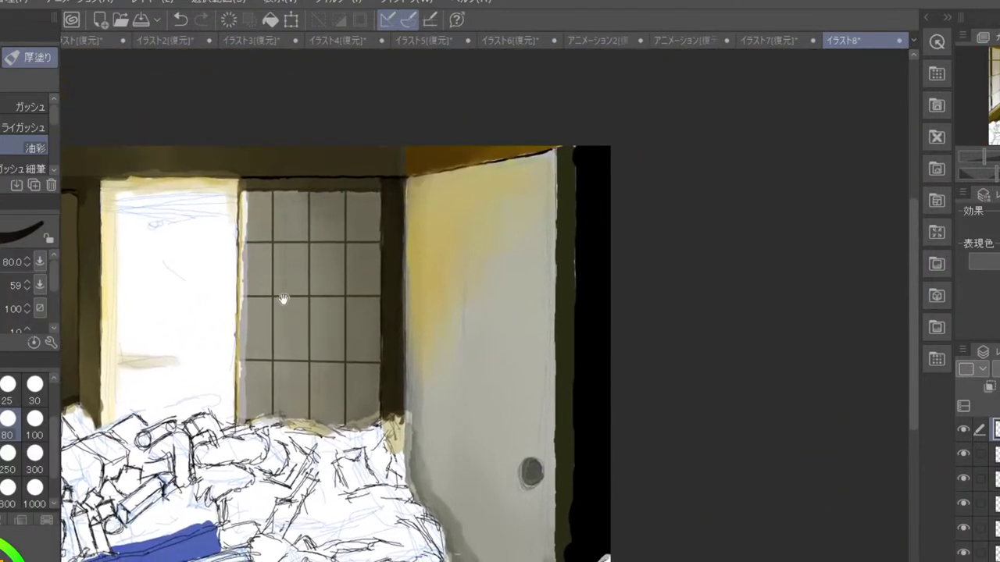
{"action": "mouse_move", "coordinate": [286, 297]}
{"action": "left_mouse_down"}
{"action": "mouse_move", "coordinate": [323, 362]}
{"action": "mouse_move", "coordinate": [313, 335]}
{"action": "mouse_move", "coordinate": [301, 390]}
{"action": "mouse_move", "coordinate": [352, 384]}
{"action": "left_mouse_up"}
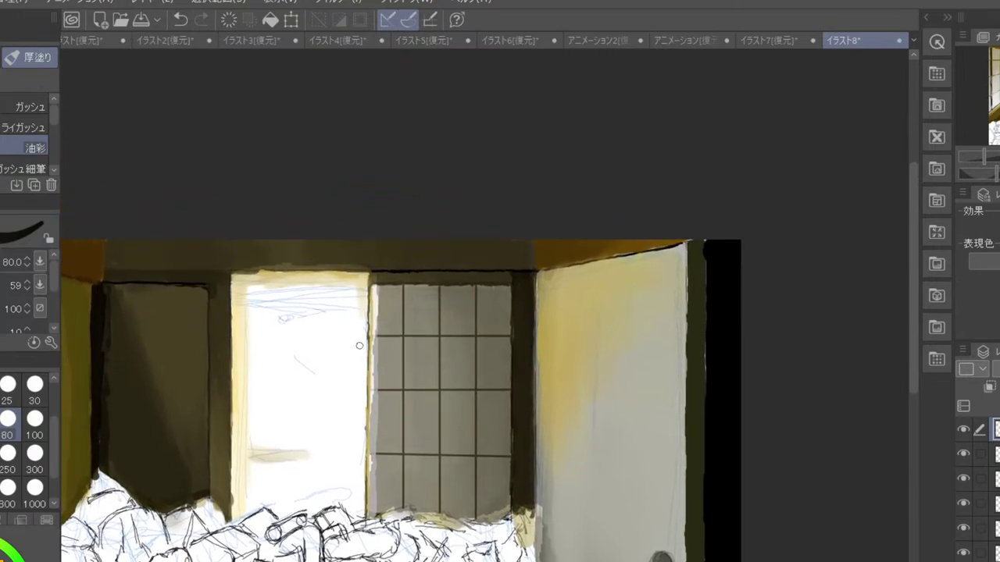
{"action": "scroll", "coordinate": [359, 346], "scroll_direction": "down", "scroll_amount": 3}
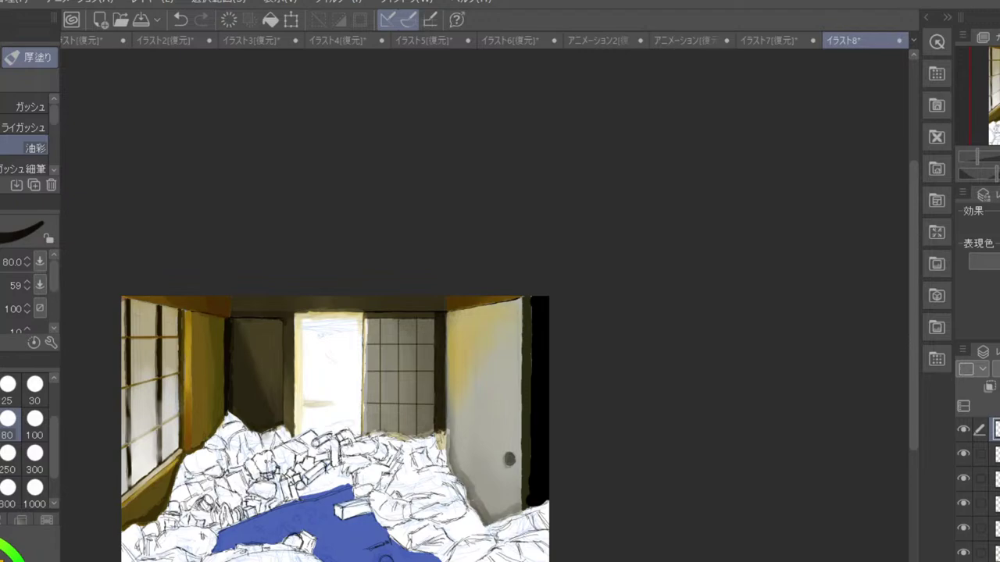
{"action": "key", "text": "ctrl+plus"}
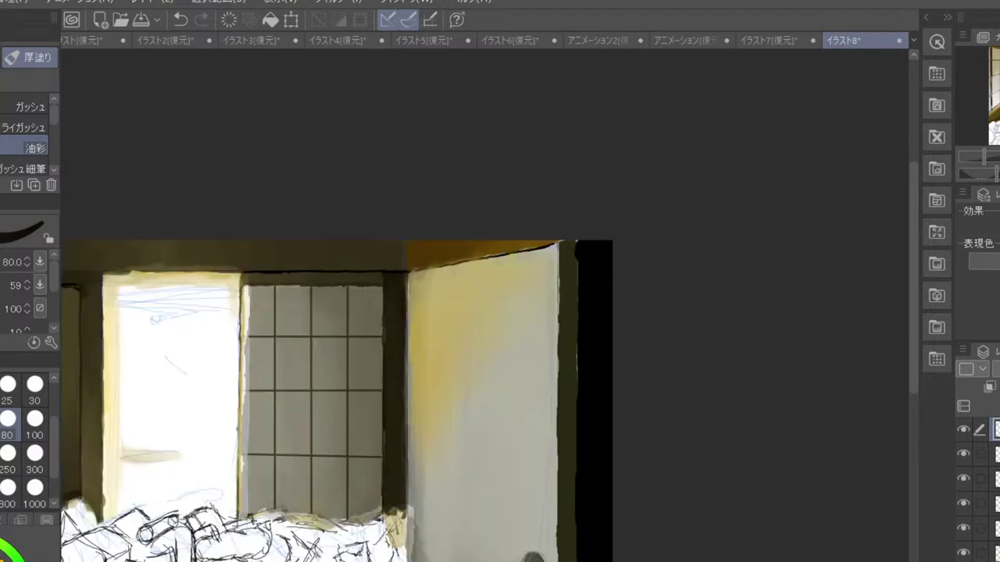
{"action": "left_click_drag", "start_coordinate": [196, 475], "coordinate": [196, 391]}
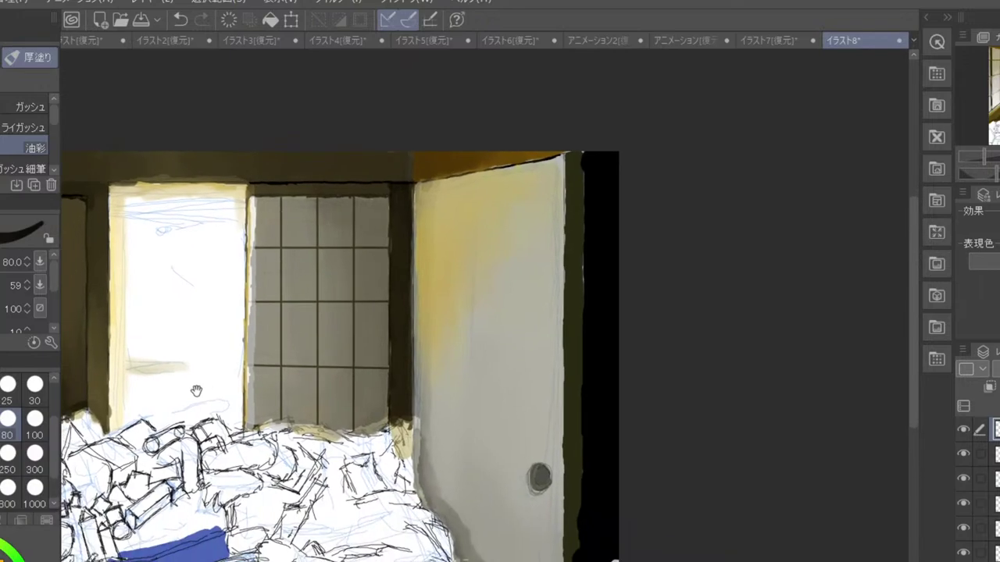
{"action": "left_click_drag", "start_coordinate": [165, 447], "coordinate": [212, 426]}
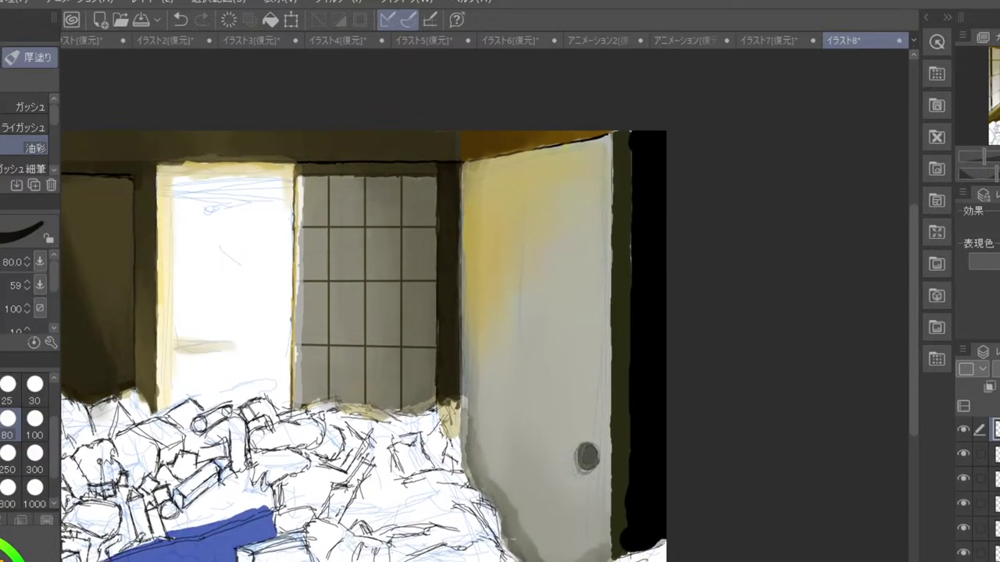
- Try a muted lavender dab on the rubbish pile with the size 80 oil brush, and undo it
{"action": "left_click", "coordinate": [382, 312], "text": "alt"}
{"action": "left_click_drag", "start_coordinate": [1, 561], "coordinate": [3, 558]}
{"action": "left_click_drag", "start_coordinate": [138, 480], "coordinate": [119, 449]}
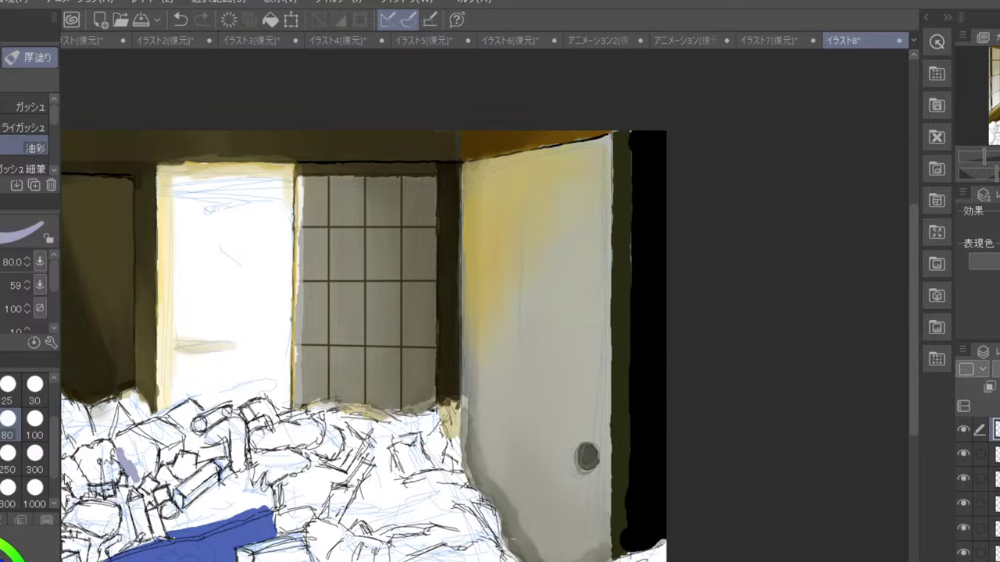
{"action": "key", "text": "ctrl+z"}
- Try a grey dab and a filled purple-grey shape on the rubbish pile below the doorway, and undo them
{"action": "left_click_drag", "start_coordinate": [2, 560], "coordinate": [2, 559]}
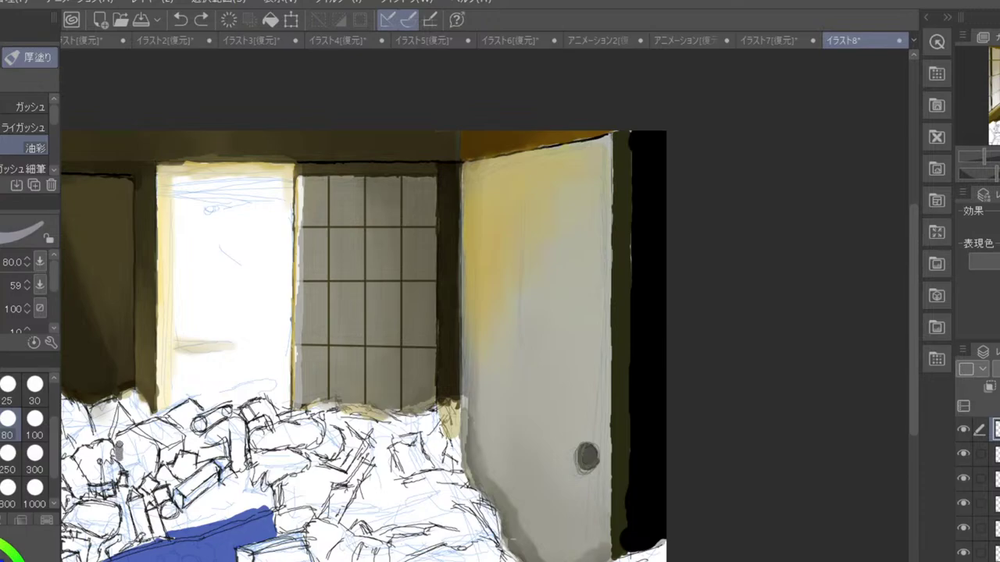
{"action": "key", "text": "ctrl+y"}
{"action": "key", "text": "ctrl+z"}
{"action": "mouse_move", "coordinate": [118, 455]}
{"action": "left_mouse_down"}
{"action": "mouse_move", "coordinate": [153, 446]}
{"action": "mouse_move", "coordinate": [138, 486]}
{"action": "mouse_move", "coordinate": [122, 457]}
{"action": "mouse_move", "coordinate": [136, 467]}
{"action": "mouse_move", "coordinate": [128, 440]}
{"action": "mouse_move", "coordinate": [148, 453]}
{"action": "left_mouse_up"}
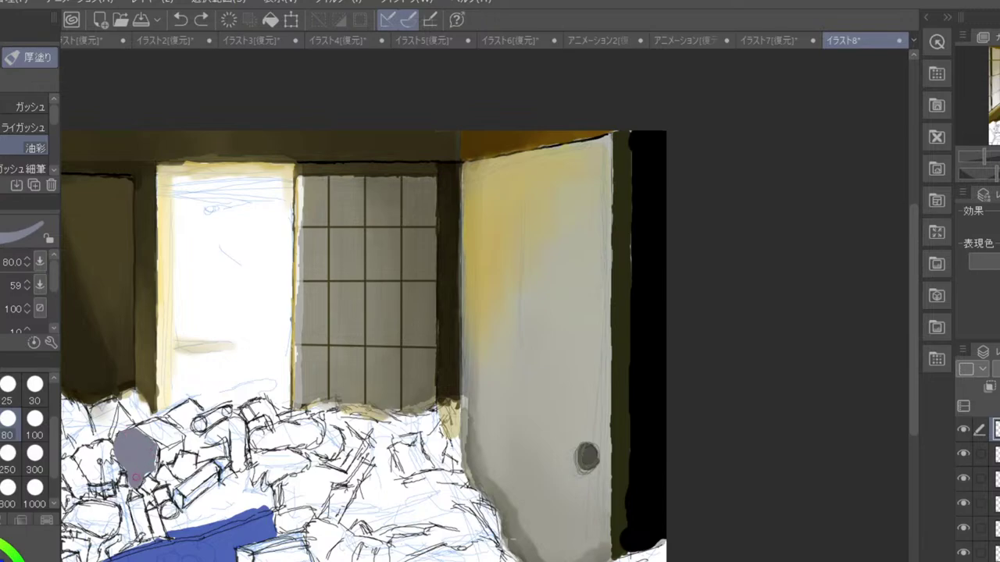
{"action": "mouse_move", "coordinate": [136, 477]}
{"action": "left_mouse_down"}
{"action": "mouse_move", "coordinate": [131, 455]}
{"action": "mouse_move", "coordinate": [243, 424]}
{"action": "left_mouse_up"}
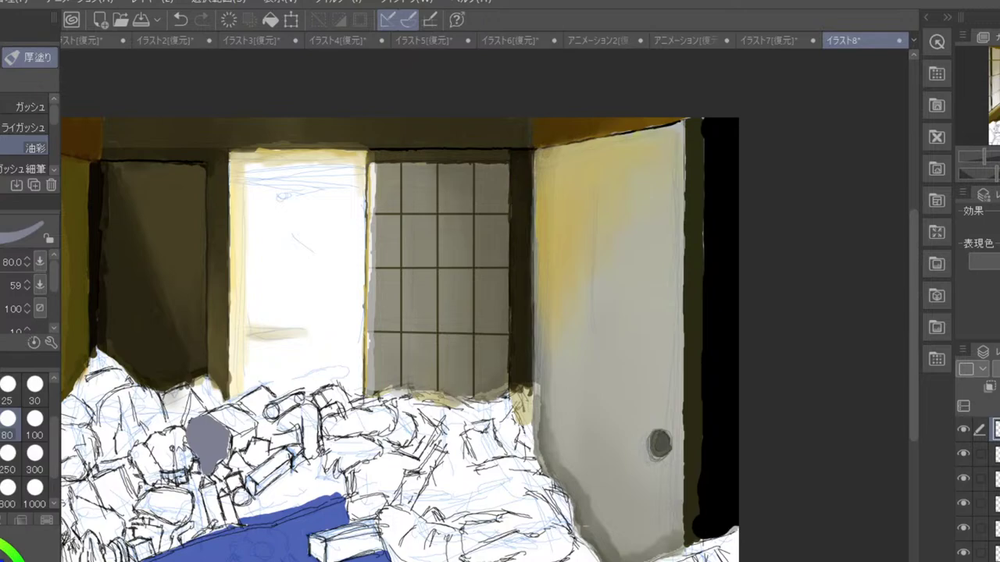
{"action": "key", "text": "ctrl+z"}
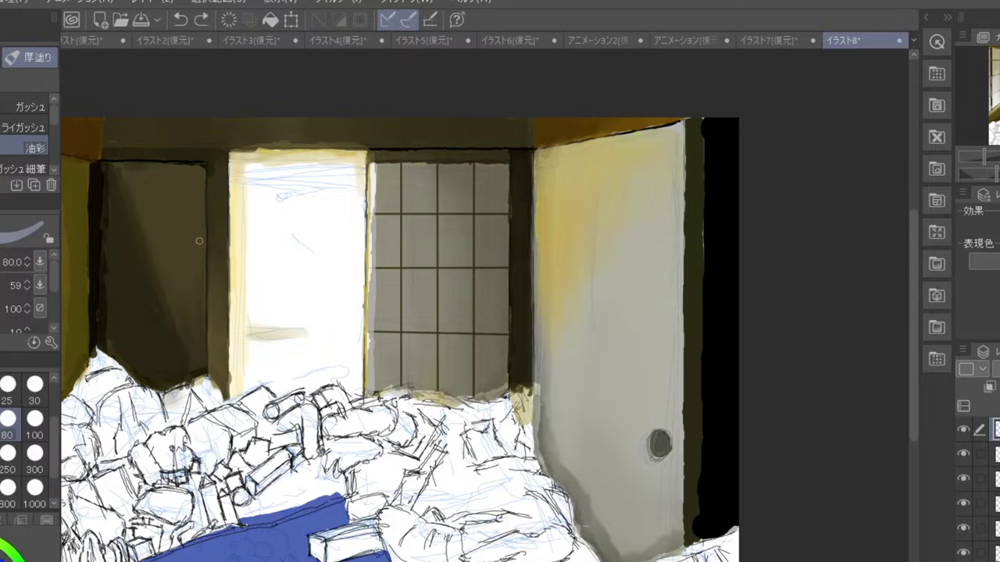
{"action": "scroll", "coordinate": [199, 240], "scroll_direction": "down", "scroll_amount": 3}
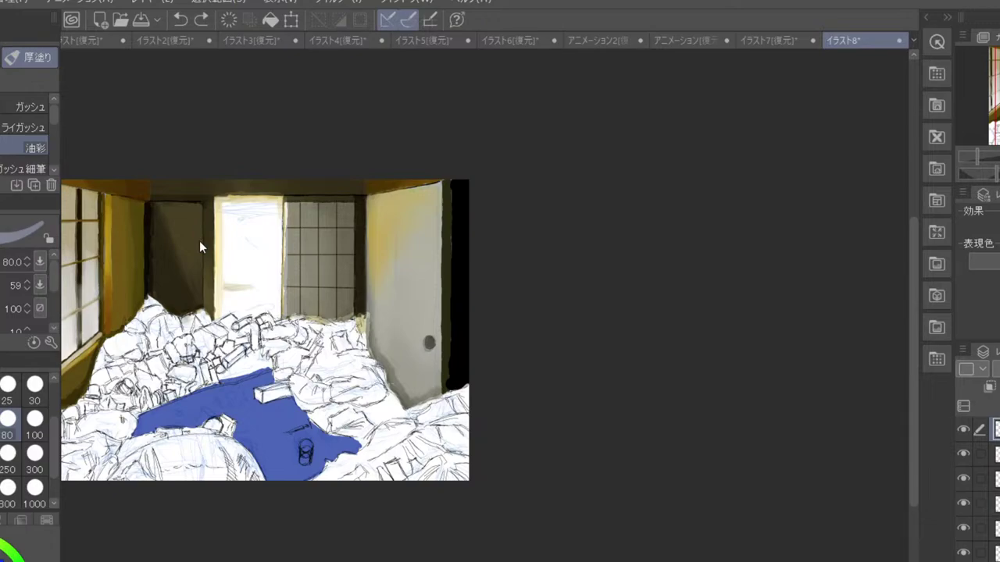
{"action": "scroll", "coordinate": [199, 241], "scroll_direction": "up", "scroll_amount": 2}
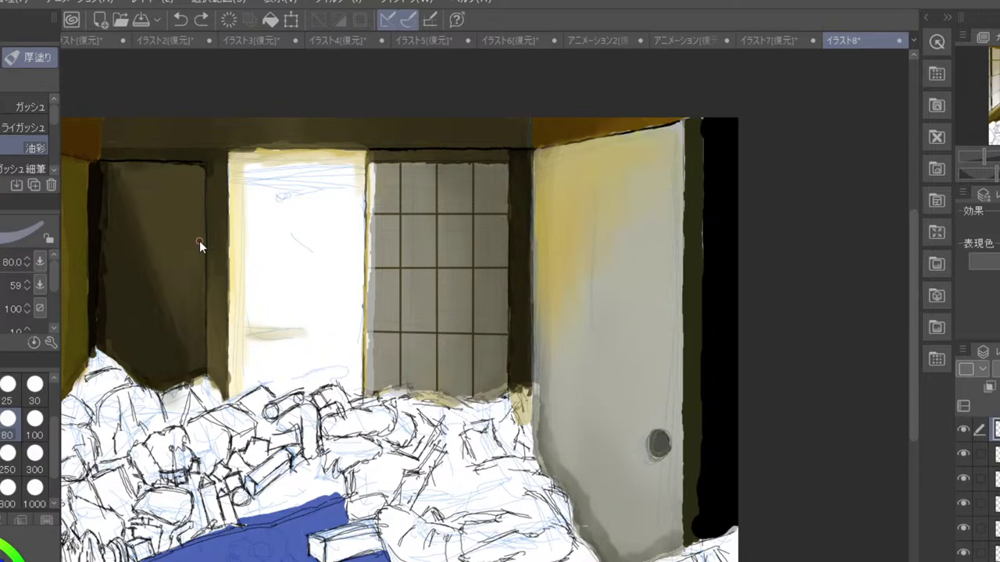
{"action": "scroll", "coordinate": [199, 241], "scroll_direction": "down", "scroll_amount": 2}
{"action": "scroll", "coordinate": [199, 241], "scroll_direction": "down", "scroll_amount": 2}
{"action": "scroll", "coordinate": [199, 241], "scroll_direction": "up", "scroll_amount": 2}
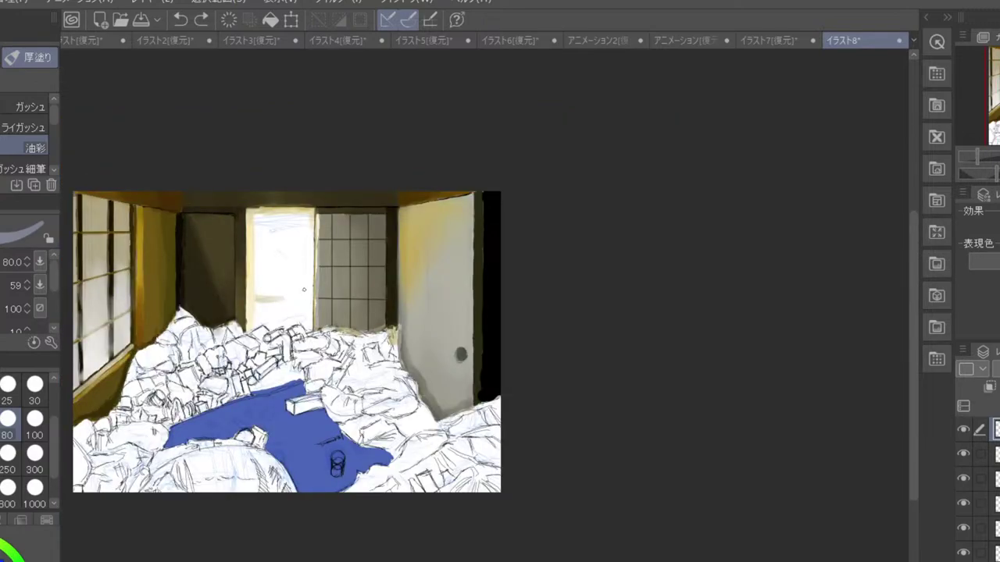
{"action": "left_click_drag", "start_coordinate": [303, 303], "coordinate": [362, 327]}
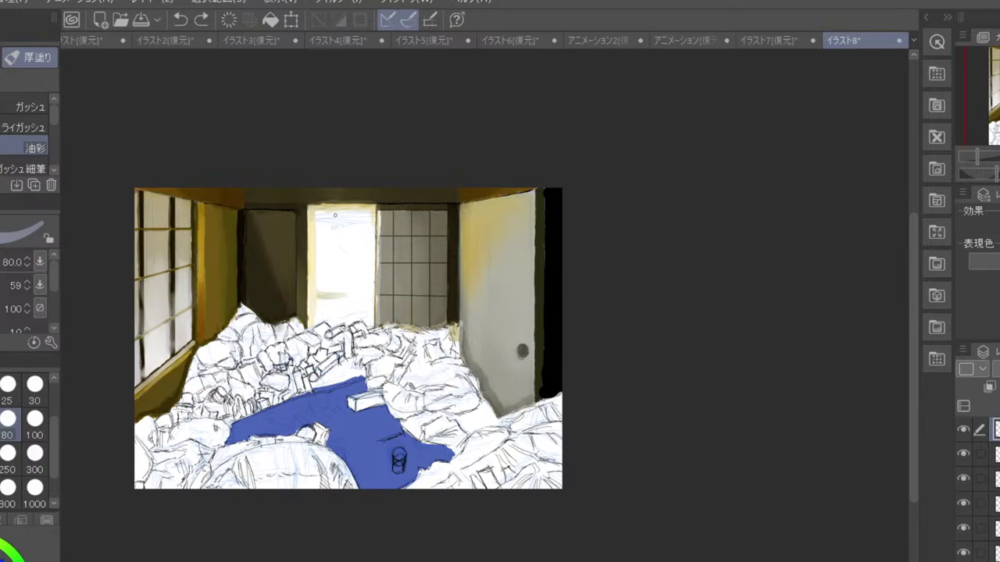
- Paint a small dark grey block on the pile at the foot of the bright doorway with the oil brush at size 30
{"action": "scroll", "coordinate": [344, 239], "scroll_direction": "up", "scroll_amount": 3}
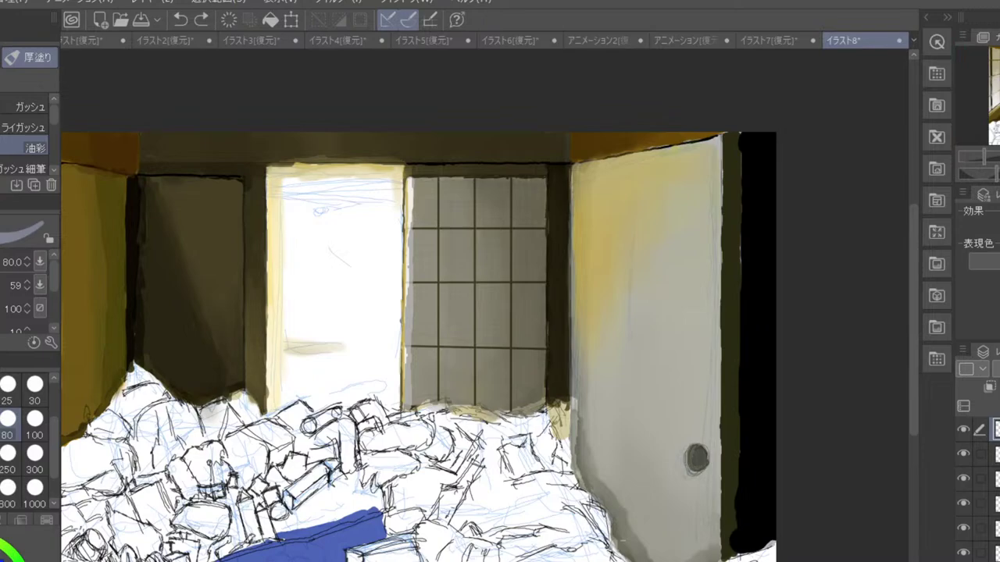
{"action": "key", "text": "c"}
{"action": "left_click", "coordinate": [36, 394]}
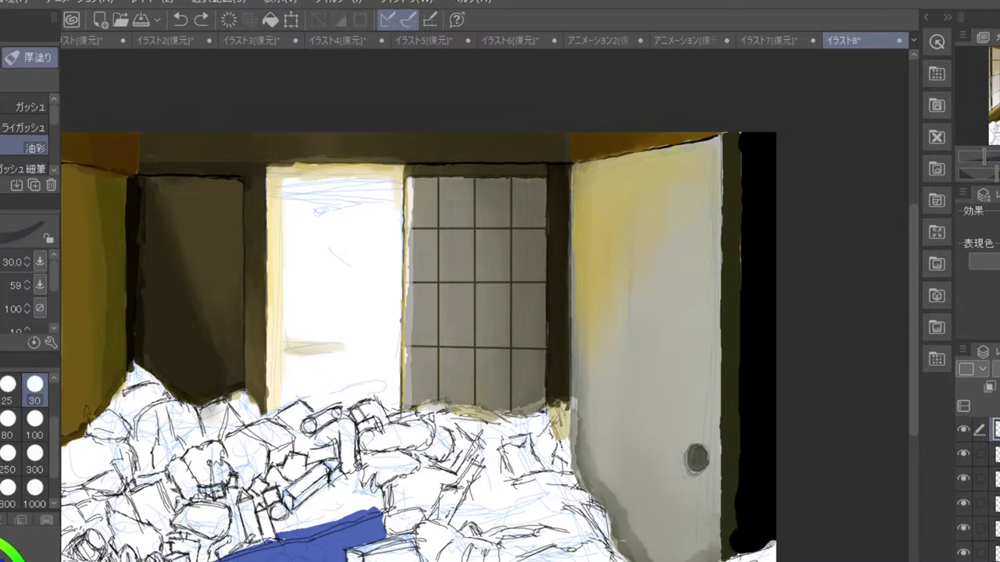
{"action": "left_click", "coordinate": [277, 407]}
{"action": "left_click_drag", "start_coordinate": [272, 398], "coordinate": [282, 407]}
{"action": "scroll", "coordinate": [275, 409], "scroll_direction": "up", "scroll_amount": 2}
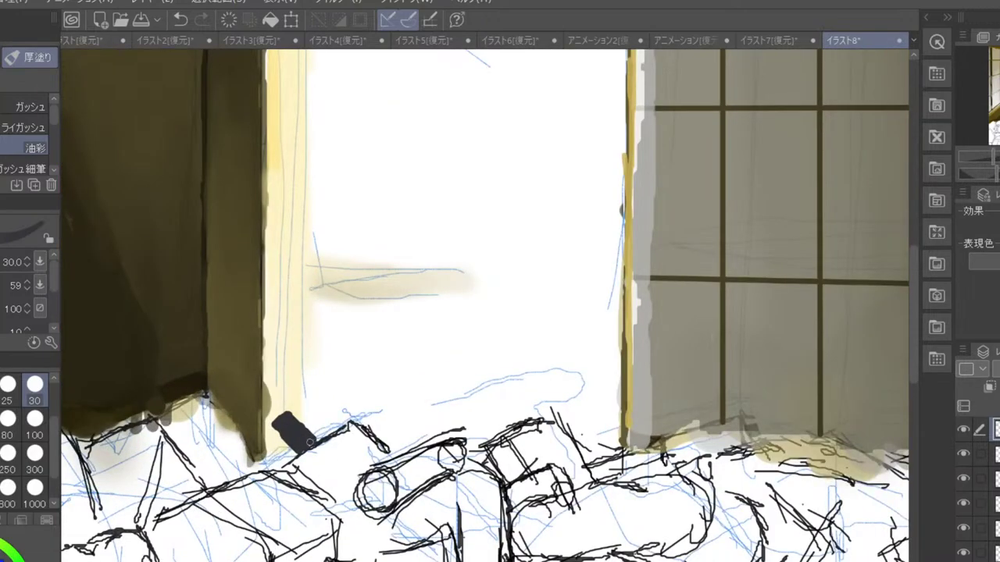
- Add lighter grey strokes to the top face of the dark block below the doorway with the oil brush at sizes 30 and 25
{"action": "left_click_drag", "start_coordinate": [4, 559], "coordinate": [2, 560]}
{"action": "left_click_drag", "start_coordinate": [289, 422], "coordinate": [313, 441]}
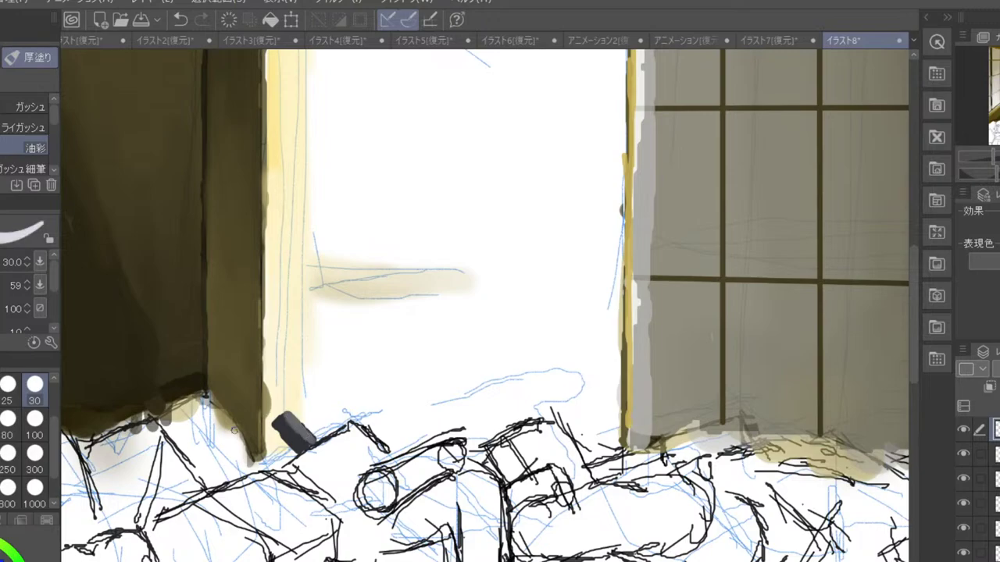
{"action": "key", "text": "bracketleft"}
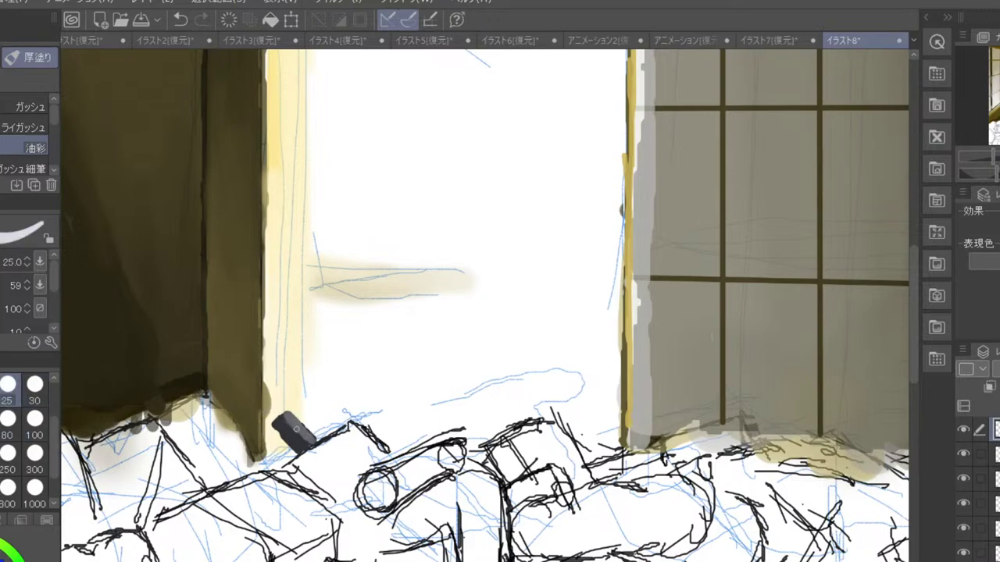
{"action": "left_click_drag", "start_coordinate": [291, 417], "coordinate": [305, 434]}
{"action": "scroll", "coordinate": [287, 407], "scroll_direction": "down", "scroll_amount": 2}
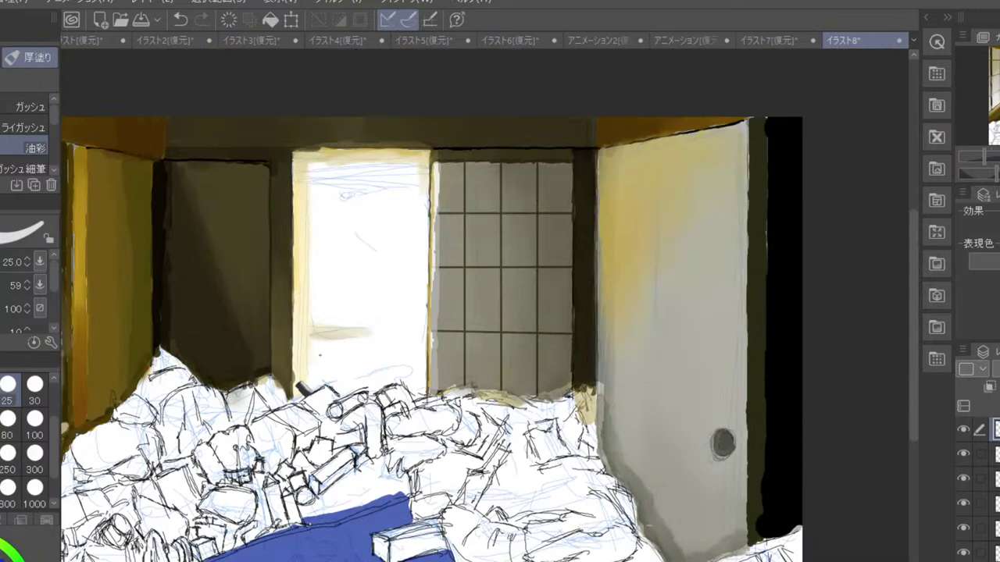
{"action": "scroll", "coordinate": [336, 363], "scroll_direction": "down", "scroll_amount": 2}
{"action": "scroll", "coordinate": [336, 363], "scroll_direction": "up", "scroll_amount": 5}
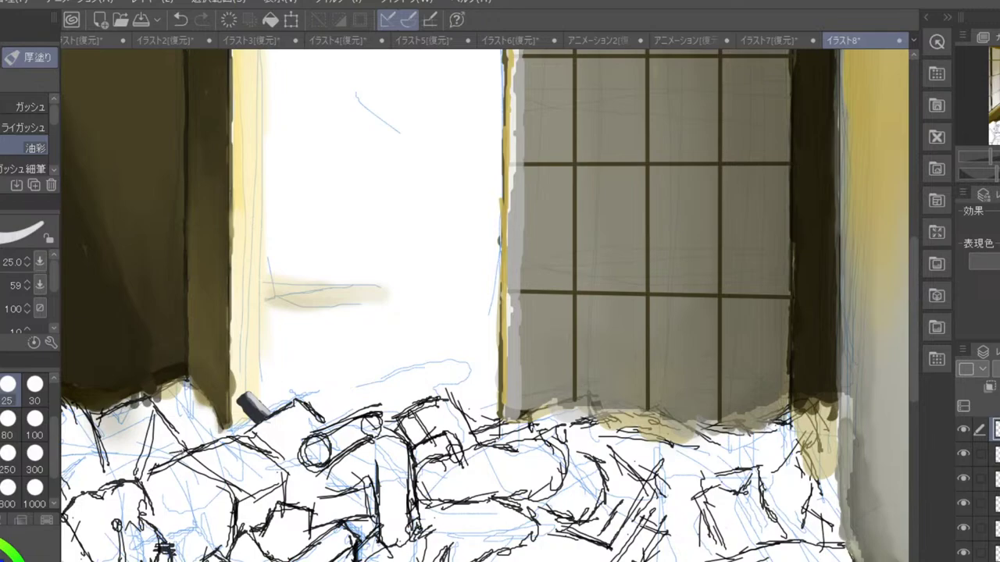
- Try a size 80 oil brush stroke on the pile just below the dark block, and undo it
{"action": "left_click", "coordinate": [3, 560]}
{"action": "left_click", "coordinate": [12, 430]}
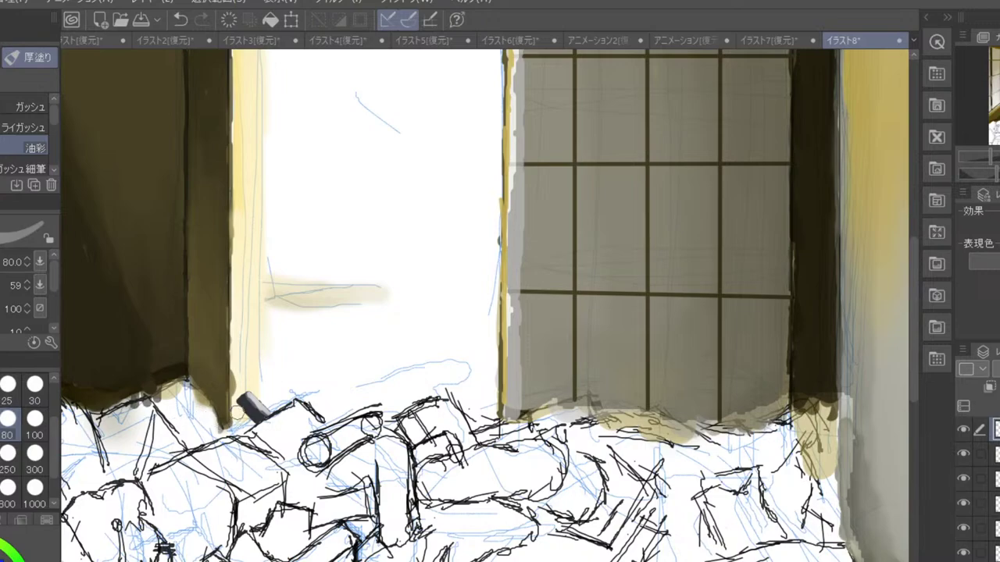
{"action": "left_click_drag", "start_coordinate": [280, 453], "coordinate": [292, 437]}
{"action": "key", "text": "ctrl+z"}
- Paint a dark olive dab on the pile's peak by the wall corner at size 80, and make the paint layer semi-transparent
{"action": "scroll", "coordinate": [324, 412], "scroll_direction": "down", "scroll_amount": 4}
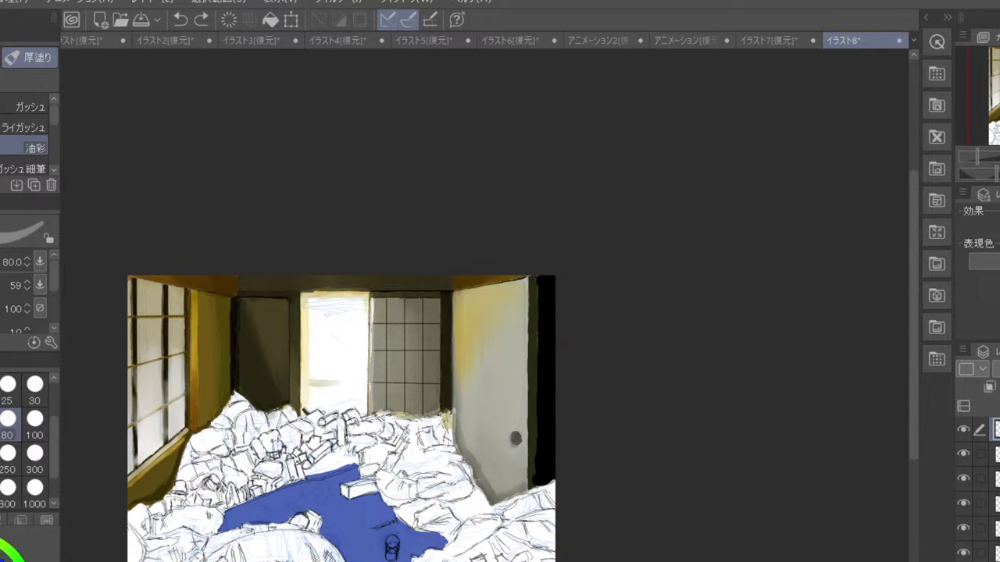
{"action": "scroll", "coordinate": [217, 427], "scroll_direction": "up", "scroll_amount": 5}
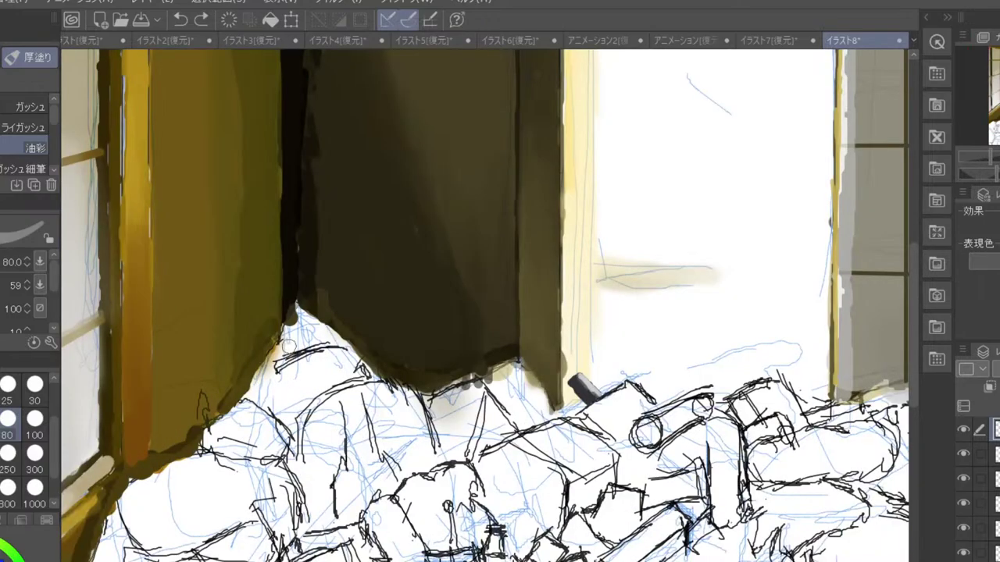
{"action": "left_click", "coordinate": [263, 311], "text": "alt"}
{"action": "left_click_drag", "start_coordinate": [277, 360], "coordinate": [313, 346]}
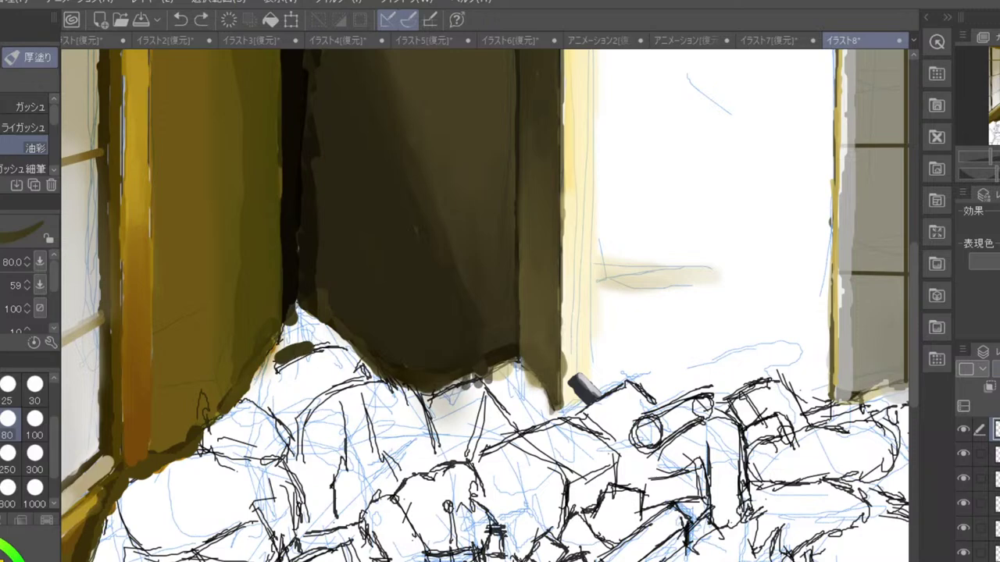
{"action": "key", "text": "Delete"}
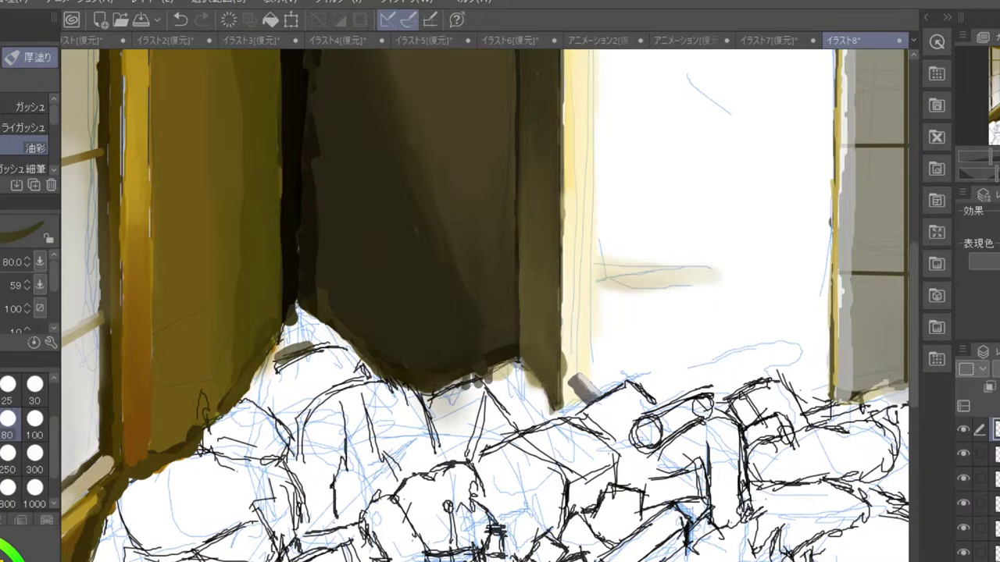
- Shade the pile's peak with translucent dark strokes along its ridge and wall edge, using the oil brush at size 70
{"action": "key", "text": "bracketleft"}
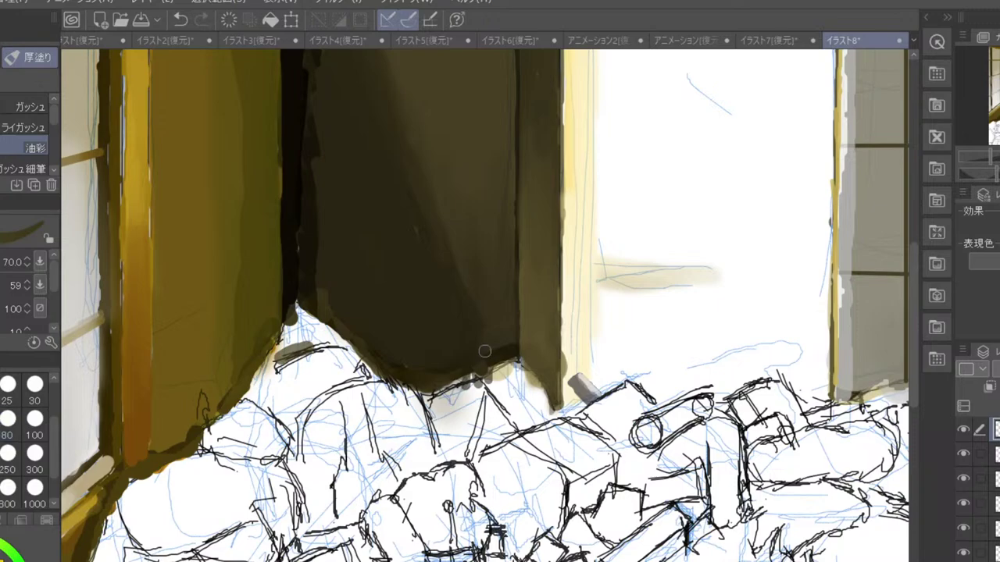
{"action": "mouse_move", "coordinate": [301, 349]}
{"action": "left_mouse_down"}
{"action": "mouse_move", "coordinate": [343, 350]}
{"action": "mouse_move", "coordinate": [332, 338]}
{"action": "left_mouse_up"}
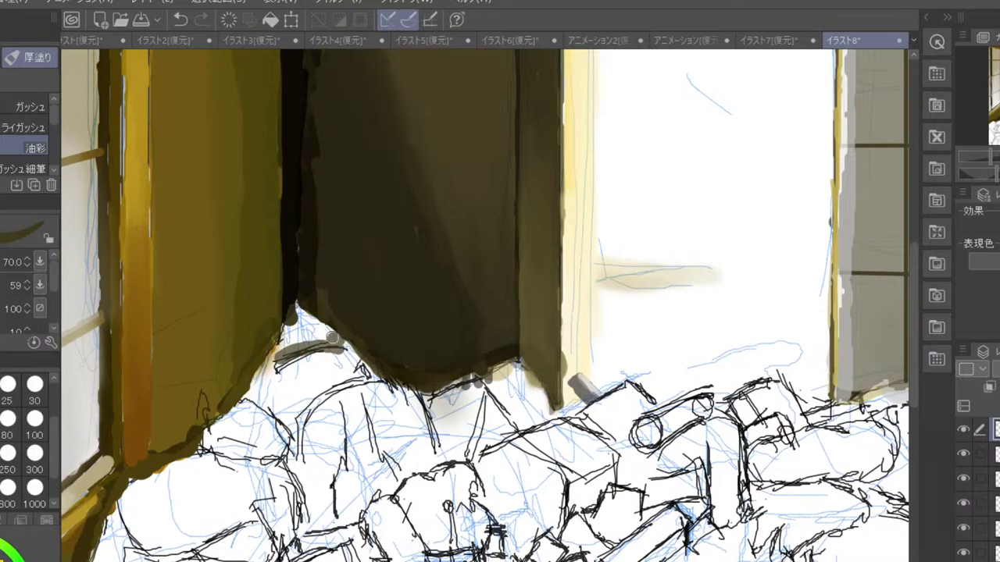
{"action": "mouse_move", "coordinate": [260, 382]}
{"action": "left_mouse_down"}
{"action": "mouse_move", "coordinate": [276, 361]}
{"action": "mouse_move", "coordinate": [262, 372]}
{"action": "mouse_move", "coordinate": [275, 343]}
{"action": "mouse_move", "coordinate": [267, 334]}
{"action": "left_mouse_up"}
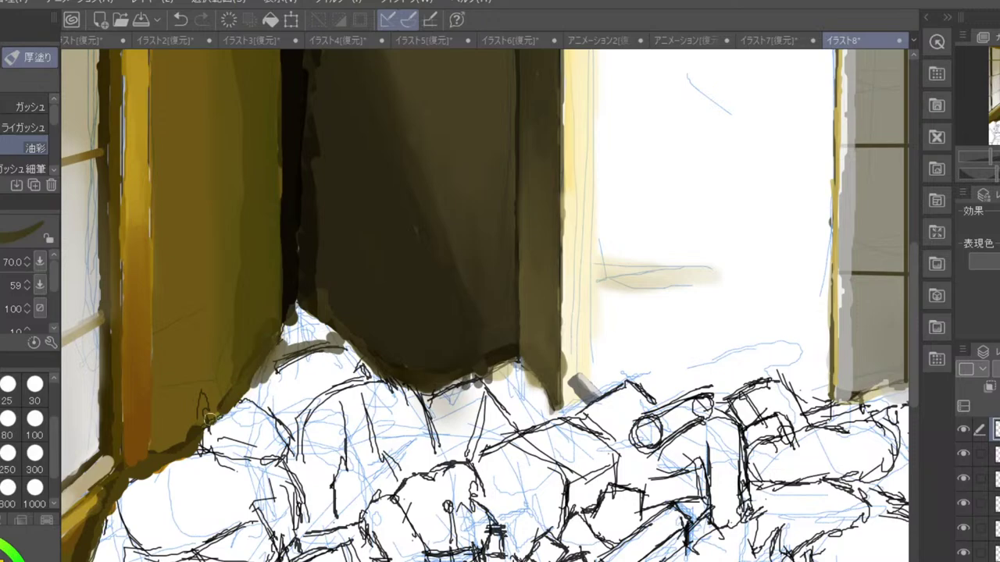
{"action": "mouse_move", "coordinate": [279, 373]}
{"action": "left_mouse_down"}
{"action": "mouse_move", "coordinate": [333, 356]}
{"action": "mouse_move", "coordinate": [272, 384]}
{"action": "mouse_move", "coordinate": [342, 351]}
{"action": "left_mouse_up"}
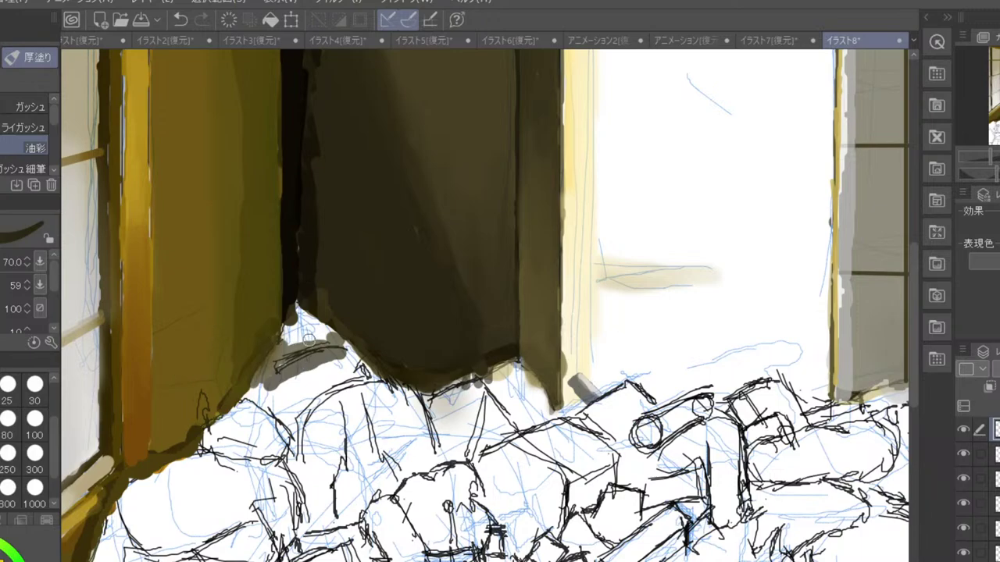
{"action": "left_click", "coordinate": [311, 332]}
{"action": "left_click_drag", "start_coordinate": [312, 333], "coordinate": [315, 331]}
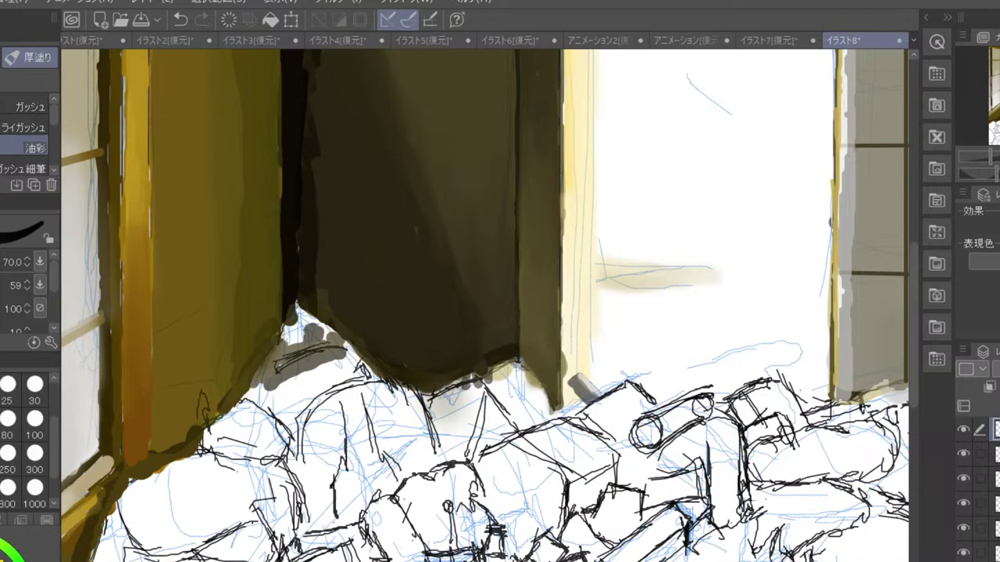
- Add thin white highlights between the dark strokes on the pile's peak with the oil brush at size 15
{"action": "key", "text": "x"}
{"action": "left_click", "coordinate": [8, 384]}
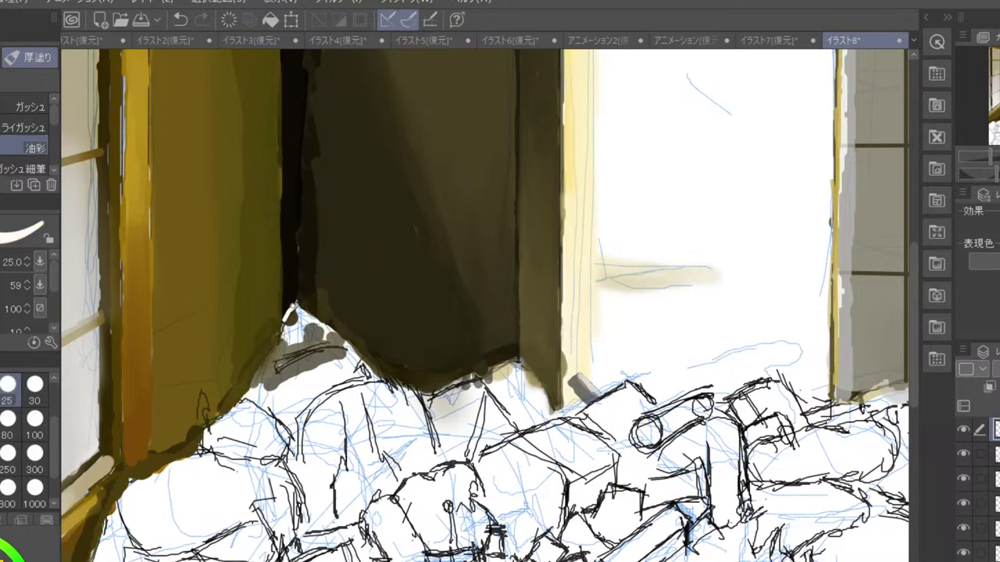
{"action": "key", "text": "ctrl+z"}
{"action": "left_click", "coordinate": [0, 384]}
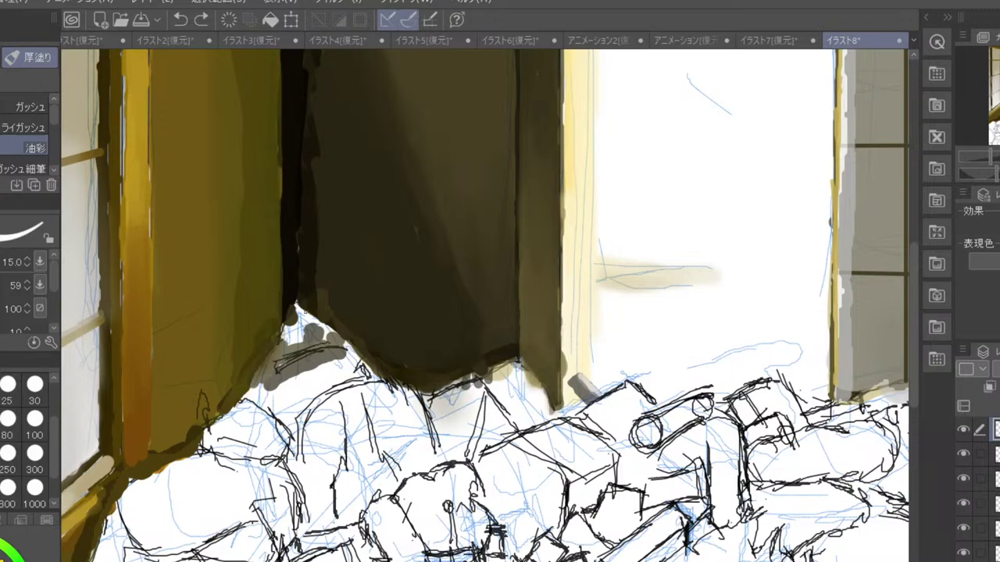
{"action": "left_click", "coordinate": [318, 315]}
{"action": "left_click_drag", "start_coordinate": [307, 327], "coordinate": [304, 339]}
{"action": "left_click_drag", "start_coordinate": [279, 348], "coordinate": [282, 326]}
{"action": "left_click_drag", "start_coordinate": [275, 373], "coordinate": [316, 350]}
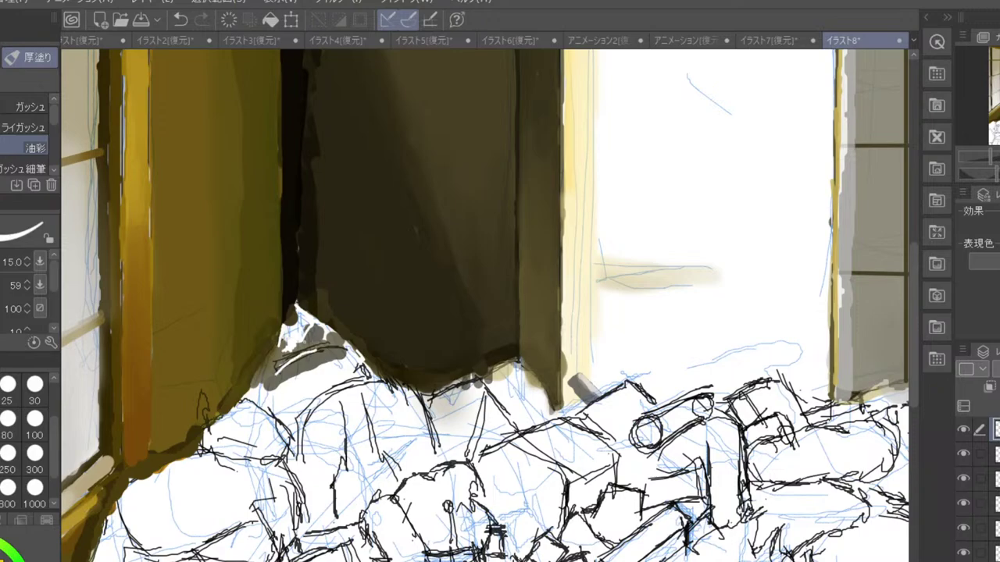
- Edge the wall side of the pile's peak in yellowish olive with the oil brush at size 30
{"action": "key", "text": "x"}
{"action": "left_click_drag", "start_coordinate": [1, 556], "coordinate": [1, 561]}
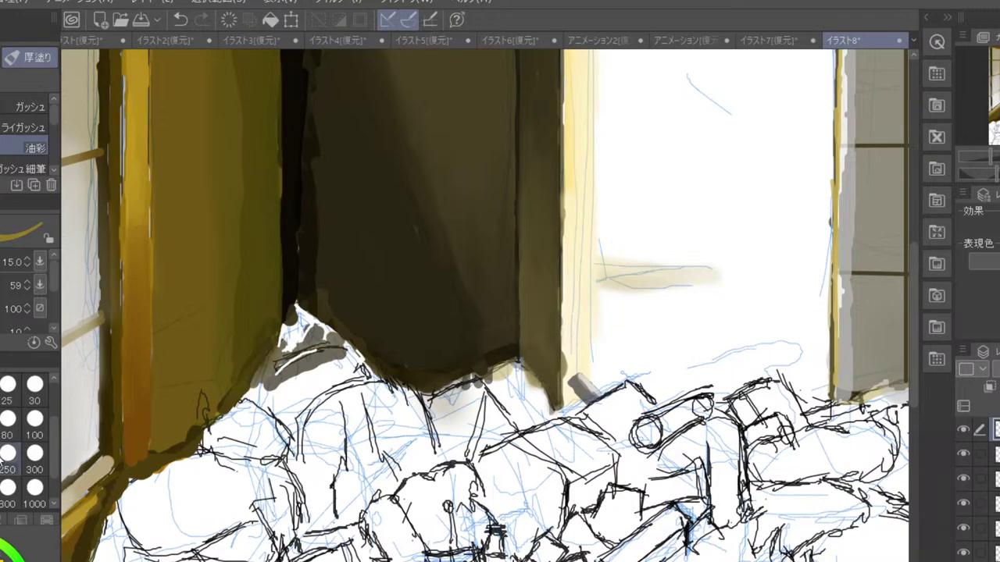
{"action": "left_click", "coordinate": [0, 419]}
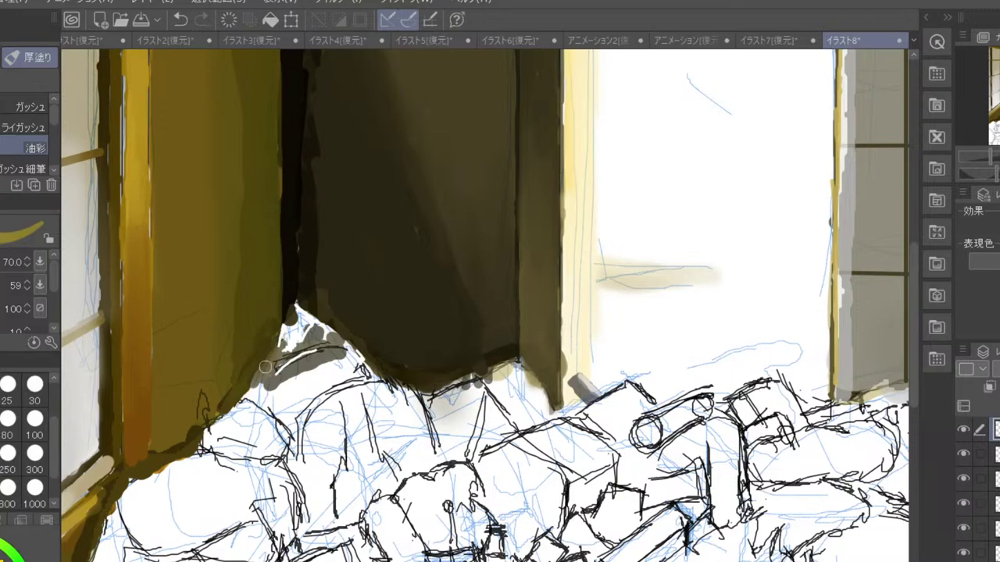
{"action": "left_click", "coordinate": [35, 392]}
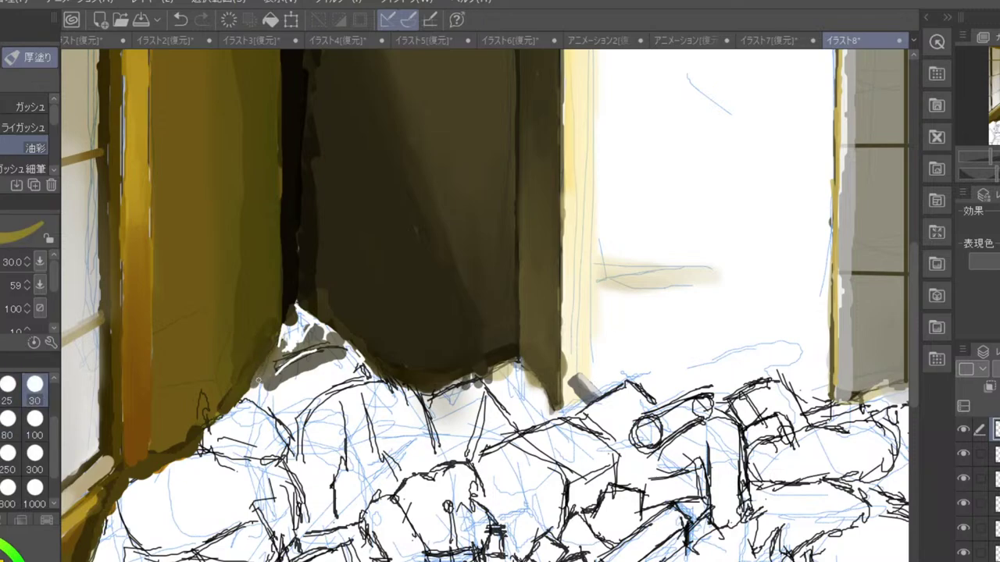
{"action": "left_click_drag", "start_coordinate": [270, 360], "coordinate": [291, 312]}
{"action": "key", "text": "ctrl+z"}
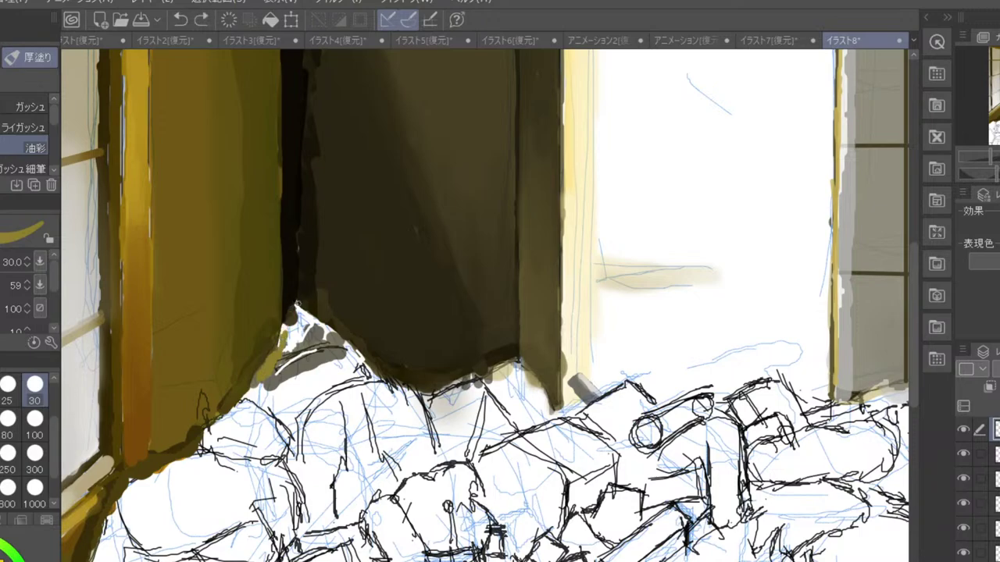
- Paint olive patches at the foot of the peak and down its doorway-side slope, using a colour sampled from the wall
{"action": "left_click", "coordinate": [251, 361], "text": "alt"}
{"action": "mouse_move", "coordinate": [276, 384]}
{"action": "left_mouse_down"}
{"action": "mouse_move", "coordinate": [243, 403]}
{"action": "mouse_move", "coordinate": [264, 377]}
{"action": "left_mouse_up"}
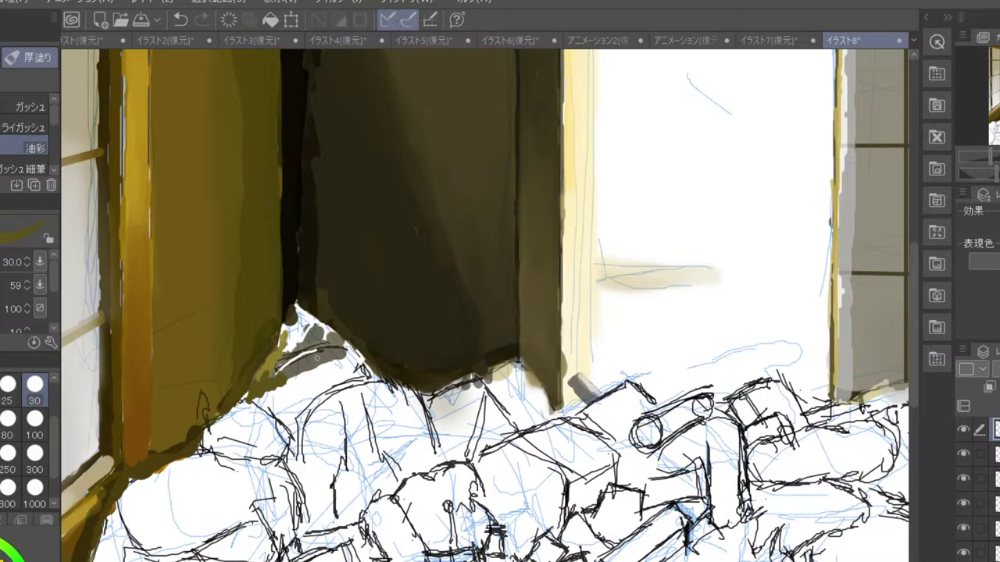
{"action": "mouse_move", "coordinate": [330, 358]}
{"action": "left_mouse_down"}
{"action": "mouse_move", "coordinate": [322, 386]}
{"action": "mouse_move", "coordinate": [330, 363]}
{"action": "left_mouse_up"}
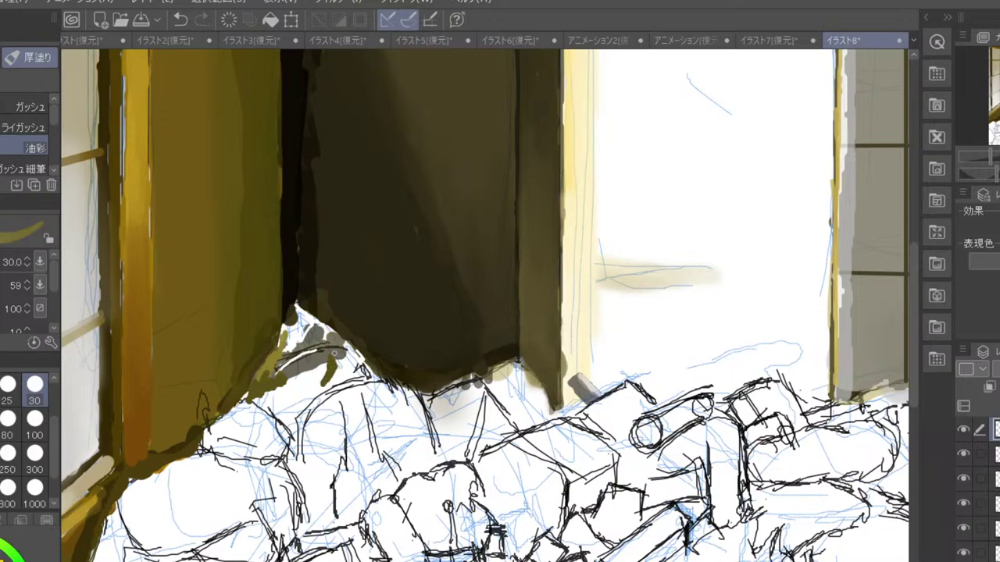
{"action": "mouse_move", "coordinate": [337, 365]}
{"action": "left_mouse_down"}
{"action": "mouse_move", "coordinate": [346, 373]}
{"action": "mouse_move", "coordinate": [331, 380]}
{"action": "mouse_move", "coordinate": [344, 365]}
{"action": "mouse_move", "coordinate": [367, 368]}
{"action": "left_mouse_up"}
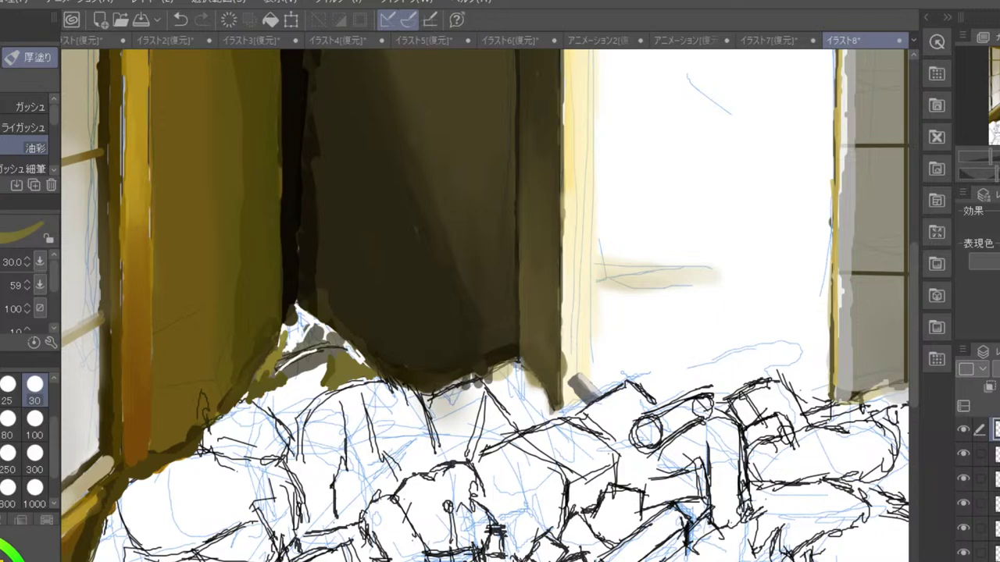
- Add small pale highlights to the olive patches on the peak at size 15, using a colour sampled beside the window frame
{"action": "left_click", "coordinate": [130, 493], "text": "alt"}
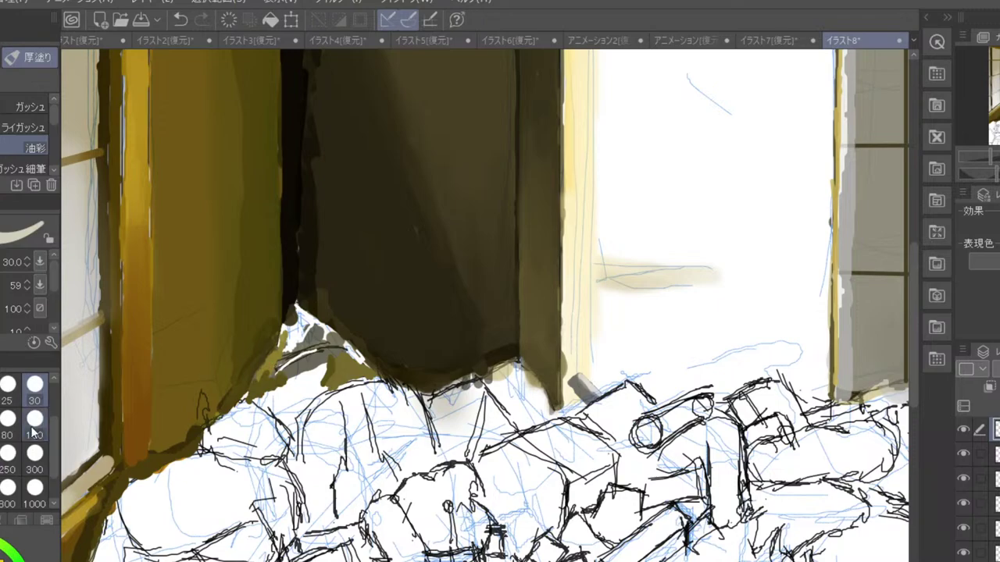
{"action": "key", "text": "bracketleft"}
{"action": "key", "text": "bracketleft"}
{"action": "key", "text": "bracketleft"}
{"action": "key", "text": "bracketleft"}
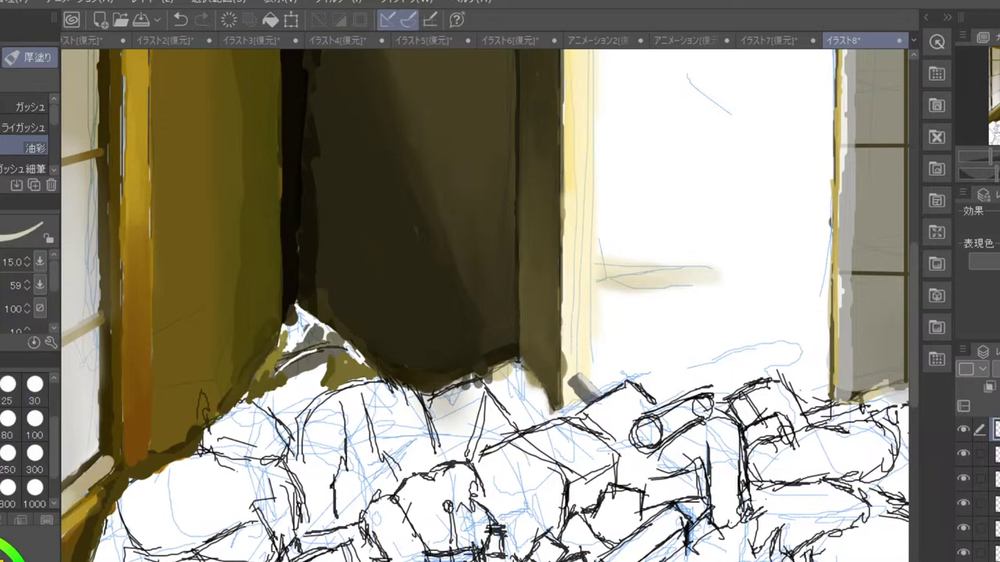
{"action": "mouse_move", "coordinate": [346, 363]}
{"action": "left_mouse_down"}
{"action": "mouse_move", "coordinate": [357, 366]}
{"action": "mouse_move", "coordinate": [345, 363]}
{"action": "left_mouse_up"}
{"action": "mouse_move", "coordinate": [317, 357]}
{"action": "left_mouse_down"}
{"action": "mouse_move", "coordinate": [325, 365]}
{"action": "mouse_move", "coordinate": [328, 353]}
{"action": "mouse_move", "coordinate": [307, 359]}
{"action": "mouse_move", "coordinate": [315, 355]}
{"action": "left_mouse_up"}
{"action": "scroll", "coordinate": [336, 312], "scroll_direction": "down", "scroll_amount": 4}
{"action": "scroll", "coordinate": [340, 301], "scroll_direction": "down", "scroll_amount": 3}
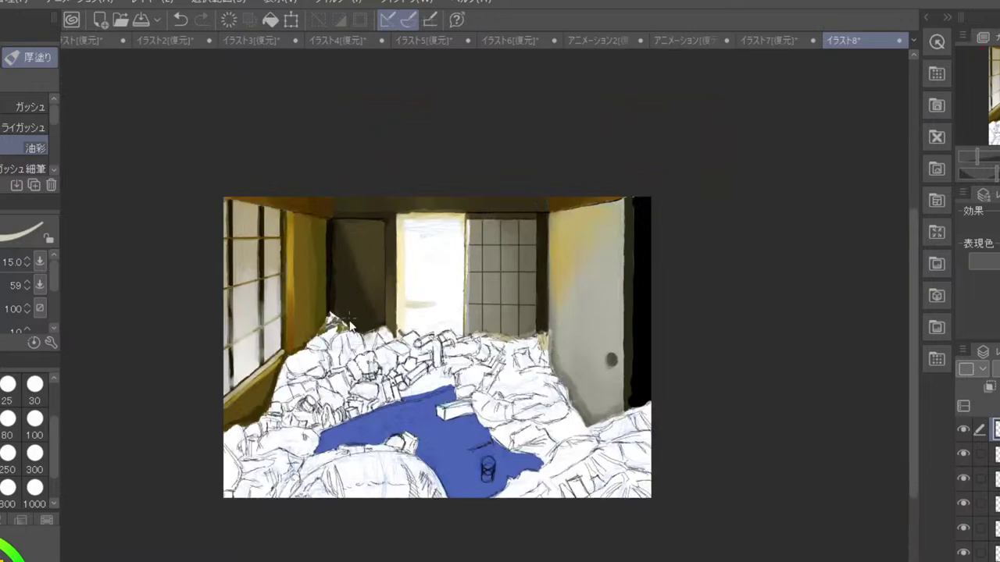
{"action": "scroll", "coordinate": [351, 324], "scroll_direction": "up", "scroll_amount": 6}
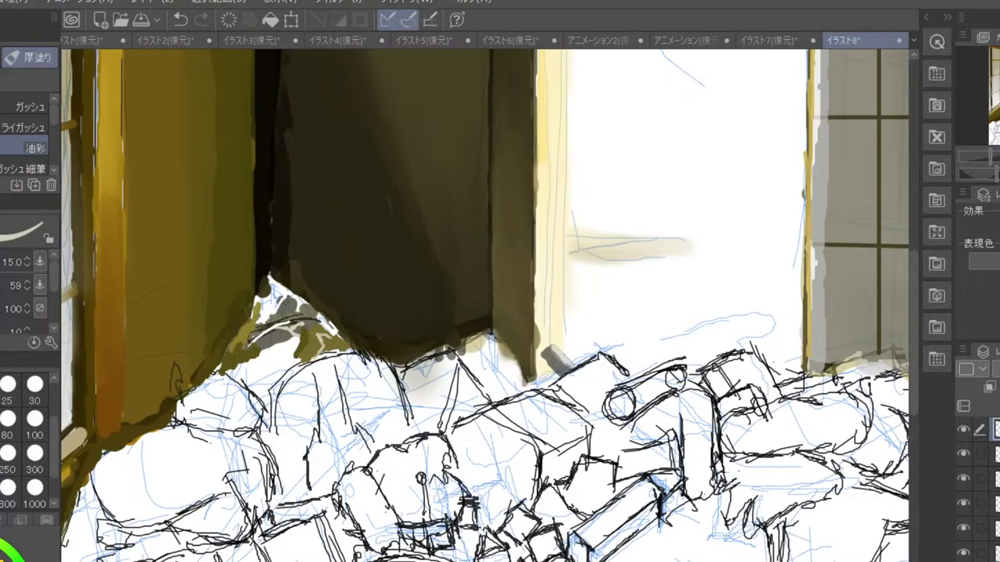
- Paint dark branching lines across the base and ridge of the peak at size 15, using a dark tone sampled from the wall
{"action": "left_click", "coordinate": [237, 262], "text": "alt"}
{"action": "mouse_move", "coordinate": [249, 364]}
{"action": "left_mouse_down"}
{"action": "mouse_move", "coordinate": [283, 373]}
{"action": "mouse_move", "coordinate": [237, 365]}
{"action": "mouse_move", "coordinate": [265, 407]}
{"action": "left_mouse_up"}
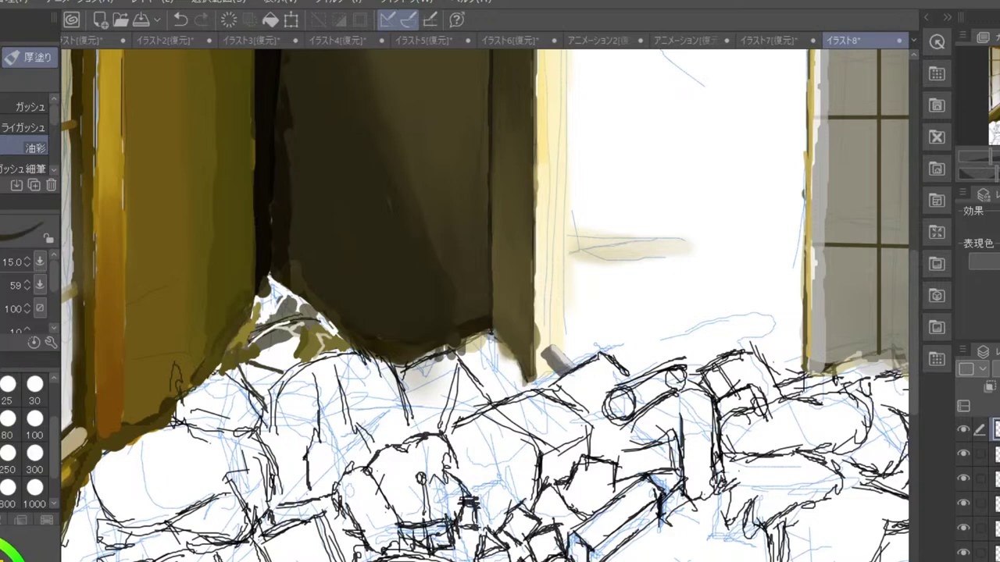
{"action": "mouse_move", "coordinate": [216, 368]}
{"action": "left_mouse_down"}
{"action": "mouse_move", "coordinate": [261, 408]}
{"action": "mouse_move", "coordinate": [223, 363]}
{"action": "mouse_move", "coordinate": [225, 345]}
{"action": "mouse_move", "coordinate": [242, 371]}
{"action": "mouse_move", "coordinate": [265, 369]}
{"action": "mouse_move", "coordinate": [250, 339]}
{"action": "mouse_move", "coordinate": [279, 318]}
{"action": "mouse_move", "coordinate": [314, 315]}
{"action": "left_mouse_up"}
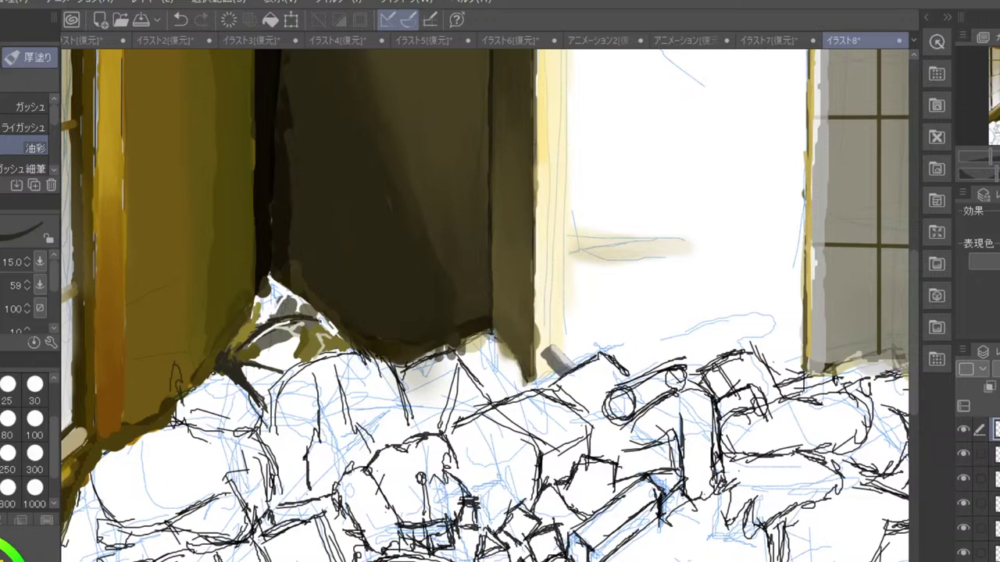
{"action": "scroll", "coordinate": [320, 283], "scroll_direction": "down", "scroll_amount": 3}
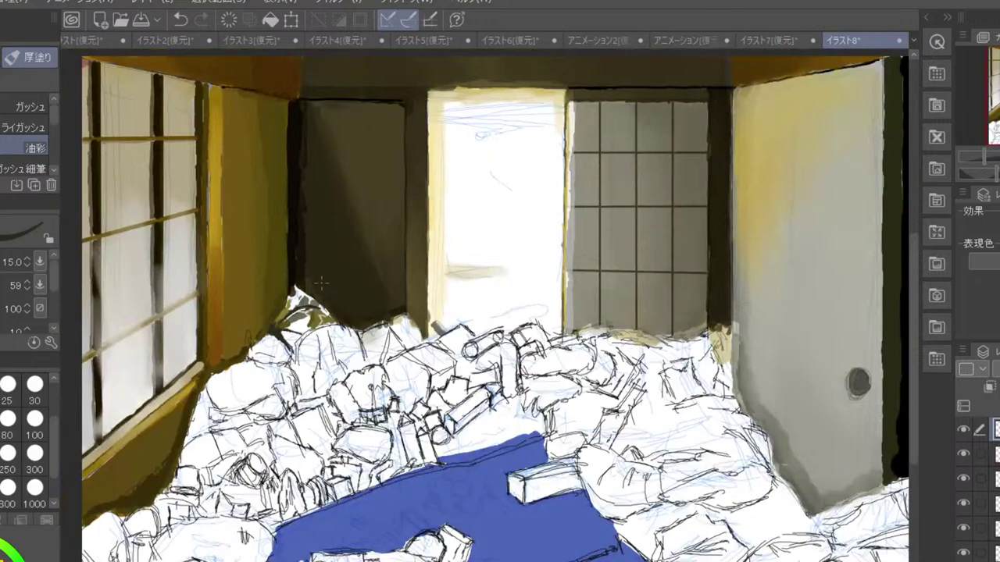
{"action": "scroll", "coordinate": [328, 271], "scroll_direction": "down", "scroll_amount": 3}
{"action": "scroll", "coordinate": [332, 270], "scroll_direction": "up", "scroll_amount": 6}
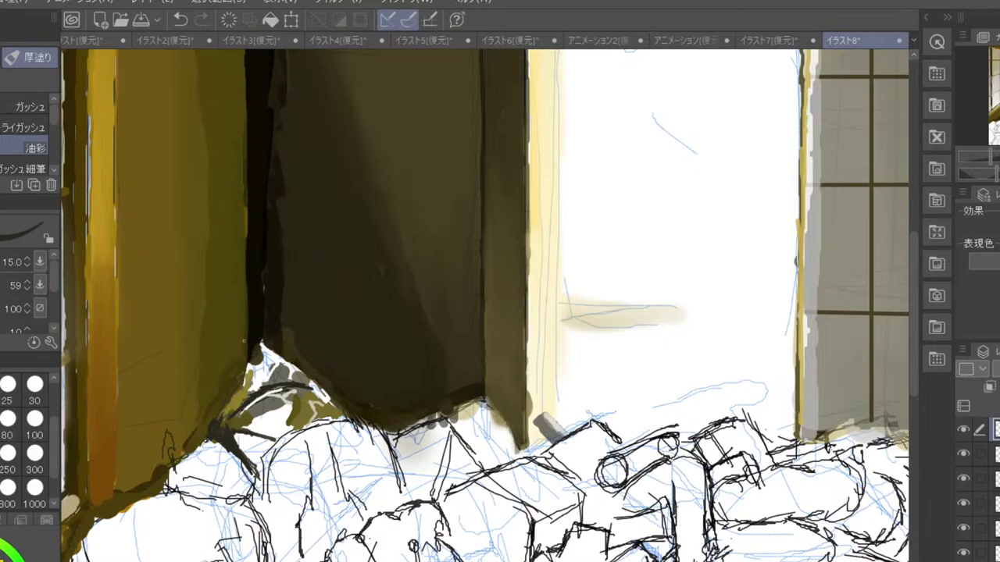
- Hatch short black strokes at the bottom of the olive wall beside the pile's peak with the size 15 oil brush
{"action": "left_click", "coordinate": [225, 345], "text": "alt"}
{"action": "left_click", "coordinate": [6, 559]}
{"action": "mouse_move", "coordinate": [247, 341]}
{"action": "left_mouse_down"}
{"action": "mouse_move", "coordinate": [231, 380]}
{"action": "mouse_move", "coordinate": [241, 342]}
{"action": "mouse_move", "coordinate": [227, 385]}
{"action": "left_mouse_up"}
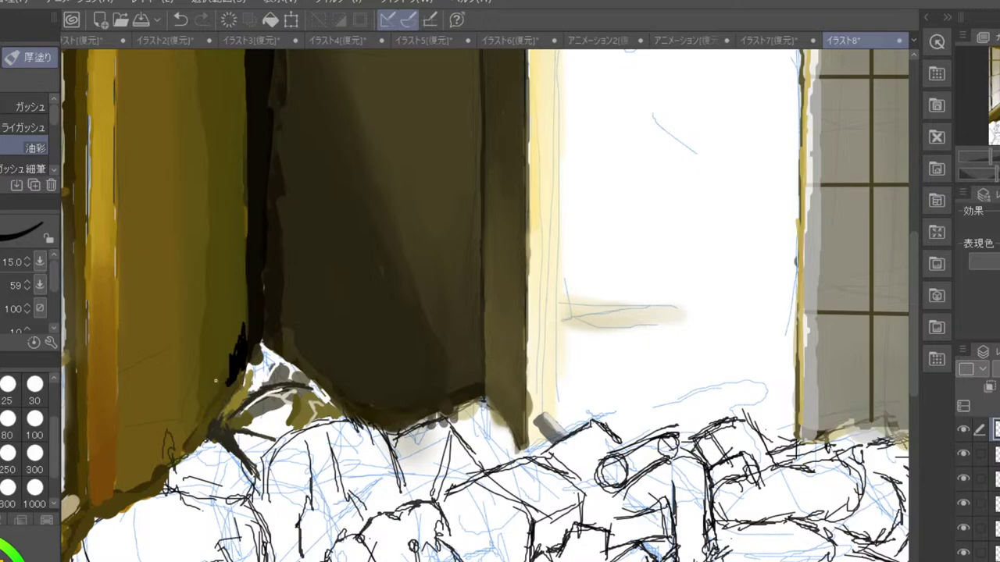
- Glaze the remaining white areas of the peak with a muted olive-grey using sampled colours and the size 80 oil brush
{"action": "left_click", "coordinate": [237, 387], "text": "alt"}
{"action": "left_click", "coordinate": [6, 560]}
{"action": "left_click", "coordinate": [160, 423], "text": "alt"}
{"action": "left_click", "coordinate": [201, 439], "text": "alt"}
{"action": "scroll", "coordinate": [242, 330], "scroll_direction": "down", "scroll_amount": 5}
{"action": "scroll", "coordinate": [241, 331], "scroll_direction": "up", "scroll_amount": 2}
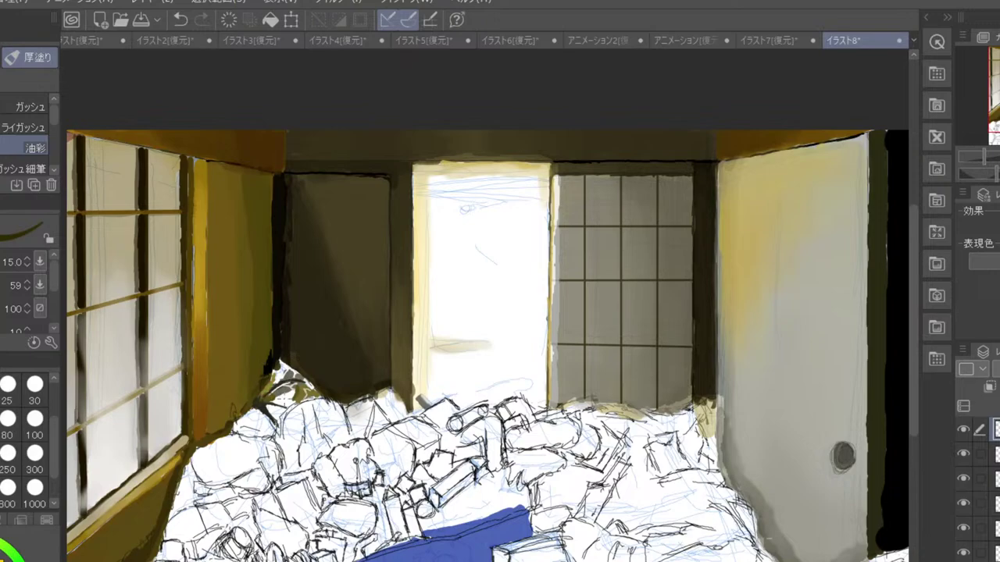
{"action": "left_click", "coordinate": [286, 399], "text": "alt"}
{"action": "left_click", "coordinate": [299, 391], "text": "alt"}
{"action": "key", "text": "ctrl+plus"}
{"action": "left_click", "coordinate": [259, 405], "text": "alt"}
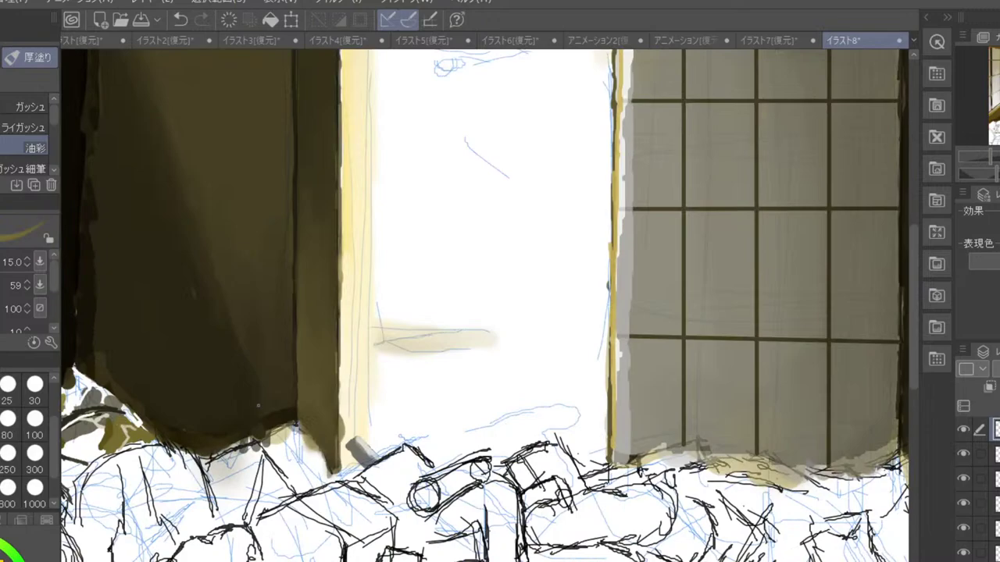
{"action": "left_click_drag", "start_coordinate": [169, 476], "coordinate": [460, 505]}
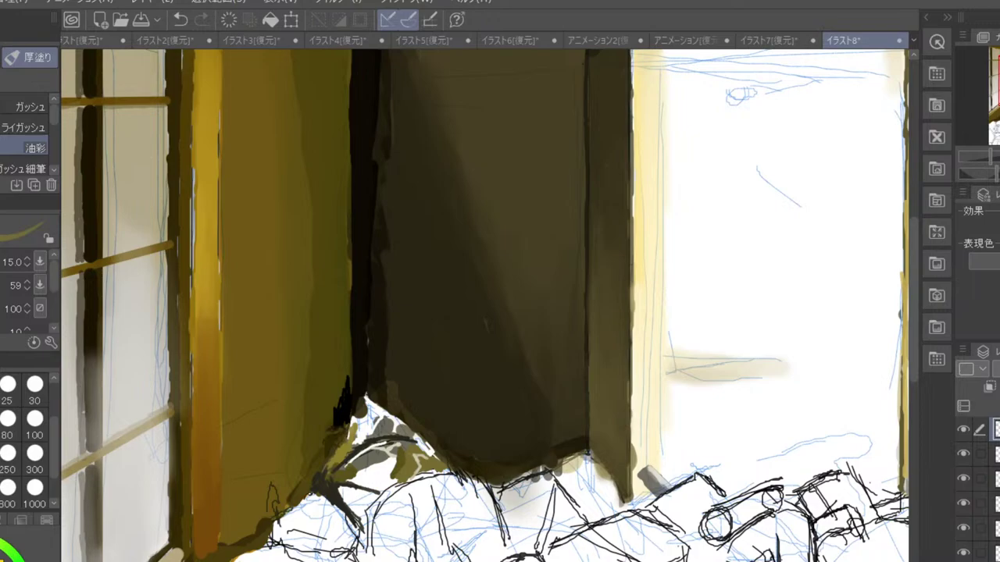
{"action": "left_click", "coordinate": [7, 418]}
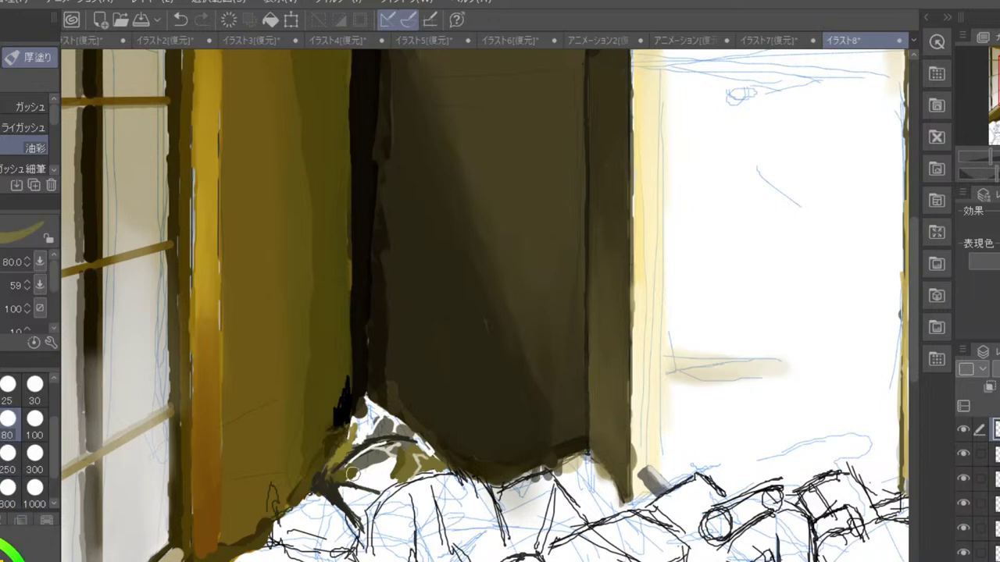
{"action": "mouse_move", "coordinate": [352, 474]}
{"action": "left_mouse_down"}
{"action": "mouse_move", "coordinate": [379, 486]}
{"action": "mouse_move", "coordinate": [376, 471]}
{"action": "mouse_move", "coordinate": [387, 473]}
{"action": "mouse_move", "coordinate": [388, 457]}
{"action": "mouse_move", "coordinate": [399, 452]}
{"action": "mouse_move", "coordinate": [370, 460]}
{"action": "mouse_move", "coordinate": [351, 504]}
{"action": "mouse_move", "coordinate": [343, 493]}
{"action": "mouse_move", "coordinate": [358, 502]}
{"action": "mouse_move", "coordinate": [360, 484]}
{"action": "mouse_move", "coordinate": [359, 521]}
{"action": "mouse_move", "coordinate": [349, 466]}
{"action": "mouse_move", "coordinate": [361, 429]}
{"action": "mouse_move", "coordinate": [374, 457]}
{"action": "mouse_move", "coordinate": [362, 410]}
{"action": "mouse_move", "coordinate": [390, 441]}
{"action": "mouse_move", "coordinate": [429, 449]}
{"action": "mouse_move", "coordinate": [346, 473]}
{"action": "left_mouse_up"}
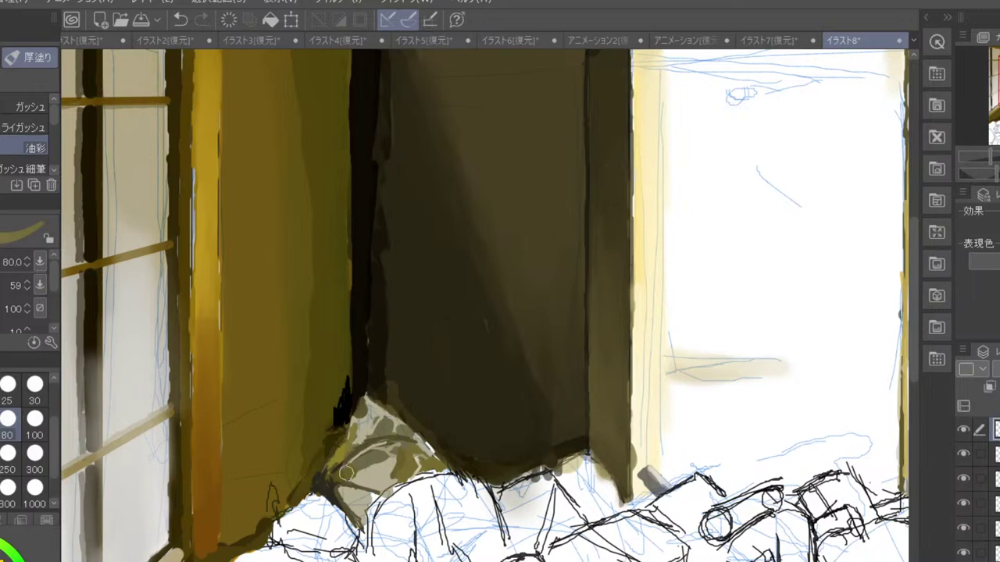
{"action": "scroll", "coordinate": [395, 388], "scroll_direction": "down", "scroll_amount": 4}
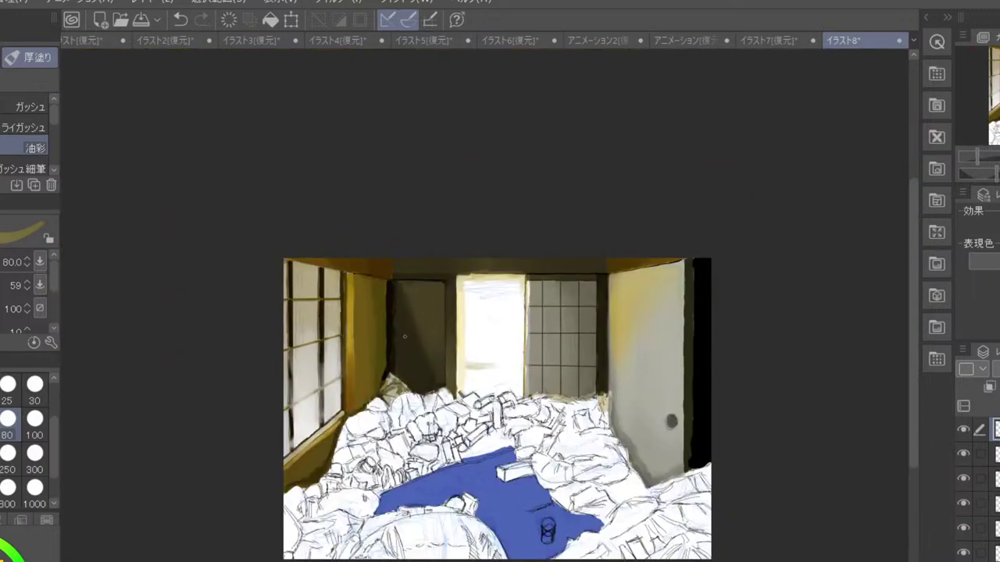
- Shade the peak's upper facets at size 60 with a dark tone sampled beside it, undoing the last stroke
{"action": "scroll", "coordinate": [405, 337], "scroll_direction": "up", "scroll_amount": 4}
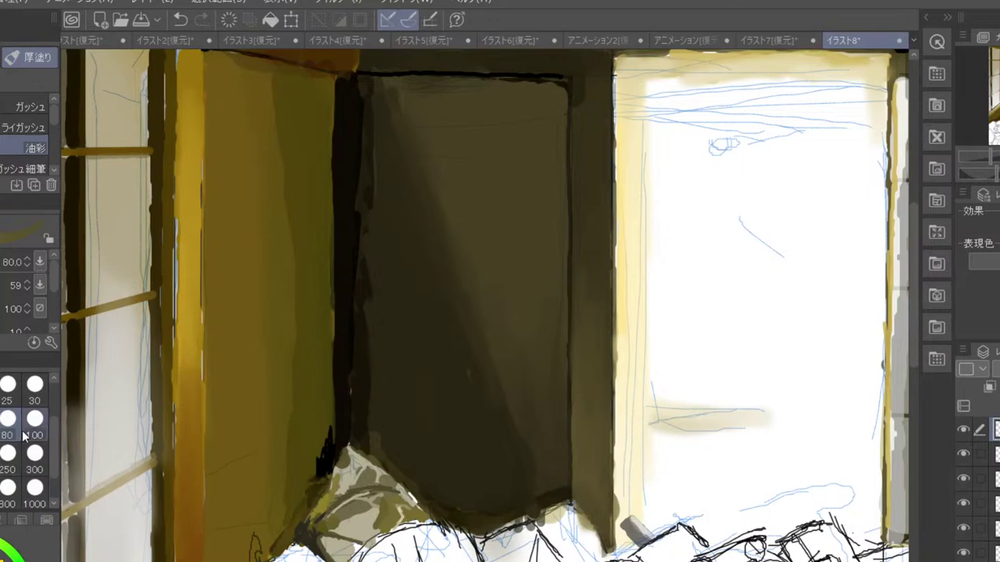
{"action": "key", "text": "bracketleft"}
{"action": "key", "text": "bracketleft"}
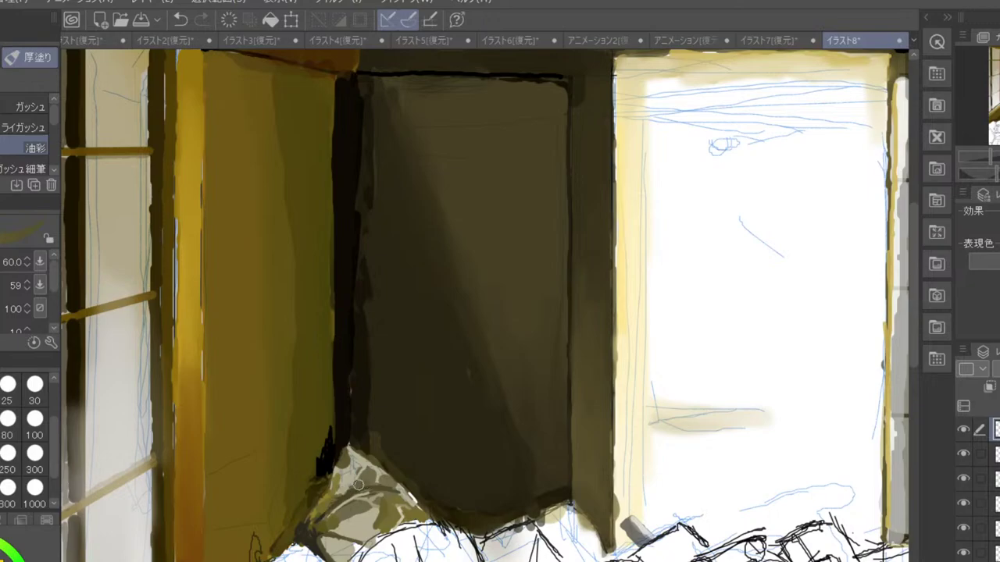
{"action": "left_click", "coordinate": [334, 466]}
{"action": "left_click", "coordinate": [327, 478], "text": "alt"}
{"action": "left_click_drag", "start_coordinate": [332, 495], "coordinate": [330, 502]}
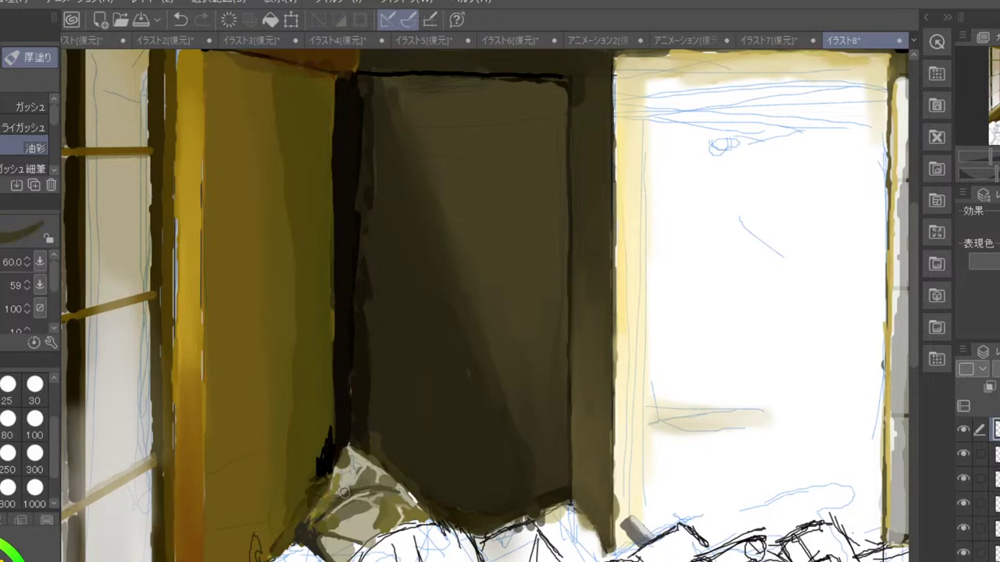
{"action": "left_click", "coordinate": [366, 479]}
{"action": "left_click_drag", "start_coordinate": [326, 503], "coordinate": [365, 486]}
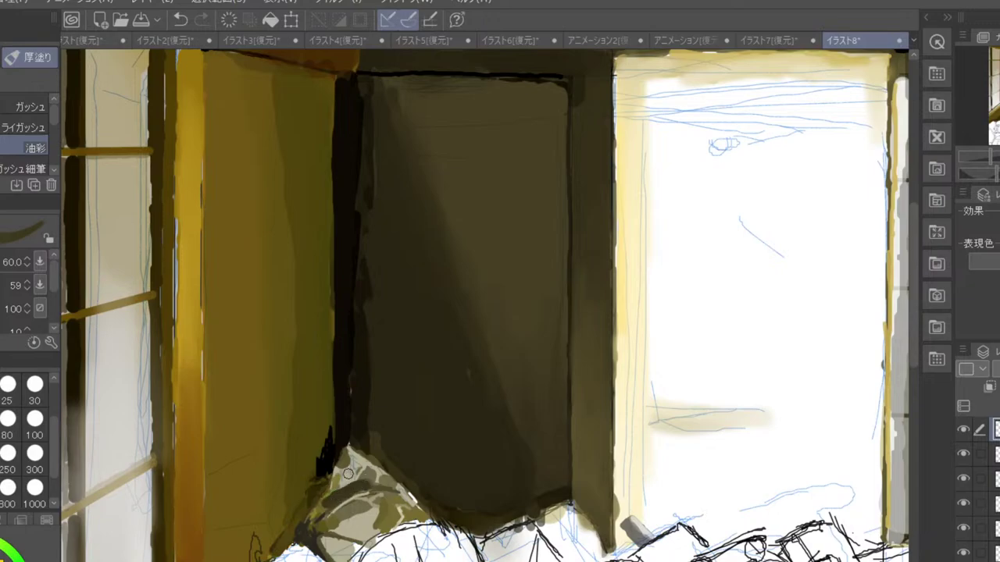
{"action": "key", "text": "ctrl+z"}
- Paint small dark creases into the peak's upper folds with the oil brush at size 17
{"action": "key", "text": "]"}
{"action": "left_click", "coordinate": [0, 384]}
{"action": "mouse_move", "coordinate": [321, 512]}
{"action": "left_mouse_down"}
{"action": "mouse_move", "coordinate": [394, 483]}
{"action": "mouse_move", "coordinate": [407, 494]}
{"action": "left_mouse_up"}
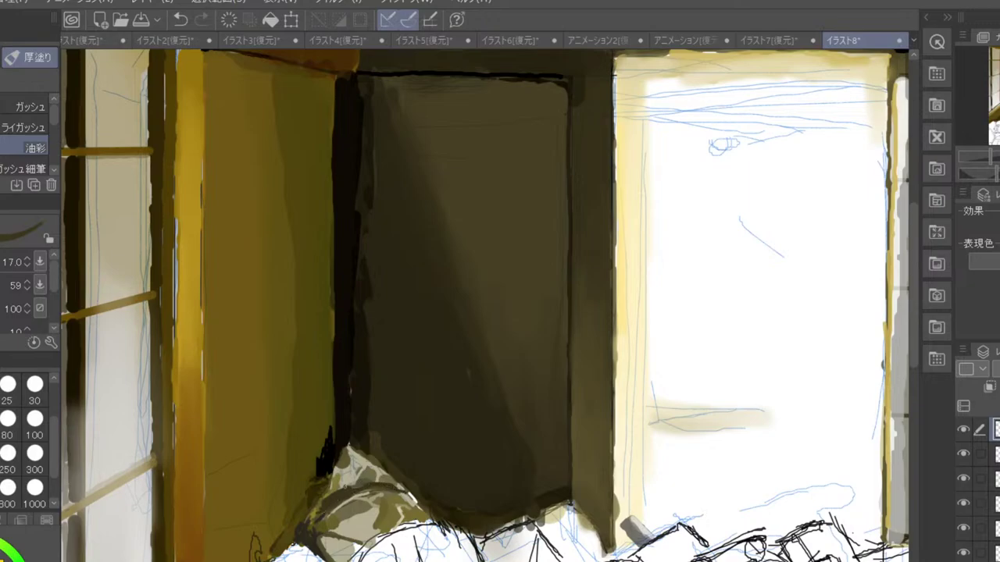
{"action": "left_click_drag", "start_coordinate": [348, 482], "coordinate": [363, 456]}
- Paint pale off-white highlights on the tip and upper folds of the peak at size 17, redoing an undone stroke
{"action": "left_click", "coordinate": [1, 560]}
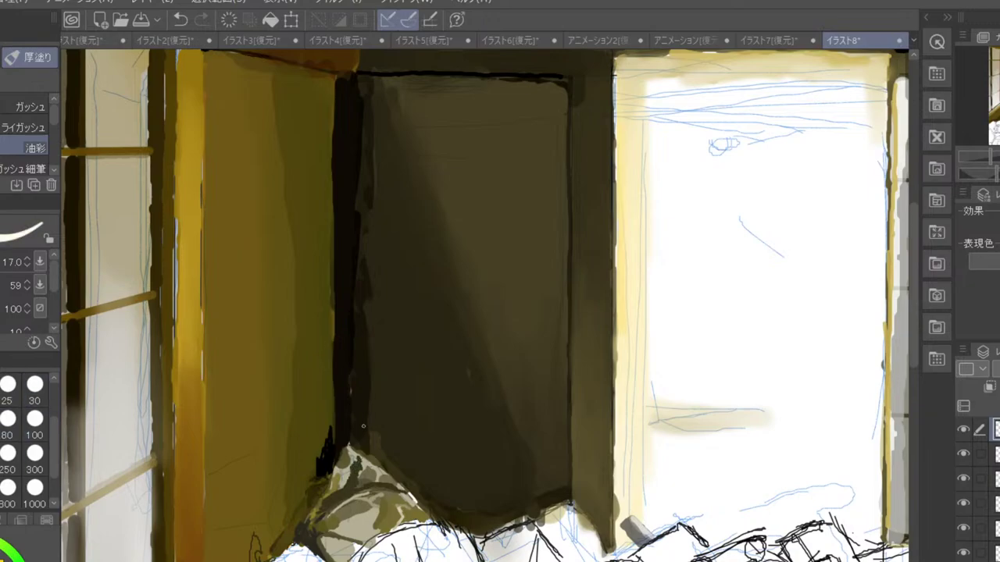
{"action": "mouse_move", "coordinate": [364, 470]}
{"action": "left_mouse_down"}
{"action": "mouse_move", "coordinate": [373, 464]}
{"action": "mouse_move", "coordinate": [351, 491]}
{"action": "left_mouse_up"}
{"action": "left_click", "coordinate": [1, 560]}
{"action": "left_click_drag", "start_coordinate": [353, 452], "coordinate": [346, 468]}
{"action": "left_click", "coordinate": [2, 560]}
{"action": "mouse_move", "coordinate": [352, 451]}
{"action": "left_mouse_down"}
{"action": "mouse_move", "coordinate": [340, 481]}
{"action": "mouse_move", "coordinate": [345, 469]}
{"action": "left_mouse_up"}
{"action": "scroll", "coordinate": [336, 477], "scroll_direction": "down", "scroll_amount": 2}
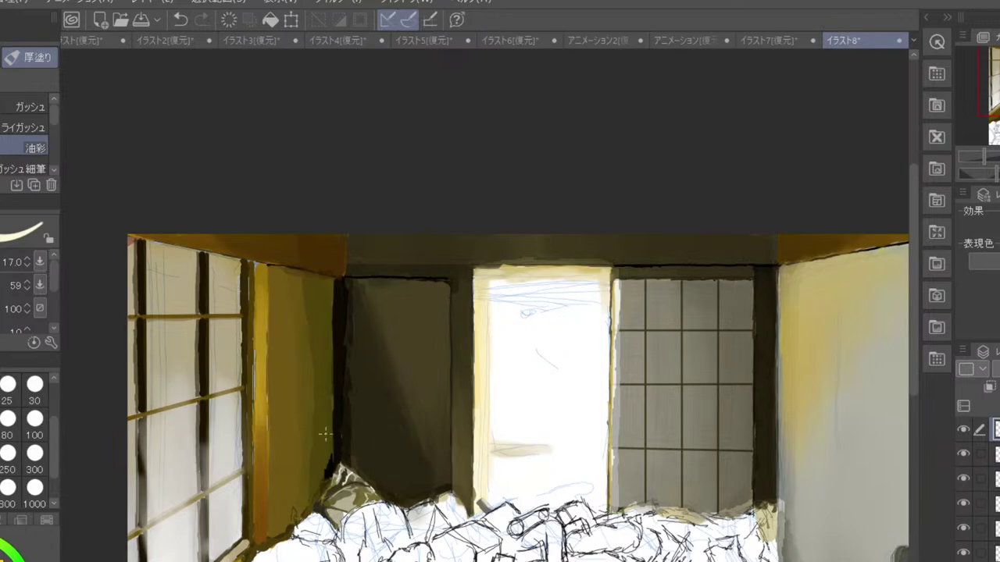
{"action": "key", "text": "ctrl+z"}
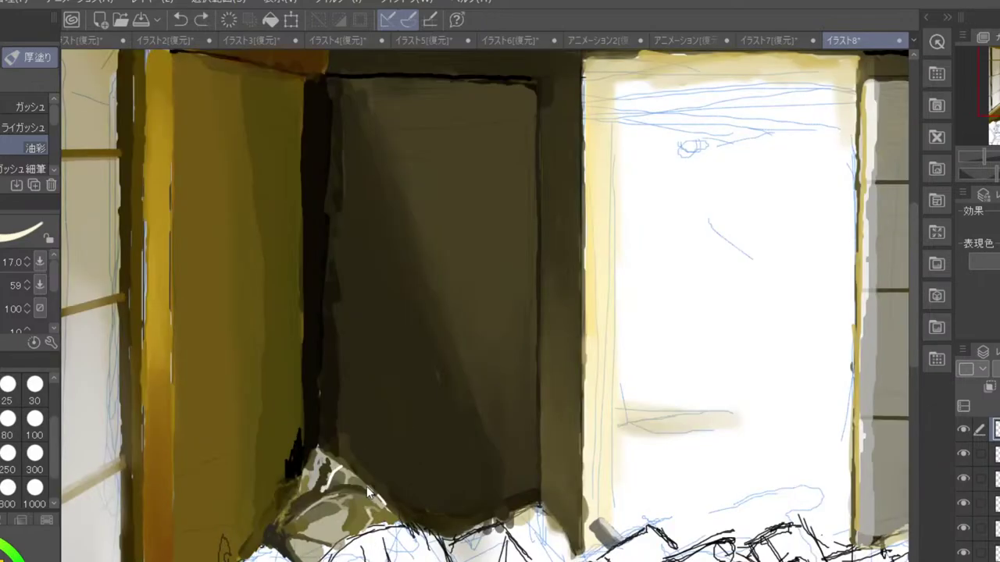
{"action": "scroll", "coordinate": [363, 473], "scroll_direction": "up", "scroll_amount": 3}
{"action": "left_click_drag", "start_coordinate": [315, 467], "coordinate": [318, 451]}
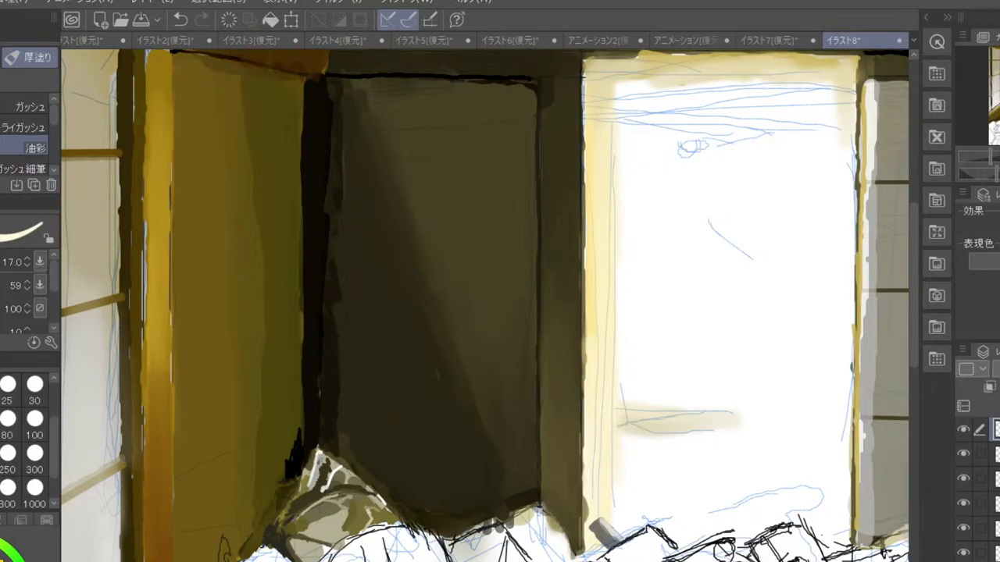
- Draw fine pale highlight lines along the peak's doorway-side edge with the oil brush at size 7
{"action": "scroll", "coordinate": [30, 437], "scroll_direction": "up", "scroll_amount": 2}
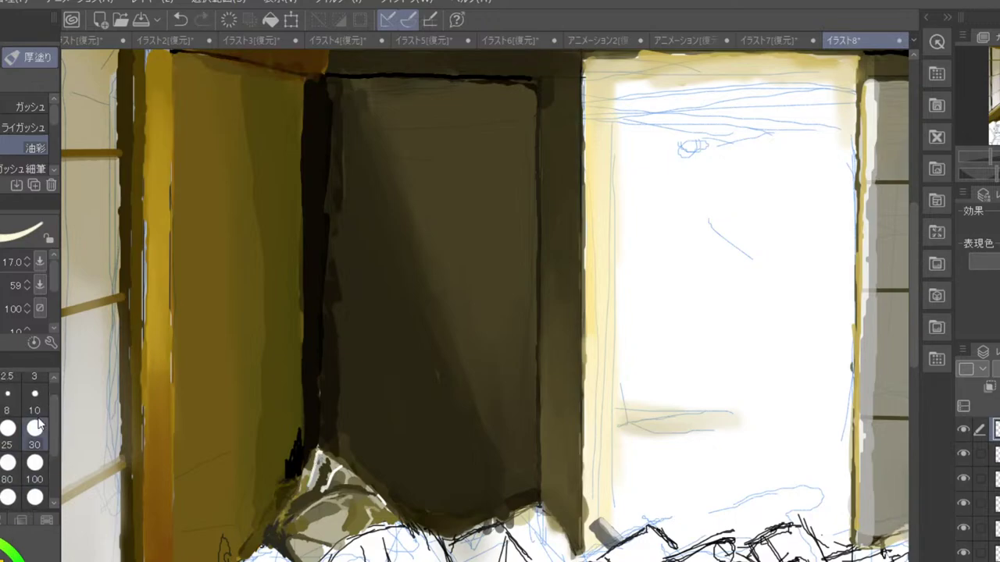
{"action": "left_click", "coordinate": [1, 397]}
{"action": "left_click_drag", "start_coordinate": [297, 441], "coordinate": [351, 472]}
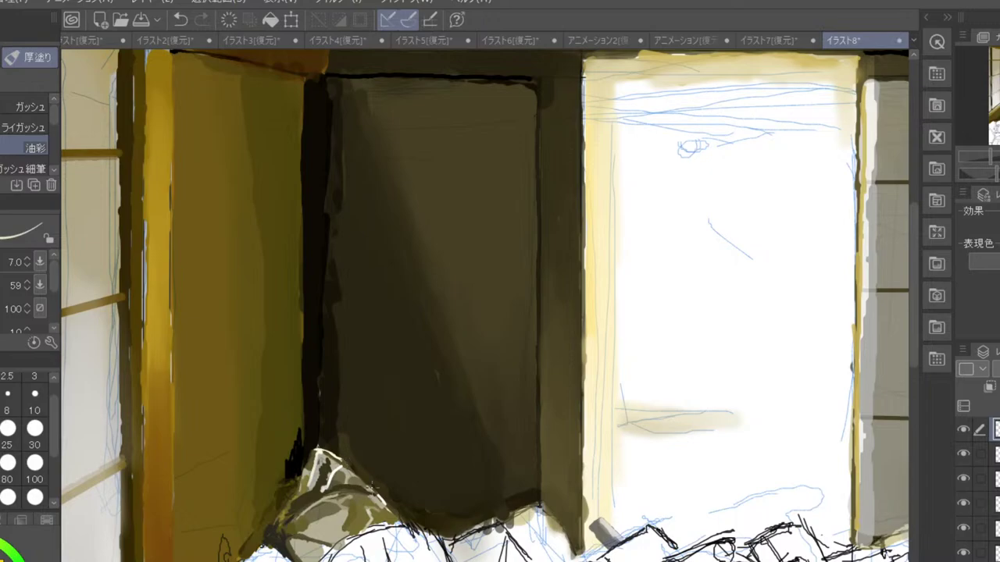
{"action": "left_click_drag", "start_coordinate": [383, 498], "coordinate": [377, 491]}
{"action": "scroll", "coordinate": [375, 487], "scroll_direction": "down", "scroll_amount": 2}
{"action": "scroll", "coordinate": [375, 531], "scroll_direction": "up", "scroll_amount": 2}
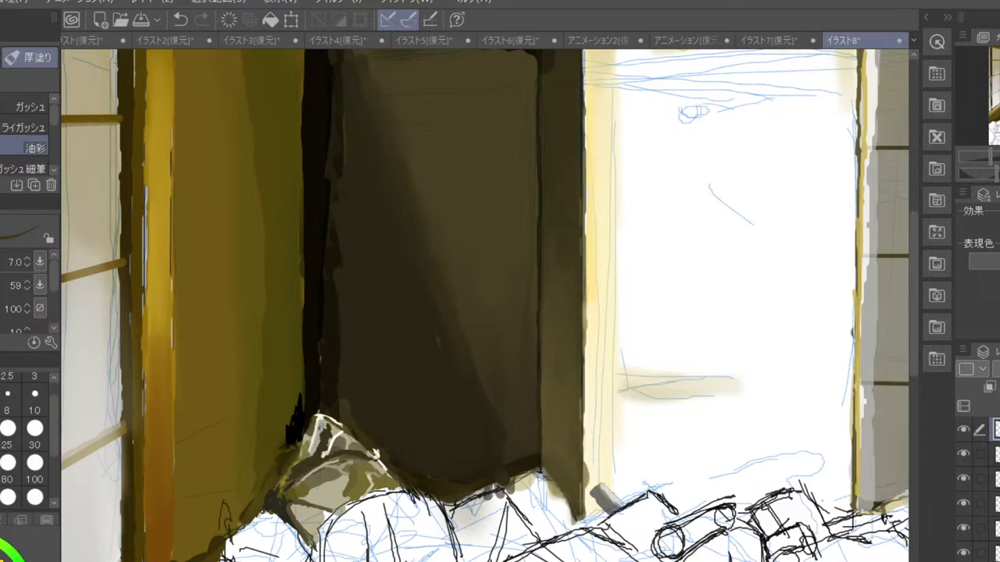
- Draw thin olive lines down the wall-side edge of the peak at size 7, using a colour sampled there
{"action": "left_click", "coordinate": [290, 457], "text": "alt"}
{"action": "key", "text": "ctrl+plus"}
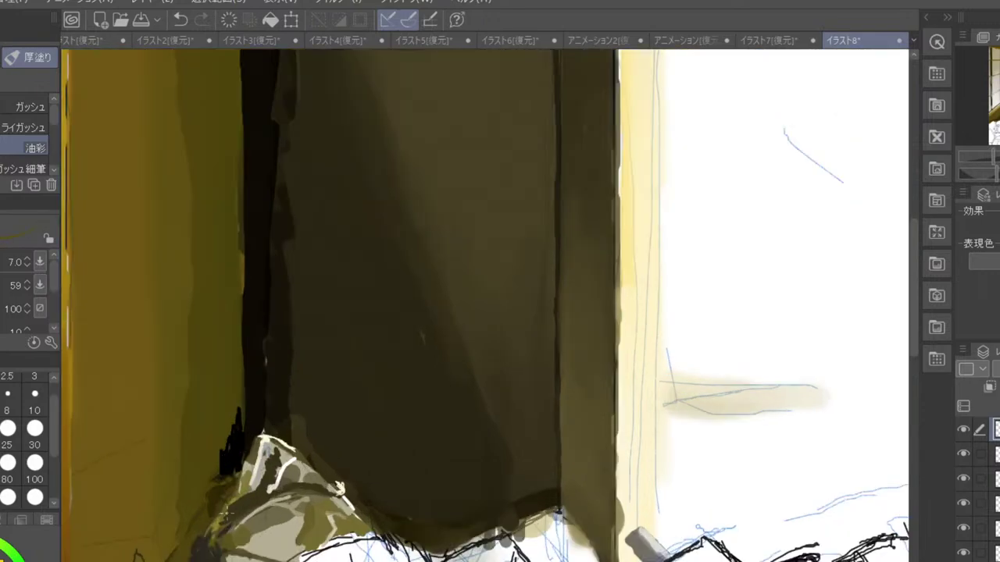
{"action": "left_click_drag", "start_coordinate": [228, 494], "coordinate": [285, 400]}
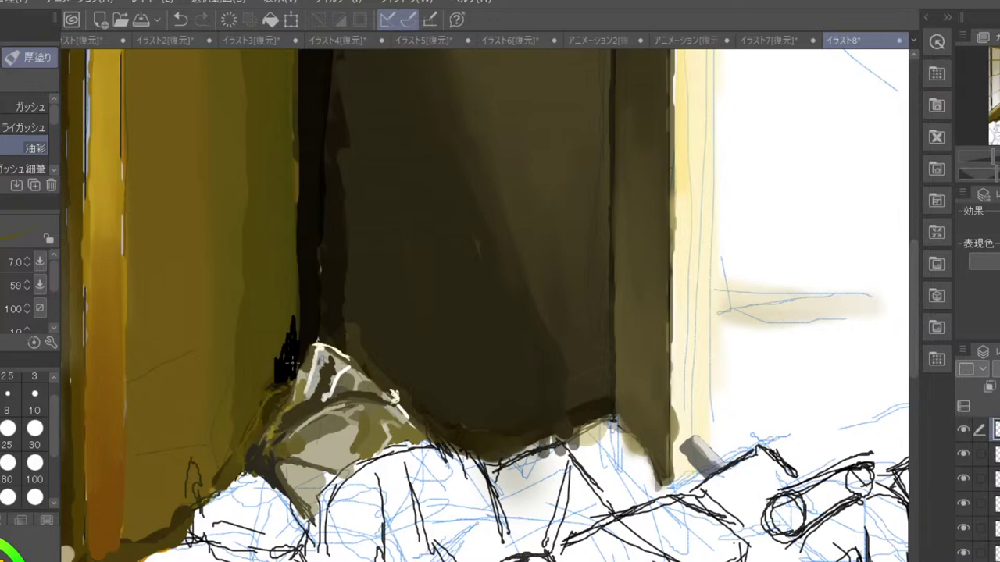
{"action": "scroll", "coordinate": [342, 407], "scroll_direction": "down", "scroll_amount": 3}
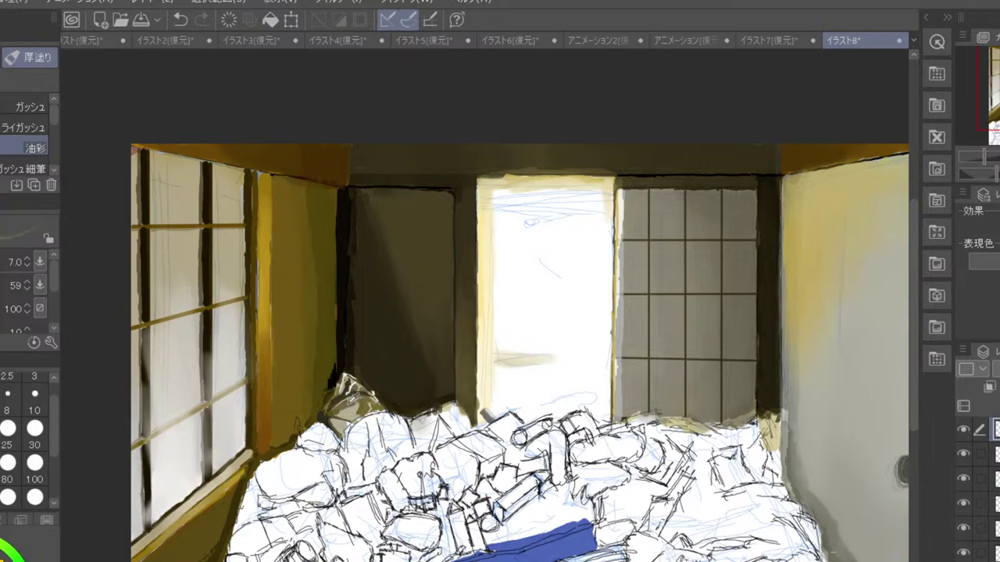
{"action": "left_click_drag", "start_coordinate": [358, 393], "coordinate": [349, 407]}
{"action": "scroll", "coordinate": [335, 380], "scroll_direction": "up", "scroll_amount": 3}
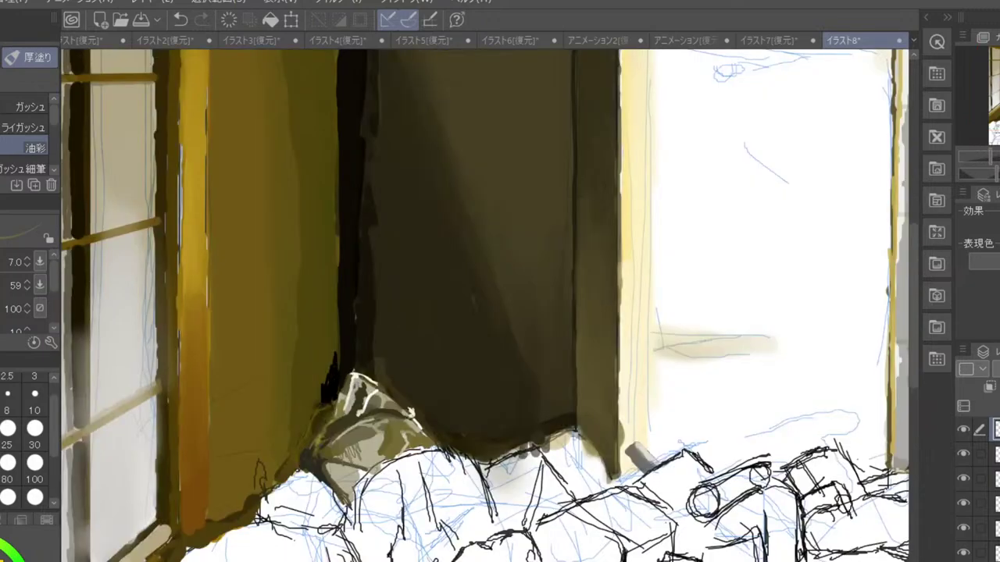
- Paint broader olive and pale grey patches across the lower part of the peak at size 25
{"action": "left_click", "coordinate": [8, 427]}
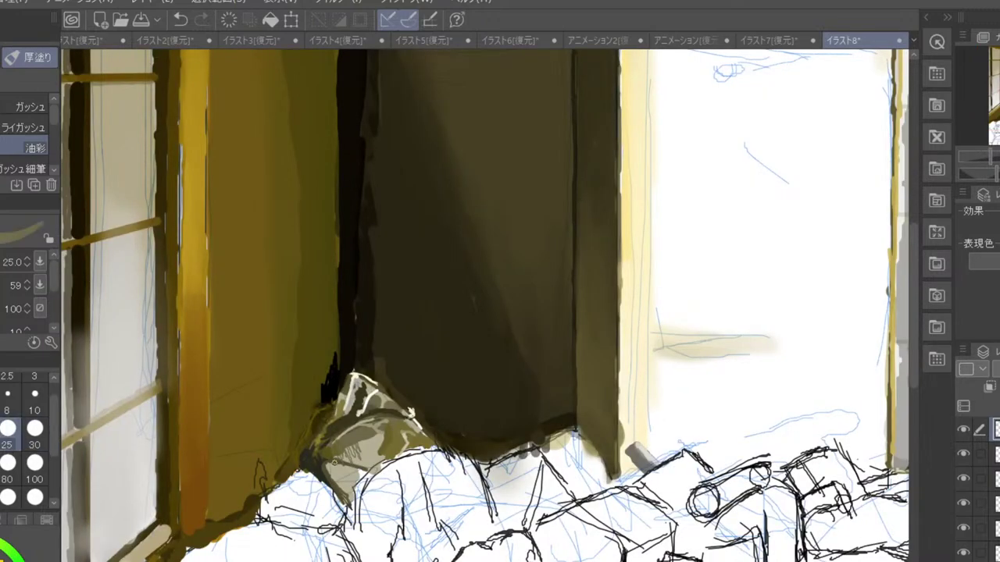
{"action": "left_click_drag", "start_coordinate": [342, 459], "coordinate": [373, 426]}
{"action": "left_click_drag", "start_coordinate": [332, 470], "coordinate": [345, 467]}
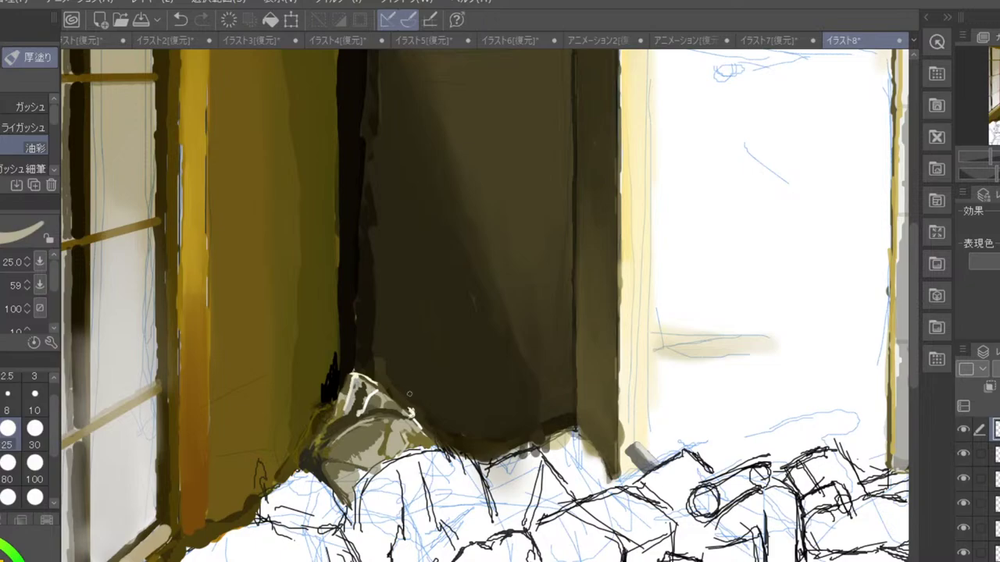
{"action": "scroll", "coordinate": [409, 394], "scroll_direction": "down", "scroll_amount": 2}
{"action": "scroll", "coordinate": [410, 392], "scroll_direction": "down", "scroll_amount": 2}
{"action": "scroll", "coordinate": [403, 381], "scroll_direction": "up", "scroll_amount": 4}
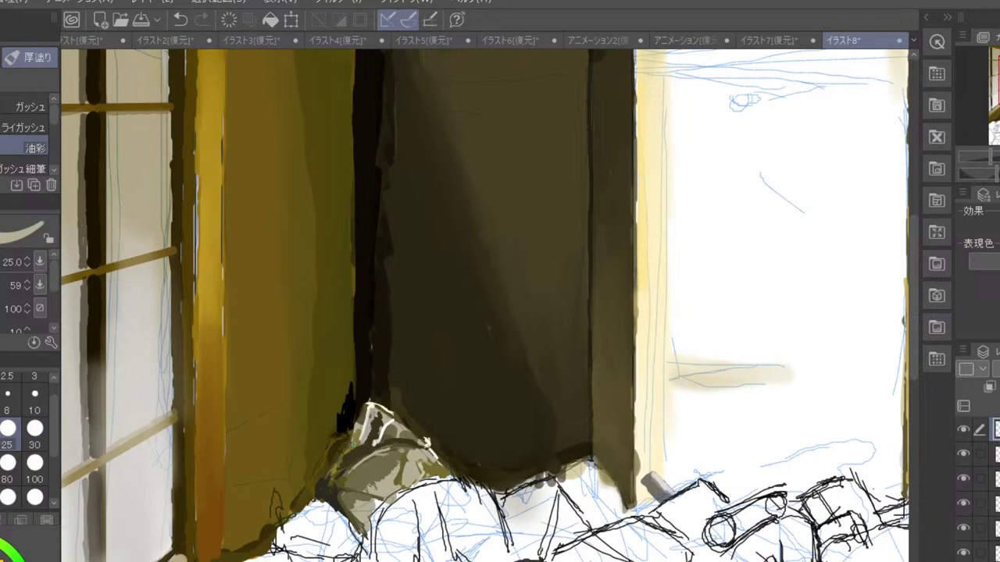
- Blend the painted patches and folds of the peak with the colour-mixing tool at sizes 30 and 25
{"action": "key", "text": "j"}
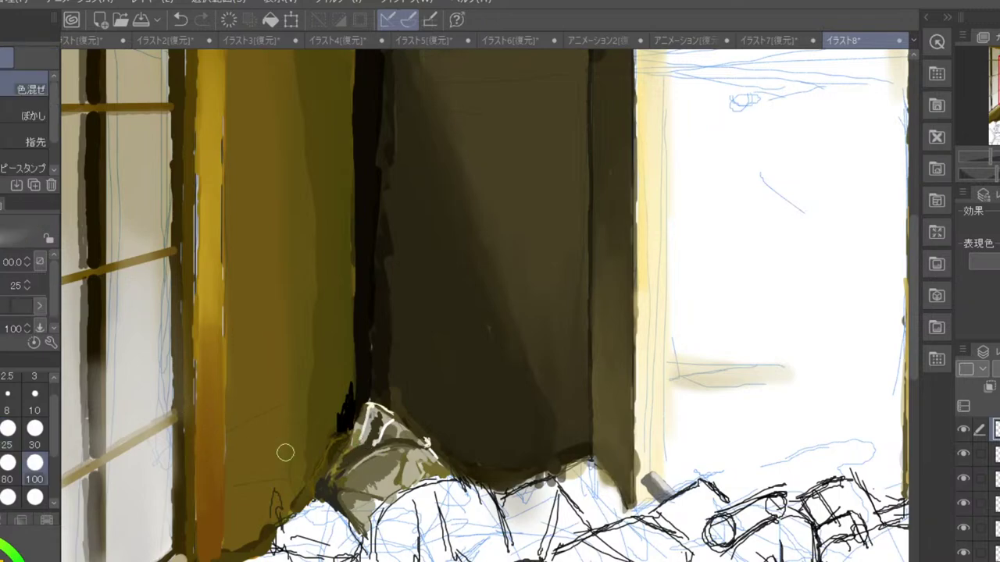
{"action": "left_click", "coordinate": [32, 440]}
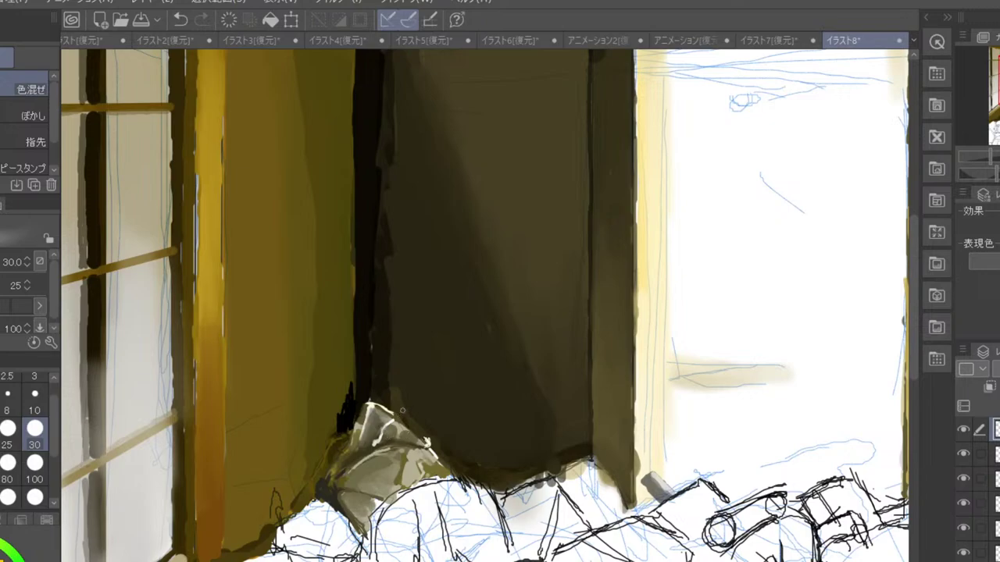
{"action": "scroll", "coordinate": [403, 410], "scroll_direction": "down", "scroll_amount": 2}
{"action": "scroll", "coordinate": [401, 405], "scroll_direction": "up", "scroll_amount": 2}
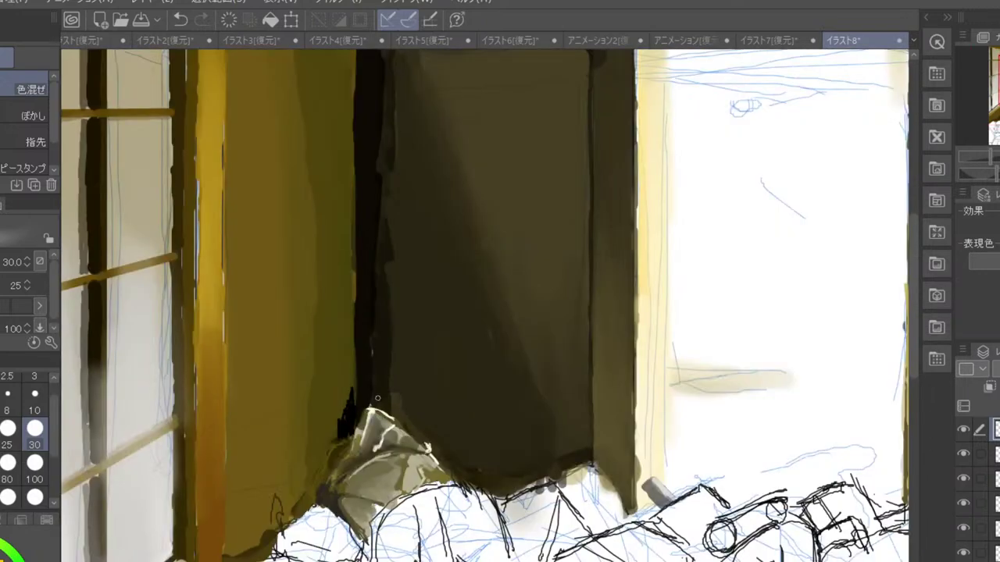
{"action": "key", "text": "bracketleft"}
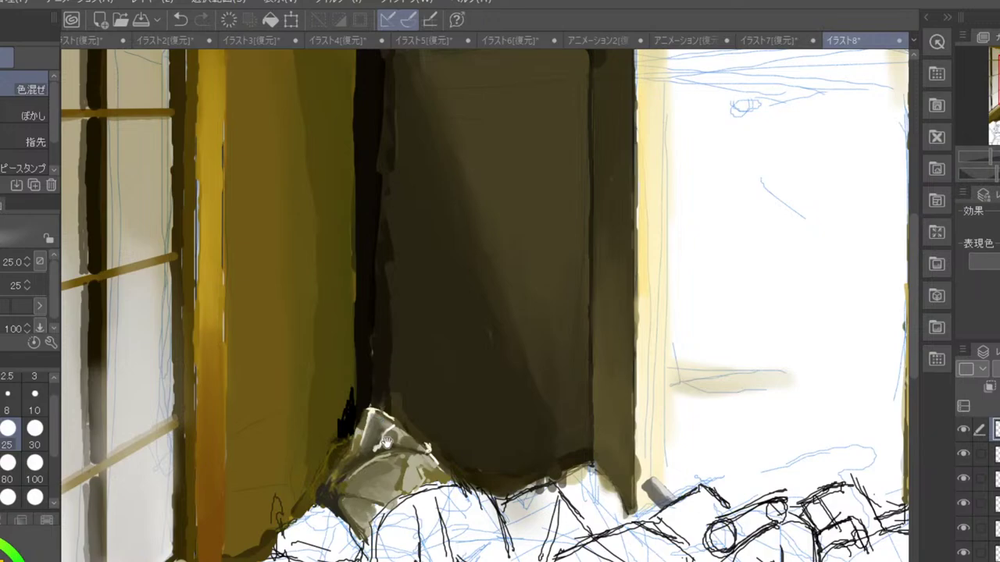
{"action": "left_click_drag", "start_coordinate": [385, 444], "coordinate": [378, 382]}
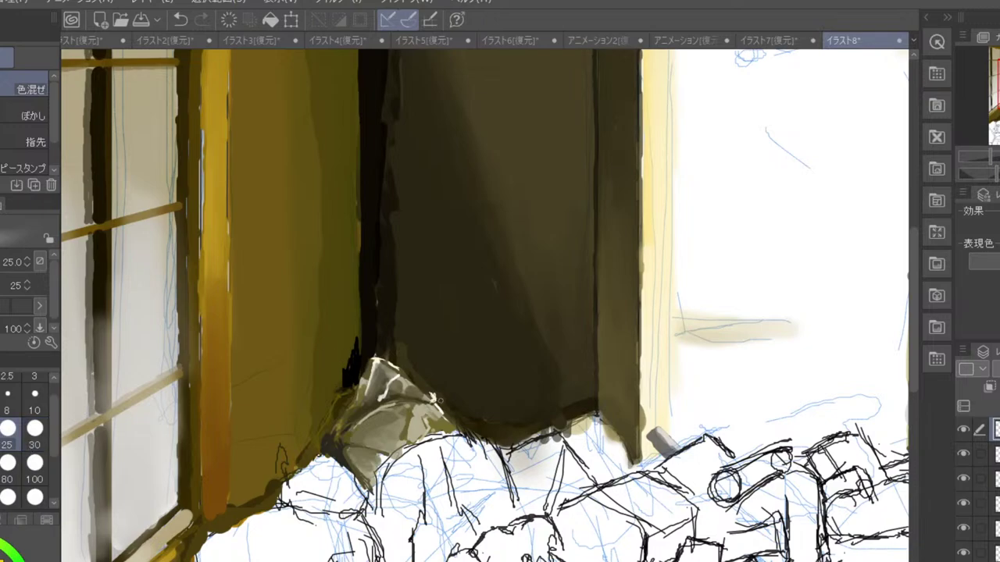
- Touch up the lower doorway-side slope of the peak in olive with the size 25 oil brush
{"action": "key", "text": "b"}
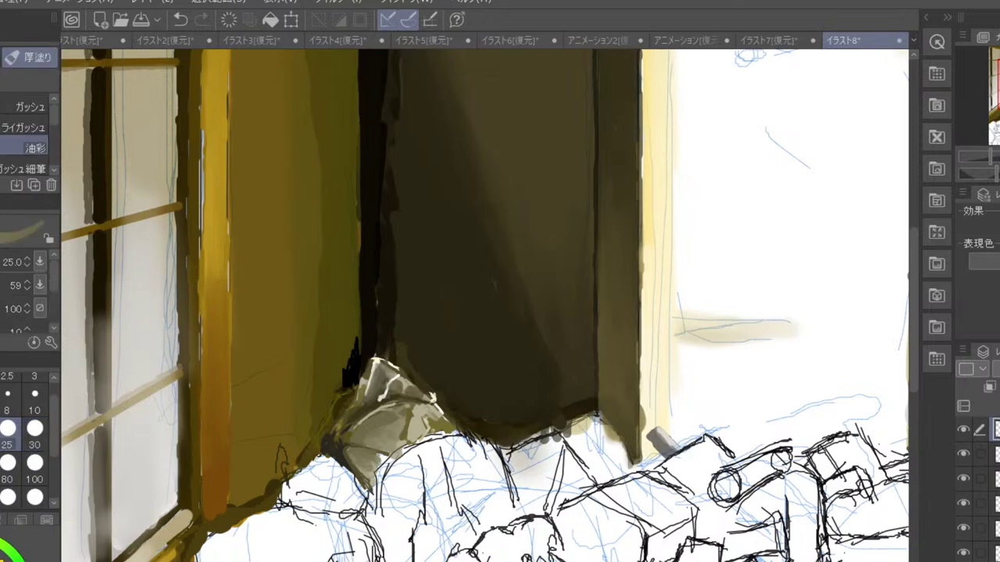
{"action": "mouse_move", "coordinate": [434, 398]}
{"action": "left_mouse_down"}
{"action": "mouse_move", "coordinate": [453, 408]}
{"action": "mouse_move", "coordinate": [445, 412]}
{"action": "mouse_move", "coordinate": [448, 405]}
{"action": "left_mouse_up"}
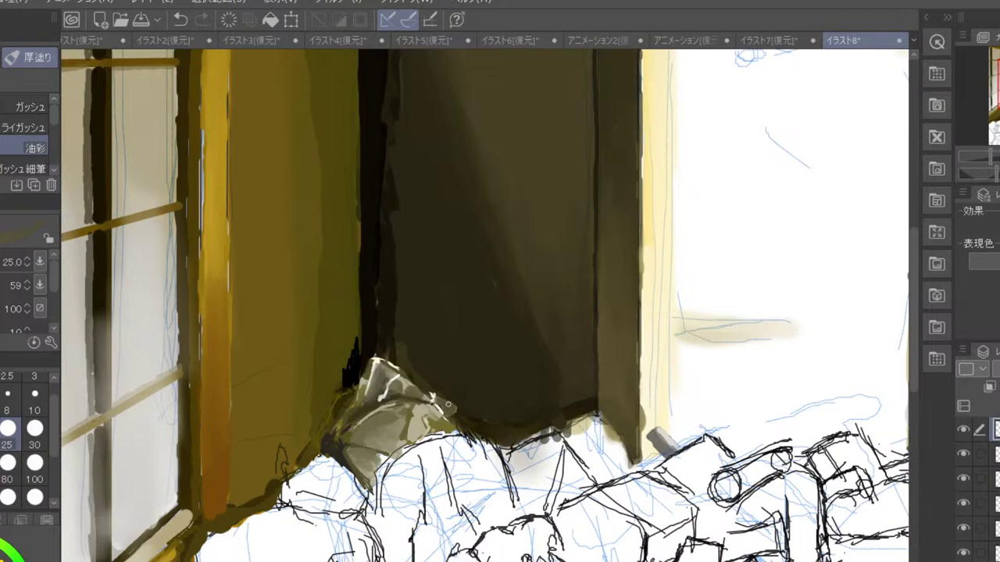
{"action": "scroll", "coordinate": [412, 328], "scroll_direction": "down", "scroll_amount": 5}
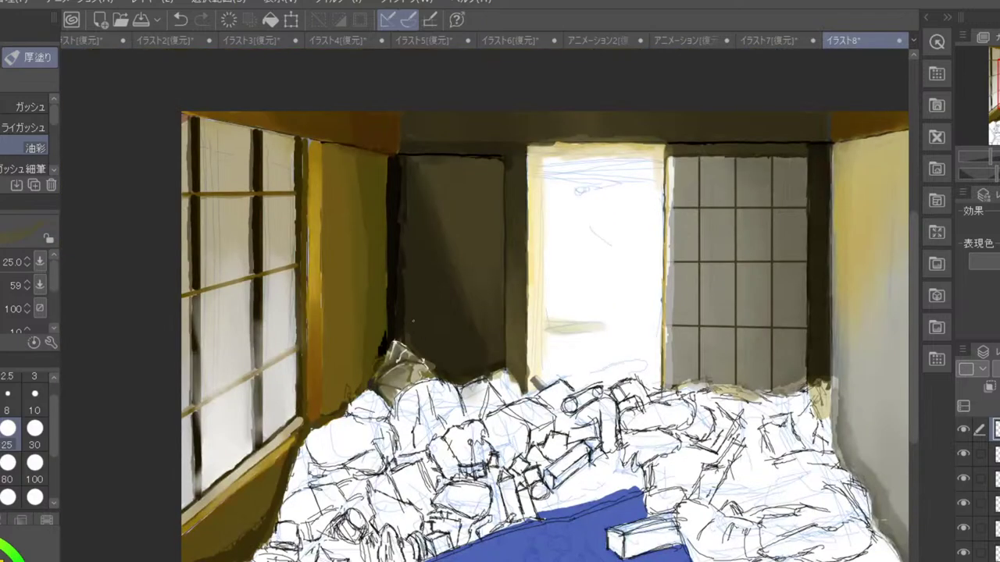
{"action": "scroll", "coordinate": [431, 316], "scroll_direction": "down", "scroll_amount": 2}
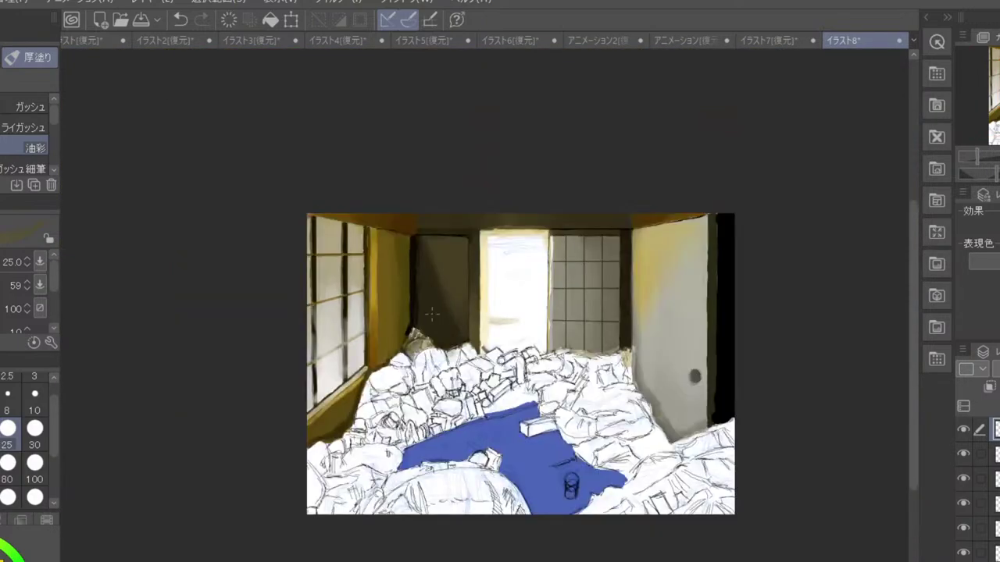
{"action": "scroll", "coordinate": [429, 315], "scroll_direction": "up", "scroll_amount": 2}
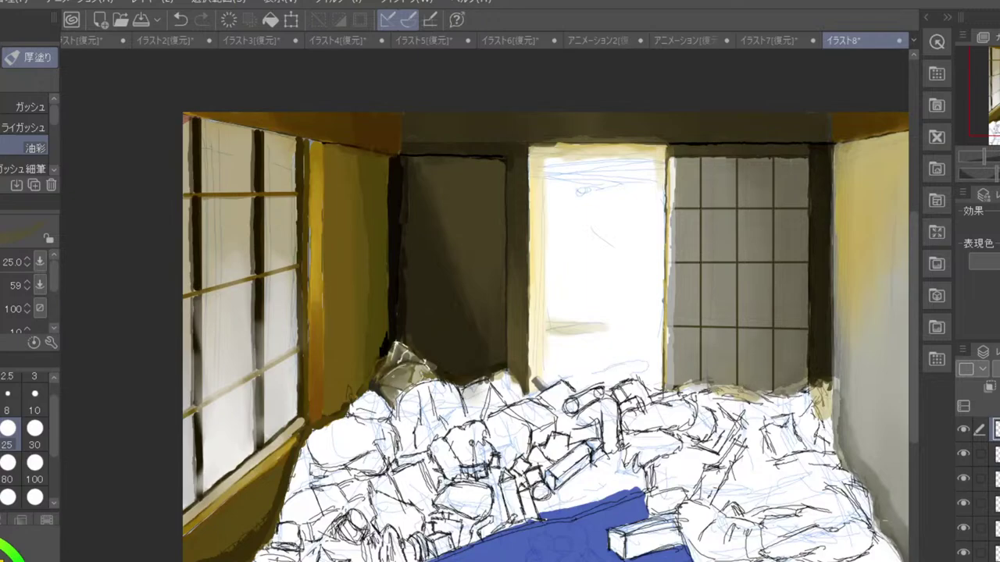
- Block in the small bag at the wall-side foot of the peak in pale olive with the size 25 oil brush
{"action": "left_click_drag", "start_coordinate": [411, 392], "coordinate": [421, 351]}
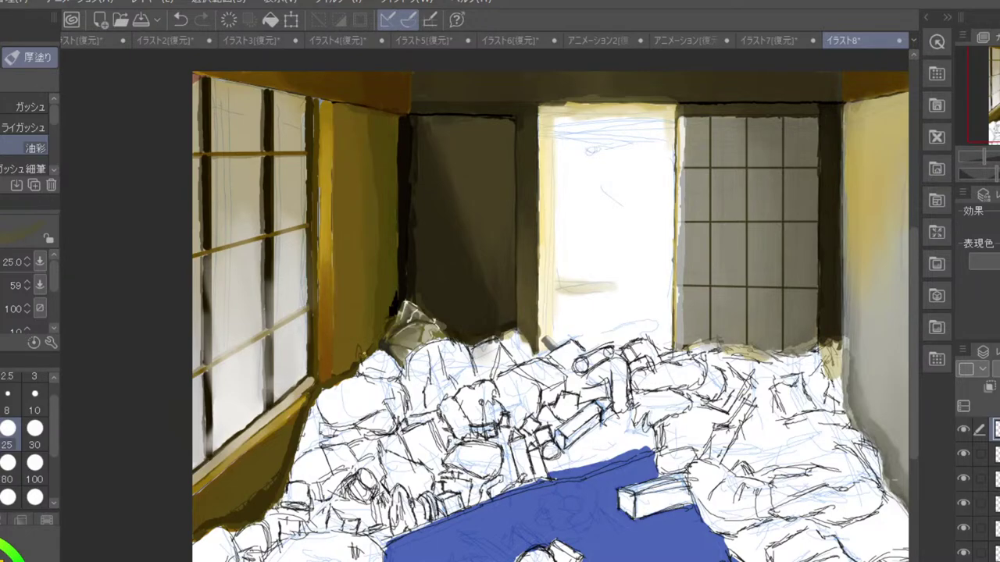
{"action": "scroll", "coordinate": [373, 372], "scroll_direction": "up", "scroll_amount": 3}
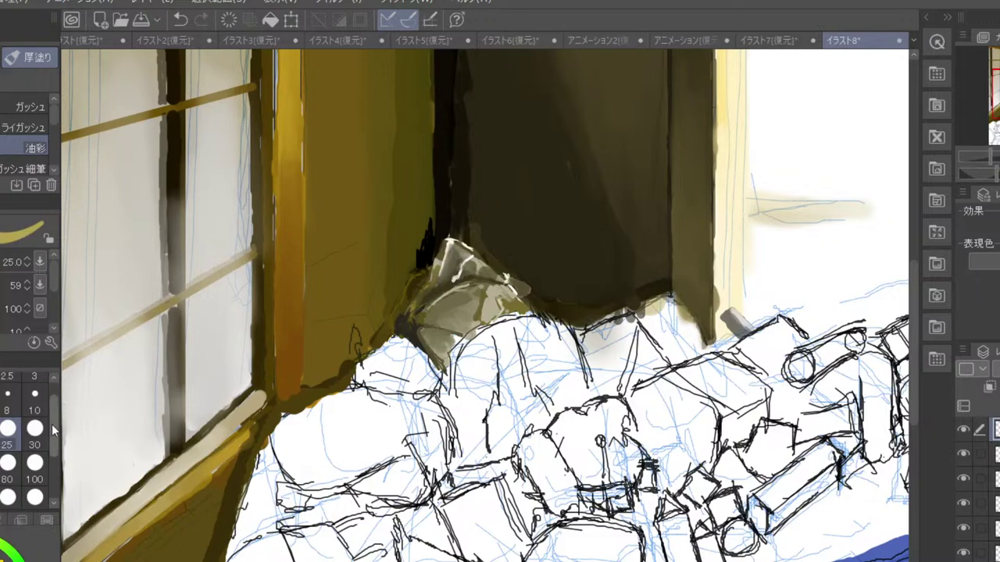
{"action": "mouse_move", "coordinate": [410, 352]}
{"action": "left_mouse_down"}
{"action": "mouse_move", "coordinate": [387, 339]}
{"action": "mouse_move", "coordinate": [410, 346]}
{"action": "mouse_move", "coordinate": [388, 341]}
{"action": "mouse_move", "coordinate": [367, 360]}
{"action": "mouse_move", "coordinate": [356, 334]}
{"action": "mouse_move", "coordinate": [353, 351]}
{"action": "mouse_move", "coordinate": [354, 336]}
{"action": "mouse_move", "coordinate": [356, 378]}
{"action": "mouse_move", "coordinate": [400, 391]}
{"action": "mouse_move", "coordinate": [437, 382]}
{"action": "mouse_move", "coordinate": [414, 345]}
{"action": "left_mouse_up"}
{"action": "mouse_move", "coordinate": [363, 378]}
{"action": "left_mouse_down"}
{"action": "mouse_move", "coordinate": [376, 352]}
{"action": "mouse_move", "coordinate": [414, 389]}
{"action": "mouse_move", "coordinate": [403, 346]}
{"action": "mouse_move", "coordinate": [428, 379]}
{"action": "left_mouse_up"}
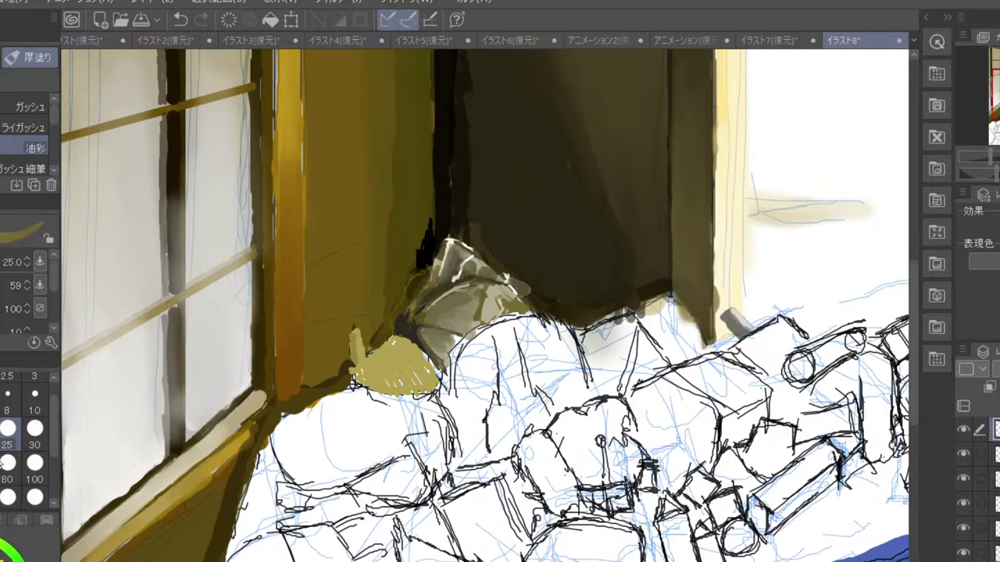
- Shade the lower part and tied end of the small olive bag with darker strokes at sizes 10 and 7
{"action": "left_click", "coordinate": [34, 398]}
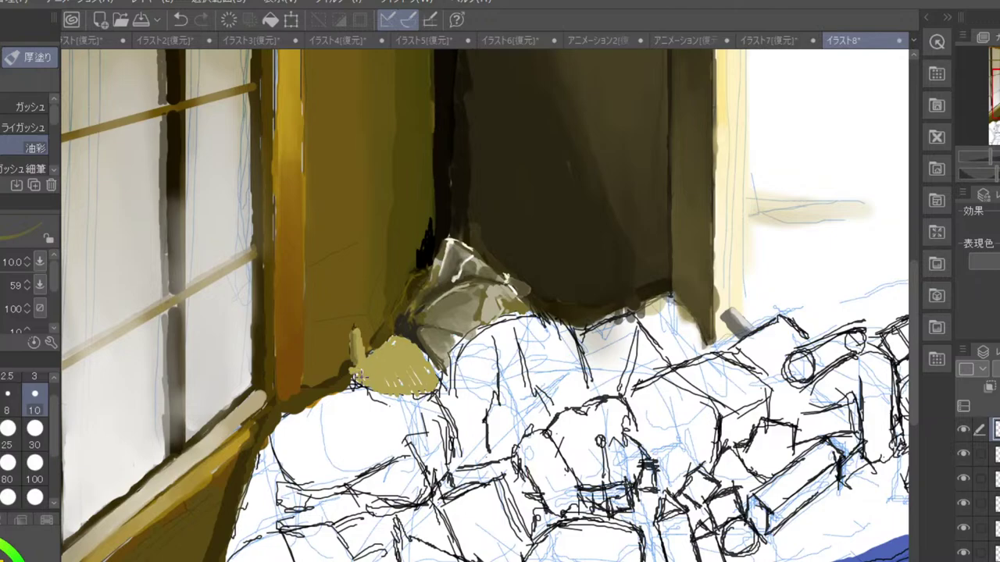
{"action": "key", "text": "bracketleft"}
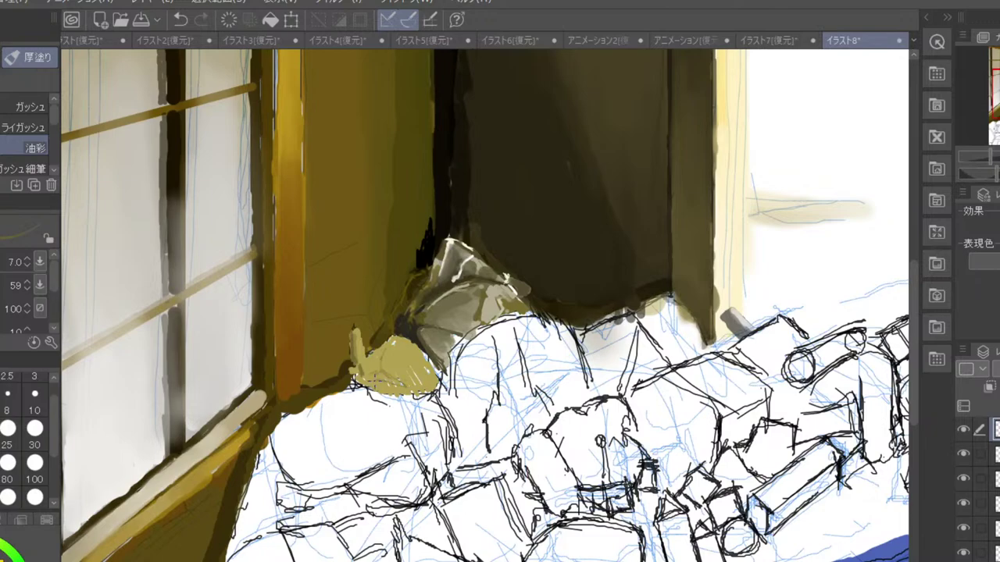
{"action": "mouse_move", "coordinate": [394, 381]}
{"action": "left_mouse_down"}
{"action": "mouse_move", "coordinate": [402, 386]}
{"action": "mouse_move", "coordinate": [373, 375]}
{"action": "mouse_move", "coordinate": [368, 359]}
{"action": "mouse_move", "coordinate": [391, 347]}
{"action": "mouse_move", "coordinate": [365, 364]}
{"action": "left_mouse_up"}
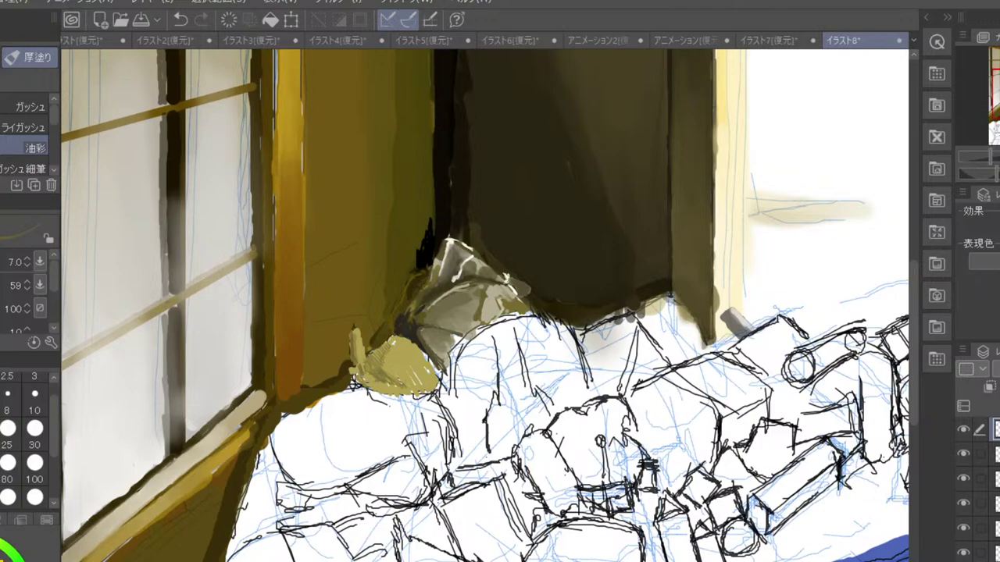
{"action": "left_click_drag", "start_coordinate": [358, 378], "coordinate": [406, 390]}
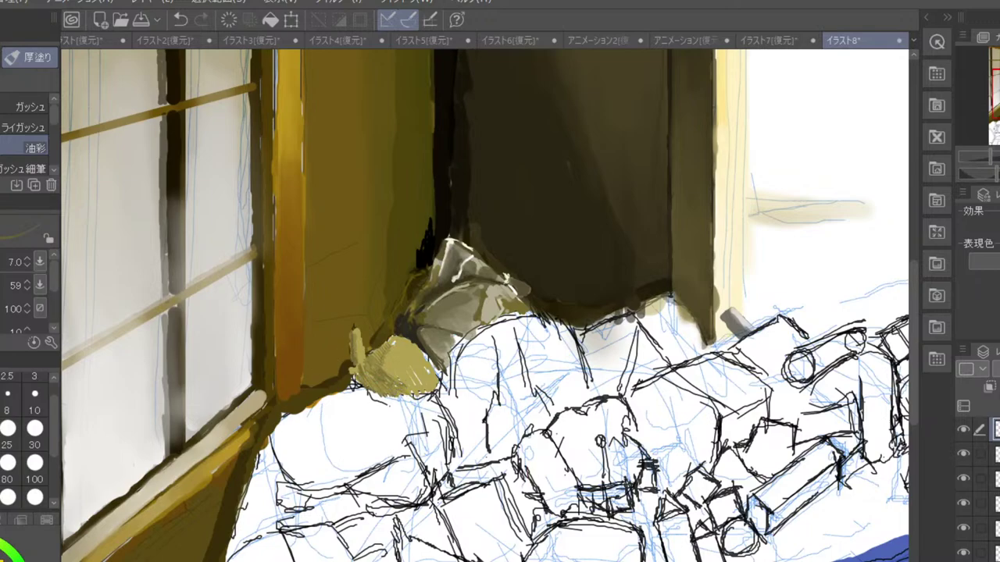
{"action": "left_click_drag", "start_coordinate": [353, 361], "coordinate": [365, 352]}
- Add darker olive fold lines across the small bag at size 7, using a colour sampled from its shaded side
{"action": "scroll", "coordinate": [354, 344], "scroll_direction": "down", "scroll_amount": 2}
{"action": "scroll", "coordinate": [383, 233], "scroll_direction": "down", "scroll_amount": 2}
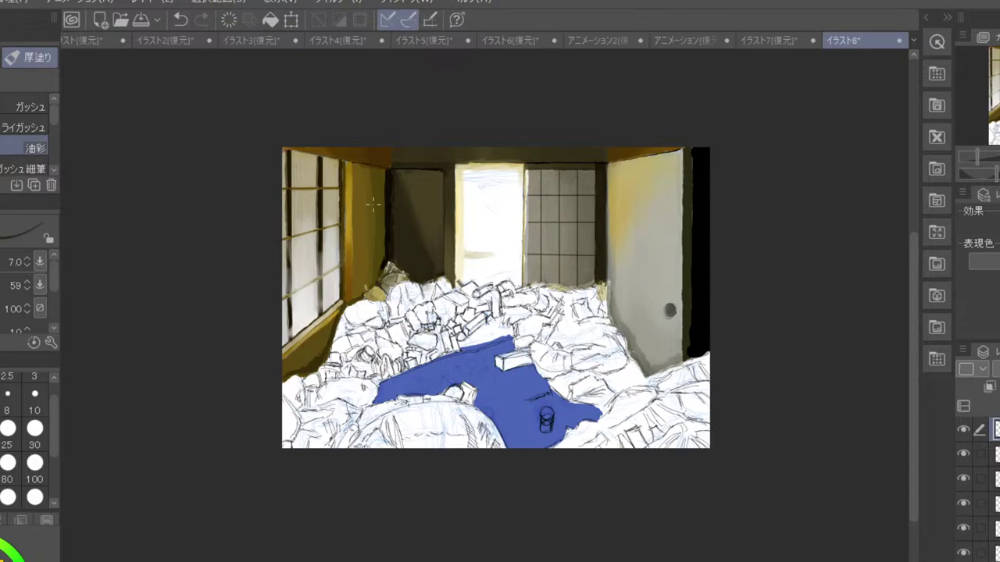
{"action": "scroll", "coordinate": [374, 204], "scroll_direction": "up", "scroll_amount": 2}
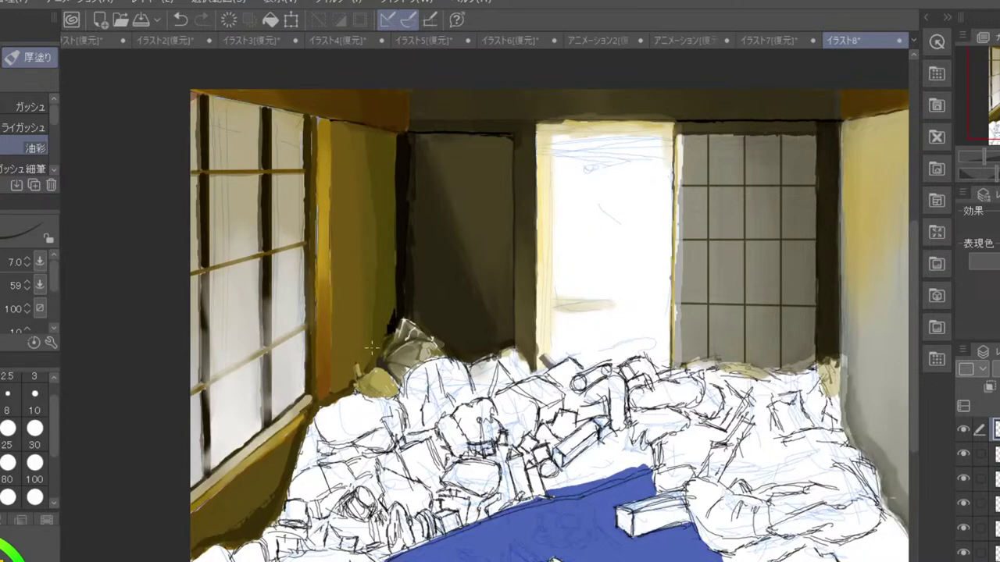
{"action": "scroll", "coordinate": [372, 347], "scroll_direction": "up", "scroll_amount": 2}
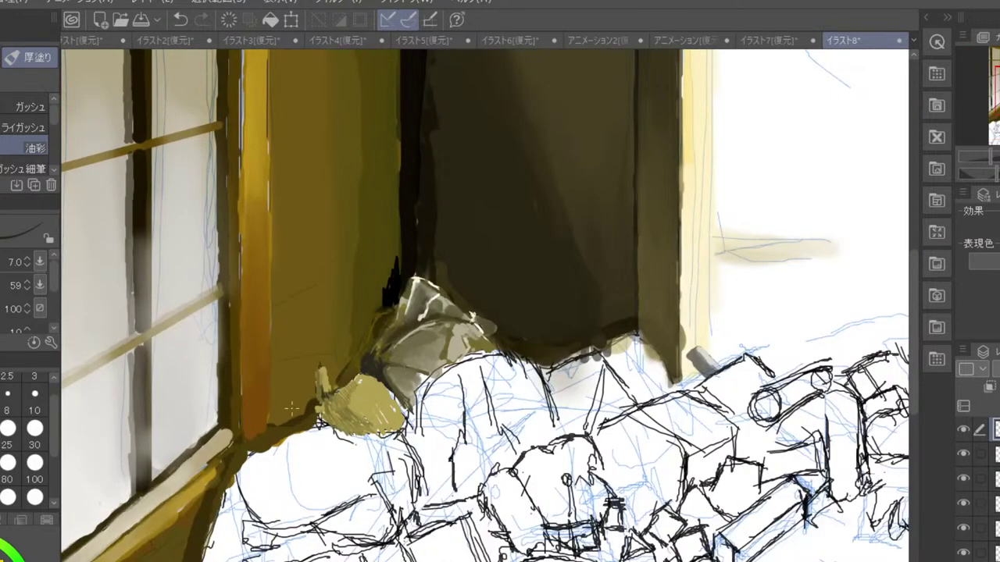
{"action": "left_click", "coordinate": [347, 415], "text": "alt"}
{"action": "mouse_move", "coordinate": [368, 394]}
{"action": "left_mouse_down"}
{"action": "mouse_move", "coordinate": [390, 407]}
{"action": "mouse_move", "coordinate": [357, 396]}
{"action": "mouse_move", "coordinate": [391, 405]}
{"action": "mouse_move", "coordinate": [364, 405]}
{"action": "mouse_move", "coordinate": [376, 424]}
{"action": "mouse_move", "coordinate": [370, 411]}
{"action": "mouse_move", "coordinate": [390, 407]}
{"action": "mouse_move", "coordinate": [389, 417]}
{"action": "mouse_move", "coordinate": [398, 414]}
{"action": "mouse_move", "coordinate": [375, 410]}
{"action": "mouse_move", "coordinate": [411, 426]}
{"action": "mouse_move", "coordinate": [403, 423]}
{"action": "left_mouse_up"}
{"action": "scroll", "coordinate": [373, 394], "scroll_direction": "down", "scroll_amount": 4}
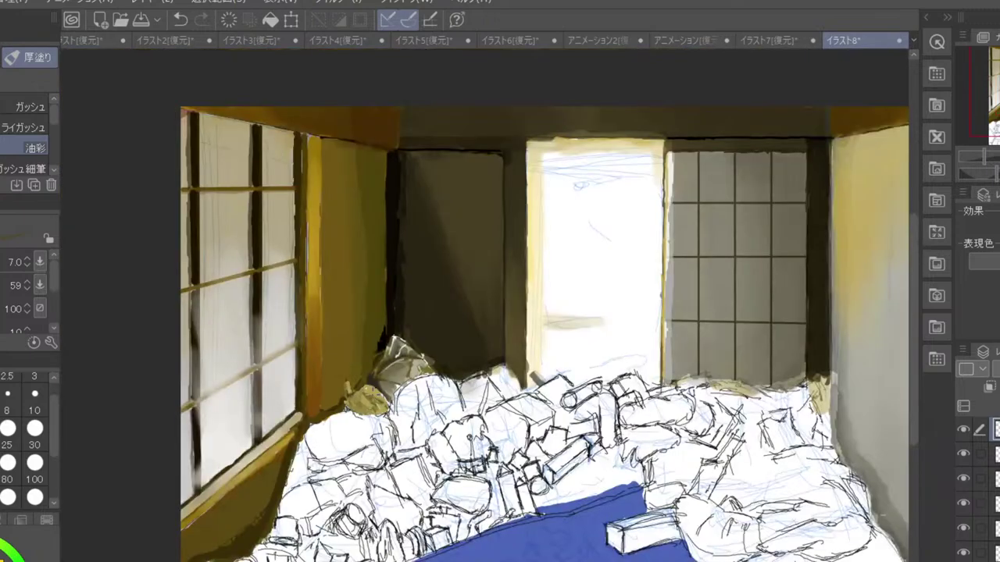
{"action": "scroll", "coordinate": [373, 394], "scroll_direction": "up", "scroll_amount": 4}
{"action": "scroll", "coordinate": [372, 395], "scroll_direction": "up", "scroll_amount": 2}
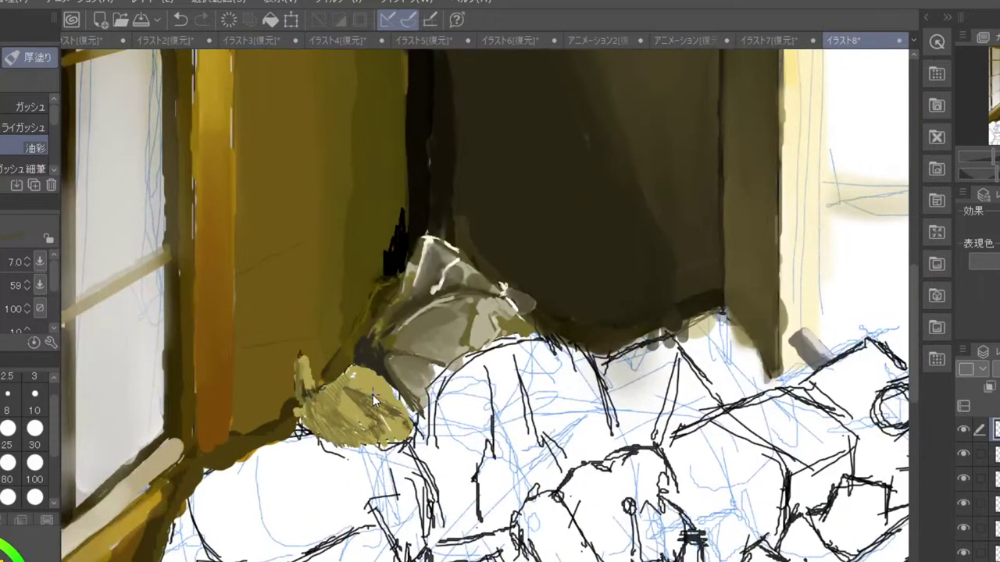
- Blend the fold shading of the small olive bag with the colour-mixing tool at size 25
{"action": "key", "text": "j"}
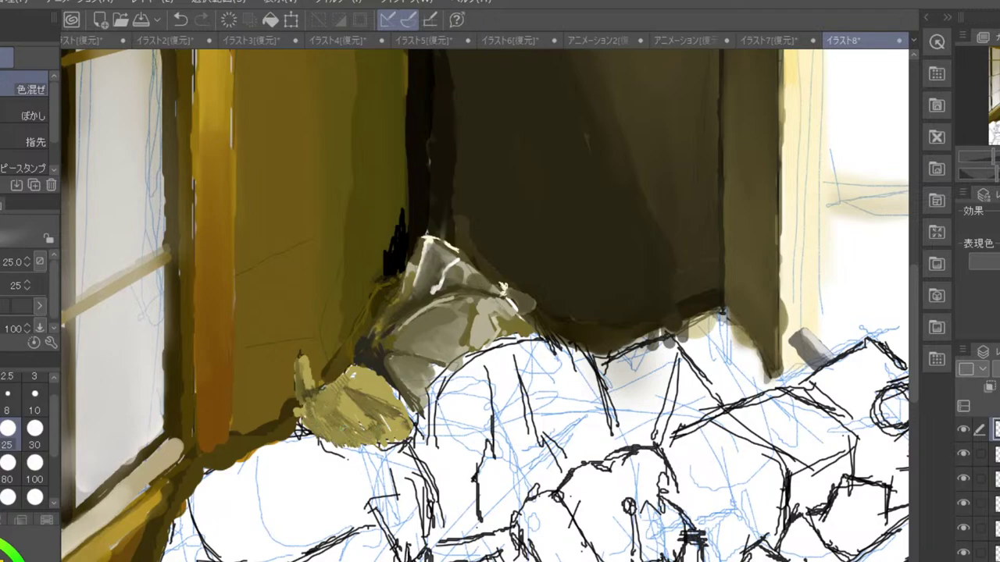
{"action": "scroll", "coordinate": [334, 402], "scroll_direction": "down", "scroll_amount": 5}
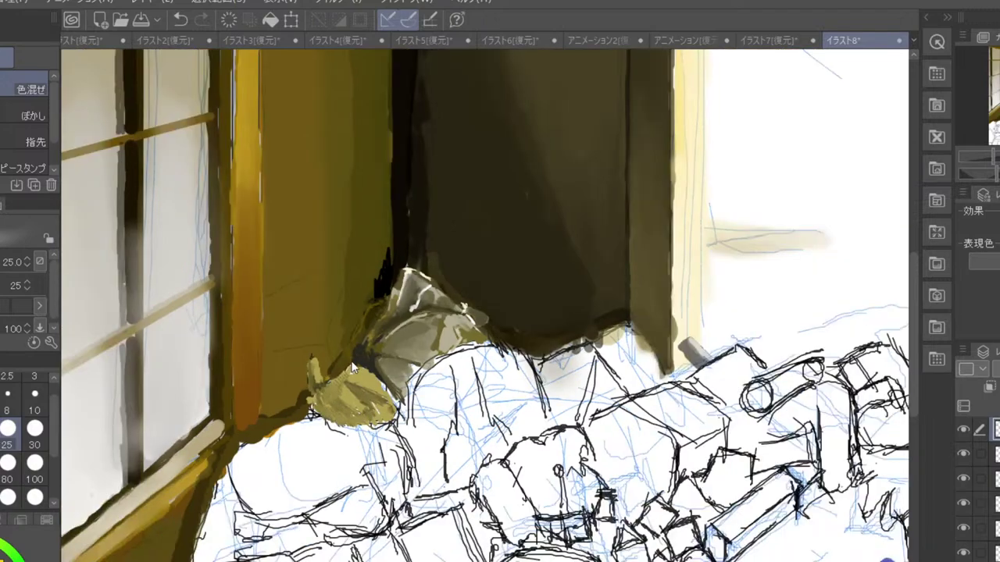
{"action": "scroll", "coordinate": [378, 343], "scroll_direction": "down", "scroll_amount": 3}
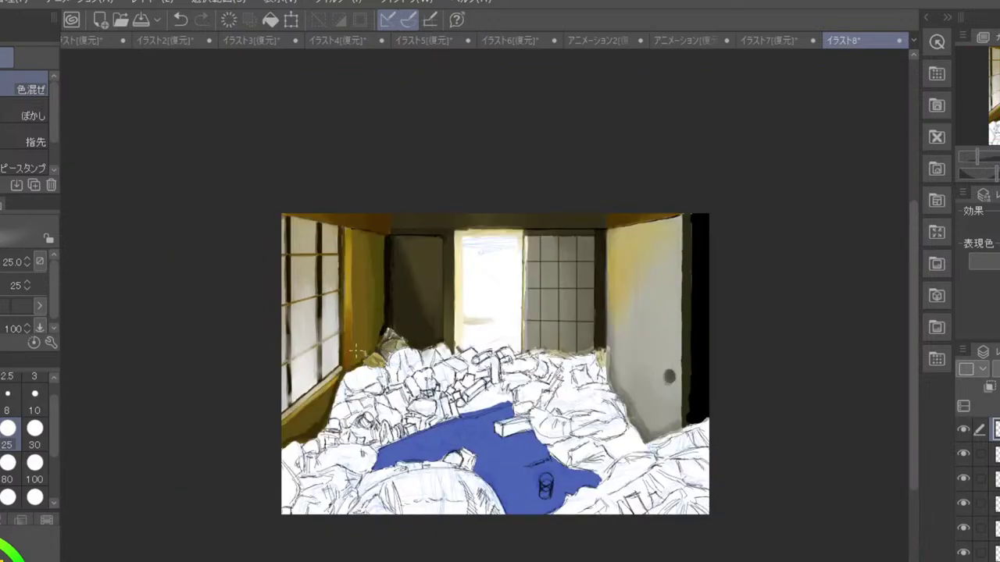
{"action": "scroll", "coordinate": [349, 352], "scroll_direction": "up", "scroll_amount": 6}
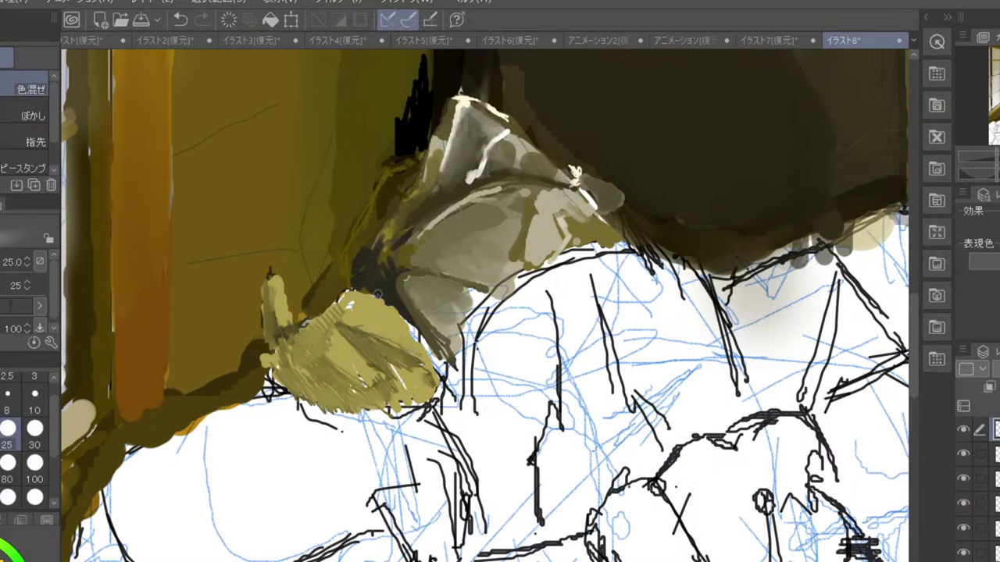
{"action": "key", "text": "b"}
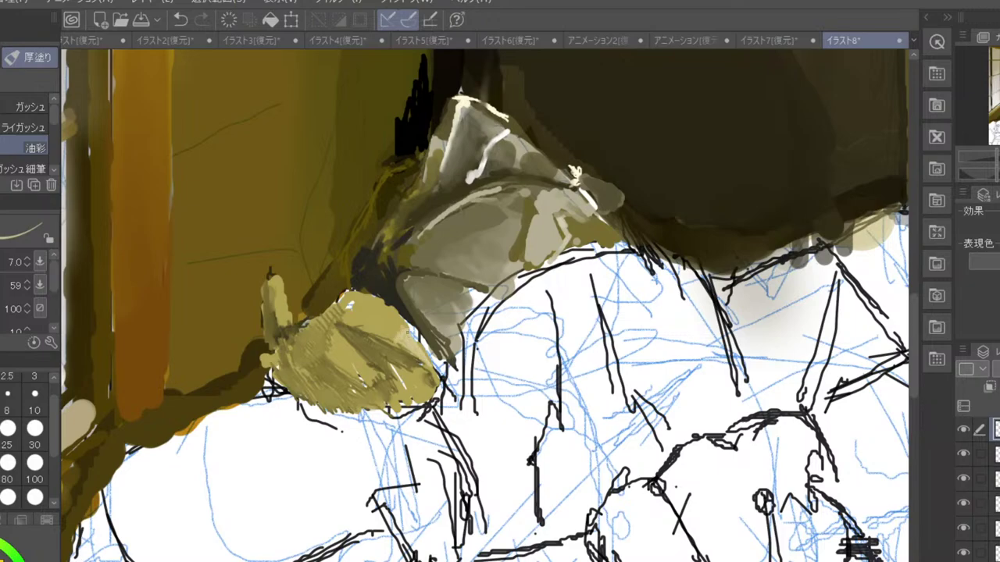
- Paint a pale cream highlight on the middle fold of the small bag with the oil brush at sizes 7 and 25
{"action": "scroll", "coordinate": [414, 223], "scroll_direction": "down", "scroll_amount": 5}
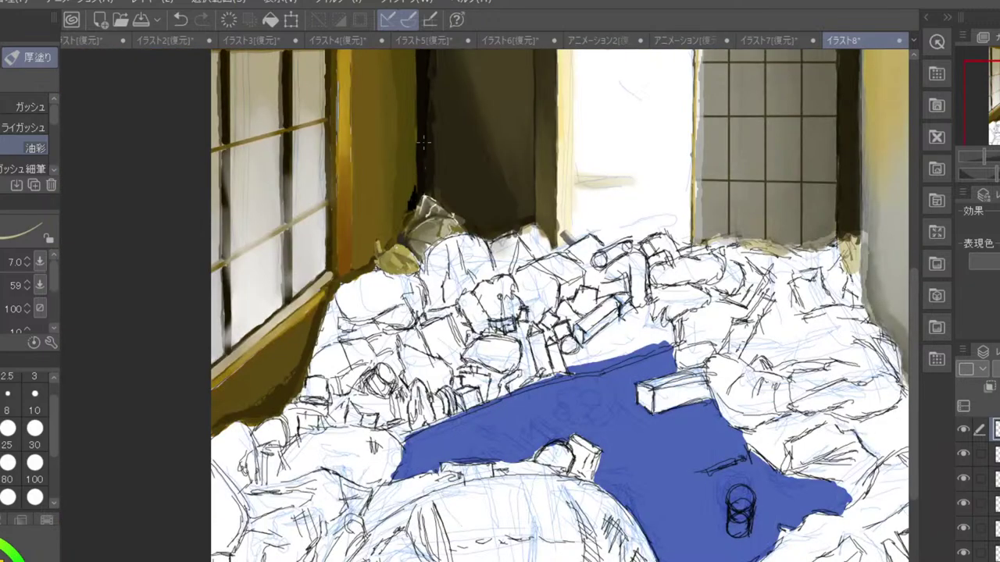
{"action": "scroll", "coordinate": [422, 141], "scroll_direction": "down", "scroll_amount": 2}
{"action": "scroll", "coordinate": [422, 141], "scroll_direction": "up", "scroll_amount": 6}
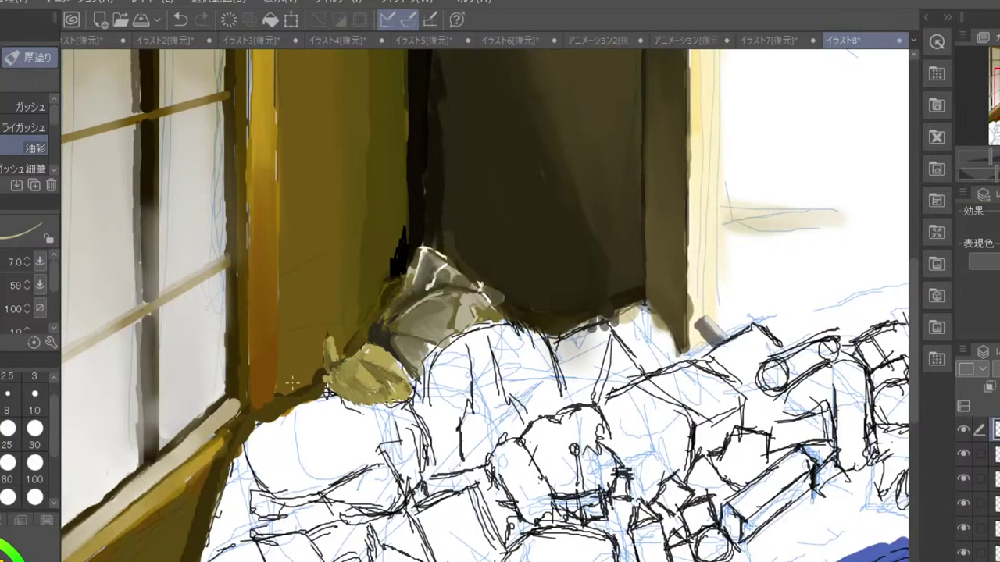
{"action": "scroll", "coordinate": [356, 391], "scroll_direction": "up", "scroll_amount": 2}
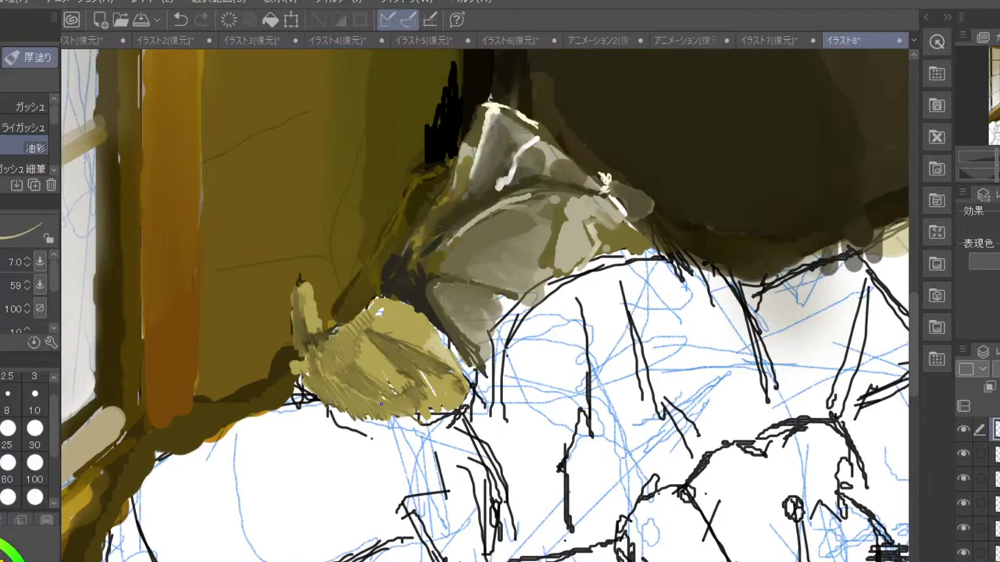
{"action": "left_click_drag", "start_coordinate": [341, 381], "coordinate": [376, 397]}
{"action": "mouse_move", "coordinate": [361, 363]}
{"action": "left_mouse_down"}
{"action": "mouse_move", "coordinate": [385, 388]}
{"action": "mouse_move", "coordinate": [367, 375]}
{"action": "mouse_move", "coordinate": [404, 375]}
{"action": "left_mouse_up"}
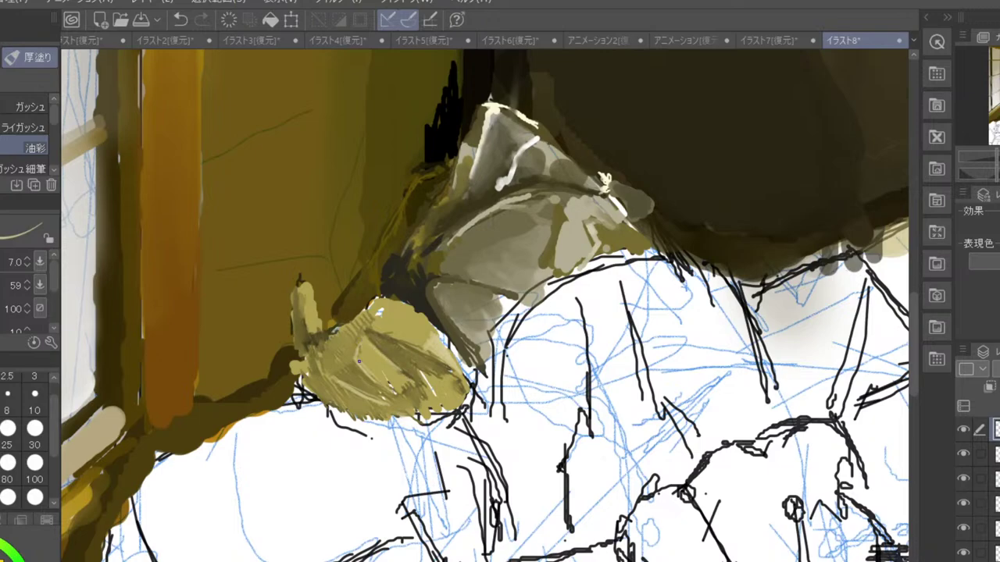
{"action": "left_click", "coordinate": [7, 444]}
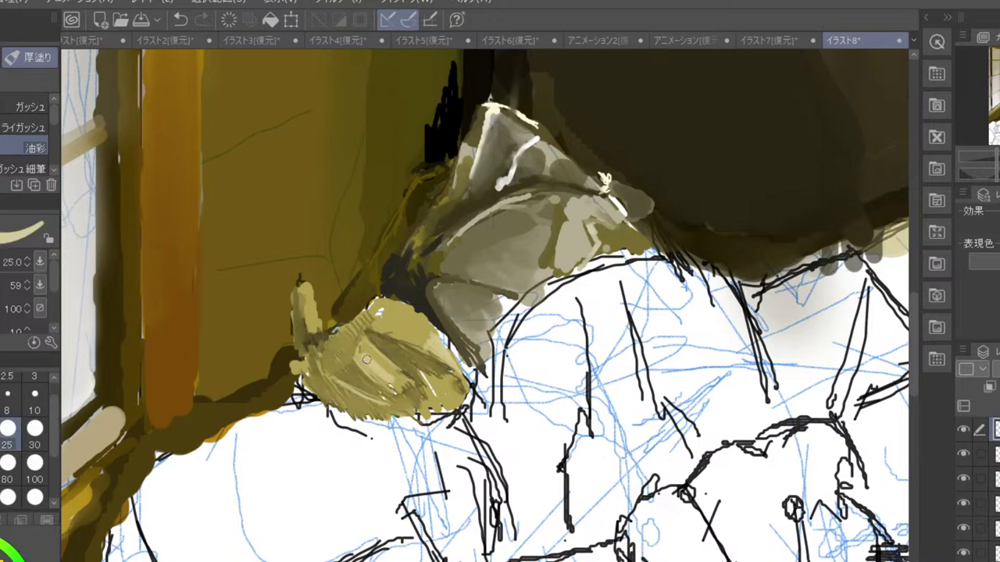
{"action": "mouse_move", "coordinate": [366, 359]}
{"action": "left_mouse_down"}
{"action": "mouse_move", "coordinate": [406, 386]}
{"action": "mouse_move", "coordinate": [362, 364]}
{"action": "mouse_move", "coordinate": [369, 342]}
{"action": "mouse_move", "coordinate": [386, 382]}
{"action": "mouse_move", "coordinate": [400, 385]}
{"action": "left_mouse_up"}
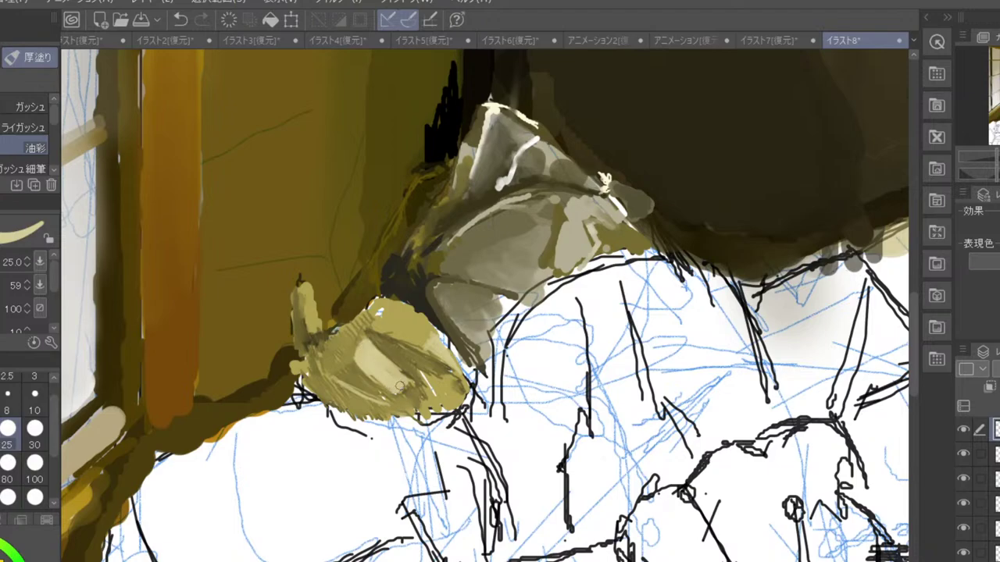
- Paint a dull olive strip running down the pile from the small bag's lower corner at size 25, using a colour sampled from the bag
{"action": "scroll", "coordinate": [399, 385], "scroll_direction": "down", "scroll_amount": 5}
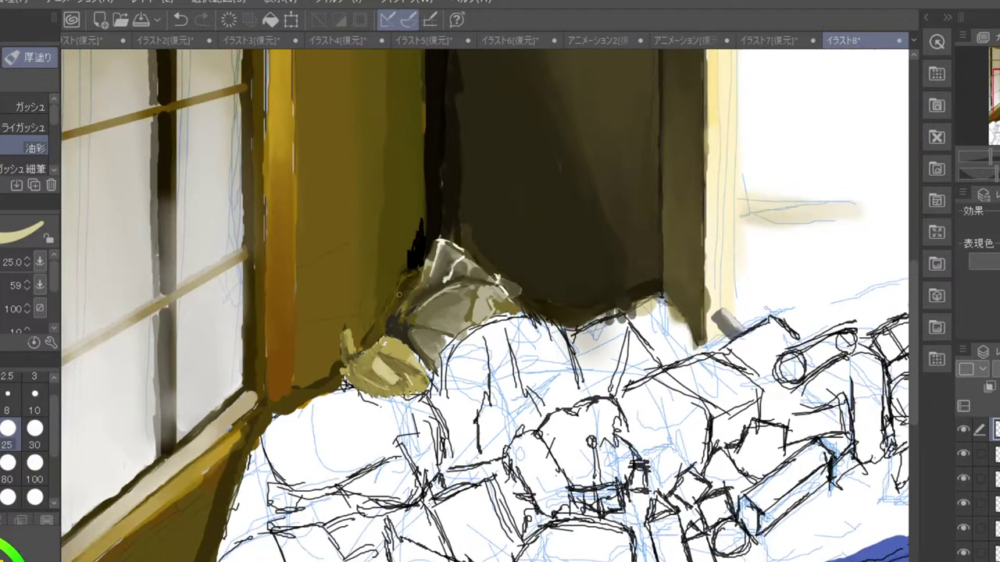
{"action": "scroll", "coordinate": [400, 295], "scroll_direction": "down", "scroll_amount": 3}
{"action": "scroll", "coordinate": [338, 165], "scroll_direction": "down", "scroll_amount": 3}
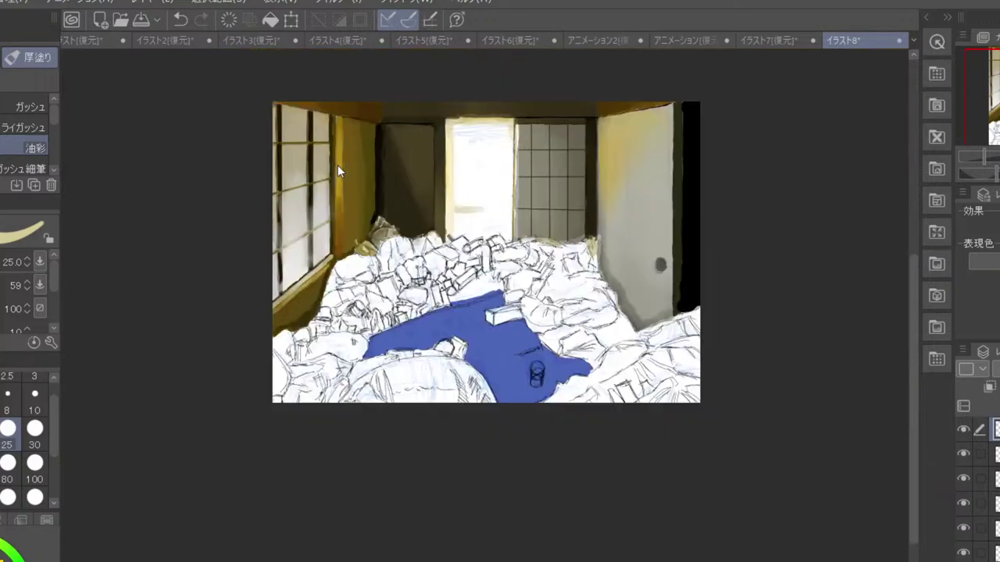
{"action": "scroll", "coordinate": [337, 165], "scroll_direction": "up", "scroll_amount": 5}
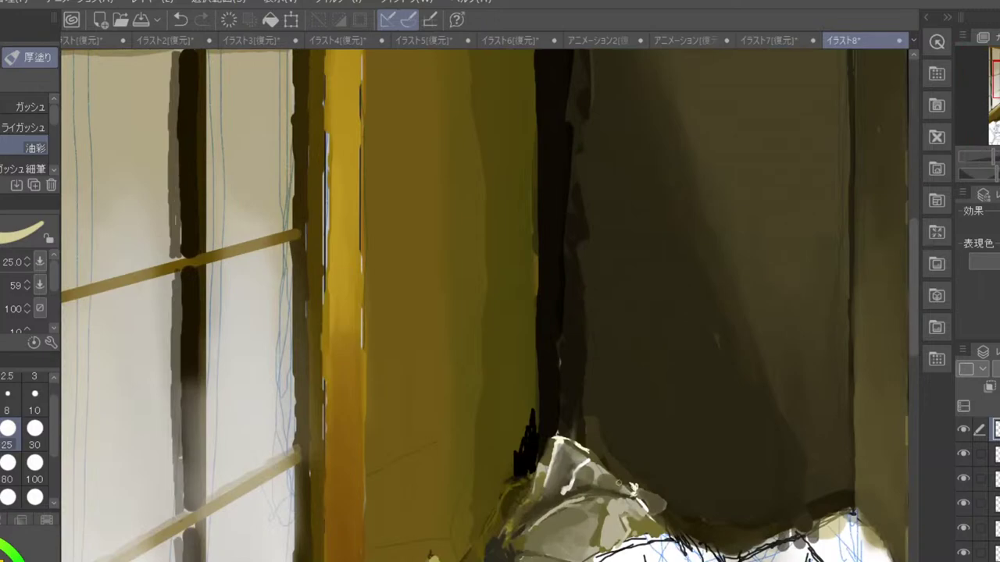
{"action": "left_click_drag", "start_coordinate": [613, 481], "coordinate": [430, 337]}
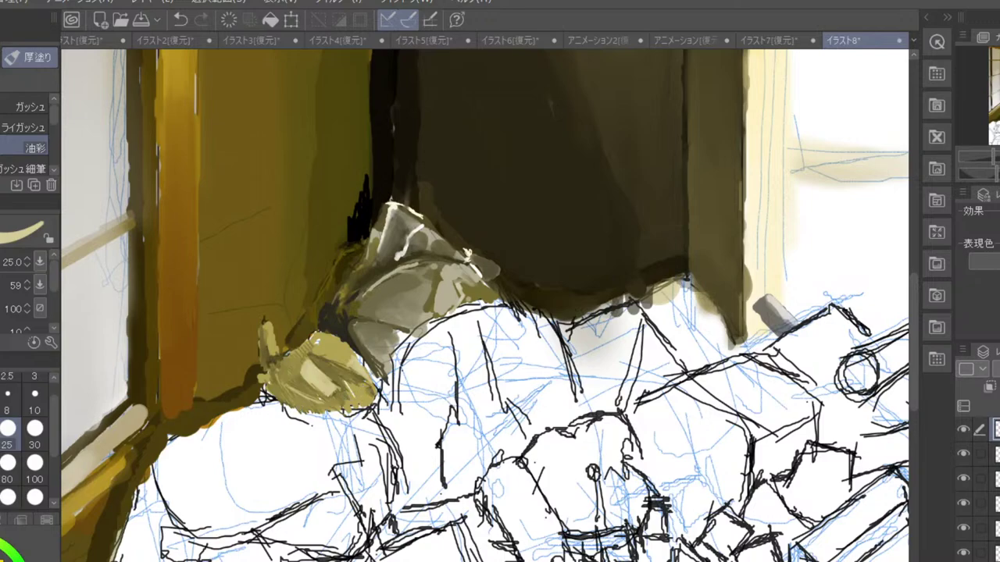
{"action": "left_click", "coordinate": [341, 364], "text": "alt"}
{"action": "left_click_drag", "start_coordinate": [351, 406], "coordinate": [401, 389]}
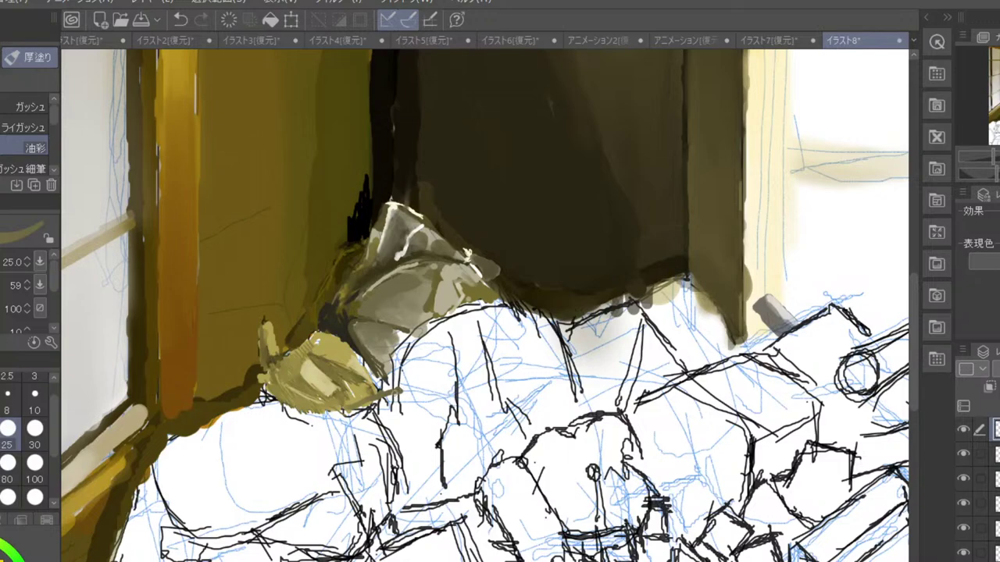
{"action": "mouse_move", "coordinate": [398, 392]}
{"action": "left_mouse_down"}
{"action": "mouse_move", "coordinate": [417, 470]}
{"action": "mouse_move", "coordinate": [414, 509]}
{"action": "mouse_move", "coordinate": [392, 506]}
{"action": "mouse_move", "coordinate": [406, 480]}
{"action": "mouse_move", "coordinate": [415, 483]}
{"action": "mouse_move", "coordinate": [398, 434]}
{"action": "mouse_move", "coordinate": [365, 410]}
{"action": "mouse_move", "coordinate": [388, 414]}
{"action": "mouse_move", "coordinate": [391, 400]}
{"action": "mouse_move", "coordinate": [367, 402]}
{"action": "mouse_move", "coordinate": [394, 396]}
{"action": "mouse_move", "coordinate": [409, 454]}
{"action": "mouse_move", "coordinate": [380, 413]}
{"action": "left_mouse_up"}
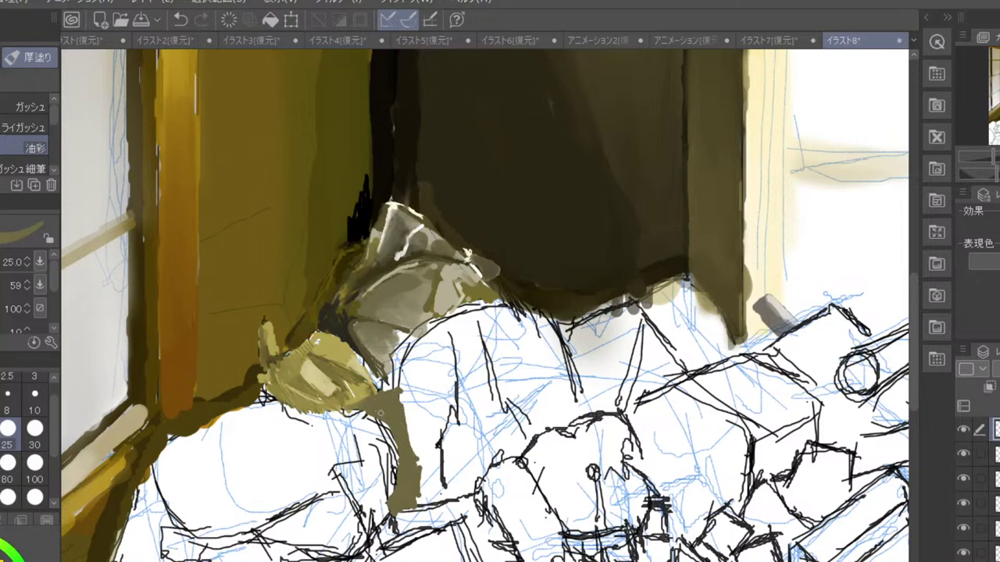
- Refine the upper end of the olive strip beside the small bag with darker touches at size 10
{"action": "scroll", "coordinate": [380, 410], "scroll_direction": "down", "scroll_amount": 5}
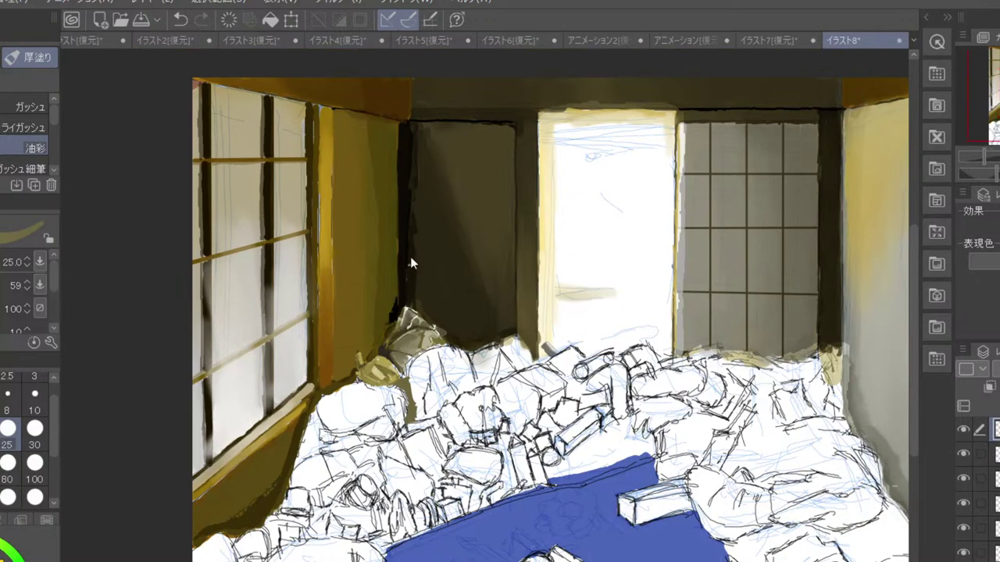
{"action": "scroll", "coordinate": [411, 263], "scroll_direction": "down", "scroll_amount": 2}
{"action": "scroll", "coordinate": [412, 264], "scroll_direction": "up", "scroll_amount": 8}
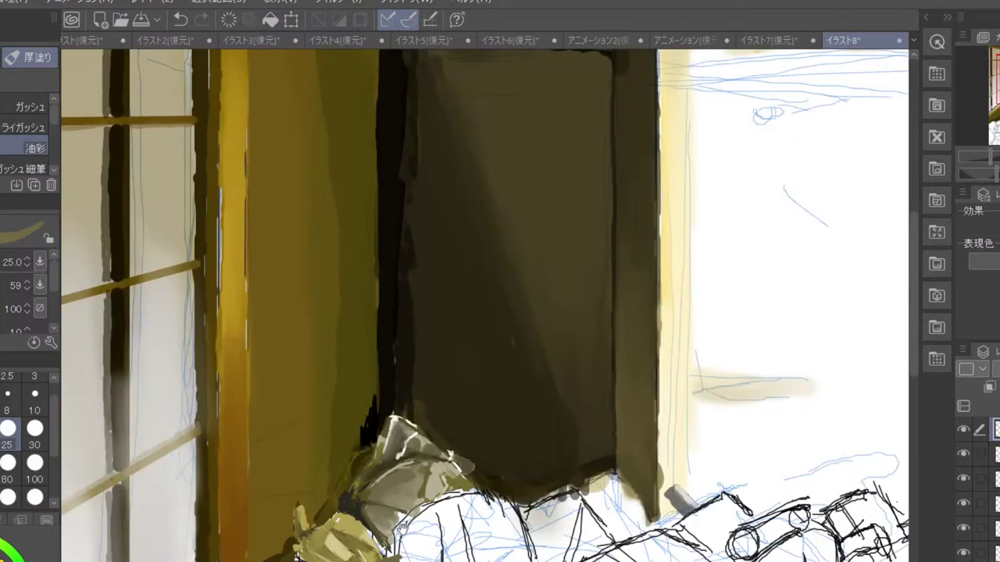
{"action": "left_click_drag", "start_coordinate": [411, 550], "coordinate": [402, 418]}
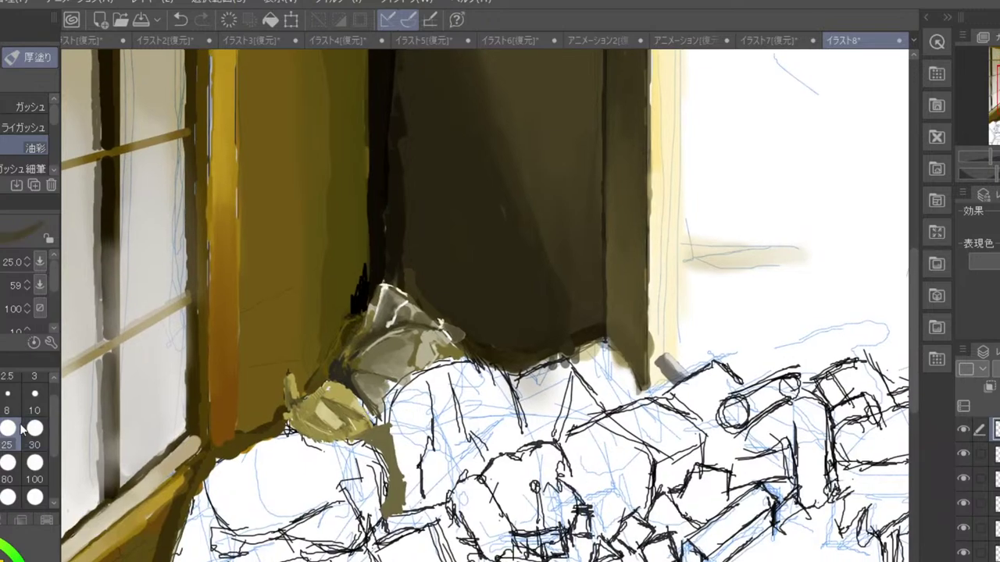
{"action": "left_click", "coordinate": [34, 393]}
{"action": "scroll", "coordinate": [331, 394], "scroll_direction": "up", "scroll_amount": 1}
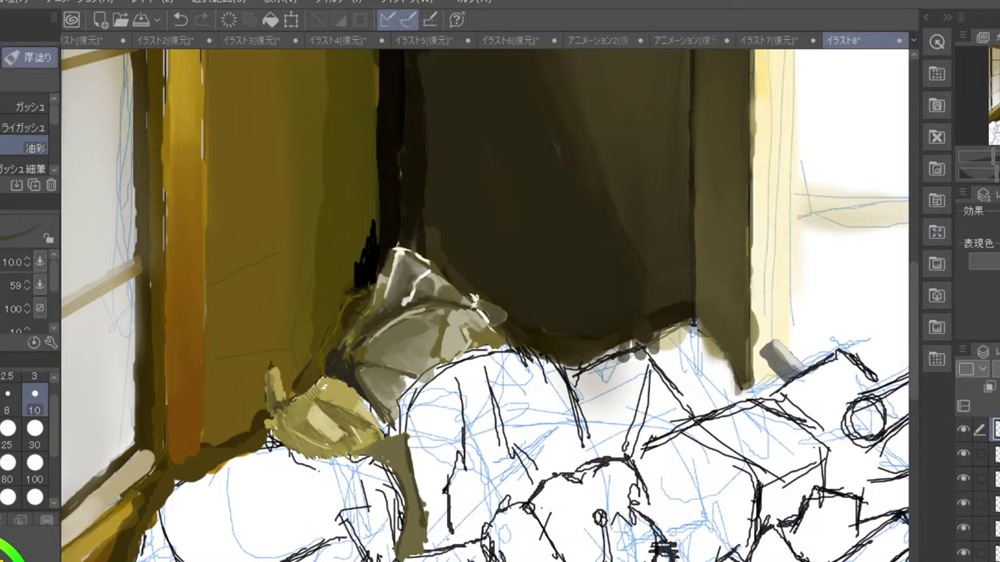
{"action": "mouse_move", "coordinate": [392, 444]}
{"action": "left_mouse_down"}
{"action": "mouse_move", "coordinate": [397, 453]}
{"action": "mouse_move", "coordinate": [381, 465]}
{"action": "mouse_move", "coordinate": [399, 443]}
{"action": "left_mouse_up"}
{"action": "left_click_drag", "start_coordinate": [403, 450], "coordinate": [408, 461]}
{"action": "scroll", "coordinate": [439, 363], "scroll_direction": "down", "scroll_amount": 5}
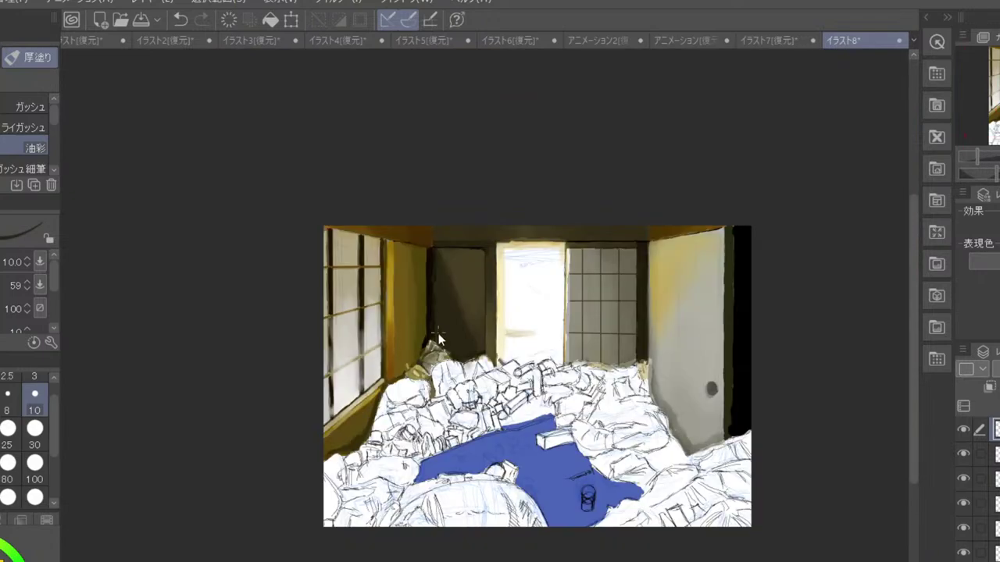
{"action": "key", "text": "ctrl+plus"}
{"action": "key", "text": "ctrl+plus"}
{"action": "key", "text": "ctrl+plus"}
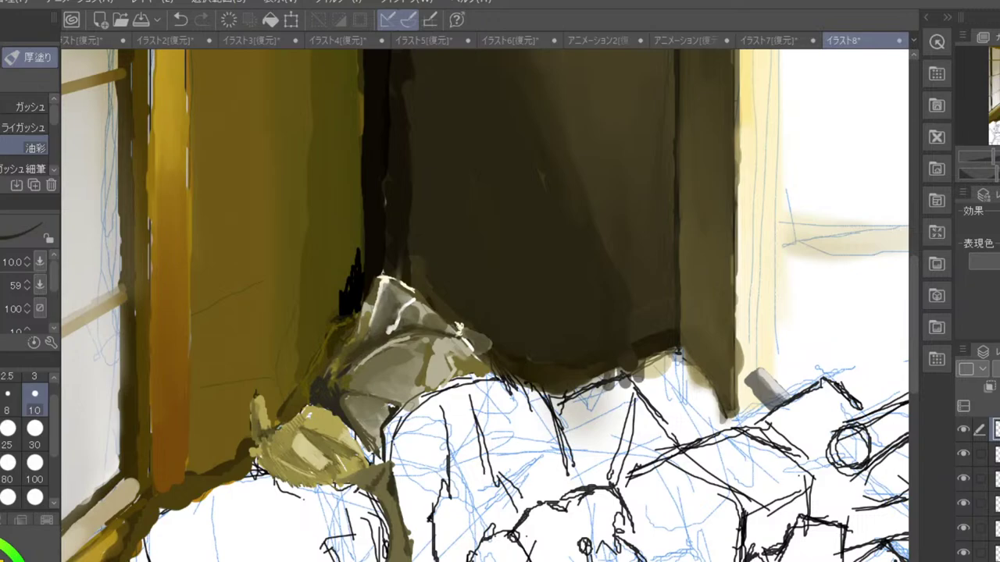
- Blend the lower point of the grey bag beside the small olive bag with the colour-mixing tool at size 25
{"action": "key", "text": "j"}
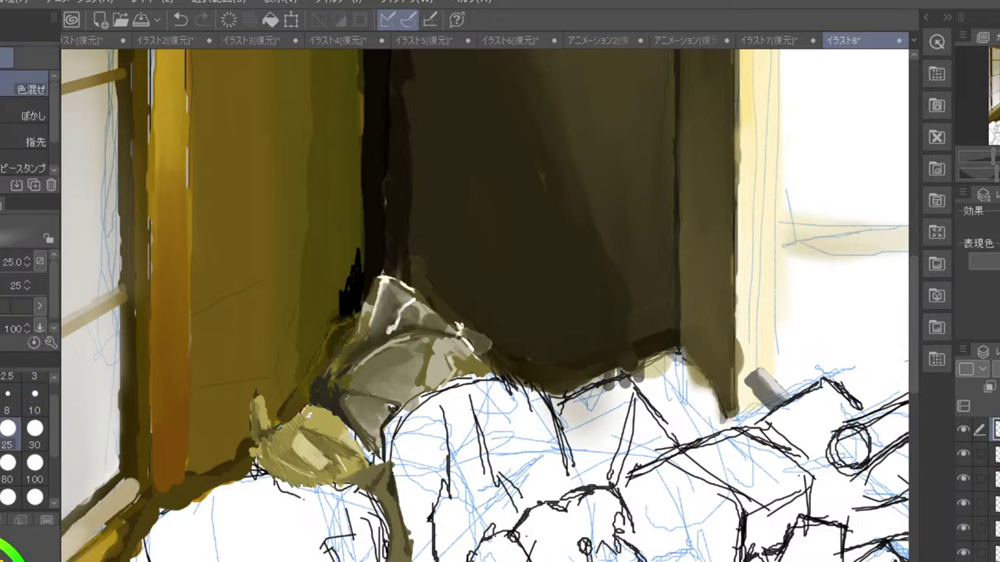
{"action": "mouse_move", "coordinate": [392, 409]}
{"action": "left_mouse_down"}
{"action": "mouse_move", "coordinate": [382, 456]}
{"action": "mouse_move", "coordinate": [380, 433]}
{"action": "left_mouse_up"}
{"action": "key", "text": "b"}
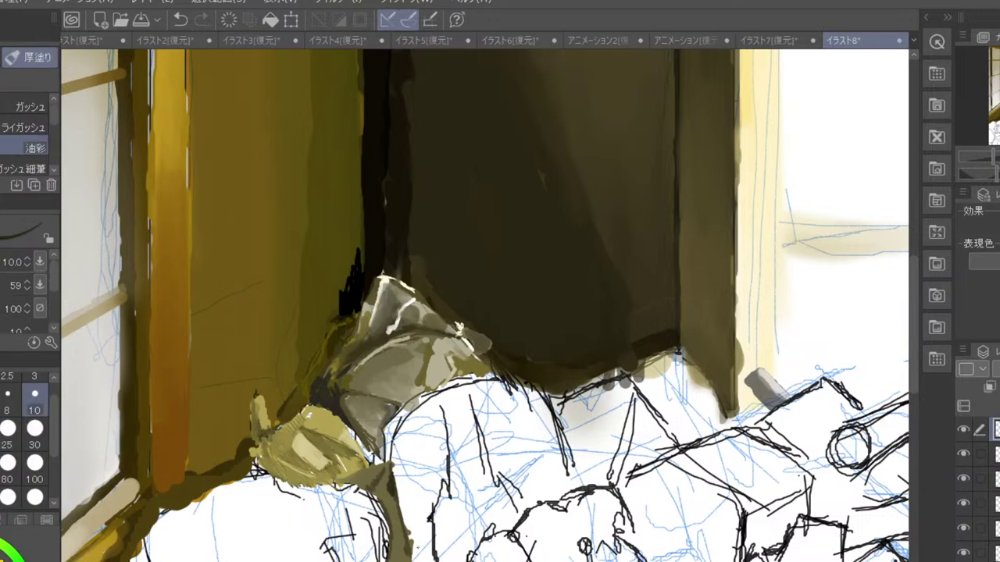
- Touch up the upper end and length of the dull olive strip with the oil brush at size 10
{"action": "left_click_drag", "start_coordinate": [416, 557], "coordinate": [407, 462]}
{"action": "mouse_move", "coordinate": [384, 423]}
{"action": "left_mouse_down"}
{"action": "mouse_move", "coordinate": [375, 492]}
{"action": "mouse_move", "coordinate": [392, 484]}
{"action": "mouse_move", "coordinate": [380, 479]}
{"action": "mouse_move", "coordinate": [383, 465]}
{"action": "left_mouse_up"}
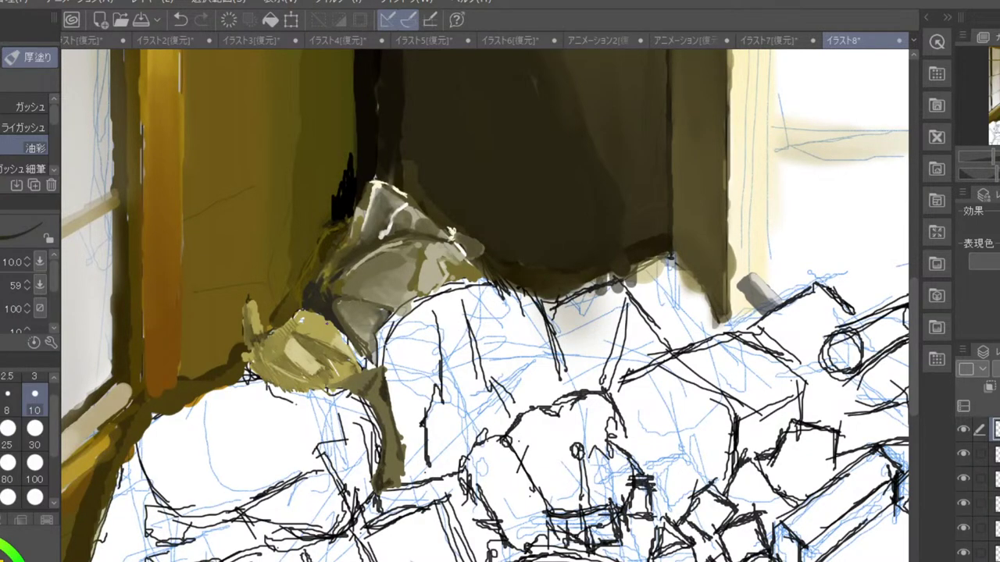
{"action": "left_click_drag", "start_coordinate": [343, 383], "coordinate": [379, 368]}
{"action": "left_click_drag", "start_coordinate": [393, 409], "coordinate": [400, 443]}
{"action": "scroll", "coordinate": [430, 334], "scroll_direction": "down", "scroll_amount": 3}
{"action": "scroll", "coordinate": [430, 334], "scroll_direction": "down", "scroll_amount": 2}
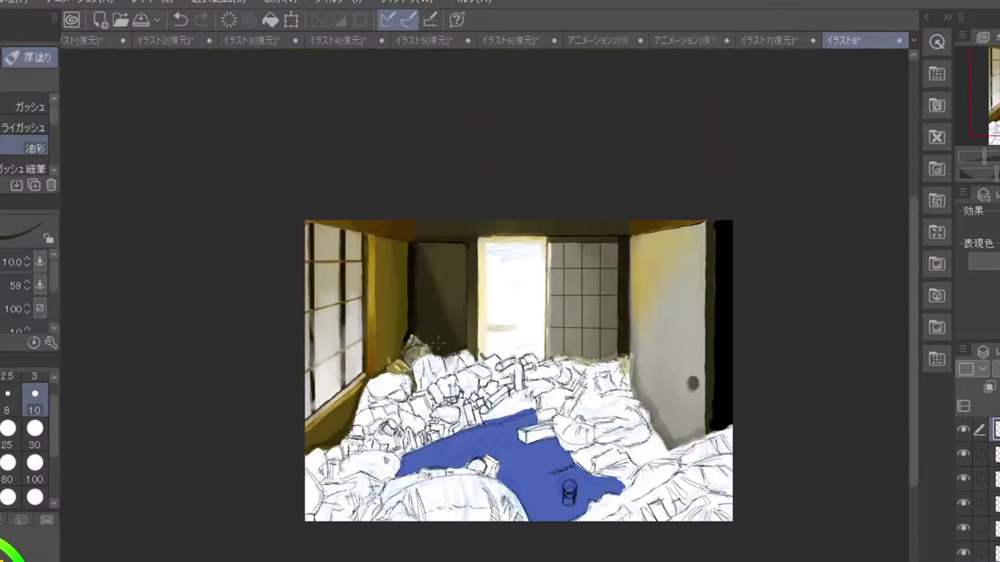
{"action": "scroll", "coordinate": [429, 334], "scroll_direction": "up", "scroll_amount": 2}
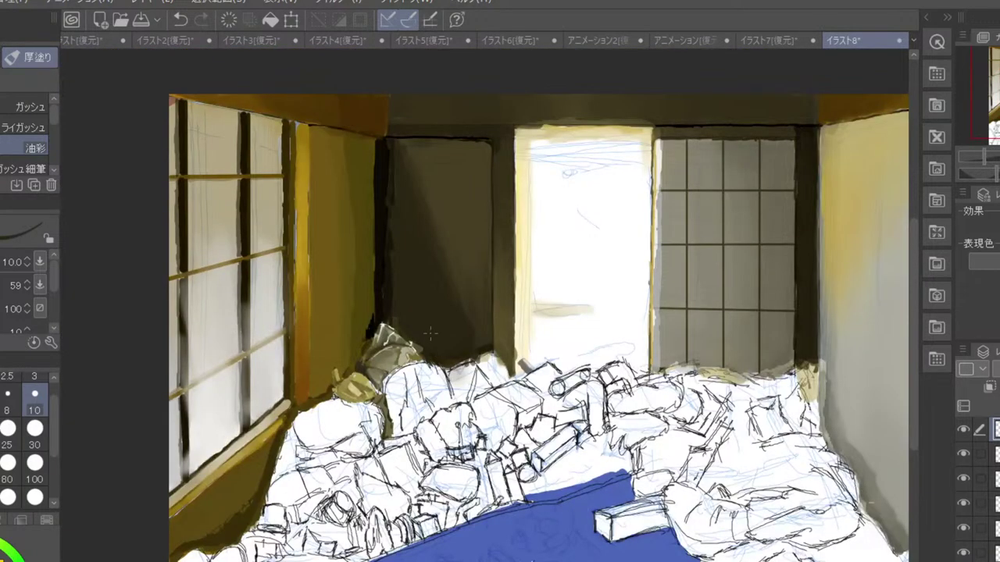
{"action": "scroll", "coordinate": [430, 334], "scroll_direction": "down", "scroll_amount": 2}
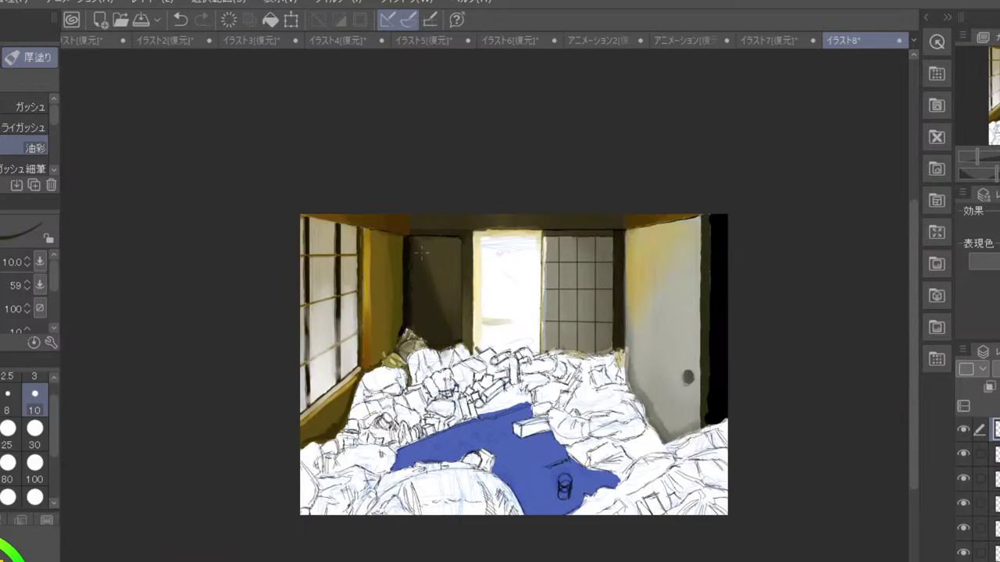
{"action": "scroll", "coordinate": [420, 251], "scroll_direction": "up", "scroll_amount": 3}
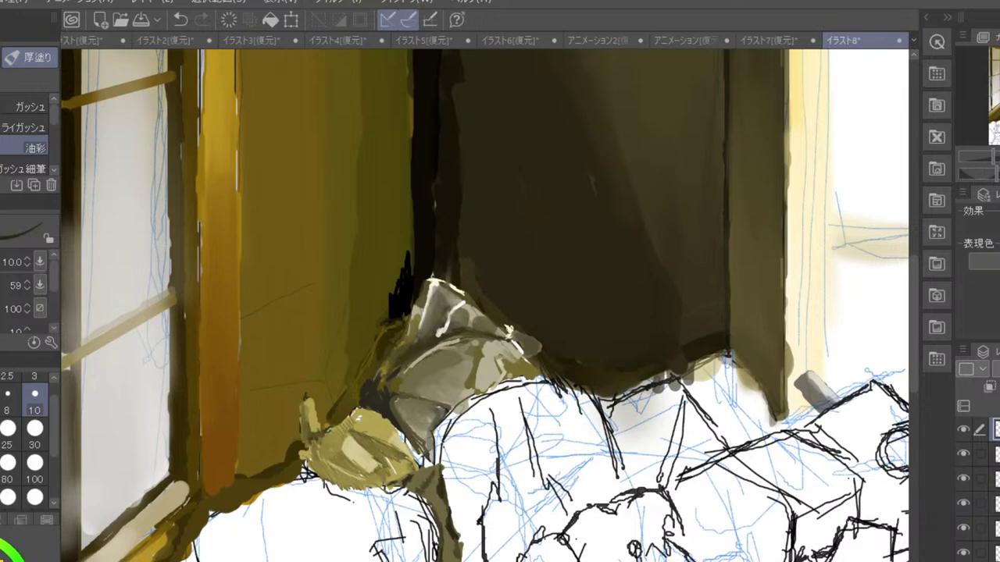
- Paint over the olive strip with its own sampled colour at size 25 to smooth its edge below the small bag
{"action": "left_click", "coordinate": [436, 498], "text": "alt"}
{"action": "left_click", "coordinate": [34, 463]}
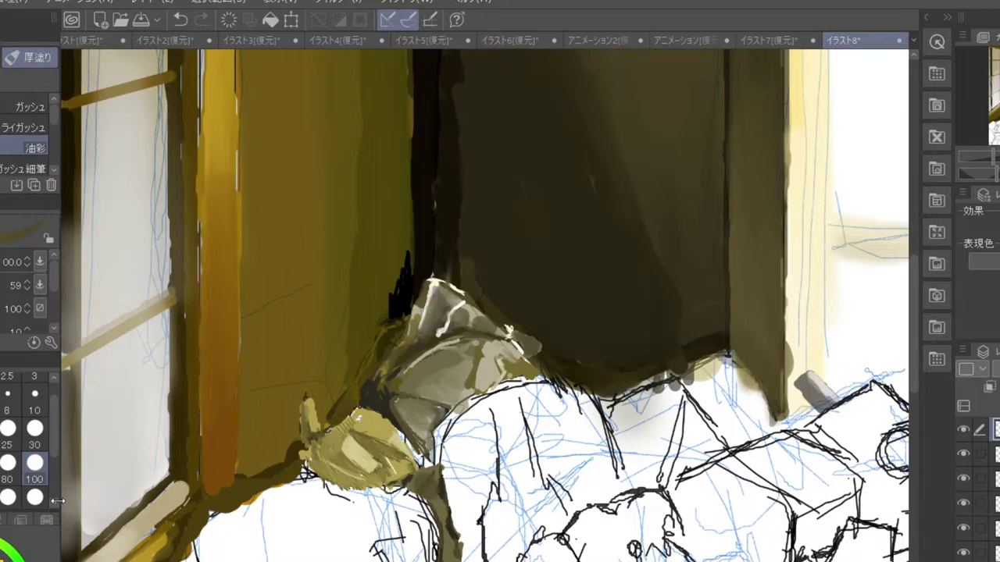
{"action": "left_click", "coordinate": [6, 476]}
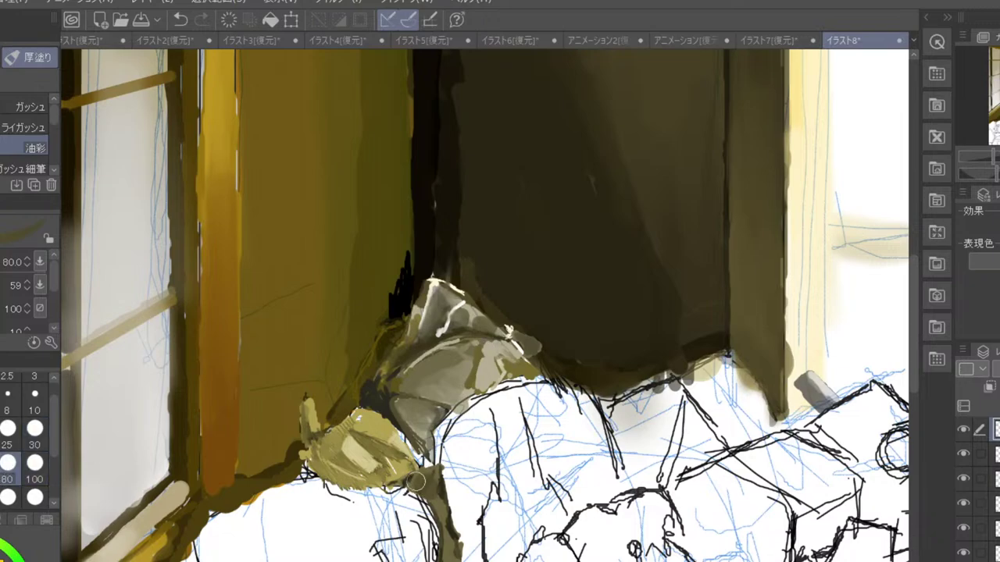
{"action": "left_click", "coordinate": [6, 443]}
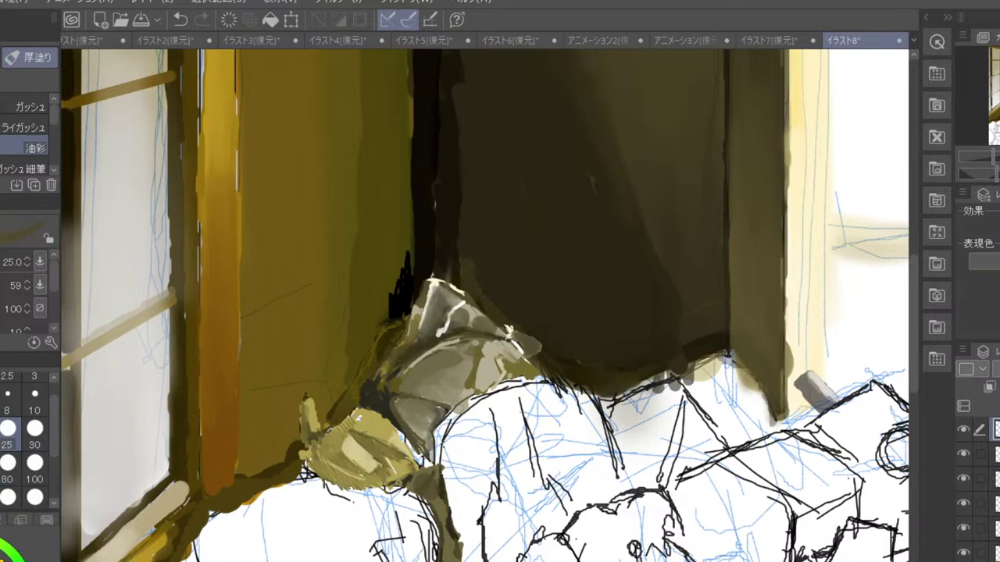
{"action": "mouse_move", "coordinate": [433, 476]}
{"action": "left_mouse_down"}
{"action": "mouse_move", "coordinate": [445, 551]}
{"action": "mouse_move", "coordinate": [451, 527]}
{"action": "left_mouse_up"}
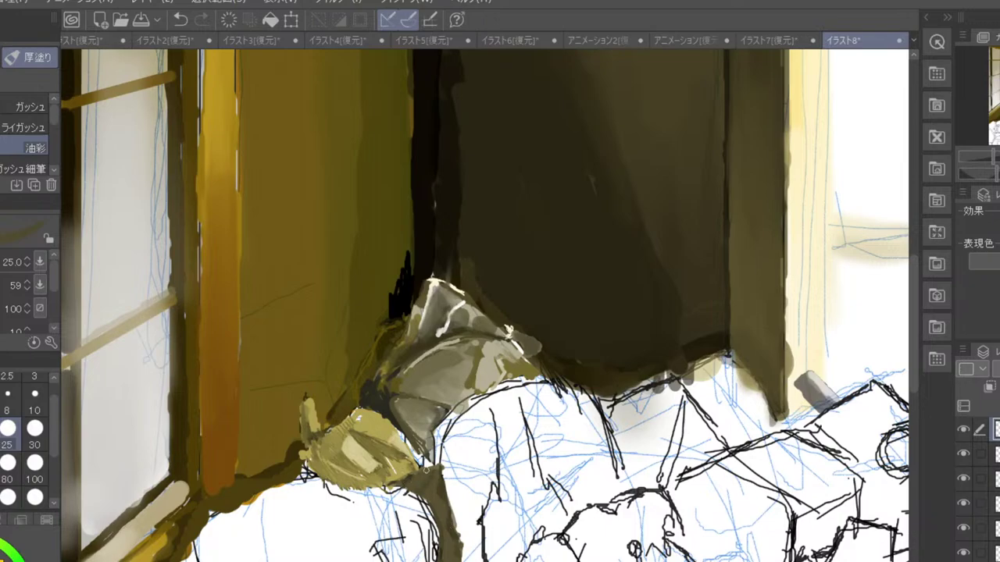
- Outline and fill a grey flap alongside the olive strip, directly beneath the grey bag, with the oil brush at size 30
{"action": "key", "text": "]"}
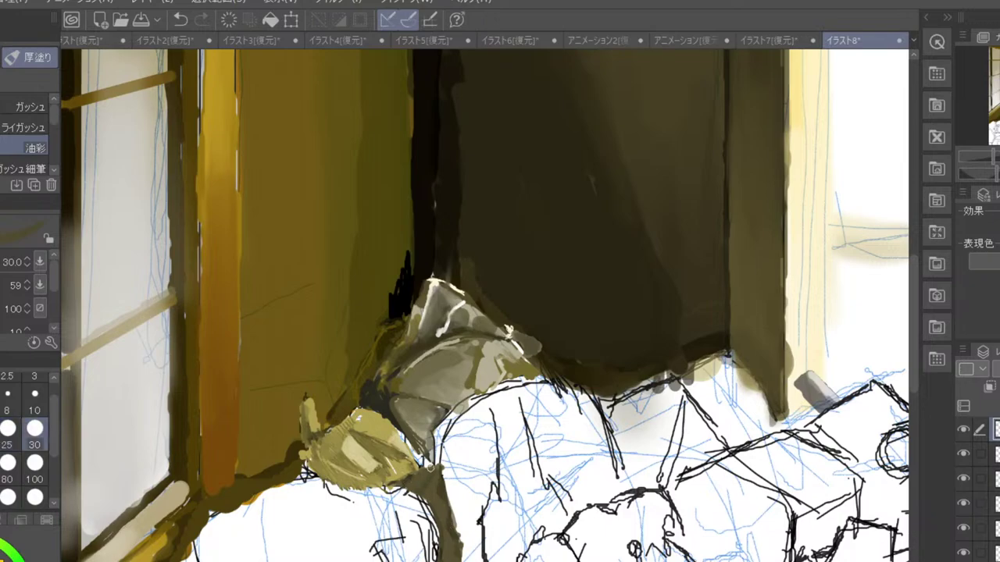
{"action": "scroll", "coordinate": [431, 470], "scroll_direction": "down", "scroll_amount": 3}
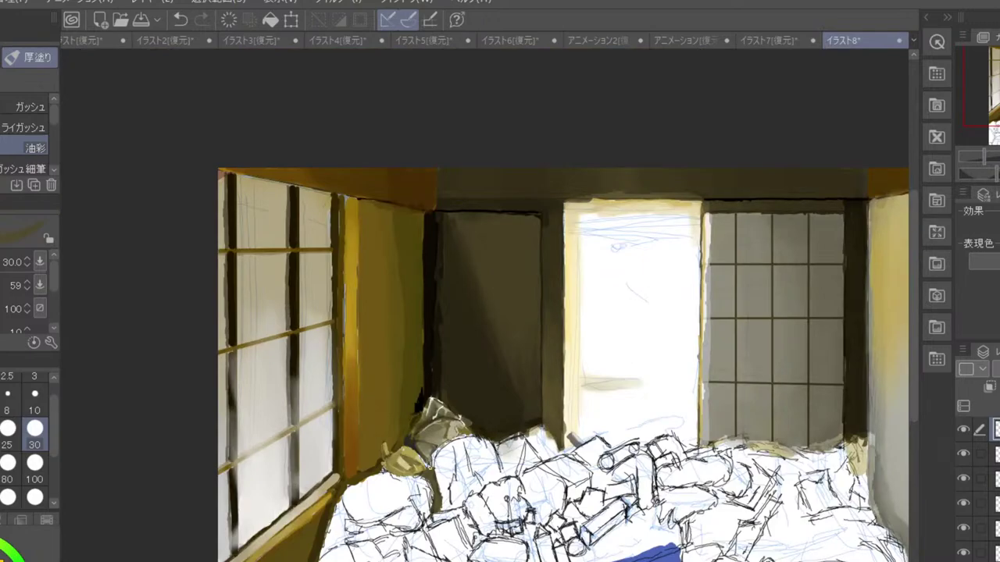
{"action": "scroll", "coordinate": [431, 470], "scroll_direction": "up", "scroll_amount": 2}
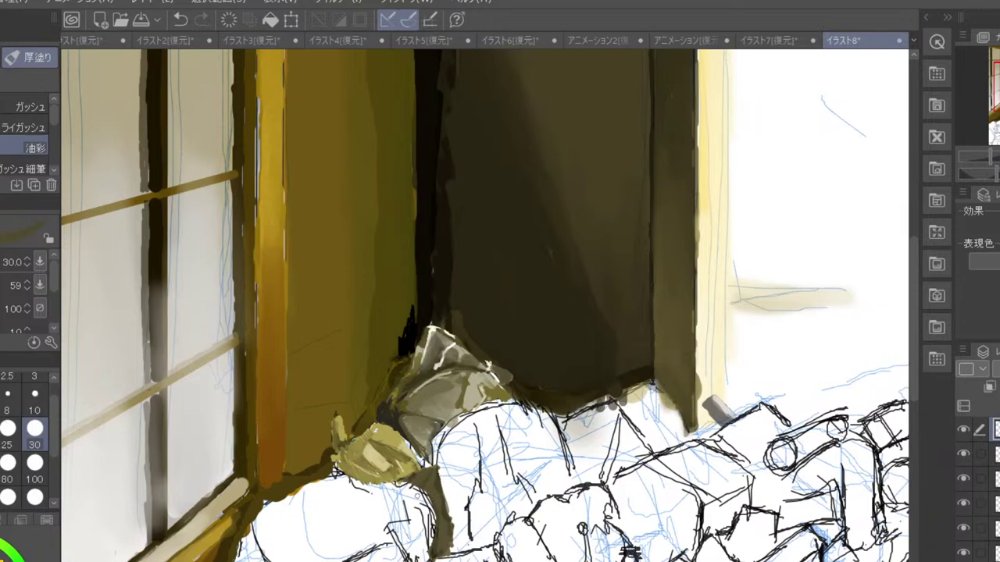
{"action": "left_click", "coordinate": [5, 559]}
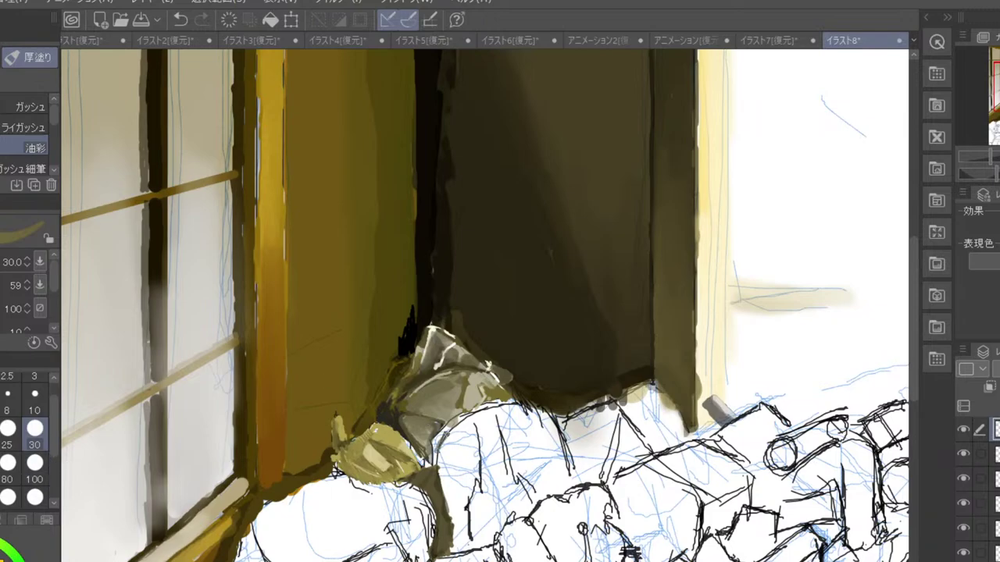
{"action": "mouse_move", "coordinate": [474, 419]}
{"action": "left_mouse_down"}
{"action": "mouse_move", "coordinate": [477, 474]}
{"action": "mouse_move", "coordinate": [465, 522]}
{"action": "left_mouse_up"}
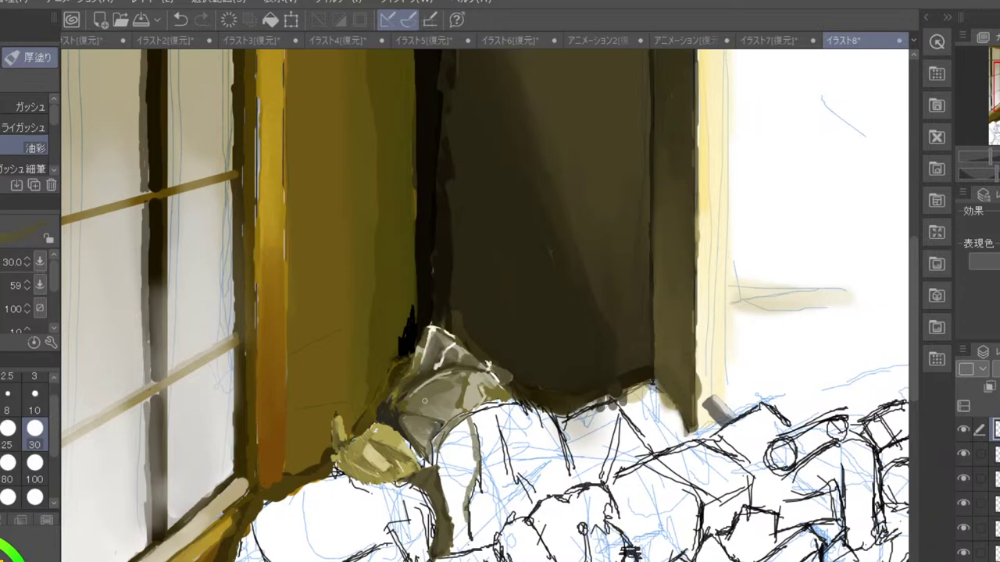
{"action": "mouse_move", "coordinate": [439, 449]}
{"action": "left_mouse_down"}
{"action": "mouse_move", "coordinate": [464, 419]}
{"action": "mouse_move", "coordinate": [476, 476]}
{"action": "mouse_move", "coordinate": [464, 540]}
{"action": "left_mouse_up"}
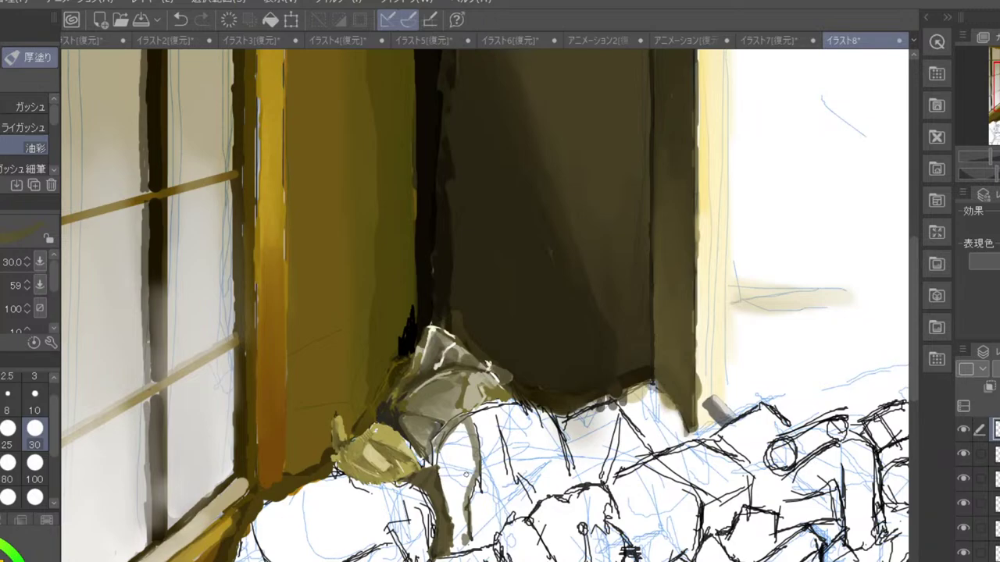
{"action": "left_click_drag", "start_coordinate": [476, 482], "coordinate": [453, 513]}
{"action": "mouse_move", "coordinate": [439, 462]}
{"action": "left_mouse_down"}
{"action": "mouse_move", "coordinate": [446, 506]}
{"action": "mouse_move", "coordinate": [455, 468]}
{"action": "mouse_move", "coordinate": [467, 460]}
{"action": "mouse_move", "coordinate": [465, 432]}
{"action": "mouse_move", "coordinate": [444, 441]}
{"action": "left_mouse_up"}
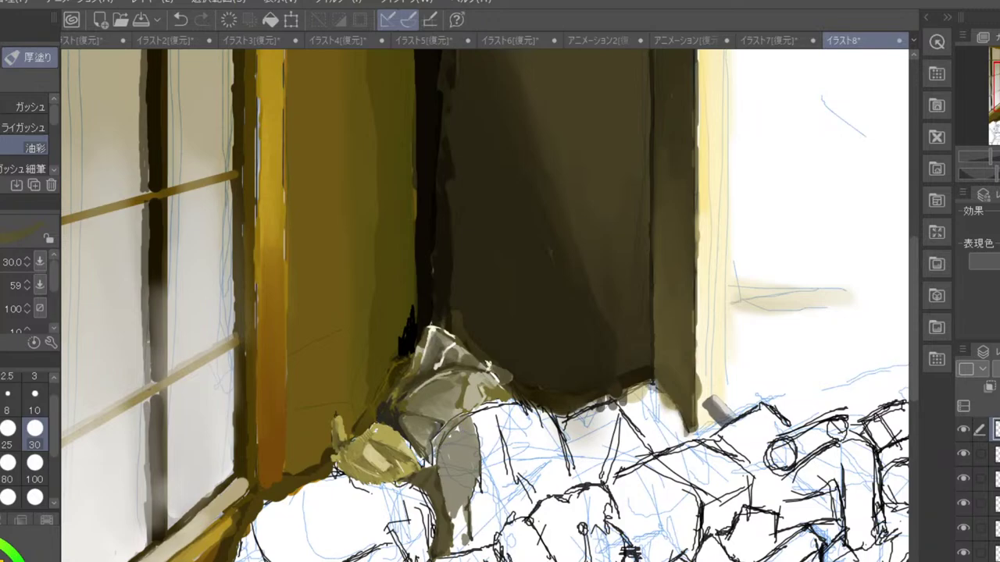
- Paint a khaki rim along the top of the grey flap at size 8, using sampled olive colours
{"action": "left_click", "coordinate": [398, 226], "text": "alt"}
{"action": "left_click_drag", "start_coordinate": [443, 445], "coordinate": [468, 419]}
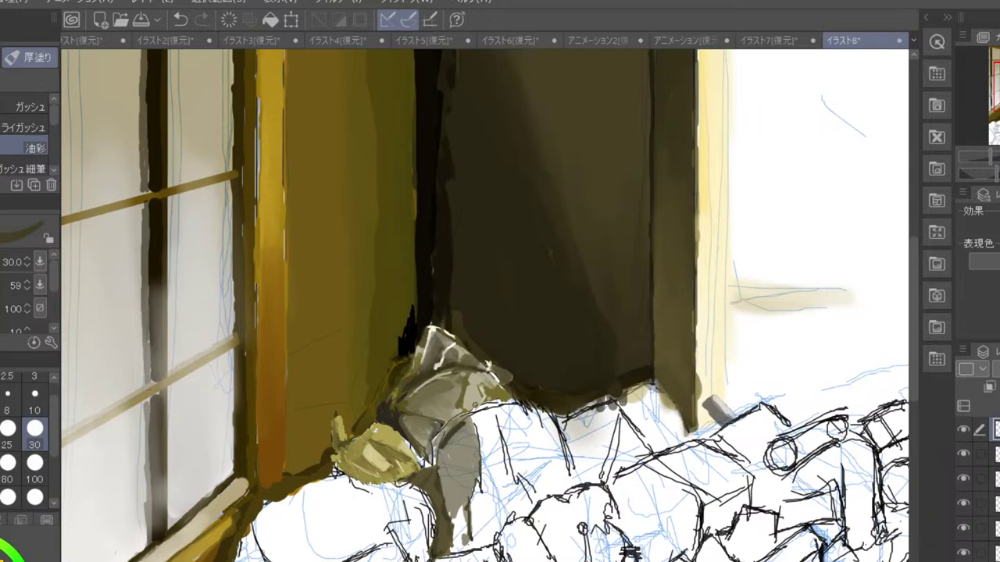
{"action": "key", "text": "ctrl+z"}
{"action": "left_click", "coordinate": [8, 399]}
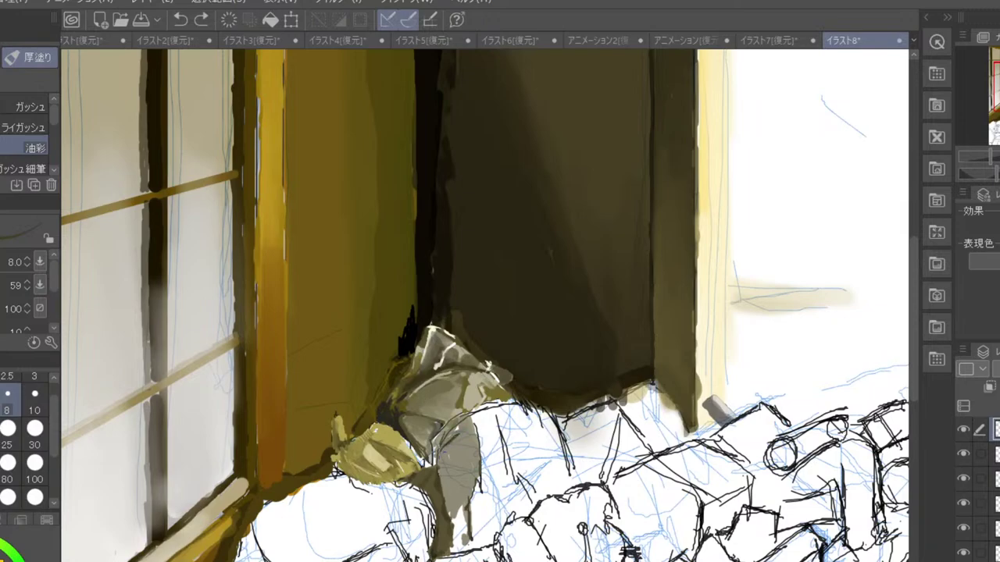
{"action": "left_click_drag", "start_coordinate": [467, 431], "coordinate": [480, 423]}
{"action": "left_click", "coordinate": [381, 452], "text": "alt"}
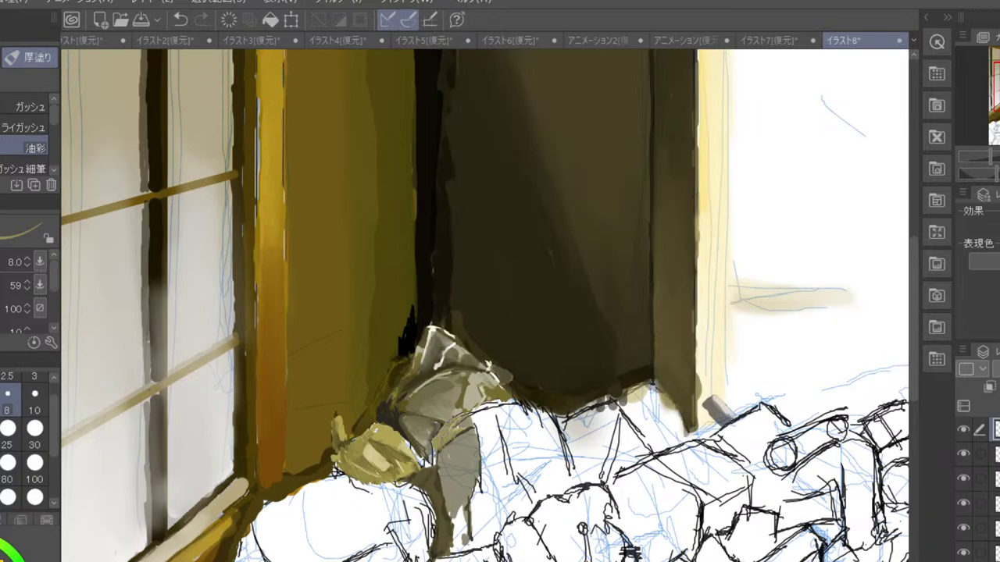
{"action": "left_click_drag", "start_coordinate": [435, 443], "coordinate": [433, 464]}
{"action": "left_click", "coordinate": [8, 462]}
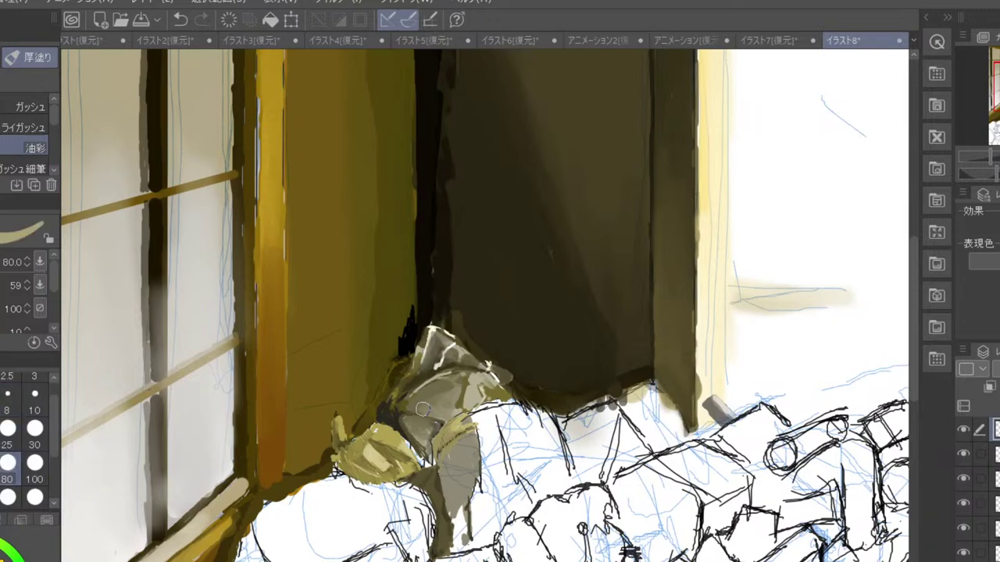
{"action": "left_click_drag", "start_coordinate": [481, 435], "coordinate": [485, 478]}
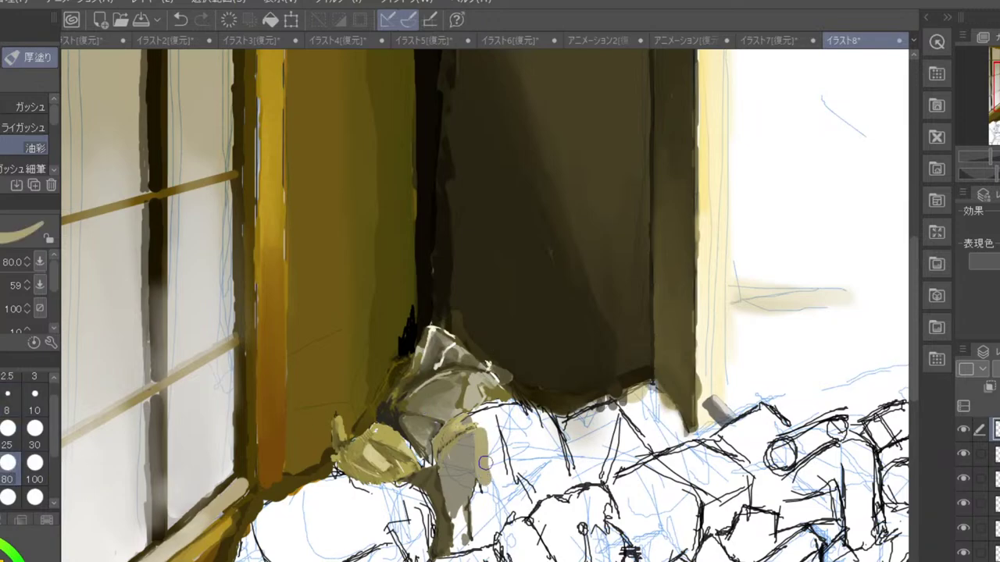
{"action": "key", "text": "ctrl+z"}
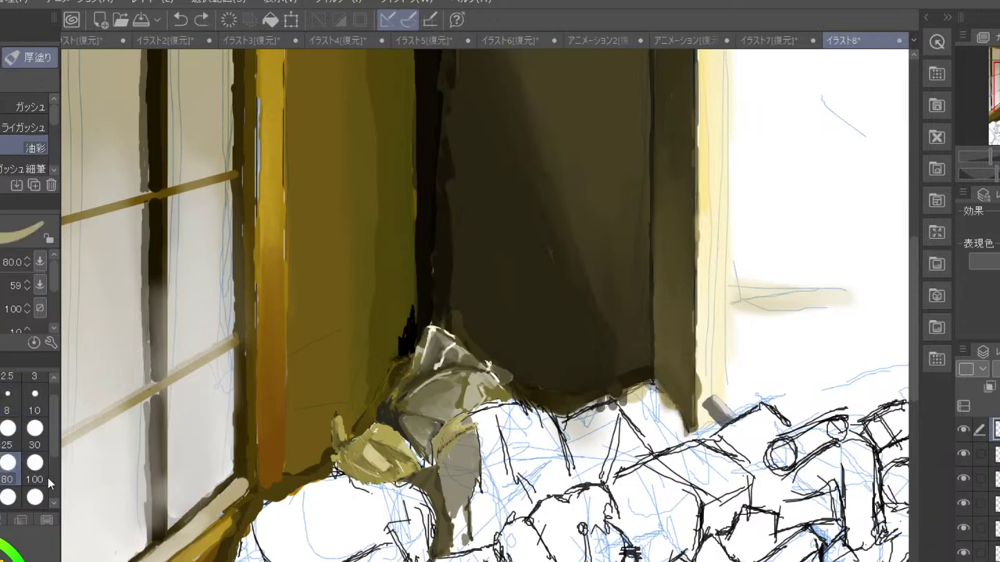
- Paint a khaki side edge down the grey flap and an olive patch on the white bag beside it at size 25
{"action": "left_click", "coordinate": [7, 431]}
{"action": "mouse_move", "coordinate": [479, 428]}
{"action": "left_mouse_down"}
{"action": "mouse_move", "coordinate": [484, 500]}
{"action": "mouse_move", "coordinate": [471, 502]}
{"action": "left_mouse_up"}
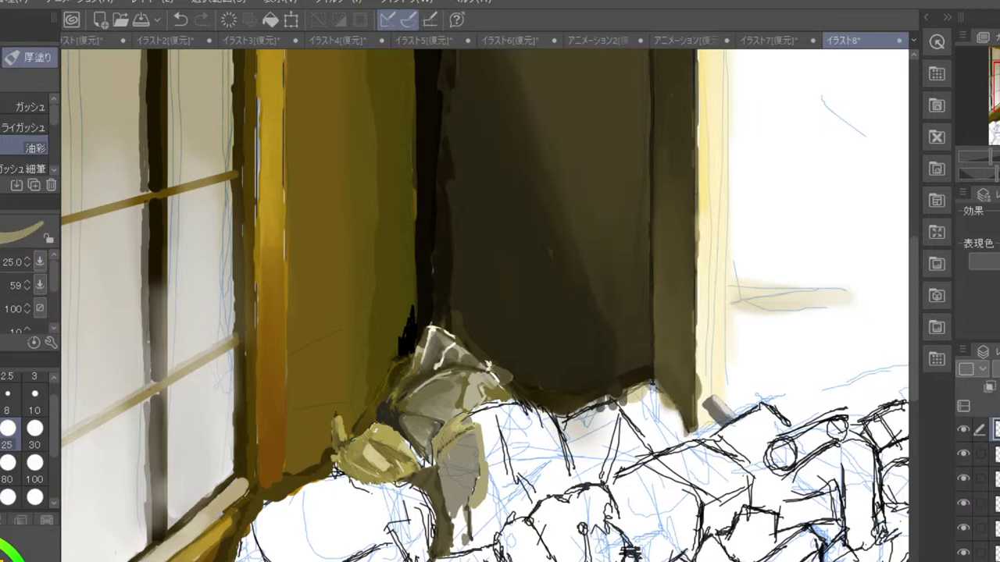
{"action": "mouse_move", "coordinate": [506, 429]}
{"action": "left_mouse_down"}
{"action": "mouse_move", "coordinate": [536, 435]}
{"action": "mouse_move", "coordinate": [546, 458]}
{"action": "left_mouse_up"}
{"action": "mouse_move", "coordinate": [506, 429]}
{"action": "left_mouse_down"}
{"action": "mouse_move", "coordinate": [528, 465]}
{"action": "mouse_move", "coordinate": [515, 442]}
{"action": "mouse_move", "coordinate": [532, 459]}
{"action": "mouse_move", "coordinate": [527, 442]}
{"action": "left_mouse_up"}
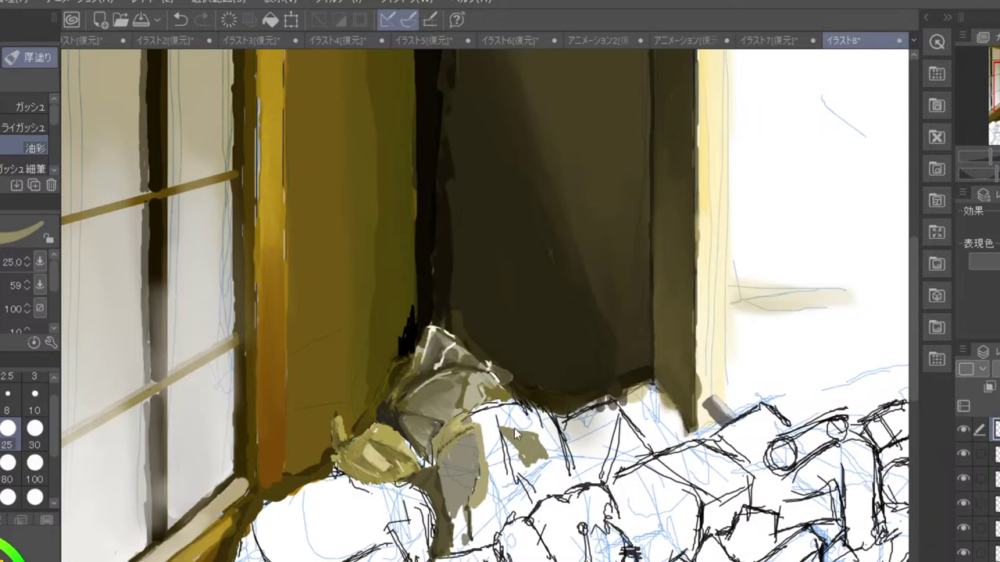
- Extend the olive patch upwards with a lighter khaki sampled from the small bag at size 25
{"action": "scroll", "coordinate": [526, 443], "scroll_direction": "down", "scroll_amount": 3}
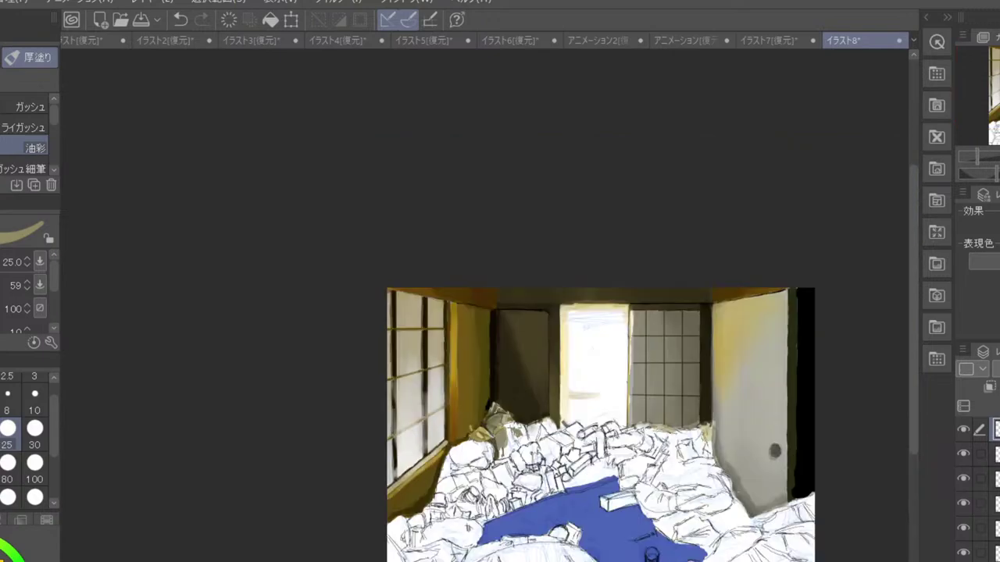
{"action": "scroll", "coordinate": [514, 426], "scroll_direction": "down", "scroll_amount": 2}
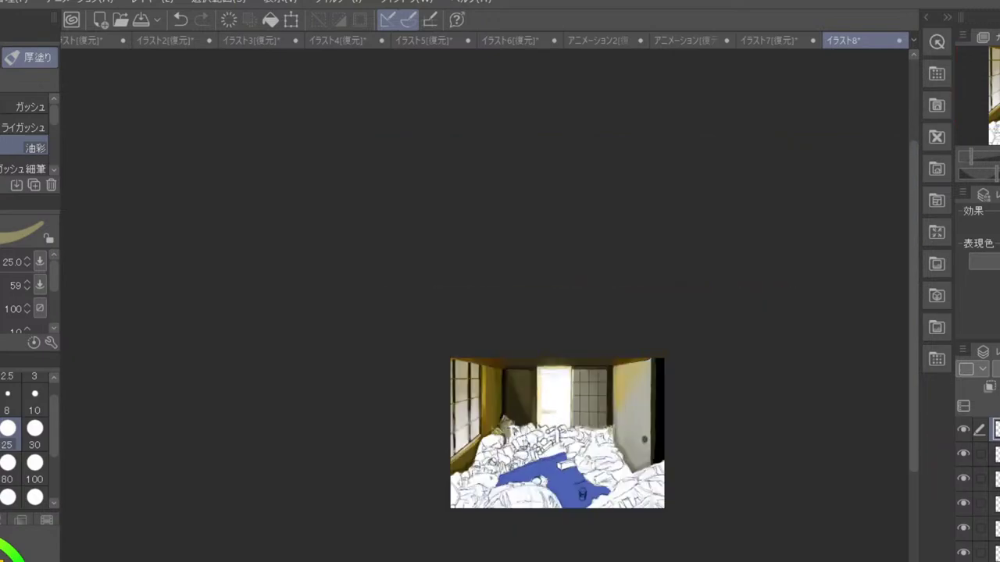
{"action": "scroll", "coordinate": [513, 426], "scroll_direction": "up", "scroll_amount": 2}
{"action": "scroll", "coordinate": [514, 427], "scroll_direction": "up", "scroll_amount": 3}
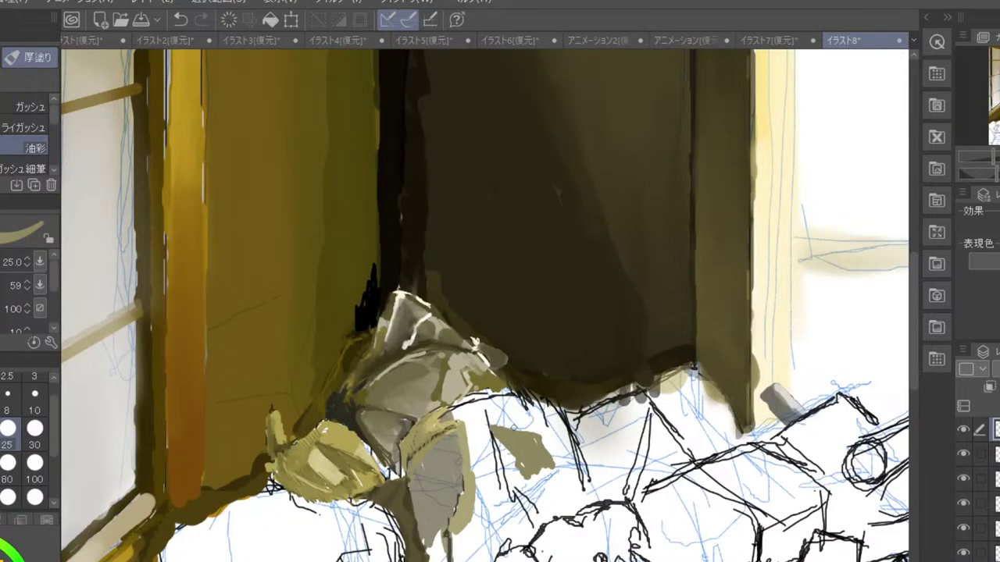
{"action": "left_click", "coordinate": [343, 449], "text": "alt"}
{"action": "mouse_move", "coordinate": [493, 422]}
{"action": "left_mouse_down"}
{"action": "mouse_move", "coordinate": [525, 422]}
{"action": "mouse_move", "coordinate": [495, 407]}
{"action": "mouse_move", "coordinate": [512, 407]}
{"action": "mouse_move", "coordinate": [528, 425]}
{"action": "mouse_move", "coordinate": [505, 416]}
{"action": "left_mouse_up"}
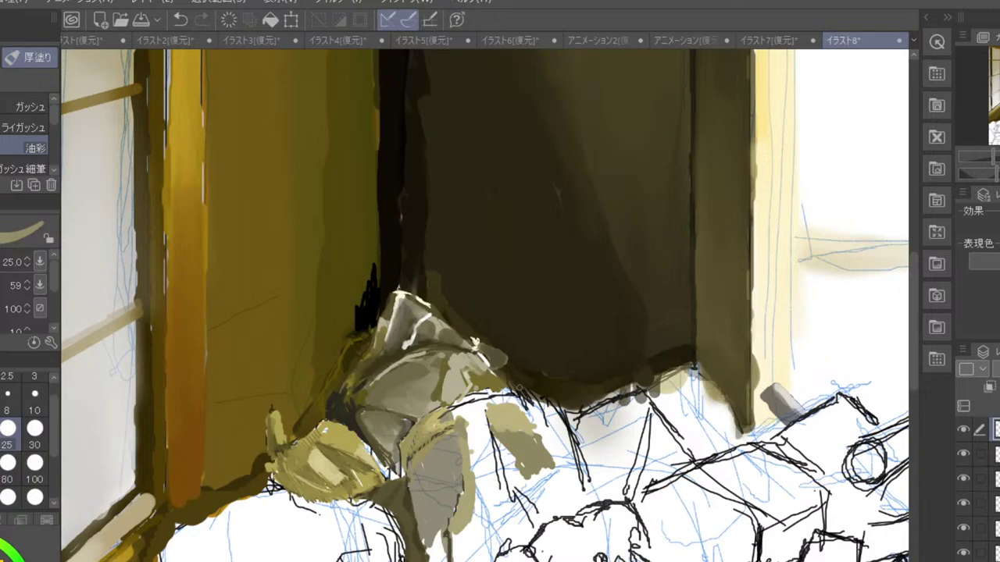
- Paint a pale cream area along the outer edge of the olive patch and a khaki patch below it at size 25
{"action": "left_click_drag", "start_coordinate": [530, 409], "coordinate": [546, 426]}
{"action": "key", "text": "ctrl+z"}
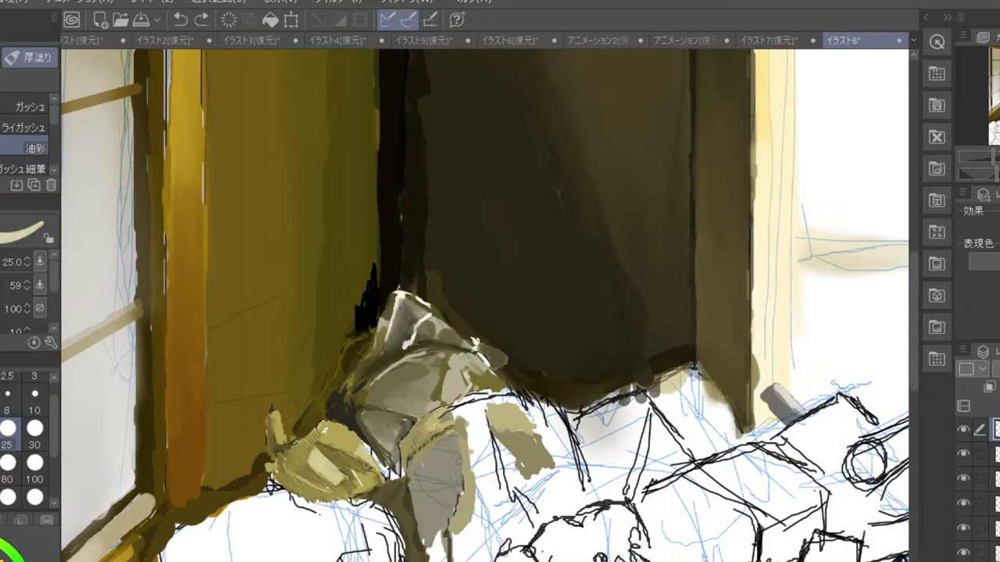
{"action": "mouse_move", "coordinate": [522, 400]}
{"action": "left_mouse_down"}
{"action": "mouse_move", "coordinate": [561, 420]}
{"action": "mouse_move", "coordinate": [516, 400]}
{"action": "mouse_move", "coordinate": [541, 413]}
{"action": "left_mouse_up"}
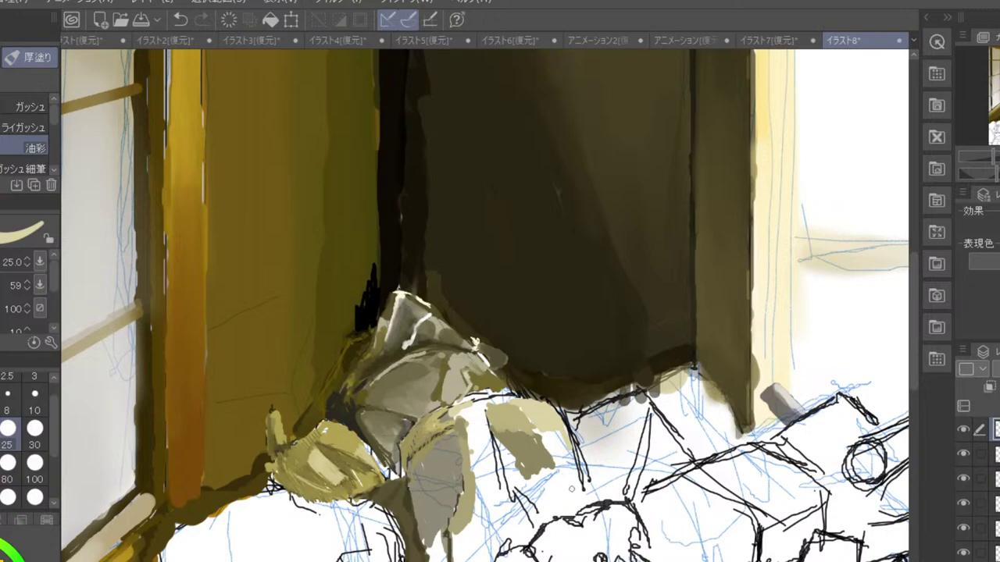
{"action": "mouse_move", "coordinate": [536, 502]}
{"action": "left_mouse_down"}
{"action": "mouse_move", "coordinate": [554, 481]}
{"action": "mouse_move", "coordinate": [541, 483]}
{"action": "mouse_move", "coordinate": [544, 495]}
{"action": "mouse_move", "coordinate": [575, 476]}
{"action": "mouse_move", "coordinate": [532, 498]}
{"action": "mouse_move", "coordinate": [537, 519]}
{"action": "mouse_move", "coordinate": [545, 490]}
{"action": "mouse_move", "coordinate": [563, 511]}
{"action": "mouse_move", "coordinate": [563, 500]}
{"action": "mouse_move", "coordinate": [580, 507]}
{"action": "mouse_move", "coordinate": [578, 492]}
{"action": "mouse_move", "coordinate": [558, 491]}
{"action": "mouse_move", "coordinate": [574, 482]}
{"action": "mouse_move", "coordinate": [567, 505]}
{"action": "mouse_move", "coordinate": [549, 462]}
{"action": "mouse_move", "coordinate": [578, 504]}
{"action": "left_mouse_up"}
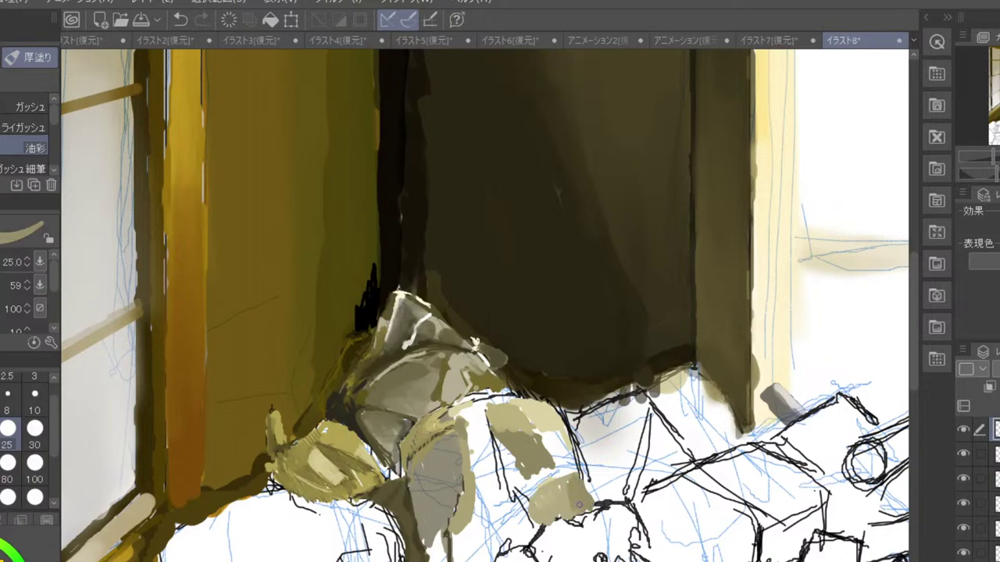
- Paint the crumpled bag's right edge beige and fill the area under it with gray using the size 25 oil brush
{"action": "scroll", "coordinate": [579, 504], "scroll_direction": "down", "scroll_amount": 3}
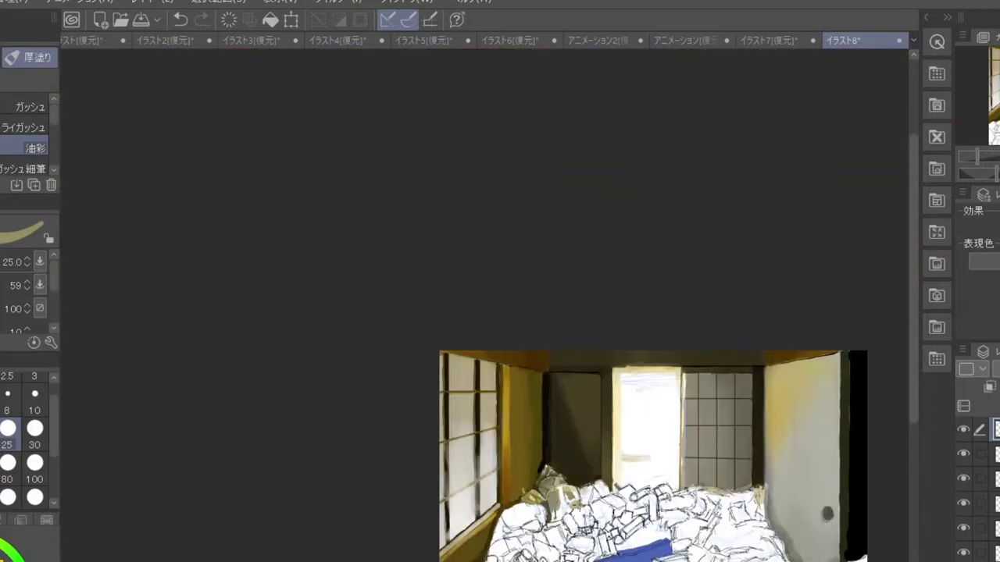
{"action": "scroll", "coordinate": [582, 511], "scroll_direction": "down", "scroll_amount": 1}
{"action": "scroll", "coordinate": [582, 511], "scroll_direction": "up", "scroll_amount": 1}
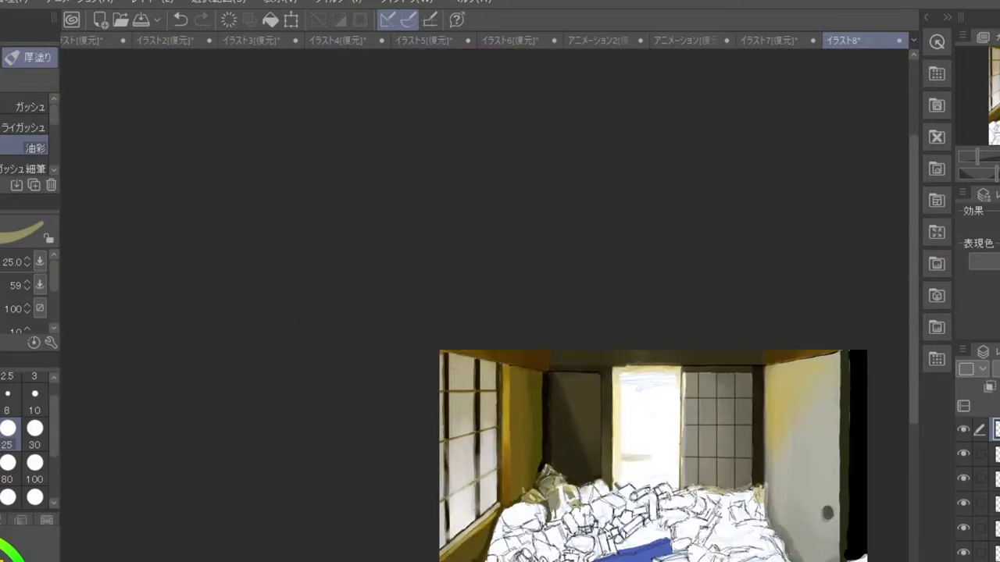
{"action": "scroll", "coordinate": [583, 511], "scroll_direction": "up", "scroll_amount": 4}
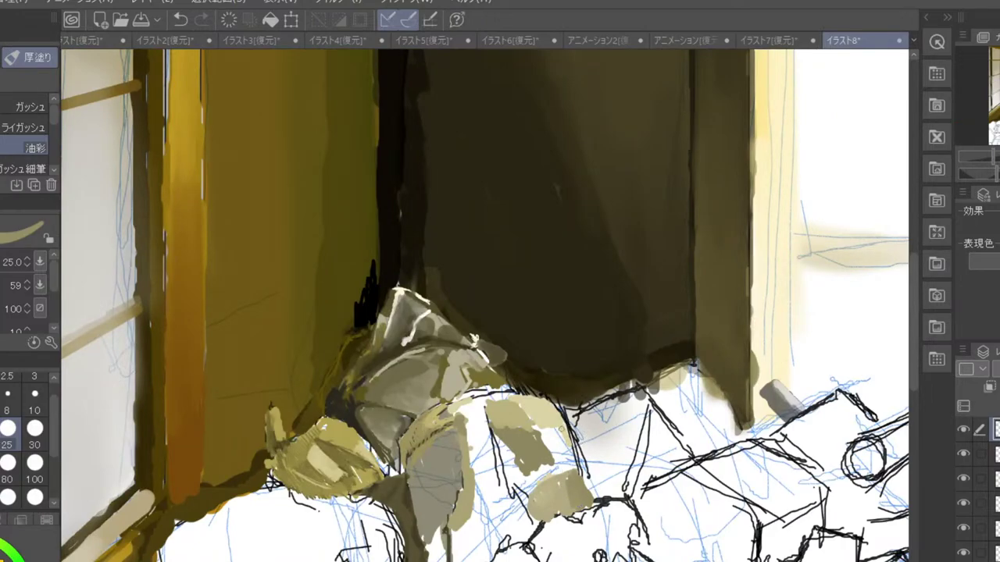
{"action": "left_click_drag", "start_coordinate": [561, 429], "coordinate": [580, 498]}
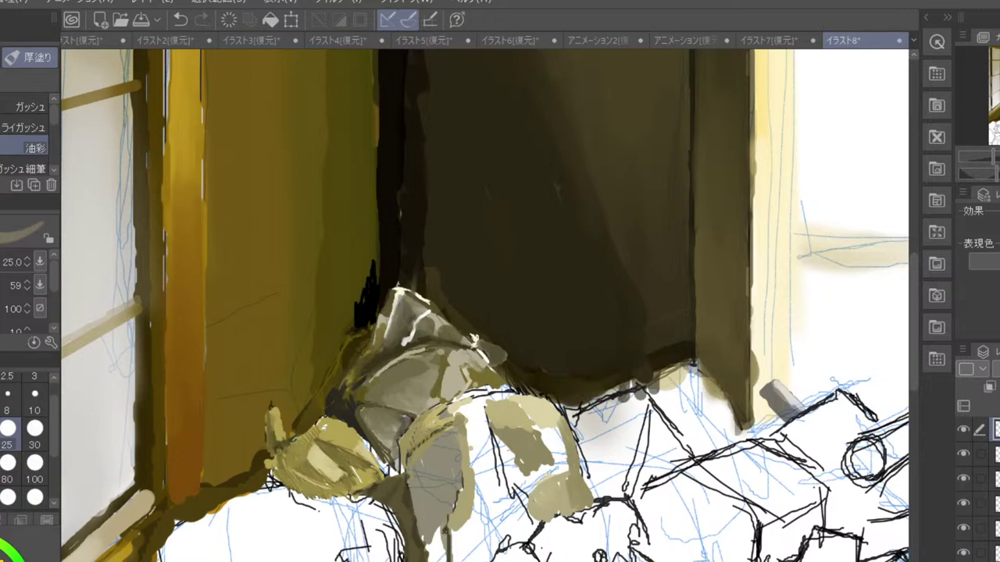
{"action": "mouse_move", "coordinate": [436, 559]}
{"action": "left_mouse_down"}
{"action": "mouse_move", "coordinate": [492, 521]}
{"action": "mouse_move", "coordinate": [536, 529]}
{"action": "left_mouse_up"}
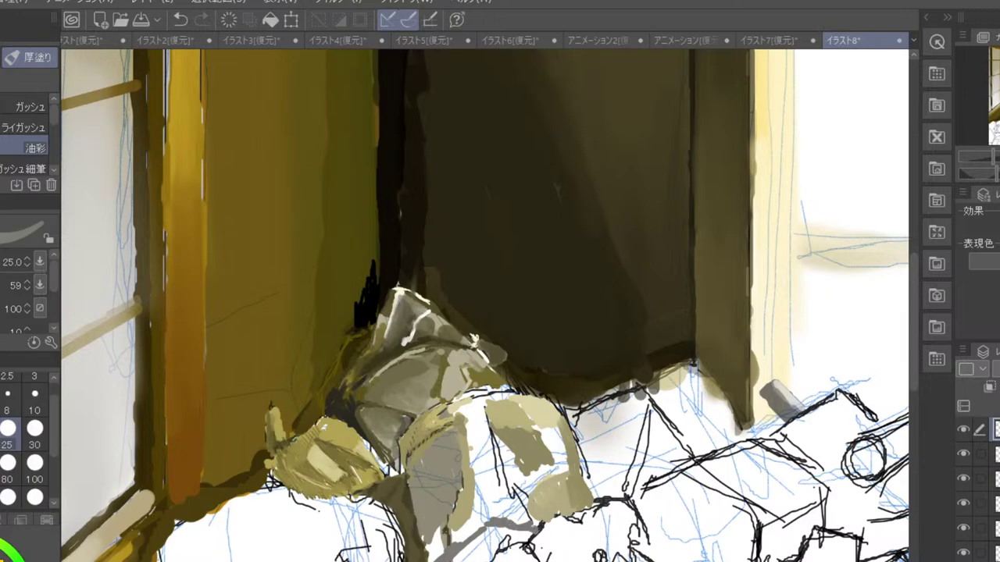
{"action": "mouse_move", "coordinate": [449, 559]}
{"action": "left_mouse_down"}
{"action": "mouse_move", "coordinate": [468, 546]}
{"action": "mouse_move", "coordinate": [504, 523]}
{"action": "mouse_move", "coordinate": [530, 534]}
{"action": "mouse_move", "coordinate": [503, 545]}
{"action": "left_mouse_up"}
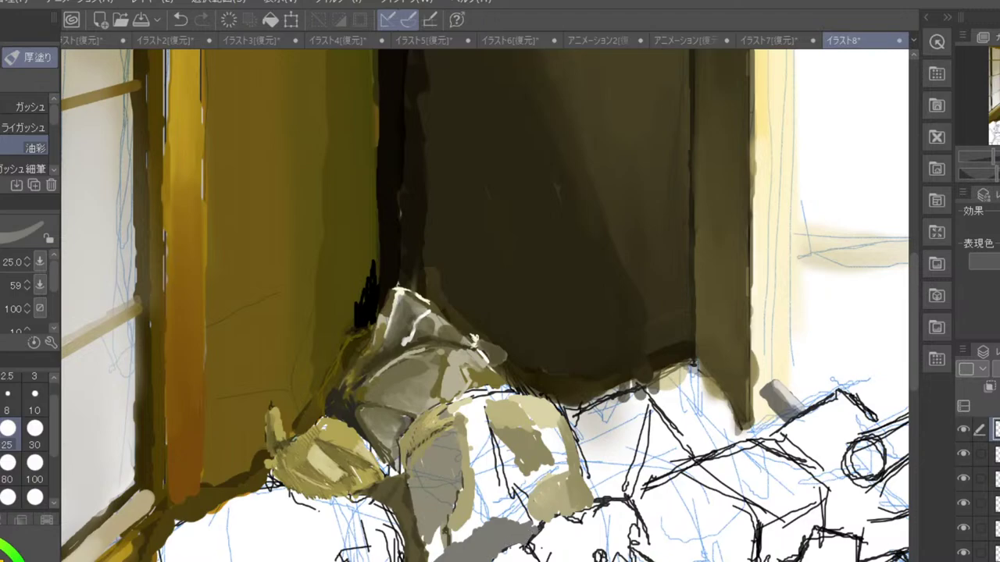
- Darken the outline along the gray left side of the crumpled bag with the oil brush at size 7
{"action": "scroll", "coordinate": [428, 558], "scroll_direction": "down", "scroll_amount": 5}
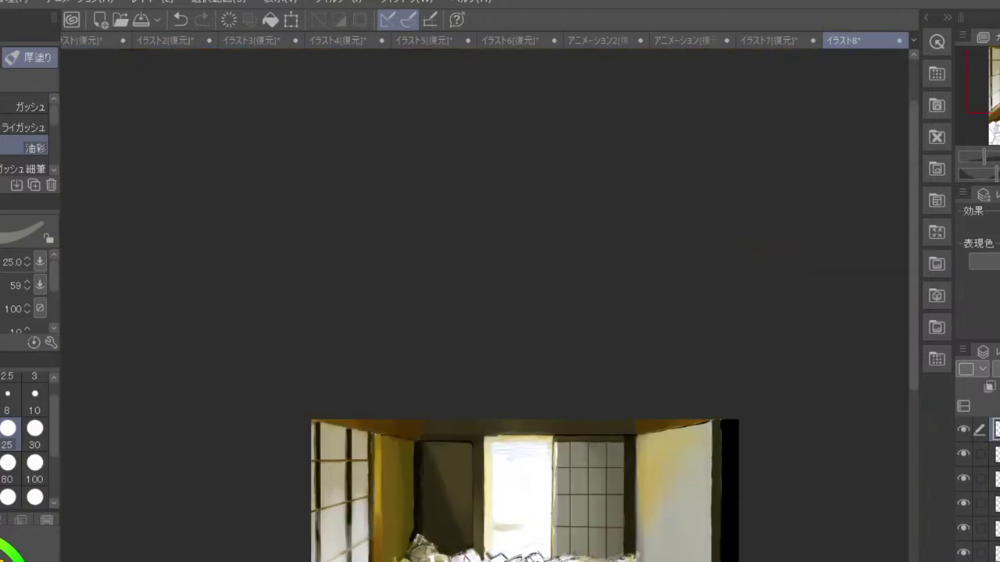
{"action": "scroll", "coordinate": [428, 558], "scroll_direction": "up", "scroll_amount": 4}
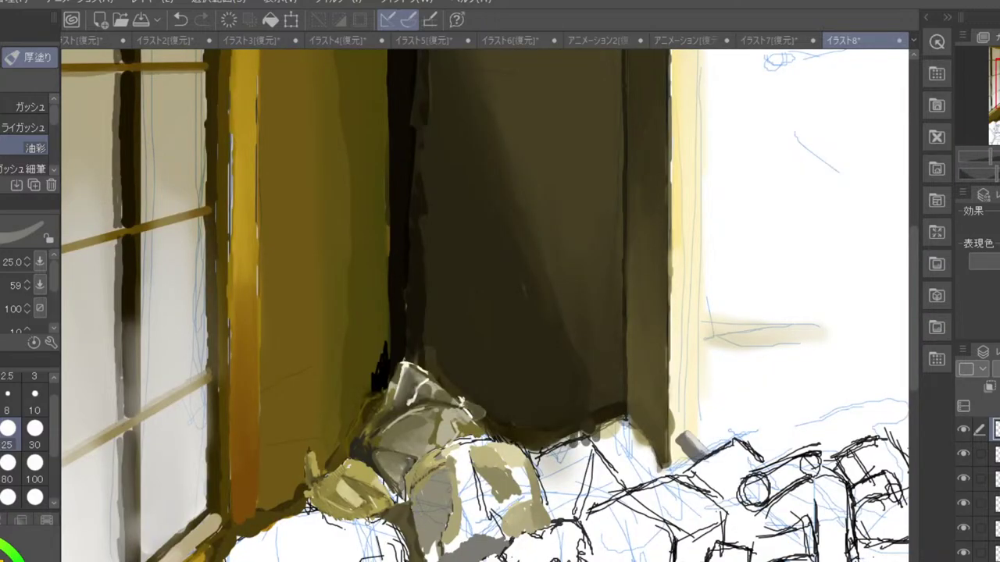
{"action": "left_click", "coordinate": [2, 559]}
{"action": "left_click", "coordinate": [2, 398]}
{"action": "key", "text": "ctrl+plus"}
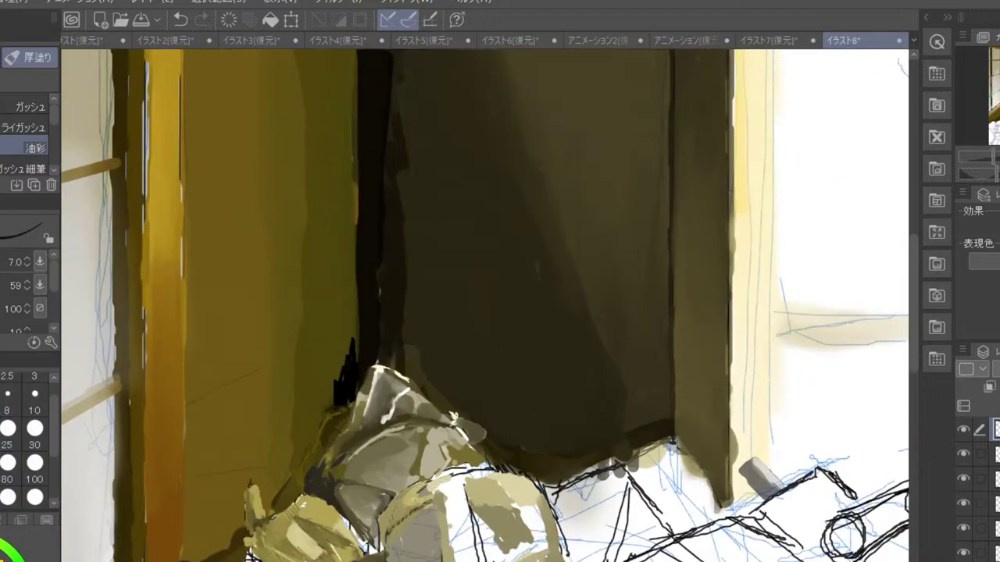
{"action": "left_click_drag", "start_coordinate": [396, 539], "coordinate": [400, 453]}
{"action": "left_click_drag", "start_coordinate": [398, 514], "coordinate": [398, 531]}
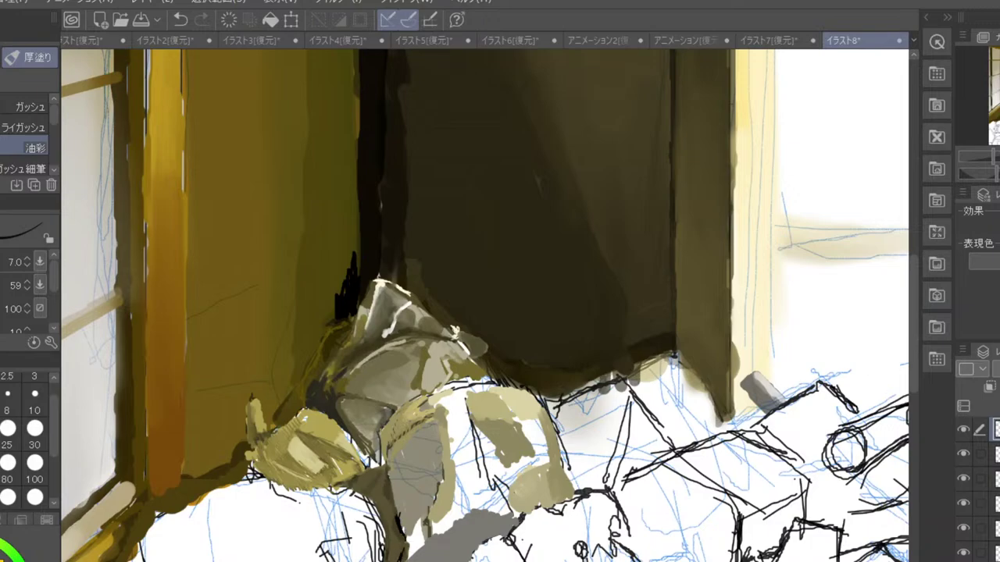
{"action": "left_click_drag", "start_coordinate": [380, 470], "coordinate": [405, 559]}
{"action": "scroll", "coordinate": [405, 559], "scroll_direction": "down", "scroll_amount": 2}
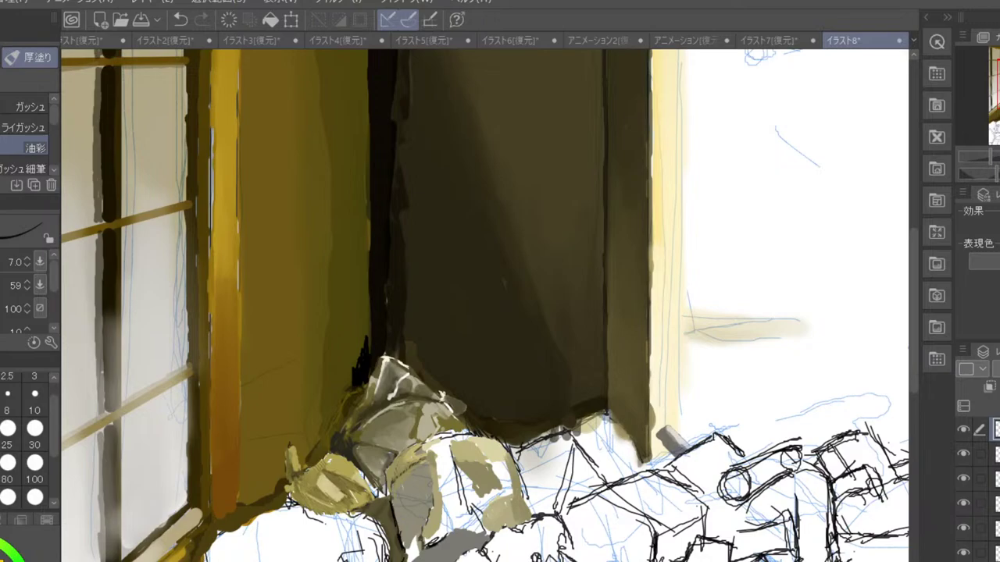
- Hatch the bag's white central strip and lower gray edge with fine vertical strokes in gray and pale beige
{"action": "left_click", "coordinate": [3, 559]}
{"action": "mouse_move", "coordinate": [408, 536]}
{"action": "left_mouse_down"}
{"action": "mouse_move", "coordinate": [412, 556]}
{"action": "mouse_move", "coordinate": [417, 534]}
{"action": "mouse_move", "coordinate": [411, 557]}
{"action": "left_mouse_up"}
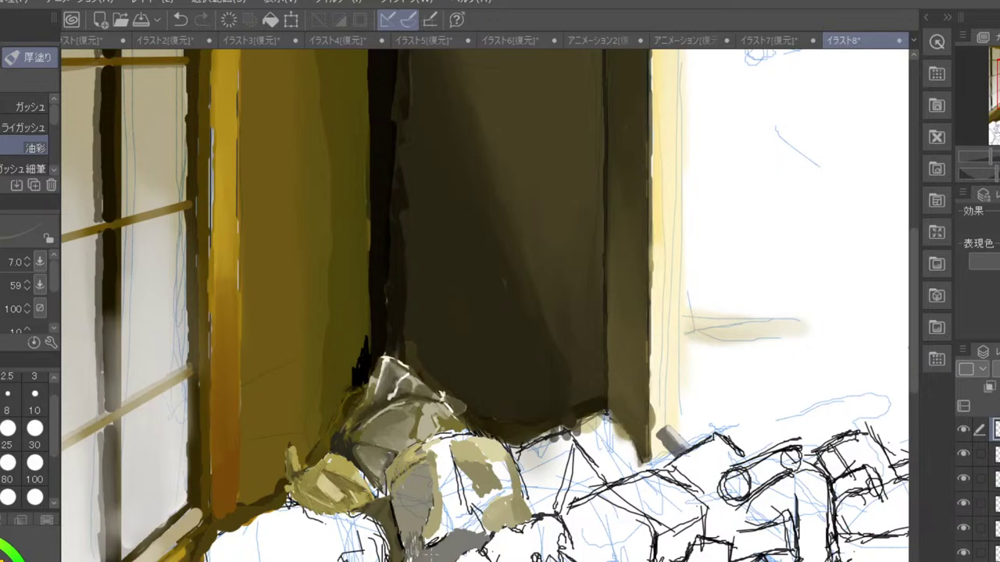
{"action": "mouse_move", "coordinate": [417, 550]}
{"action": "left_mouse_down"}
{"action": "mouse_move", "coordinate": [450, 530]}
{"action": "mouse_move", "coordinate": [446, 519]}
{"action": "mouse_move", "coordinate": [432, 542]}
{"action": "mouse_move", "coordinate": [447, 508]}
{"action": "mouse_move", "coordinate": [460, 505]}
{"action": "mouse_move", "coordinate": [492, 550]}
{"action": "left_mouse_up"}
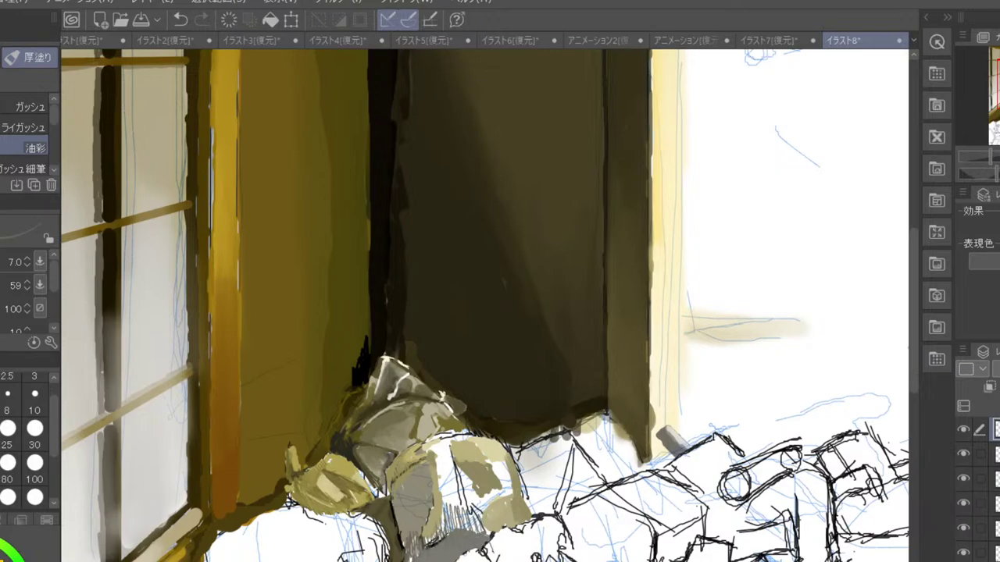
{"action": "mouse_move", "coordinate": [447, 534]}
{"action": "left_mouse_down"}
{"action": "mouse_move", "coordinate": [444, 472]}
{"action": "mouse_move", "coordinate": [458, 539]}
{"action": "mouse_move", "coordinate": [454, 451]}
{"action": "mouse_move", "coordinate": [464, 525]}
{"action": "left_mouse_up"}
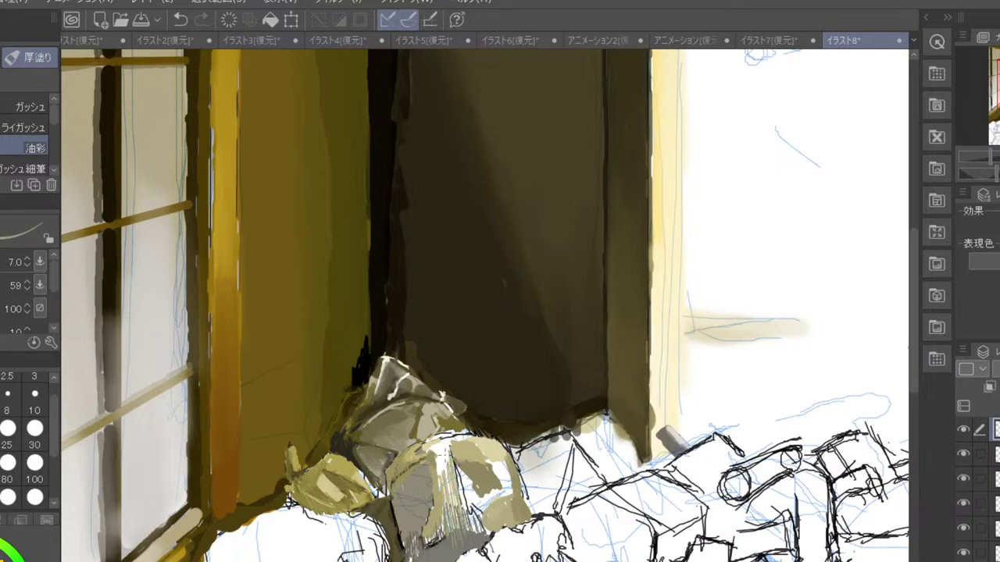
{"action": "mouse_move", "coordinate": [440, 448]}
{"action": "left_mouse_down"}
{"action": "mouse_move", "coordinate": [441, 491]}
{"action": "mouse_move", "coordinate": [453, 499]}
{"action": "left_mouse_up"}
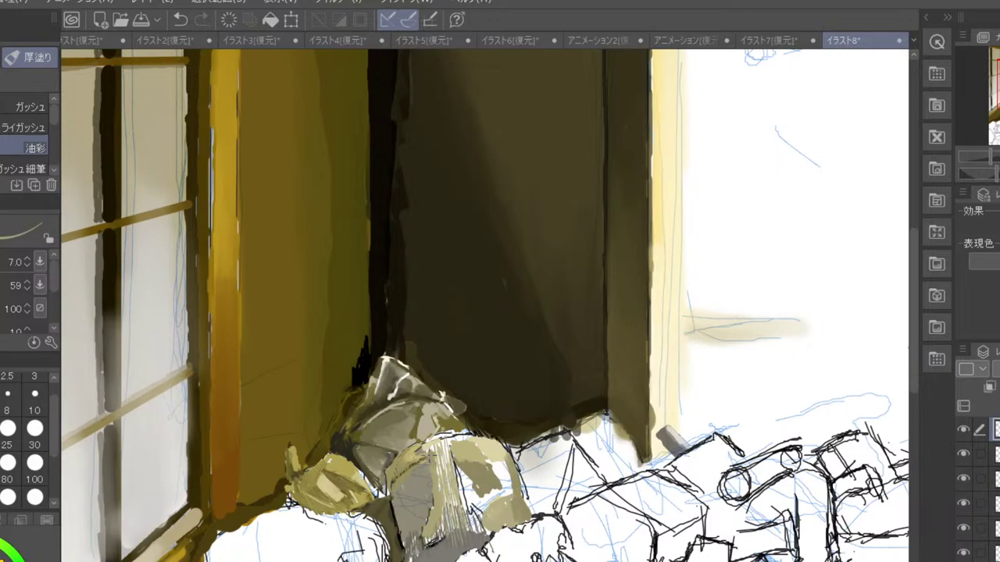
{"action": "mouse_move", "coordinate": [439, 451]}
{"action": "left_mouse_down"}
{"action": "mouse_move", "coordinate": [445, 489]}
{"action": "mouse_move", "coordinate": [447, 461]}
{"action": "mouse_move", "coordinate": [459, 456]}
{"action": "left_mouse_up"}
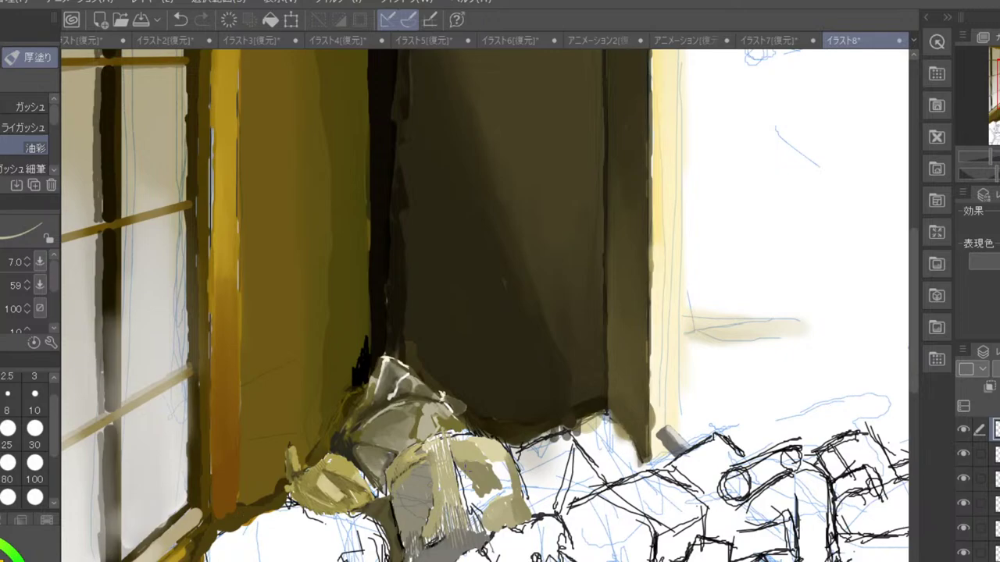
{"action": "left_click_drag", "start_coordinate": [464, 464], "coordinate": [471, 515]}
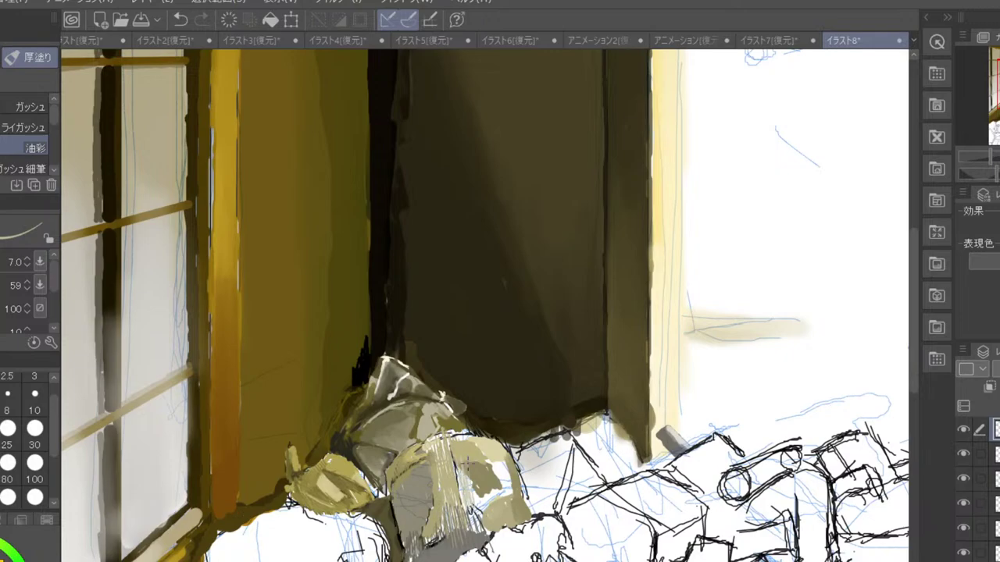
- Add pale cream strokes to the bag's central folds, lower right corner and top edge with the oil brush at size 15
{"action": "left_click", "coordinate": [37, 559]}
{"action": "left_click", "coordinate": [34, 559]}
{"action": "mouse_move", "coordinate": [458, 466]}
{"action": "left_mouse_down"}
{"action": "mouse_move", "coordinate": [469, 517]}
{"action": "mouse_move", "coordinate": [472, 487]}
{"action": "left_mouse_up"}
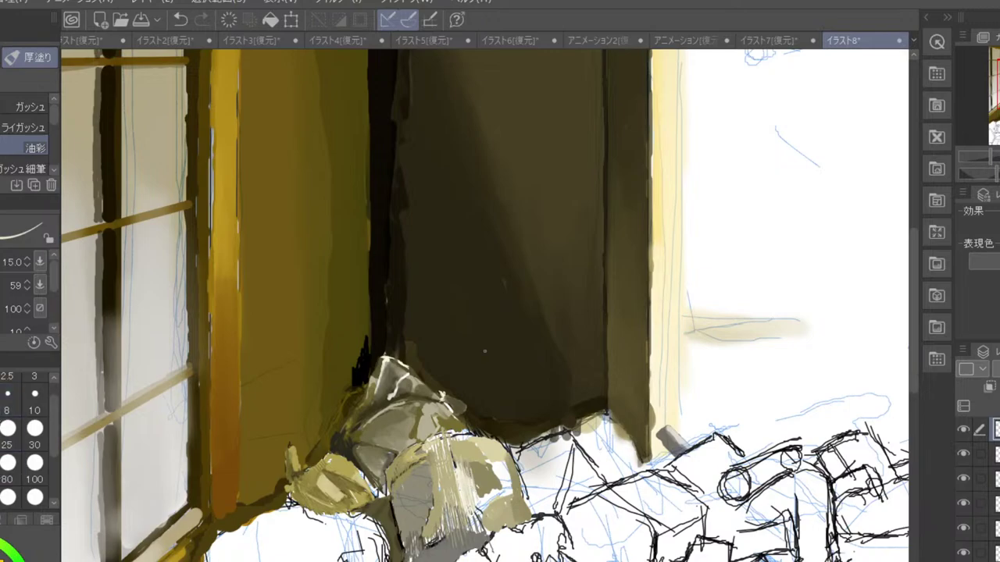
{"action": "mouse_move", "coordinate": [486, 517]}
{"action": "left_mouse_down"}
{"action": "mouse_move", "coordinate": [484, 529]}
{"action": "mouse_move", "coordinate": [506, 489]}
{"action": "left_mouse_up"}
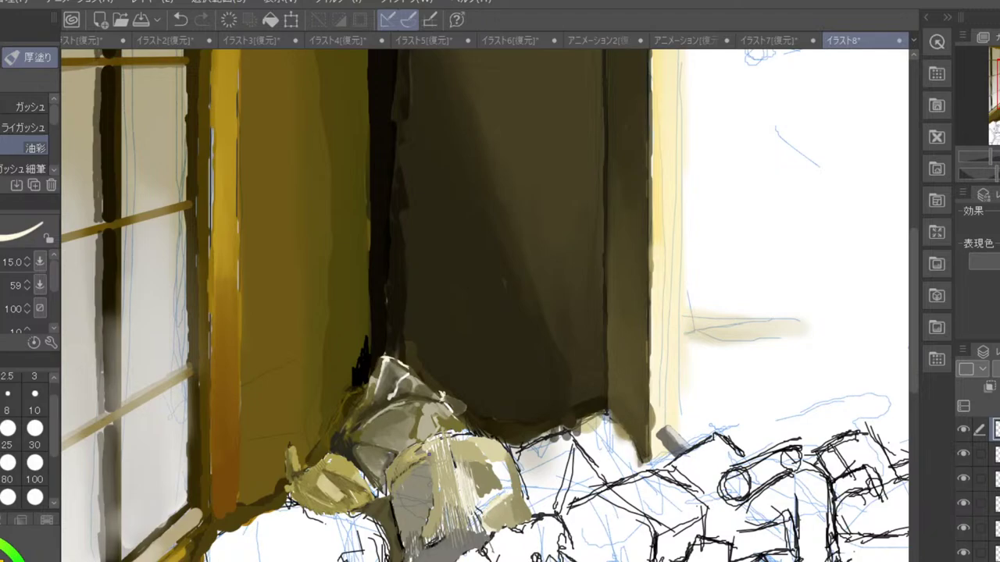
{"action": "left_click_drag", "start_coordinate": [442, 450], "coordinate": [436, 437]}
{"action": "mouse_move", "coordinate": [493, 467]}
{"action": "left_mouse_down"}
{"action": "mouse_move", "coordinate": [497, 481]}
{"action": "mouse_move", "coordinate": [495, 468]}
{"action": "left_mouse_up"}
{"action": "scroll", "coordinate": [521, 494], "scroll_direction": "down", "scroll_amount": 3}
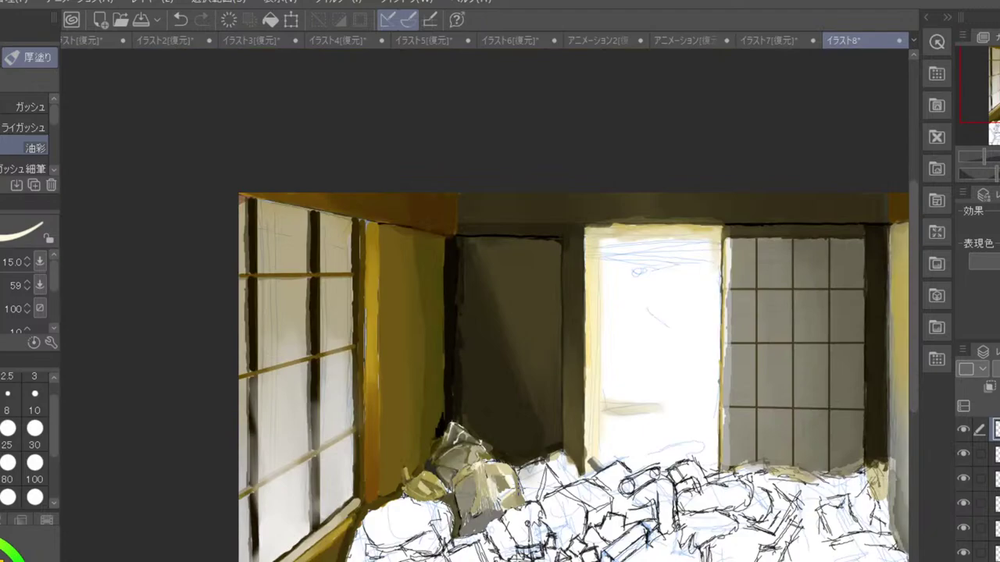
{"action": "scroll", "coordinate": [521, 495], "scroll_direction": "up", "scroll_amount": 3}
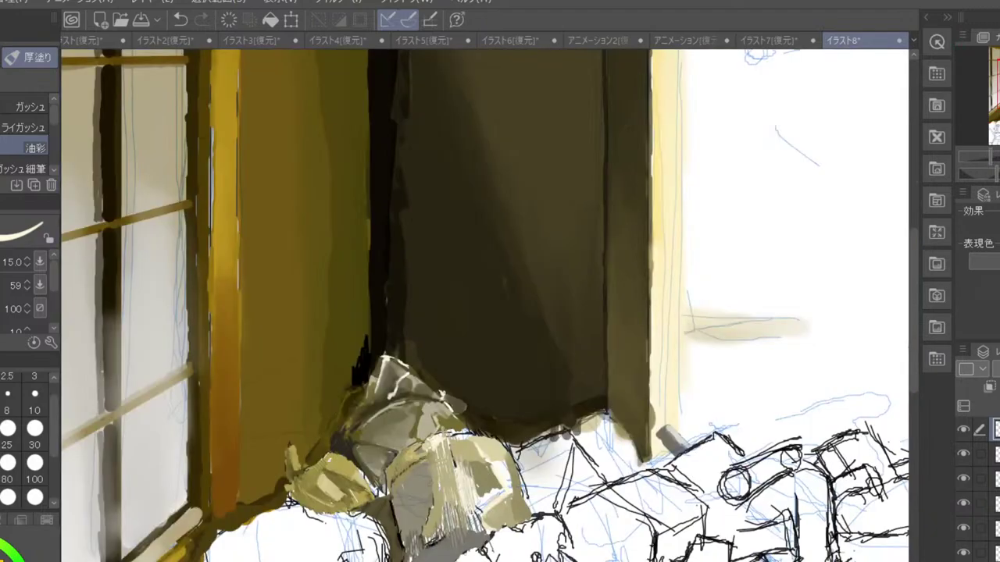
- Blend the strokes across the bag's front, gray side and edges using the color-mixing (色混ぜ) tool at size 60
{"action": "key", "text": "j"}
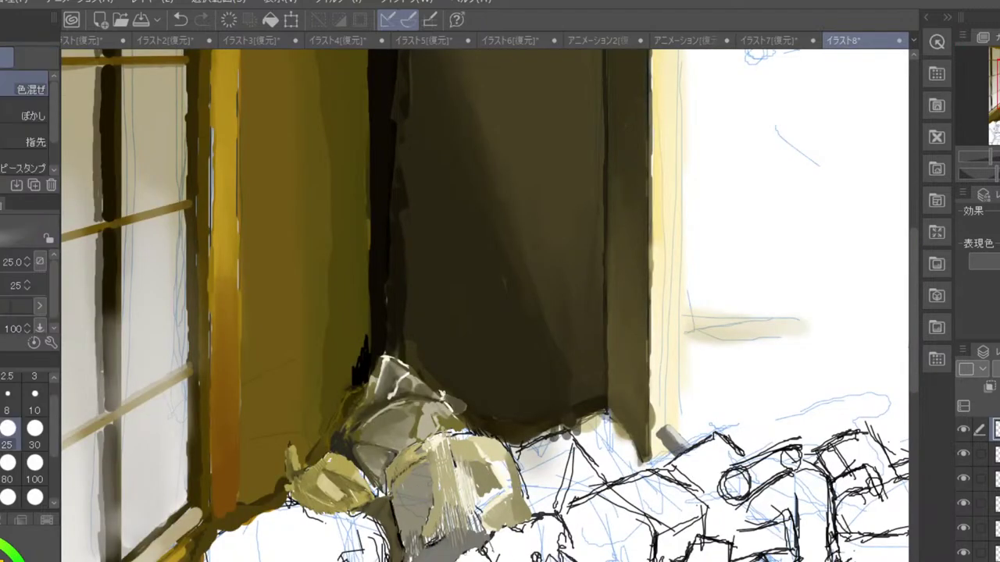
{"action": "left_click", "coordinate": [2, 462]}
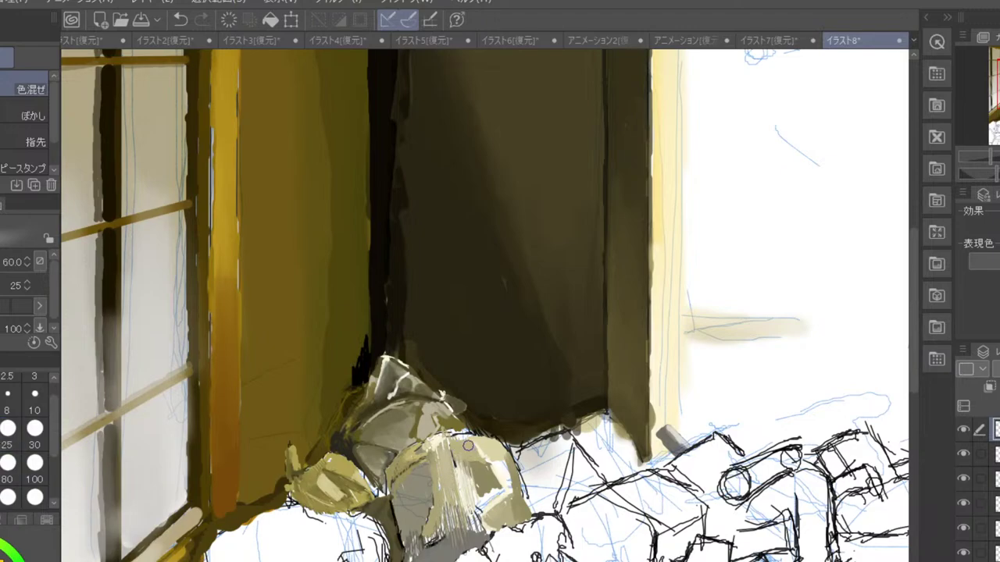
{"action": "mouse_move", "coordinate": [475, 469]}
{"action": "left_mouse_down"}
{"action": "mouse_move", "coordinate": [468, 504]}
{"action": "mouse_move", "coordinate": [458, 471]}
{"action": "mouse_move", "coordinate": [480, 505]}
{"action": "mouse_move", "coordinate": [474, 496]}
{"action": "mouse_move", "coordinate": [476, 524]}
{"action": "mouse_move", "coordinate": [492, 444]}
{"action": "mouse_move", "coordinate": [513, 479]}
{"action": "mouse_move", "coordinate": [515, 487]}
{"action": "mouse_move", "coordinate": [508, 463]}
{"action": "mouse_move", "coordinate": [512, 522]}
{"action": "mouse_move", "coordinate": [504, 520]}
{"action": "mouse_move", "coordinate": [510, 504]}
{"action": "mouse_move", "coordinate": [439, 543]}
{"action": "mouse_move", "coordinate": [437, 524]}
{"action": "mouse_move", "coordinate": [409, 525]}
{"action": "mouse_move", "coordinate": [413, 550]}
{"action": "mouse_move", "coordinate": [404, 518]}
{"action": "mouse_move", "coordinate": [415, 554]}
{"action": "mouse_move", "coordinate": [408, 508]}
{"action": "mouse_move", "coordinate": [459, 532]}
{"action": "mouse_move", "coordinate": [463, 520]}
{"action": "mouse_move", "coordinate": [444, 527]}
{"action": "mouse_move", "coordinate": [437, 445]}
{"action": "mouse_move", "coordinate": [453, 518]}
{"action": "mouse_move", "coordinate": [464, 522]}
{"action": "mouse_move", "coordinate": [459, 512]}
{"action": "mouse_move", "coordinate": [438, 539]}
{"action": "mouse_move", "coordinate": [468, 537]}
{"action": "mouse_move", "coordinate": [471, 517]}
{"action": "mouse_move", "coordinate": [420, 462]}
{"action": "mouse_move", "coordinate": [393, 495]}
{"action": "left_mouse_up"}
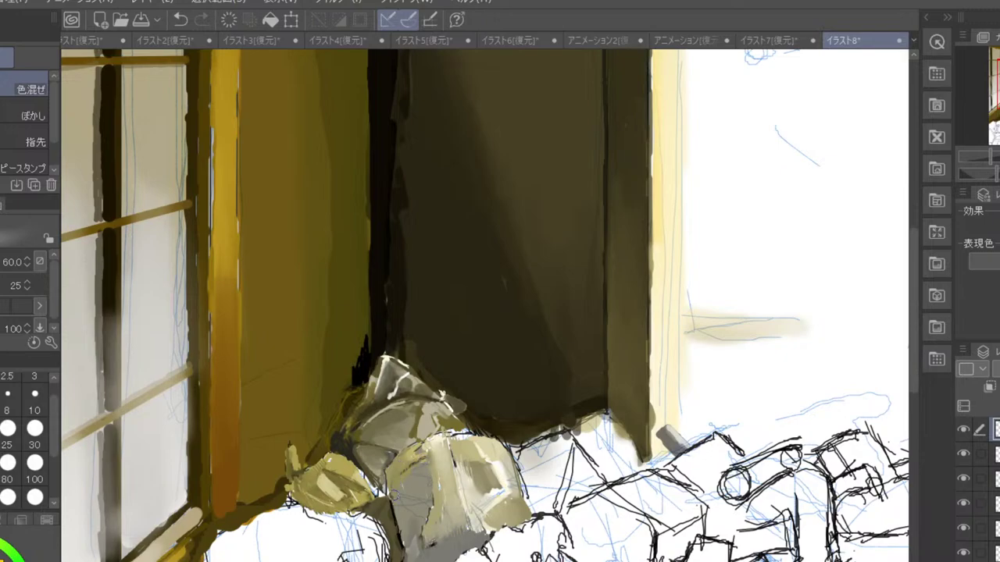
{"action": "mouse_move", "coordinate": [453, 467]}
{"action": "left_mouse_down"}
{"action": "mouse_move", "coordinate": [491, 487]}
{"action": "mouse_move", "coordinate": [486, 497]}
{"action": "mouse_move", "coordinate": [501, 489]}
{"action": "mouse_move", "coordinate": [477, 451]}
{"action": "mouse_move", "coordinate": [458, 457]}
{"action": "mouse_move", "coordinate": [492, 492]}
{"action": "mouse_move", "coordinate": [485, 509]}
{"action": "mouse_move", "coordinate": [504, 522]}
{"action": "mouse_move", "coordinate": [480, 534]}
{"action": "mouse_move", "coordinate": [451, 527]}
{"action": "left_mouse_up"}
{"action": "left_click_drag", "start_coordinate": [407, 504], "coordinate": [412, 546]}
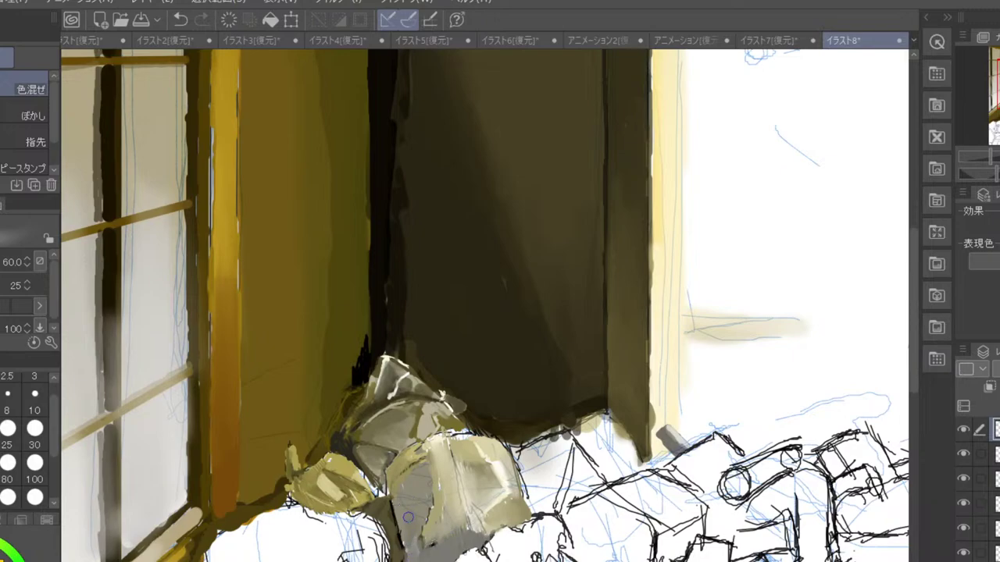
{"action": "mouse_move", "coordinate": [397, 487]}
{"action": "left_mouse_down"}
{"action": "mouse_move", "coordinate": [400, 462]}
{"action": "mouse_move", "coordinate": [440, 460]}
{"action": "mouse_move", "coordinate": [412, 469]}
{"action": "mouse_move", "coordinate": [449, 445]}
{"action": "mouse_move", "coordinate": [427, 447]}
{"action": "mouse_move", "coordinate": [487, 433]}
{"action": "mouse_move", "coordinate": [469, 447]}
{"action": "mouse_move", "coordinate": [432, 444]}
{"action": "left_mouse_up"}
{"action": "mouse_move", "coordinate": [513, 472]}
{"action": "left_mouse_down"}
{"action": "mouse_move", "coordinate": [525, 508]}
{"action": "mouse_move", "coordinate": [512, 504]}
{"action": "mouse_move", "coordinate": [501, 473]}
{"action": "left_mouse_up"}
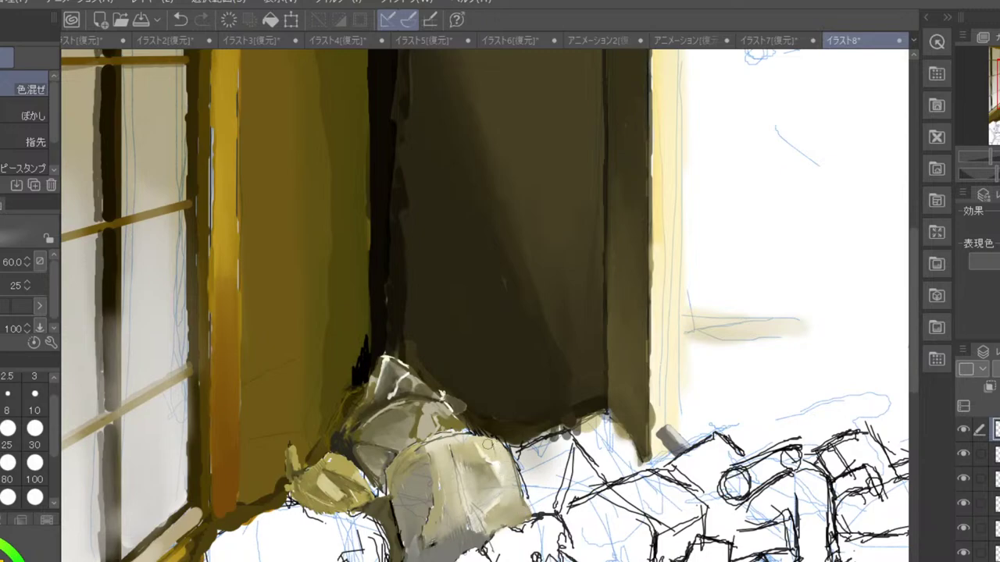
{"action": "mouse_move", "coordinate": [478, 527]}
{"action": "left_mouse_down"}
{"action": "mouse_move", "coordinate": [418, 556]}
{"action": "mouse_move", "coordinate": [463, 512]}
{"action": "left_mouse_up"}
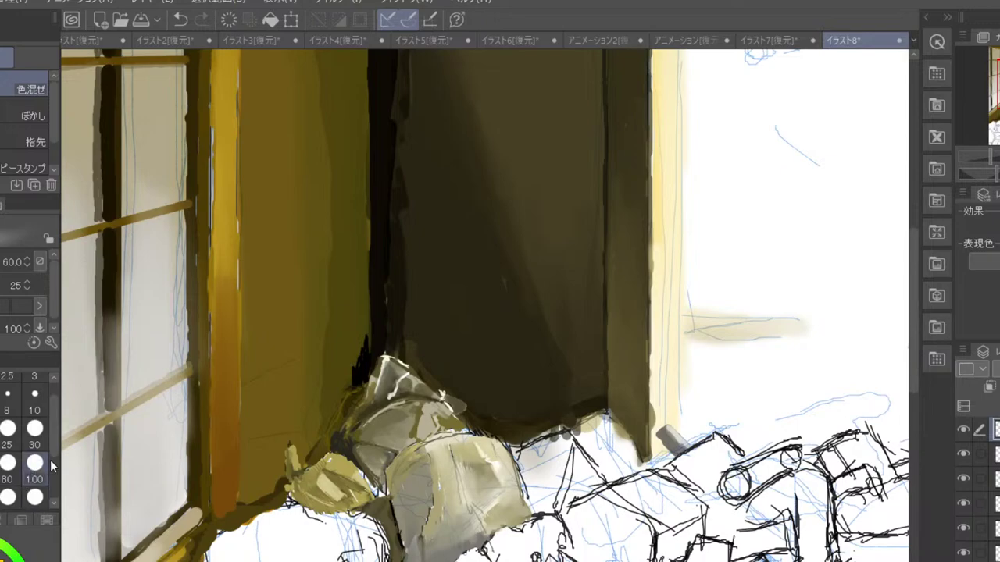
{"action": "left_click", "coordinate": [8, 462]}
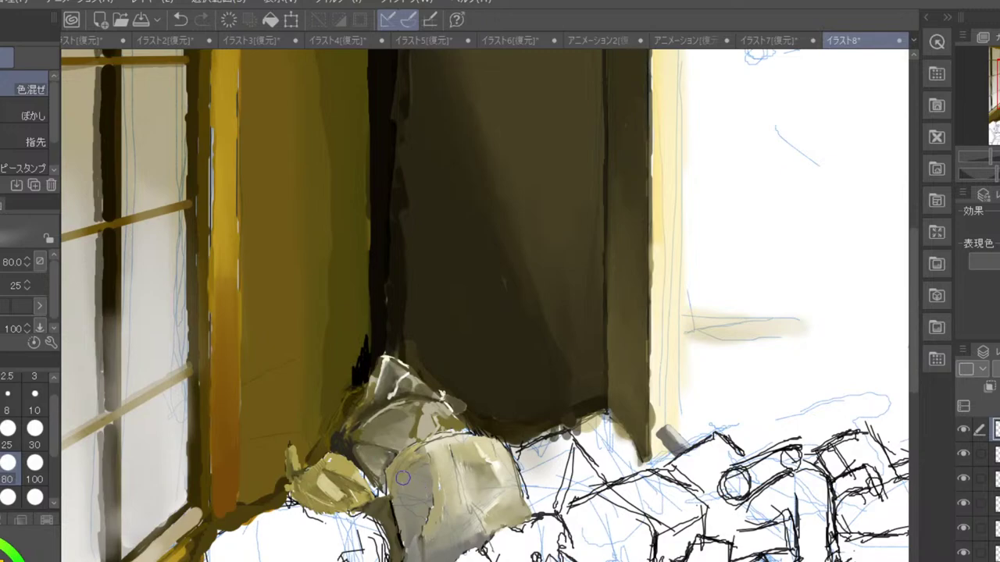
{"action": "left_click", "coordinate": [0, 462]}
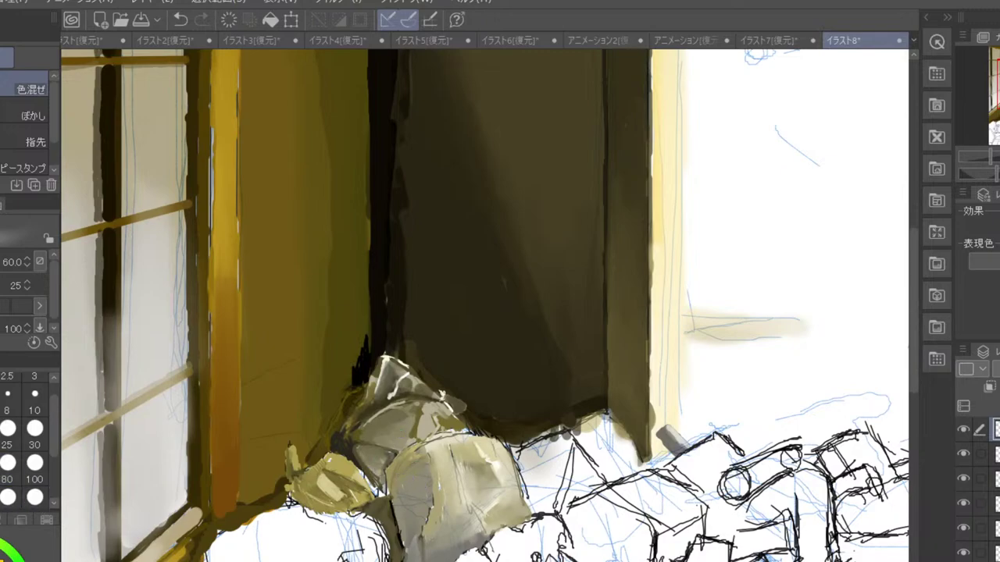
- Paint dark olive and ochre vertical strokes over the bag's gray left side with the oil brush at size 15
{"action": "key", "text": "b"}
{"action": "mouse_move", "coordinate": [396, 483]}
{"action": "left_mouse_down"}
{"action": "mouse_move", "coordinate": [420, 463]}
{"action": "mouse_move", "coordinate": [428, 518]}
{"action": "mouse_move", "coordinate": [408, 532]}
{"action": "mouse_move", "coordinate": [403, 484]}
{"action": "mouse_move", "coordinate": [413, 537]}
{"action": "mouse_move", "coordinate": [426, 469]}
{"action": "mouse_move", "coordinate": [431, 509]}
{"action": "left_mouse_up"}
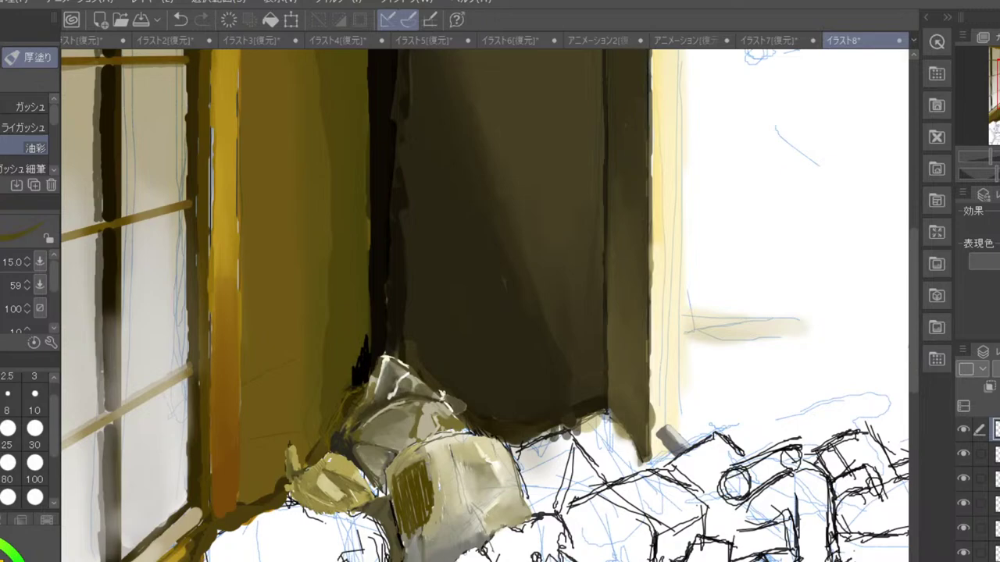
{"action": "left_click_drag", "start_coordinate": [410, 528], "coordinate": [427, 499]}
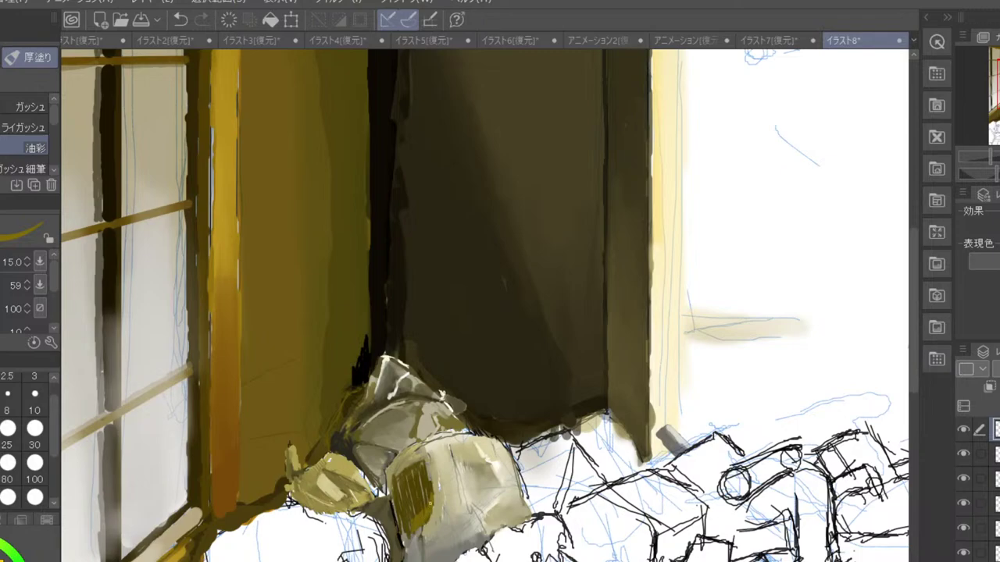
{"action": "left_click_drag", "start_coordinate": [431, 506], "coordinate": [434, 499]}
- Hatch the gray area beneath the bag with fine light strokes using the oil brush at size 8
{"action": "left_click", "coordinate": [7, 405]}
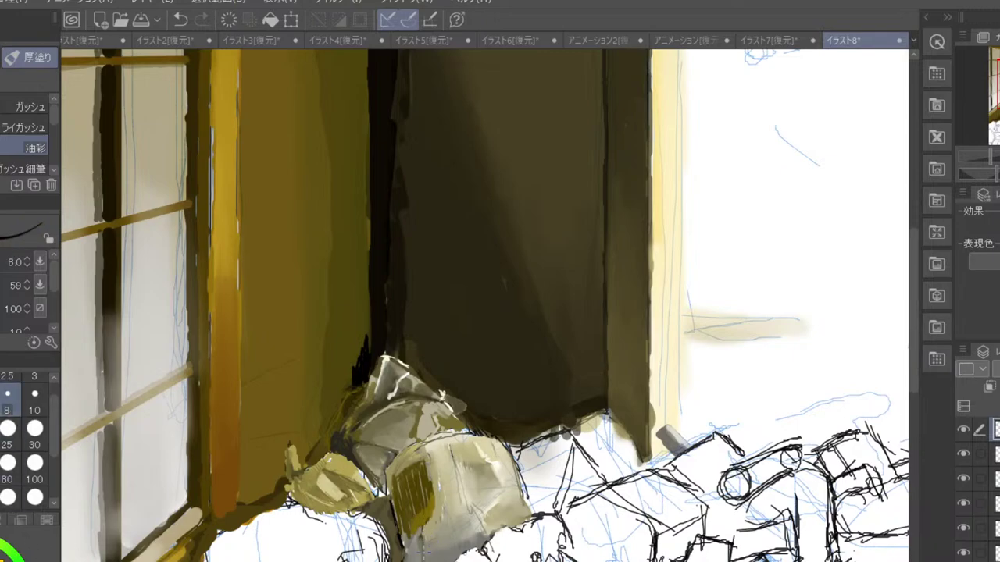
{"action": "mouse_move", "coordinate": [414, 552]}
{"action": "left_mouse_down"}
{"action": "mouse_move", "coordinate": [432, 531]}
{"action": "mouse_move", "coordinate": [414, 552]}
{"action": "left_mouse_up"}
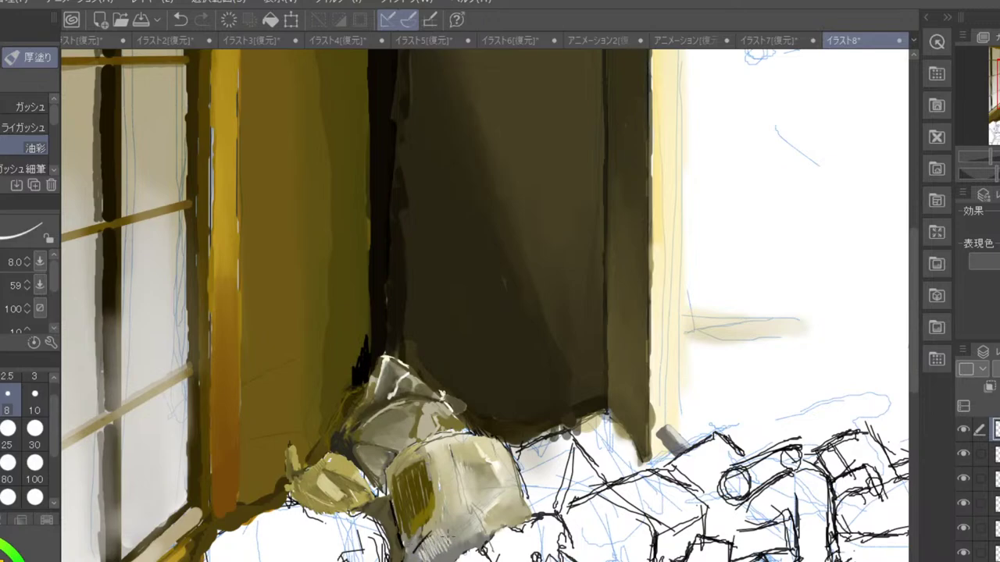
{"action": "left_click_drag", "start_coordinate": [443, 528], "coordinate": [453, 542]}
{"action": "mouse_move", "coordinate": [448, 524]}
{"action": "left_mouse_down"}
{"action": "mouse_move", "coordinate": [459, 541]}
{"action": "mouse_move", "coordinate": [462, 534]}
{"action": "left_mouse_up"}
- Blend the olive and ochre strokes on the bag's left side using the color-mixing (色混ぜ) tool at size 20
{"action": "key", "text": "j"}
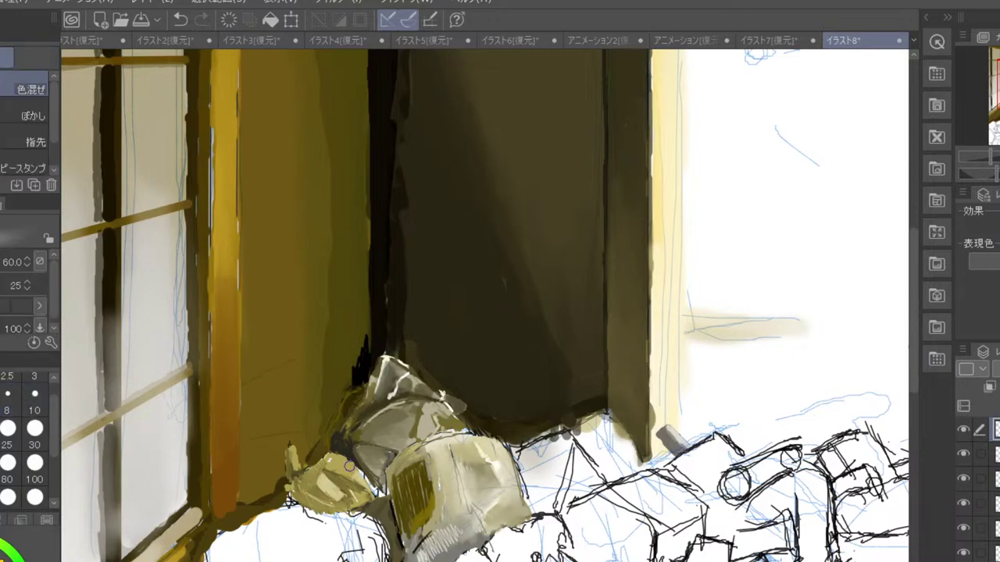
{"action": "left_click", "coordinate": [7, 403]}
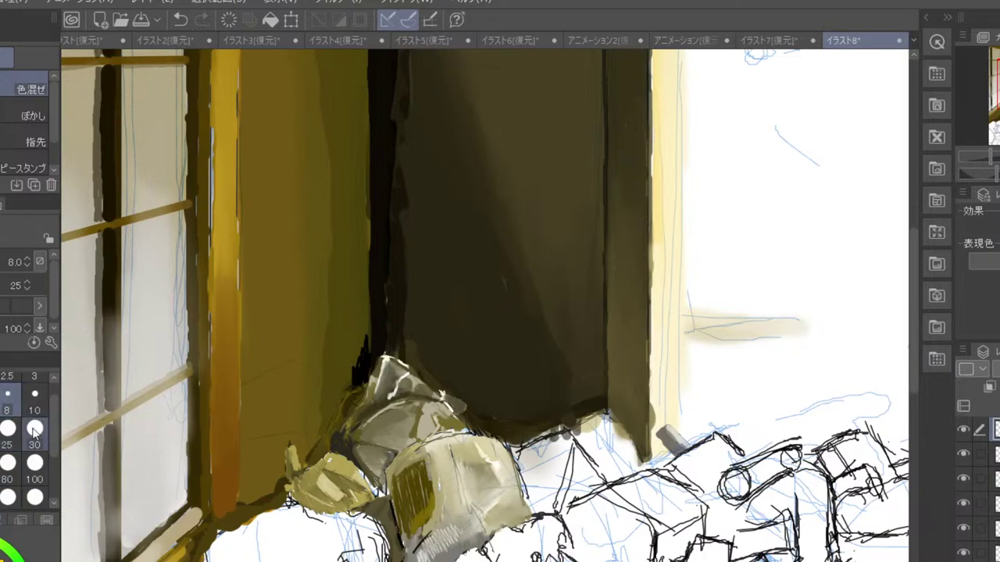
{"action": "left_click", "coordinate": [0, 433]}
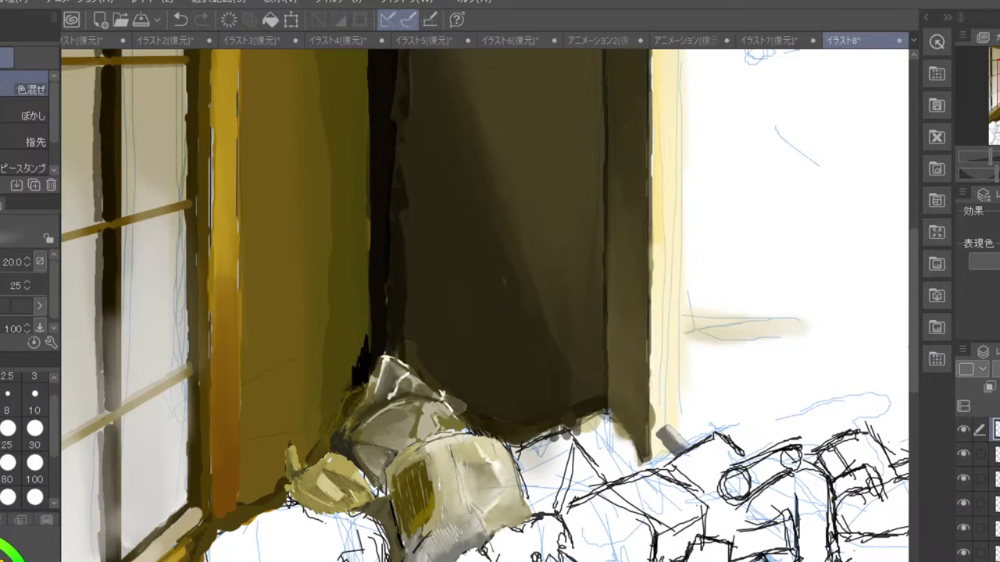
{"action": "mouse_move", "coordinate": [402, 524]}
{"action": "left_mouse_down"}
{"action": "mouse_move", "coordinate": [395, 488]}
{"action": "mouse_move", "coordinate": [420, 500]}
{"action": "mouse_move", "coordinate": [429, 482]}
{"action": "mouse_move", "coordinate": [399, 492]}
{"action": "mouse_move", "coordinate": [395, 517]}
{"action": "mouse_move", "coordinate": [392, 487]}
{"action": "mouse_move", "coordinate": [414, 463]}
{"action": "left_mouse_up"}
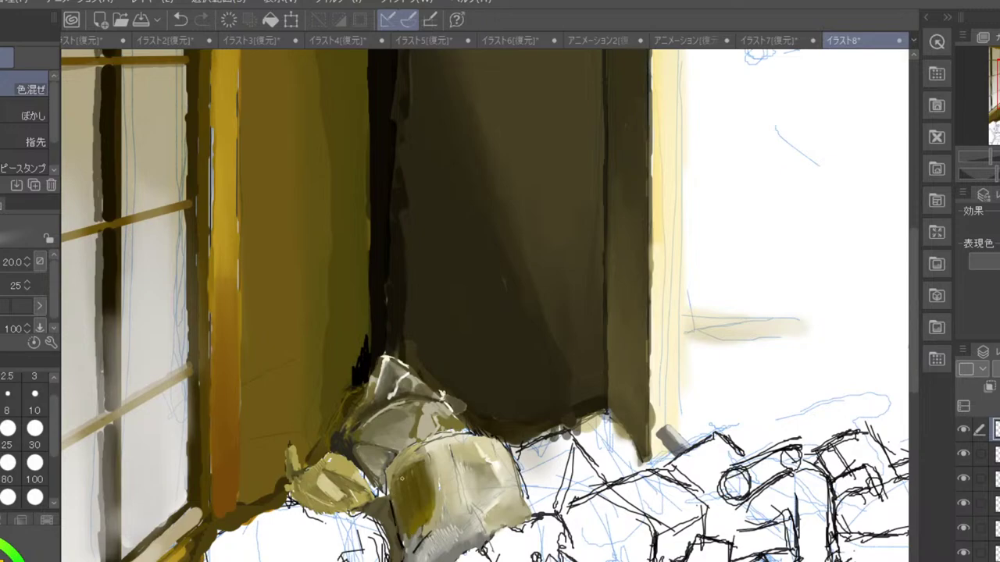
{"action": "scroll", "coordinate": [401, 477], "scroll_direction": "down", "scroll_amount": 6}
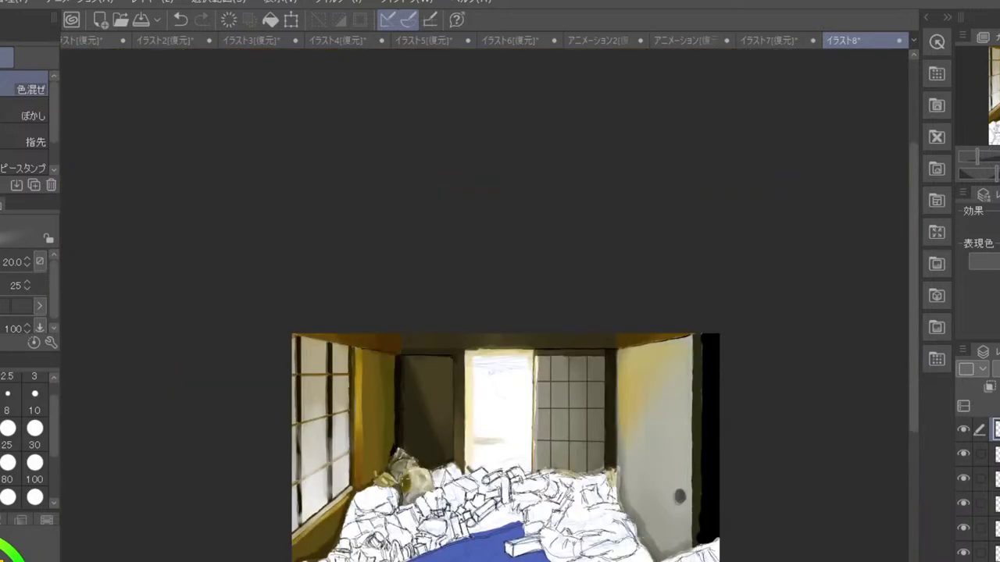
{"action": "scroll", "coordinate": [403, 480], "scroll_direction": "up", "scroll_amount": 4}
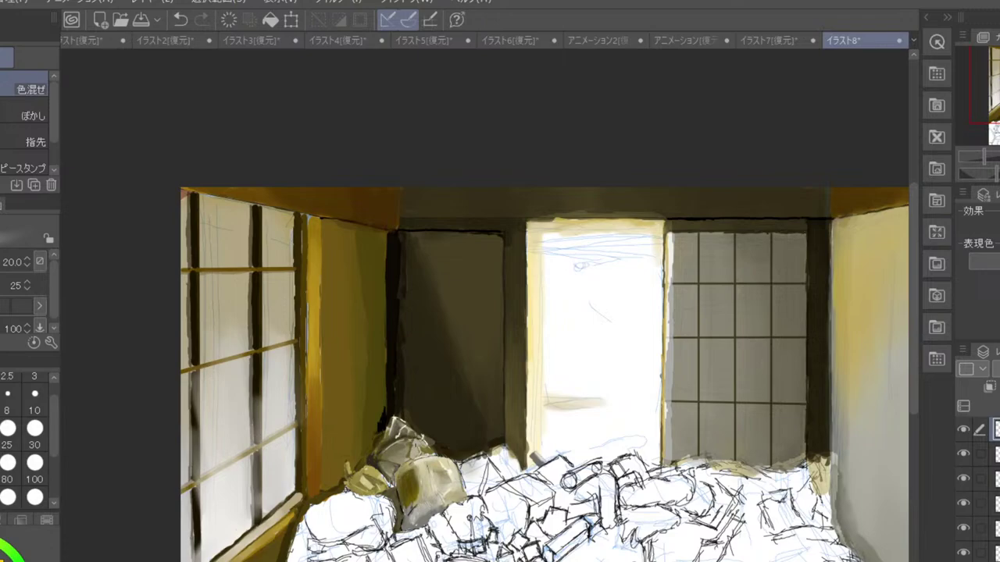
{"action": "scroll", "coordinate": [451, 444], "scroll_direction": "up", "scroll_amount": 2}
{"action": "left_click_drag", "start_coordinate": [415, 538], "coordinate": [407, 475]}
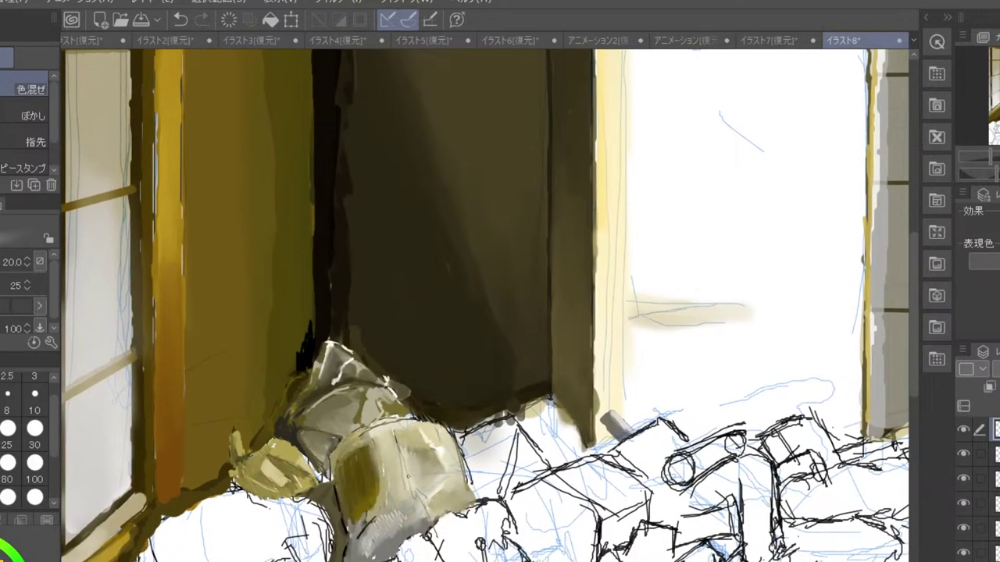
- Add pale cream highlights along the folds and upper edge of the bag's front with the oil brush at size 8
{"action": "key", "text": "b"}
{"action": "left_click_drag", "start_coordinate": [403, 452], "coordinate": [407, 485]}
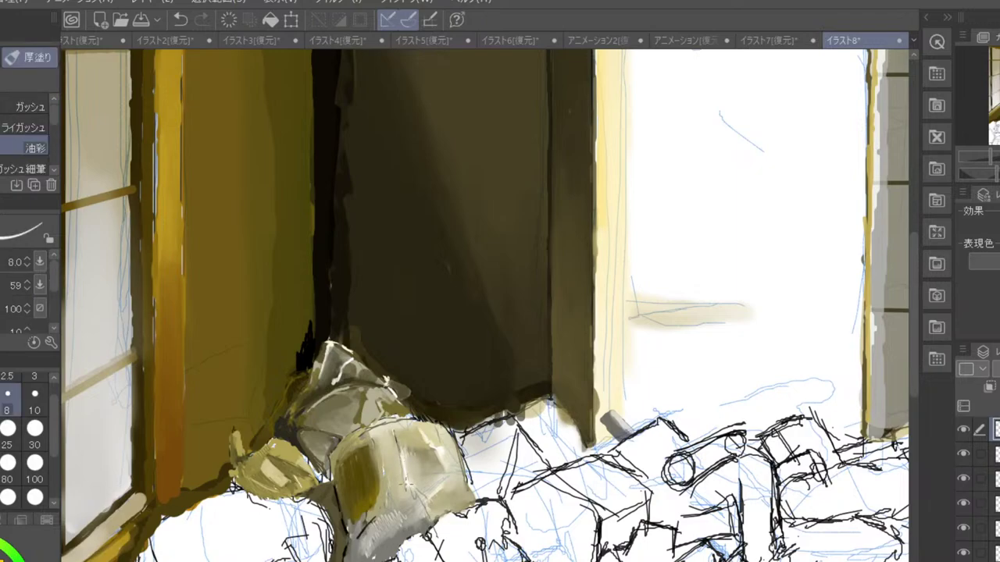
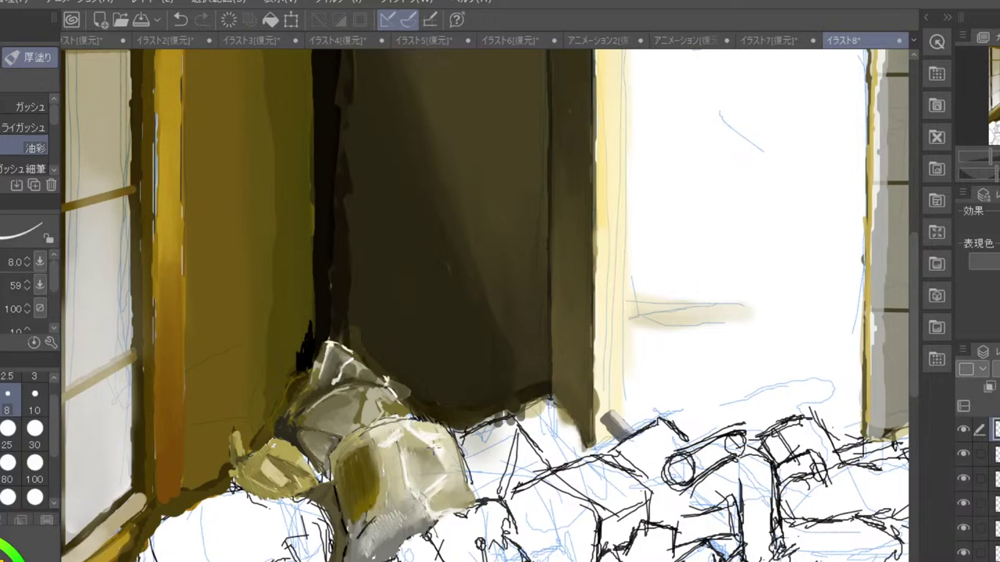
{"action": "scroll", "coordinate": [439, 445], "scroll_direction": "down", "scroll_amount": 5}
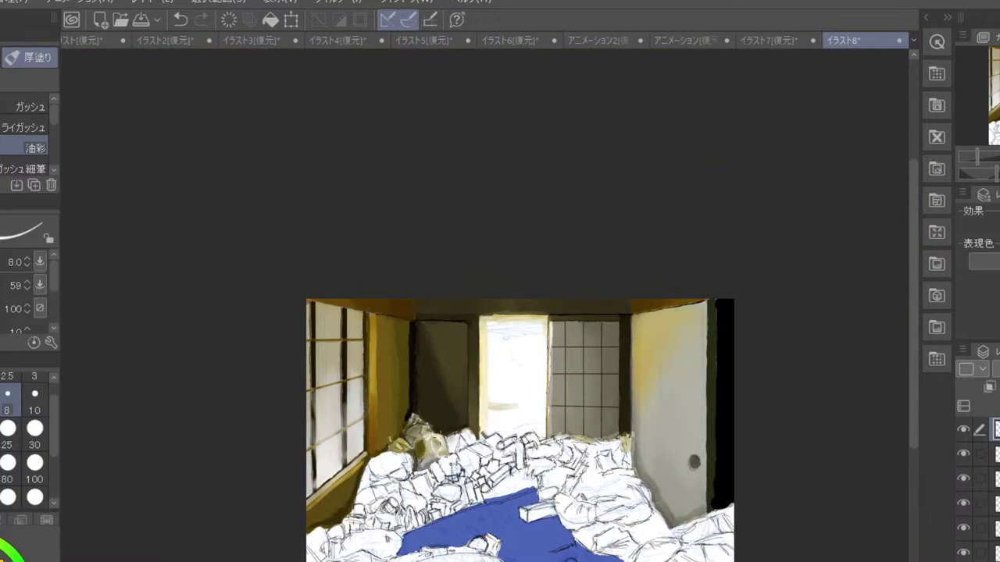
{"action": "scroll", "coordinate": [442, 444], "scroll_direction": "up", "scroll_amount": 8}
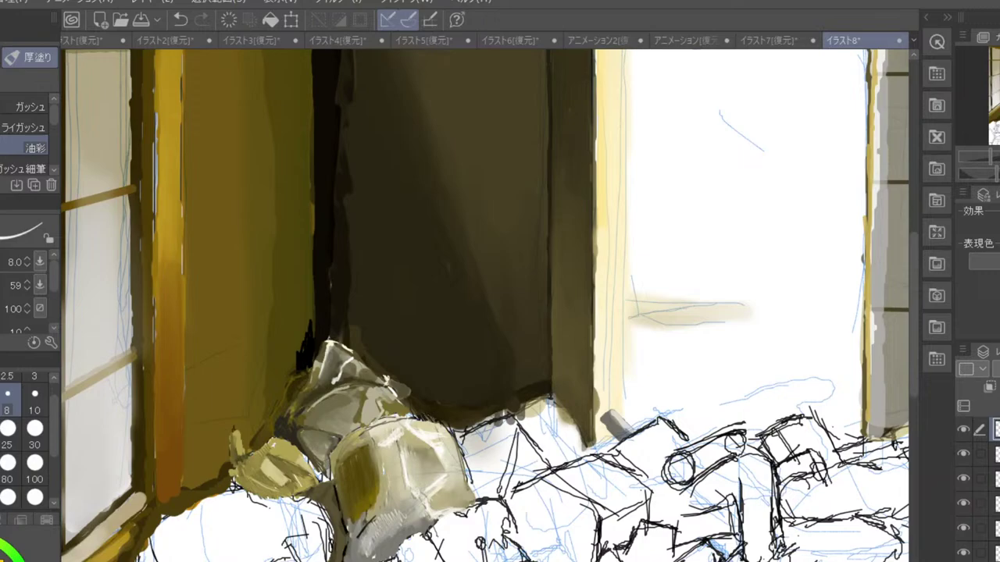
- Hatch short olive strokes behind the bag's upper right edge, along the base of the dark panel, with the oil brush at size 8
{"action": "left_click", "coordinate": [2, 560]}
{"action": "mouse_move", "coordinate": [420, 413]}
{"action": "left_mouse_down"}
{"action": "mouse_move", "coordinate": [466, 412]}
{"action": "mouse_move", "coordinate": [480, 433]}
{"action": "mouse_move", "coordinate": [443, 428]}
{"action": "mouse_move", "coordinate": [448, 418]}
{"action": "mouse_move", "coordinate": [439, 417]}
{"action": "mouse_move", "coordinate": [474, 417]}
{"action": "left_mouse_up"}
{"action": "left_click", "coordinate": [2, 560]}
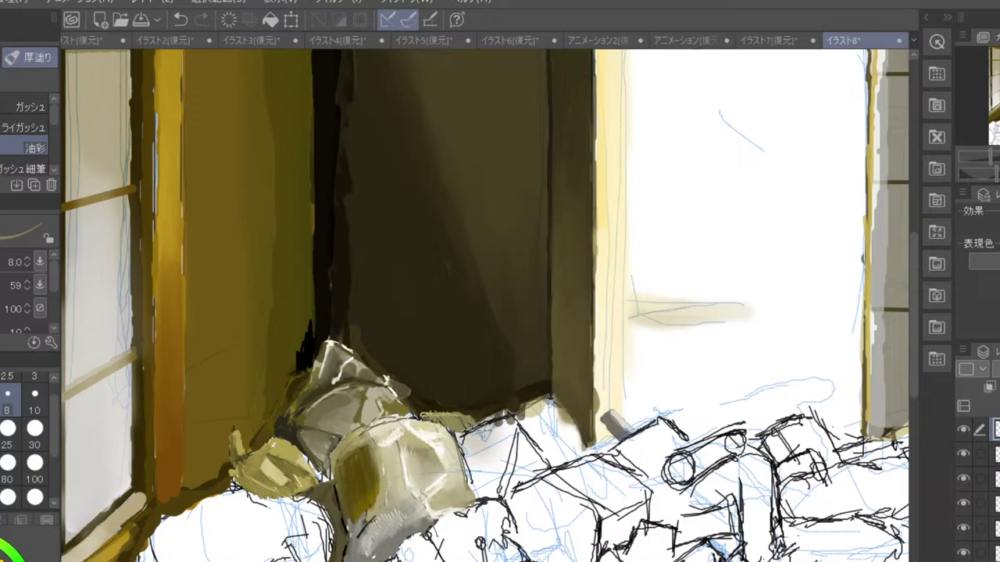
{"action": "key", "text": "ctrl+minus"}
{"action": "key", "text": "ctrl+minus"}
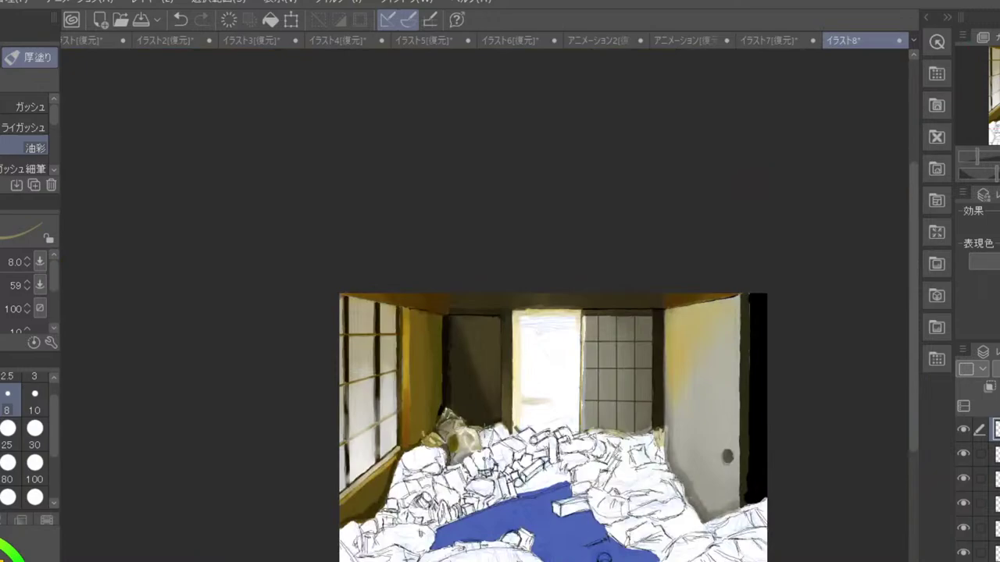
{"action": "key", "text": "ctrl+plus"}
{"action": "key", "text": "ctrl+plus"}
{"action": "key", "text": "ctrl+plus"}
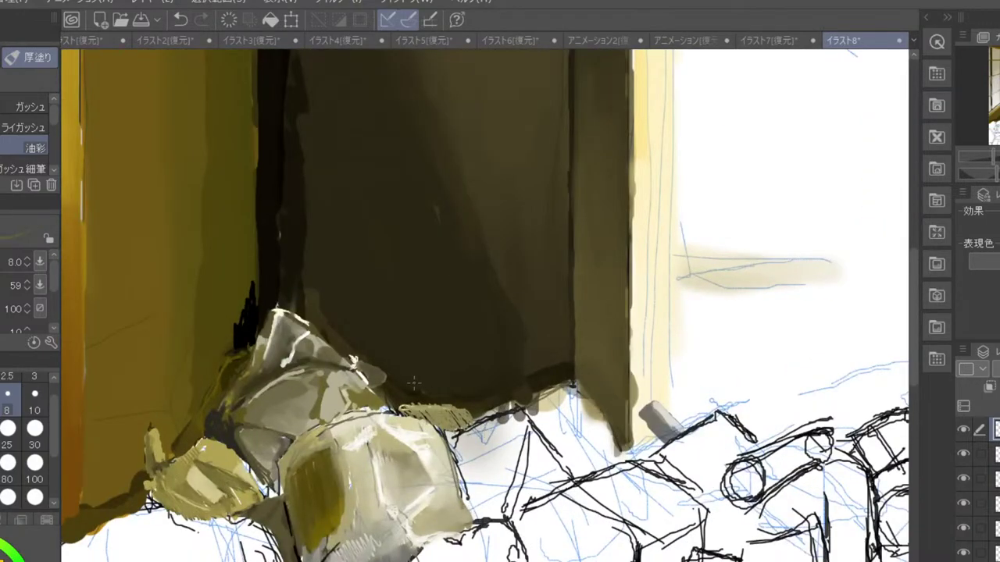
{"action": "mouse_move", "coordinate": [411, 408]}
{"action": "left_mouse_down"}
{"action": "mouse_move", "coordinate": [431, 424]}
{"action": "mouse_move", "coordinate": [421, 412]}
{"action": "mouse_move", "coordinate": [464, 416]}
{"action": "mouse_move", "coordinate": [391, 411]}
{"action": "left_mouse_up"}
{"action": "left_click_drag", "start_coordinate": [451, 408], "coordinate": [464, 411]}
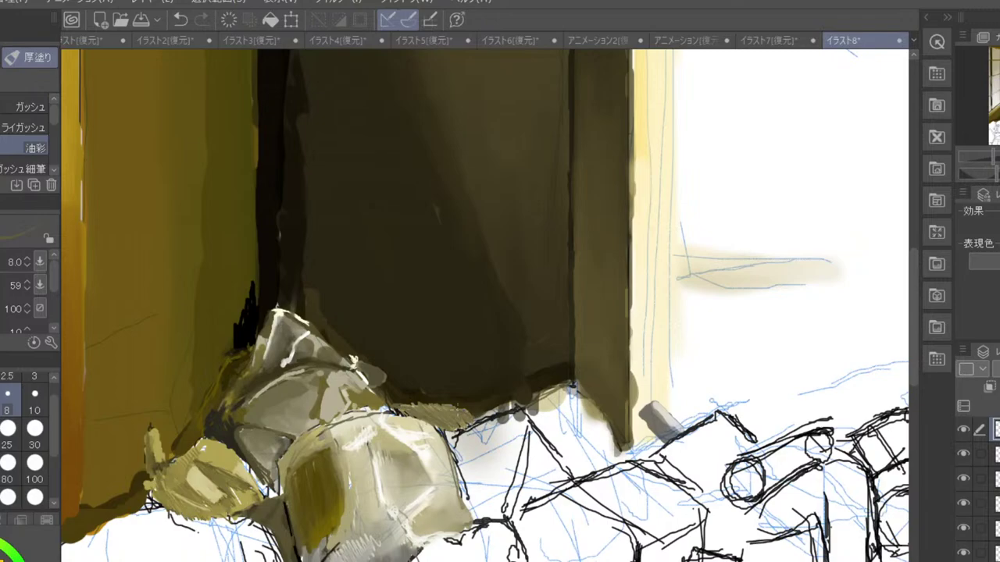
{"action": "scroll", "coordinate": [466, 412], "scroll_direction": "down", "scroll_amount": 3}
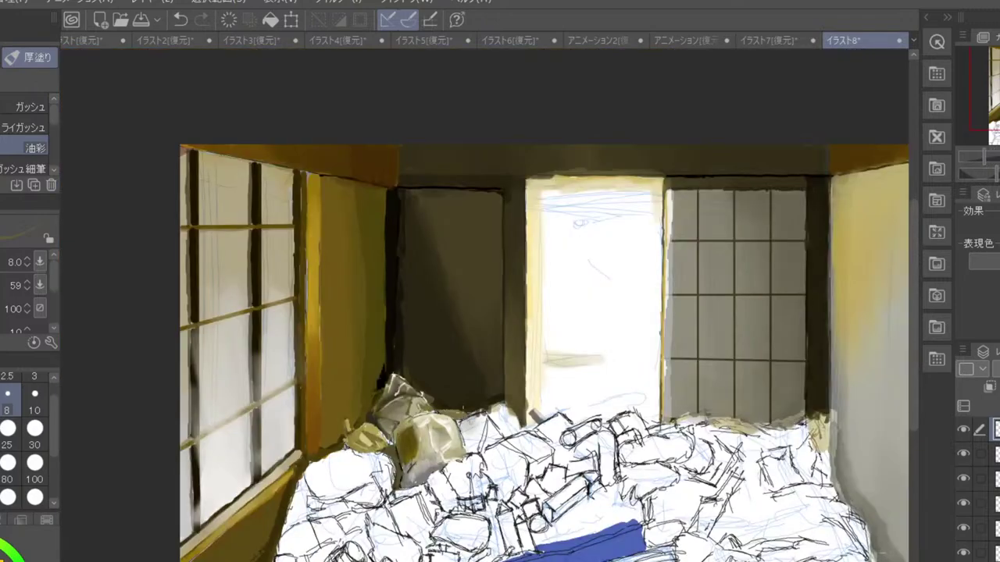
{"action": "key", "text": "ctrl+minus"}
{"action": "key", "text": "ctrl+plus"}
{"action": "key", "text": "ctrl+plus"}
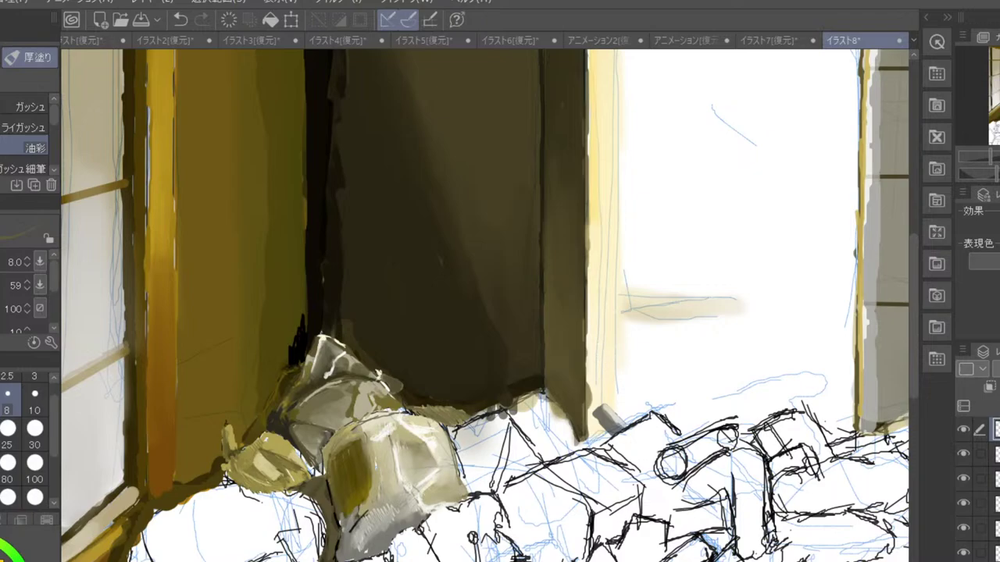
- Hide the black line-art layer of the rubbish pile, leaving the blue rough sketch visible
{"action": "scroll", "coordinate": [978, 491], "scroll_direction": "down", "scroll_amount": 5}
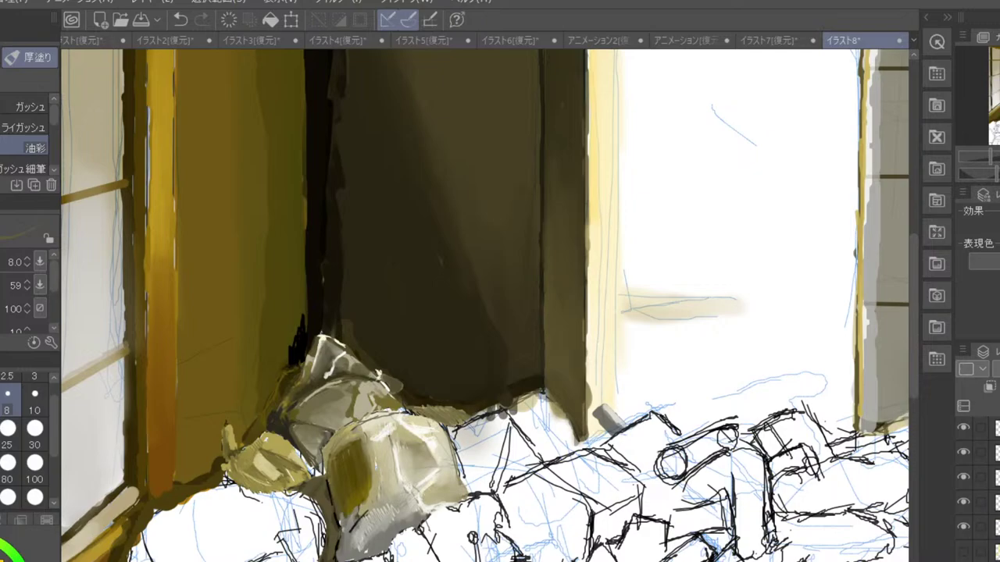
{"action": "left_click", "coordinate": [963, 552]}
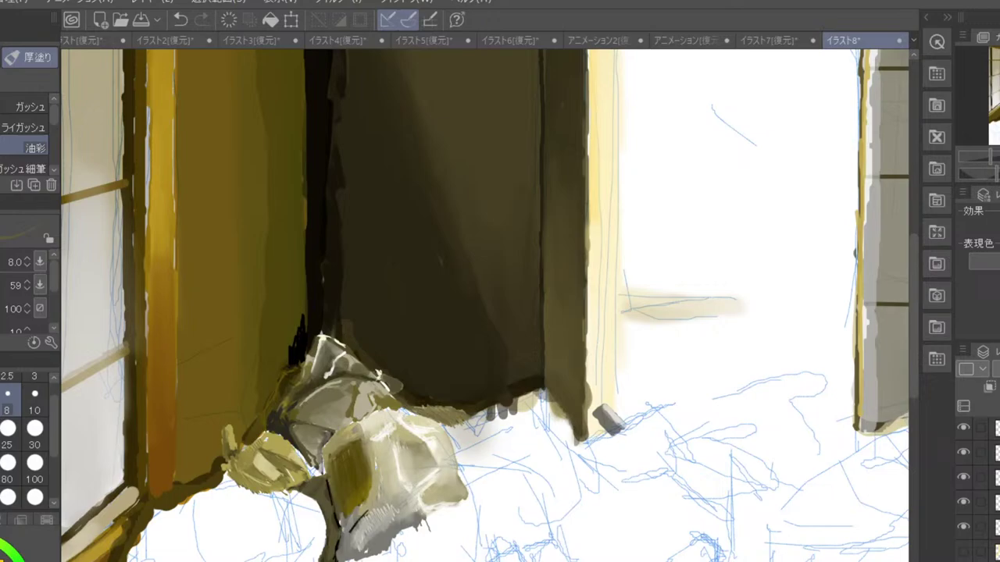
{"action": "key", "text": "ctrl+minus"}
{"action": "key", "text": "ctrl+minus"}
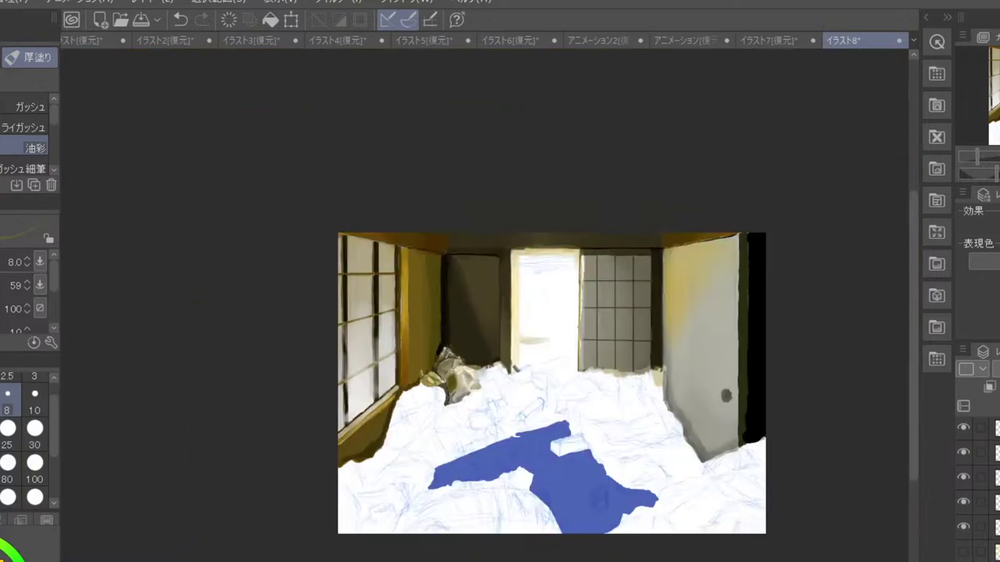
{"action": "key", "text": "ctrl+minus"}
- Draw a thin white peaked edge for the rubbish piece right of the bag, below the dark panel, with the oil brush at size 8
{"action": "key", "text": "ctrl+plus"}
{"action": "key", "text": "ctrl+plus"}
{"action": "key", "text": "ctrl+plus"}
{"action": "key", "text": "ctrl+plus"}
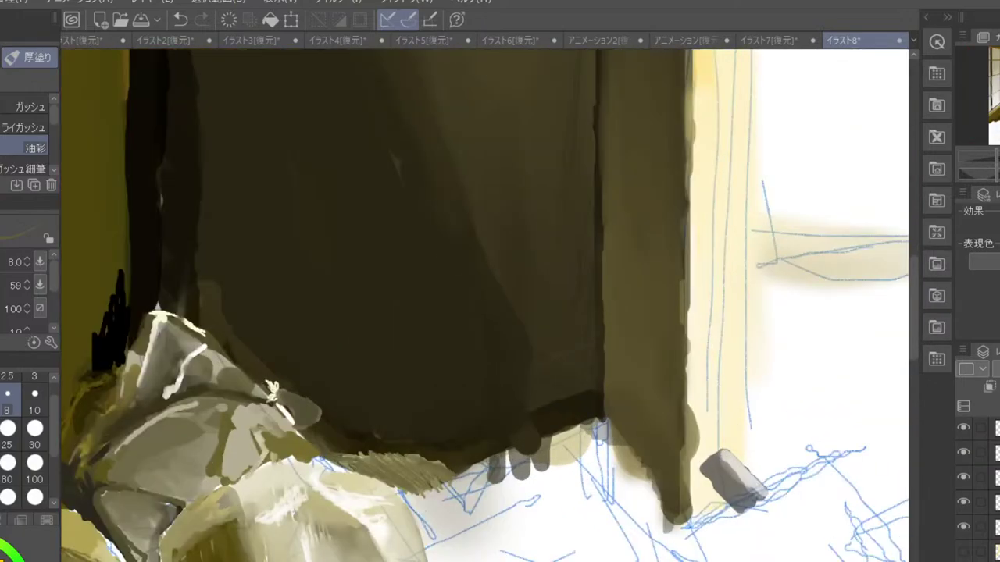
{"action": "left_click_drag", "start_coordinate": [497, 545], "coordinate": [494, 403]}
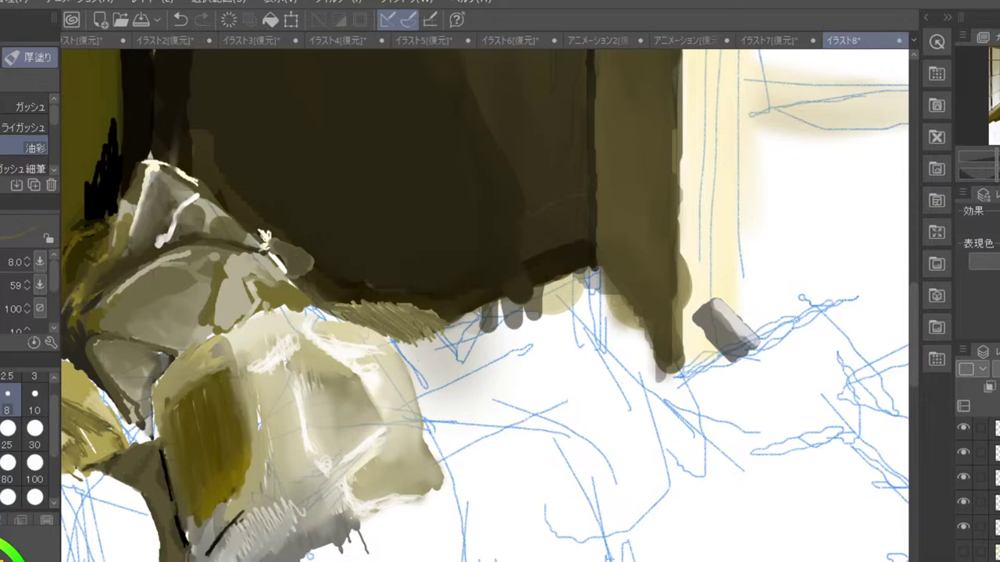
{"action": "left_click", "coordinate": [2, 560]}
{"action": "left_click_drag", "start_coordinate": [398, 345], "coordinate": [438, 333]}
{"action": "scroll", "coordinate": [459, 297], "scroll_direction": "down", "scroll_amount": 1}
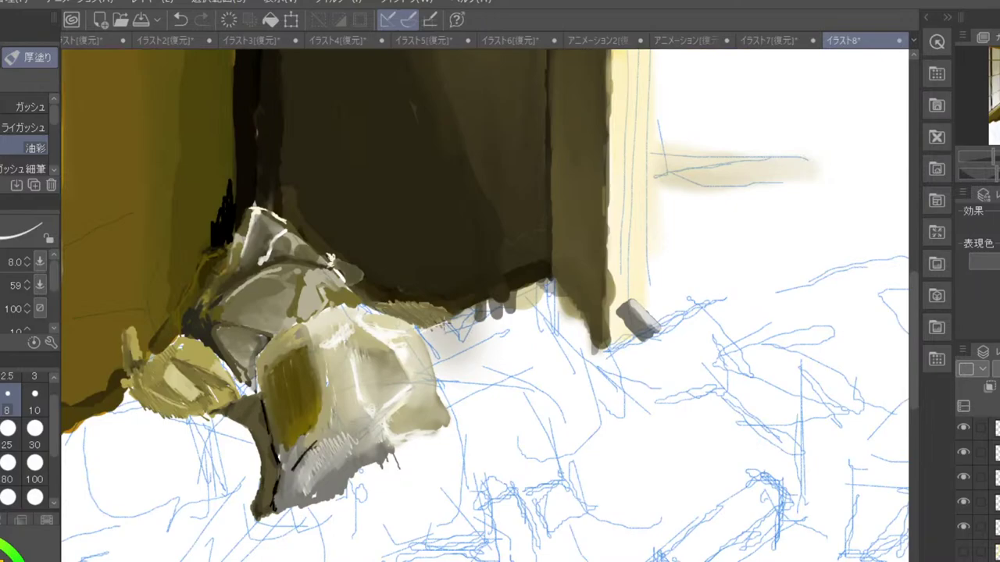
{"action": "mouse_move", "coordinate": [462, 313]}
{"action": "left_mouse_down"}
{"action": "mouse_move", "coordinate": [492, 295]}
{"action": "mouse_move", "coordinate": [517, 300]}
{"action": "mouse_move", "coordinate": [507, 302]}
{"action": "left_mouse_up"}
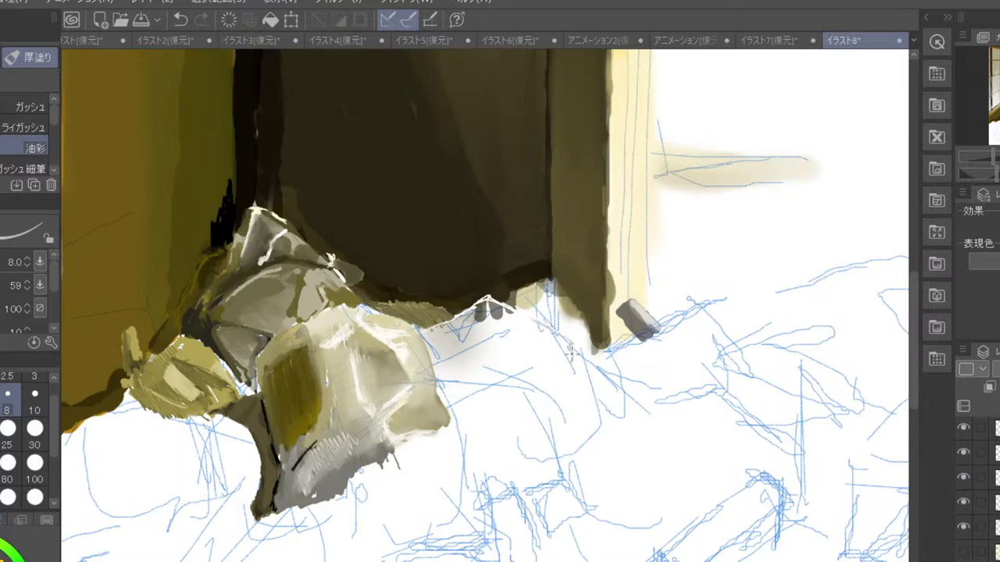
- Outline the right side, base and slanted inner panel of the new rubbish piece with thin gray strokes, undoing the last stroke
{"action": "mouse_move", "coordinate": [570, 350]}
{"action": "left_mouse_down"}
{"action": "mouse_move", "coordinate": [557, 400]}
{"action": "mouse_move", "coordinate": [546, 404]}
{"action": "left_mouse_up"}
{"action": "mouse_move", "coordinate": [567, 364]}
{"action": "left_mouse_down"}
{"action": "mouse_move", "coordinate": [535, 440]}
{"action": "mouse_move", "coordinate": [536, 428]}
{"action": "mouse_move", "coordinate": [559, 460]}
{"action": "mouse_move", "coordinate": [503, 462]}
{"action": "mouse_move", "coordinate": [566, 438]}
{"action": "mouse_move", "coordinate": [609, 463]}
{"action": "left_mouse_up"}
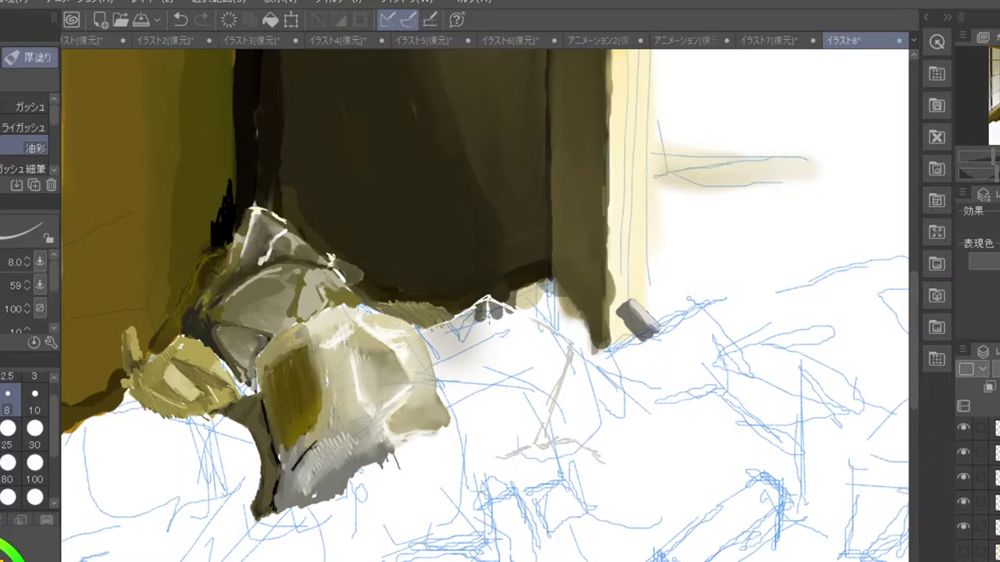
{"action": "left_click_drag", "start_coordinate": [478, 323], "coordinate": [543, 344]}
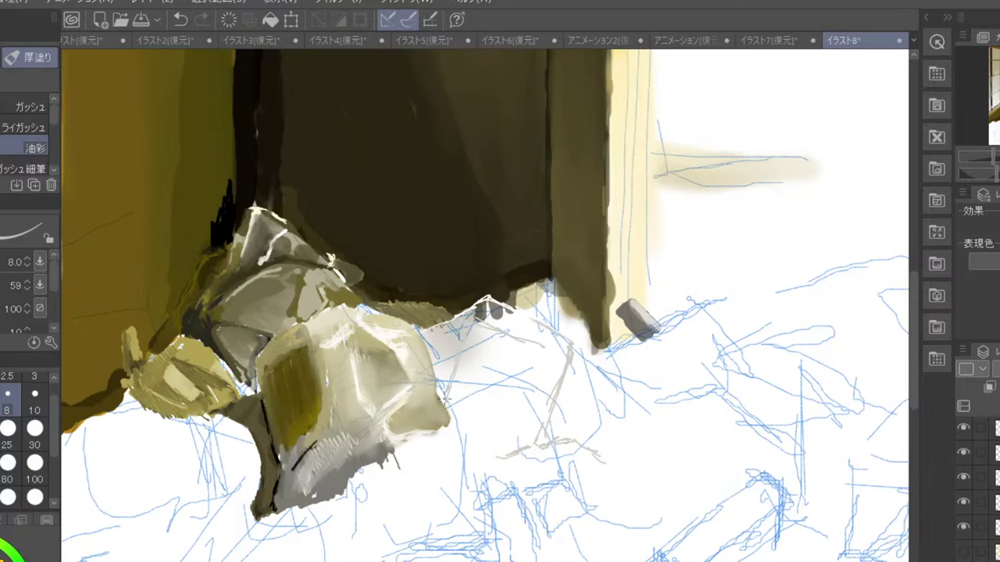
{"action": "left_click_drag", "start_coordinate": [449, 420], "coordinate": [517, 446]}
{"action": "left_click_drag", "start_coordinate": [544, 340], "coordinate": [504, 431]}
{"action": "left_click_drag", "start_coordinate": [537, 359], "coordinate": [514, 416]}
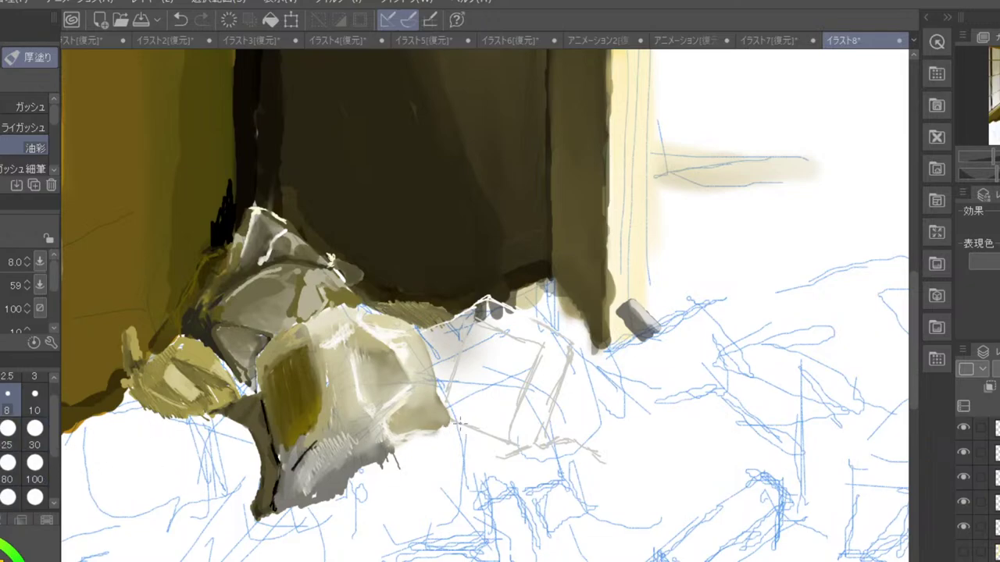
{"action": "mouse_move", "coordinate": [459, 424]}
{"action": "left_mouse_down"}
{"action": "mouse_move", "coordinate": [500, 439]}
{"action": "mouse_move", "coordinate": [463, 411]}
{"action": "mouse_move", "coordinate": [508, 423]}
{"action": "mouse_move", "coordinate": [467, 376]}
{"action": "mouse_move", "coordinate": [519, 400]}
{"action": "mouse_move", "coordinate": [514, 387]}
{"action": "mouse_move", "coordinate": [525, 358]}
{"action": "left_mouse_up"}
{"action": "key", "text": "ctrl+z"}
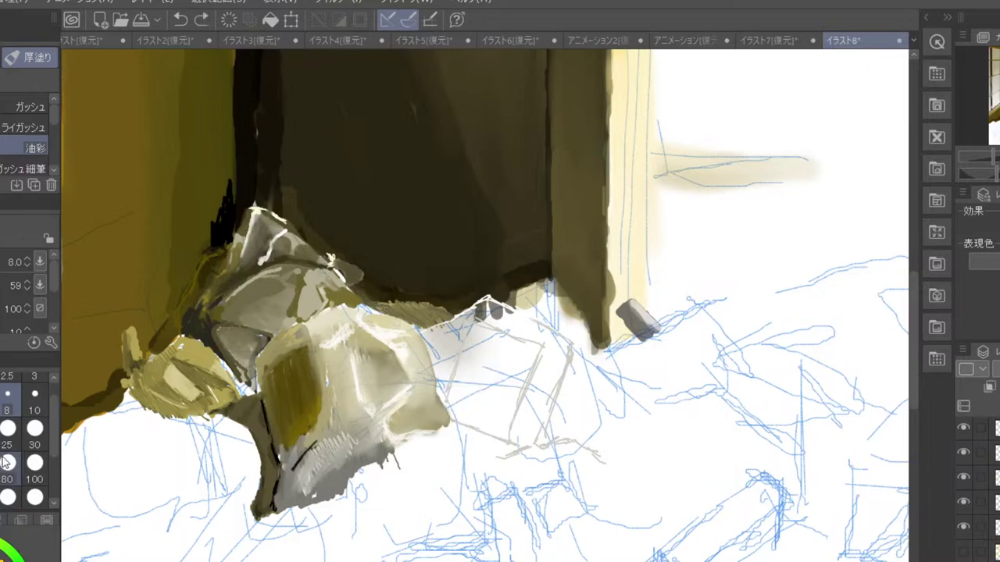
- Outline and fill the slanted inner panel in dark slate gray with the oil brush at size 25
{"action": "left_click", "coordinate": [7, 428]}
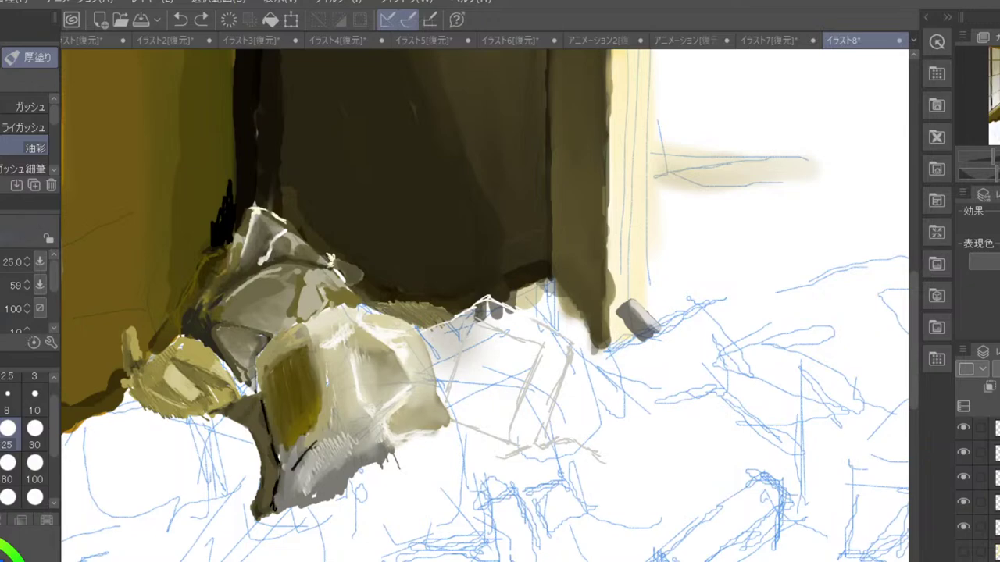
{"action": "mouse_move", "coordinate": [450, 399]}
{"action": "left_mouse_down"}
{"action": "mouse_move", "coordinate": [476, 324]}
{"action": "mouse_move", "coordinate": [538, 346]}
{"action": "mouse_move", "coordinate": [504, 443]}
{"action": "left_mouse_up"}
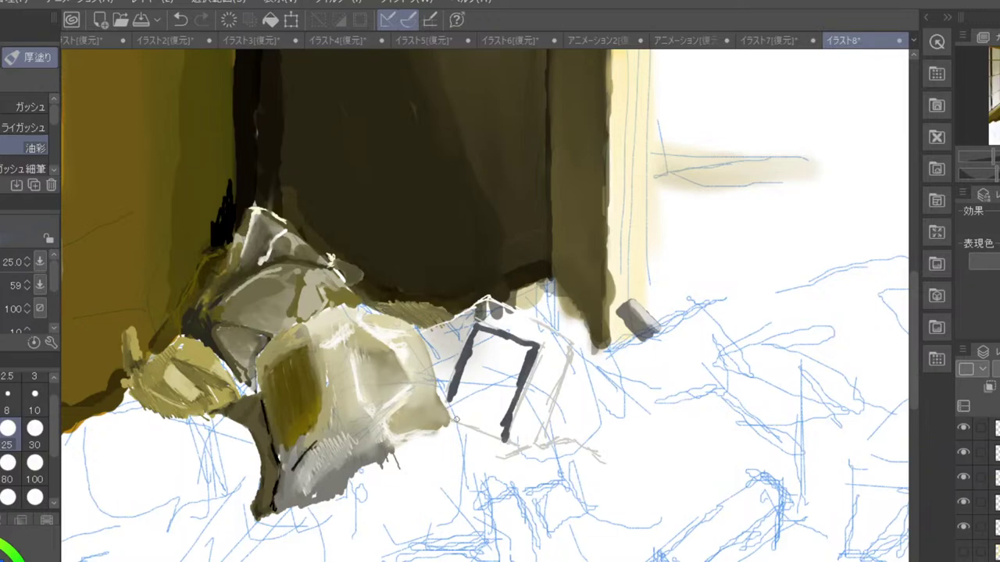
{"action": "mouse_move", "coordinate": [453, 412]}
{"action": "left_mouse_down"}
{"action": "mouse_move", "coordinate": [498, 436]}
{"action": "mouse_move", "coordinate": [447, 410]}
{"action": "mouse_move", "coordinate": [470, 418]}
{"action": "mouse_move", "coordinate": [463, 387]}
{"action": "mouse_move", "coordinate": [496, 408]}
{"action": "mouse_move", "coordinate": [467, 357]}
{"action": "mouse_move", "coordinate": [516, 372]}
{"action": "mouse_move", "coordinate": [487, 352]}
{"action": "mouse_move", "coordinate": [471, 359]}
{"action": "mouse_move", "coordinate": [478, 329]}
{"action": "mouse_move", "coordinate": [499, 396]}
{"action": "mouse_move", "coordinate": [487, 407]}
{"action": "mouse_move", "coordinate": [509, 366]}
{"action": "mouse_move", "coordinate": [510, 335]}
{"action": "mouse_move", "coordinate": [528, 350]}
{"action": "mouse_move", "coordinate": [514, 417]}
{"action": "left_mouse_up"}
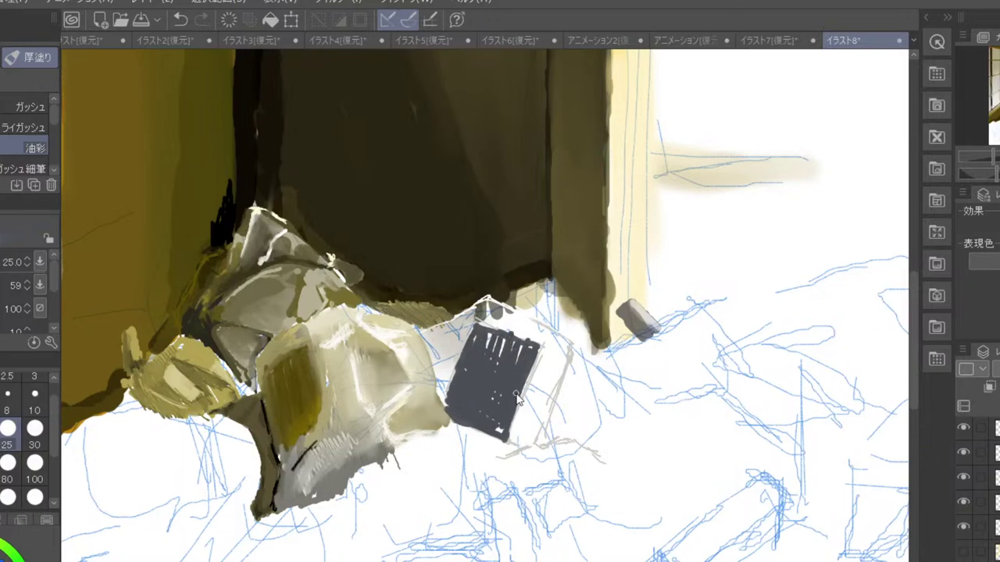
{"action": "scroll", "coordinate": [517, 392], "scroll_direction": "down", "scroll_amount": 5}
{"action": "scroll", "coordinate": [517, 397], "scroll_direction": "up", "scroll_amount": 5}
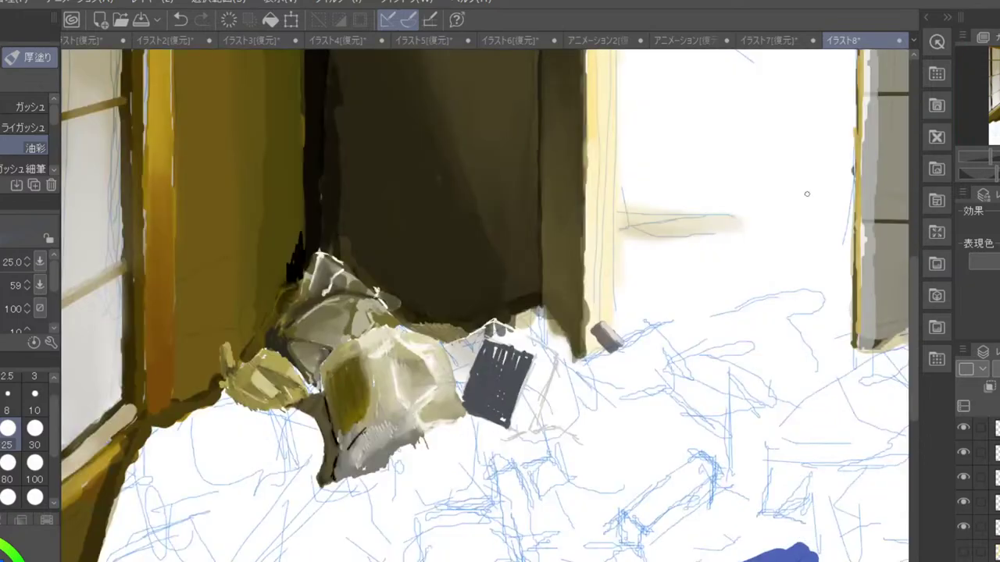
{"action": "scroll", "coordinate": [468, 351], "scroll_direction": "up", "scroll_amount": 2}
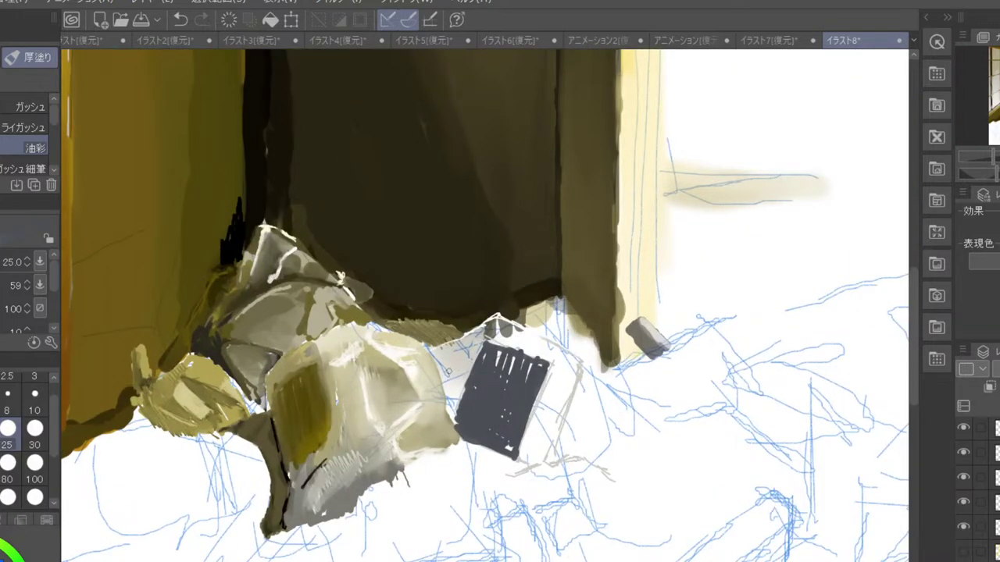
- Paint the narrow face left of the slate panel light gray with the oil brush at sizes 70 and 30
{"action": "left_click", "coordinate": [462, 354], "text": "alt"}
{"action": "left_click", "coordinate": [2, 473]}
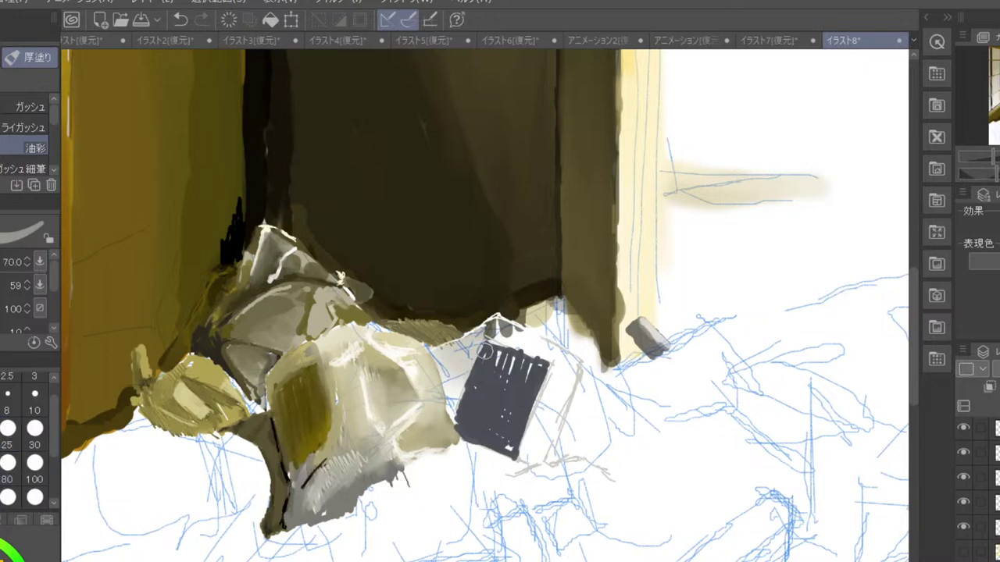
{"action": "mouse_move", "coordinate": [444, 354]}
{"action": "left_mouse_down"}
{"action": "mouse_move", "coordinate": [485, 351]}
{"action": "mouse_move", "coordinate": [396, 369]}
{"action": "mouse_move", "coordinate": [472, 372]}
{"action": "mouse_move", "coordinate": [450, 371]}
{"action": "mouse_move", "coordinate": [451, 381]}
{"action": "mouse_move", "coordinate": [447, 371]}
{"action": "mouse_move", "coordinate": [451, 430]}
{"action": "left_mouse_up"}
{"action": "left_click", "coordinate": [34, 428]}
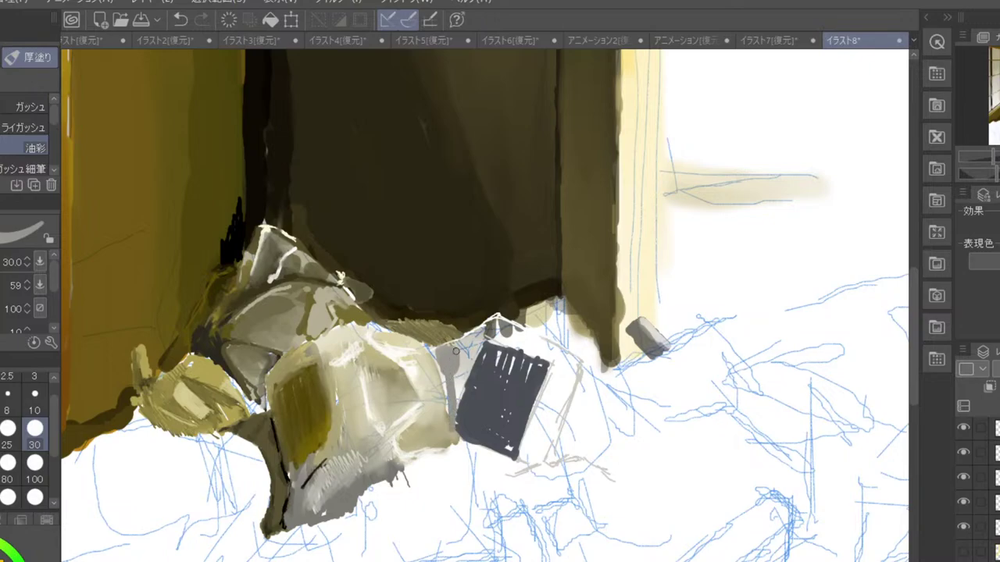
{"action": "left_click_drag", "start_coordinate": [461, 359], "coordinate": [469, 345]}
- Repaint the left face in olive-brown sampled from the bag at size 30, and add a brown patch beneath the slate panel
{"action": "left_click", "coordinate": [388, 406], "text": "alt"}
{"action": "left_click_drag", "start_coordinate": [445, 361], "coordinate": [452, 401]}
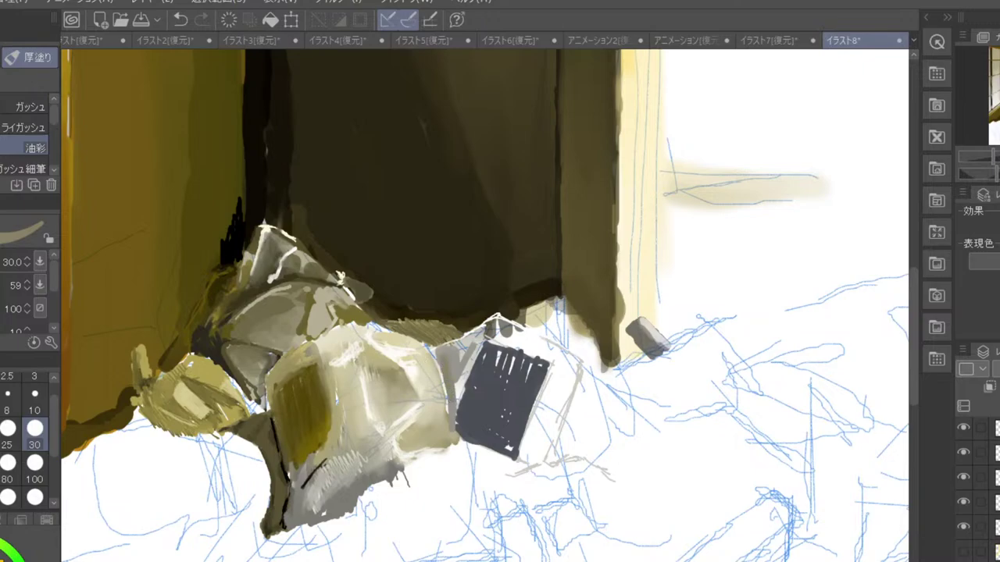
{"action": "mouse_move", "coordinate": [446, 370]}
{"action": "left_mouse_down"}
{"action": "mouse_move", "coordinate": [449, 361]}
{"action": "mouse_move", "coordinate": [452, 397]}
{"action": "mouse_move", "coordinate": [460, 345]}
{"action": "mouse_move", "coordinate": [478, 334]}
{"action": "mouse_move", "coordinate": [457, 391]}
{"action": "mouse_move", "coordinate": [453, 347]}
{"action": "mouse_move", "coordinate": [473, 340]}
{"action": "left_mouse_up"}
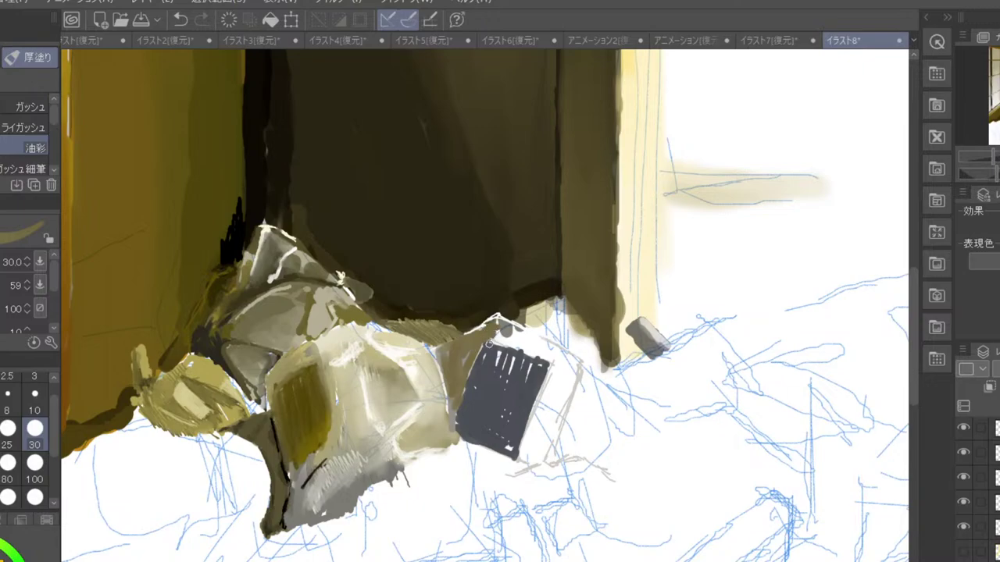
{"action": "mouse_move", "coordinate": [477, 453]}
{"action": "left_mouse_down"}
{"action": "mouse_move", "coordinate": [473, 446]}
{"action": "mouse_move", "coordinate": [511, 461]}
{"action": "mouse_move", "coordinate": [488, 470]}
{"action": "mouse_move", "coordinate": [473, 452]}
{"action": "mouse_move", "coordinate": [509, 458]}
{"action": "left_mouse_up"}
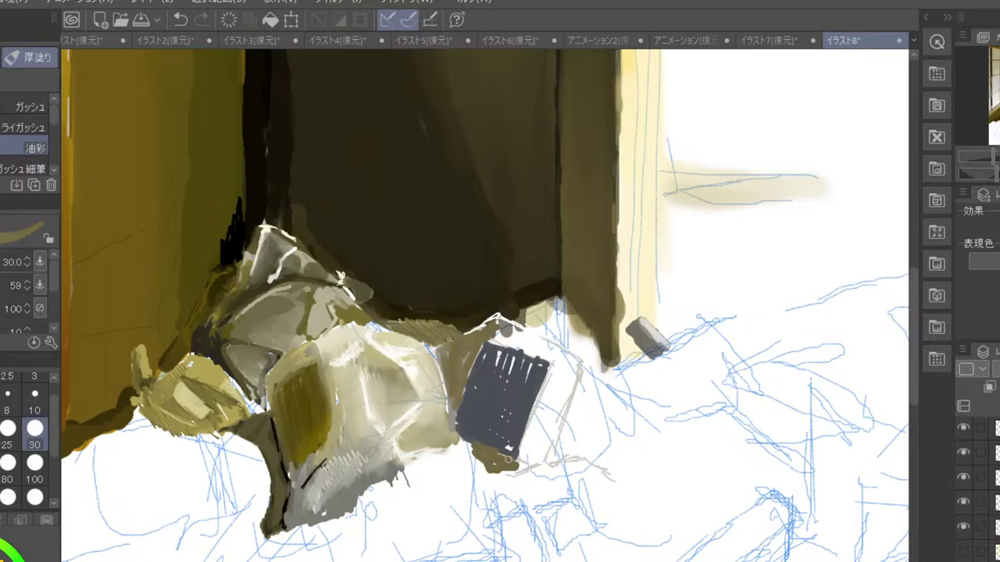
{"action": "scroll", "coordinate": [508, 461], "scroll_direction": "down", "scroll_amount": 8}
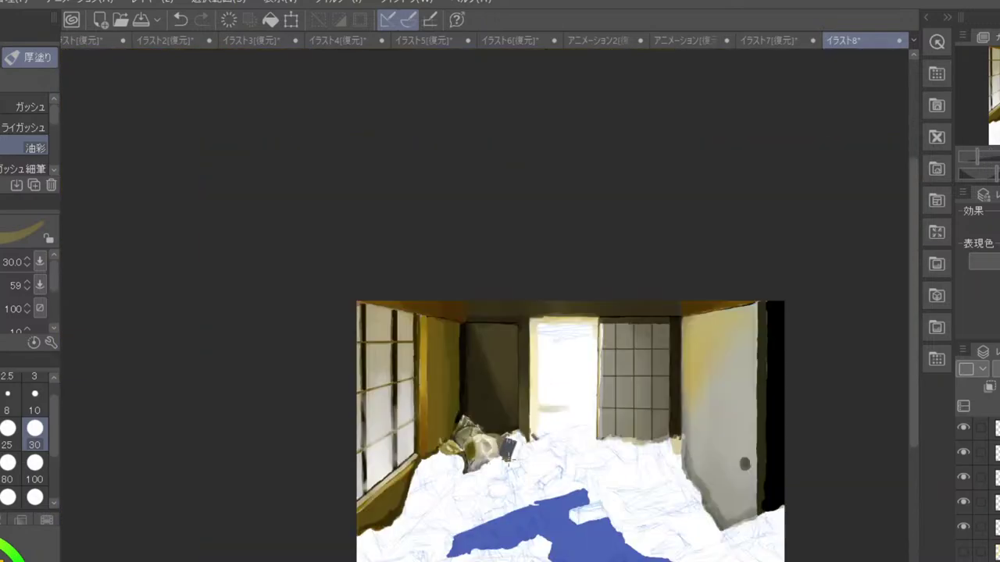
{"action": "scroll", "coordinate": [508, 461], "scroll_direction": "up", "scroll_amount": 8}
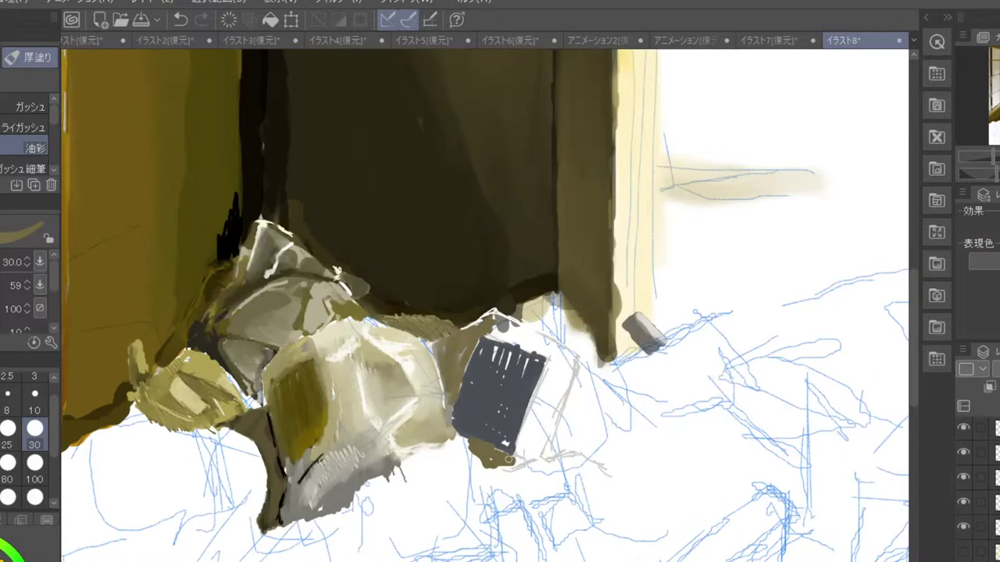
- Paint a light gray stroke on the face right of the slate panel and soften it with color blending at size 20
{"action": "key", "text": "x"}
{"action": "key", "text": "x"}
{"action": "key", "text": "x"}
{"action": "mouse_move", "coordinate": [551, 387]}
{"action": "left_mouse_down"}
{"action": "mouse_move", "coordinate": [540, 421]}
{"action": "mouse_move", "coordinate": [554, 383]}
{"action": "mouse_move", "coordinate": [531, 424]}
{"action": "mouse_move", "coordinate": [547, 397]}
{"action": "left_mouse_up"}
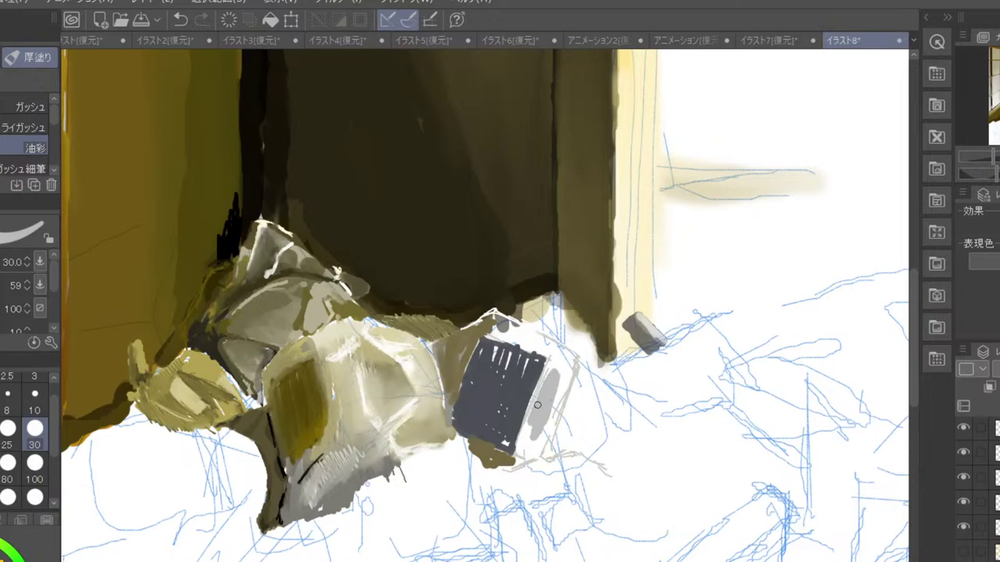
{"action": "key", "text": "j"}
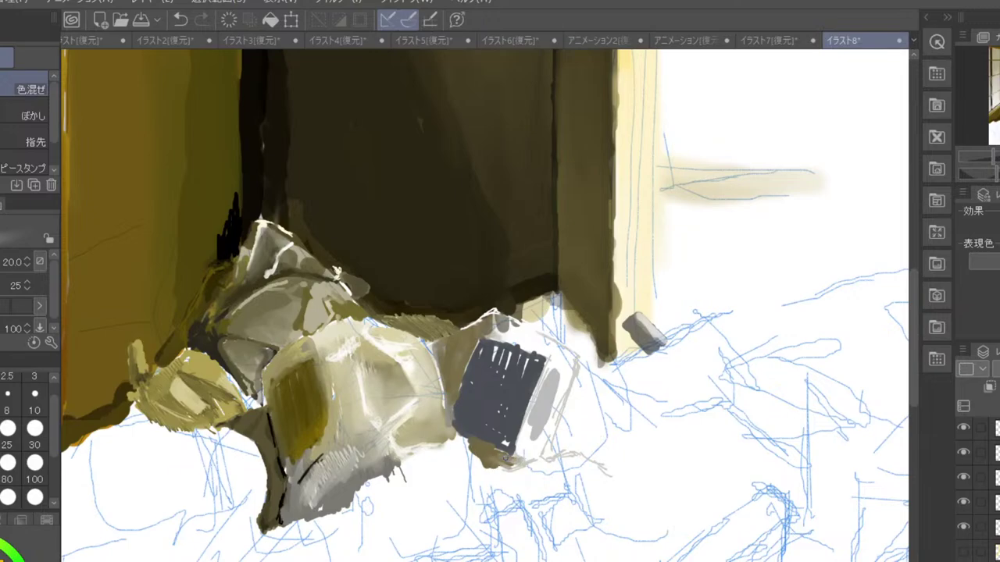
{"action": "mouse_move", "coordinate": [547, 409]}
{"action": "left_mouse_down"}
{"action": "mouse_move", "coordinate": [539, 437]}
{"action": "mouse_move", "coordinate": [558, 371]}
{"action": "mouse_move", "coordinate": [538, 392]}
{"action": "mouse_move", "coordinate": [541, 424]}
{"action": "left_mouse_up"}
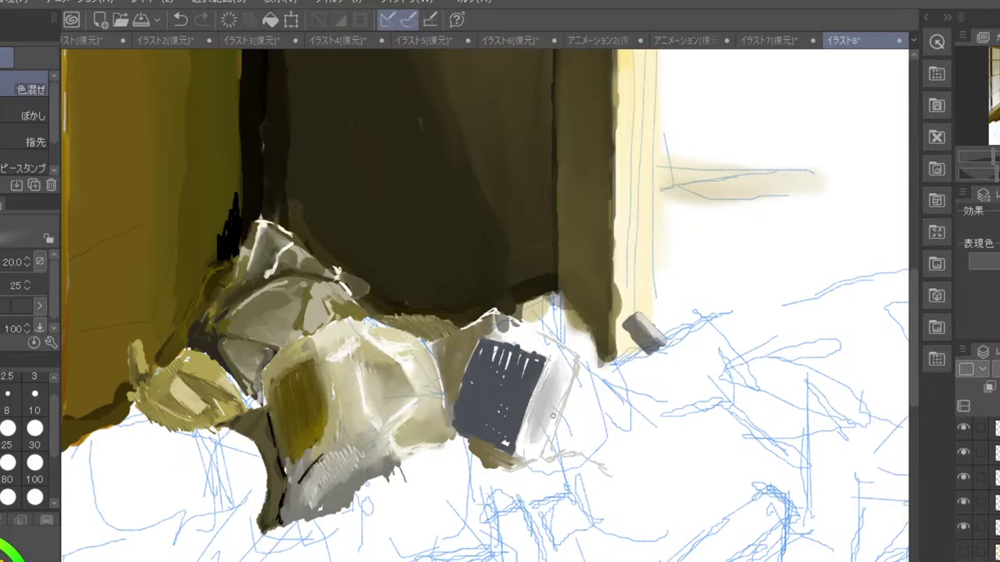
- Smooth the slate panel's fill and the gray paint around the piece's peak with color blending, mainly at size 70
{"action": "mouse_move", "coordinate": [484, 420]}
{"action": "left_mouse_down"}
{"action": "mouse_move", "coordinate": [502, 448]}
{"action": "mouse_move", "coordinate": [509, 421]}
{"action": "left_mouse_up"}
{"action": "left_click", "coordinate": [2, 467]}
{"action": "left_click_drag", "start_coordinate": [497, 359], "coordinate": [516, 365]}
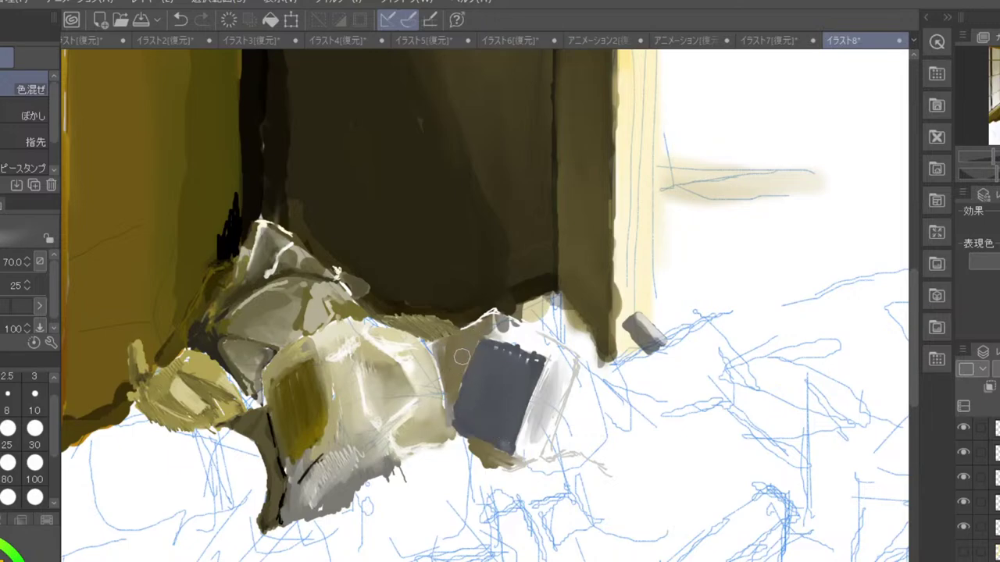
{"action": "left_click", "coordinate": [501, 323]}
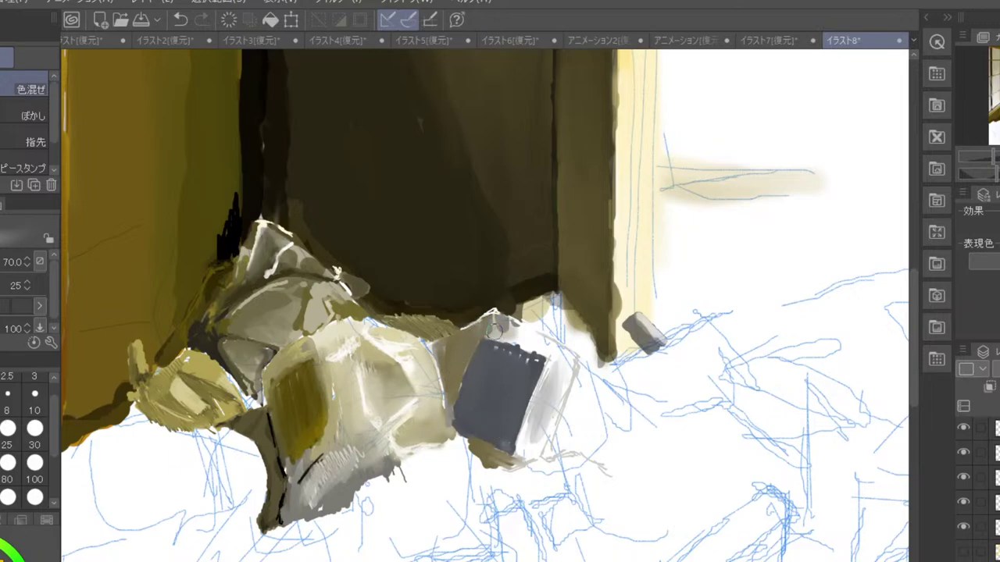
{"action": "mouse_move", "coordinate": [486, 326]}
{"action": "left_mouse_down"}
{"action": "mouse_move", "coordinate": [509, 330]}
{"action": "mouse_move", "coordinate": [500, 325]}
{"action": "left_mouse_up"}
{"action": "left_click", "coordinate": [34, 397]}
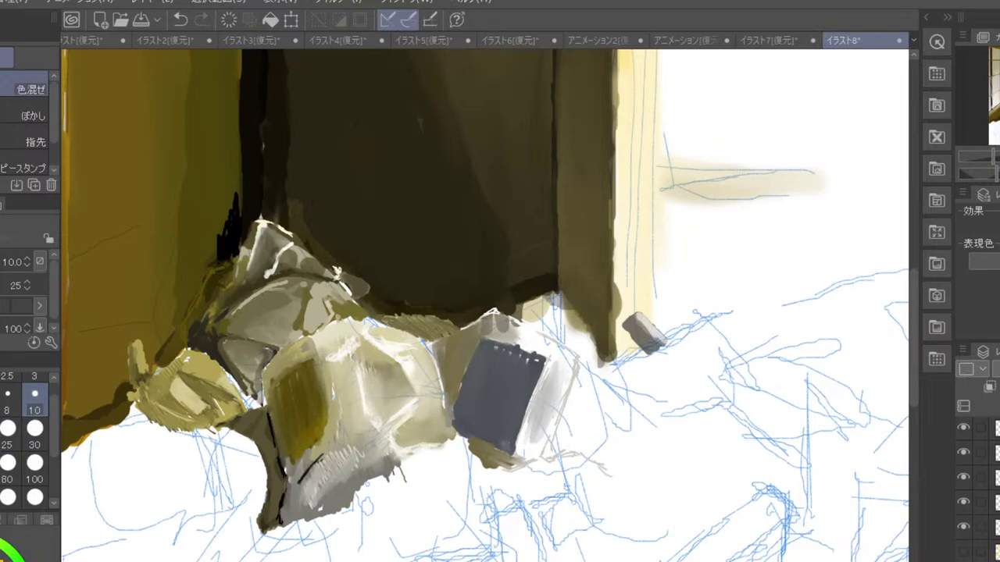
{"action": "key", "text": "bracketright"}
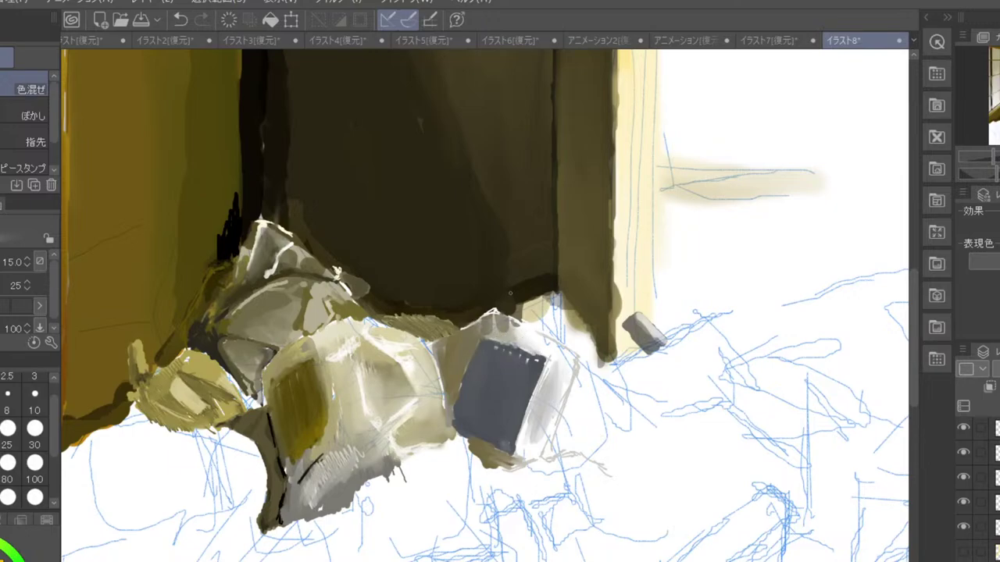
- Paint light gray strokes along the top face above the slate panel with the oil brush at size 30
{"action": "key", "text": "b"}
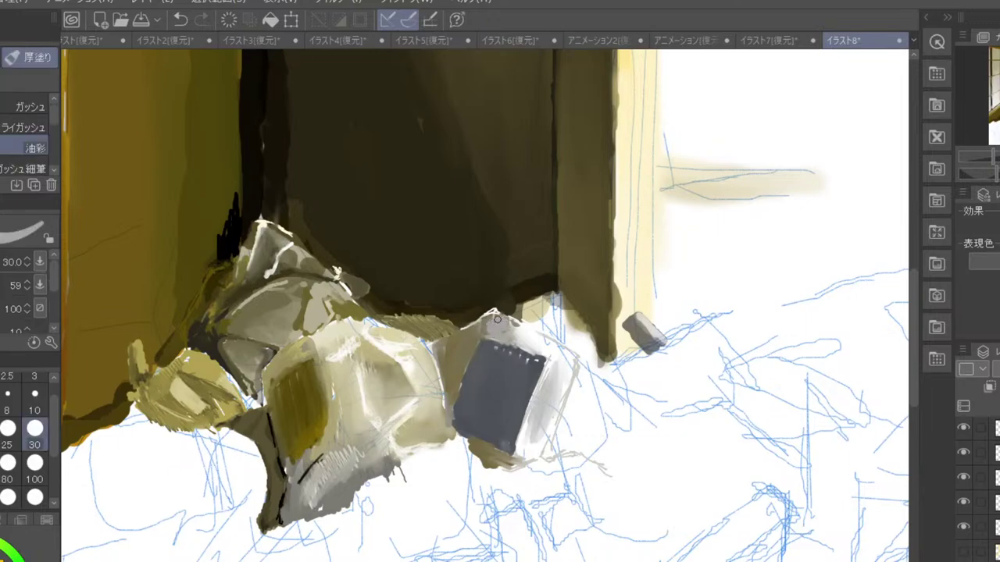
{"action": "left_click_drag", "start_coordinate": [507, 322], "coordinate": [551, 347]}
{"action": "left_click_drag", "start_coordinate": [540, 345], "coordinate": [545, 350]}
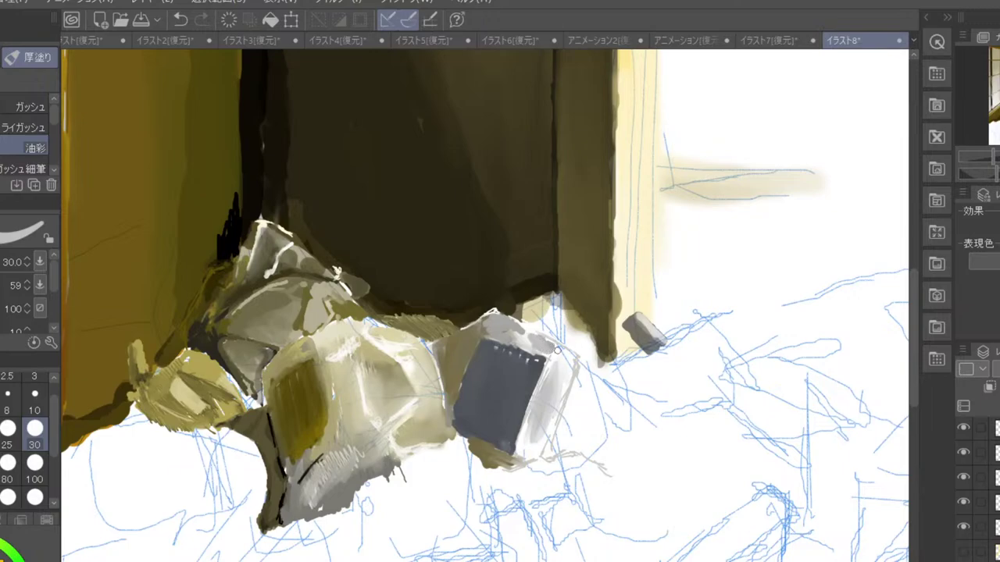
- Shade the face right of the slate panel with fine gray strokes at size 10 and blend its upper corner at size 15
{"action": "left_click", "coordinate": [35, 395]}
{"action": "mouse_move", "coordinate": [571, 369]}
{"action": "left_mouse_down"}
{"action": "mouse_move", "coordinate": [543, 448]}
{"action": "mouse_move", "coordinate": [520, 447]}
{"action": "mouse_move", "coordinate": [528, 430]}
{"action": "left_mouse_up"}
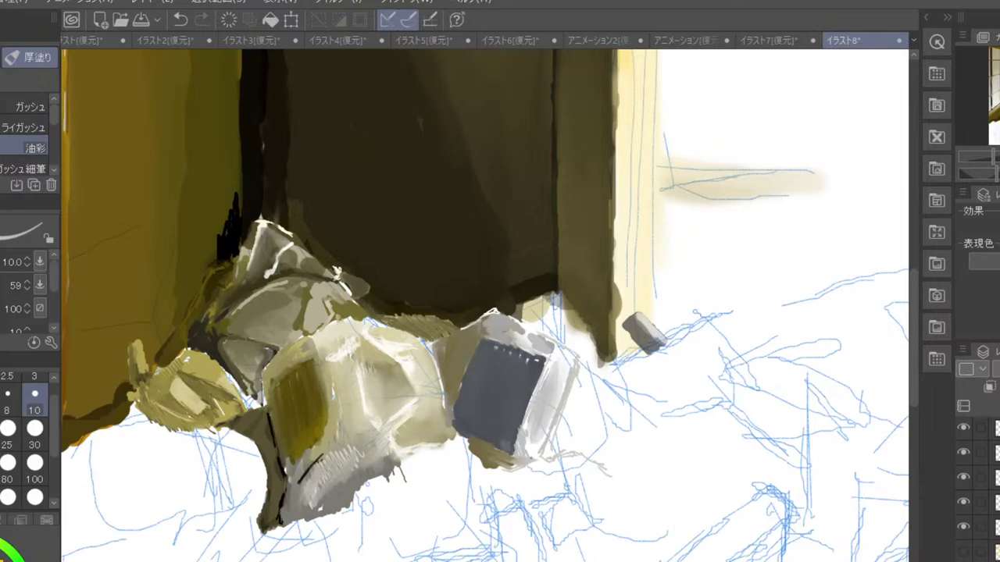
{"action": "left_click_drag", "start_coordinate": [528, 459], "coordinate": [542, 429]}
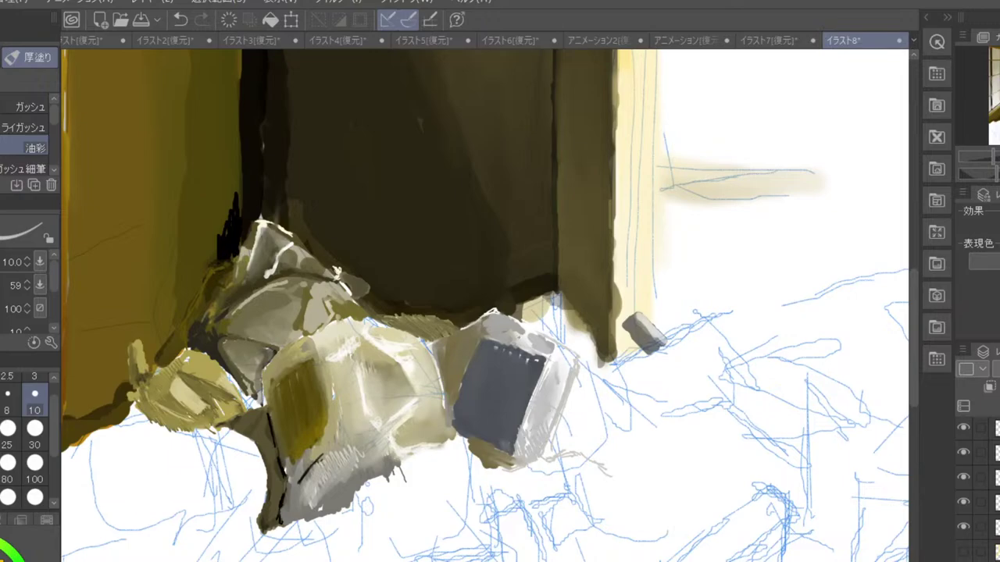
{"action": "left_click_drag", "start_coordinate": [549, 366], "coordinate": [570, 361]}
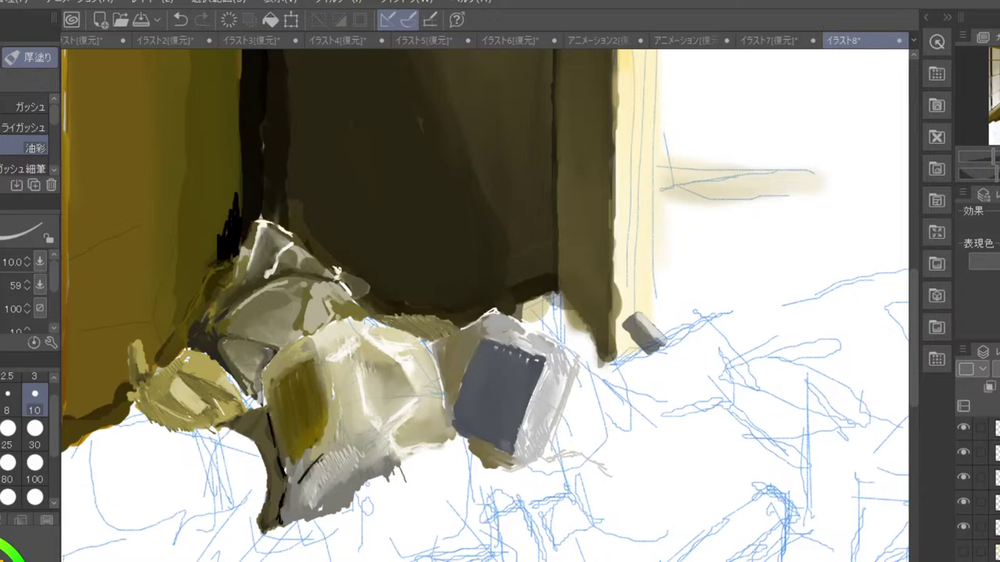
{"action": "key", "text": "j"}
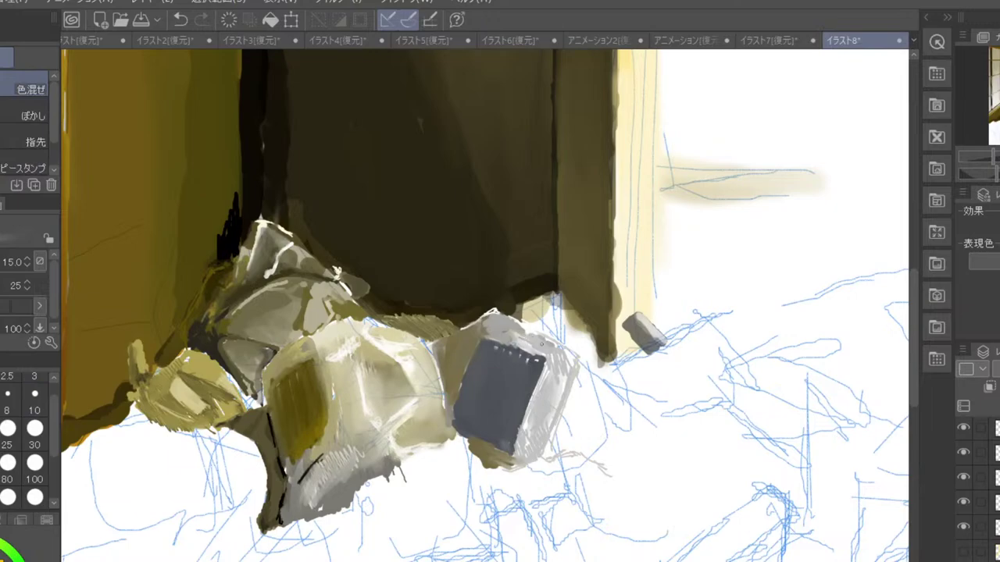
{"action": "left_click_drag", "start_coordinate": [567, 356], "coordinate": [575, 367]}
- Draw thin white crease lines across the face right of the slate panel with the oil brush at size 10
{"action": "key", "text": "b"}
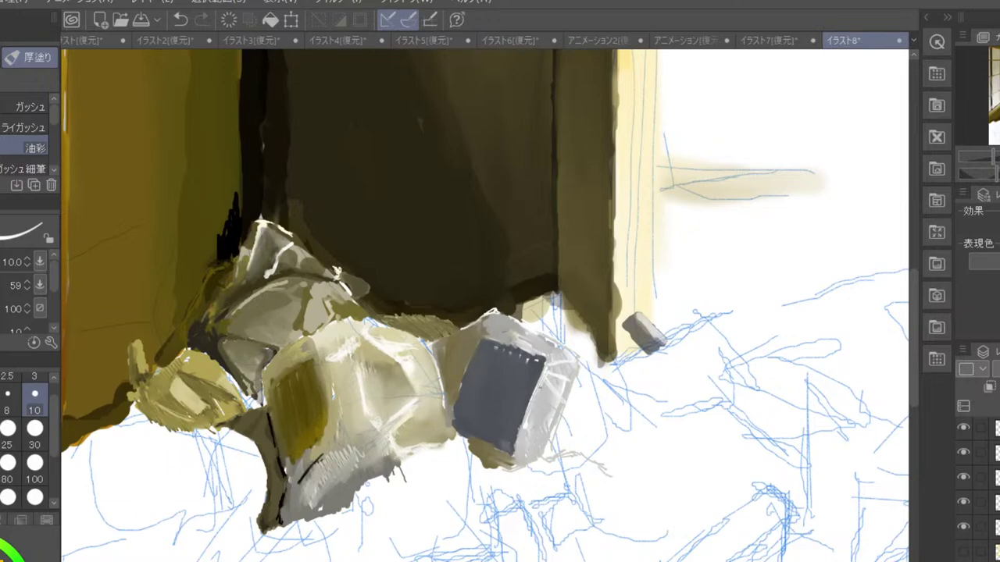
{"action": "mouse_move", "coordinate": [541, 389]}
{"action": "left_mouse_down"}
{"action": "mouse_move", "coordinate": [551, 411]}
{"action": "mouse_move", "coordinate": [551, 390]}
{"action": "left_mouse_up"}
{"action": "mouse_move", "coordinate": [538, 442]}
{"action": "left_mouse_down"}
{"action": "mouse_move", "coordinate": [532, 405]}
{"action": "mouse_move", "coordinate": [541, 453]}
{"action": "mouse_move", "coordinate": [521, 445]}
{"action": "mouse_move", "coordinate": [521, 427]}
{"action": "left_mouse_up"}
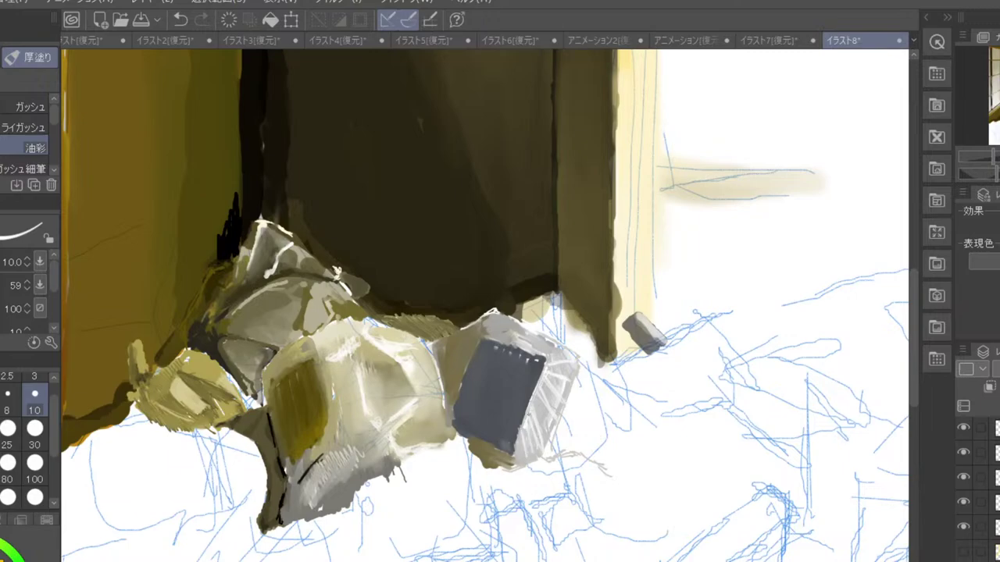
- Add thin white creases to the top face of the rubbish piece, and try strokes across the slate panel, undoing them
{"action": "key", "text": "ctrl+minus"}
{"action": "key", "text": "ctrl+minus"}
{"action": "key", "text": "ctrl+minus"}
{"action": "key", "text": "ctrl+plus"}
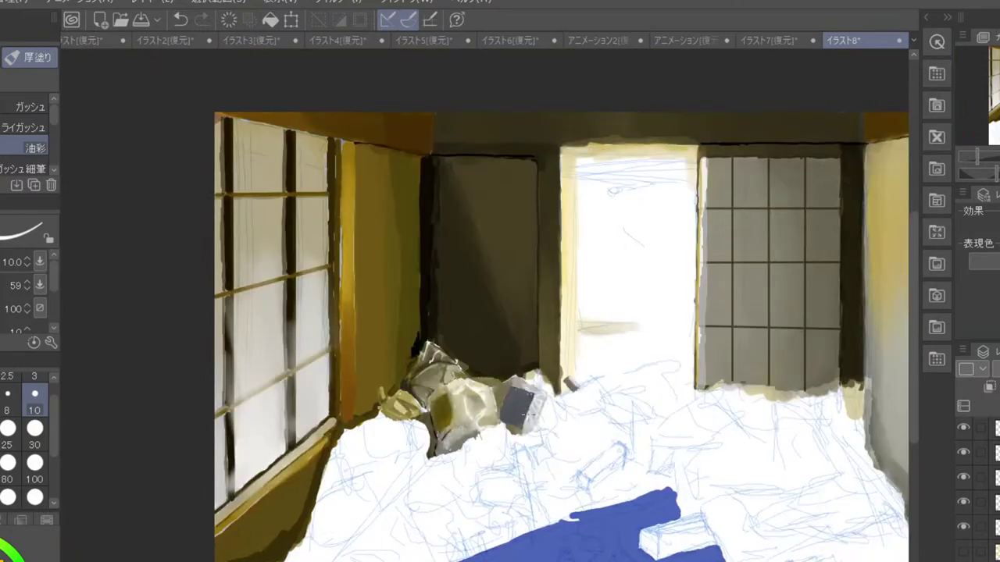
{"action": "key", "text": "ctrl+plus"}
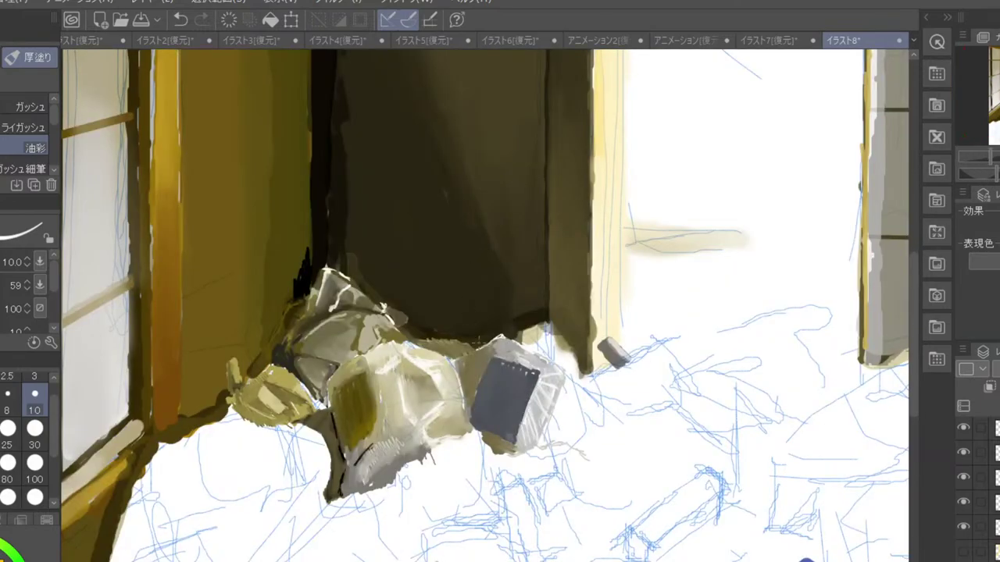
{"action": "mouse_move", "coordinate": [517, 363]}
{"action": "left_mouse_down"}
{"action": "mouse_move", "coordinate": [500, 335]}
{"action": "mouse_move", "coordinate": [527, 368]}
{"action": "mouse_move", "coordinate": [516, 347]}
{"action": "left_mouse_up"}
{"action": "left_click_drag", "start_coordinate": [468, 416], "coordinate": [506, 406]}
{"action": "key", "text": "ctrl+z"}
{"action": "key", "text": "ctrl+z"}
- Add faint gray streaks to the slate panel in a sampled color at size 10, undoing the first attempts
{"action": "left_click", "coordinate": [495, 405], "text": "alt"}
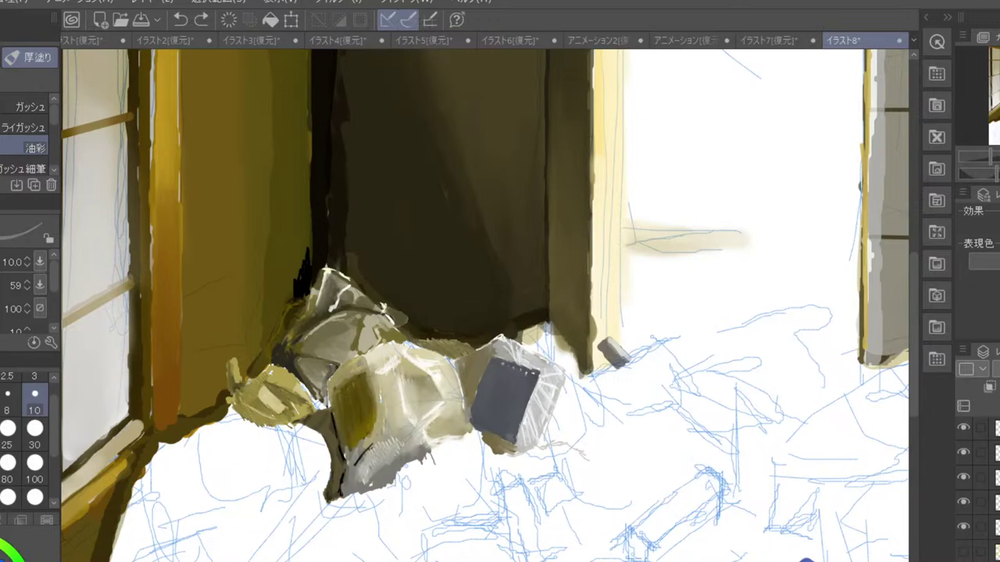
{"action": "mouse_move", "coordinate": [472, 404]}
{"action": "left_mouse_down"}
{"action": "mouse_move", "coordinate": [489, 401]}
{"action": "mouse_move", "coordinate": [473, 419]}
{"action": "mouse_move", "coordinate": [479, 405]}
{"action": "mouse_move", "coordinate": [501, 402]}
{"action": "mouse_move", "coordinate": [471, 408]}
{"action": "left_mouse_up"}
{"action": "key", "text": "ctrl+z"}
{"action": "key", "text": "ctrl+z"}
{"action": "key", "text": "ctrl+z"}
{"action": "left_click_drag", "start_coordinate": [517, 375], "coordinate": [537, 378]}
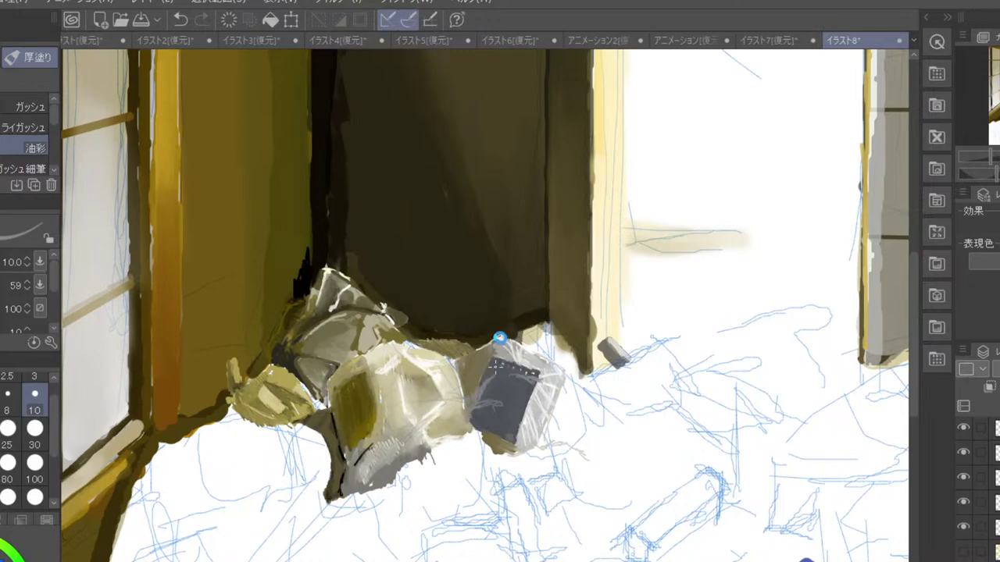
- Undo the last stroke and touch up the top of the rubbish piece in white with the oil brush at size 10
{"action": "scroll", "coordinate": [513, 310], "scroll_direction": "down", "scroll_amount": 2}
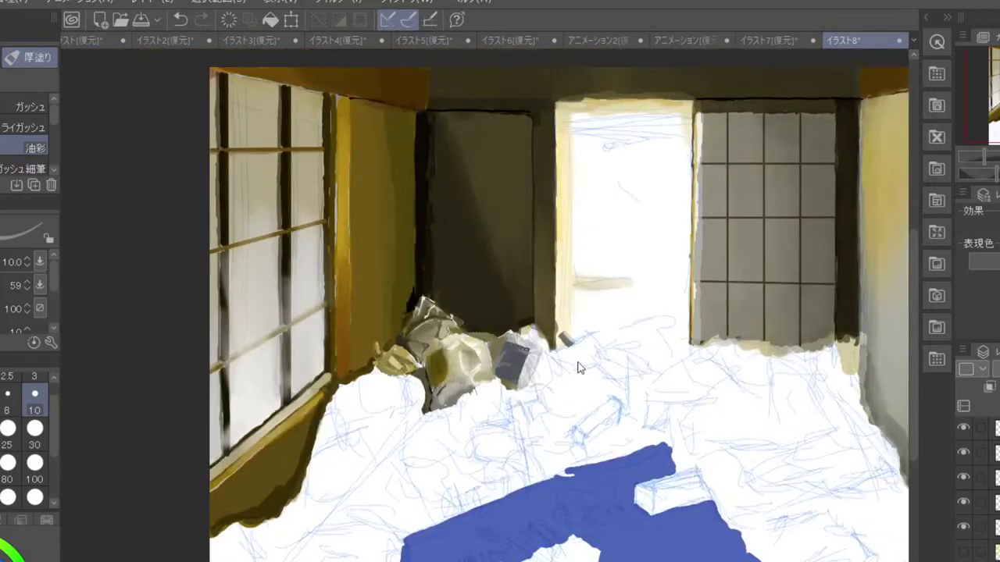
{"action": "scroll", "coordinate": [578, 365], "scroll_direction": "down", "scroll_amount": 2}
{"action": "scroll", "coordinate": [581, 282], "scroll_direction": "up", "scroll_amount": 2}
{"action": "scroll", "coordinate": [561, 299], "scroll_direction": "up", "scroll_amount": 3}
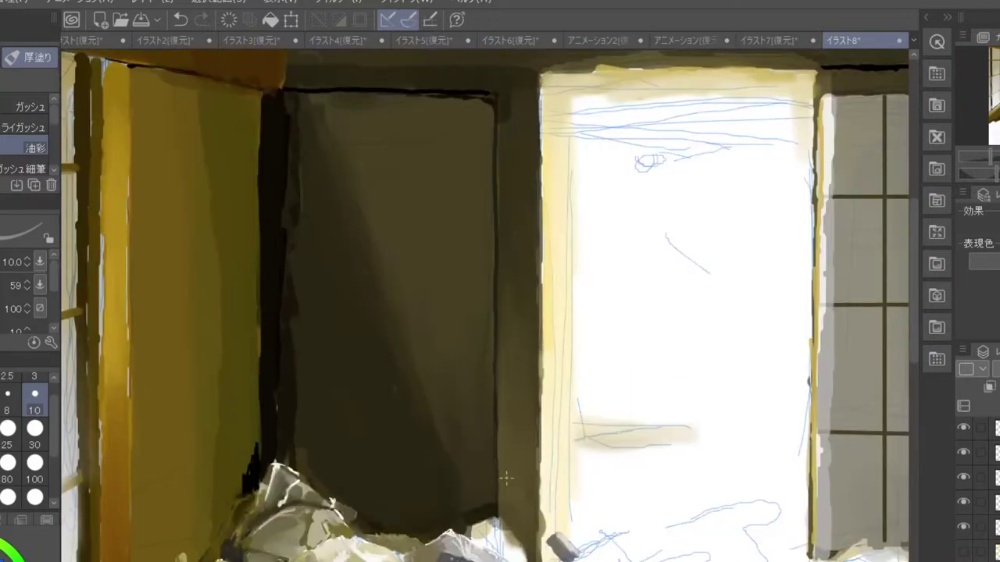
{"action": "left_click_drag", "start_coordinate": [495, 448], "coordinate": [488, 408]}
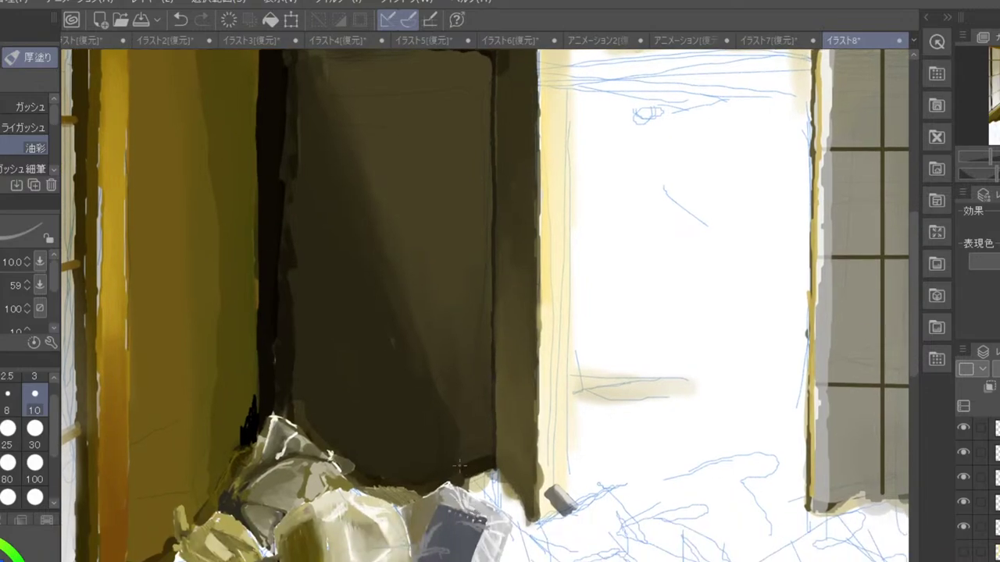
{"action": "key", "text": "ctrl+z"}
{"action": "left_click_drag", "start_coordinate": [473, 514], "coordinate": [495, 513]}
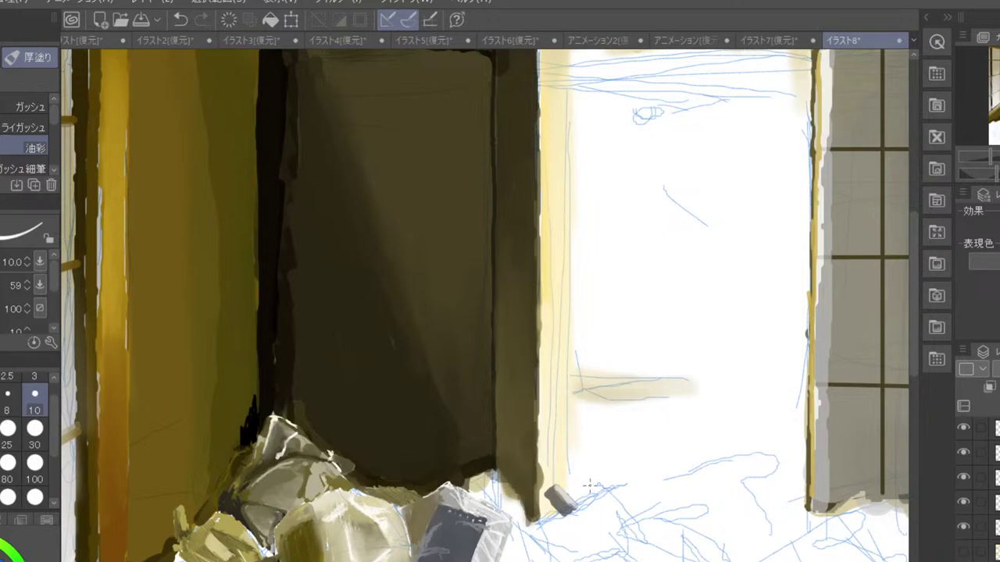
- Draw a thin dark crease line and small dark marks on the slate panel with the oil brush at size 7
{"action": "left_click_drag", "start_coordinate": [569, 547], "coordinate": [614, 314]}
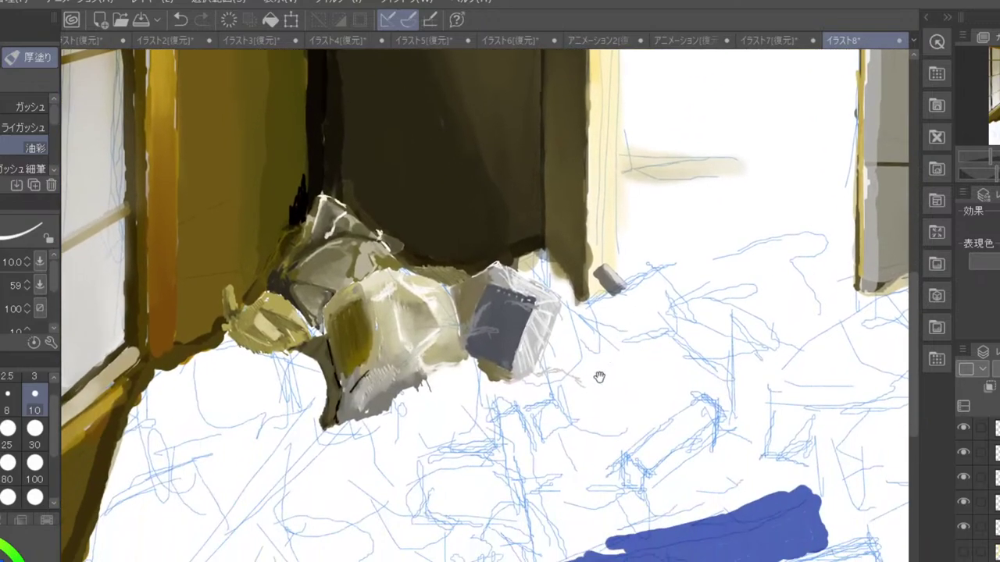
{"action": "left_click_drag", "start_coordinate": [599, 377], "coordinate": [622, 352]}
{"action": "key", "text": "bracketleft"}
{"action": "key", "text": "bracketleft"}
{"action": "key", "text": "bracketleft"}
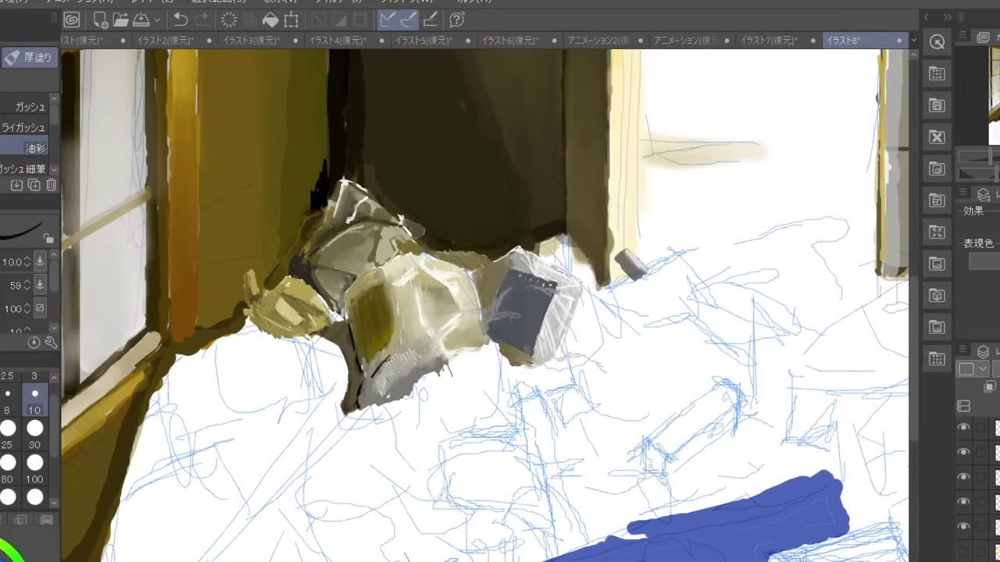
{"action": "scroll", "coordinate": [365, 250], "scroll_direction": "up", "scroll_amount": 1}
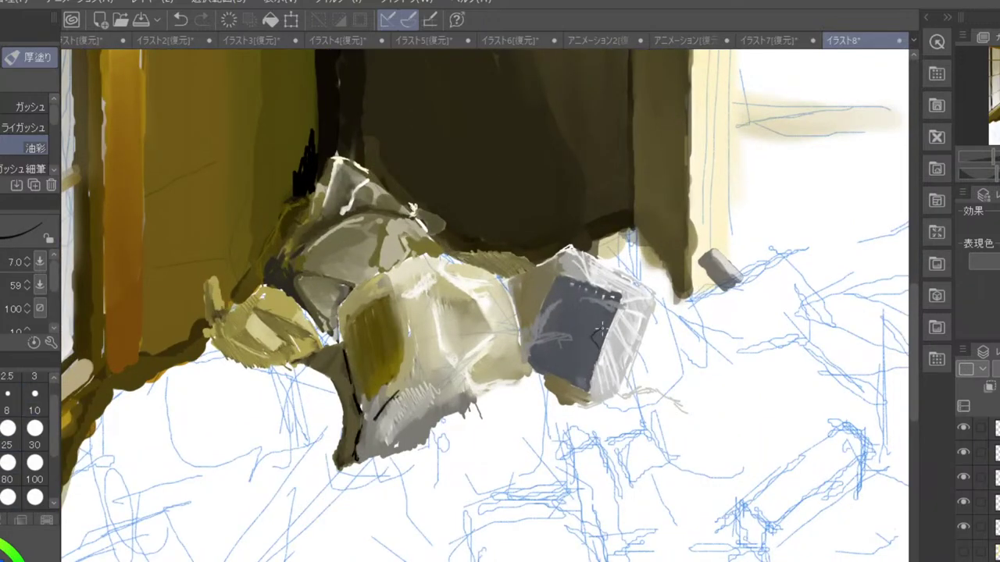
{"action": "left_click_drag", "start_coordinate": [598, 337], "coordinate": [602, 328]}
{"action": "left_click_drag", "start_coordinate": [555, 378], "coordinate": [575, 326]}
{"action": "left_click_drag", "start_coordinate": [585, 290], "coordinate": [585, 310]}
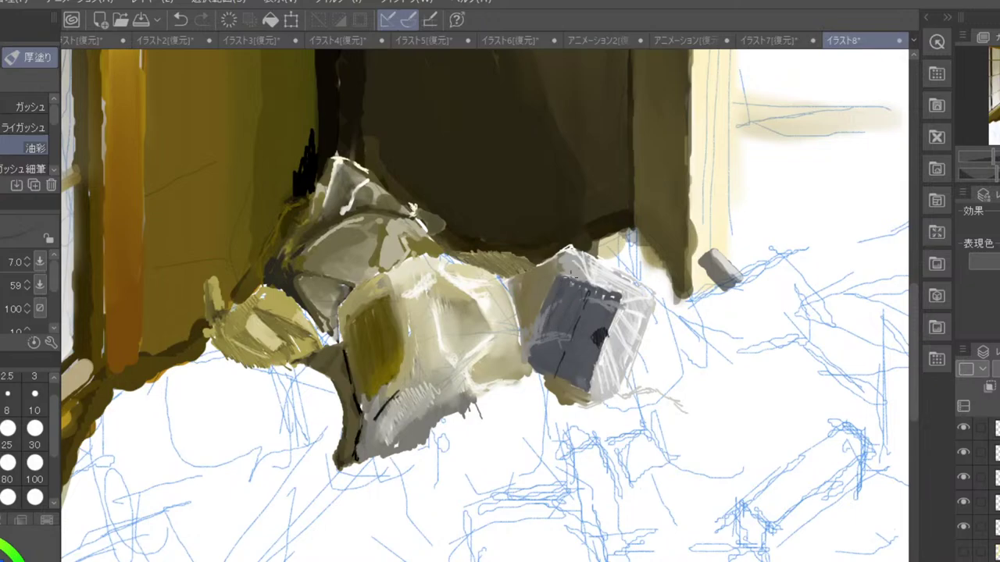
{"action": "mouse_move", "coordinate": [568, 306]}
{"action": "left_mouse_down"}
{"action": "mouse_move", "coordinate": [569, 331]}
{"action": "mouse_move", "coordinate": [579, 312]}
{"action": "left_mouse_up"}
{"action": "scroll", "coordinate": [702, 183], "scroll_direction": "down", "scroll_amount": 5}
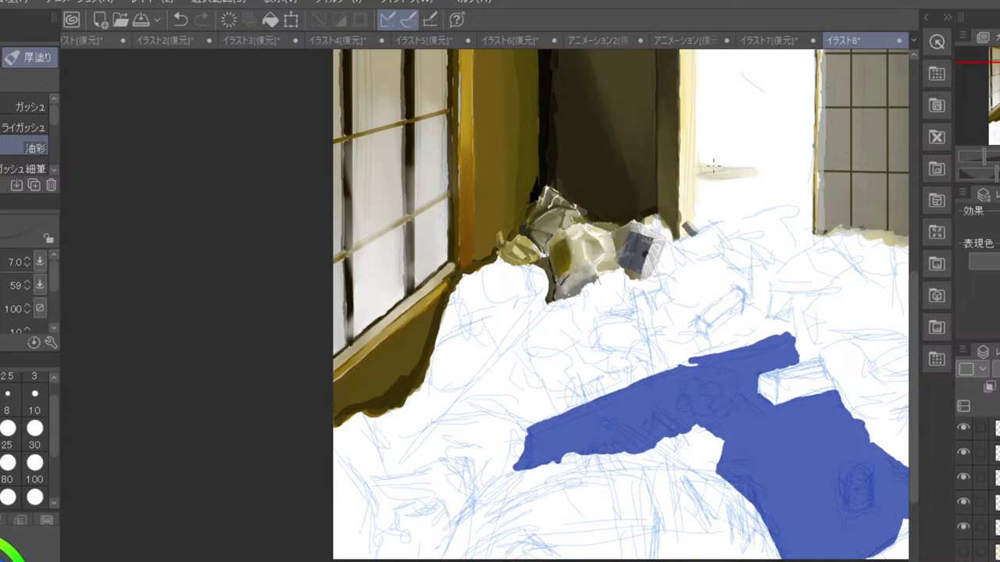
- Touch up the gap beside the slate-panel piece and outline a rounded rubbish piece at the doorway post, using sampled colors with the oil brush
{"action": "scroll", "coordinate": [713, 164], "scroll_direction": "down", "scroll_amount": 3}
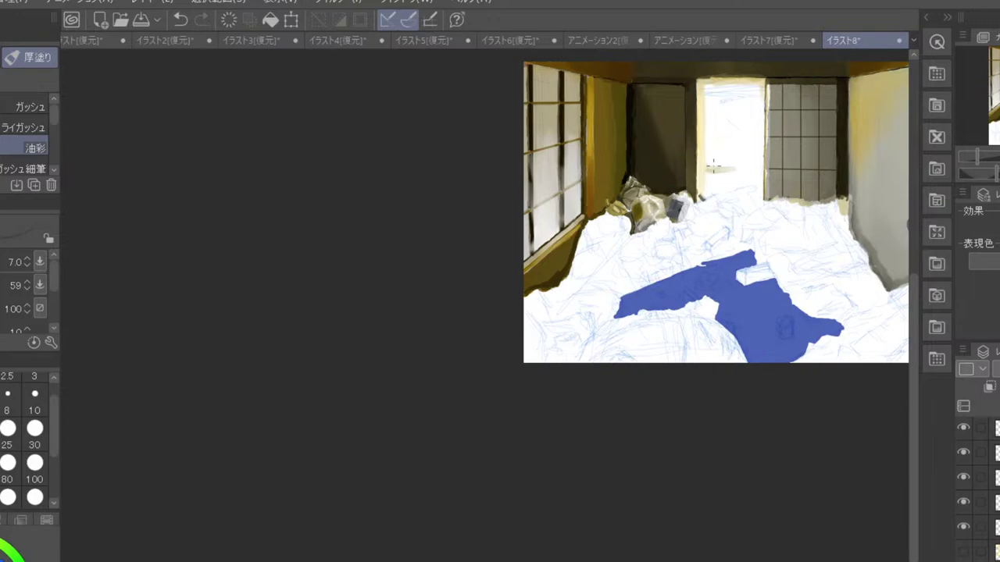
{"action": "scroll", "coordinate": [713, 164], "scroll_direction": "down", "scroll_amount": 2}
{"action": "scroll", "coordinate": [713, 164], "scroll_direction": "up", "scroll_amount": 8}
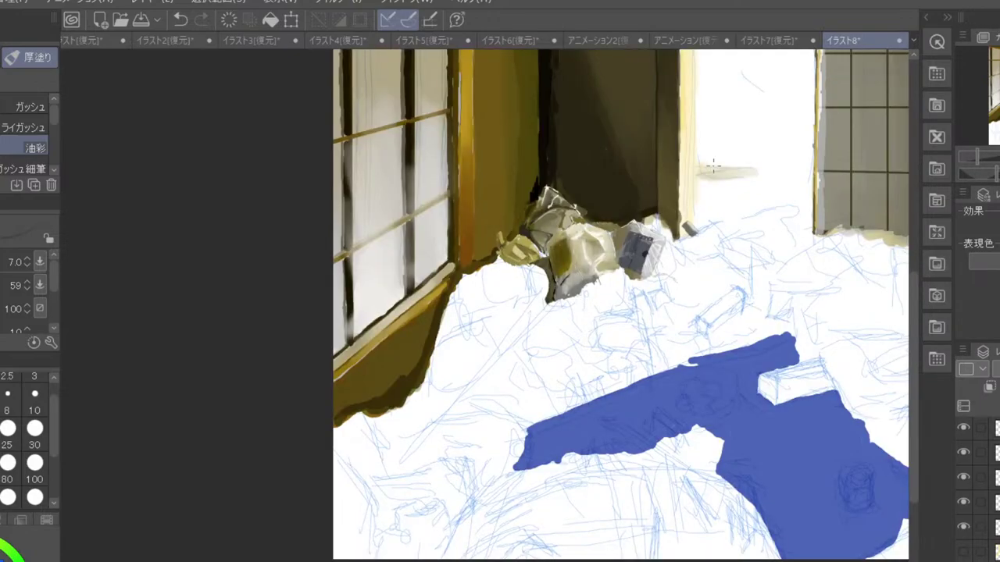
{"action": "scroll", "coordinate": [713, 164], "scroll_direction": "up", "scroll_amount": 1}
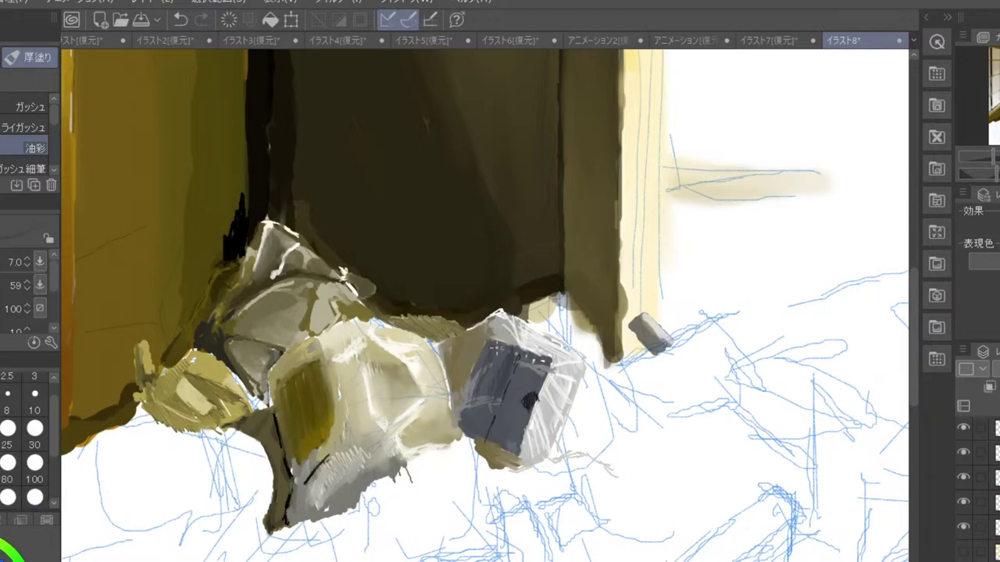
{"action": "left_click", "coordinate": [462, 351], "text": "alt"}
{"action": "left_click_drag", "start_coordinate": [460, 337], "coordinate": [444, 343]}
{"action": "left_click", "coordinate": [437, 328], "text": "alt"}
{"action": "left_click_drag", "start_coordinate": [560, 297], "coordinate": [606, 322]}
{"action": "left_click_drag", "start_coordinate": [609, 322], "coordinate": [632, 340]}
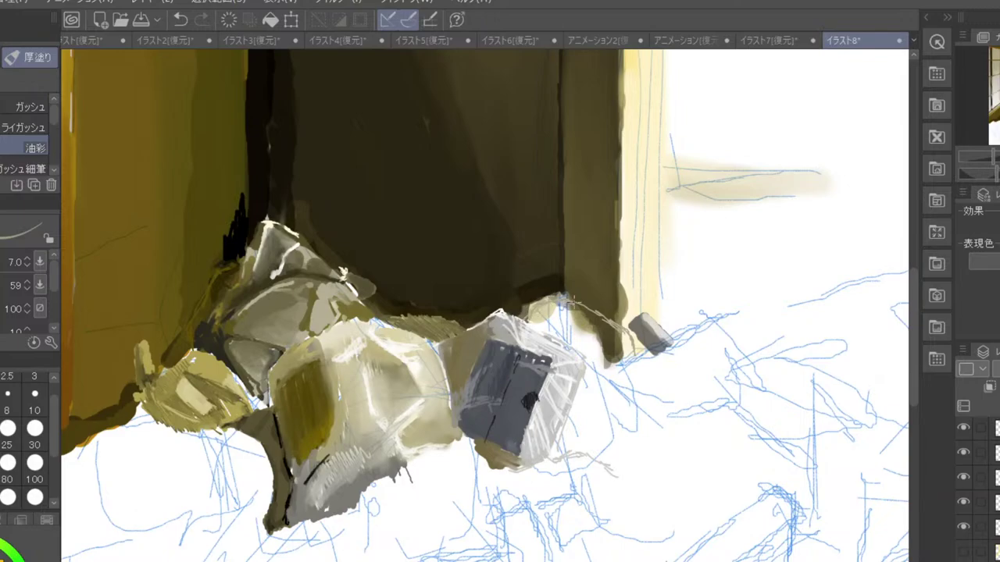
{"action": "mouse_move", "coordinate": [574, 300]}
{"action": "left_mouse_down"}
{"action": "mouse_move", "coordinate": [621, 328]}
{"action": "mouse_move", "coordinate": [626, 353]}
{"action": "left_mouse_up"}
- Sample a gray from the slate-panel piece and brush light gray shading onto the near side of the new rounded rubbish piece
{"action": "left_click", "coordinate": [515, 367], "text": "alt"}
{"action": "mouse_move", "coordinate": [527, 323]}
{"action": "left_mouse_down"}
{"action": "mouse_move", "coordinate": [551, 303]}
{"action": "mouse_move", "coordinate": [570, 304]}
{"action": "mouse_move", "coordinate": [560, 308]}
{"action": "left_mouse_up"}
{"action": "mouse_move", "coordinate": [560, 306]}
{"action": "left_mouse_down"}
{"action": "mouse_move", "coordinate": [580, 353]}
{"action": "mouse_move", "coordinate": [539, 321]}
{"action": "mouse_move", "coordinate": [550, 335]}
{"action": "mouse_move", "coordinate": [552, 320]}
{"action": "mouse_move", "coordinate": [583, 357]}
{"action": "left_mouse_up"}
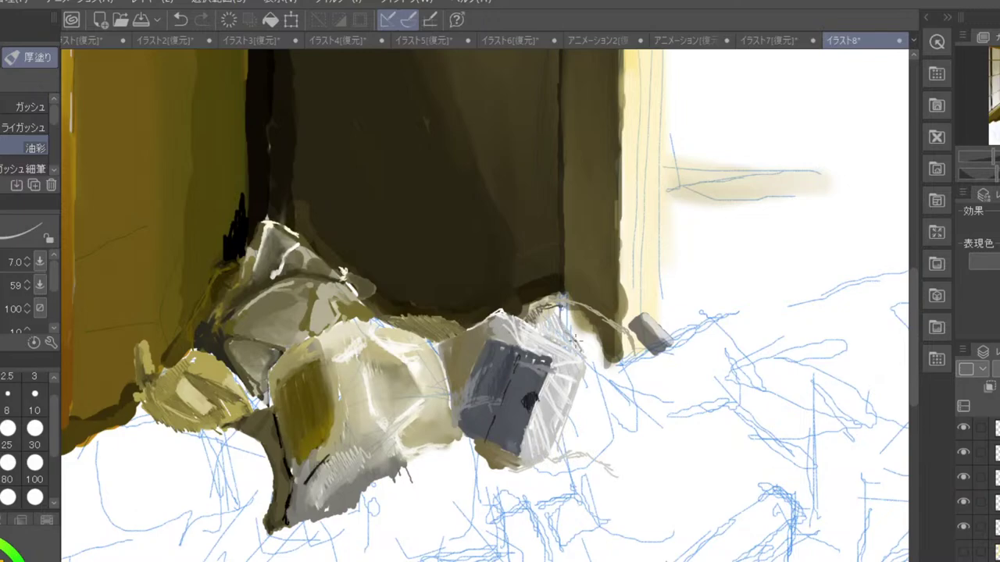
{"action": "scroll", "coordinate": [560, 289], "scroll_direction": "down", "scroll_amount": 1}
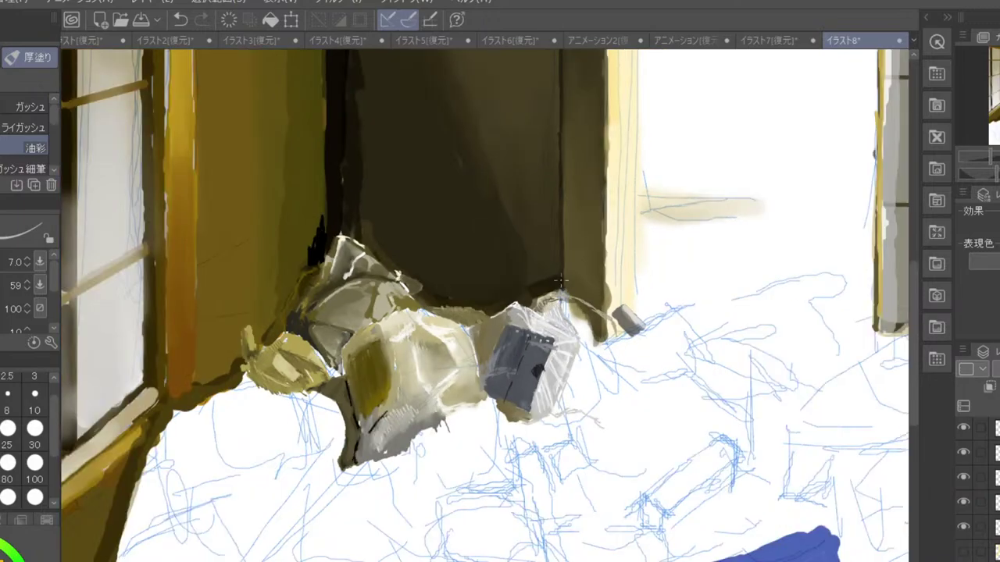
- Erase the wall paint spilling inside the rounded rubbish piece with the multi-layer eraser, finishing its upper edge at size 30
{"action": "key", "text": "e"}
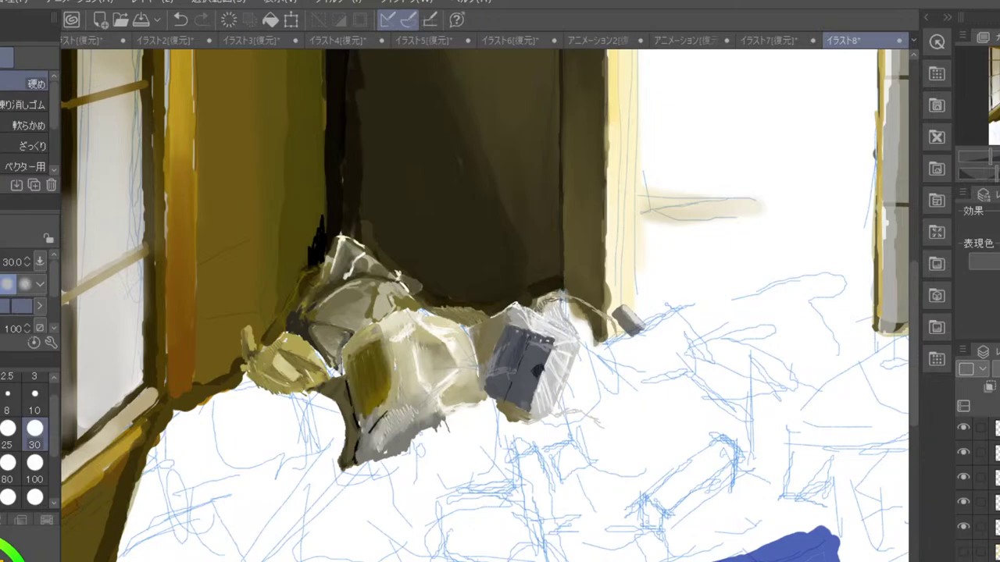
{"action": "scroll", "coordinate": [52, 133], "scroll_direction": "down", "scroll_amount": 3}
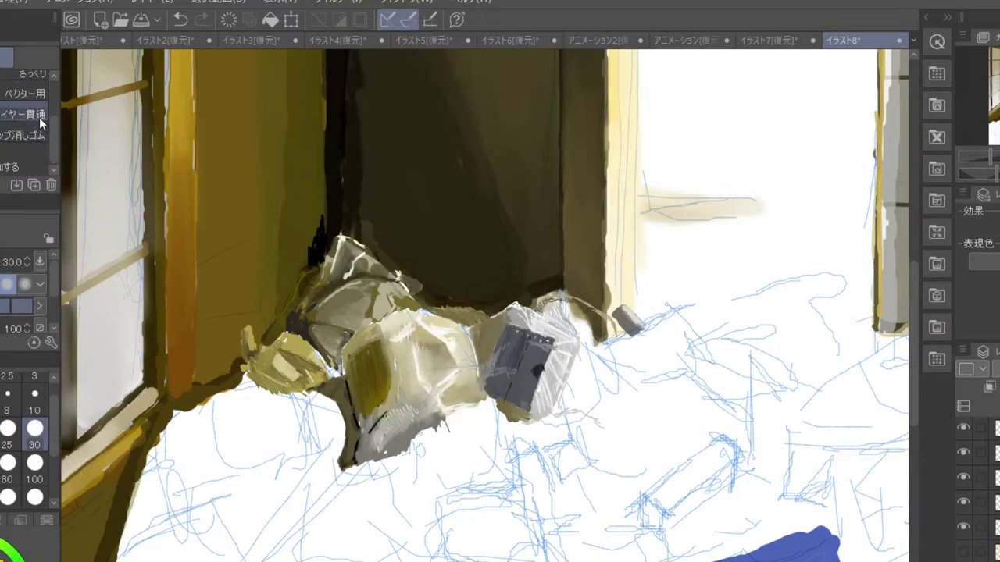
{"action": "left_click", "coordinate": [40, 116]}
{"action": "scroll", "coordinate": [598, 315], "scroll_direction": "up", "scroll_amount": 1}
{"action": "mouse_move", "coordinate": [576, 312]}
{"action": "left_mouse_down"}
{"action": "mouse_move", "coordinate": [608, 341]}
{"action": "mouse_move", "coordinate": [569, 307]}
{"action": "mouse_move", "coordinate": [594, 328]}
{"action": "mouse_move", "coordinate": [596, 346]}
{"action": "mouse_move", "coordinate": [611, 344]}
{"action": "mouse_move", "coordinate": [602, 336]}
{"action": "left_mouse_up"}
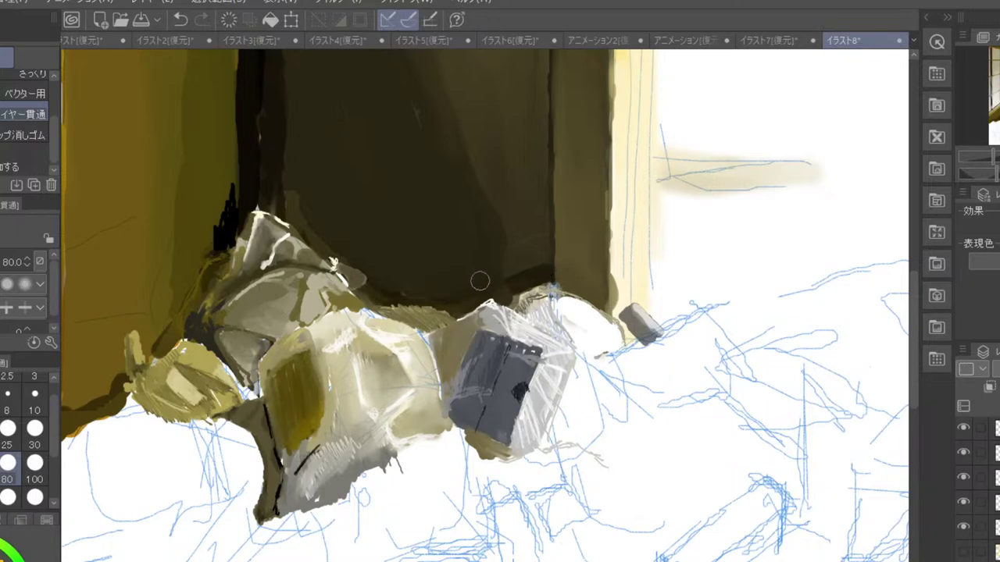
{"action": "left_click", "coordinate": [36, 438]}
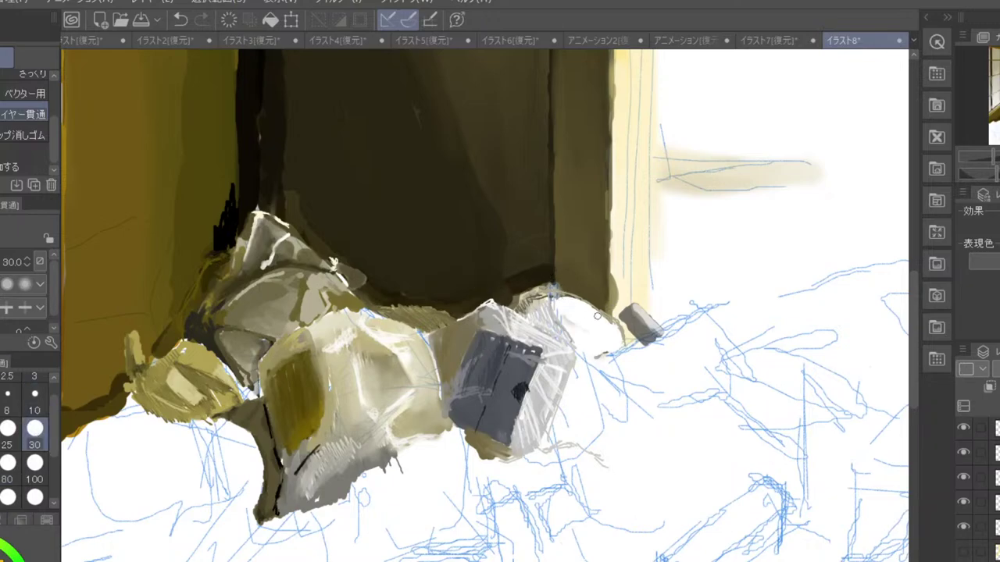
{"action": "left_click_drag", "start_coordinate": [597, 316], "coordinate": [606, 322]}
- Hatch gray shading inside the white rubbish piece and along its lower edge with the oil brush at size 7
{"action": "key", "text": "b"}
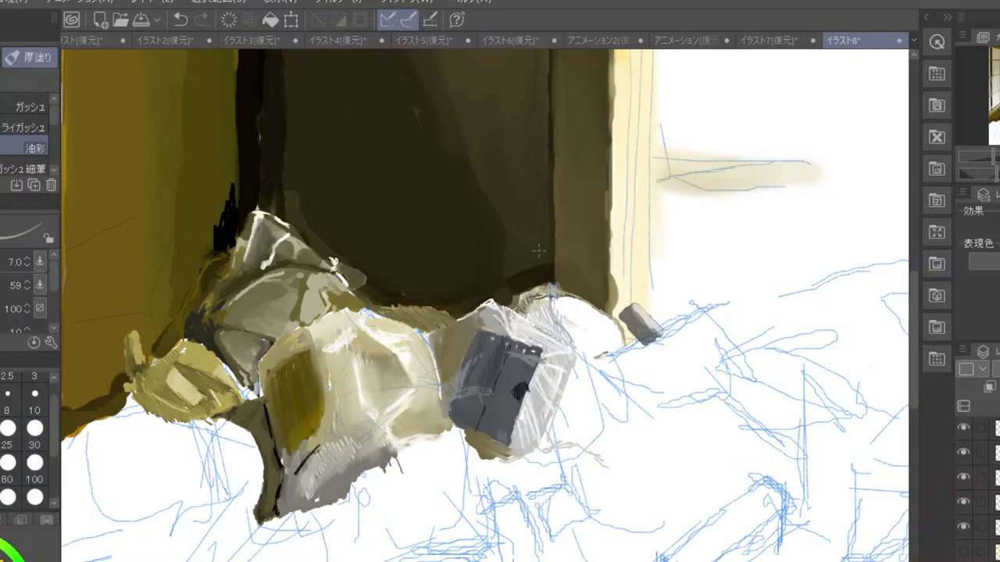
{"action": "mouse_move", "coordinate": [550, 311]}
{"action": "left_mouse_down"}
{"action": "mouse_move", "coordinate": [554, 297]}
{"action": "mouse_move", "coordinate": [549, 314]}
{"action": "mouse_move", "coordinate": [569, 303]}
{"action": "left_mouse_up"}
{"action": "left_click_drag", "start_coordinate": [574, 338], "coordinate": [588, 347]}
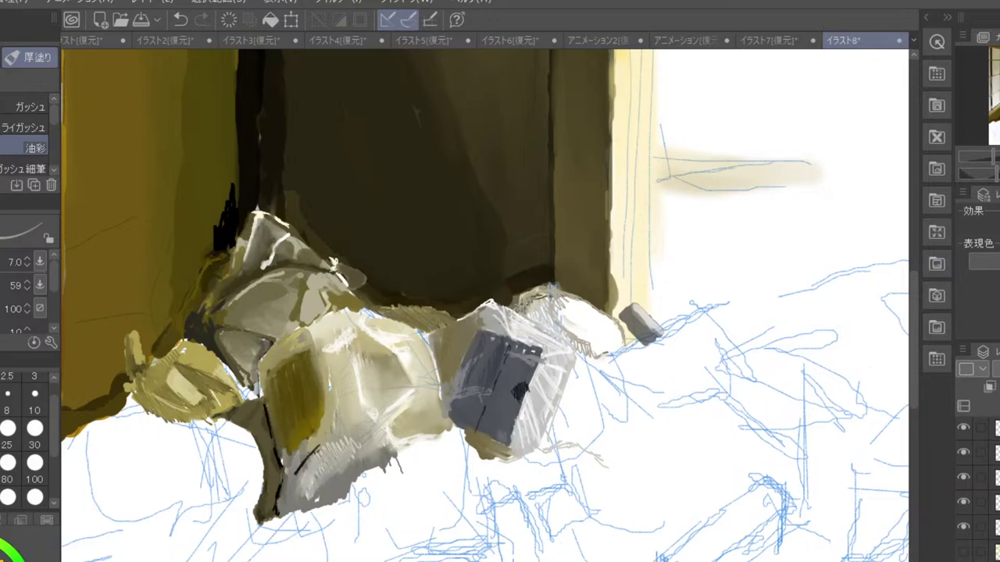
{"action": "scroll", "coordinate": [535, 305], "scroll_direction": "down", "scroll_amount": 1}
{"action": "scroll", "coordinate": [564, 277], "scroll_direction": "down", "scroll_amount": 4}
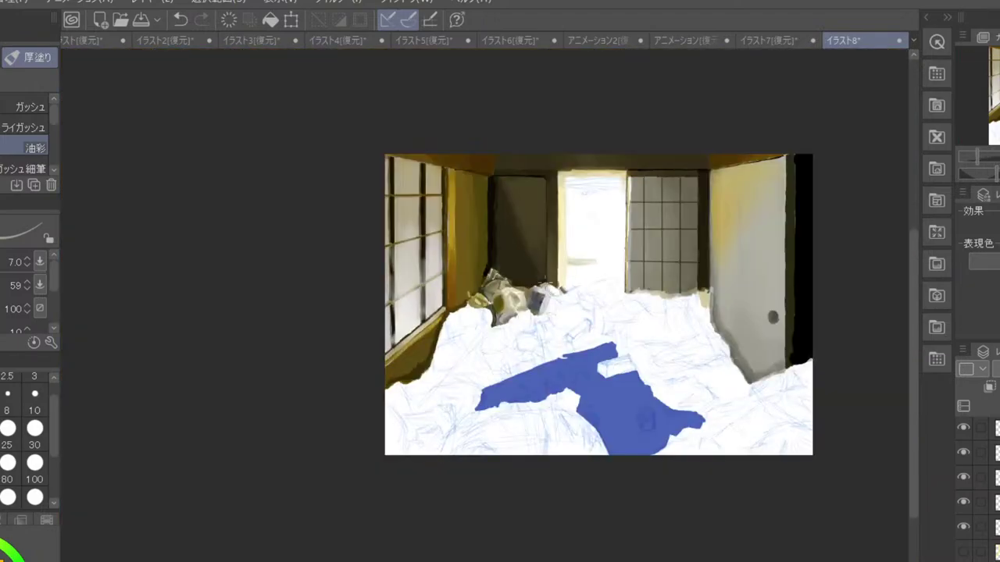
{"action": "scroll", "coordinate": [547, 289], "scroll_direction": "up", "scroll_amount": 5}
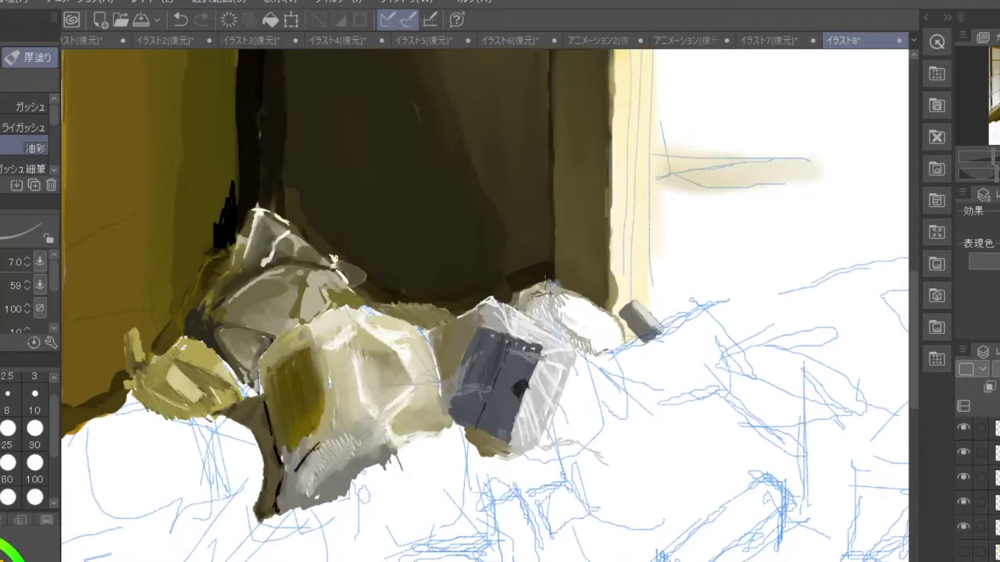
{"action": "left_click_drag", "start_coordinate": [606, 336], "coordinate": [528, 412]}
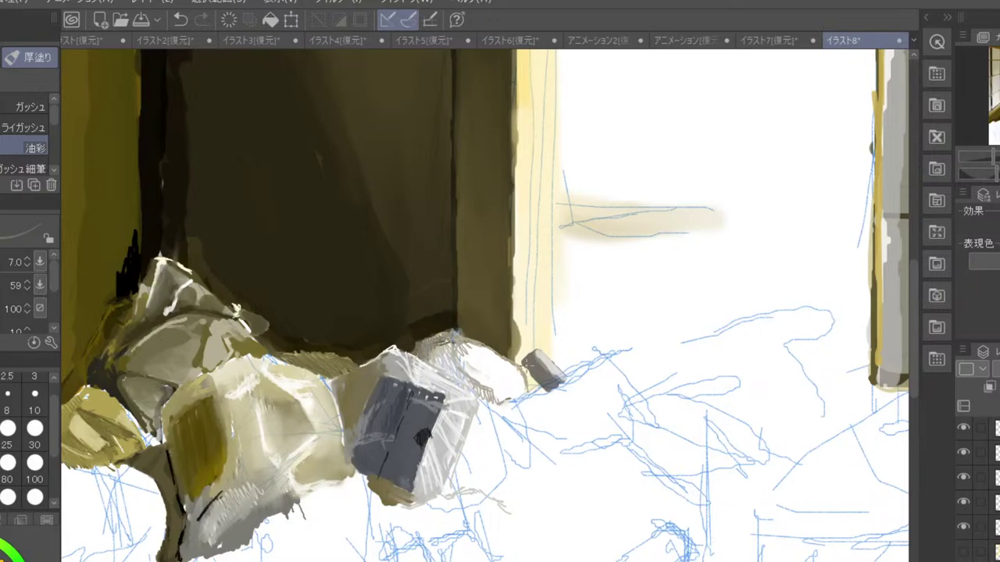
{"action": "left_click_drag", "start_coordinate": [491, 397], "coordinate": [528, 383]}
{"action": "scroll", "coordinate": [495, 350], "scroll_direction": "down", "scroll_amount": 3}
{"action": "scroll", "coordinate": [495, 350], "scroll_direction": "up", "scroll_amount": 3}
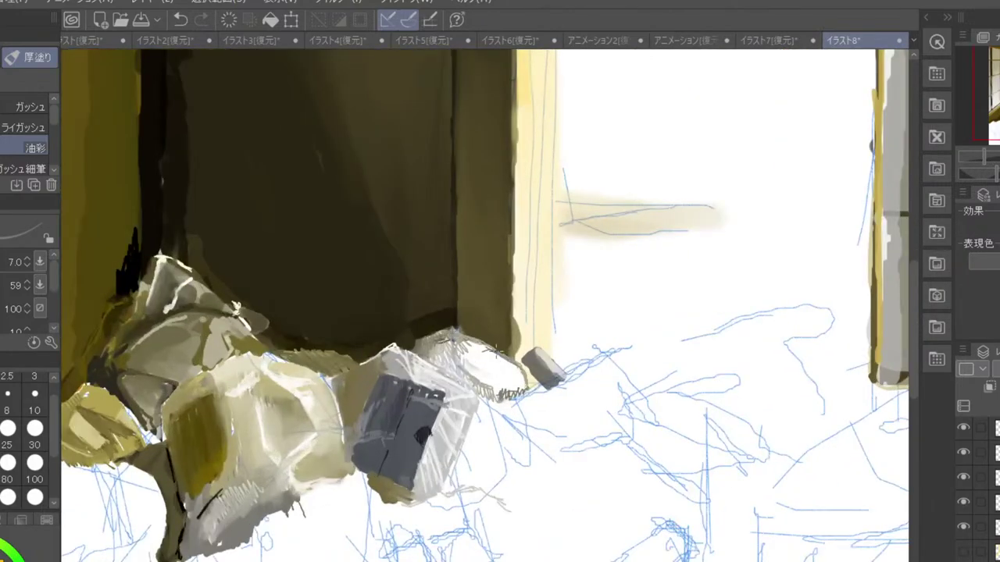
- Clean up the upper edge of the white rubbish piece with the multi-layer eraser and the hard eraser at size 30
{"action": "scroll", "coordinate": [495, 349], "scroll_direction": "up", "scroll_amount": 2}
{"action": "key", "text": "e"}
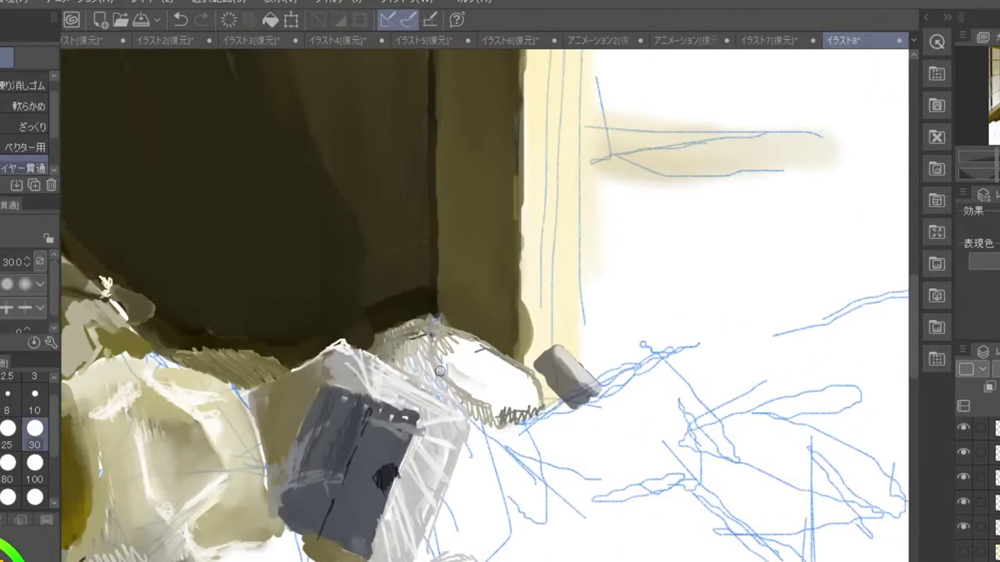
{"action": "left_click_drag", "start_coordinate": [496, 360], "coordinate": [529, 380]}
{"action": "scroll", "coordinate": [53, 127], "scroll_direction": "up", "scroll_amount": 1}
{"action": "left_click", "coordinate": [35, 82]}
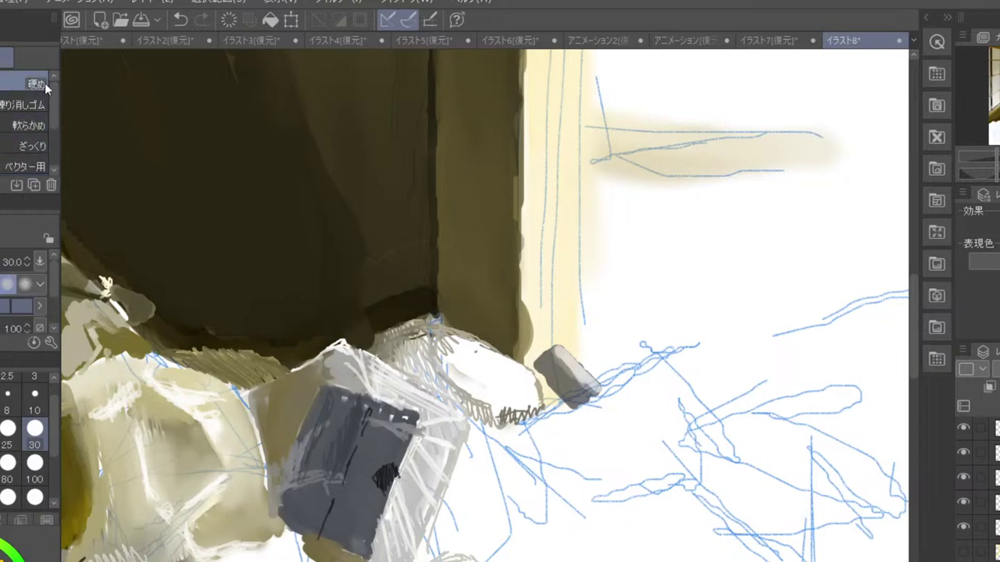
{"action": "left_click_drag", "start_coordinate": [487, 353], "coordinate": [532, 381]}
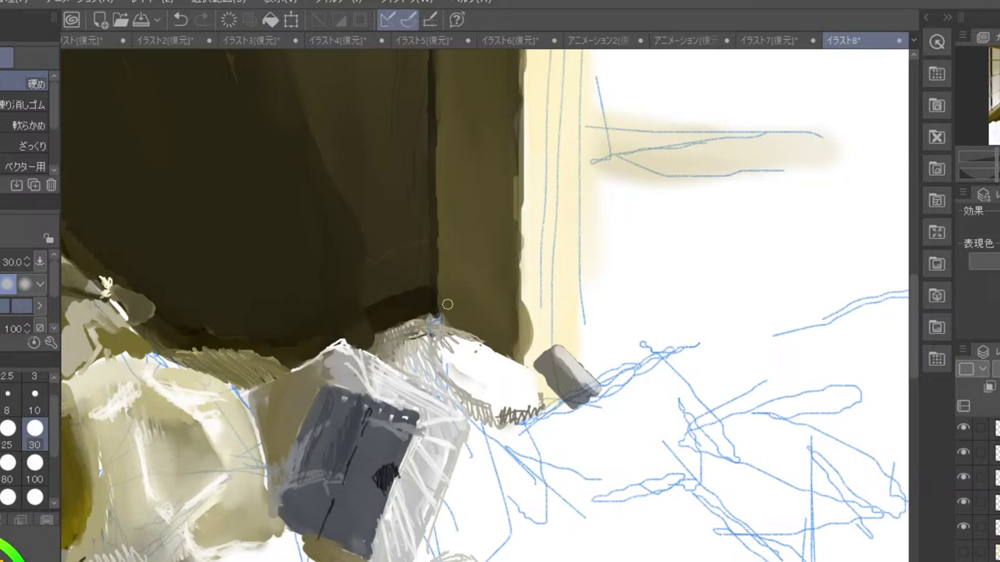
- Soften the hatching along the lower edge of the white rubbish piece with color blending at size 15
{"action": "key", "text": "j"}
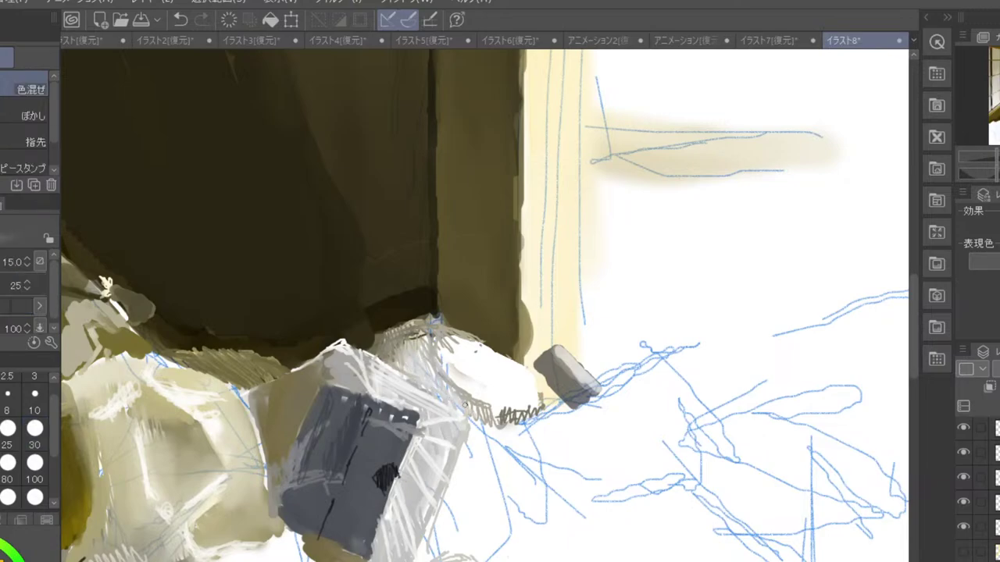
{"action": "left_click_drag", "start_coordinate": [484, 417], "coordinate": [528, 420]}
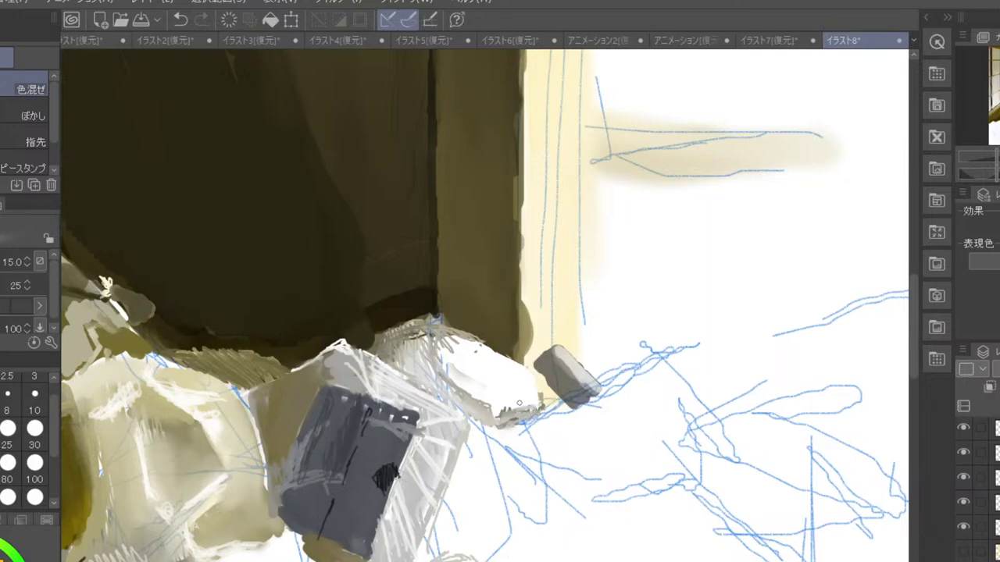
{"action": "scroll", "coordinate": [504, 369], "scroll_direction": "down", "scroll_amount": 2}
{"action": "scroll", "coordinate": [456, 438], "scroll_direction": "up", "scroll_amount": 1}
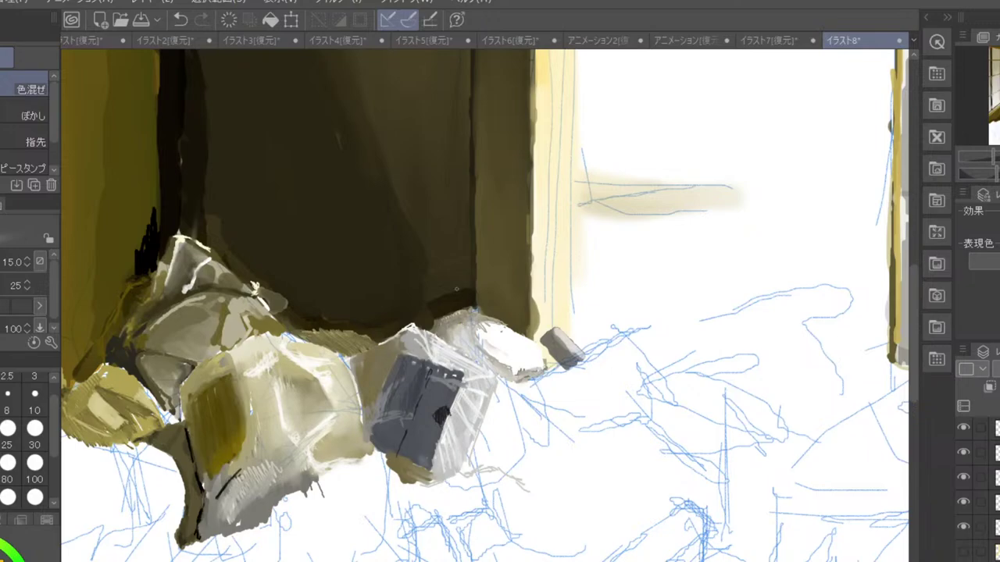
- Undo a first edge stroke and redraw a light outline along the top and near side of the white rubbish piece with the oil brush
{"action": "key", "text": "b"}
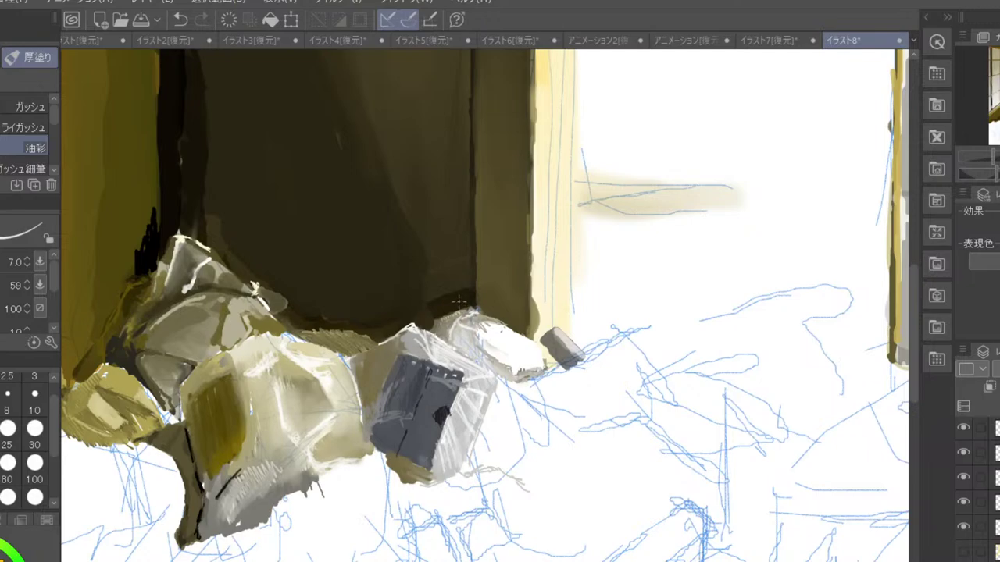
{"action": "left_click_drag", "start_coordinate": [440, 318], "coordinate": [470, 310]}
{"action": "key", "text": "ctrl+z"}
{"action": "scroll", "coordinate": [469, 299], "scroll_direction": "up", "scroll_amount": 2}
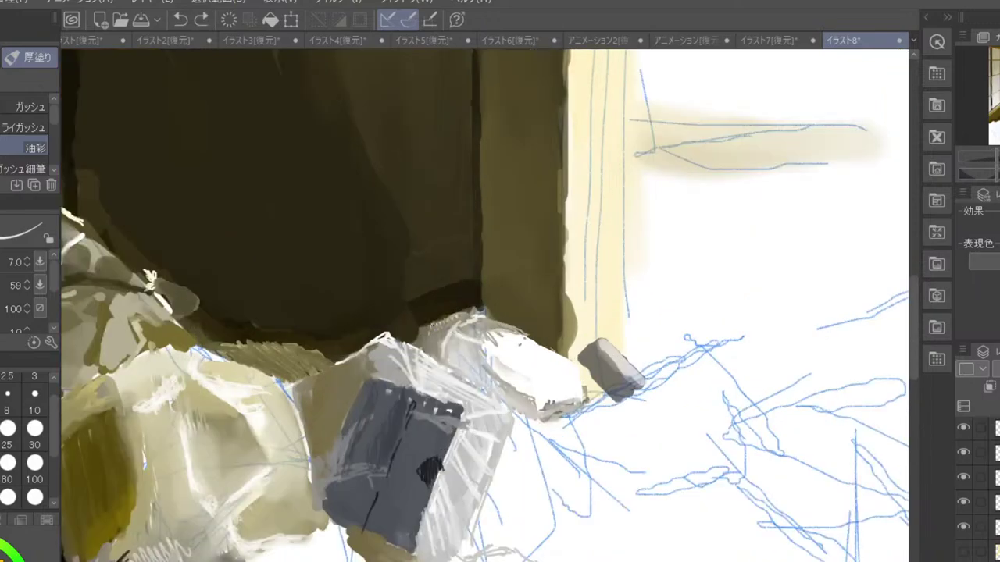
{"action": "left_click_drag", "start_coordinate": [433, 326], "coordinate": [479, 308]}
{"action": "mouse_move", "coordinate": [419, 346]}
{"action": "left_mouse_down"}
{"action": "mouse_move", "coordinate": [419, 329]}
{"action": "mouse_move", "coordinate": [432, 325]}
{"action": "left_mouse_up"}
{"action": "scroll", "coordinate": [444, 323], "scroll_direction": "down", "scroll_amount": 5}
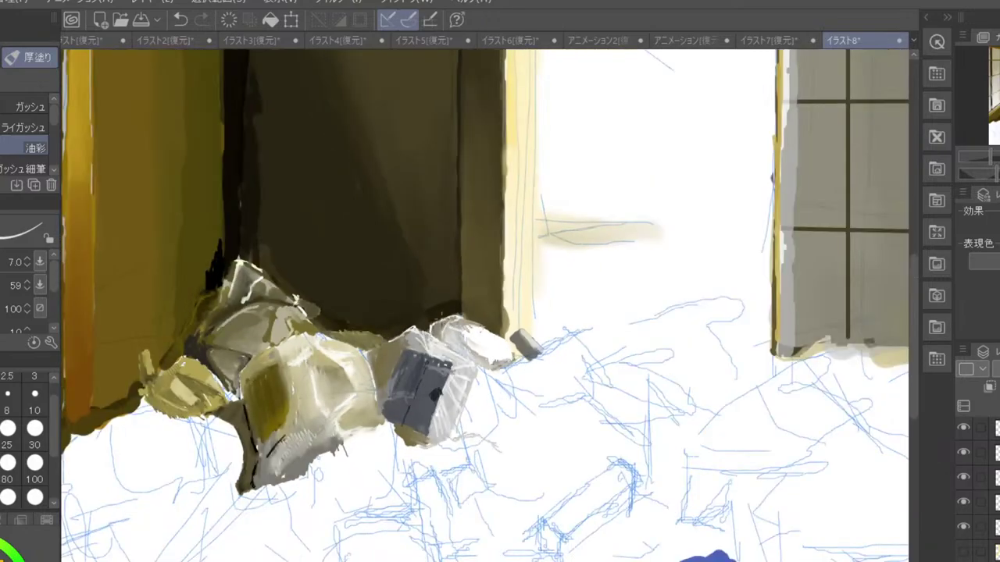
{"action": "scroll", "coordinate": [443, 325], "scroll_direction": "down", "scroll_amount": 2}
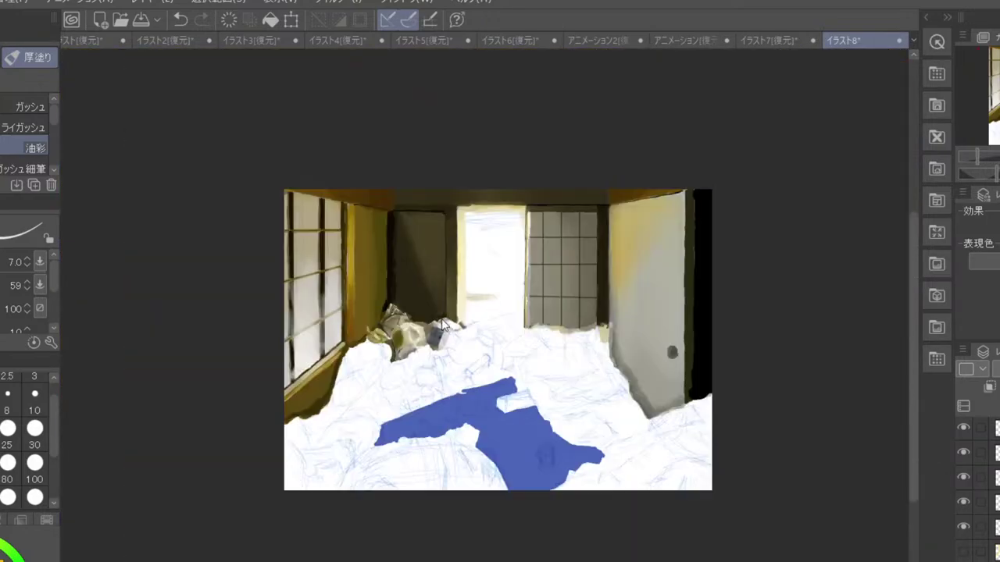
{"action": "scroll", "coordinate": [443, 325], "scroll_direction": "up", "scroll_amount": 6}
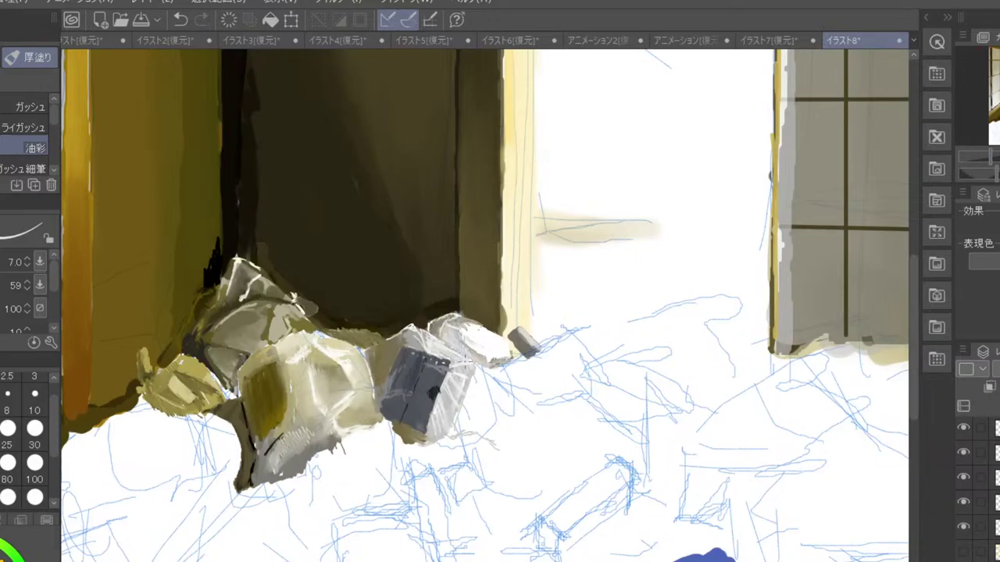
{"action": "scroll", "coordinate": [442, 386], "scroll_direction": "up", "scroll_amount": 2}
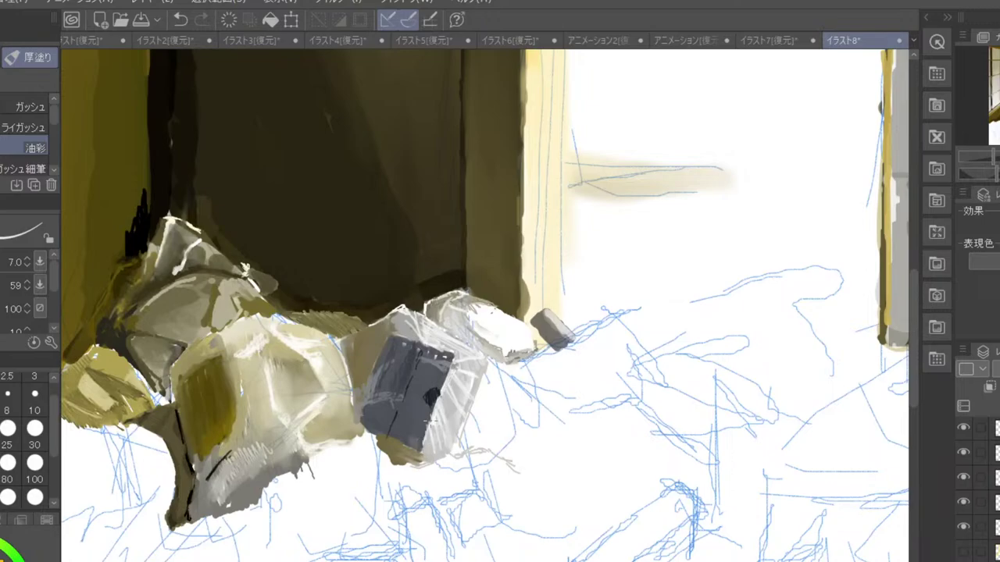
- Add light strokes along the edge of the slate panel and the outer side of its piece, undoing a stroke on the lower edge
{"action": "left_click_drag", "start_coordinate": [429, 421], "coordinate": [419, 453]}
{"action": "left_click_drag", "start_coordinate": [447, 371], "coordinate": [420, 453]}
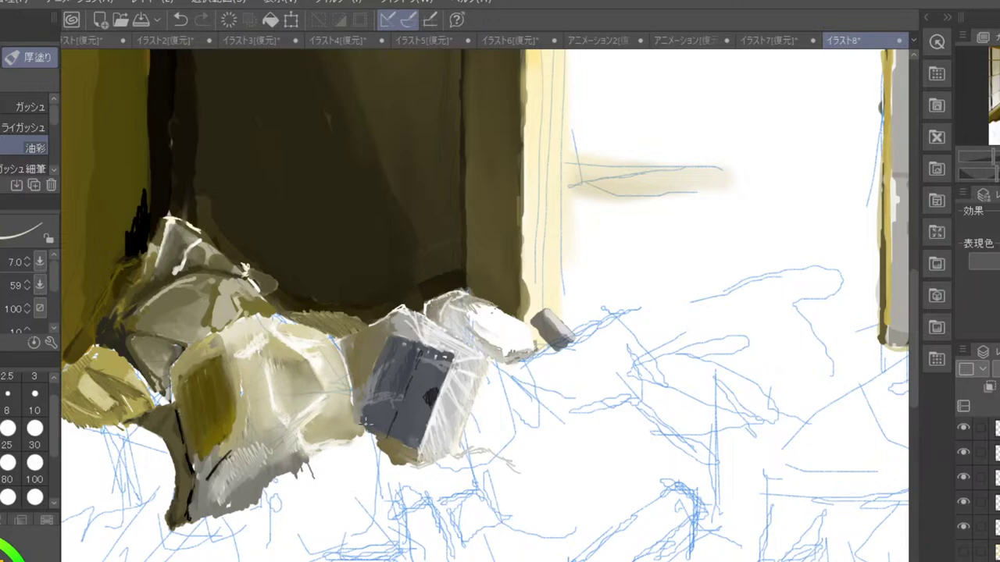
{"action": "left_click_drag", "start_coordinate": [367, 423], "coordinate": [396, 450]}
{"action": "key", "text": "ctrl+z"}
{"action": "left_click_drag", "start_coordinate": [469, 408], "coordinate": [477, 390]}
{"action": "scroll", "coordinate": [487, 367], "scroll_direction": "down", "scroll_amount": 5}
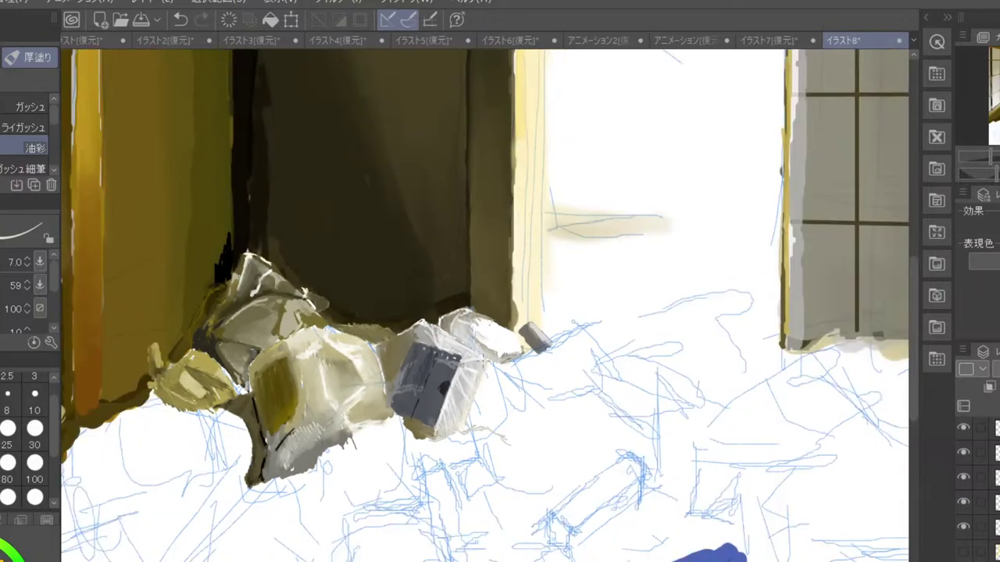
{"action": "scroll", "coordinate": [484, 363], "scroll_direction": "down", "scroll_amount": 3}
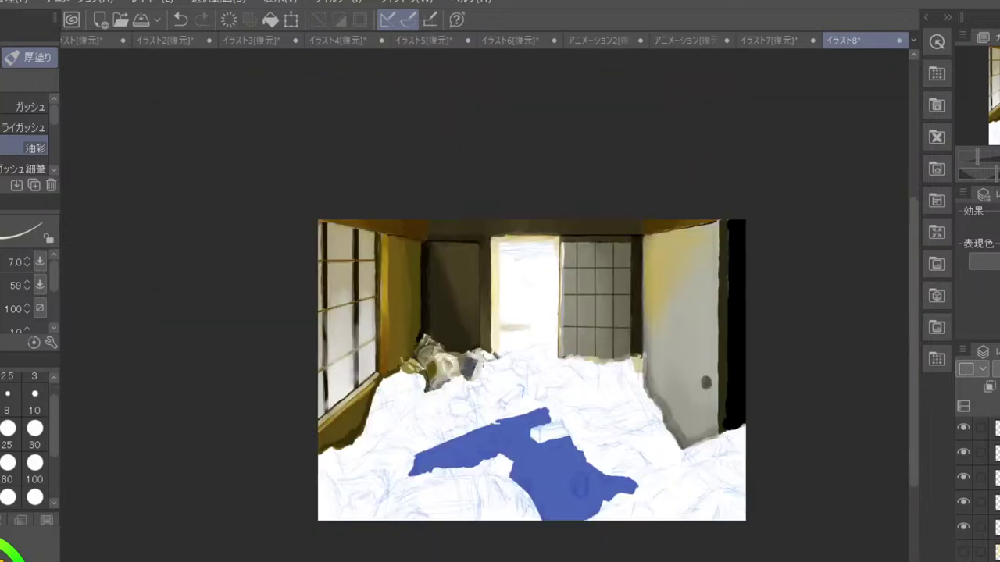
{"action": "scroll", "coordinate": [486, 364], "scroll_direction": "up", "scroll_amount": 3}
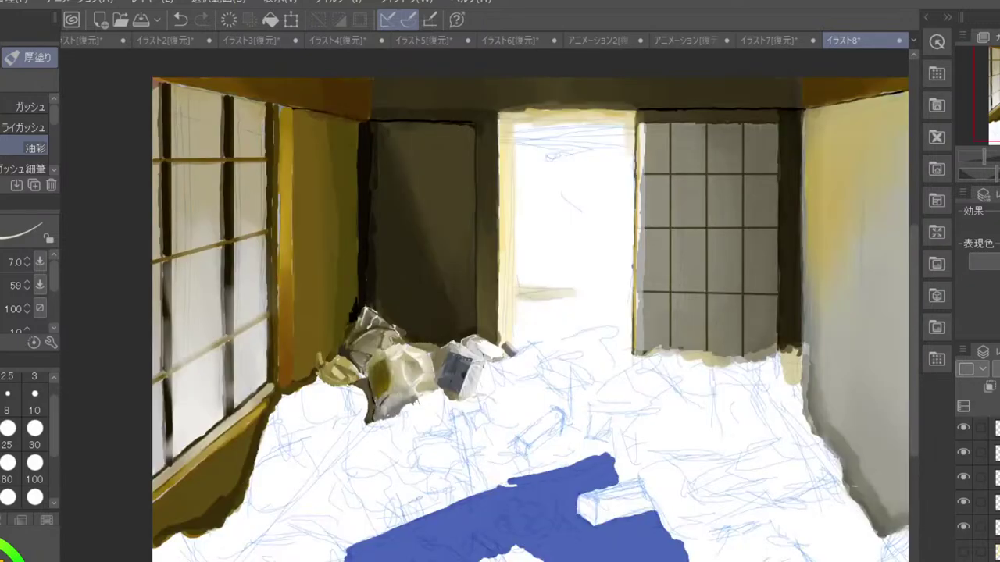
{"action": "scroll", "coordinate": [487, 367], "scroll_direction": "down", "scroll_amount": 3}
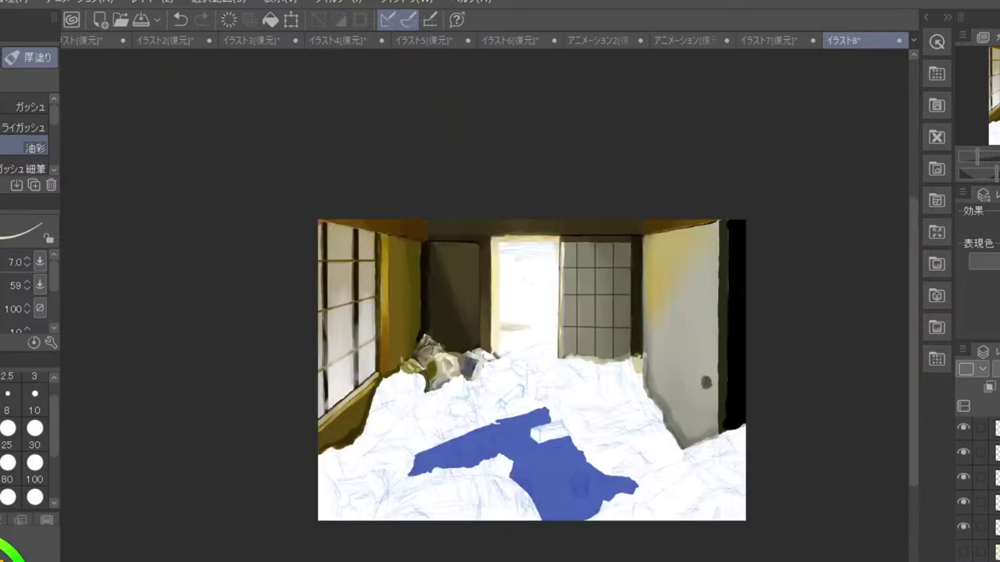
{"action": "scroll", "coordinate": [487, 367], "scroll_direction": "up", "scroll_amount": 5}
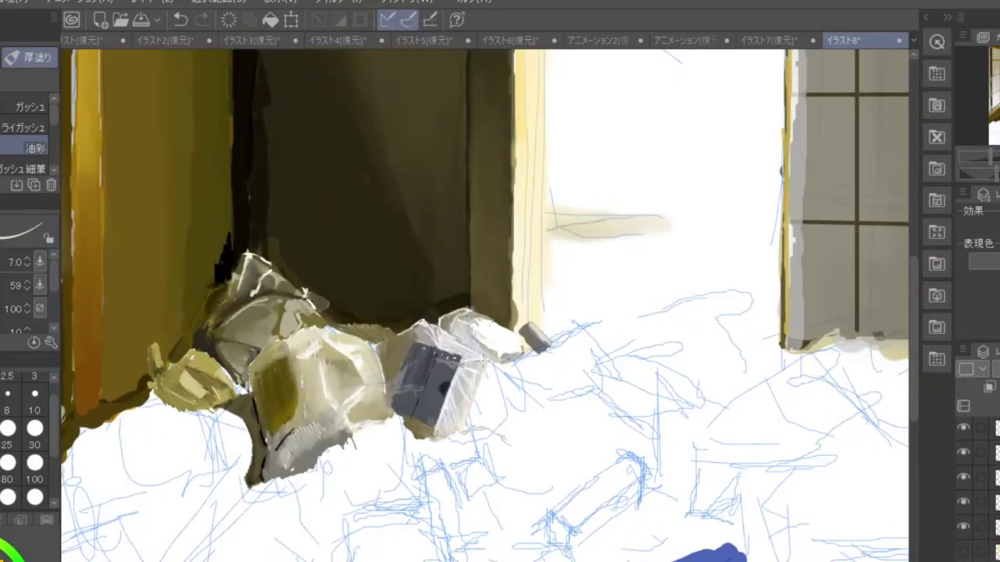
{"action": "left_click_drag", "start_coordinate": [296, 394], "coordinate": [419, 561]}
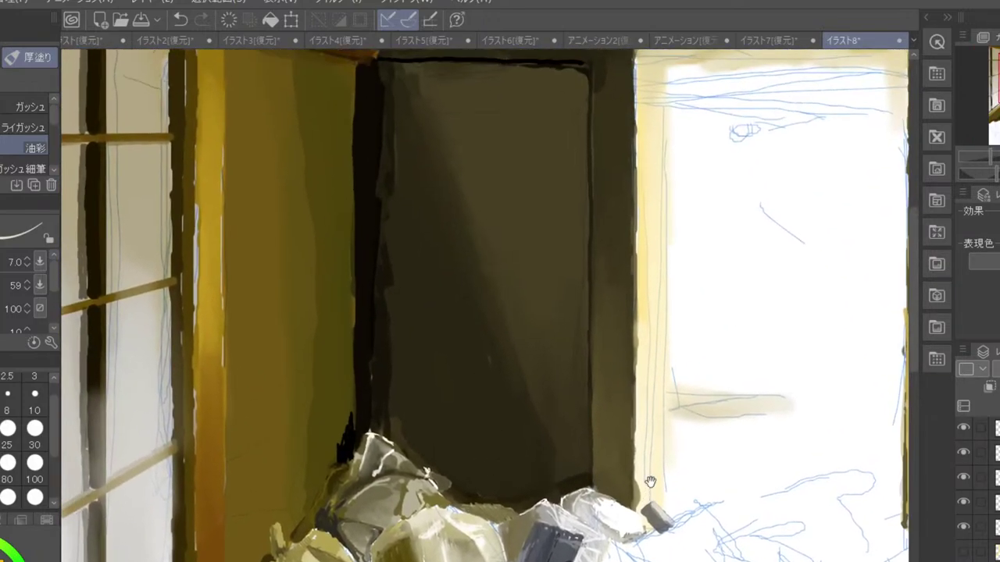
- Sketch thin pale yellow outlines for a new rubbish piece beside the slate-panelled one with the oil brush at size 7
{"action": "scroll", "coordinate": [649, 481], "scroll_direction": "down", "scroll_amount": 5}
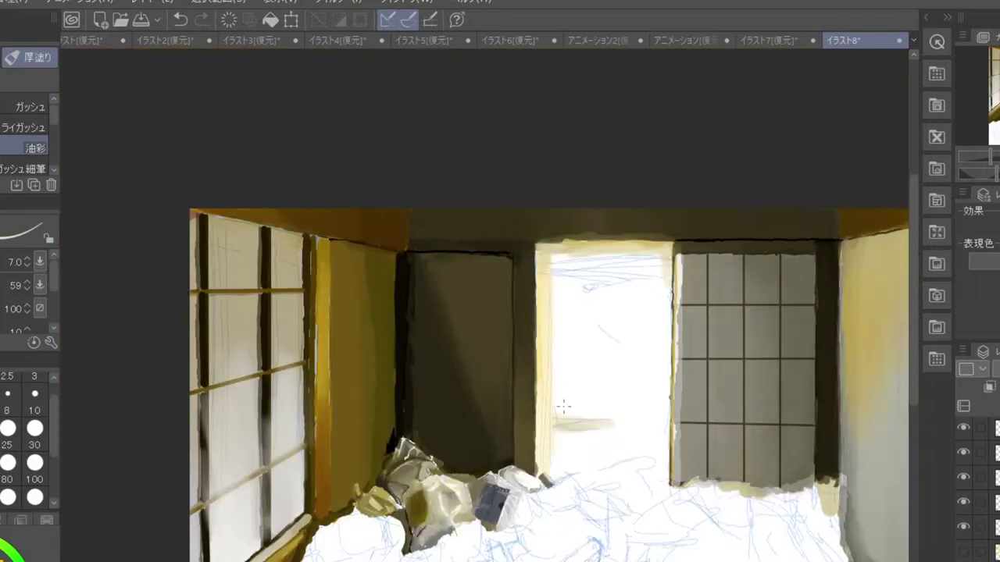
{"action": "scroll", "coordinate": [563, 405], "scroll_direction": "down", "scroll_amount": 2}
{"action": "scroll", "coordinate": [571, 424], "scroll_direction": "up", "scroll_amount": 3}
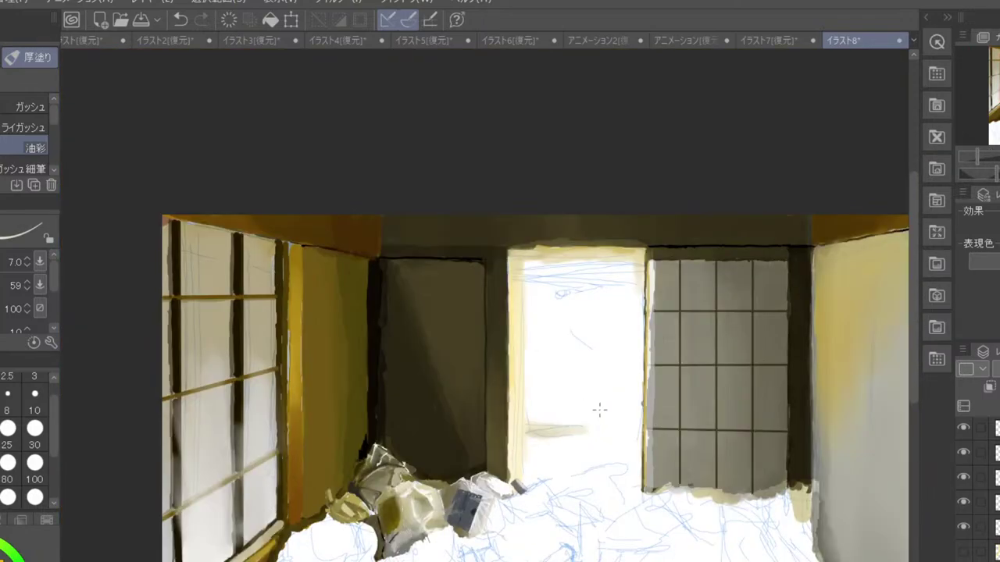
{"action": "left_click_drag", "start_coordinate": [556, 462], "coordinate": [493, 426]}
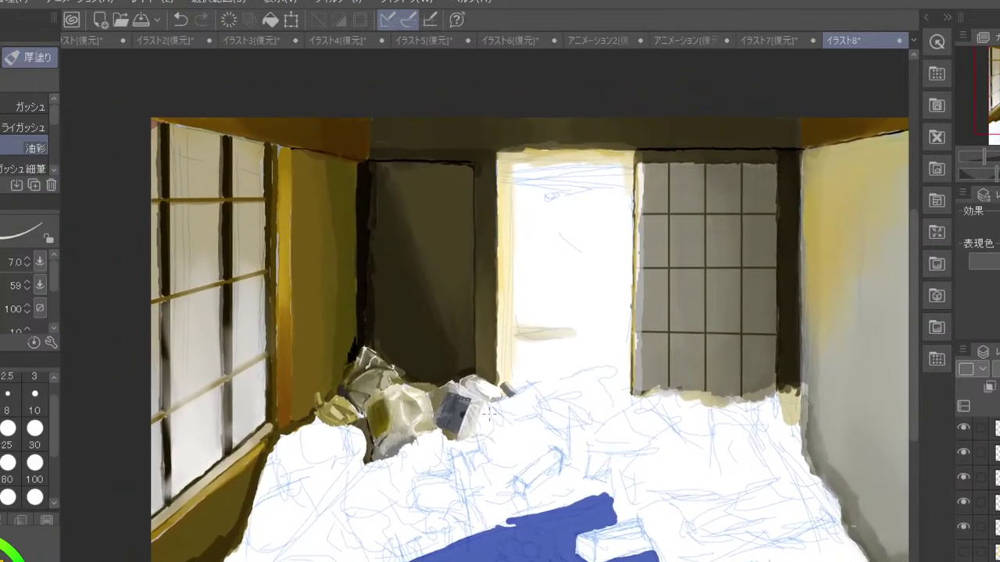
{"action": "scroll", "coordinate": [594, 308], "scroll_direction": "up", "scroll_amount": 3}
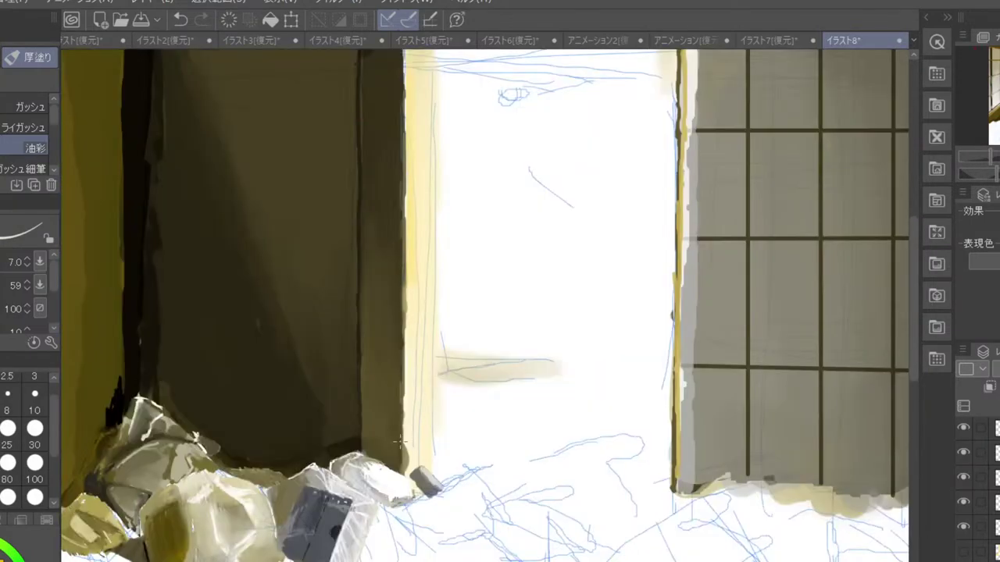
{"action": "left_click_drag", "start_coordinate": [490, 503], "coordinate": [411, 441]}
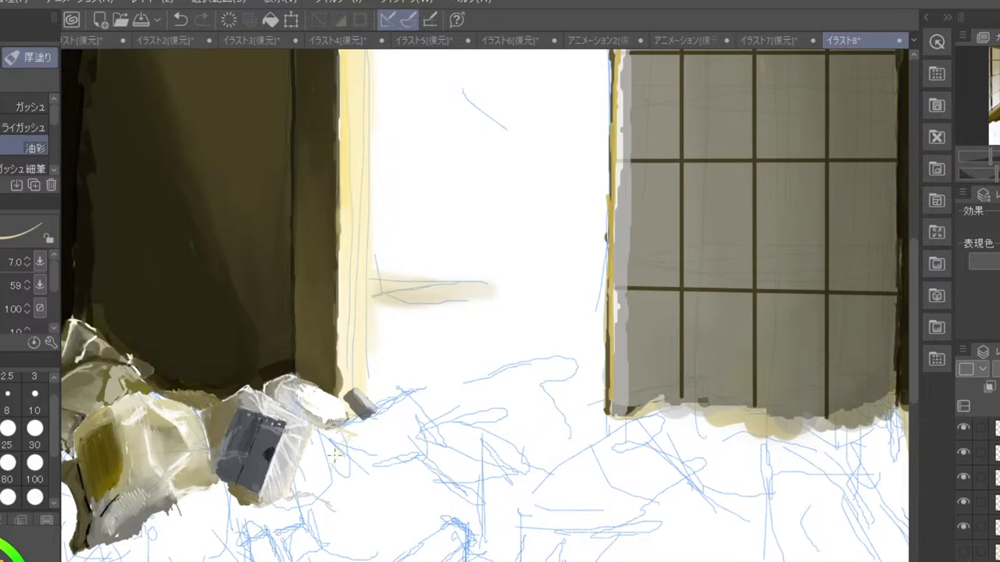
{"action": "left_click_drag", "start_coordinate": [323, 470], "coordinate": [332, 507]}
{"action": "mouse_move", "coordinate": [357, 427]}
{"action": "left_mouse_down"}
{"action": "mouse_move", "coordinate": [414, 435]}
{"action": "mouse_move", "coordinate": [386, 417]}
{"action": "mouse_move", "coordinate": [426, 444]}
{"action": "left_mouse_up"}
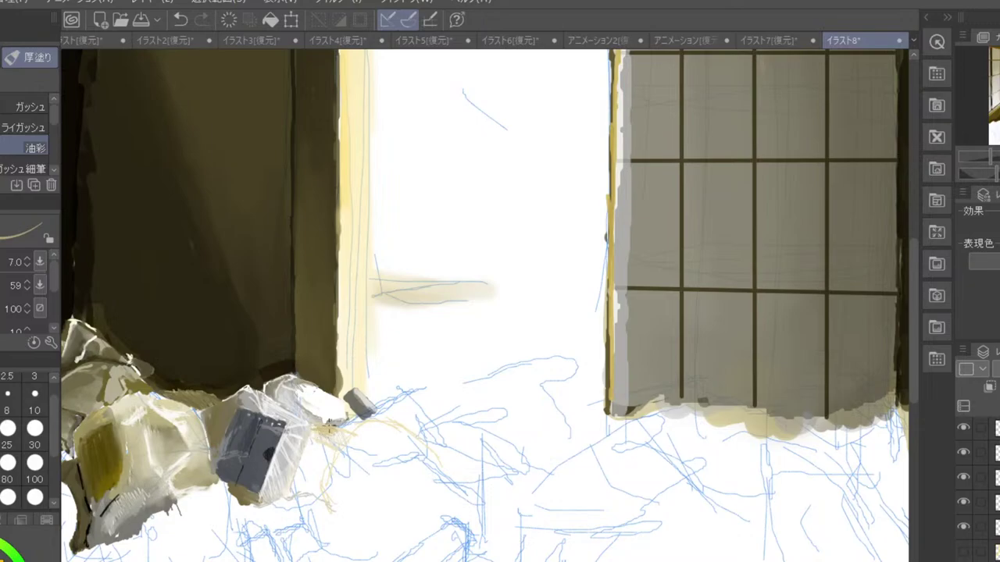
- Hatch the new rubbish piece with short tan strokes on its upper part and near-black and grey strokes along its inner side
{"action": "left_click_drag", "start_coordinate": [309, 447], "coordinate": [330, 454]}
{"action": "left_click_drag", "start_coordinate": [311, 446], "coordinate": [338, 457]}
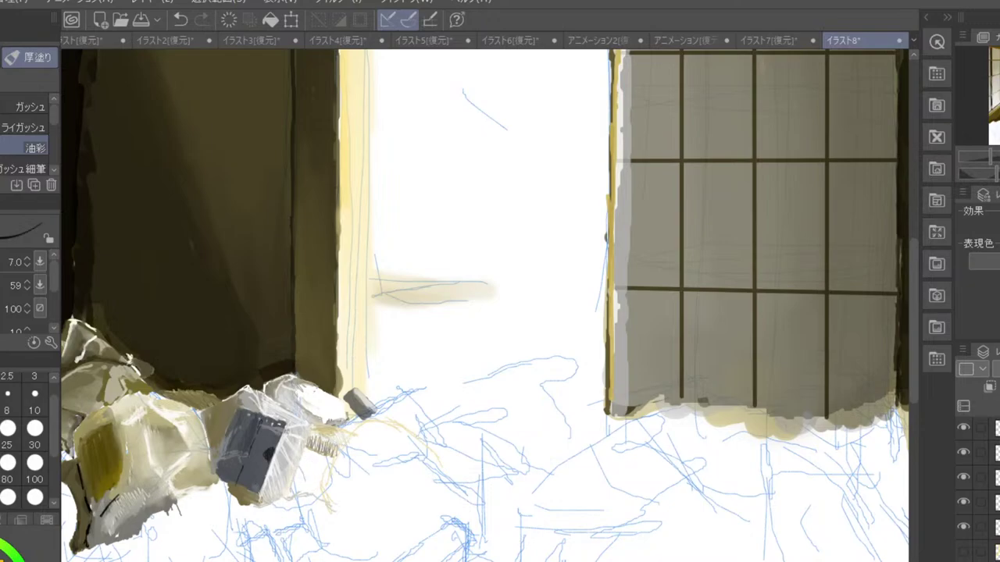
{"action": "mouse_move", "coordinate": [299, 476]}
{"action": "left_mouse_down"}
{"action": "mouse_move", "coordinate": [321, 478]}
{"action": "mouse_move", "coordinate": [296, 484]}
{"action": "mouse_move", "coordinate": [320, 477]}
{"action": "mouse_move", "coordinate": [308, 478]}
{"action": "left_mouse_up"}
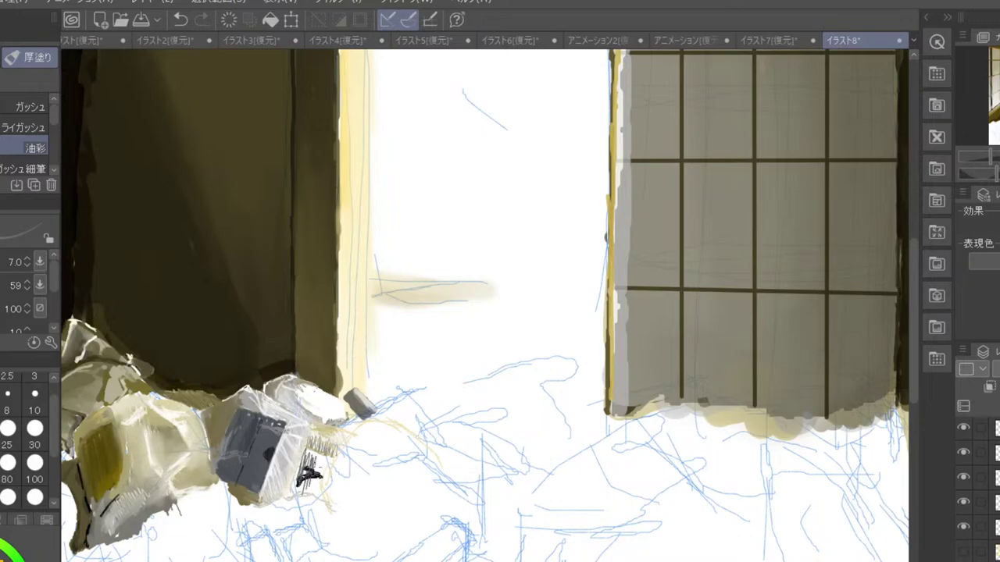
{"action": "left_click_drag", "start_coordinate": [326, 459], "coordinate": [326, 477]}
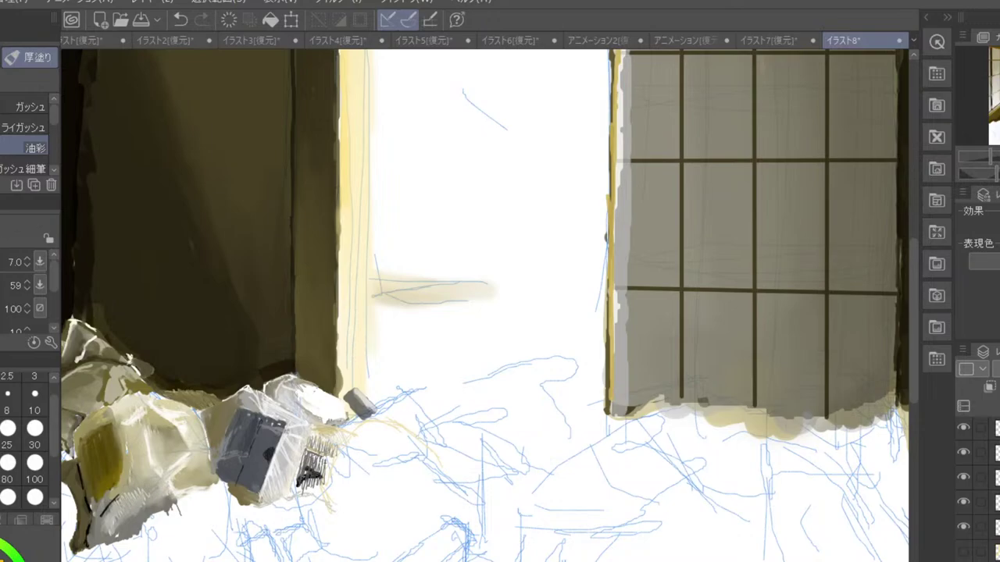
{"action": "mouse_move", "coordinate": [302, 452]}
{"action": "left_mouse_down"}
{"action": "mouse_move", "coordinate": [304, 469]}
{"action": "mouse_move", "coordinate": [323, 473]}
{"action": "left_mouse_up"}
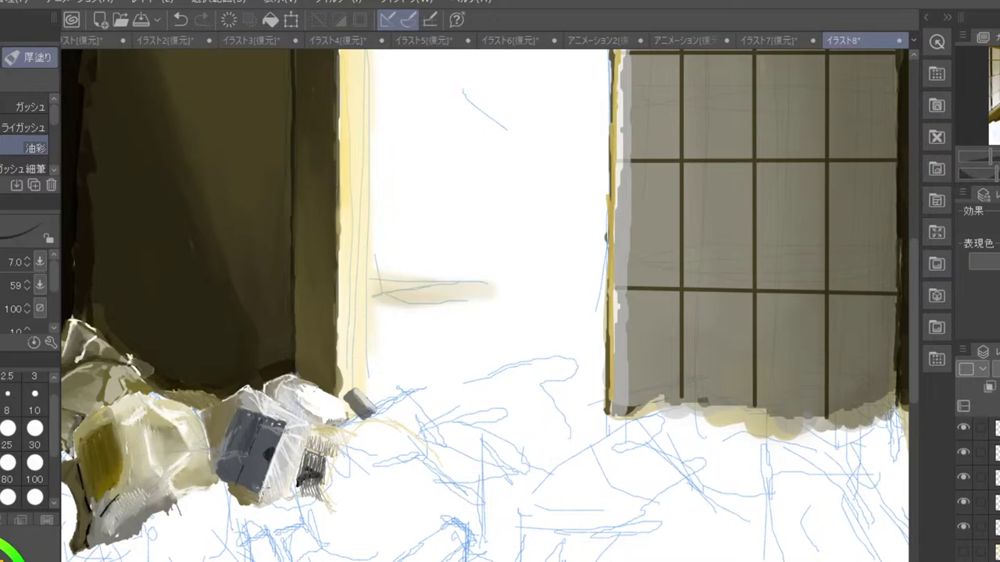
{"action": "mouse_move", "coordinate": [310, 486]}
{"action": "left_mouse_down"}
{"action": "mouse_move", "coordinate": [301, 497]}
{"action": "mouse_move", "coordinate": [308, 489]}
{"action": "mouse_move", "coordinate": [318, 498]}
{"action": "mouse_move", "coordinate": [297, 491]}
{"action": "left_mouse_up"}
- Soften the tan and dark hatching on the new small rubbish piece with color blending at size 15
{"action": "key", "text": "j"}
{"action": "mouse_move", "coordinate": [306, 490]}
{"action": "left_mouse_down"}
{"action": "mouse_move", "coordinate": [321, 498]}
{"action": "mouse_move", "coordinate": [309, 486]}
{"action": "mouse_move", "coordinate": [321, 466]}
{"action": "mouse_move", "coordinate": [306, 459]}
{"action": "mouse_move", "coordinate": [305, 470]}
{"action": "left_mouse_up"}
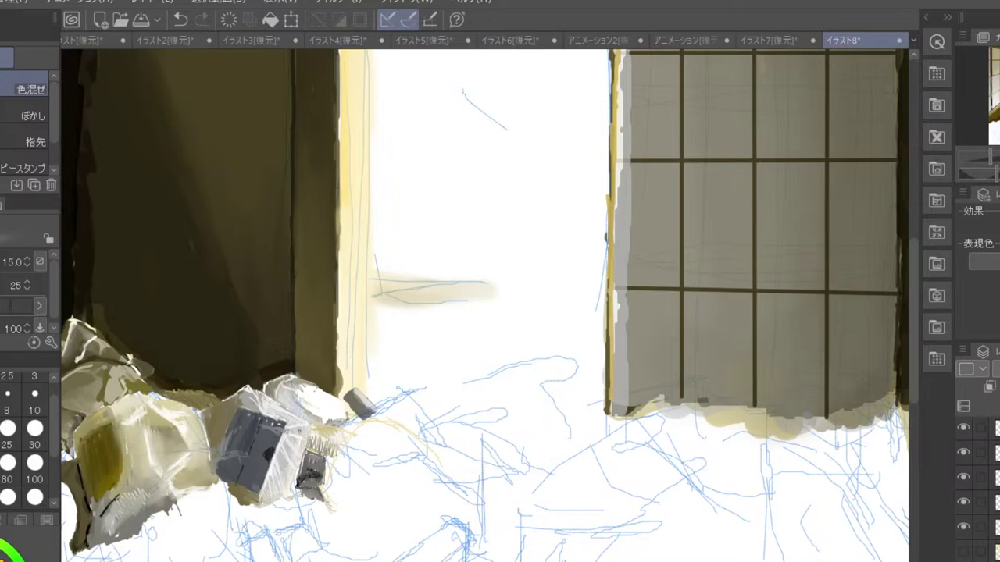
{"action": "left_click_drag", "start_coordinate": [327, 450], "coordinate": [320, 447]}
{"action": "scroll", "coordinate": [329, 426], "scroll_direction": "down", "scroll_amount": 5}
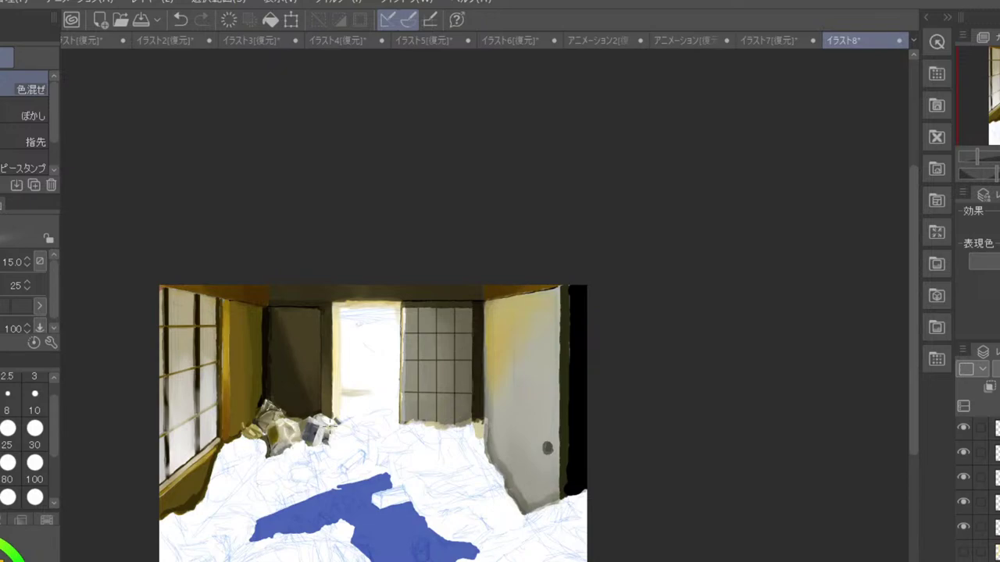
{"action": "scroll", "coordinate": [333, 433], "scroll_direction": "down", "scroll_amount": 2}
{"action": "scroll", "coordinate": [333, 433], "scroll_direction": "up", "scroll_amount": 2}
{"action": "scroll", "coordinate": [331, 429], "scroll_direction": "down", "scroll_amount": 2}
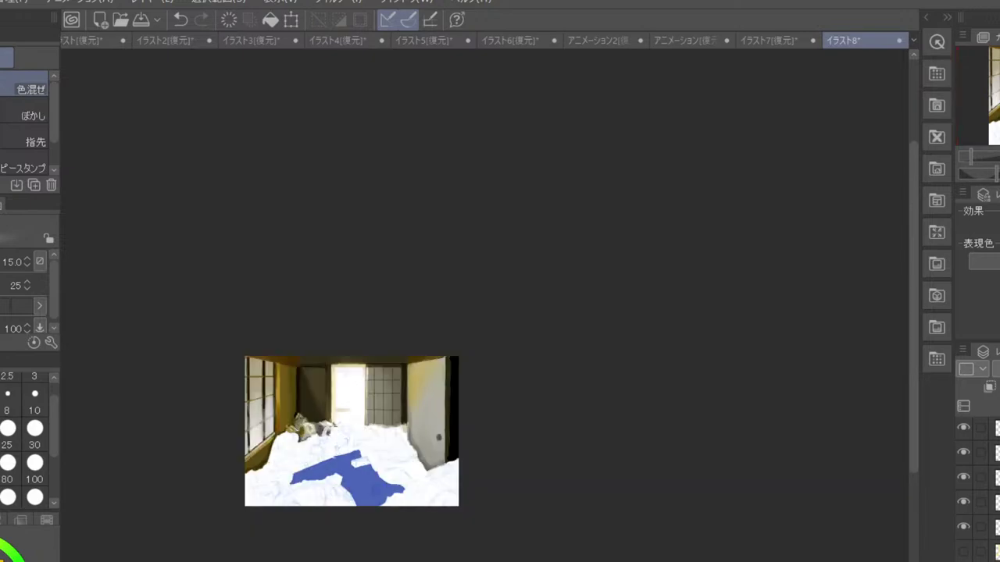
{"action": "scroll", "coordinate": [331, 431], "scroll_direction": "up", "scroll_amount": 6}
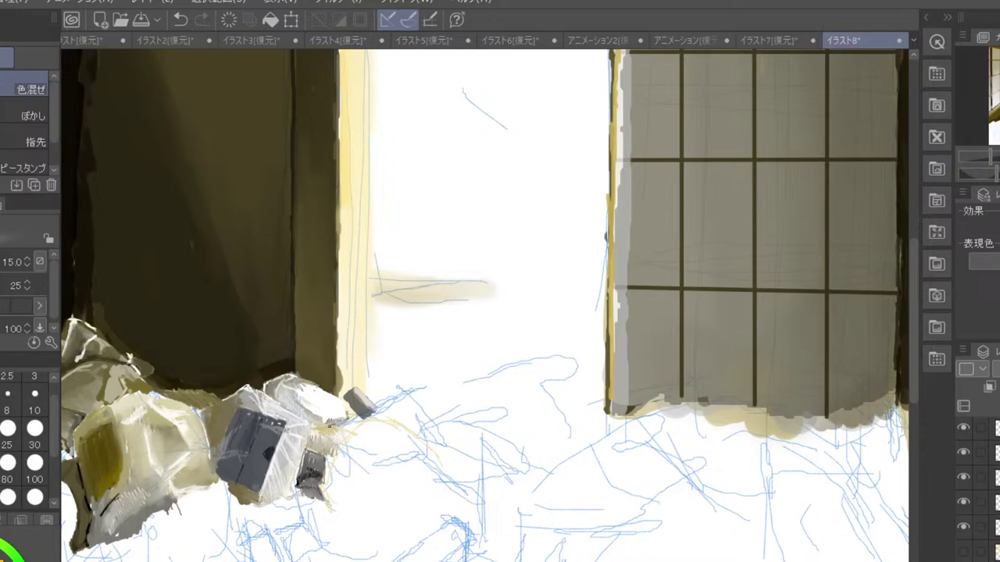
- Dab the dark side of the small rubbish piece with the oil brush at size 80, undoing the unwanted dabs
{"action": "left_click_drag", "start_coordinate": [357, 513], "coordinate": [379, 443]}
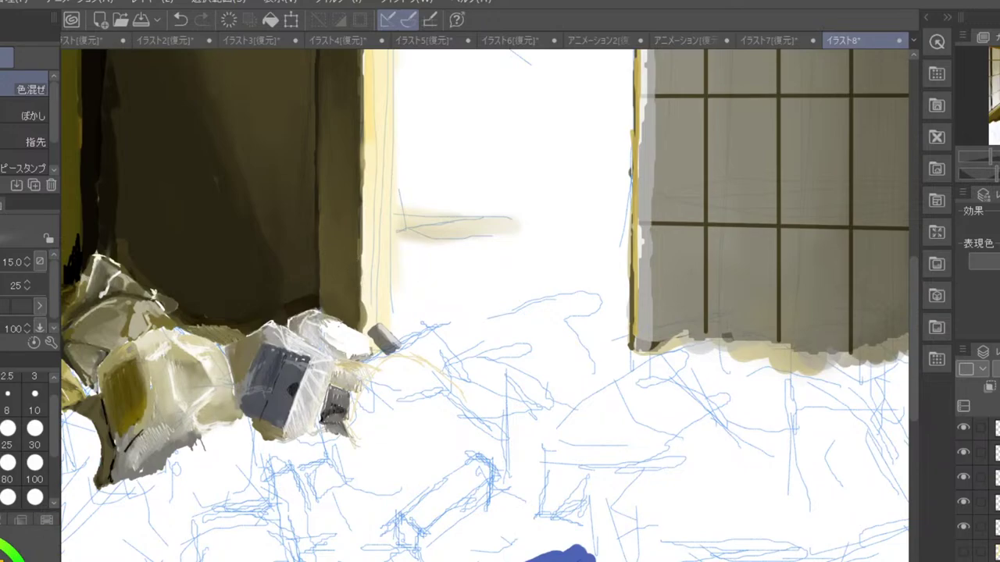
{"action": "scroll", "coordinate": [981, 484], "scroll_direction": "up", "scroll_amount": 3}
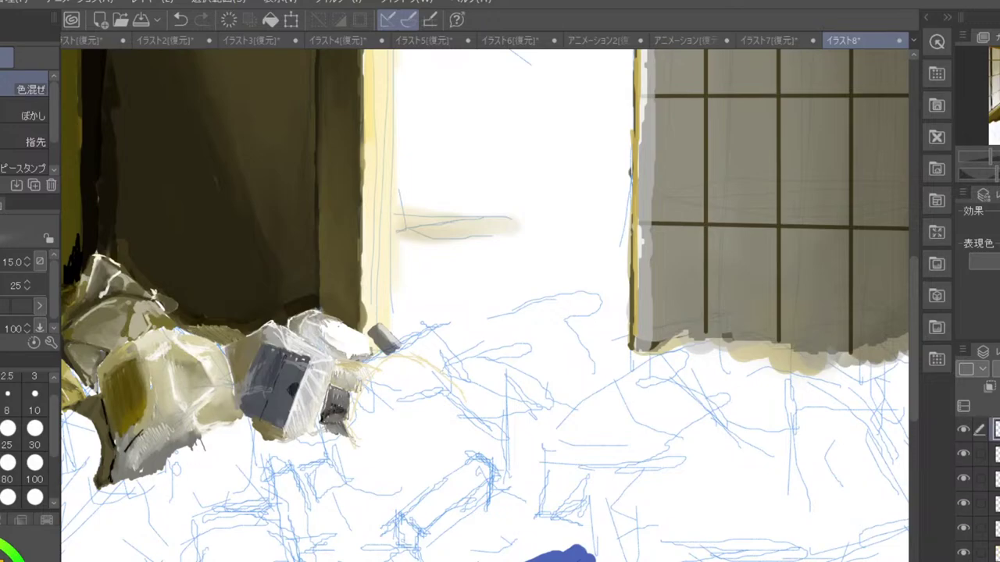
{"action": "left_click", "coordinate": [9, 466]}
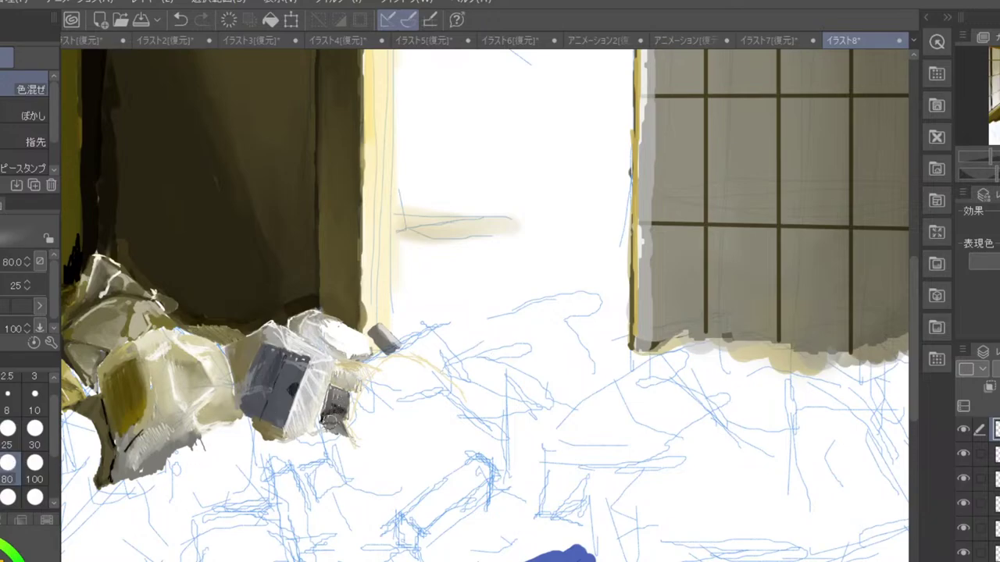
{"action": "key", "text": "b"}
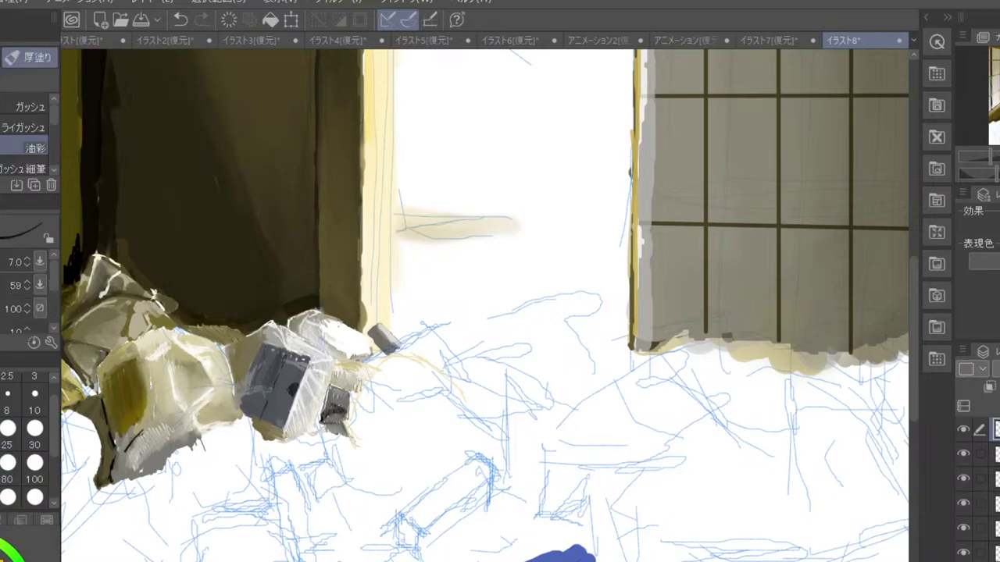
{"action": "left_click", "coordinate": [7, 463]}
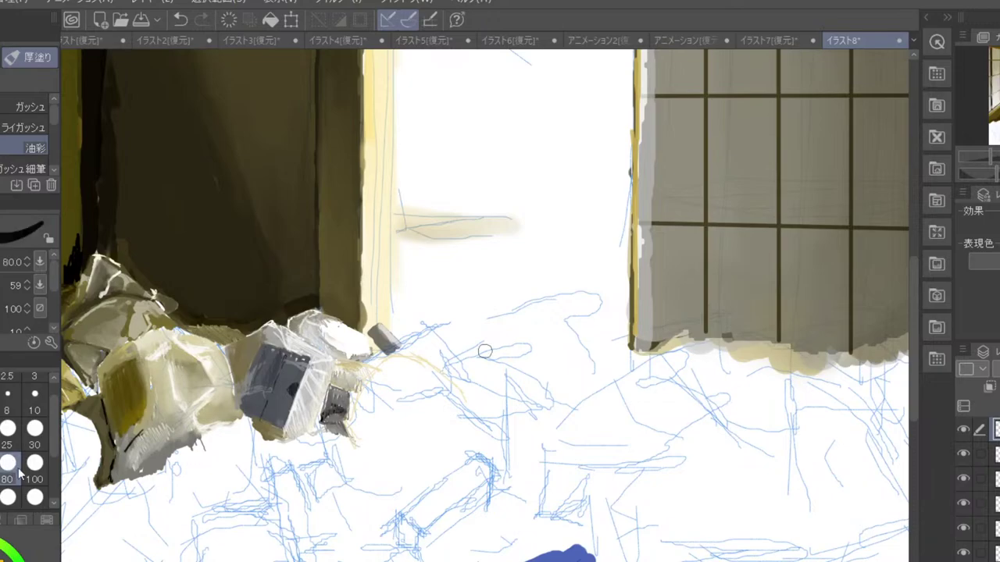
{"action": "mouse_move", "coordinate": [334, 400]}
{"action": "left_mouse_down"}
{"action": "mouse_move", "coordinate": [339, 414]}
{"action": "mouse_move", "coordinate": [339, 400]}
{"action": "left_mouse_up"}
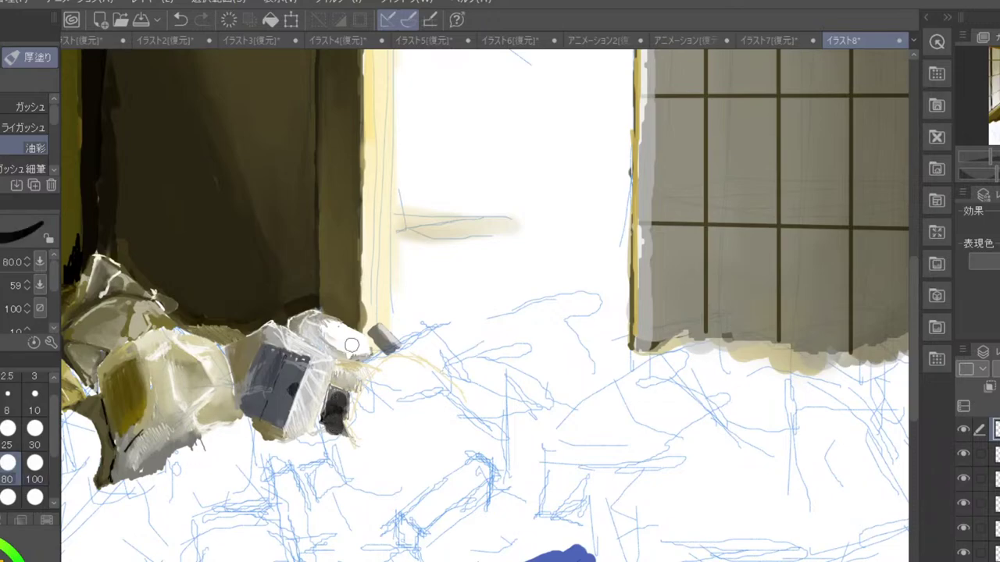
{"action": "key", "text": "ctrl+z"}
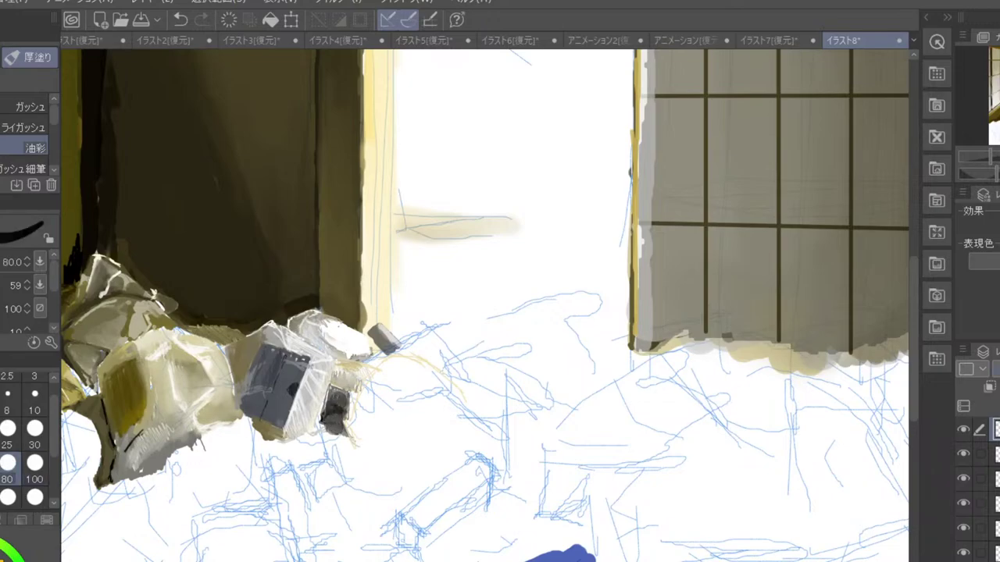
{"action": "mouse_move", "coordinate": [344, 385]}
{"action": "left_mouse_down"}
{"action": "mouse_move", "coordinate": [336, 396]}
{"action": "mouse_move", "coordinate": [344, 385]}
{"action": "left_mouse_up"}
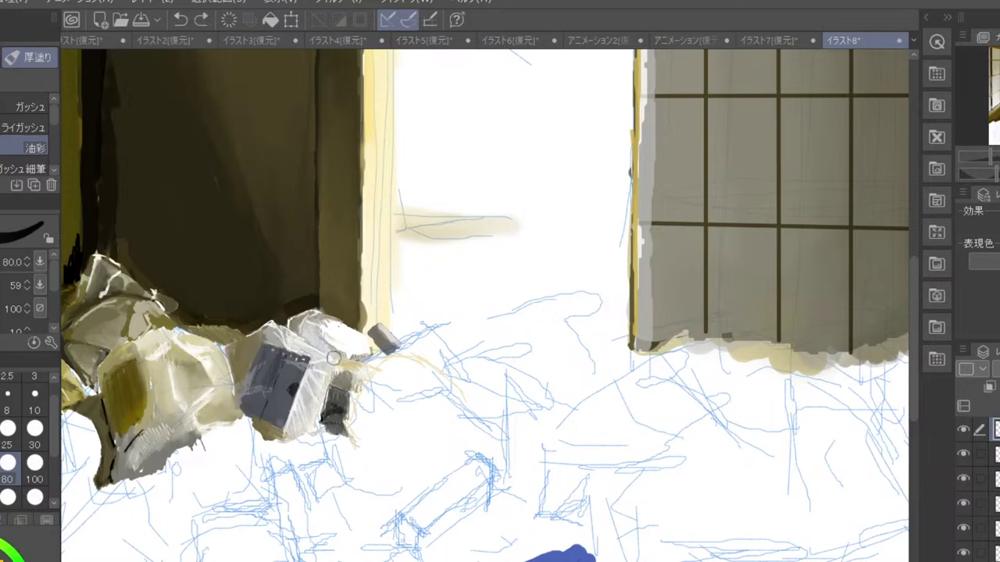
{"action": "key", "text": "ctrl+z"}
- Select the next layer down and stroke the dark side of the small rubbish piece with the oil brush at size 7
{"action": "left_click", "coordinate": [995, 453]}
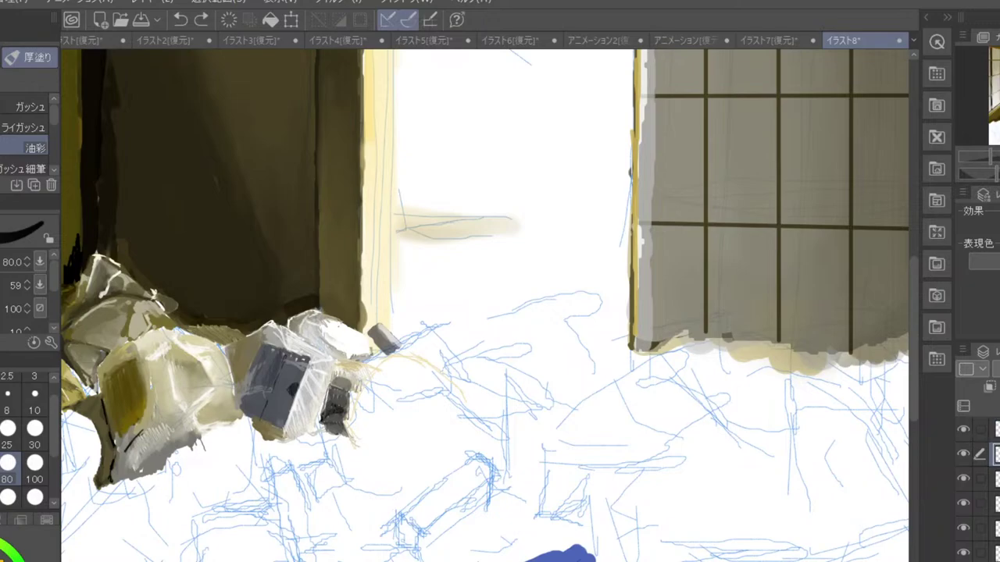
{"action": "left_click_drag", "start_coordinate": [3, 559], "coordinate": [4, 557]}
{"action": "scroll", "coordinate": [330, 406], "scroll_direction": "up", "scroll_amount": 1}
{"action": "scroll", "coordinate": [330, 406], "scroll_direction": "up", "scroll_amount": 1}
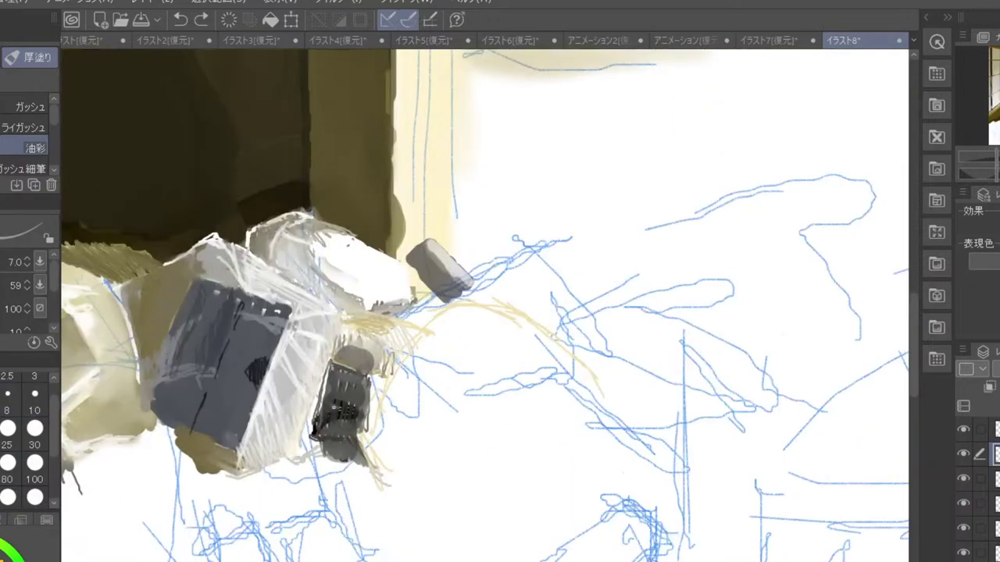
{"action": "mouse_move", "coordinate": [334, 409]}
{"action": "left_mouse_down"}
{"action": "mouse_move", "coordinate": [324, 400]}
{"action": "mouse_move", "coordinate": [316, 420]}
{"action": "left_mouse_up"}
- Add fine grey and dark strokes across the middle and upper part of the small piece's dark side
{"action": "scroll", "coordinate": [382, 306], "scroll_direction": "down", "scroll_amount": 2}
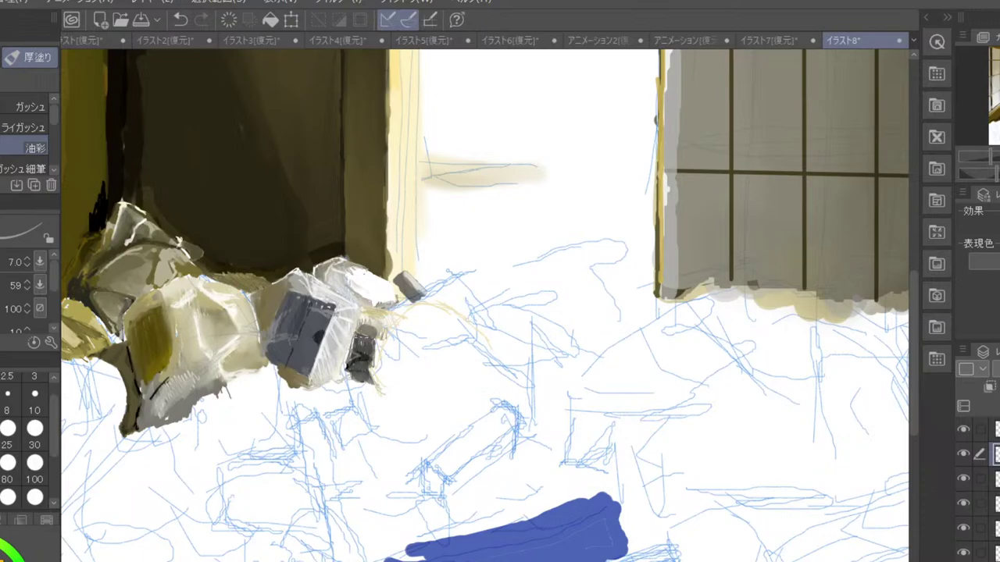
{"action": "left_click_drag", "start_coordinate": [357, 340], "coordinate": [372, 346]}
{"action": "left_click", "coordinate": [33, 417]}
{"action": "mouse_move", "coordinate": [365, 340]}
{"action": "left_mouse_down"}
{"action": "mouse_move", "coordinate": [357, 349]}
{"action": "mouse_move", "coordinate": [370, 352]}
{"action": "mouse_move", "coordinate": [362, 348]}
{"action": "mouse_move", "coordinate": [376, 335]}
{"action": "left_mouse_up"}
{"action": "scroll", "coordinate": [368, 327], "scroll_direction": "up", "scroll_amount": 3}
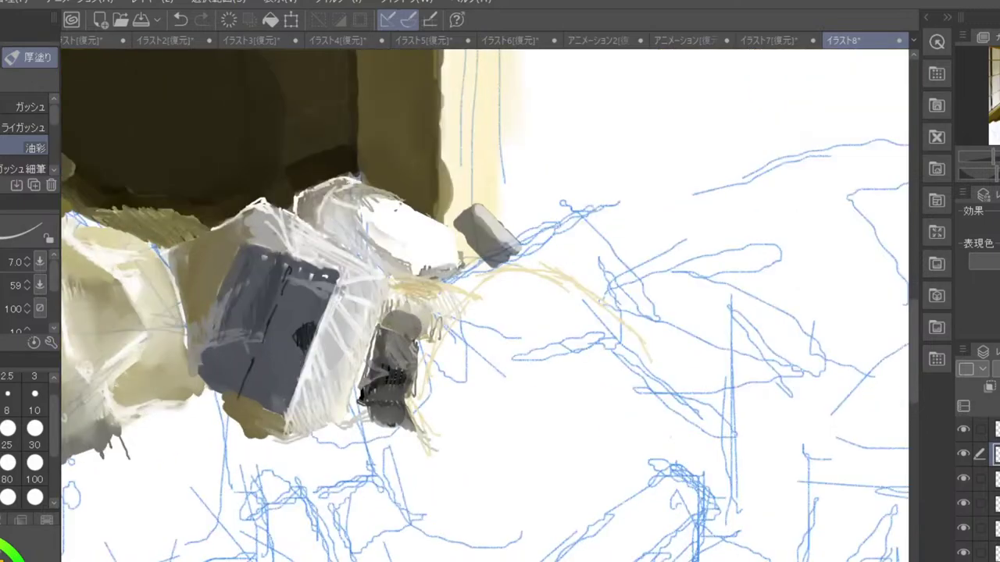
{"action": "mouse_move", "coordinate": [390, 331]}
{"action": "left_mouse_down"}
{"action": "mouse_move", "coordinate": [419, 312]}
{"action": "mouse_move", "coordinate": [385, 338]}
{"action": "mouse_move", "coordinate": [432, 327]}
{"action": "mouse_move", "coordinate": [405, 316]}
{"action": "left_mouse_up"}
- Draw pale yellow outline strokes across the sketch beyond the small piece and start brown strokes on its outer side
{"action": "scroll", "coordinate": [403, 317], "scroll_direction": "down", "scroll_amount": 3}
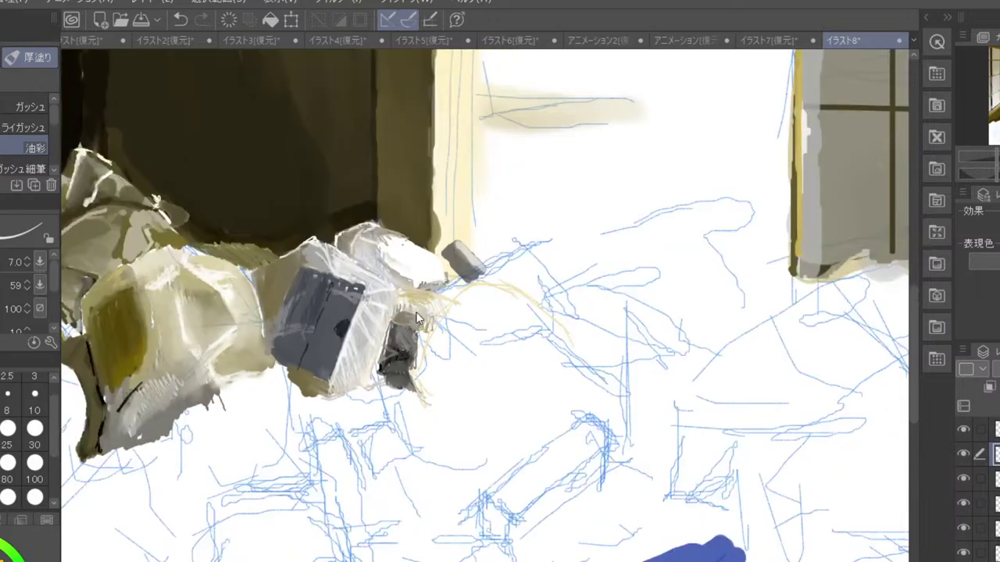
{"action": "scroll", "coordinate": [406, 320], "scroll_direction": "down", "scroll_amount": 3}
{"action": "scroll", "coordinate": [406, 320], "scroll_direction": "down", "scroll_amount": 2}
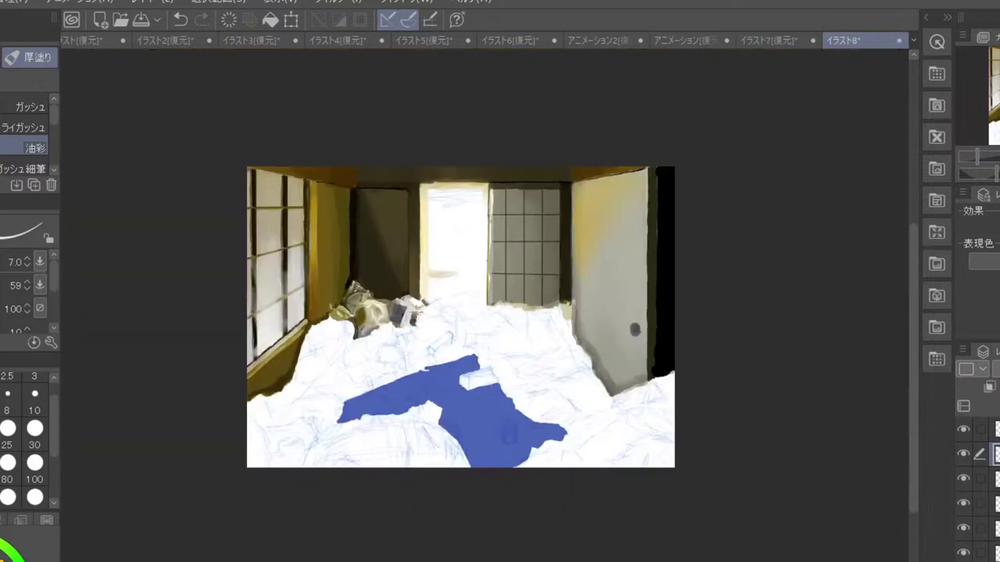
{"action": "scroll", "coordinate": [406, 321], "scroll_direction": "up", "scroll_amount": 2}
{"action": "scroll", "coordinate": [406, 320], "scroll_direction": "up", "scroll_amount": 2}
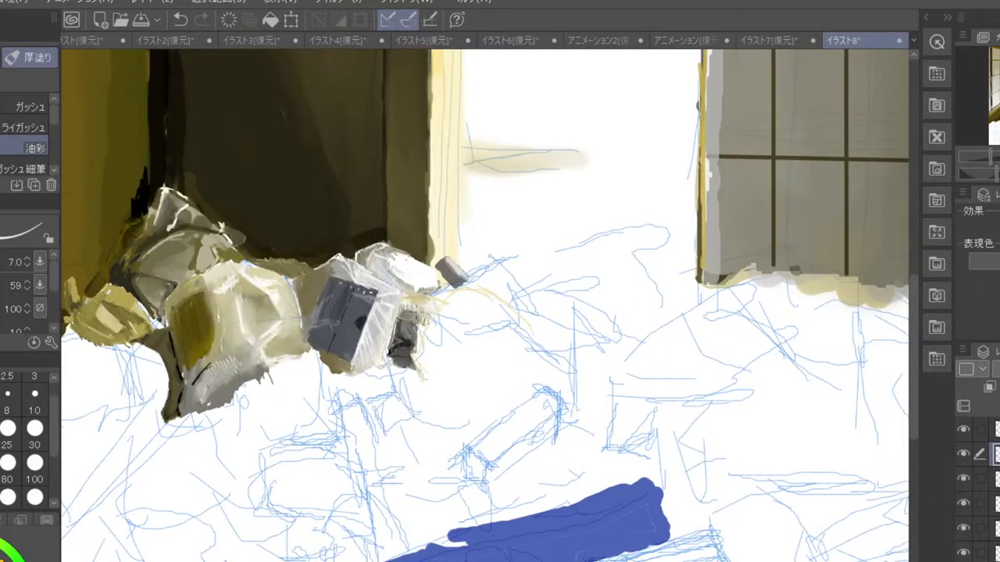
{"action": "scroll", "coordinate": [420, 319], "scroll_direction": "down", "scroll_amount": 4}
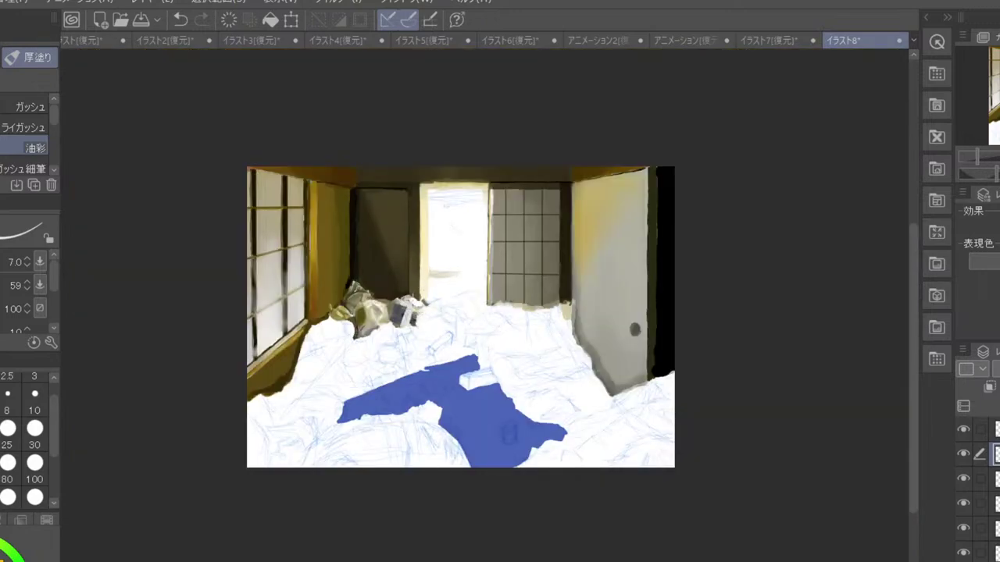
{"action": "scroll", "coordinate": [422, 234], "scroll_direction": "up", "scroll_amount": 4}
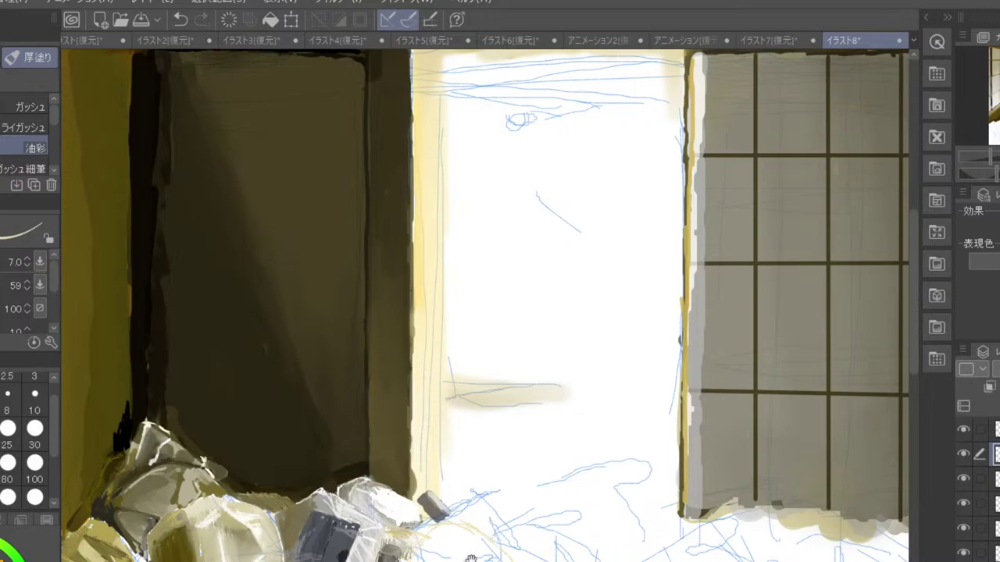
{"action": "left_click_drag", "start_coordinate": [469, 556], "coordinate": [433, 460]}
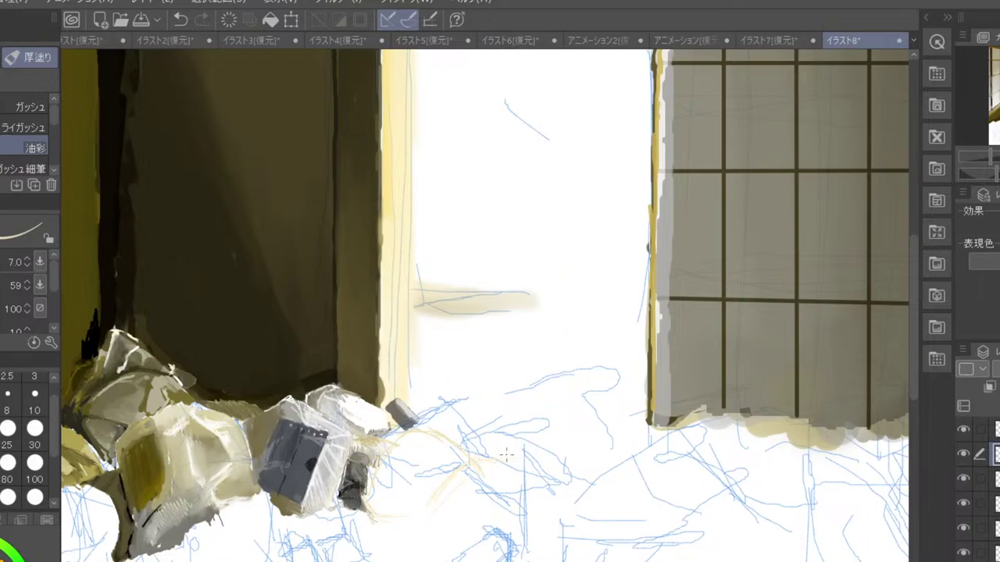
{"action": "left_click_drag", "start_coordinate": [361, 483], "coordinate": [359, 503]}
{"action": "mouse_move", "coordinate": [394, 462]}
{"action": "left_mouse_down"}
{"action": "mouse_move", "coordinate": [375, 489]}
{"action": "mouse_move", "coordinate": [391, 469]}
{"action": "left_mouse_up"}
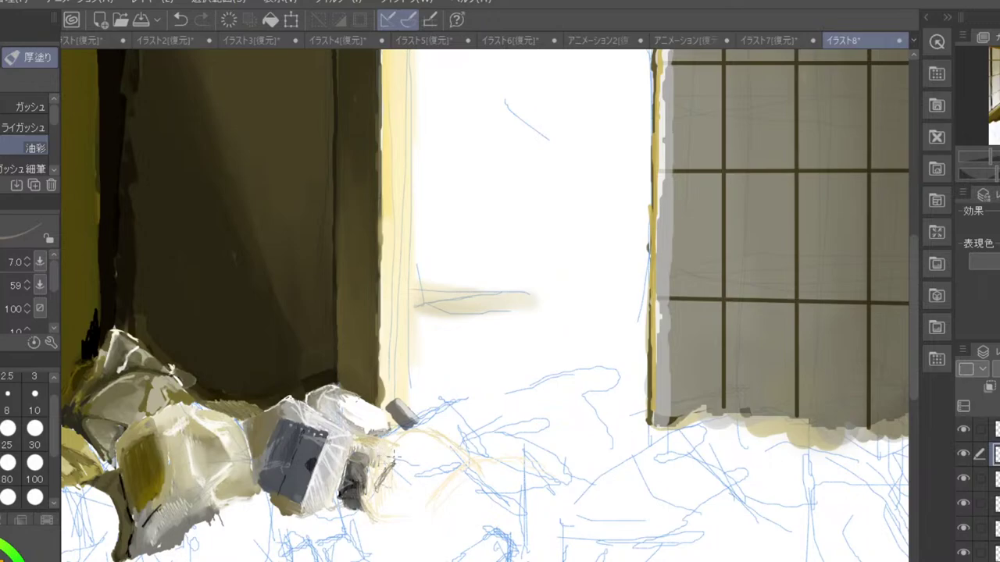
- Shade the outer side of the small rubbish piece with short grey-brown strokes from its upper corner to its lower edge
{"action": "left_click_drag", "start_coordinate": [393, 455], "coordinate": [382, 450]}
{"action": "mouse_move", "coordinate": [390, 451]}
{"action": "left_mouse_down"}
{"action": "mouse_move", "coordinate": [386, 474]}
{"action": "mouse_move", "coordinate": [388, 460]}
{"action": "left_mouse_up"}
{"action": "left_click_drag", "start_coordinate": [378, 491], "coordinate": [362, 517]}
{"action": "left_click_drag", "start_coordinate": [379, 461], "coordinate": [372, 517]}
{"action": "mouse_move", "coordinate": [388, 442]}
{"action": "left_mouse_down"}
{"action": "mouse_move", "coordinate": [378, 493]}
{"action": "mouse_move", "coordinate": [389, 461]}
{"action": "left_mouse_up"}
{"action": "scroll", "coordinate": [412, 399], "scroll_direction": "down", "scroll_amount": 3}
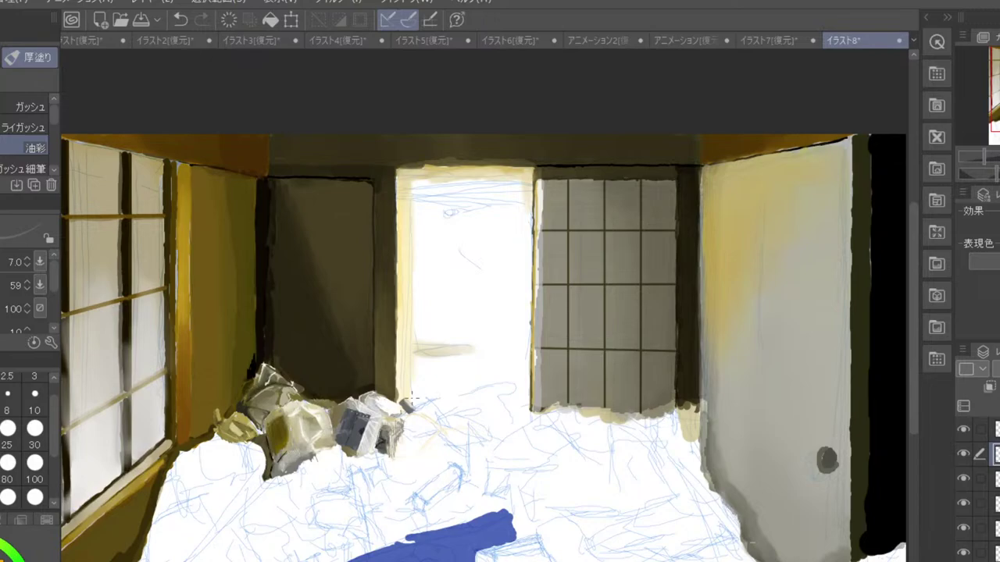
{"action": "scroll", "coordinate": [411, 398], "scroll_direction": "down", "scroll_amount": 3}
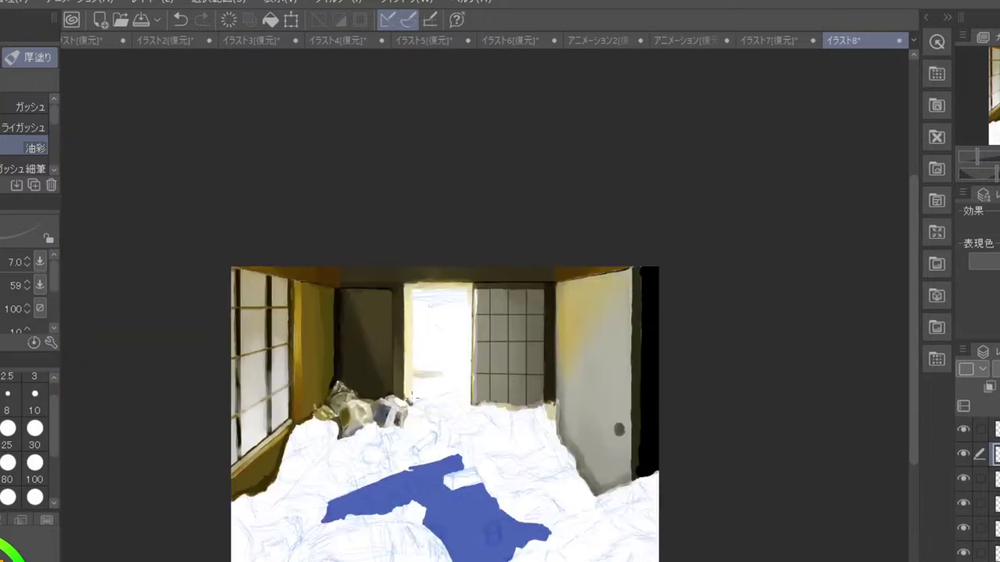
- Hatch the white front and top of the small rubbish piece with fine dark strokes using the oil brush at size 7
{"action": "scroll", "coordinate": [412, 398], "scroll_direction": "up", "scroll_amount": 6}
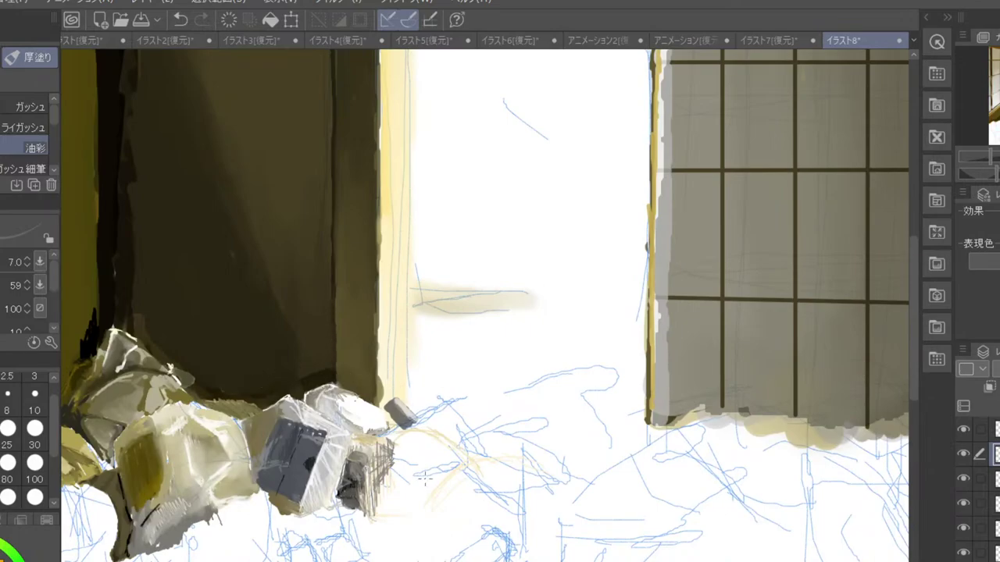
{"action": "mouse_move", "coordinate": [420, 476]}
{"action": "left_mouse_down"}
{"action": "mouse_move", "coordinate": [422, 497]}
{"action": "mouse_move", "coordinate": [447, 467]}
{"action": "mouse_move", "coordinate": [429, 485]}
{"action": "mouse_move", "coordinate": [415, 481]}
{"action": "mouse_move", "coordinate": [421, 500]}
{"action": "mouse_move", "coordinate": [437, 468]}
{"action": "mouse_move", "coordinate": [448, 471]}
{"action": "mouse_move", "coordinate": [431, 450]}
{"action": "mouse_move", "coordinate": [442, 461]}
{"action": "mouse_move", "coordinate": [418, 461]}
{"action": "mouse_move", "coordinate": [446, 456]}
{"action": "left_mouse_up"}
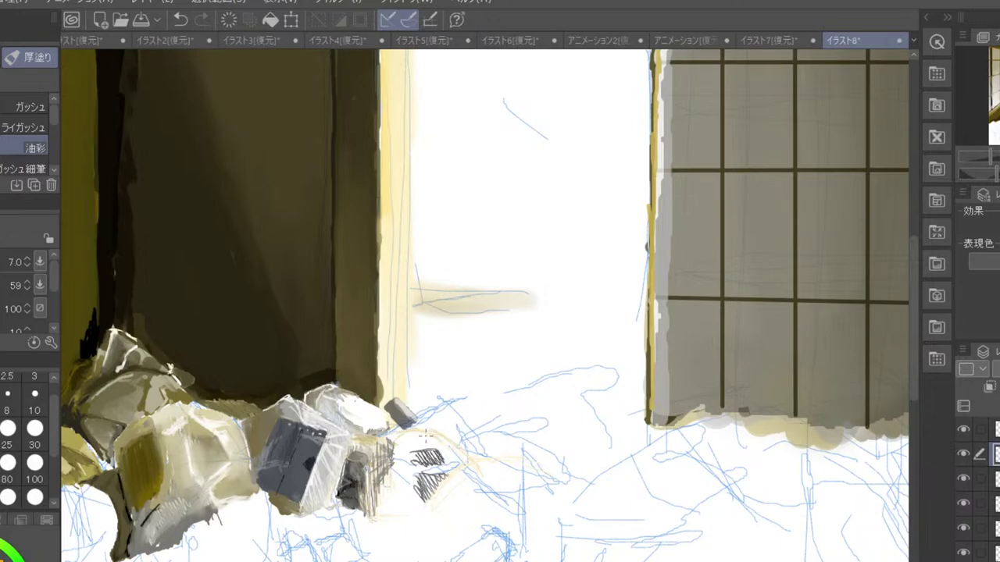
{"action": "left_click_drag", "start_coordinate": [423, 449], "coordinate": [413, 451]}
{"action": "mouse_move", "coordinate": [389, 465]}
{"action": "left_mouse_down"}
{"action": "mouse_move", "coordinate": [378, 520]}
{"action": "mouse_move", "coordinate": [363, 511]}
{"action": "mouse_move", "coordinate": [378, 505]}
{"action": "mouse_move", "coordinate": [392, 462]}
{"action": "mouse_move", "coordinate": [359, 506]}
{"action": "mouse_move", "coordinate": [359, 498]}
{"action": "mouse_move", "coordinate": [365, 510]}
{"action": "mouse_move", "coordinate": [393, 506]}
{"action": "left_mouse_up"}
{"action": "left_click_drag", "start_coordinate": [396, 405], "coordinate": [403, 415]}
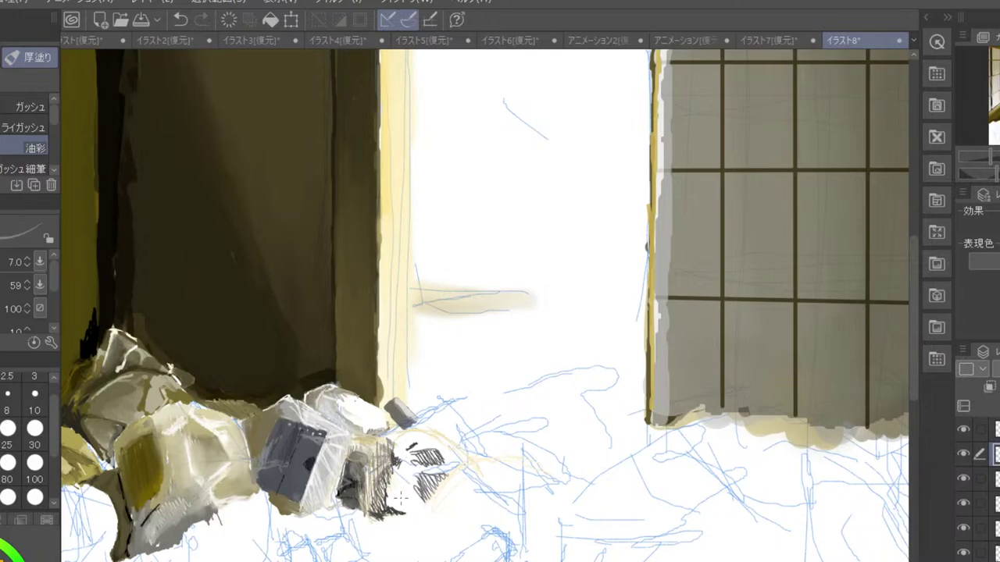
{"action": "mouse_move", "coordinate": [400, 497]}
{"action": "left_mouse_down"}
{"action": "mouse_move", "coordinate": [390, 509]}
{"action": "mouse_move", "coordinate": [421, 467]}
{"action": "mouse_move", "coordinate": [450, 467]}
{"action": "left_mouse_up"}
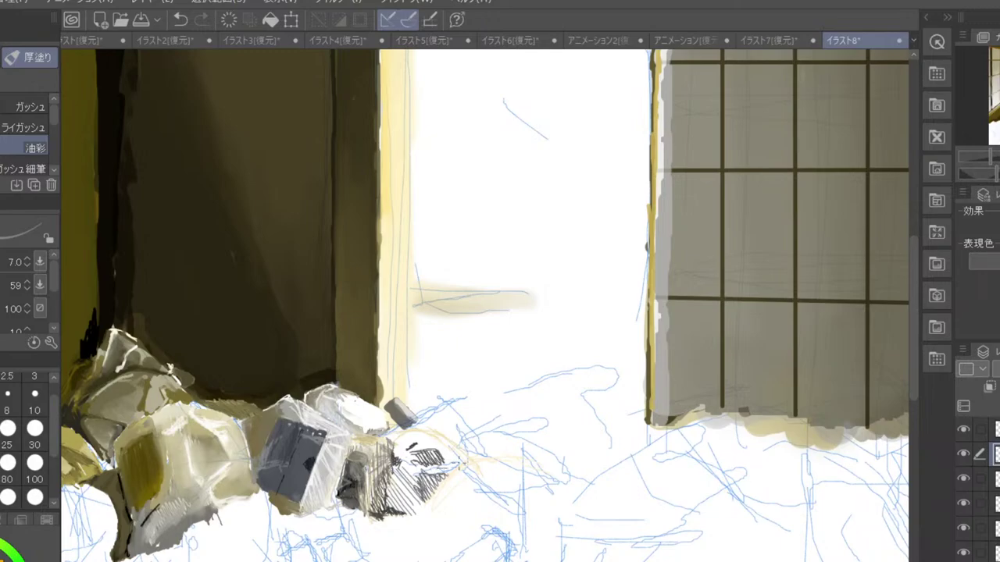
{"action": "scroll", "coordinate": [460, 469], "scroll_direction": "down", "scroll_amount": 4}
{"action": "scroll", "coordinate": [461, 468], "scroll_direction": "up", "scroll_amount": 4}
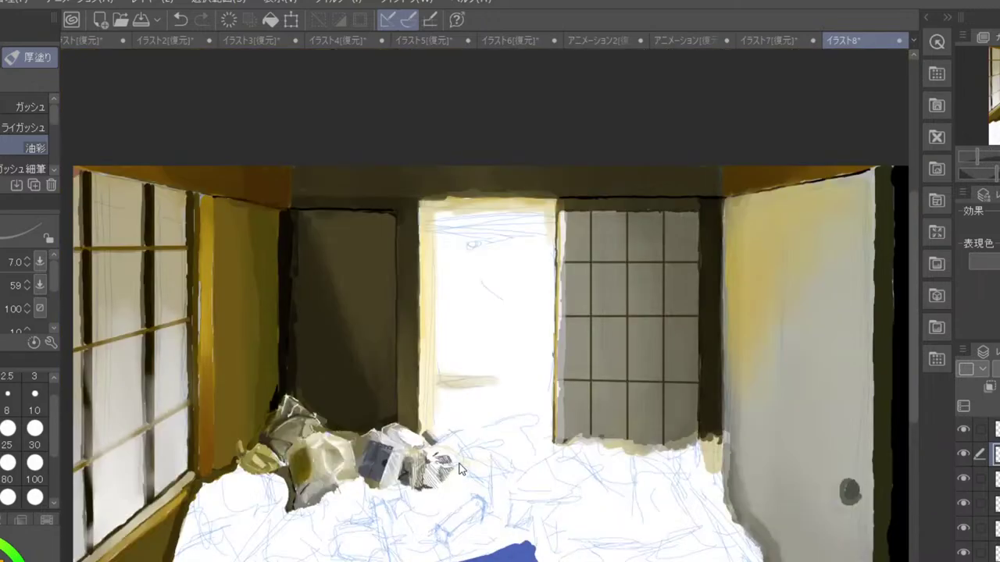
{"action": "scroll", "coordinate": [461, 472], "scroll_direction": "up", "scroll_amount": 1}
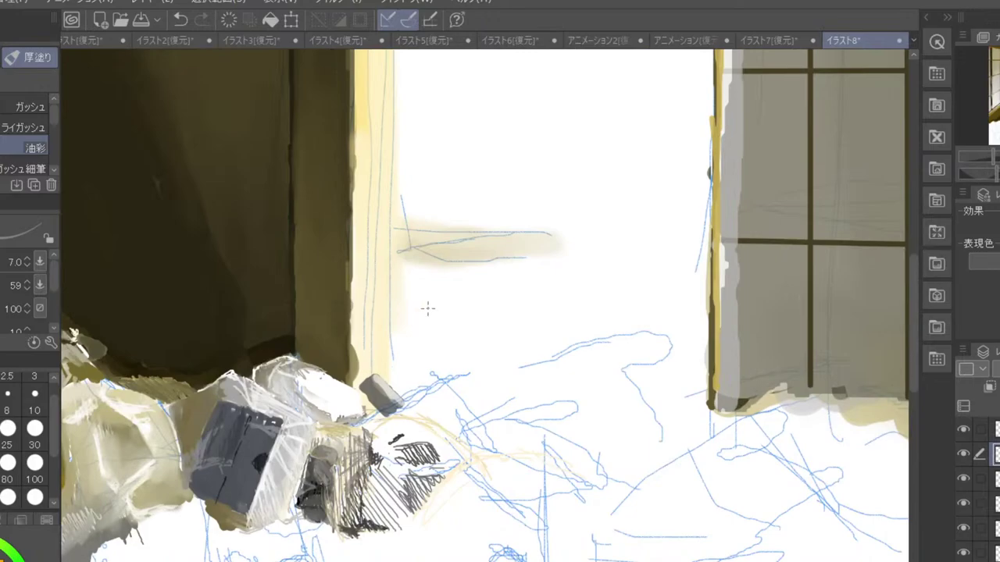
{"action": "mouse_move", "coordinate": [395, 437]}
{"action": "left_mouse_down"}
{"action": "mouse_move", "coordinate": [423, 425]}
{"action": "mouse_move", "coordinate": [425, 435]}
{"action": "mouse_move", "coordinate": [411, 436]}
{"action": "mouse_move", "coordinate": [461, 451]}
{"action": "left_mouse_up"}
- Smooth the hatching on the small piece's front and brown side with the color blending tool at size 25
{"action": "key", "text": "j"}
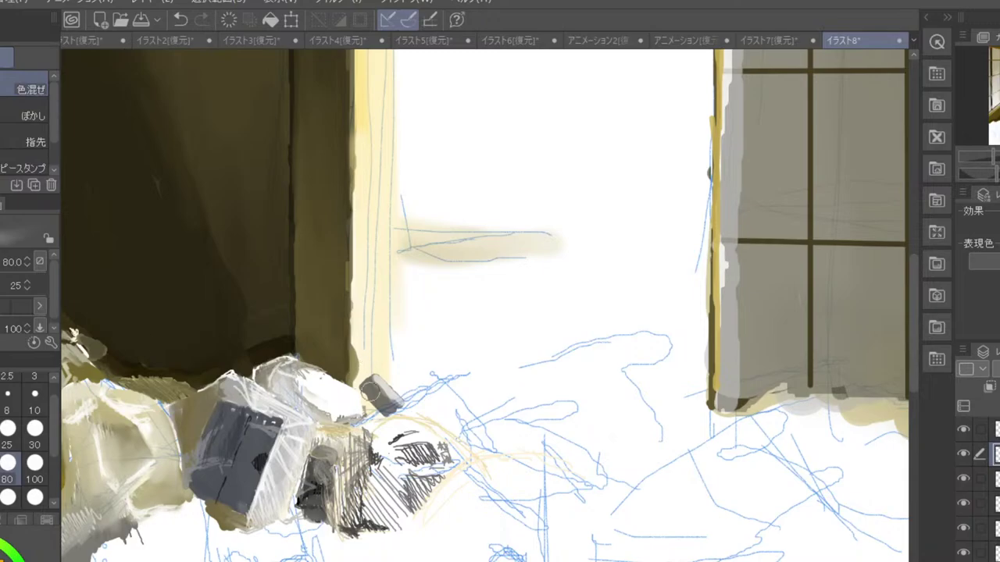
{"action": "left_click", "coordinate": [9, 444]}
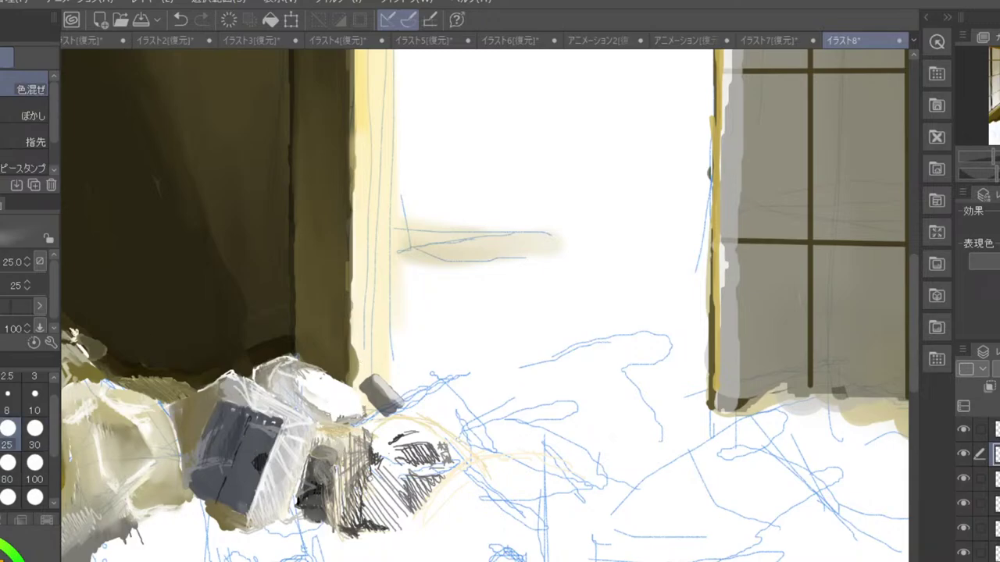
{"action": "mouse_move", "coordinate": [375, 482]}
{"action": "left_mouse_down"}
{"action": "mouse_move", "coordinate": [388, 517]}
{"action": "mouse_move", "coordinate": [398, 512]}
{"action": "mouse_move", "coordinate": [392, 477]}
{"action": "mouse_move", "coordinate": [355, 505]}
{"action": "mouse_move", "coordinate": [347, 531]}
{"action": "mouse_move", "coordinate": [381, 528]}
{"action": "mouse_move", "coordinate": [359, 532]}
{"action": "mouse_move", "coordinate": [342, 496]}
{"action": "mouse_move", "coordinate": [366, 458]}
{"action": "mouse_move", "coordinate": [346, 461]}
{"action": "mouse_move", "coordinate": [368, 437]}
{"action": "left_mouse_up"}
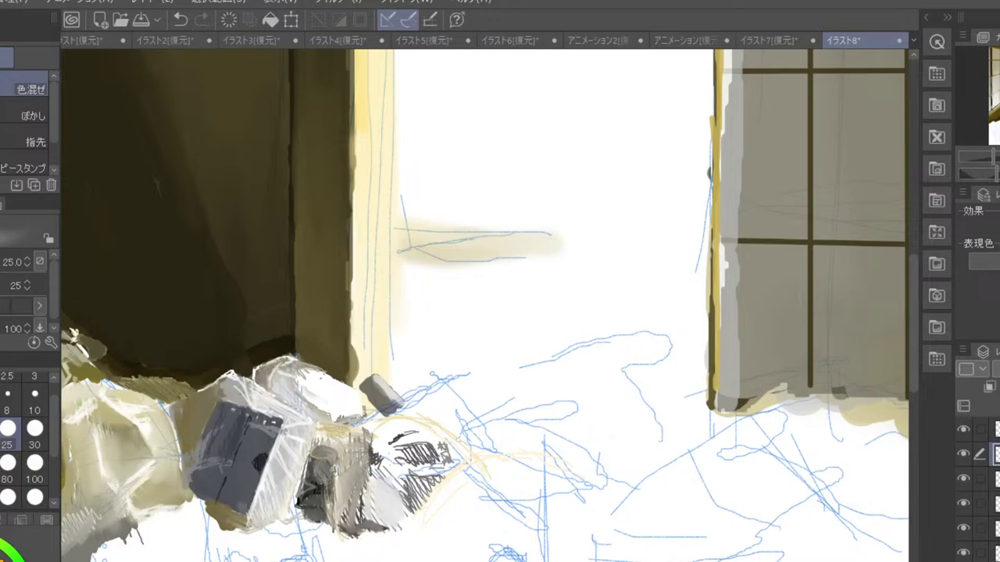
{"action": "mouse_move", "coordinate": [331, 512]}
{"action": "left_mouse_down"}
{"action": "mouse_move", "coordinate": [338, 451]}
{"action": "mouse_move", "coordinate": [332, 481]}
{"action": "mouse_move", "coordinate": [408, 500]}
{"action": "mouse_move", "coordinate": [421, 488]}
{"action": "mouse_move", "coordinate": [403, 513]}
{"action": "mouse_move", "coordinate": [364, 507]}
{"action": "mouse_move", "coordinate": [345, 530]}
{"action": "left_mouse_up"}
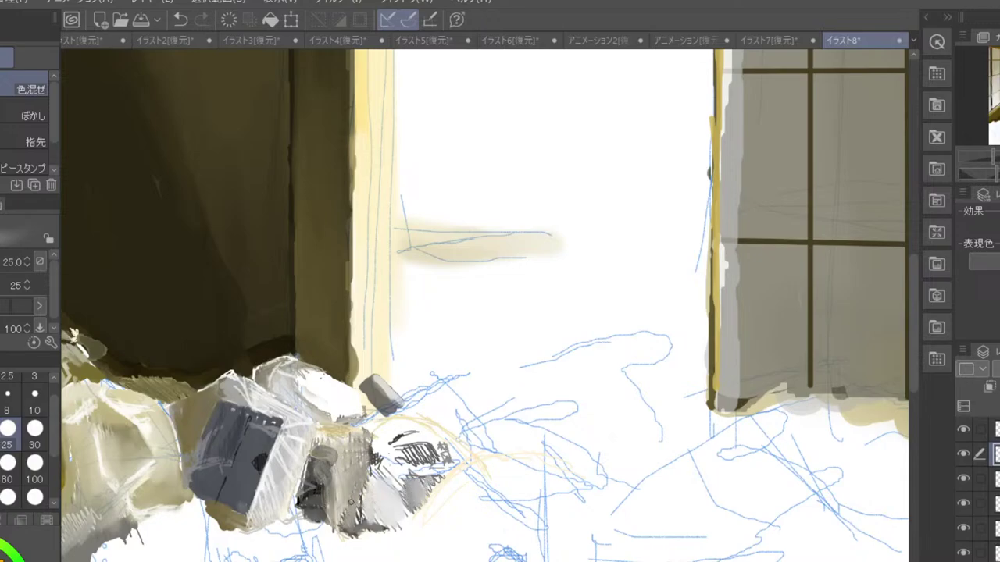
{"action": "mouse_move", "coordinate": [381, 444]}
{"action": "left_mouse_down"}
{"action": "mouse_move", "coordinate": [416, 467]}
{"action": "mouse_move", "coordinate": [414, 457]}
{"action": "mouse_move", "coordinate": [443, 448]}
{"action": "mouse_move", "coordinate": [399, 439]}
{"action": "mouse_move", "coordinate": [392, 467]}
{"action": "mouse_move", "coordinate": [372, 460]}
{"action": "mouse_move", "coordinate": [413, 506]}
{"action": "mouse_move", "coordinate": [438, 474]}
{"action": "mouse_move", "coordinate": [405, 481]}
{"action": "mouse_move", "coordinate": [406, 500]}
{"action": "mouse_move", "coordinate": [399, 493]}
{"action": "mouse_move", "coordinate": [391, 515]}
{"action": "mouse_move", "coordinate": [357, 517]}
{"action": "mouse_move", "coordinate": [356, 498]}
{"action": "mouse_move", "coordinate": [371, 494]}
{"action": "mouse_move", "coordinate": [368, 518]}
{"action": "left_mouse_up"}
{"action": "scroll", "coordinate": [462, 377], "scroll_direction": "down", "scroll_amount": 6}
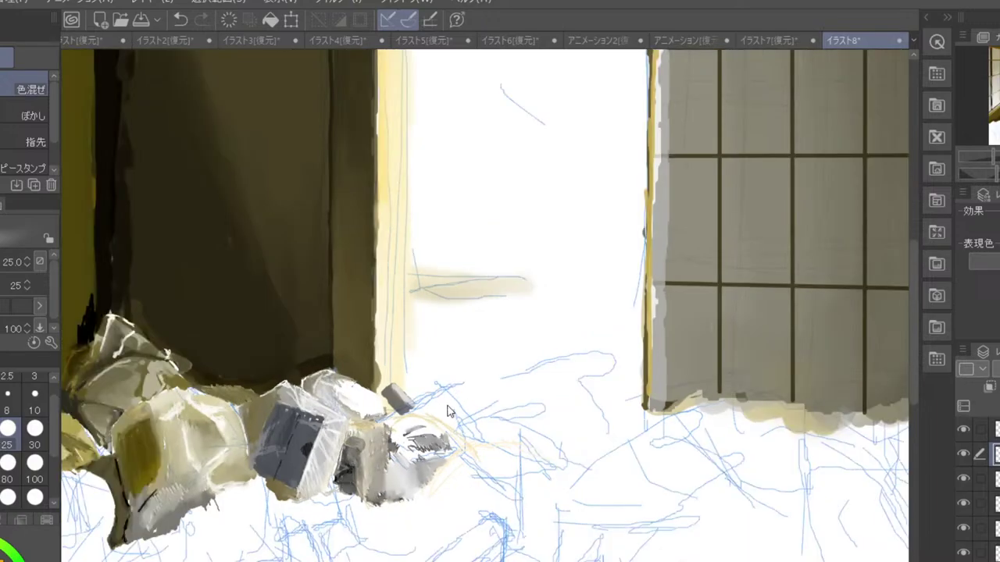
{"action": "scroll", "coordinate": [468, 378], "scroll_direction": "up", "scroll_amount": 3}
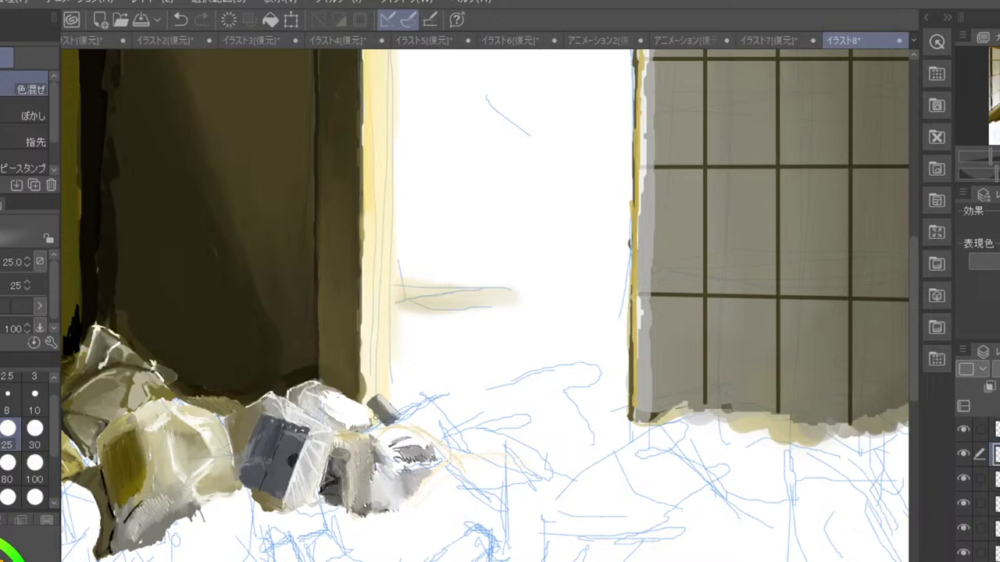
- Add light grey oil brush strokes across the upper part of the small piece, over its dark marks
{"action": "key", "text": "b"}
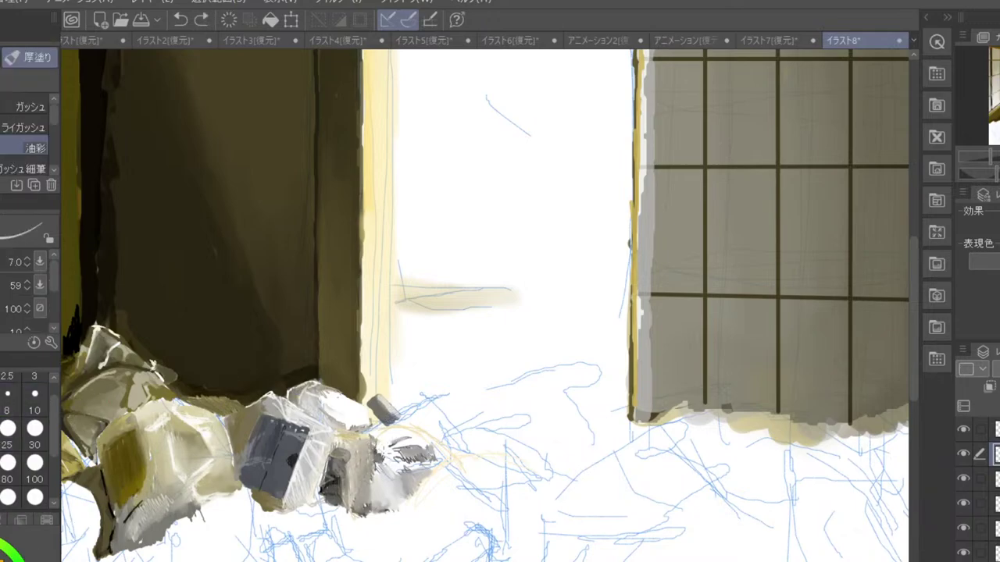
{"action": "mouse_move", "coordinate": [381, 453]}
{"action": "left_mouse_down"}
{"action": "mouse_move", "coordinate": [391, 444]}
{"action": "mouse_move", "coordinate": [420, 464]}
{"action": "mouse_move", "coordinate": [433, 439]}
{"action": "left_mouse_up"}
{"action": "left_click_drag", "start_coordinate": [386, 478], "coordinate": [442, 450]}
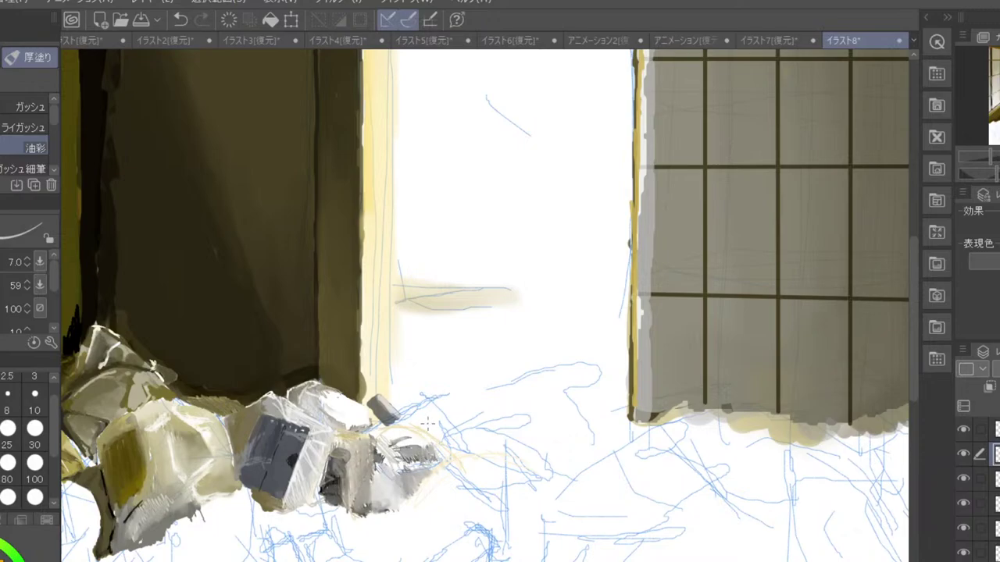
- Set the oil brush size to 8 and touch up the dark patch on the small piece's outer side
{"action": "scroll", "coordinate": [415, 373], "scroll_direction": "up", "scroll_amount": 1}
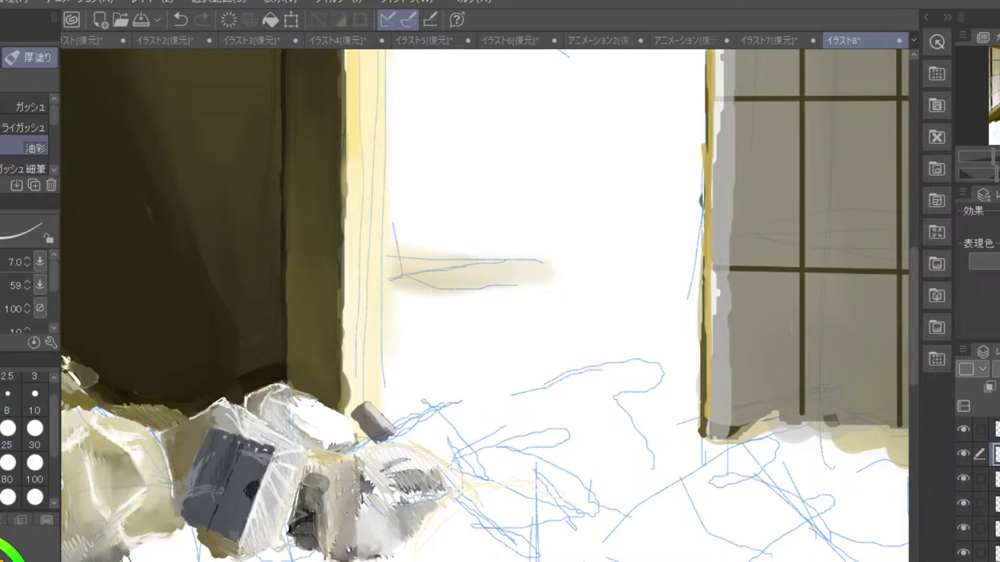
{"action": "left_click", "coordinate": [1, 434]}
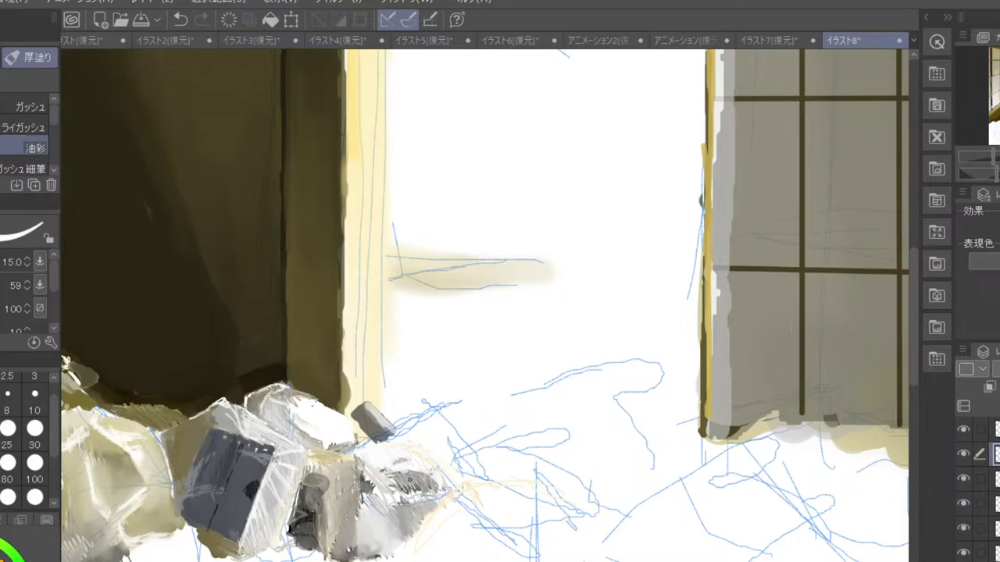
{"action": "left_click", "coordinate": [7, 398]}
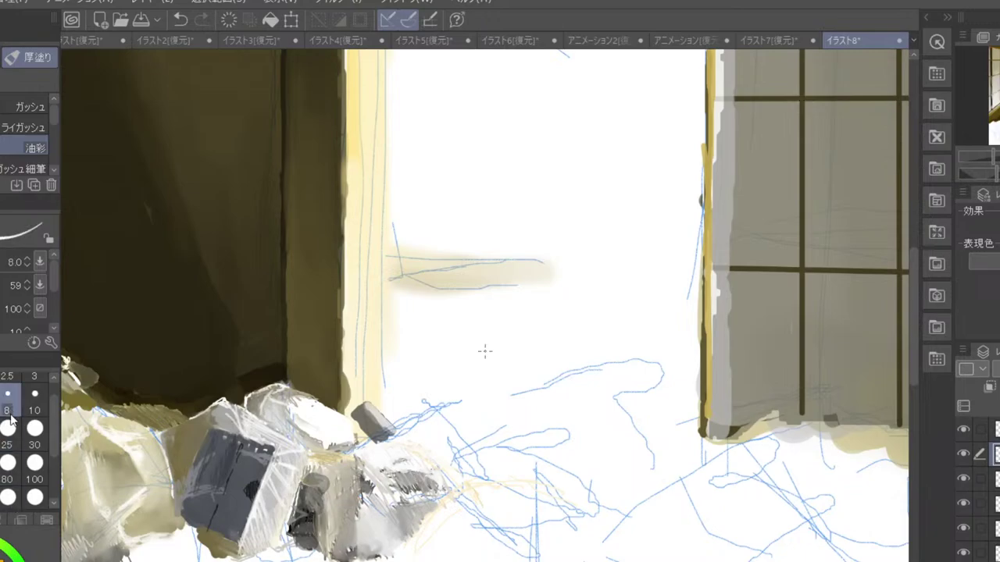
{"action": "left_click_drag", "start_coordinate": [392, 480], "coordinate": [442, 497]}
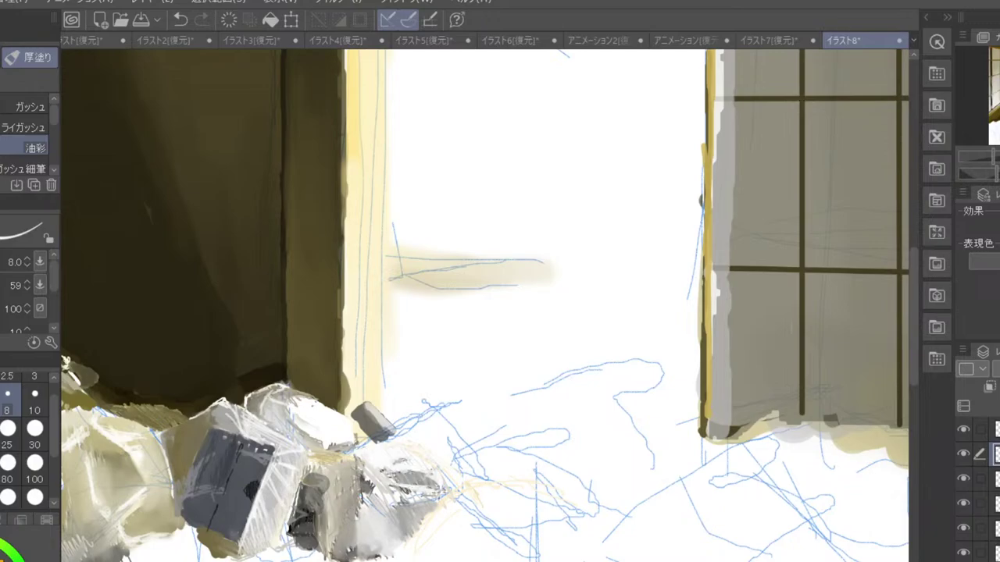
- Paint thin white crease strokes radiating from the fold between the small piece's brown side and grey front
{"action": "scroll", "coordinate": [437, 495], "scroll_direction": "down", "scroll_amount": 1}
{"action": "scroll", "coordinate": [475, 439], "scroll_direction": "down", "scroll_amount": 4}
{"action": "scroll", "coordinate": [504, 455], "scroll_direction": "up", "scroll_amount": 4}
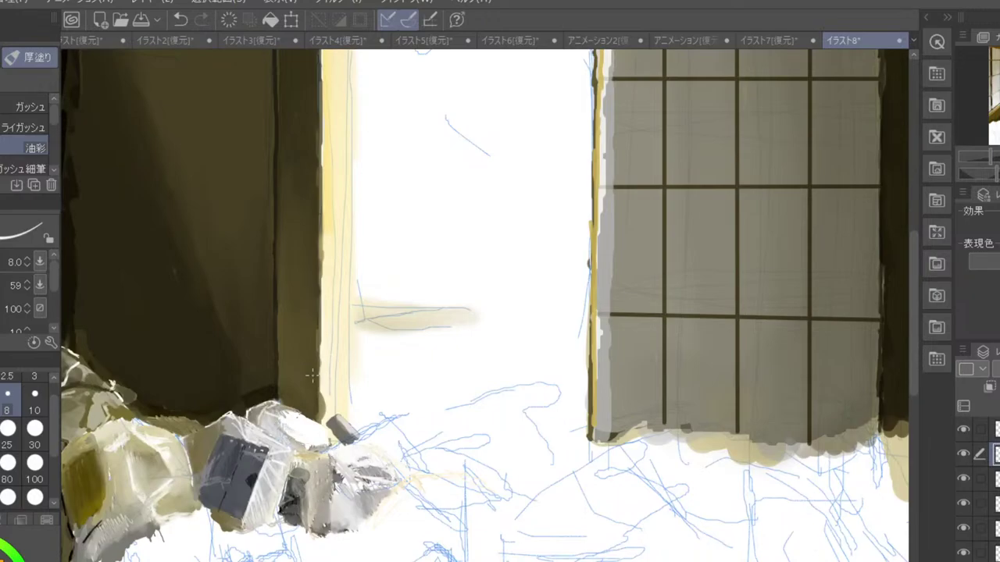
{"action": "left_click_drag", "start_coordinate": [328, 495], "coordinate": [329, 530]}
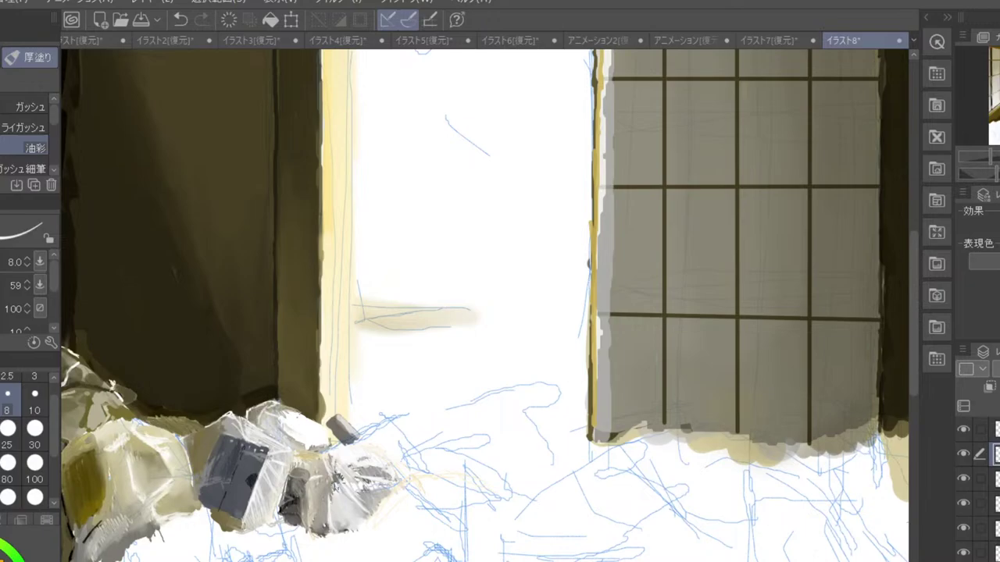
{"action": "scroll", "coordinate": [361, 497], "scroll_direction": "down", "scroll_amount": 3}
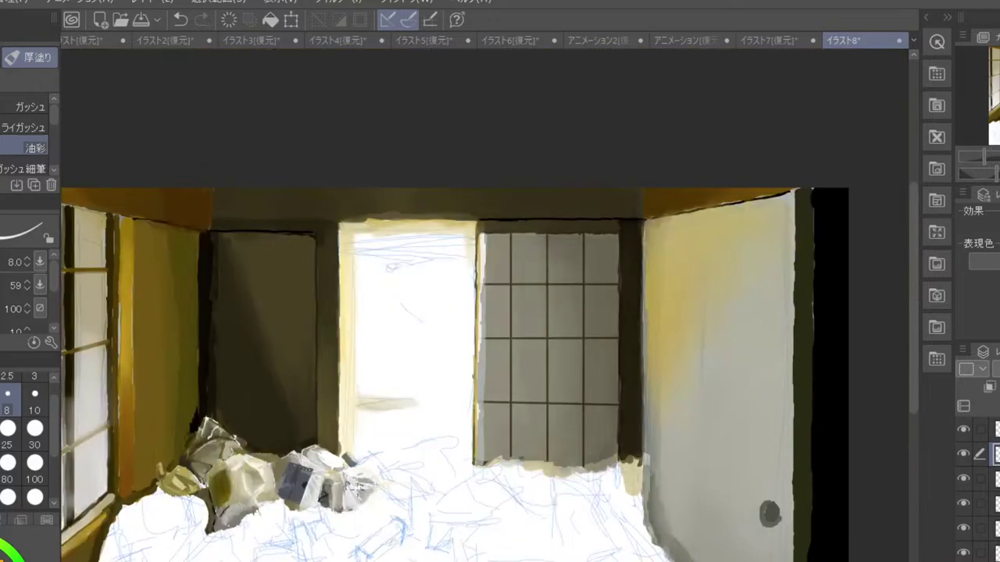
{"action": "scroll", "coordinate": [360, 495], "scroll_direction": "down", "scroll_amount": 2}
{"action": "scroll", "coordinate": [361, 497], "scroll_direction": "up", "scroll_amount": 3}
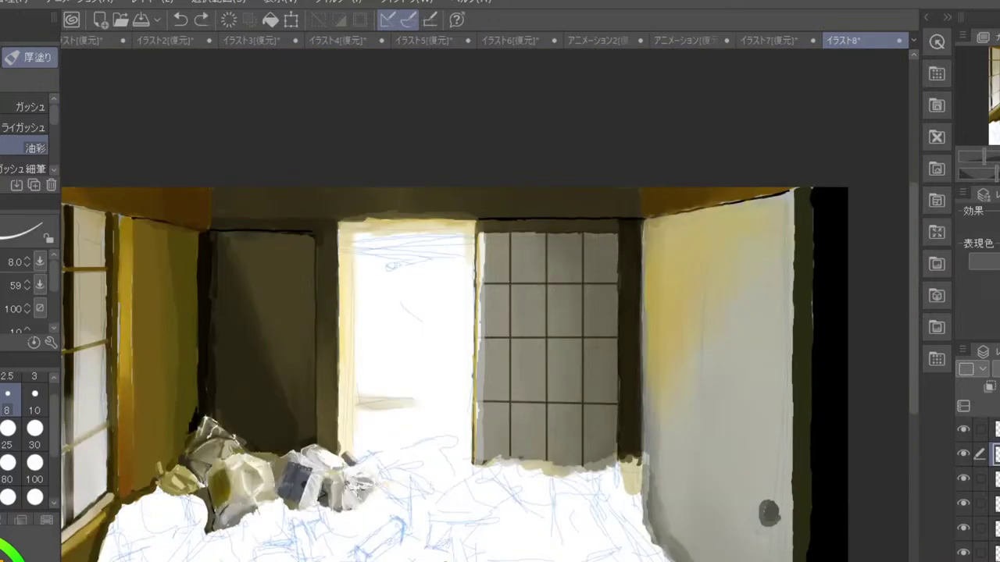
{"action": "scroll", "coordinate": [345, 506], "scroll_direction": "up", "scroll_amount": 2}
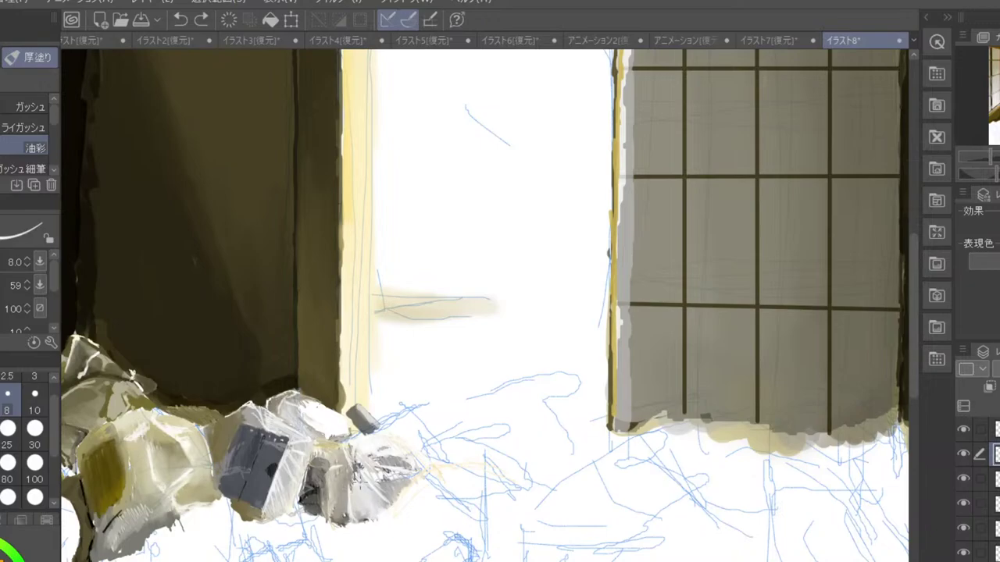
{"action": "mouse_move", "coordinate": [363, 475]}
{"action": "left_mouse_down"}
{"action": "mouse_move", "coordinate": [363, 495]}
{"action": "mouse_move", "coordinate": [339, 491]}
{"action": "left_mouse_up"}
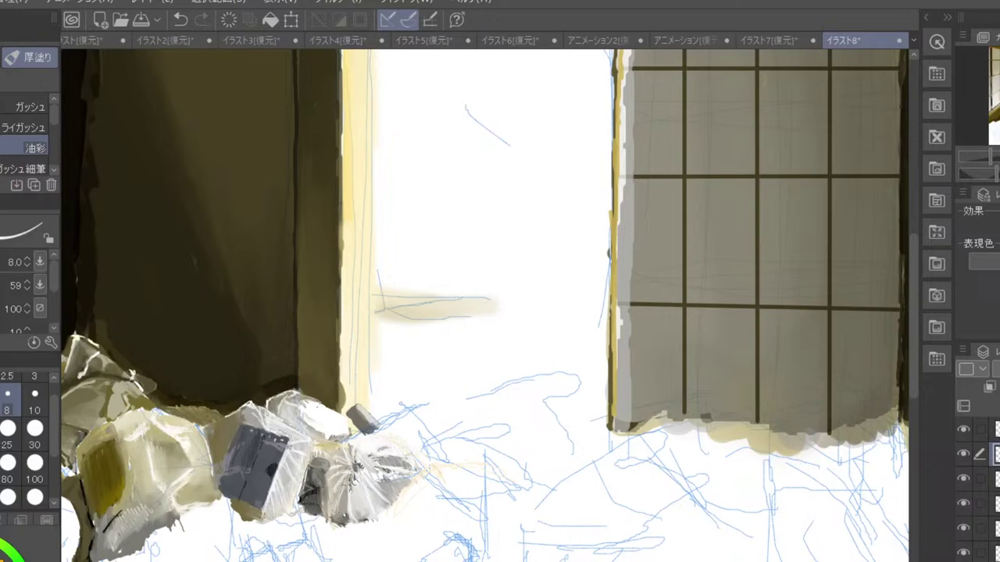
- Cross-hatch a rounded new rubbish piece in grey over the sketch just beyond the finished small piece
{"action": "scroll", "coordinate": [353, 491], "scroll_direction": "down", "scroll_amount": 2}
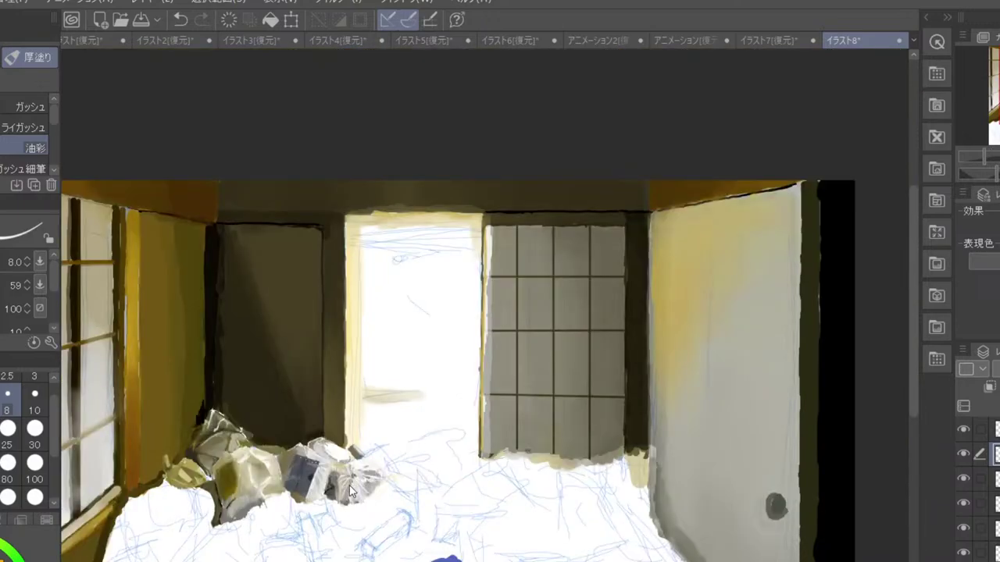
{"action": "scroll", "coordinate": [350, 490], "scroll_direction": "up", "scroll_amount": 2}
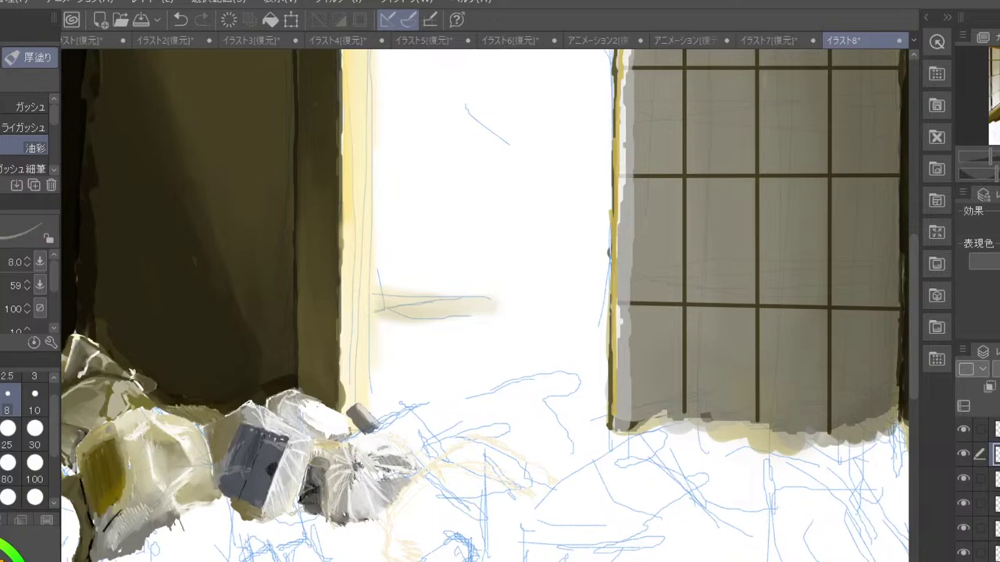
{"action": "mouse_move", "coordinate": [386, 538]}
{"action": "left_mouse_down"}
{"action": "mouse_move", "coordinate": [414, 544]}
{"action": "mouse_move", "coordinate": [422, 497]}
{"action": "mouse_move", "coordinate": [446, 552]}
{"action": "mouse_move", "coordinate": [445, 512]}
{"action": "mouse_move", "coordinate": [461, 482]}
{"action": "mouse_move", "coordinate": [489, 552]}
{"action": "mouse_move", "coordinate": [473, 555]}
{"action": "mouse_move", "coordinate": [458, 479]}
{"action": "mouse_move", "coordinate": [470, 477]}
{"action": "mouse_move", "coordinate": [507, 540]}
{"action": "mouse_move", "coordinate": [517, 500]}
{"action": "left_mouse_up"}
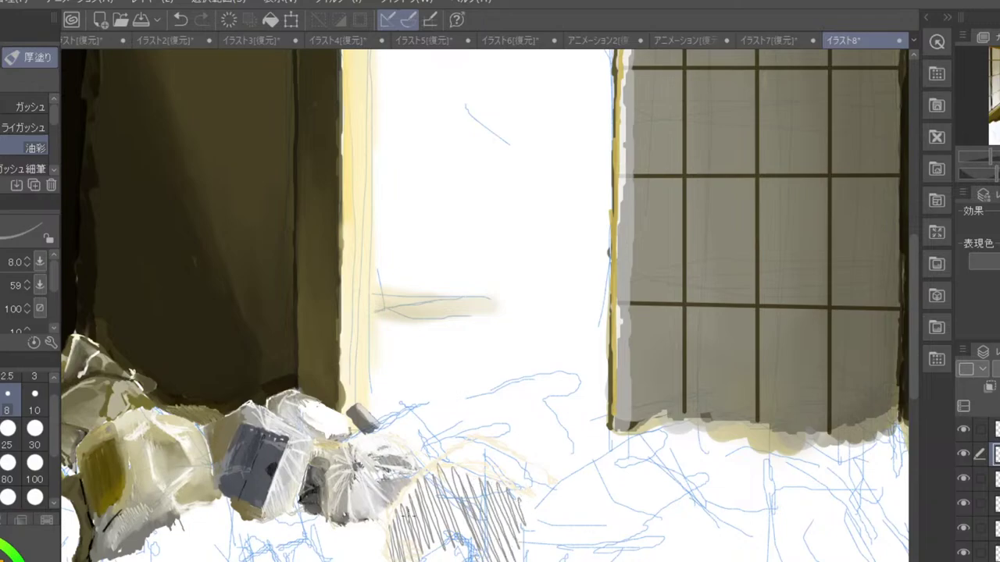
{"action": "mouse_move", "coordinate": [388, 558]}
{"action": "left_mouse_down"}
{"action": "mouse_move", "coordinate": [416, 483]}
{"action": "mouse_move", "coordinate": [434, 473]}
{"action": "mouse_move", "coordinate": [450, 475]}
{"action": "mouse_move", "coordinate": [470, 531]}
{"action": "mouse_move", "coordinate": [493, 546]}
{"action": "mouse_move", "coordinate": [514, 538]}
{"action": "mouse_move", "coordinate": [522, 508]}
{"action": "left_mouse_up"}
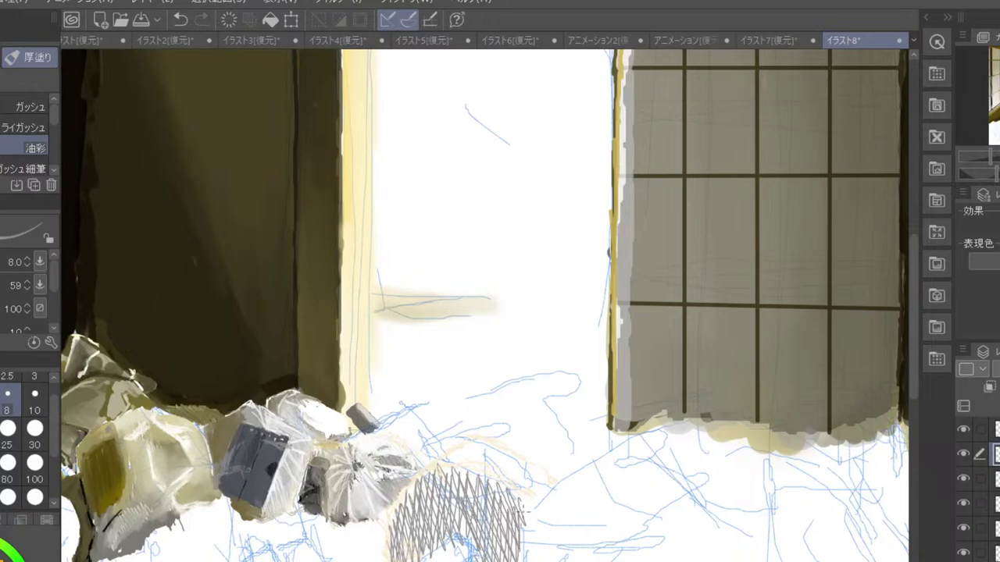
{"action": "scroll", "coordinate": [481, 474], "scroll_direction": "down", "scroll_amount": 4}
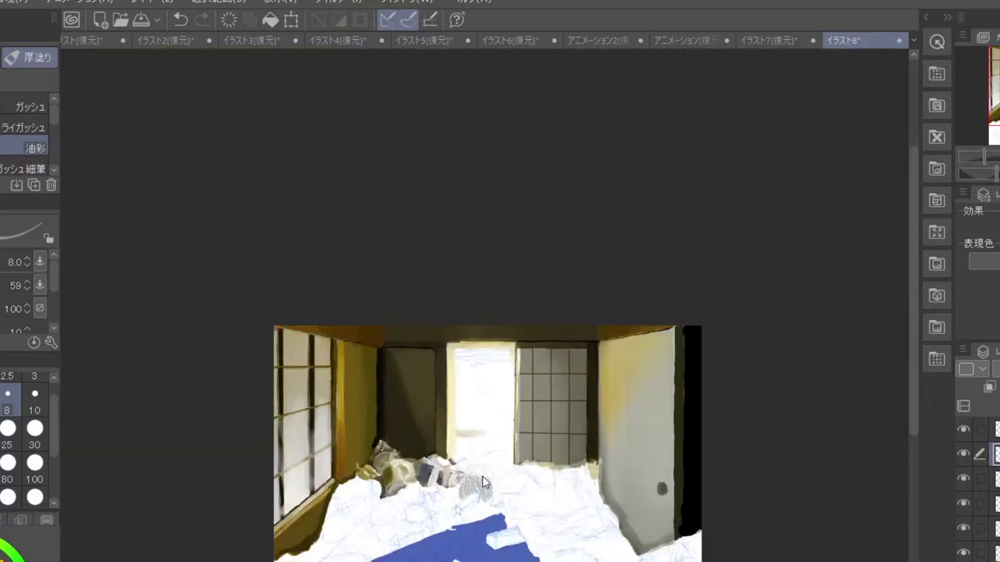
{"action": "scroll", "coordinate": [482, 475], "scroll_direction": "up", "scroll_amount": 4}
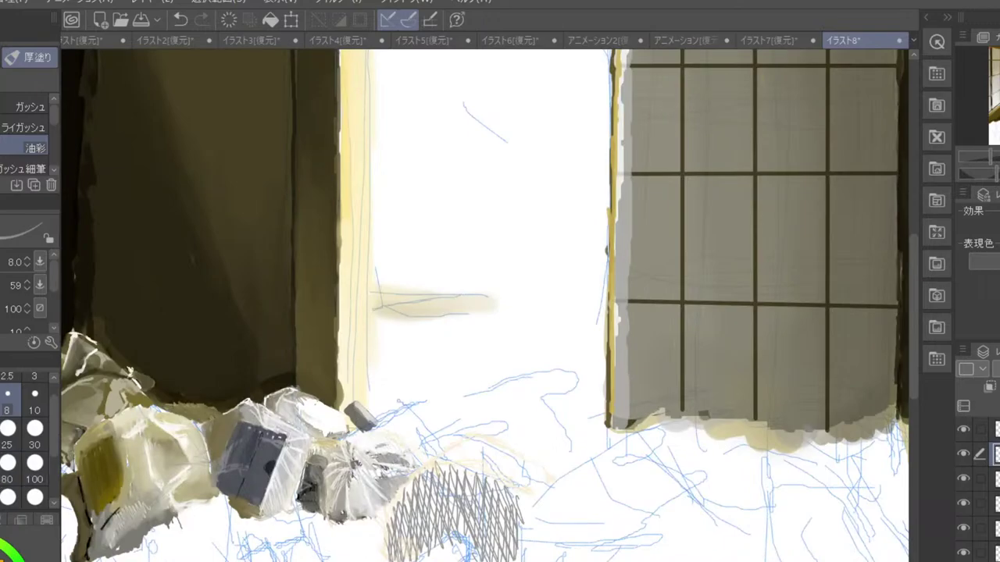
- Blend the cross-hatching of the new rounded piece into a smooth light grey with the color blending tool at size 70
{"action": "key", "text": "j"}
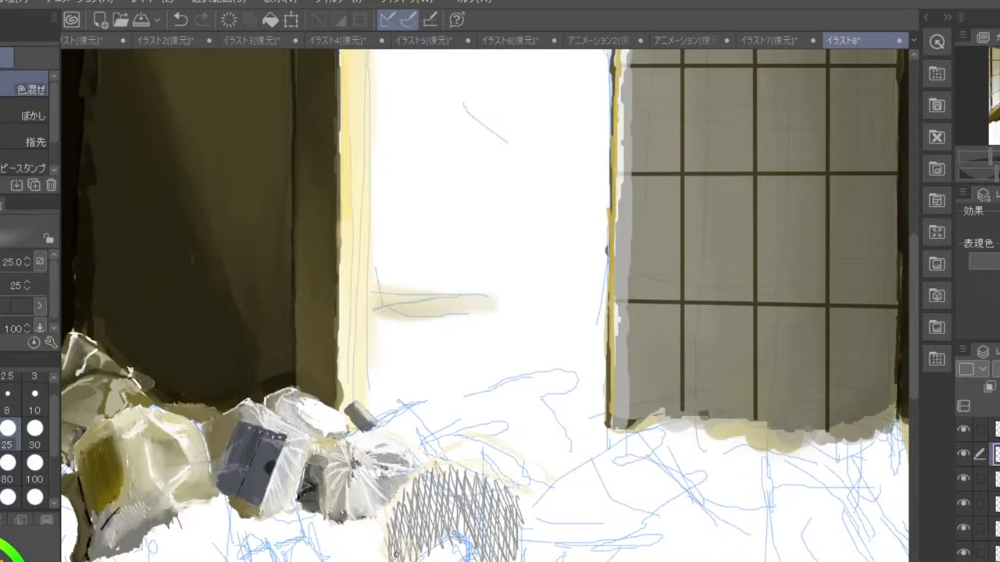
{"action": "key", "text": "bracketright"}
{"action": "key", "text": "bracketright"}
{"action": "key", "text": "bracketright"}
{"action": "key", "text": "bracketright"}
{"action": "key", "text": "bracketright"}
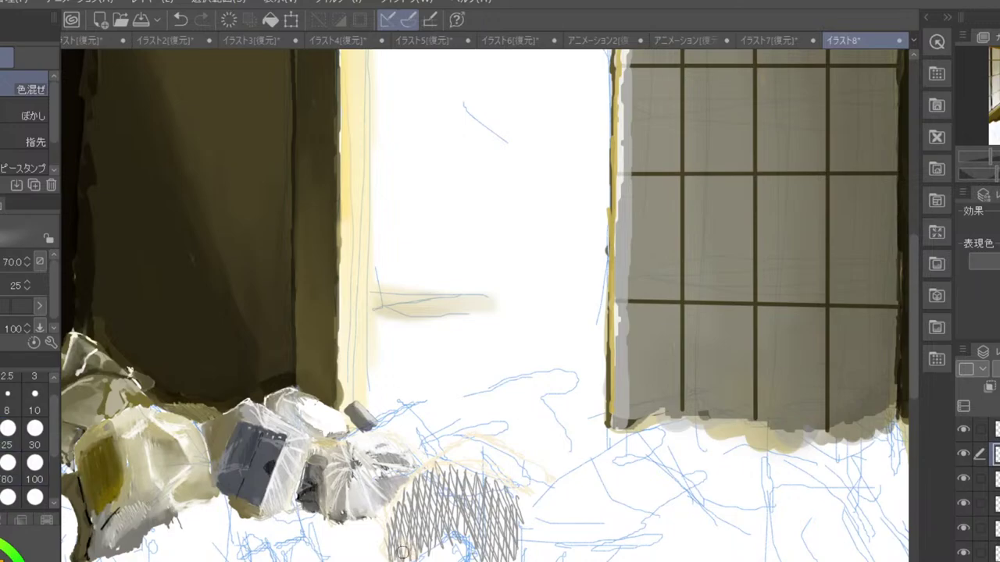
{"action": "mouse_move", "coordinate": [402, 552]}
{"action": "left_mouse_down"}
{"action": "mouse_move", "coordinate": [420, 518]}
{"action": "mouse_move", "coordinate": [431, 535]}
{"action": "mouse_move", "coordinate": [393, 546]}
{"action": "mouse_move", "coordinate": [429, 478]}
{"action": "mouse_move", "coordinate": [401, 510]}
{"action": "mouse_move", "coordinate": [437, 475]}
{"action": "mouse_move", "coordinate": [434, 517]}
{"action": "mouse_move", "coordinate": [418, 547]}
{"action": "mouse_move", "coordinate": [394, 557]}
{"action": "mouse_move", "coordinate": [457, 519]}
{"action": "mouse_move", "coordinate": [497, 558]}
{"action": "mouse_move", "coordinate": [508, 515]}
{"action": "mouse_move", "coordinate": [502, 529]}
{"action": "mouse_move", "coordinate": [436, 513]}
{"action": "mouse_move", "coordinate": [438, 486]}
{"action": "mouse_move", "coordinate": [484, 498]}
{"action": "mouse_move", "coordinate": [500, 545]}
{"action": "mouse_move", "coordinate": [507, 509]}
{"action": "mouse_move", "coordinate": [496, 489]}
{"action": "mouse_move", "coordinate": [452, 472]}
{"action": "mouse_move", "coordinate": [427, 474]}
{"action": "mouse_move", "coordinate": [390, 537]}
{"action": "mouse_move", "coordinate": [404, 492]}
{"action": "mouse_move", "coordinate": [447, 491]}
{"action": "mouse_move", "coordinate": [476, 508]}
{"action": "mouse_move", "coordinate": [492, 553]}
{"action": "mouse_move", "coordinate": [510, 522]}
{"action": "mouse_move", "coordinate": [503, 501]}
{"action": "mouse_move", "coordinate": [459, 474]}
{"action": "mouse_move", "coordinate": [512, 513]}
{"action": "mouse_move", "coordinate": [495, 559]}
{"action": "left_mouse_up"}
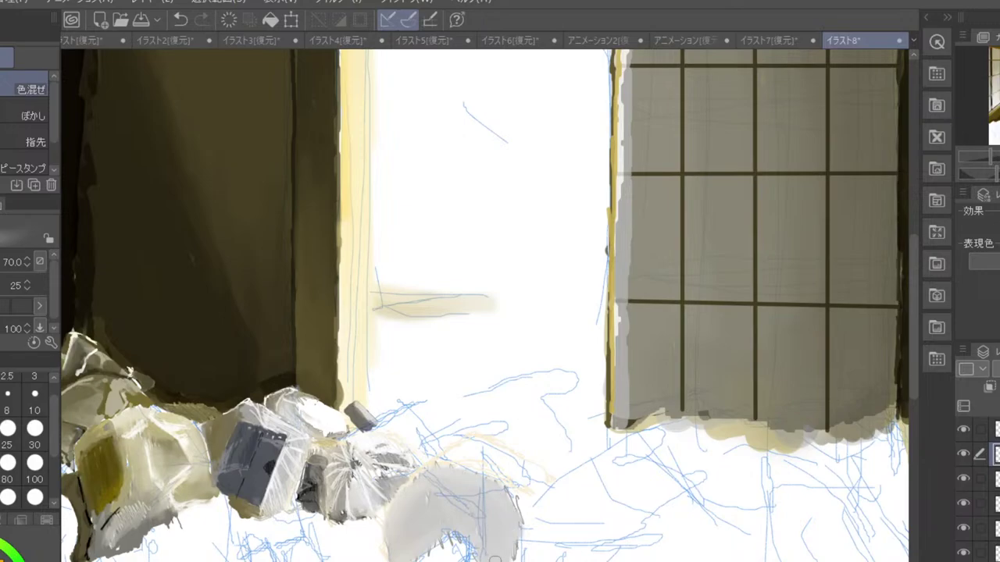
{"action": "scroll", "coordinate": [494, 559], "scroll_direction": "down", "scroll_amount": 5}
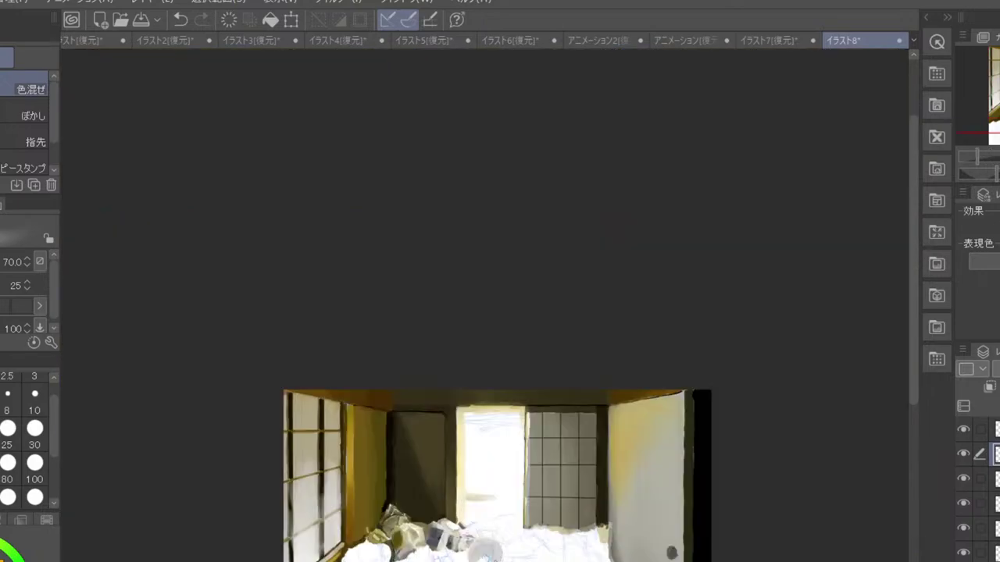
{"action": "scroll", "coordinate": [494, 559], "scroll_direction": "up", "scroll_amount": 5}
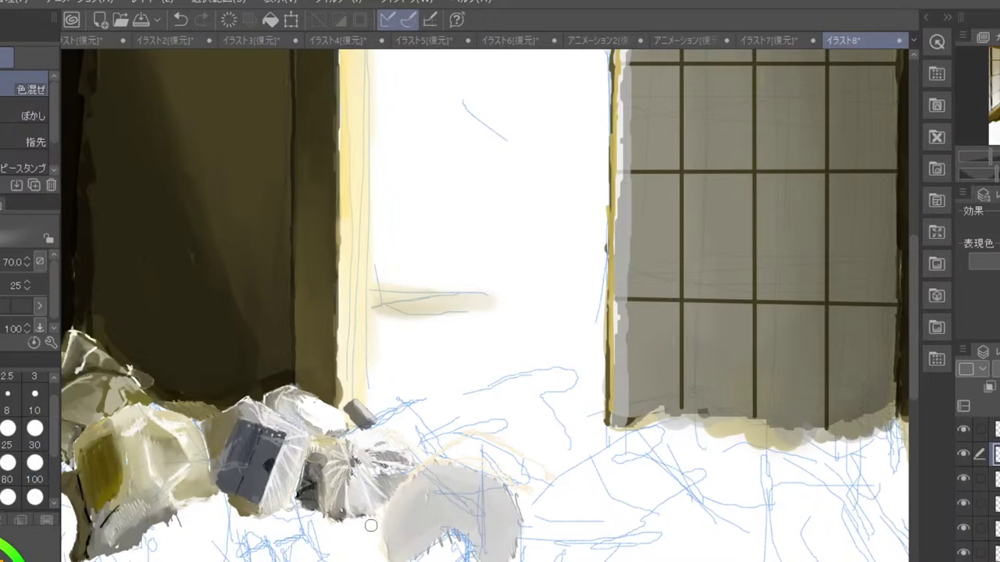
- Set the color blending size to 25, and paint dark grey oil brush strokes at size 8 along the rounded piece's lower and outer edges
{"action": "left_click", "coordinate": [7, 445]}
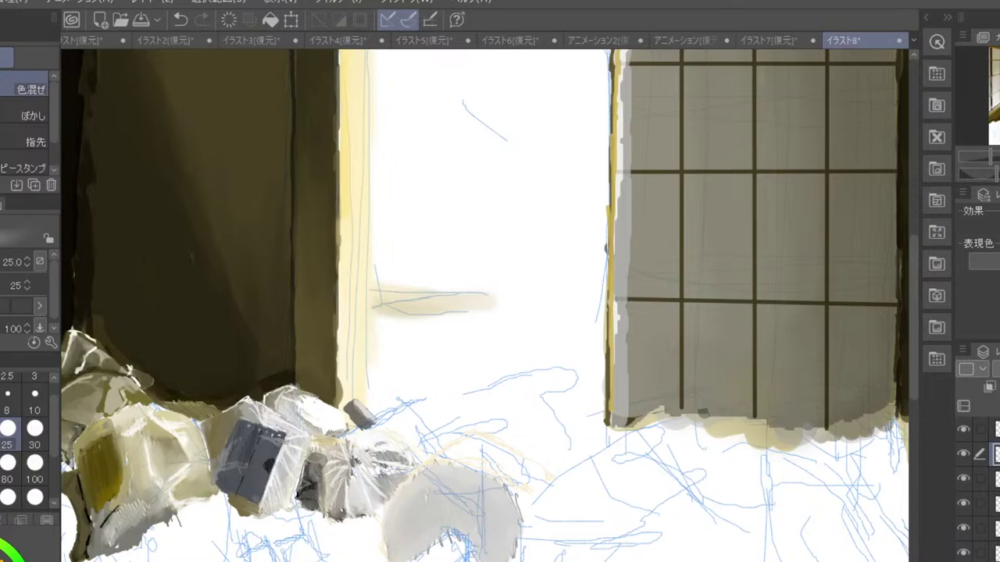
{"action": "key", "text": "b"}
{"action": "mouse_move", "coordinate": [388, 519]}
{"action": "left_mouse_down"}
{"action": "mouse_move", "coordinate": [420, 556]}
{"action": "mouse_move", "coordinate": [406, 545]}
{"action": "mouse_move", "coordinate": [384, 561]}
{"action": "mouse_move", "coordinate": [386, 529]}
{"action": "mouse_move", "coordinate": [389, 561]}
{"action": "mouse_move", "coordinate": [415, 557]}
{"action": "left_mouse_up"}
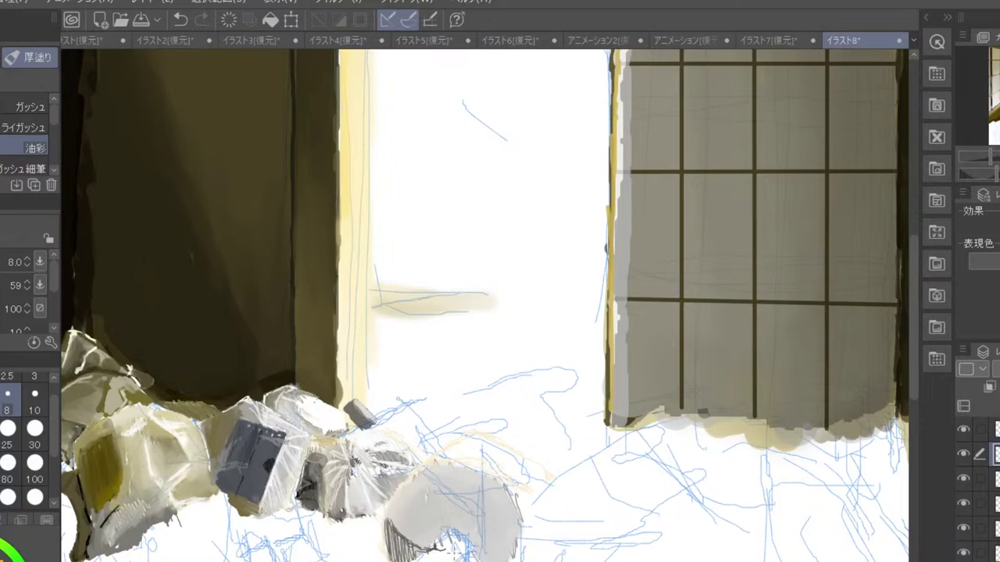
{"action": "mouse_move", "coordinate": [441, 553]}
{"action": "left_mouse_down"}
{"action": "mouse_move", "coordinate": [463, 559]}
{"action": "mouse_move", "coordinate": [492, 548]}
{"action": "mouse_move", "coordinate": [489, 539]}
{"action": "mouse_move", "coordinate": [517, 538]}
{"action": "mouse_move", "coordinate": [512, 529]}
{"action": "left_mouse_up"}
{"action": "left_click_drag", "start_coordinate": [510, 506], "coordinate": [509, 504]}
- Blend the dark strokes on the rounded piece's lower edge into soft shading with the color blending tool at size 25
{"action": "scroll", "coordinate": [509, 507], "scroll_direction": "down", "scroll_amount": 2}
{"action": "scroll", "coordinate": [508, 507], "scroll_direction": "up", "scroll_amount": 2}
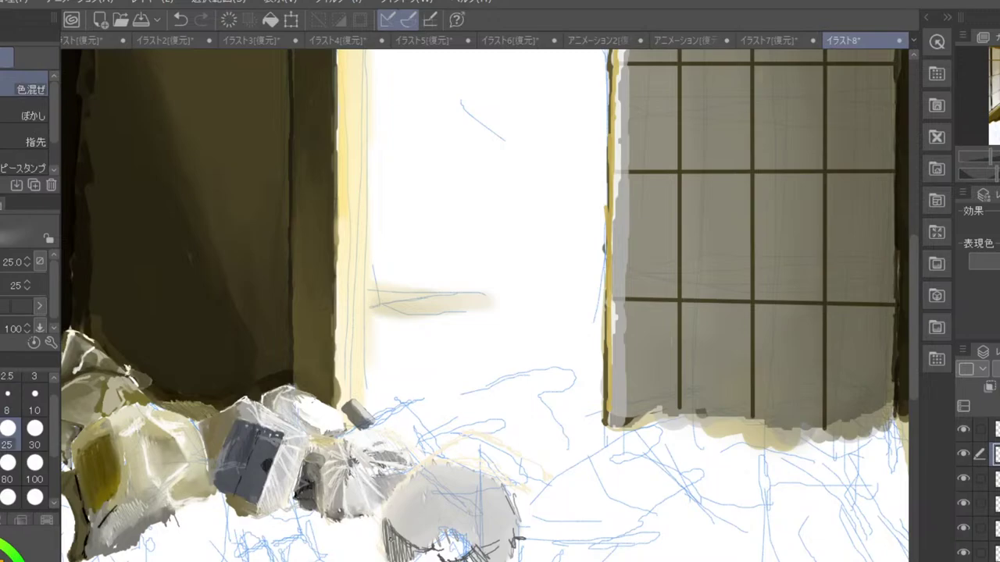
{"action": "left_click_drag", "start_coordinate": [390, 537], "coordinate": [389, 559]}
{"action": "mouse_move", "coordinate": [385, 520]}
{"action": "left_mouse_down"}
{"action": "mouse_move", "coordinate": [397, 549]}
{"action": "mouse_move", "coordinate": [426, 553]}
{"action": "left_mouse_up"}
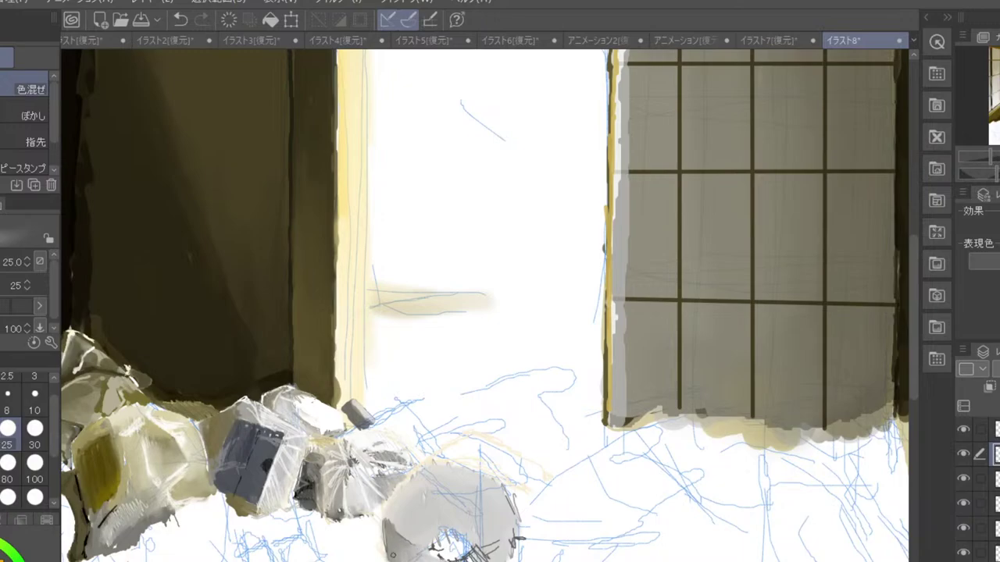
{"action": "mouse_move", "coordinate": [392, 558]}
{"action": "left_mouse_down"}
{"action": "mouse_move", "coordinate": [386, 535]}
{"action": "mouse_move", "coordinate": [387, 560]}
{"action": "left_mouse_up"}
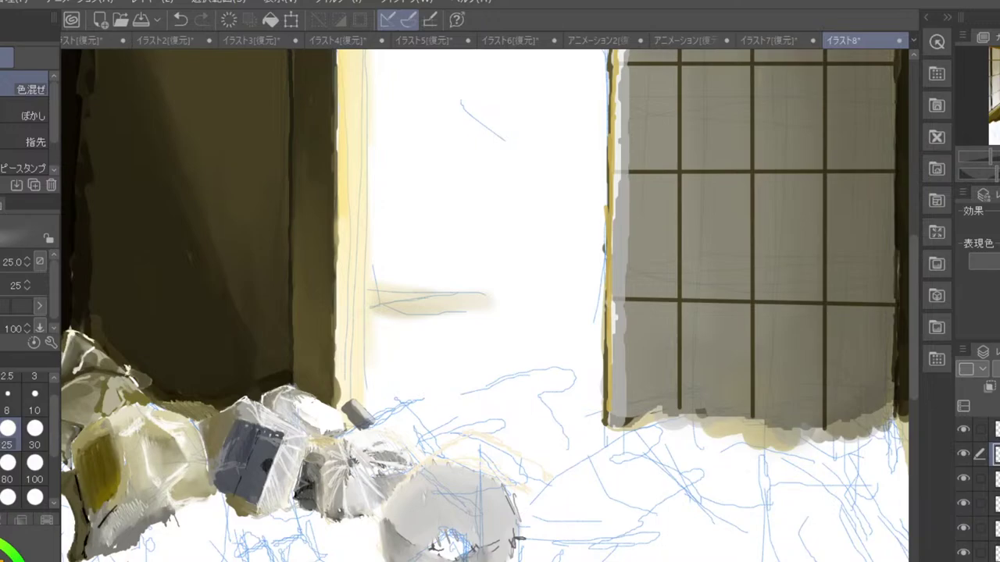
- Cross-hatch the upper face of the rounded piece in grey with the oil brush at size 8
{"action": "key", "text": "b"}
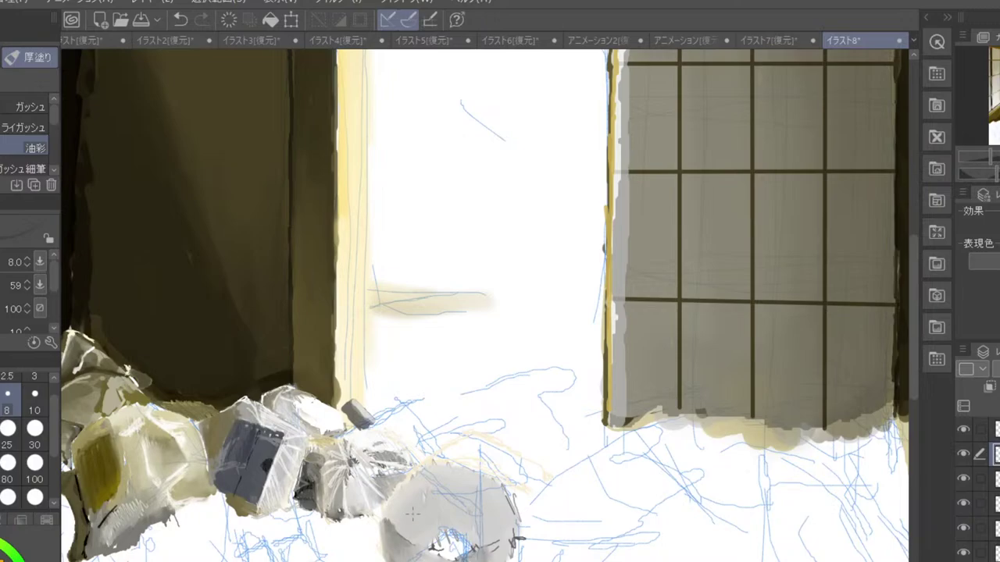
{"action": "mouse_move", "coordinate": [396, 537]}
{"action": "left_mouse_down"}
{"action": "mouse_move", "coordinate": [415, 546]}
{"action": "mouse_move", "coordinate": [395, 533]}
{"action": "left_mouse_up"}
{"action": "left_click_drag", "start_coordinate": [472, 473], "coordinate": [484, 538]}
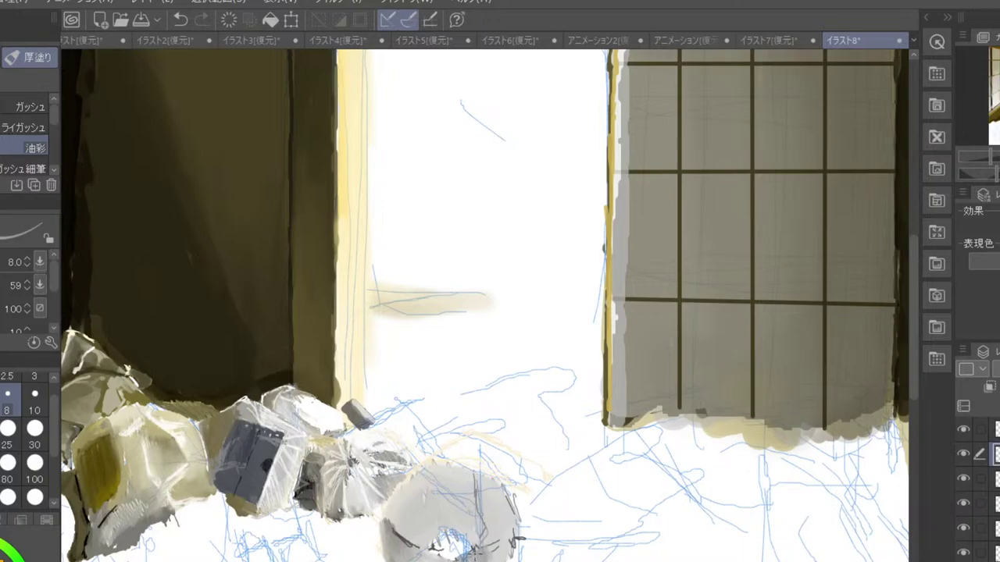
{"action": "mouse_move", "coordinate": [409, 549]}
{"action": "left_mouse_down"}
{"action": "mouse_move", "coordinate": [383, 508]}
{"action": "mouse_move", "coordinate": [419, 509]}
{"action": "mouse_move", "coordinate": [418, 498]}
{"action": "mouse_move", "coordinate": [477, 519]}
{"action": "mouse_move", "coordinate": [436, 471]}
{"action": "mouse_move", "coordinate": [460, 459]}
{"action": "left_mouse_up"}
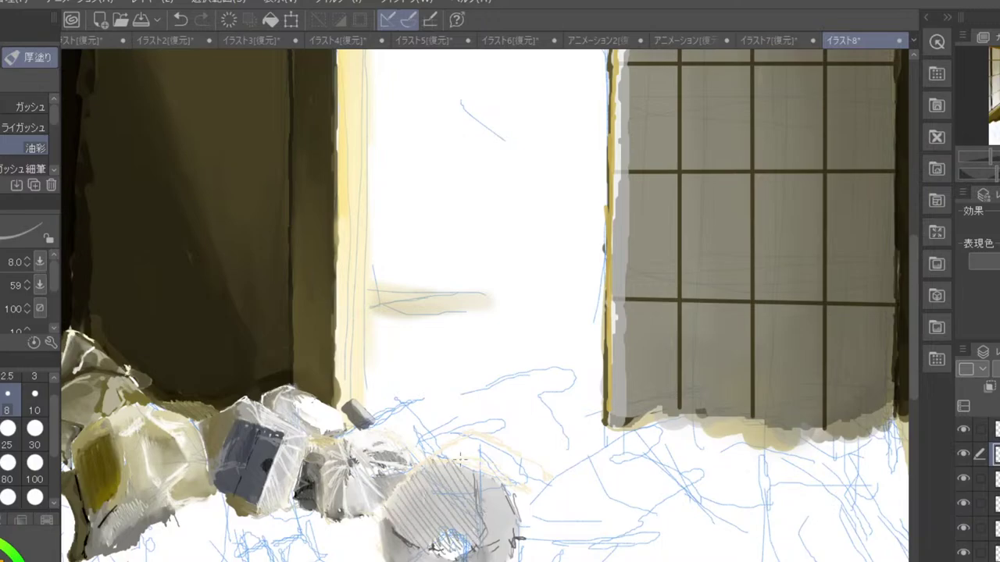
{"action": "mouse_move", "coordinate": [386, 507]}
{"action": "left_mouse_down"}
{"action": "mouse_move", "coordinate": [409, 521]}
{"action": "mouse_move", "coordinate": [428, 494]}
{"action": "mouse_move", "coordinate": [465, 478]}
{"action": "mouse_move", "coordinate": [482, 511]}
{"action": "left_mouse_up"}
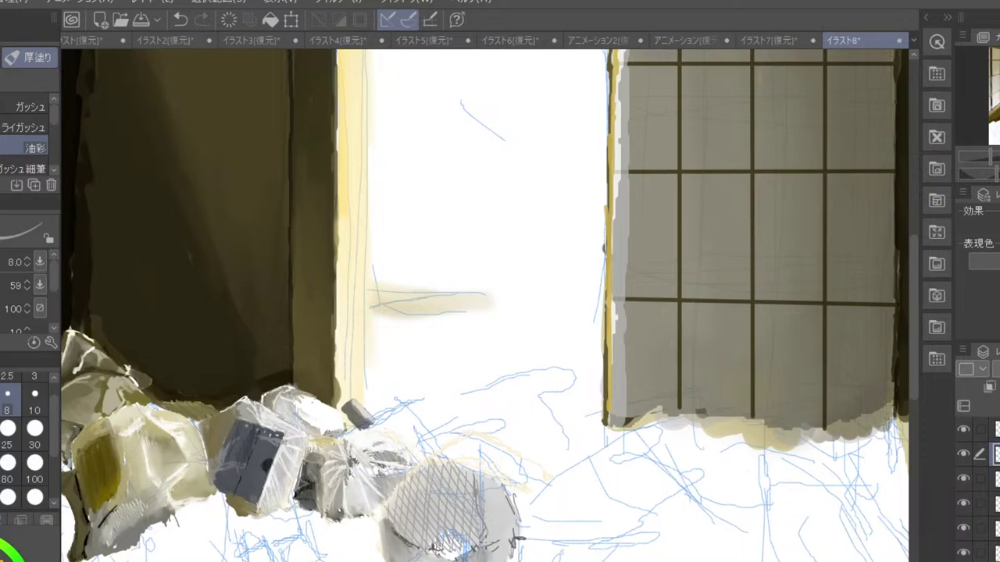
- Examine the whole room illustration to judge how the cross-hatched rounded piece fits with the rest of the rubbish pile
{"action": "scroll", "coordinate": [486, 548], "scroll_direction": "down", "scroll_amount": 5}
{"action": "scroll", "coordinate": [486, 548], "scroll_direction": "up", "scroll_amount": 3}
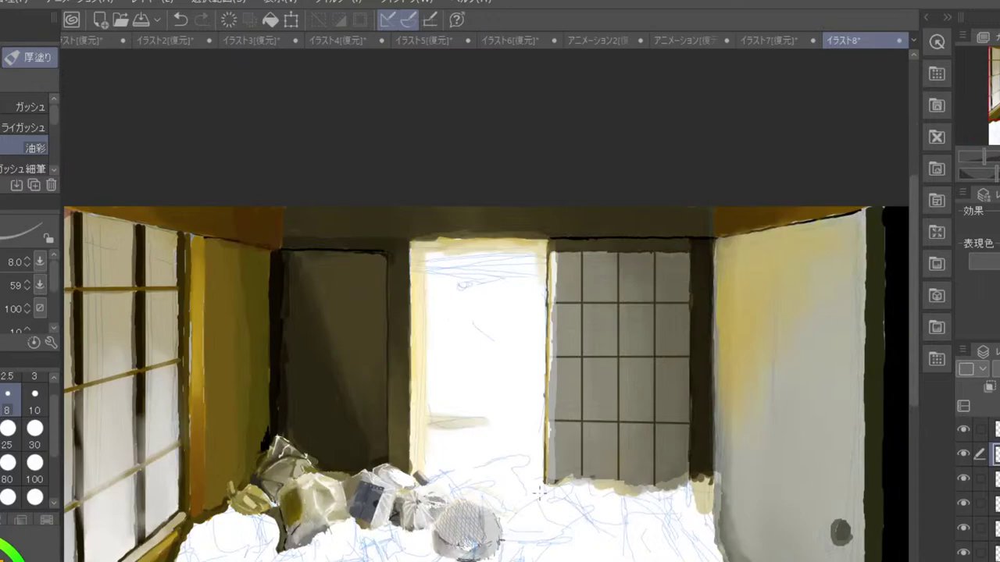
{"action": "left_click_drag", "start_coordinate": [541, 490], "coordinate": [511, 491]}
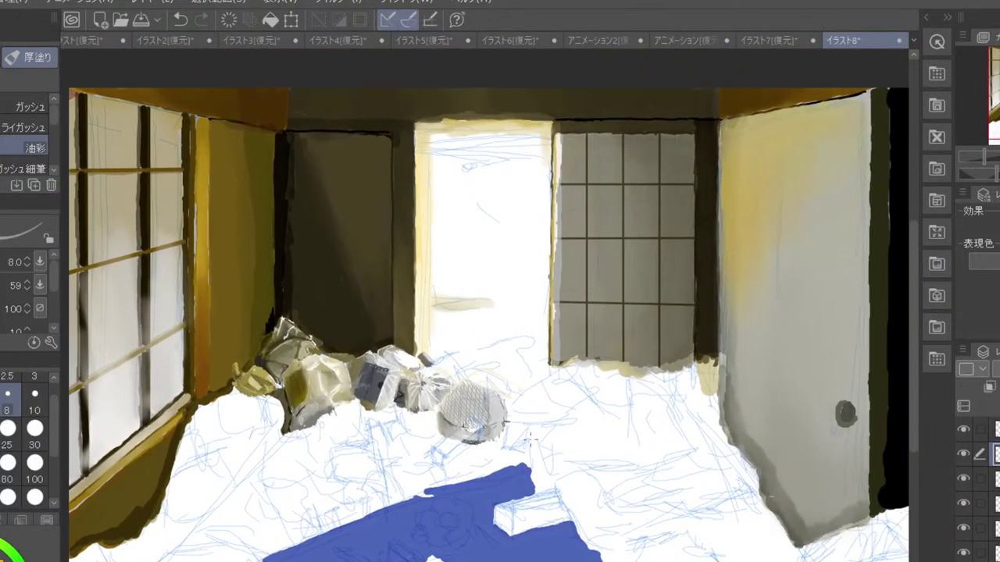
{"action": "scroll", "coordinate": [540, 425], "scroll_direction": "down", "scroll_amount": 2}
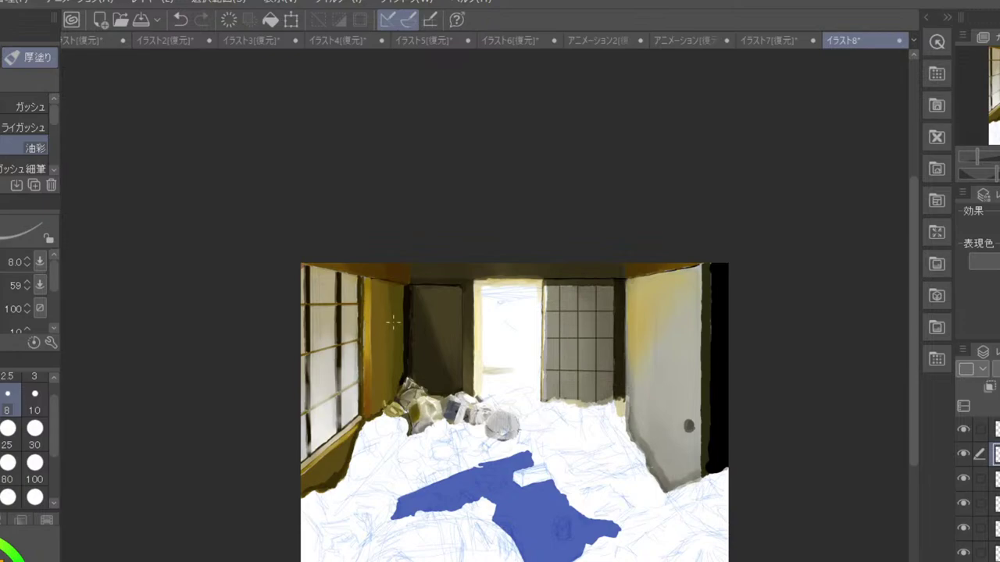
{"action": "scroll", "coordinate": [392, 321], "scroll_direction": "up", "scroll_amount": 8}
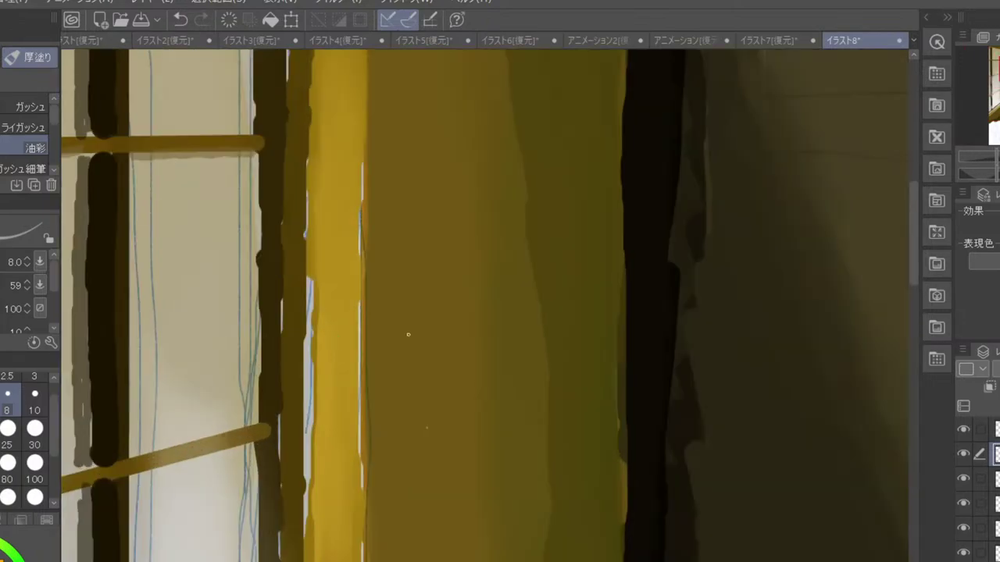
{"action": "scroll", "coordinate": [407, 334], "scroll_direction": "down", "scroll_amount": 10}
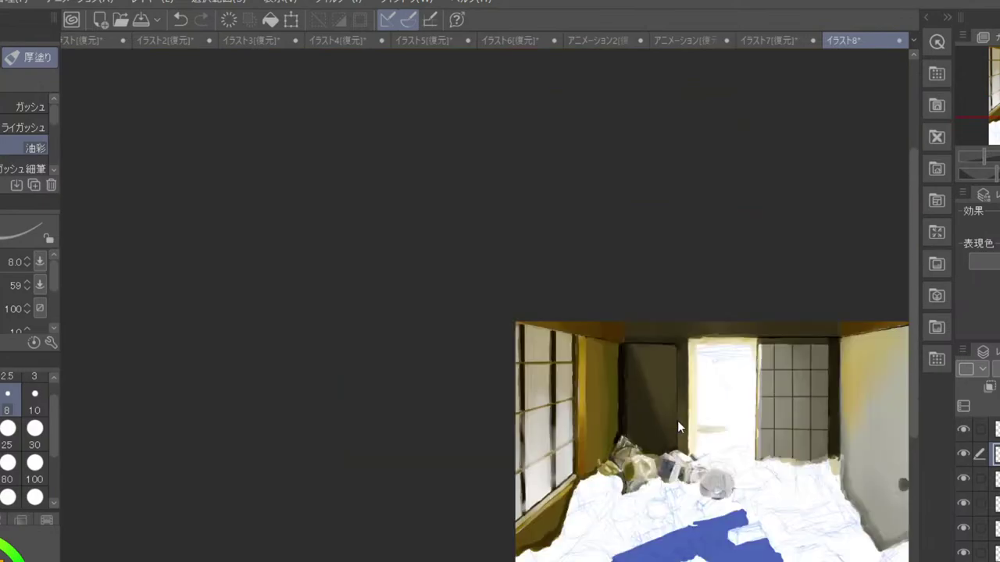
{"action": "scroll", "coordinate": [677, 422], "scroll_direction": "down", "scroll_amount": 2}
{"action": "scroll", "coordinate": [673, 434], "scroll_direction": "up", "scroll_amount": 6}
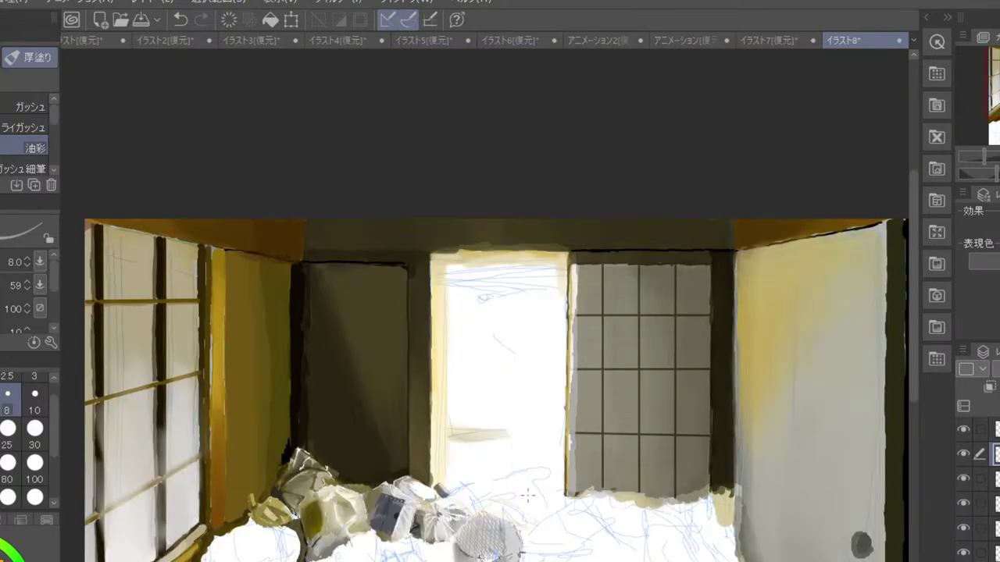
{"action": "scroll", "coordinate": [528, 496], "scroll_direction": "up", "scroll_amount": 4}
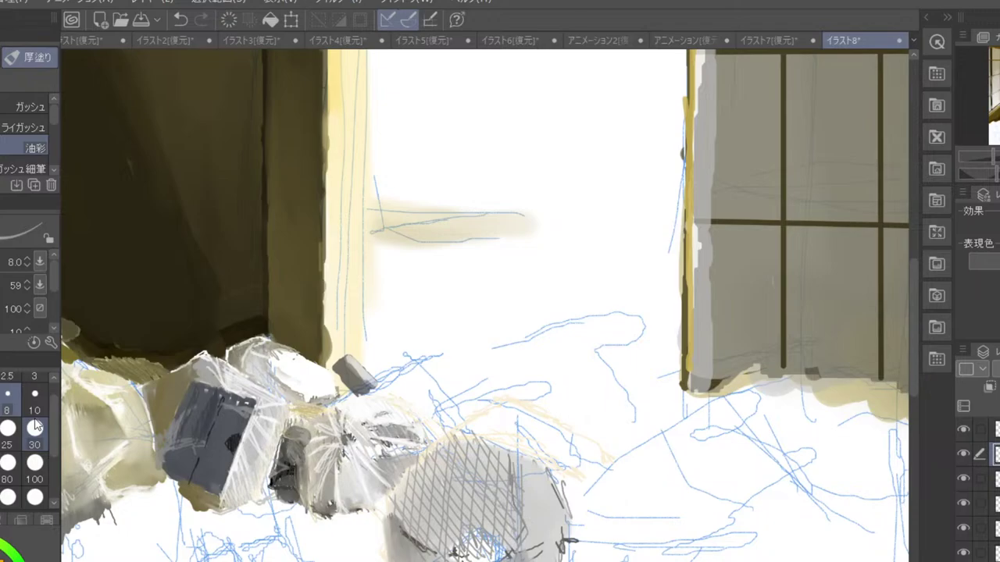
- Blend the rounded piece's cross-hatching at size 25, and hatch and blend darker grey facets on its upper side
{"action": "key", "text": "j"}
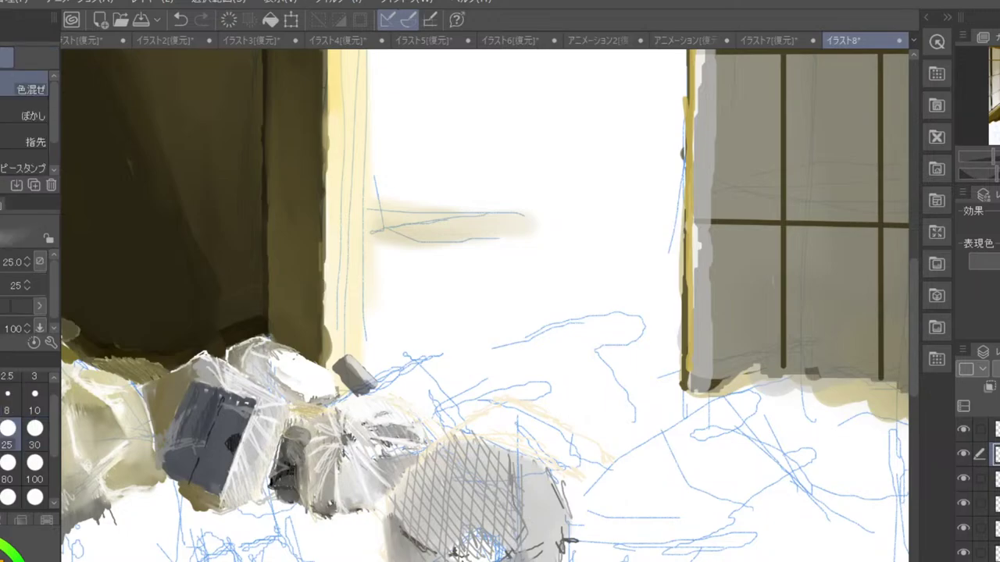
{"action": "mouse_move", "coordinate": [396, 514]}
{"action": "left_mouse_down"}
{"action": "mouse_move", "coordinate": [417, 536]}
{"action": "mouse_move", "coordinate": [404, 486]}
{"action": "mouse_move", "coordinate": [428, 504]}
{"action": "mouse_move", "coordinate": [472, 499]}
{"action": "mouse_move", "coordinate": [478, 465]}
{"action": "mouse_move", "coordinate": [508, 469]}
{"action": "mouse_move", "coordinate": [515, 539]}
{"action": "mouse_move", "coordinate": [500, 551]}
{"action": "mouse_move", "coordinate": [470, 535]}
{"action": "mouse_move", "coordinate": [459, 553]}
{"action": "mouse_move", "coordinate": [473, 558]}
{"action": "mouse_move", "coordinate": [489, 542]}
{"action": "mouse_move", "coordinate": [473, 557]}
{"action": "left_mouse_up"}
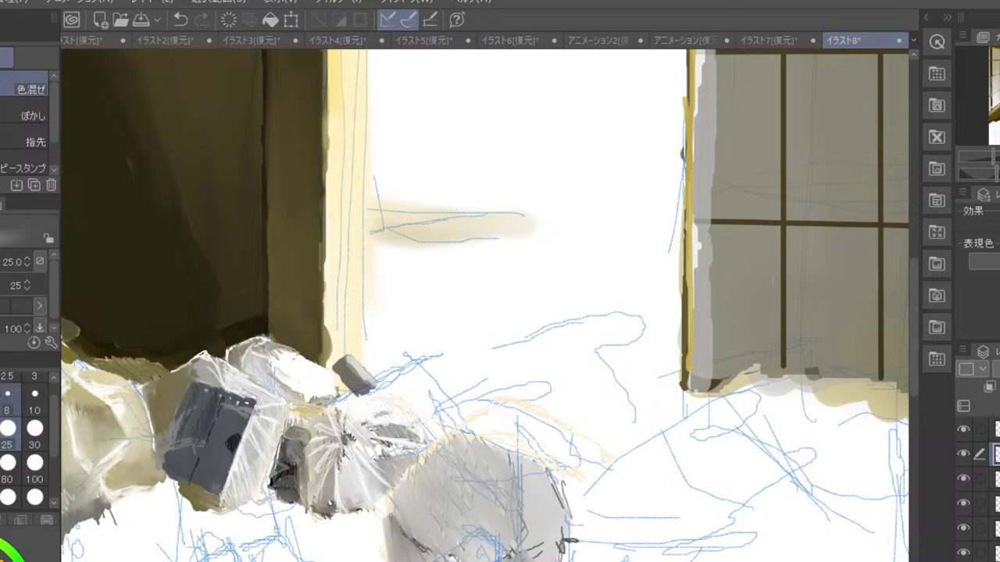
{"action": "key", "text": "b"}
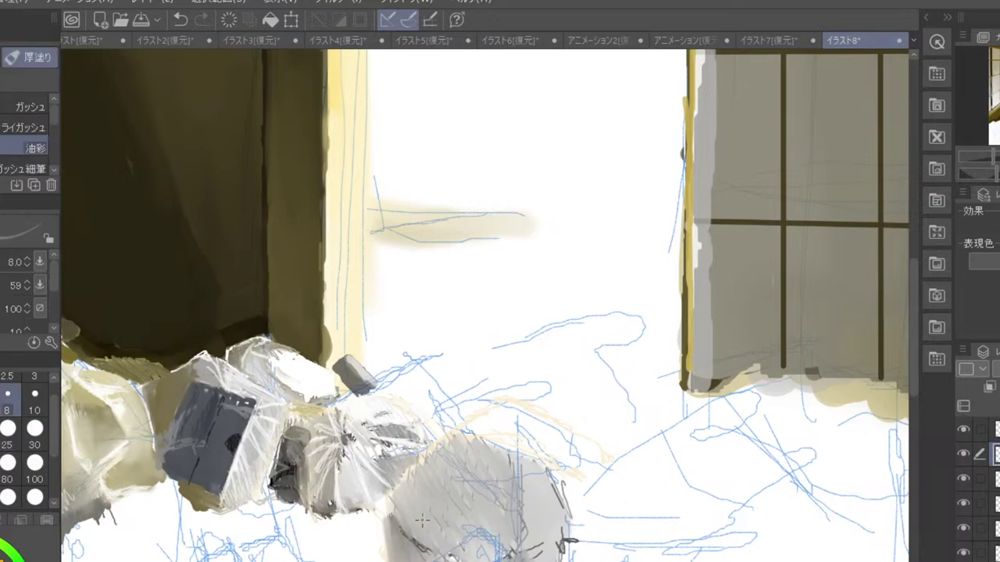
{"action": "mouse_move", "coordinate": [422, 519]}
{"action": "left_mouse_down"}
{"action": "mouse_move", "coordinate": [456, 500]}
{"action": "mouse_move", "coordinate": [445, 474]}
{"action": "mouse_move", "coordinate": [464, 482]}
{"action": "mouse_move", "coordinate": [469, 439]}
{"action": "mouse_move", "coordinate": [482, 445]}
{"action": "mouse_move", "coordinate": [486, 474]}
{"action": "mouse_move", "coordinate": [503, 471]}
{"action": "mouse_move", "coordinate": [491, 466]}
{"action": "mouse_move", "coordinate": [487, 482]}
{"action": "mouse_move", "coordinate": [500, 517]}
{"action": "mouse_move", "coordinate": [479, 499]}
{"action": "mouse_move", "coordinate": [465, 517]}
{"action": "mouse_move", "coordinate": [467, 491]}
{"action": "mouse_move", "coordinate": [490, 466]}
{"action": "mouse_move", "coordinate": [465, 510]}
{"action": "mouse_move", "coordinate": [461, 502]}
{"action": "mouse_move", "coordinate": [467, 513]}
{"action": "mouse_move", "coordinate": [498, 478]}
{"action": "left_mouse_up"}
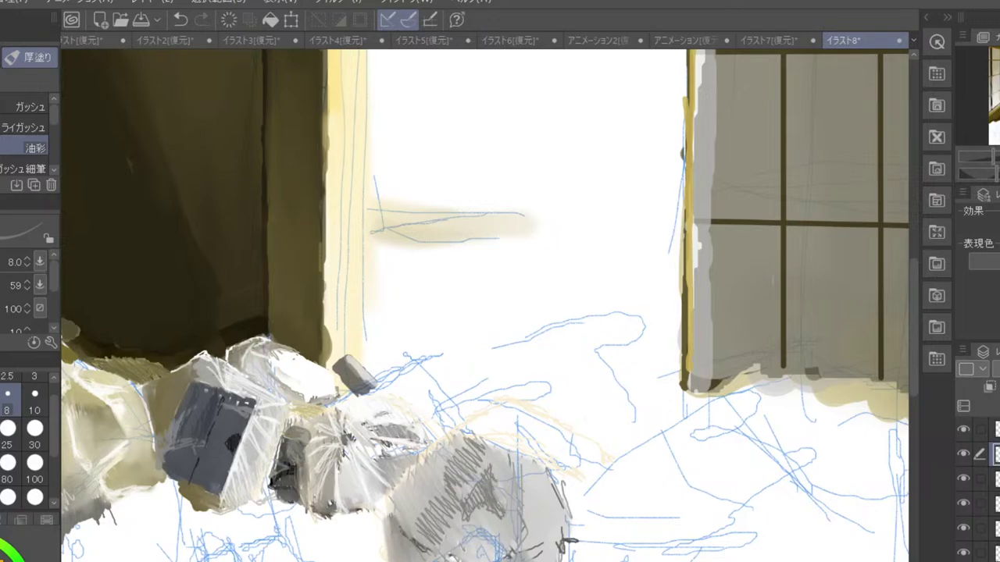
{"action": "key", "text": "j"}
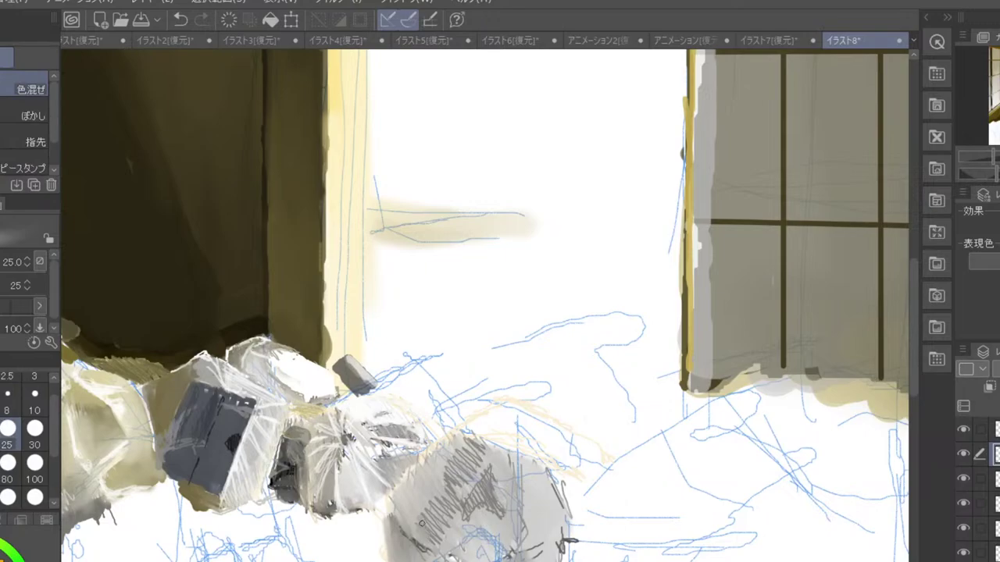
{"action": "mouse_move", "coordinate": [438, 520]}
{"action": "left_mouse_down"}
{"action": "mouse_move", "coordinate": [443, 485]}
{"action": "mouse_move", "coordinate": [457, 493]}
{"action": "mouse_move", "coordinate": [457, 459]}
{"action": "mouse_move", "coordinate": [471, 443]}
{"action": "mouse_move", "coordinate": [479, 451]}
{"action": "mouse_move", "coordinate": [479, 496]}
{"action": "left_mouse_up"}
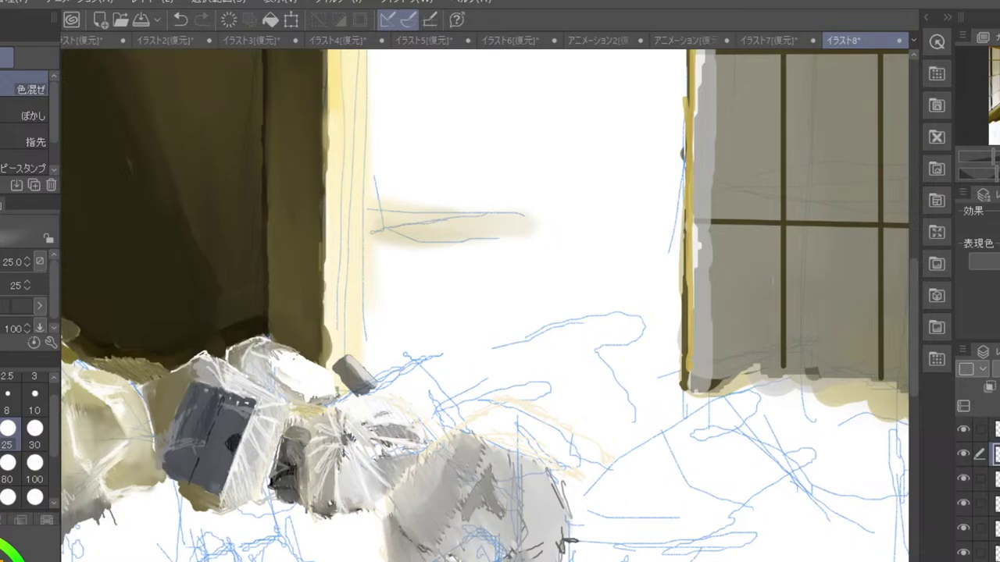
- Paint small dark grey marks and faint light hatching on the sketched piece just behind the rounded one, and soften them
{"action": "key", "text": "b"}
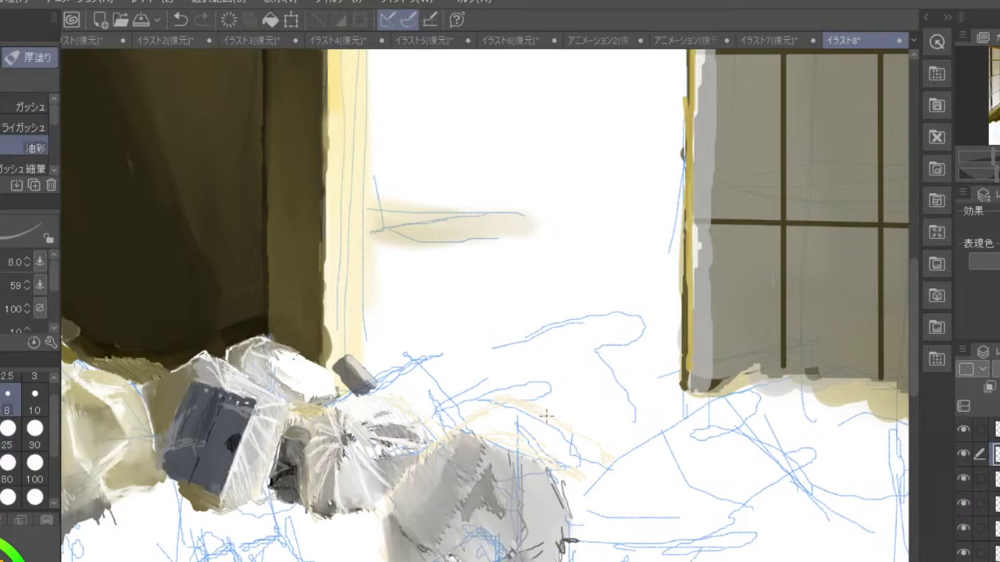
{"action": "left_click_drag", "start_coordinate": [547, 416], "coordinate": [583, 442]}
{"action": "left_click_drag", "start_coordinate": [536, 449], "coordinate": [582, 445]}
{"action": "key", "text": "ctrl+z"}
{"action": "mouse_move", "coordinate": [539, 448]}
{"action": "left_mouse_down"}
{"action": "mouse_move", "coordinate": [600, 450]}
{"action": "mouse_move", "coordinate": [549, 459]}
{"action": "mouse_move", "coordinate": [562, 467]}
{"action": "mouse_move", "coordinate": [562, 447]}
{"action": "mouse_move", "coordinate": [591, 467]}
{"action": "mouse_move", "coordinate": [594, 446]}
{"action": "mouse_move", "coordinate": [569, 477]}
{"action": "left_mouse_up"}
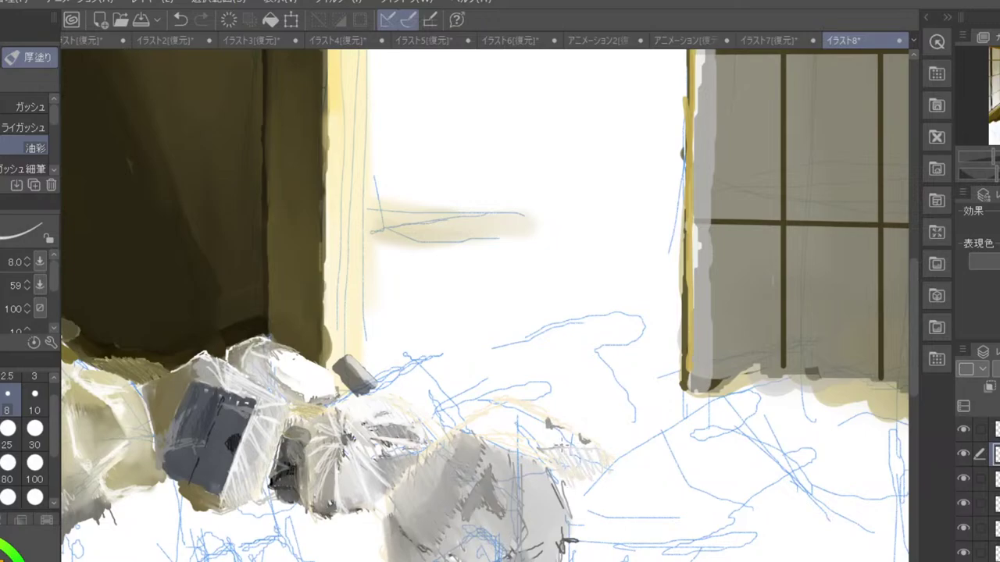
{"action": "key", "text": "j"}
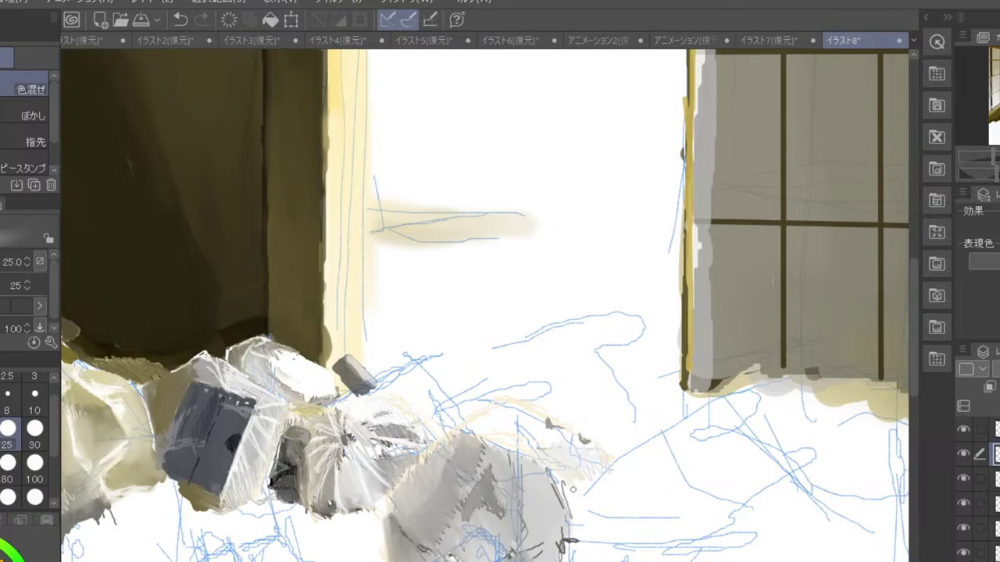
- Paint white crease highlights across the rounded piece's upper face and outer edge with the oil brush at size 10
{"action": "scroll", "coordinate": [573, 490], "scroll_direction": "down", "scroll_amount": 2}
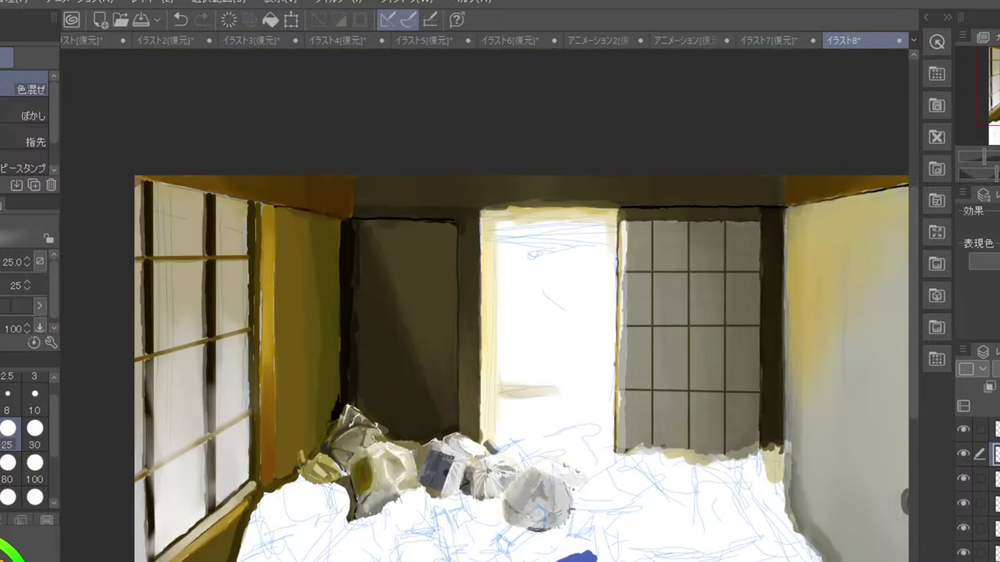
{"action": "scroll", "coordinate": [572, 490], "scroll_direction": "down", "scroll_amount": 1}
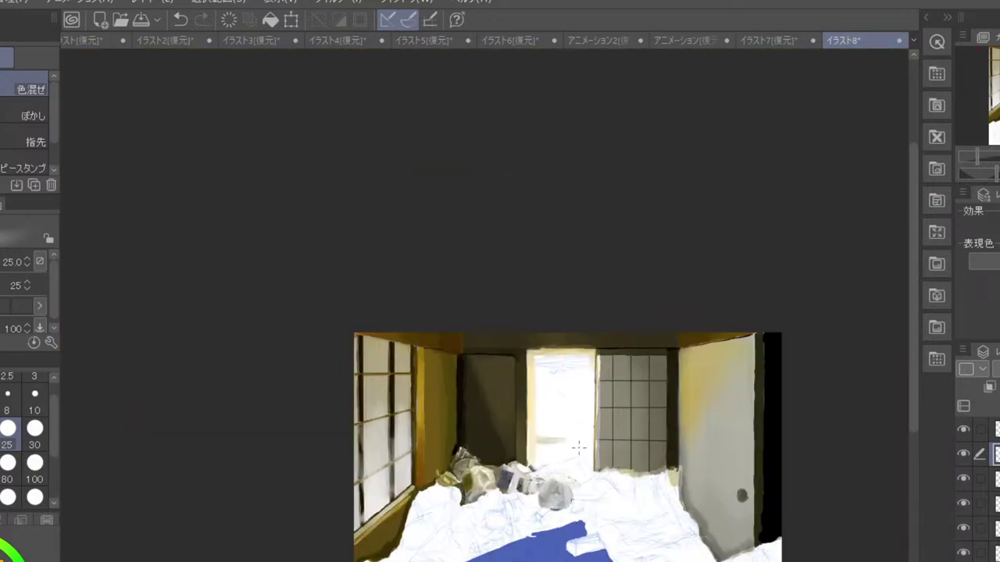
{"action": "scroll", "coordinate": [595, 481], "scroll_direction": "up", "scroll_amount": 3}
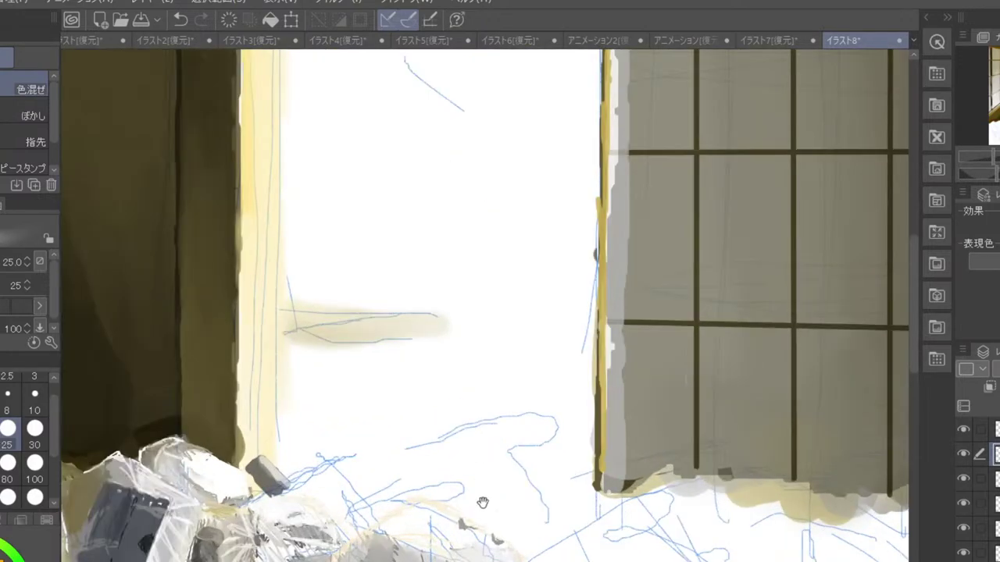
{"action": "left_click_drag", "start_coordinate": [483, 503], "coordinate": [456, 354]}
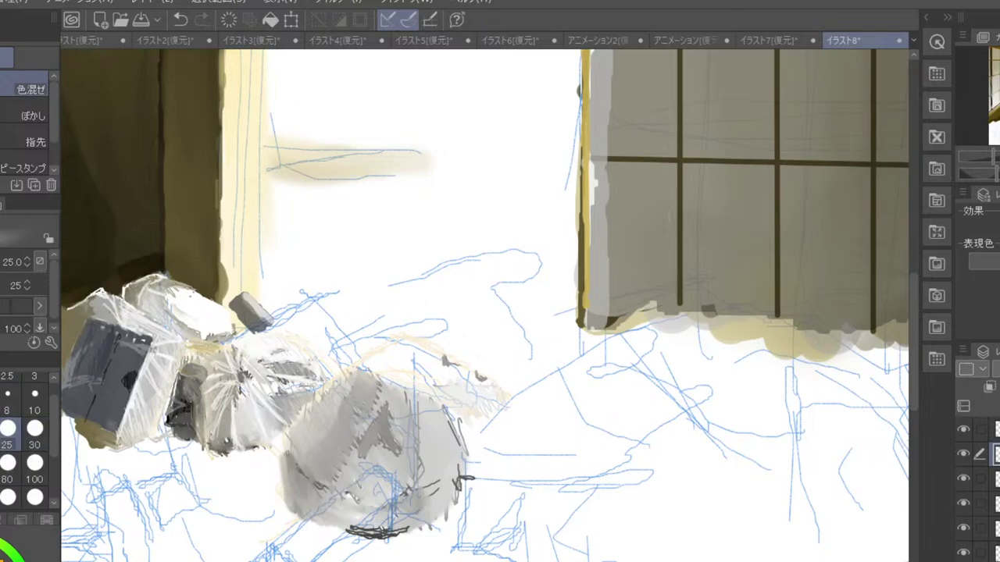
{"action": "key", "text": "b"}
{"action": "mouse_move", "coordinate": [370, 381]}
{"action": "left_mouse_down"}
{"action": "mouse_move", "coordinate": [420, 390]}
{"action": "mouse_move", "coordinate": [446, 409]}
{"action": "left_mouse_up"}
{"action": "left_click", "coordinate": [1, 431]}
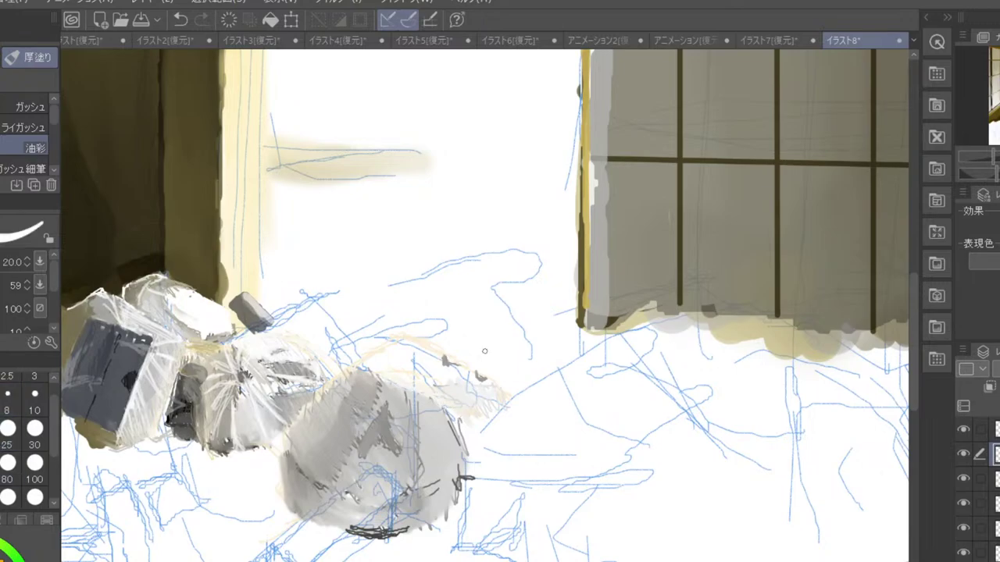
{"action": "left_click_drag", "start_coordinate": [362, 371], "coordinate": [447, 419]}
{"action": "left_click", "coordinate": [35, 394]}
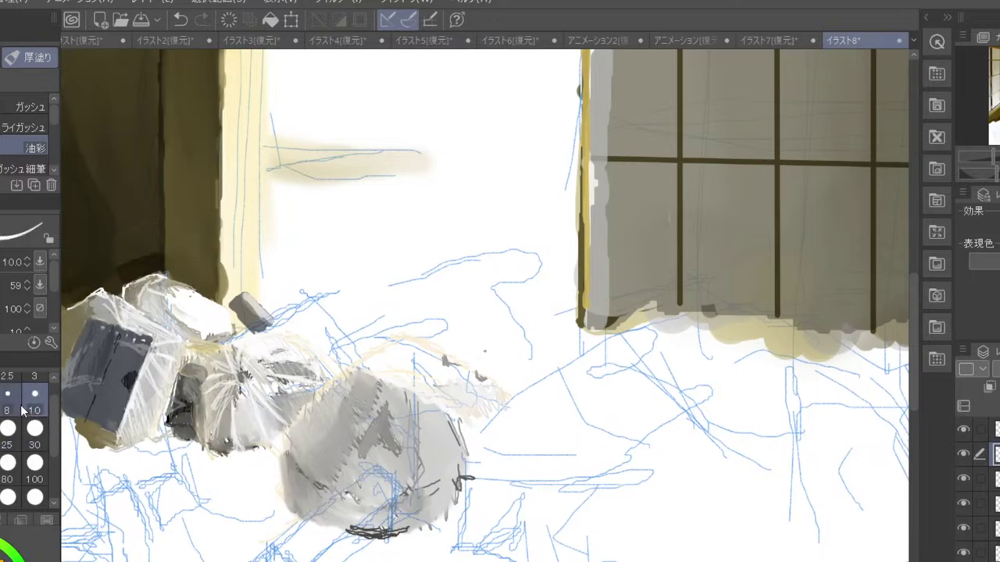
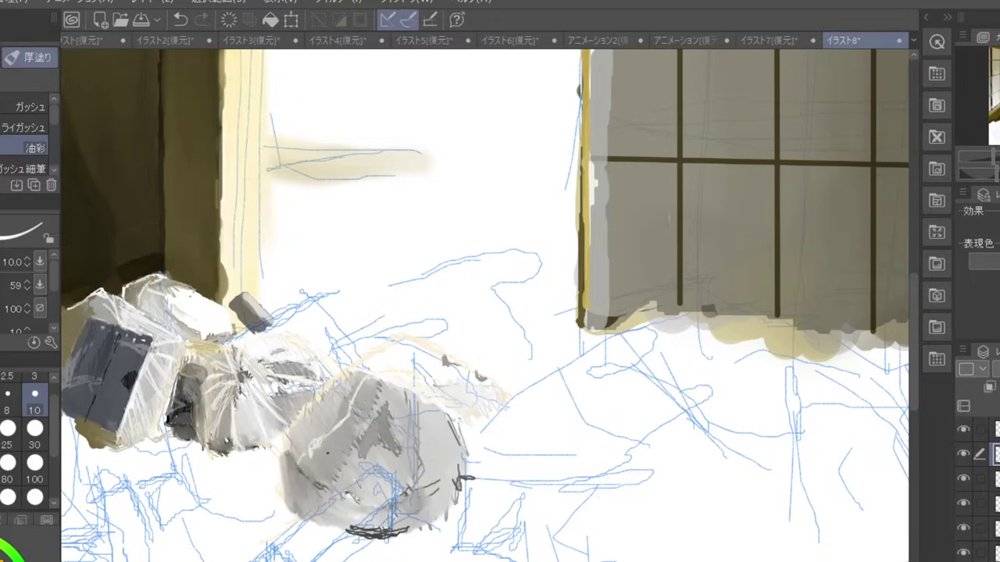
{"action": "mouse_move", "coordinate": [322, 455]}
{"action": "left_mouse_down"}
{"action": "mouse_move", "coordinate": [324, 476]}
{"action": "mouse_move", "coordinate": [331, 453]}
{"action": "left_mouse_up"}
{"action": "left_click_drag", "start_coordinate": [291, 433], "coordinate": [307, 407]}
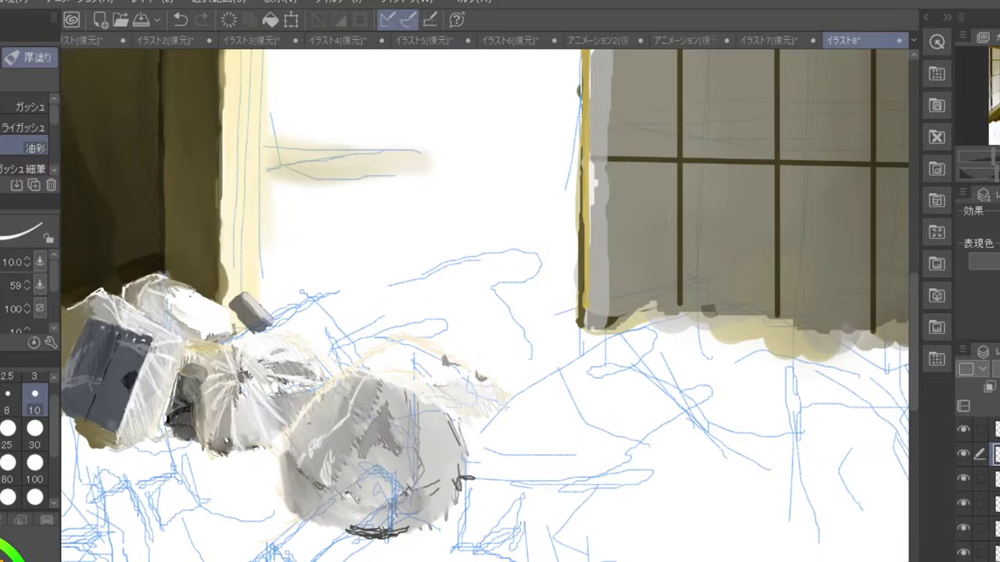
{"action": "left_click_drag", "start_coordinate": [295, 449], "coordinate": [341, 382]}
- Hide the blue sketch layer
{"action": "scroll", "coordinate": [978, 492], "scroll_direction": "down", "scroll_amount": 5}
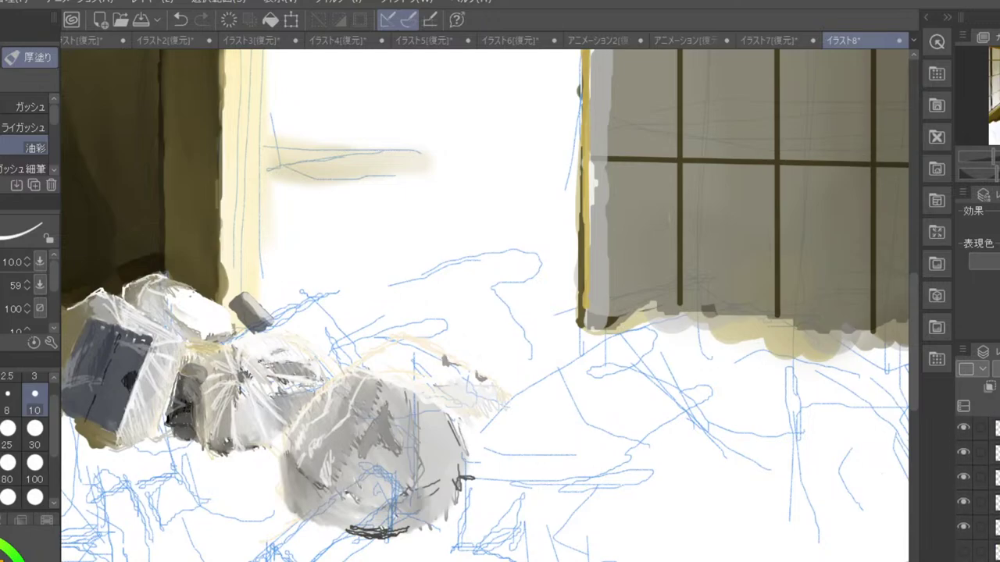
{"action": "left_click", "coordinate": [963, 552]}
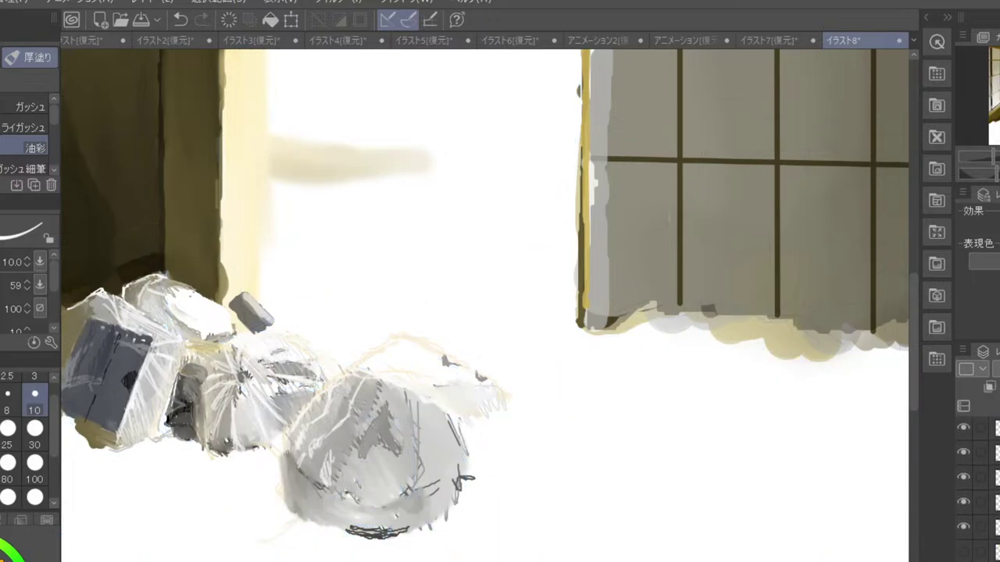
- Touch up the rounded piece's upper-left edge with short light strokes of the oil brush at size 10
{"action": "key", "text": "ctrl+minus"}
{"action": "key", "text": "ctrl+minus"}
{"action": "key", "text": "ctrl+minus"}
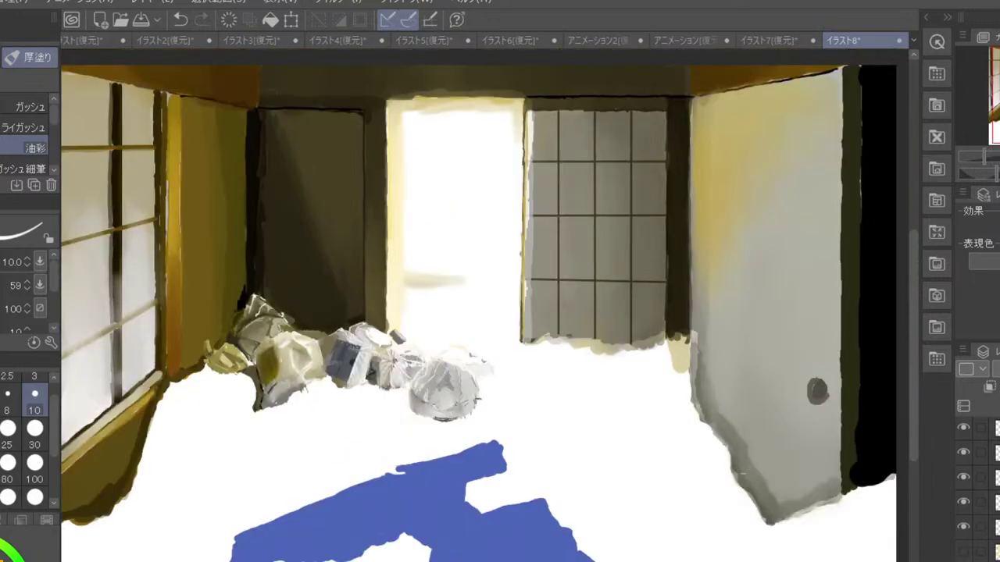
{"action": "key", "text": "ctrl+plus"}
{"action": "key", "text": "ctrl+plus"}
{"action": "key", "text": "ctrl+plus"}
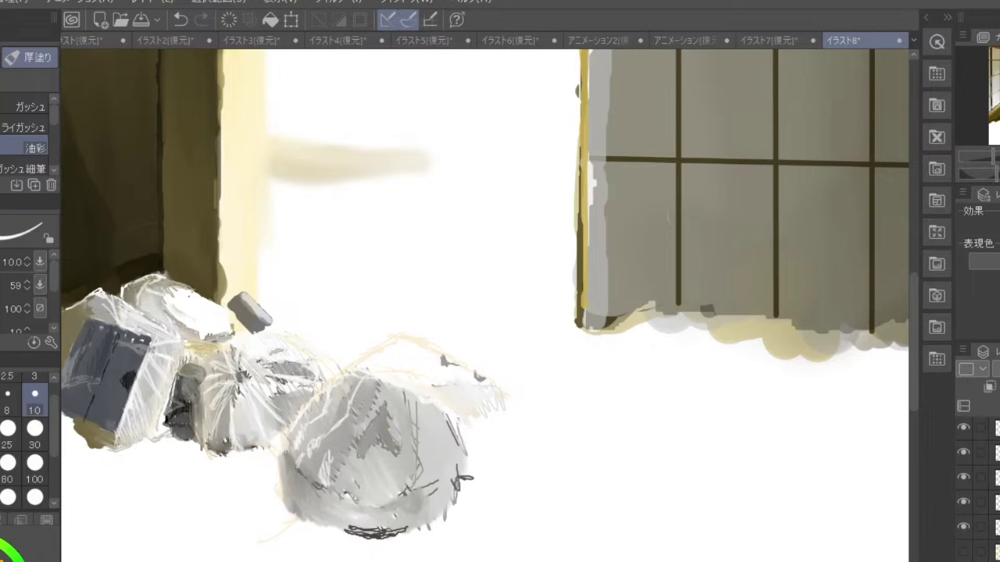
{"action": "left_click_drag", "start_coordinate": [298, 470], "coordinate": [319, 440]}
{"action": "mouse_move", "coordinate": [345, 385]}
{"action": "left_mouse_down"}
{"action": "mouse_move", "coordinate": [361, 375]}
{"action": "mouse_move", "coordinate": [365, 383]}
{"action": "left_mouse_up"}
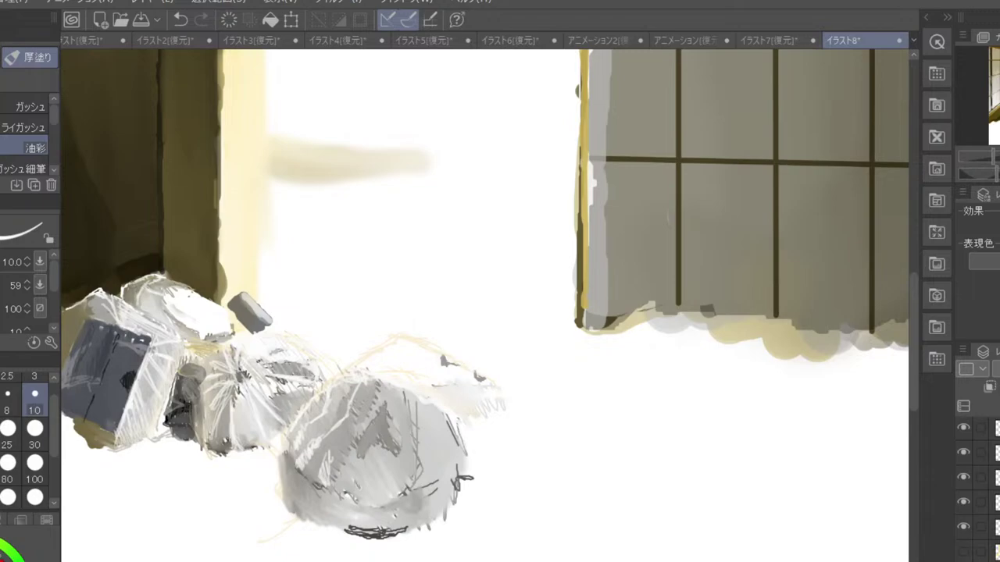
- Paint small bright red accents along the rounded piece's upper-left edge with the oil brush at size 10
{"action": "left_click", "coordinate": [2, 557]}
{"action": "left_click", "coordinate": [2, 558]}
{"action": "left_click_drag", "start_coordinate": [328, 394], "coordinate": [338, 390]}
{"action": "left_click_drag", "start_coordinate": [331, 388], "coordinate": [323, 391]}
{"action": "mouse_move", "coordinate": [313, 404]}
{"action": "left_mouse_down"}
{"action": "mouse_move", "coordinate": [293, 434]}
{"action": "mouse_move", "coordinate": [310, 405]}
{"action": "left_mouse_up"}
{"action": "left_click_drag", "start_coordinate": [293, 438], "coordinate": [297, 431]}
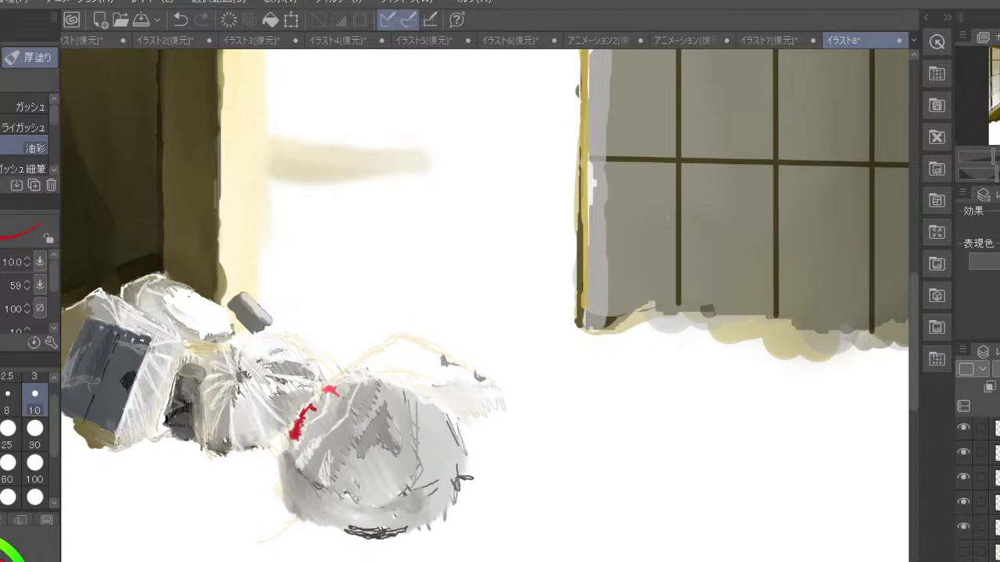
- Show the blue sketch layer
{"action": "scroll", "coordinate": [294, 424], "scroll_direction": "down", "scroll_amount": 3}
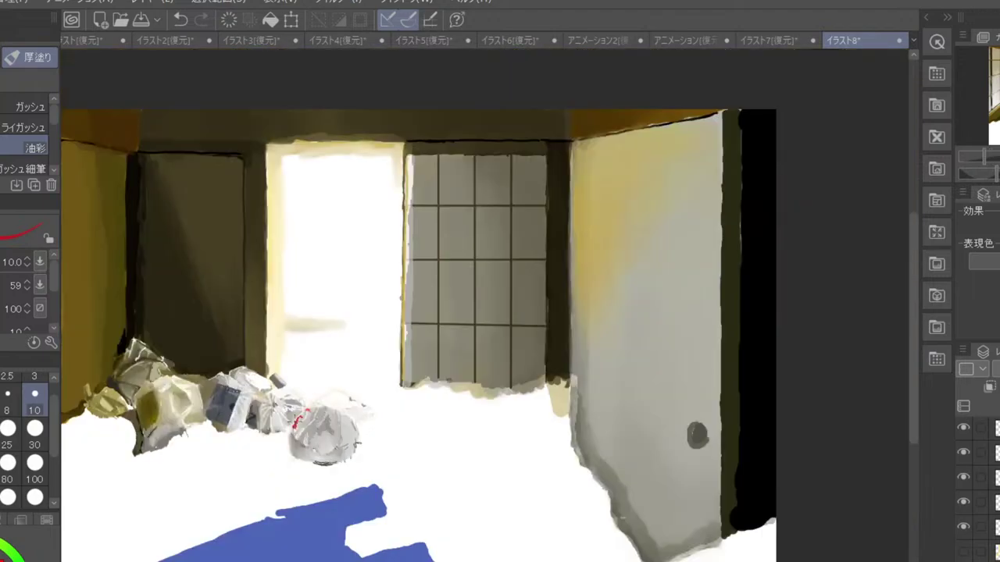
{"action": "scroll", "coordinate": [293, 424], "scroll_direction": "up", "scroll_amount": 2}
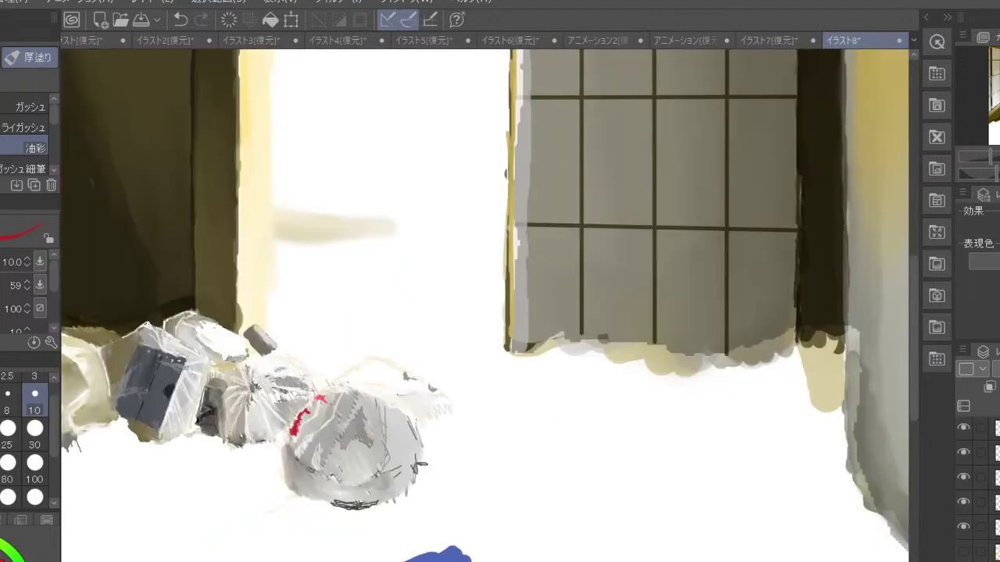
{"action": "left_click", "coordinate": [963, 552]}
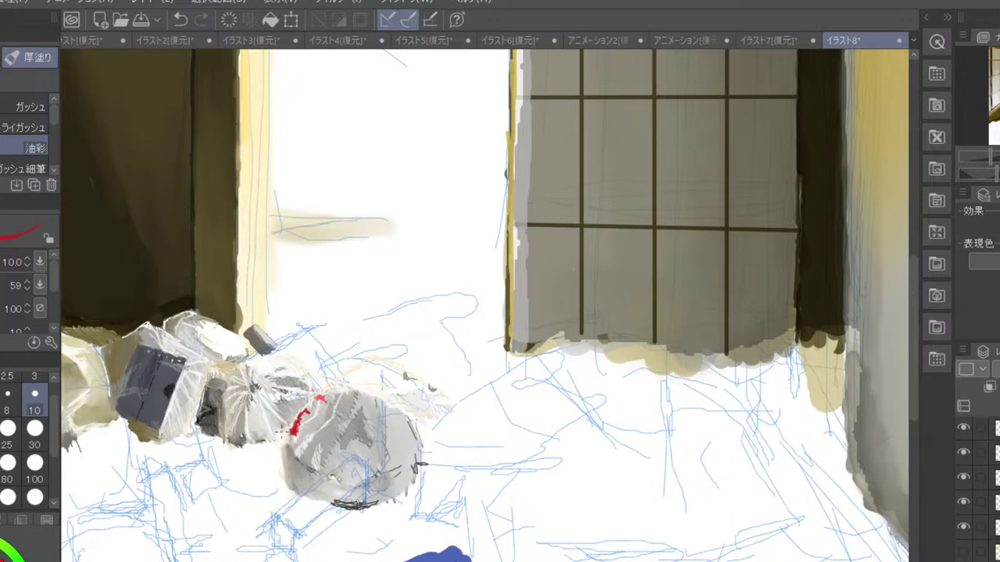
- Hatch thin red lines on the rounded piece's upper-left face beside the red accents, and blend them at size 25
{"action": "scroll", "coordinate": [308, 410], "scroll_direction": "up", "scroll_amount": 2}
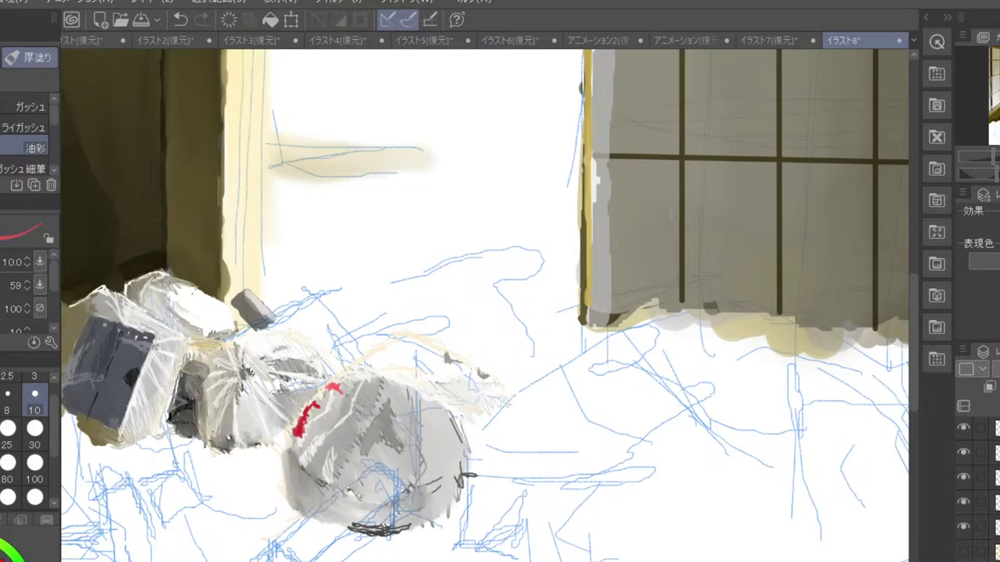
{"action": "left_click_drag", "start_coordinate": [319, 420], "coordinate": [331, 432]}
{"action": "left_click_drag", "start_coordinate": [323, 416], "coordinate": [341, 428]}
{"action": "left_click_drag", "start_coordinate": [332, 409], "coordinate": [347, 418]}
{"action": "key", "text": "g"}
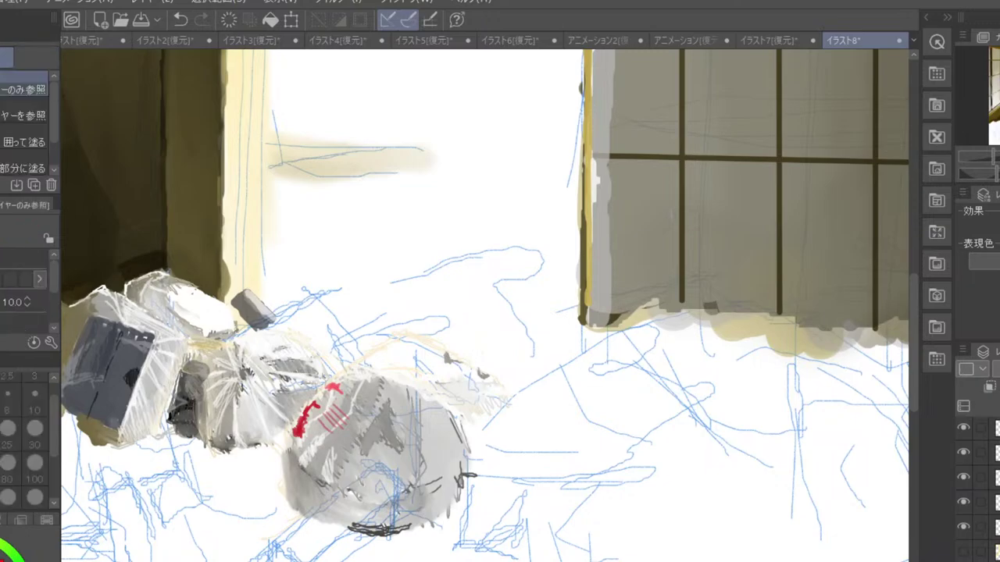
{"action": "key", "text": "j"}
{"action": "mouse_move", "coordinate": [343, 423]}
{"action": "left_mouse_down"}
{"action": "mouse_move", "coordinate": [327, 428]}
{"action": "mouse_move", "coordinate": [344, 399]}
{"action": "mouse_move", "coordinate": [324, 420]}
{"action": "mouse_move", "coordinate": [350, 388]}
{"action": "mouse_move", "coordinate": [340, 418]}
{"action": "mouse_move", "coordinate": [347, 379]}
{"action": "left_mouse_up"}
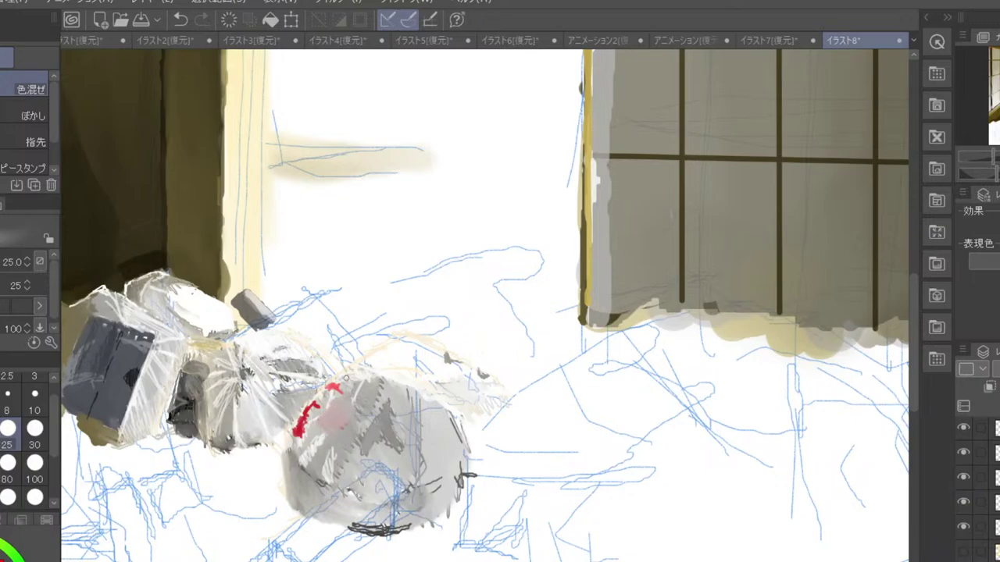
{"action": "mouse_move", "coordinate": [316, 425]}
{"action": "left_mouse_down"}
{"action": "mouse_move", "coordinate": [301, 457]}
{"action": "mouse_move", "coordinate": [323, 436]}
{"action": "mouse_move", "coordinate": [330, 479]}
{"action": "mouse_move", "coordinate": [332, 446]}
{"action": "mouse_move", "coordinate": [306, 430]}
{"action": "mouse_move", "coordinate": [299, 442]}
{"action": "mouse_move", "coordinate": [314, 419]}
{"action": "left_mouse_up"}
- Hatch grey shading on the lower side of the crumpled piece beside the rounded one, and blend it at size 25
{"action": "key", "text": "p"}
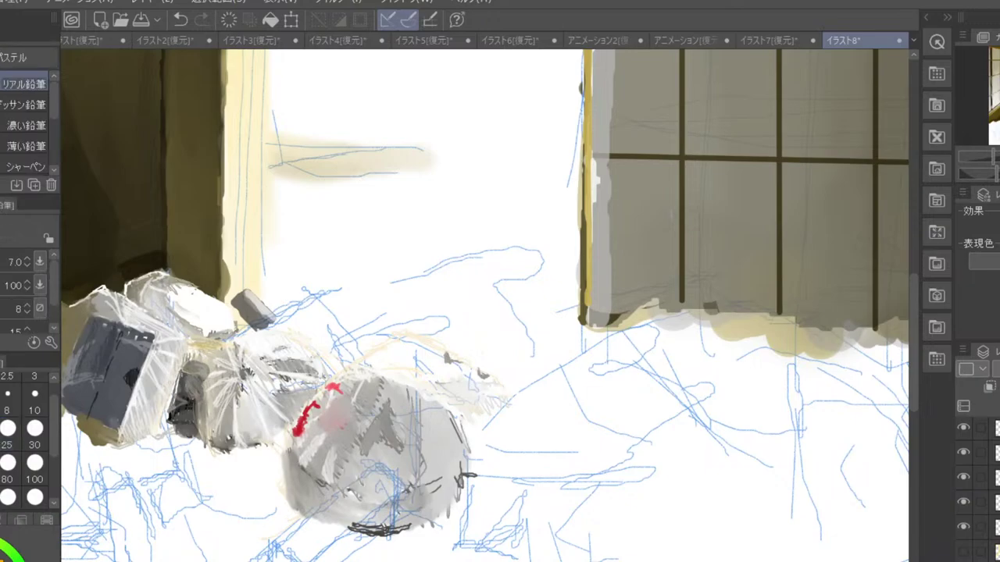
{"action": "key", "text": "b"}
{"action": "mouse_move", "coordinate": [266, 435]}
{"action": "left_mouse_down"}
{"action": "mouse_move", "coordinate": [296, 414]}
{"action": "mouse_move", "coordinate": [281, 441]}
{"action": "mouse_move", "coordinate": [257, 437]}
{"action": "mouse_move", "coordinate": [266, 428]}
{"action": "mouse_move", "coordinate": [248, 434]}
{"action": "mouse_move", "coordinate": [292, 412]}
{"action": "left_mouse_up"}
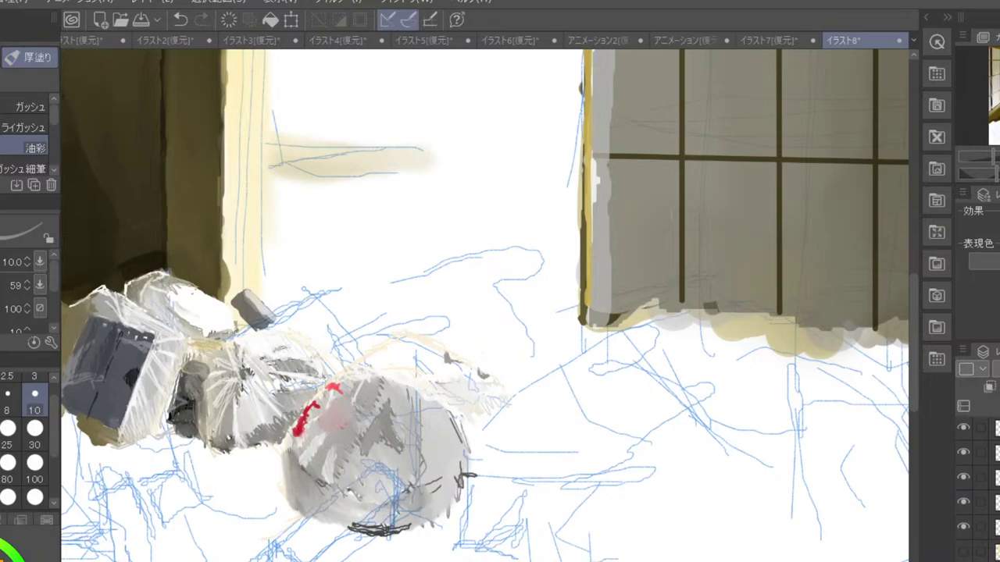
{"action": "key", "text": "j"}
{"action": "mouse_move", "coordinate": [261, 433]}
{"action": "left_mouse_down"}
{"action": "mouse_move", "coordinate": [253, 437]}
{"action": "mouse_move", "coordinate": [280, 433]}
{"action": "mouse_move", "coordinate": [300, 408]}
{"action": "mouse_move", "coordinate": [279, 438]}
{"action": "mouse_move", "coordinate": [247, 441]}
{"action": "left_mouse_up"}
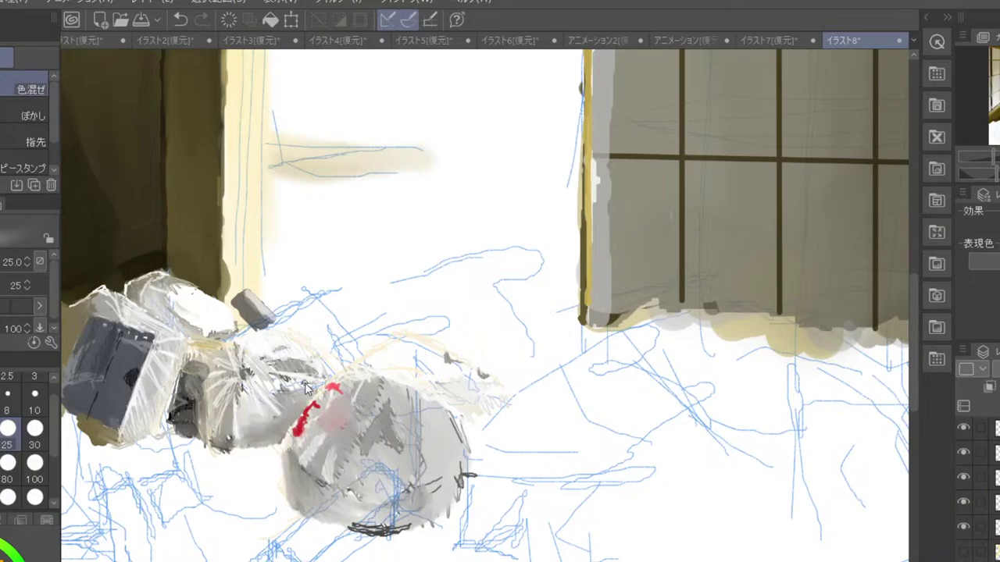
{"action": "scroll", "coordinate": [304, 383], "scroll_direction": "down", "scroll_amount": 2}
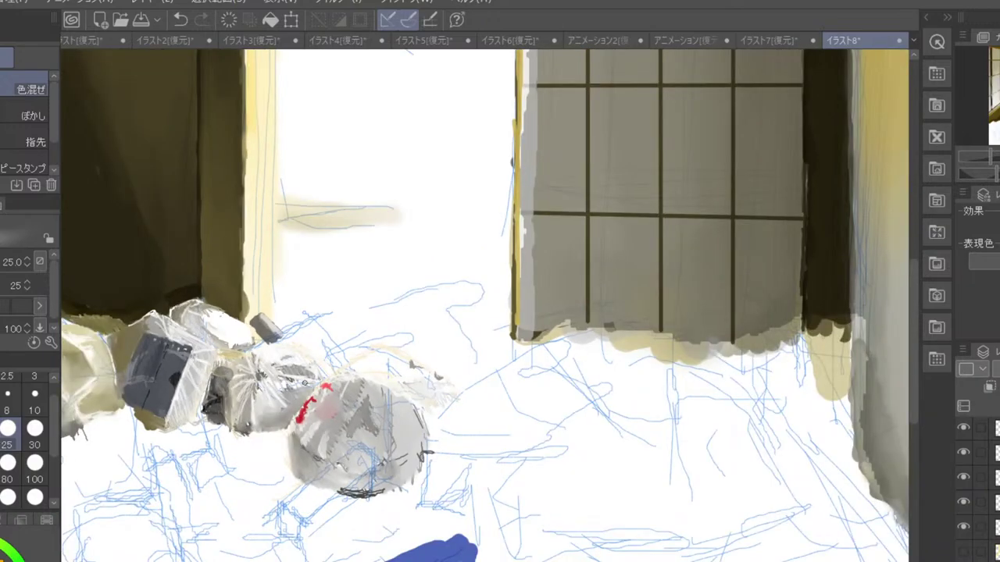
{"action": "scroll", "coordinate": [367, 365], "scroll_direction": "up", "scroll_amount": 2}
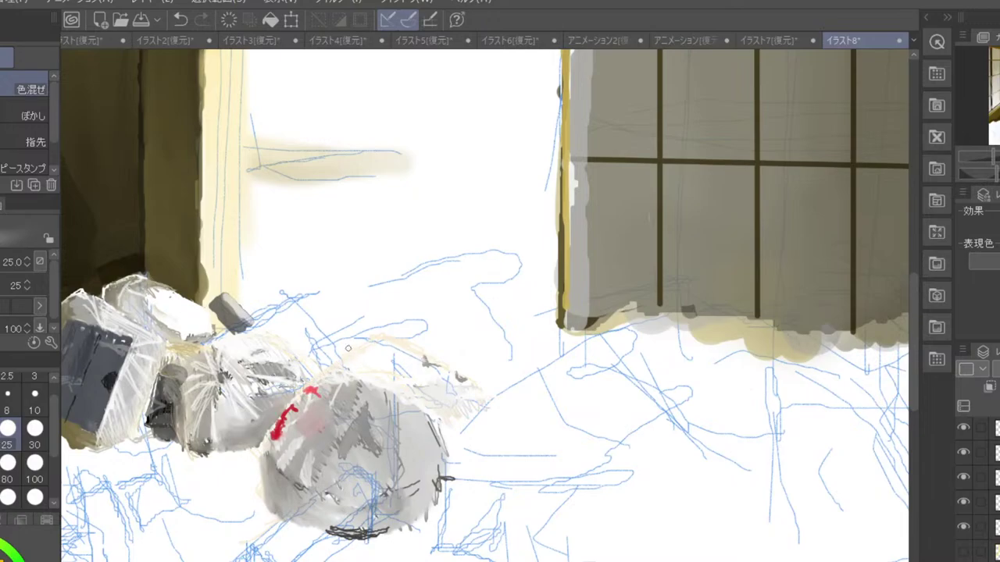
{"action": "key", "text": "b"}
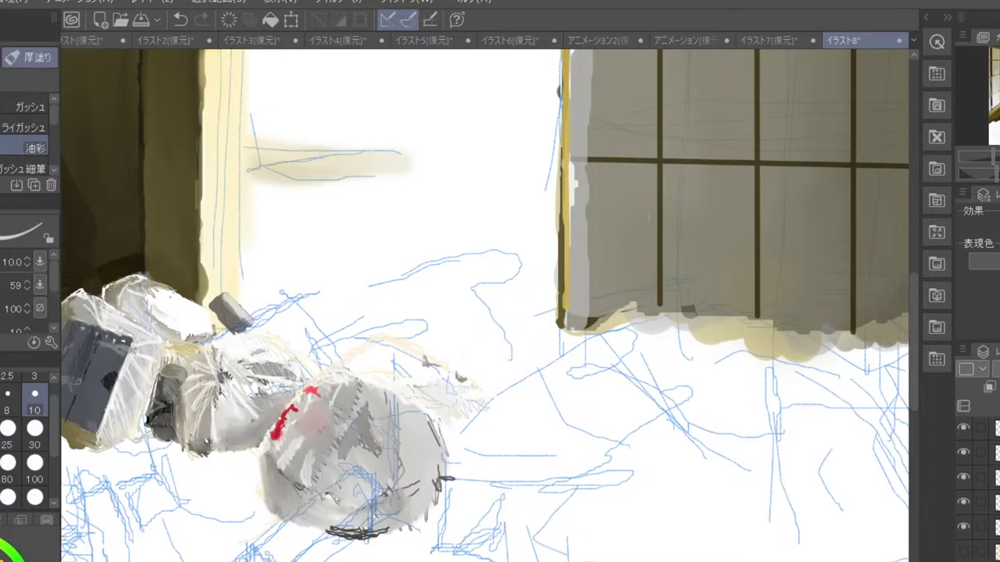
{"action": "mouse_move", "coordinate": [347, 374]}
{"action": "left_mouse_down"}
{"action": "mouse_move", "coordinate": [394, 367]}
{"action": "mouse_move", "coordinate": [418, 348]}
{"action": "left_mouse_up"}
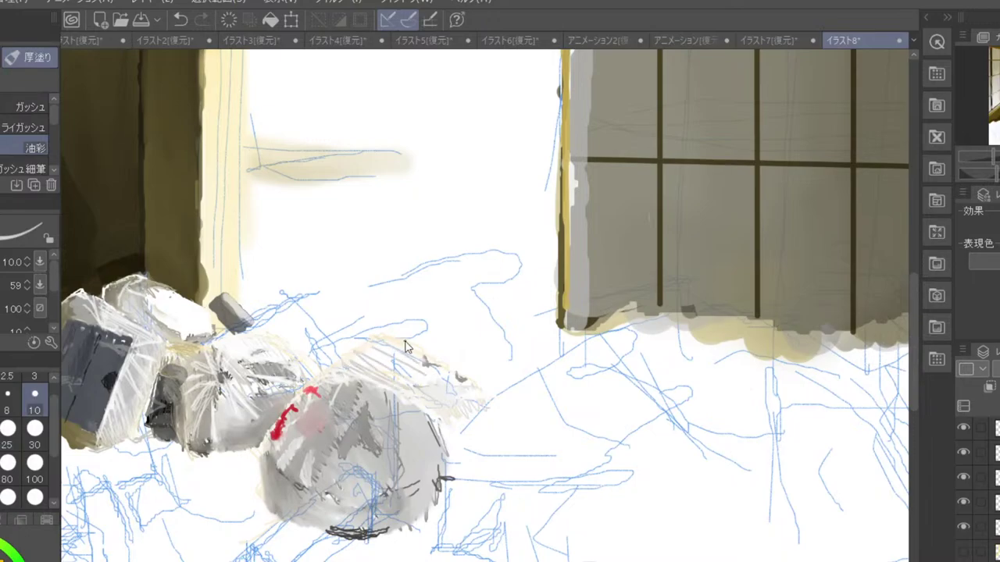
{"action": "key", "text": "ctrl+z"}
{"action": "key", "text": "ctrl+z"}
{"action": "key", "text": "ctrl+z"}
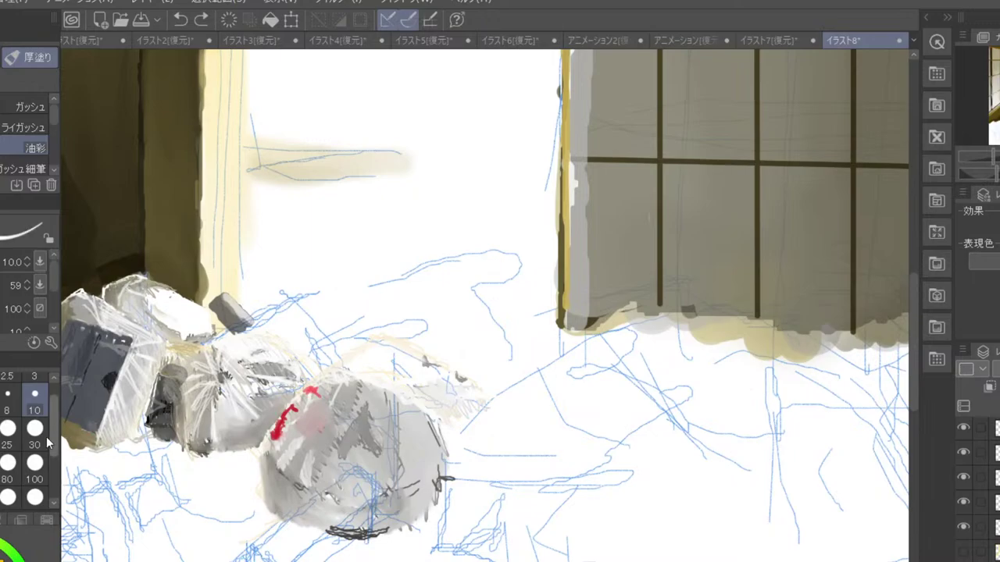
- Paint white strokes over the outline of the piece behind the rounded one with the oil brush at size 25
{"action": "left_click", "coordinate": [7, 427]}
{"action": "left_click_drag", "start_coordinate": [318, 374], "coordinate": [378, 339]}
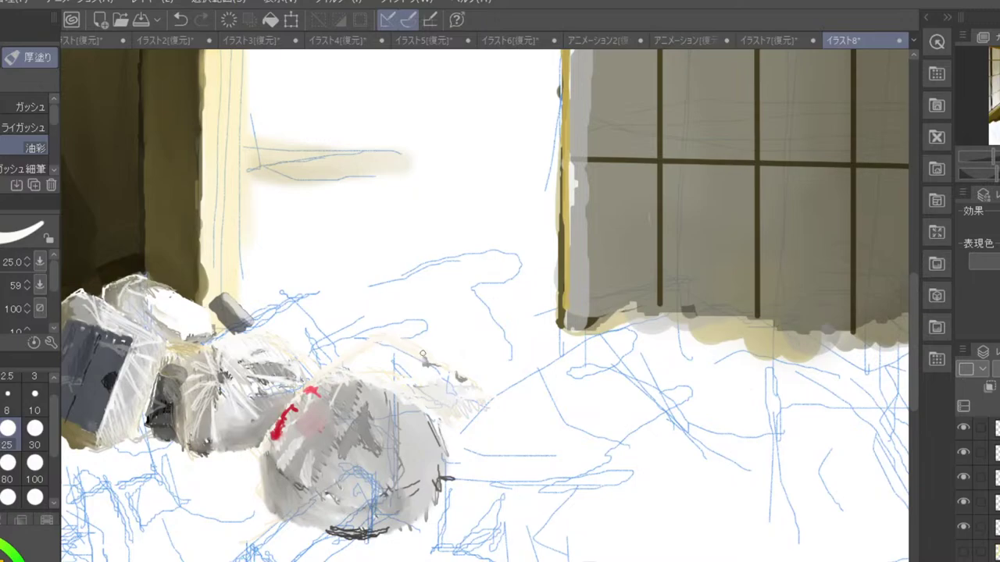
{"action": "left_click_drag", "start_coordinate": [435, 362], "coordinate": [479, 393]}
- Blend the dark scribble at the rounded piece's base and the grey facets on its face at size 25
{"action": "scroll", "coordinate": [392, 412], "scroll_direction": "down", "scroll_amount": 5}
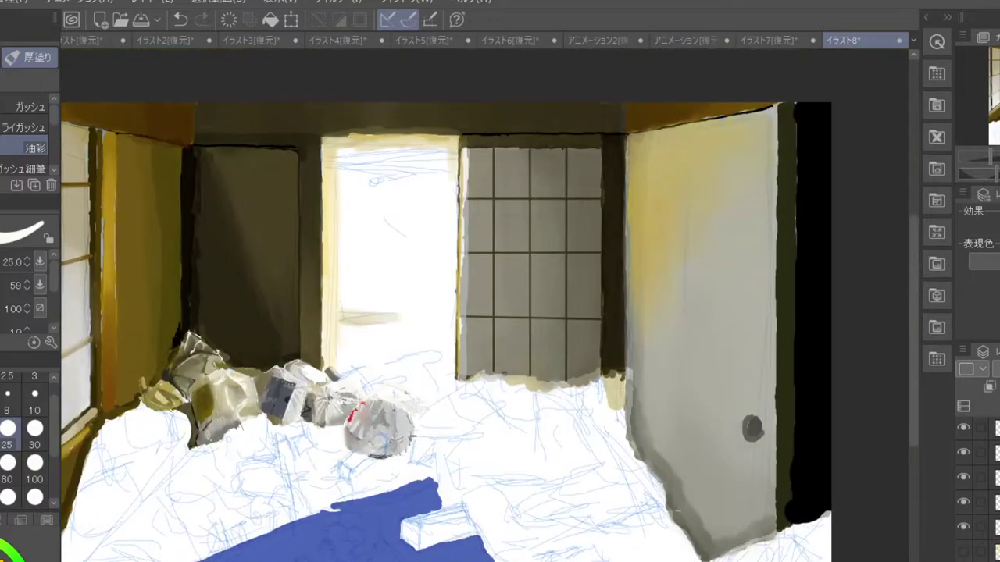
{"action": "scroll", "coordinate": [394, 409], "scroll_direction": "up", "scroll_amount": 3}
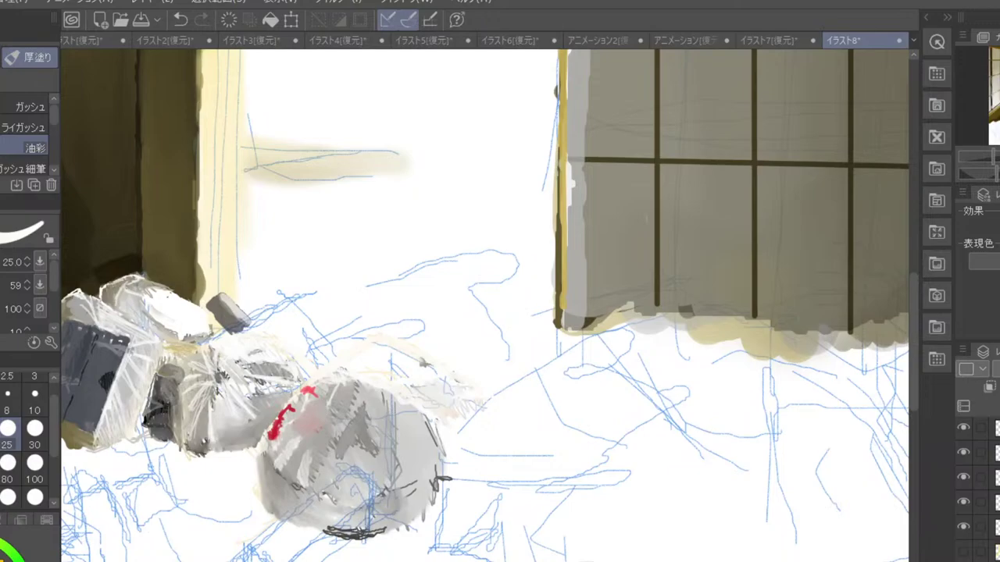
{"action": "key", "text": "j"}
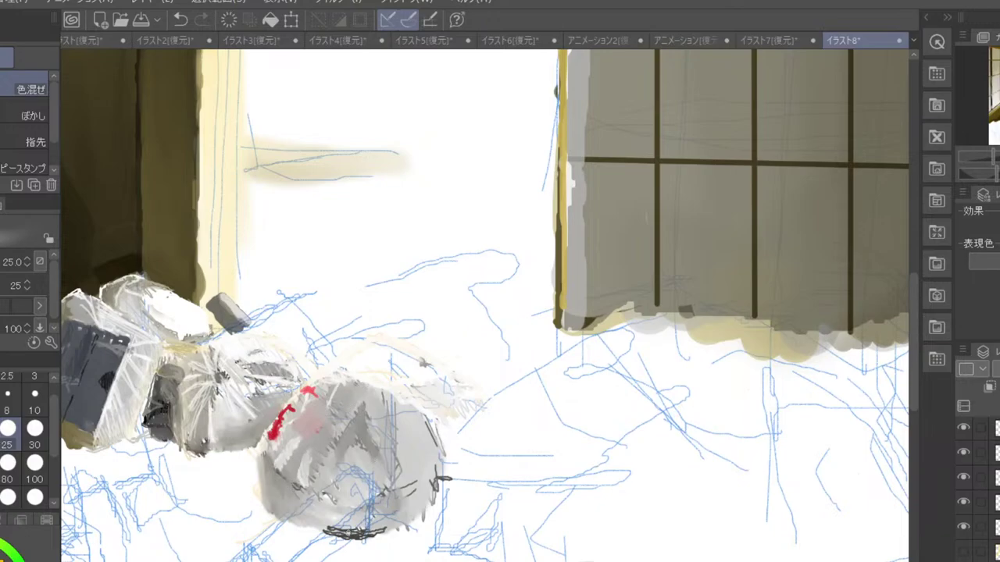
{"action": "mouse_move", "coordinate": [349, 533]}
{"action": "left_mouse_down"}
{"action": "mouse_move", "coordinate": [339, 531]}
{"action": "mouse_move", "coordinate": [379, 532]}
{"action": "mouse_move", "coordinate": [314, 522]}
{"action": "mouse_move", "coordinate": [365, 532]}
{"action": "mouse_move", "coordinate": [350, 535]}
{"action": "mouse_move", "coordinate": [407, 523]}
{"action": "left_mouse_up"}
{"action": "mouse_move", "coordinate": [340, 518]}
{"action": "left_mouse_down"}
{"action": "mouse_move", "coordinate": [287, 516]}
{"action": "mouse_move", "coordinate": [353, 535]}
{"action": "mouse_move", "coordinate": [285, 514]}
{"action": "mouse_move", "coordinate": [301, 524]}
{"action": "left_mouse_up"}
{"action": "mouse_move", "coordinate": [396, 500]}
{"action": "left_mouse_down"}
{"action": "mouse_move", "coordinate": [414, 521]}
{"action": "mouse_move", "coordinate": [432, 500]}
{"action": "mouse_move", "coordinate": [403, 514]}
{"action": "mouse_move", "coordinate": [396, 479]}
{"action": "left_mouse_up"}
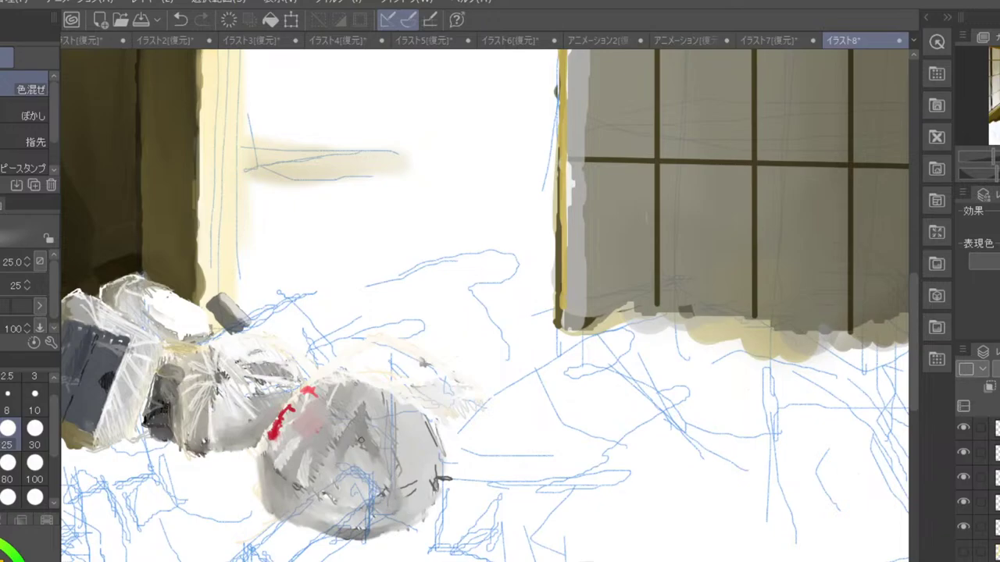
{"action": "left_click_drag", "start_coordinate": [361, 439], "coordinate": [373, 460]}
- Paint a small green scrap above the rounded piece with the oil brush at size 25, adding a darker green on it
{"action": "scroll", "coordinate": [342, 407], "scroll_direction": "down", "scroll_amount": 2}
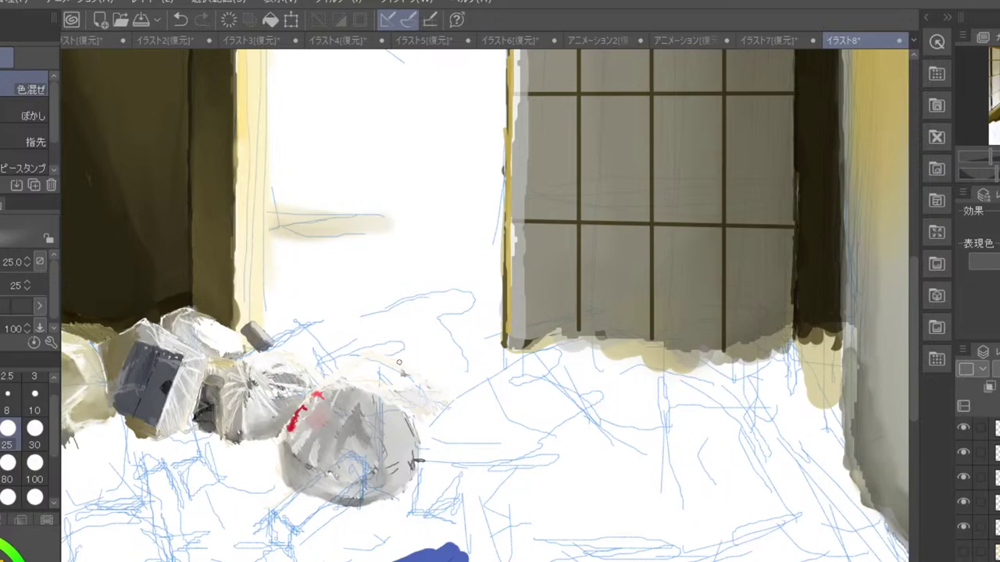
{"action": "key", "text": "b"}
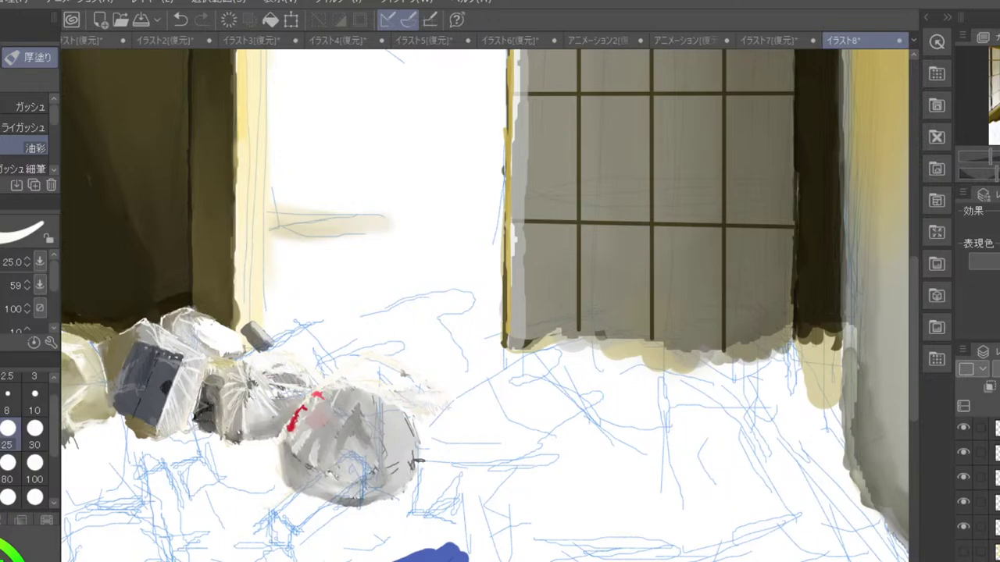
{"action": "left_click_drag", "start_coordinate": [3, 559], "coordinate": [2, 558]}
{"action": "mouse_move", "coordinate": [328, 365]}
{"action": "left_mouse_down"}
{"action": "mouse_move", "coordinate": [311, 365]}
{"action": "mouse_move", "coordinate": [342, 364]}
{"action": "left_mouse_up"}
{"action": "left_click", "coordinate": [3, 559]}
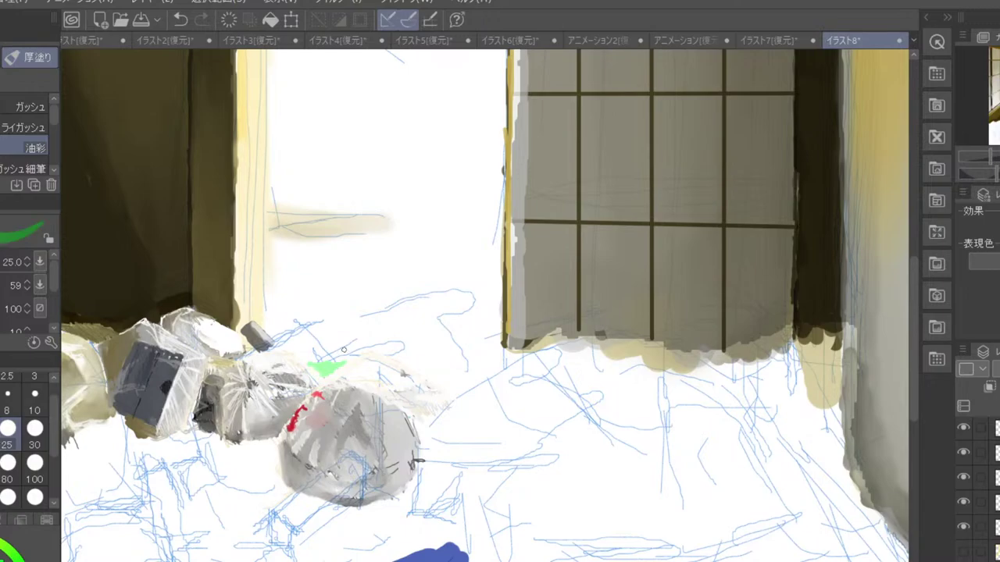
{"action": "left_click_drag", "start_coordinate": [321, 372], "coordinate": [337, 361]}
- Outline and hatch a pointed crumpled piece in sampled grey behind the rounded one with the oil brush at size 8
{"action": "left_click", "coordinate": [338, 415], "text": "alt"}
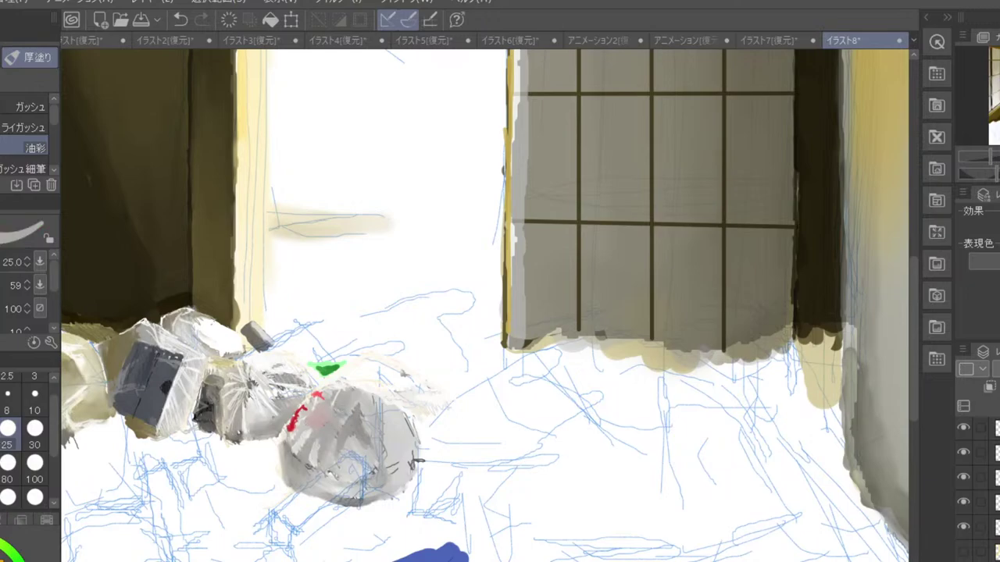
{"action": "left_click", "coordinate": [306, 449], "text": "alt"}
{"action": "left_click_drag", "start_coordinate": [344, 360], "coordinate": [355, 341]}
{"action": "key", "text": "ctrl+z"}
{"action": "left_click", "coordinate": [8, 410]}
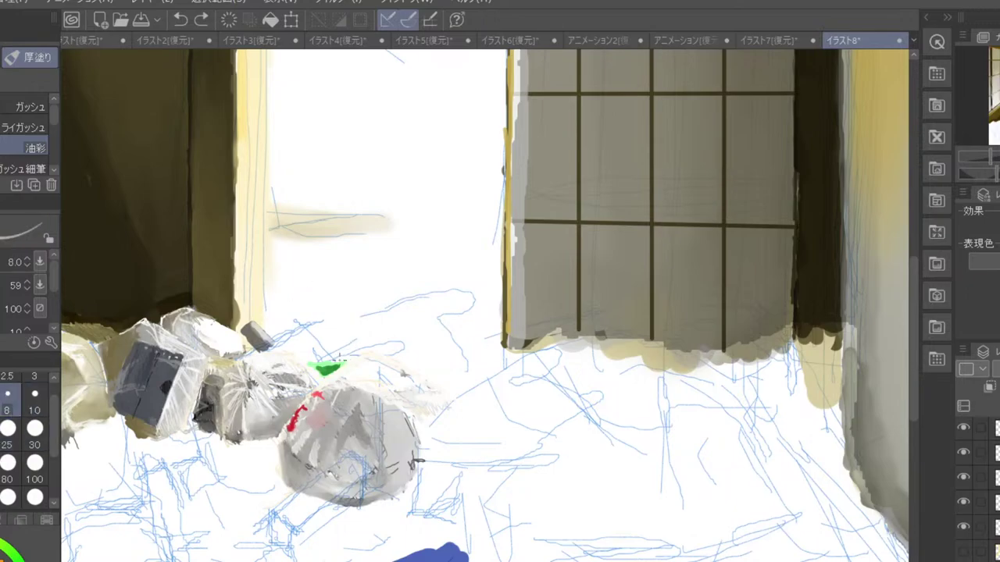
{"action": "left_click_drag", "start_coordinate": [341, 361], "coordinate": [377, 328]}
{"action": "mouse_move", "coordinate": [360, 342]}
{"action": "left_mouse_down"}
{"action": "mouse_move", "coordinate": [396, 328]}
{"action": "mouse_move", "coordinate": [408, 342]}
{"action": "mouse_move", "coordinate": [417, 336]}
{"action": "mouse_move", "coordinate": [430, 376]}
{"action": "left_mouse_up"}
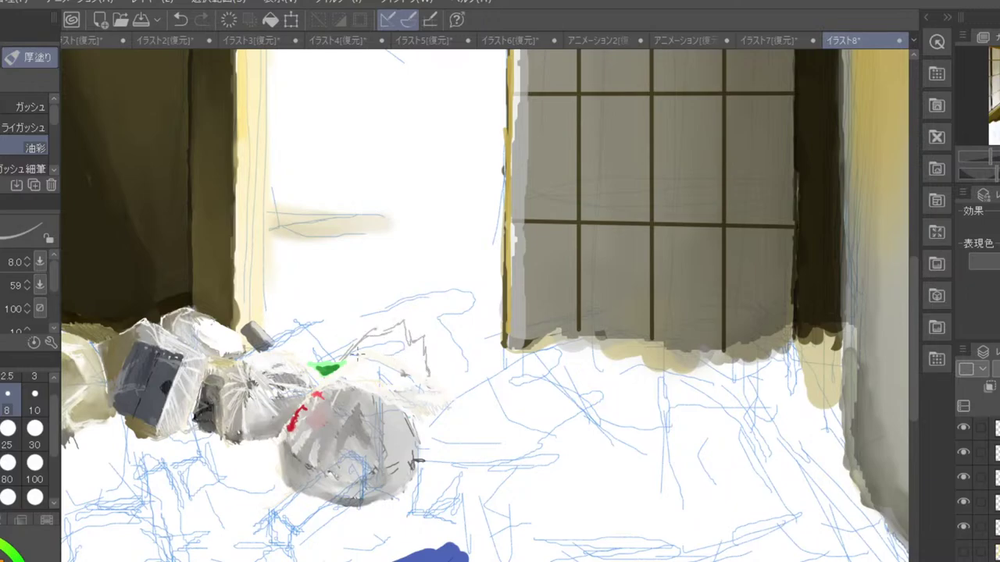
{"action": "mouse_move", "coordinate": [353, 353]}
{"action": "left_mouse_down"}
{"action": "mouse_move", "coordinate": [391, 340]}
{"action": "mouse_move", "coordinate": [415, 363]}
{"action": "mouse_move", "coordinate": [422, 344]}
{"action": "mouse_move", "coordinate": [426, 376]}
{"action": "mouse_move", "coordinate": [422, 339]}
{"action": "left_mouse_up"}
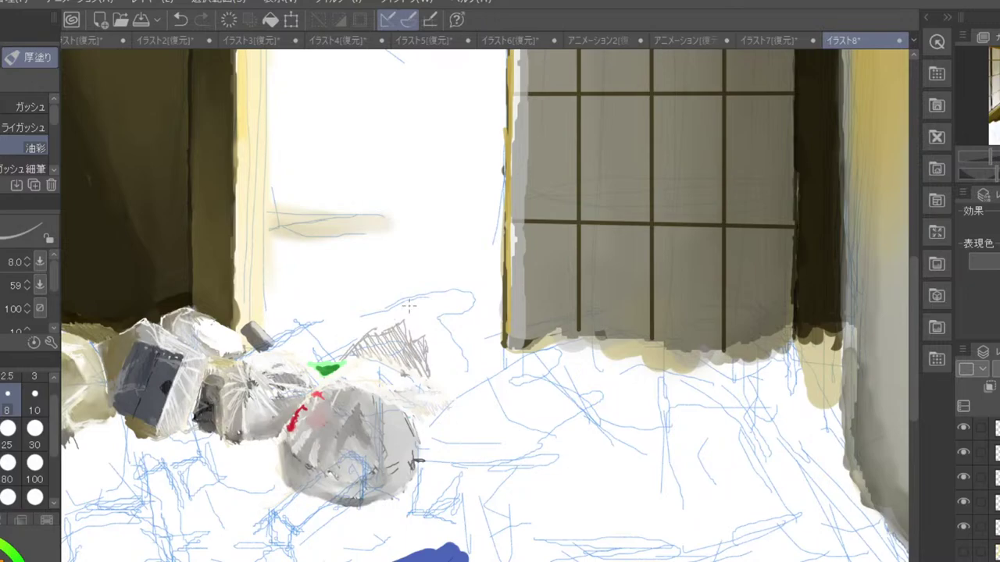
{"action": "left_click_drag", "start_coordinate": [356, 344], "coordinate": [342, 361]}
- Blend the pointed piece's grey hatching at size 25, and paint and soften light highlights along its upper edge
{"action": "key", "text": "j"}
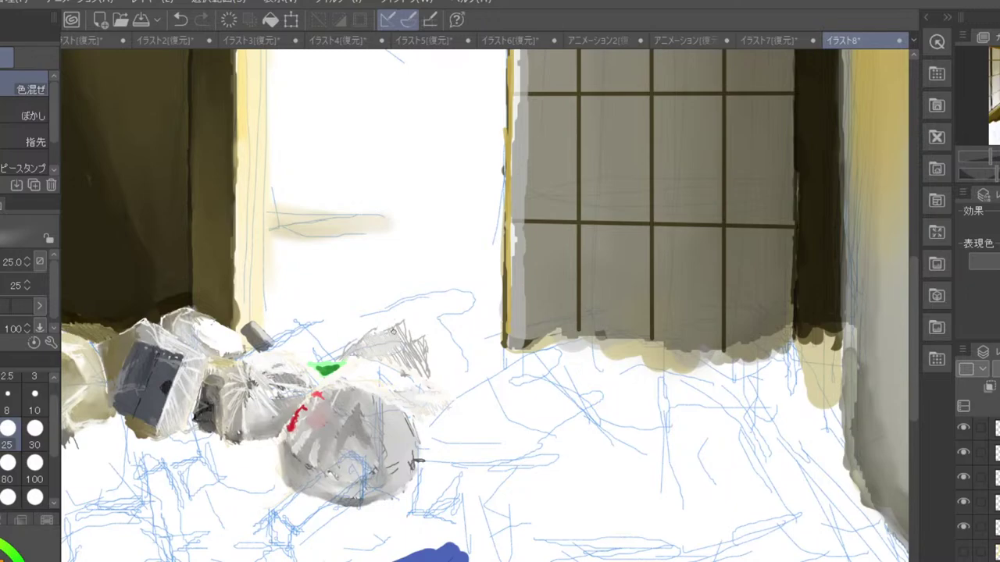
{"action": "mouse_move", "coordinate": [389, 356]}
{"action": "left_mouse_down"}
{"action": "mouse_move", "coordinate": [413, 365]}
{"action": "mouse_move", "coordinate": [422, 348]}
{"action": "mouse_move", "coordinate": [415, 362]}
{"action": "left_mouse_up"}
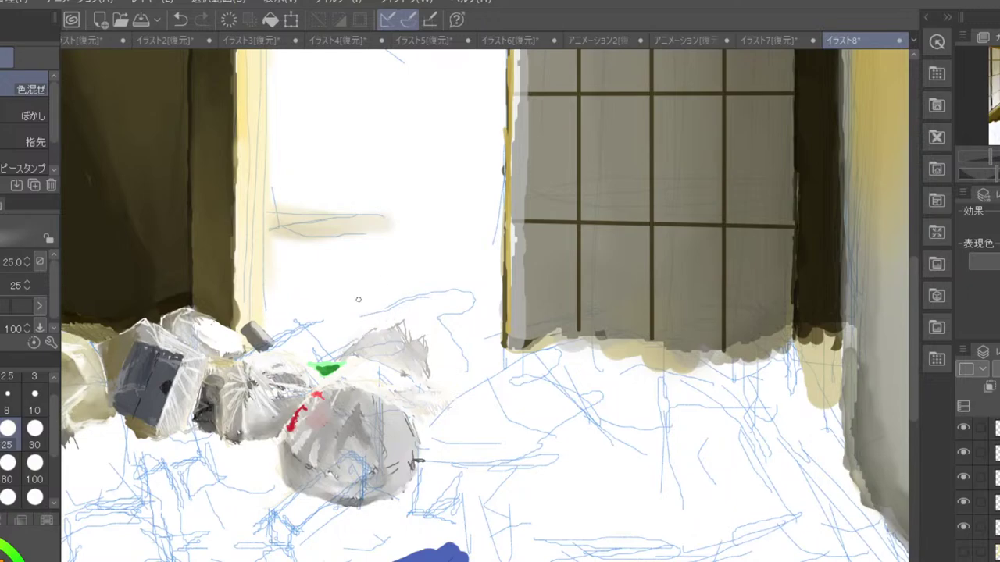
{"action": "key", "text": "b"}
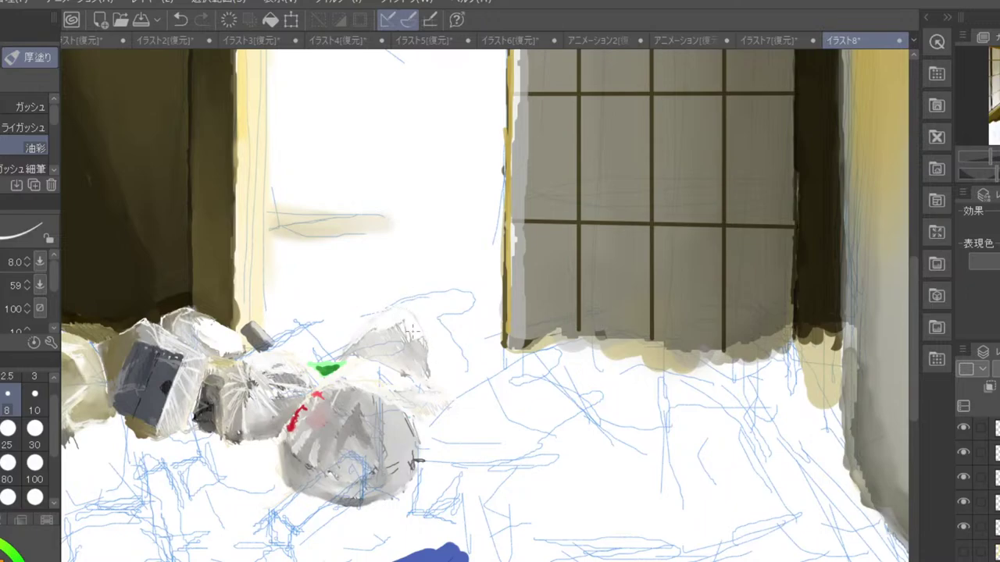
{"action": "key", "text": "j"}
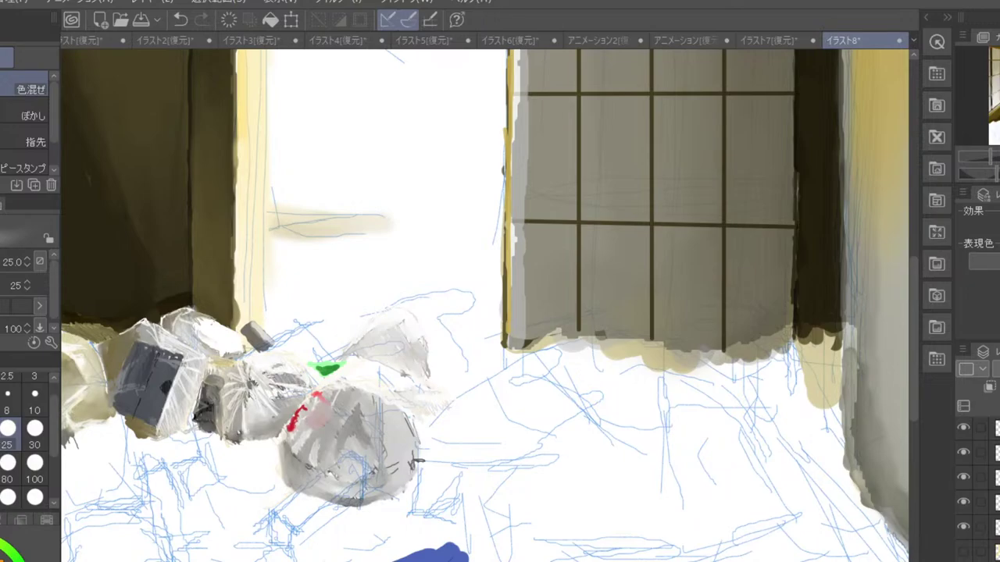
- Hide the blue sketch layer
{"action": "left_click", "coordinate": [963, 551]}
{"action": "key", "text": "ctrl+minus"}
{"action": "key", "text": "ctrl+minus"}
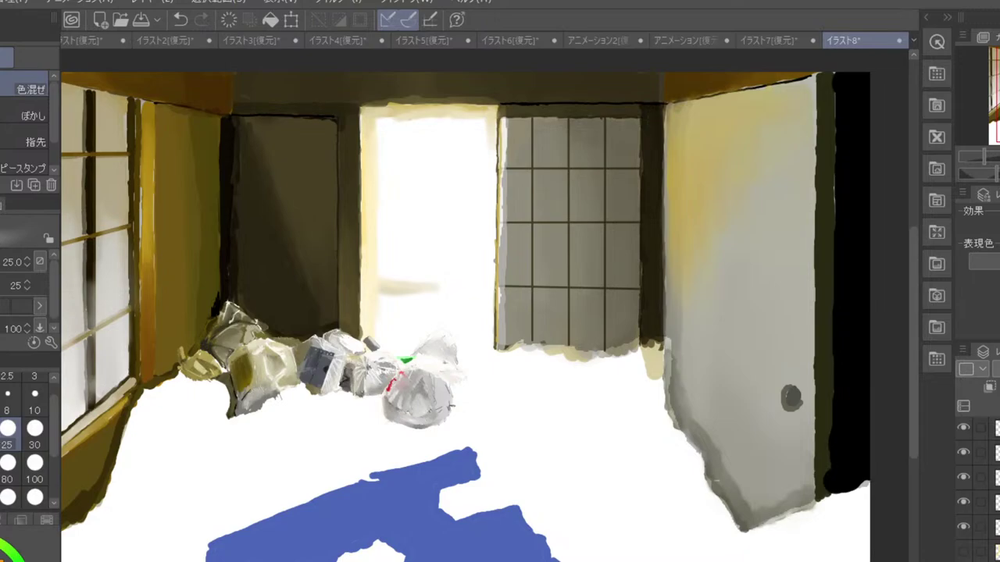
- Show the blue sketch layer and outline a tilted bottle with a black cap beside the pointed piece, using the oil brush at size 8
{"action": "left_click", "coordinate": [963, 551]}
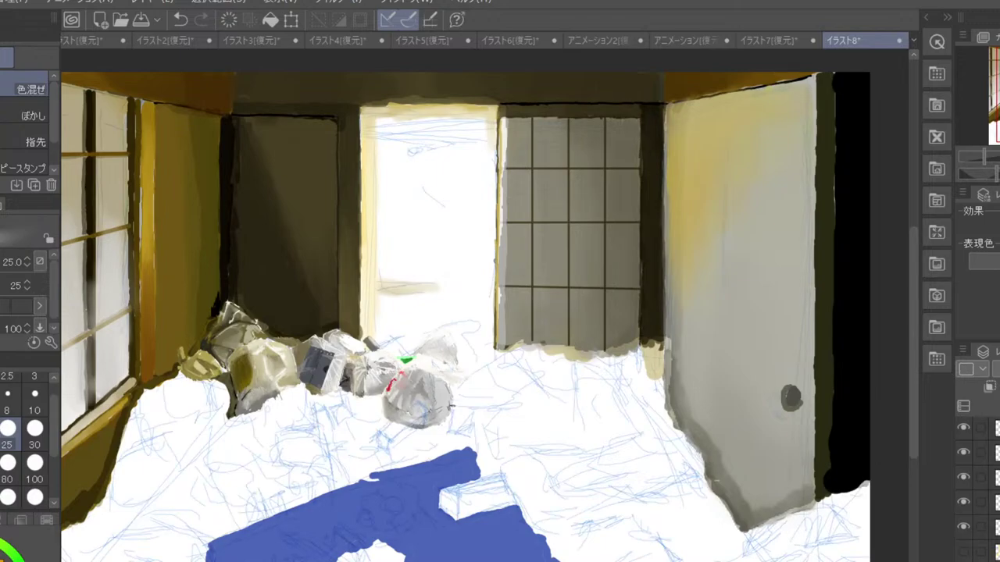
{"action": "scroll", "coordinate": [450, 403], "scroll_direction": "up", "scroll_amount": 2}
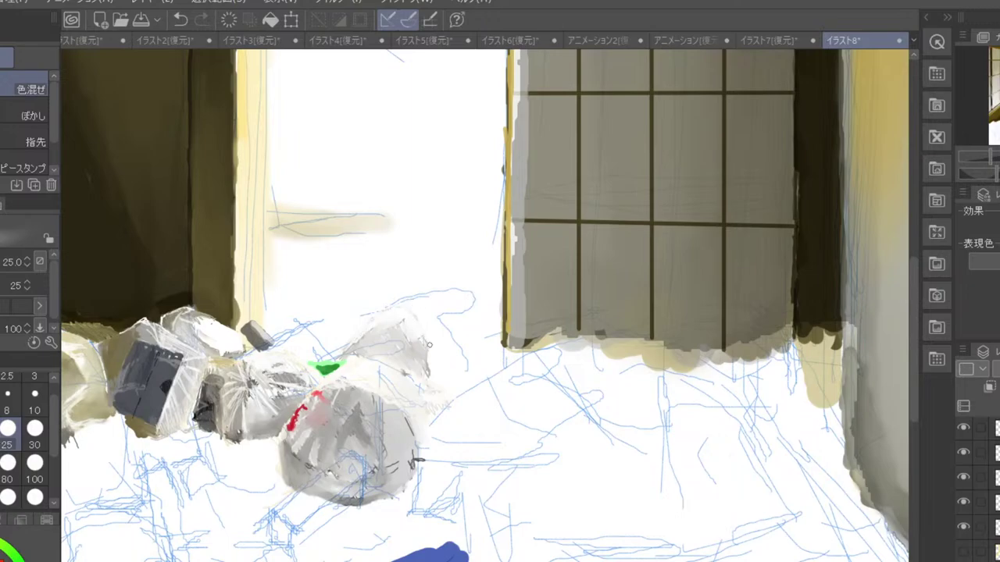
{"action": "left_click", "coordinate": [7, 408]}
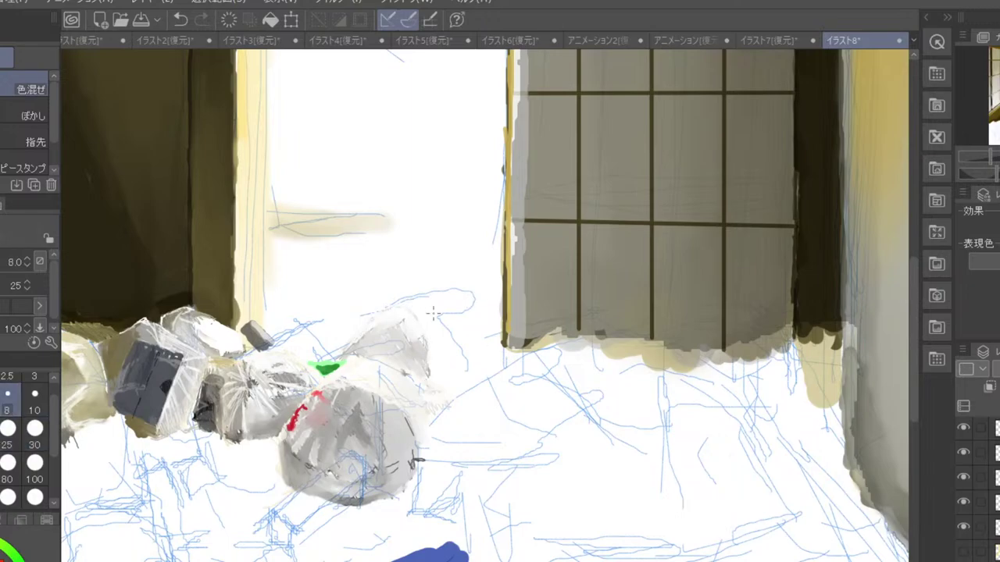
{"action": "key", "text": "b"}
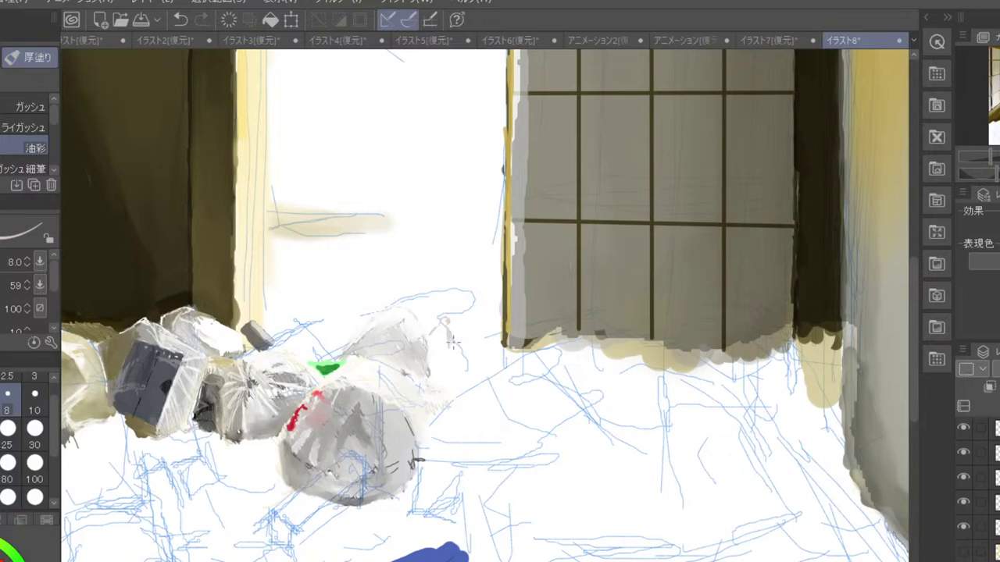
{"action": "left_click_drag", "start_coordinate": [449, 328], "coordinate": [440, 404]}
{"action": "scroll", "coordinate": [422, 383], "scroll_direction": "down", "scroll_amount": 5}
{"action": "scroll", "coordinate": [422, 382], "scroll_direction": "up", "scroll_amount": 5}
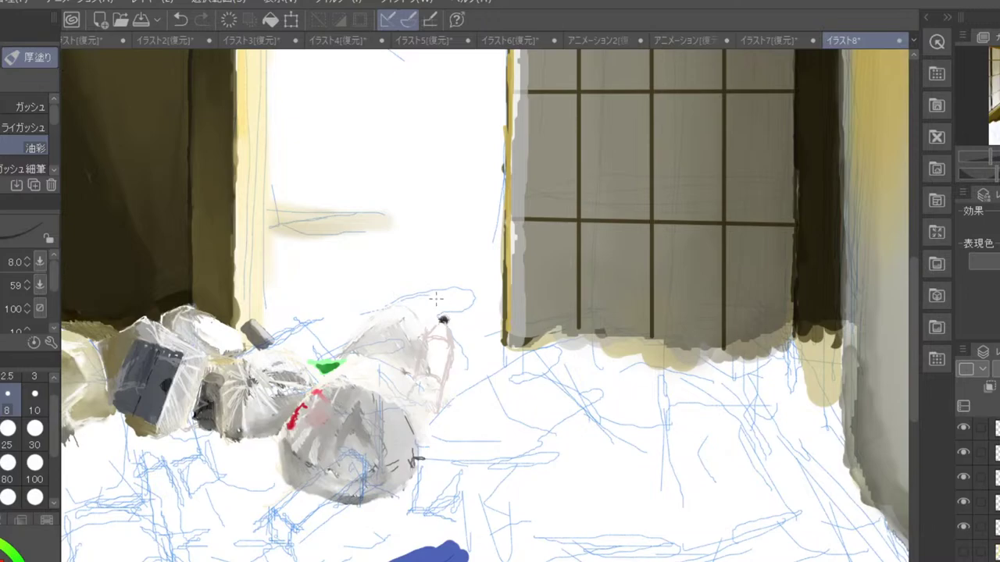
{"action": "scroll", "coordinate": [442, 314], "scroll_direction": "up", "scroll_amount": 5}
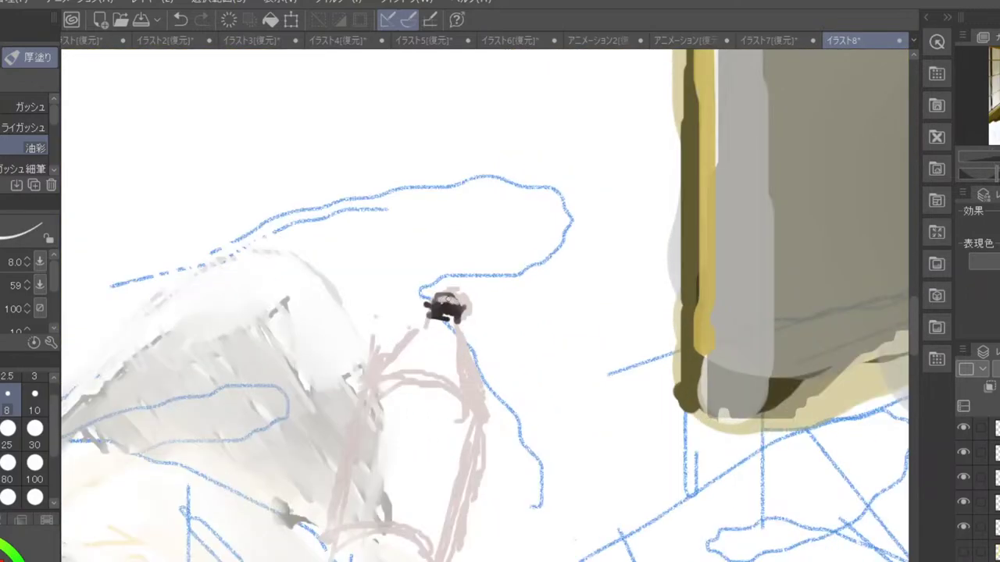
{"action": "scroll", "coordinate": [449, 303], "scroll_direction": "down", "scroll_amount": 4}
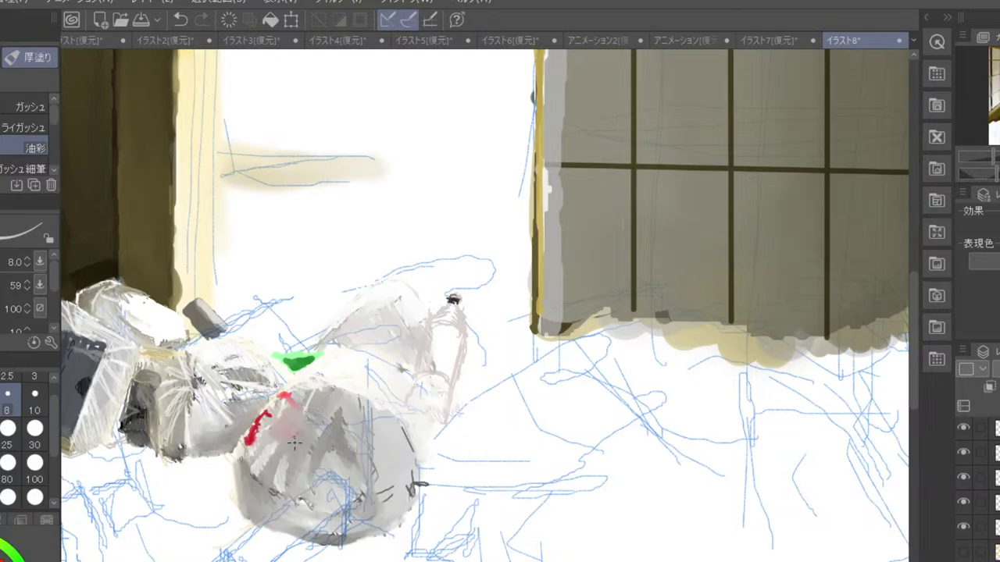
- Hatch the bottle's label in bright red and blend the strokes together with the color mixing tool
{"action": "left_click", "coordinate": [2, 559]}
{"action": "mouse_move", "coordinate": [420, 368]}
{"action": "left_mouse_down"}
{"action": "mouse_move", "coordinate": [433, 321]}
{"action": "mouse_move", "coordinate": [440, 374]}
{"action": "mouse_move", "coordinate": [450, 328]}
{"action": "mouse_move", "coordinate": [458, 377]}
{"action": "left_mouse_up"}
{"action": "mouse_move", "coordinate": [428, 327]}
{"action": "left_mouse_down"}
{"action": "mouse_move", "coordinate": [417, 373]}
{"action": "mouse_move", "coordinate": [452, 383]}
{"action": "mouse_move", "coordinate": [461, 331]}
{"action": "mouse_move", "coordinate": [459, 344]}
{"action": "left_mouse_up"}
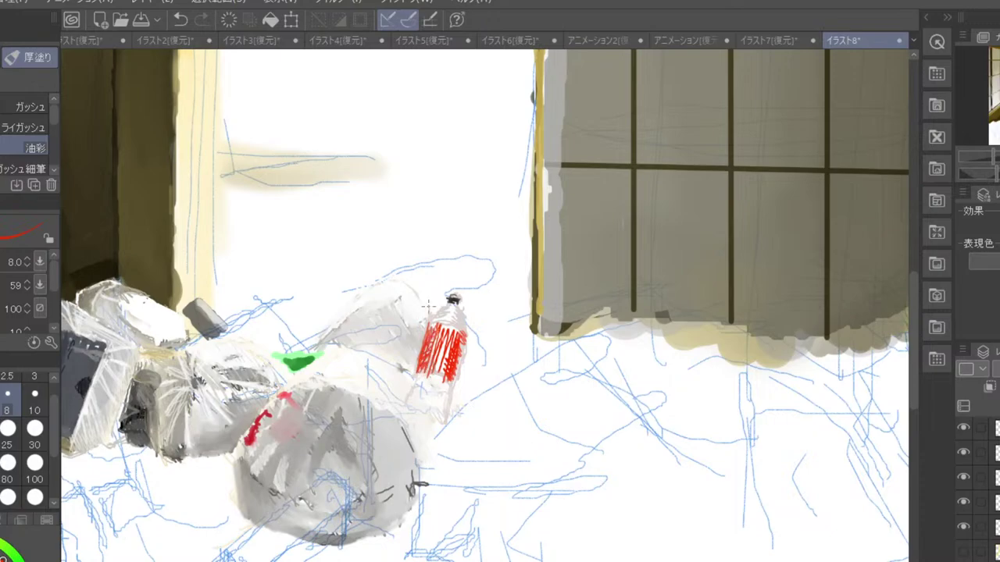
{"action": "key", "text": "j"}
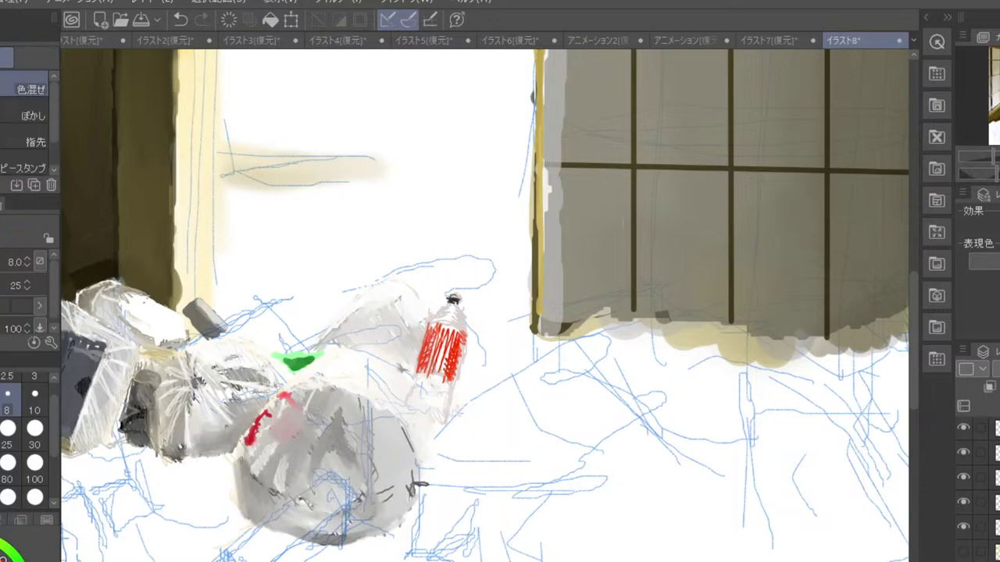
{"action": "mouse_move", "coordinate": [449, 369]}
{"action": "left_mouse_down"}
{"action": "mouse_move", "coordinate": [455, 339]}
{"action": "mouse_move", "coordinate": [444, 365]}
{"action": "mouse_move", "coordinate": [456, 349]}
{"action": "mouse_move", "coordinate": [456, 365]}
{"action": "mouse_move", "coordinate": [452, 353]}
{"action": "mouse_move", "coordinate": [432, 367]}
{"action": "mouse_move", "coordinate": [448, 330]}
{"action": "mouse_move", "coordinate": [425, 350]}
{"action": "mouse_move", "coordinate": [429, 368]}
{"action": "mouse_move", "coordinate": [443, 359]}
{"action": "mouse_move", "coordinate": [434, 335]}
{"action": "mouse_move", "coordinate": [460, 333]}
{"action": "left_mouse_up"}
{"action": "left_click", "coordinate": [8, 437]}
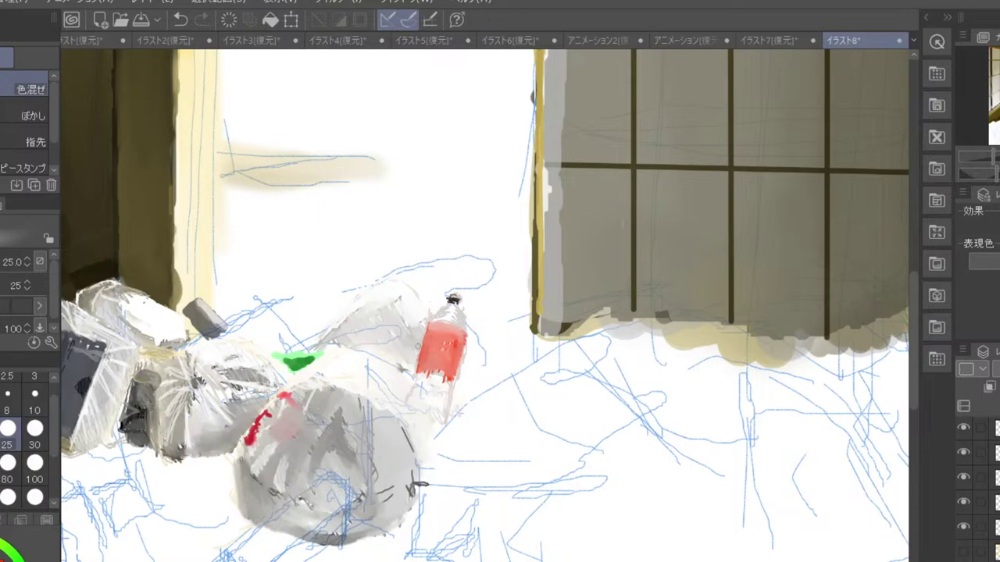
- Cover the bottle's label with a solid darker red using the oil brush at size 25
{"action": "key", "text": "b"}
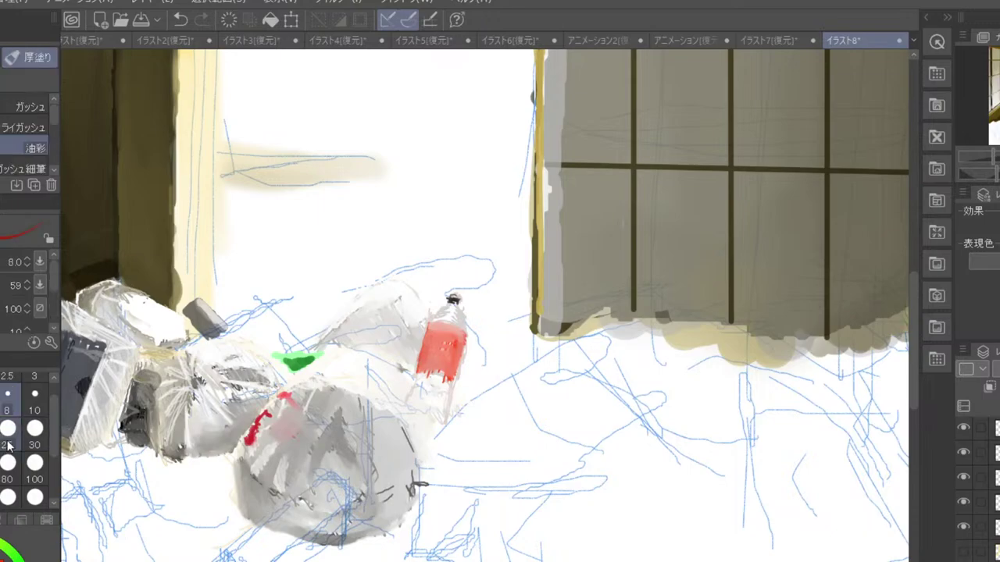
{"action": "mouse_move", "coordinate": [418, 370]}
{"action": "left_mouse_down"}
{"action": "mouse_move", "coordinate": [429, 322]}
{"action": "mouse_move", "coordinate": [453, 321]}
{"action": "mouse_move", "coordinate": [465, 336]}
{"action": "mouse_move", "coordinate": [452, 380]}
{"action": "mouse_move", "coordinate": [430, 370]}
{"action": "mouse_move", "coordinate": [432, 326]}
{"action": "mouse_move", "coordinate": [434, 365]}
{"action": "mouse_move", "coordinate": [444, 323]}
{"action": "mouse_move", "coordinate": [450, 367]}
{"action": "mouse_move", "coordinate": [459, 332]}
{"action": "mouse_move", "coordinate": [443, 324]}
{"action": "mouse_move", "coordinate": [428, 329]}
{"action": "mouse_move", "coordinate": [435, 325]}
{"action": "mouse_move", "coordinate": [417, 370]}
{"action": "left_mouse_up"}
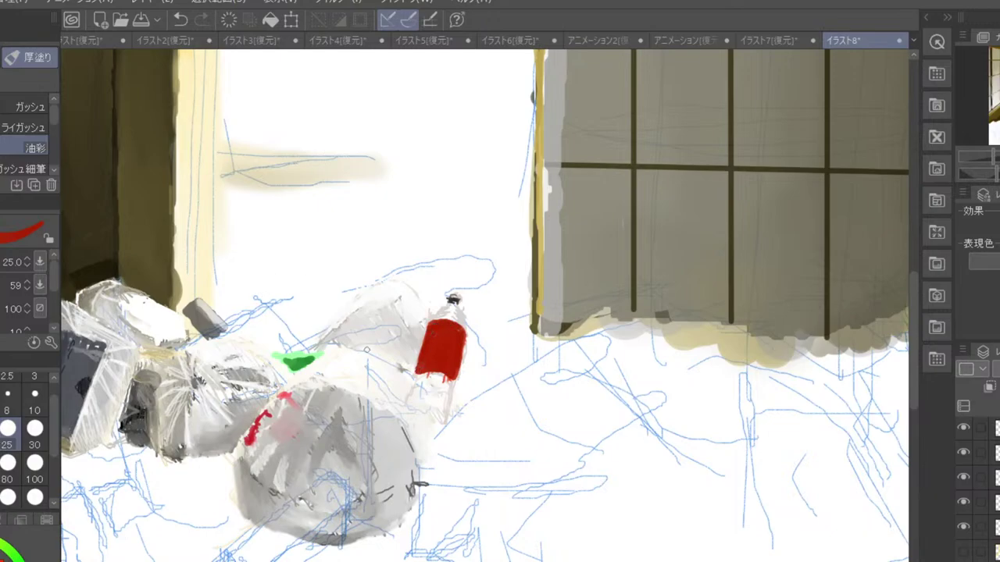
{"action": "left_click_drag", "start_coordinate": [433, 368], "coordinate": [457, 378]}
- Hatch the bottle below the label in muted greyish red with the oil brush at size 8
{"action": "left_click", "coordinate": [1, 560]}
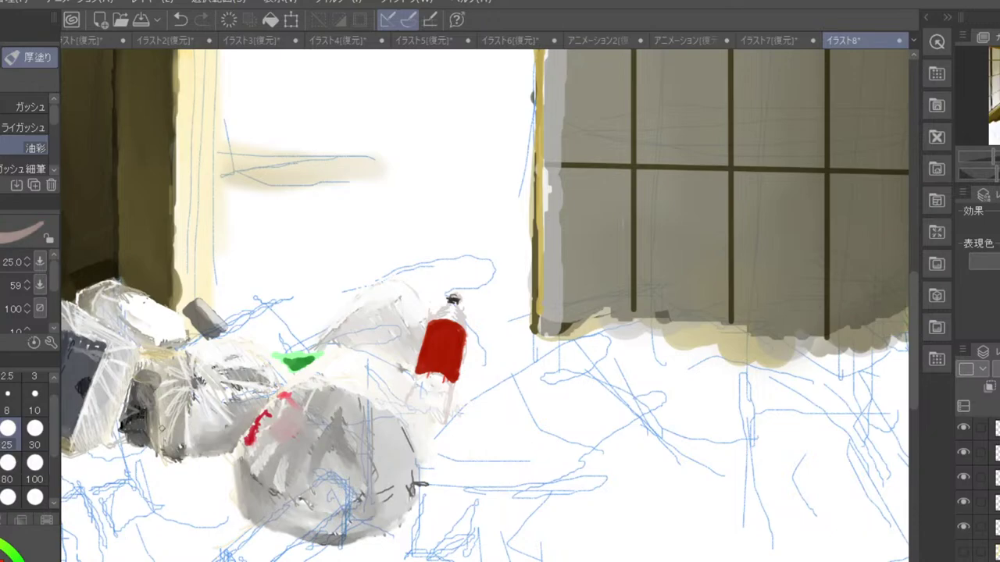
{"action": "left_click", "coordinate": [7, 408]}
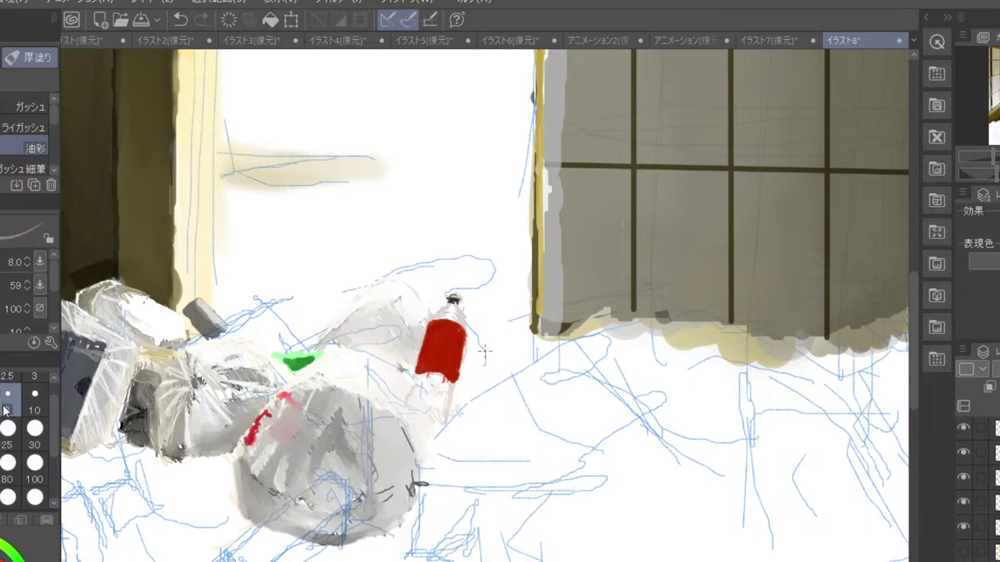
{"action": "mouse_move", "coordinate": [424, 394]}
{"action": "left_mouse_down"}
{"action": "mouse_move", "coordinate": [422, 403]}
{"action": "mouse_move", "coordinate": [442, 378]}
{"action": "mouse_move", "coordinate": [423, 406]}
{"action": "left_mouse_up"}
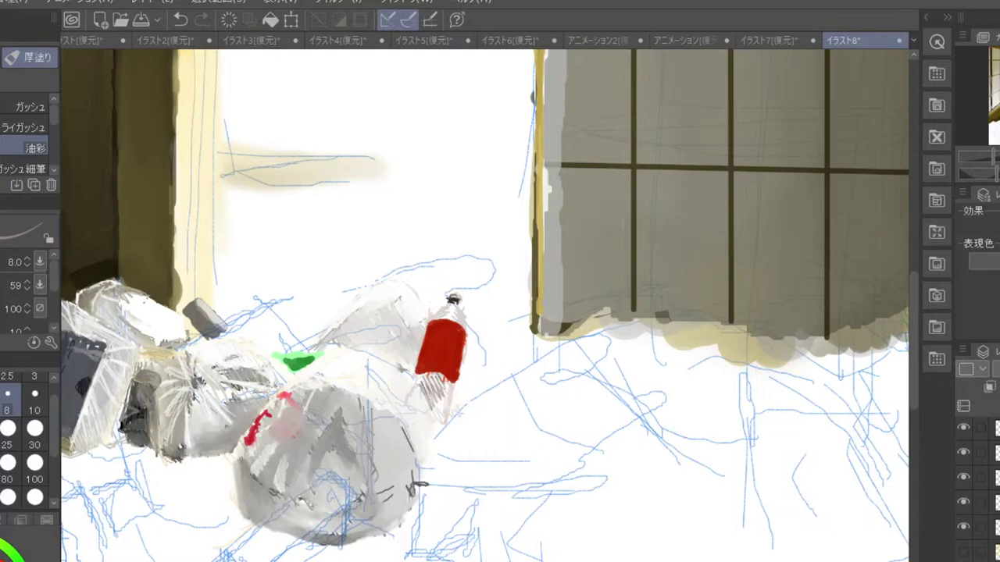
{"action": "left_click", "coordinate": [438, 367], "text": "alt"}
{"action": "left_click_drag", "start_coordinate": [422, 442], "coordinate": [442, 384]}
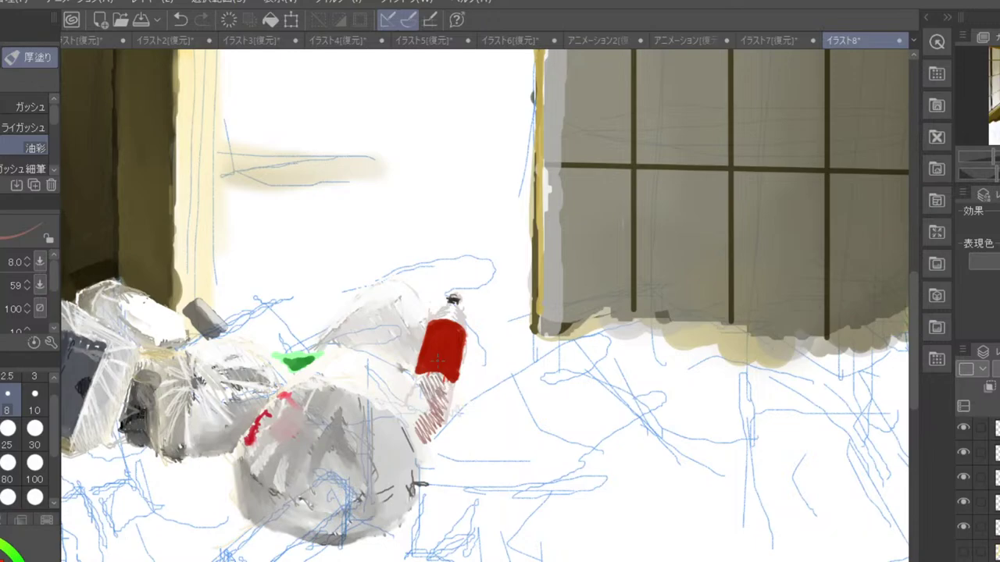
{"action": "left_click_drag", "start_coordinate": [403, 416], "coordinate": [413, 399]}
- Blend the hatching below the label into a soft translucent pink with the color mixing tool at size 25
{"action": "key", "text": "j"}
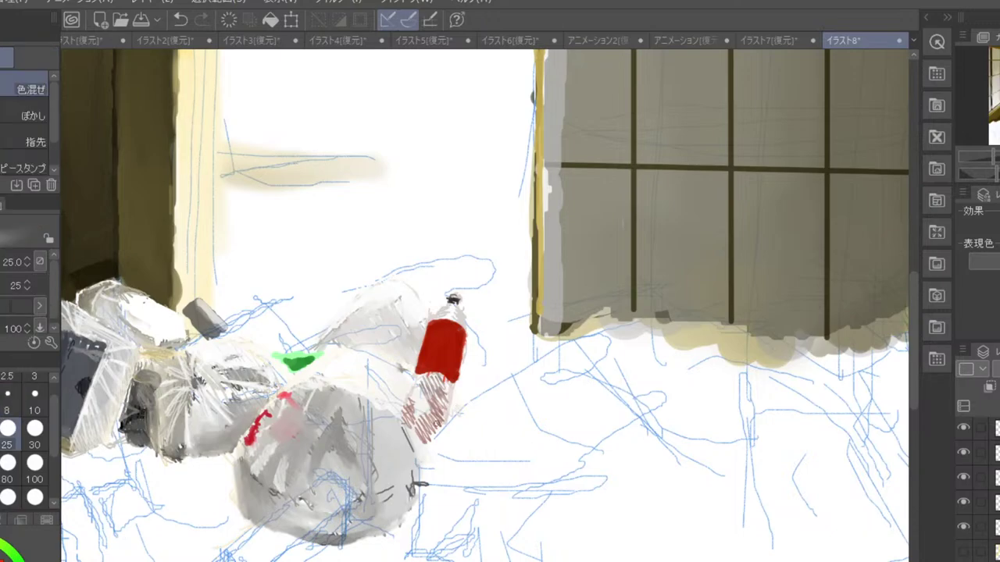
{"action": "mouse_move", "coordinate": [417, 434]}
{"action": "left_mouse_down"}
{"action": "mouse_move", "coordinate": [441, 416]}
{"action": "mouse_move", "coordinate": [433, 404]}
{"action": "mouse_move", "coordinate": [443, 387]}
{"action": "left_mouse_up"}
{"action": "mouse_move", "coordinate": [410, 421]}
{"action": "left_mouse_down"}
{"action": "mouse_move", "coordinate": [417, 385]}
{"action": "mouse_move", "coordinate": [420, 426]}
{"action": "mouse_move", "coordinate": [433, 380]}
{"action": "mouse_move", "coordinate": [442, 382]}
{"action": "mouse_move", "coordinate": [438, 400]}
{"action": "mouse_move", "coordinate": [423, 392]}
{"action": "mouse_move", "coordinate": [442, 387]}
{"action": "mouse_move", "coordinate": [442, 399]}
{"action": "mouse_move", "coordinate": [431, 414]}
{"action": "left_mouse_up"}
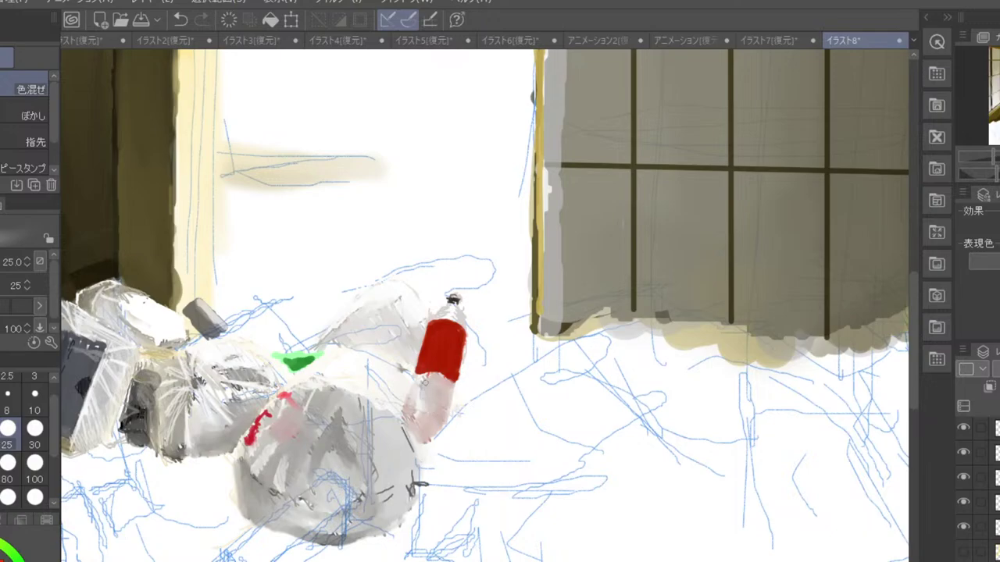
{"action": "scroll", "coordinate": [424, 382], "scroll_direction": "down", "scroll_amount": 3}
{"action": "scroll", "coordinate": [428, 371], "scroll_direction": "up", "scroll_amount": 4}
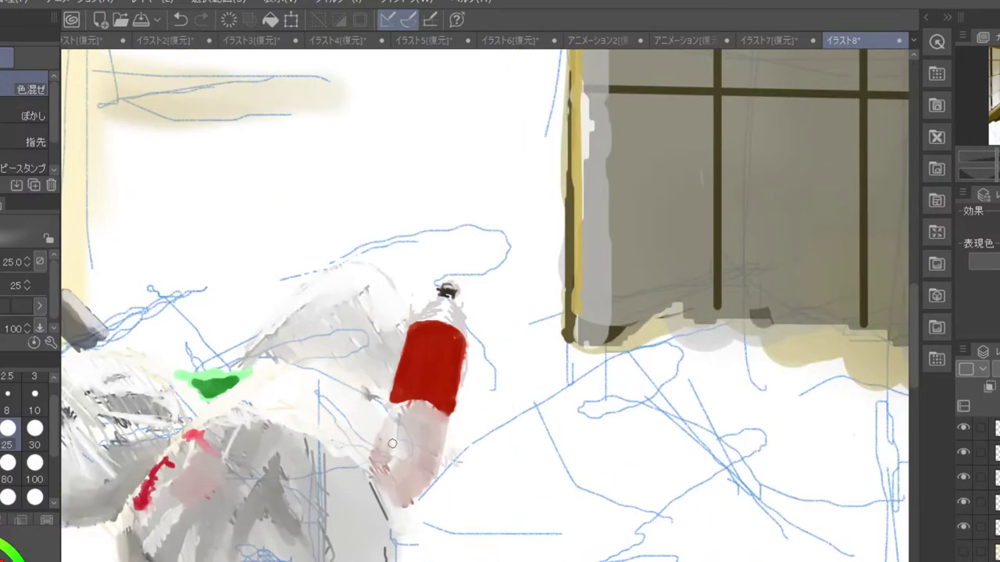
{"action": "mouse_move", "coordinate": [389, 459]}
{"action": "left_mouse_down"}
{"action": "mouse_move", "coordinate": [369, 473]}
{"action": "mouse_move", "coordinate": [389, 482]}
{"action": "left_mouse_up"}
- Paint a white highlight across the bottle below the label with the oil brush at size 8, and check it with the sketch hidden
{"action": "key", "text": "b"}
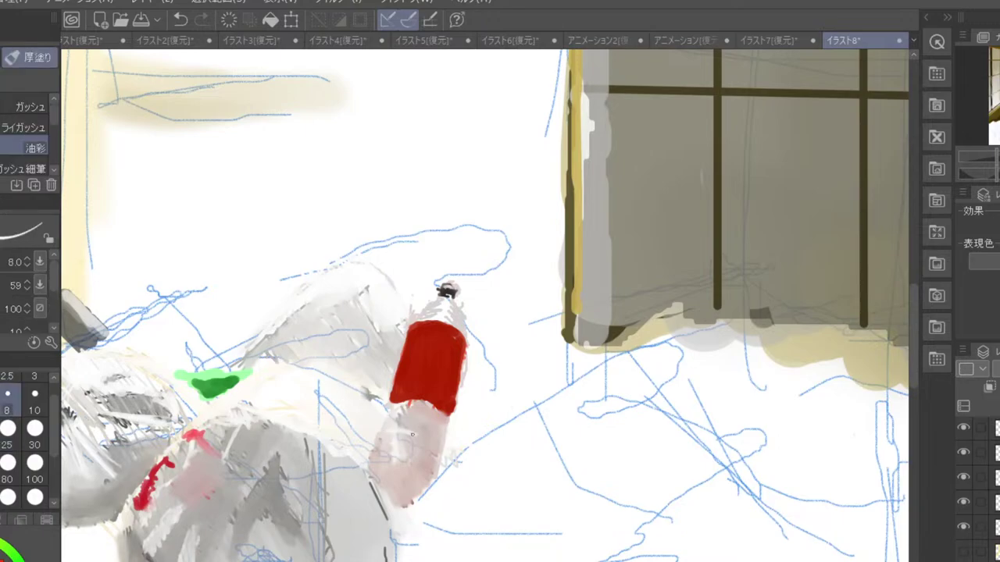
{"action": "mouse_move", "coordinate": [414, 437]}
{"action": "left_mouse_down"}
{"action": "mouse_move", "coordinate": [421, 439]}
{"action": "mouse_move", "coordinate": [397, 432]}
{"action": "left_mouse_up"}
{"action": "key", "text": "ctrl+minus"}
{"action": "key", "text": "ctrl+minus"}
{"action": "key", "text": "ctrl+minus"}
{"action": "key", "text": "ctrl+minus"}
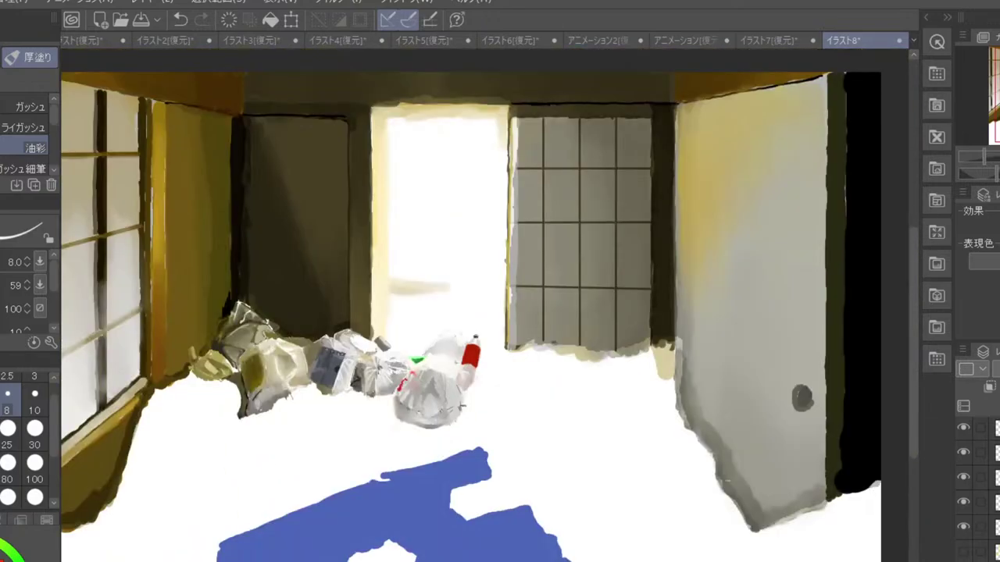
{"action": "key", "text": "ctrl+minus"}
{"action": "key", "text": "ctrl+plus"}
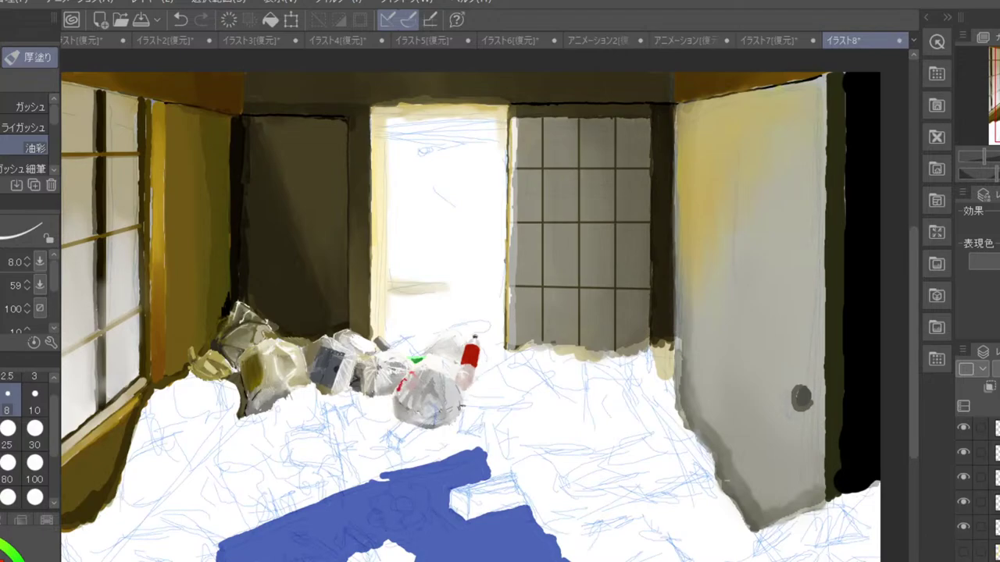
- Hatch the label's right side in a sampled lighter red at size 8, and blend it into the label at size 25
{"action": "scroll", "coordinate": [550, 332], "scroll_direction": "up", "scroll_amount": 5}
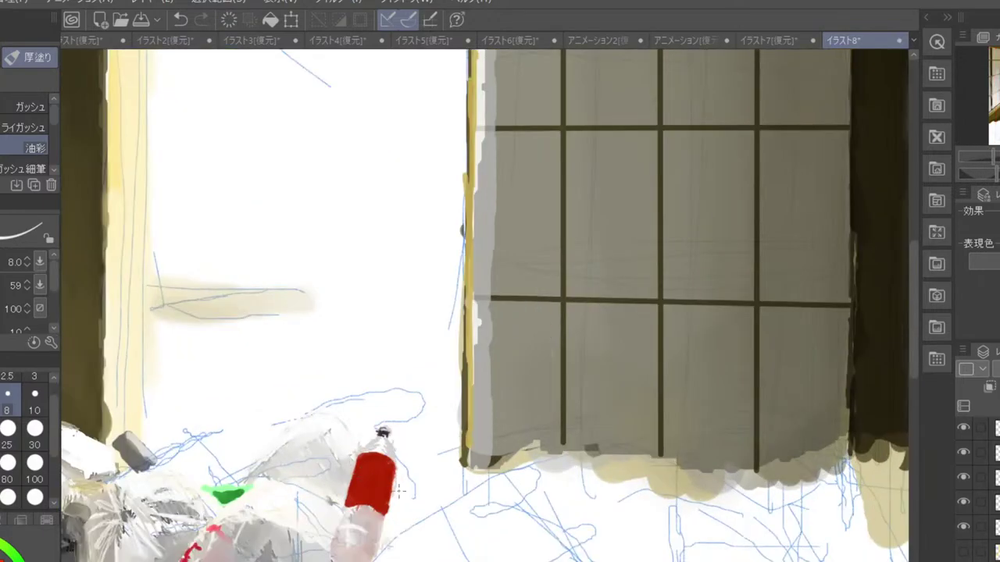
{"action": "scroll", "coordinate": [400, 490], "scroll_direction": "up", "scroll_amount": 2}
{"action": "left_click_drag", "start_coordinate": [388, 540], "coordinate": [393, 459]}
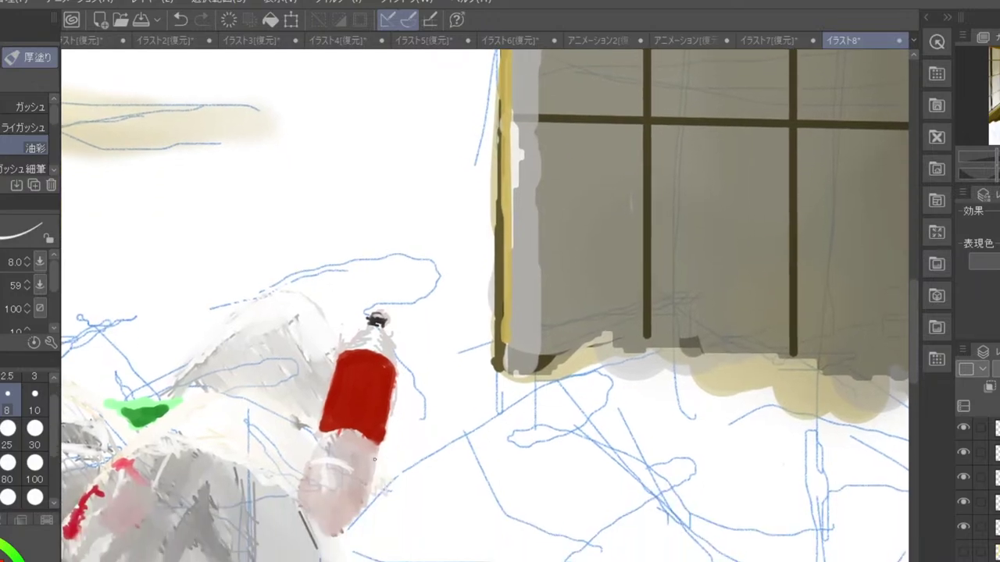
{"action": "left_click", "coordinate": [372, 415], "text": "alt"}
{"action": "left_click", "coordinate": [361, 460], "text": "alt"}
{"action": "left_click_drag", "start_coordinate": [364, 432], "coordinate": [392, 375]}
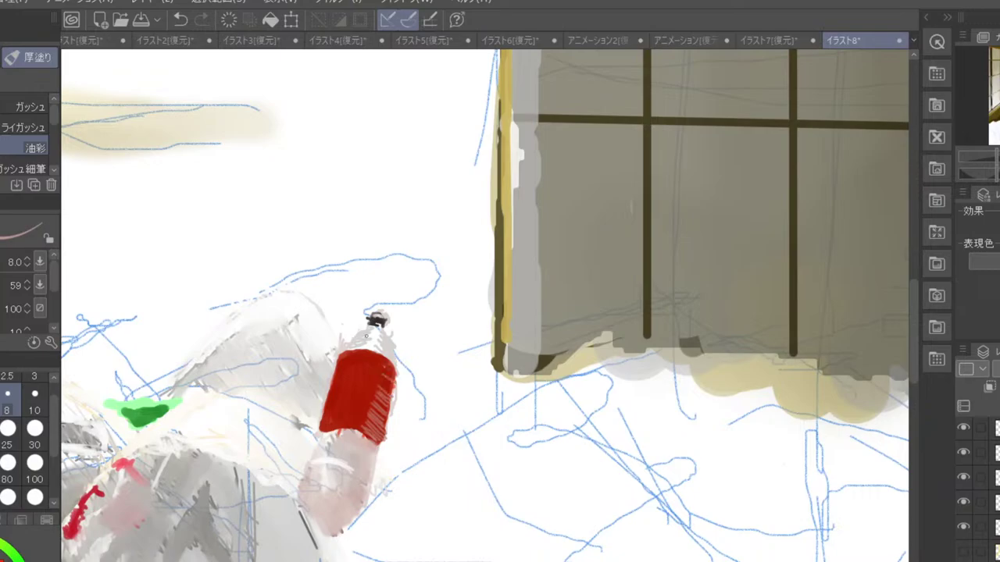
{"action": "mouse_move", "coordinate": [357, 426]}
{"action": "left_mouse_down"}
{"action": "mouse_move", "coordinate": [383, 399]}
{"action": "mouse_move", "coordinate": [370, 422]}
{"action": "mouse_move", "coordinate": [381, 411]}
{"action": "mouse_move", "coordinate": [394, 378]}
{"action": "left_mouse_up"}
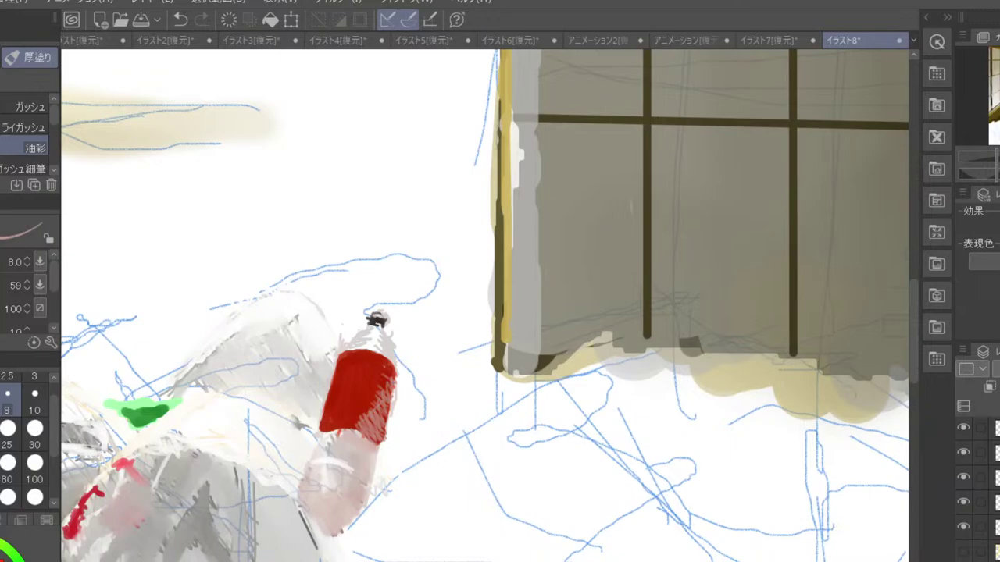
{"action": "key", "text": "j"}
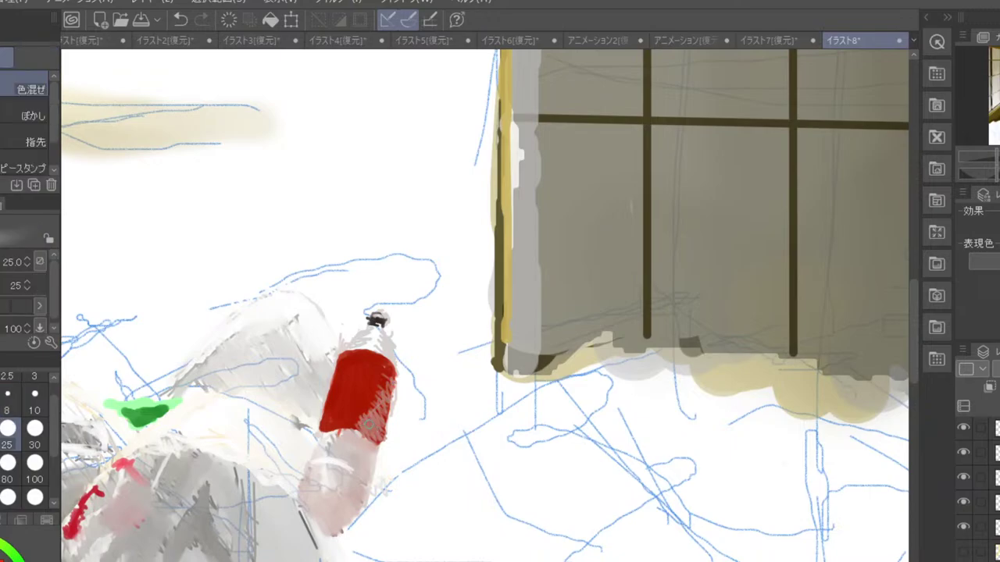
{"action": "mouse_move", "coordinate": [368, 424]}
{"action": "left_mouse_down"}
{"action": "mouse_move", "coordinate": [387, 395]}
{"action": "mouse_move", "coordinate": [382, 432]}
{"action": "left_mouse_up"}
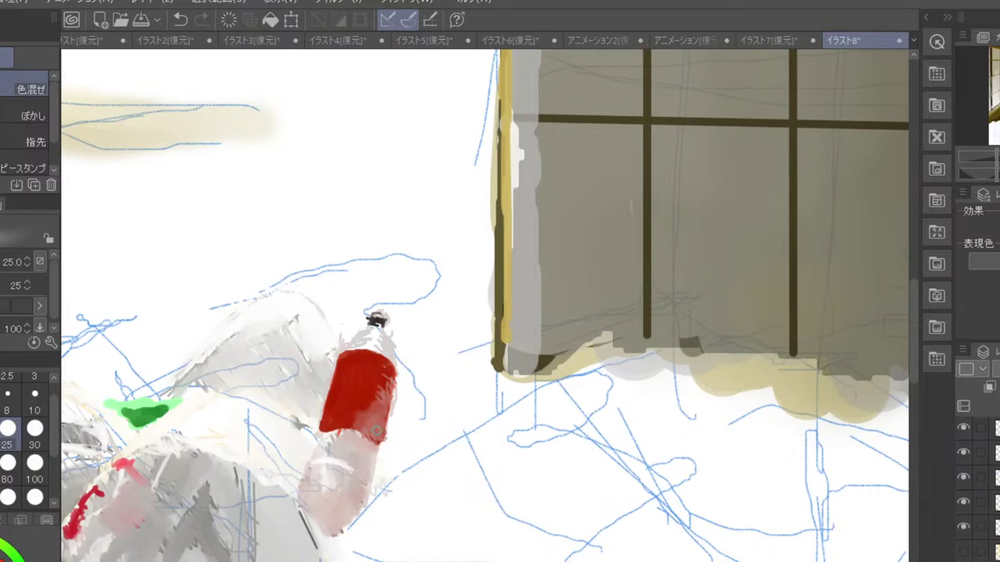
{"action": "left_click_drag", "start_coordinate": [380, 403], "coordinate": [391, 381]}
- Rework the label's left edge with light oil brush strokes at size 8, and undo the last strokes on the bottle's lower edge
{"action": "key", "text": "b"}
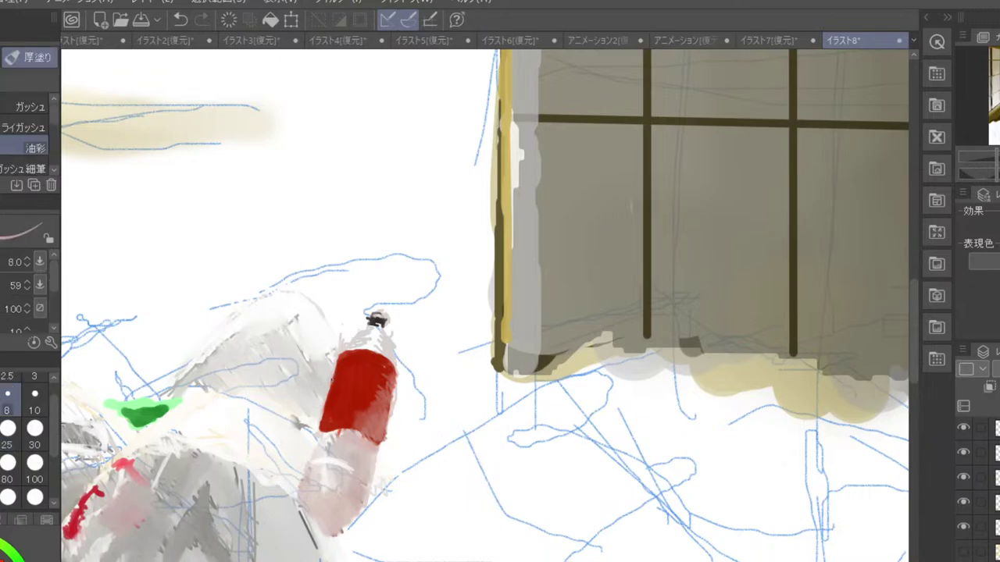
{"action": "left_click_drag", "start_coordinate": [337, 377], "coordinate": [324, 431]}
{"action": "mouse_move", "coordinate": [314, 441]}
{"action": "left_mouse_down"}
{"action": "mouse_move", "coordinate": [322, 476]}
{"action": "mouse_move", "coordinate": [337, 365]}
{"action": "left_mouse_up"}
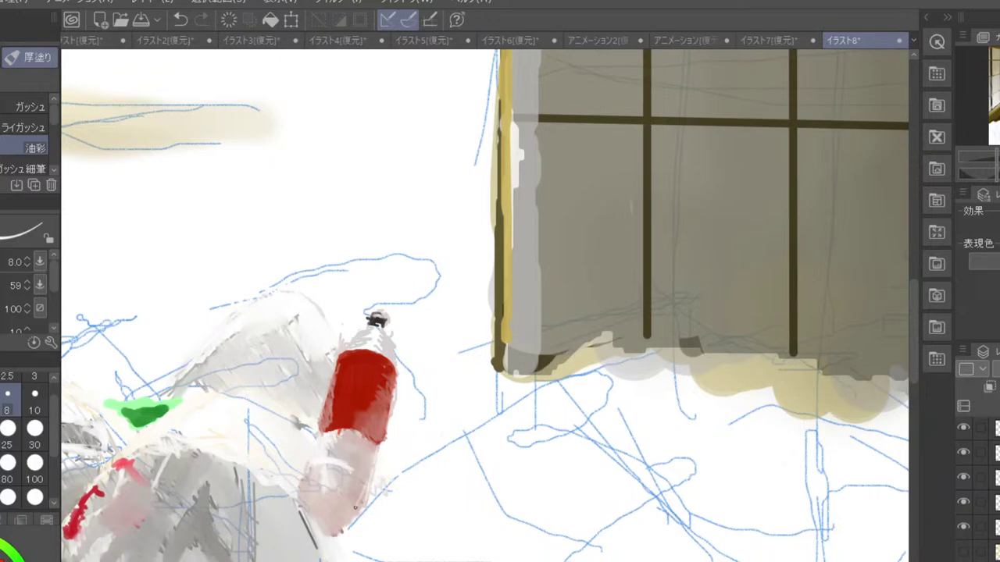
{"action": "left_click_drag", "start_coordinate": [355, 511], "coordinate": [371, 479]}
{"action": "scroll", "coordinate": [383, 451], "scroll_direction": "up", "scroll_amount": 2}
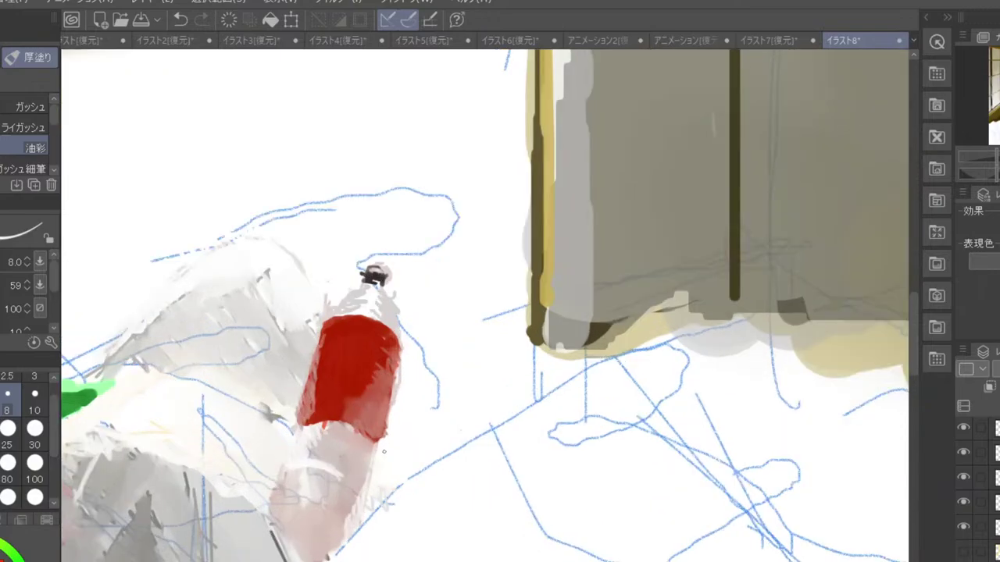
{"action": "key", "text": "ctrl+z"}
{"action": "key", "text": "ctrl+z"}
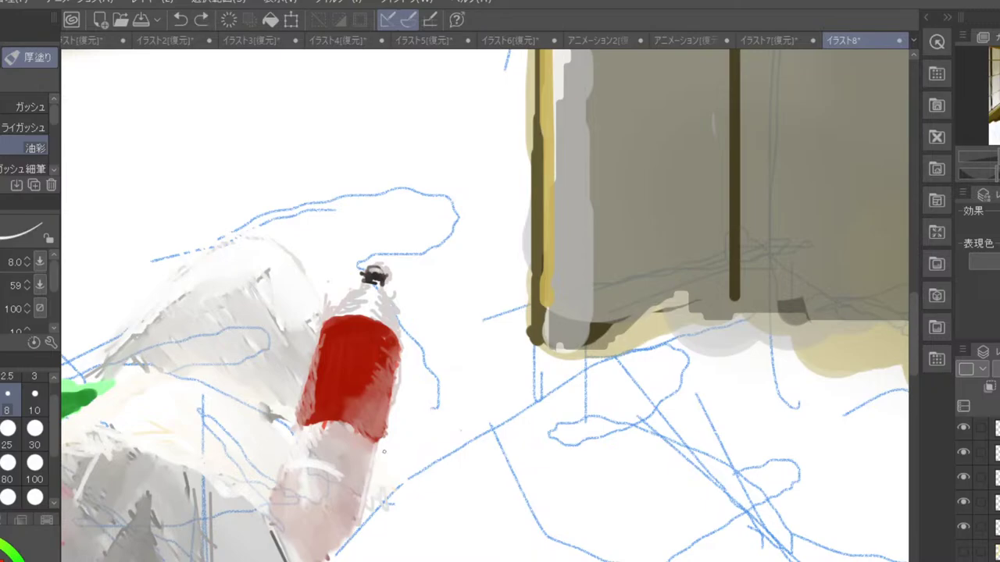
- Paint a small greyish mark near the top of the red label with the oil brush at size 8
{"action": "scroll", "coordinate": [383, 452], "scroll_direction": "down", "scroll_amount": 3}
{"action": "scroll", "coordinate": [384, 452], "scroll_direction": "down", "scroll_amount": 3}
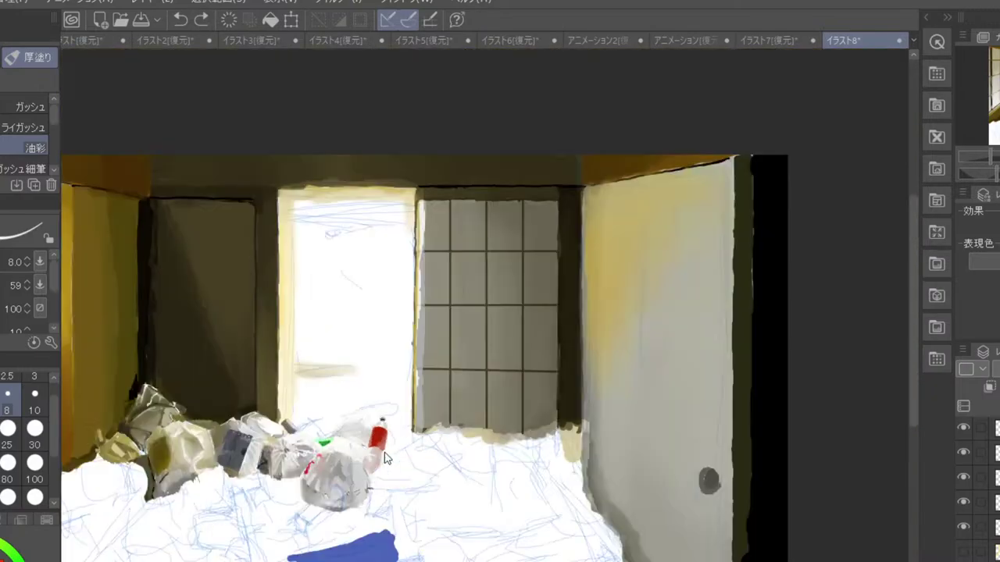
{"action": "scroll", "coordinate": [384, 452], "scroll_direction": "down", "scroll_amount": 3}
{"action": "scroll", "coordinate": [384, 452], "scroll_direction": "up", "scroll_amount": 6}
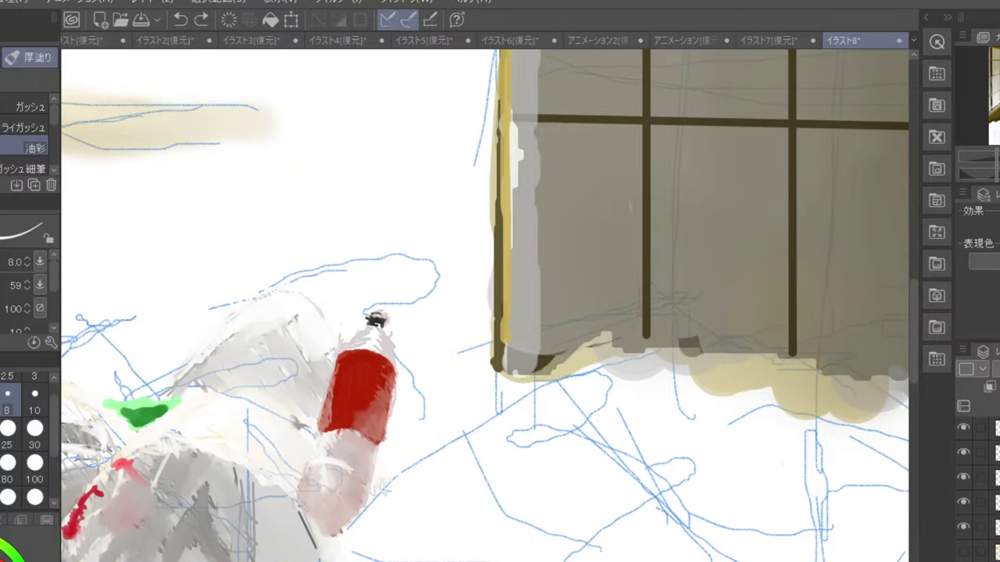
{"action": "left_click", "coordinate": [3, 559]}
{"action": "mouse_move", "coordinate": [361, 361]}
{"action": "left_mouse_down"}
{"action": "mouse_move", "coordinate": [373, 377]}
{"action": "mouse_move", "coordinate": [383, 359]}
{"action": "mouse_move", "coordinate": [362, 364]}
{"action": "mouse_move", "coordinate": [365, 375]}
{"action": "mouse_move", "coordinate": [378, 362]}
{"action": "left_mouse_up"}
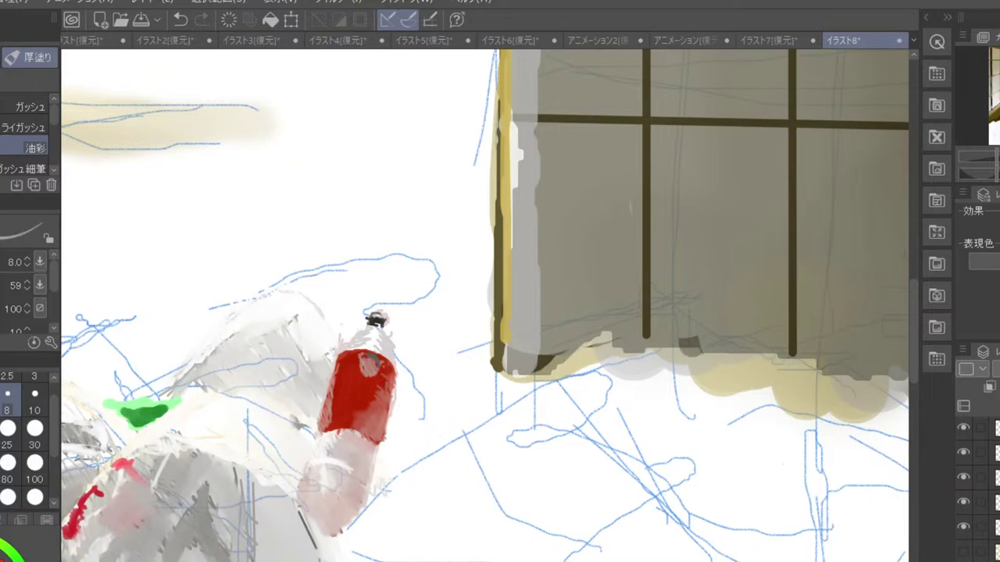
- Paint a short grey oil brush stroke across the bottle's shoulder above the red label at size 8
{"action": "left_click_drag", "start_coordinate": [360, 346], "coordinate": [385, 354]}
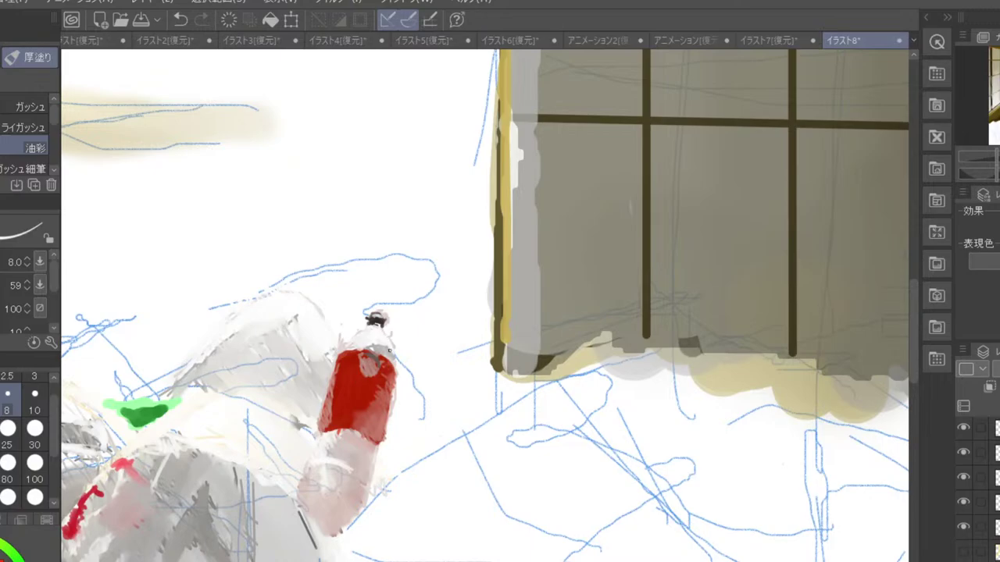
{"action": "scroll", "coordinate": [359, 336], "scroll_direction": "down", "scroll_amount": 2}
{"action": "scroll", "coordinate": [360, 336], "scroll_direction": "down", "scroll_amount": 4}
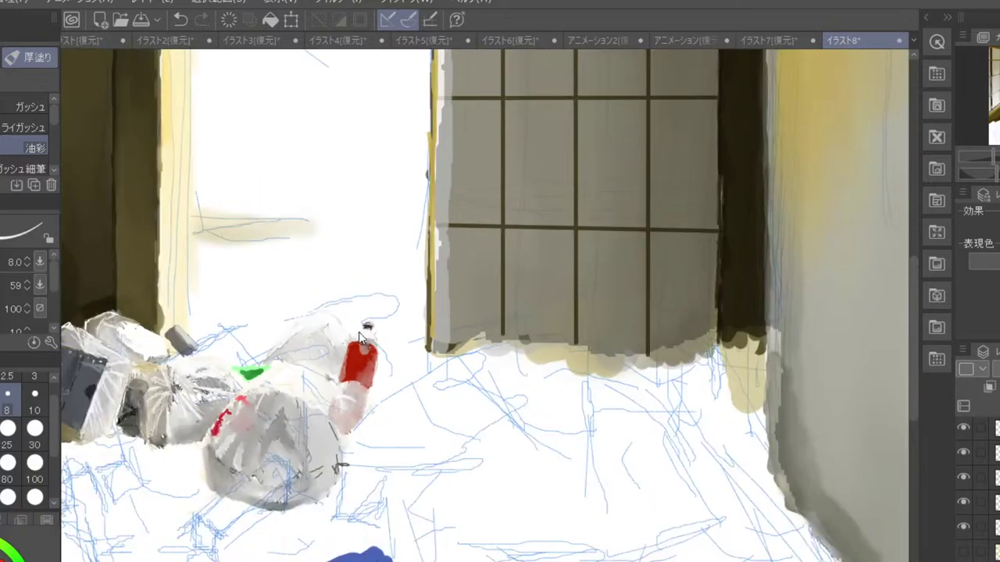
{"action": "scroll", "coordinate": [360, 329], "scroll_direction": "down", "scroll_amount": 3}
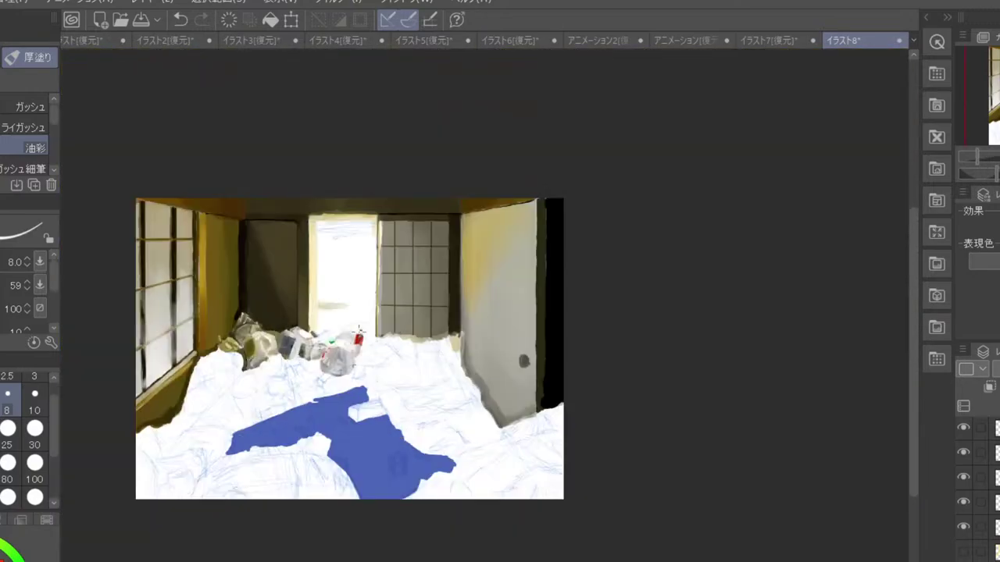
{"action": "scroll", "coordinate": [361, 330], "scroll_direction": "up", "scroll_amount": 7}
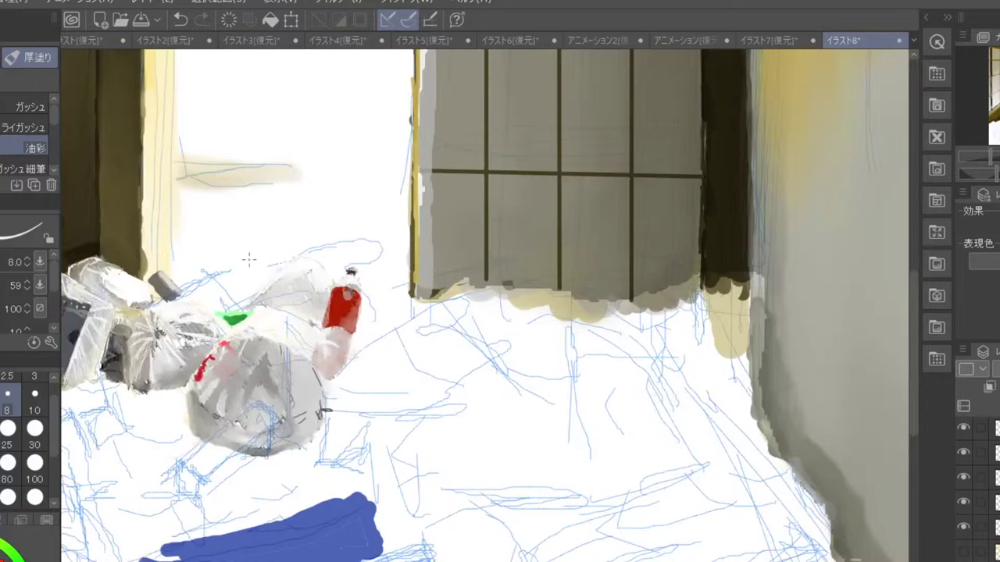
{"action": "scroll", "coordinate": [340, 282], "scroll_direction": "up", "scroll_amount": 5}
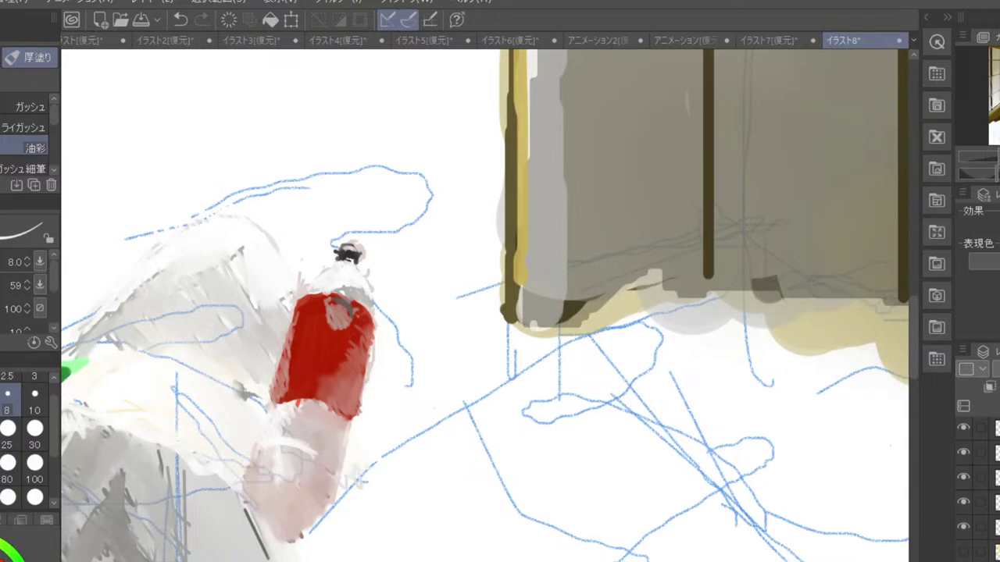
- Soften the red label's left edge into a lighter red with color blending at size 25
{"action": "key", "text": "j"}
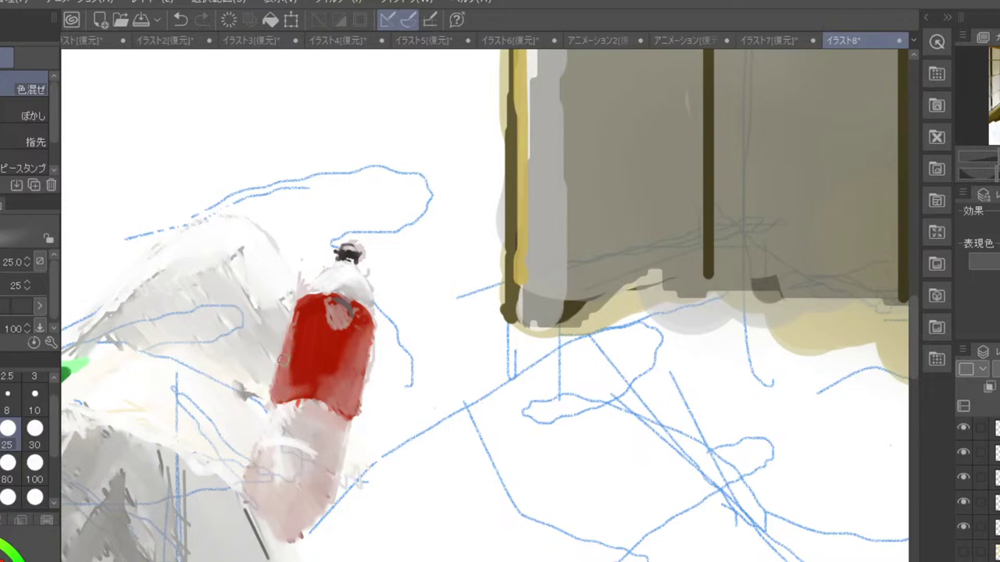
{"action": "key", "text": "ctrl+z"}
{"action": "left_click_drag", "start_coordinate": [283, 381], "coordinate": [300, 307]}
{"action": "scroll", "coordinate": [294, 286], "scroll_direction": "down", "scroll_amount": 1}
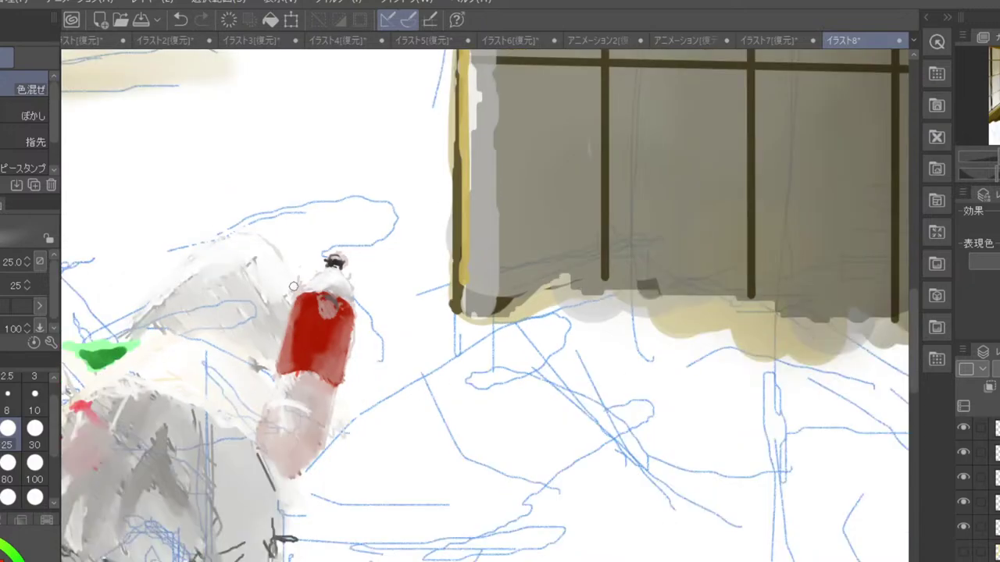
{"action": "scroll", "coordinate": [293, 286], "scroll_direction": "down", "scroll_amount": 1}
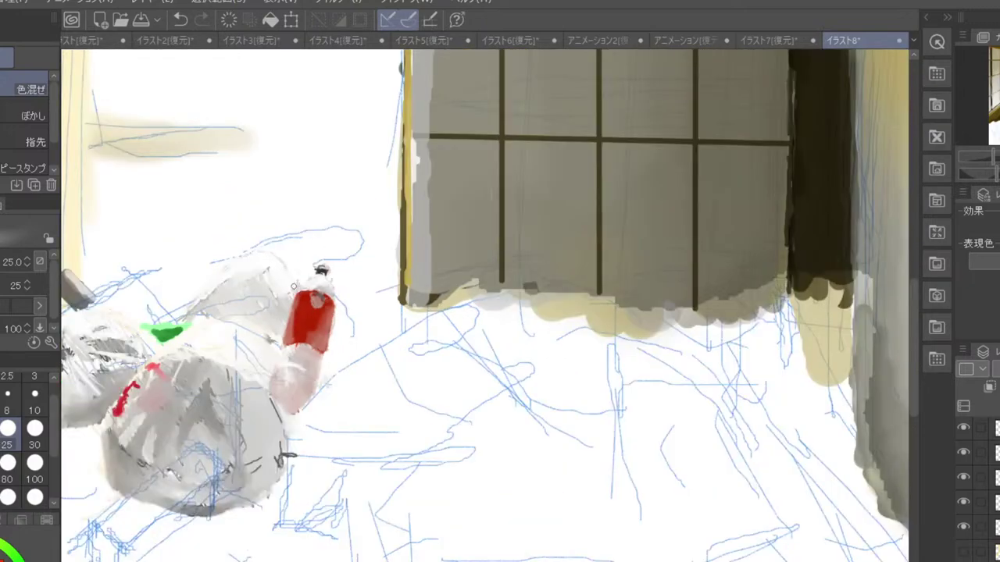
{"action": "scroll", "coordinate": [328, 334], "scroll_direction": "up", "scroll_amount": 4}
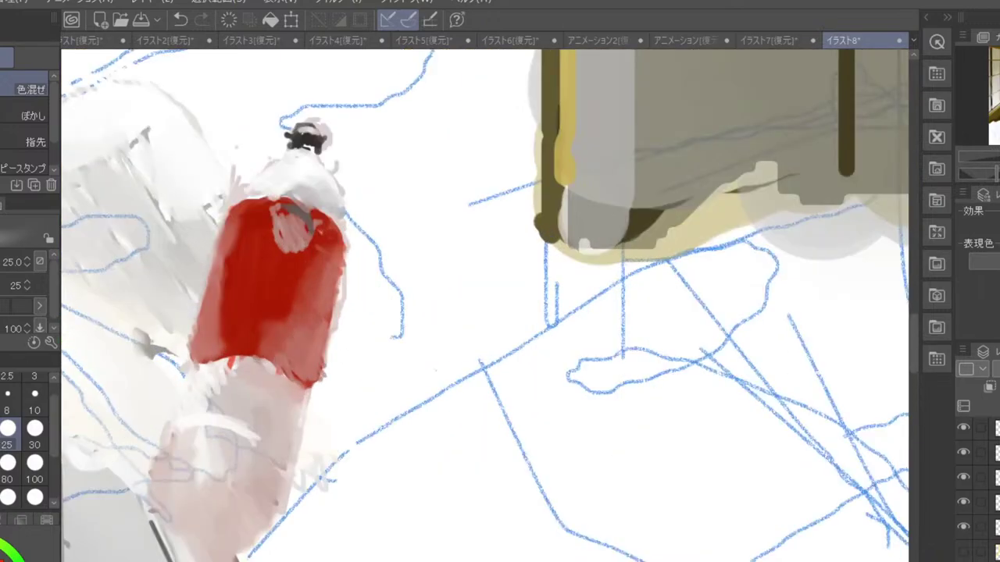
- Paint a small whitish C-shaped letter near the red label's right edge with the oil brush at size 8
{"action": "key", "text": "b"}
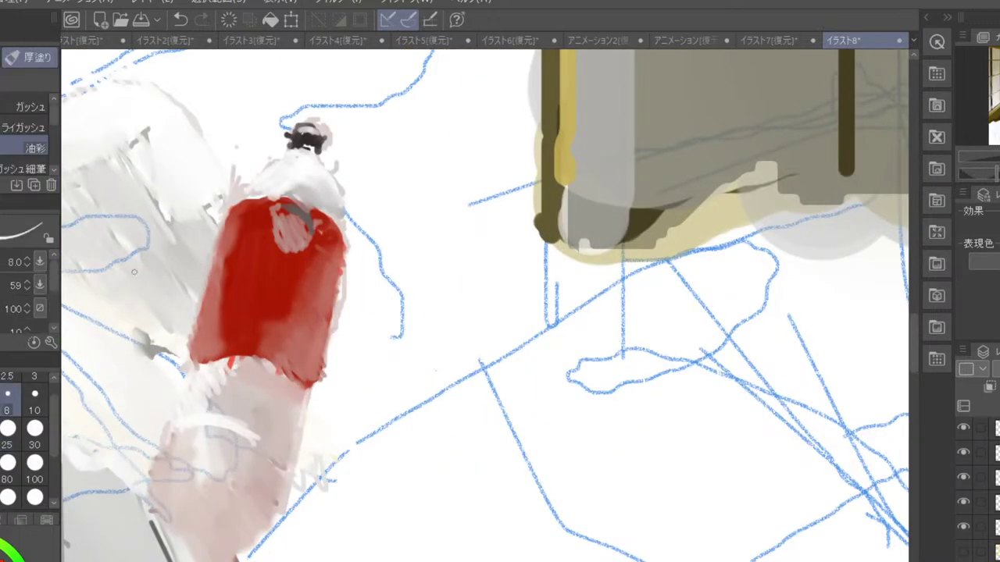
{"action": "scroll", "coordinate": [313, 281], "scroll_direction": "up", "scroll_amount": 2}
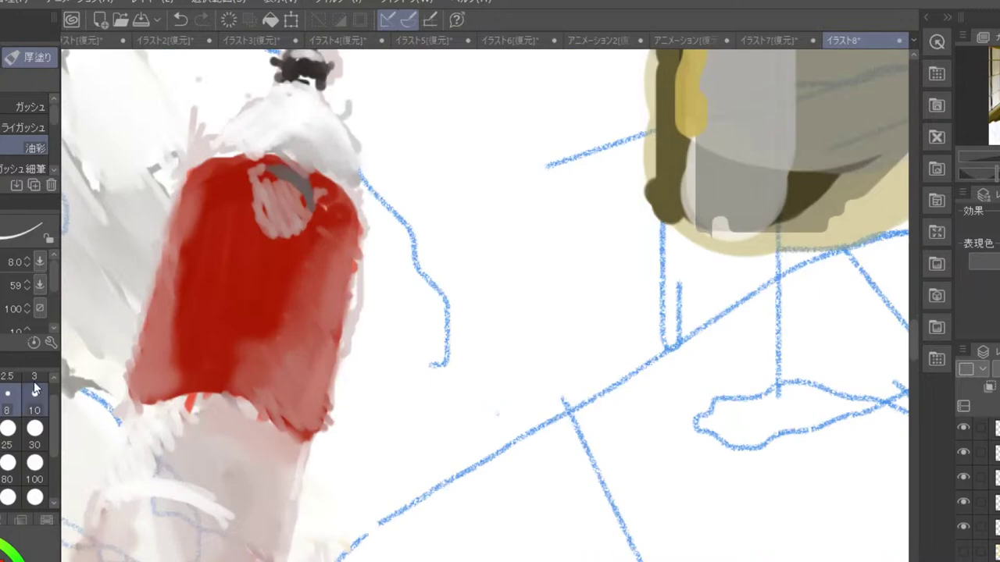
{"action": "mouse_move", "coordinate": [312, 309]}
{"action": "left_mouse_down"}
{"action": "mouse_move", "coordinate": [295, 311]}
{"action": "mouse_move", "coordinate": [289, 338]}
{"action": "mouse_move", "coordinate": [306, 346]}
{"action": "left_mouse_up"}
{"action": "key", "text": "ctrl+z"}
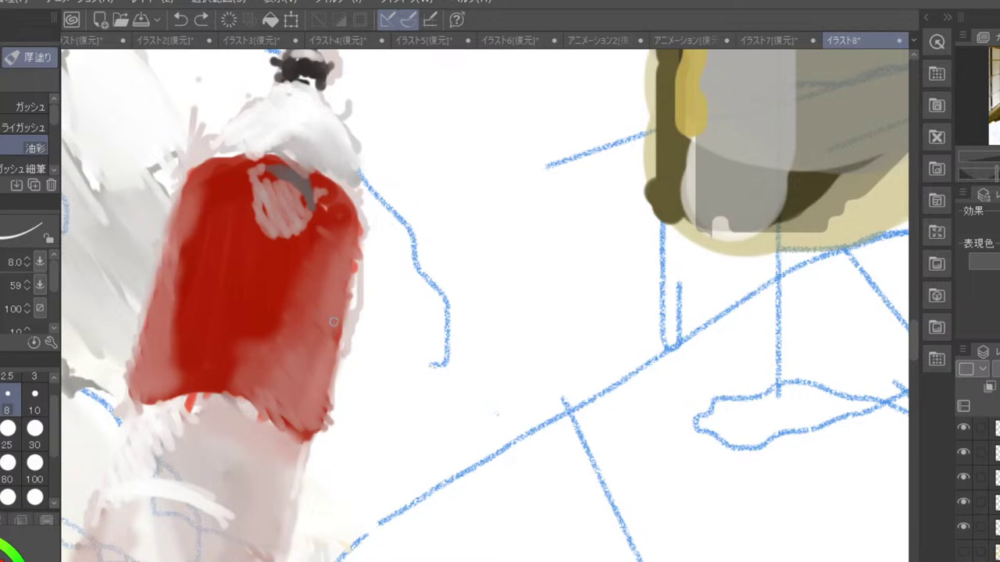
{"action": "mouse_move", "coordinate": [327, 317]}
{"action": "left_mouse_down"}
{"action": "mouse_move", "coordinate": [314, 334]}
{"action": "mouse_move", "coordinate": [320, 359]}
{"action": "left_mouse_up"}
{"action": "left_click_drag", "start_coordinate": [328, 321], "coordinate": [331, 326]}
{"action": "left_click_drag", "start_coordinate": [321, 359], "coordinate": [330, 360]}
{"action": "left_click_drag", "start_coordinate": [329, 321], "coordinate": [336, 324]}
{"action": "scroll", "coordinate": [332, 315], "scroll_direction": "down", "scroll_amount": 5}
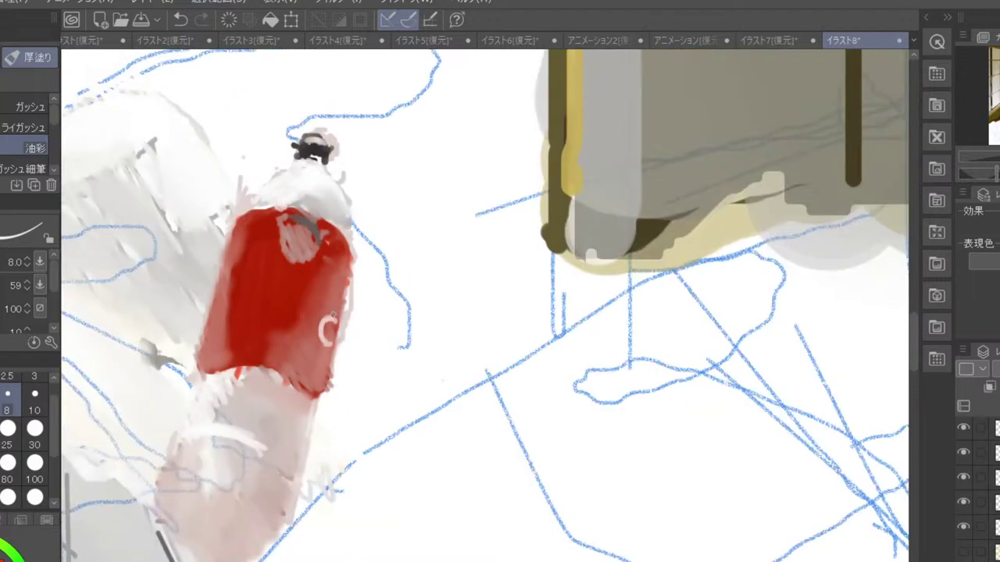
{"action": "scroll", "coordinate": [332, 317], "scroll_direction": "down", "scroll_amount": 3}
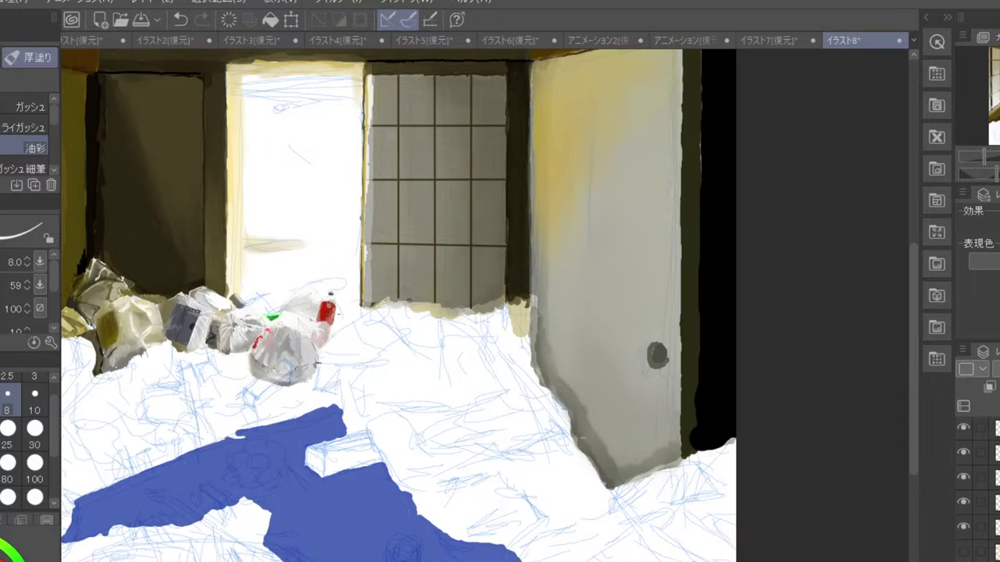
- Add small oil brush dabs beside the green piece in the rubbish pile at size 8, and check the whole picture
{"action": "scroll", "coordinate": [320, 264], "scroll_direction": "up", "scroll_amount": 3}
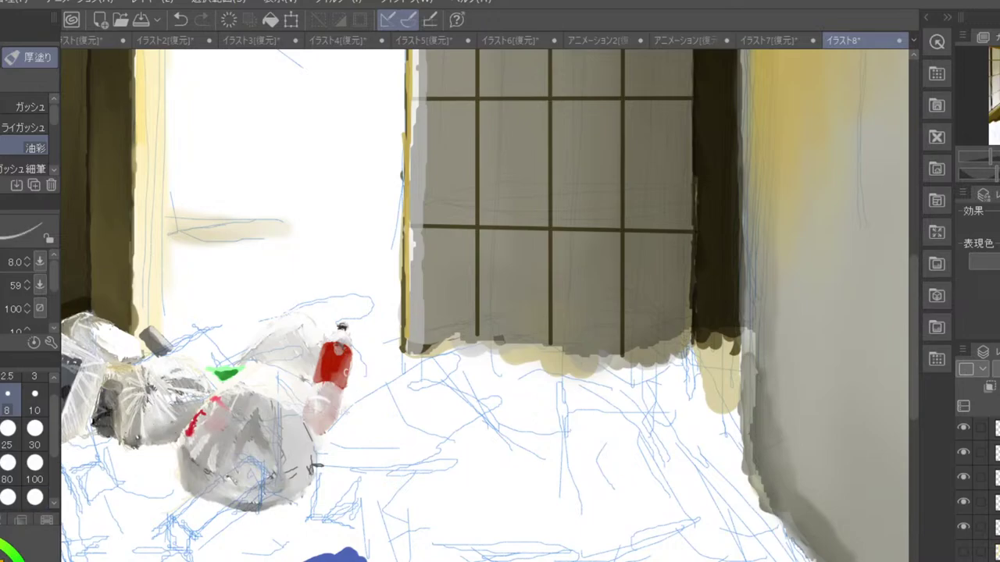
{"action": "mouse_move", "coordinate": [214, 363]}
{"action": "left_mouse_down"}
{"action": "mouse_move", "coordinate": [240, 364]}
{"action": "mouse_move", "coordinate": [208, 363]}
{"action": "mouse_move", "coordinate": [217, 363]}
{"action": "left_mouse_up"}
{"action": "left_click", "coordinate": [210, 364]}
{"action": "scroll", "coordinate": [298, 302], "scroll_direction": "down", "scroll_amount": 3}
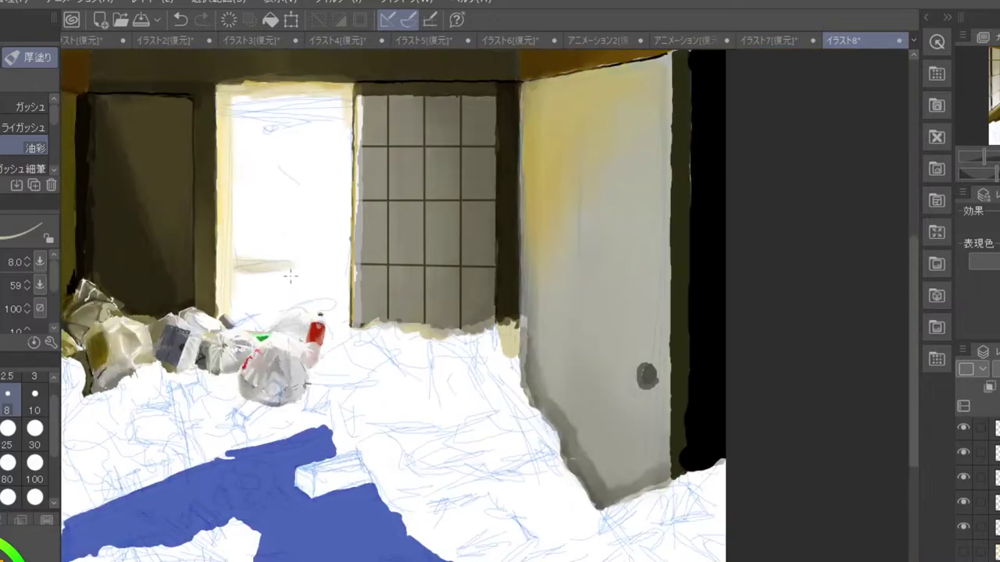
{"action": "scroll", "coordinate": [289, 258], "scroll_direction": "down", "scroll_amount": 2}
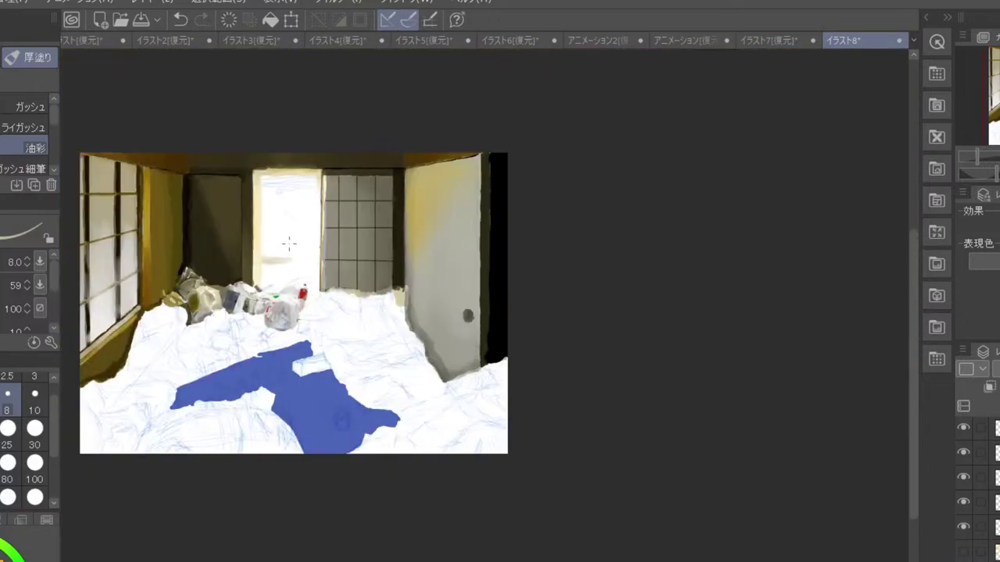
{"action": "scroll", "coordinate": [289, 243], "scroll_direction": "down", "scroll_amount": 1}
{"action": "scroll", "coordinate": [284, 230], "scroll_direction": "up", "scroll_amount": 3}
{"action": "scroll", "coordinate": [287, 464], "scroll_direction": "up", "scroll_amount": 2}
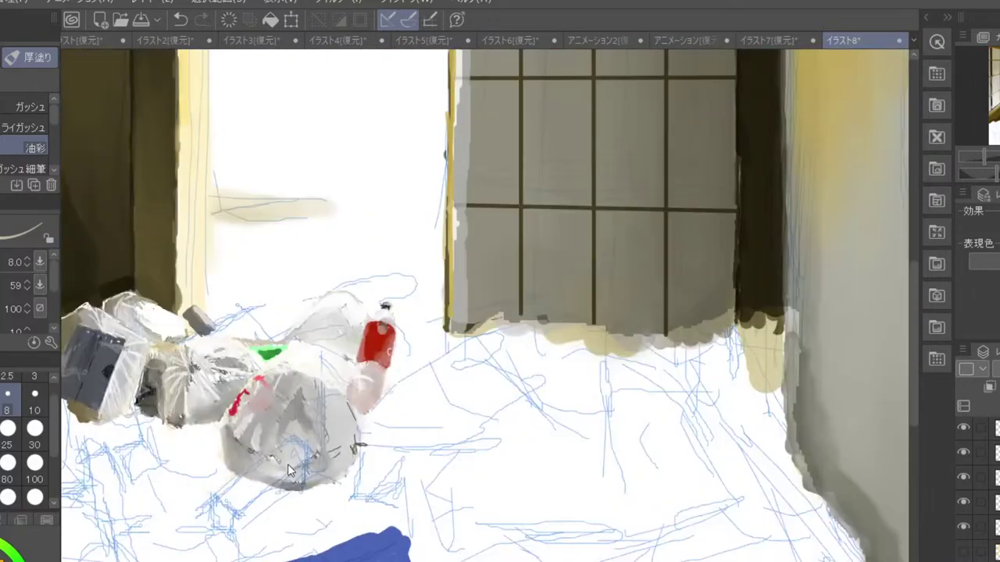
- Hatch dark grey shading on the bottle below the label at size 8, and blend it in at size 25
{"action": "scroll", "coordinate": [287, 464], "scroll_direction": "up", "scroll_amount": 3}
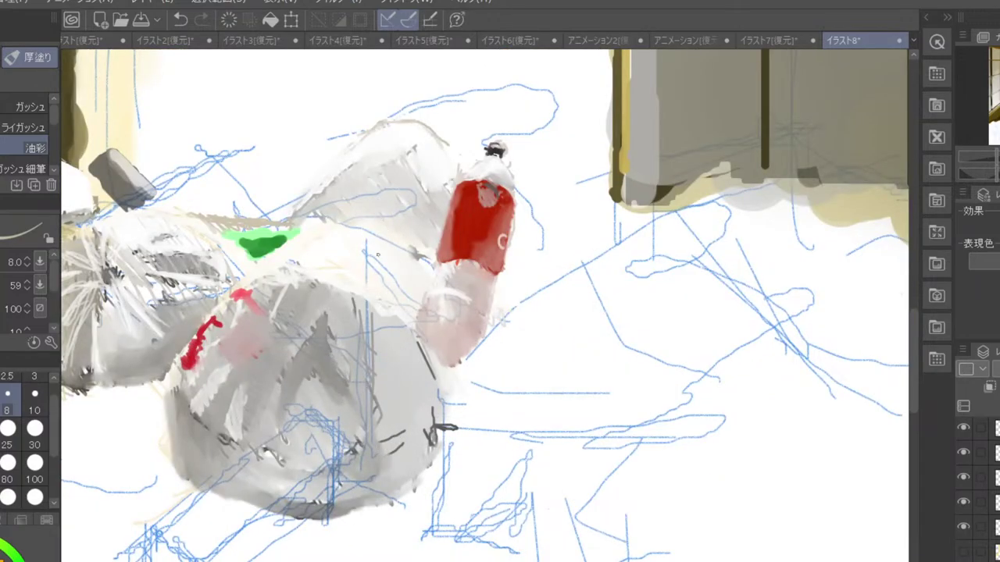
{"action": "left_click", "coordinate": [476, 226], "text": "alt"}
{"action": "left_click", "coordinate": [478, 234], "text": "alt"}
{"action": "left_click_drag", "start_coordinate": [452, 293], "coordinate": [478, 264]}
{"action": "left_click_drag", "start_coordinate": [444, 322], "coordinate": [467, 298]}
{"action": "key", "text": "j"}
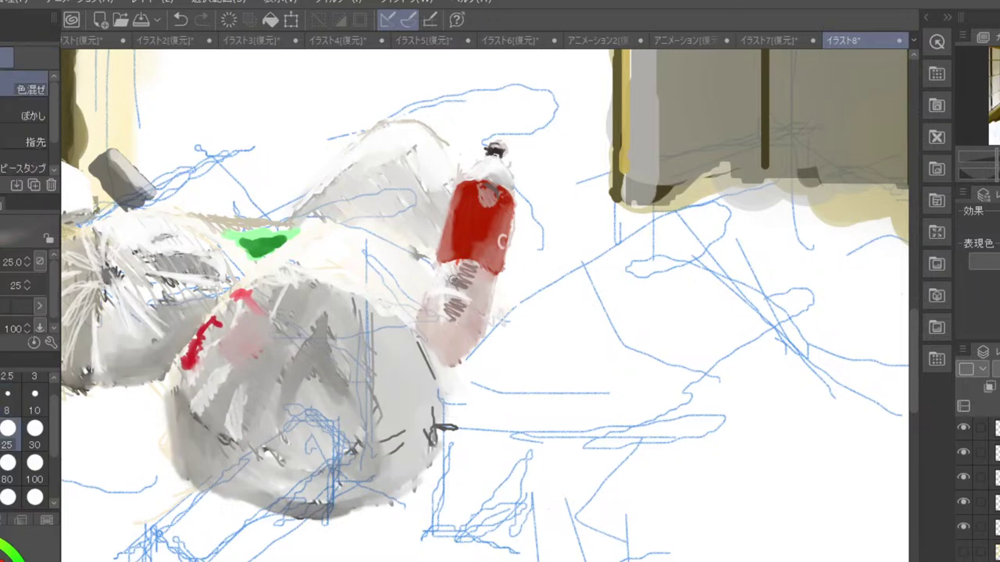
{"action": "mouse_move", "coordinate": [475, 275]}
{"action": "left_mouse_down"}
{"action": "mouse_move", "coordinate": [462, 269]}
{"action": "mouse_move", "coordinate": [456, 281]}
{"action": "mouse_move", "coordinate": [467, 273]}
{"action": "mouse_move", "coordinate": [462, 314]}
{"action": "mouse_move", "coordinate": [447, 310]}
{"action": "mouse_move", "coordinate": [450, 330]}
{"action": "left_mouse_up"}
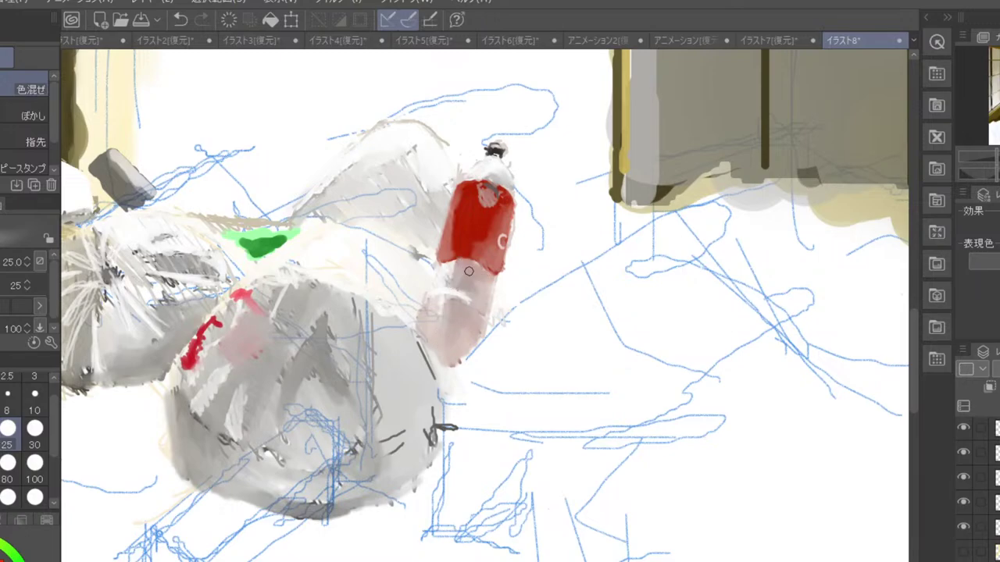
{"action": "scroll", "coordinate": [498, 154], "scroll_direction": "down", "scroll_amount": 2}
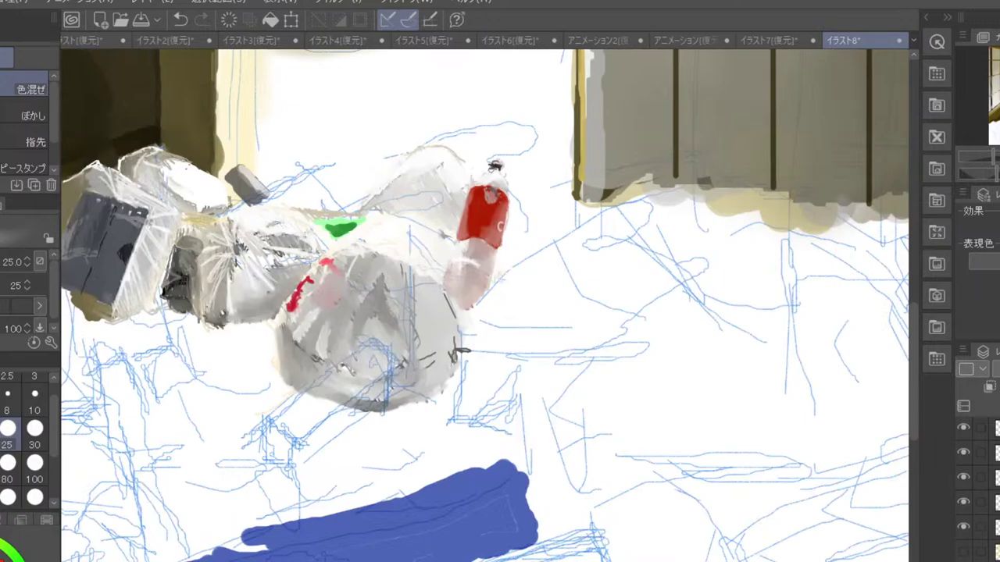
{"action": "scroll", "coordinate": [507, 233], "scroll_direction": "down", "scroll_amount": 3}
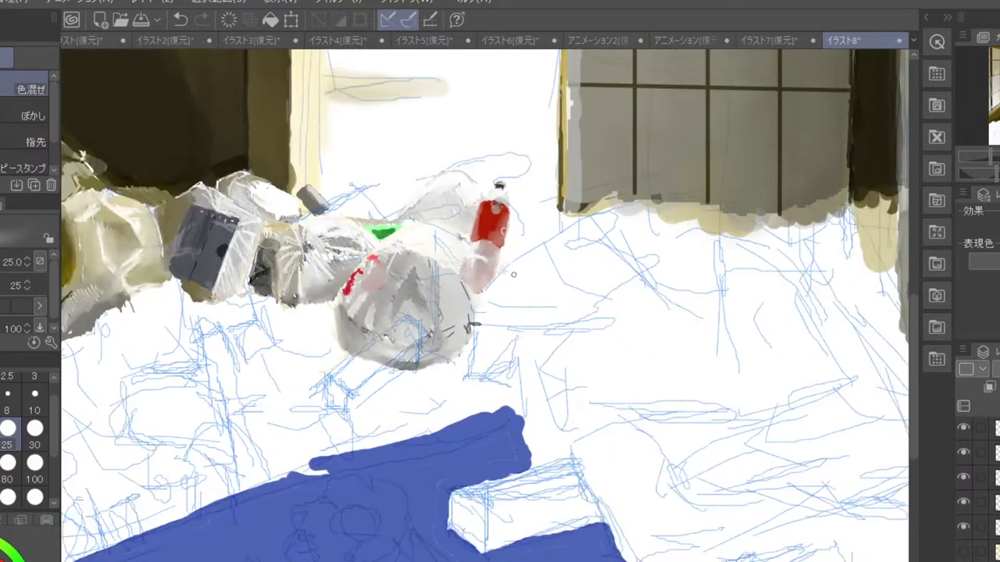
- Hatch grey oil brush strokes beside the bottle's base and along the round bag's right edge at size 8
{"action": "scroll", "coordinate": [508, 143], "scroll_direction": "up", "scroll_amount": 2}
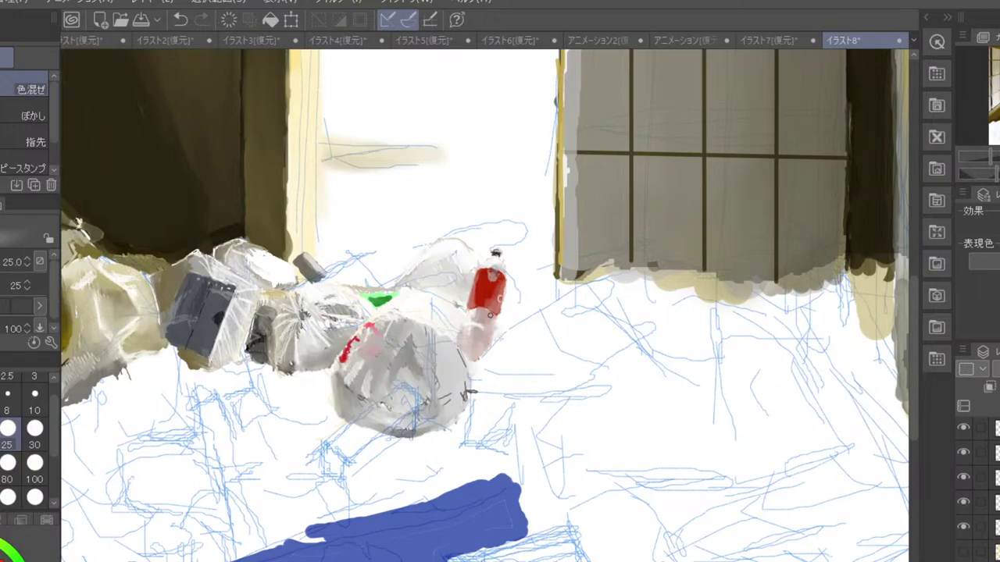
{"action": "key", "text": "b"}
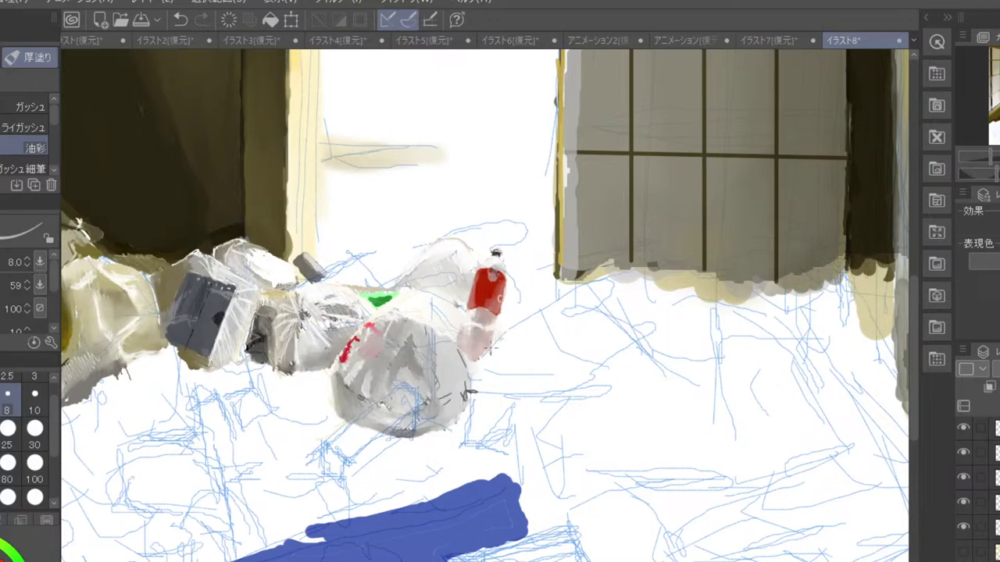
{"action": "left_click_drag", "start_coordinate": [485, 342], "coordinate": [494, 366]}
{"action": "mouse_move", "coordinate": [499, 338]}
{"action": "left_mouse_down"}
{"action": "mouse_move", "coordinate": [504, 361]}
{"action": "mouse_move", "coordinate": [492, 365]}
{"action": "mouse_move", "coordinate": [492, 342]}
{"action": "mouse_move", "coordinate": [488, 365]}
{"action": "left_mouse_up"}
{"action": "left_click_drag", "start_coordinate": [502, 337], "coordinate": [504, 359]}
{"action": "left_click_drag", "start_coordinate": [485, 364], "coordinate": [486, 379]}
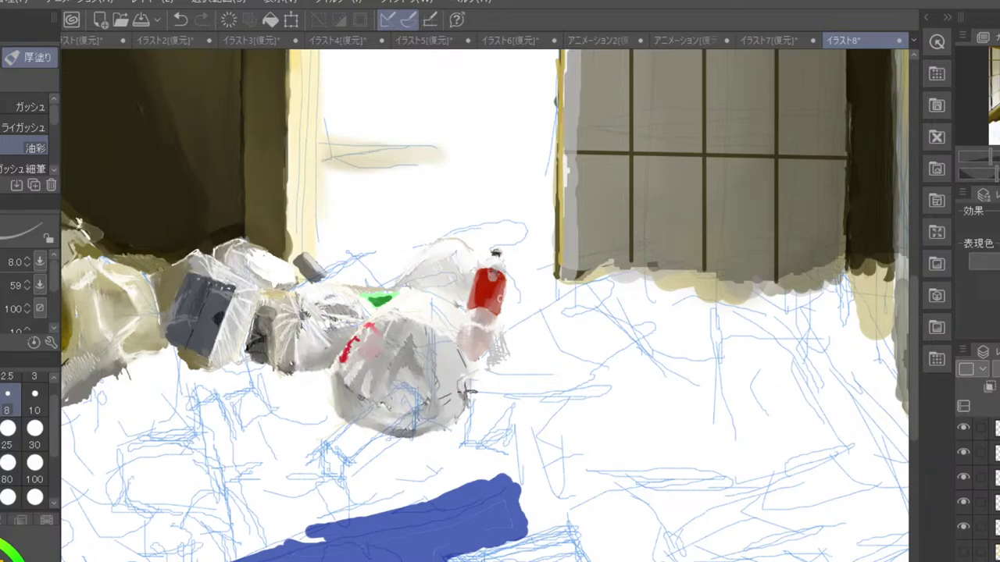
{"action": "left_click_drag", "start_coordinate": [470, 390], "coordinate": [489, 373]}
{"action": "left_click_drag", "start_coordinate": [505, 374], "coordinate": [514, 353]}
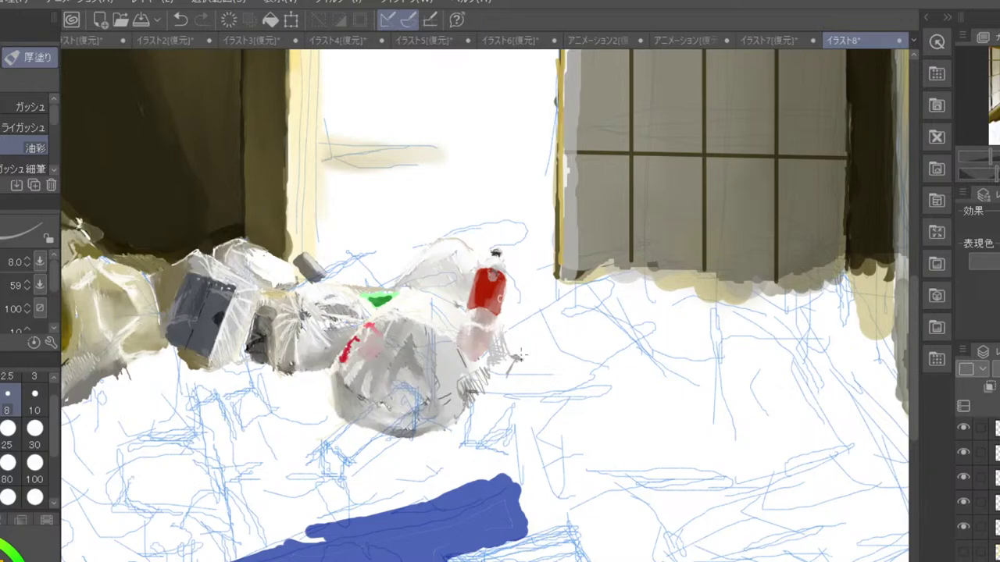
- Blend the grey hatching at the round bag's right edge at size 25, and check the whole picture
{"action": "key", "text": "j"}
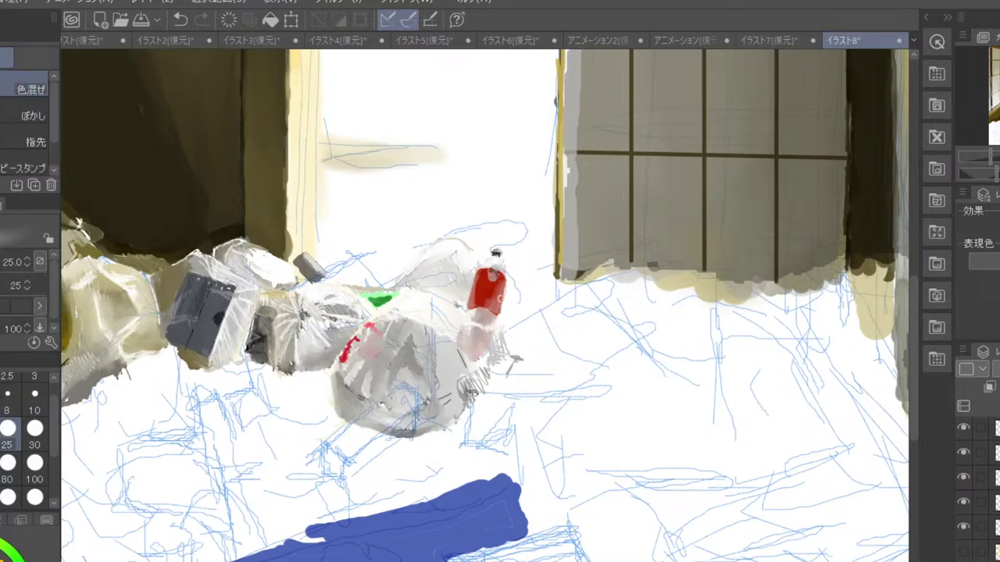
{"action": "left_click_drag", "start_coordinate": [481, 376], "coordinate": [467, 387]}
{"action": "scroll", "coordinate": [469, 394], "scroll_direction": "down", "scroll_amount": 3}
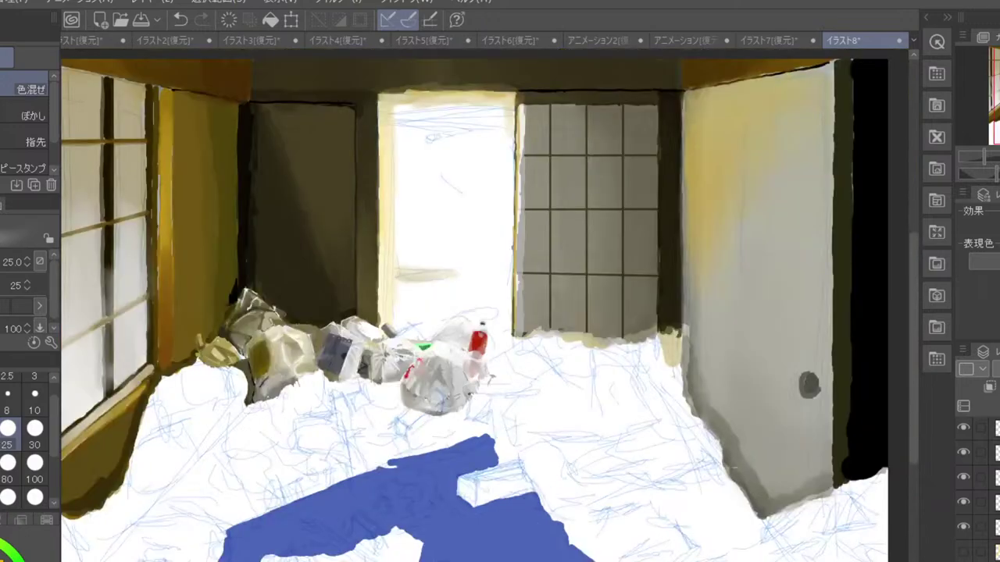
{"action": "scroll", "coordinate": [487, 376], "scroll_direction": "down", "scroll_amount": 2}
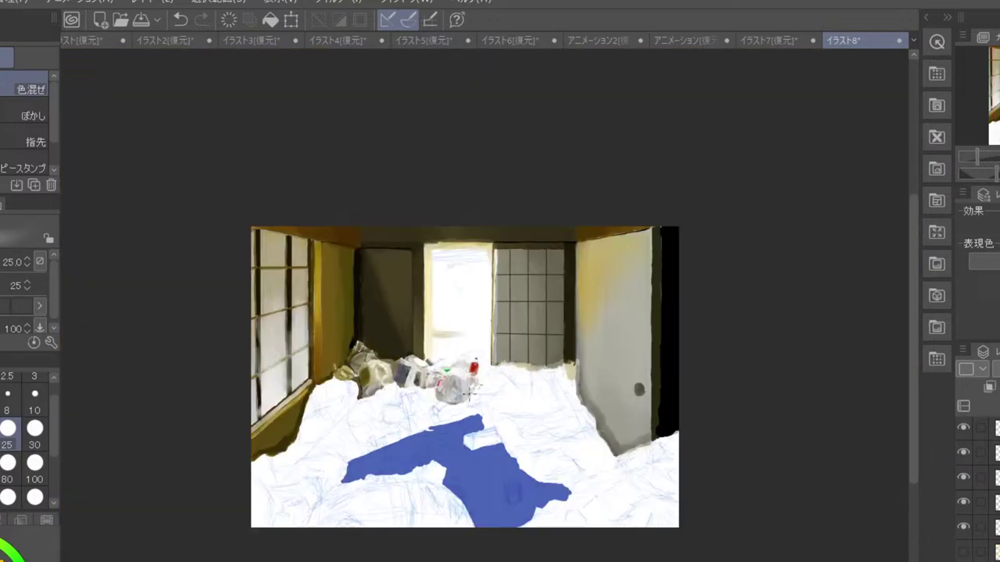
{"action": "scroll", "coordinate": [467, 393], "scroll_direction": "up", "scroll_amount": 3}
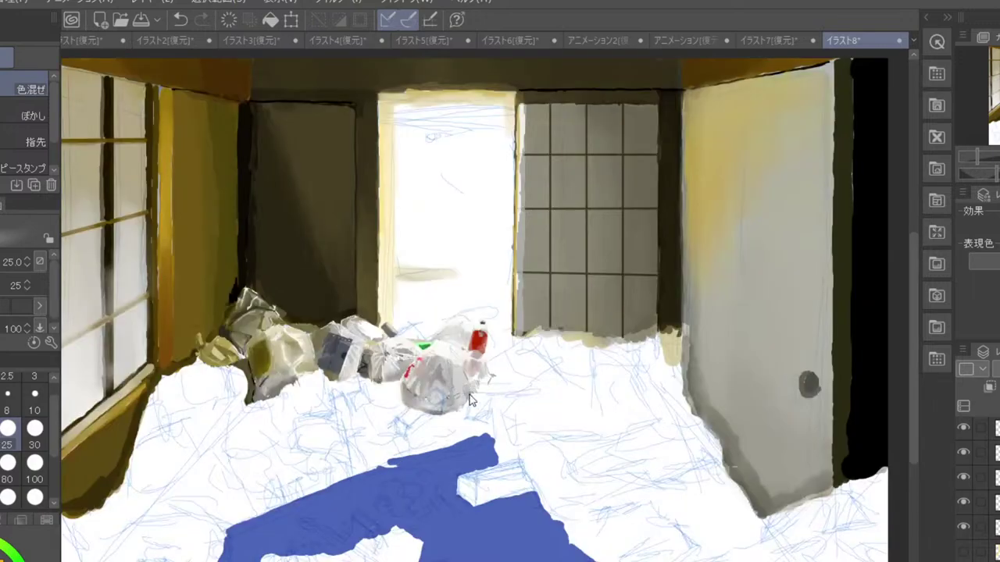